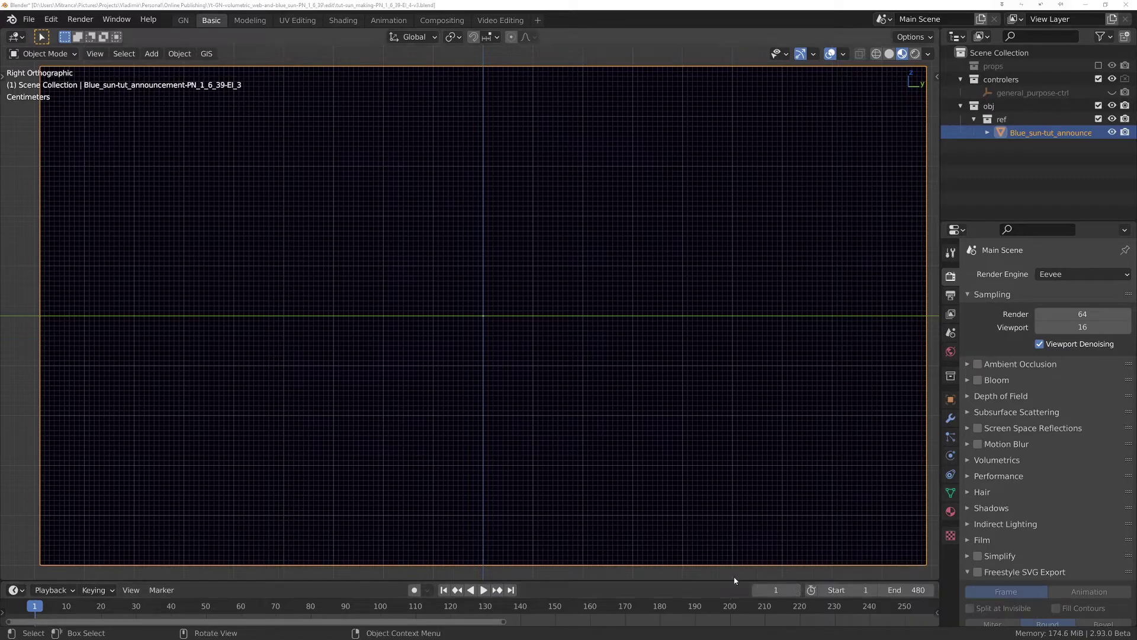
# Circle the sun at frame 33 and the cloudy text at frame 245 of the reference animation with freehand annotations.
pyautogui.doubleClick(774, 585)
pyautogui.write('32')
pyautogui.press('Return')
pyautogui.press('Right')
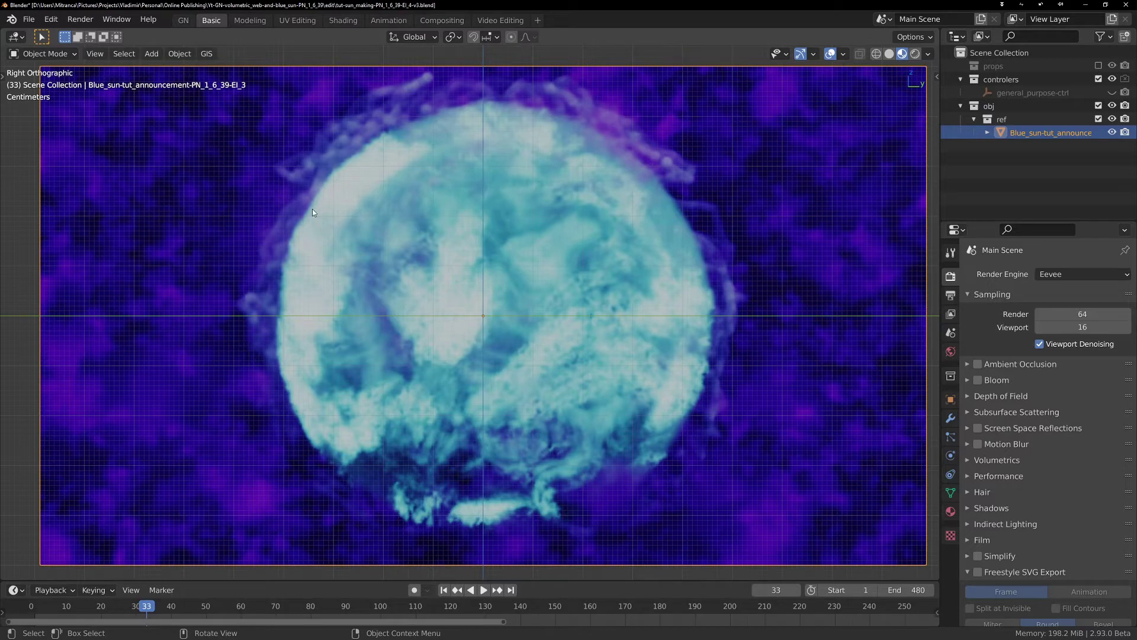
pyautogui.moveTo(313, 210)
pyautogui.mouseDown()
pyautogui.moveTo(347, 172)
pyautogui.moveTo(453, 121)
pyautogui.moveTo(635, 197)
pyautogui.moveTo(651, 418)
pyautogui.moveTo(463, 516)
pyautogui.moveTo(350, 317)
pyautogui.moveTo(360, 204)
pyautogui.mouseUp()
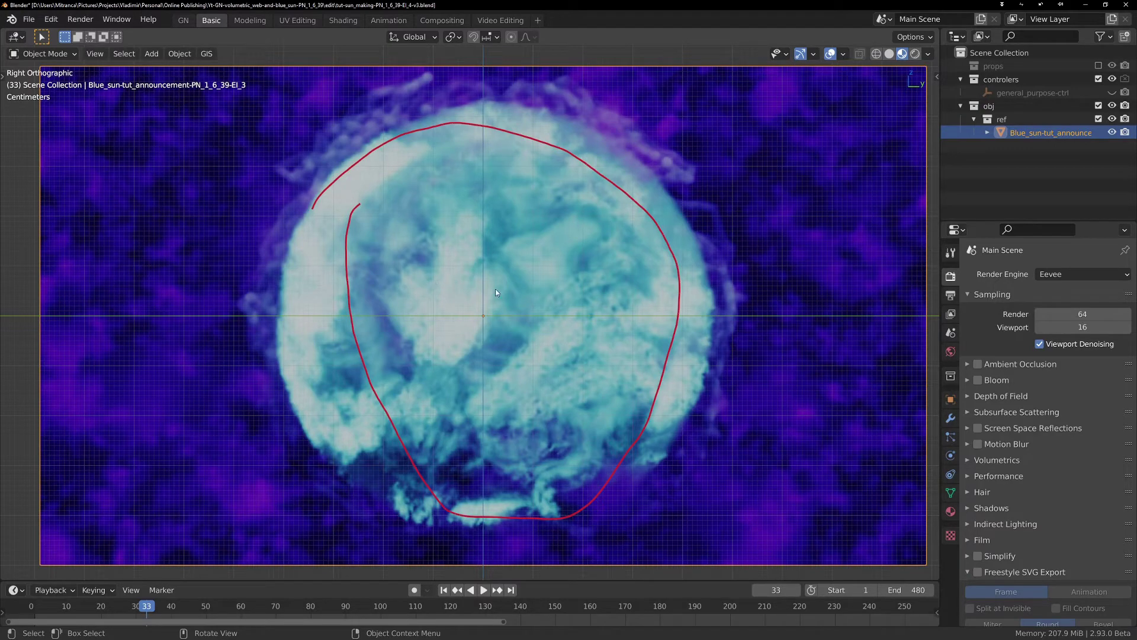
pyautogui.moveTo(775, 590); pyautogui.dragTo(995, 590)
pyautogui.moveTo(261, 230)
pyautogui.mouseDown()
pyautogui.moveTo(256, 213)
pyautogui.moveTo(273, 418)
pyautogui.moveTo(489, 232)
pyautogui.moveTo(195, 228)
pyautogui.mouseUp()
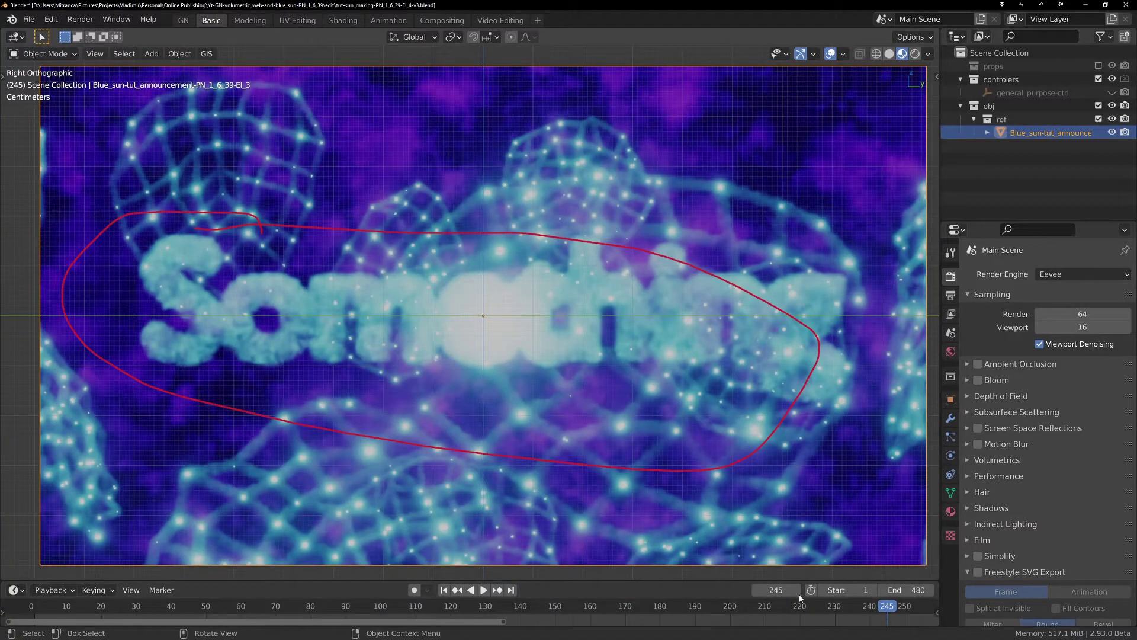
# Outline two areas inside the sun at frame 98 with annotations and move the timeline to frame 286.
pyautogui.moveTo(781, 590); pyautogui.dragTo(666, 423)
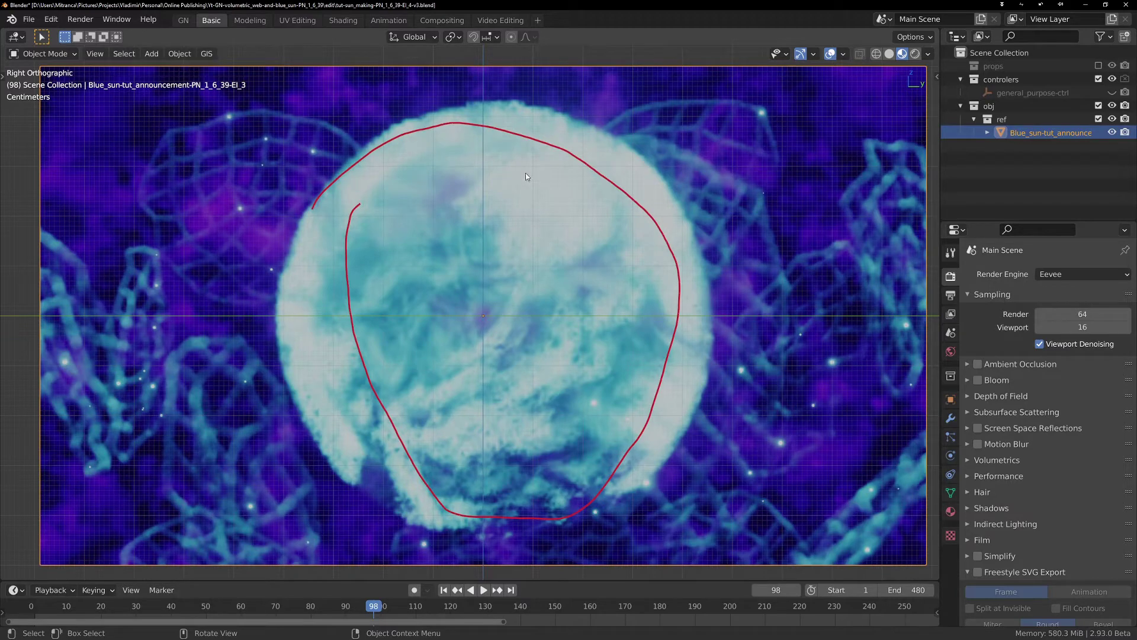
pyautogui.moveTo(522, 164)
pyautogui.mouseDown()
pyautogui.moveTo(476, 189)
pyautogui.moveTo(508, 269)
pyautogui.moveTo(579, 277)
pyautogui.moveTo(599, 189)
pyautogui.moveTo(501, 166)
pyautogui.mouseUp()
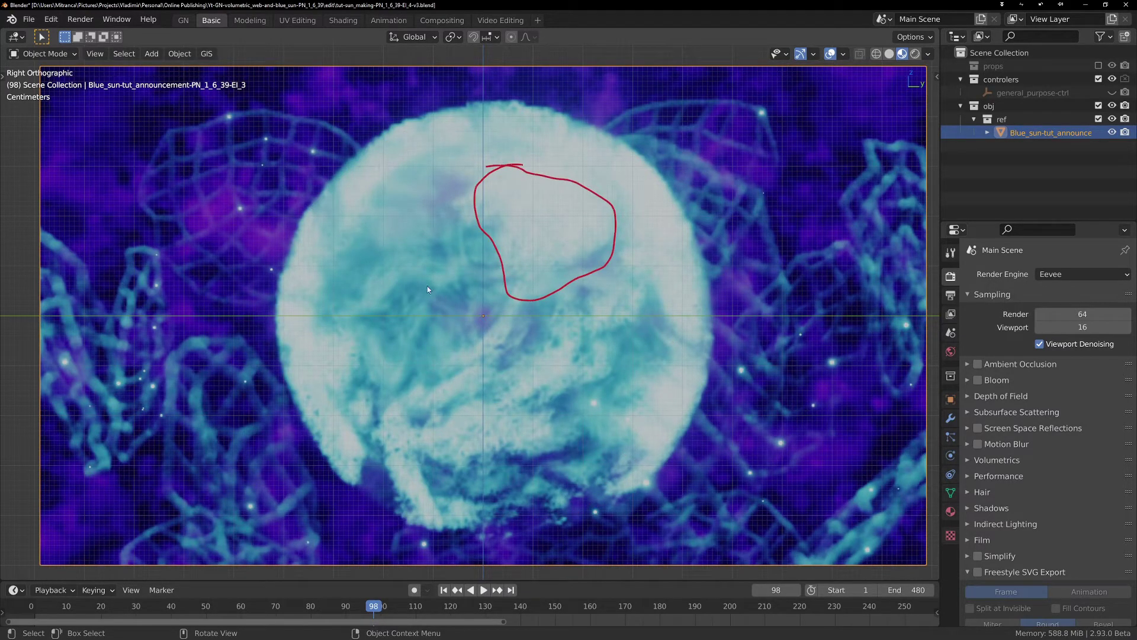
pyautogui.moveTo(388, 245)
pyautogui.mouseDown()
pyautogui.moveTo(473, 260)
pyautogui.moveTo(394, 313)
pyautogui.moveTo(355, 279)
pyautogui.moveTo(369, 273)
pyautogui.mouseUp()
pyautogui.moveTo(770, 591); pyautogui.dragTo(855, 590)
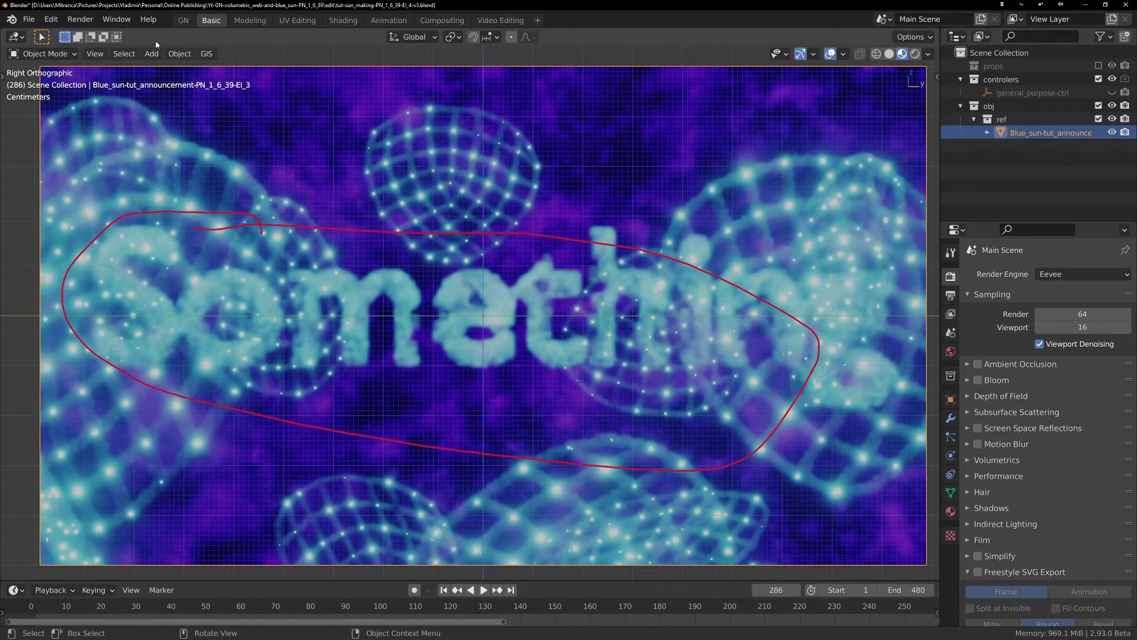
# In the GN workspace, exclude the ref collection from the view layer and set the lower area to the Geometry Node Editor.
pyautogui.click(183, 20)
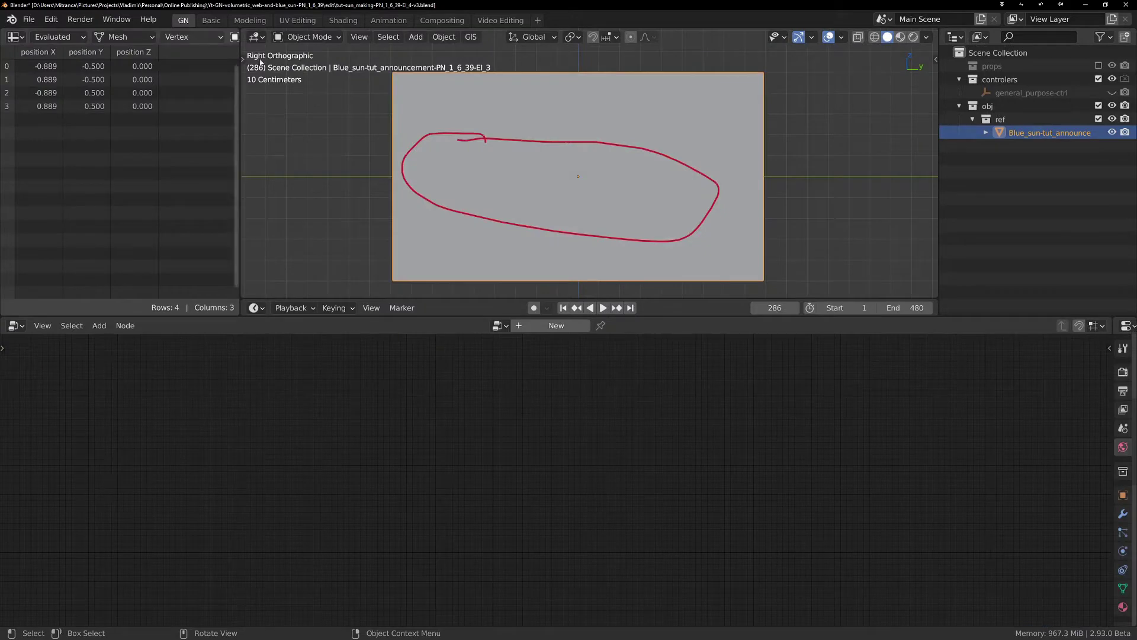
pyautogui.click(1097, 119)
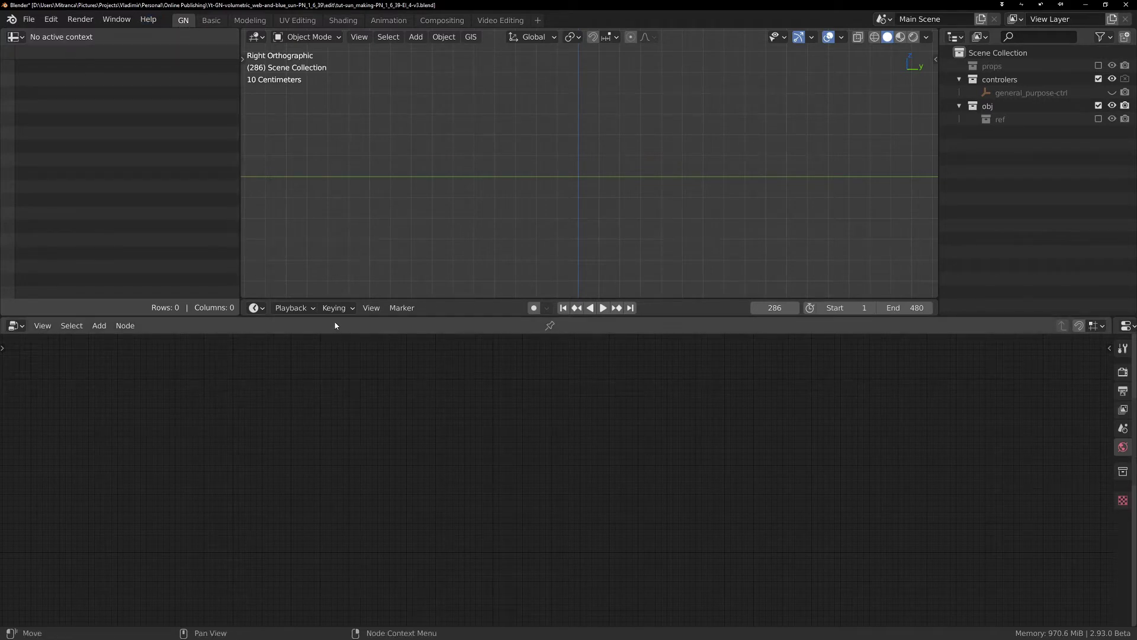
pyautogui.click(16, 328)
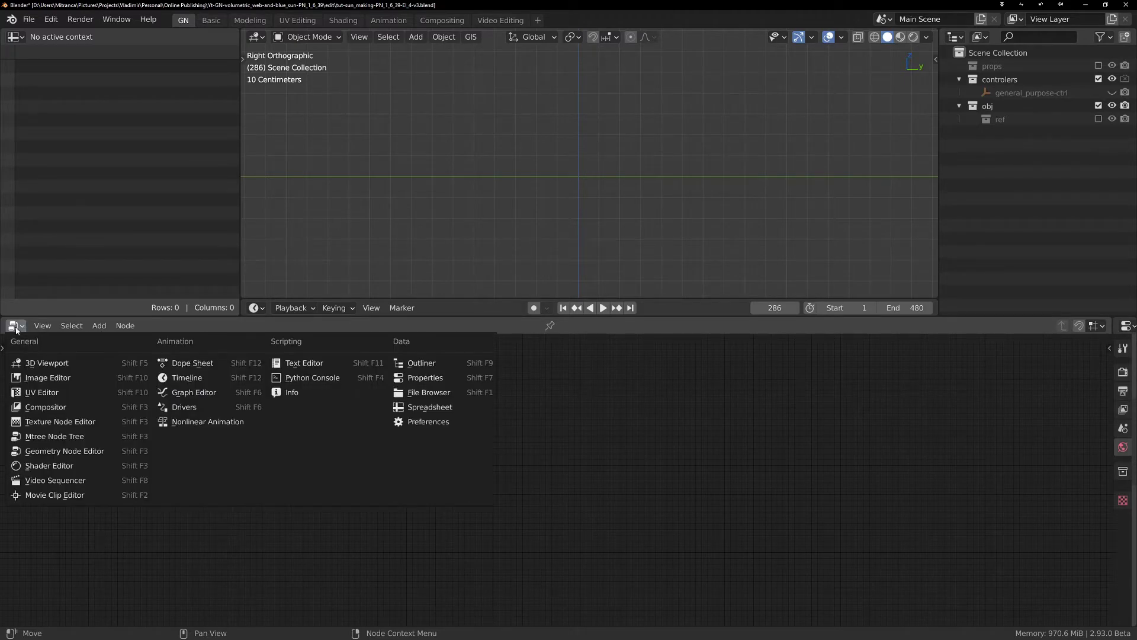
pyautogui.click(74, 454)
pyautogui.click(14, 36)
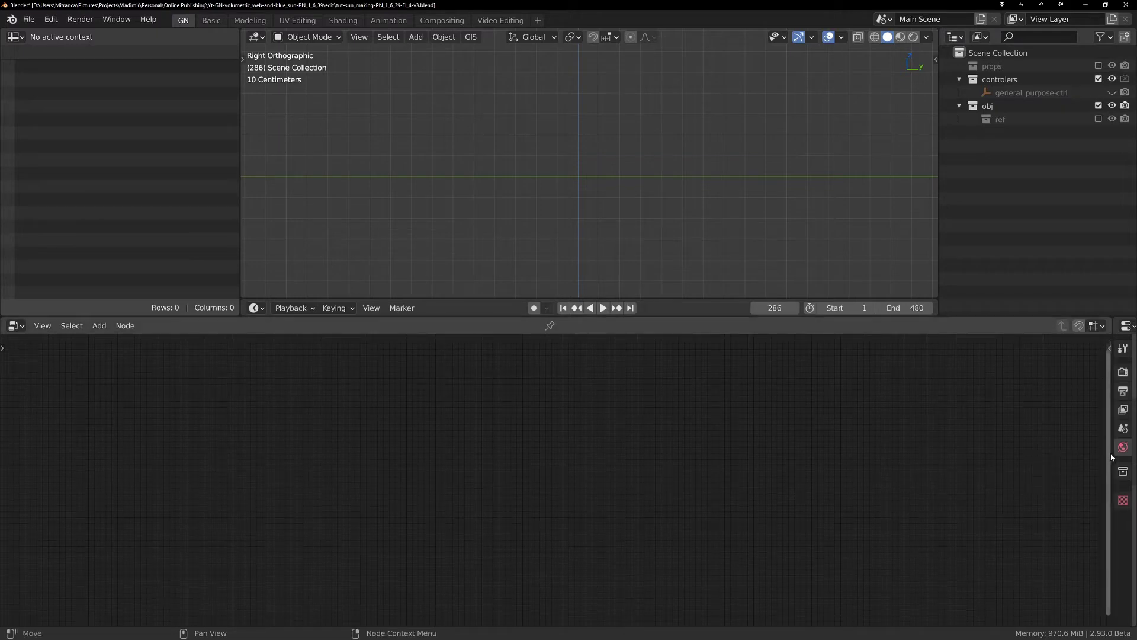
# Widen the Properties editor beside the node area and show the render settings in it.
pyautogui.moveTo(1111, 457); pyautogui.dragTo(900, 456)
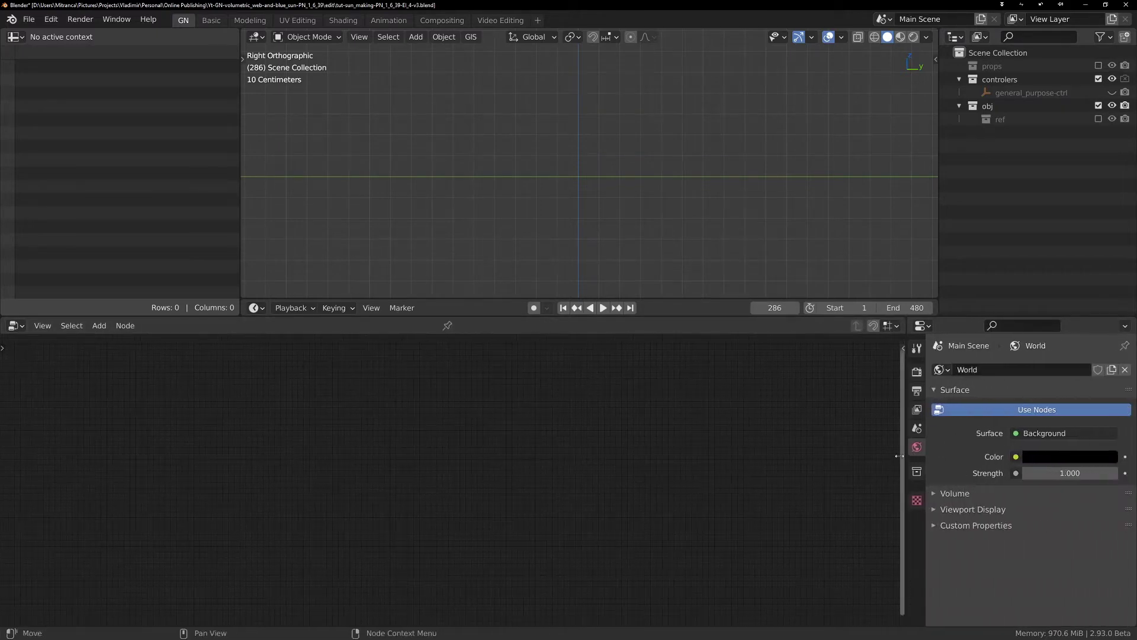
pyautogui.click(917, 348)
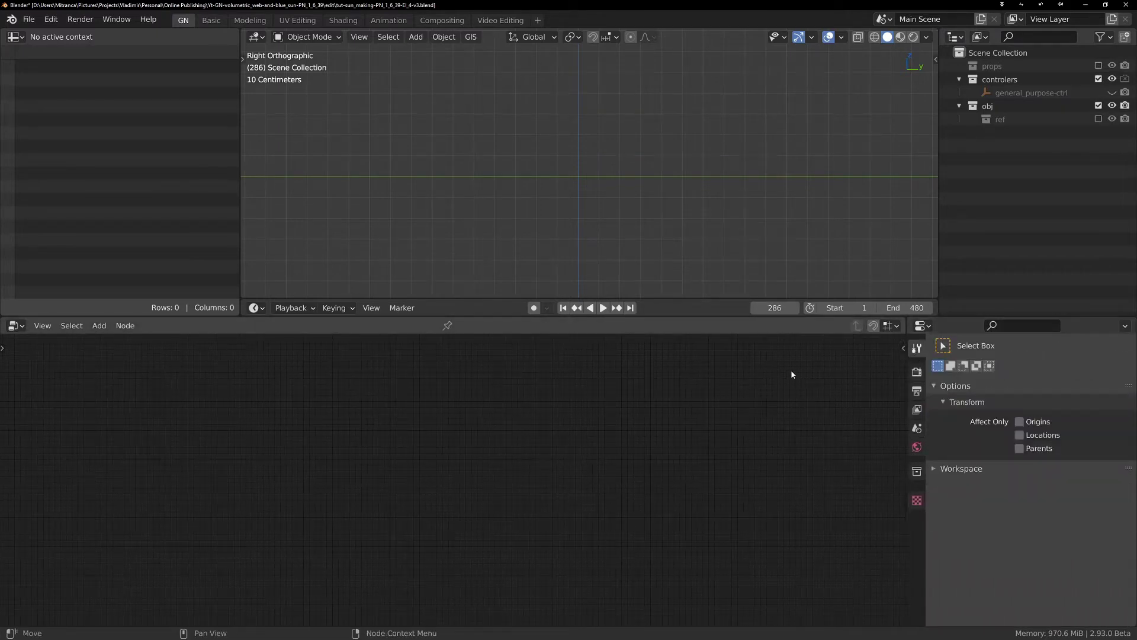
pyautogui.click(917, 371)
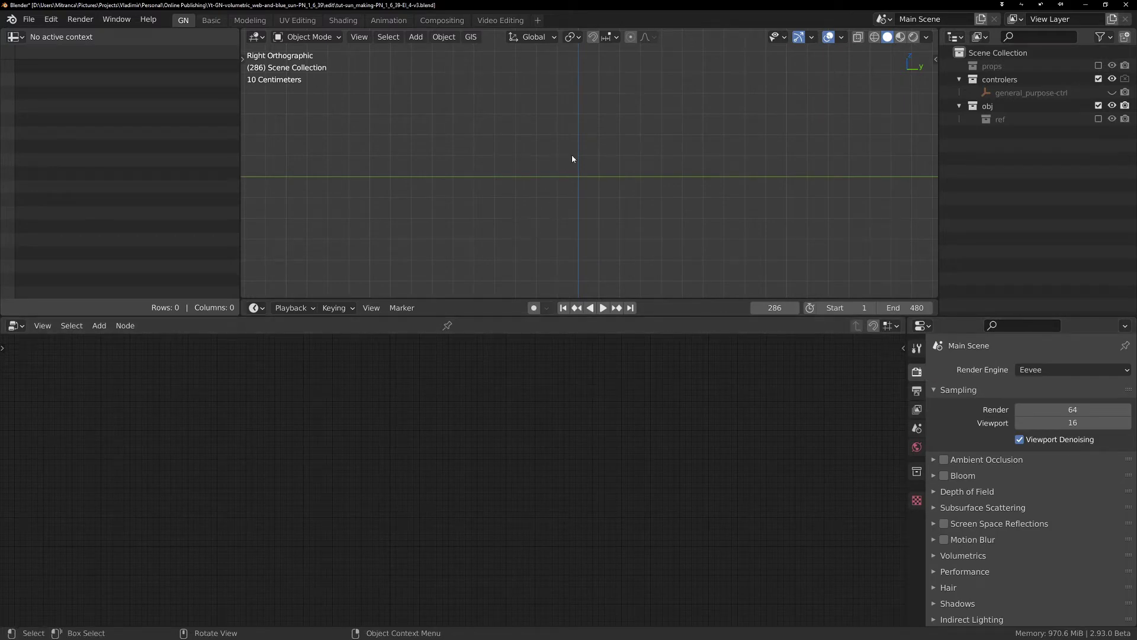
# Add a mesh cube to the scene and move it into the obj collection.
pyautogui.hotkey('shift', 'a')
pyautogui.moveTo(572, 156)
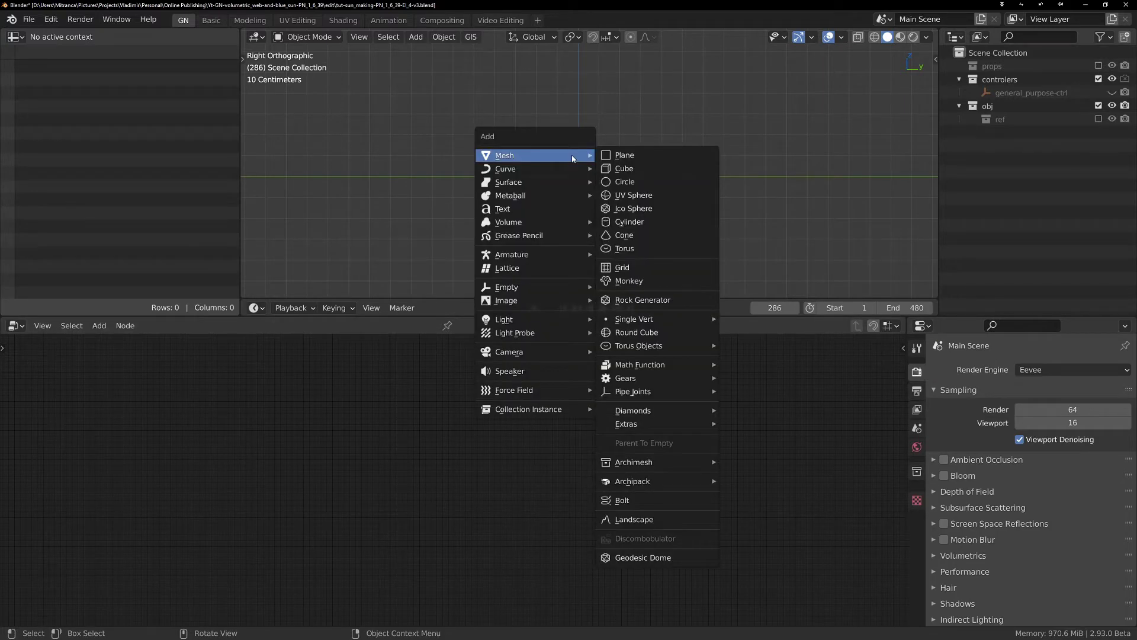
pyautogui.click(623, 170)
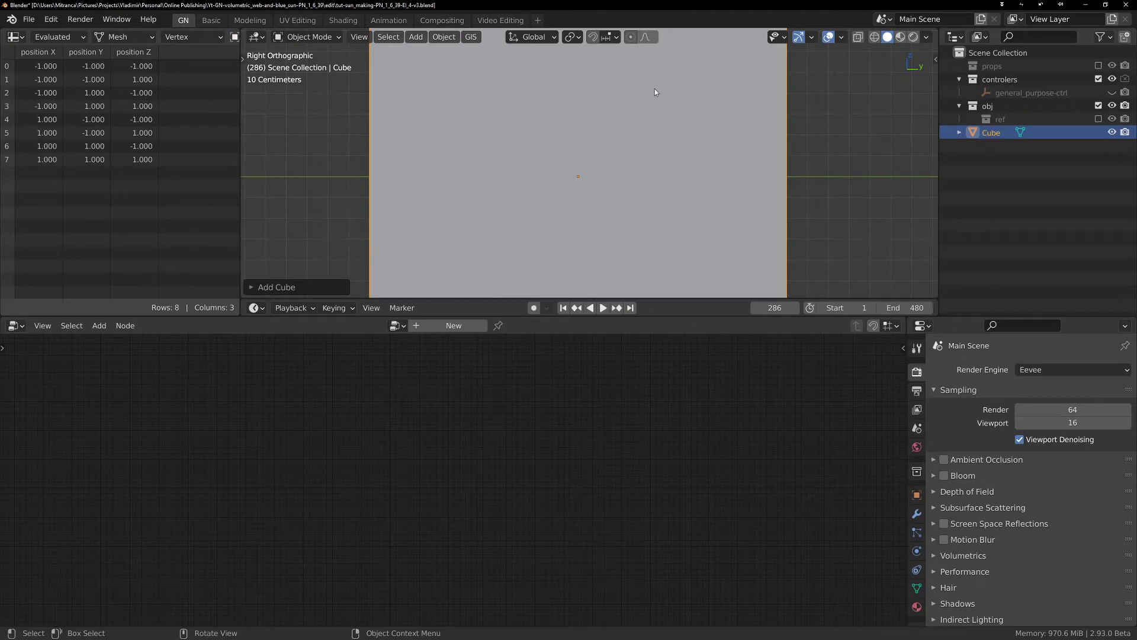
pyautogui.scroll(-2, 648, 100)
pyautogui.scroll(-2, 660, 115)
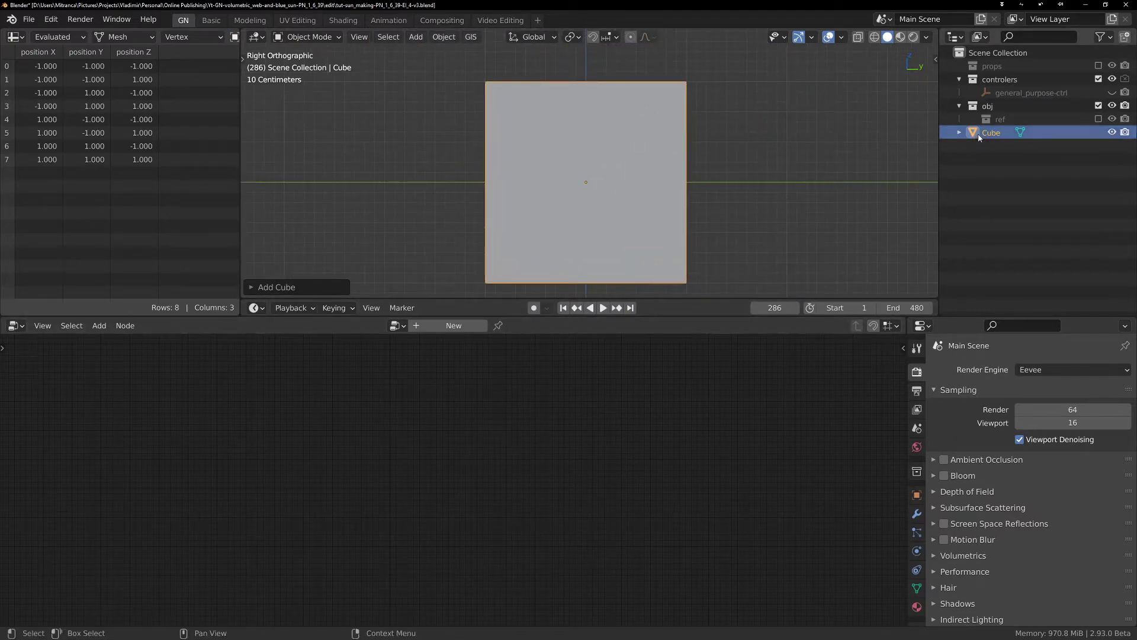
pyautogui.moveTo(978, 137); pyautogui.dragTo(987, 107)
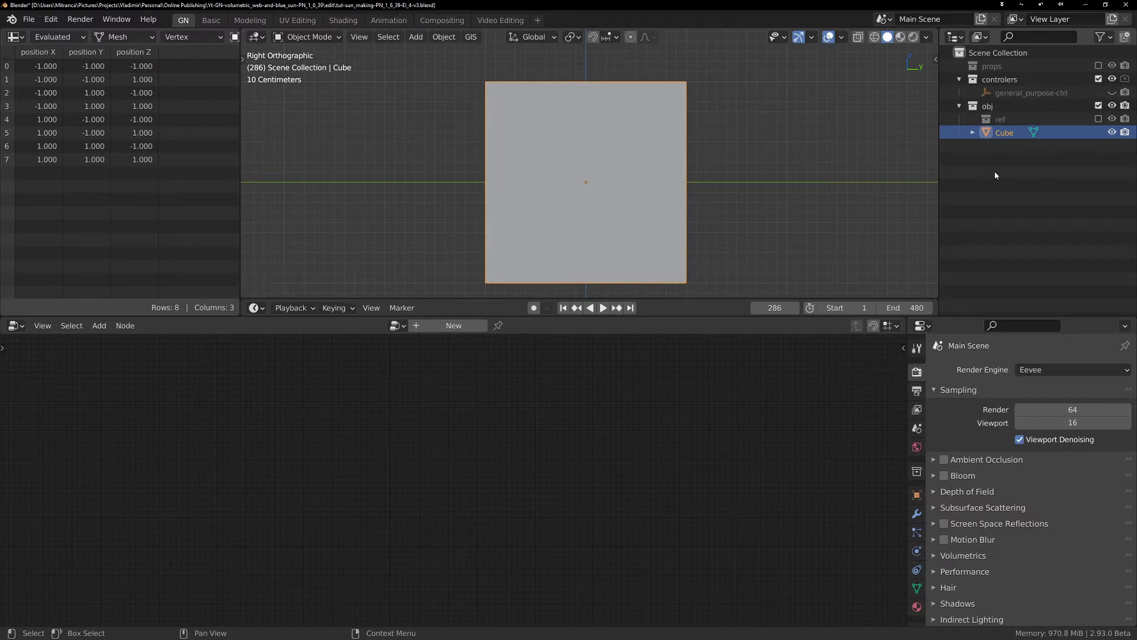
# Rename the cube object as GN_ctrl_anim-sun&text.
pyautogui.doubleClick(1004, 137)
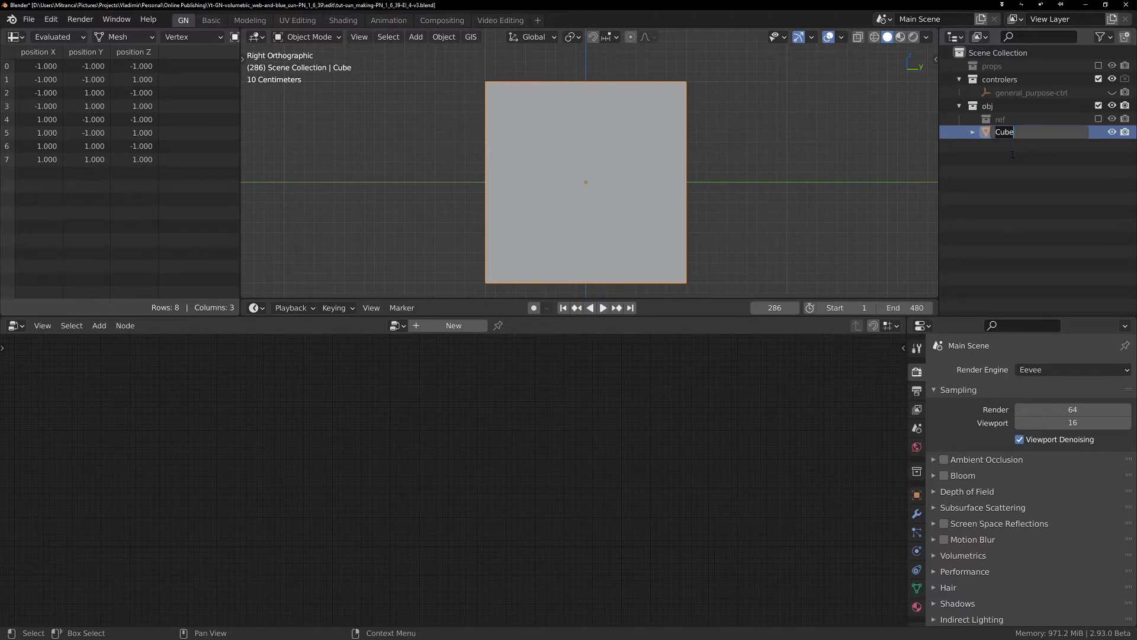
pyautogui.write('GN_ctrl_anim-sun&text')
pyautogui.press('Return')
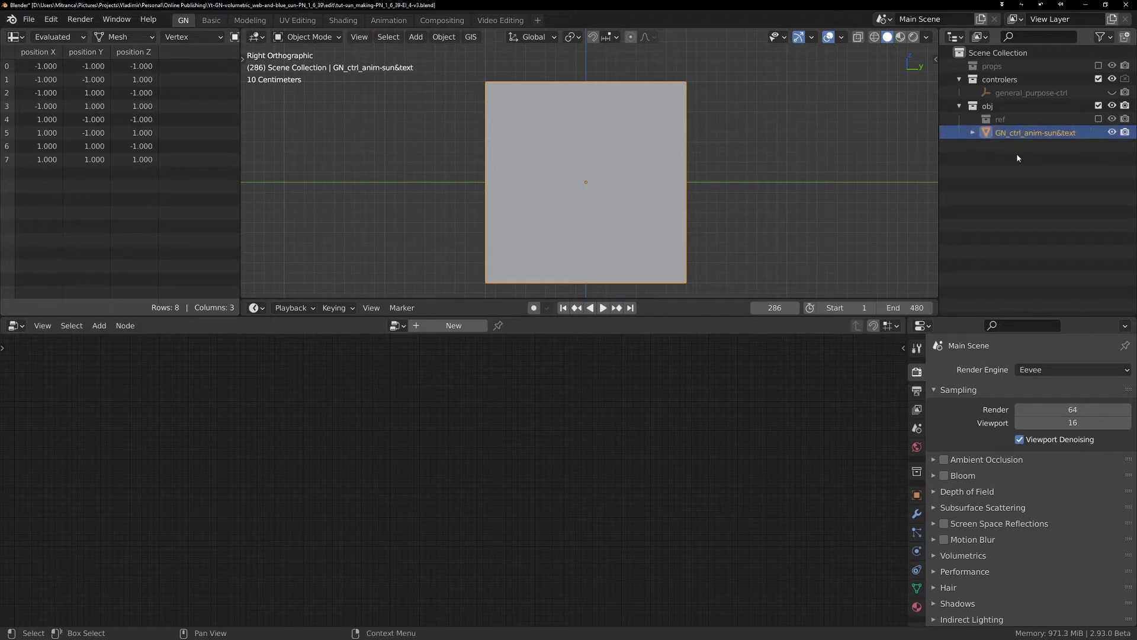
# Create a new geometry node tree for the cube and name it GN_ctrl_anim-sun&text by copying the object's name.
pyautogui.click(454, 326)
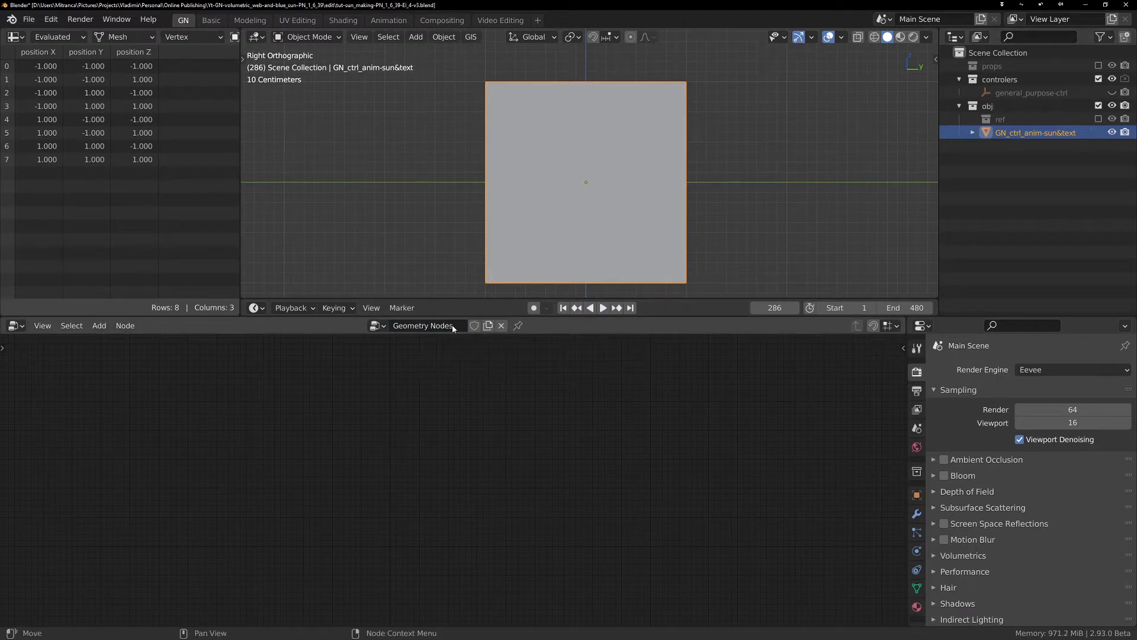
pyautogui.doubleClick(1033, 134)
pyautogui.hotkey('ctrl', 'c')
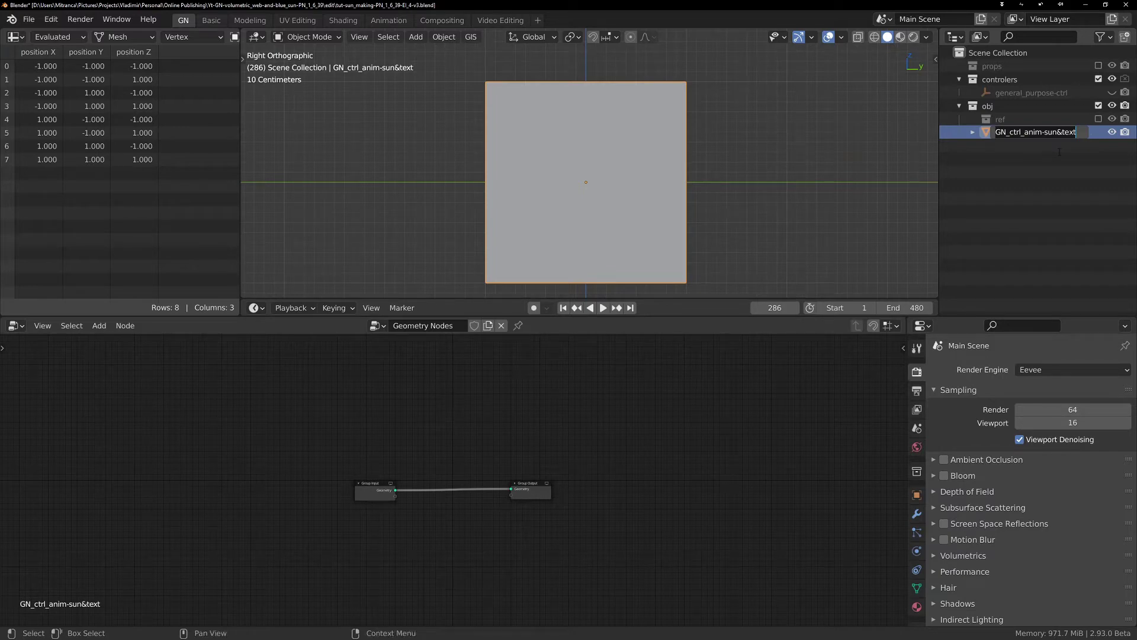
pyautogui.press('Return')
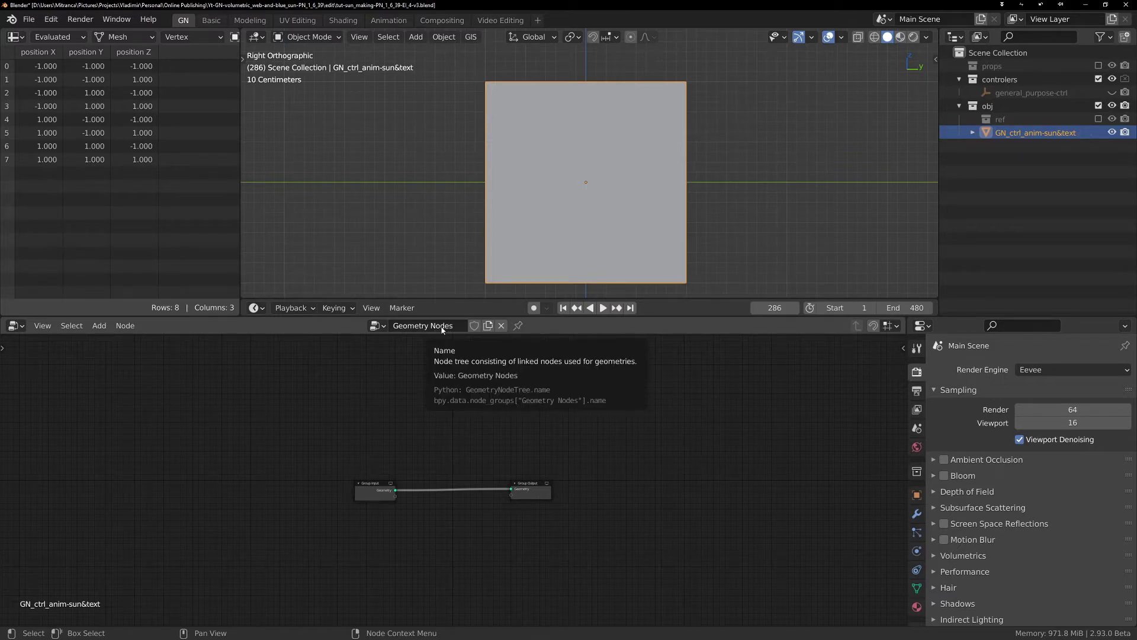
pyautogui.hotkey('ctrl', 'v')
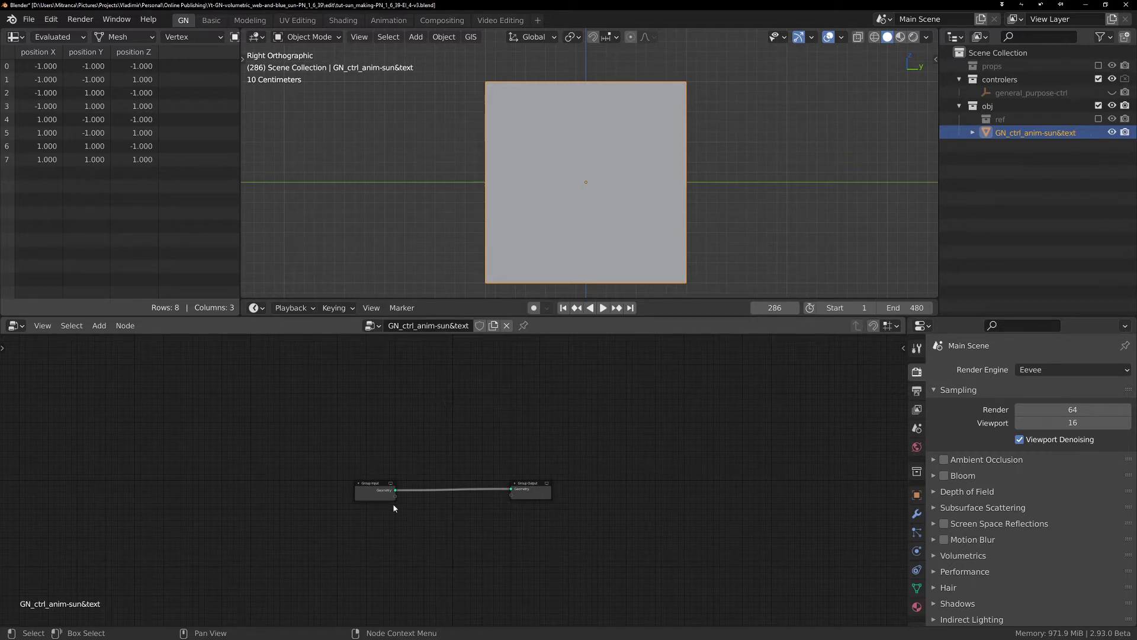
pyautogui.scroll(4, 386, 519)
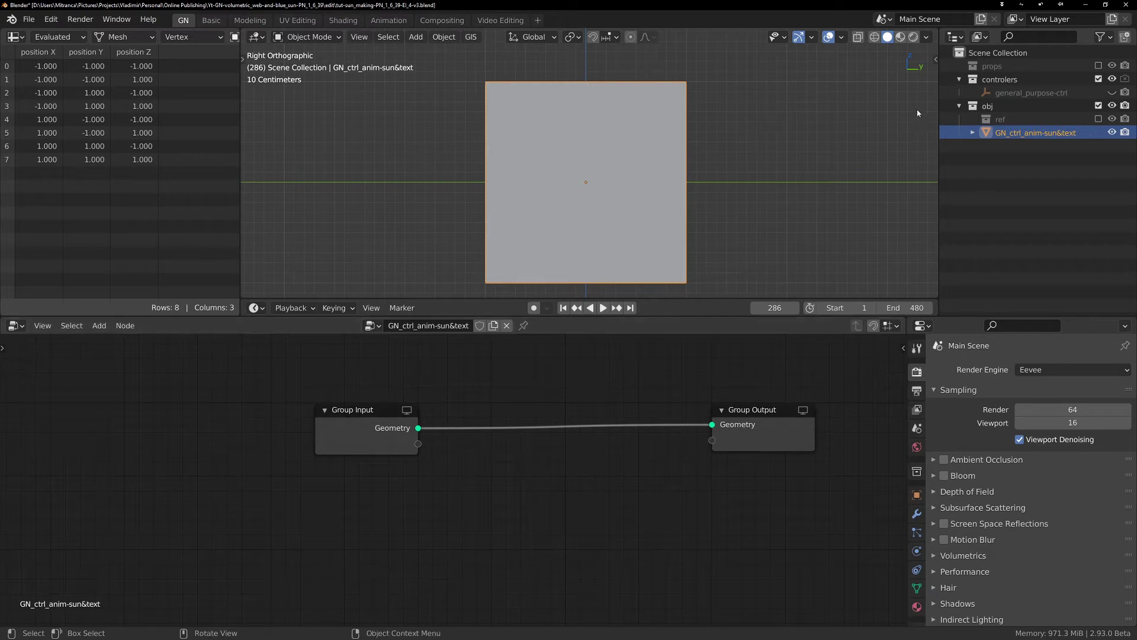
# Enable the Screencast Keys display in the 3D viewport's sidebar and close the sidebar.
pyautogui.press('n')
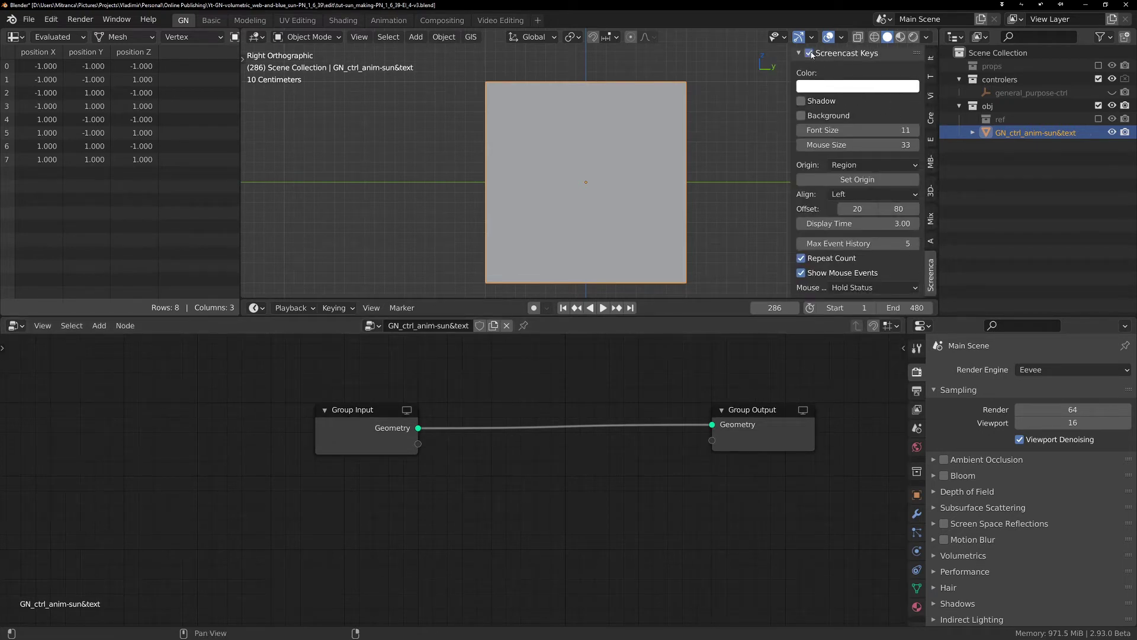
pyautogui.press('n')
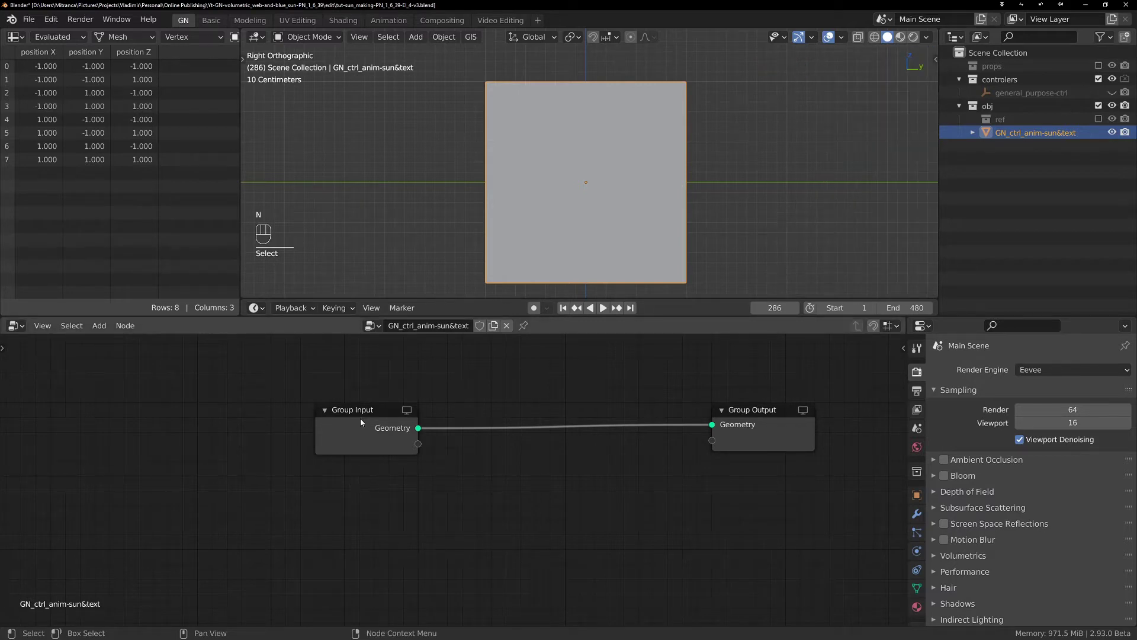
# Space out the Group Input and Group Output nodes and connect a new UV Sphere primitive to the Group Output's Geometry.
pyautogui.moveTo(363, 418); pyautogui.dragTo(95, 418)
pyautogui.moveTo(774, 424); pyautogui.dragTo(830, 424)
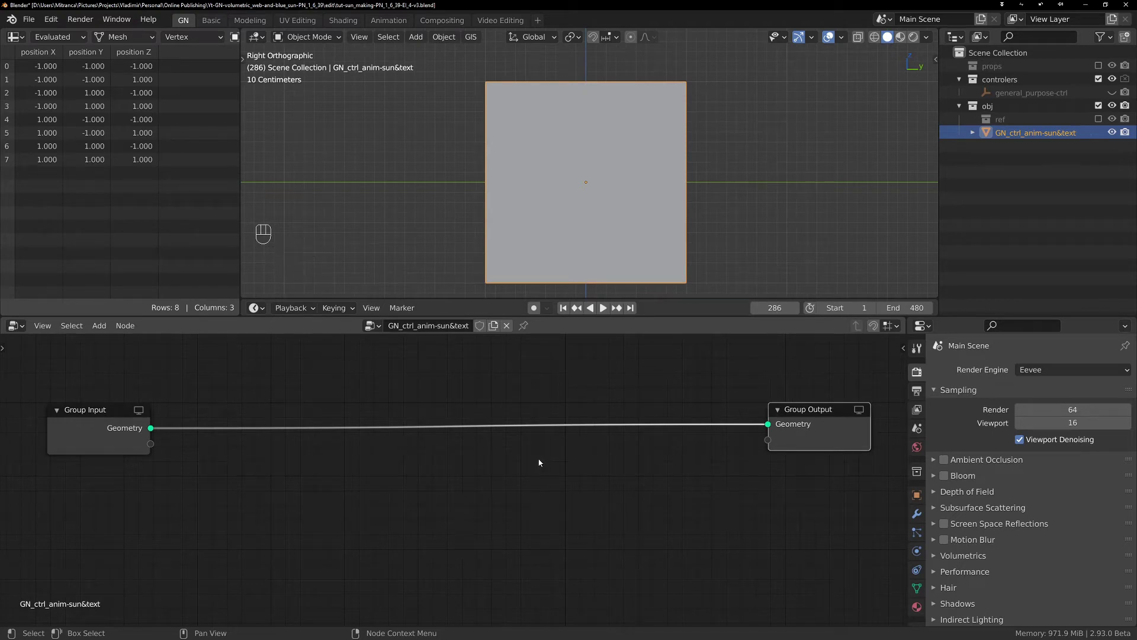
pyautogui.hotkey('shift', 'a')
pyautogui.moveTo(307, 450)
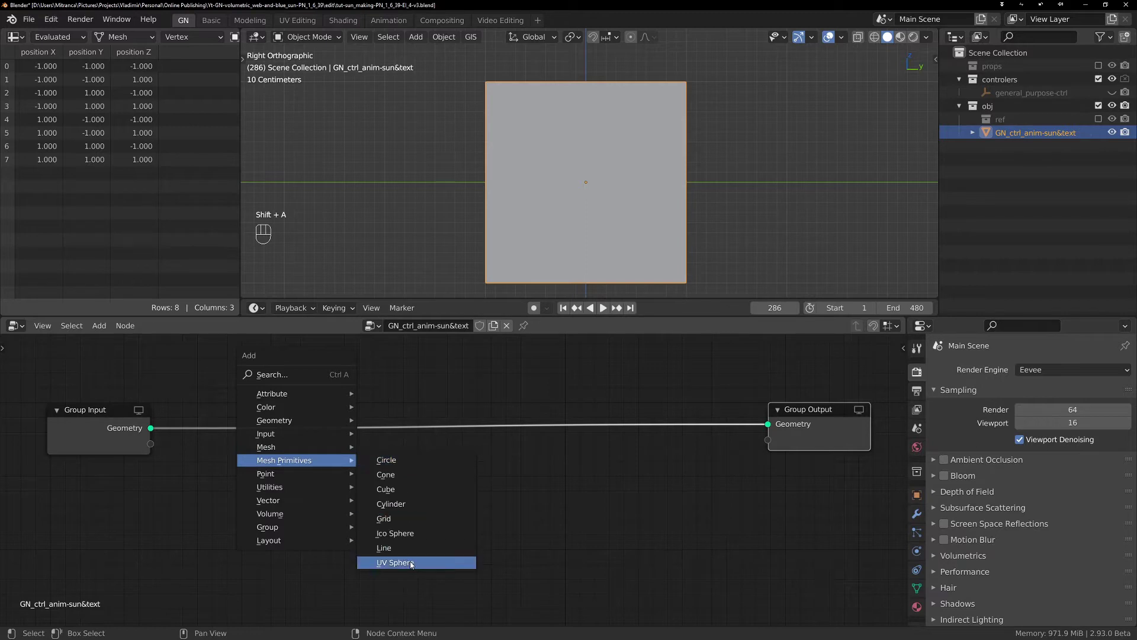
pyautogui.click(409, 563)
pyautogui.click(264, 483)
pyautogui.moveTo(317, 468); pyautogui.dragTo(767, 423)
pyautogui.moveTo(242, 457); pyautogui.dragTo(152, 493)
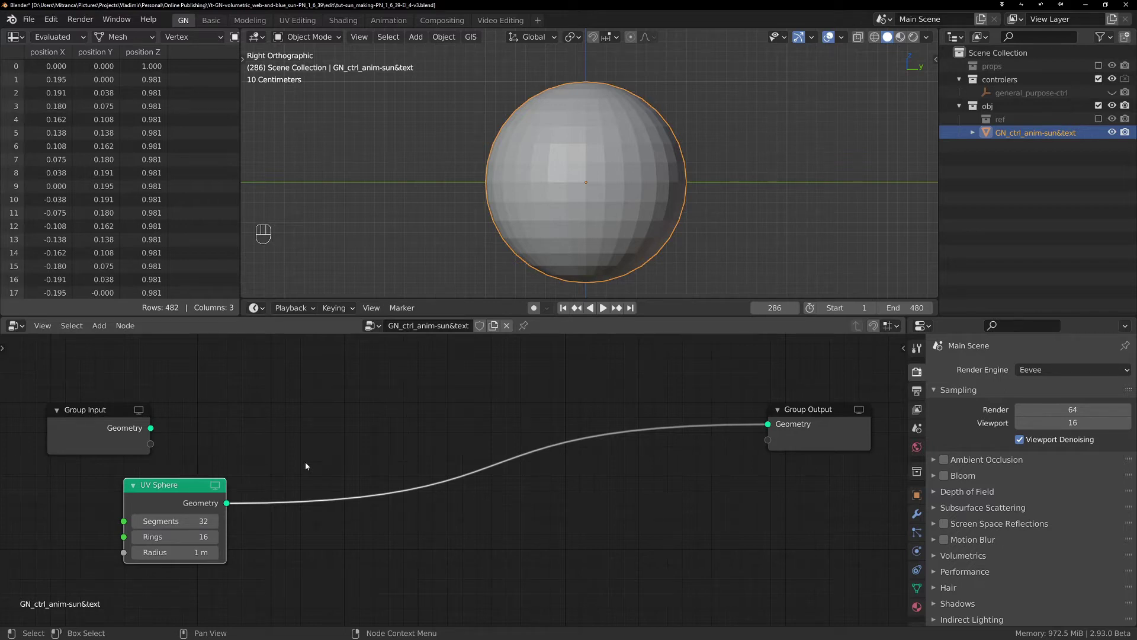
# In the Shading workspace, create a new material for the sphere object and delete its Principled BSDF node.
pyautogui.click(343, 20)
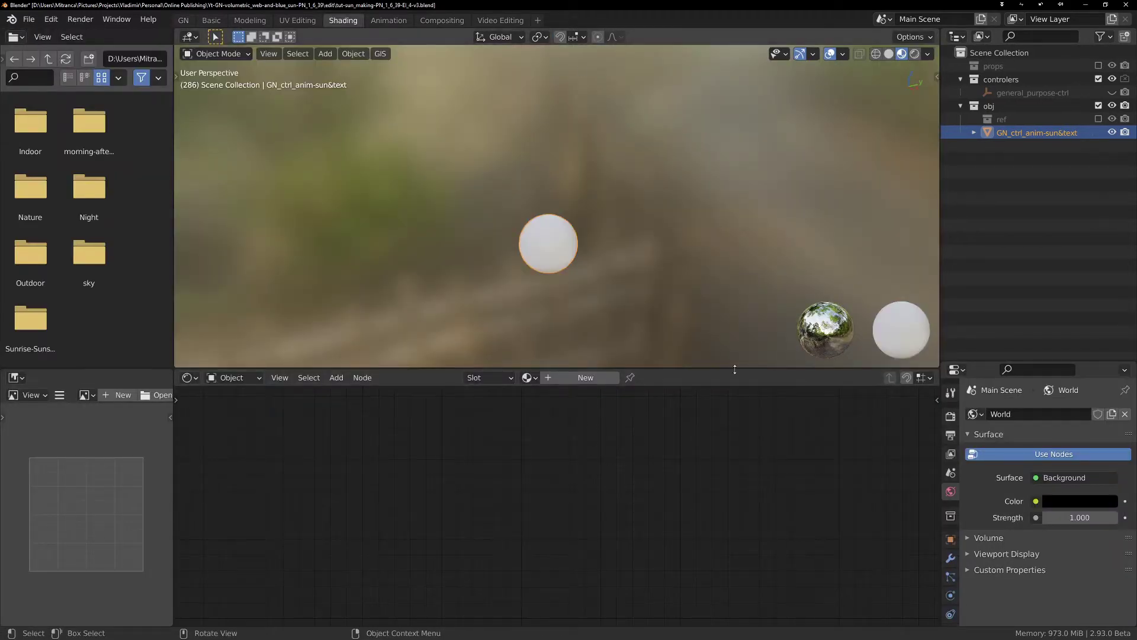
pyautogui.click(583, 377)
pyautogui.scroll(-2, 763, 451)
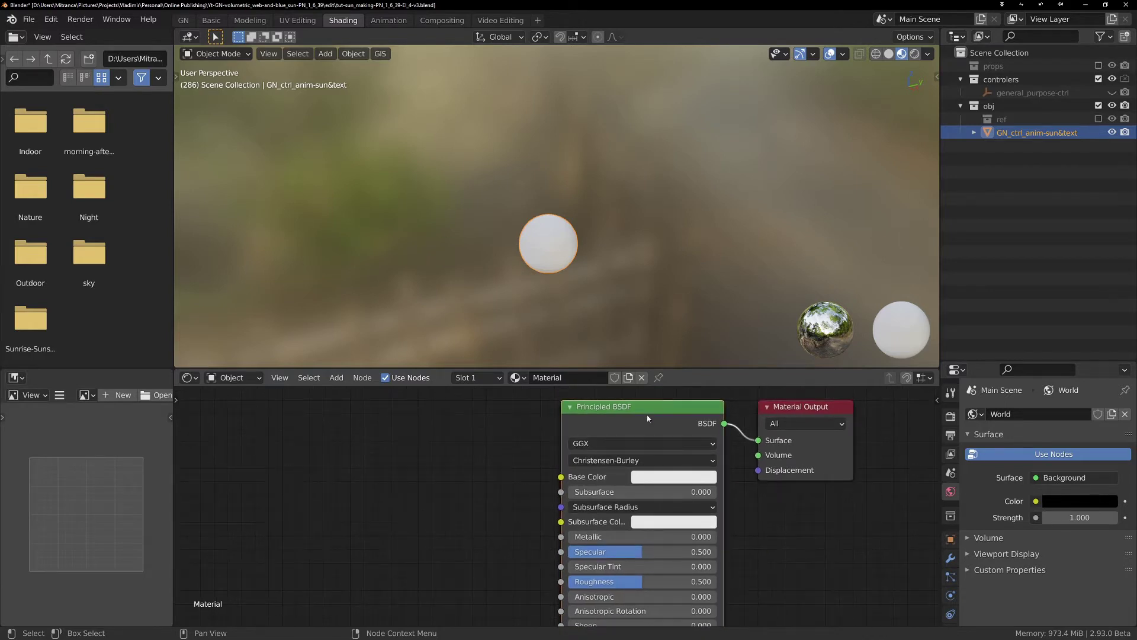
pyautogui.press('x')
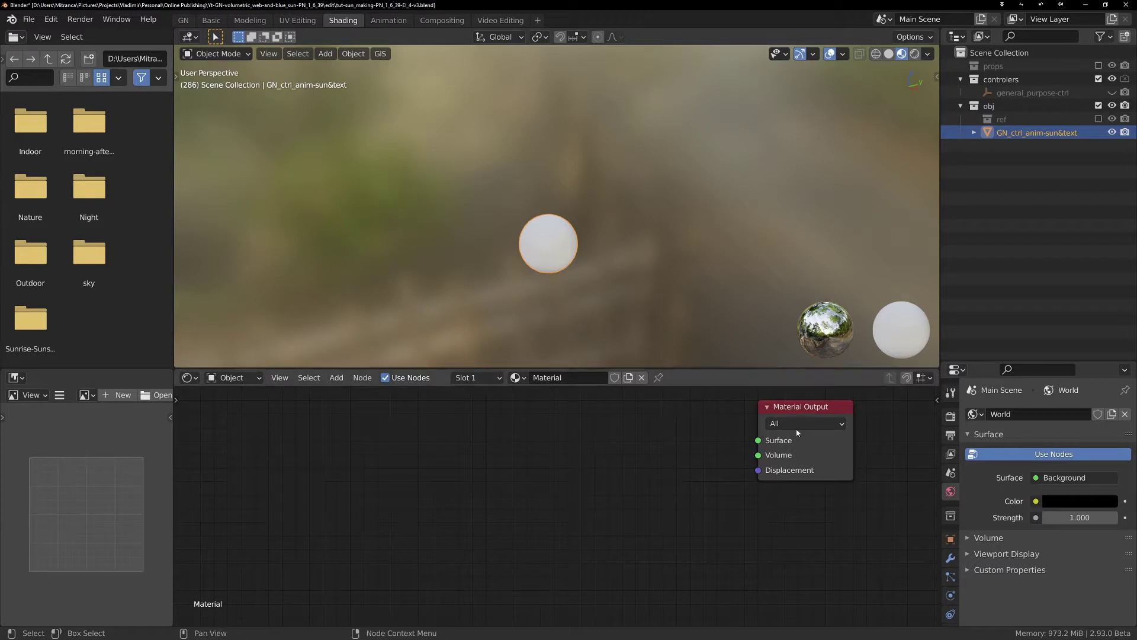
# Add a Principled Volume shader to the sphere's material and connect it to the Material Output's Volume input.
pyautogui.moveTo(495, 469); pyautogui.dragTo(540, 489, button='middle')
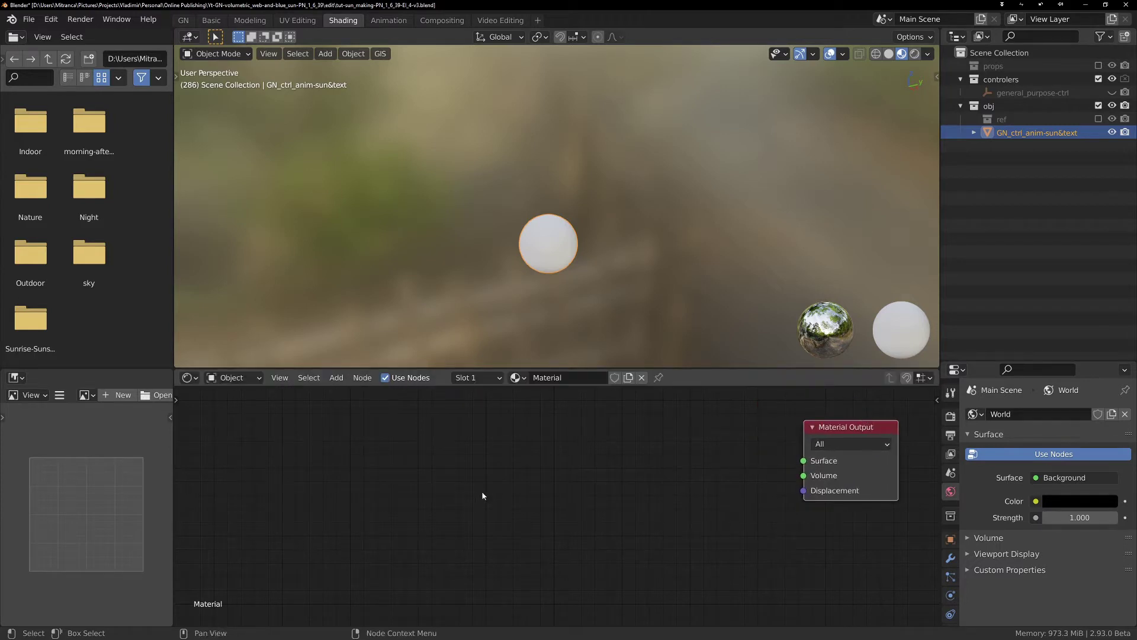
pyautogui.hotkey('shift', 'a')
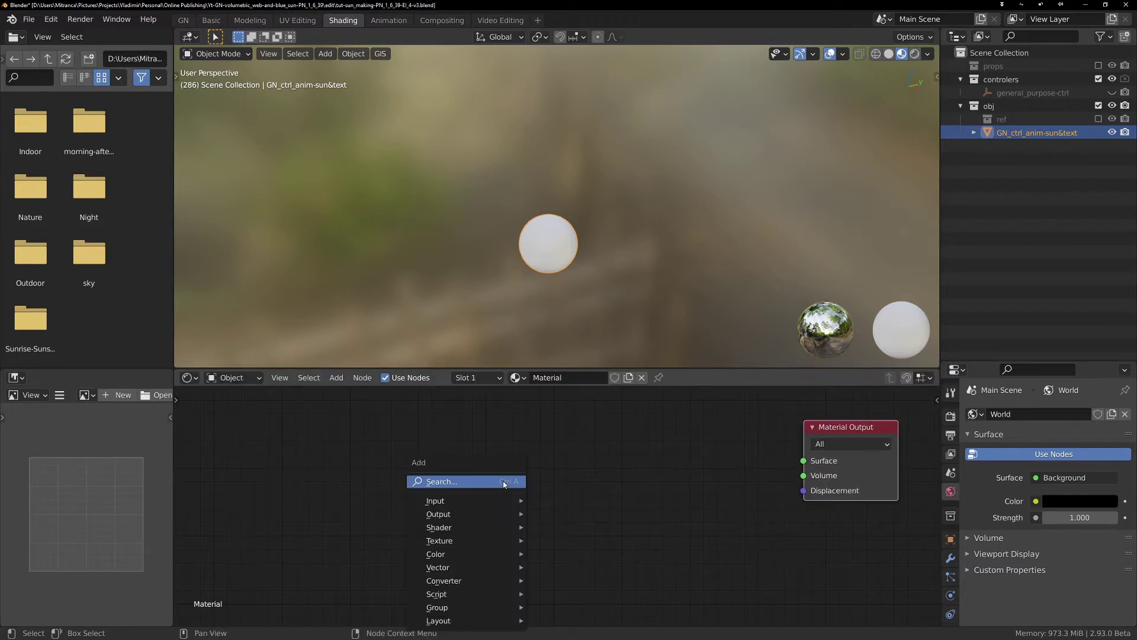
pyautogui.moveTo(466, 527)
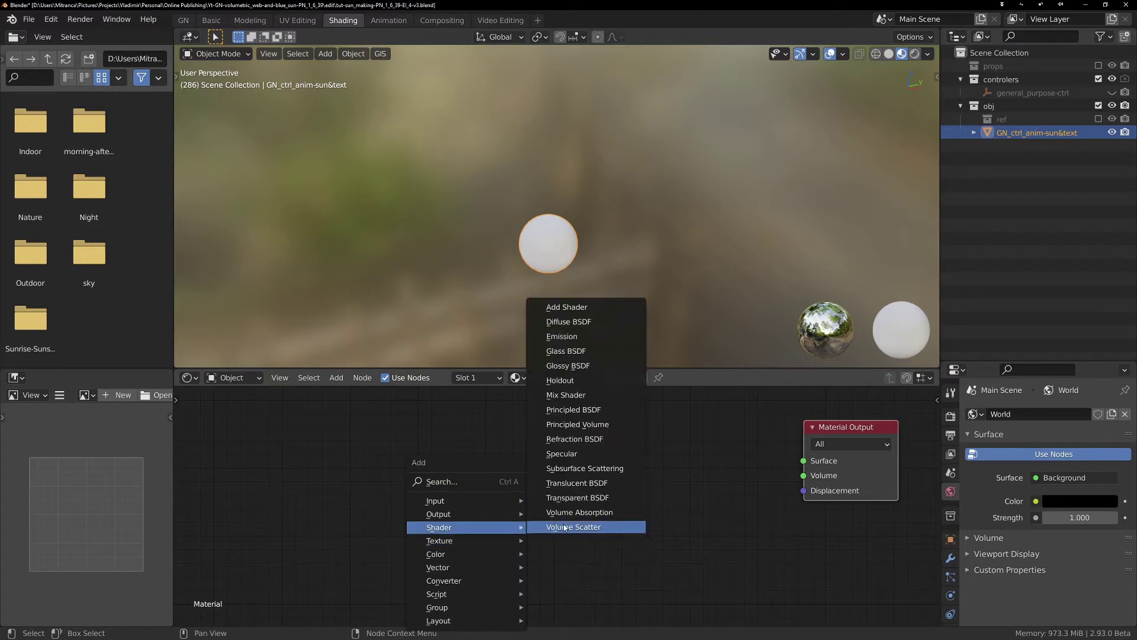
pyautogui.click(610, 432)
pyautogui.click(454, 426)
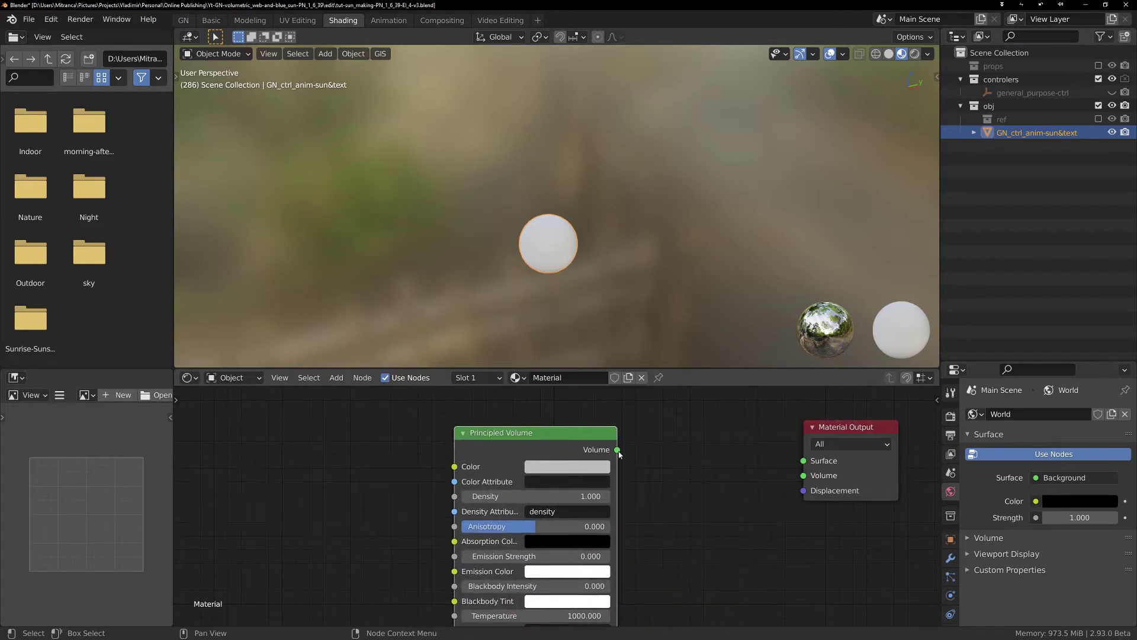
pyautogui.moveTo(618, 450); pyautogui.dragTo(804, 475)
# Set the viewport to Rendered shading, enable the props collection with the light, and reselect the GN_ctrl_anim-sun&text object.
pyautogui.click(913, 54)
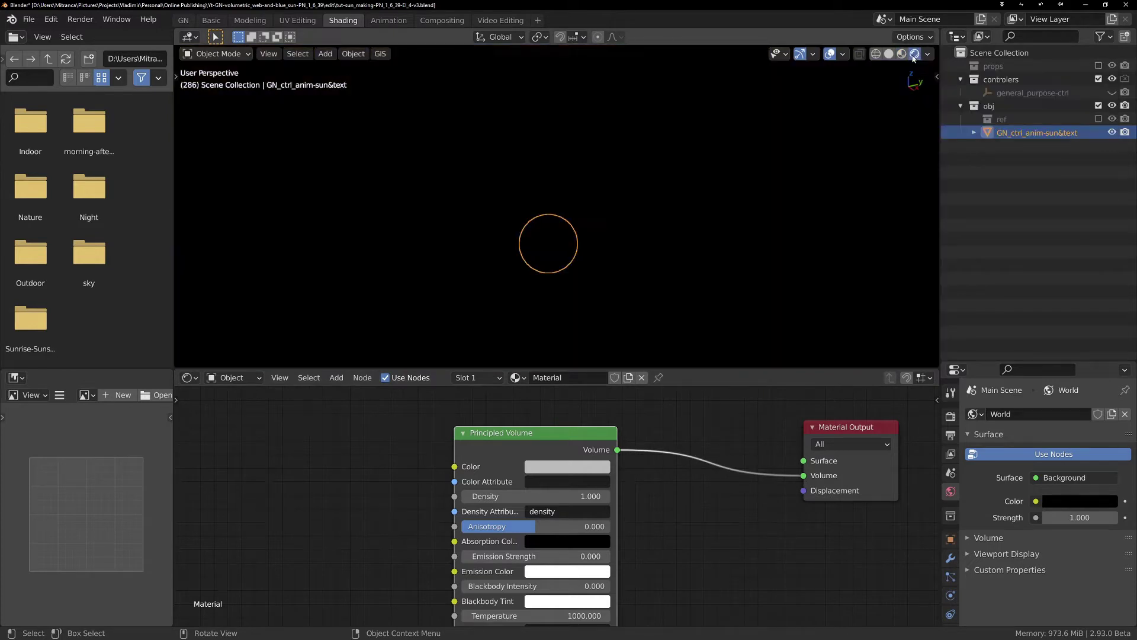
pyautogui.click(1099, 66)
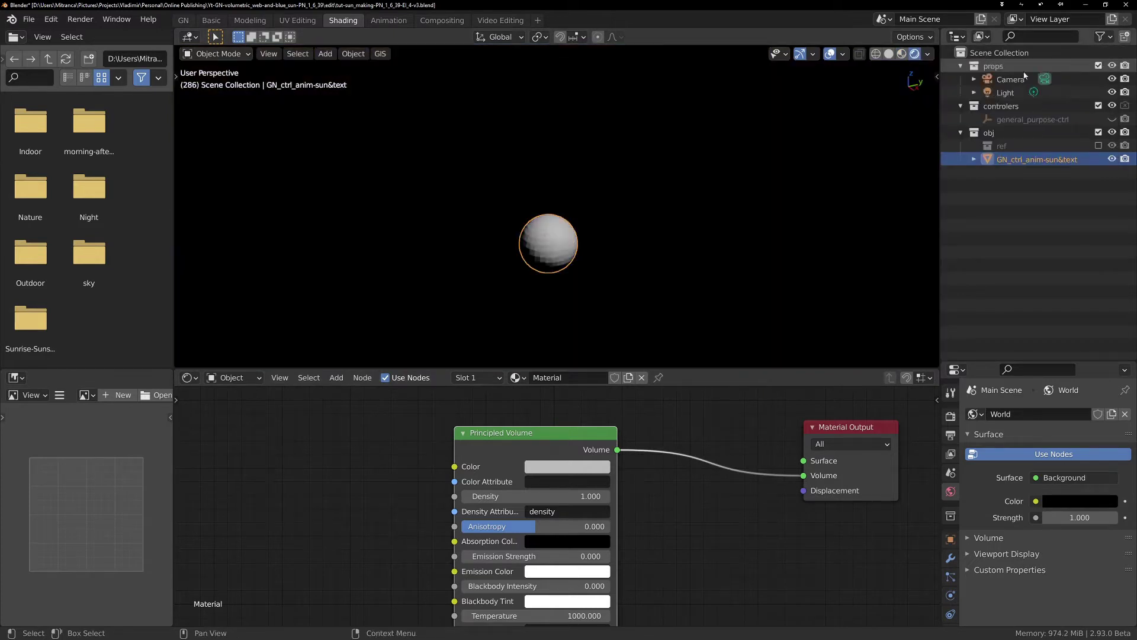
pyautogui.click(1004, 94)
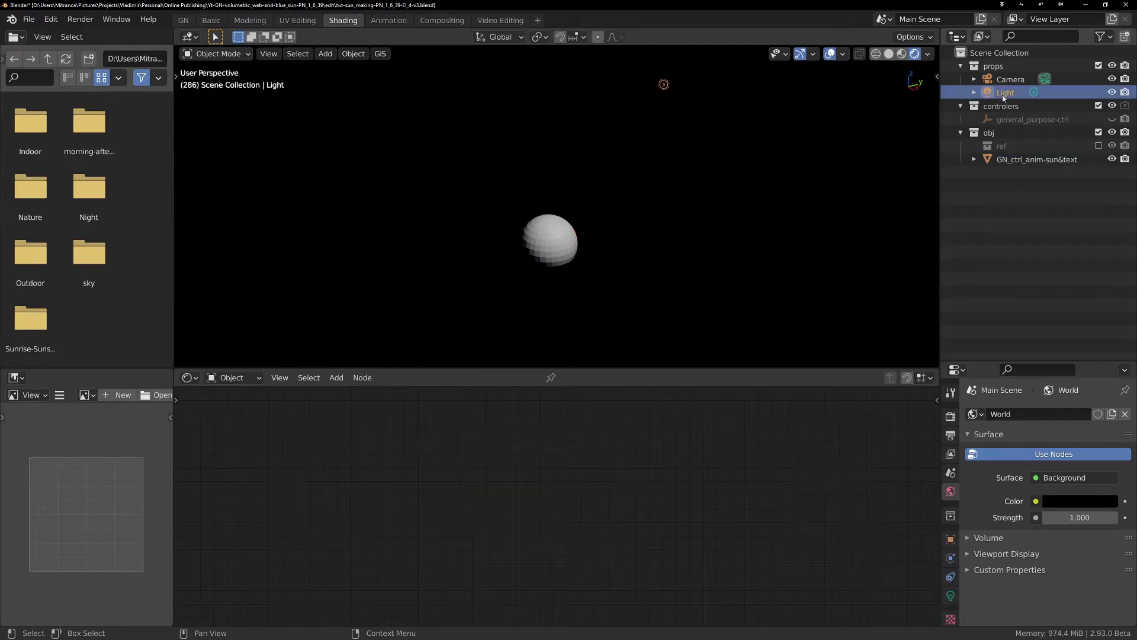
pyautogui.click(1020, 160)
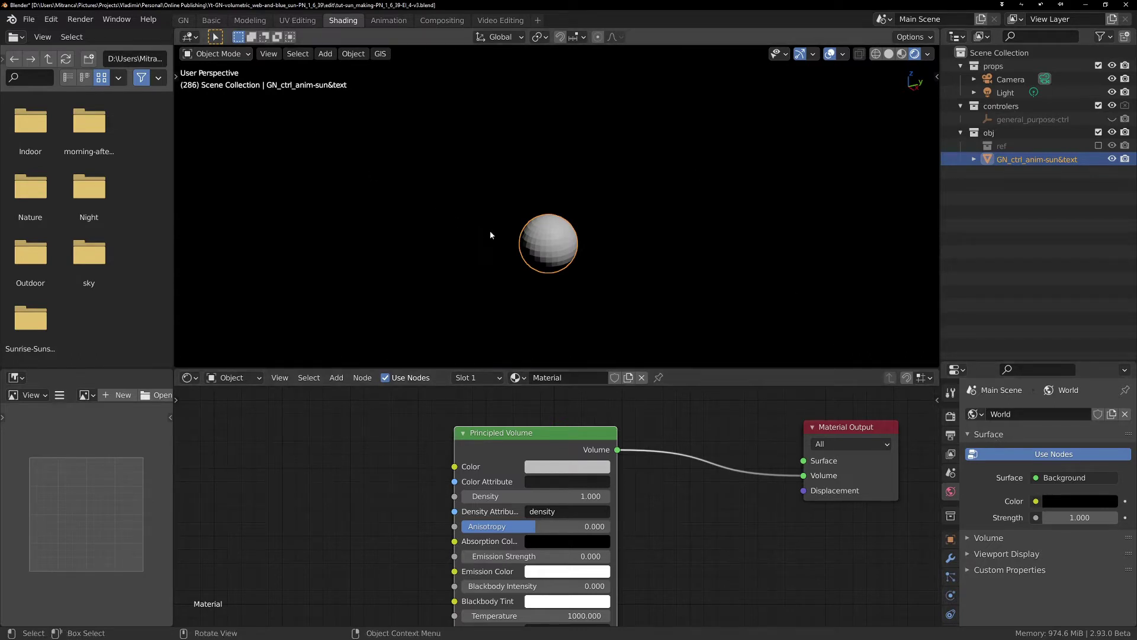
# In the GN workspace, insert a Join Geometry node before the Group Output and connect the Group Input's Geometry to it.
pyautogui.click(183, 20)
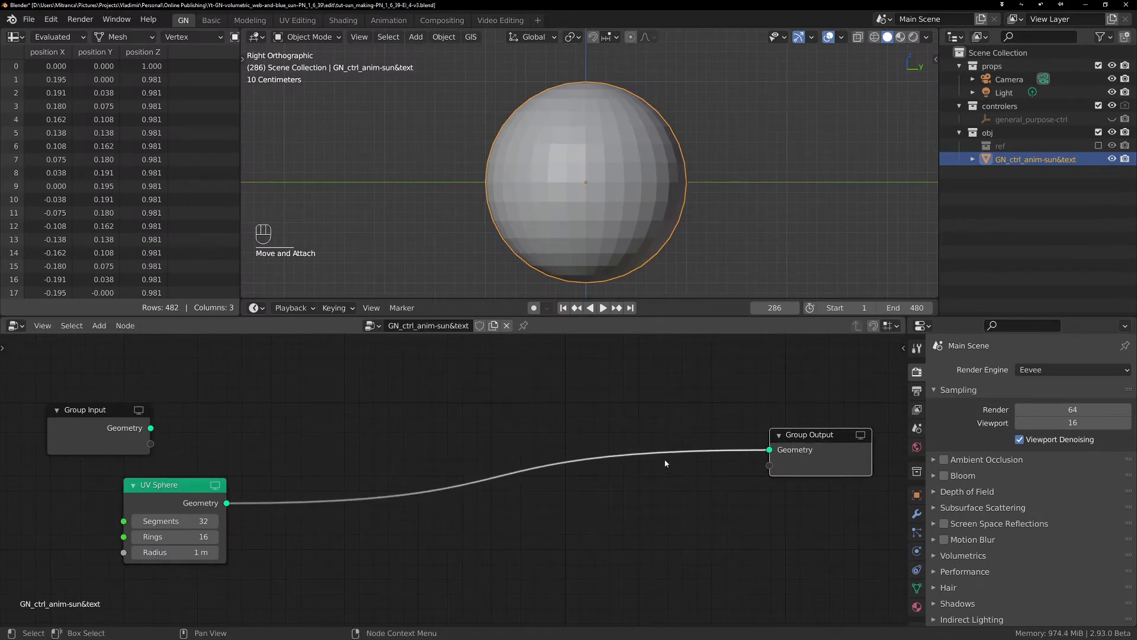
pyautogui.hotkey('shift', 'a')
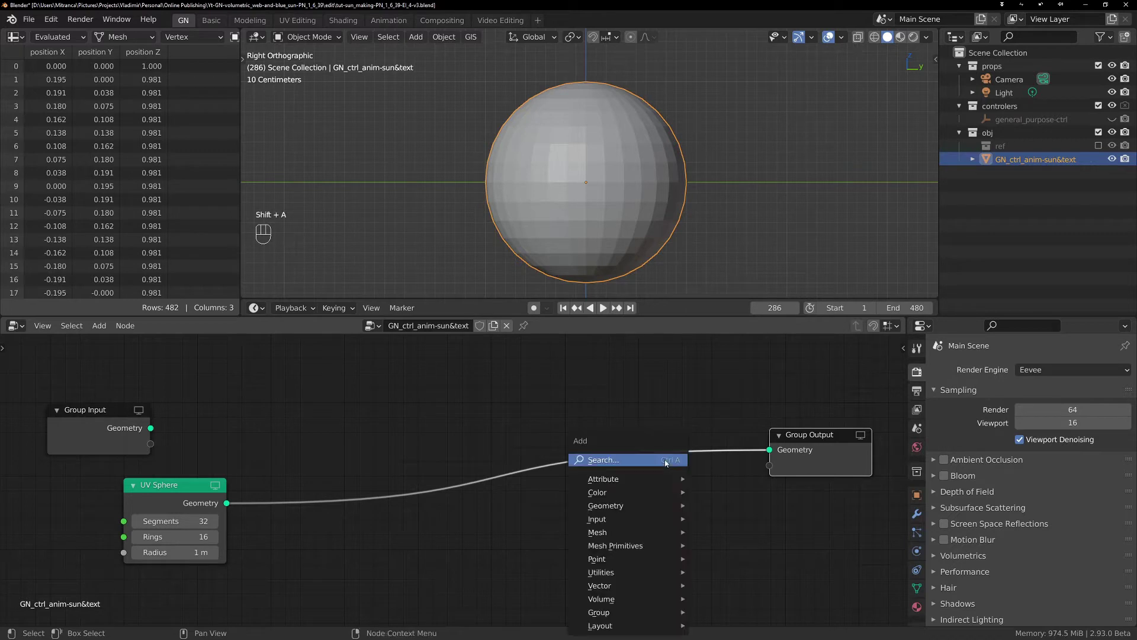
pyautogui.moveTo(628, 505)
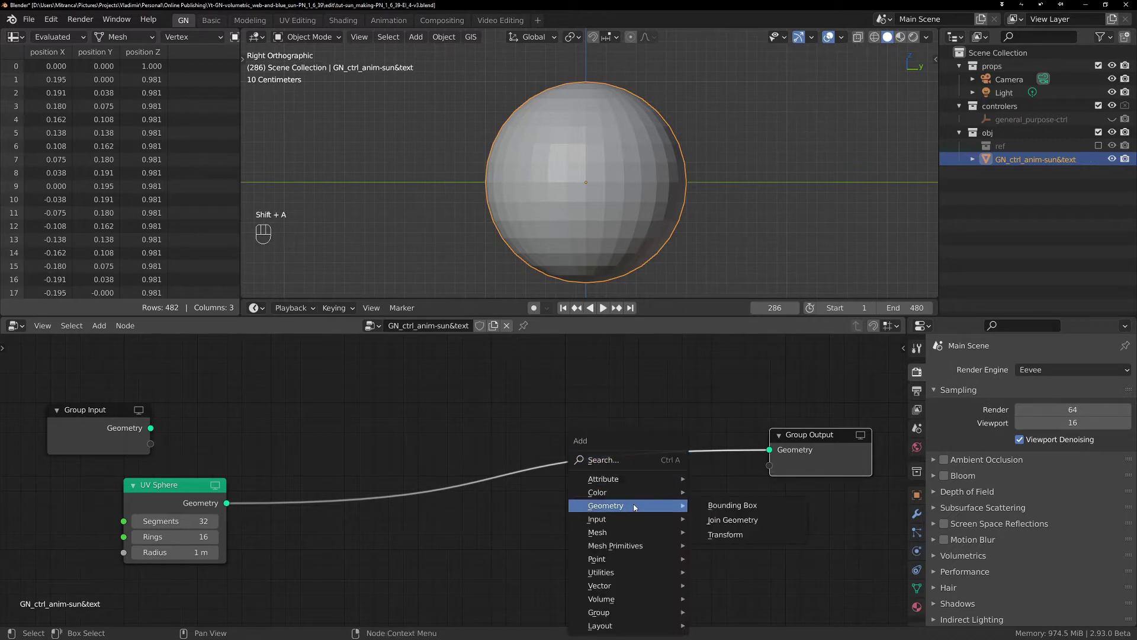
pyautogui.click(733, 521)
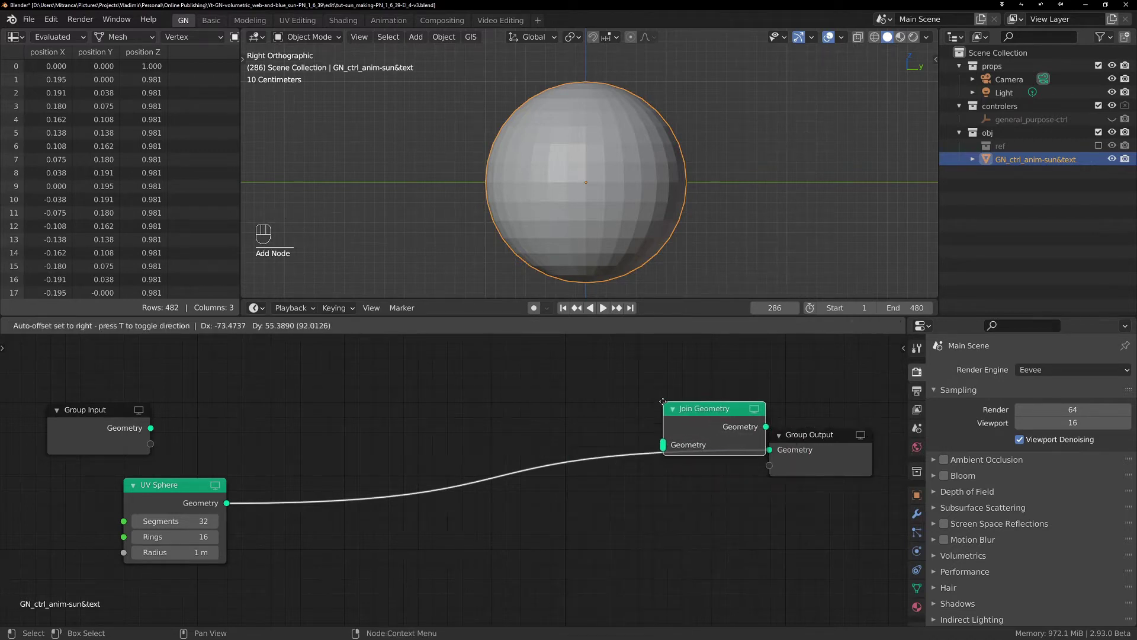
pyautogui.click(642, 416)
pyautogui.moveTo(151, 428); pyautogui.dragTo(608, 445)
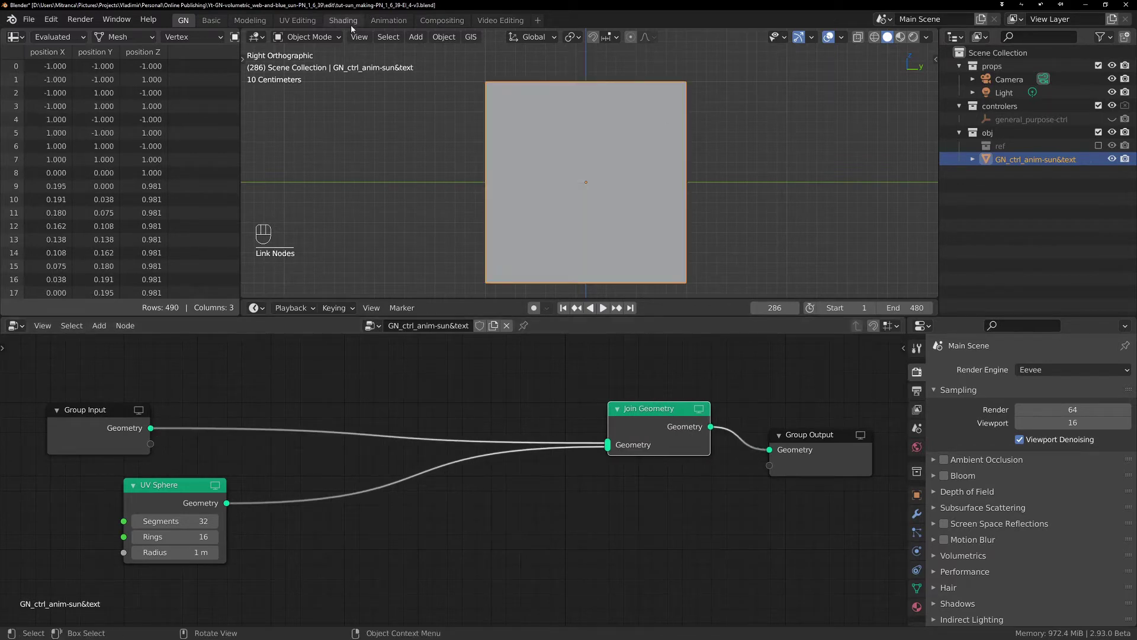
pyautogui.moveTo(89, 410); pyautogui.dragTo(117, 411)
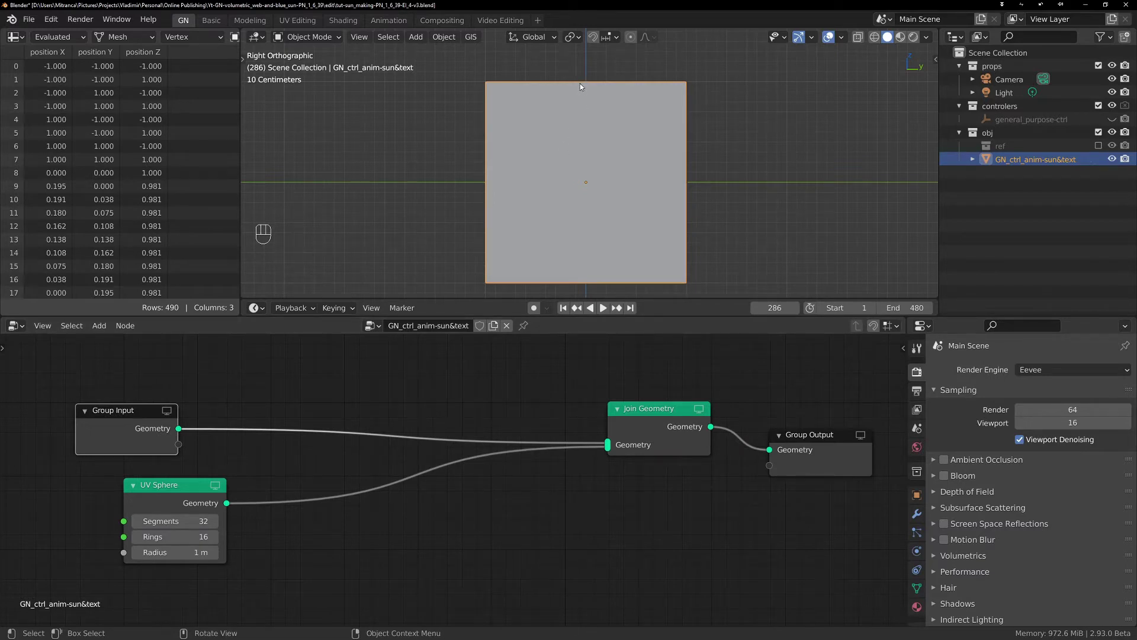
# Merge all the original cube's vertices at center in Edit Mode, return to Object Mode, and align Join Geometry with the Group Output.
pyautogui.press('Tab')
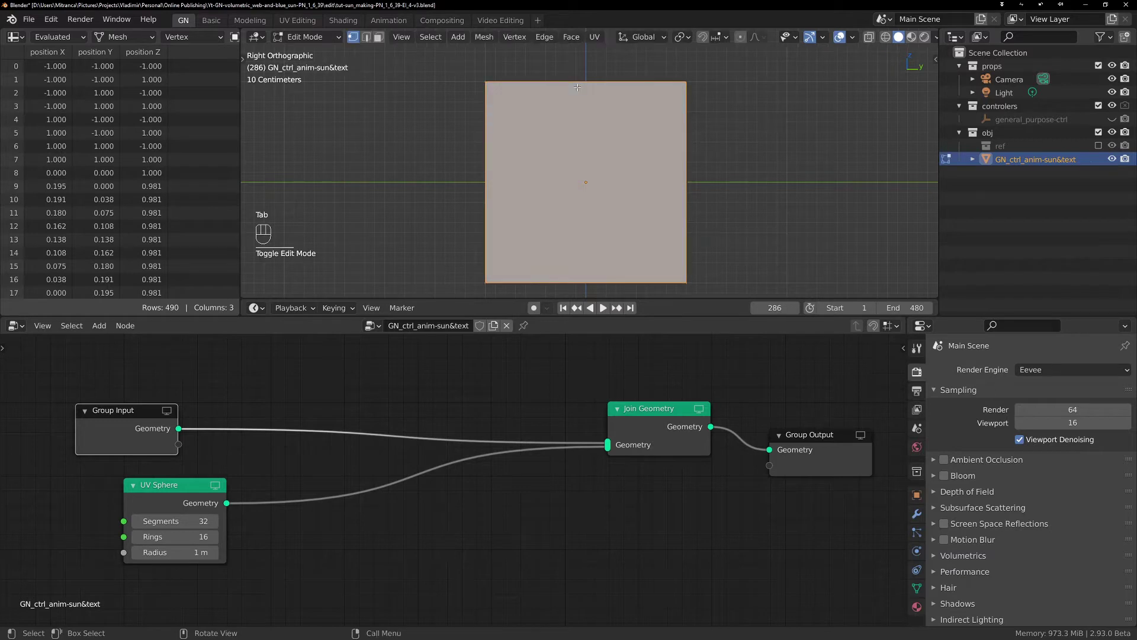
pyautogui.press('m')
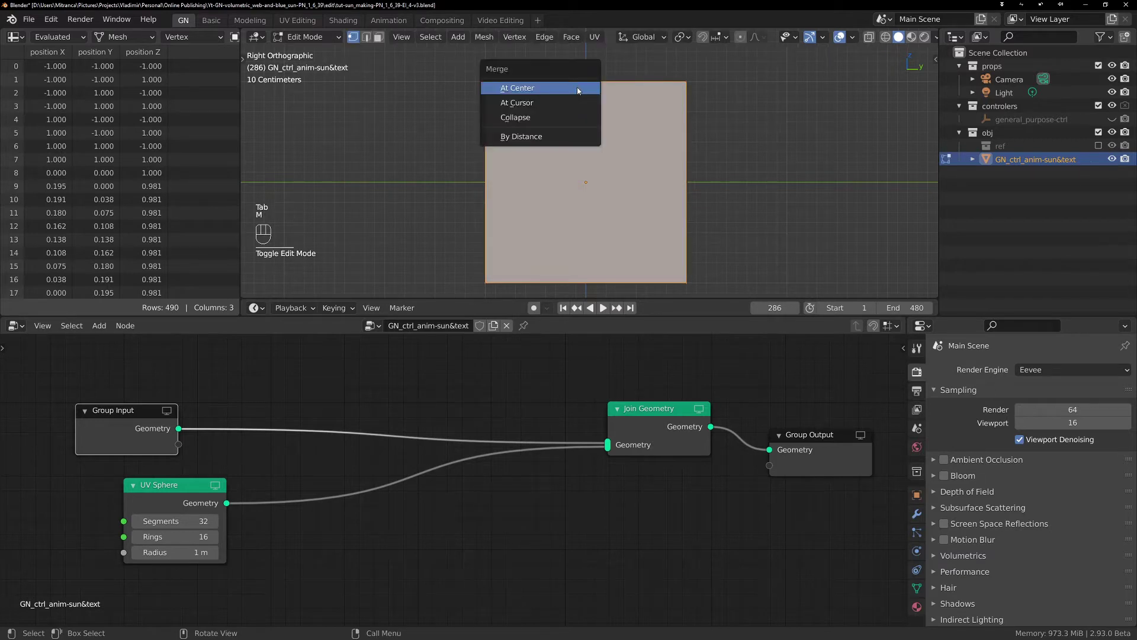
pyautogui.click(535, 89)
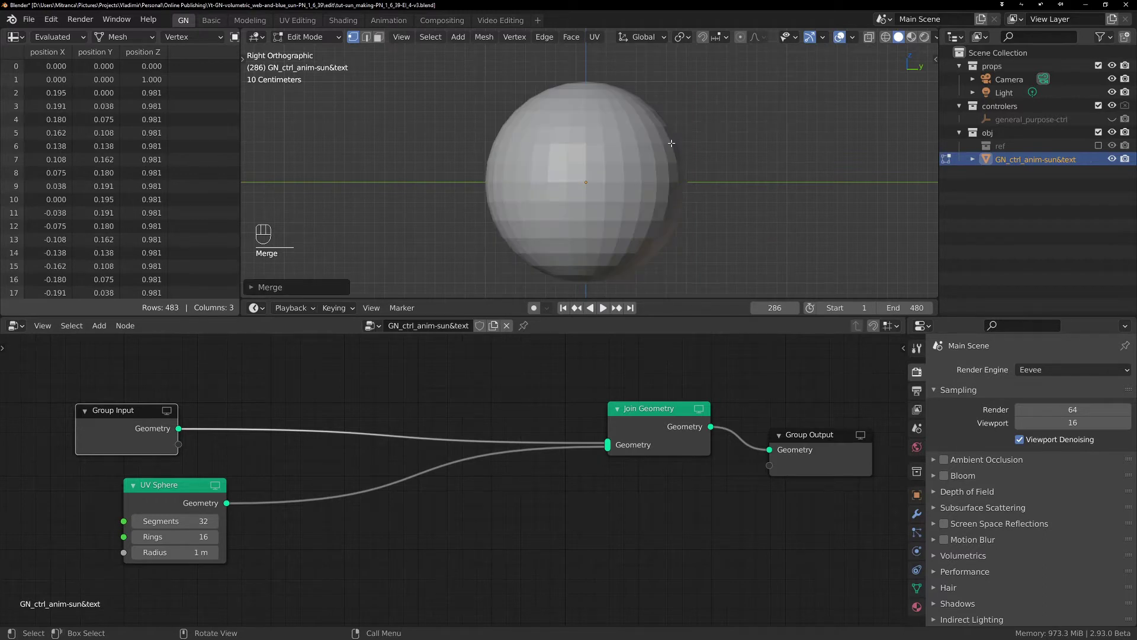
pyautogui.press('Tab')
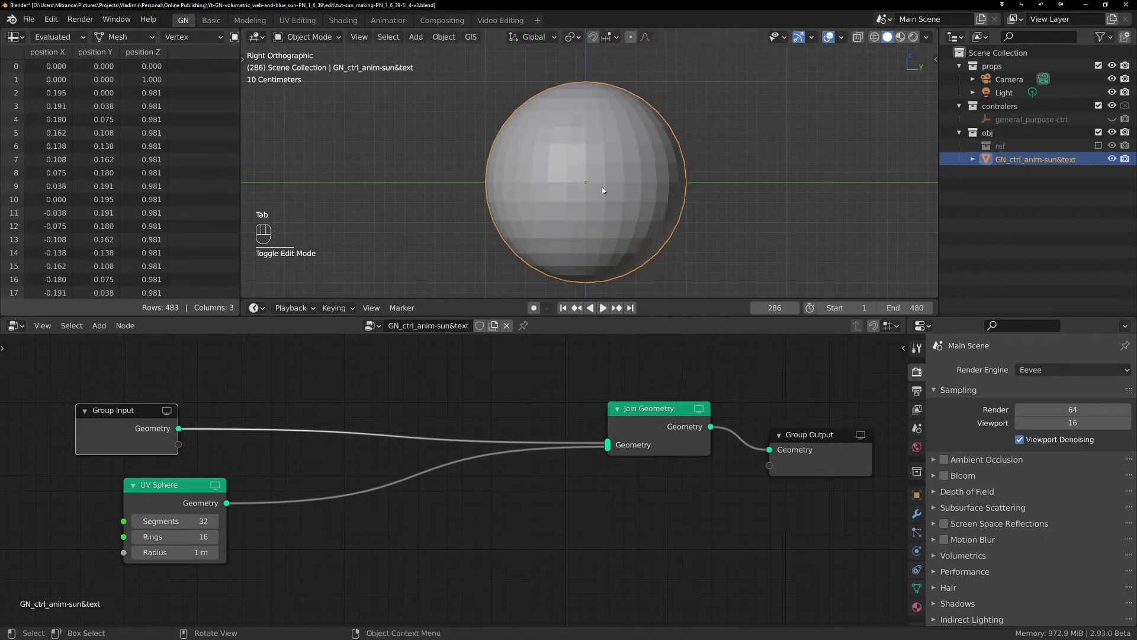
pyautogui.moveTo(665, 409); pyautogui.dragTo(695, 433)
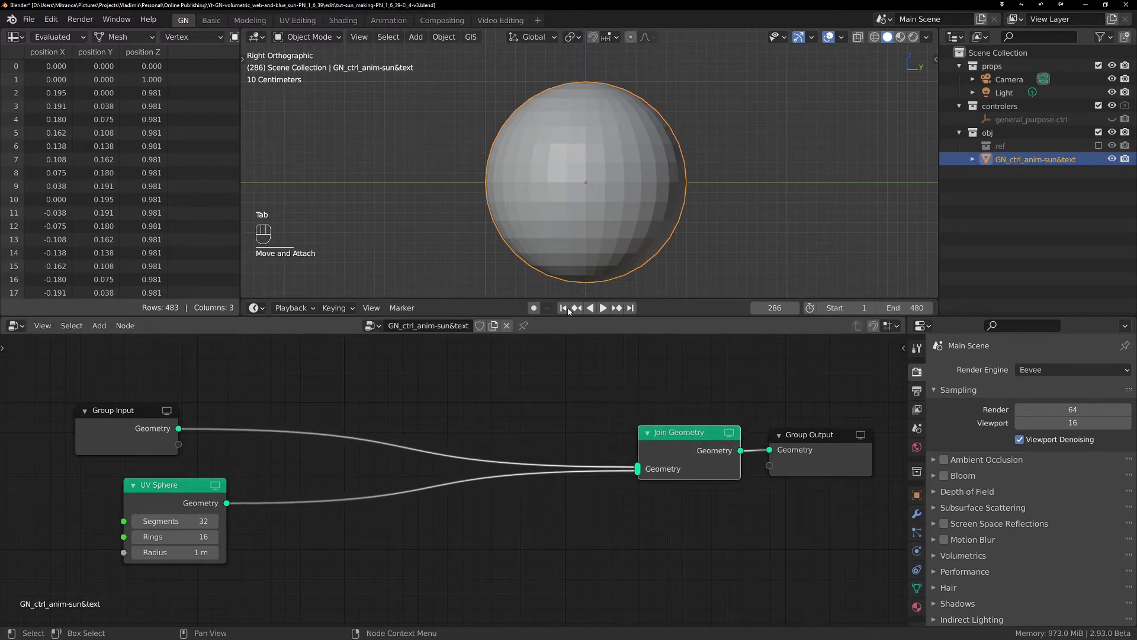
# In the Shading workspace, compare the volume's rendered shape by switching the render engine to Cycles and back to Eevee.
pyautogui.click(344, 20)
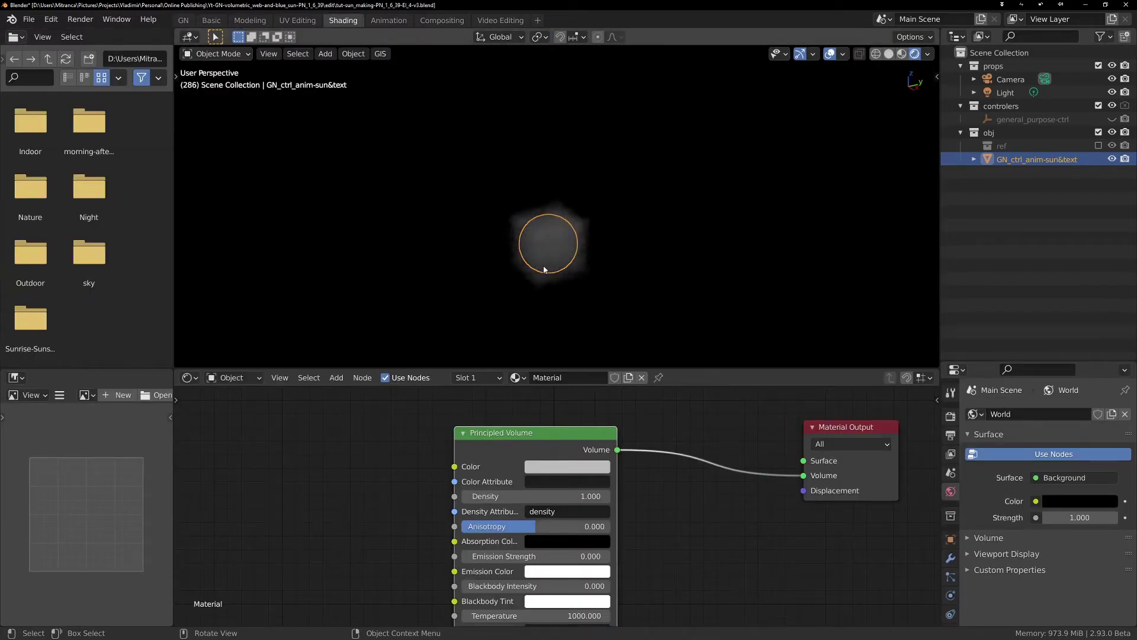
pyautogui.scroll(3, 545, 261)
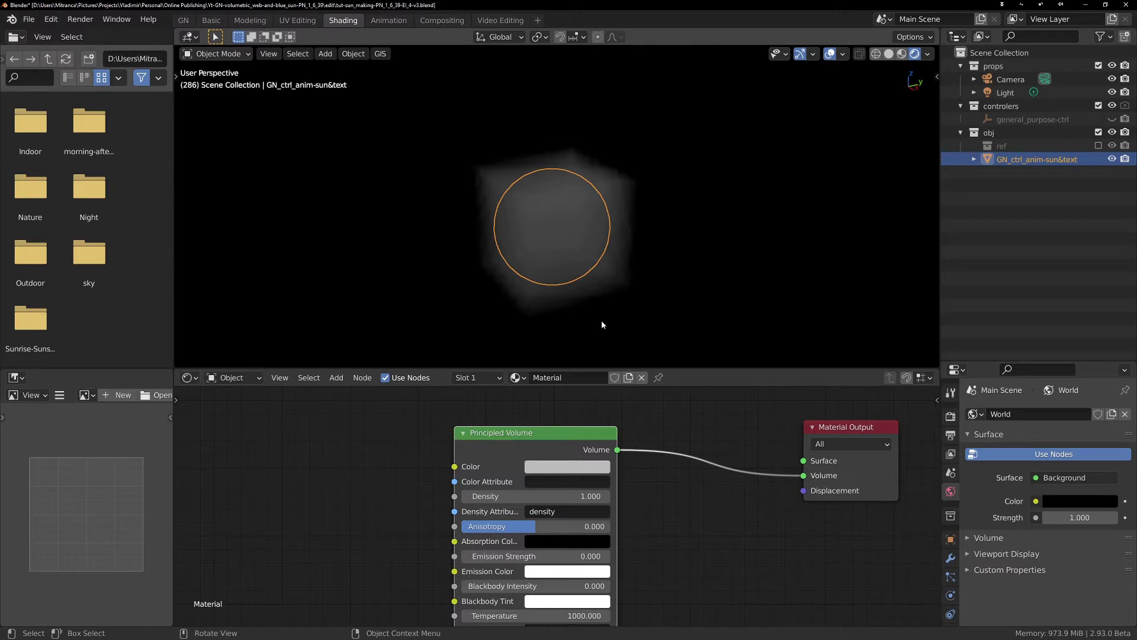
pyautogui.click(951, 416)
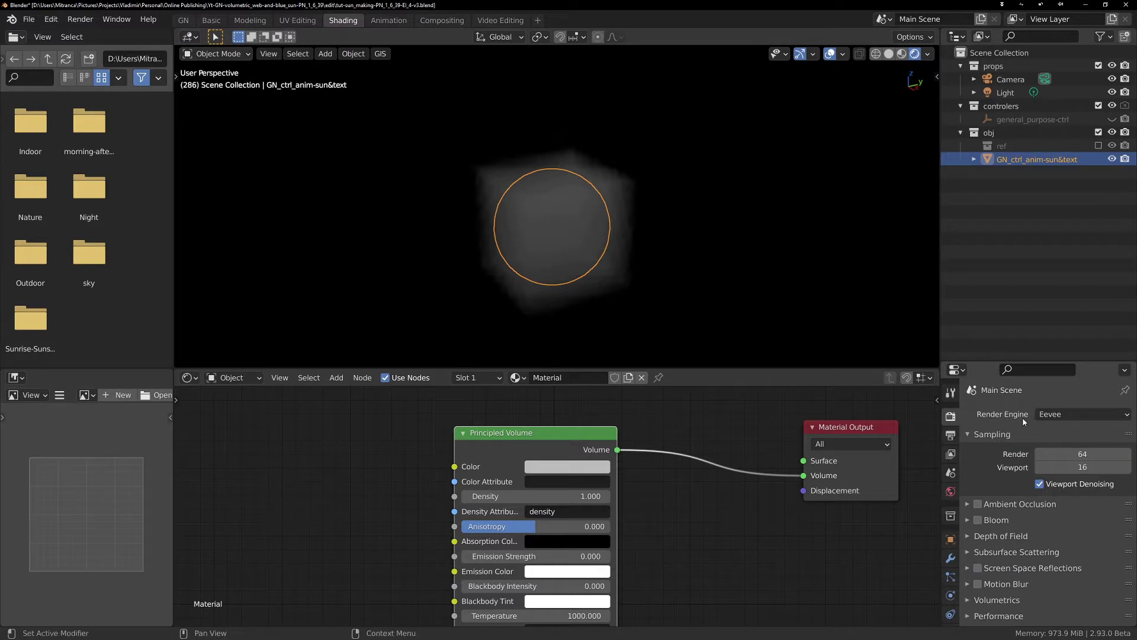
pyautogui.moveTo(555, 446); pyautogui.dragTo(586, 418)
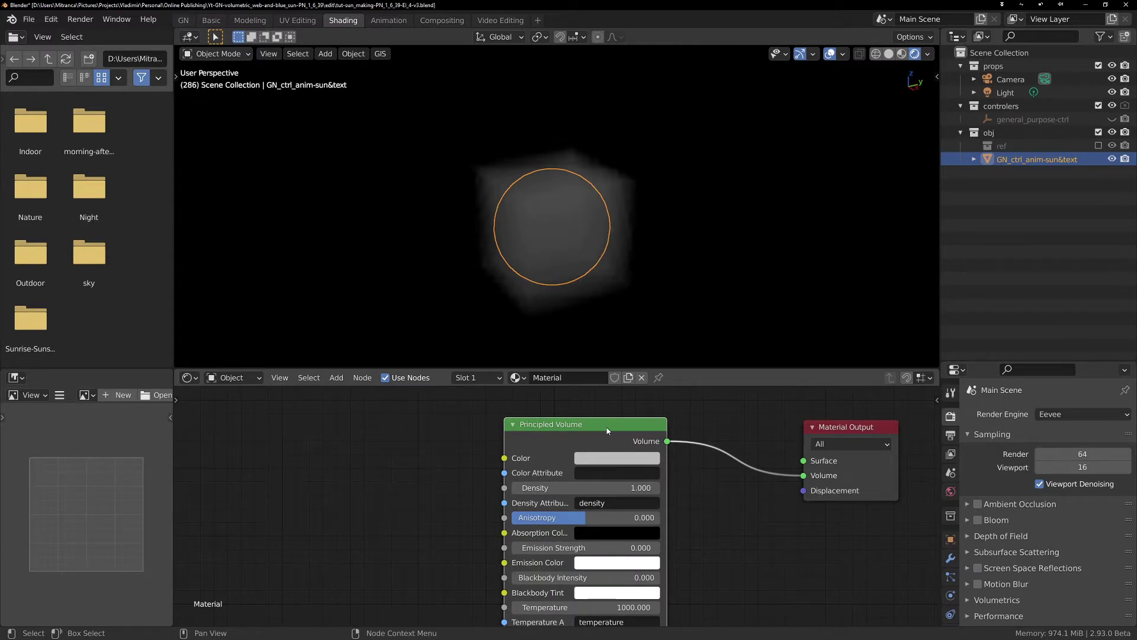
pyautogui.click(1087, 415)
pyautogui.click(1060, 459)
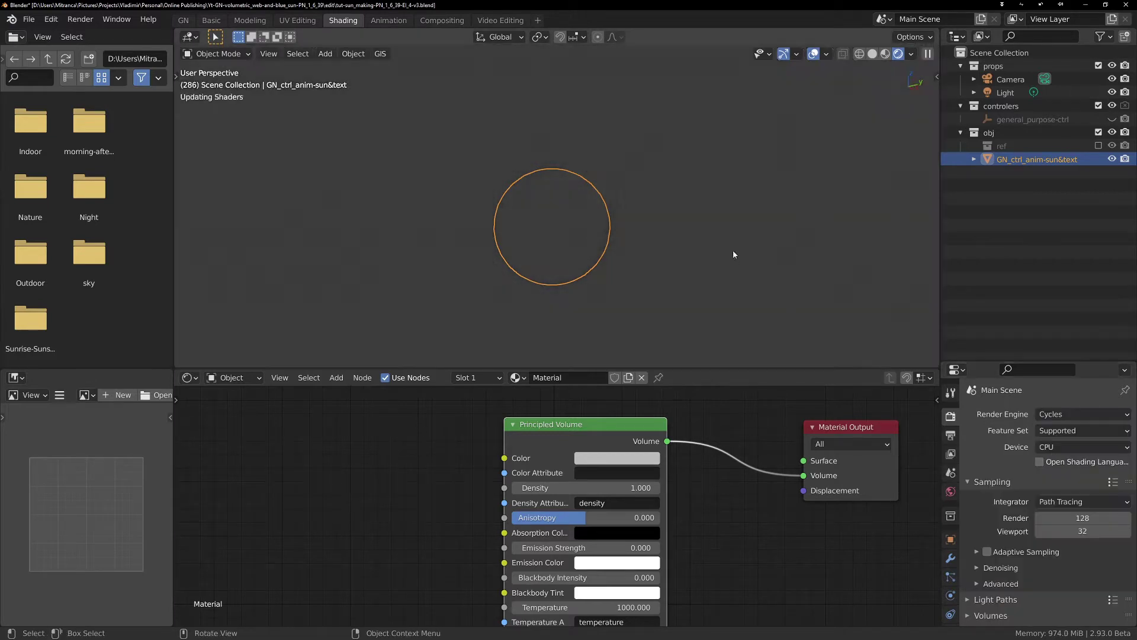
pyautogui.click(741, 247)
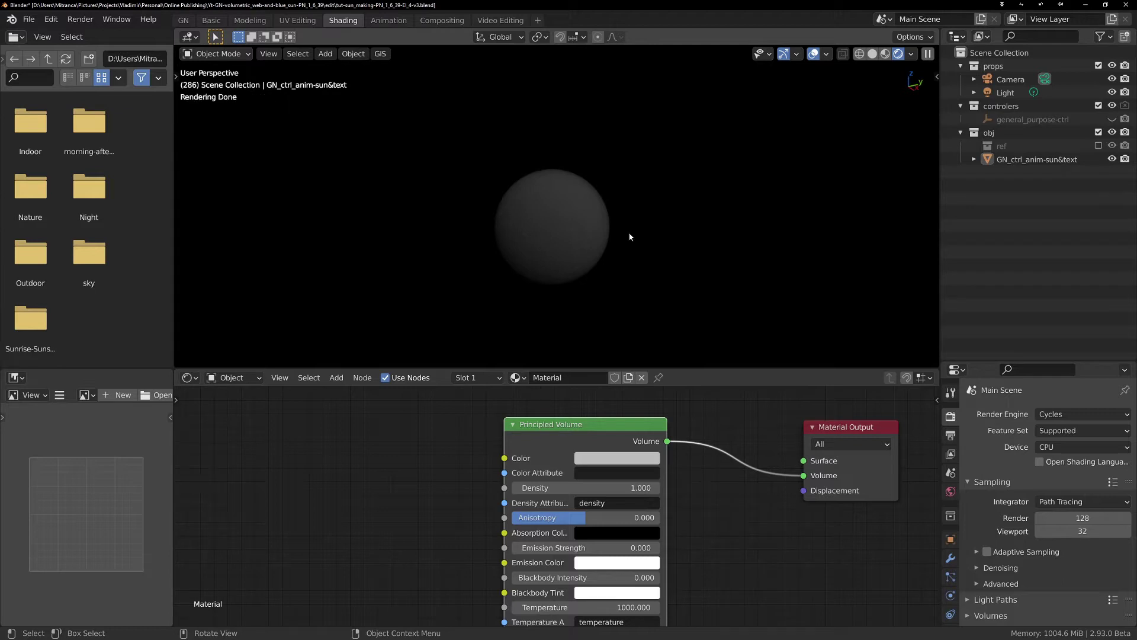
pyautogui.click(1066, 414)
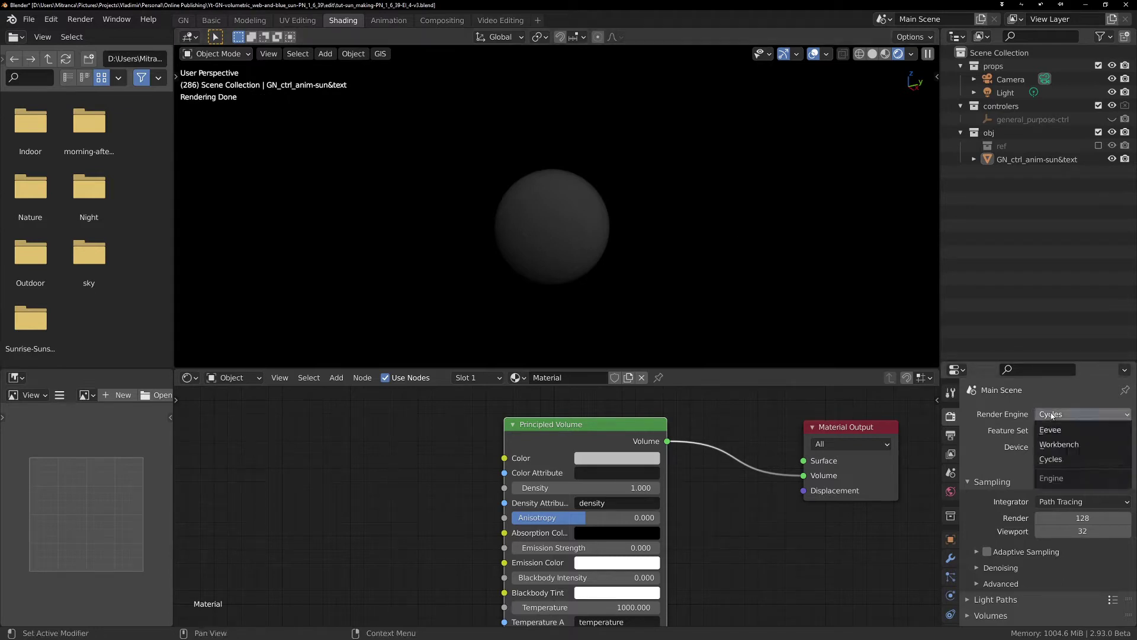
pyautogui.click(1051, 430)
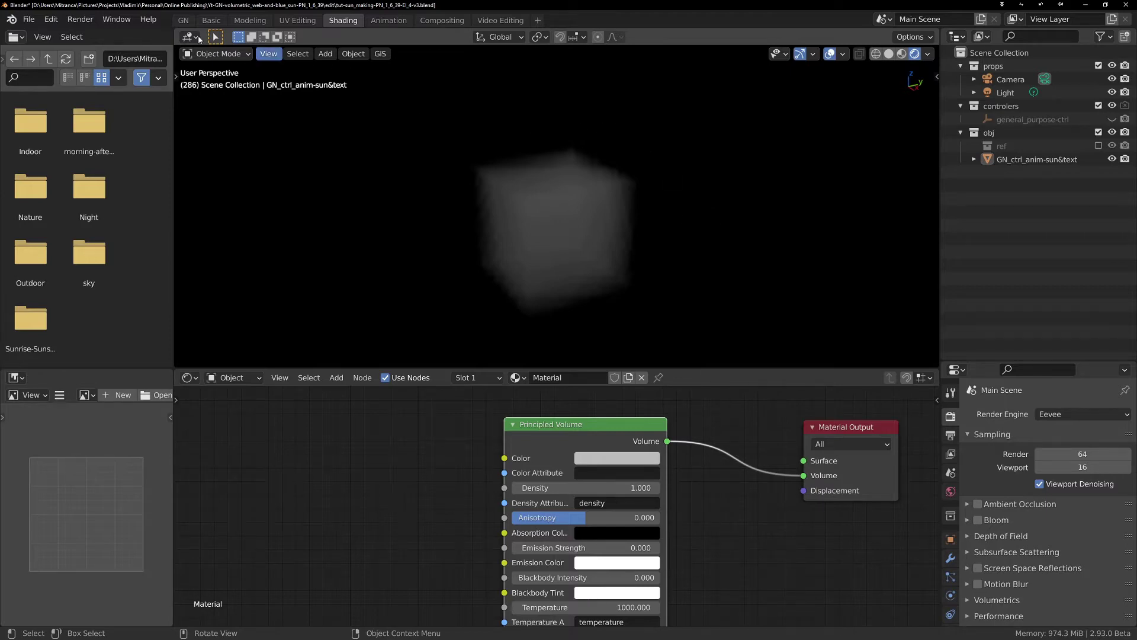
# In the GN workspace, remove the Join Geometry node and connect the UV Sphere directly to the Group Output's Geometry.
pyautogui.click(183, 20)
pyautogui.moveTo(709, 453); pyautogui.dragTo(656, 449)
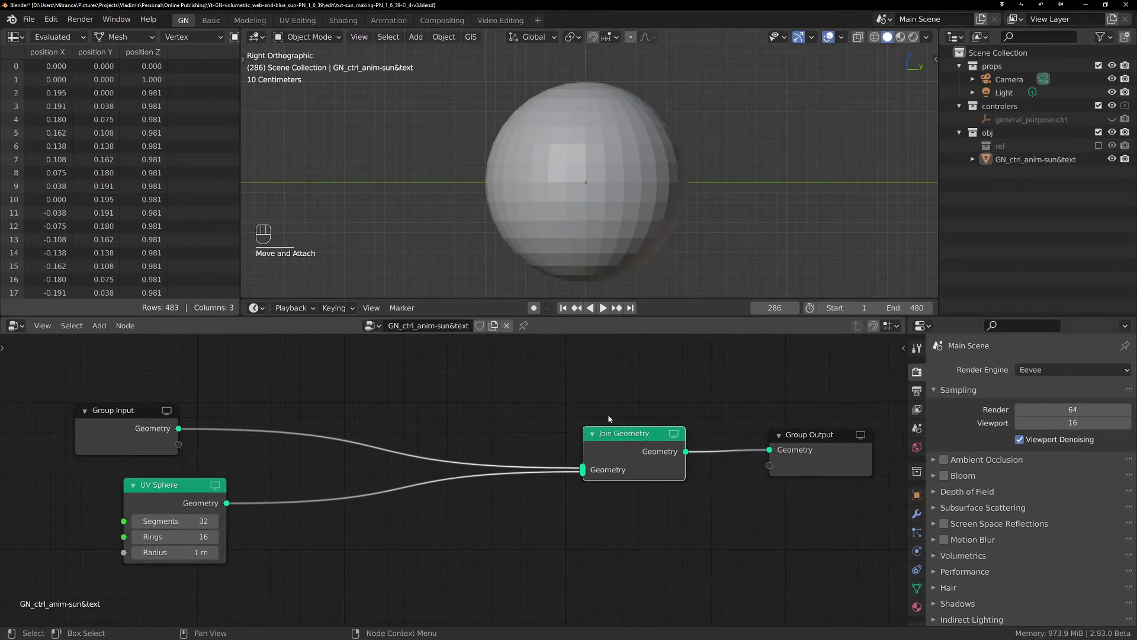
pyautogui.press('ctrl')
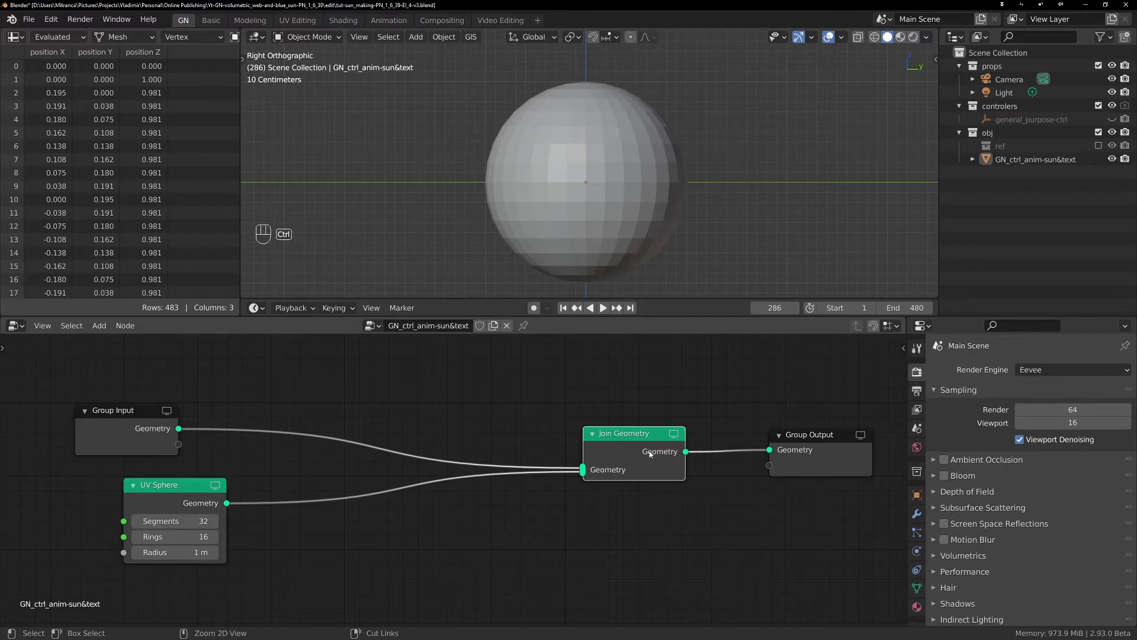
pyautogui.hotkey('ctrl', 'x')
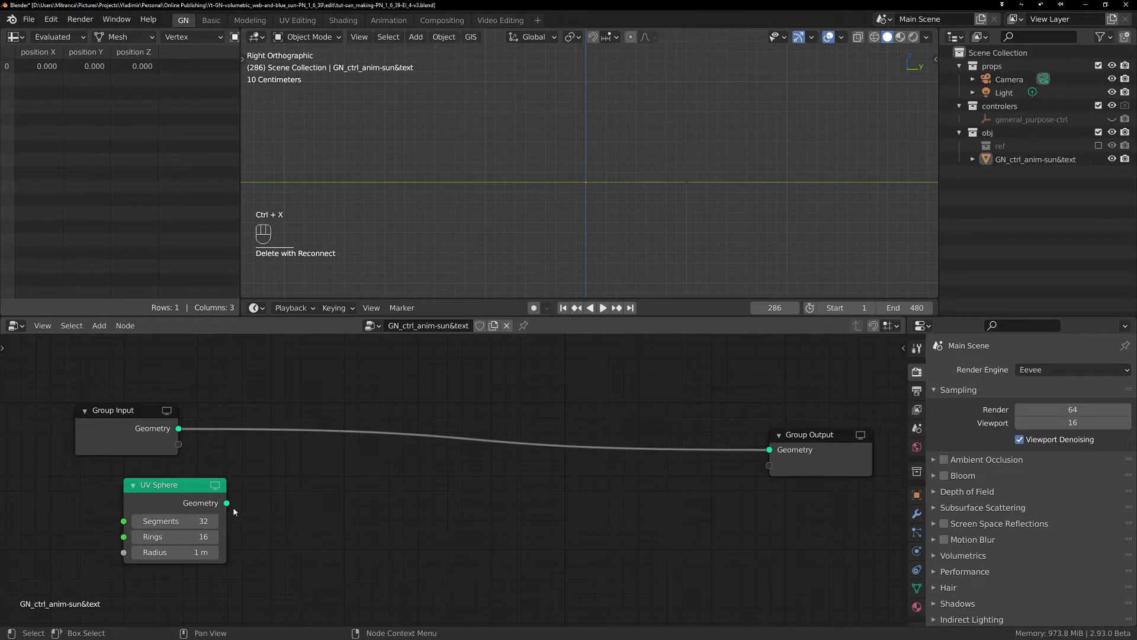
pyautogui.moveTo(233, 506); pyautogui.dragTo(829, 450)
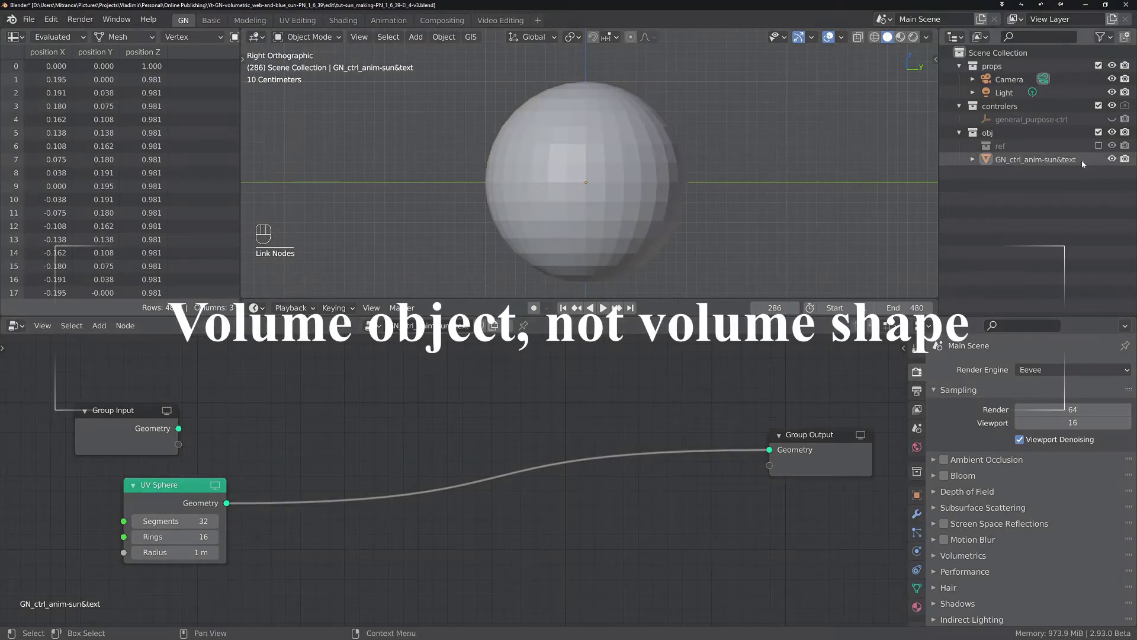
# Add an empty Volume object to the scene and move it into the obj collection.
pyautogui.click(1017, 159)
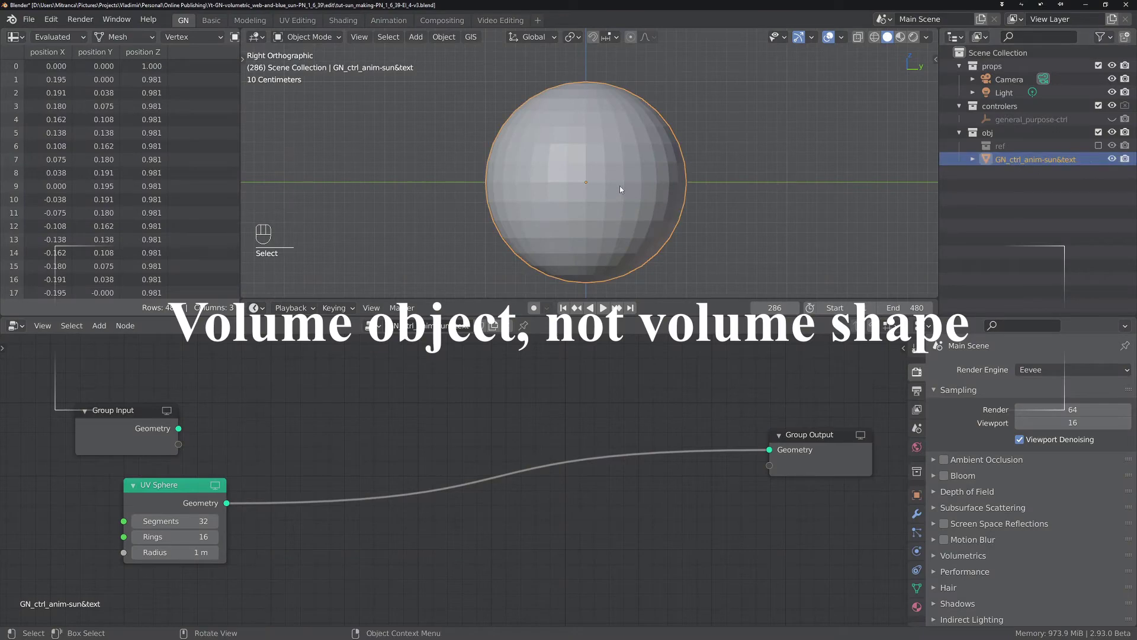
pyautogui.press('shift')
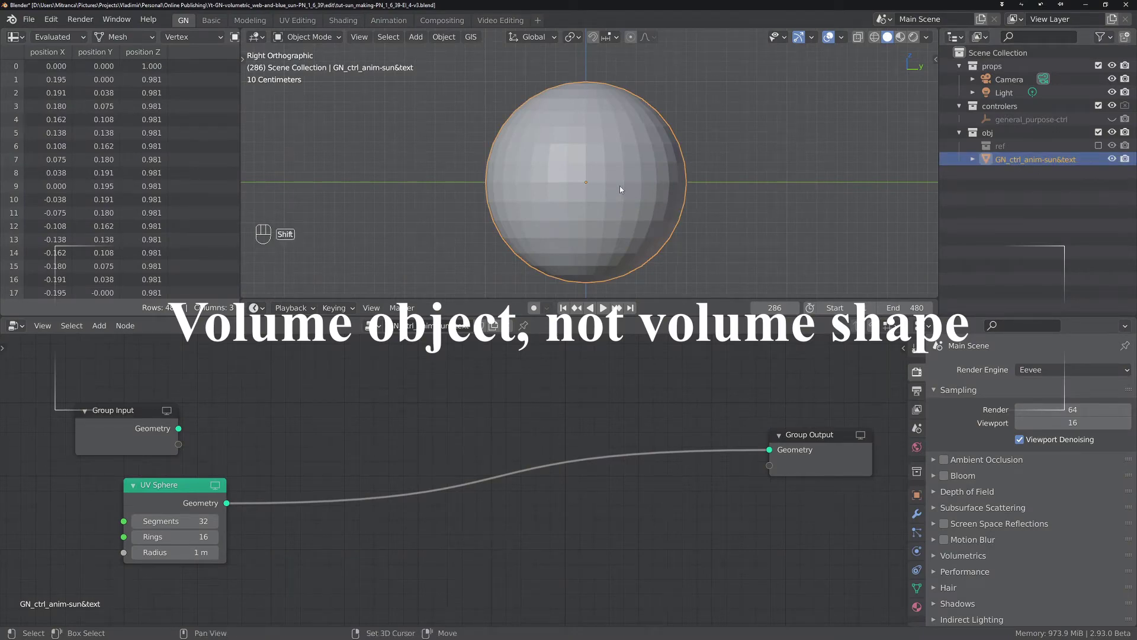
pyautogui.hotkey('shift', 'a')
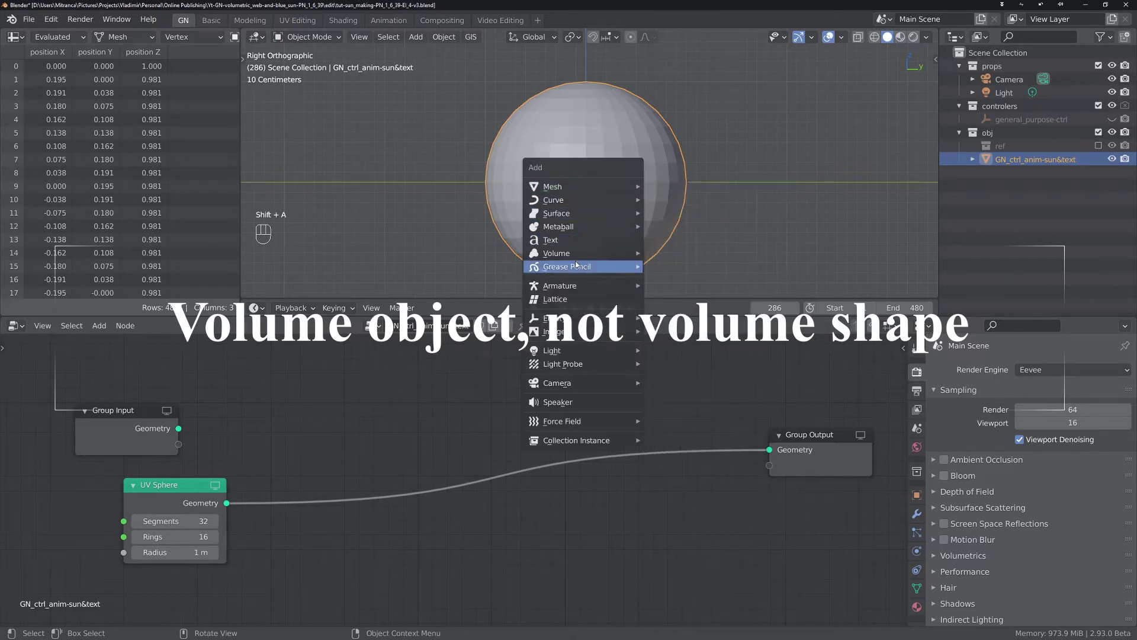
pyautogui.moveTo(580, 256)
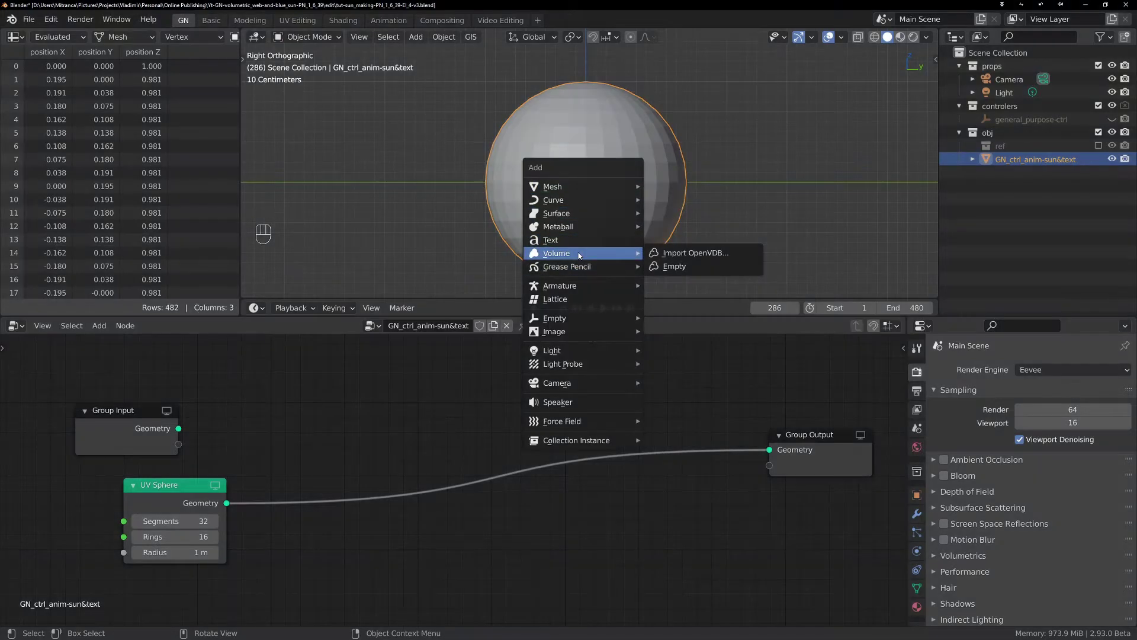
pyautogui.click(673, 268)
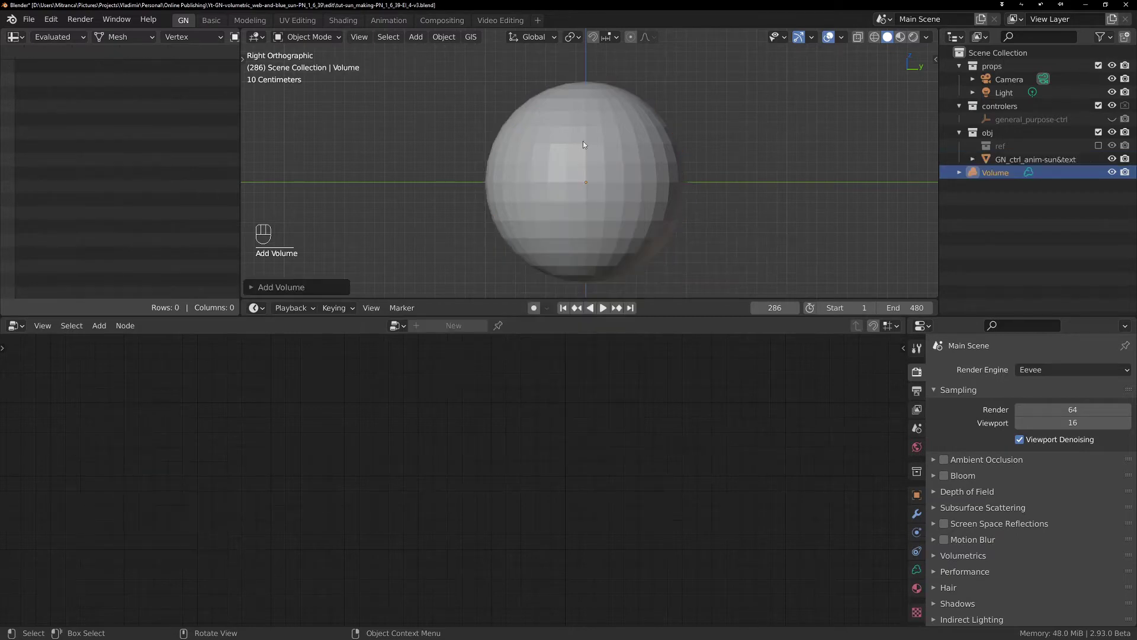
pyautogui.moveTo(995, 172); pyautogui.dragTo(1003, 138)
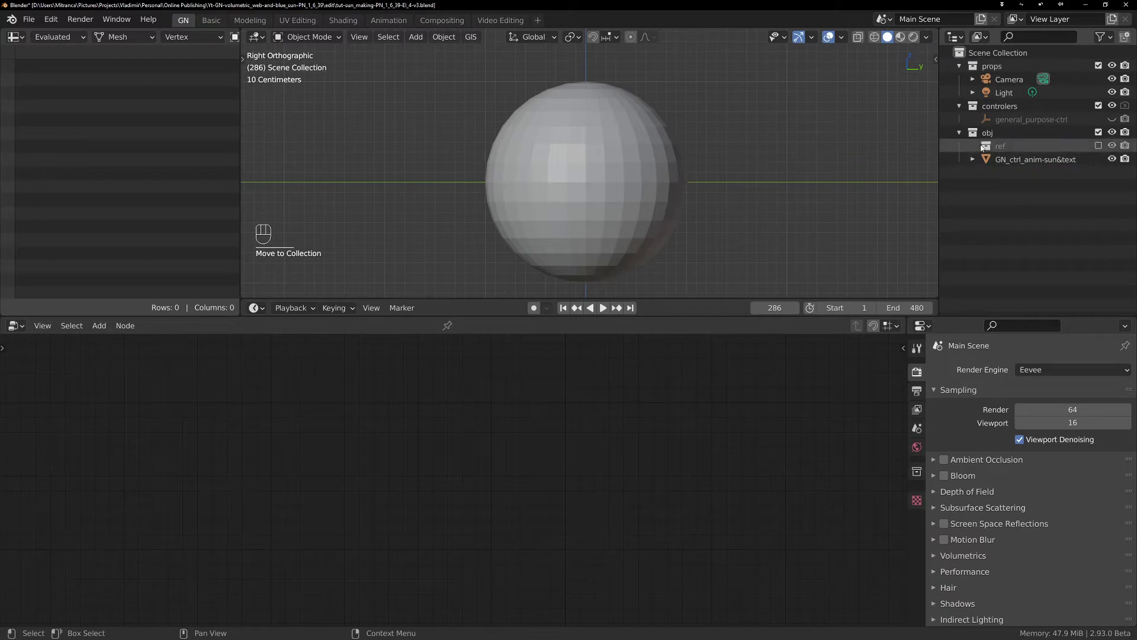
pyautogui.hotkey('ctrl', 'z')
pyautogui.moveTo(995, 172); pyautogui.dragTo(1002, 137)
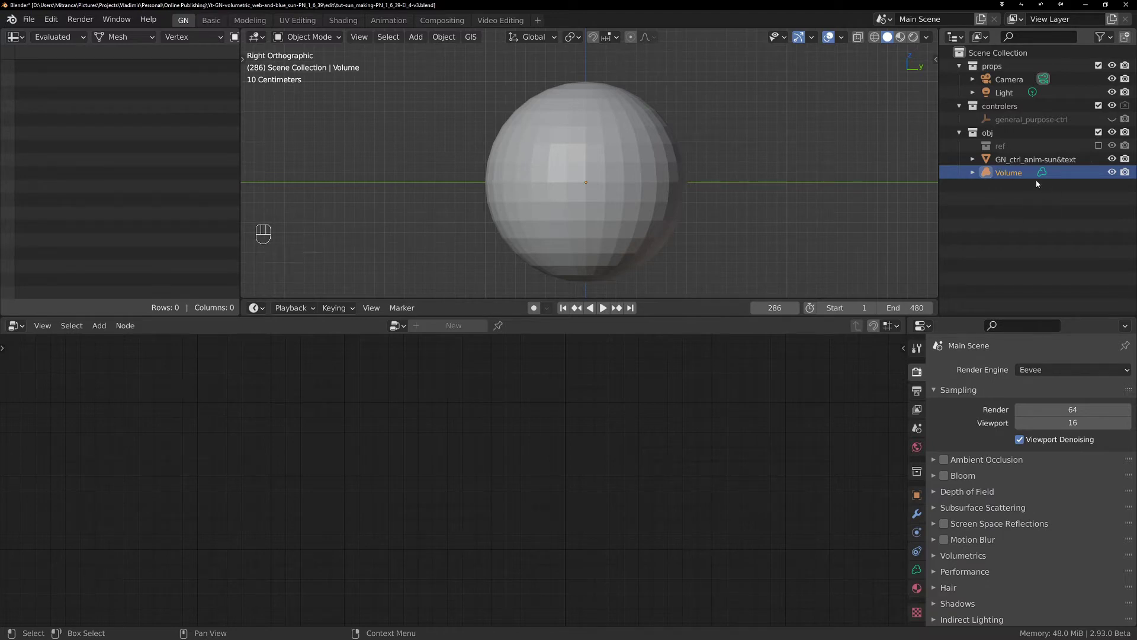
# Rename the new volume object to vol-mat_anim-sun&text-render.
pyautogui.doubleClick(1010, 173)
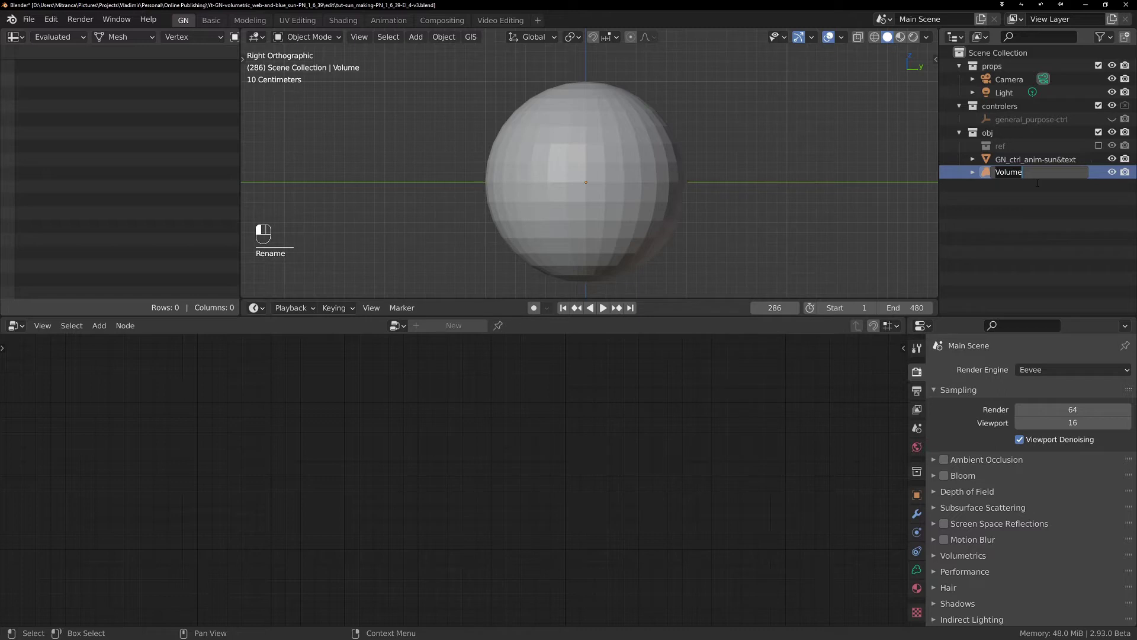
pyautogui.write('vol-mat_')
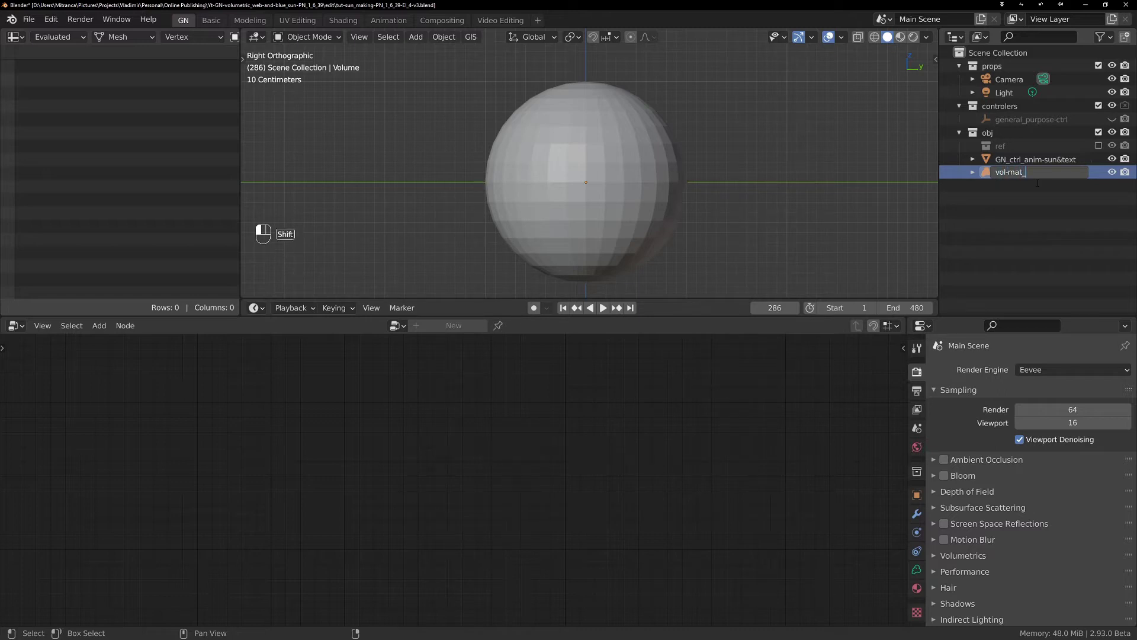
pyautogui.write('anim-sun&text-render')
pyautogui.press('Return')
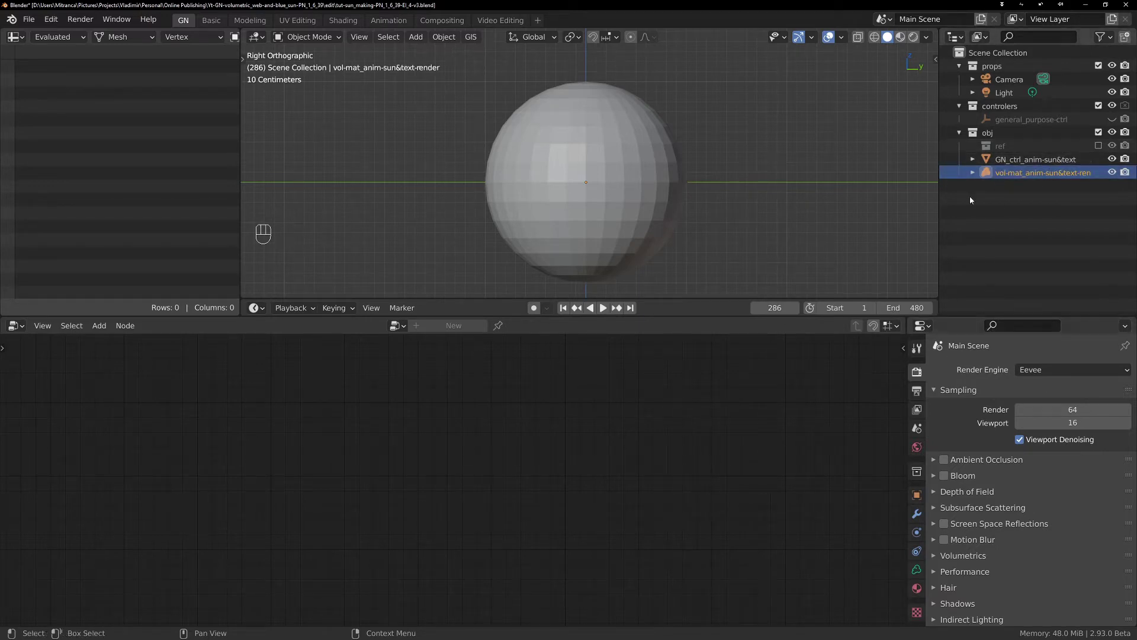
# Add a Mesh to Volume modifier to the volume with GN_ctrl_anim-sun&text as its object, and hide that source mesh in the viewport.
pyautogui.click(918, 514)
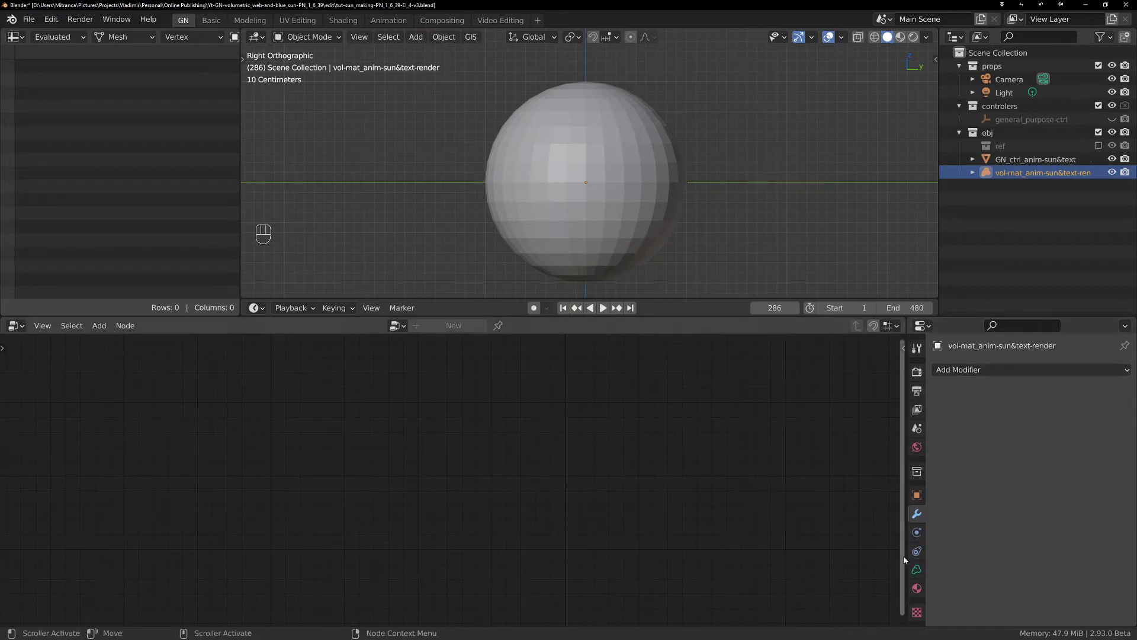
pyautogui.click(974, 371)
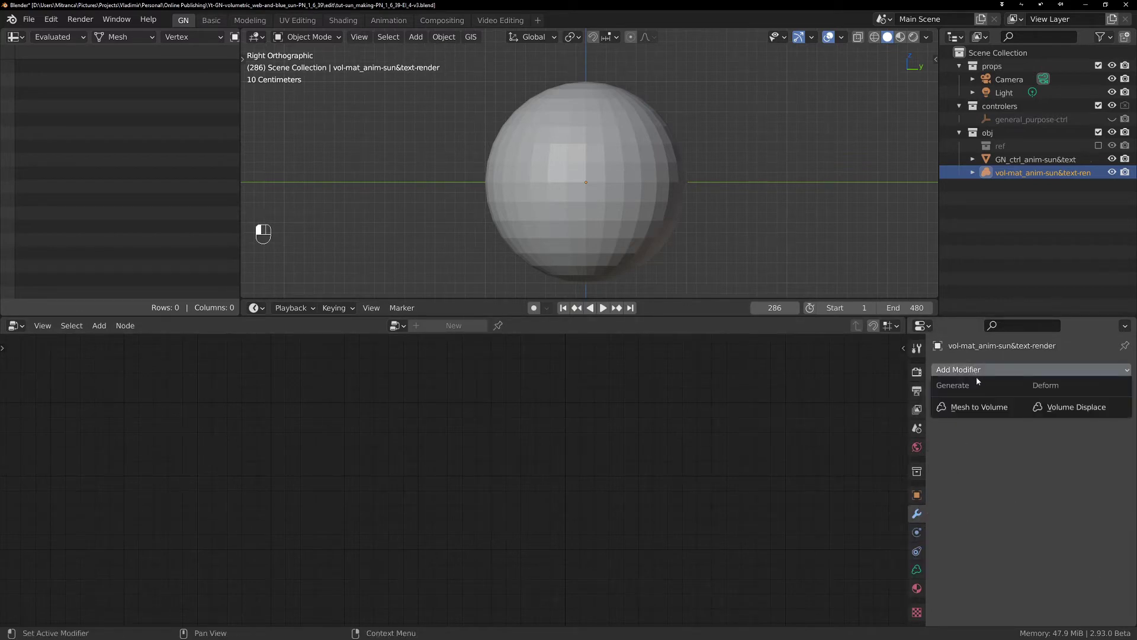
pyautogui.click(972, 403)
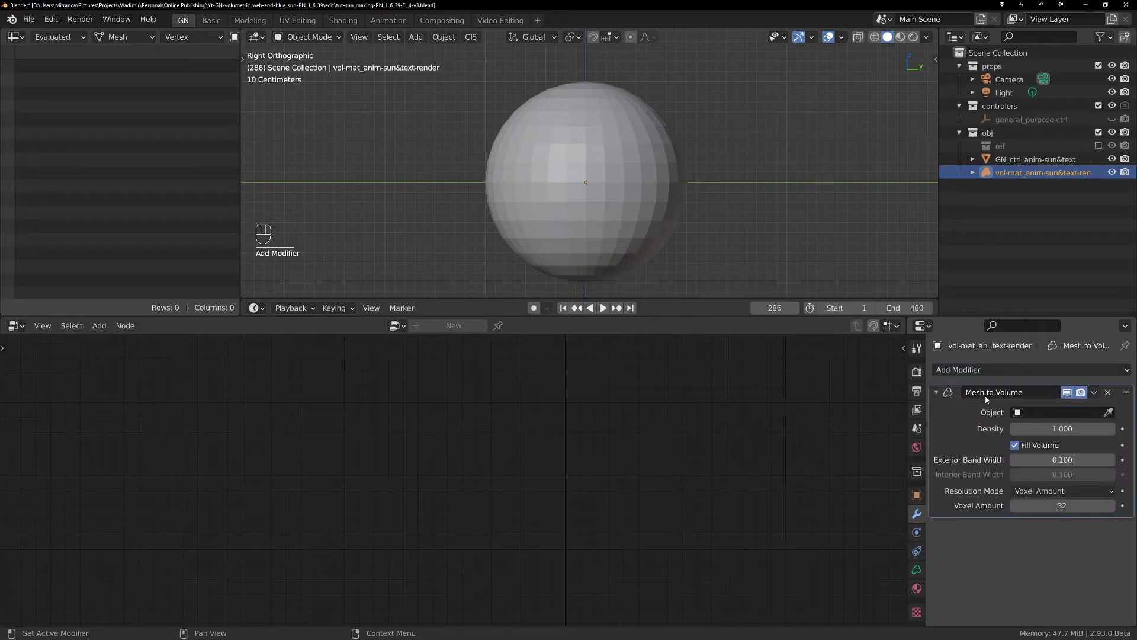
pyautogui.click(1108, 412)
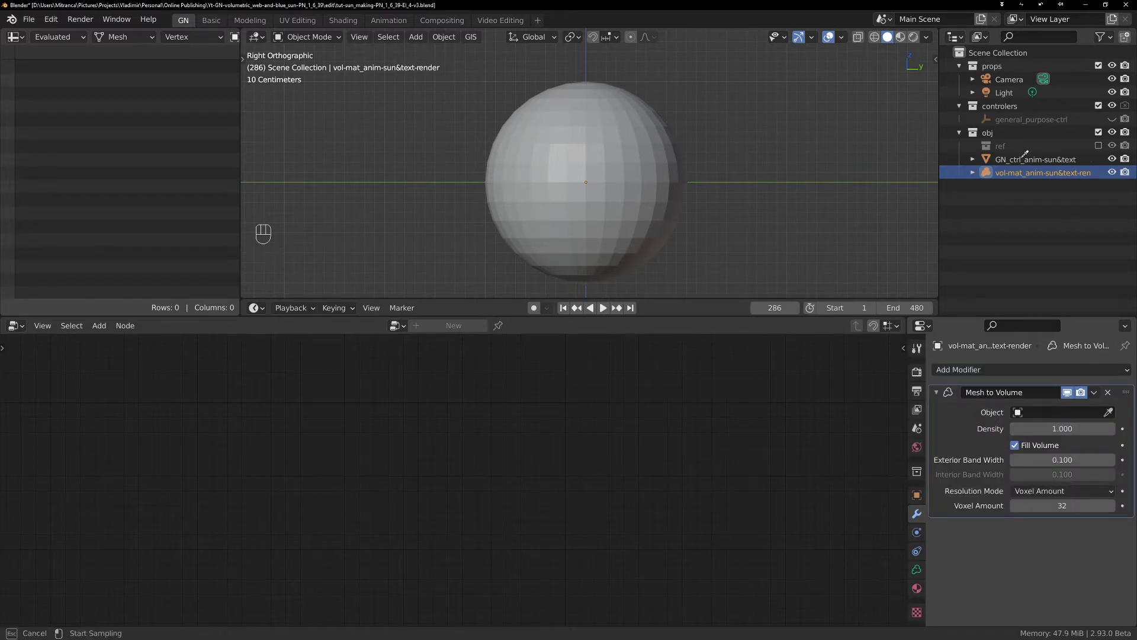
pyautogui.click(1023, 159)
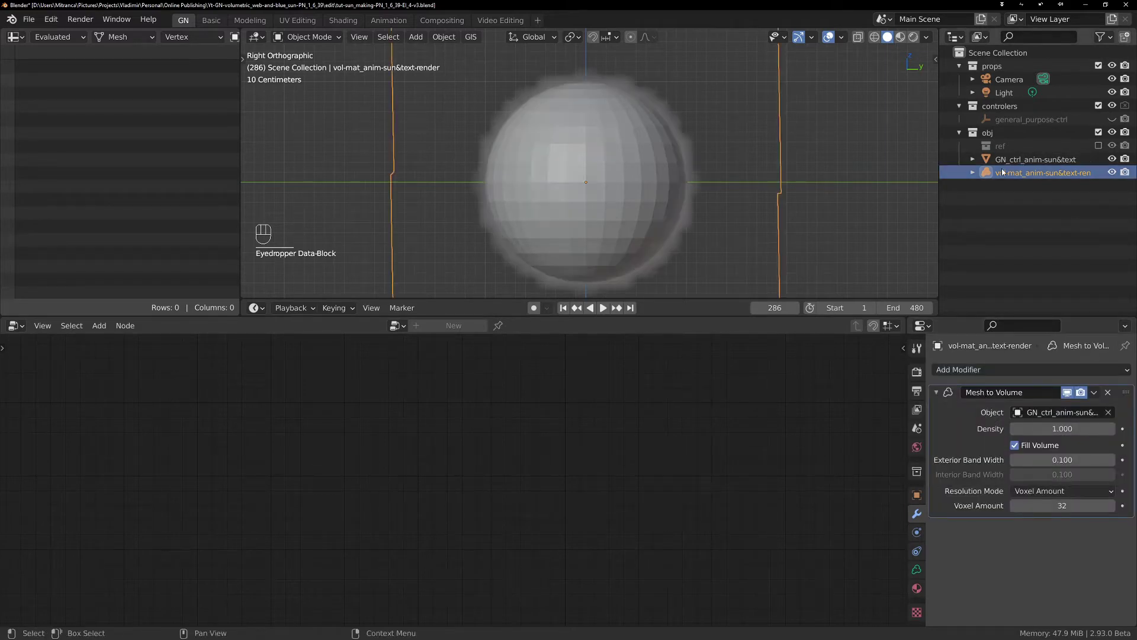
pyautogui.click(1113, 160)
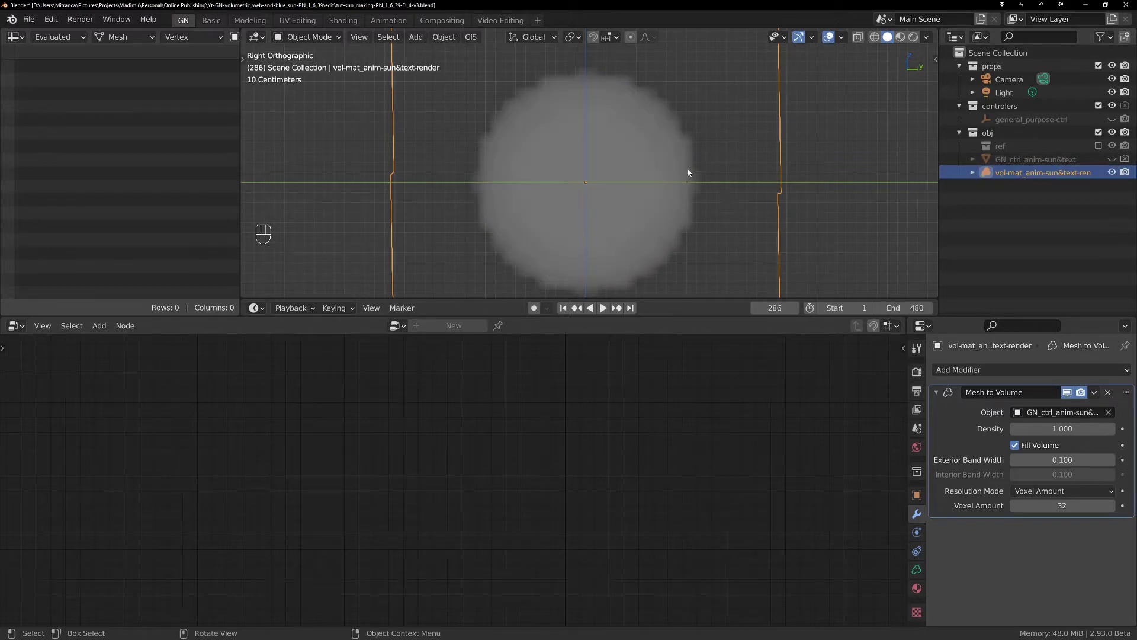
# In the Shading workspace, assign the existing Principled Volume material named Material to the vol-mat_anim-sun&text-render object.
pyautogui.click(343, 20)
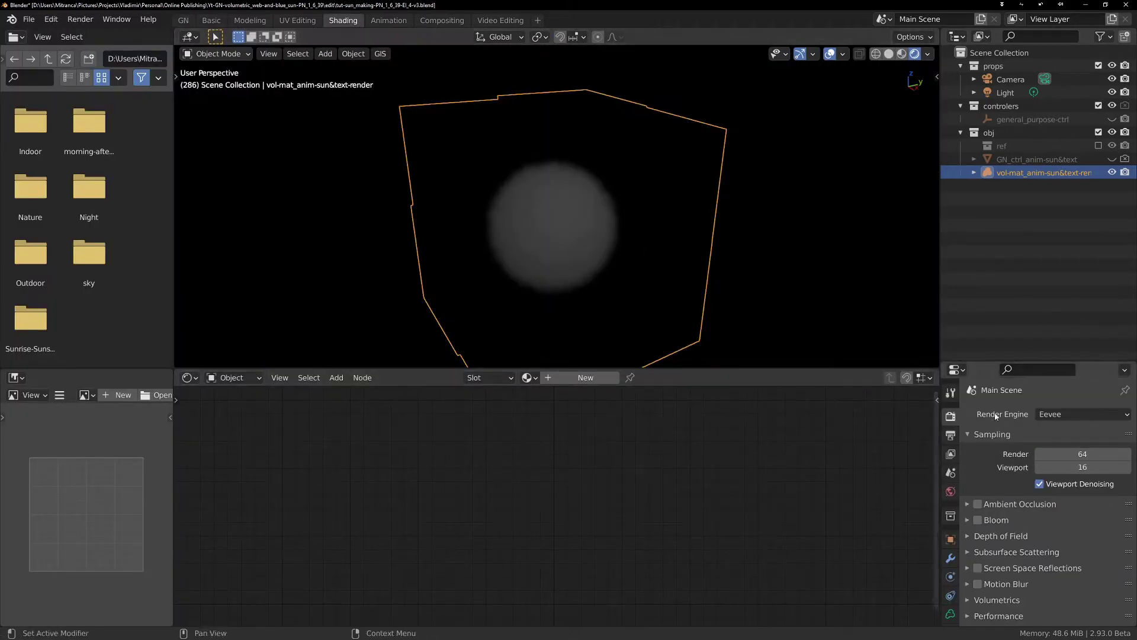
pyautogui.click(990, 173)
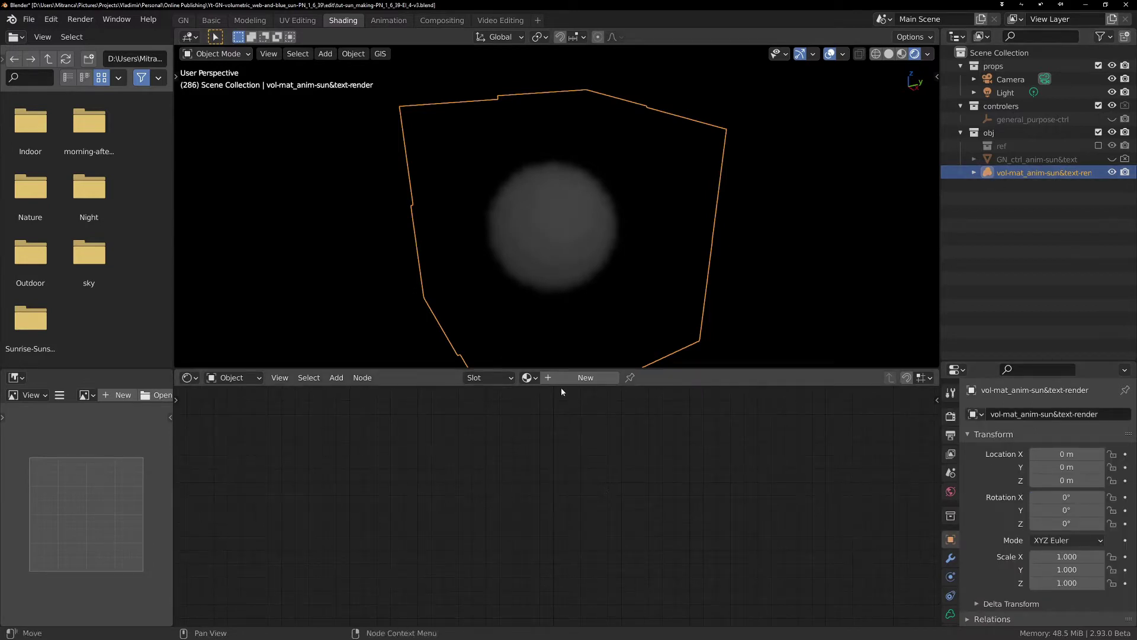
pyautogui.click(538, 380)
pyautogui.click(561, 412)
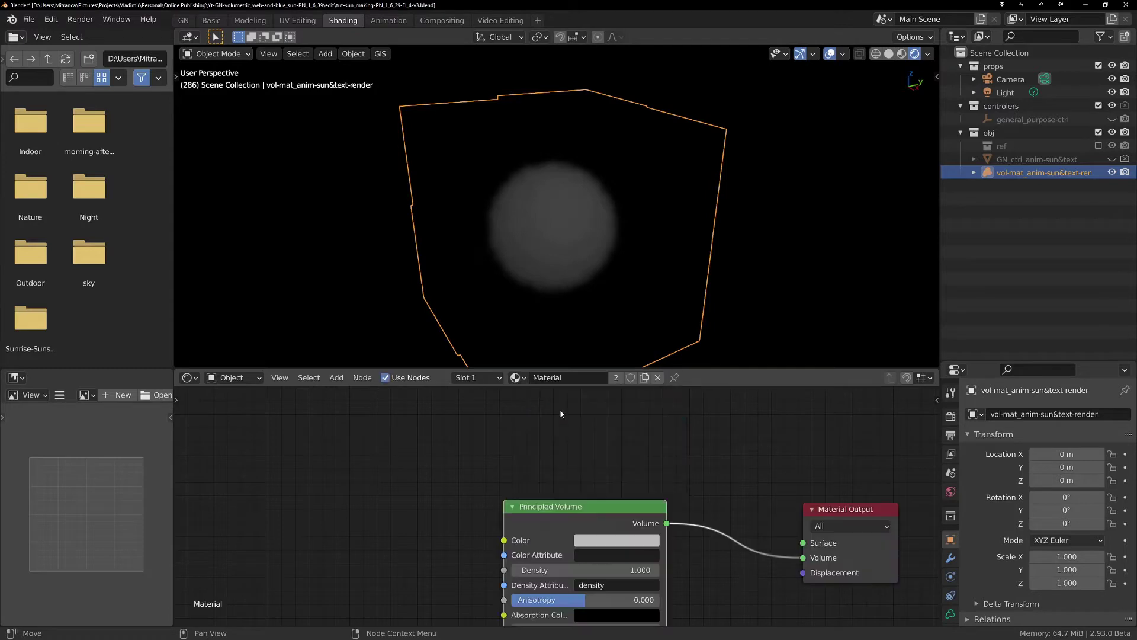
pyautogui.scroll(-4, 815, 481)
pyautogui.moveTo(736, 466); pyautogui.dragTo(692, 404, button='middle')
pyautogui.scroll(3, 686, 494)
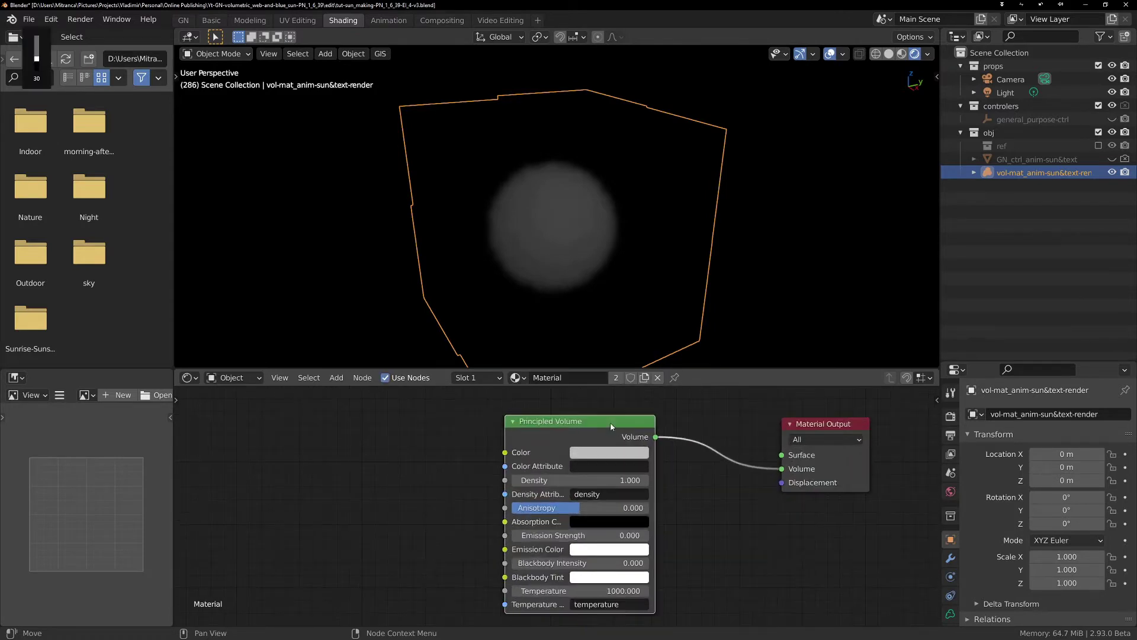
# Rename the volume's material to mat_anim-sun&text.
pyautogui.click(571, 378)
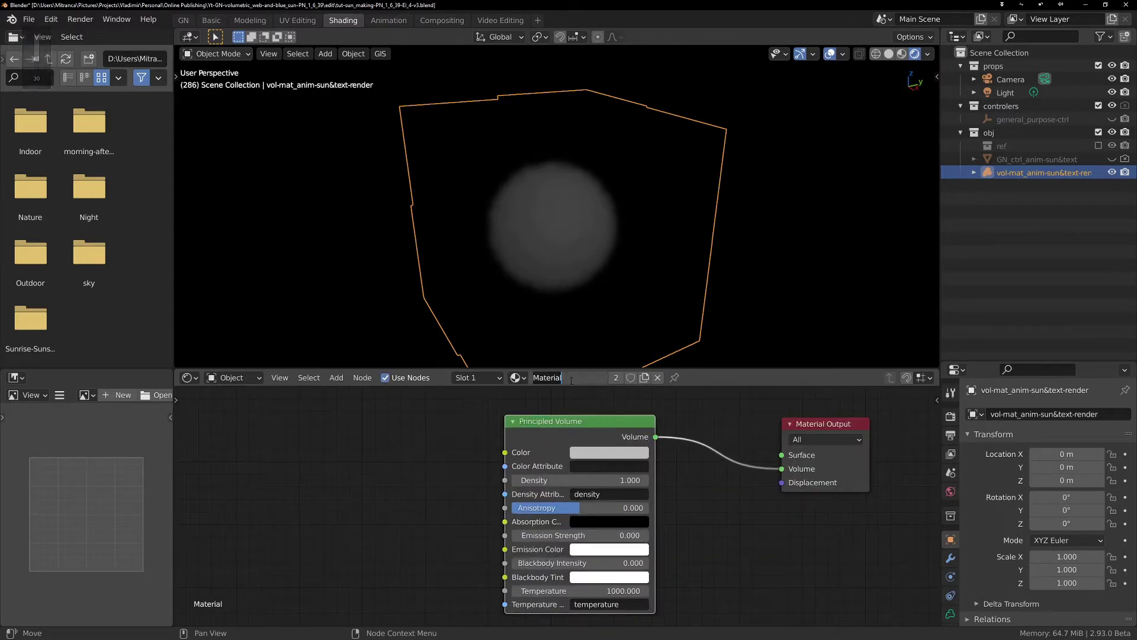
pyautogui.write('mat')
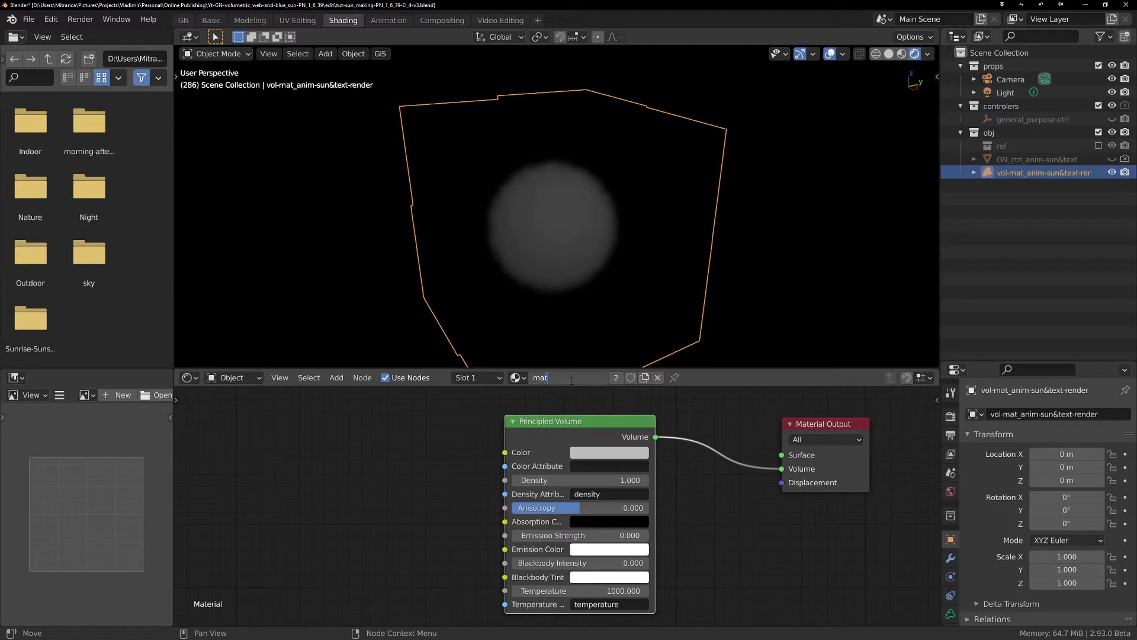
pyautogui.write('_anim-sun&text')
pyautogui.press('Return')
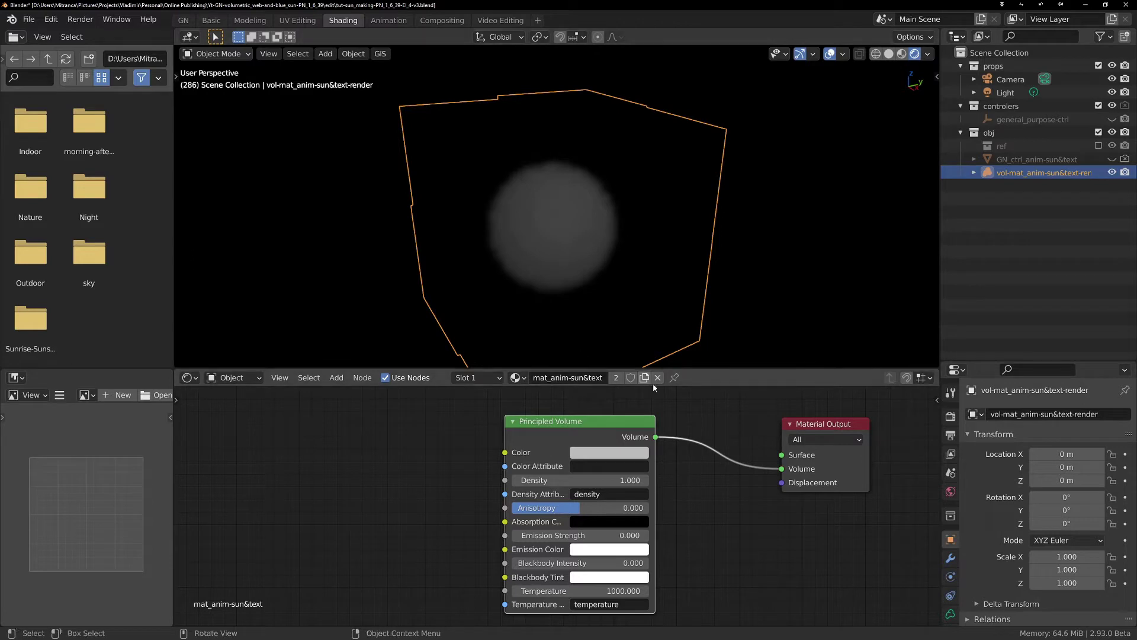
# Rearrange the Principled Volume and Material Output nodes so they sit further along the shader editor with space between them.
pyautogui.moveTo(839, 424); pyautogui.dragTo(799, 424)
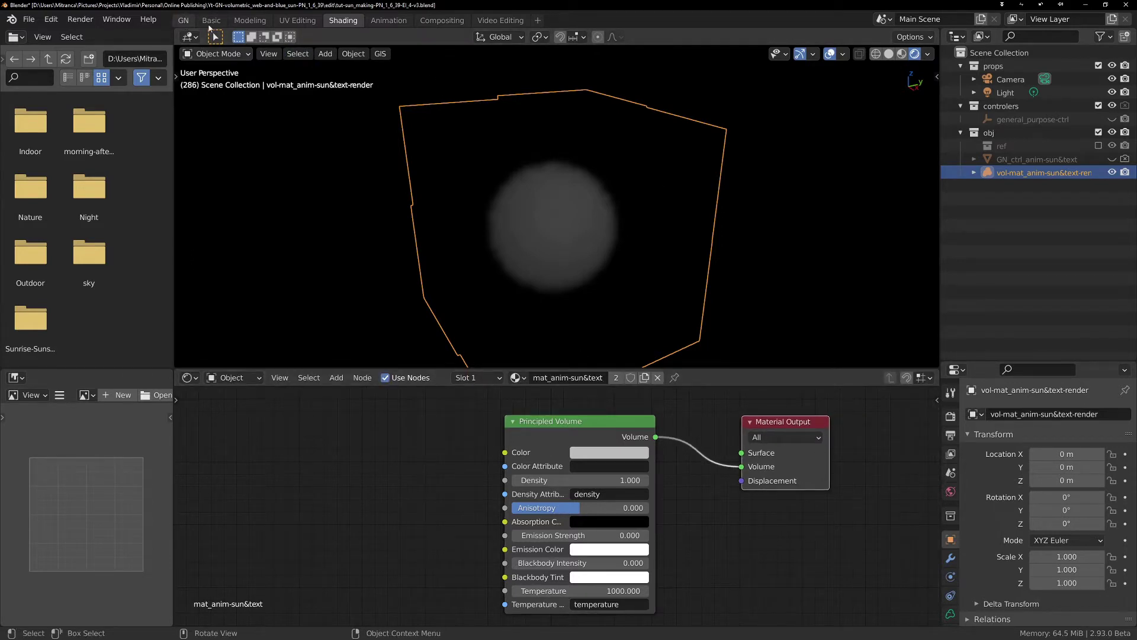
pyautogui.scroll(3, 608, 229)
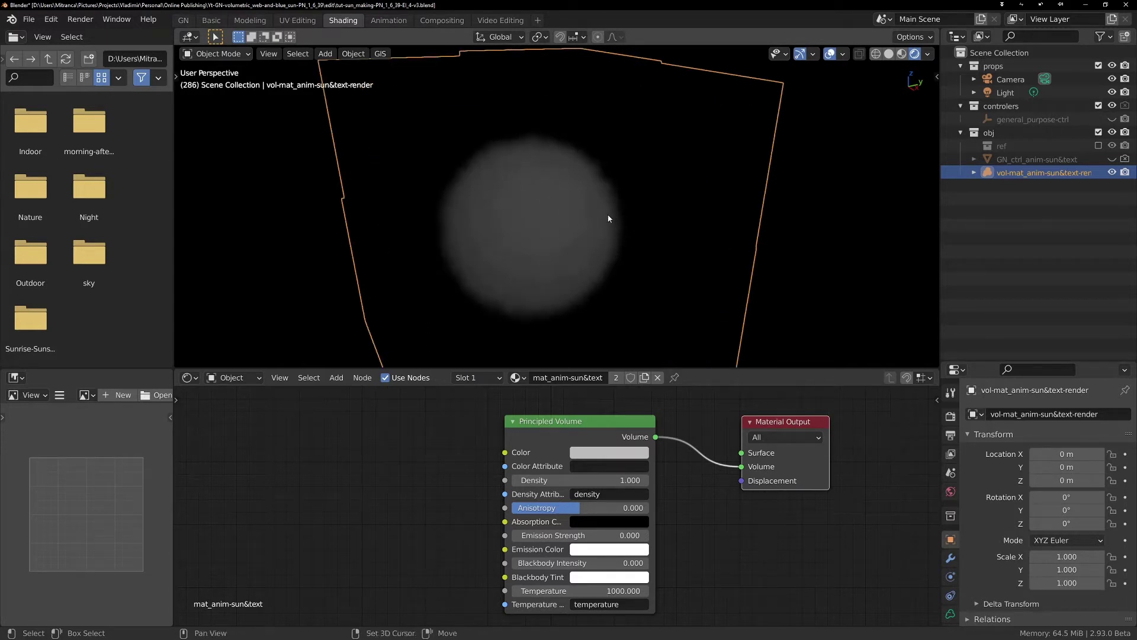
pyautogui.moveTo(610, 216); pyautogui.dragTo(669, 190, button='middle')
pyautogui.moveTo(796, 424); pyautogui.dragTo(891, 426)
pyautogui.moveTo(602, 421); pyautogui.dragTo(664, 420)
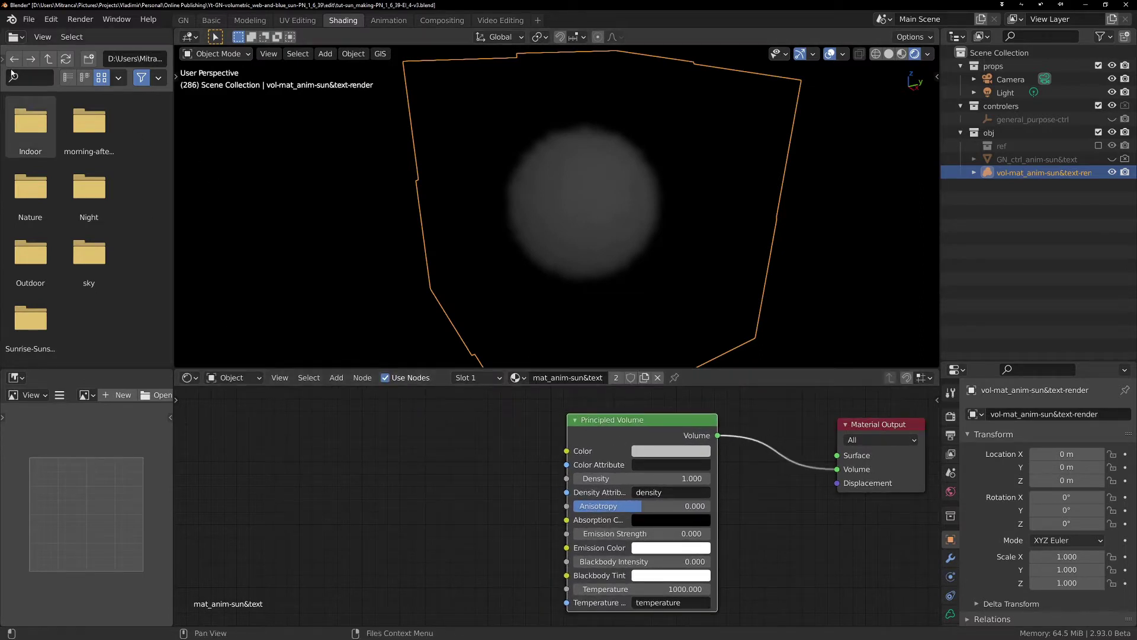
# Turn the File Browser area into a wider Image Editor and extend the Shader Editor over the image area beside it.
pyautogui.click(16, 37)
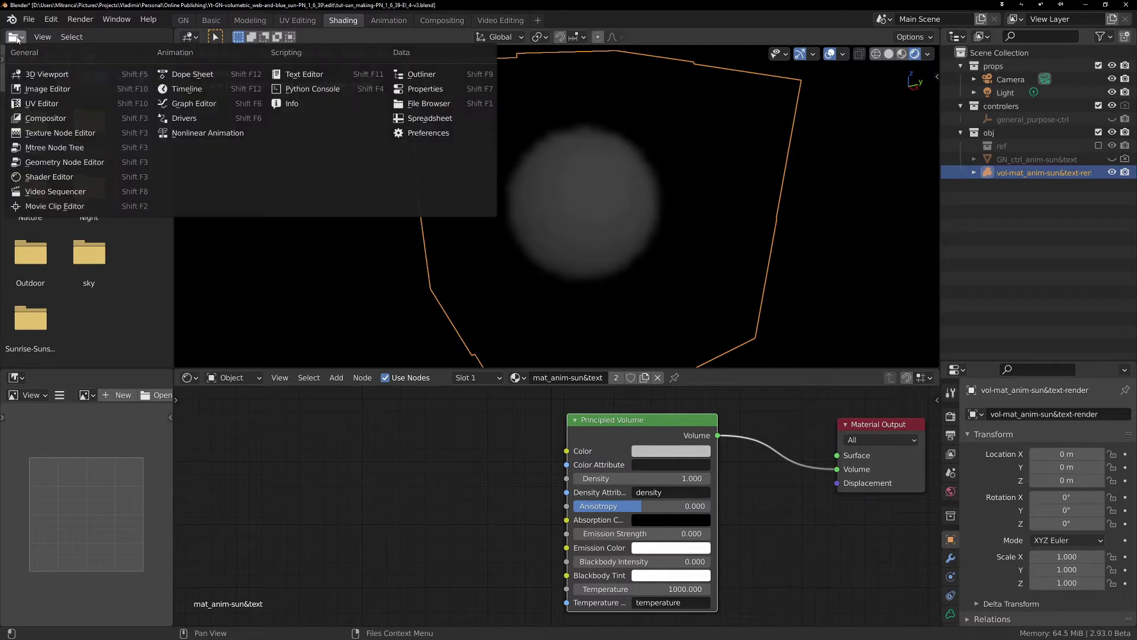
pyautogui.click(47, 89)
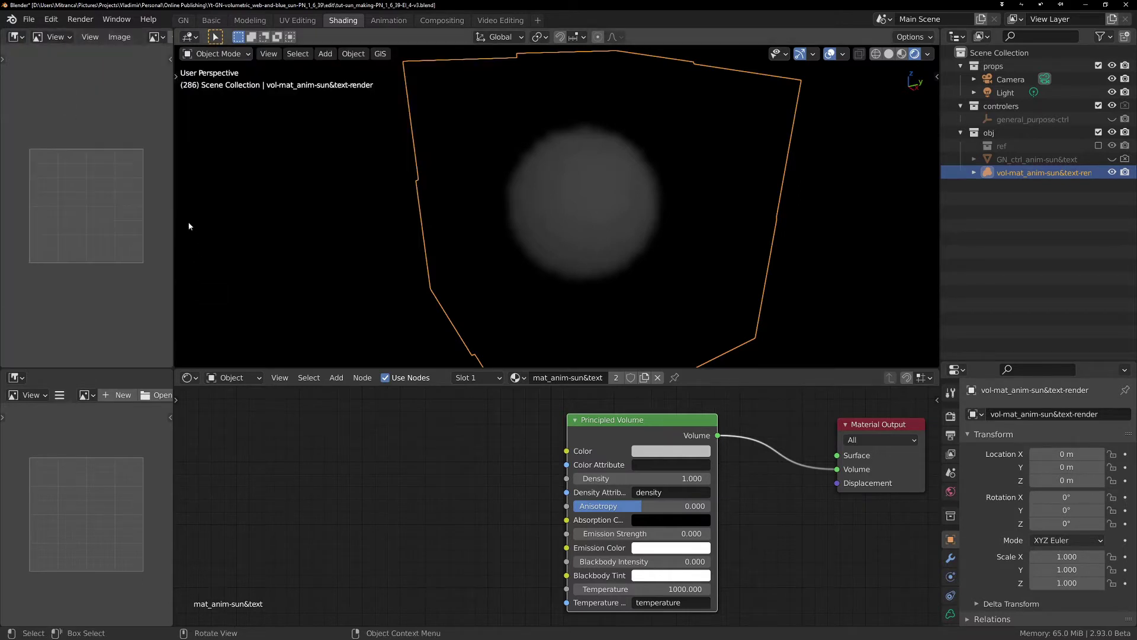
pyautogui.moveTo(173, 209); pyautogui.dragTo(301, 213)
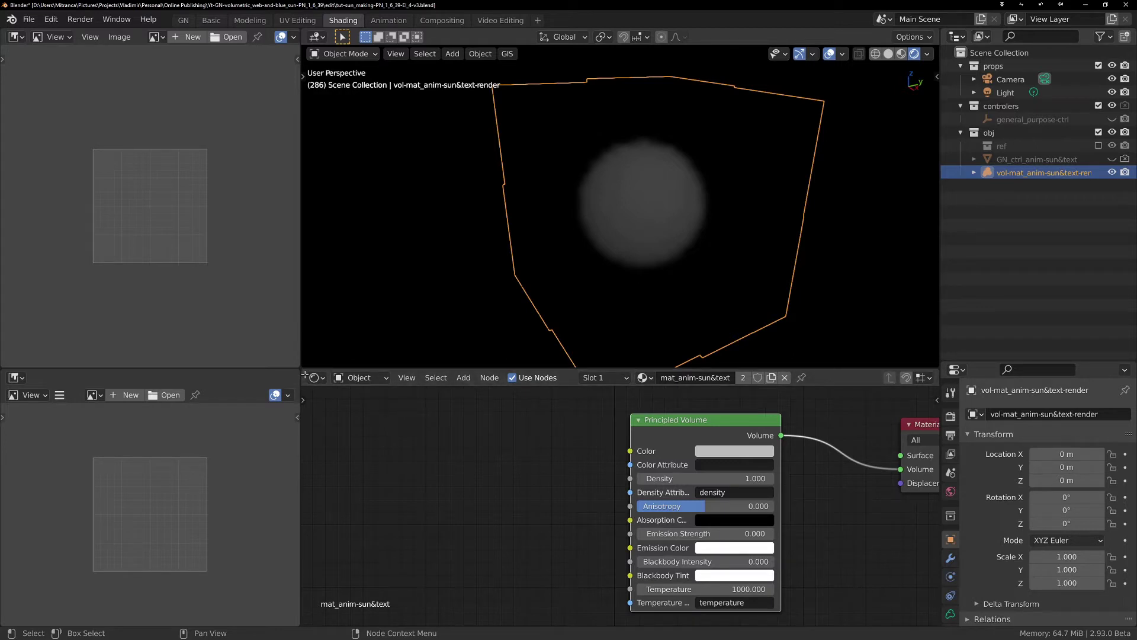
pyautogui.moveTo(305, 375); pyautogui.dragTo(379, 446)
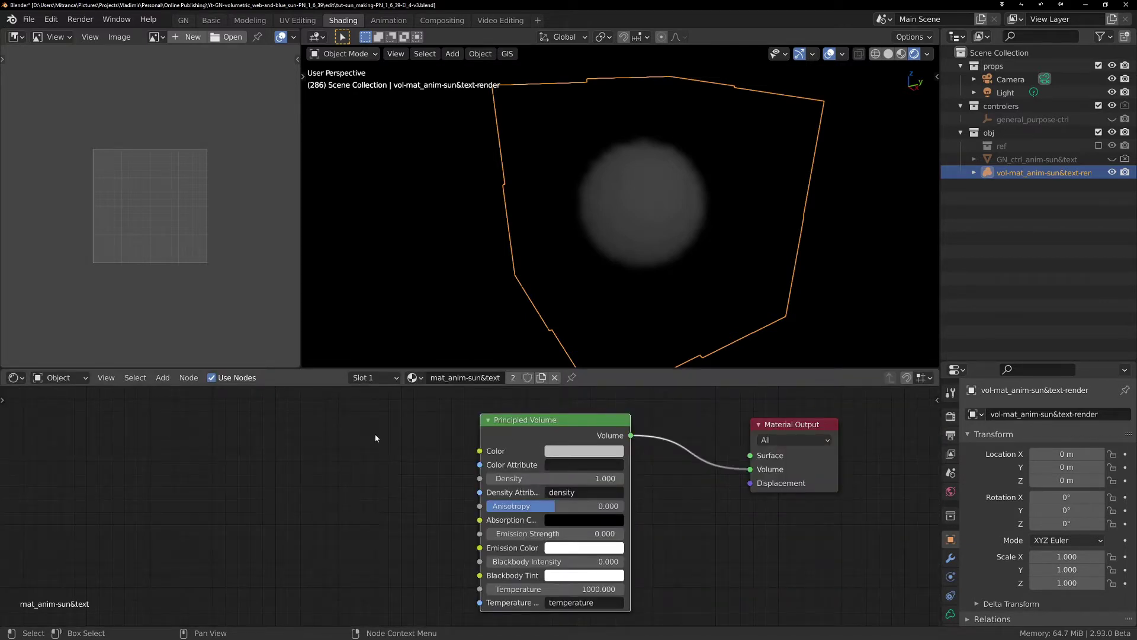
# Set the Eevee volumetrics tile size to 4 px in the render settings.
pyautogui.scroll(1, 374, 440)
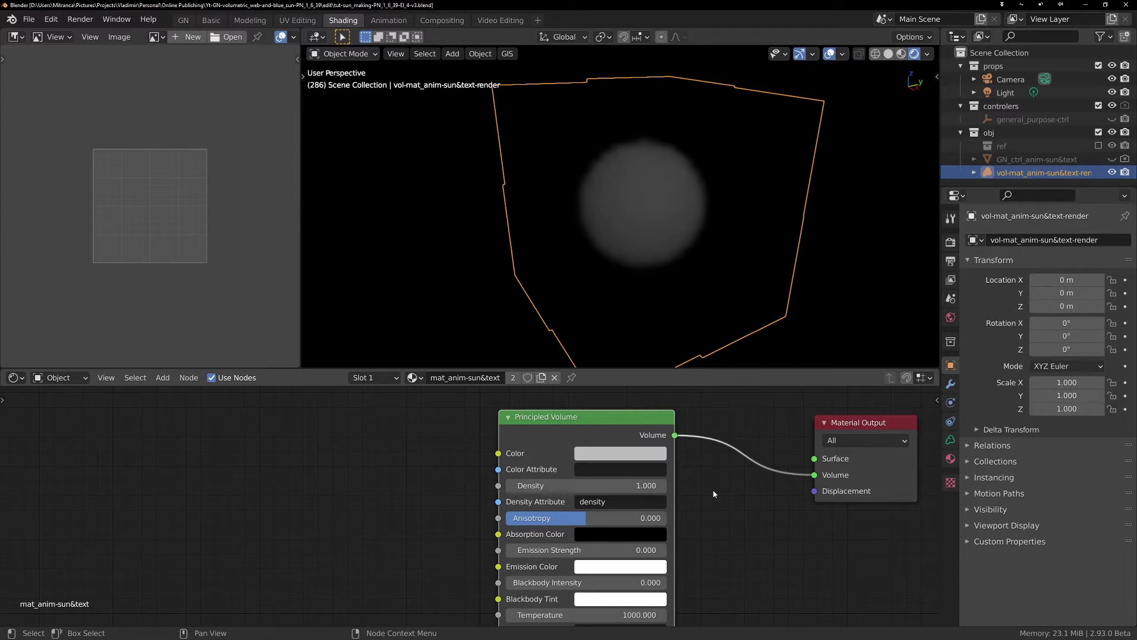
pyautogui.click(950, 247)
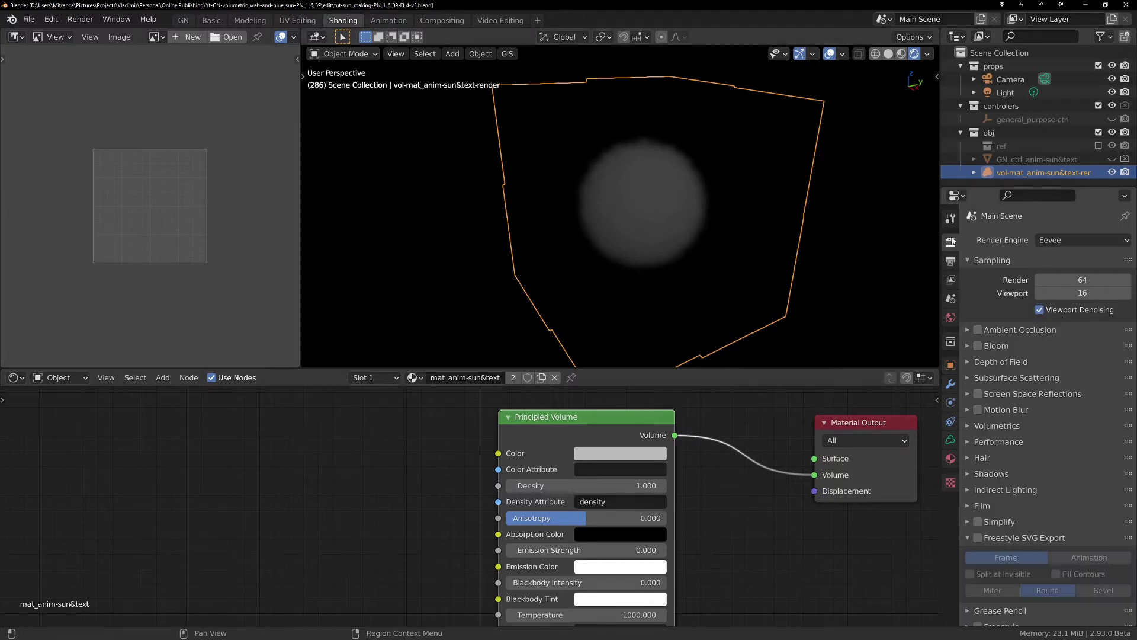
pyautogui.click(968, 425)
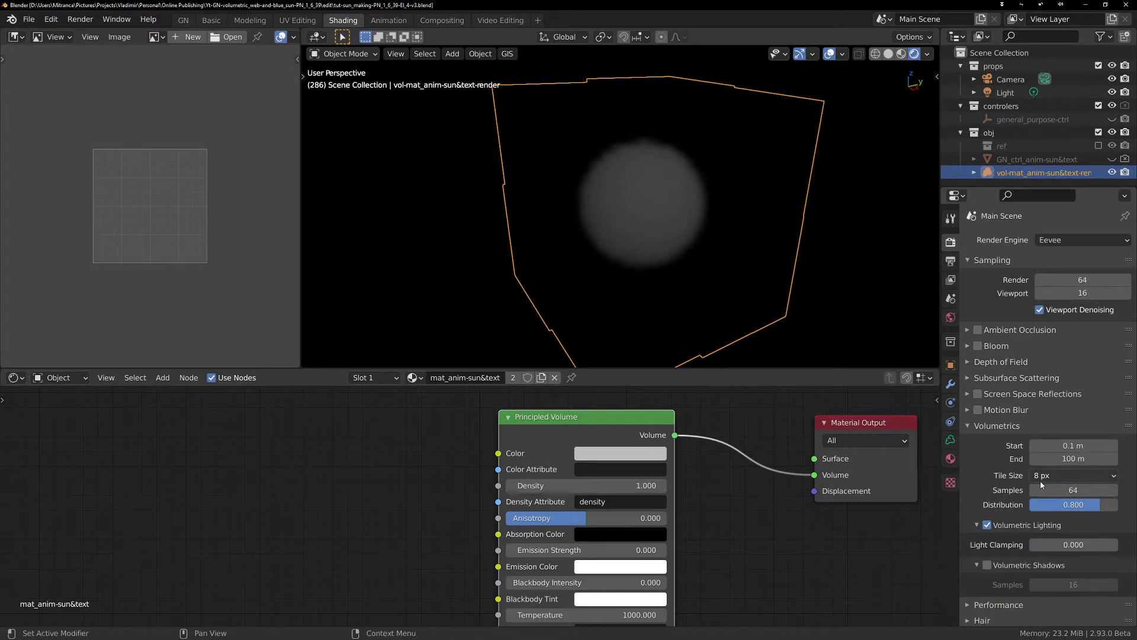
pyautogui.click(1090, 476)
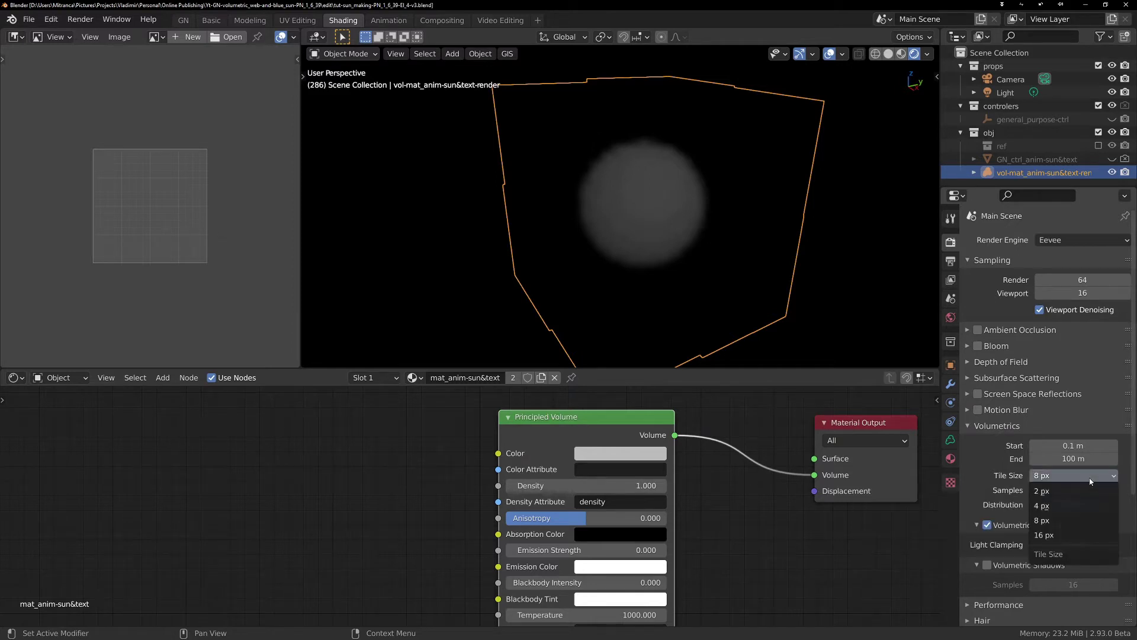
pyautogui.click(1060, 507)
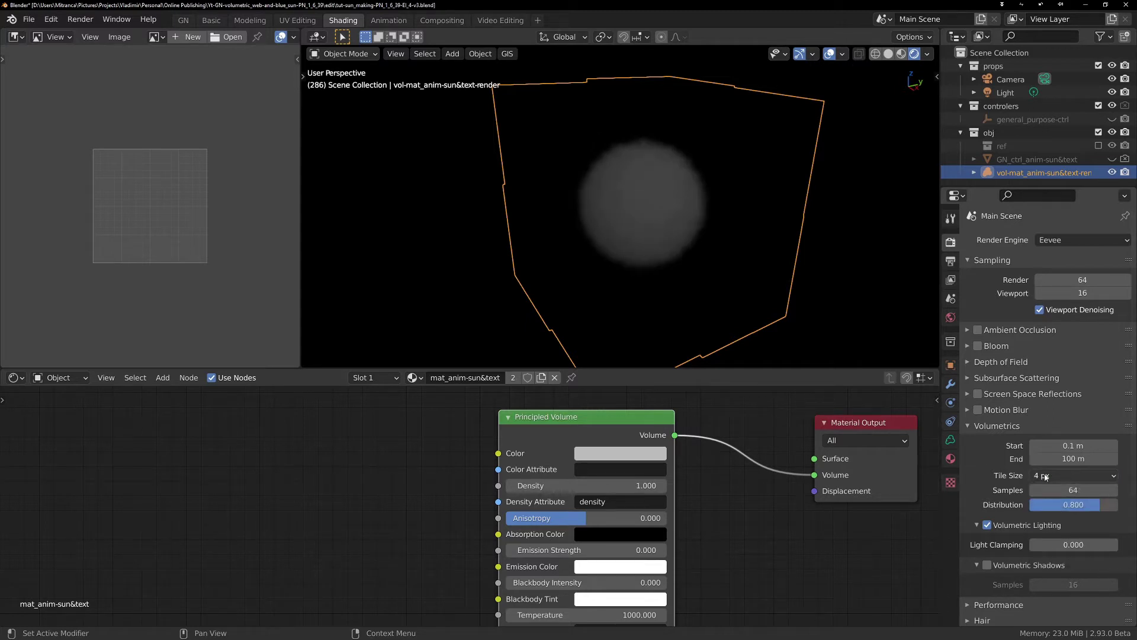
# Set the Eevee volumetrics samples to 128.
pyautogui.click(1065, 476)
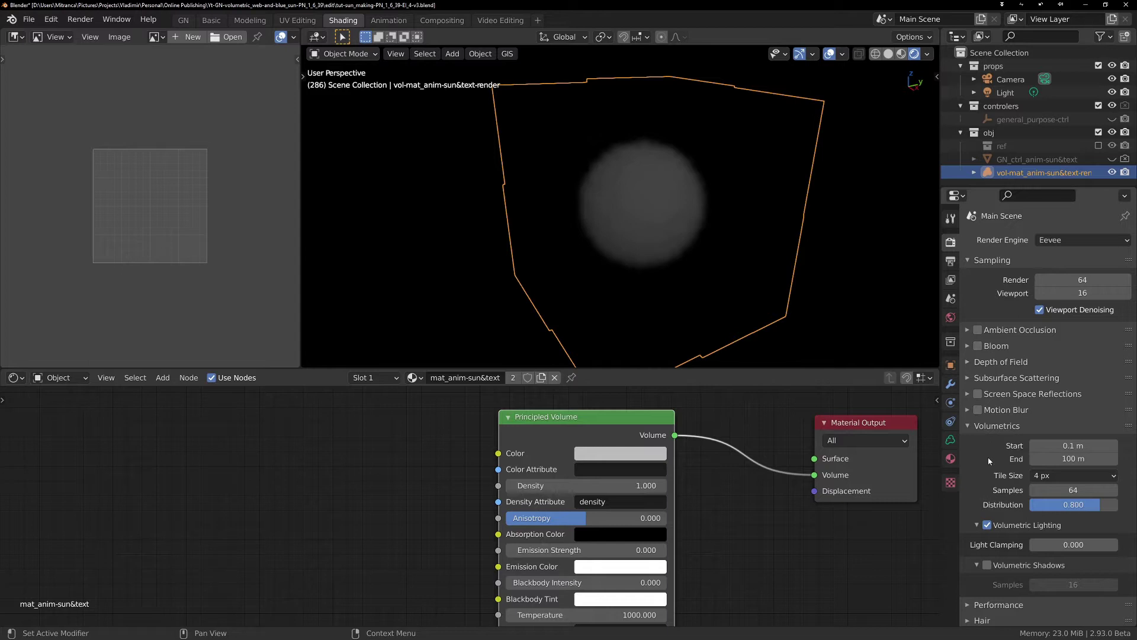
pyautogui.click(1073, 492)
pyautogui.write('128')
pyautogui.press('Return')
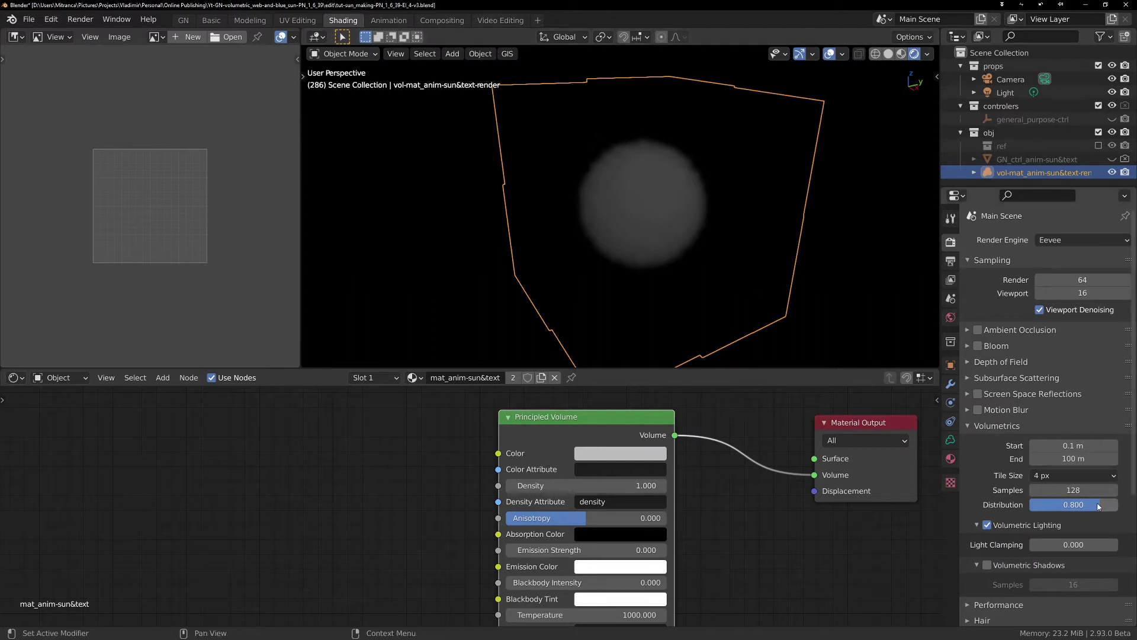
# Set the volumetrics distribution to 0 after trying 1, and enable Volumetric Shadows.
pyautogui.moveTo(1099, 506); pyautogui.dragTo(1118, 506)
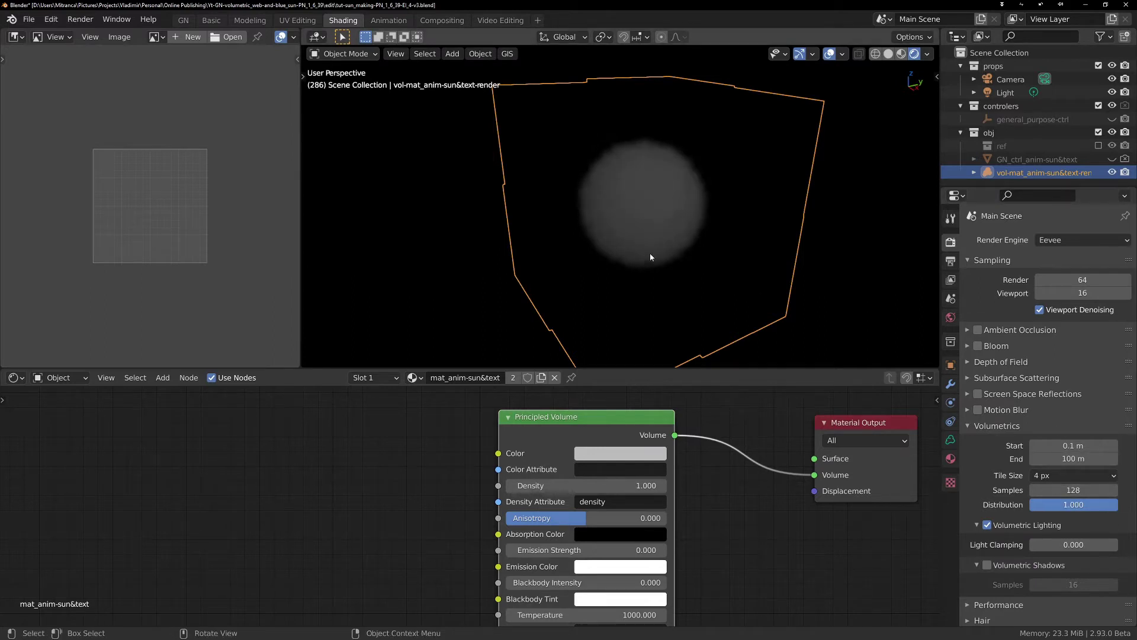
pyautogui.scroll(1, 690, 201)
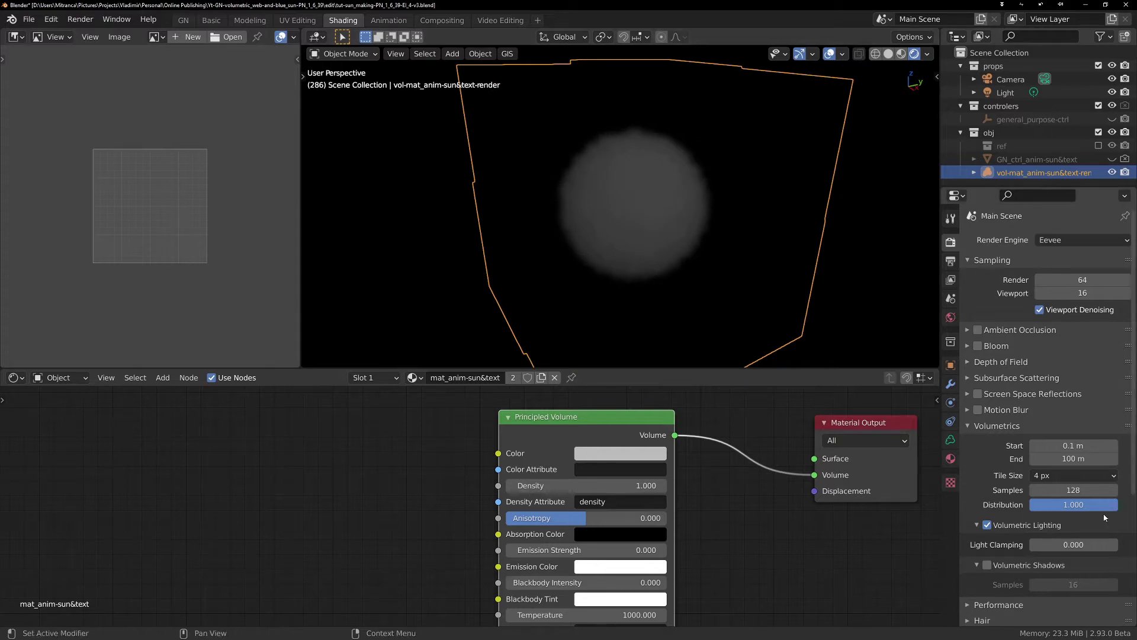
pyautogui.moveTo(1117, 505); pyautogui.dragTo(1019, 504)
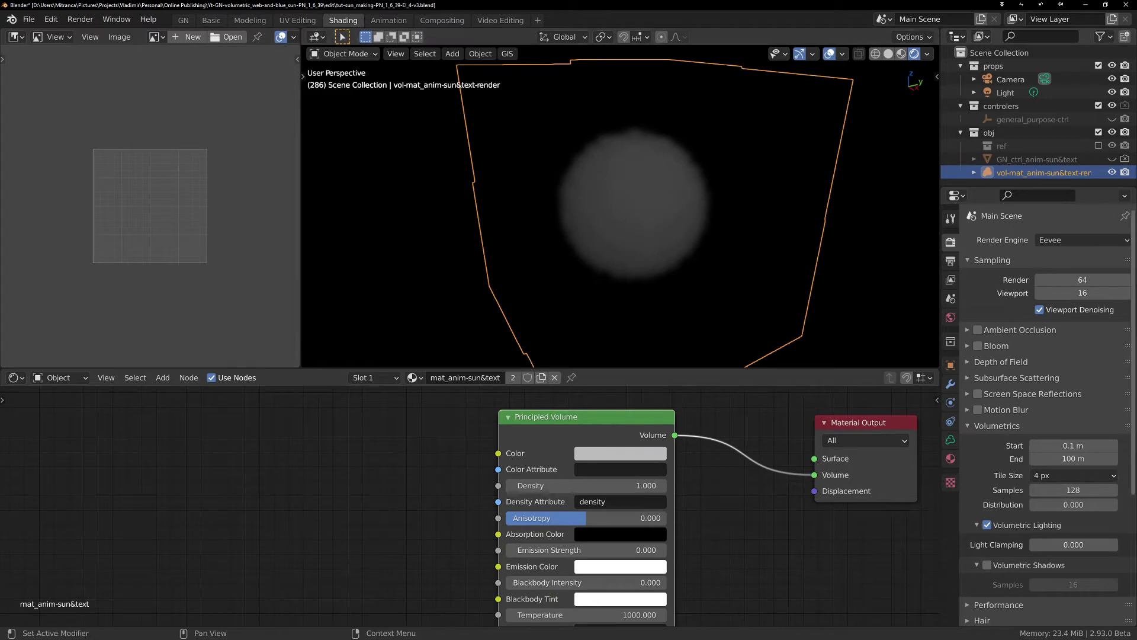
pyautogui.click(987, 566)
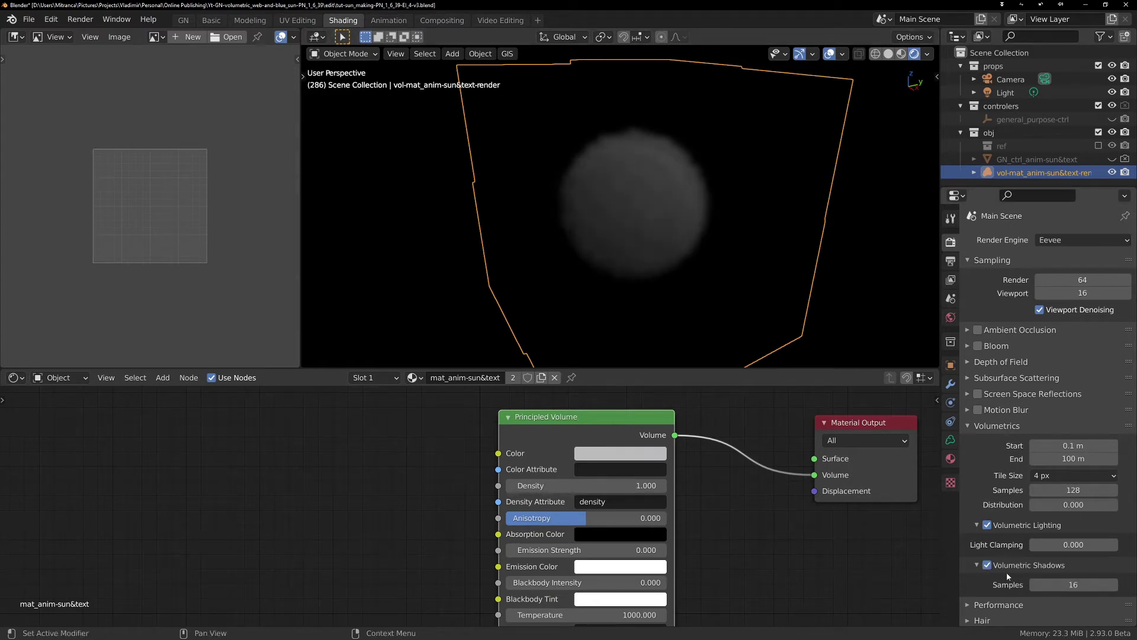
pyautogui.scroll(-2, 1007, 573)
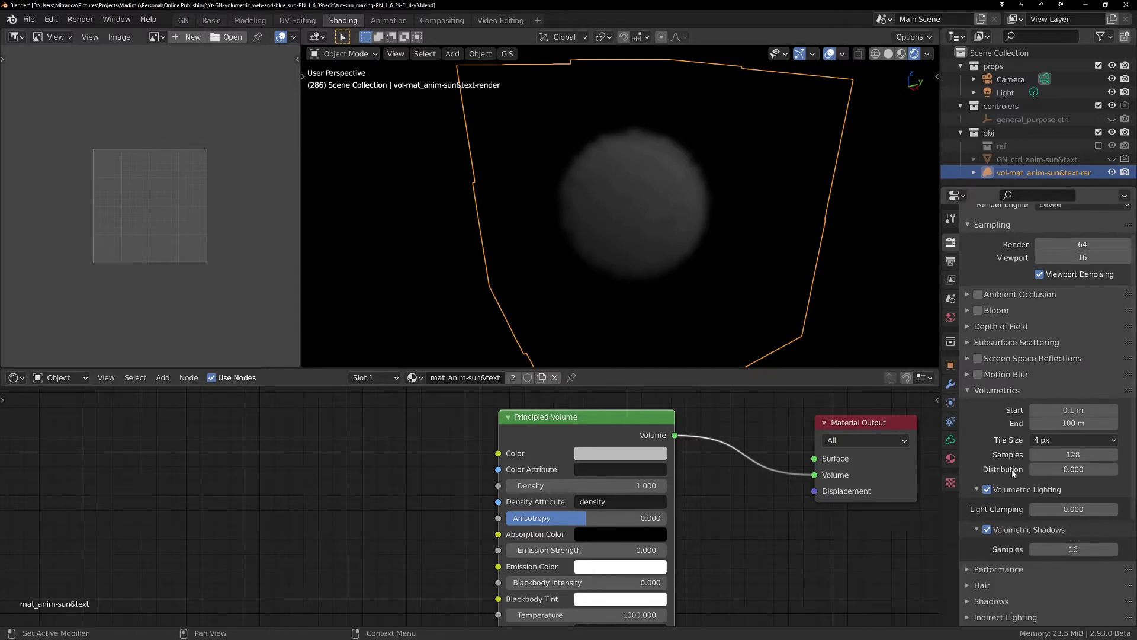
pyautogui.scroll(2, 698, 230)
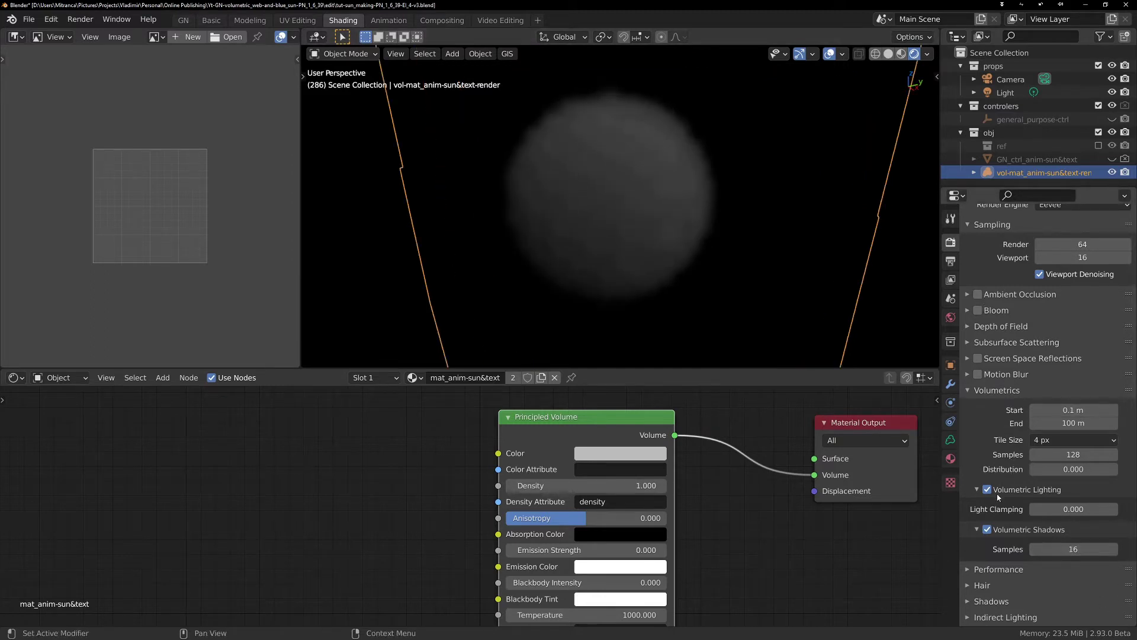
# Set the Mesh to Volume modifier's voxel amount to 128 on the selected volume object.
pyautogui.click(951, 384)
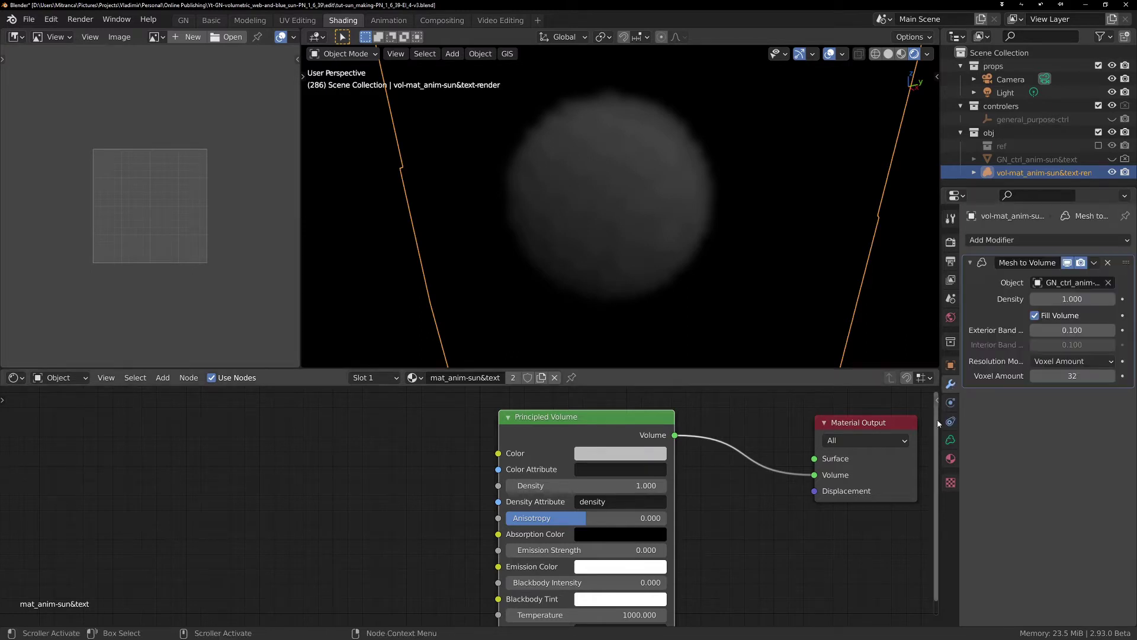
pyautogui.click(987, 173)
pyautogui.click(951, 384)
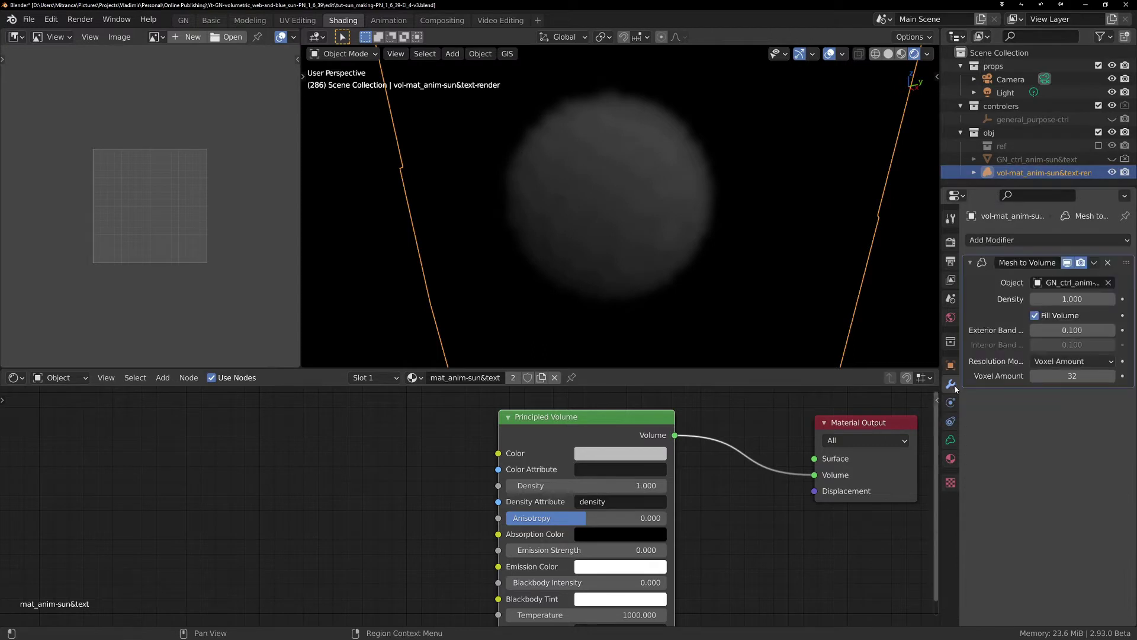
pyautogui.click(1072, 376)
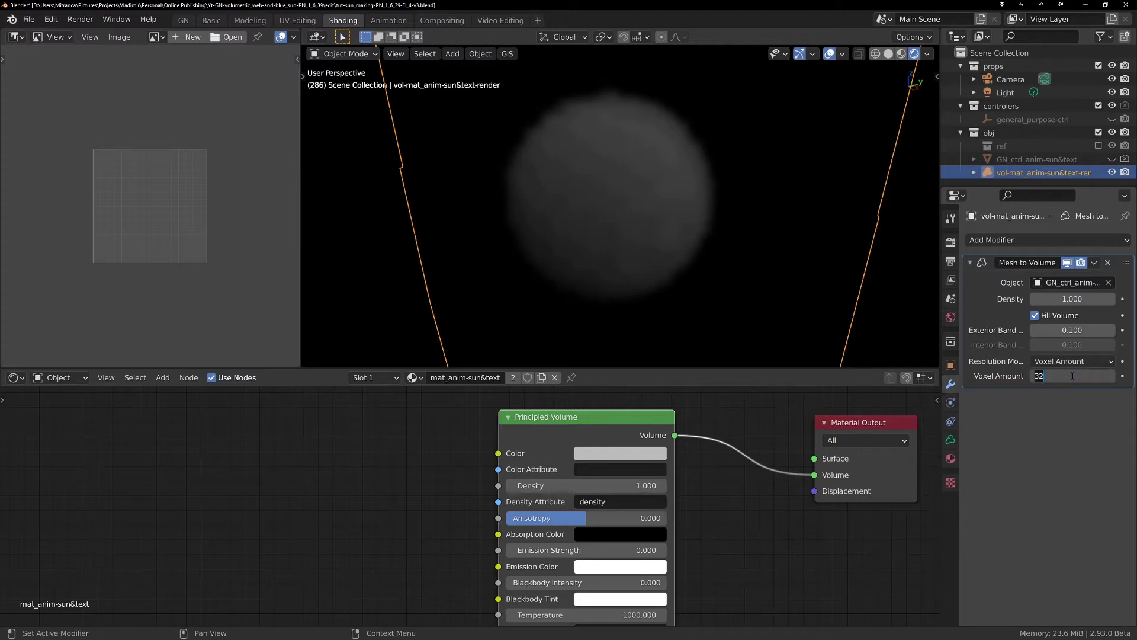
pyautogui.write('128')
pyautogui.press('Return')
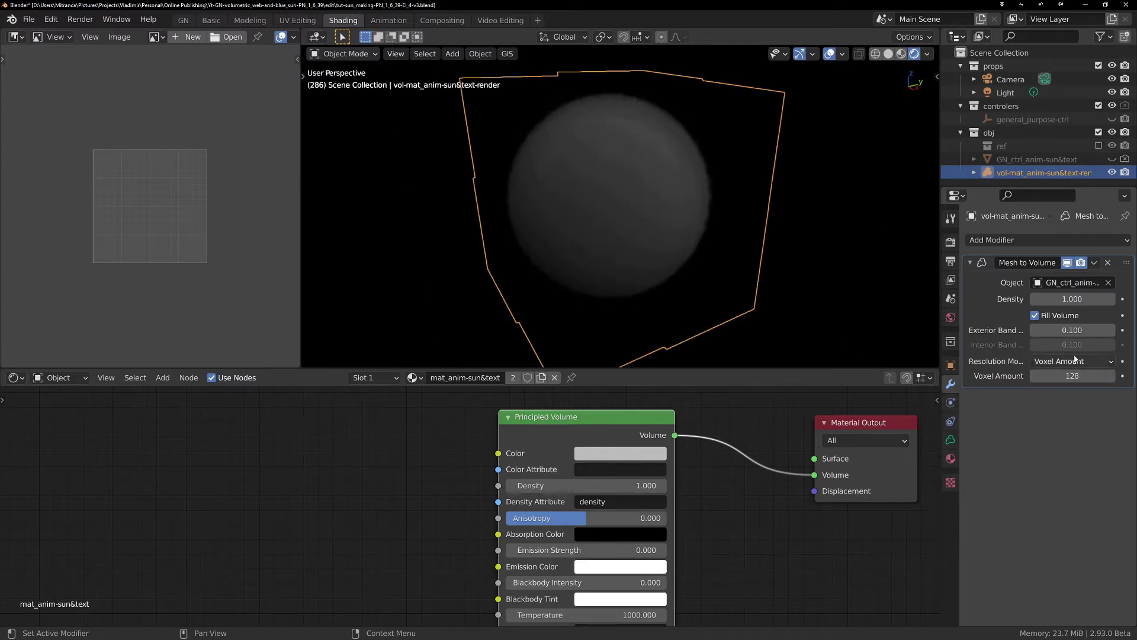
pyautogui.scroll(1, 638, 155)
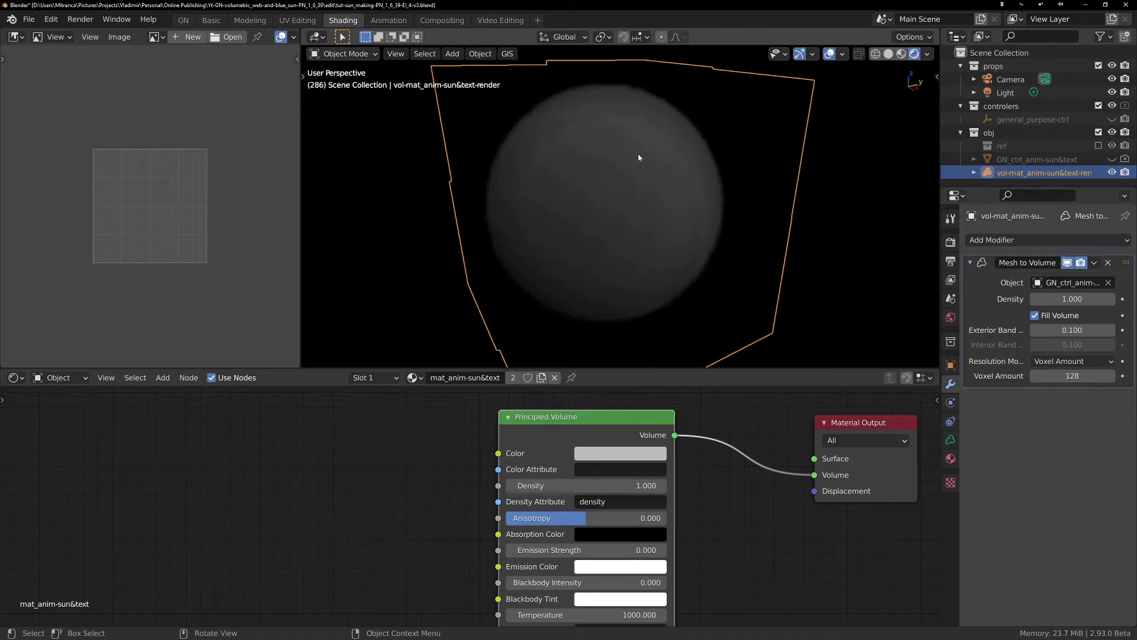
# Compare the volume's detail at a voxel amount of 32 and restore the amount to 128.
pyautogui.click(1076, 376)
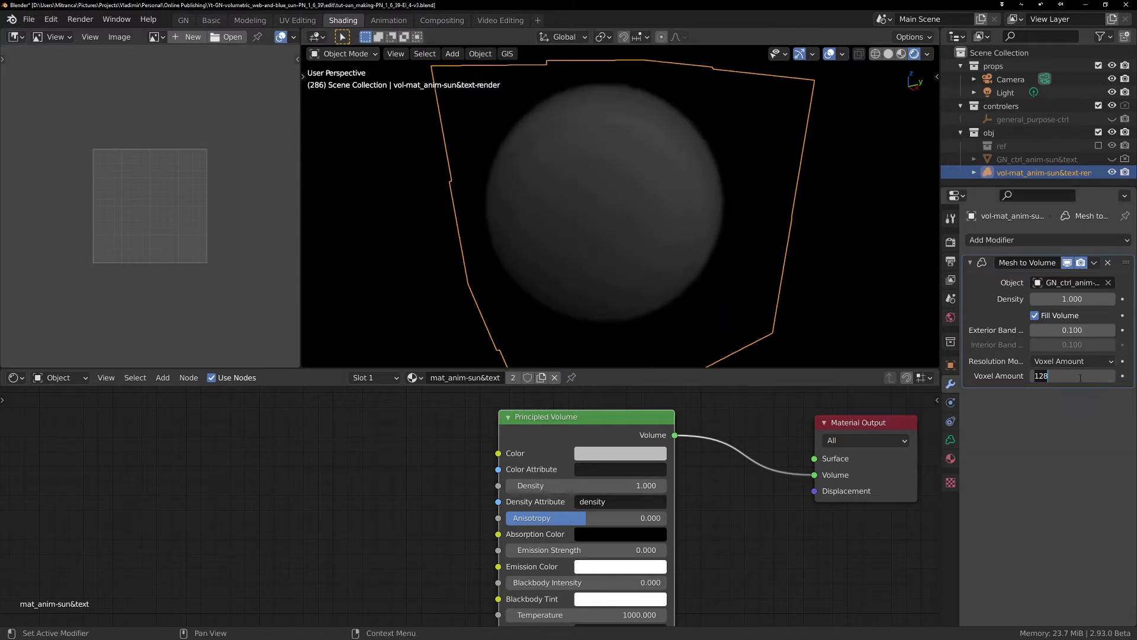
pyautogui.write('32')
pyautogui.press('Return')
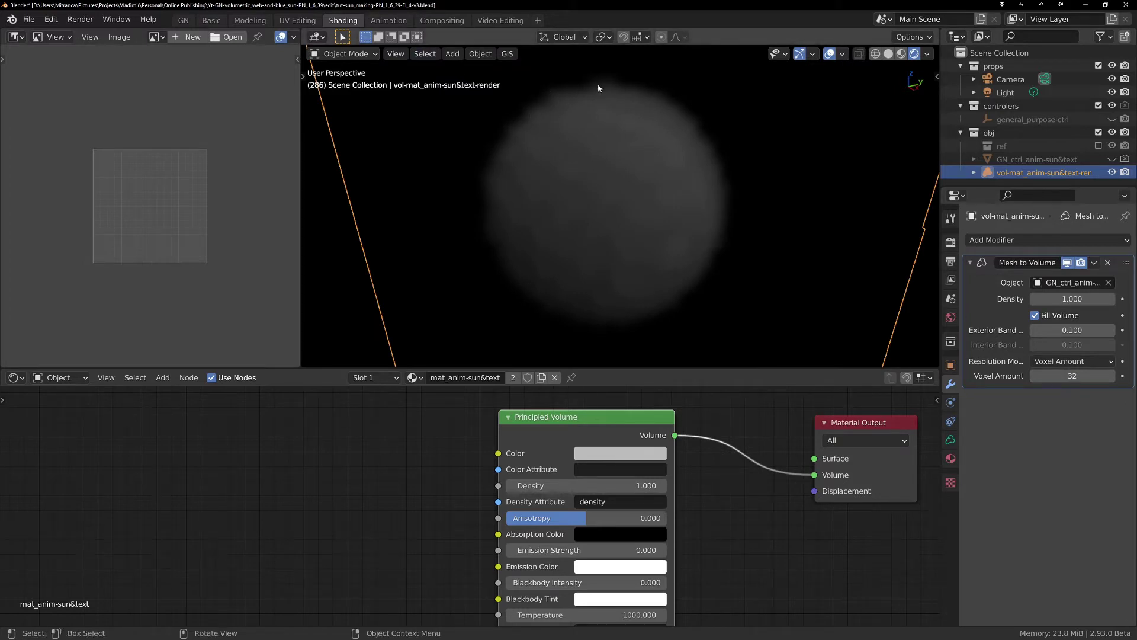
pyautogui.click(1071, 377)
pyautogui.write('128')
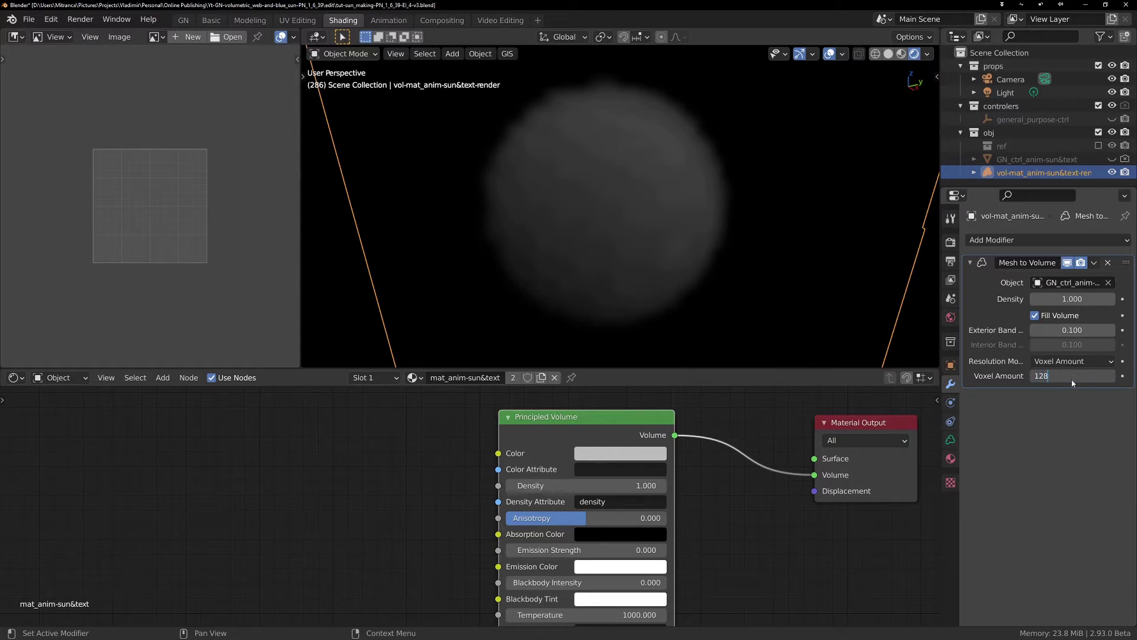
pyautogui.press('Return')
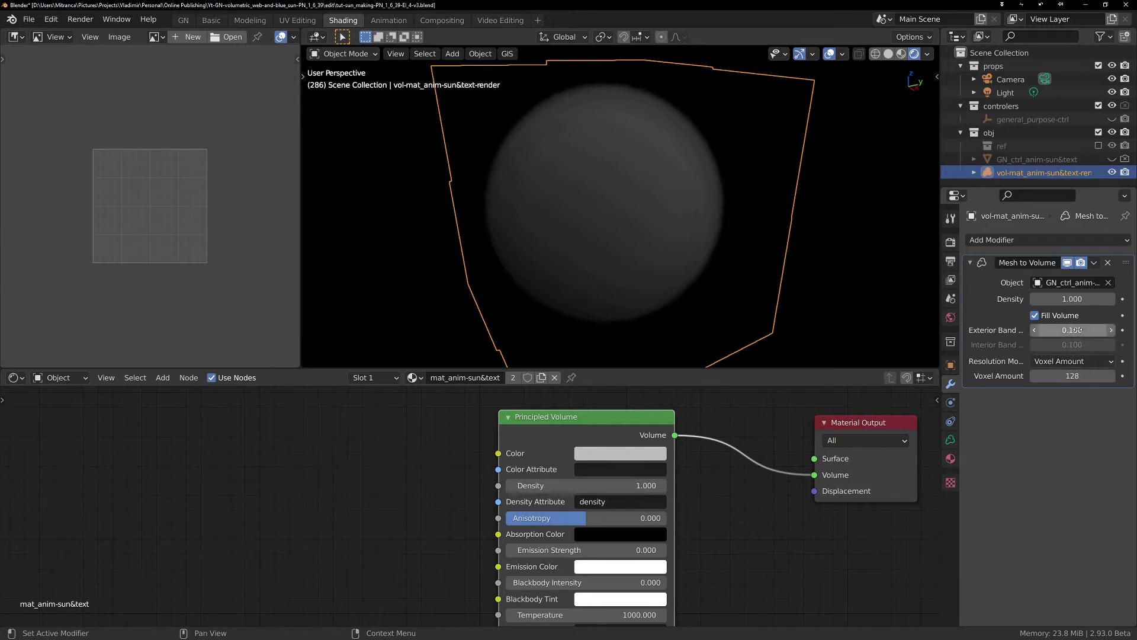
# Compare exterior band widths of 0 and 0.1 against the temporarily shown GN_ctrl_anim-sun&text mesh, leaving the width at 0.1.
pyautogui.press('BackSpace')
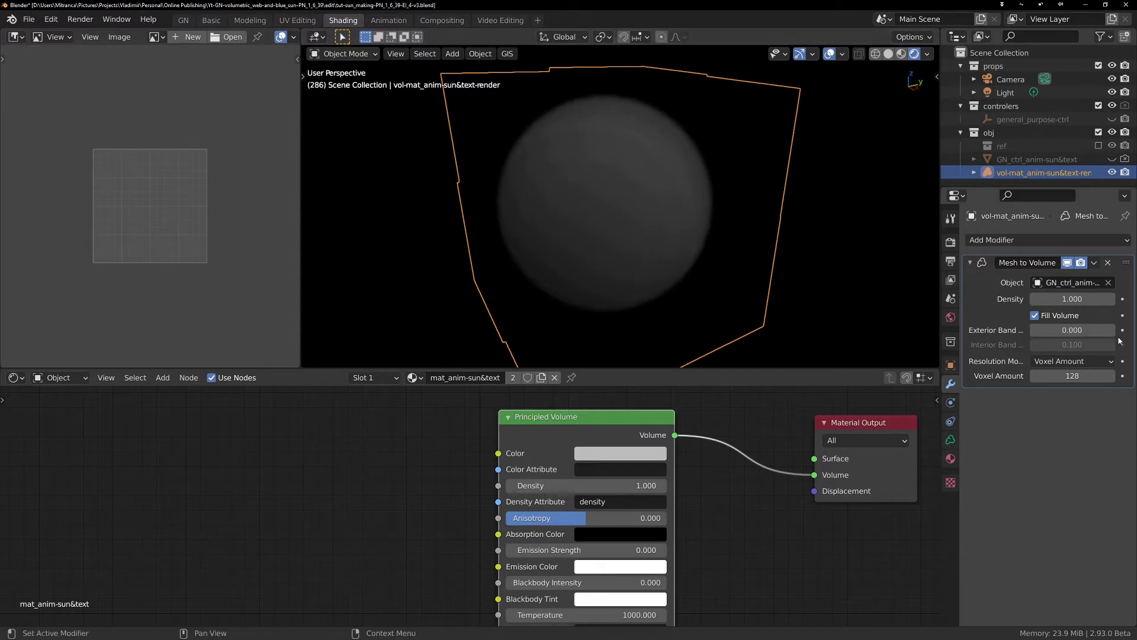
pyautogui.click(1112, 159)
pyautogui.moveTo(1074, 330)
pyautogui.mouseDown()
pyautogui.moveTo(1112, 330)
pyautogui.moveTo(1074, 330)
pyautogui.mouseUp()
pyautogui.click(1074, 330)
pyautogui.write('0.0')
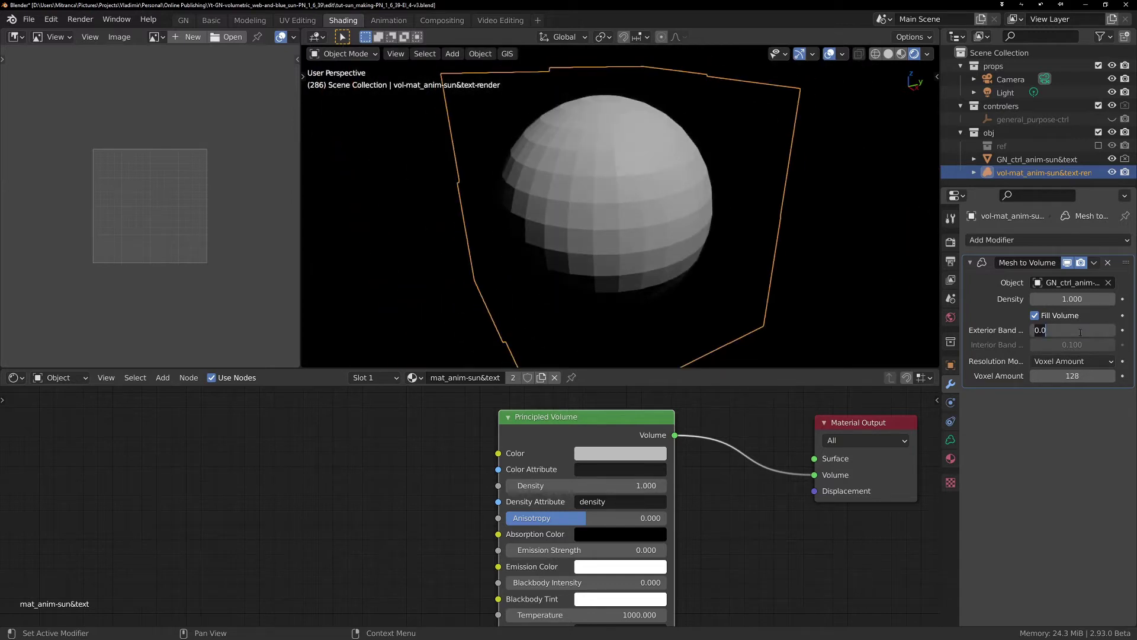
pyautogui.press('BackSpace')
pyautogui.write('1')
pyautogui.press('Return')
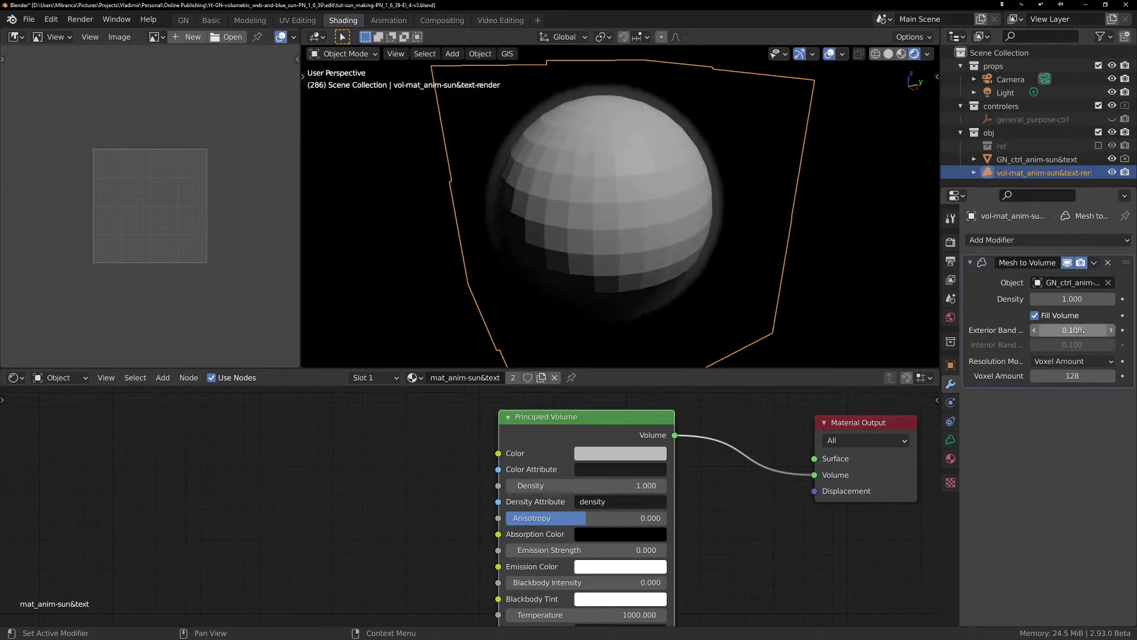
pyautogui.click(1112, 159)
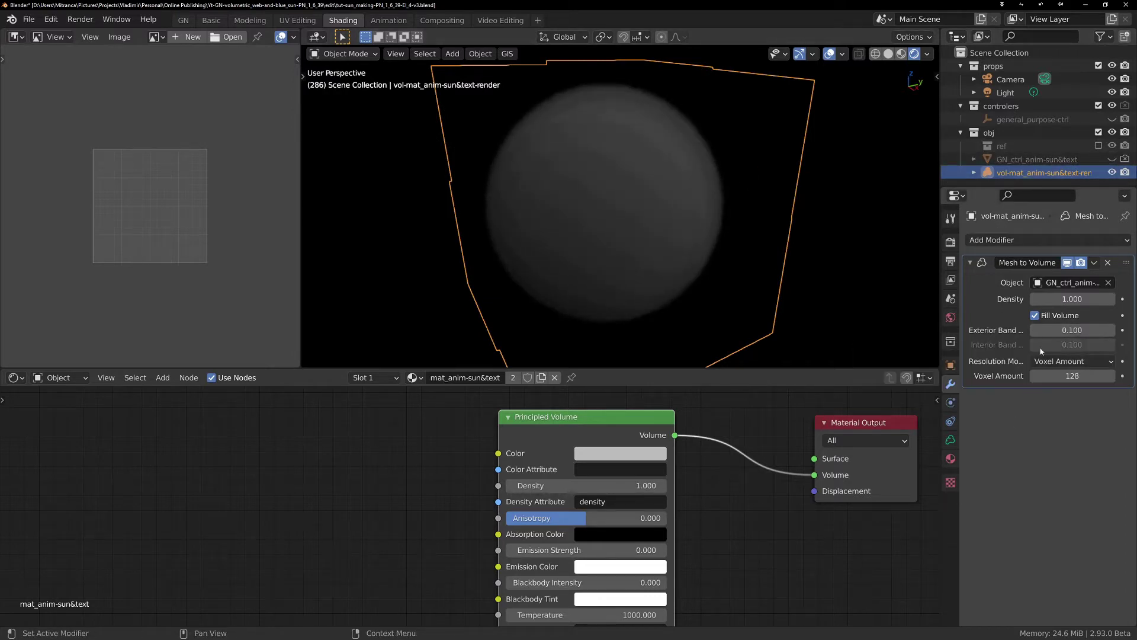
# Set the Mesh to Volume interior band width to 0.9 with Fill Volume temporarily turned off.
pyautogui.click(1035, 315)
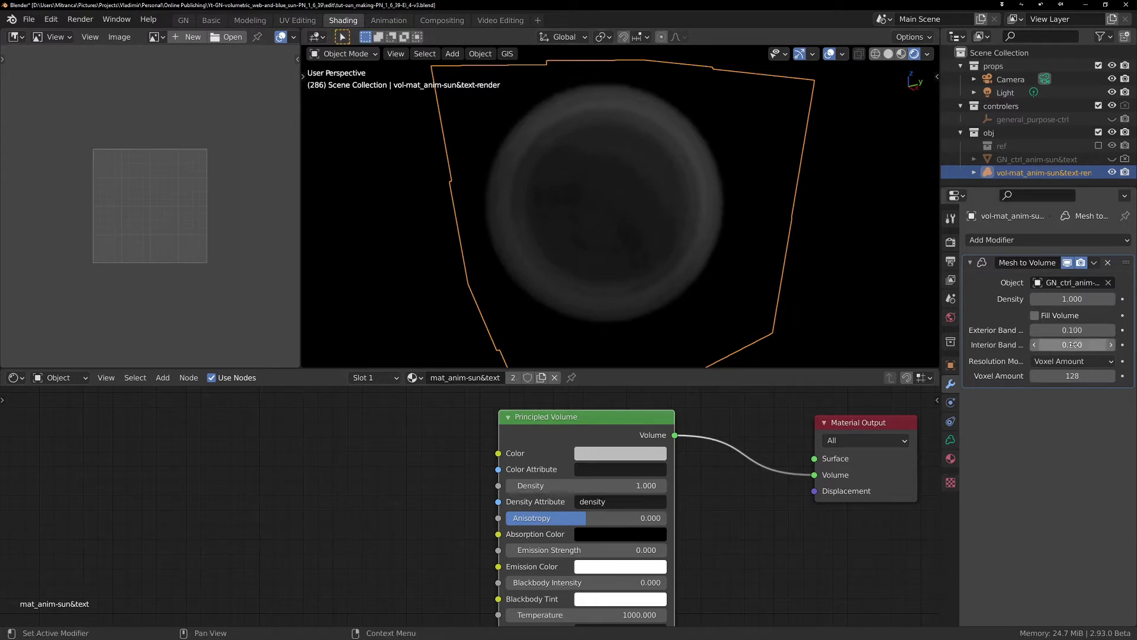
pyautogui.moveTo(1072, 344); pyautogui.dragTo(1102, 344)
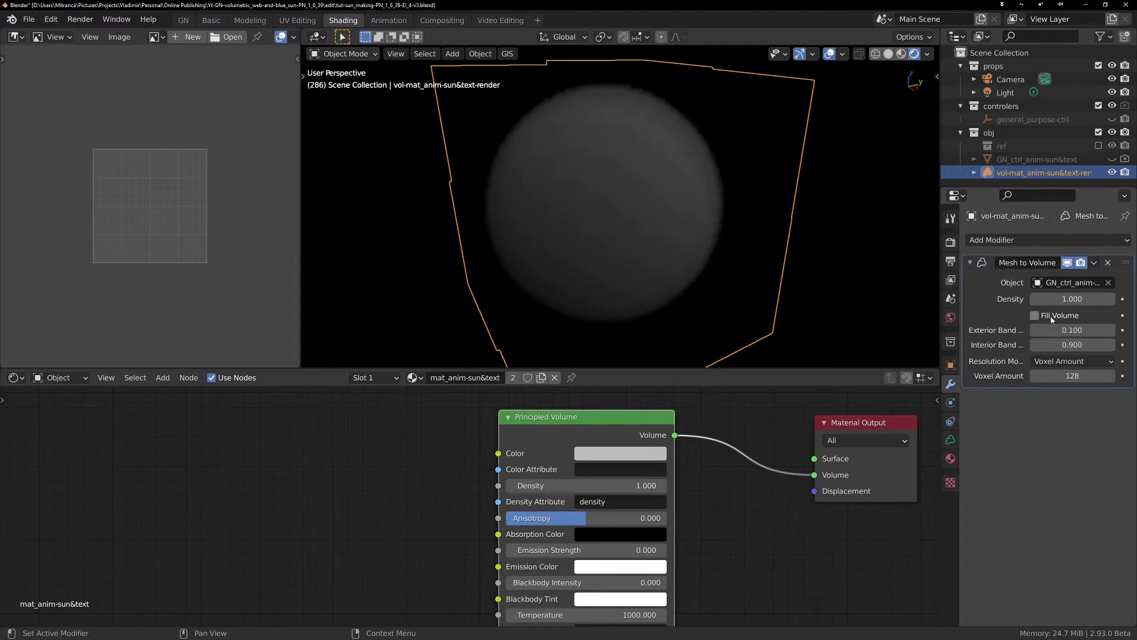
pyautogui.click(1034, 315)
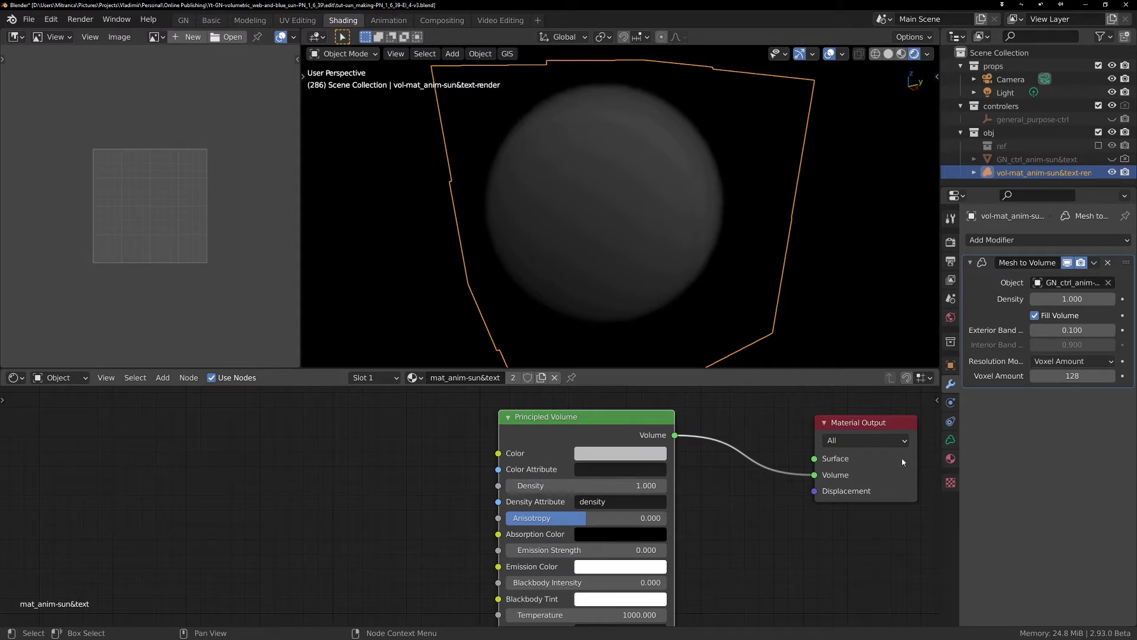
# Test Mesh to Volume densities of 0.1 and 0, and restore the modifier's density to 1.
pyautogui.click(1075, 298)
pyautogui.write('0.1')
pyautogui.press('Return')
pyautogui.moveTo(1073, 299); pyautogui.dragTo(1060, 298)
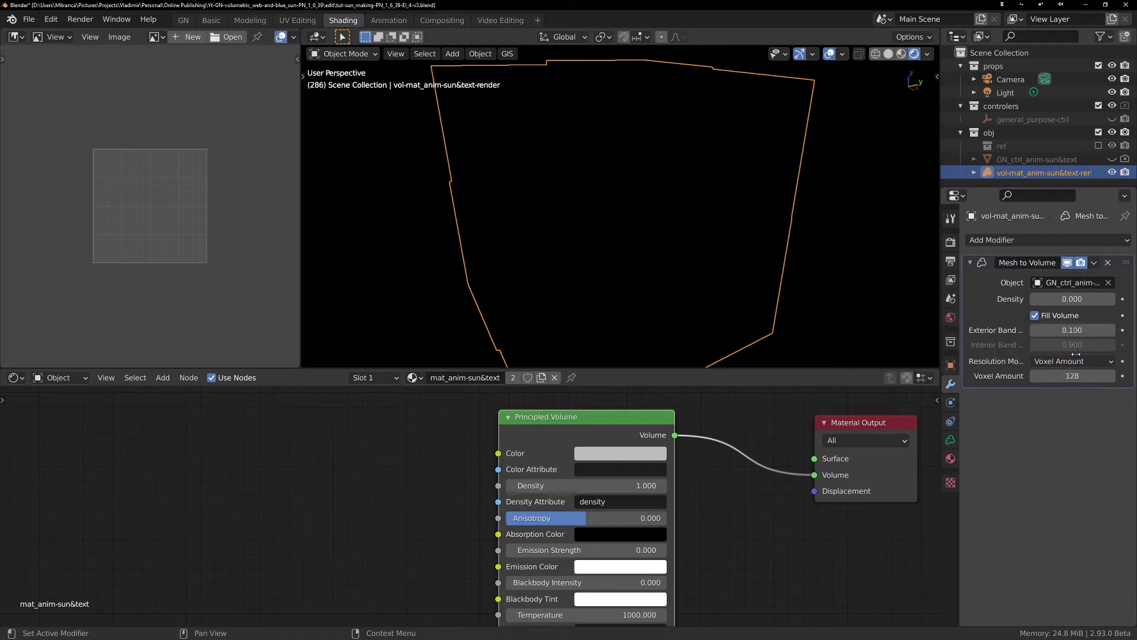
pyautogui.click(1063, 299)
pyautogui.write('1')
pyautogui.press('Return')
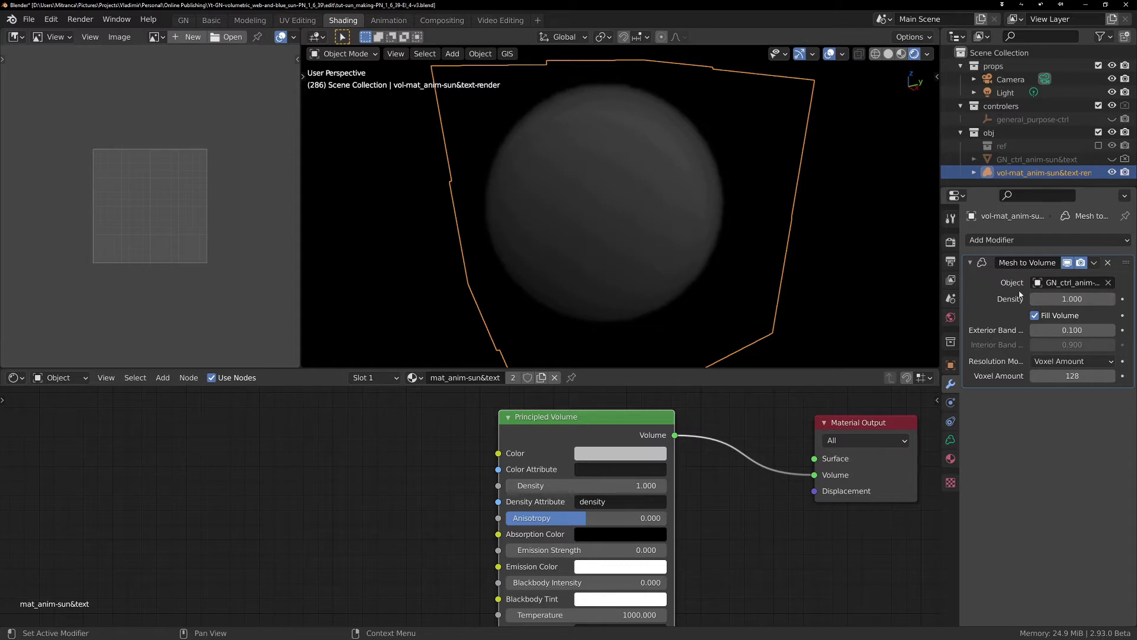
# Test a density of 0 on the Principled Volume node and restore it to 1.
pyautogui.click(594, 486)
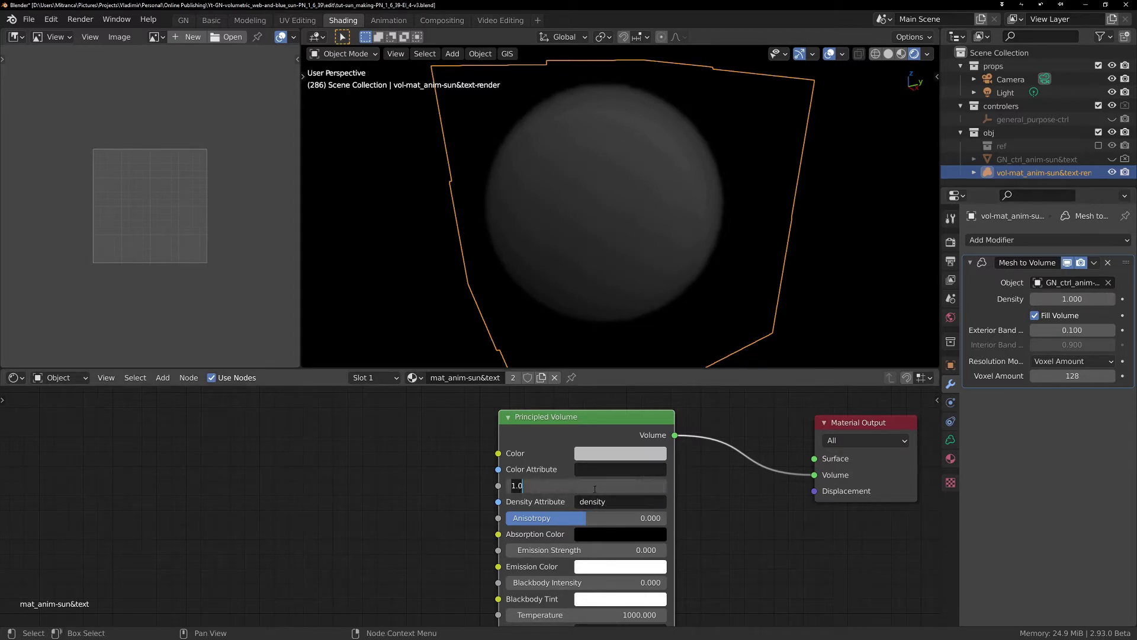
pyautogui.write('0')
pyautogui.press('Return')
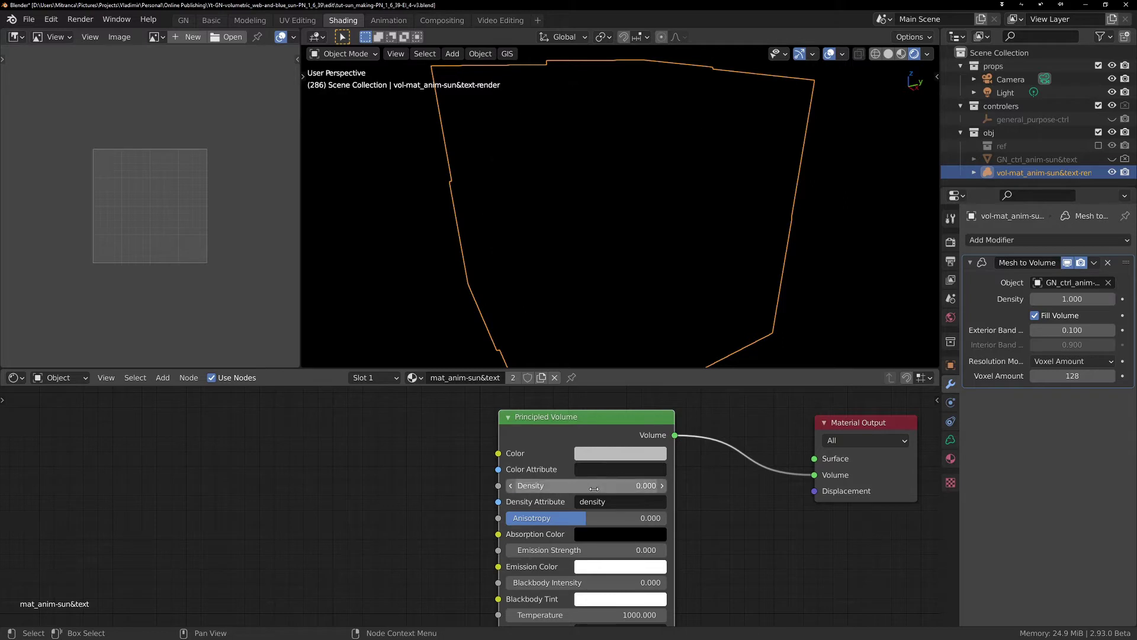
pyautogui.click(594, 486)
pyautogui.write('1')
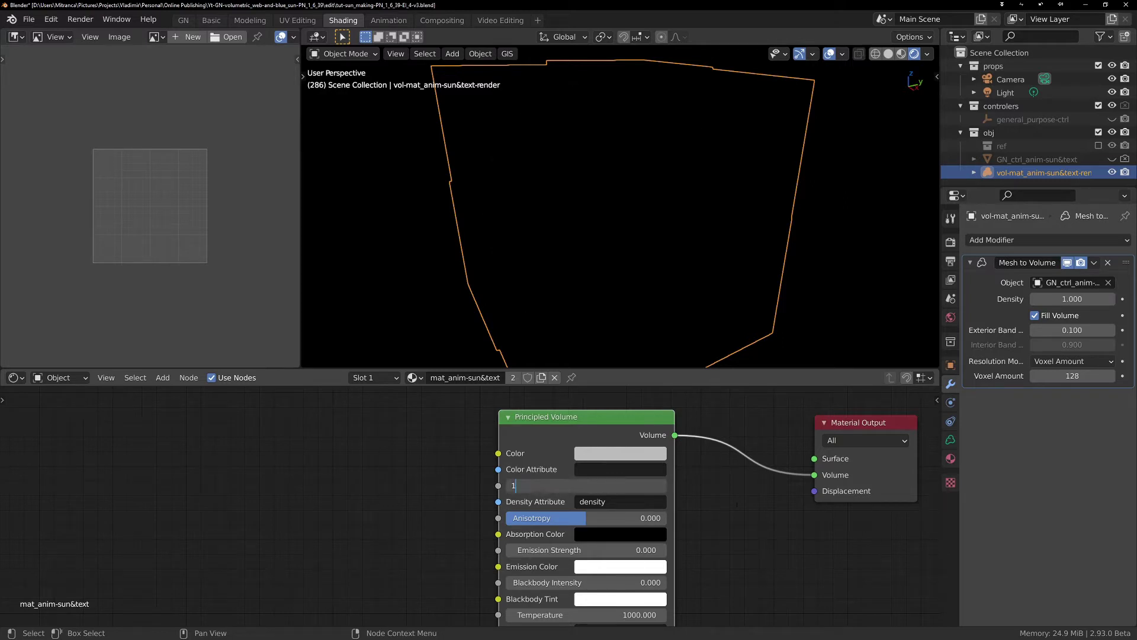
pyautogui.press('Return')
# Move the Principled Volume node closer to Material Output and raise its emission strength to 2.1.
pyautogui.scroll(-1, 739, 478)
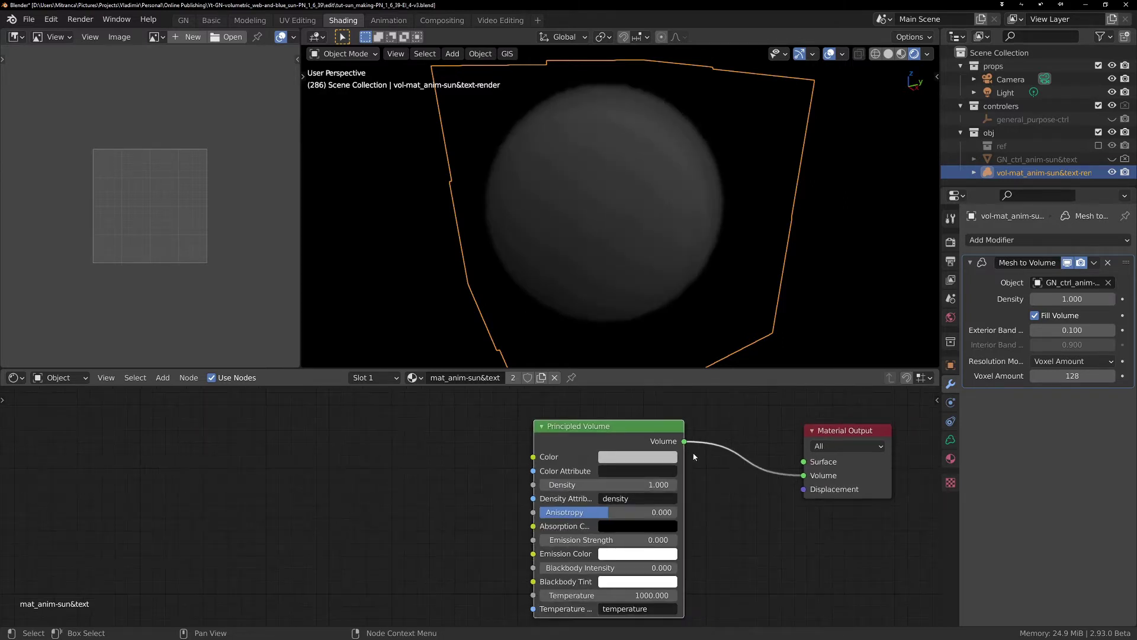
pyautogui.moveTo(624, 424); pyautogui.dragTo(672, 417)
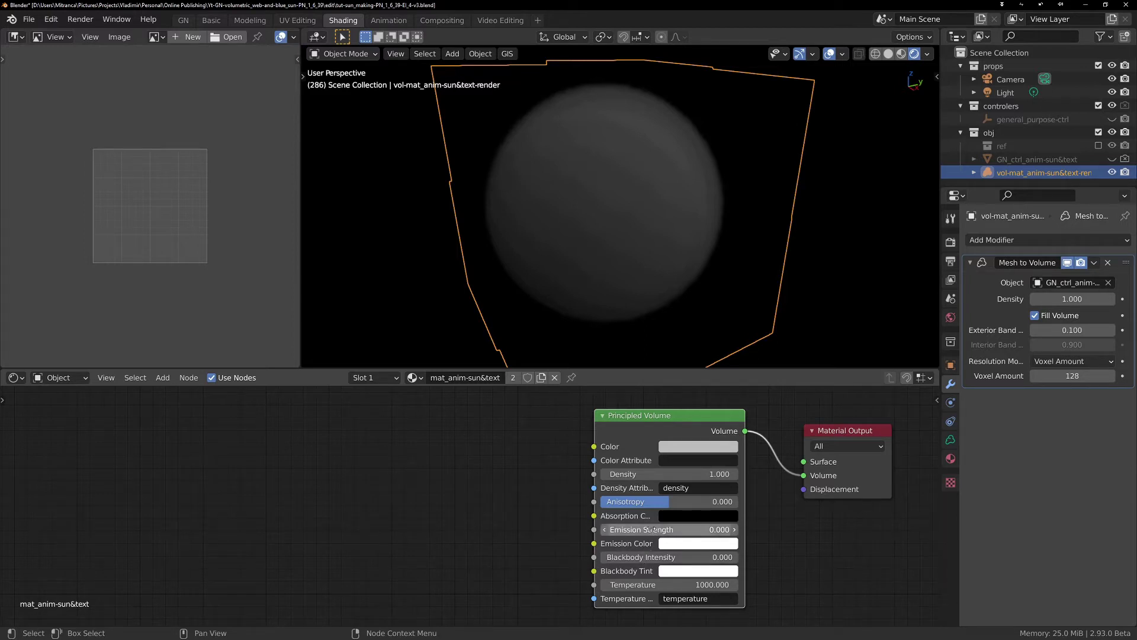
pyautogui.moveTo(649, 530); pyautogui.dragTo(663, 529)
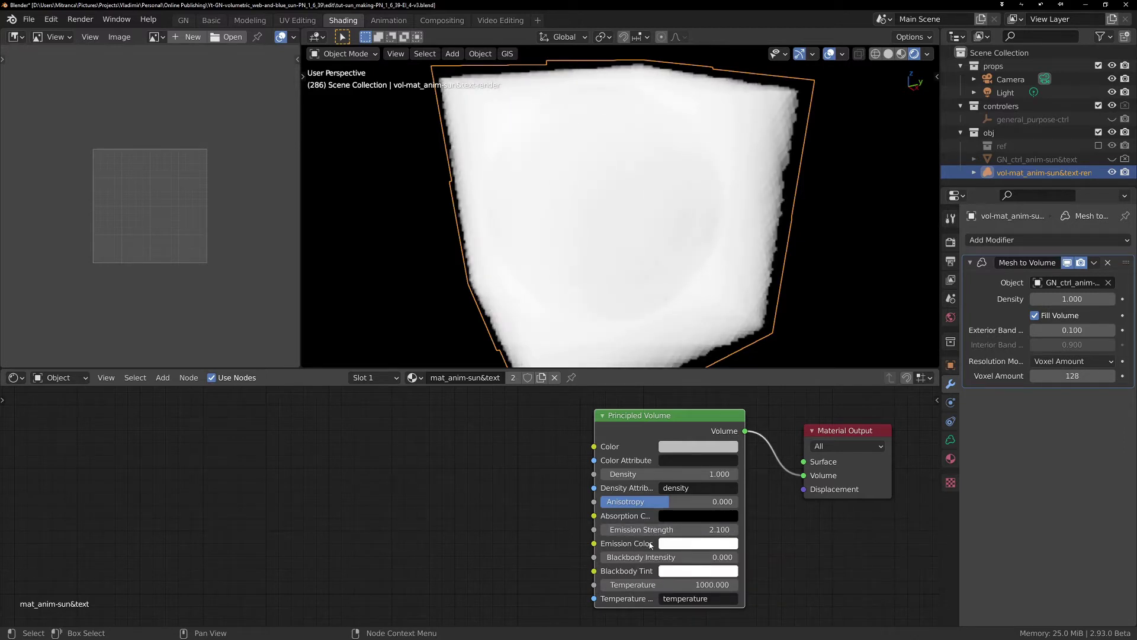
pyautogui.moveTo(437, 140); pyautogui.dragTo(414, 91, button='middle')
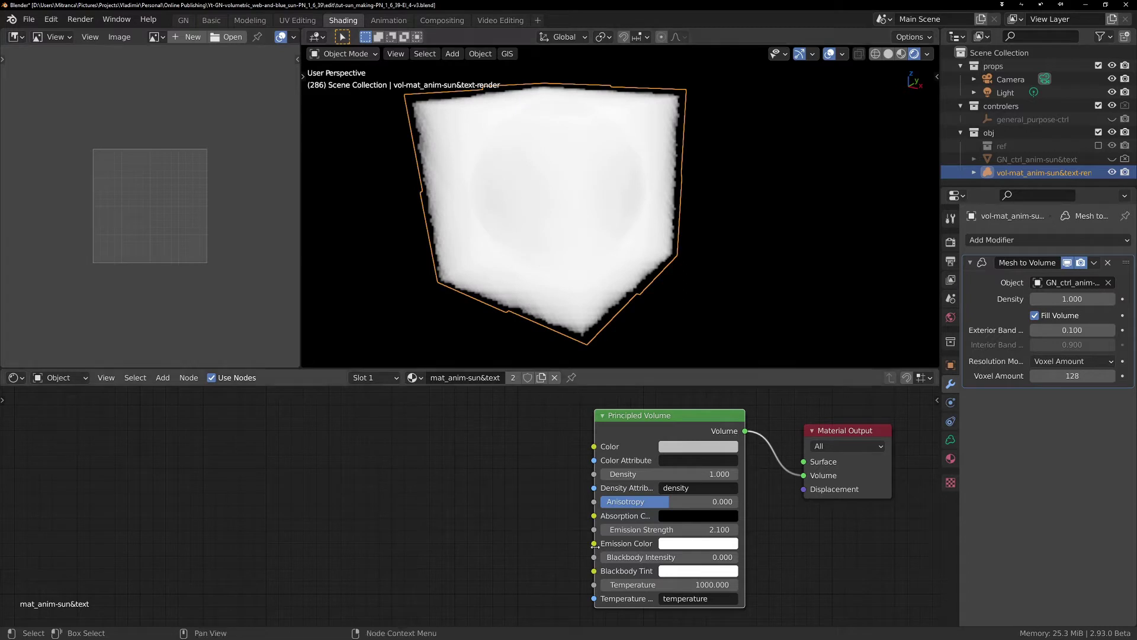
# Add an Attribute node well clear of the Principled Volume node's inputs and set its name to density.
pyautogui.moveTo(683, 426); pyautogui.dragTo(686, 427)
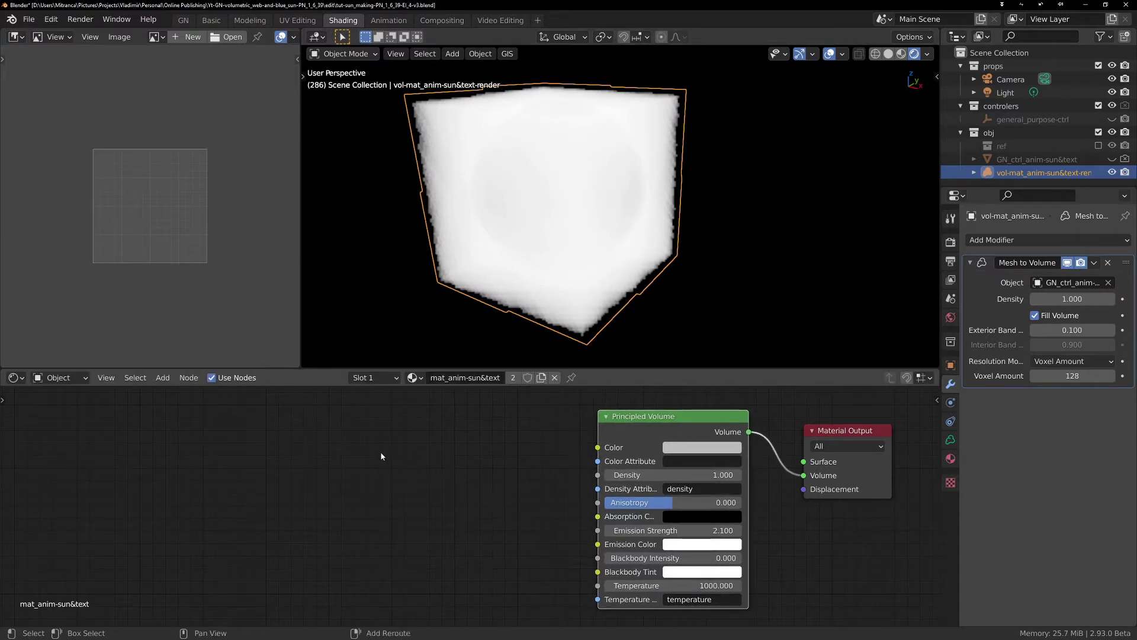
pyautogui.hotkey('shift', 'a')
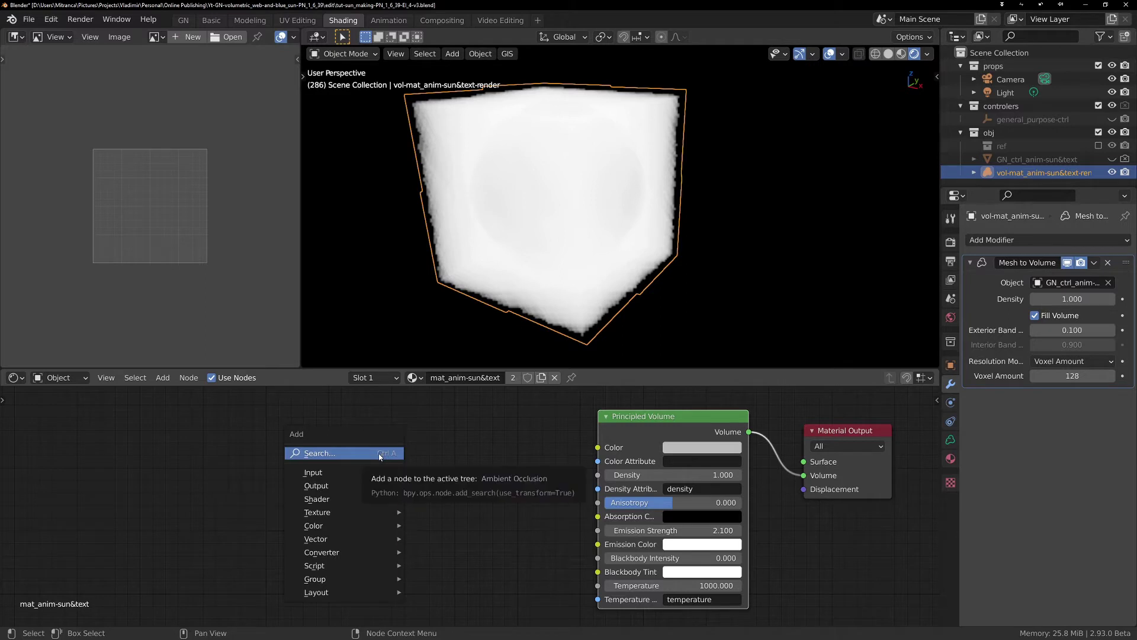
pyautogui.click(379, 454)
pyautogui.write('attr')
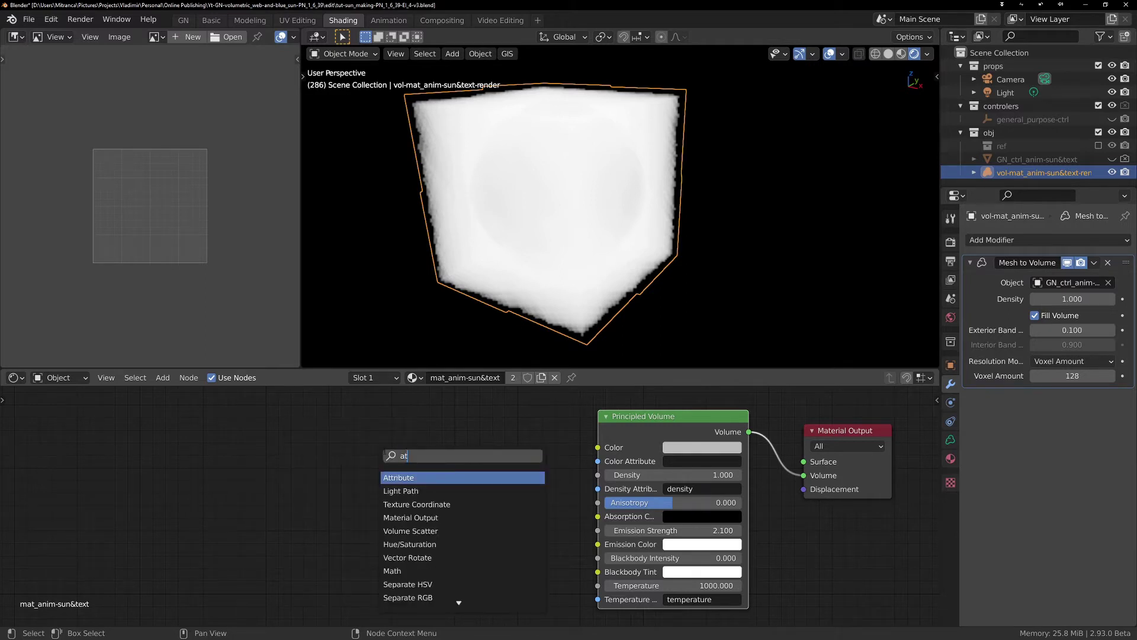
pyautogui.press('Return')
pyautogui.click(353, 416)
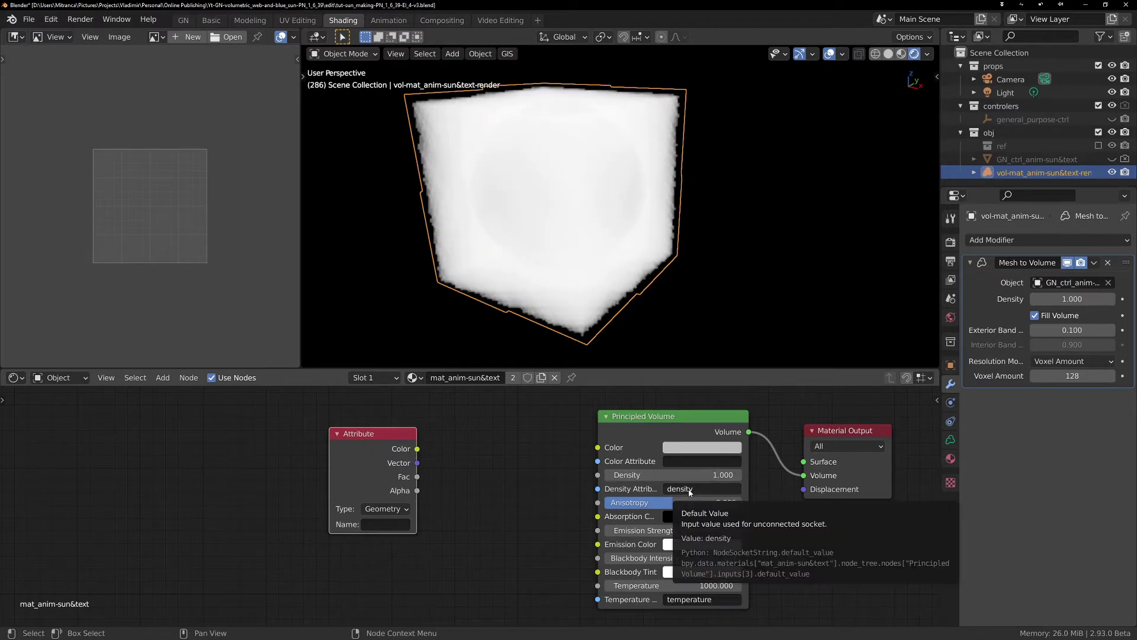
pyautogui.hotkey('ctrl', 'c')
pyautogui.hotkey('ctrl', 'v')
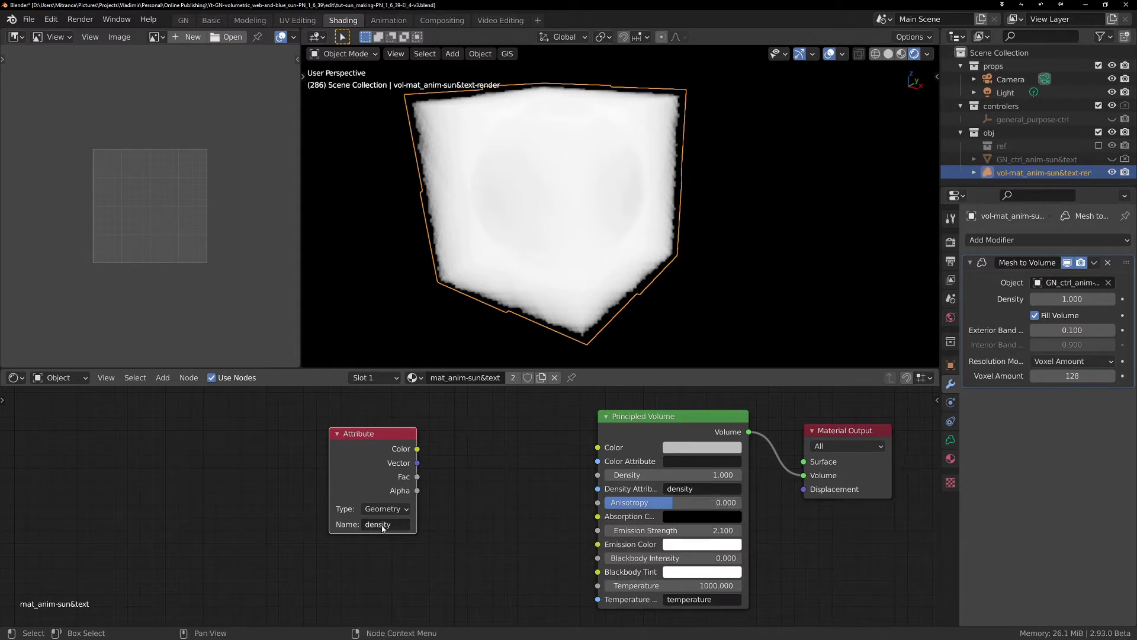
pyautogui.moveTo(402, 451); pyautogui.dragTo(314, 446)
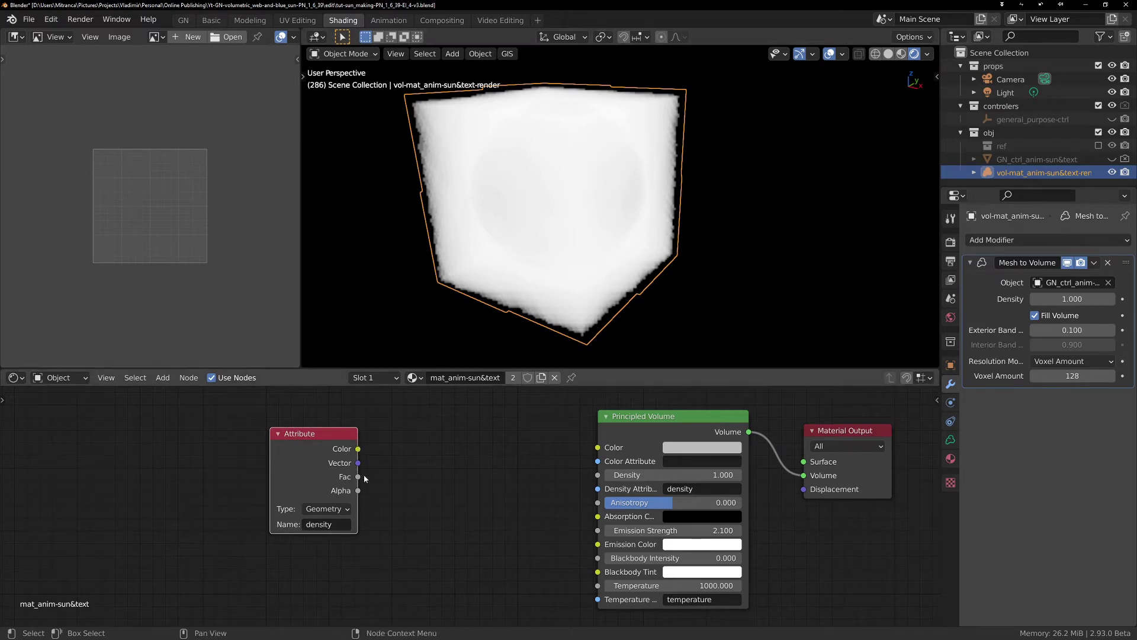
# Try linking the Attribute node's Color output to Emission Strength and cut the link again.
pyautogui.moveTo(358, 448); pyautogui.dragTo(597, 530)
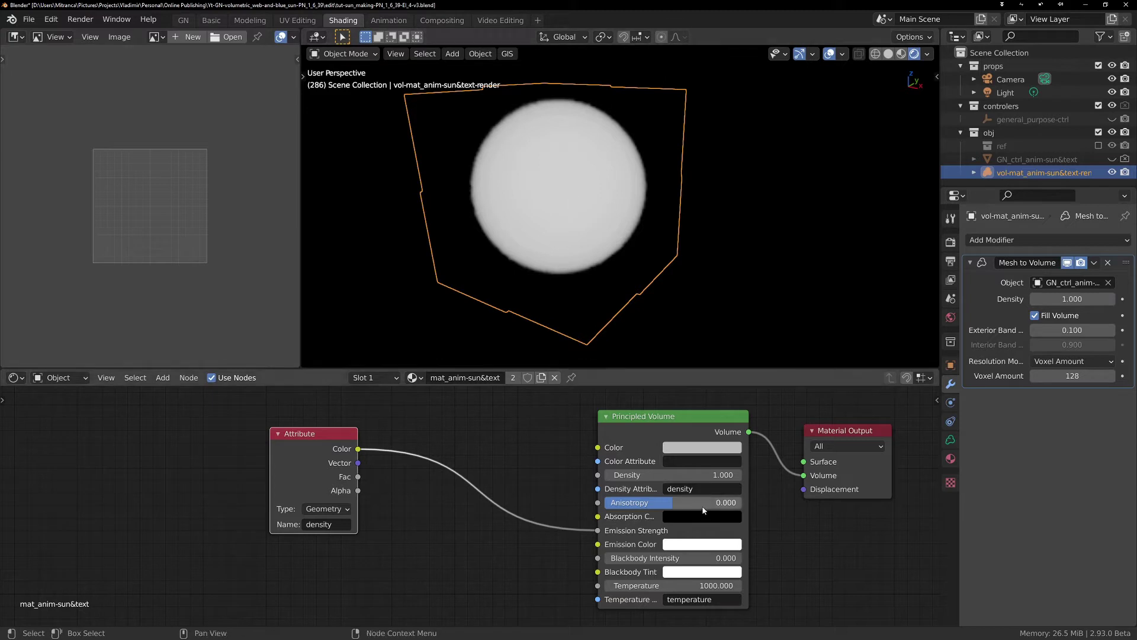
pyautogui.keyDown('ctrl'); pyautogui.moveTo(498, 497); pyautogui.dragTo(487, 557, button='right'); pyautogui.keyUp('ctrl')
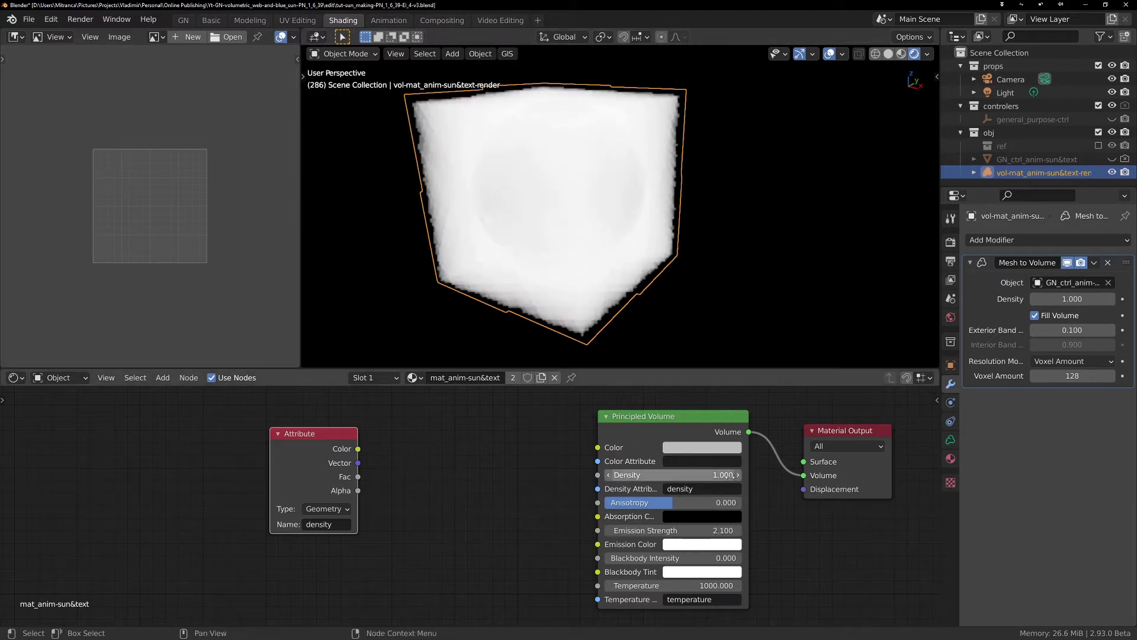
# Test a Principled Volume density of 0, set the emission strength to 0 and restore the density to 1.
pyautogui.moveTo(718, 480); pyautogui.dragTo(654, 479)
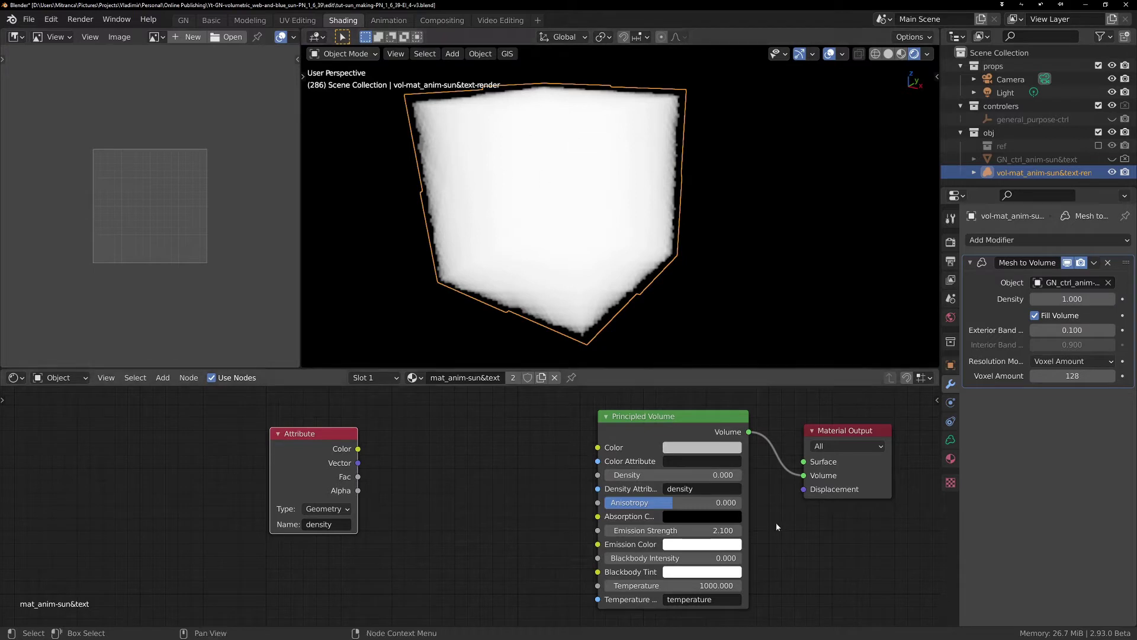
pyautogui.doubleClick(688, 531)
pyautogui.write('0')
pyautogui.press('Return')
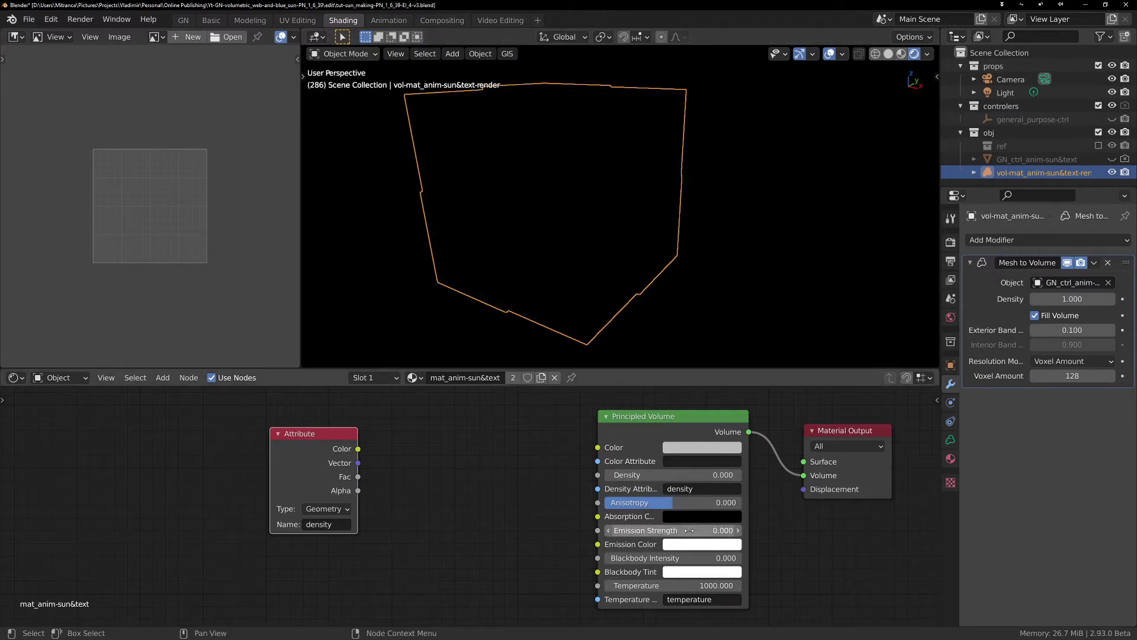
pyautogui.doubleClick(661, 475)
pyautogui.write('1')
pyautogui.press('Return')
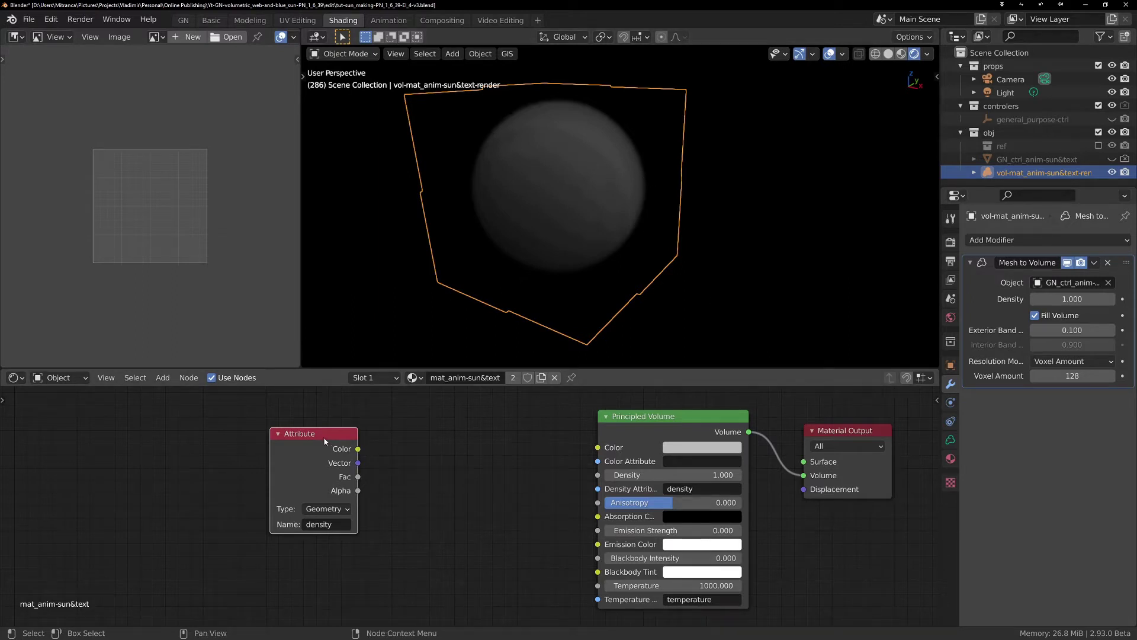
# Move the Attribute node away, link its Color output to Emission Strength and insert an Add Math node into that link.
pyautogui.moveTo(325, 440); pyautogui.dragTo(243, 436)
pyautogui.moveTo(364, 560); pyautogui.dragTo(391, 544, button='middle')
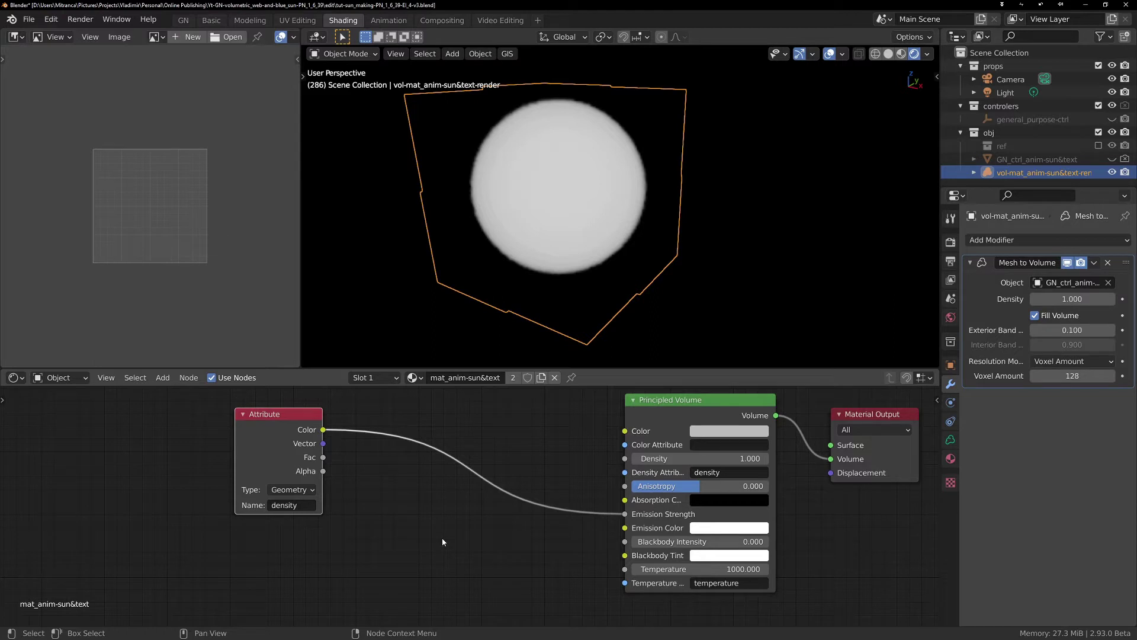
pyautogui.hotkey('shift', 'a')
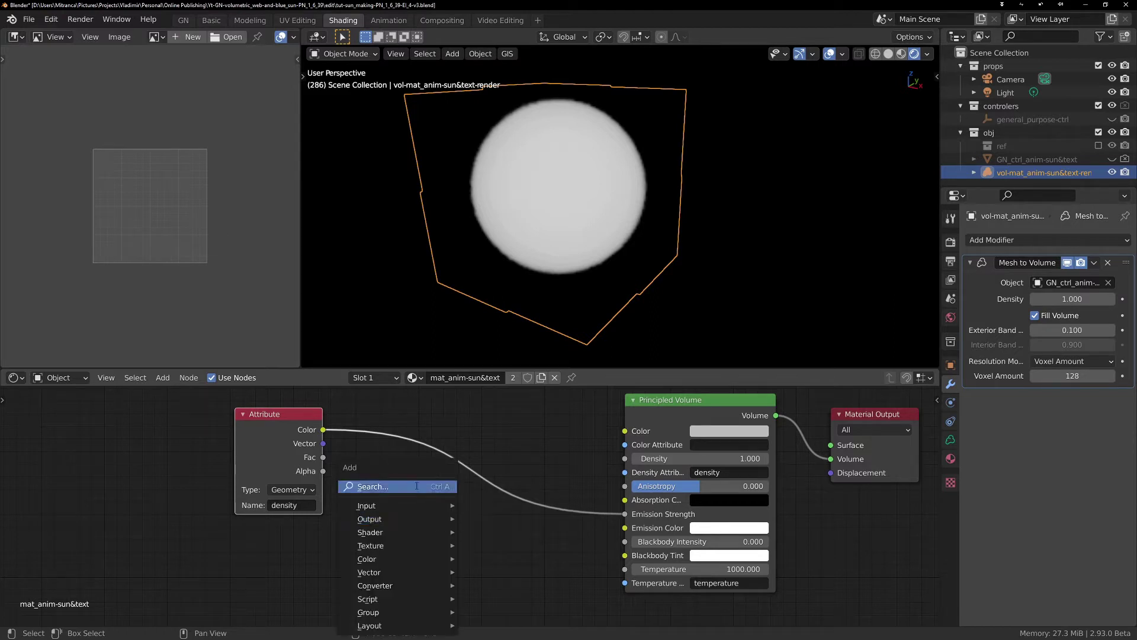
pyautogui.click(417, 486)
pyautogui.write('add')
pyautogui.press('Return')
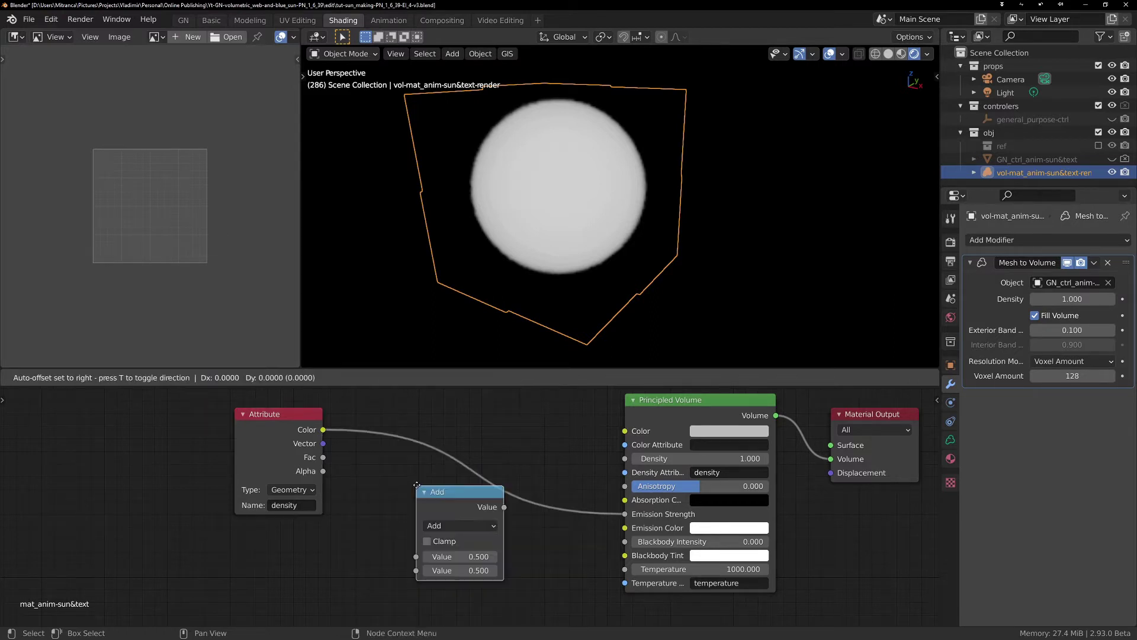
pyautogui.click(462, 463)
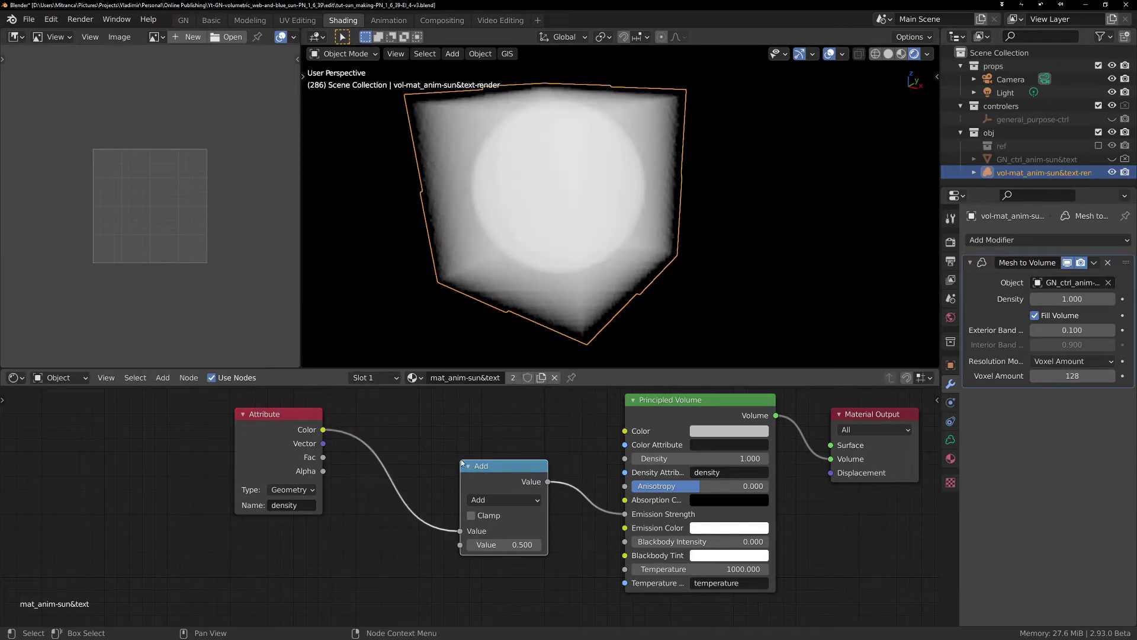
# Change the Math node's operation to Multiply and set its second value to 10.
pyautogui.click(502, 504)
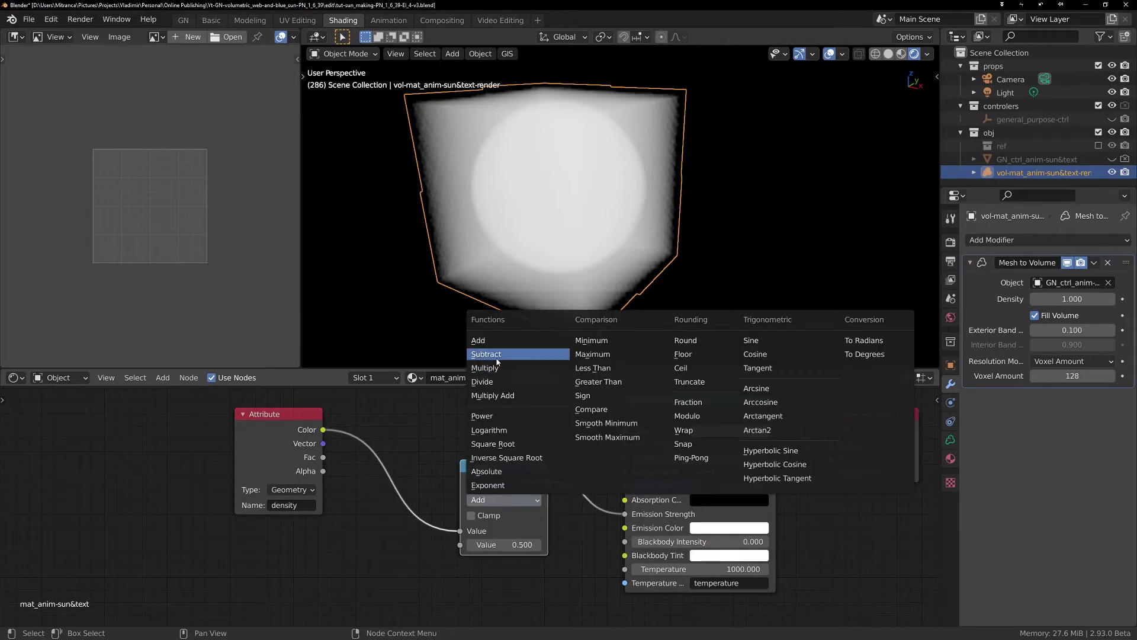
pyautogui.click(518, 406)
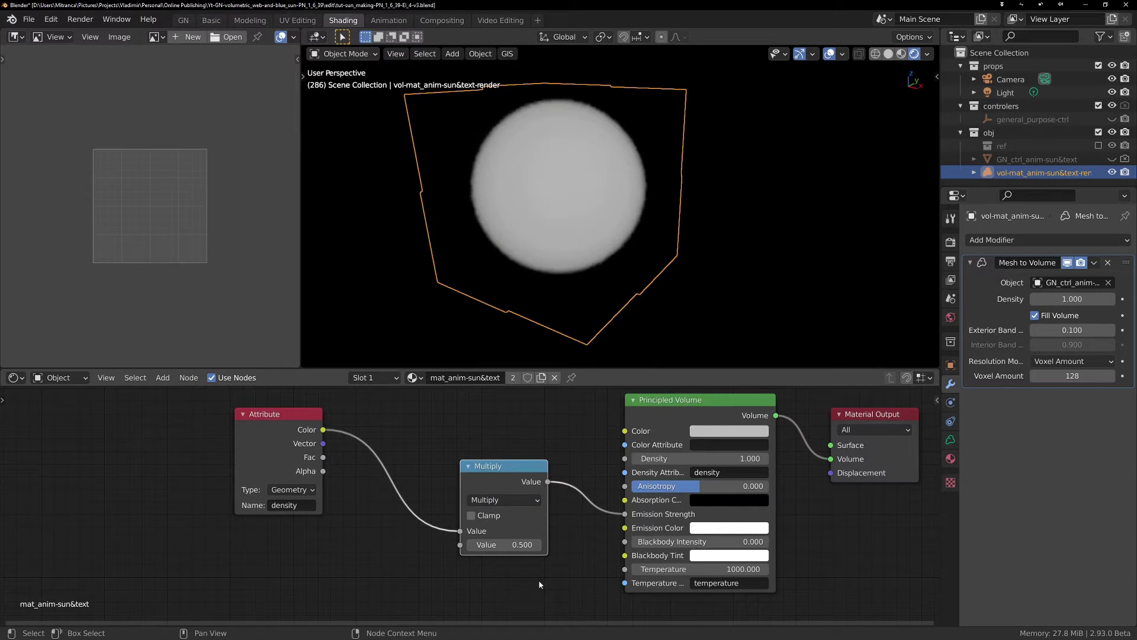
pyautogui.click(516, 545)
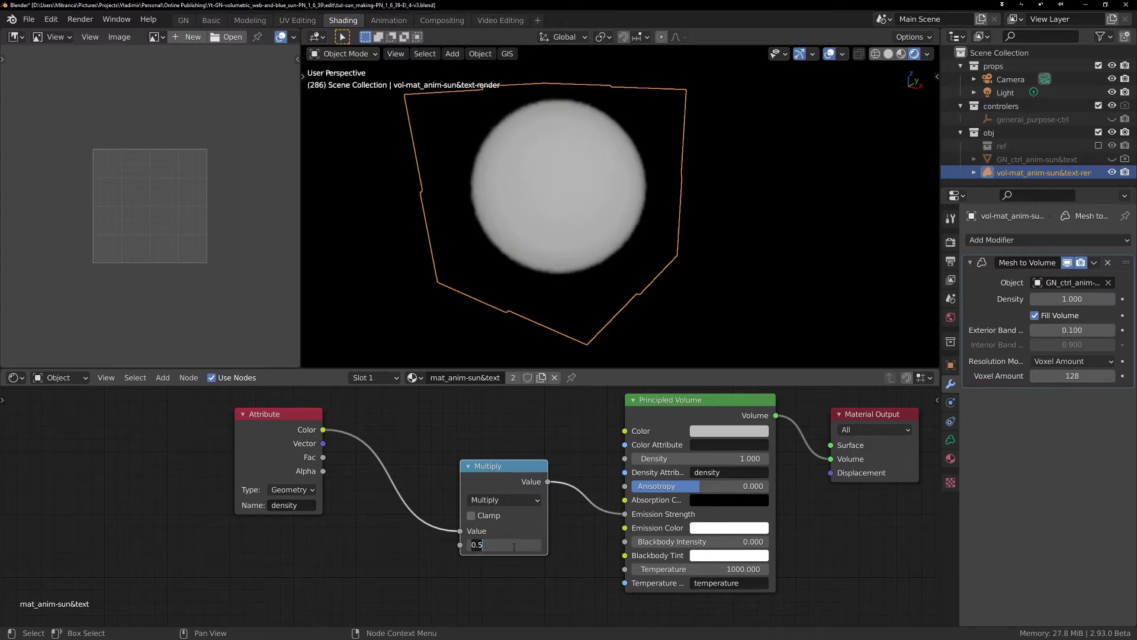
pyautogui.write('10')
pyautogui.press('Return')
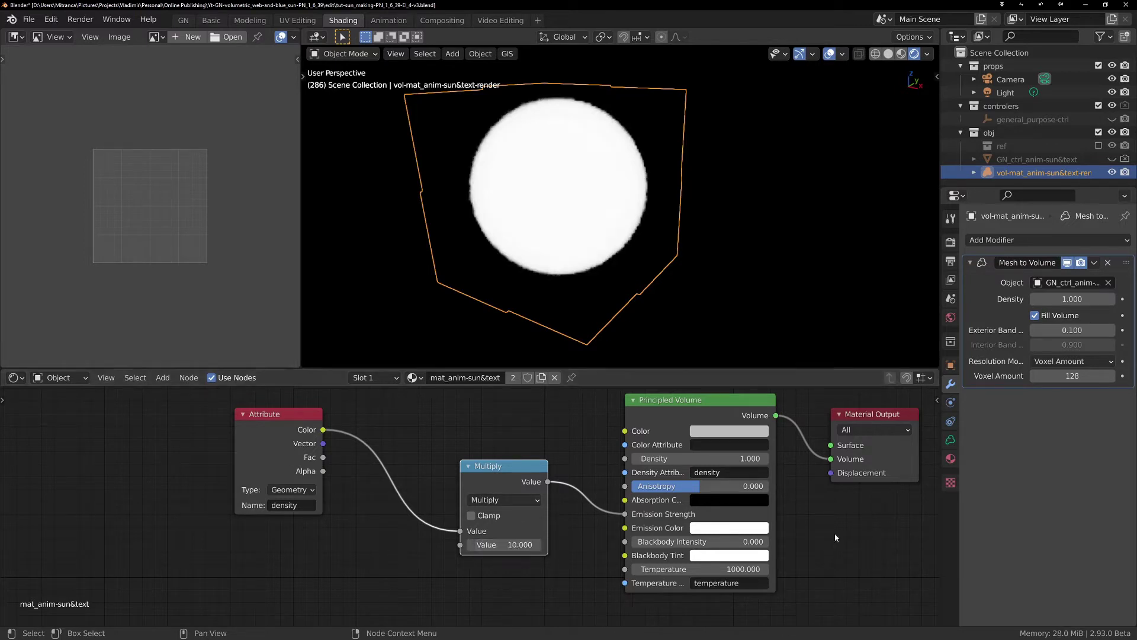
# Reset the Principled Volume density to 0 and reposition the Multiply node nearer to its inputs.
pyautogui.scroll(1, 567, 152)
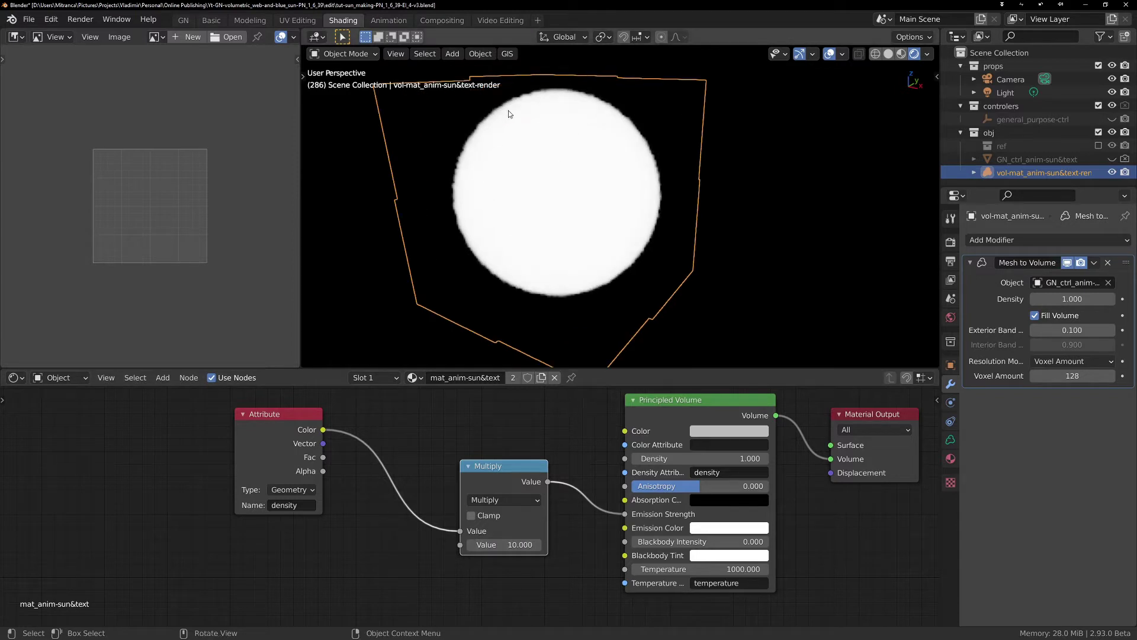
pyautogui.moveTo(498, 114)
pyautogui.mouseDown()
pyautogui.moveTo(544, 92)
pyautogui.moveTo(636, 144)
pyautogui.moveTo(623, 271)
pyautogui.moveTo(513, 269)
pyautogui.mouseUp()
pyautogui.moveTo(477, 129)
pyautogui.mouseDown()
pyautogui.moveTo(501, 100)
pyautogui.moveTo(592, 94)
pyautogui.moveTo(643, 237)
pyautogui.moveTo(609, 231)
pyautogui.moveTo(460, 144)
pyautogui.mouseUp()
pyautogui.moveTo(510, 475); pyautogui.dragTo(546, 496)
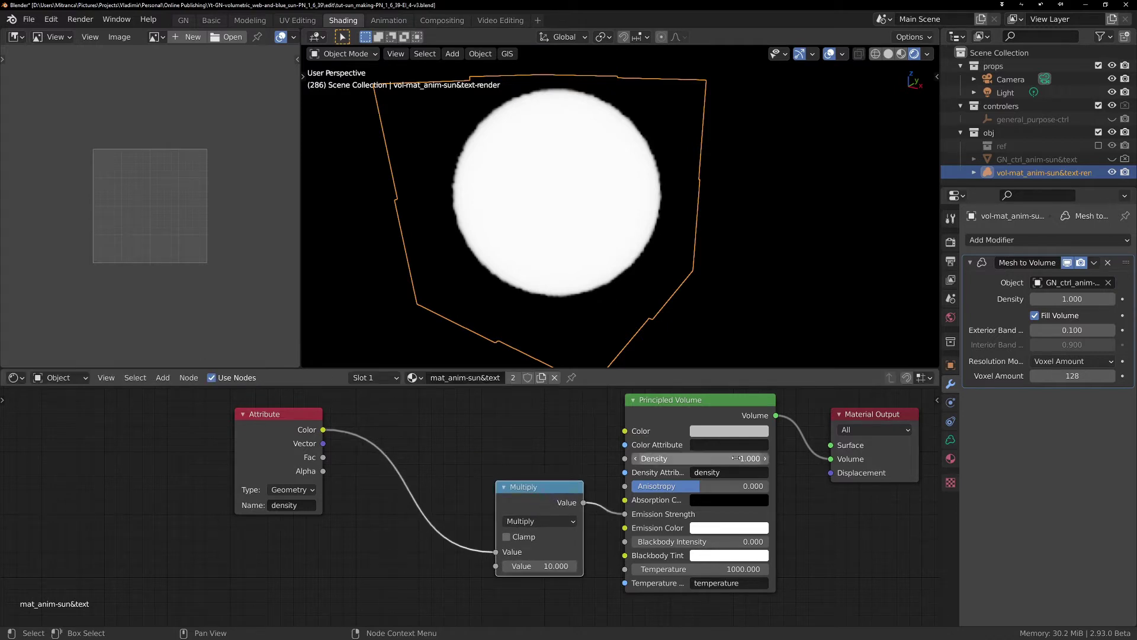
pyautogui.press('BackSpace')
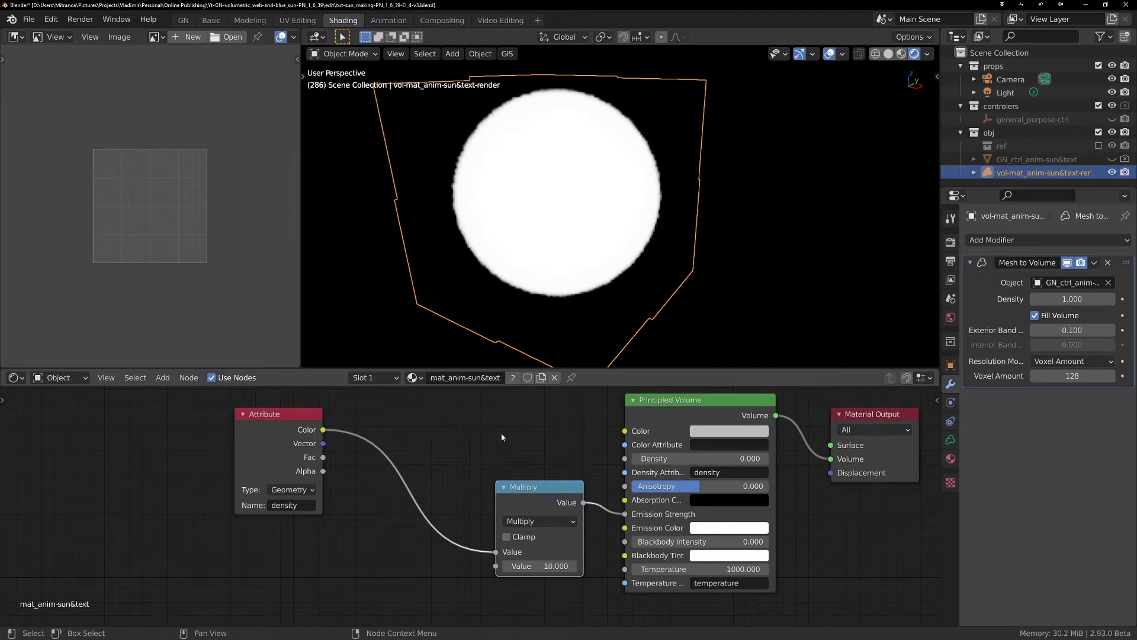
pyautogui.moveTo(538, 488); pyautogui.dragTo(531, 431)
# Change the Principled Volume's emission color from white to a light blue.
pyautogui.moveTo(749, 527); pyautogui.dragTo(770, 493, button='middle')
pyautogui.click(748, 493)
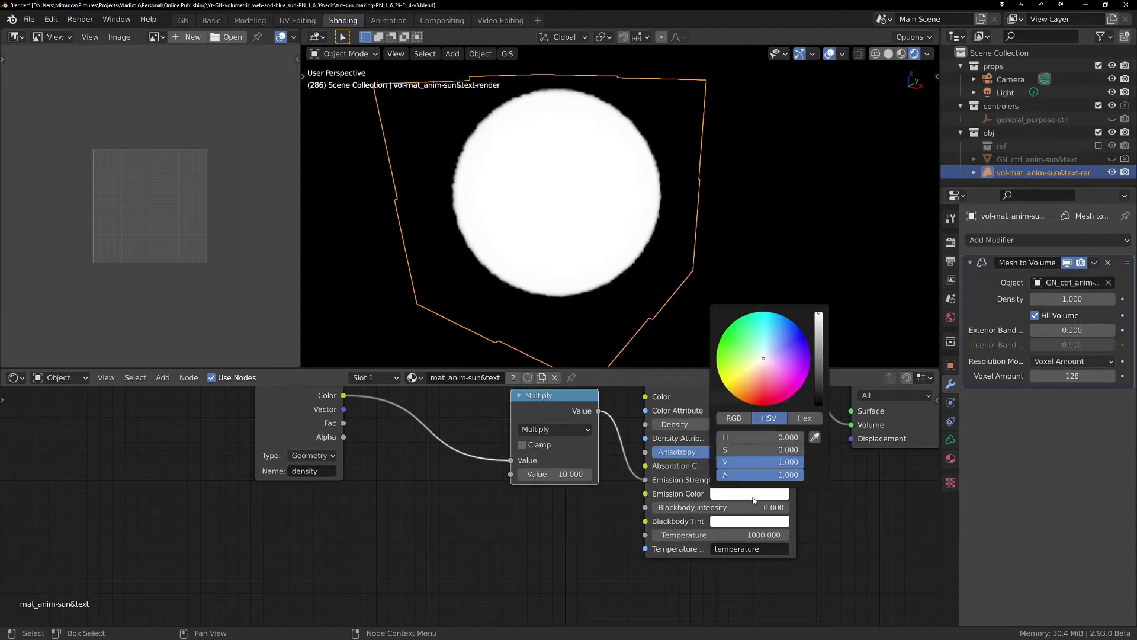
pyautogui.click(756, 495)
pyautogui.moveTo(764, 360); pyautogui.dragTo(777, 326)
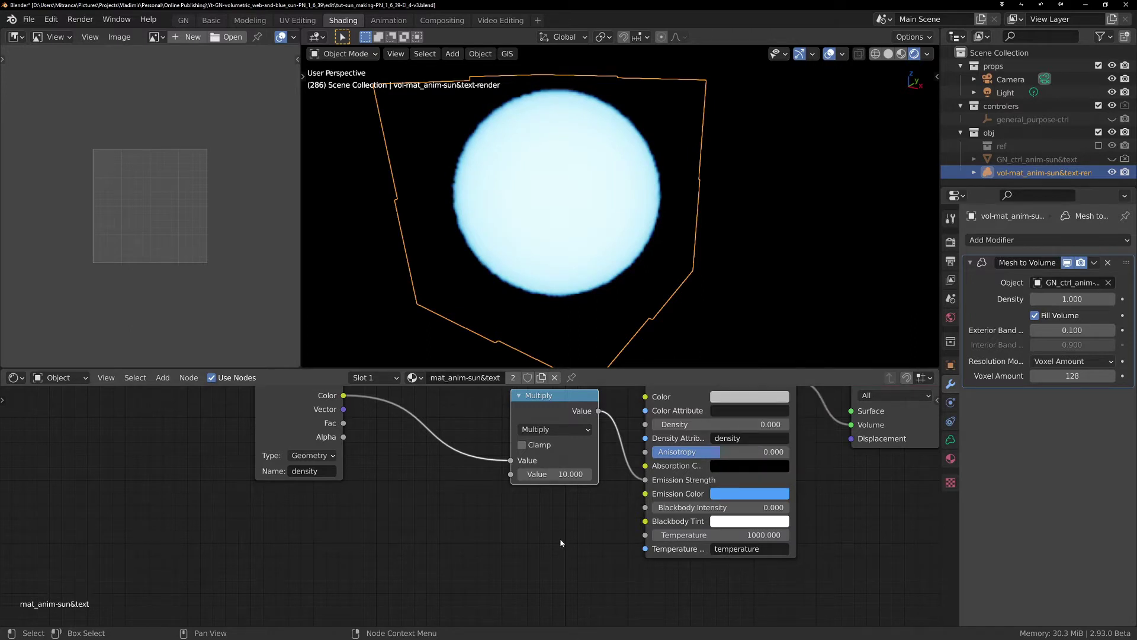
pyautogui.moveTo(533, 559); pyautogui.dragTo(537, 589, button='middle')
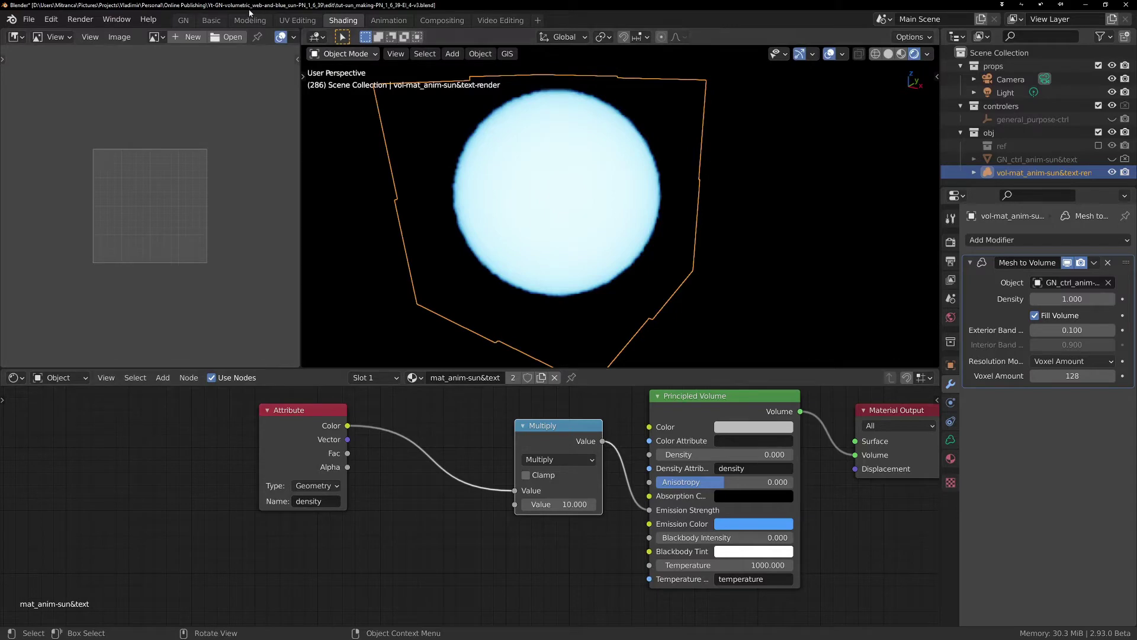
# In the Basic workspace, enable the ref collection and hide the vol-mat_anim-sun&text-render object.
pyautogui.click(212, 20)
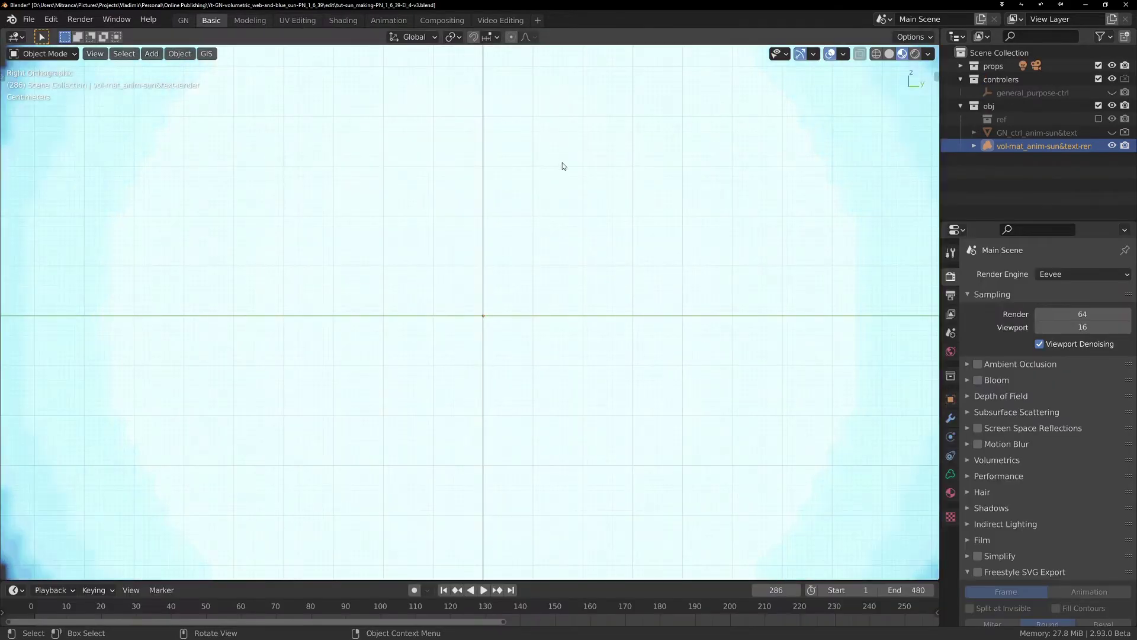
pyautogui.scroll(-5, 563, 164)
pyautogui.scroll(-2, 563, 162)
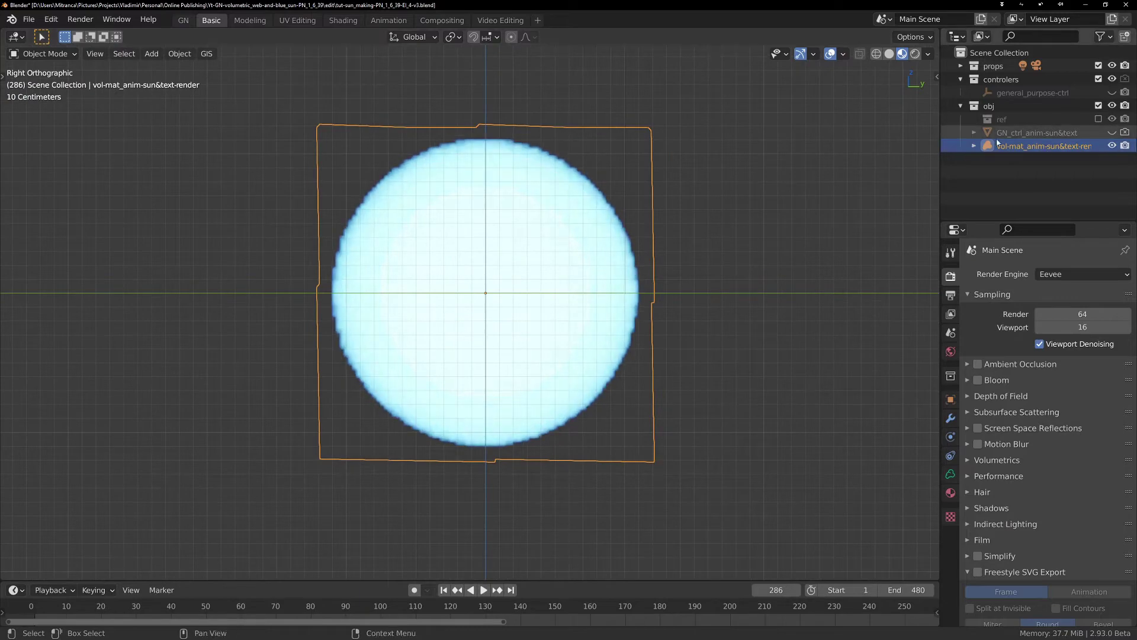
pyautogui.click(1098, 119)
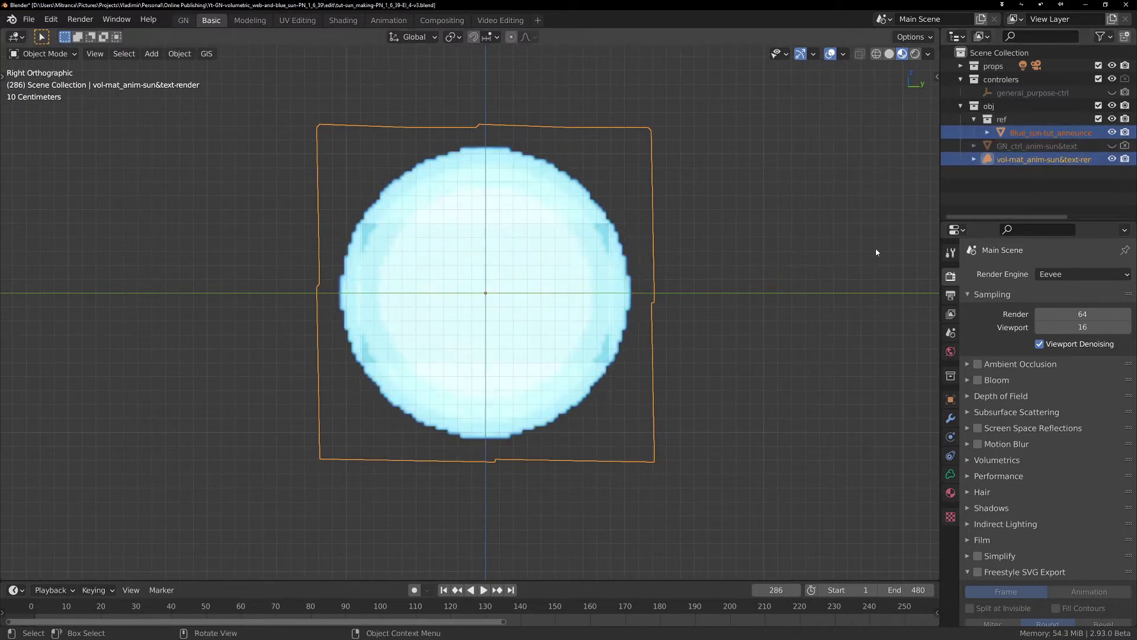
pyautogui.click(1112, 159)
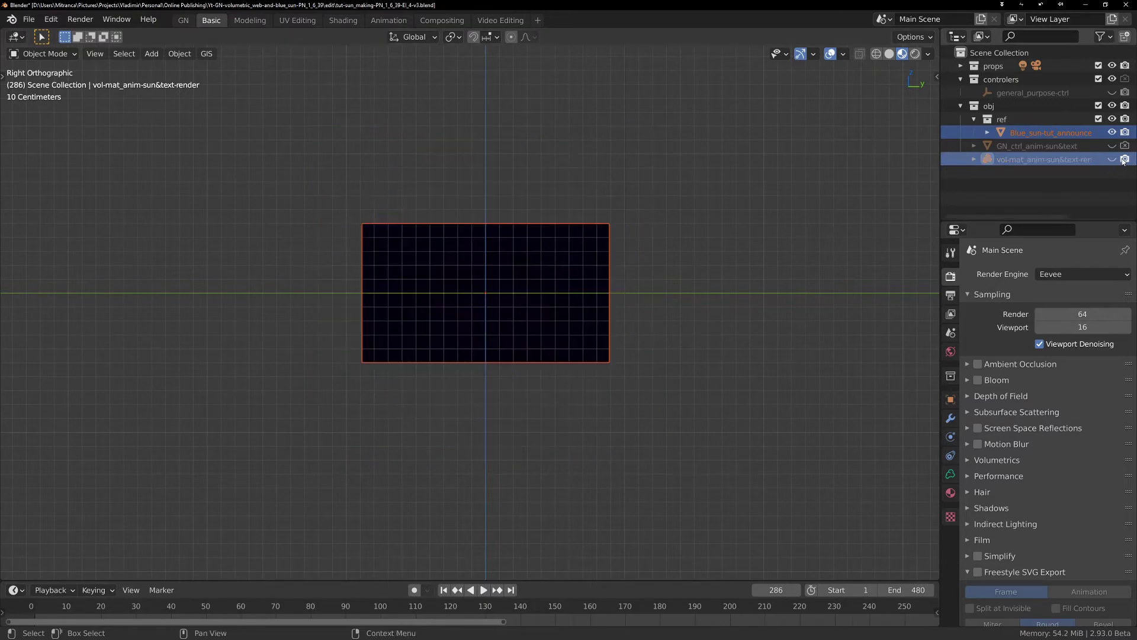
# Go to frame 122 and examine the cloudy surface detail of the sun in the reference footage.
pyautogui.scroll(2, 517, 287)
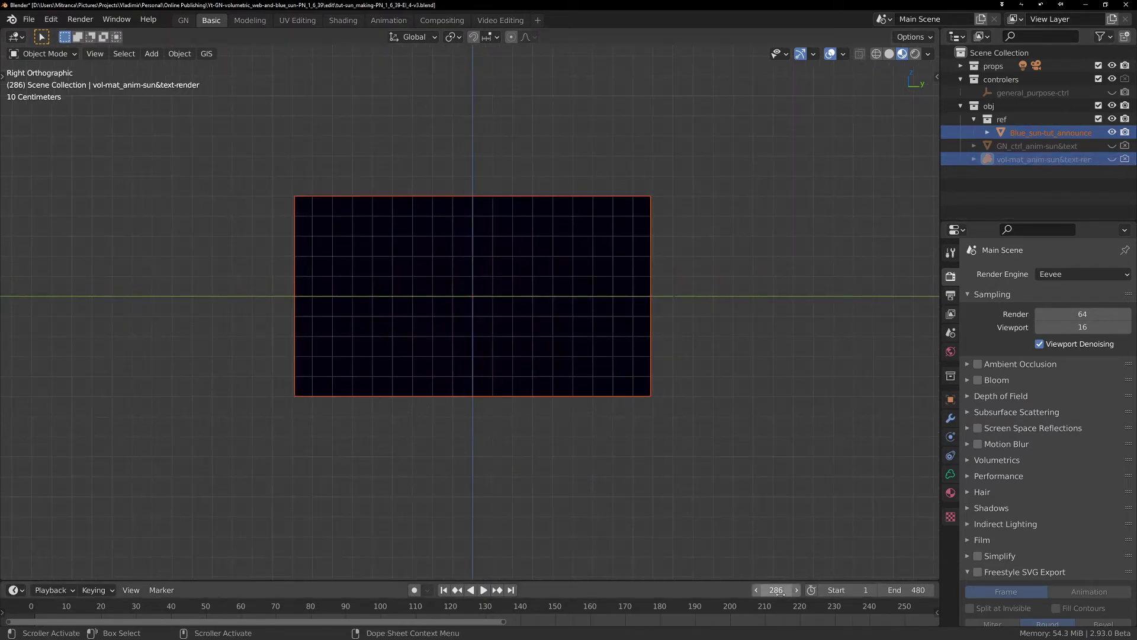
pyautogui.moveTo(776, 589); pyautogui.dragTo(638, 348)
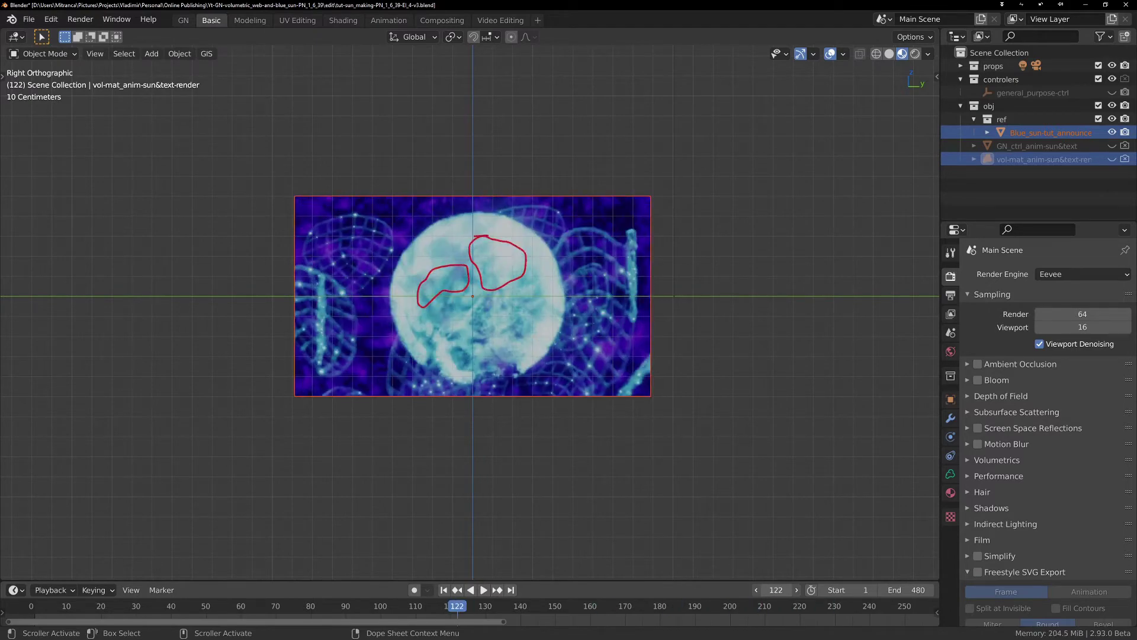
pyautogui.scroll(7, 479, 278)
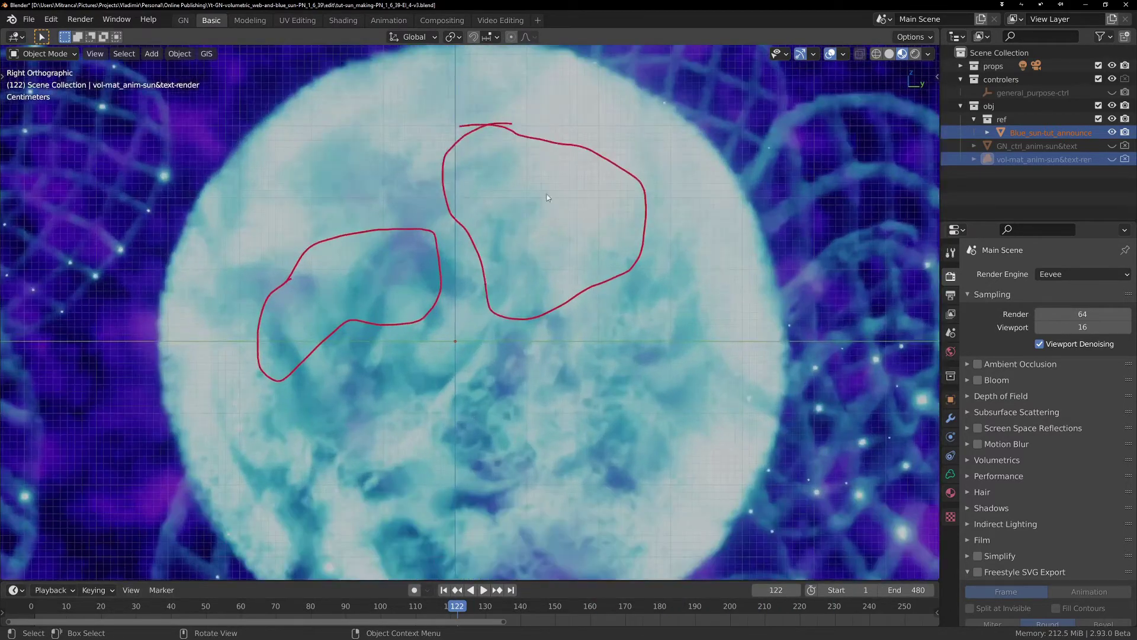
pyautogui.scroll(-3, 543, 239)
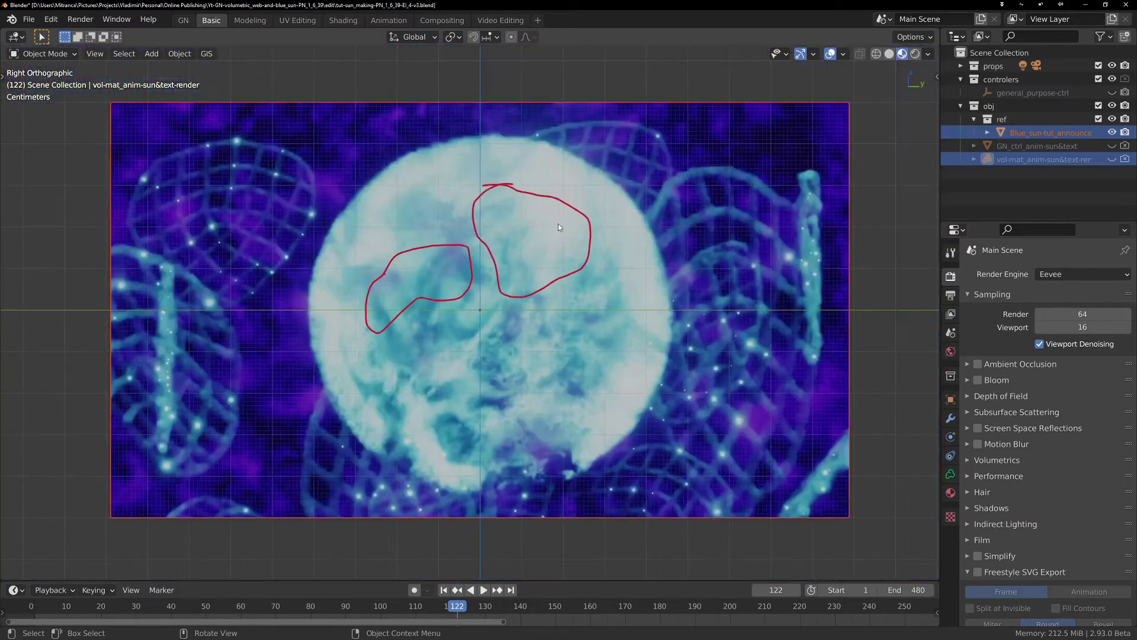
# Exclude the ref collection and show the vol-mat_anim-sun&text-render volume again.
pyautogui.click(1098, 118)
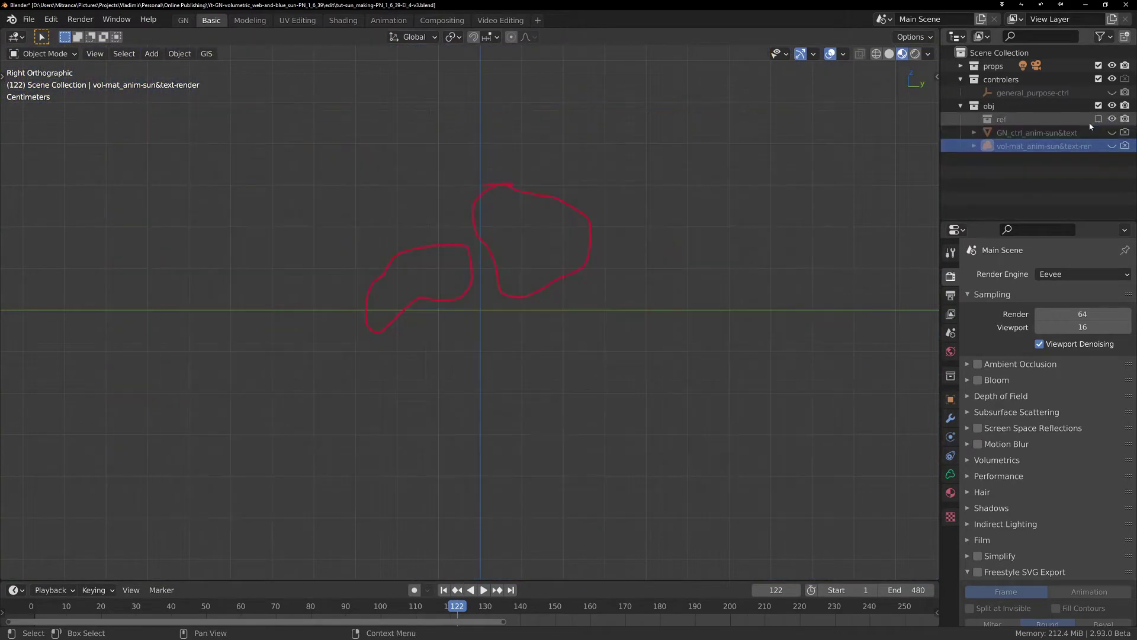
pyautogui.click(1112, 147)
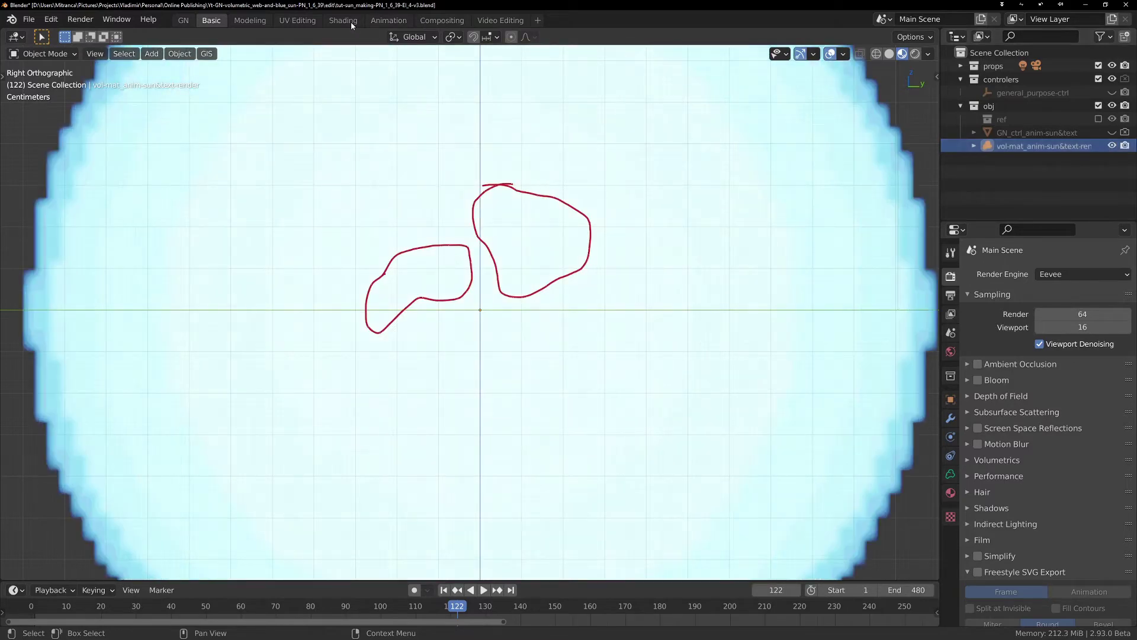
# In the Shading workspace, move the Attribute and Multiply nodes farther apart to make room between them.
pyautogui.click(343, 20)
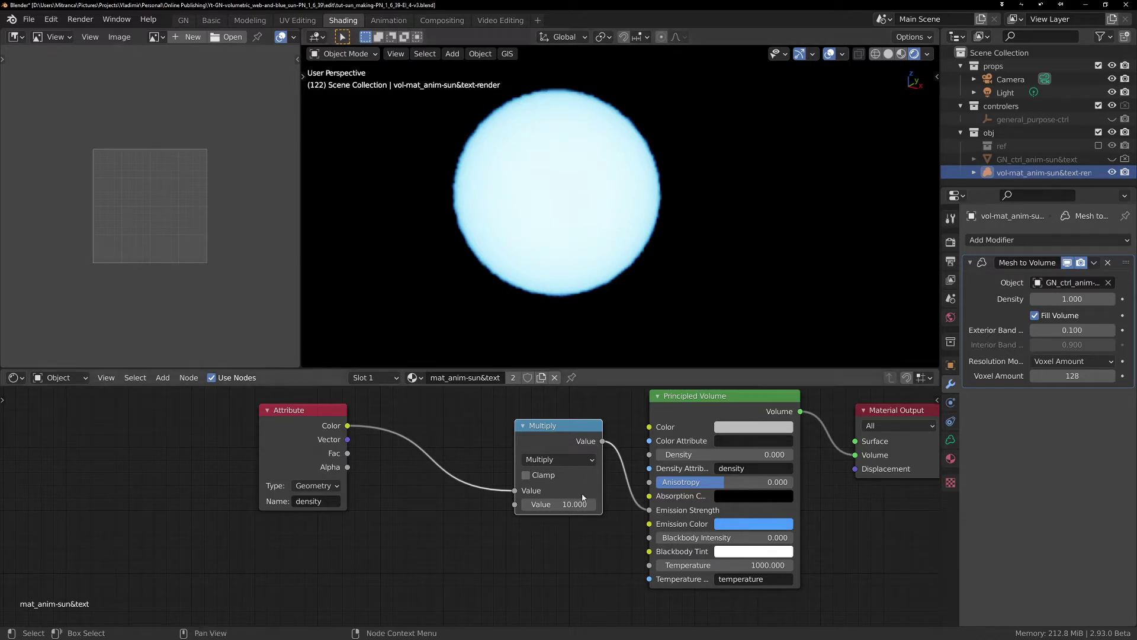
pyautogui.moveTo(562, 427); pyautogui.dragTo(585, 432)
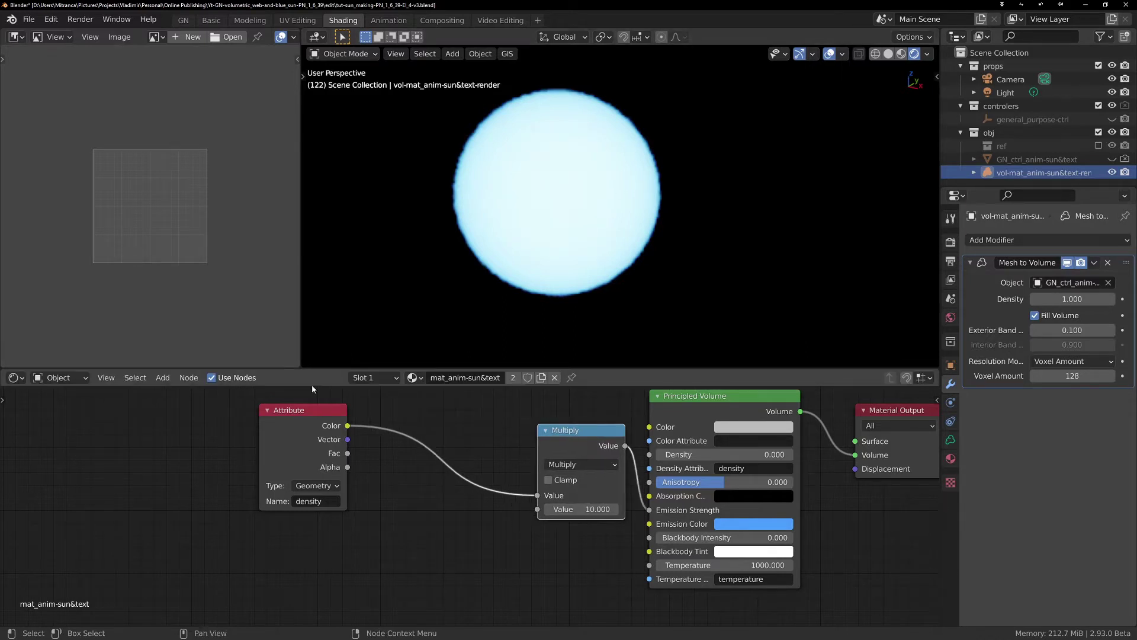
pyautogui.moveTo(306, 414); pyautogui.dragTo(276, 421)
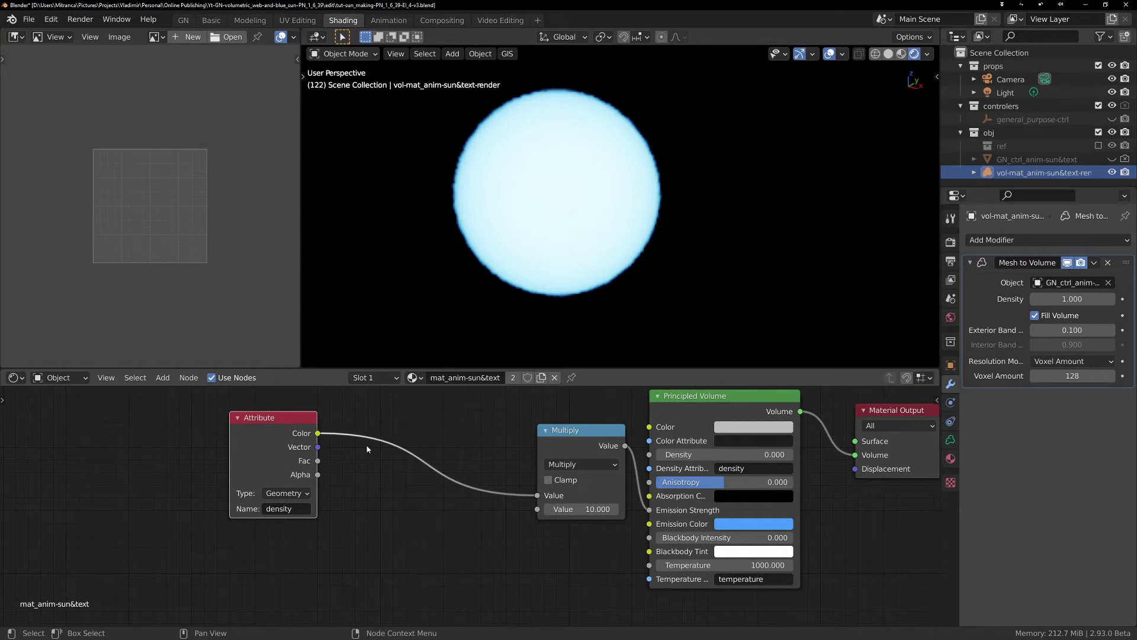
pyautogui.moveTo(300, 428); pyautogui.dragTo(312, 428)
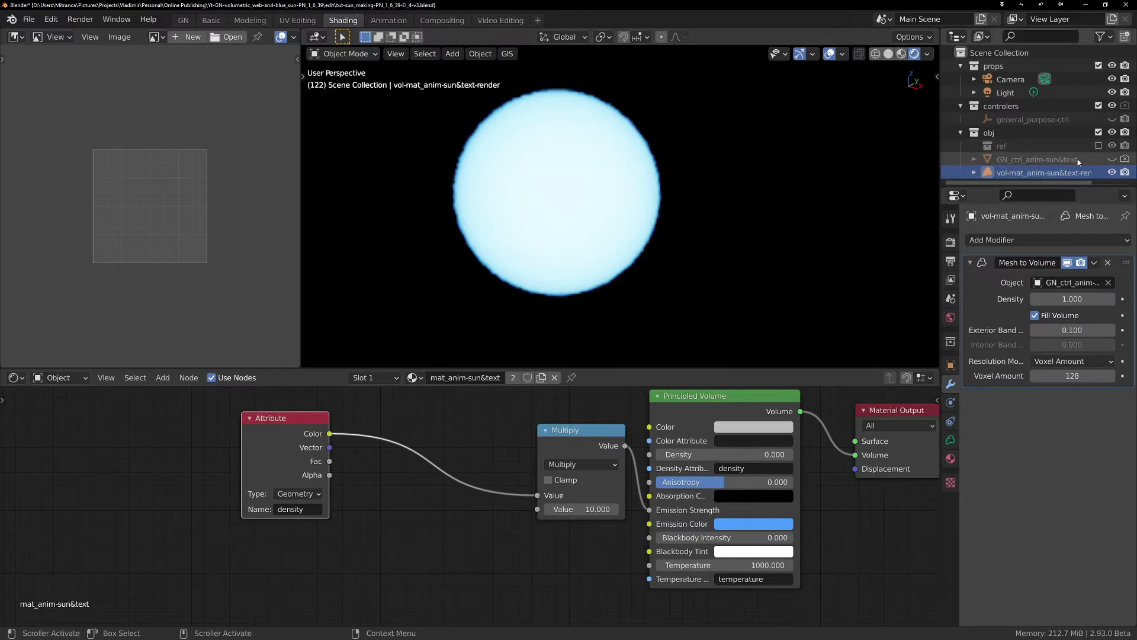
# Hide the volume render object, enable the ref collection with its Blue_sun-tut_announce object hidden, and make ref the active collection.
pyautogui.moveTo(1057, 187); pyautogui.dragTo(1057, 320)
pyautogui.click(1112, 172)
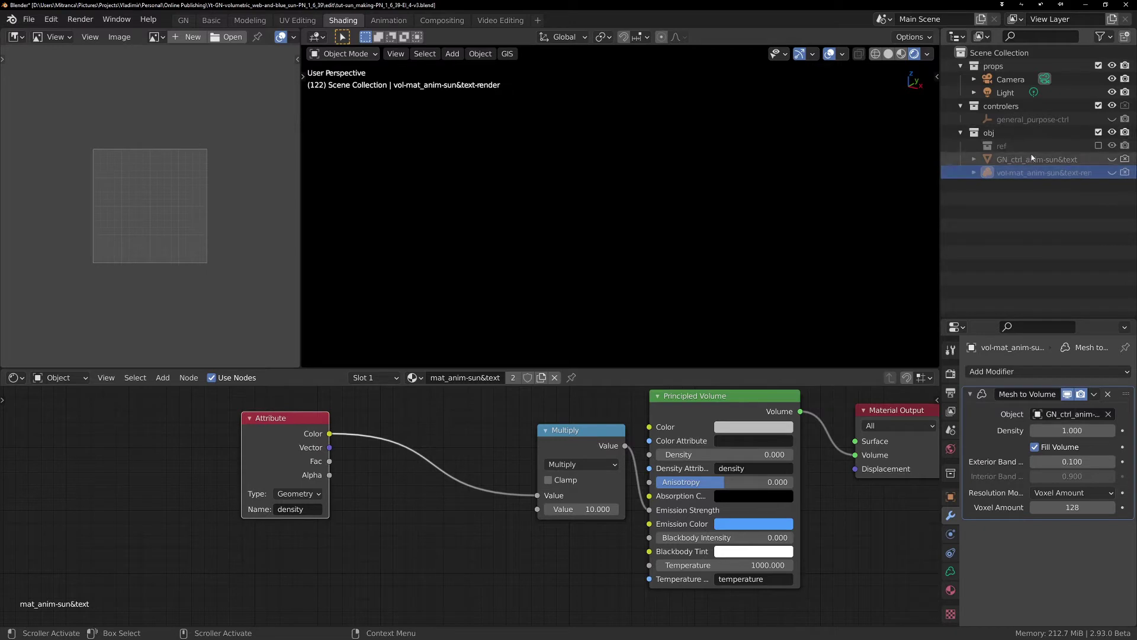
pyautogui.click(1098, 145)
pyautogui.click(1112, 159)
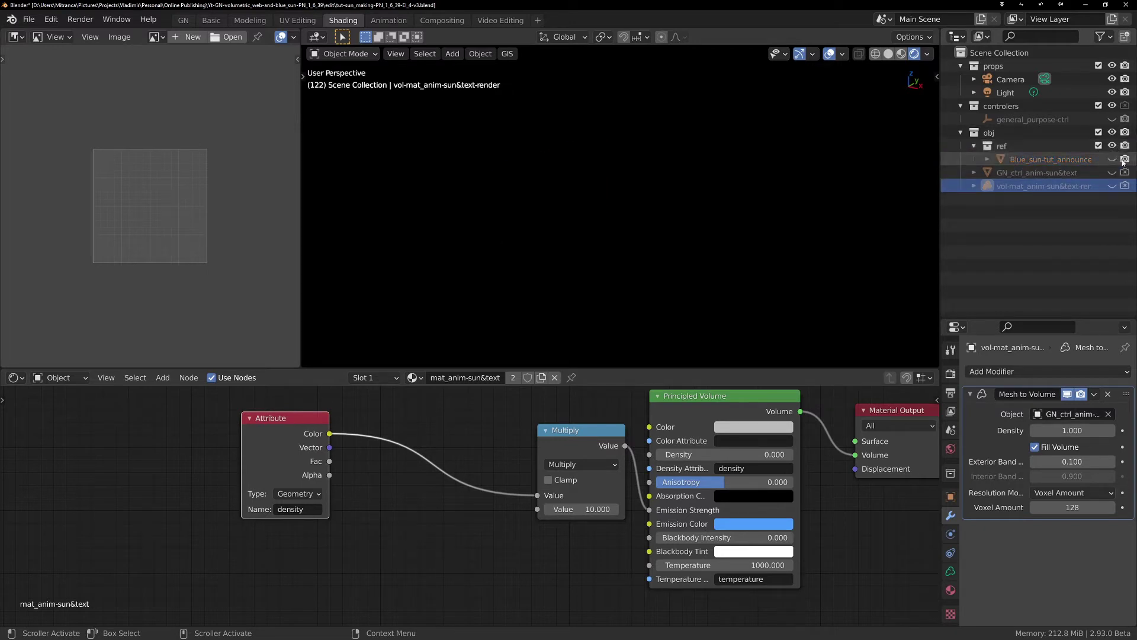
pyautogui.click(1013, 148)
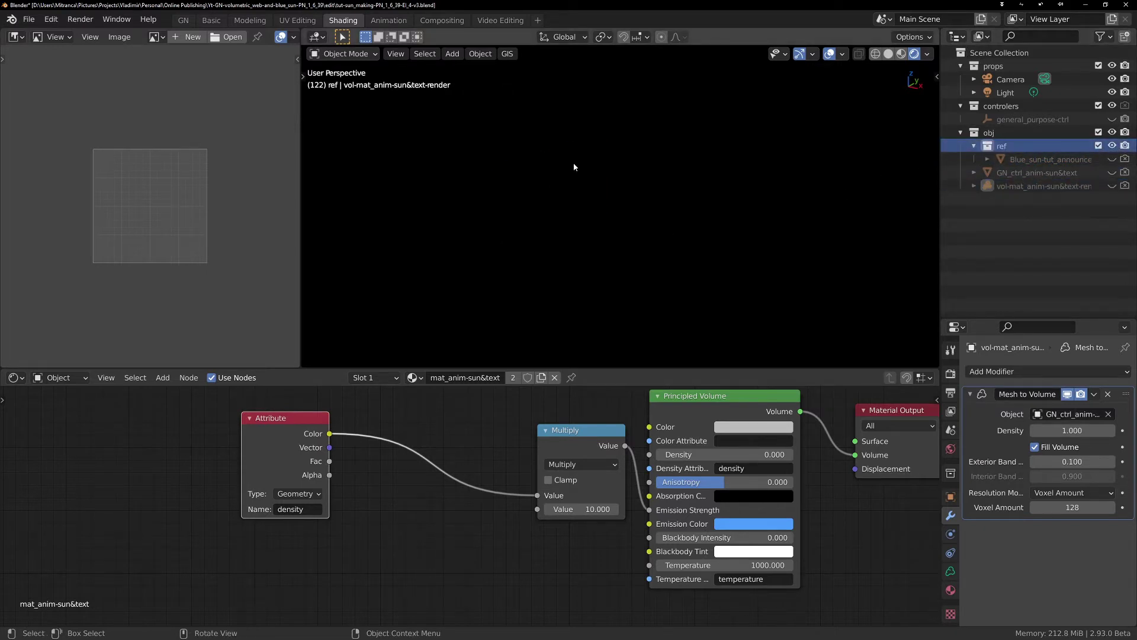
# Add a mesh plane to the ref collection and view it from the top.
pyautogui.hotkey('shift', 'a')
pyautogui.moveTo(574, 167)
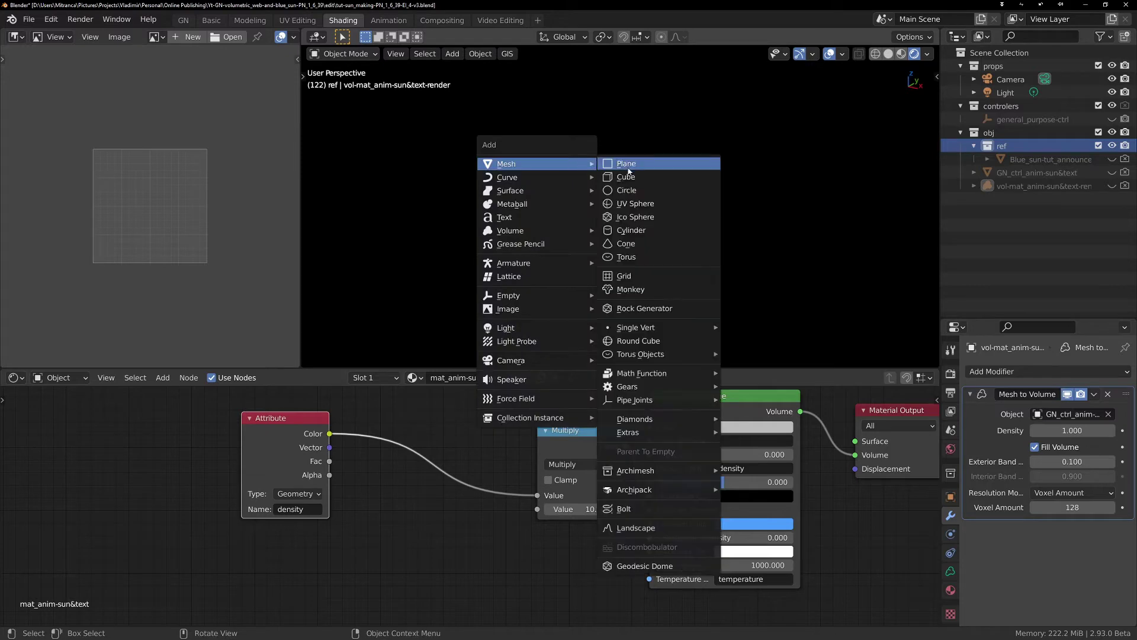
pyautogui.click(625, 167)
pyautogui.press('`')
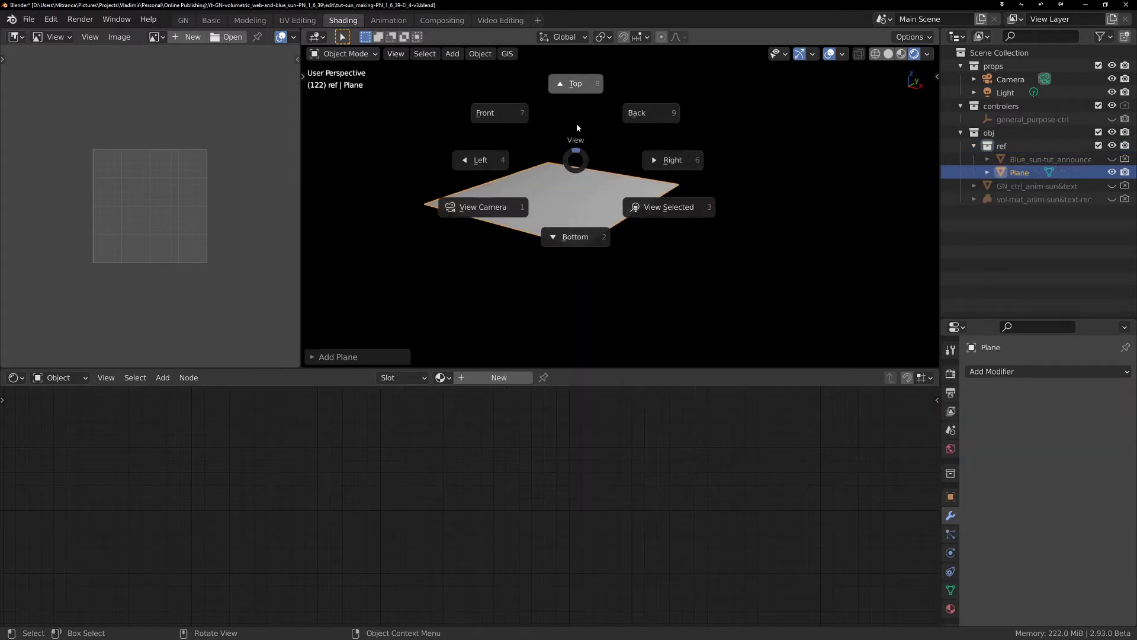
pyautogui.click(583, 77)
pyautogui.keyDown('shift'); pyautogui.moveTo(542, 164); pyautogui.dragTo(622, 210, button='middle'); pyautogui.keyUp('shift')
# Create a new material for the plane and name it ref-texture.
pyautogui.click(521, 378)
pyautogui.click(472, 377)
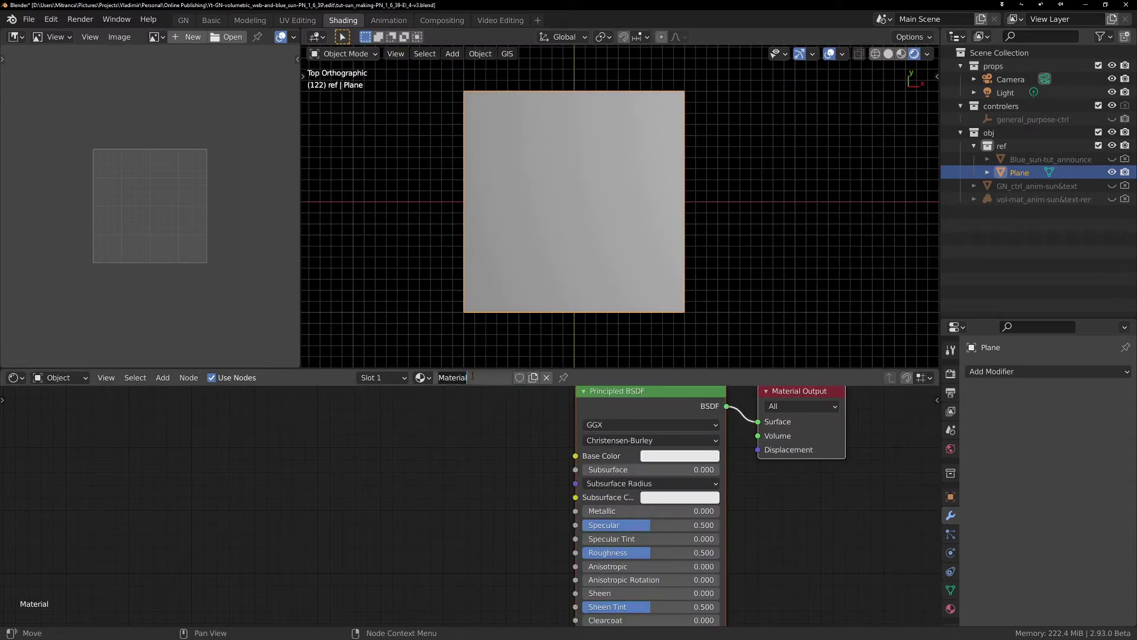
pyautogui.write('ref-textures')
pyautogui.press('Return')
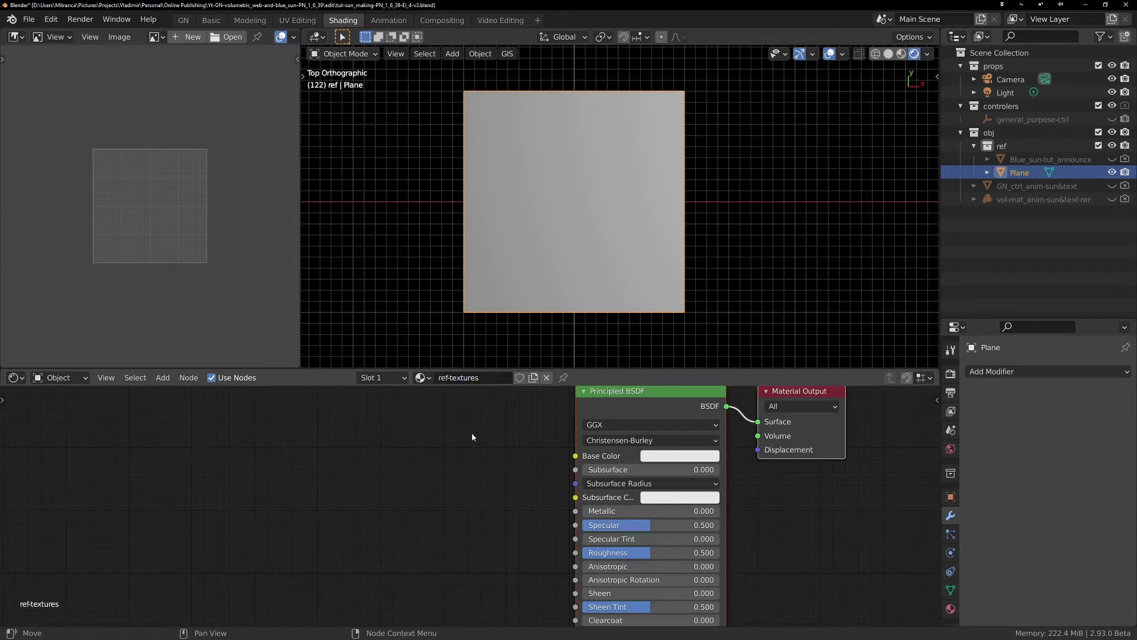
pyautogui.click(478, 379)
pyautogui.hotkey('ctrl', 'a')
pyautogui.press('BackSpace')
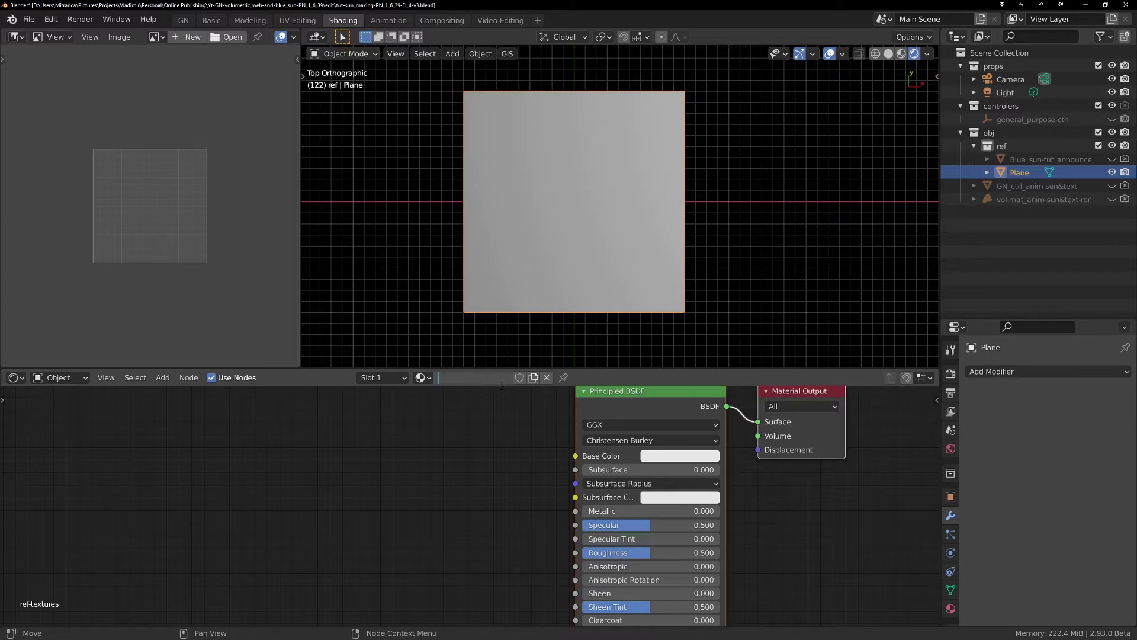
pyautogui.write('ref-texture')
pyautogui.press('Return')
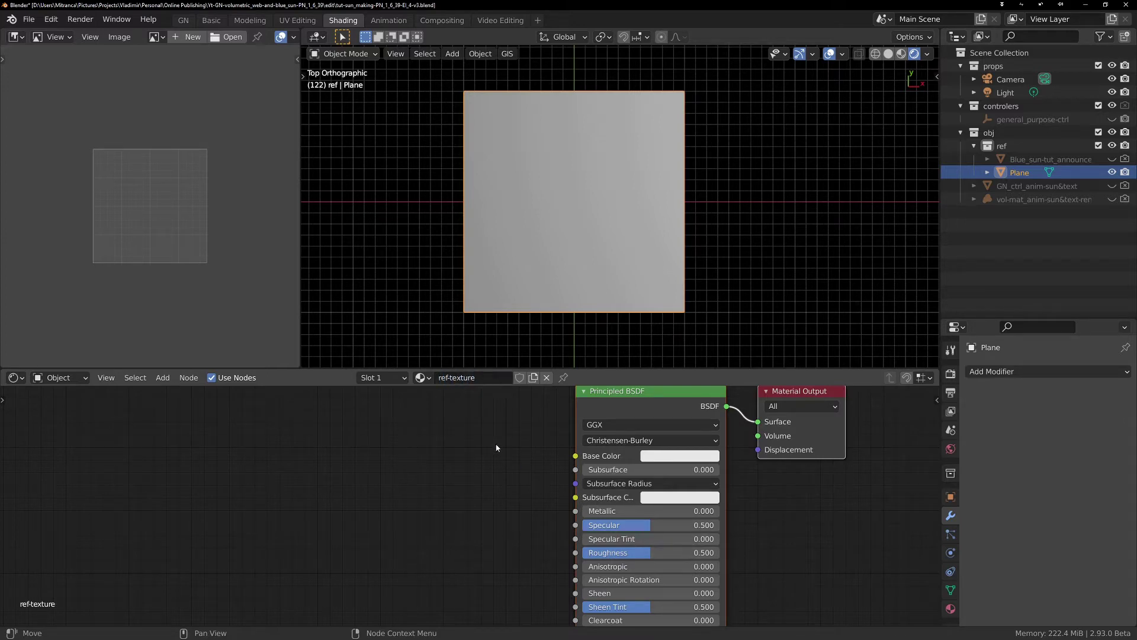
# Replace the Principled BSDF in ref-texture with a Noise Texture node placed well before the Material Output.
pyautogui.moveTo(496, 446); pyautogui.dragTo(505, 480, button='middle')
pyautogui.click(662, 428)
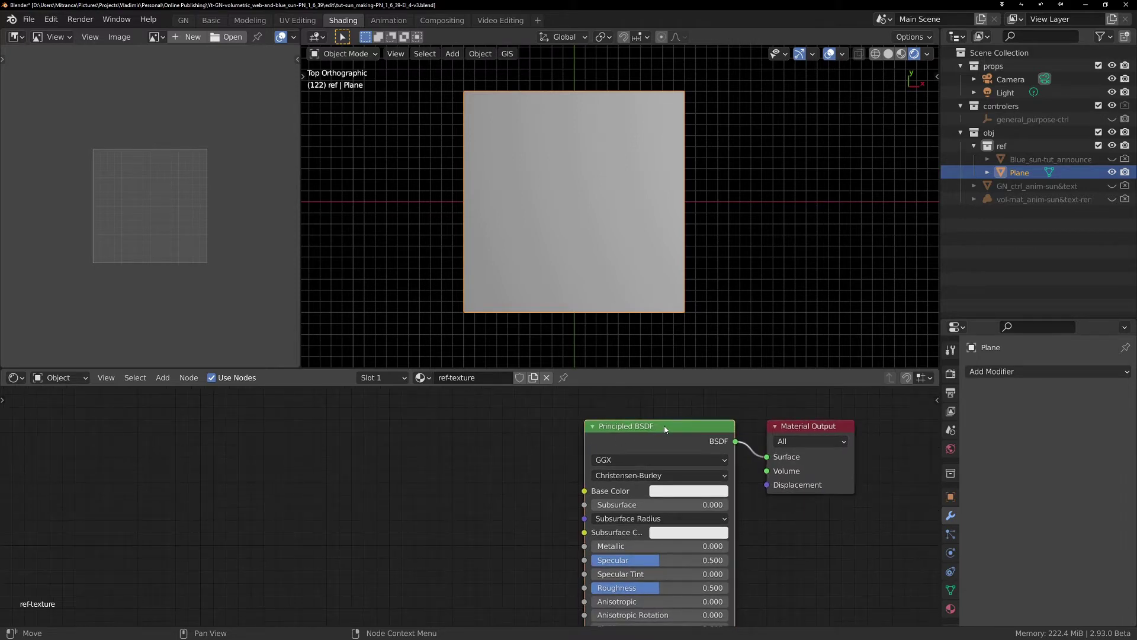
pyautogui.press('x')
pyautogui.hotkey('shift', 'a')
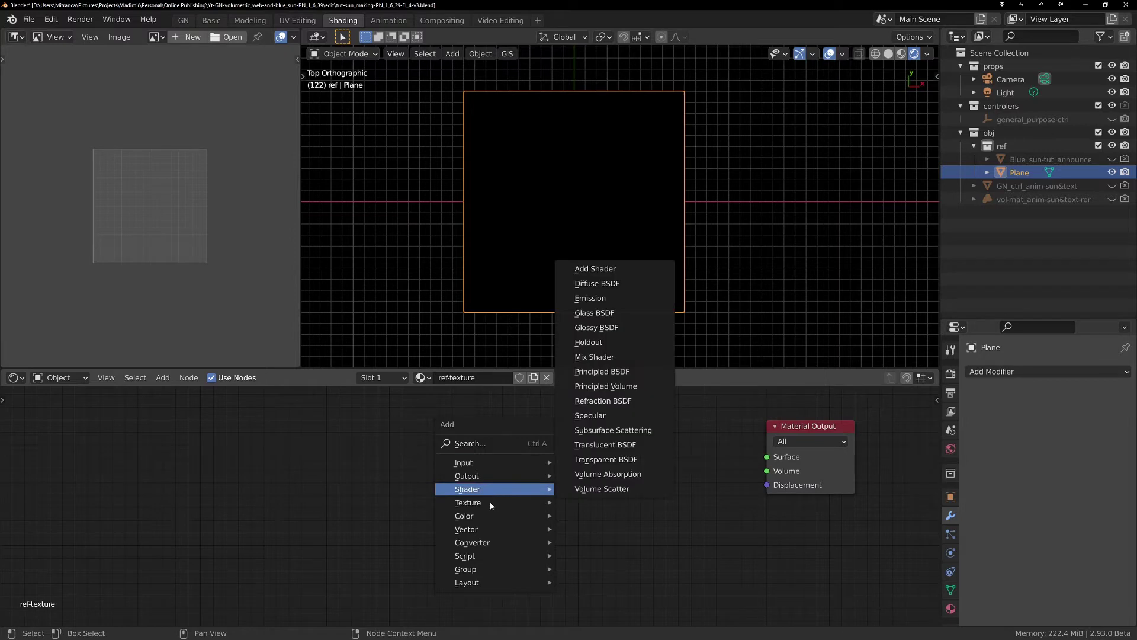
pyautogui.moveTo(489, 508)
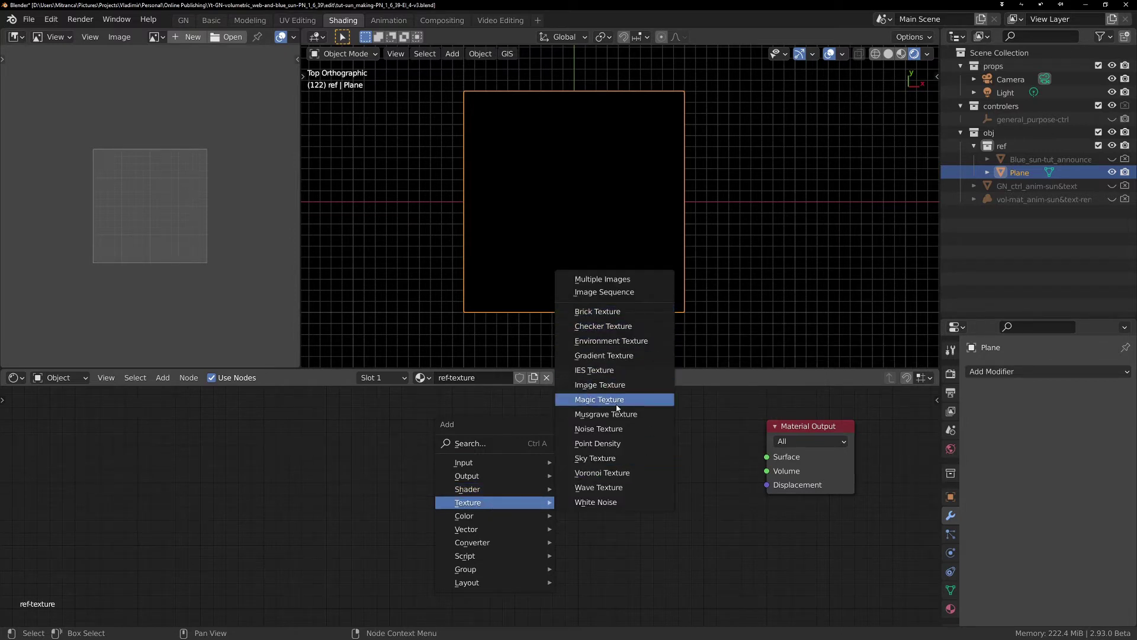
pyautogui.click(624, 436)
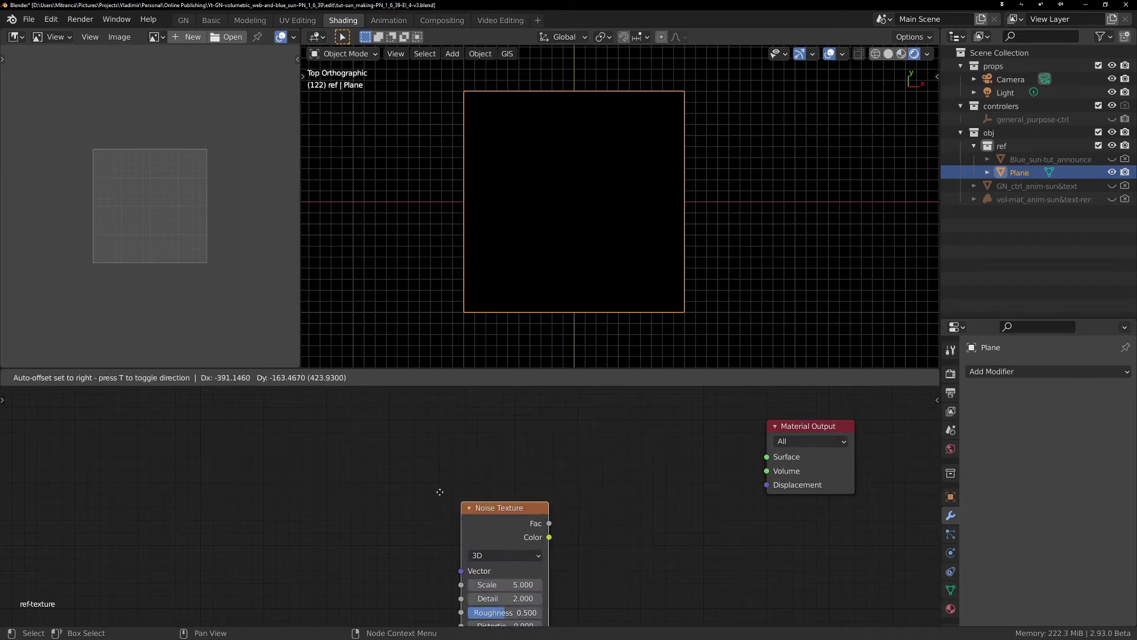
pyautogui.moveTo(597, 492); pyautogui.dragTo(559, 490, button='middle')
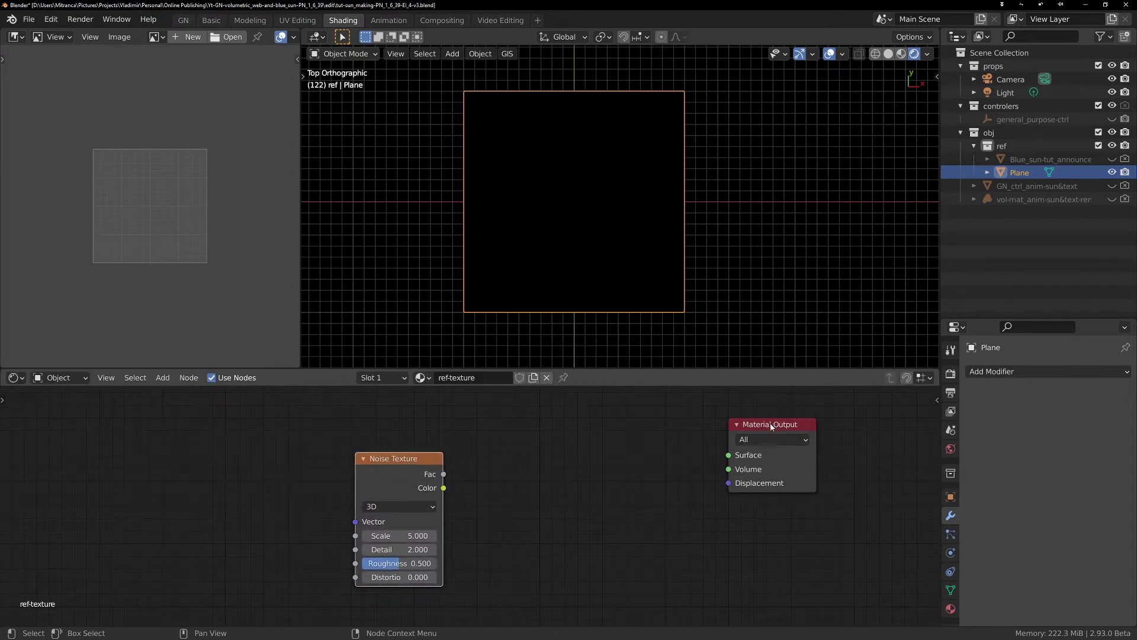
pyautogui.moveTo(771, 425); pyautogui.dragTo(776, 440)
pyautogui.moveTo(399, 460); pyautogui.dragTo(385, 441)
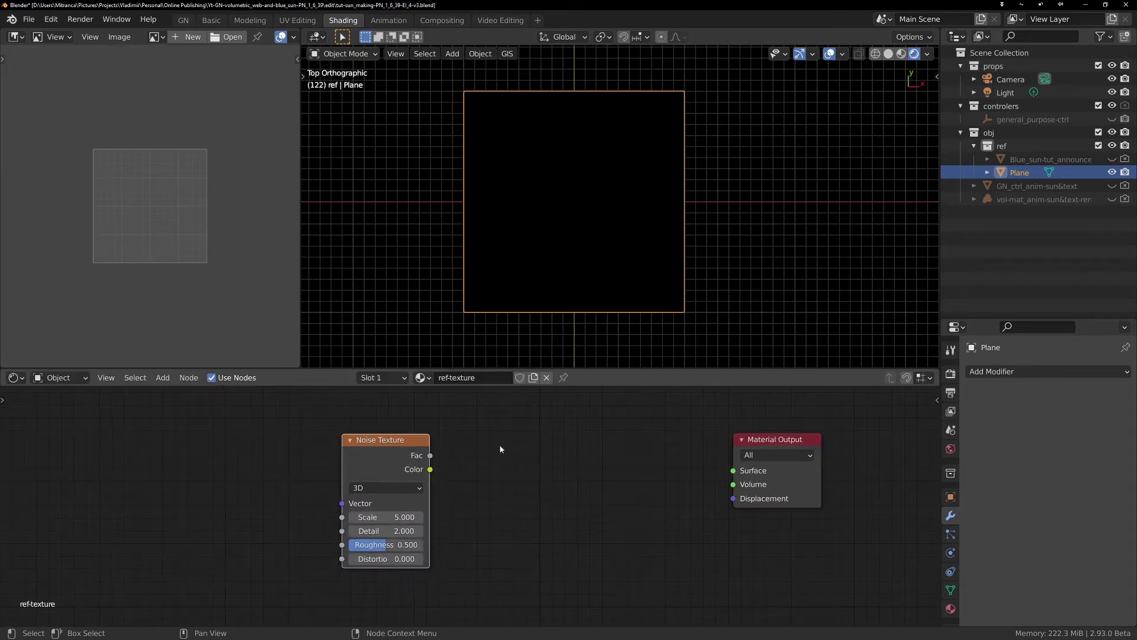
# Add an Emission shader, feed its color from the Noise Texture's Color, and connect it to the Material Output's Surface.
pyautogui.hotkey('shift', 'a')
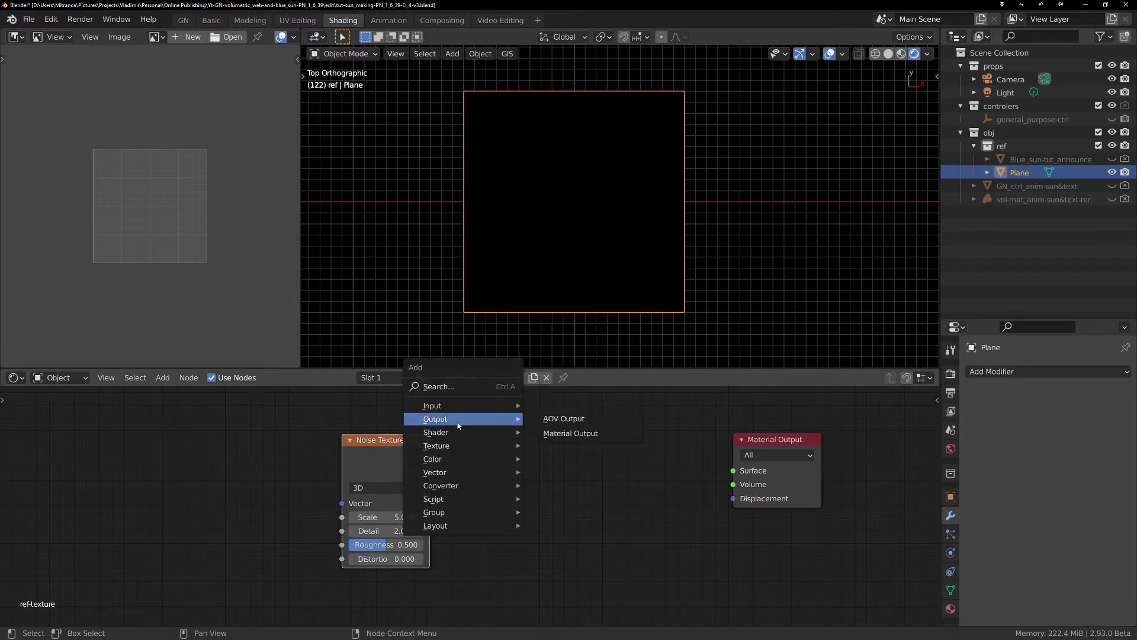
pyautogui.moveTo(462, 407)
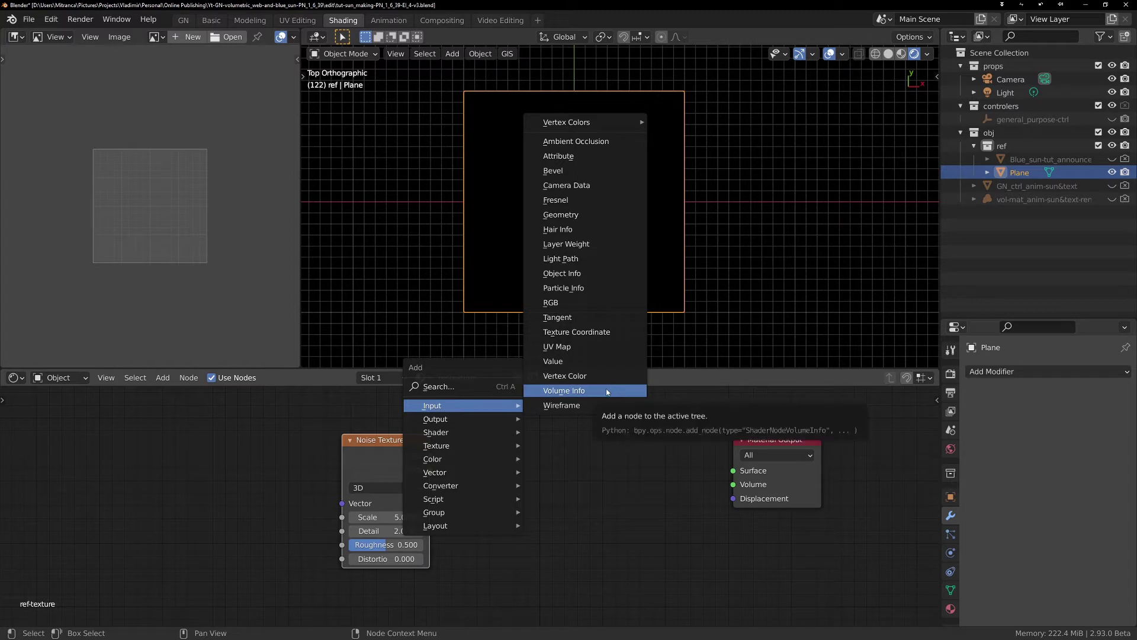
pyautogui.moveTo(608, 122)
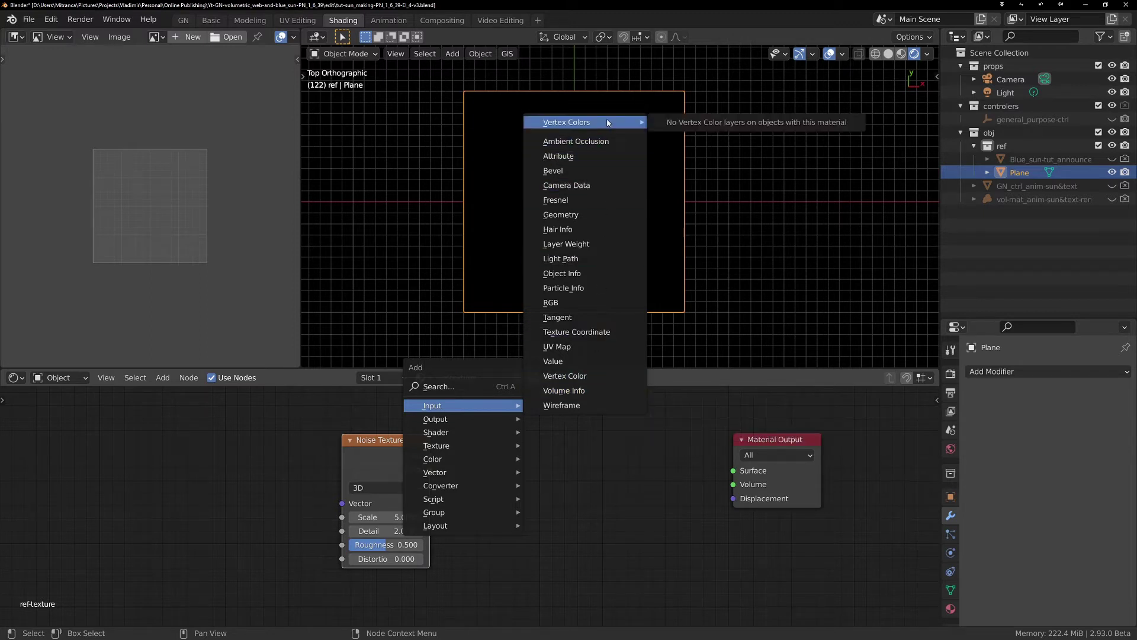
pyautogui.click(467, 386)
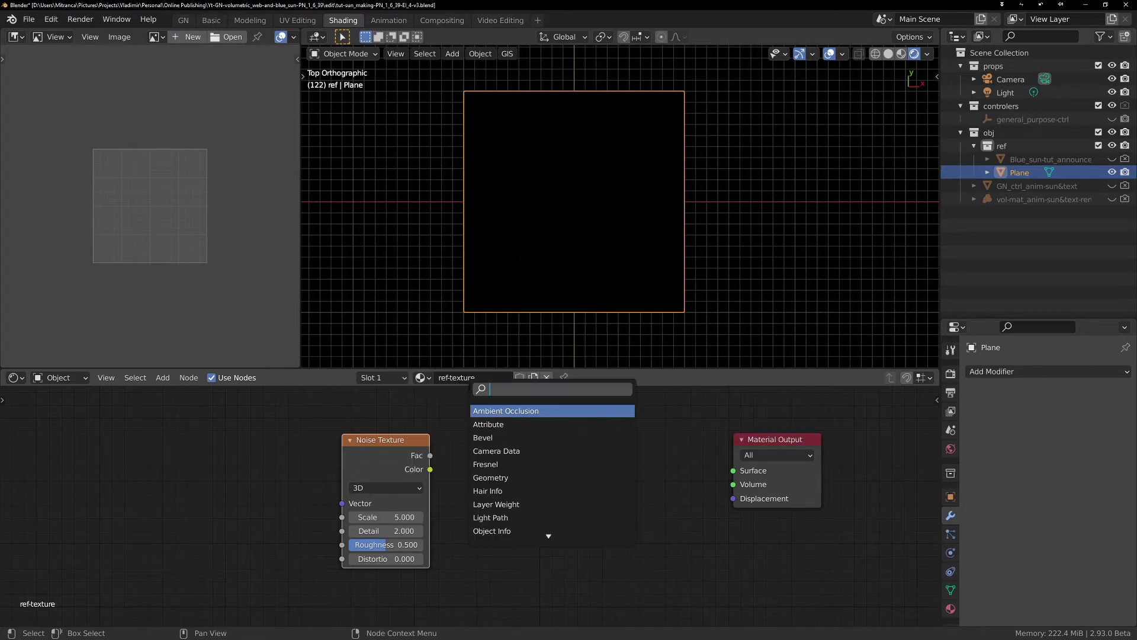
pyautogui.write('emission')
pyautogui.press('Return')
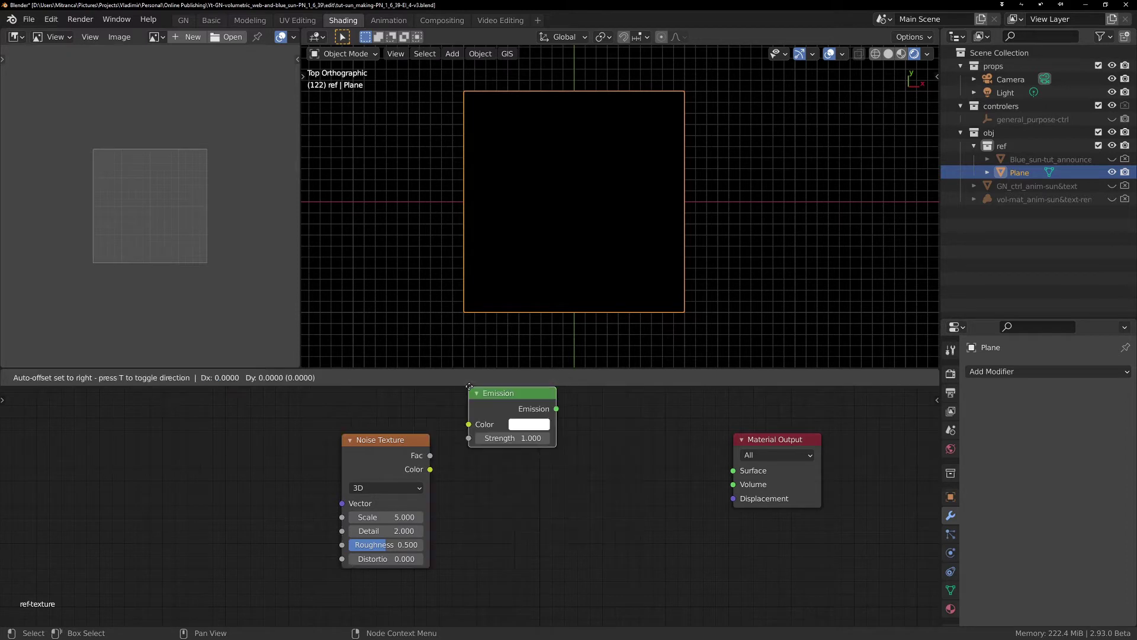
pyautogui.click(535, 433)
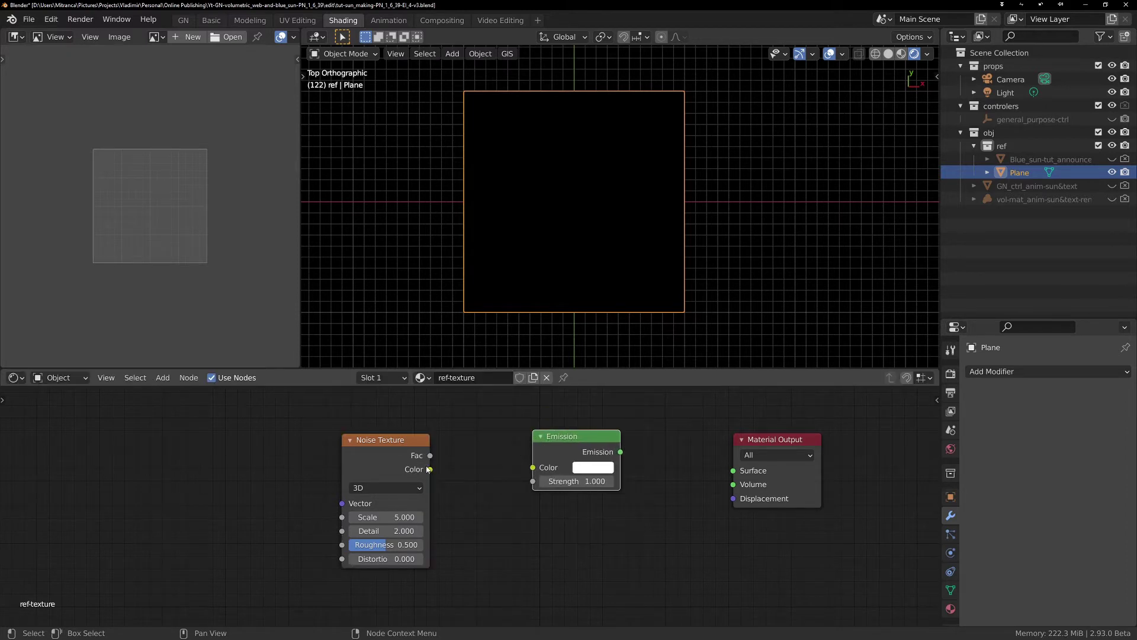
pyautogui.moveTo(430, 469); pyautogui.dragTo(533, 467)
pyautogui.moveTo(621, 455); pyautogui.dragTo(732, 472)
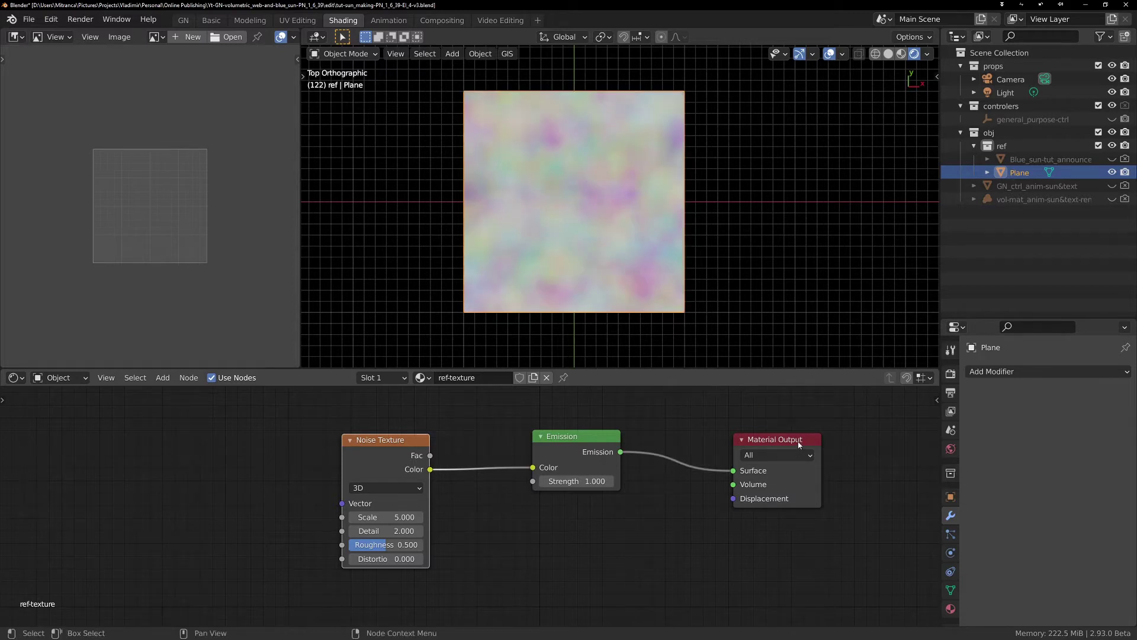
# Rearrange the nodes to leave a wide gap between the Noise Texture and the Emission shader.
pyautogui.moveTo(799, 444); pyautogui.dragTo(866, 429)
pyautogui.moveTo(546, 436); pyautogui.dragTo(702, 435)
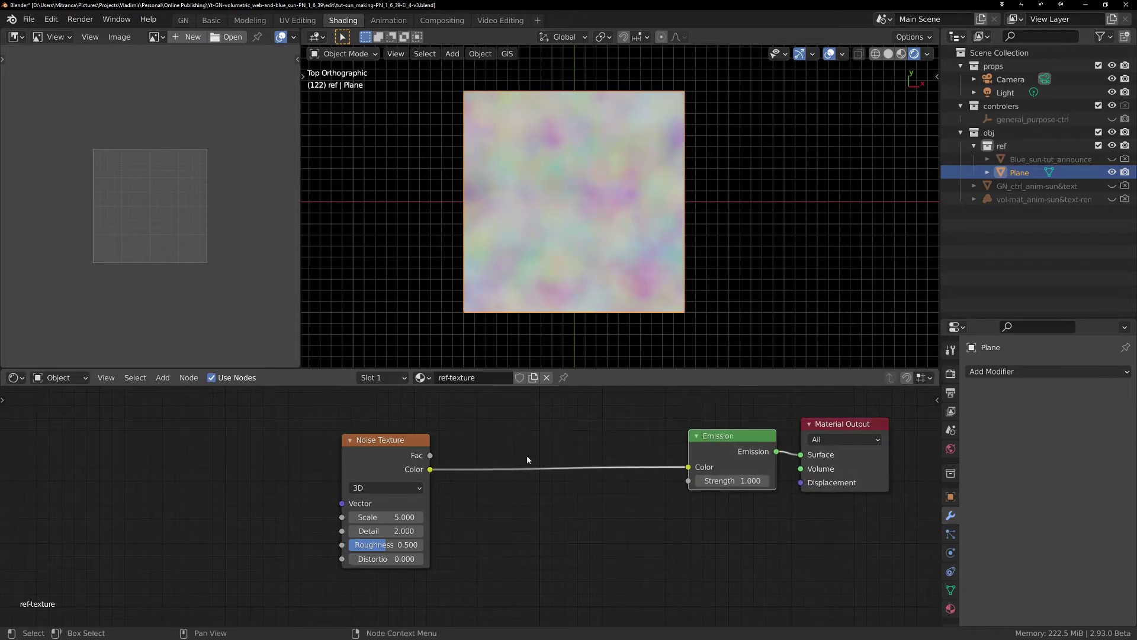
pyautogui.moveTo(391, 441); pyautogui.dragTo(282, 449)
pyautogui.moveTo(740, 436)
pyautogui.mouseDown()
pyautogui.moveTo(757, 430)
pyautogui.moveTo(743, 424)
pyautogui.mouseUp()
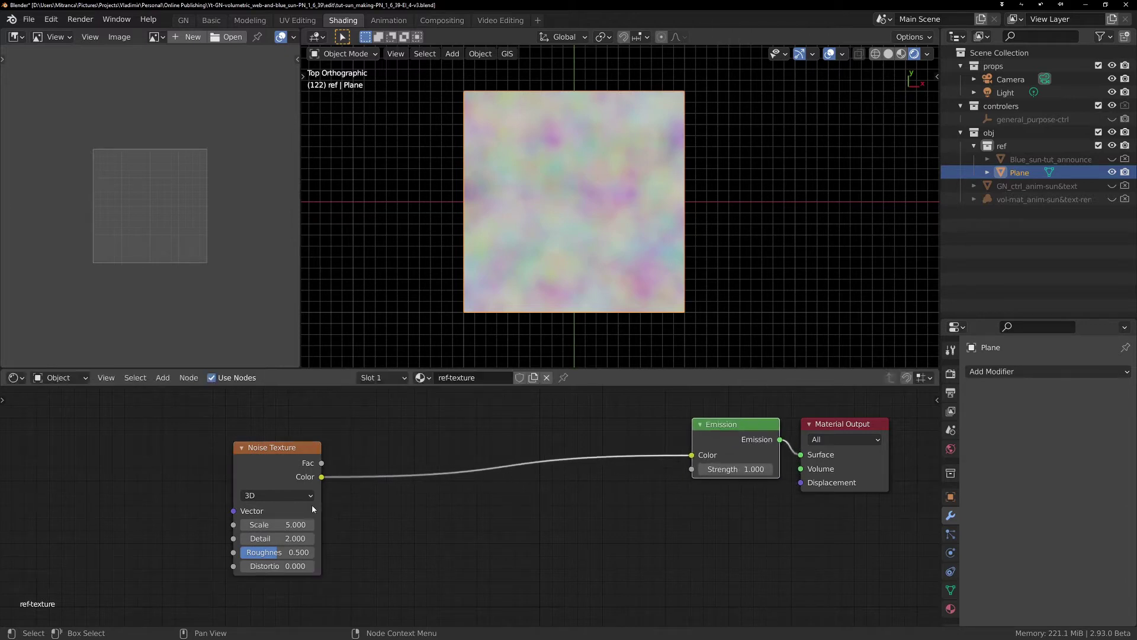
pyautogui.moveTo(264, 460); pyautogui.dragTo(254, 447)
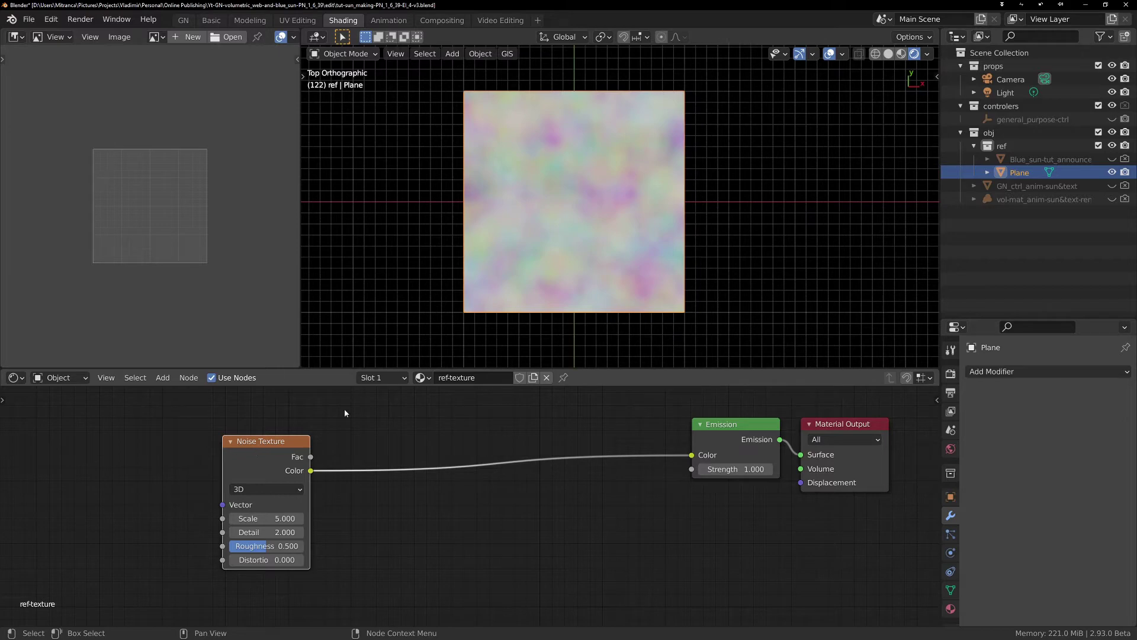
# Insert a ColorRamp node into the link between the Noise Texture and the Emission shader.
pyautogui.hotkey('shift', 'a')
pyautogui.click(449, 442)
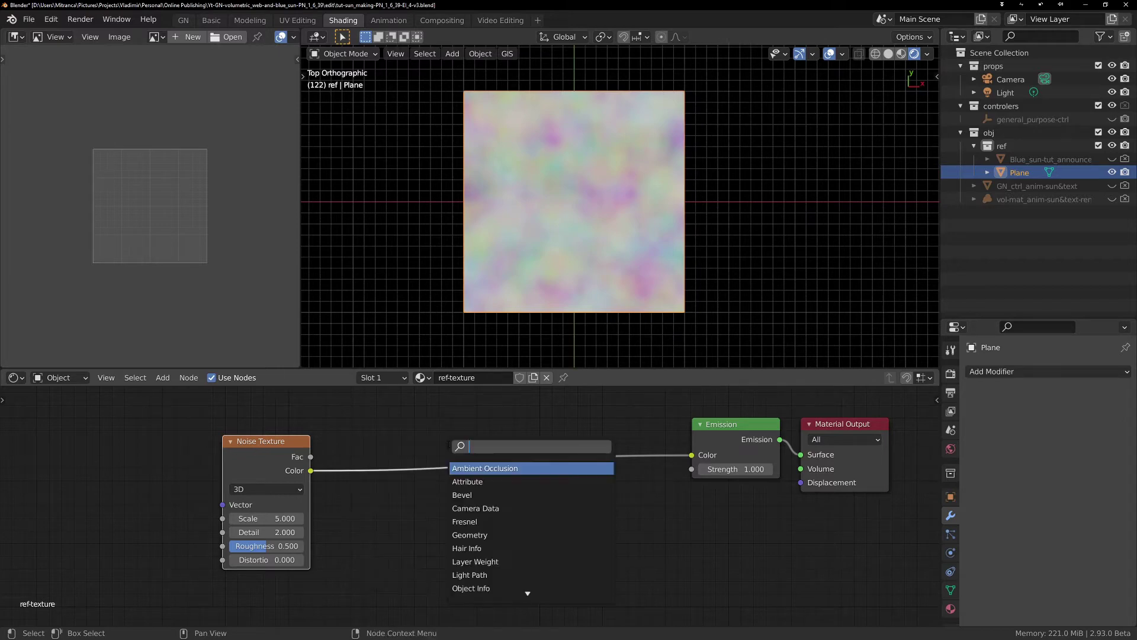
pyautogui.write('colo')
pyautogui.press('Return')
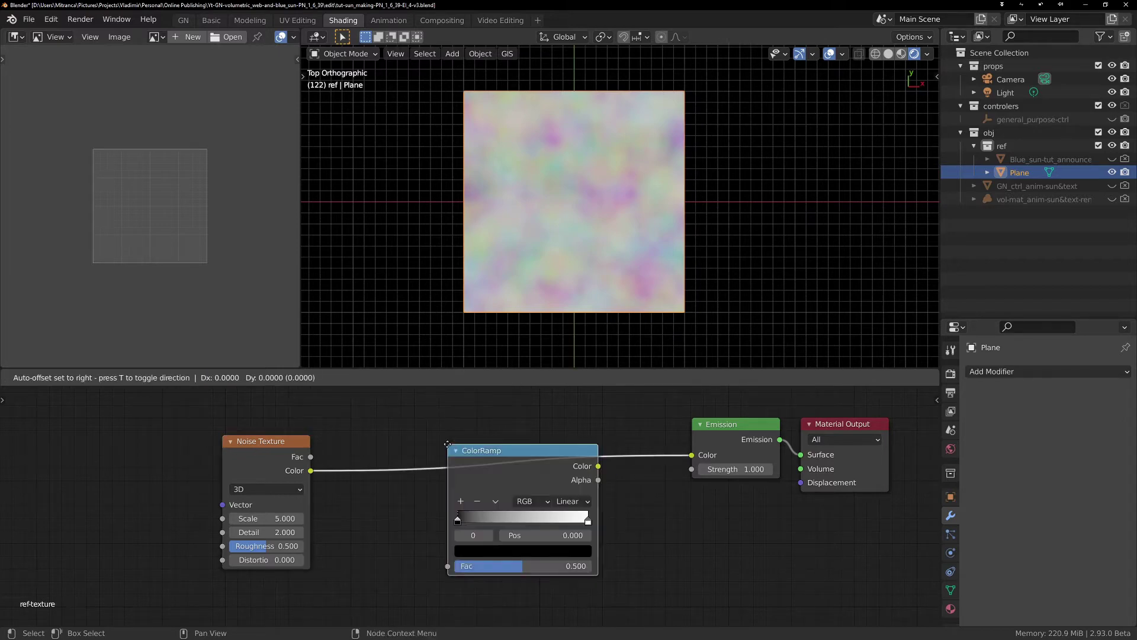
pyautogui.click(385, 423)
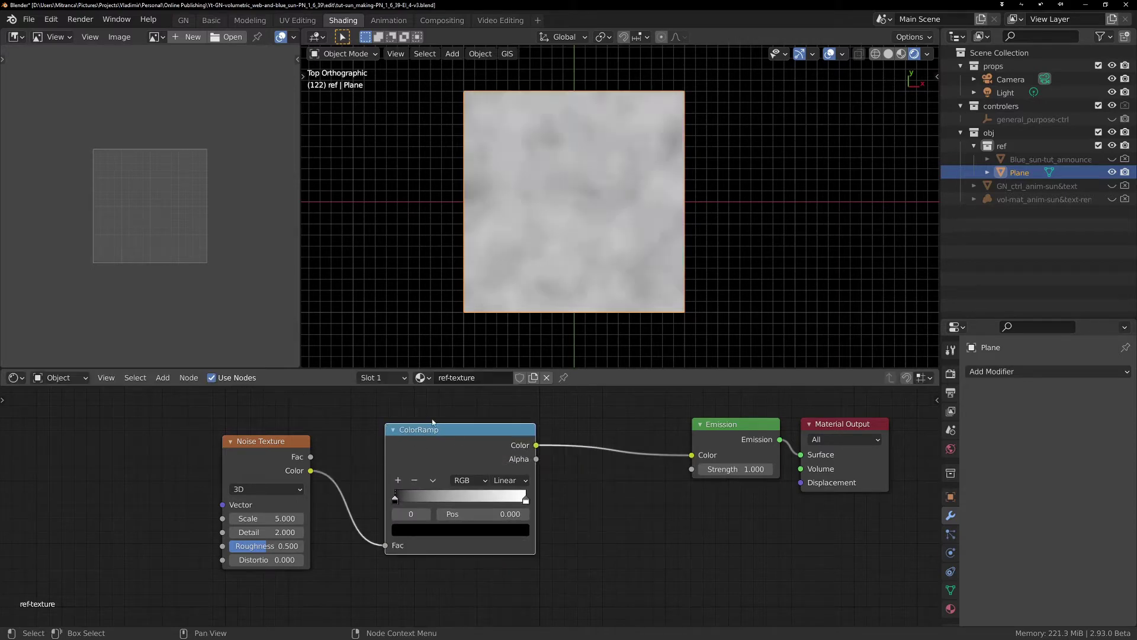
pyautogui.moveTo(479, 470); pyautogui.dragTo(492, 464)
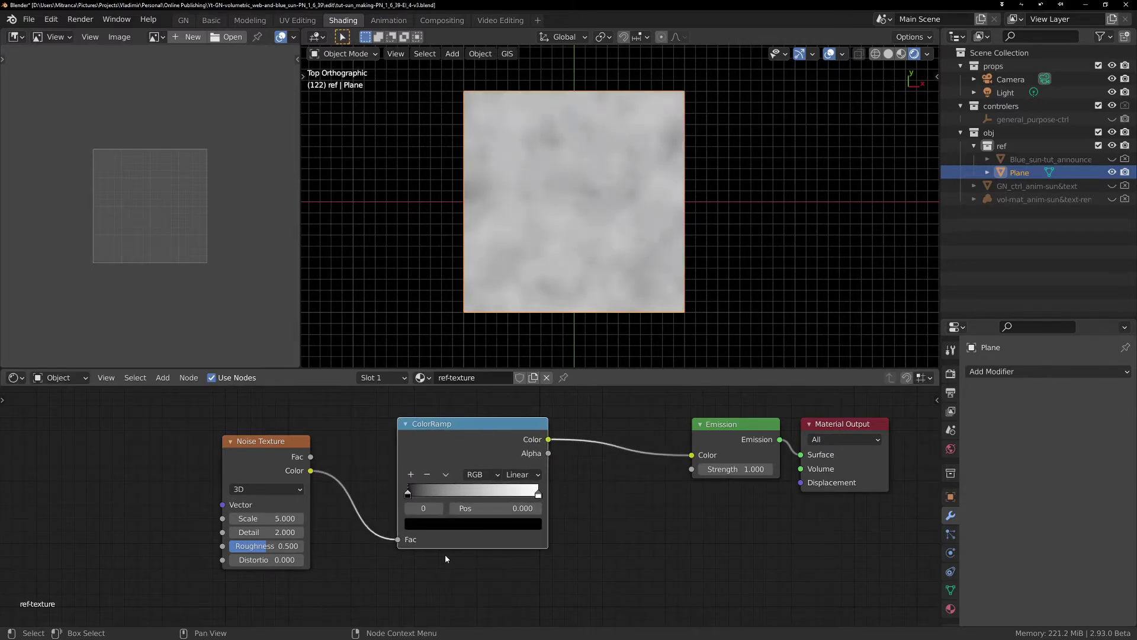
# Move the ColorRamp's black stop inward to about 0.327.
pyautogui.scroll(2, 445, 558)
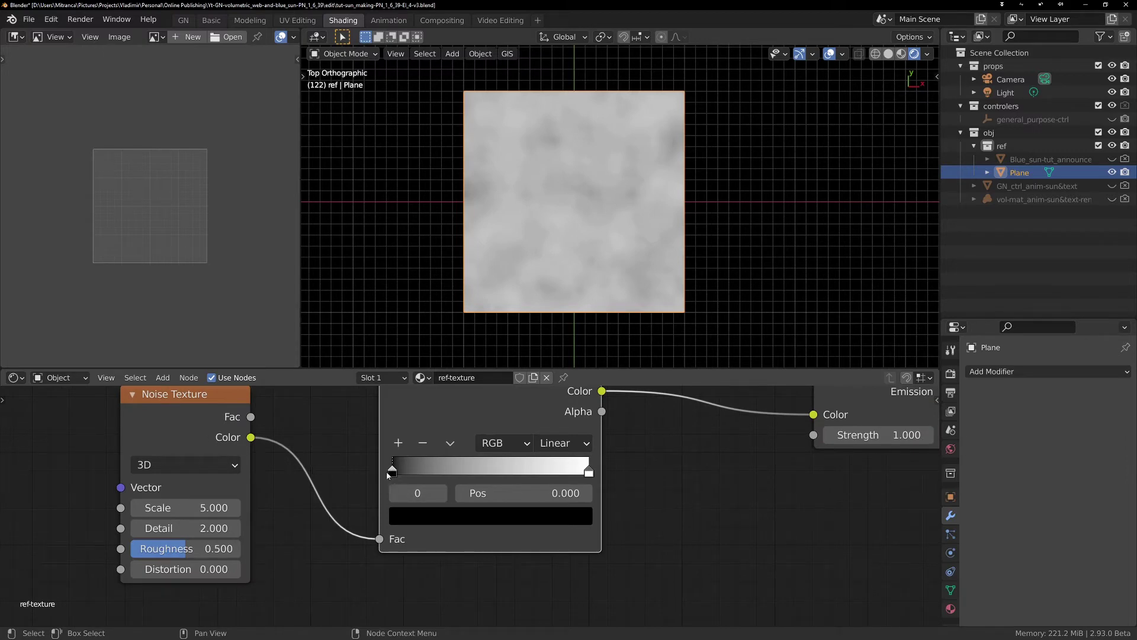
pyautogui.click(588, 472)
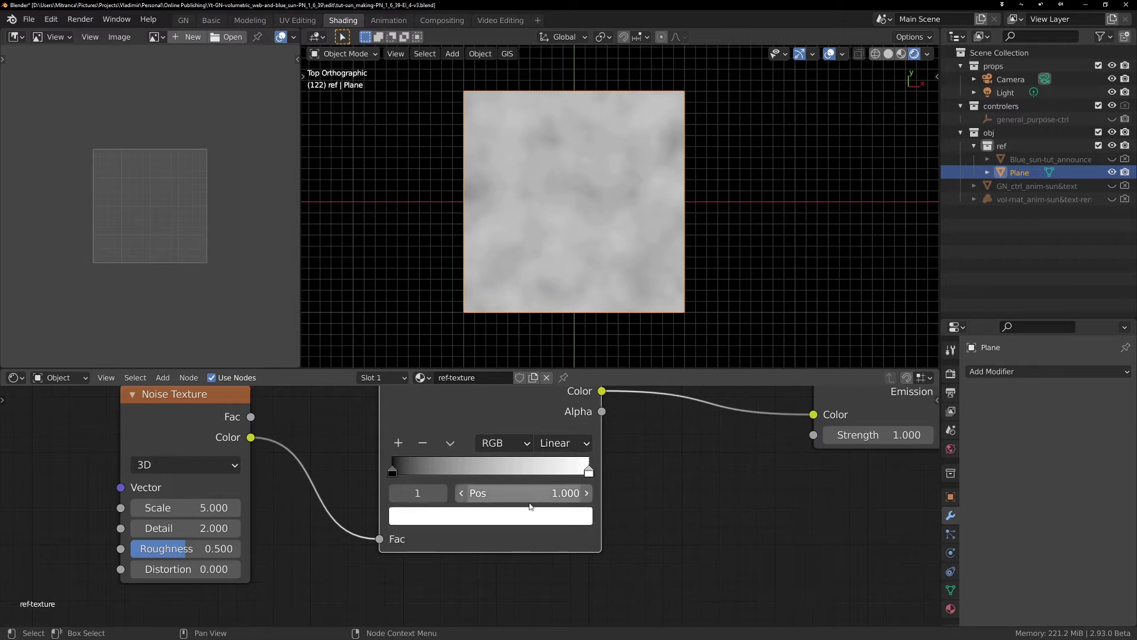
pyautogui.moveTo(394, 475); pyautogui.dragTo(456, 471)
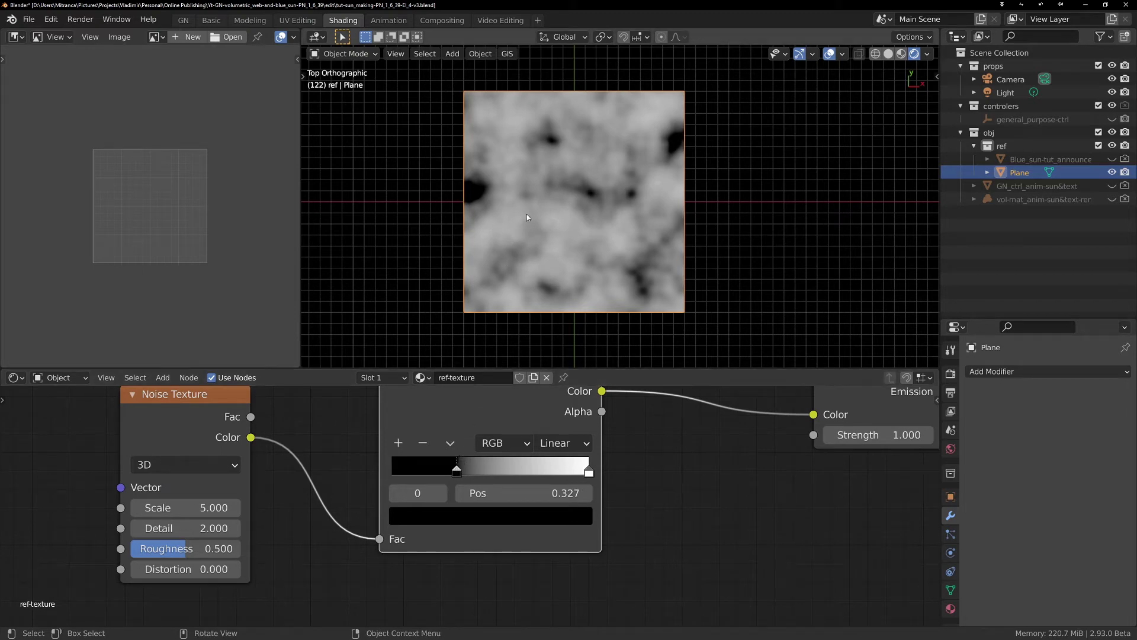
pyautogui.moveTo(515, 213)
pyautogui.mouseDown()
pyautogui.moveTo(518, 236)
pyautogui.moveTo(552, 217)
pyautogui.moveTo(508, 217)
pyautogui.moveTo(500, 230)
pyautogui.mouseUp()
pyautogui.click(521, 230)
pyautogui.moveTo(526, 213); pyautogui.dragTo(532, 233)
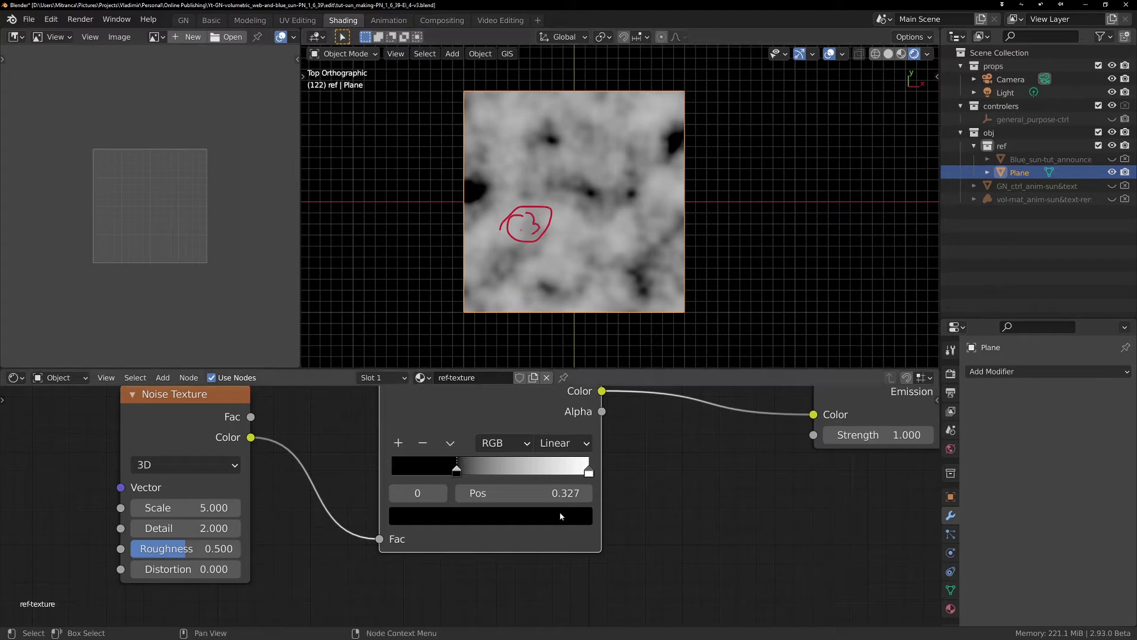
# Set the position of the ColorRamp's black stop to 0.3.
pyautogui.click(565, 495)
pyautogui.write('0.3')
pyautogui.press('Return')
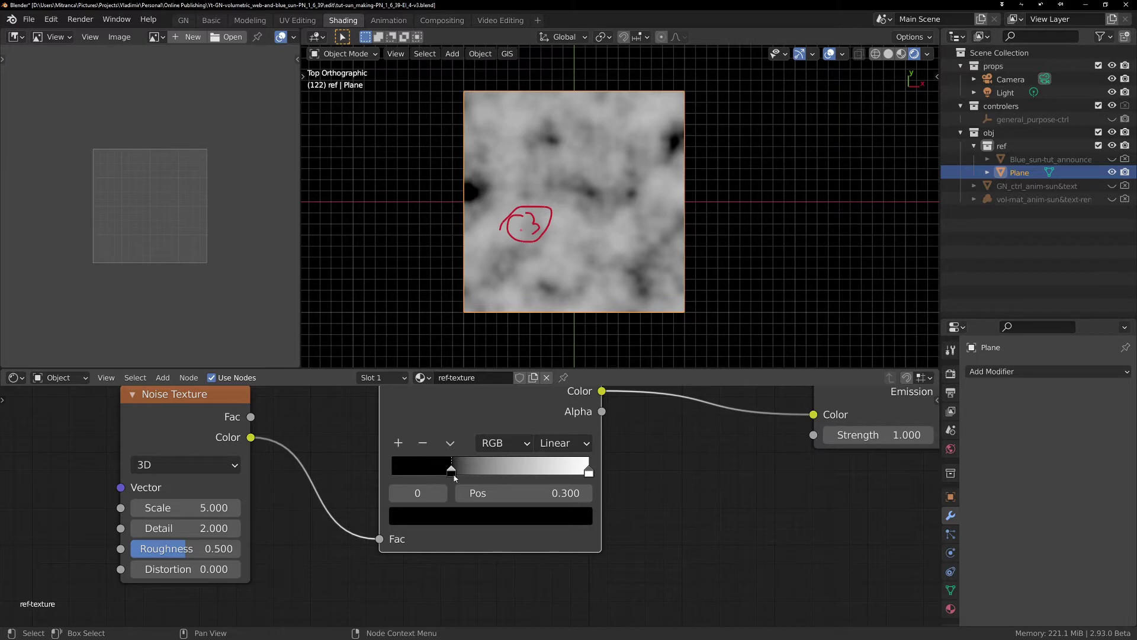
# Move the ColorRamp's black stop to about 0.427 and its white stop to about 0.47, and shift the node toward the Emission shader.
pyautogui.moveTo(452, 472); pyautogui.dragTo(478, 477)
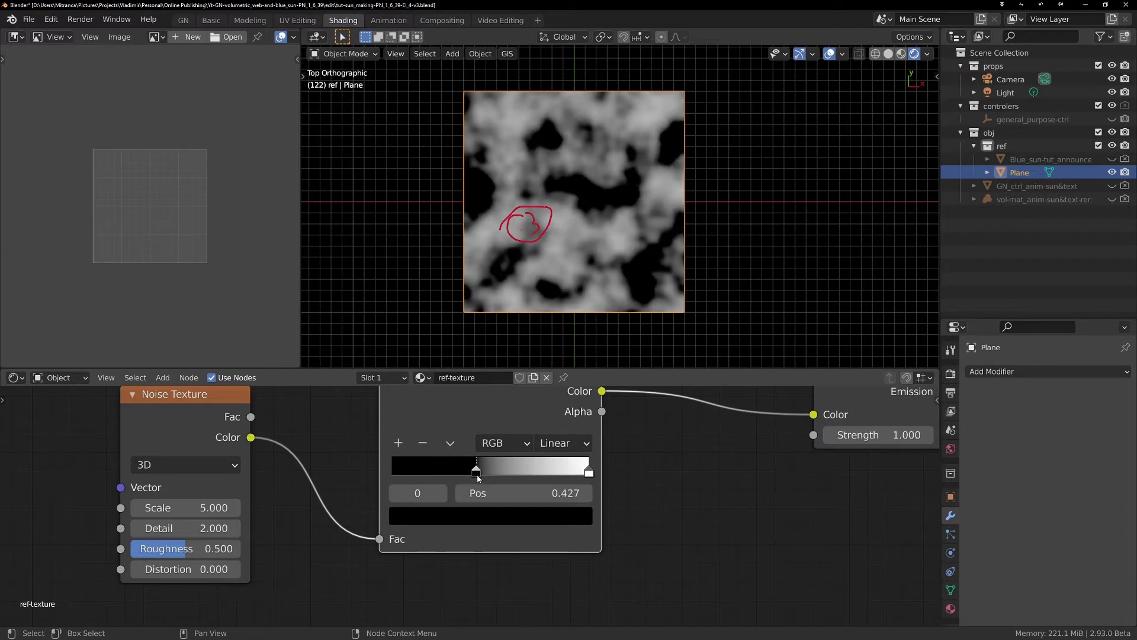
pyautogui.click(589, 472)
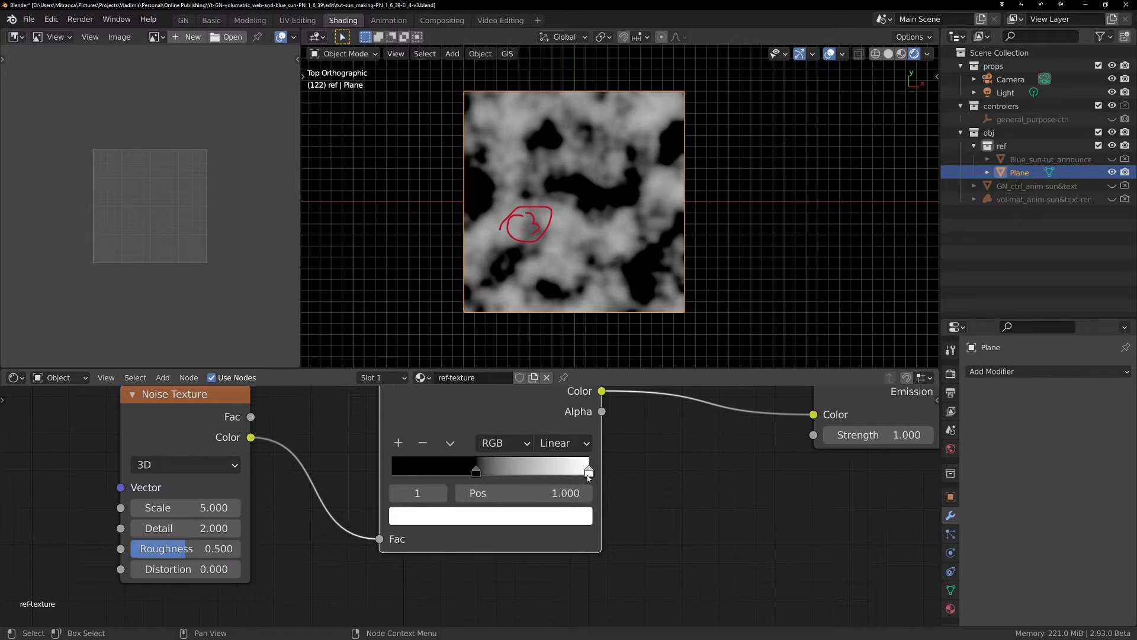
pyautogui.moveTo(588, 472); pyautogui.dragTo(498, 477)
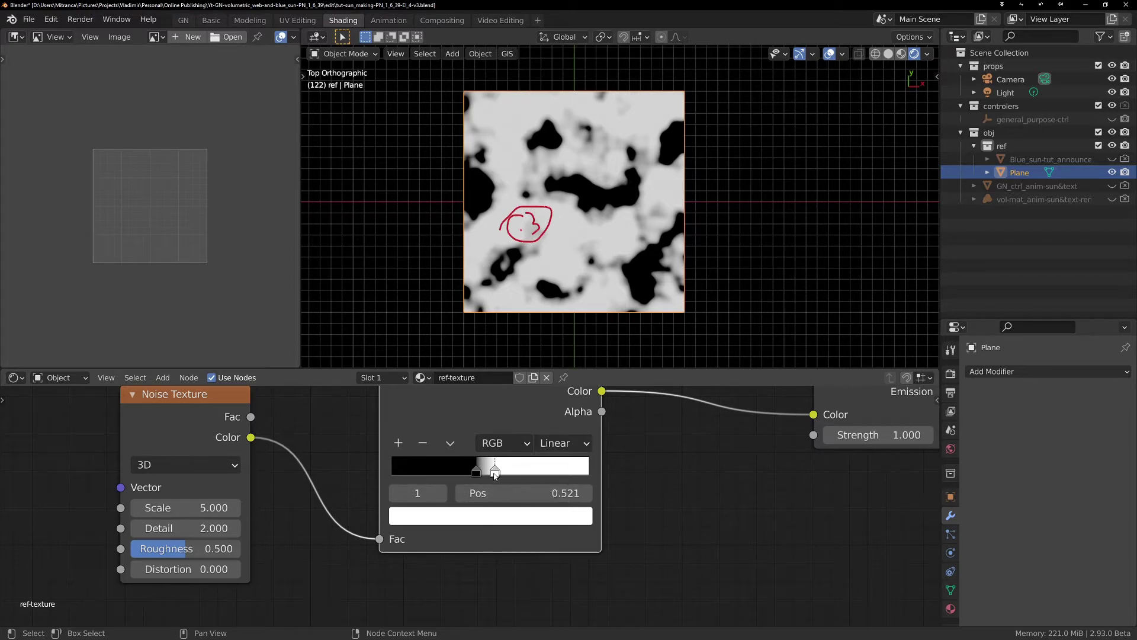
pyautogui.moveTo(495, 473); pyautogui.dragTo(485, 477)
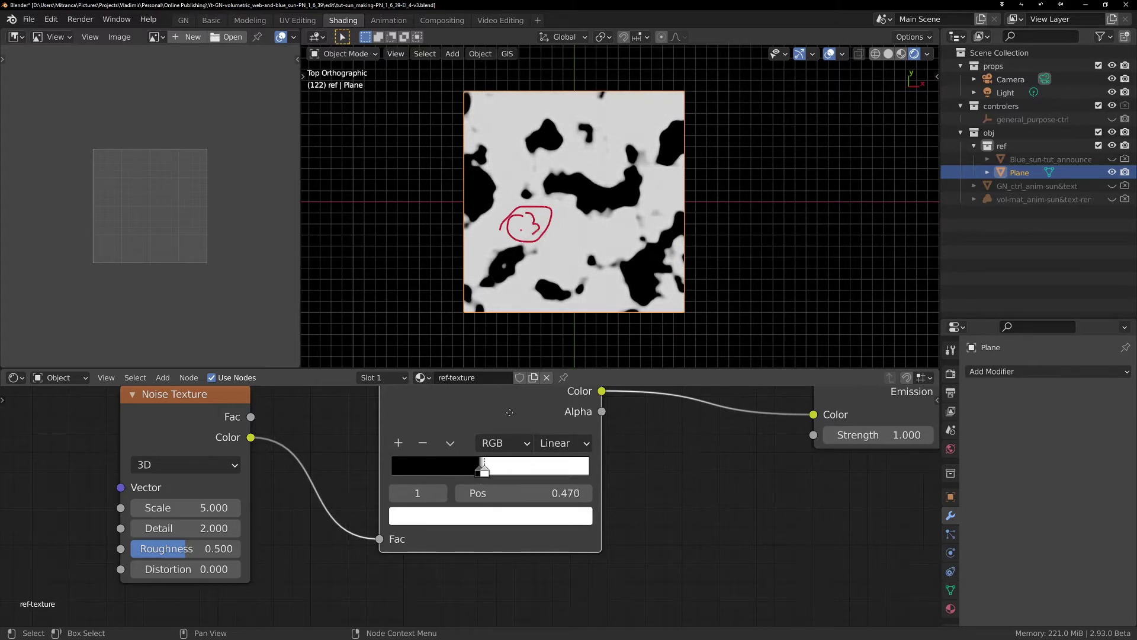
pyautogui.moveTo(509, 412); pyautogui.dragTo(582, 444)
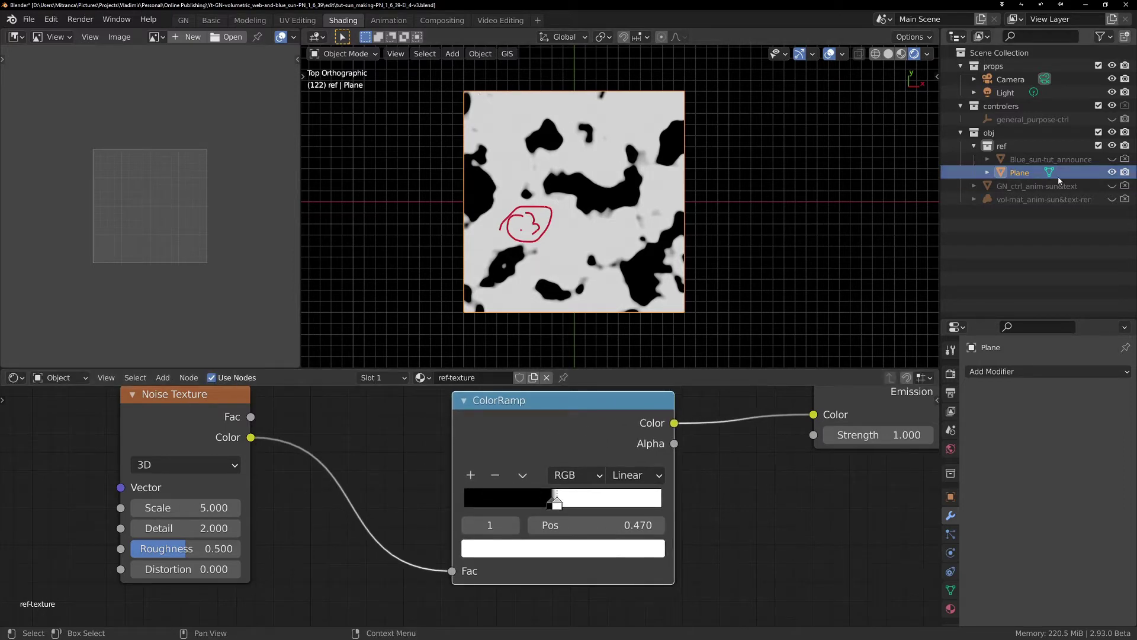
# Exclude the ref collection from the view layer, and unhide and select the vol-mat_anim-sun&text-render volume object.
pyautogui.click(1099, 145)
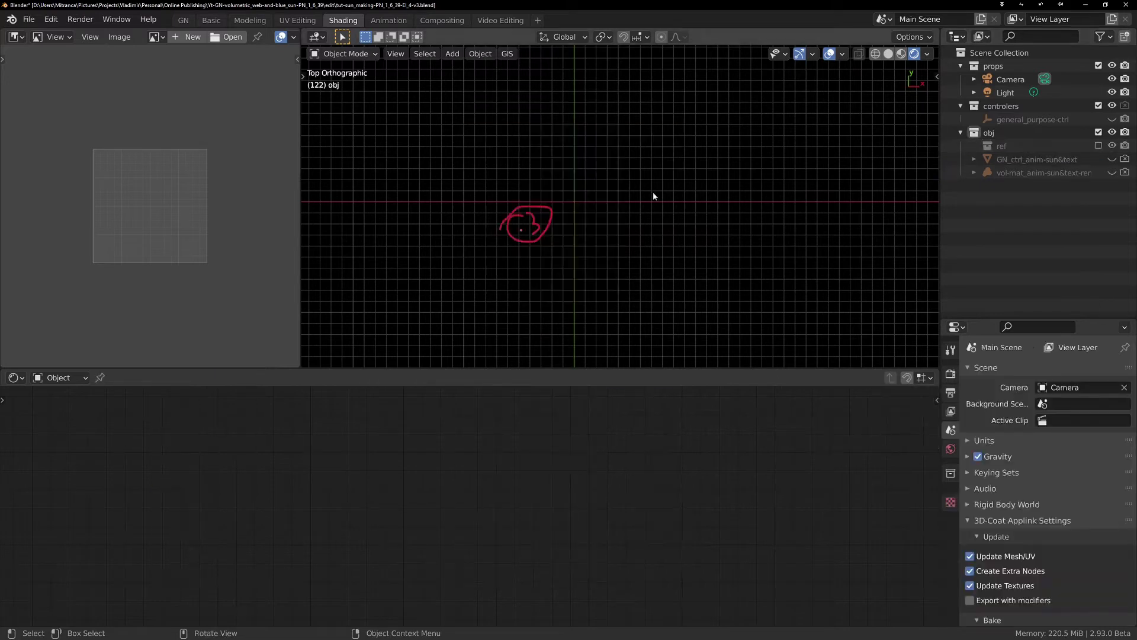
pyautogui.click(1112, 172)
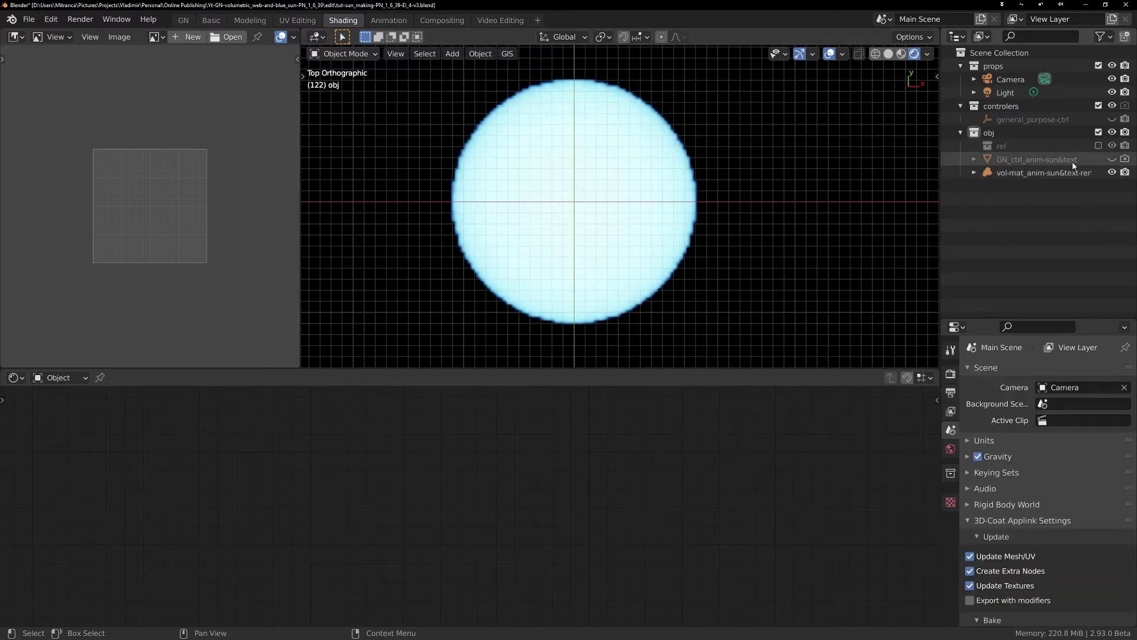
pyautogui.click(1013, 172)
pyautogui.scroll(-3, 648, 466)
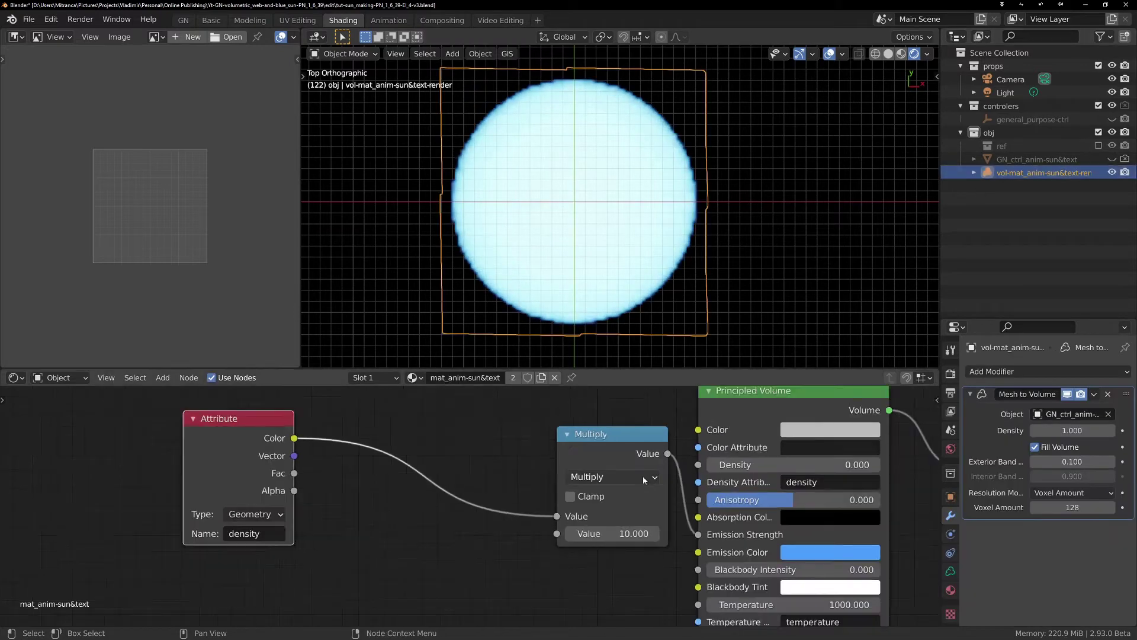
pyautogui.moveTo(648, 467); pyautogui.dragTo(514, 442, button='middle')
pyautogui.scroll(-2, 383, 517)
pyautogui.moveTo(464, 523); pyautogui.dragTo(650, 515, button='middle')
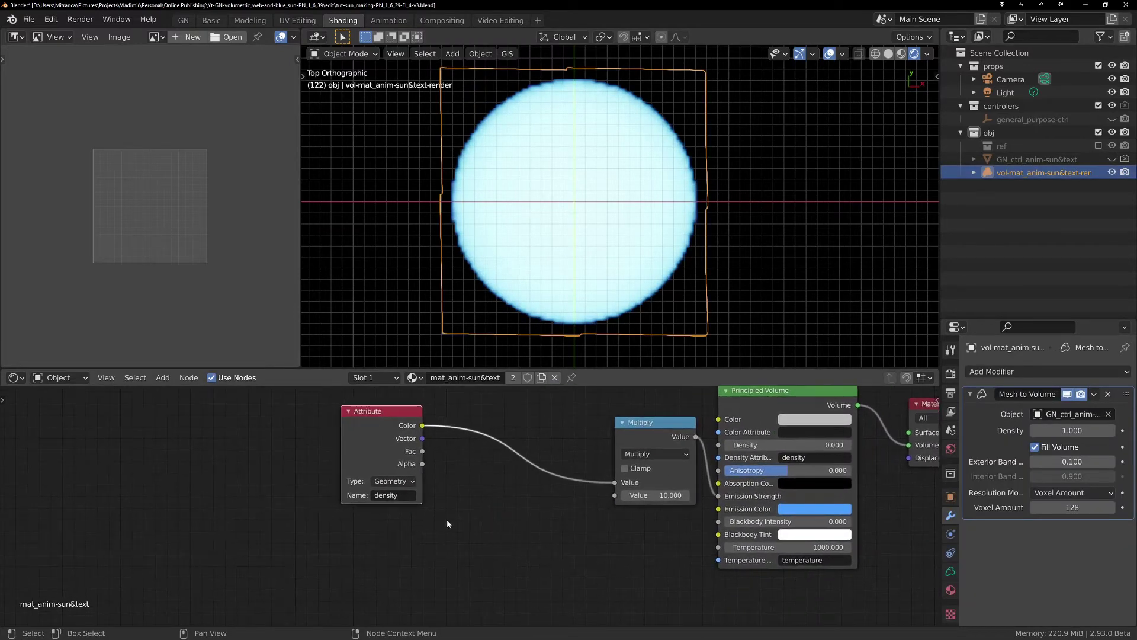
# Add a Noise Texture node below the Attribute node in mat_anim-sun&text, and move both away from the Multiply node to make room.
pyautogui.moveTo(377, 429); pyautogui.dragTo(415, 430)
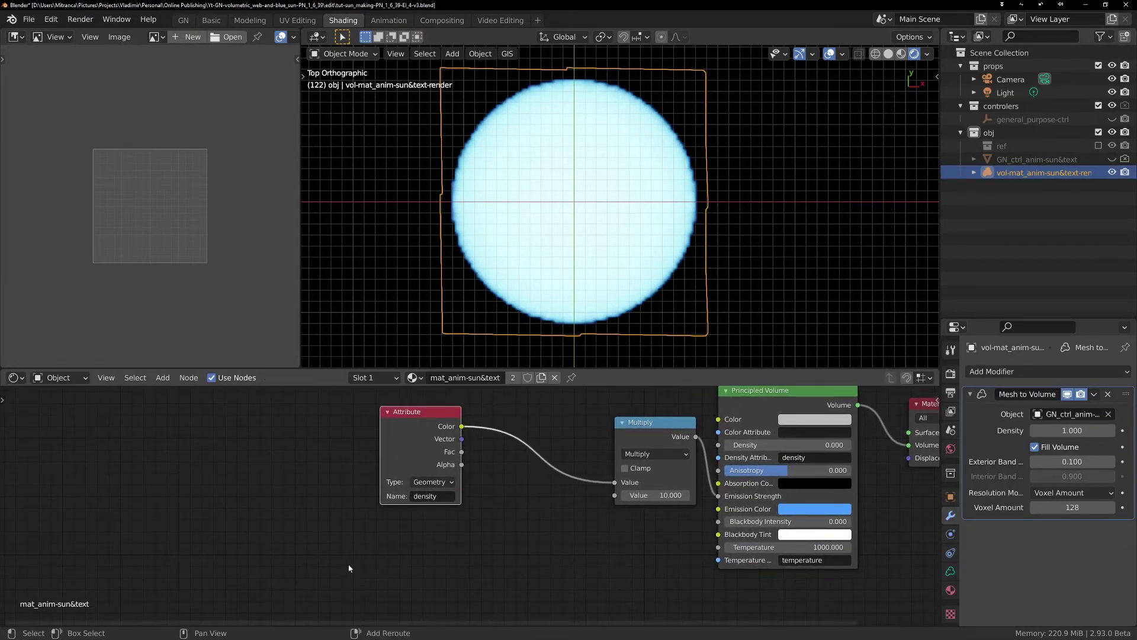
pyautogui.hotkey('shift', 'a')
pyautogui.moveTo(347, 567)
pyautogui.click(319, 480)
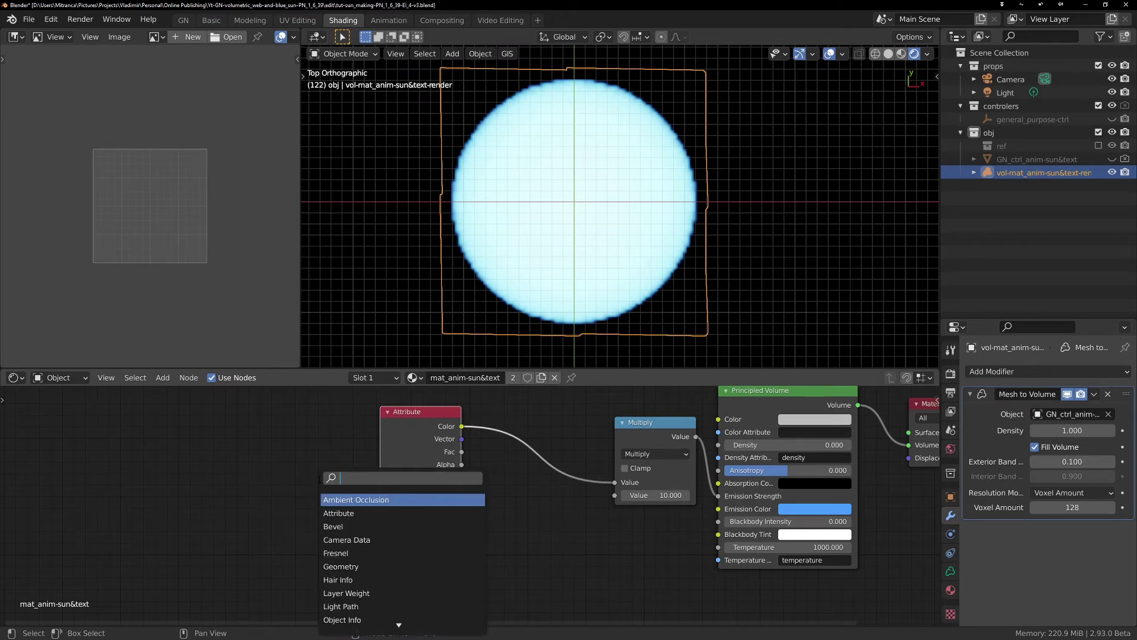
pyautogui.write('noise')
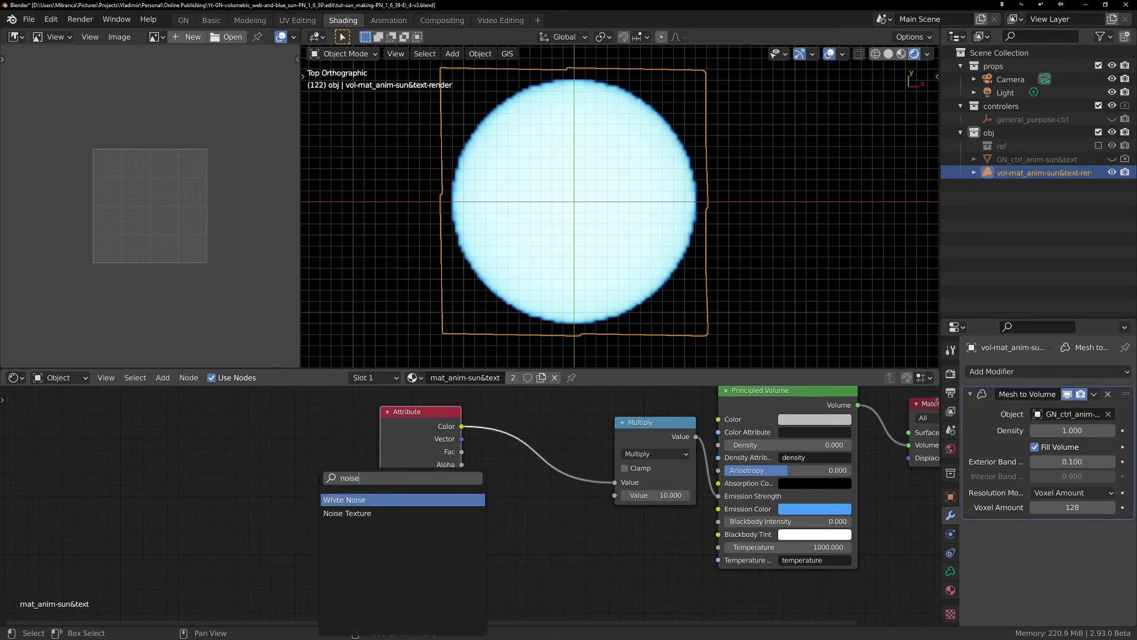
pyautogui.press('Down')
pyautogui.press('Return')
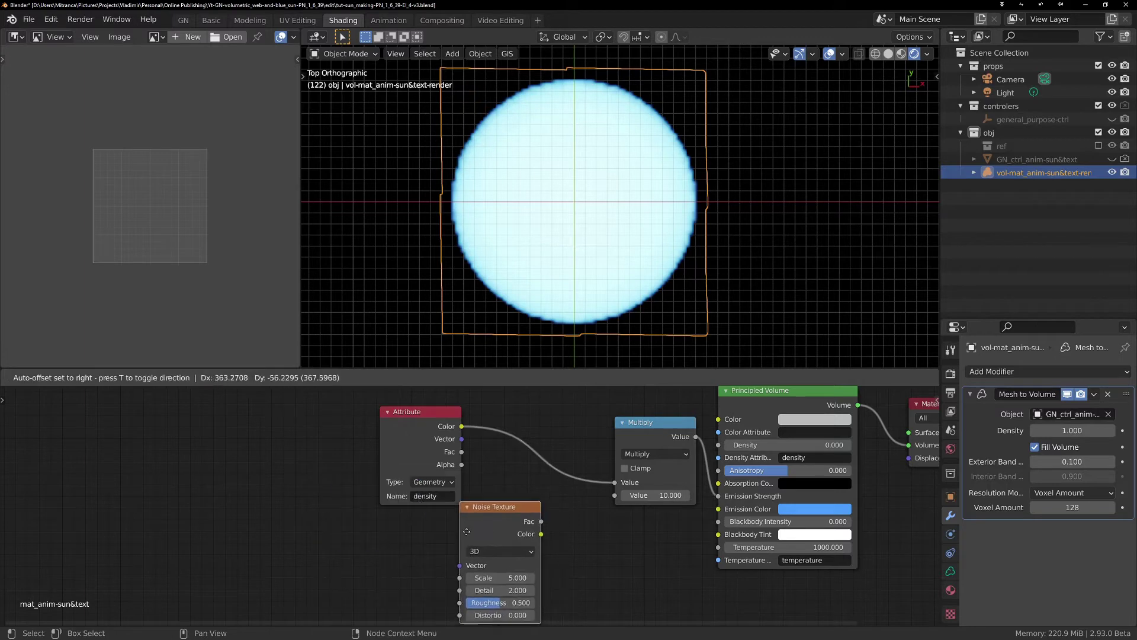
pyautogui.click(579, 526)
pyautogui.moveTo(579, 525); pyautogui.dragTo(528, 509, button='middle')
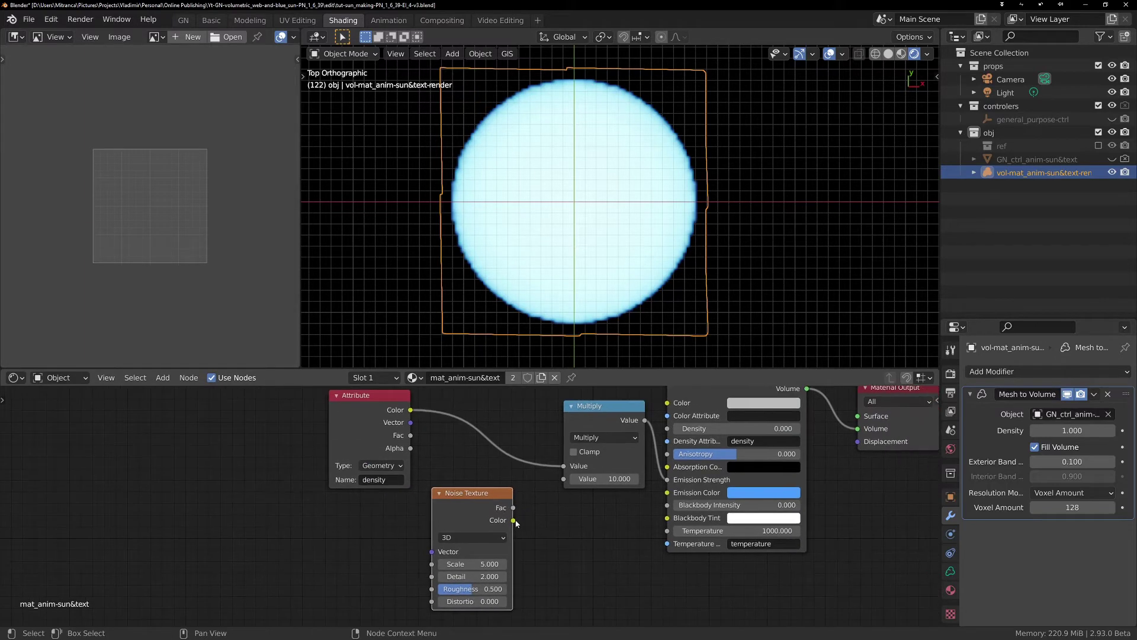
pyautogui.moveTo(361, 395); pyautogui.dragTo(339, 395)
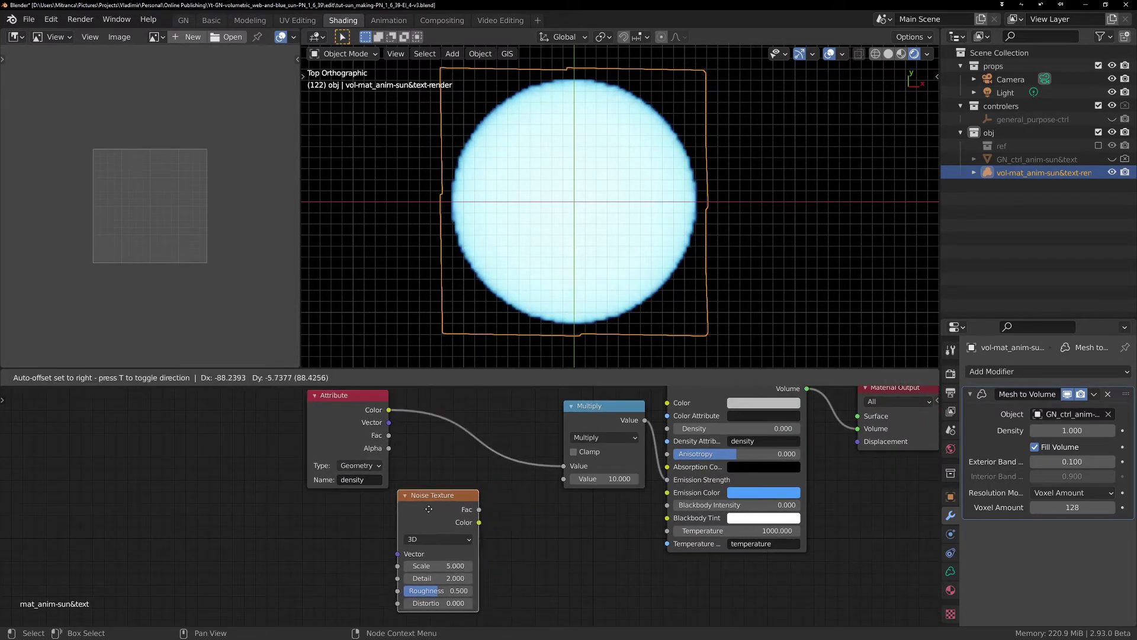
pyautogui.moveTo(456, 493); pyautogui.dragTo(422, 494)
# Enable the Screencast Keys display, and insert a duplicate of the Multiply node between the Attribute node and the existing Multiply.
pyautogui.click(623, 414)
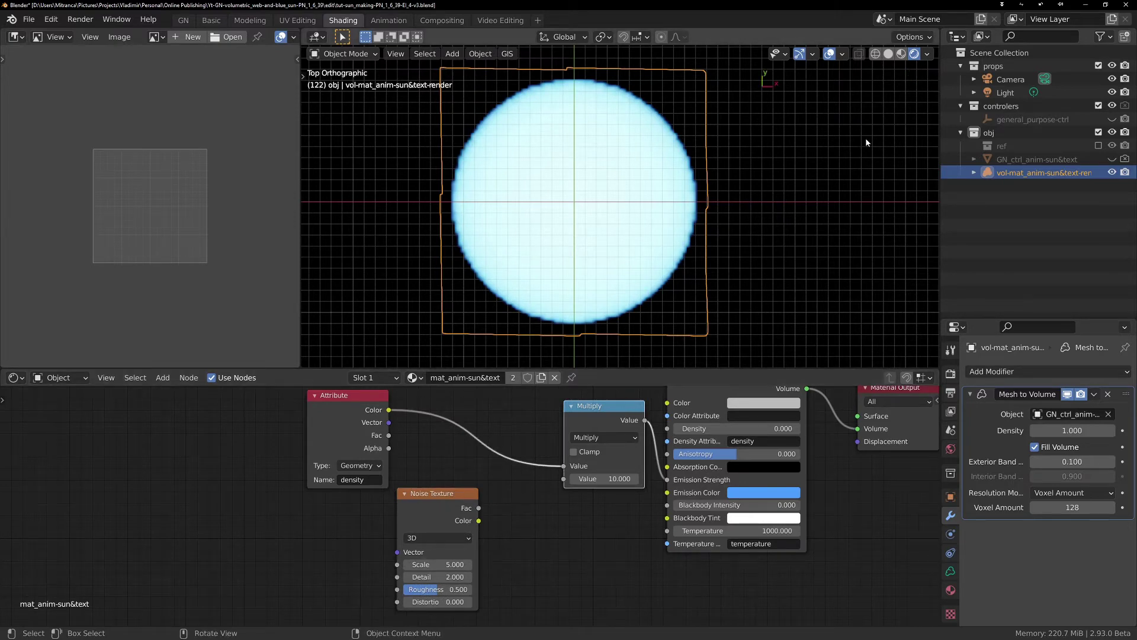
pyautogui.press('n')
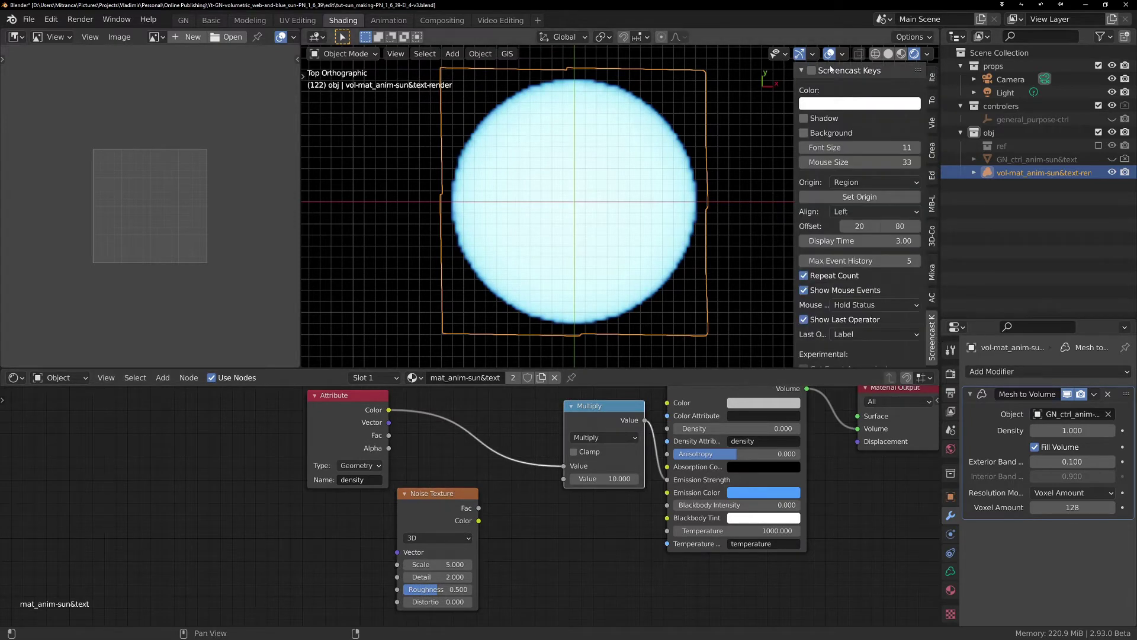
pyautogui.press('n')
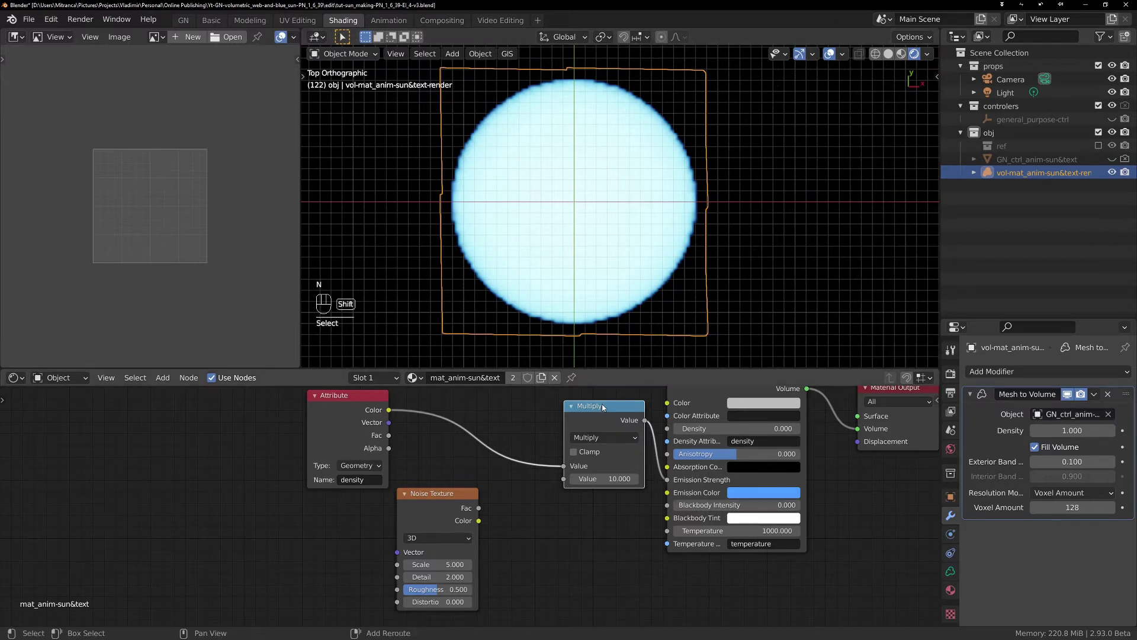
pyautogui.hotkey('shift', 'd')
pyautogui.click(476, 399)
# Reposition the Noise Texture below the Attribute node and connect its Color to the second Value input of the first Multiply.
pyautogui.moveTo(562, 543); pyautogui.dragTo(668, 523, button='middle')
pyautogui.moveTo(551, 480); pyautogui.dragTo(460, 502)
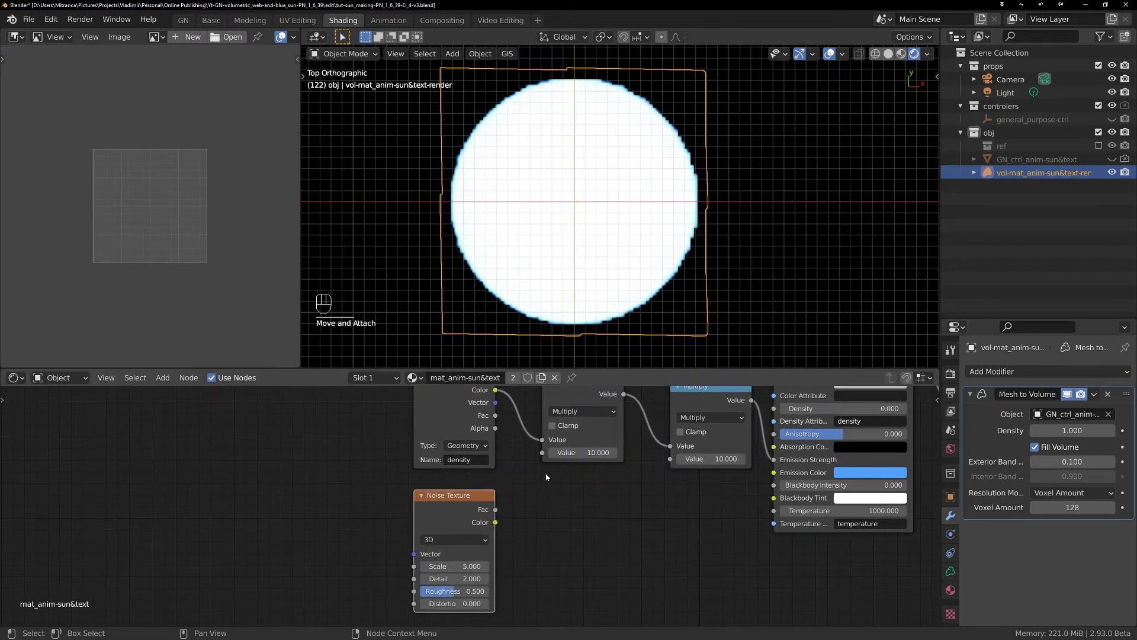
pyautogui.moveTo(617, 575); pyautogui.dragTo(598, 613, button='middle')
pyautogui.scroll(1, 597, 612)
pyautogui.moveTo(444, 533); pyautogui.dragTo(516, 482)
pyautogui.moveTo(540, 543); pyautogui.dragTo(599, 497, button='middle')
pyautogui.scroll(1, 550, 512)
pyautogui.moveTo(486, 474); pyautogui.dragTo(484, 475)
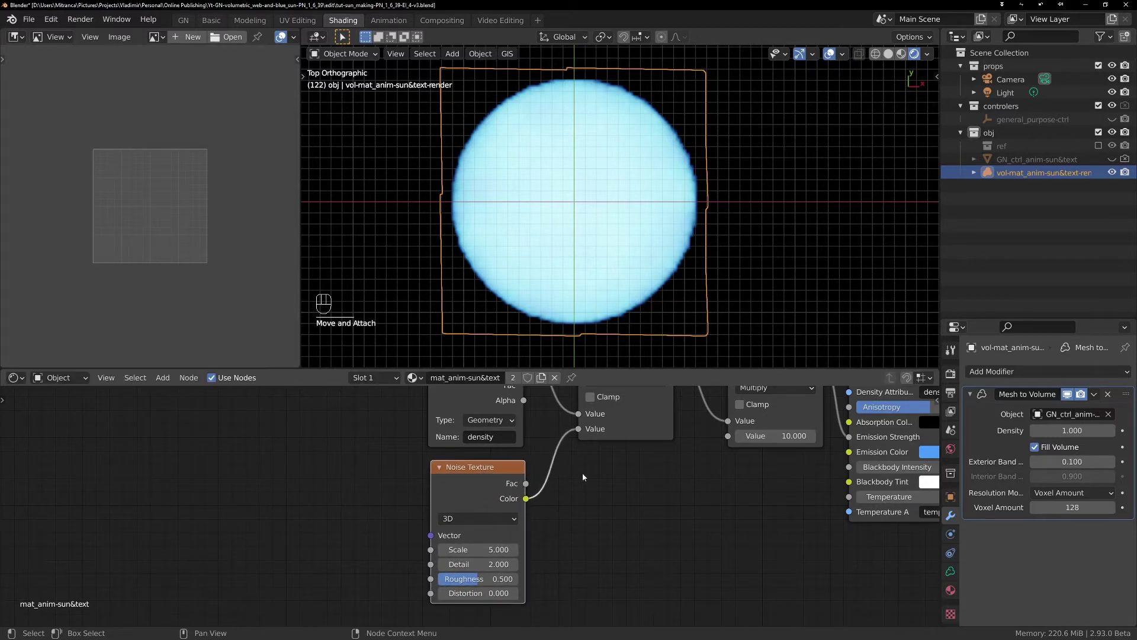
# Move the Noise Texture and Attribute nodes farther from the first Multiply, keeping them stacked with the Attribute node above.
pyautogui.moveTo(582, 477); pyautogui.dragTo(636, 506, button='middle')
pyautogui.scroll(-1, 531, 505)
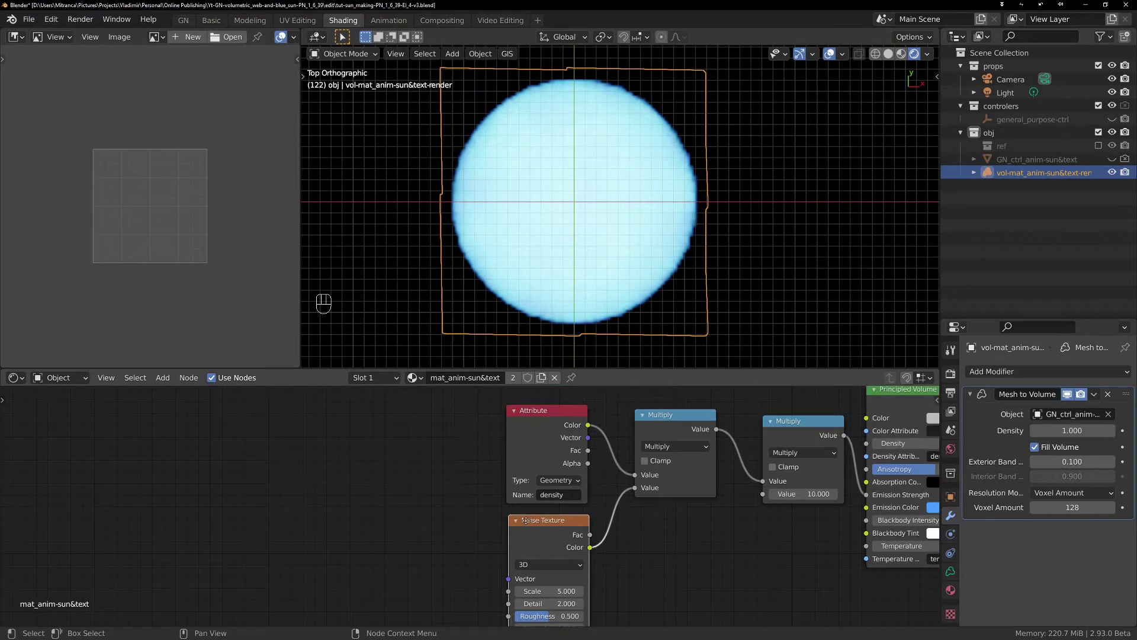
pyautogui.moveTo(526, 520); pyautogui.dragTo(473, 519)
pyautogui.moveTo(534, 410); pyautogui.dragTo(493, 405)
pyautogui.moveTo(484, 531); pyautogui.dragTo(498, 530)
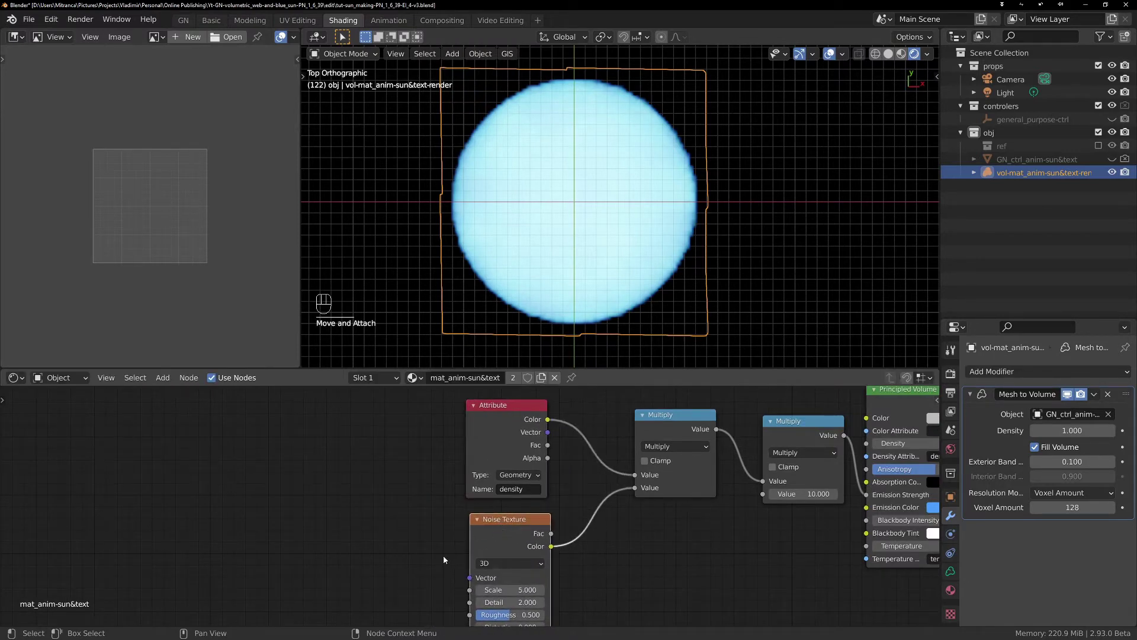
pyautogui.click(502, 549)
pyautogui.moveTo(510, 530); pyautogui.dragTo(509, 522)
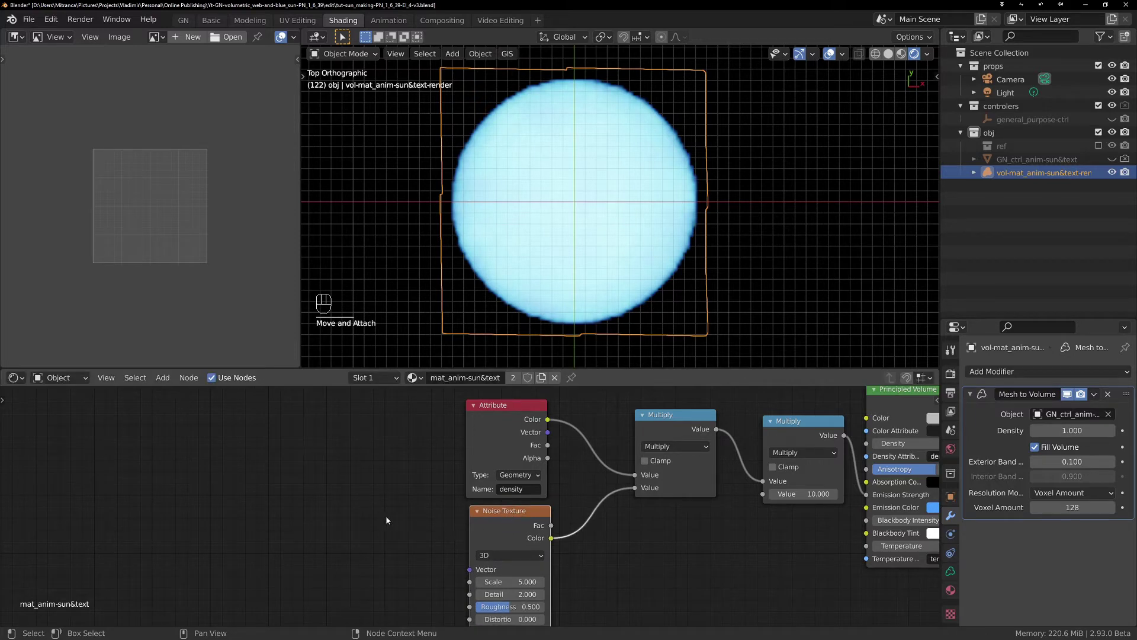
# Add a Mapping node before the Noise Texture and connect its Vector output to the Noise Texture's Vector input.
pyautogui.hotkey('shift', 'a')
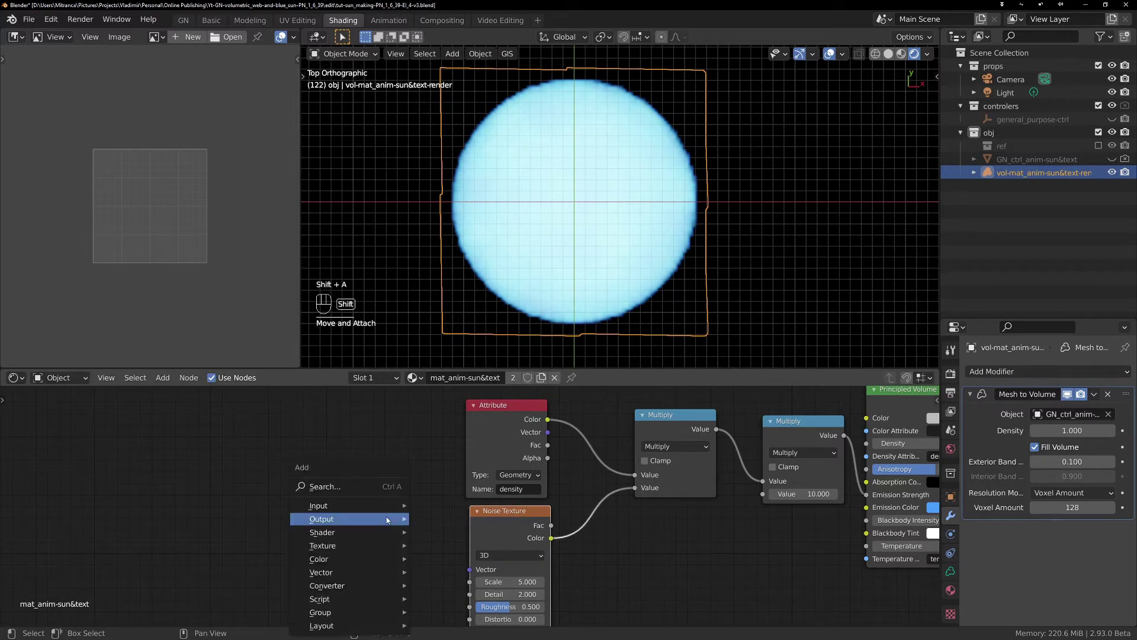
pyautogui.moveTo(348, 508)
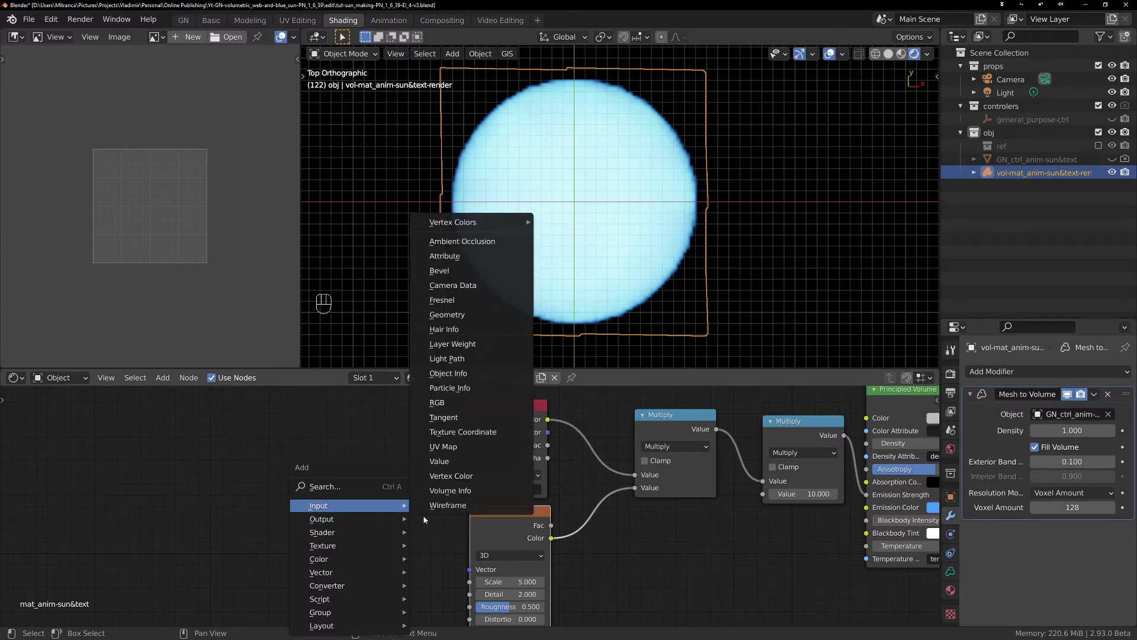
pyautogui.click(327, 485)
pyautogui.write('map')
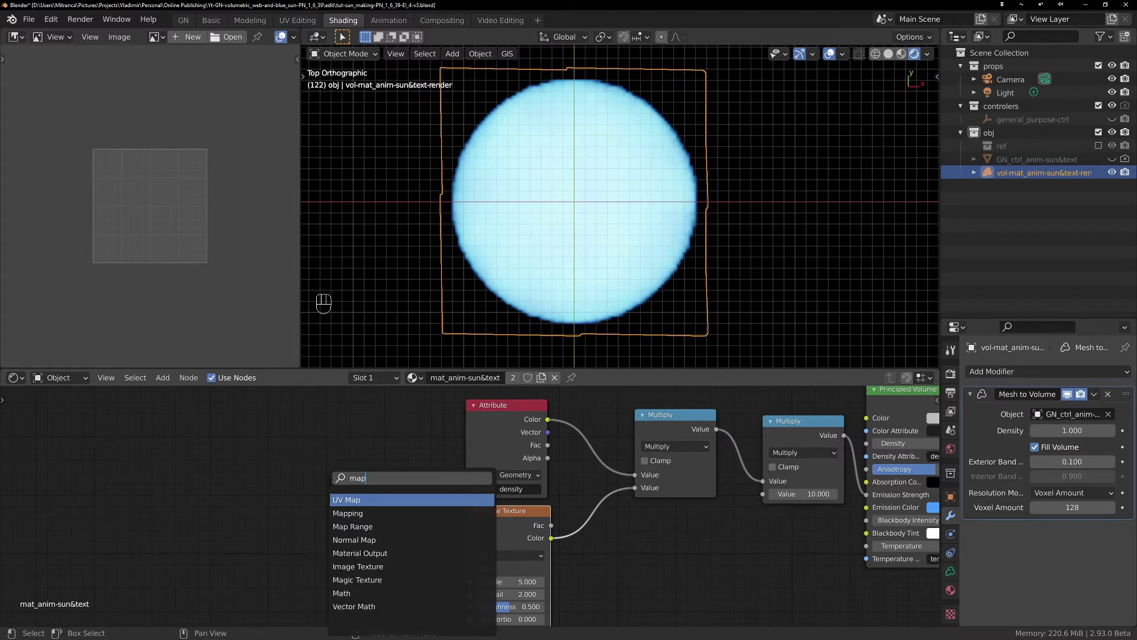
pyautogui.click(348, 513)
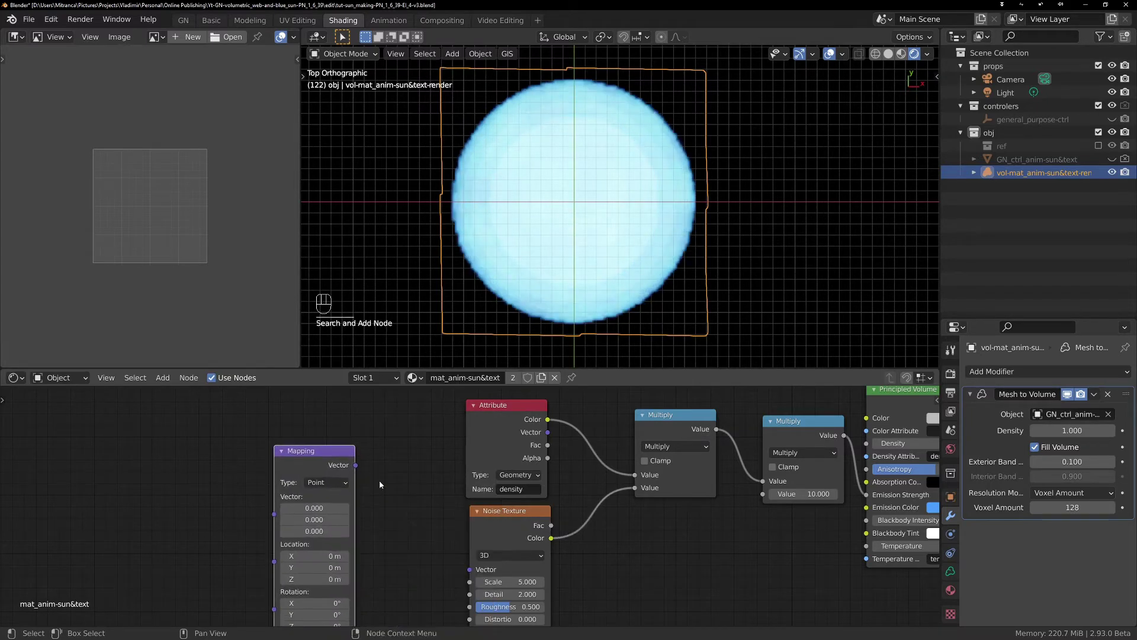
pyautogui.click(367, 419)
pyautogui.moveTo(408, 429); pyautogui.dragTo(521, 534)
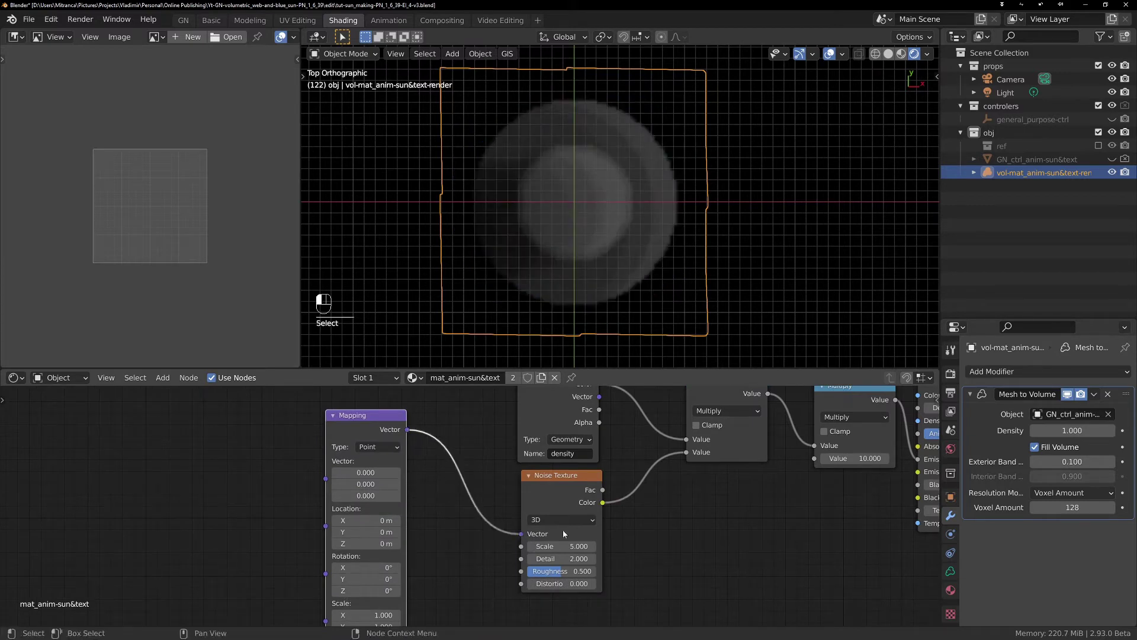
# Add a Texture Coordinate node before the Mapping node, connect its Object output to Mapping's Vector input, and nudge Mapping closer to it.
pyautogui.moveTo(279, 469); pyautogui.dragTo(414, 483, button='middle')
pyautogui.hotkey('shift', 'a')
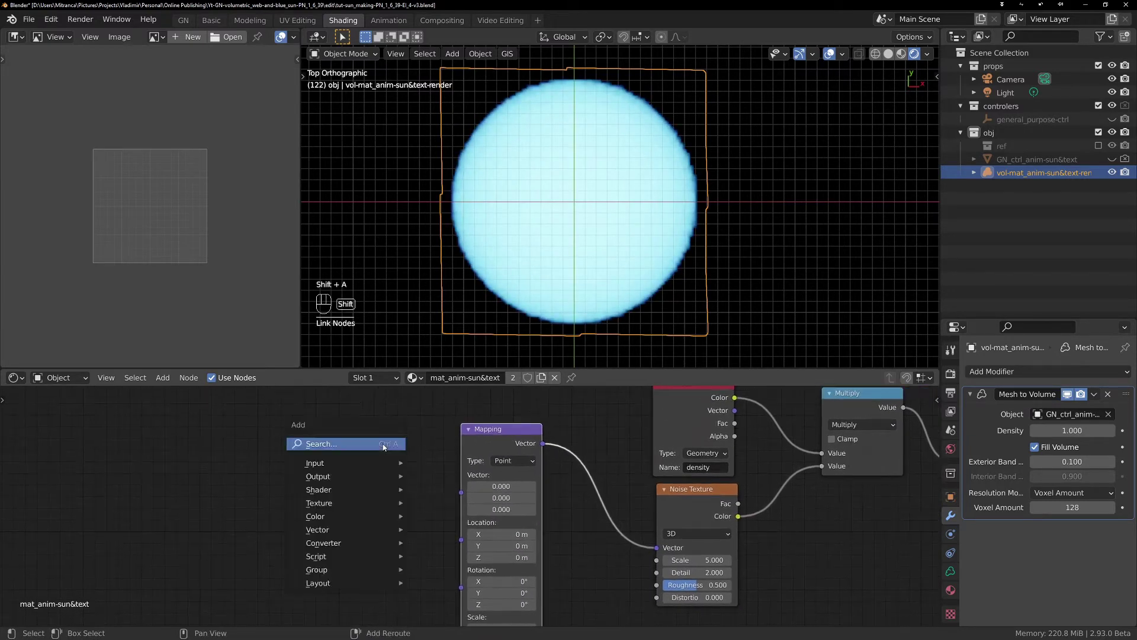
pyautogui.click(337, 450)
pyautogui.write('t')
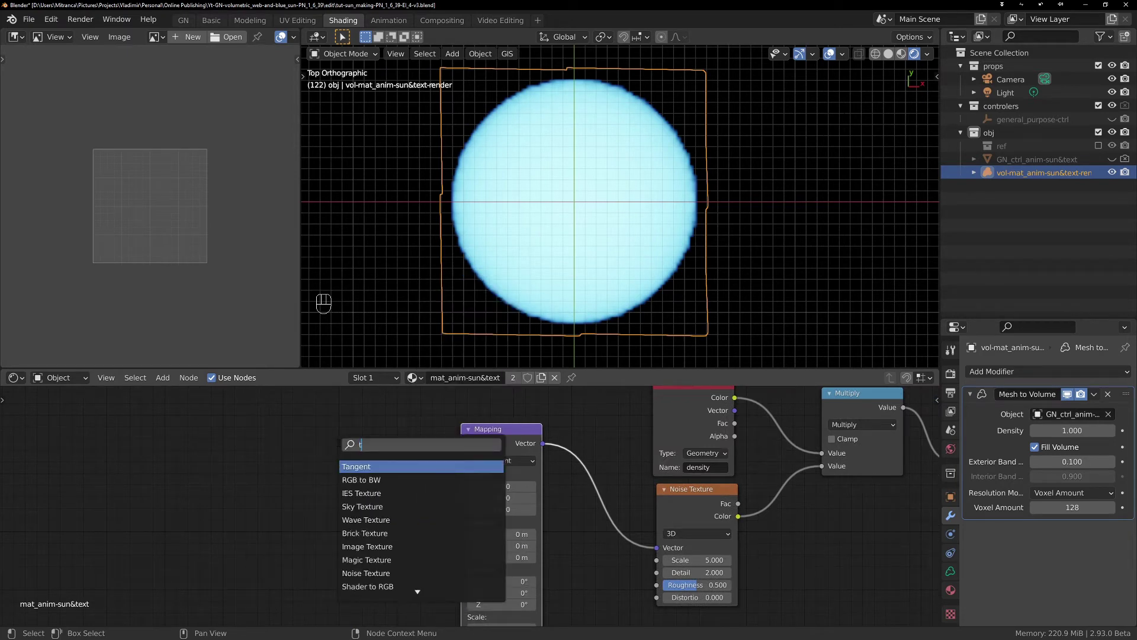
pyautogui.write('exture co')
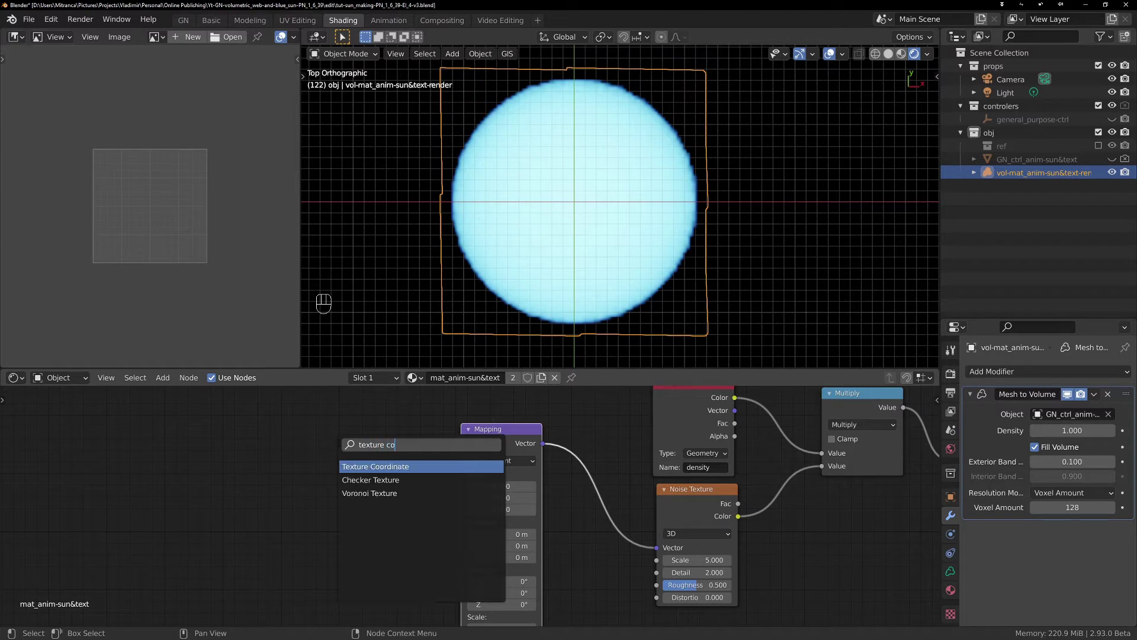
pyautogui.press('Return')
pyautogui.click(262, 416)
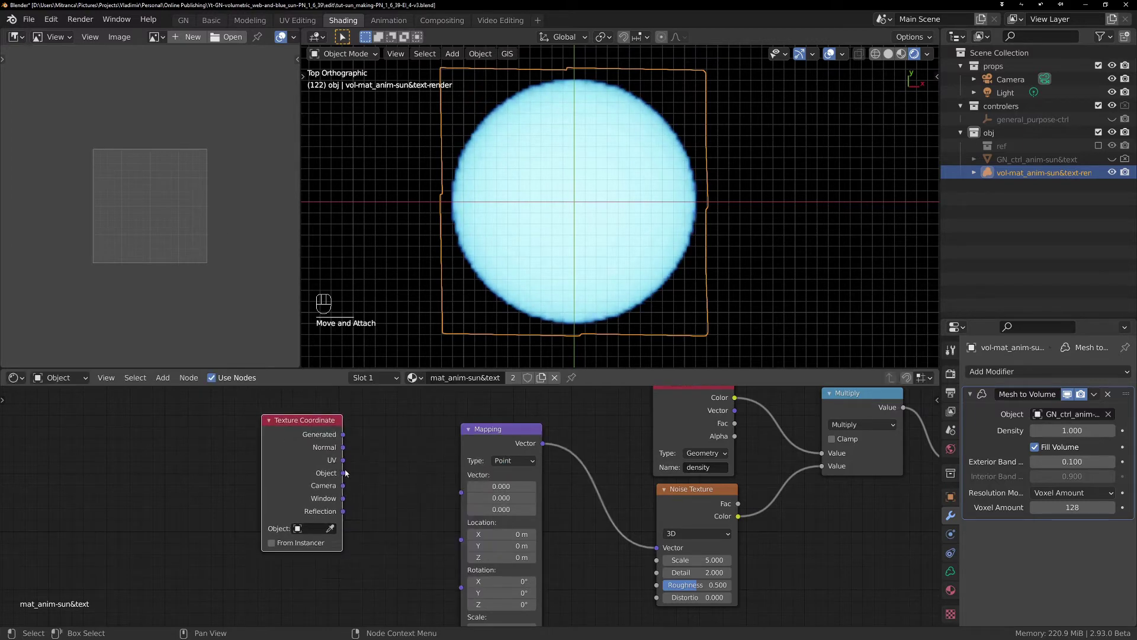
pyautogui.moveTo(344, 473); pyautogui.dragTo(460, 492)
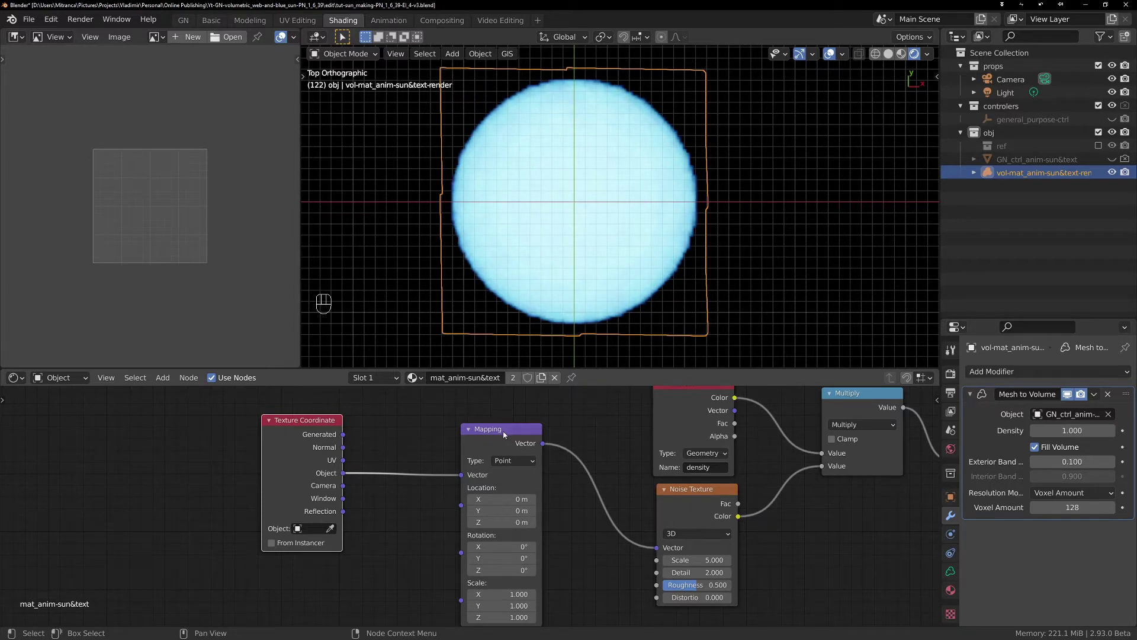
pyautogui.moveTo(504, 434); pyautogui.dragTo(489, 419)
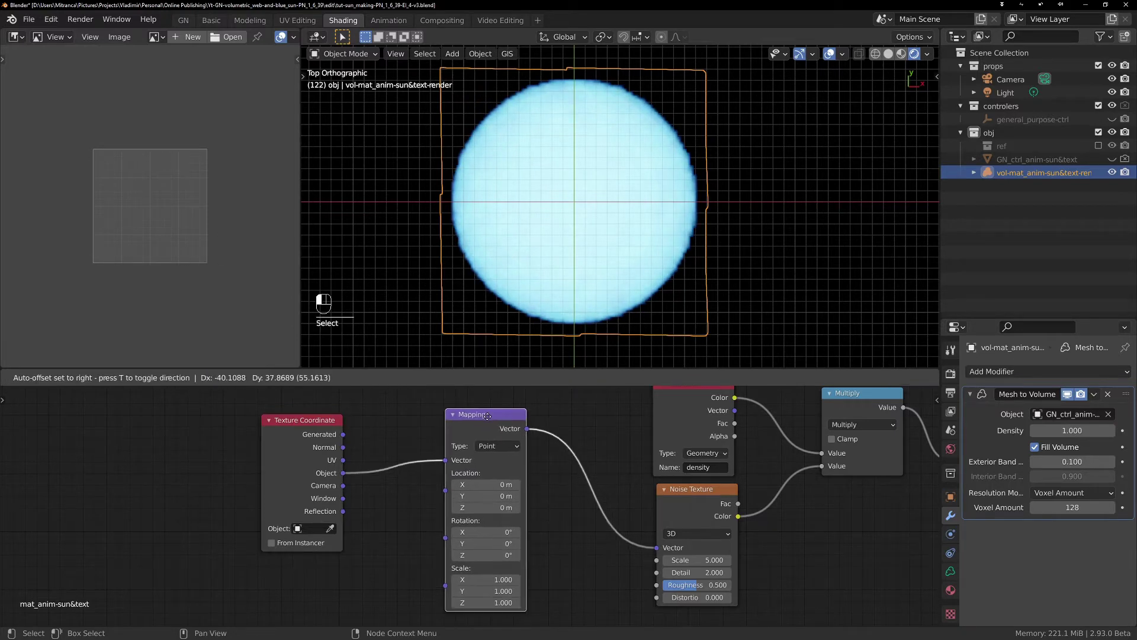
# Enable the ref collection, view its noise plane with the sun volume hidden, and hide the plane and show the volume again.
pyautogui.click(1099, 147)
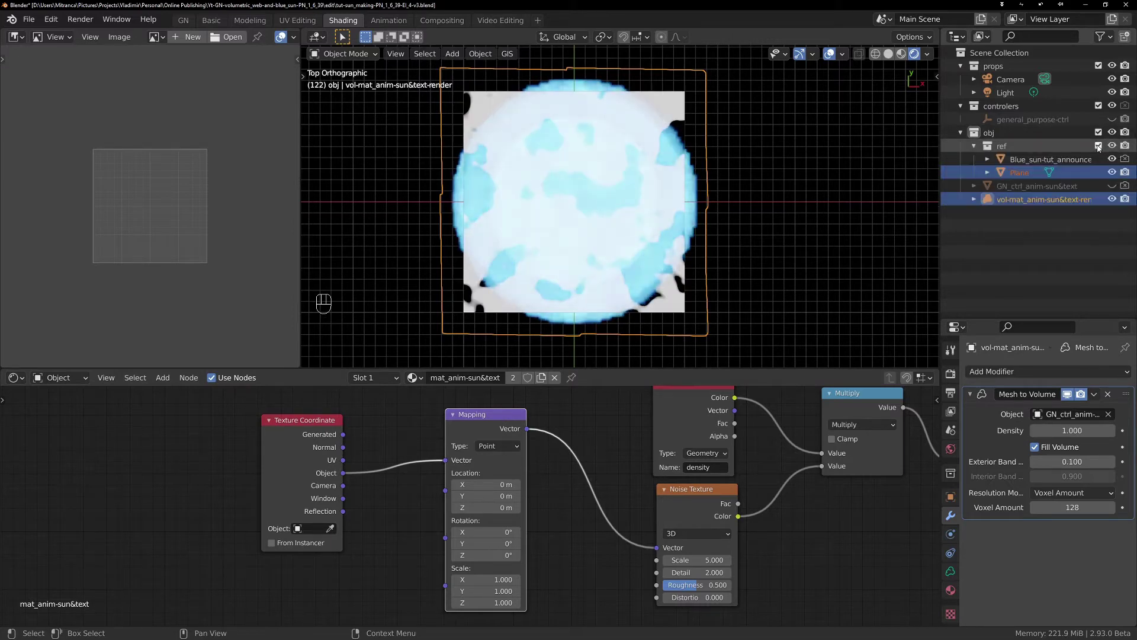
pyautogui.click(1112, 199)
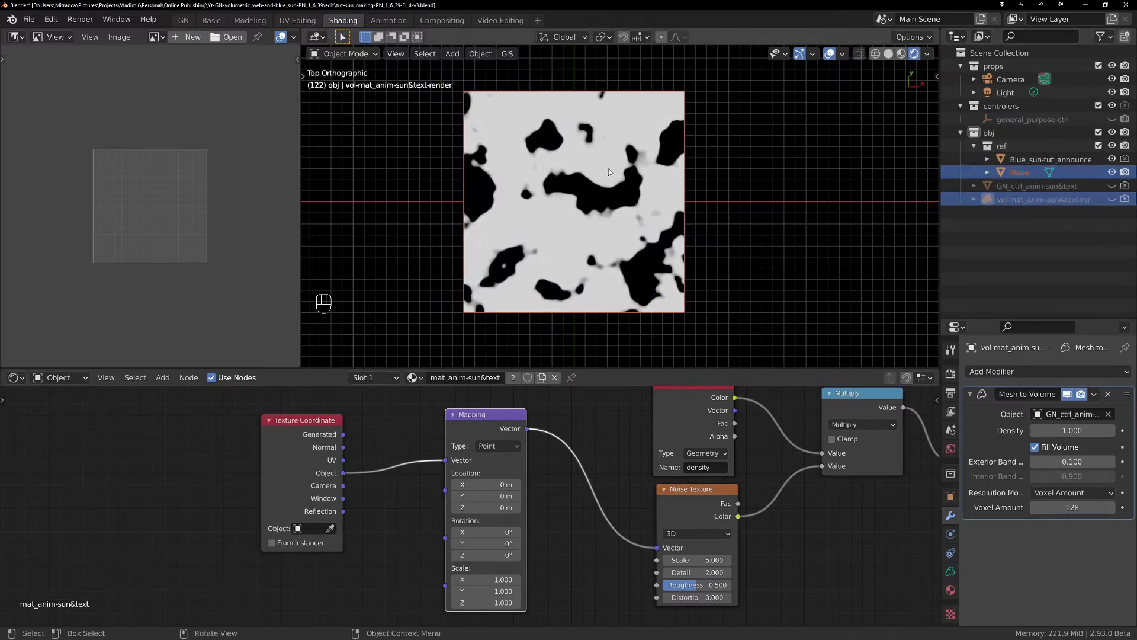
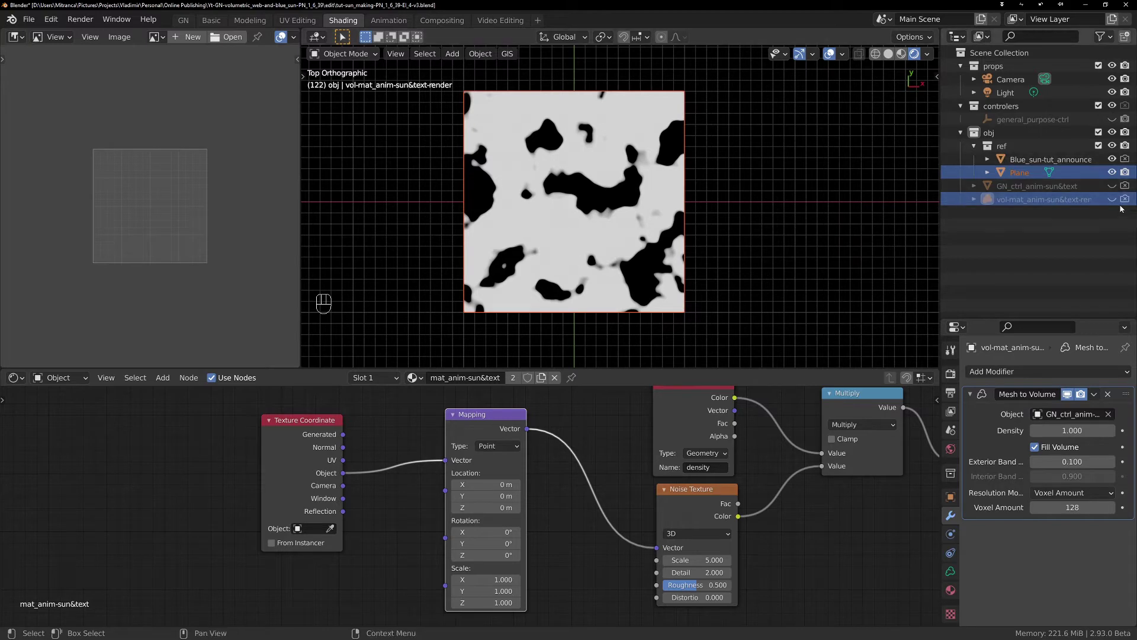
pyautogui.click(1112, 173)
pyautogui.click(1112, 199)
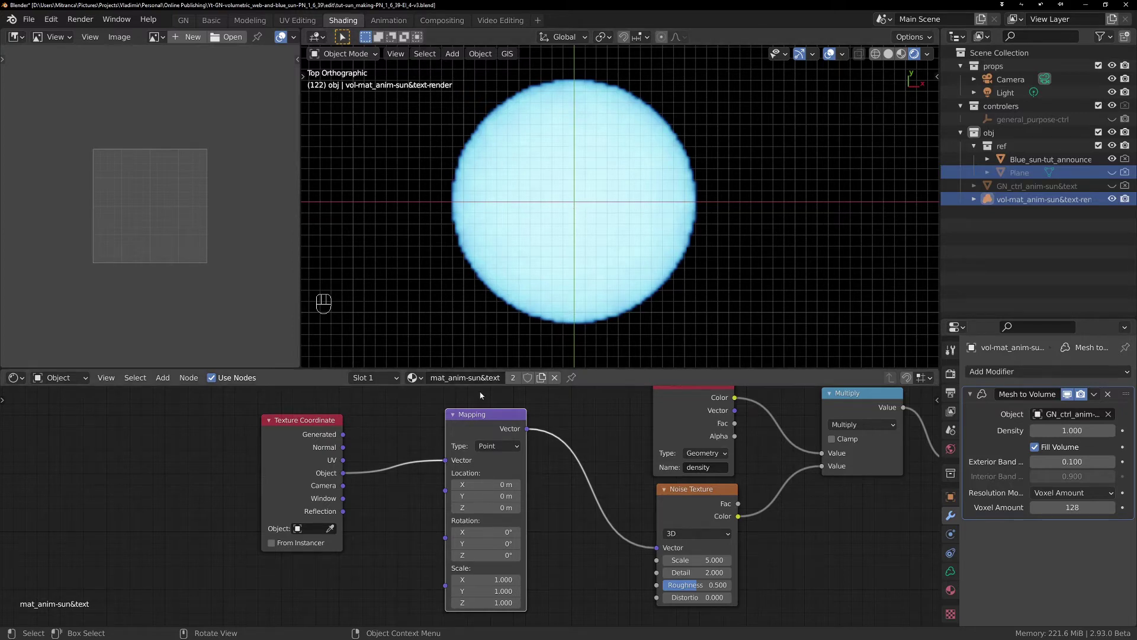
# Shift the Mapping and Texture Coordinate nodes closer to the Noise Texture node.
pyautogui.press('g')
pyautogui.click(402, 526)
pyautogui.moveTo(313, 423)
pyautogui.mouseDown()
pyautogui.moveTo(369, 404)
pyautogui.moveTo(331, 413)
pyautogui.mouseUp()
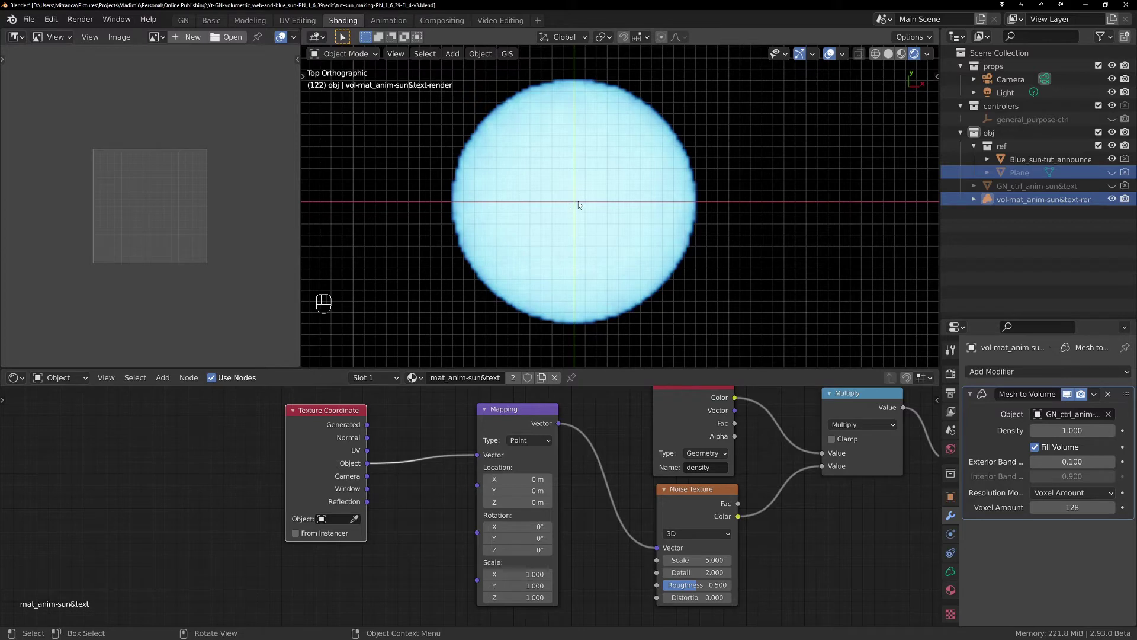
# Sketch red annotation arrows pointing outward from the centre of the sun, orbiting to show several directions.
pyautogui.press('d')
pyautogui.press('d')
pyautogui.press('d')
pyautogui.press('d')
pyautogui.press('d')
pyautogui.press('d')
pyautogui.press('d')
pyautogui.press('d')
pyautogui.press('d')
pyautogui.press('d')
pyautogui.press('d')
pyautogui.press('d')
pyautogui.press('d')
pyautogui.moveTo(564, 195)
pyautogui.mouseDown()
pyautogui.moveTo(585, 217)
pyautogui.moveTo(566, 197)
pyautogui.moveTo(576, 195)
pyautogui.mouseUp()
pyautogui.moveTo(574, 215)
pyautogui.mouseDown(button='right')
pyautogui.moveTo(579, 224)
pyautogui.moveTo(592, 183)
pyautogui.moveTo(581, 221)
pyautogui.mouseUp(button='right')
pyautogui.moveTo(578, 200)
pyautogui.mouseDown()
pyautogui.moveTo(648, 147)
pyautogui.moveTo(631, 168)
pyautogui.mouseUp()
pyautogui.moveTo(574, 212)
pyautogui.mouseDown()
pyautogui.moveTo(511, 281)
pyautogui.moveTo(551, 262)
pyautogui.mouseUp()
pyautogui.moveTo(575, 237)
pyautogui.mouseDown(button='middle')
pyautogui.moveTo(624, 261)
pyautogui.moveTo(551, 224)
pyautogui.mouseUp(button='middle')
pyautogui.moveTo(549, 224)
pyautogui.mouseDown()
pyautogui.moveTo(448, 270)
pyautogui.moveTo(477, 280)
pyautogui.mouseUp()
pyautogui.moveTo(560, 219)
pyautogui.mouseDown()
pyautogui.moveTo(652, 197)
pyautogui.moveTo(632, 219)
pyautogui.mouseUp()
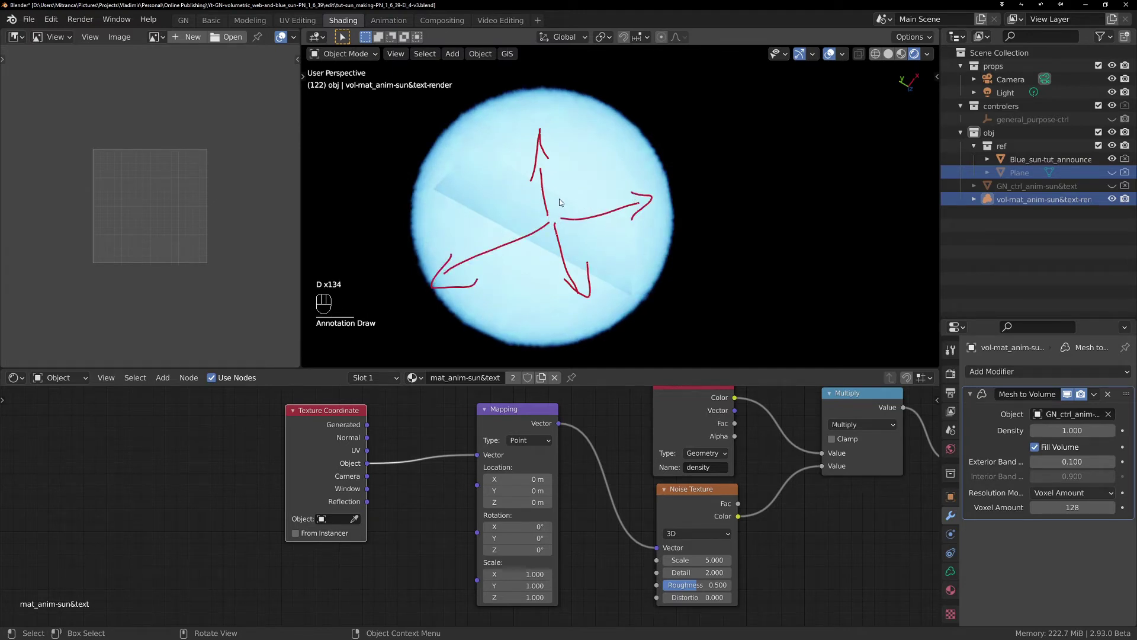
# Erase the annotation arrows over the sun and switch the viewport to the camera view.
pyautogui.moveTo(560, 202); pyautogui.dragTo(572, 203)
pyautogui.moveTo(542, 135)
pyautogui.mouseDown(button='right')
pyautogui.moveTo(579, 182)
pyautogui.moveTo(653, 192)
pyautogui.moveTo(498, 239)
pyautogui.moveTo(534, 254)
pyautogui.mouseUp(button='right')
pyautogui.press('KP_0')
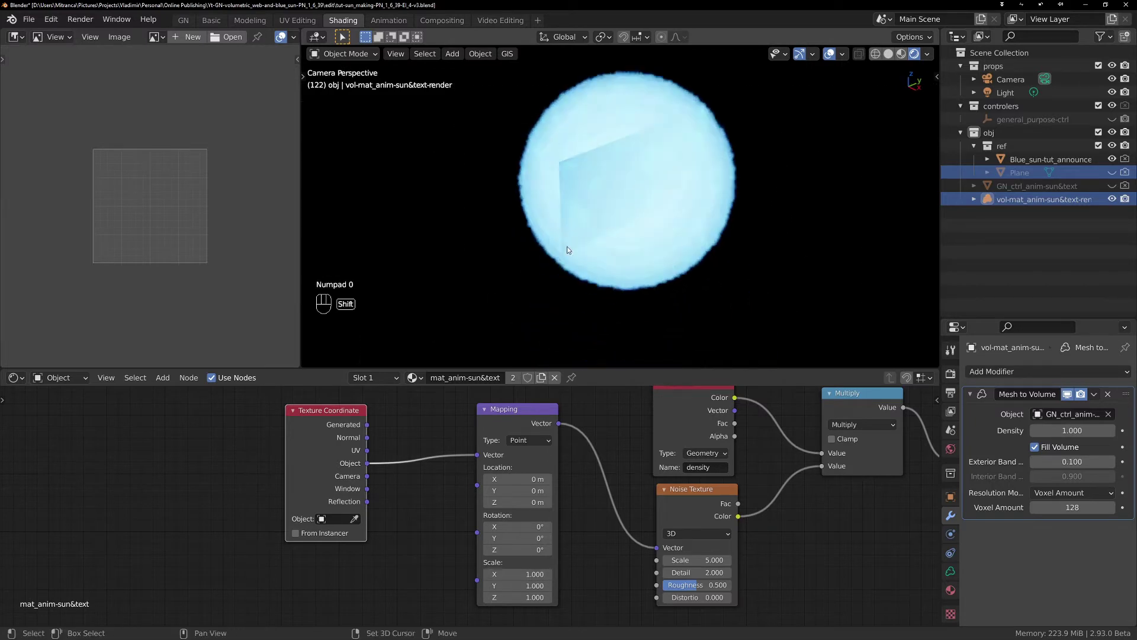
# Move the Mapping node closer to the Texture Coordinate node, try shifting its Location X, and reset that value to 0 m.
pyautogui.moveTo(512, 414); pyautogui.dragTo(488, 437)
pyautogui.moveTo(530, 606); pyautogui.dragTo(517, 593, button='middle')
pyautogui.moveTo(473, 485); pyautogui.dragTo(489, 485)
pyautogui.click(481, 486)
pyautogui.write('0')
pyautogui.press('Return')
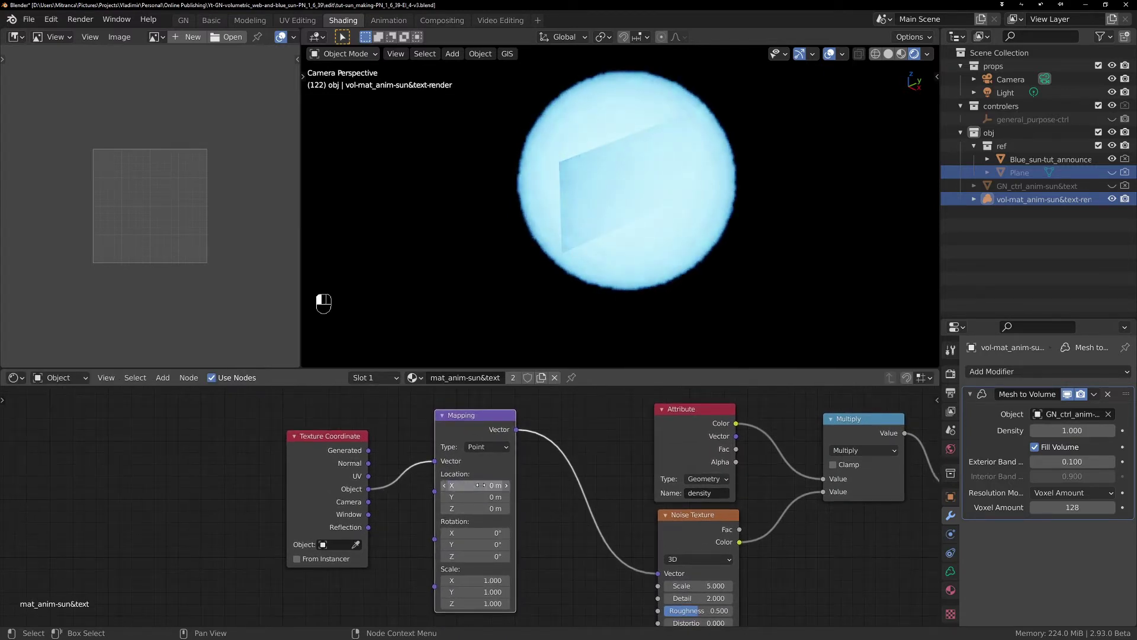
# Move the Noise Texture and Attribute nodes closer to the Mapping node, leaving free space before the first Multiply.
pyautogui.moveTo(567, 514); pyautogui.dragTo(501, 503, button='middle')
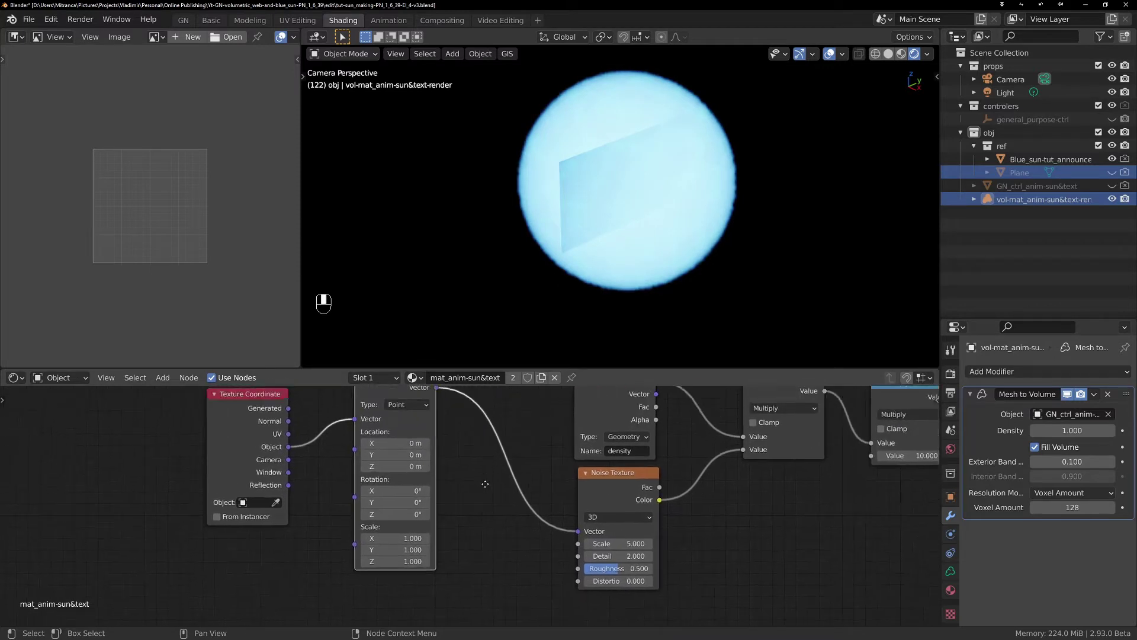
pyautogui.moveTo(630, 514); pyautogui.dragTo(541, 515)
pyautogui.moveTo(610, 398); pyautogui.dragTo(585, 407, button='middle')
pyautogui.moveTo(584, 407); pyautogui.dragTo(500, 393)
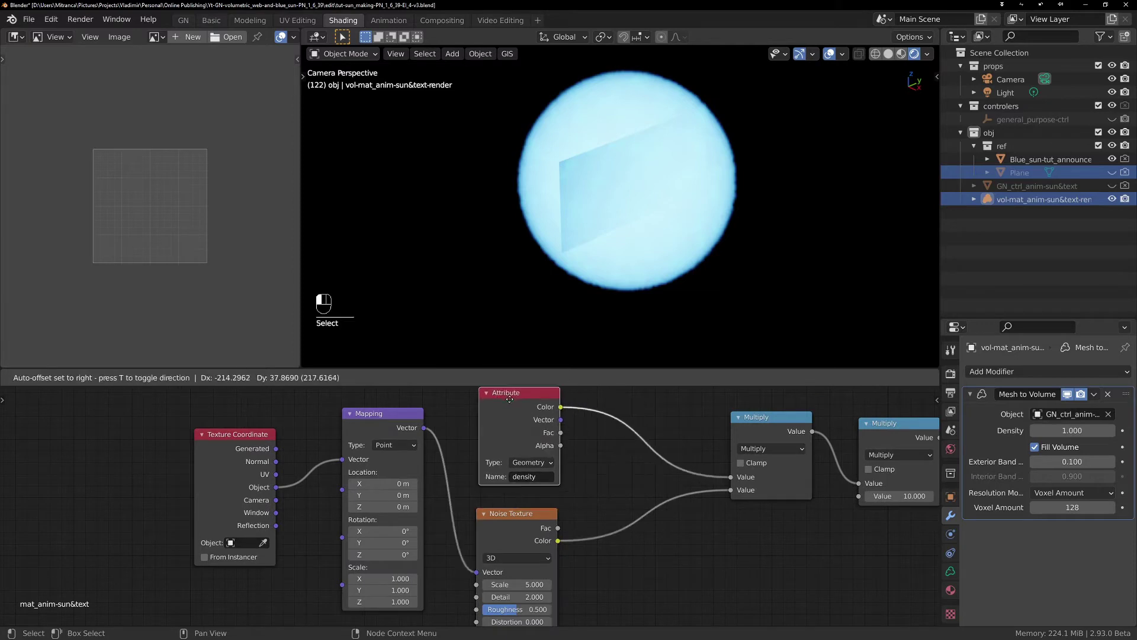
pyautogui.moveTo(640, 548); pyautogui.dragTo(622, 518, button='middle')
pyautogui.scroll(1, 652, 124)
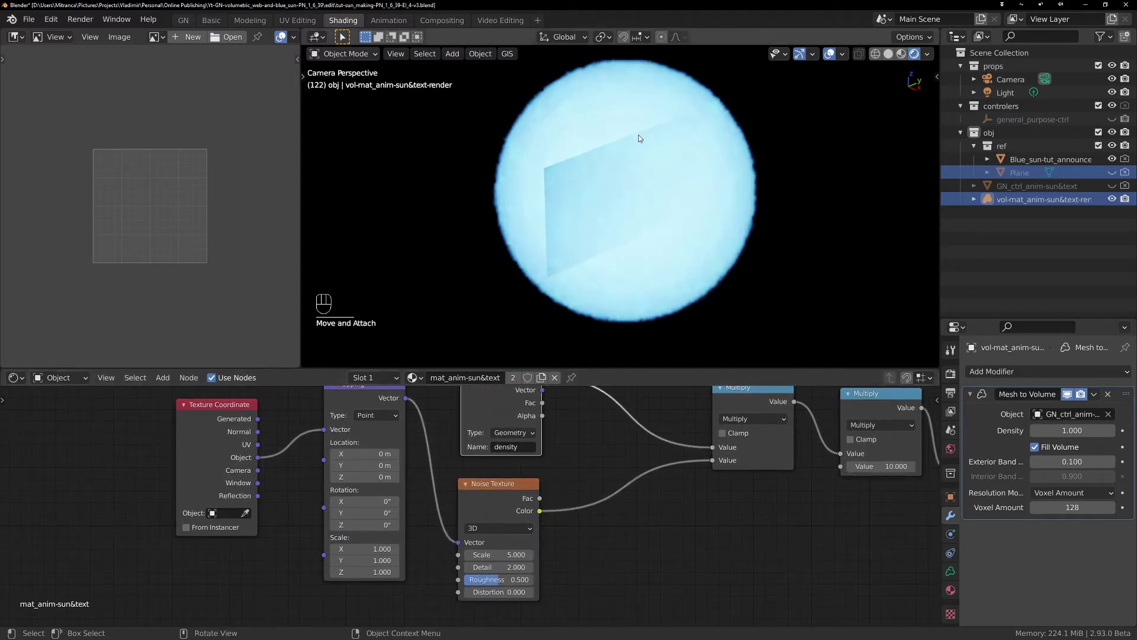
# Exclude the ref collection from the view layer and shift the Noise Texture node slightly closer to the Mapping node.
pyautogui.click(1099, 145)
pyautogui.moveTo(623, 551); pyautogui.dragTo(587, 549, button='middle')
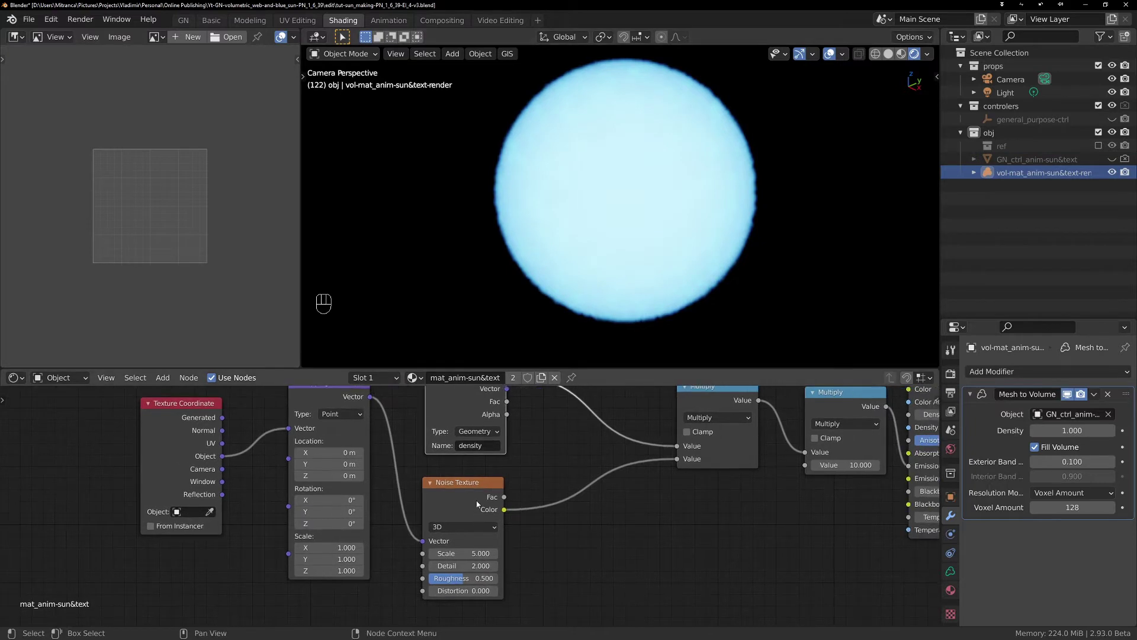
pyautogui.moveTo(459, 483); pyautogui.dragTo(439, 488)
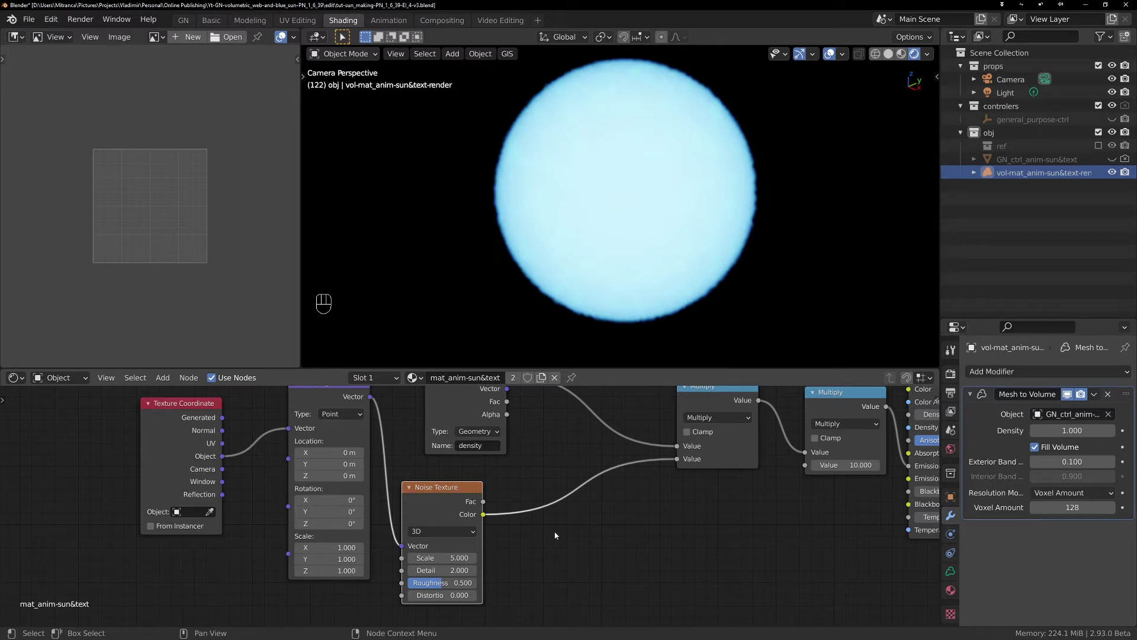
# Insert a ColorRamp between the Noise Texture and the first Multiply, moving its black stop past the middle and its white stop to 0.821.
pyautogui.hotkey('shift', 'a')
pyautogui.click(526, 485)
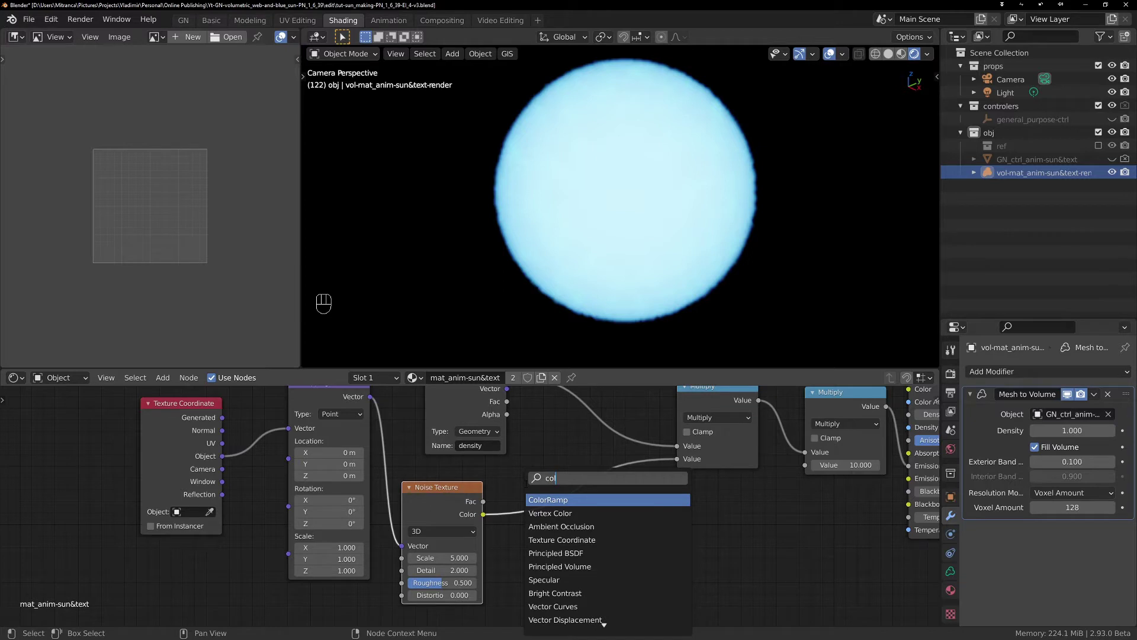
pyautogui.press('Return')
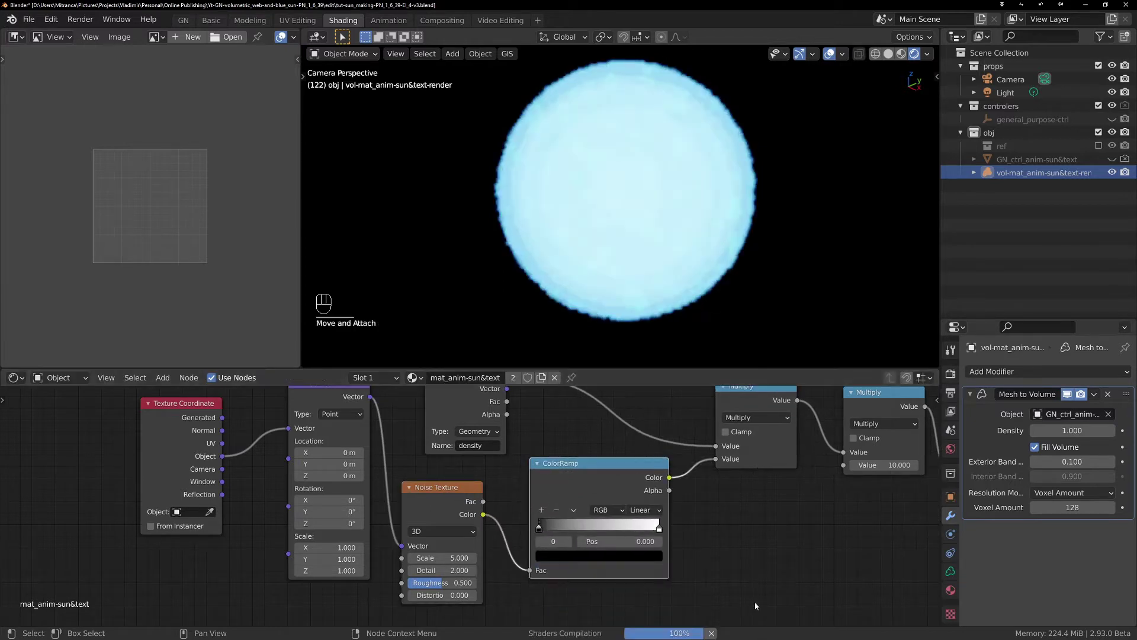
pyautogui.click(584, 546)
pyautogui.moveTo(541, 531); pyautogui.dragTo(638, 529)
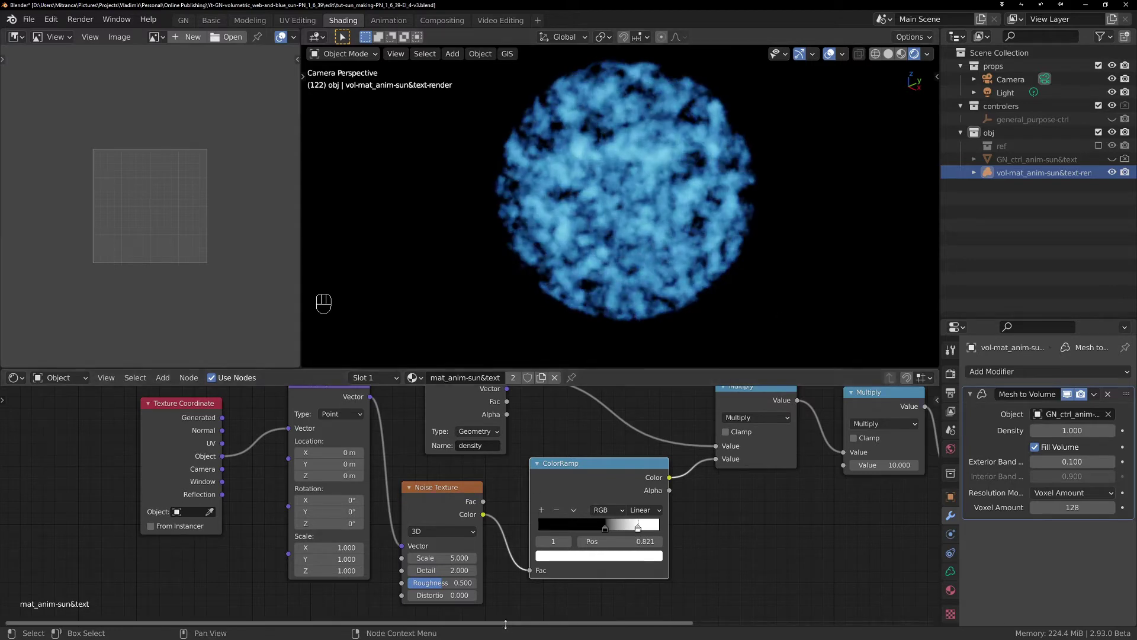
# Set the Noise Texture's Scale to 1.2, Detail to 16, Distortion to 0.26 and Roughness to 0.694.
pyautogui.scroll(1, 489, 578)
pyautogui.moveTo(435, 467); pyautogui.dragTo(460, 443)
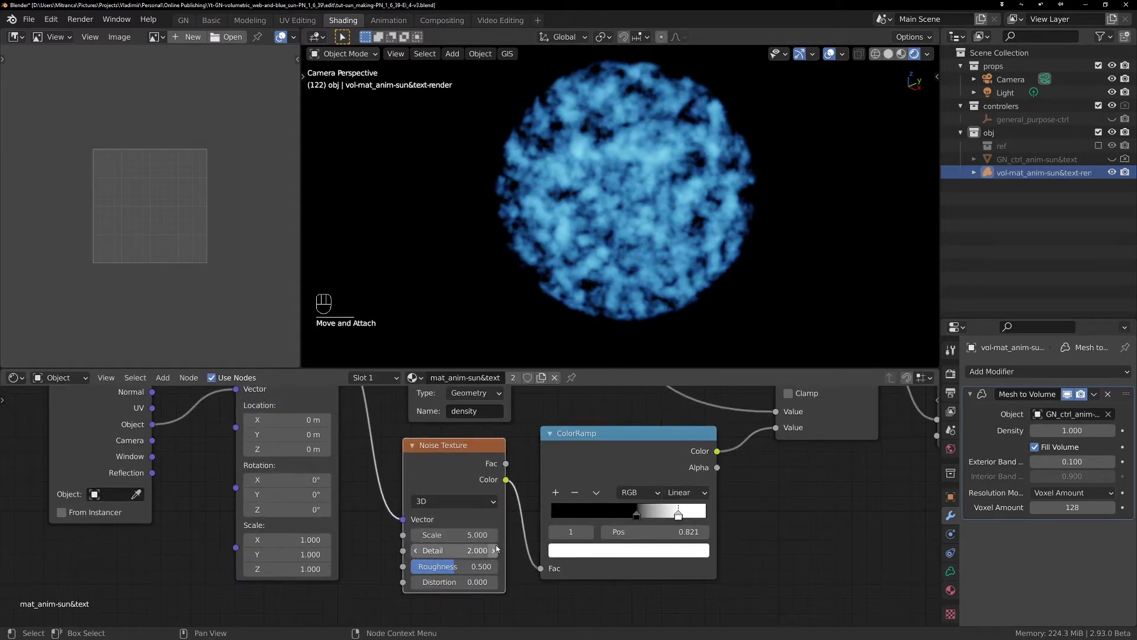
pyautogui.scroll(2, 445, 496)
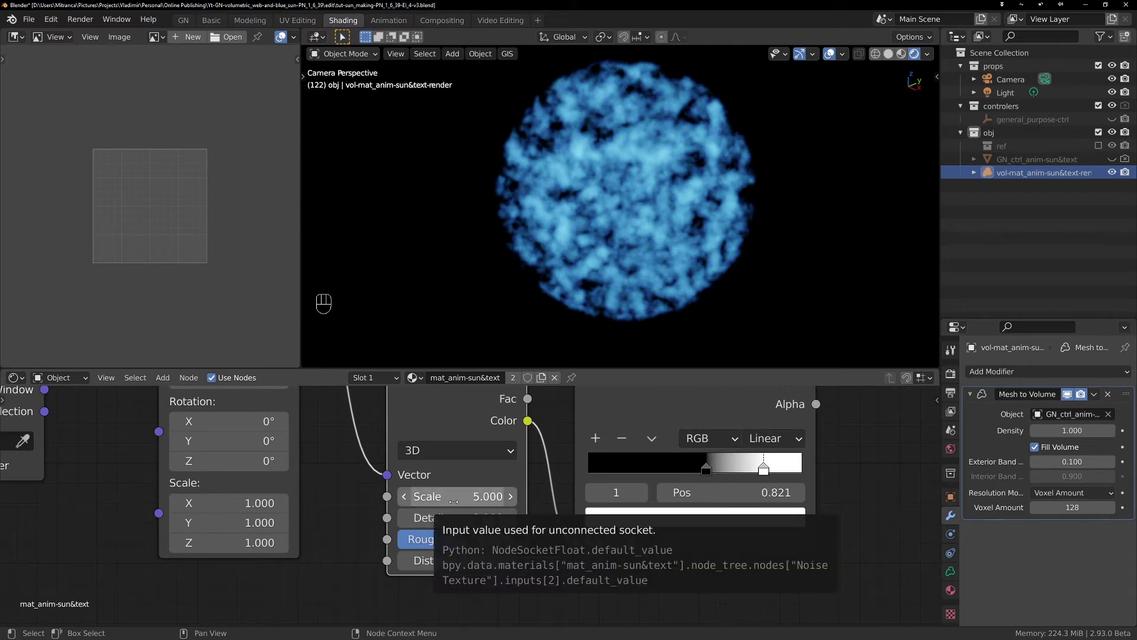
pyautogui.moveTo(476, 497); pyautogui.dragTo(409, 496)
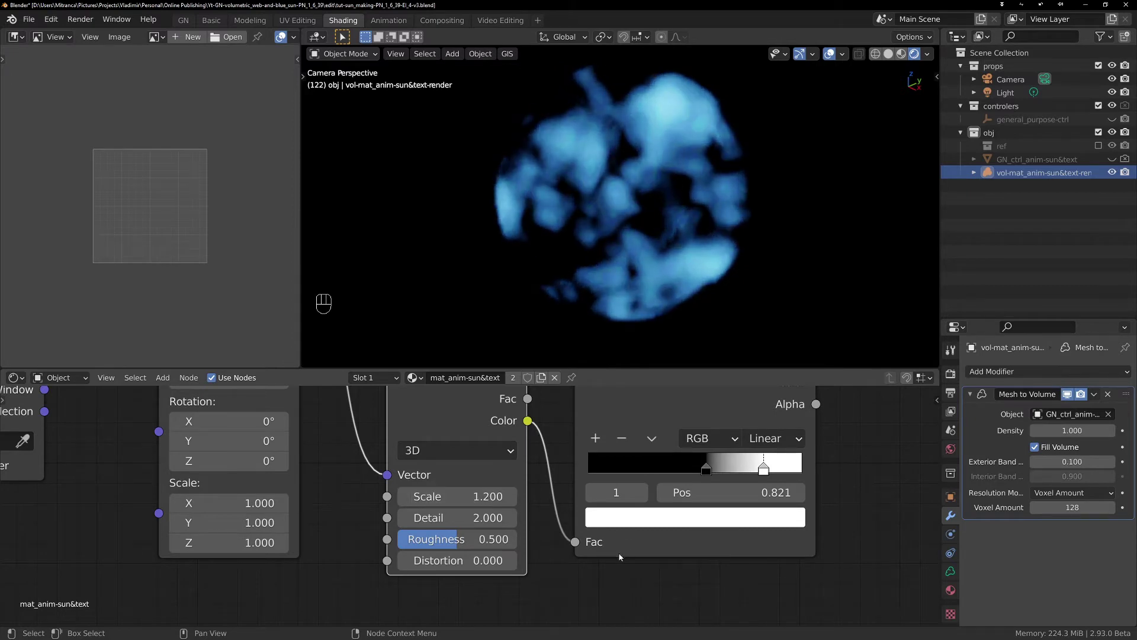
pyautogui.scroll(1, 560, 563)
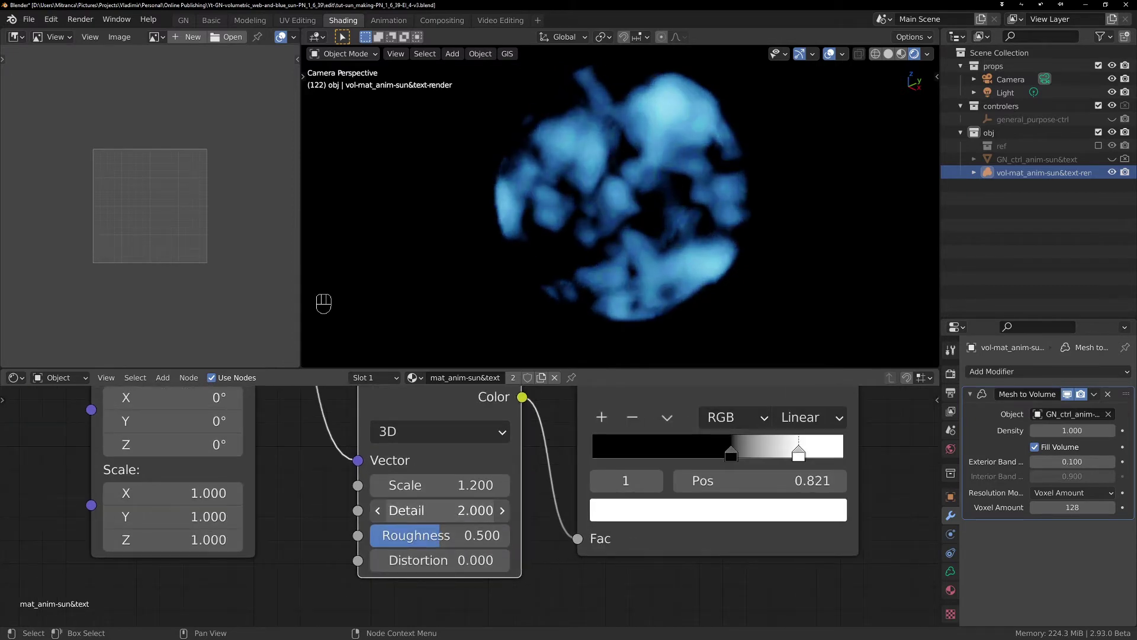
pyautogui.moveTo(441, 510); pyautogui.dragTo(521, 510)
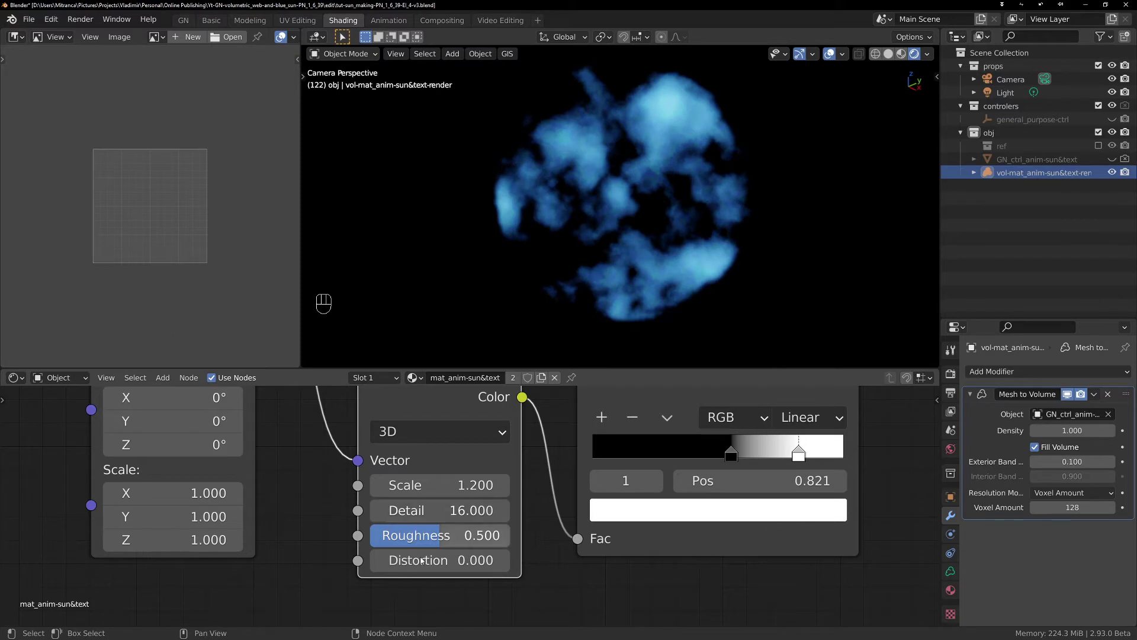
pyautogui.moveTo(418, 554); pyautogui.dragTo(444, 542)
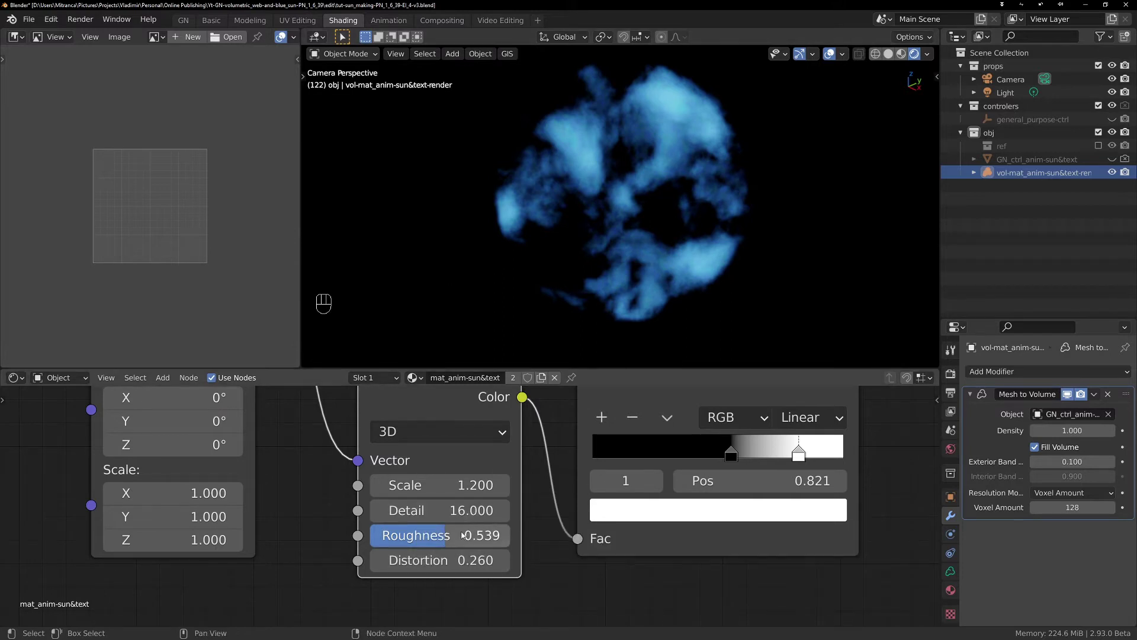
pyautogui.moveTo(445, 542); pyautogui.dragTo(484, 535)
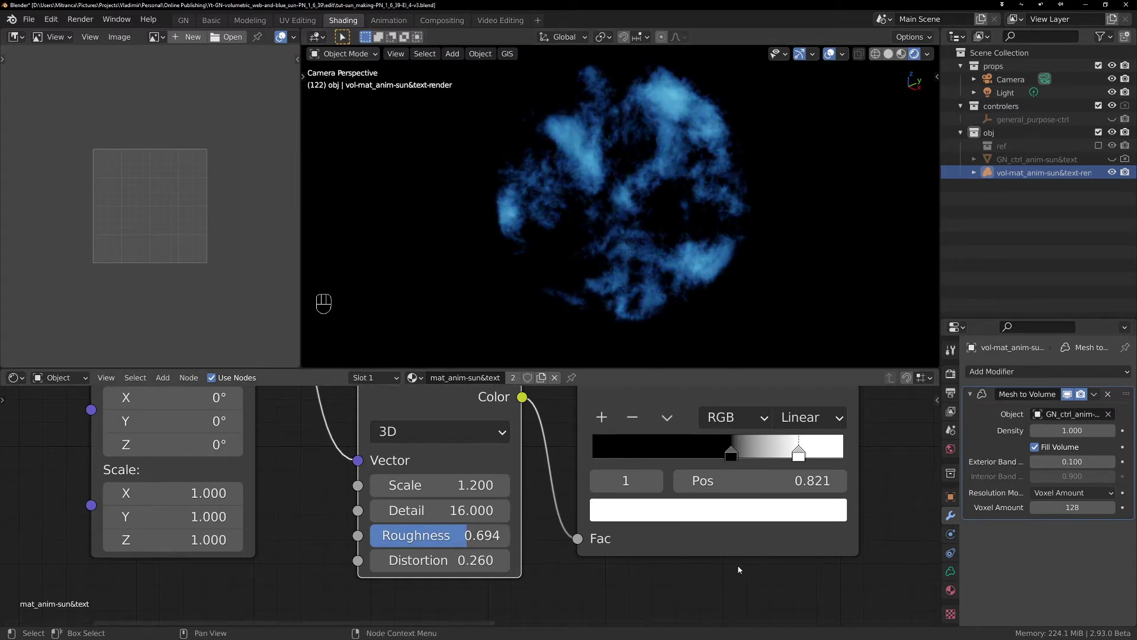
# Tighten the ColorRamp gradient by moving its white stop to position 0.661.
pyautogui.moveTo(739, 570); pyautogui.dragTo(734, 572, button='middle')
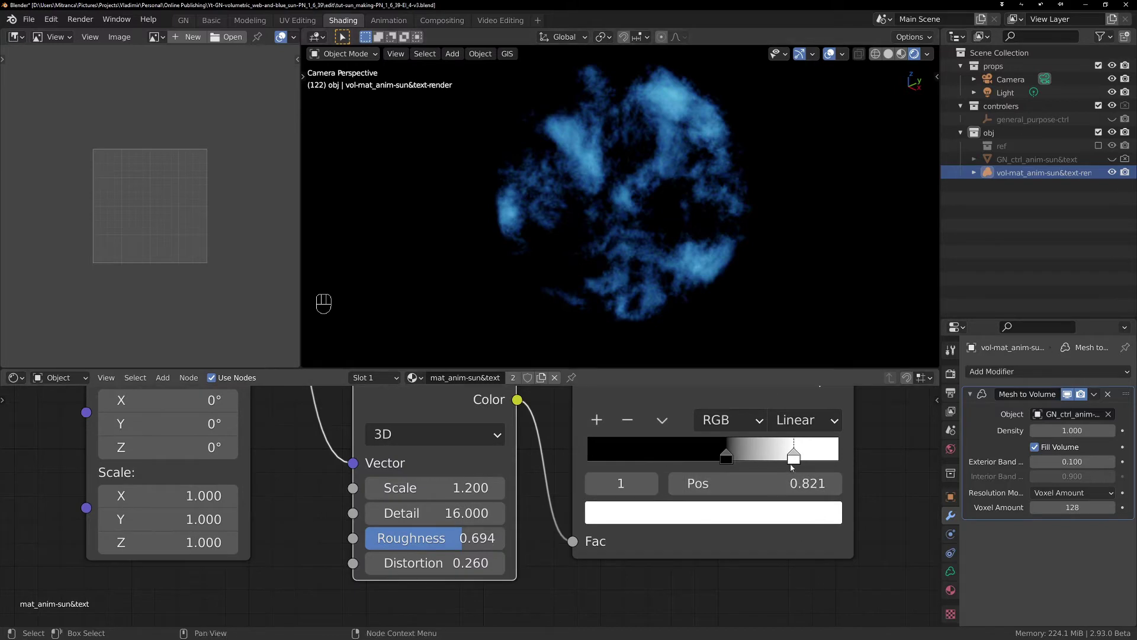
pyautogui.moveTo(795, 460); pyautogui.dragTo(754, 463)
pyautogui.moveTo(887, 490); pyautogui.dragTo(813, 528, button='middle')
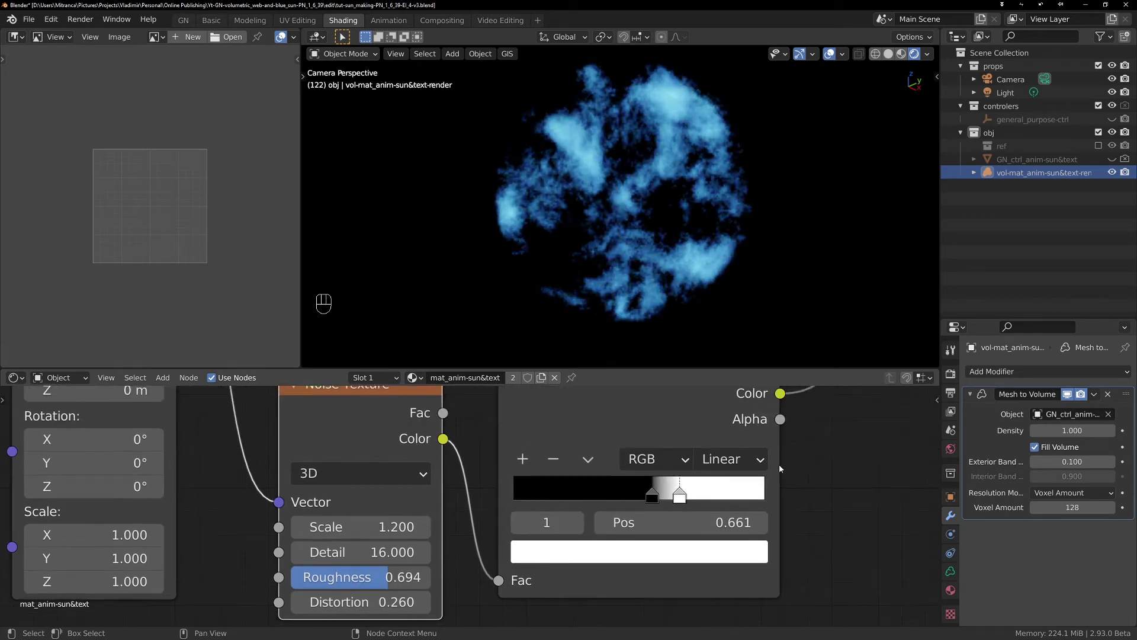
# Look through the ColorRamp's interpolation options while keeping Linear.
pyautogui.click(756, 462)
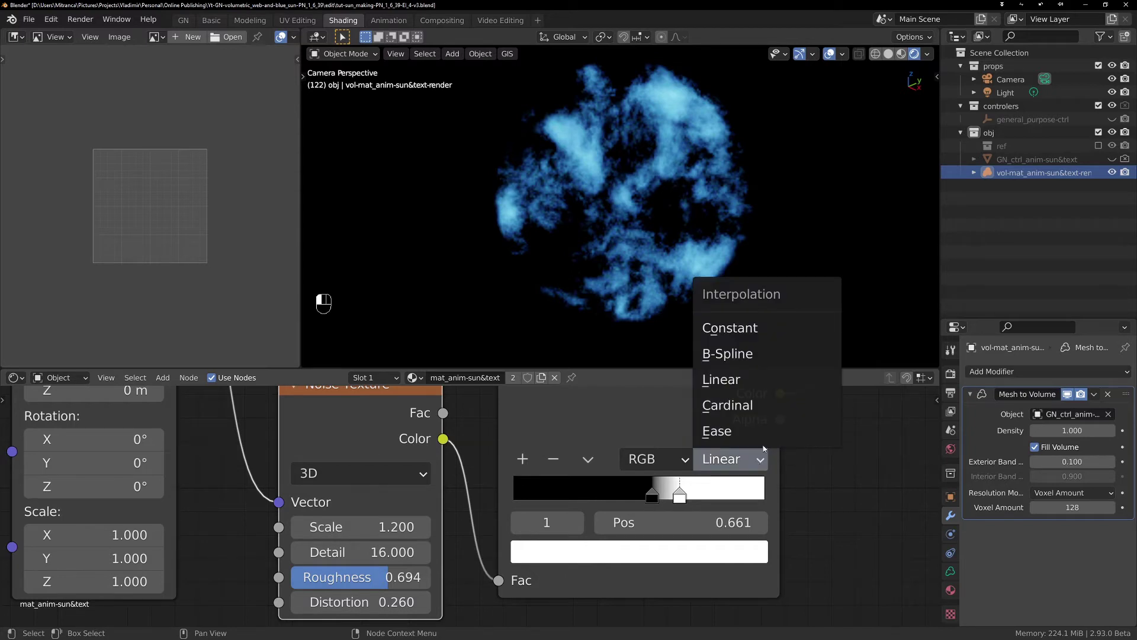
pyautogui.click(576, 400)
pyautogui.moveTo(777, 474); pyautogui.dragTo(781, 505, button='middle')
pyautogui.click(763, 496)
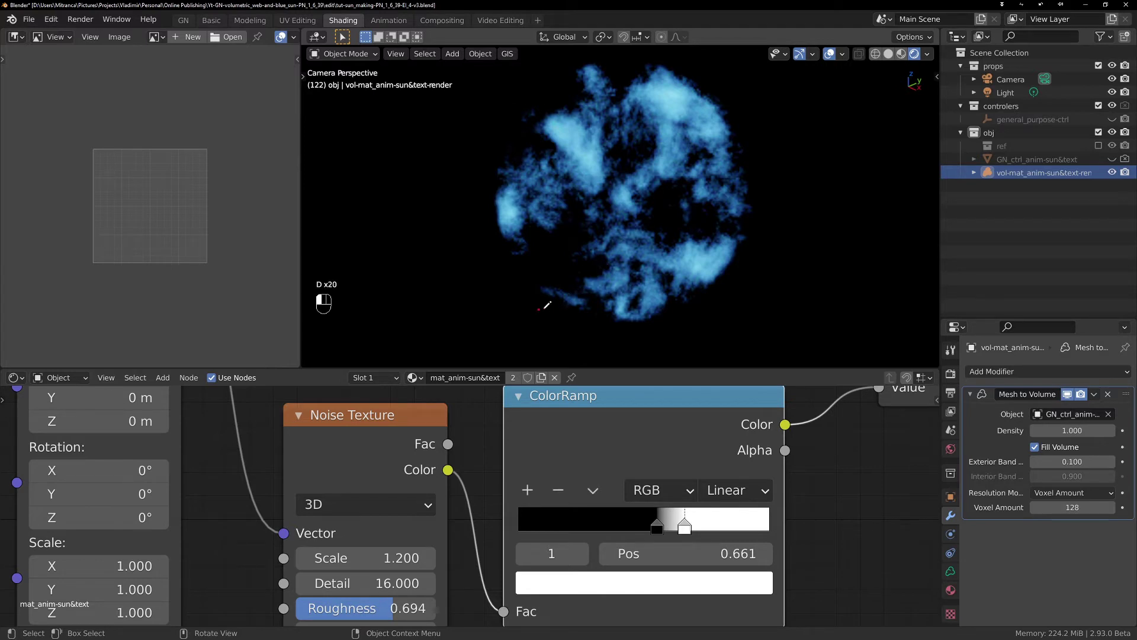
# Sketch a red annotation line diagonally across the sun and mark it with short crossing ticks.
pyautogui.moveTo(540, 308); pyautogui.dragTo(690, 223)
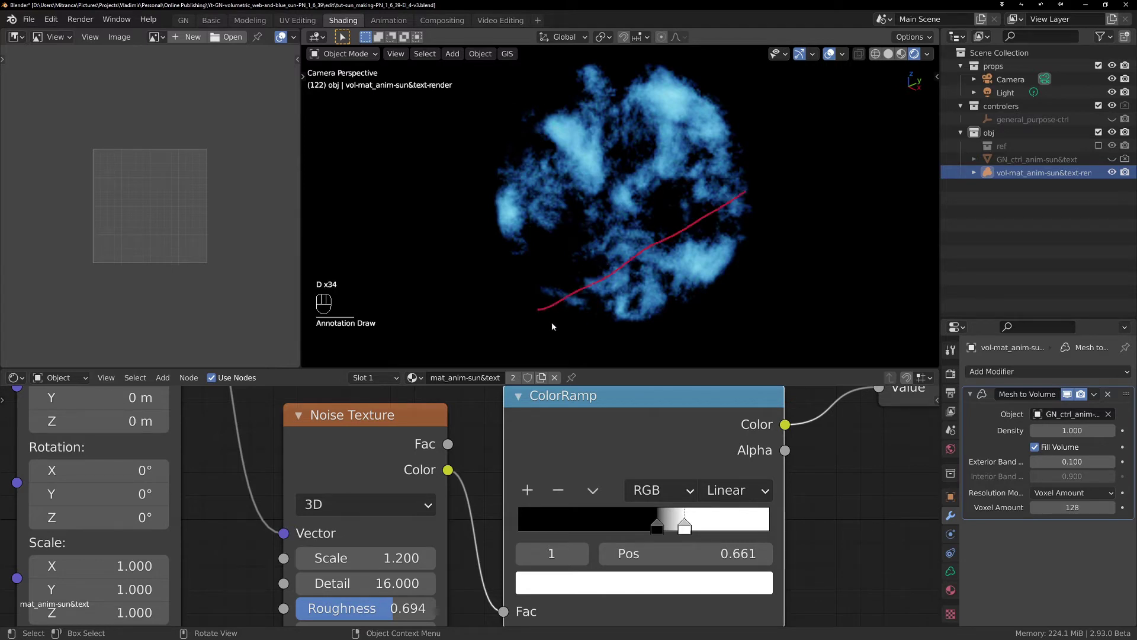
pyautogui.moveTo(555, 294); pyautogui.dragTo(570, 309)
pyautogui.moveTo(564, 296); pyautogui.dragTo(556, 305)
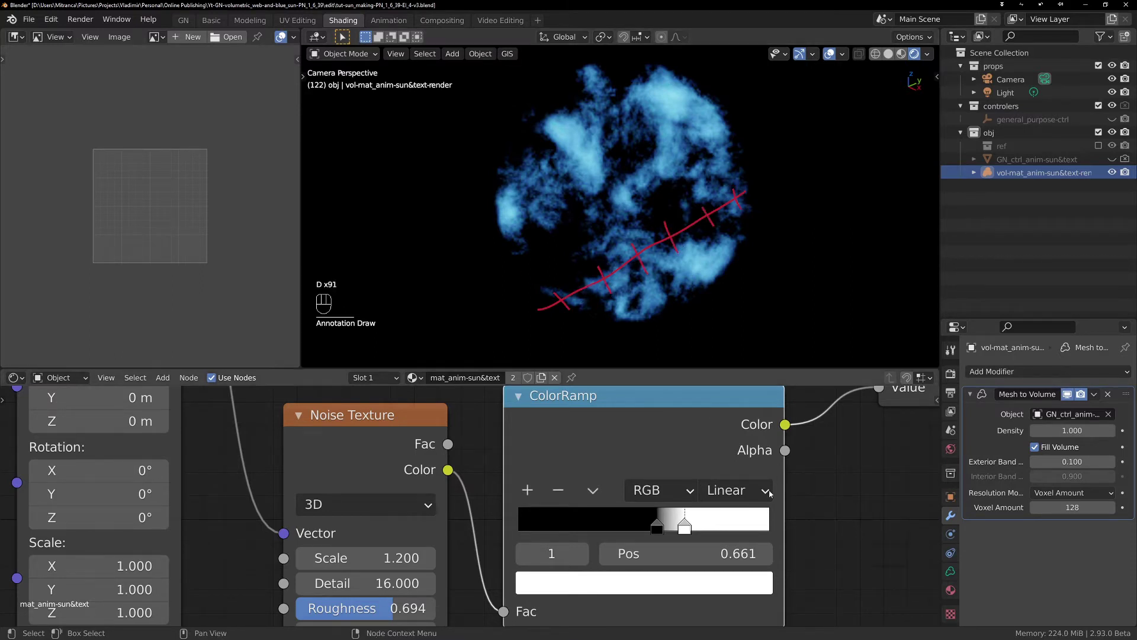
# Set the ColorRamp's interpolation to Ease and erase the red annotation strokes drawn over the sun.
pyautogui.click(734, 490)
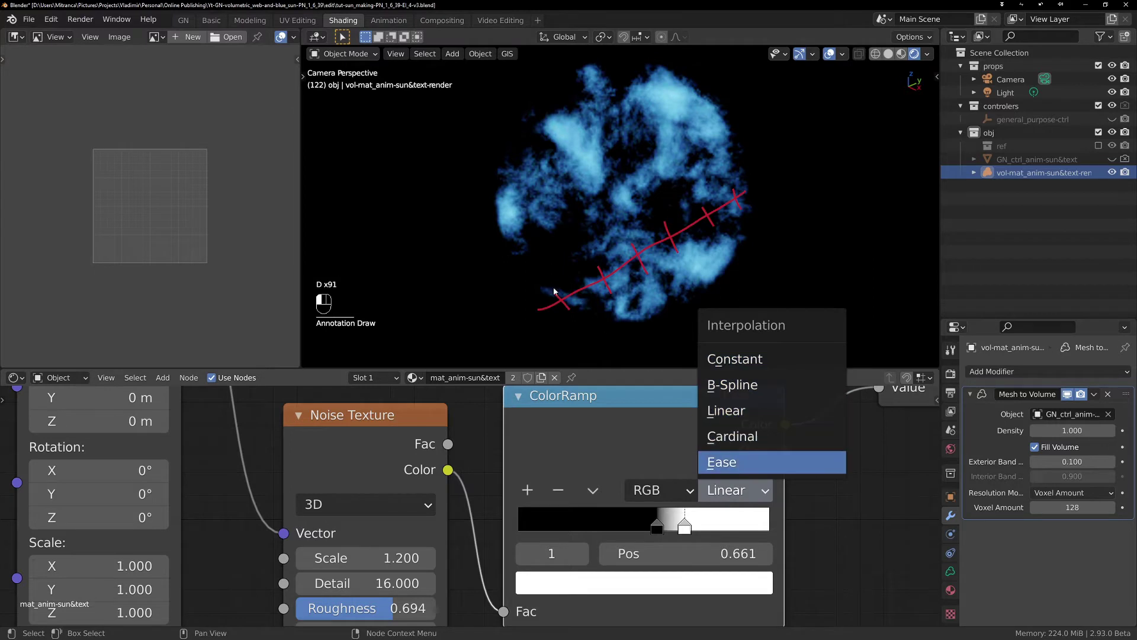
pyautogui.click(734, 462)
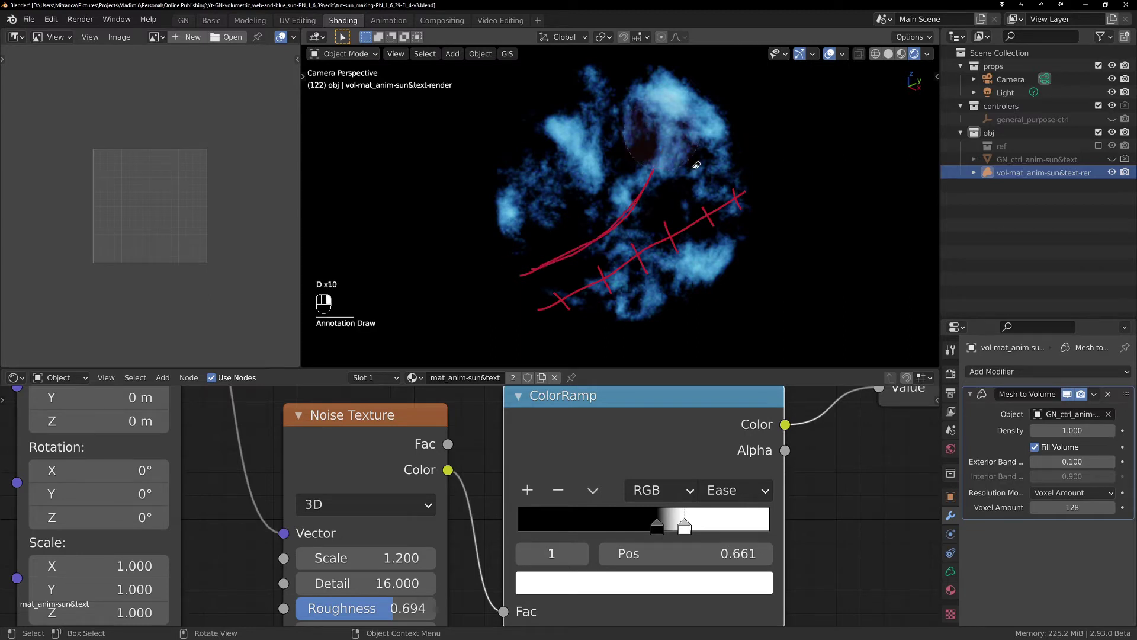
pyautogui.moveTo(696, 166)
pyautogui.mouseDown(button='right')
pyautogui.moveTo(581, 254)
pyautogui.moveTo(632, 261)
pyautogui.moveTo(525, 305)
pyautogui.moveTo(682, 245)
pyautogui.mouseUp(button='right')
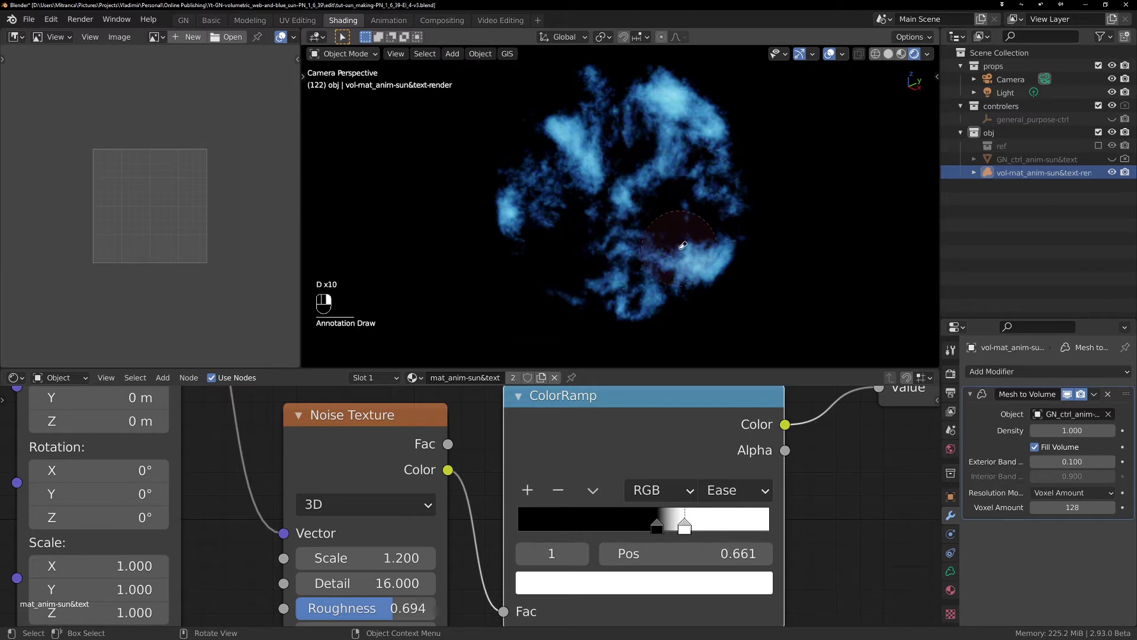
# Examine the ColorRamp settings and the node chain from Texture Coordinate to Material Output.
pyautogui.moveTo(815, 528); pyautogui.dragTo(787, 475, button='middle')
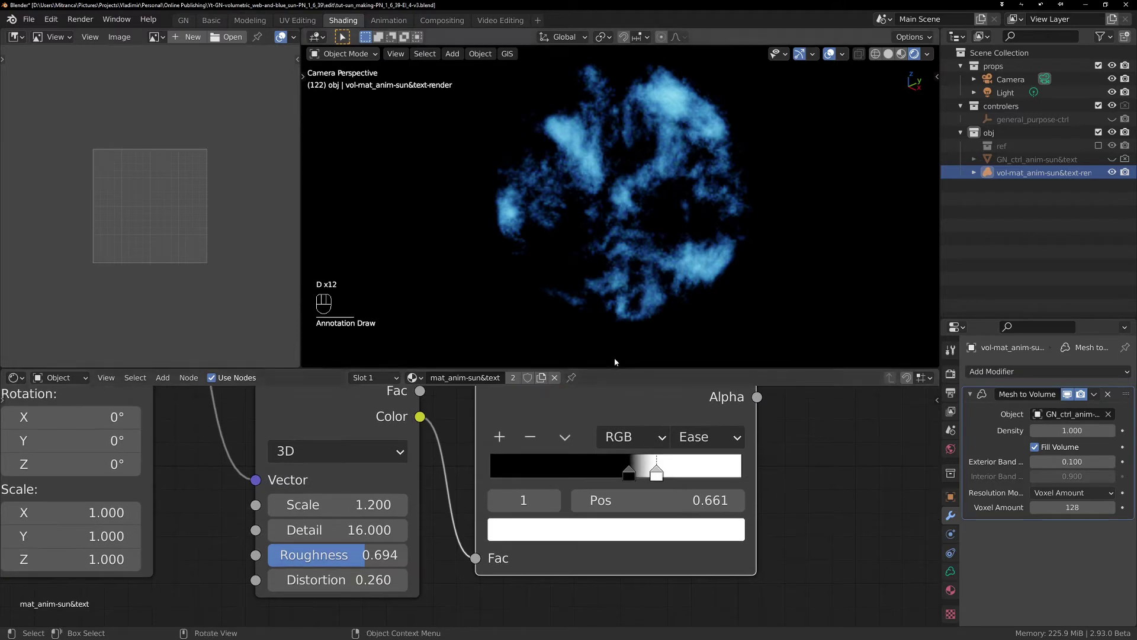
pyautogui.scroll(2, 675, 456)
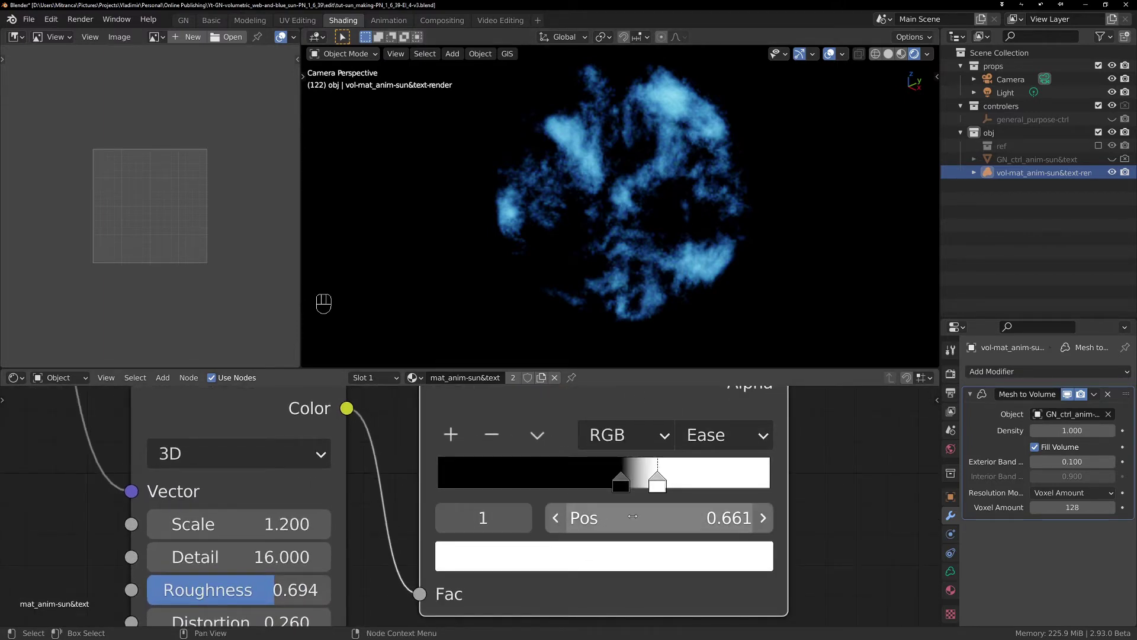
pyautogui.scroll(-4, 641, 495)
pyautogui.moveTo(732, 500); pyautogui.dragTo(736, 517, button='middle')
pyautogui.scroll(-5, 737, 509)
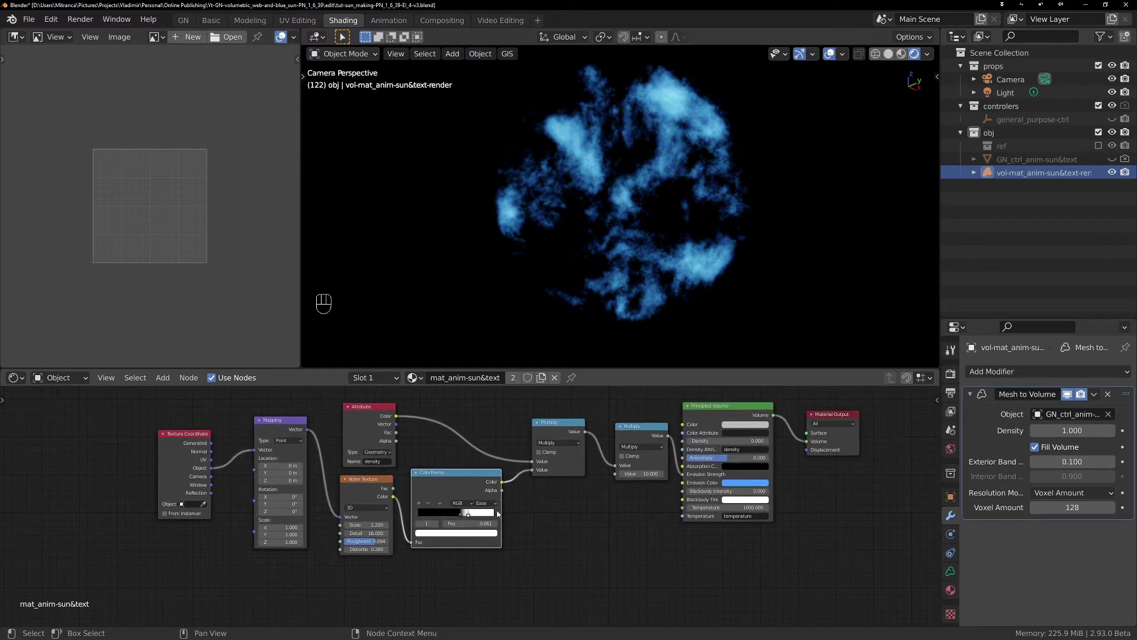
pyautogui.moveTo(538, 509); pyautogui.dragTo(573, 531, button='middle')
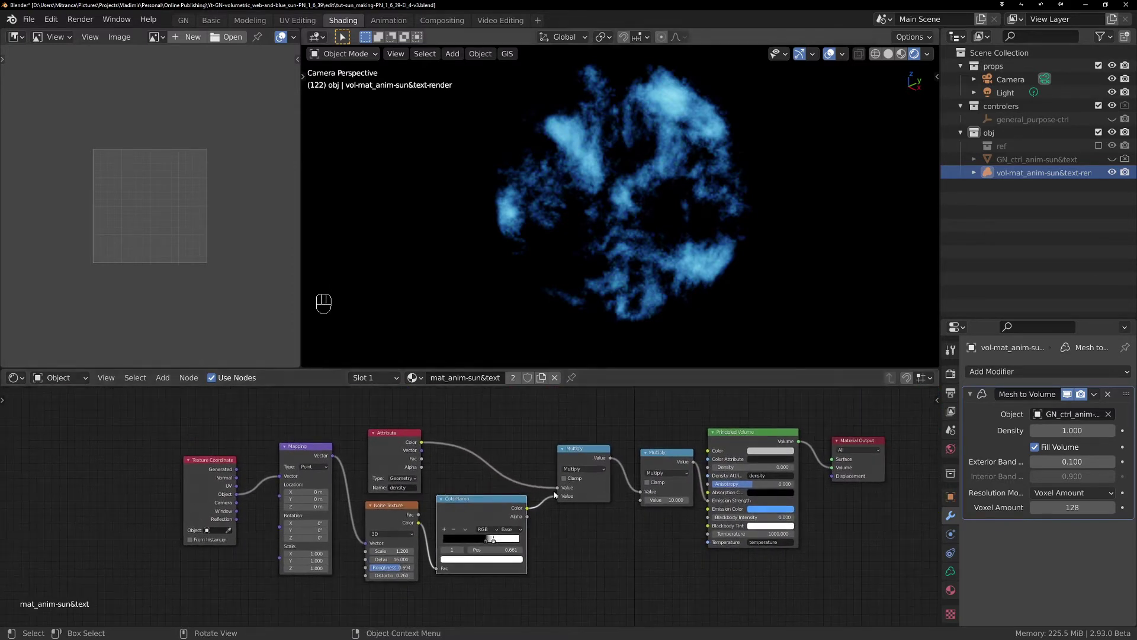
pyautogui.scroll(2, 609, 553)
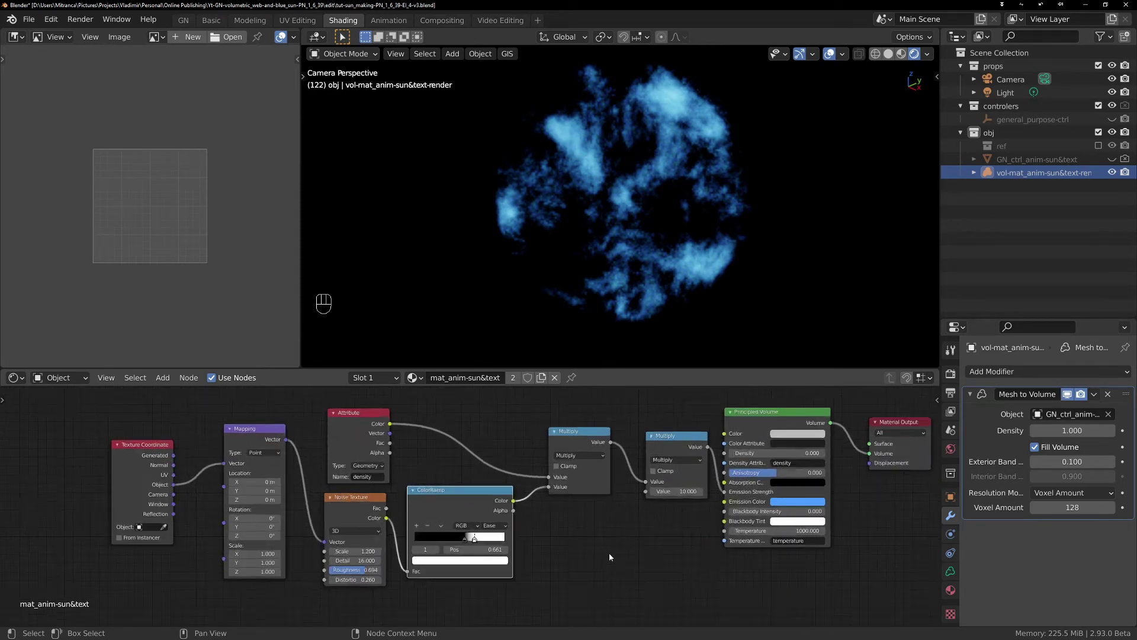
pyautogui.scroll(-1, 609, 552)
pyautogui.moveTo(609, 552); pyautogui.dragTo(679, 536, button='middle')
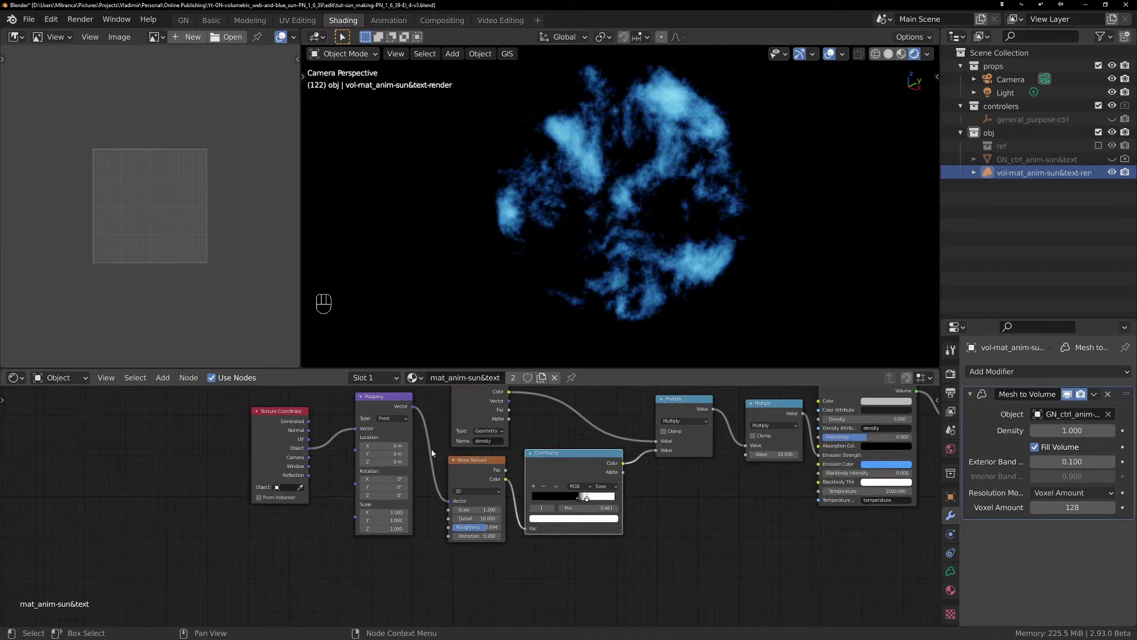
# Duplicate the Noise Texture and ColorRamp below the originals with their links, and connect the copied ramp's Color to the first Multiply node.
pyautogui.moveTo(424, 496); pyautogui.dragTo(648, 505)
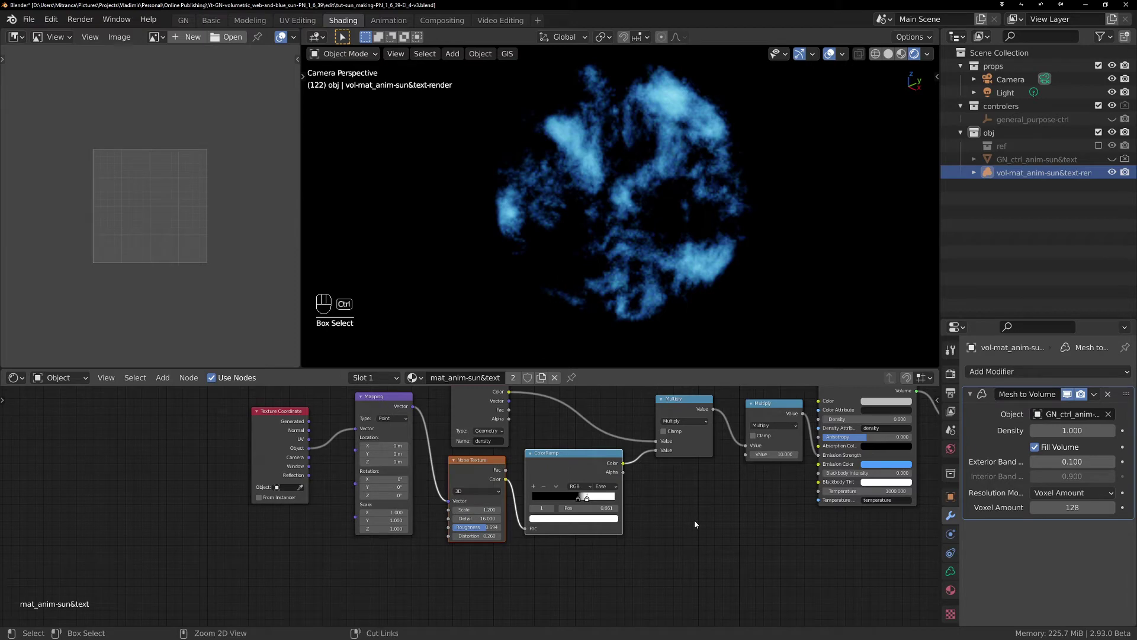
pyautogui.hotkey('ctrl', 'shift', 'd')
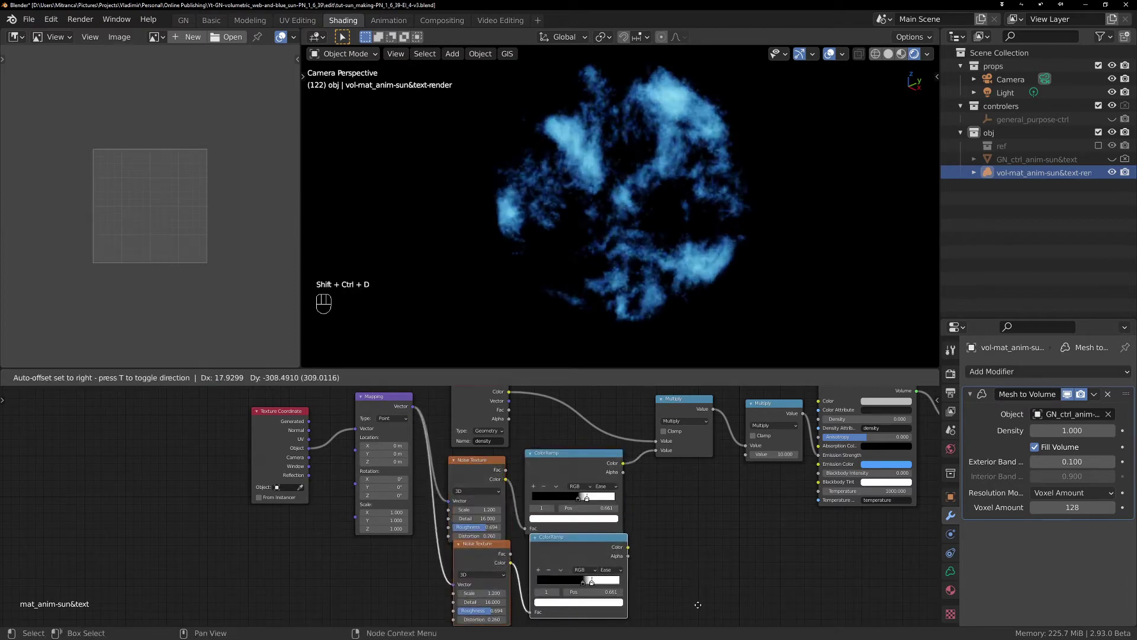
pyautogui.click(579, 552)
pyautogui.moveTo(395, 413); pyautogui.dragTo(375, 424)
pyautogui.moveTo(641, 505); pyautogui.dragTo(574, 500, button='middle')
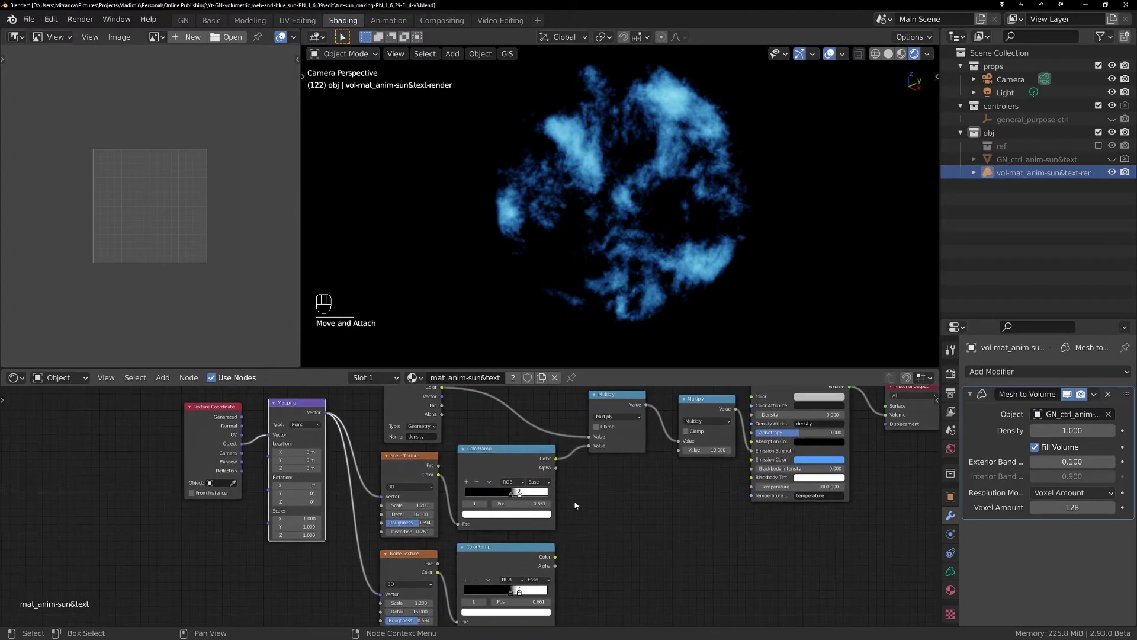
pyautogui.moveTo(556, 557); pyautogui.dragTo(591, 443)
# Set the duplicated Noise Texture's Scale to 8.1 and Distortion to 0.2 for finer detail.
pyautogui.moveTo(624, 528); pyautogui.dragTo(698, 490, button='middle')
pyautogui.scroll(1, 664, 514)
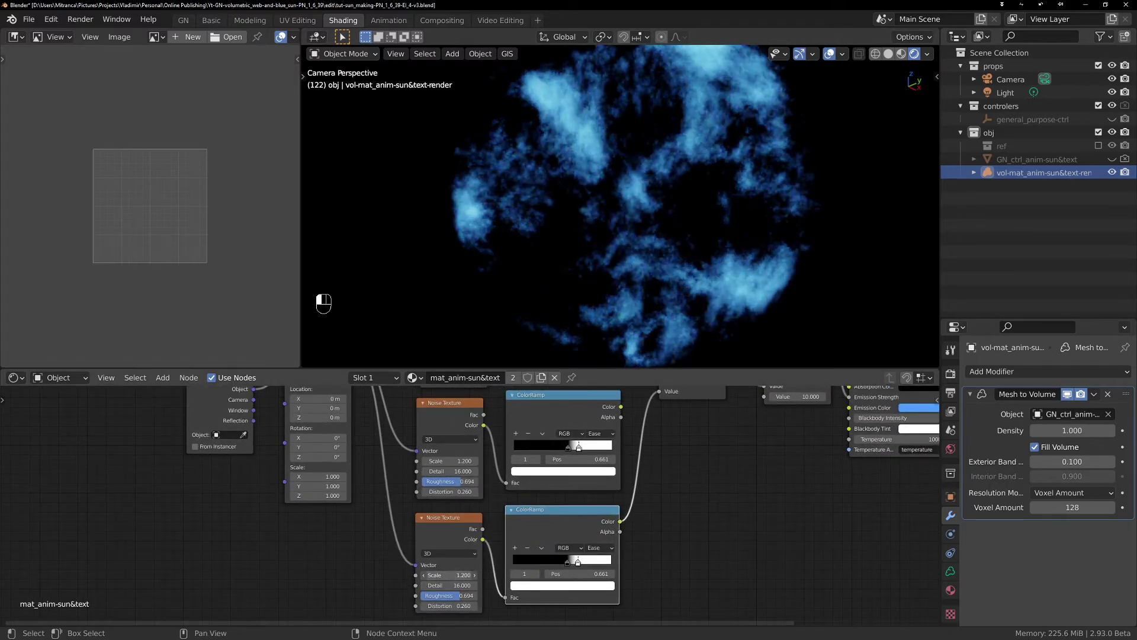
pyautogui.scroll(4, 464, 573)
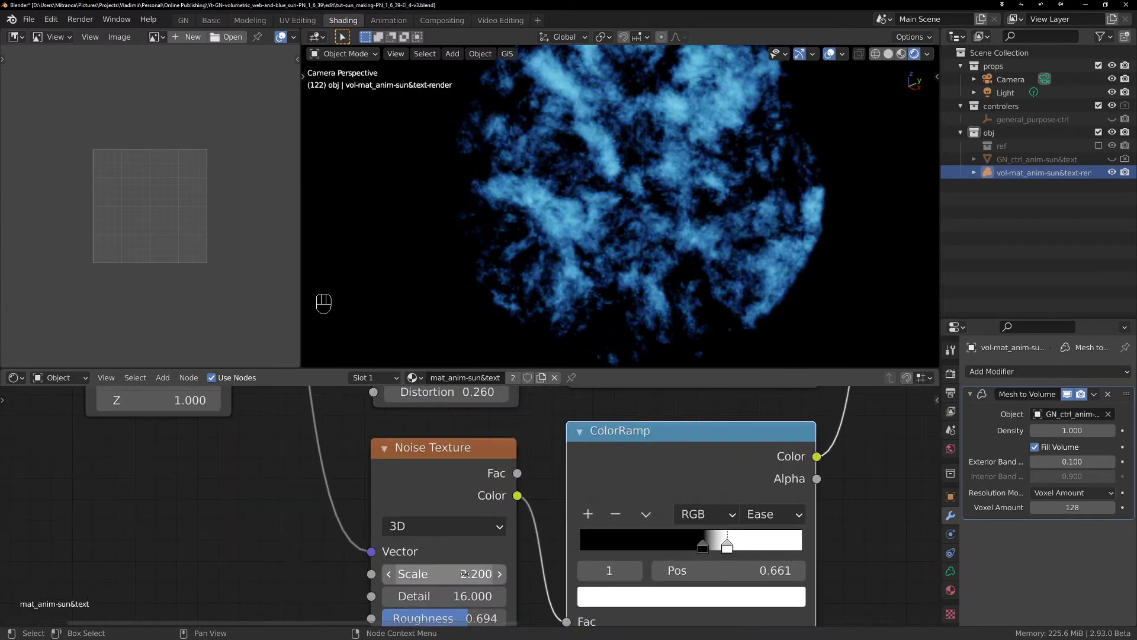
pyautogui.moveTo(464, 574); pyautogui.dragTo(448, 516, button='middle')
pyautogui.moveTo(448, 515); pyautogui.dragTo(503, 515)
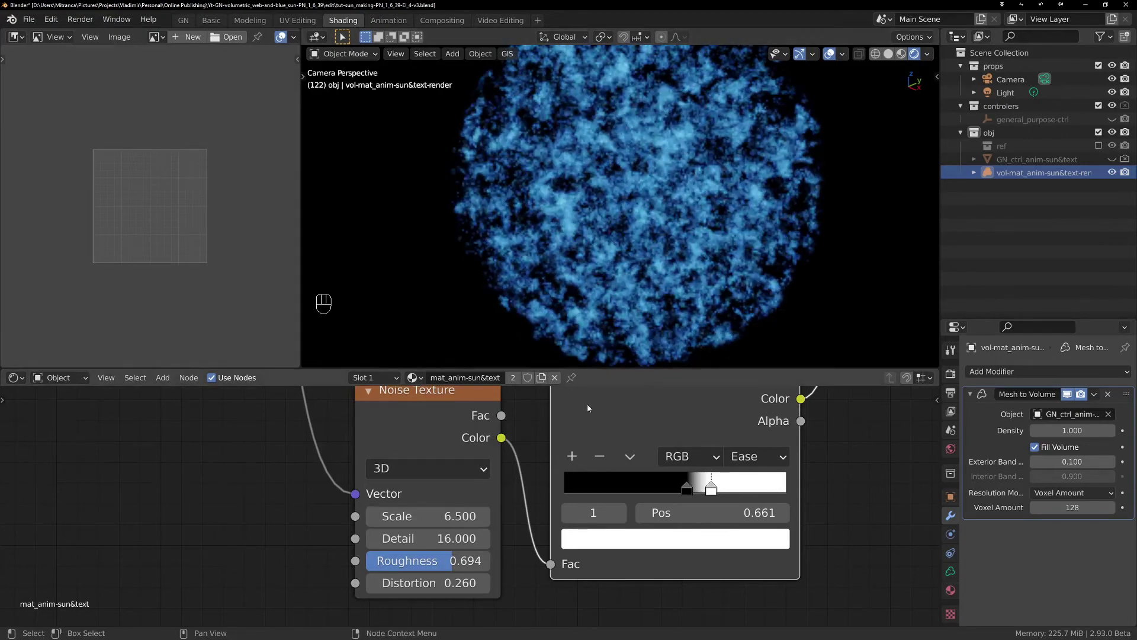
pyautogui.moveTo(427, 515); pyautogui.dragTo(446, 515)
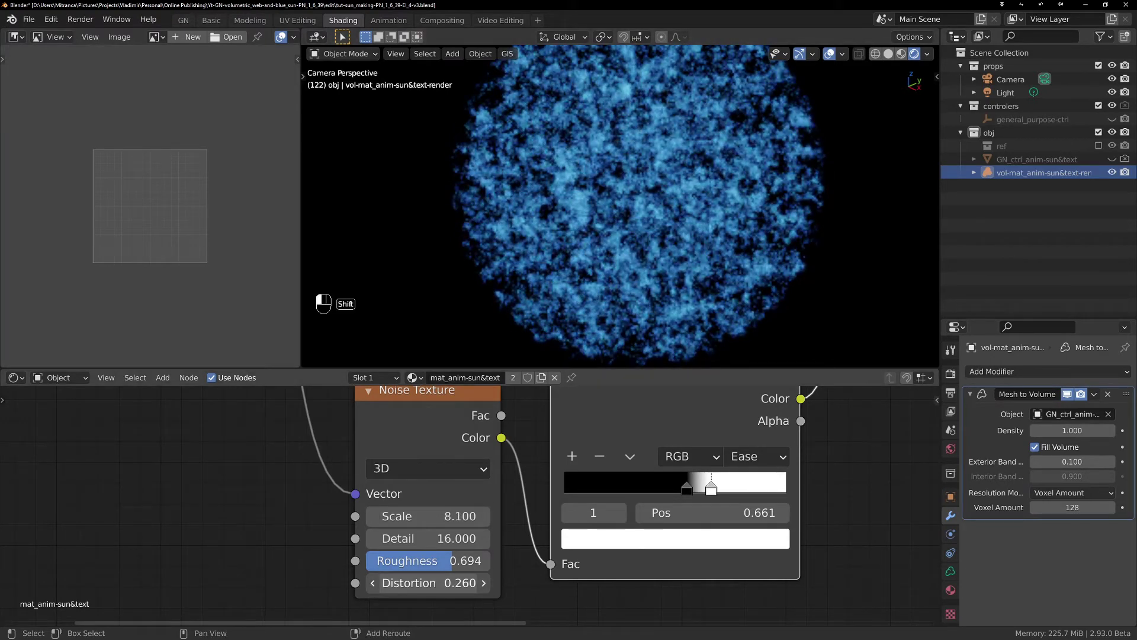
pyautogui.keyDown('shift'); pyautogui.moveTo(453, 582); pyautogui.dragTo(430, 583); pyautogui.keyUp('shift')
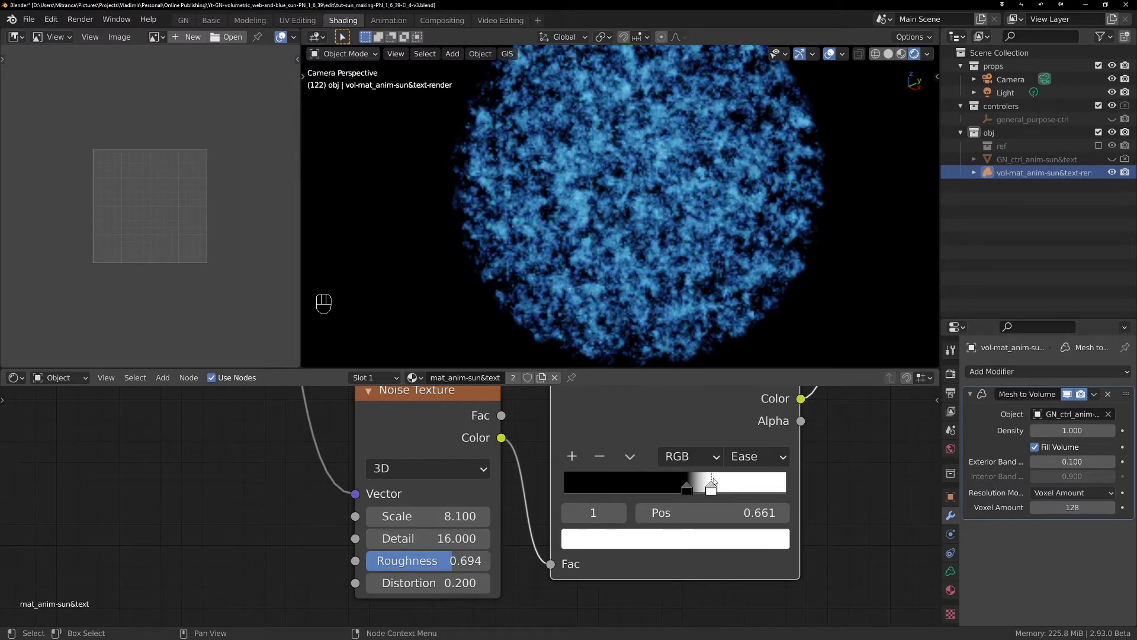
# Move the black stop of the duplicated ColorRamp to position 0.567.
pyautogui.moveTo(833, 474); pyautogui.dragTo(680, 521, button='middle')
pyautogui.scroll(-1, 679, 521)
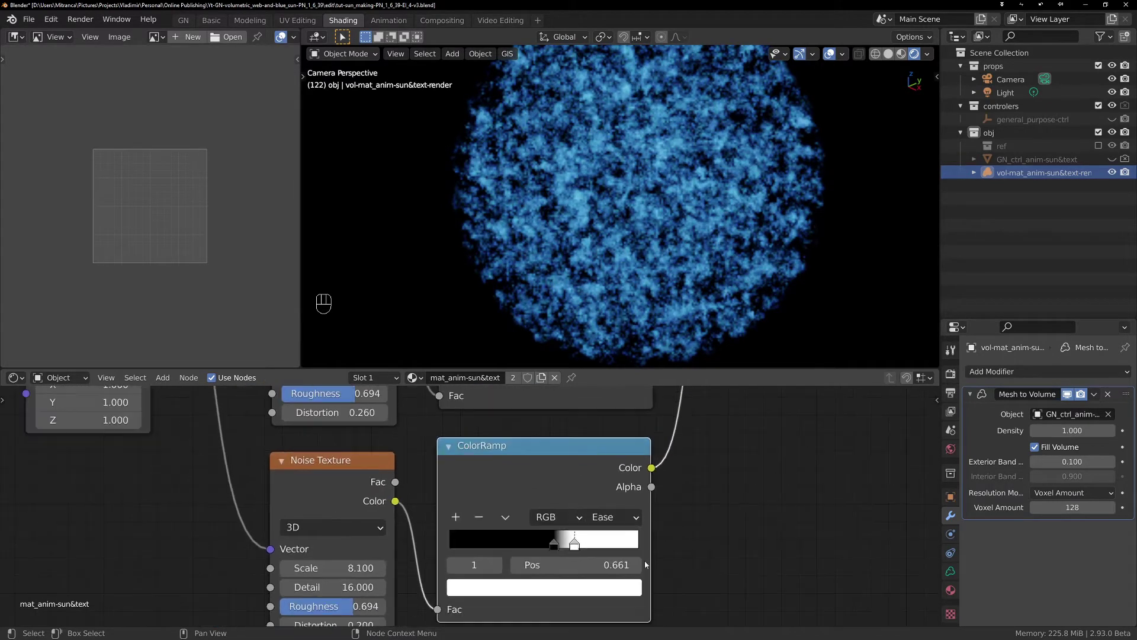
pyautogui.moveTo(553, 543)
pyautogui.mouseDown()
pyautogui.moveTo(570, 543)
pyautogui.moveTo(557, 544)
pyautogui.mouseUp()
# Shift the Multiply, Principled Volume and output nodes away from the ramps, and reconnect the original ColorRamp's Color to the first Multiply node.
pyautogui.scroll(-7, 728, 496)
pyautogui.moveTo(750, 460); pyautogui.dragTo(495, 571, button='middle')
pyautogui.scroll(-3, 668, 569)
pyautogui.moveTo(512, 394); pyautogui.dragTo(853, 568)
pyautogui.moveTo(527, 463); pyautogui.dragTo(651, 455)
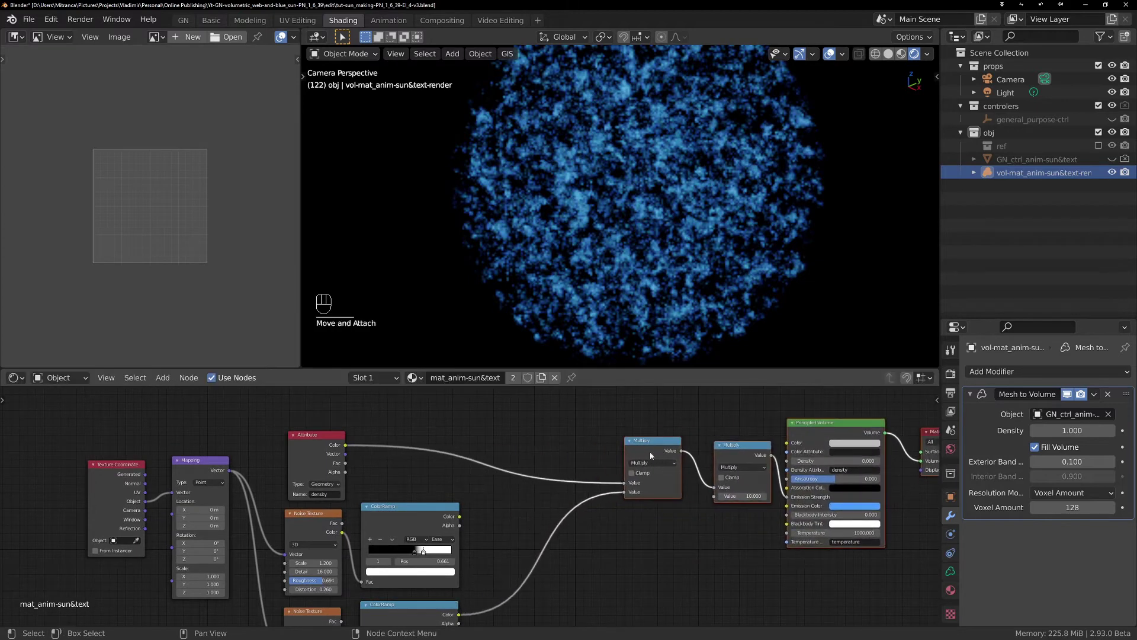
pyautogui.click(667, 444)
pyautogui.moveTo(513, 503); pyautogui.dragTo(593, 475, button='middle')
pyautogui.moveTo(539, 488); pyautogui.dragTo(704, 463)
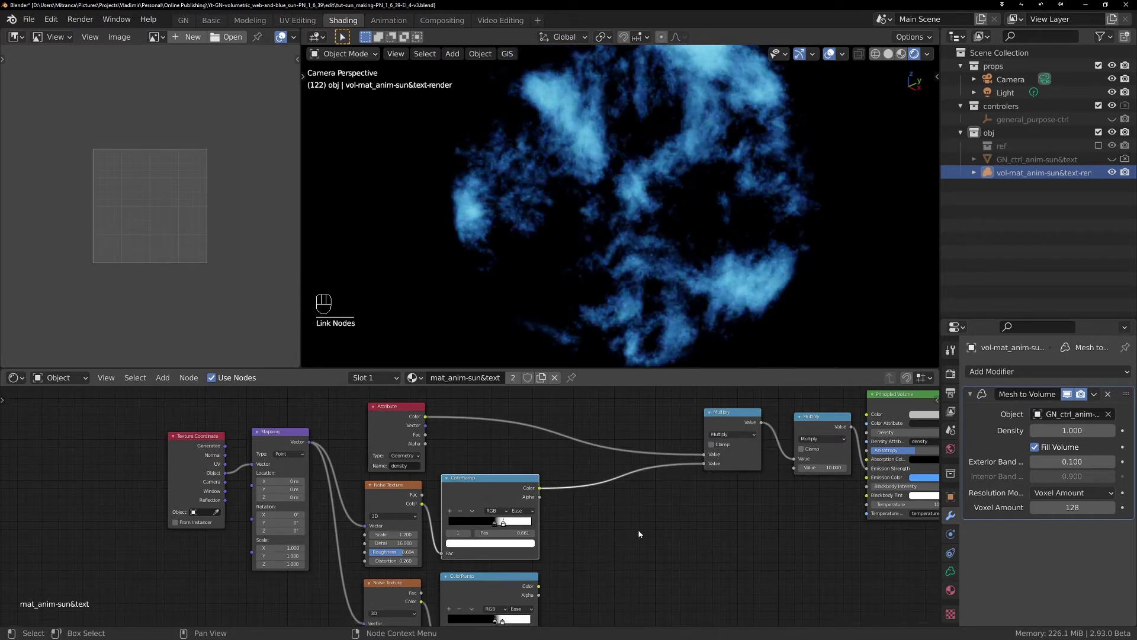
# Add a MixRGB node in the gap between the ColorRamps and the first Multiply node.
pyautogui.moveTo(618, 516); pyautogui.dragTo(549, 492, button='middle')
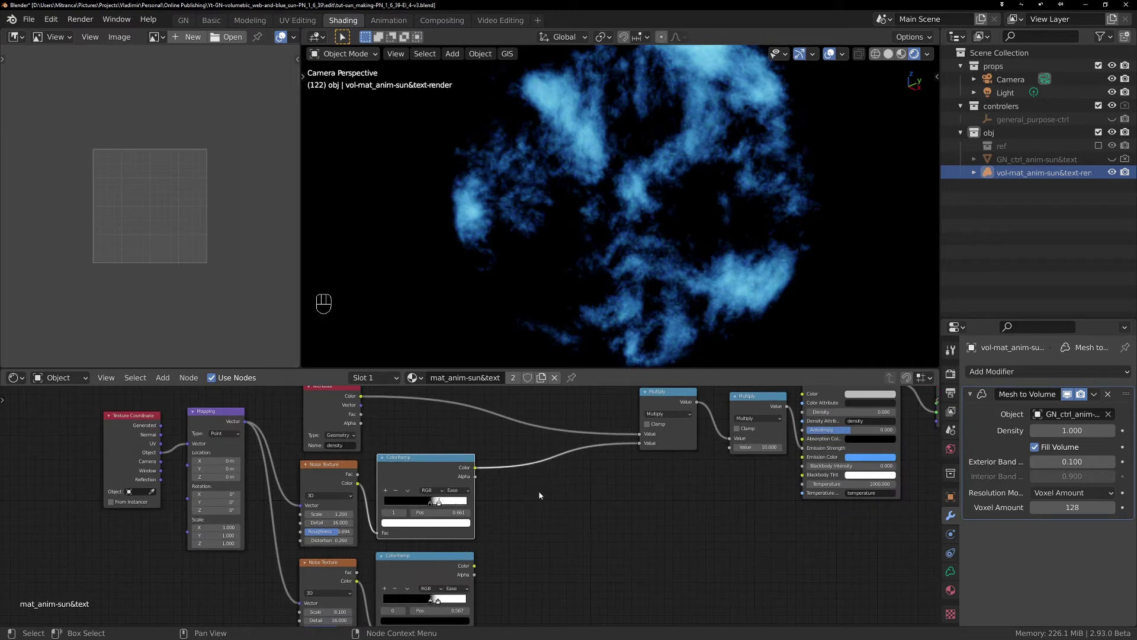
pyautogui.hotkey('shift', 'a')
pyautogui.click(535, 488)
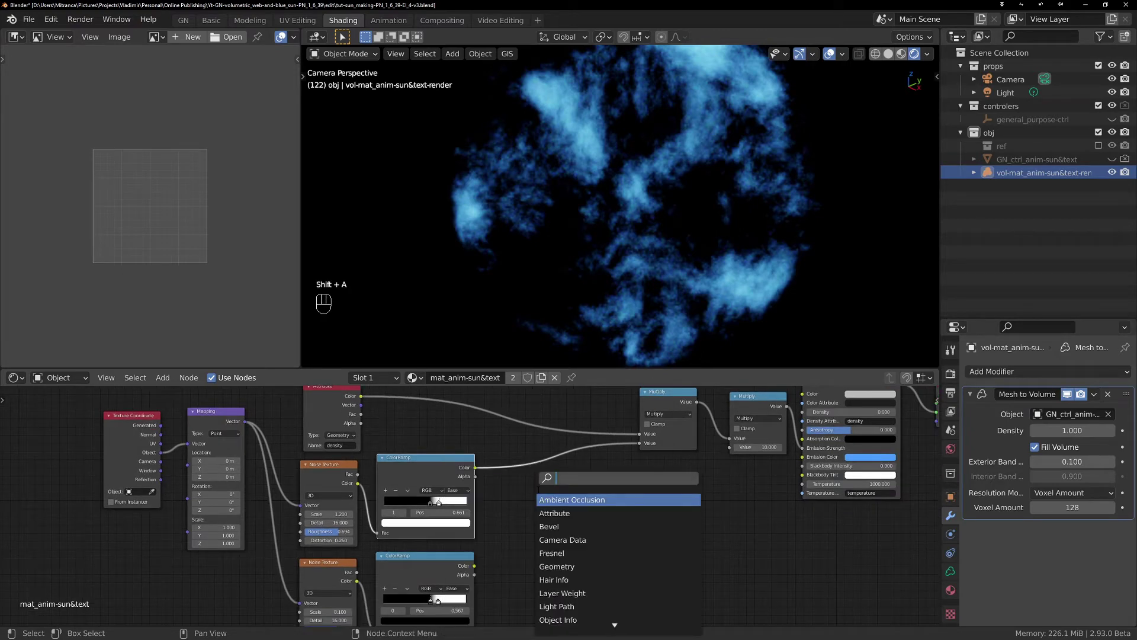
pyautogui.write('mix')
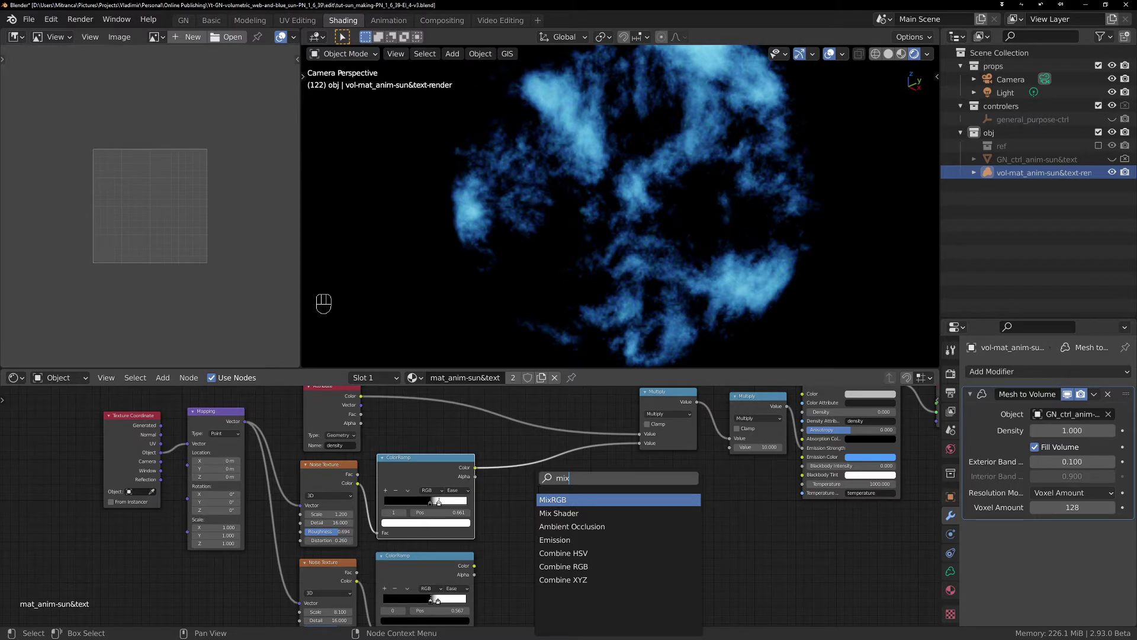
pyautogui.click(553, 499)
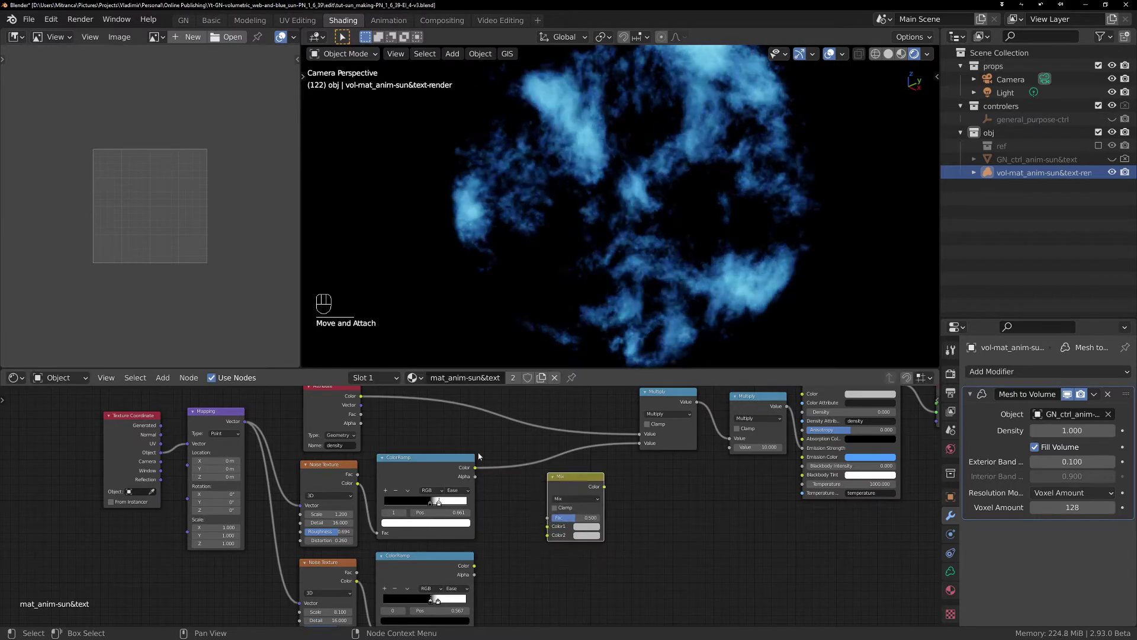
pyautogui.click(443, 461)
# Link the original and duplicated ColorRamps to the Mix node's Color1 and Color2, and route its Color output into the first Multiply node.
pyautogui.scroll(1, 552, 522)
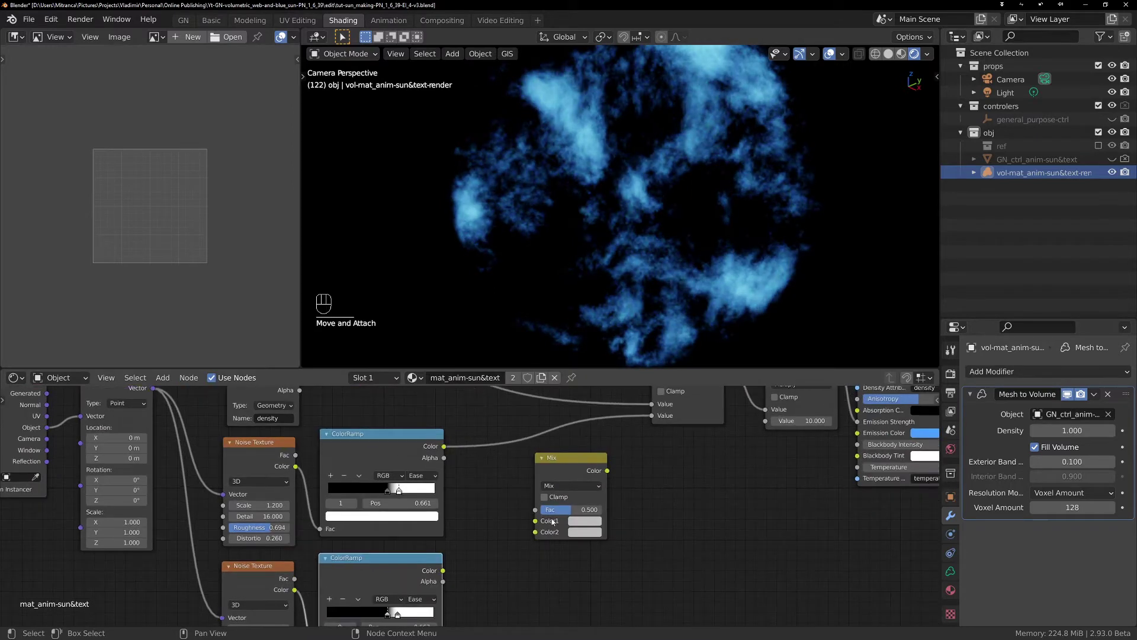
pyautogui.moveTo(444, 447); pyautogui.dragTo(535, 520)
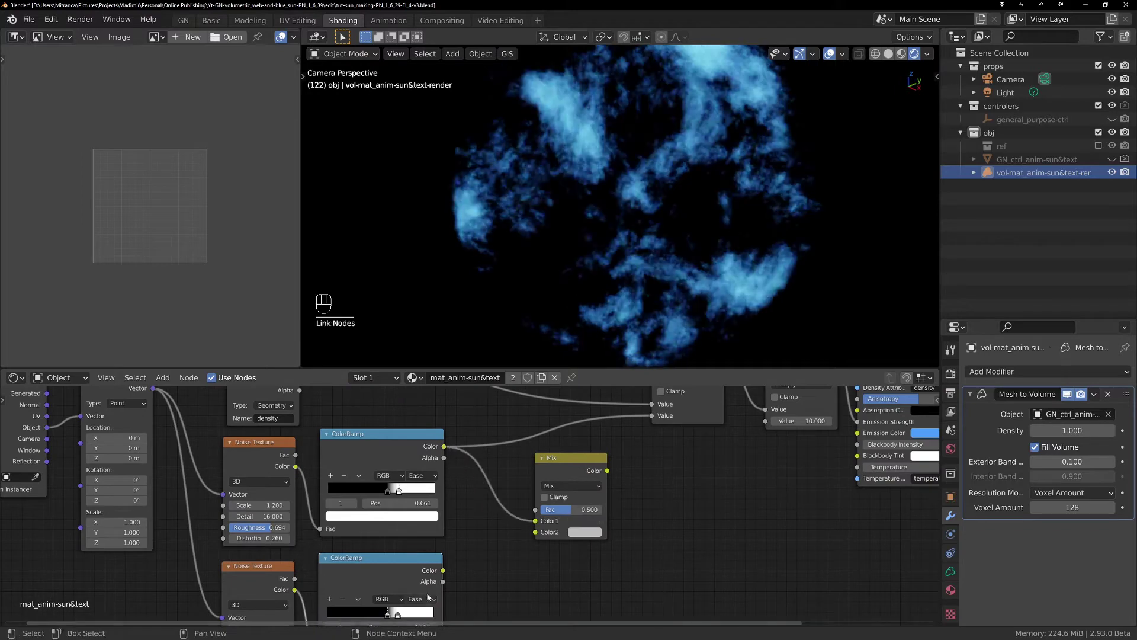
pyautogui.moveTo(443, 570); pyautogui.dragTo(536, 532)
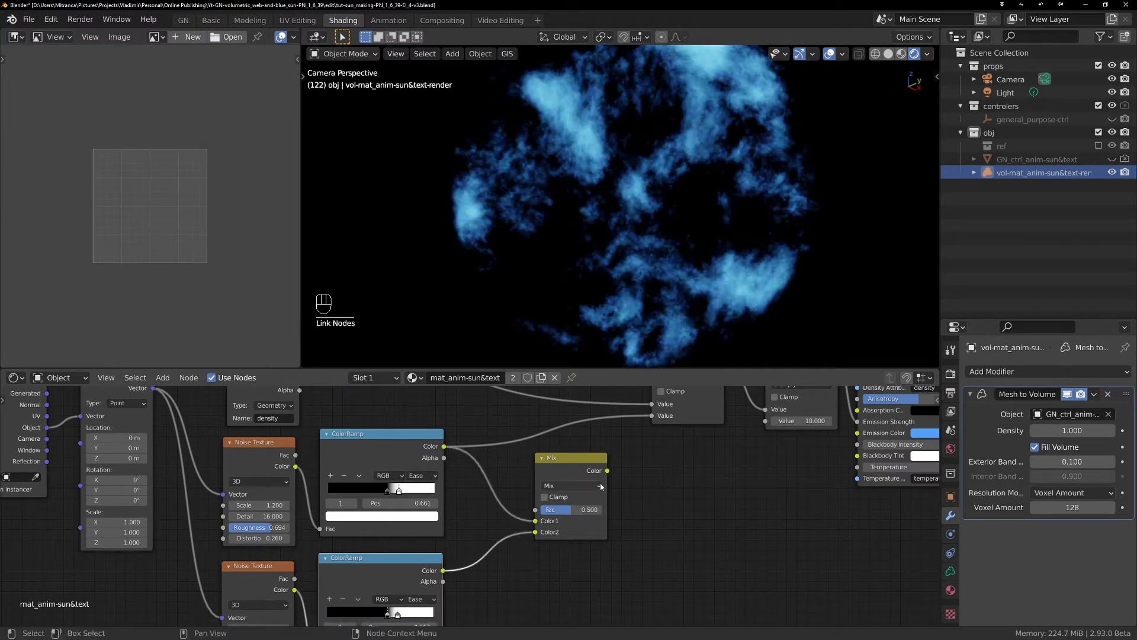
pyautogui.moveTo(596, 470); pyautogui.dragTo(645, 418)
pyautogui.moveTo(578, 486); pyautogui.dragTo(579, 487)
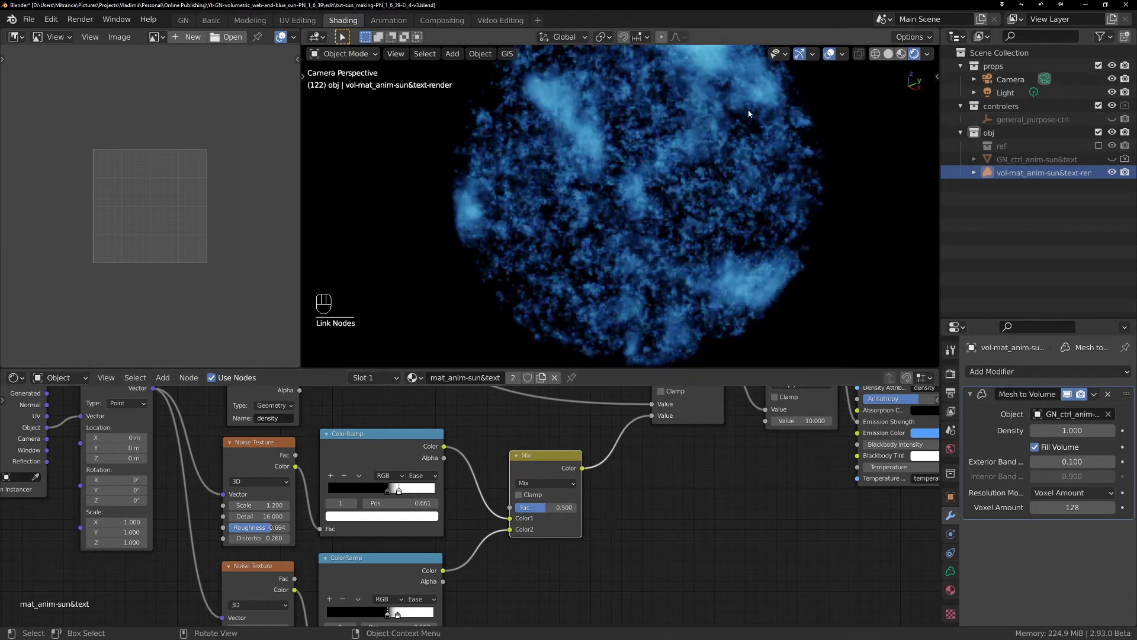
pyautogui.keyDown('shift'); pyautogui.moveTo(674, 123); pyautogui.dragTo(665, 152, button='middle'); pyautogui.keyUp('shift')
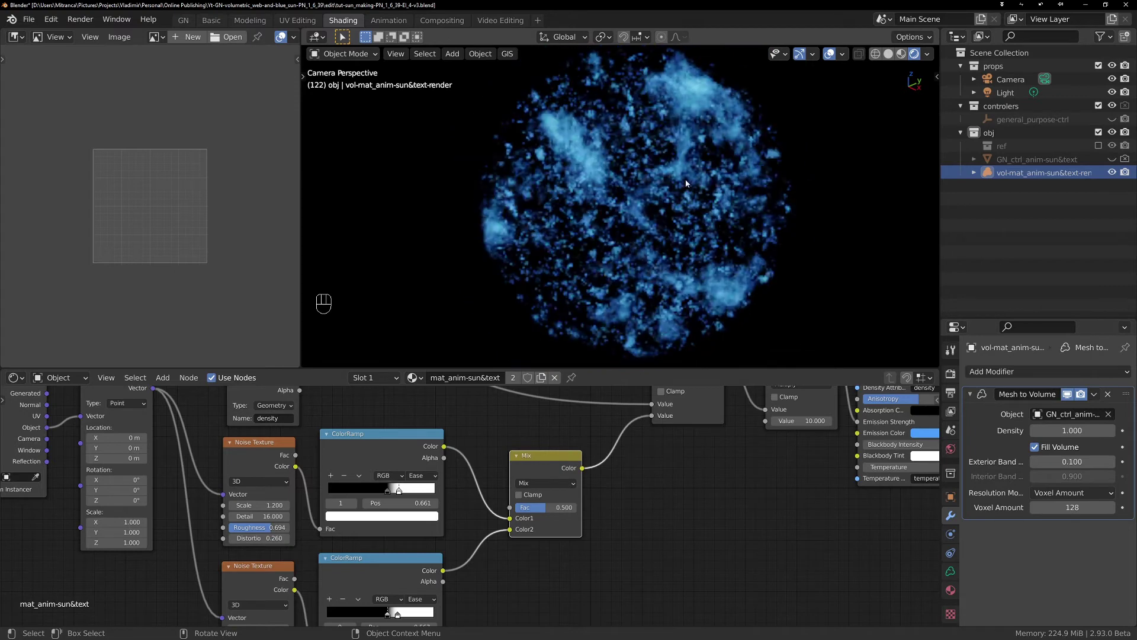
pyautogui.moveTo(558, 453); pyautogui.dragTo(584, 427)
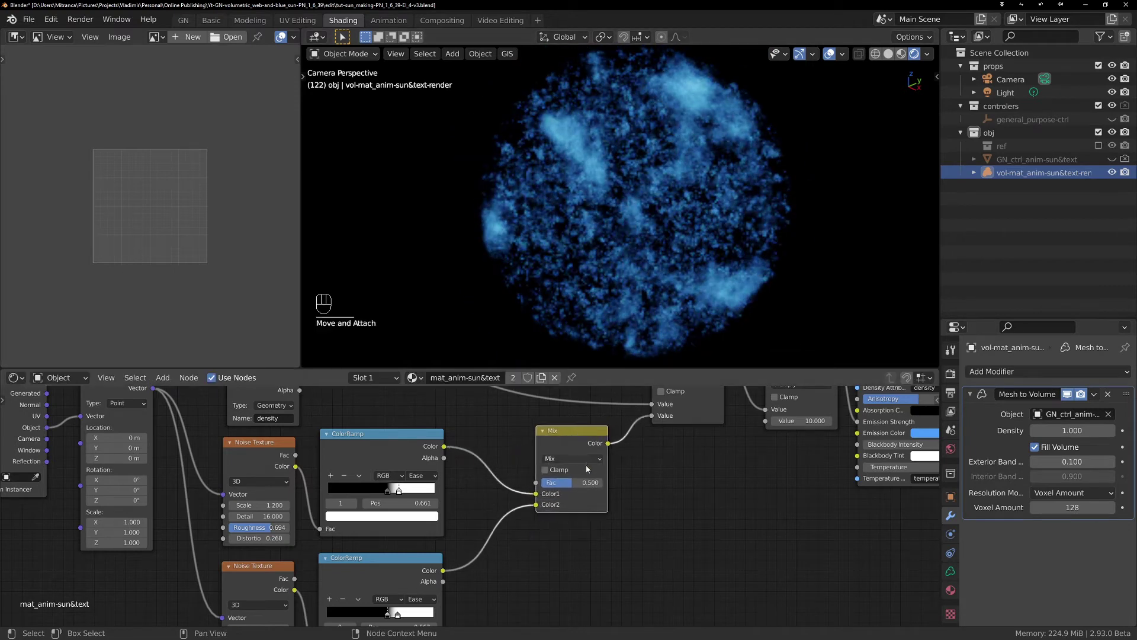
# Compare the two noise layers by setting the Mix node's Fac to 0 and finally to 1, and realign both ColorRamp nodes.
pyautogui.moveTo(571, 486); pyautogui.dragTo(551, 490)
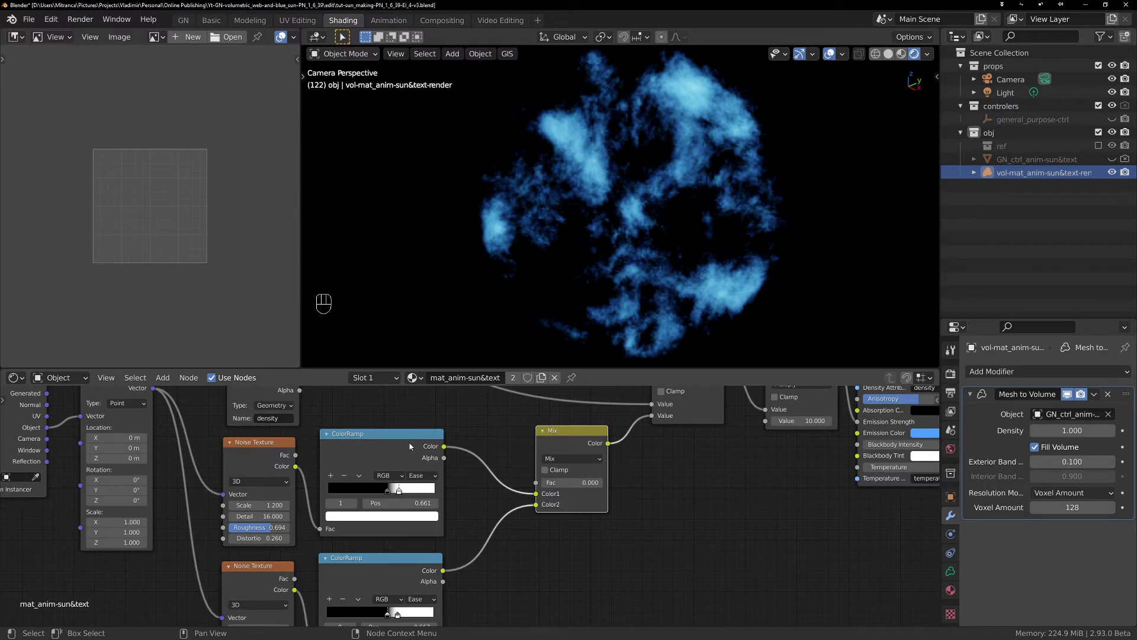
pyautogui.moveTo(410, 445); pyautogui.dragTo(415, 436)
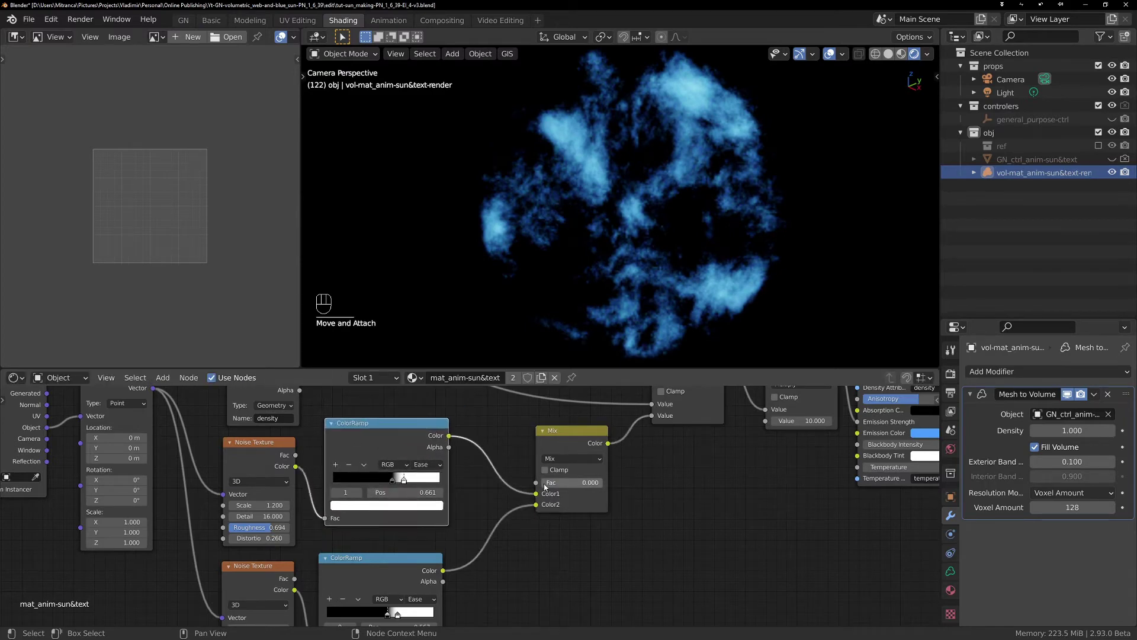
pyautogui.moveTo(550, 482); pyautogui.dragTo(619, 483)
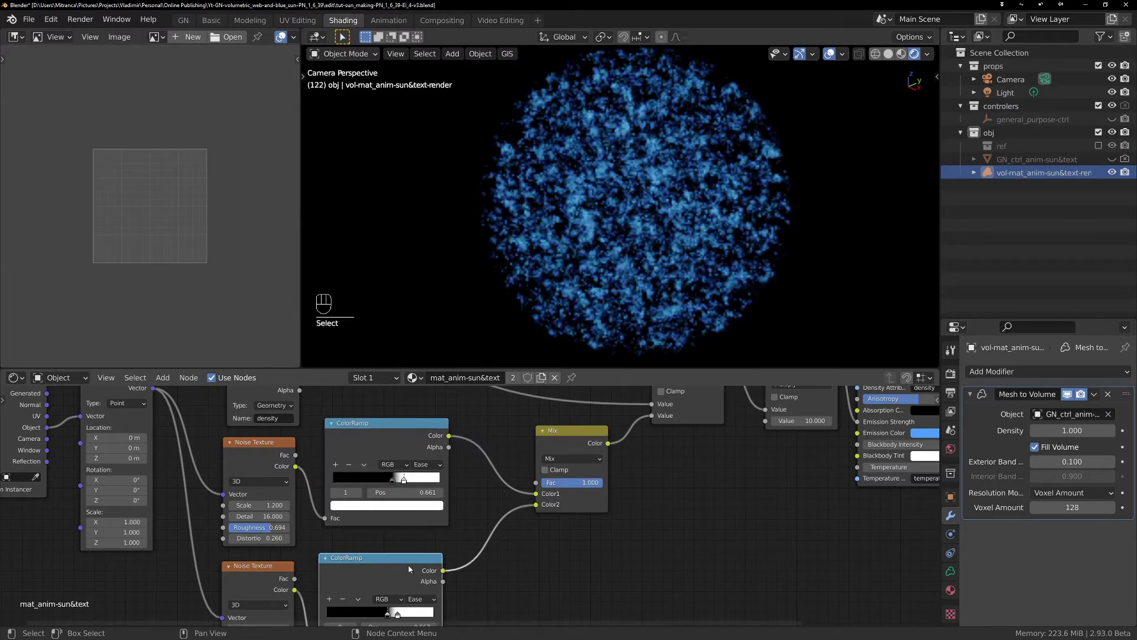
pyautogui.moveTo(407, 564); pyautogui.dragTo(411, 557)
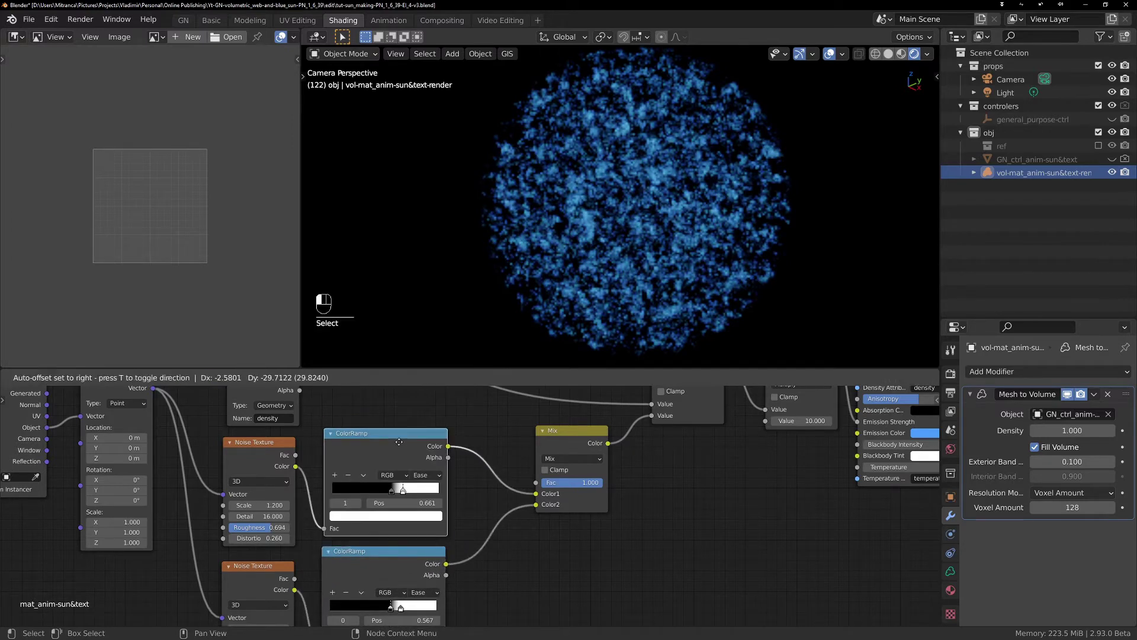
# Review the Mix node's available blending modes and leave the mode on Mix.
pyautogui.scroll(1, 601, 468)
pyautogui.click(585, 456)
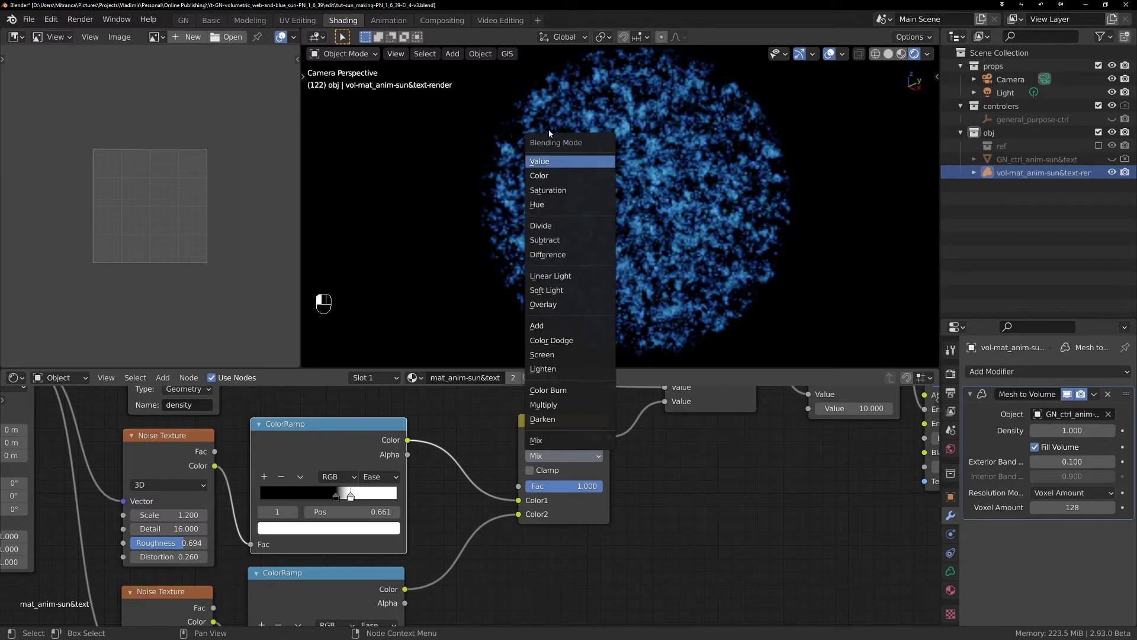
pyautogui.moveTo(574, 430); pyautogui.dragTo(577, 424)
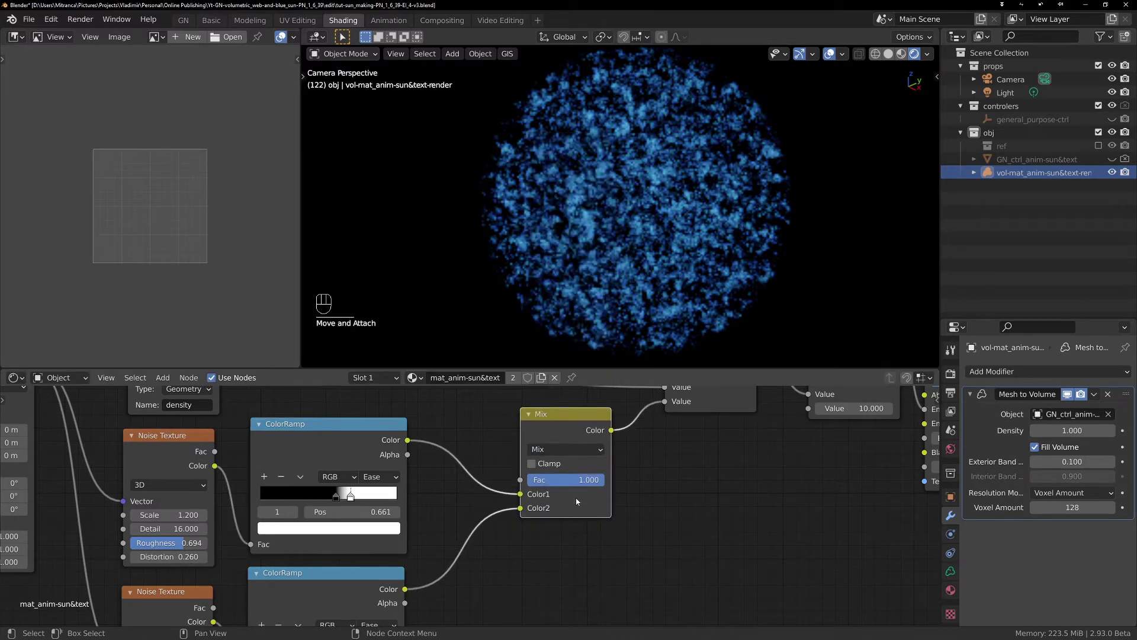
pyautogui.click(563, 449)
pyautogui.click(560, 449)
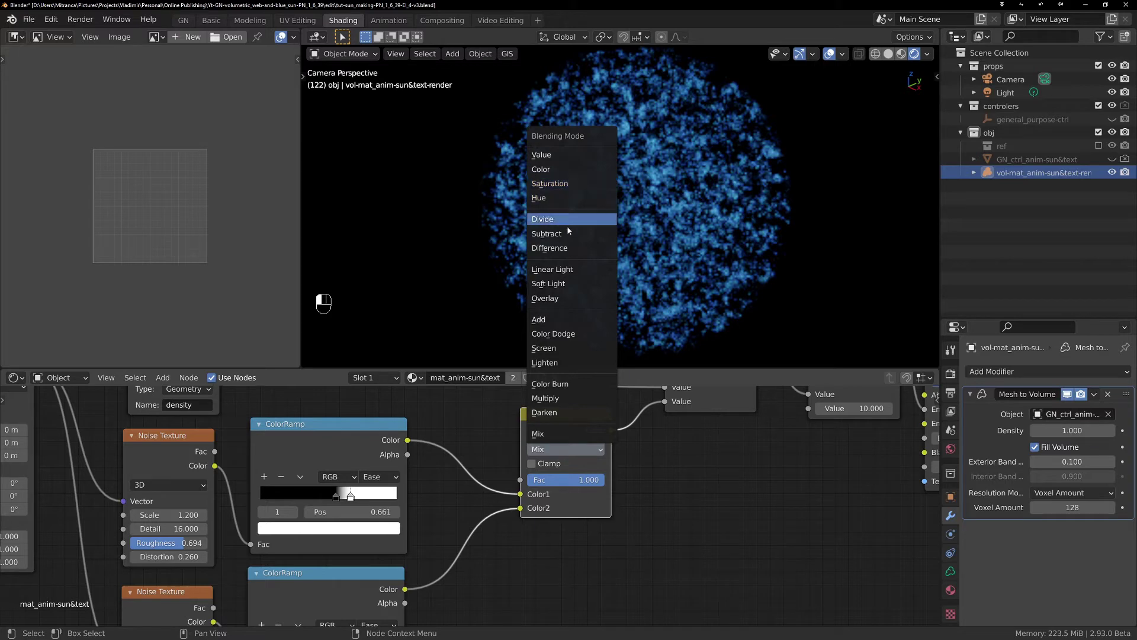
pyautogui.click(647, 474)
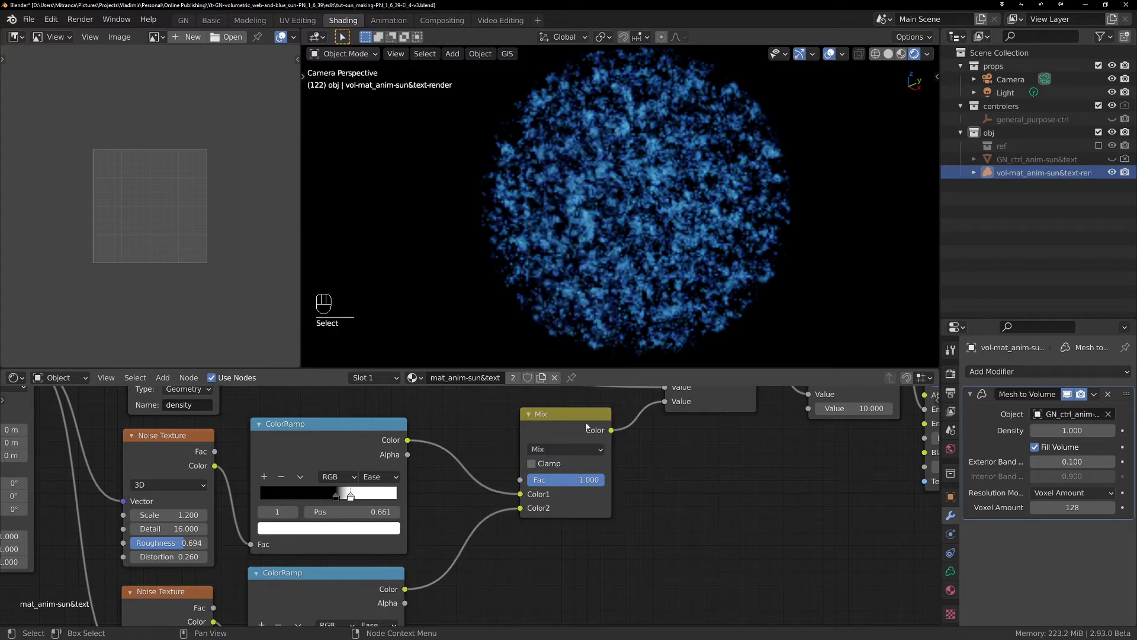
# Nudge the Mix node into place and lower its Fac to 0.561 to blend both noise layers.
pyautogui.moveTo(586, 425); pyautogui.dragTo(600, 419)
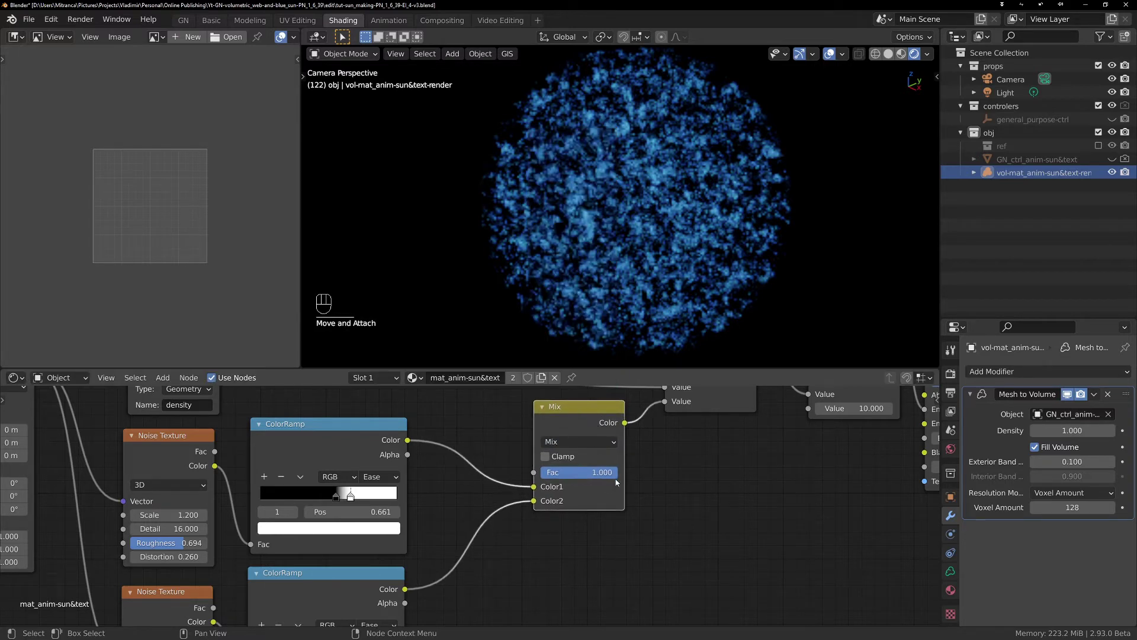
pyautogui.moveTo(613, 472); pyautogui.dragTo(596, 472)
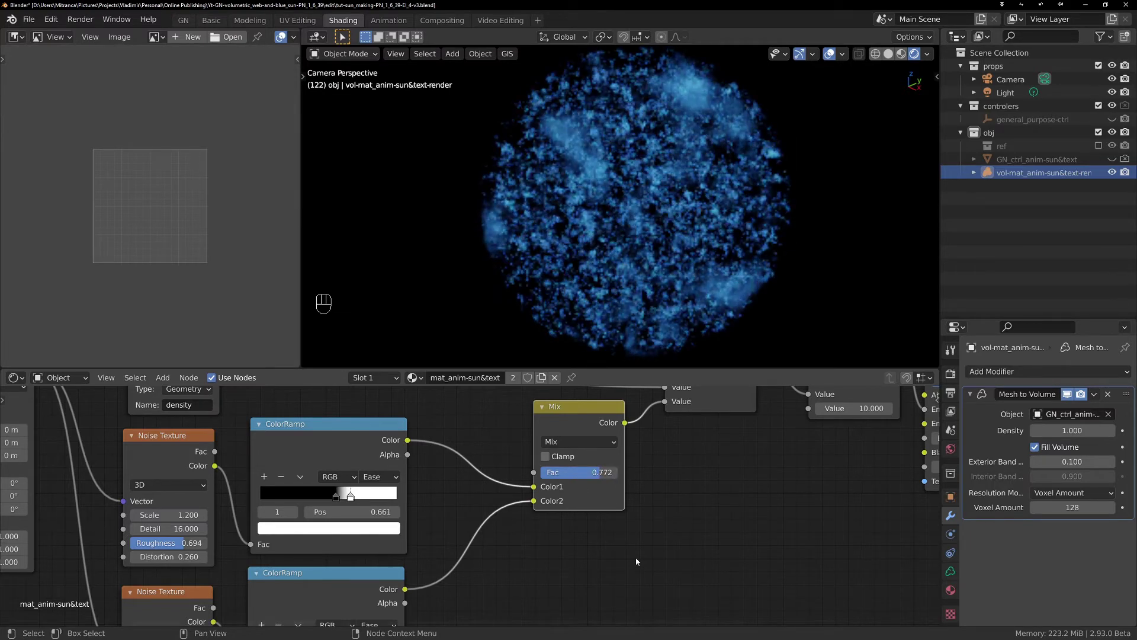
pyautogui.moveTo(596, 472); pyautogui.dragTo(585, 472)
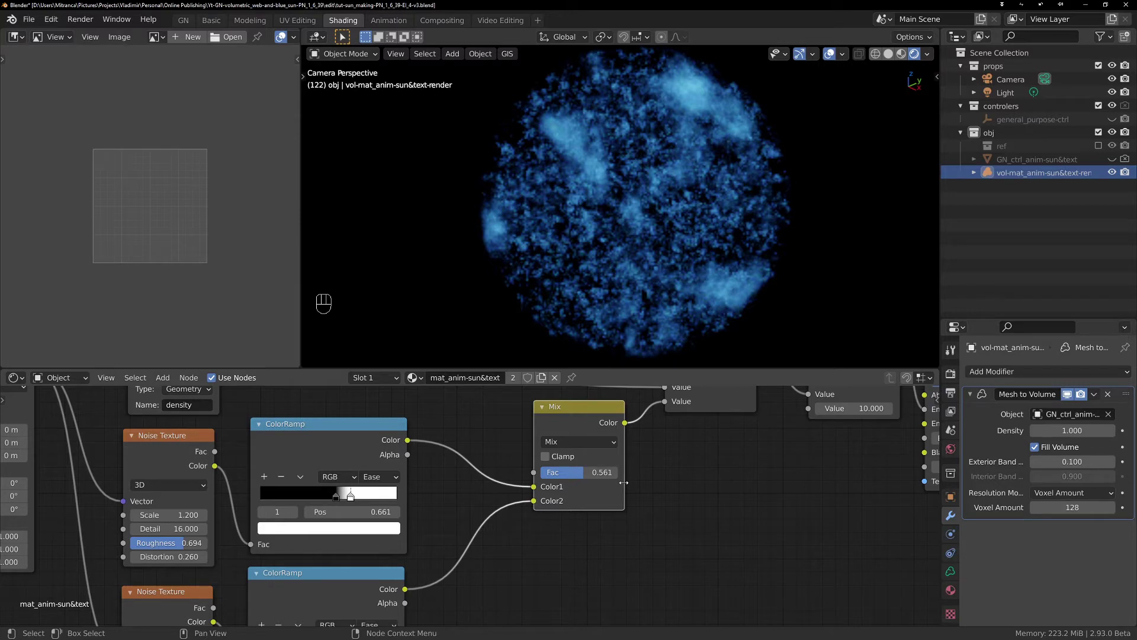
# Move the Attribute node directly above the Mix node and line up the first Multiply node beside them.
pyautogui.scroll(-4, 563, 476)
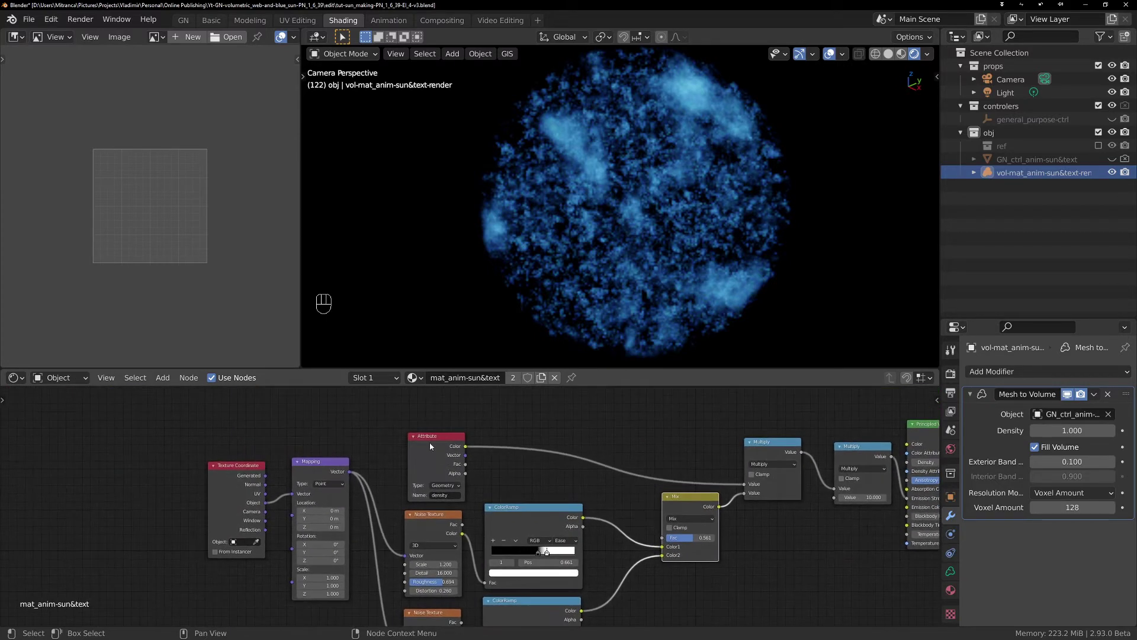
pyautogui.moveTo(430, 446); pyautogui.dragTo(680, 429)
pyautogui.moveTo(586, 508); pyautogui.dragTo(590, 434, button='middle')
pyautogui.moveTo(424, 417); pyautogui.dragTo(342, 468, button='middle')
pyautogui.moveTo(613, 403); pyautogui.dragTo(614, 405)
pyautogui.moveTo(658, 516); pyautogui.dragTo(485, 514, button='middle')
pyautogui.scroll(2, 576, 550)
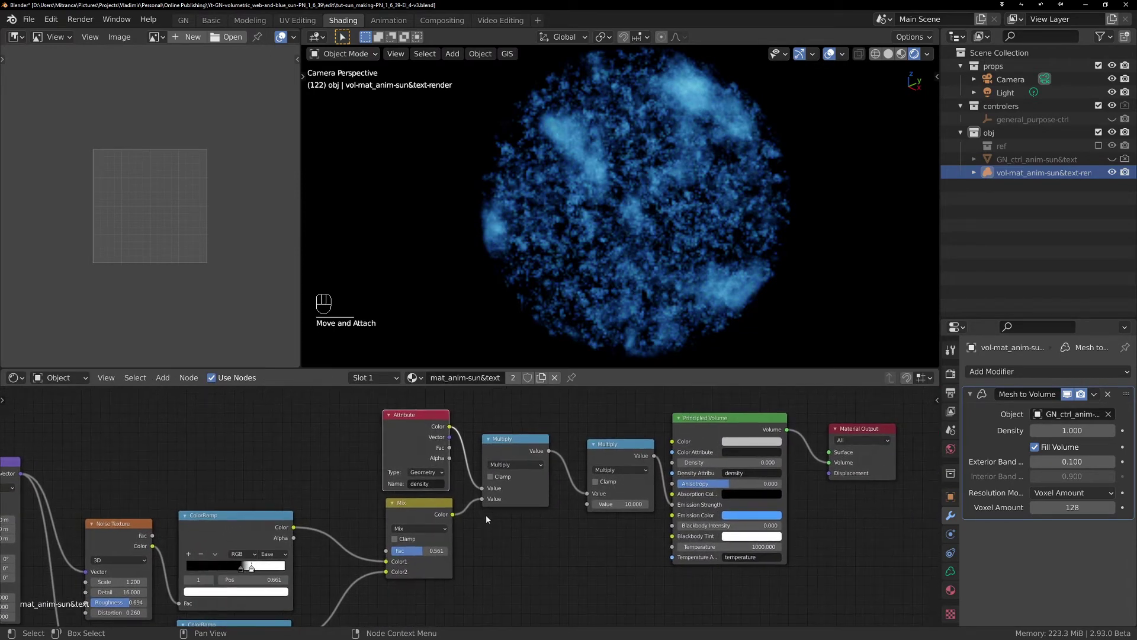
pyautogui.moveTo(515, 439); pyautogui.dragTo(511, 446)
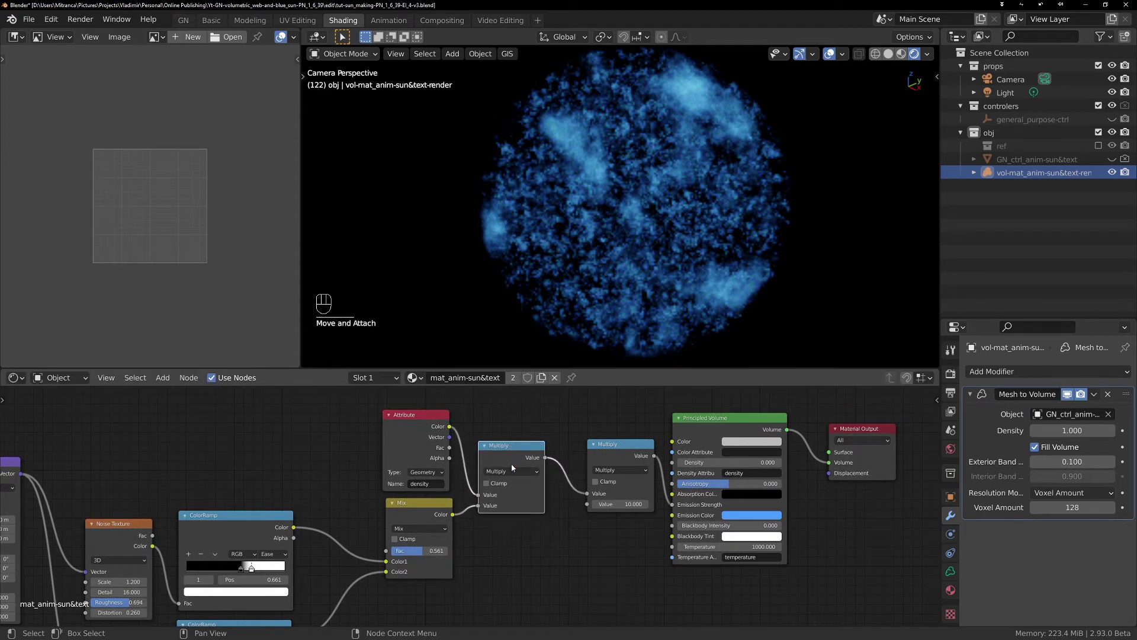
pyautogui.moveTo(568, 518); pyautogui.dragTo(583, 539, button='middle')
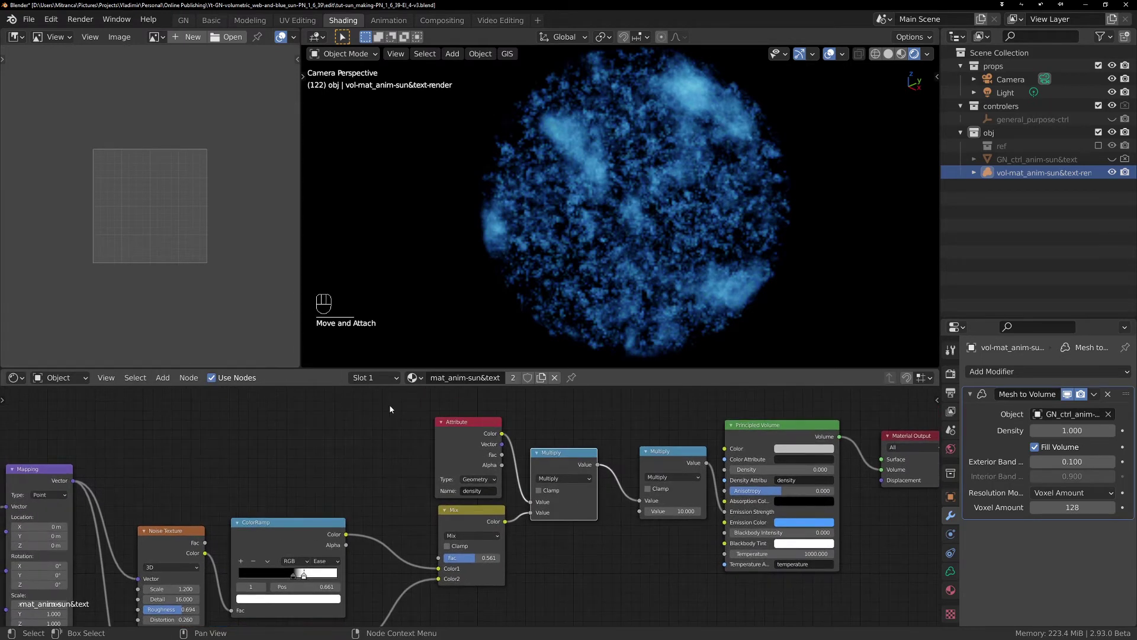
# Enclose the second Multiply node in a frame and label the frame "intensity".
pyautogui.moveTo(619, 413); pyautogui.dragTo(723, 554)
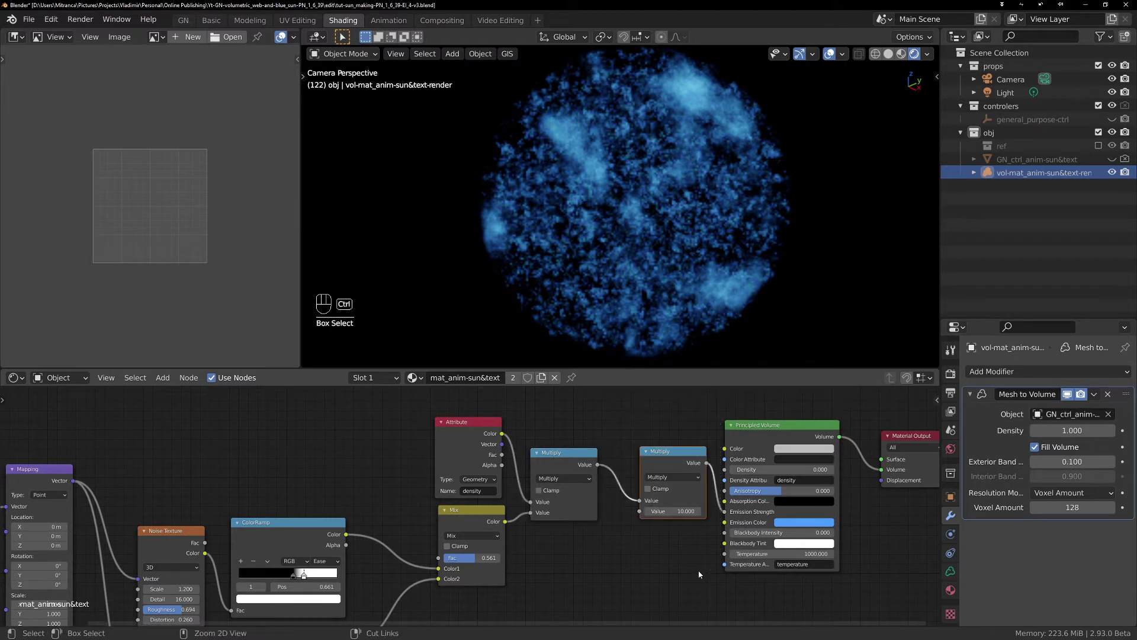
pyautogui.hotkey('ctrl', 'j')
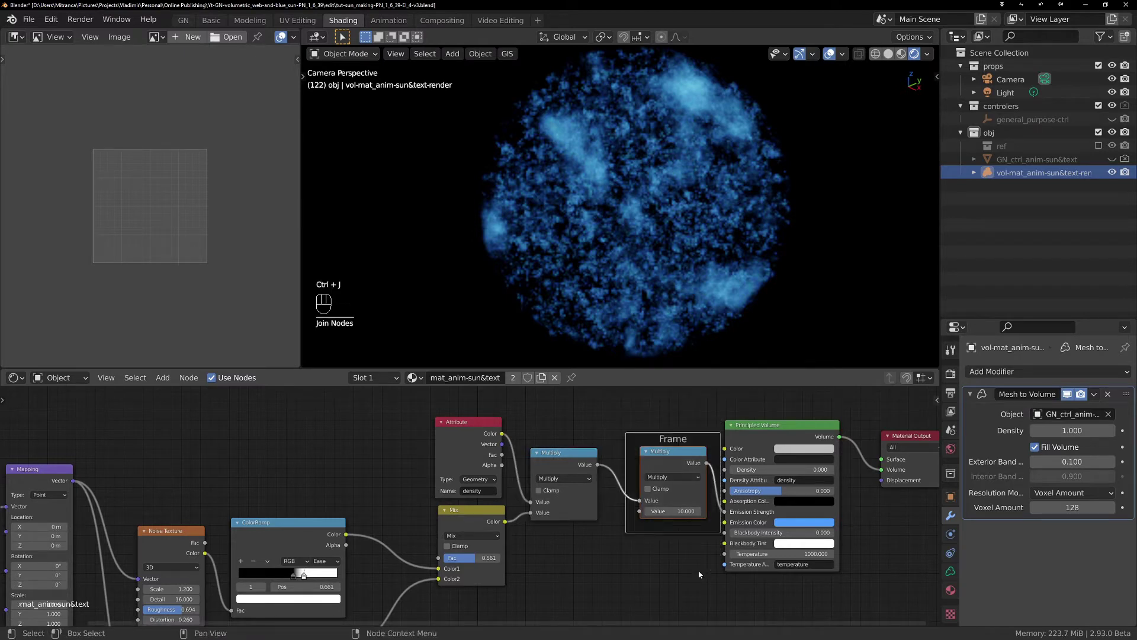
pyautogui.moveTo(676, 449); pyautogui.dragTo(668, 451)
pyautogui.press('F2')
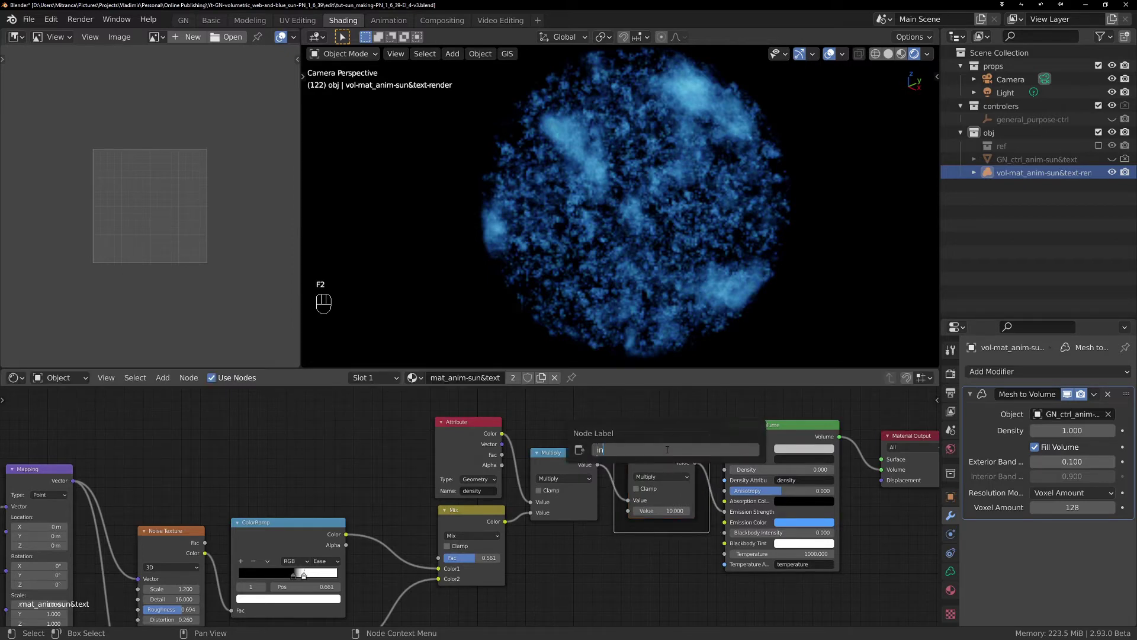
pyautogui.write('intensity')
pyautogui.press('Return')
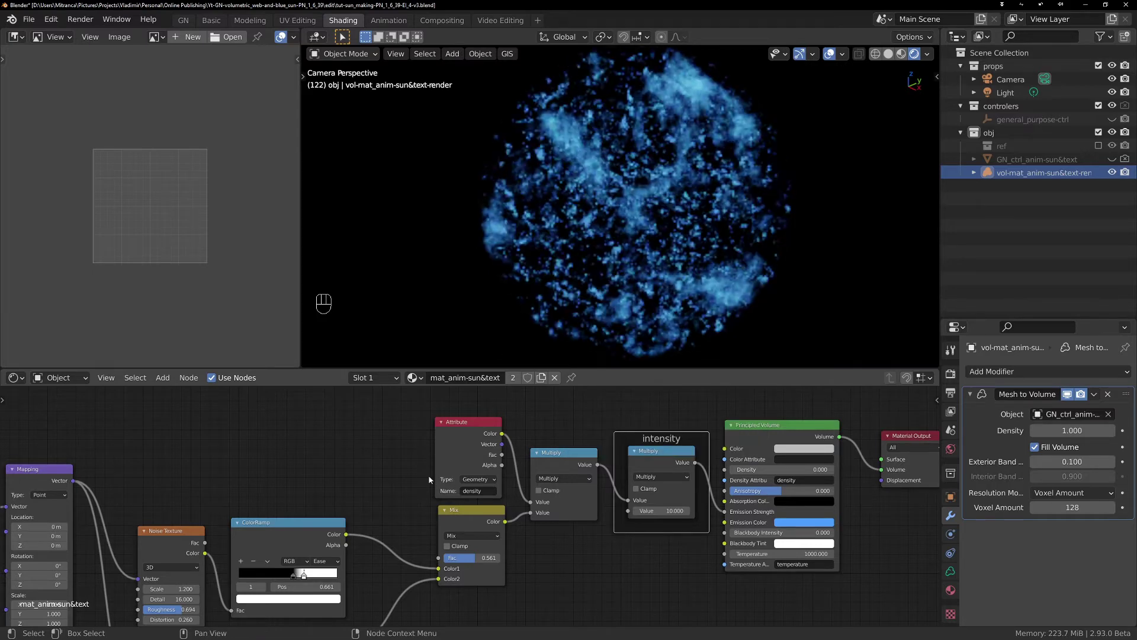
# Frame the upper Noise Texture and ColorRamp nodes together and label the frame "big texture".
pyautogui.moveTo(428, 474); pyautogui.dragTo(577, 434, button='middle')
pyautogui.scroll(-2, 546, 468)
pyautogui.scroll(1, 577, 433)
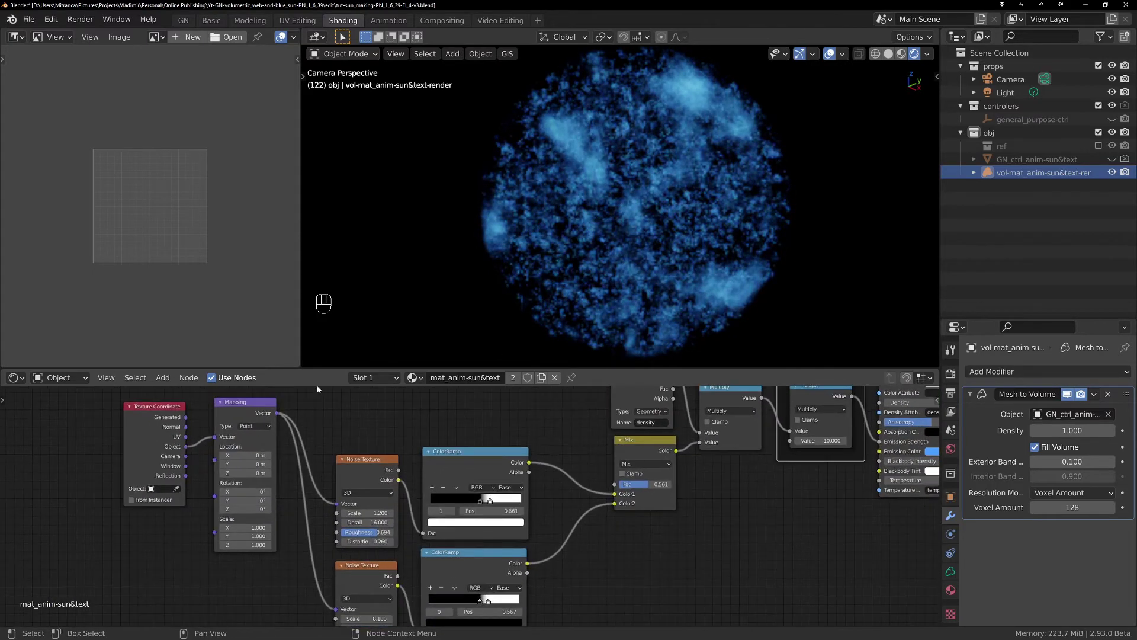
pyautogui.moveTo(326, 405); pyautogui.dragTo(536, 537)
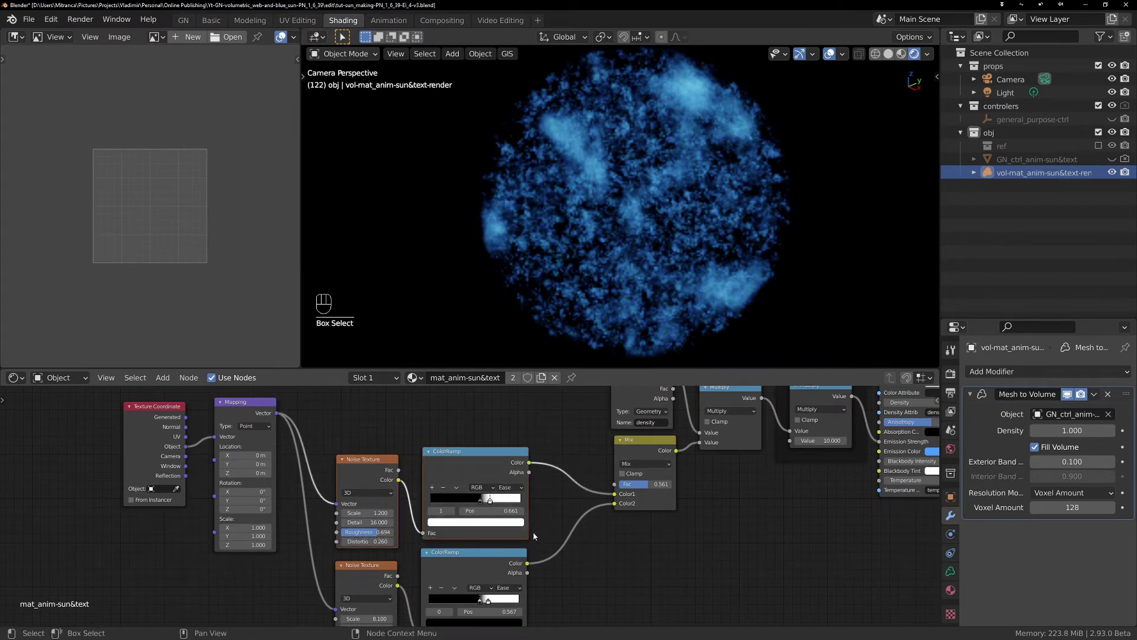
pyautogui.hotkey('ctrl', 'j')
pyautogui.press('F2')
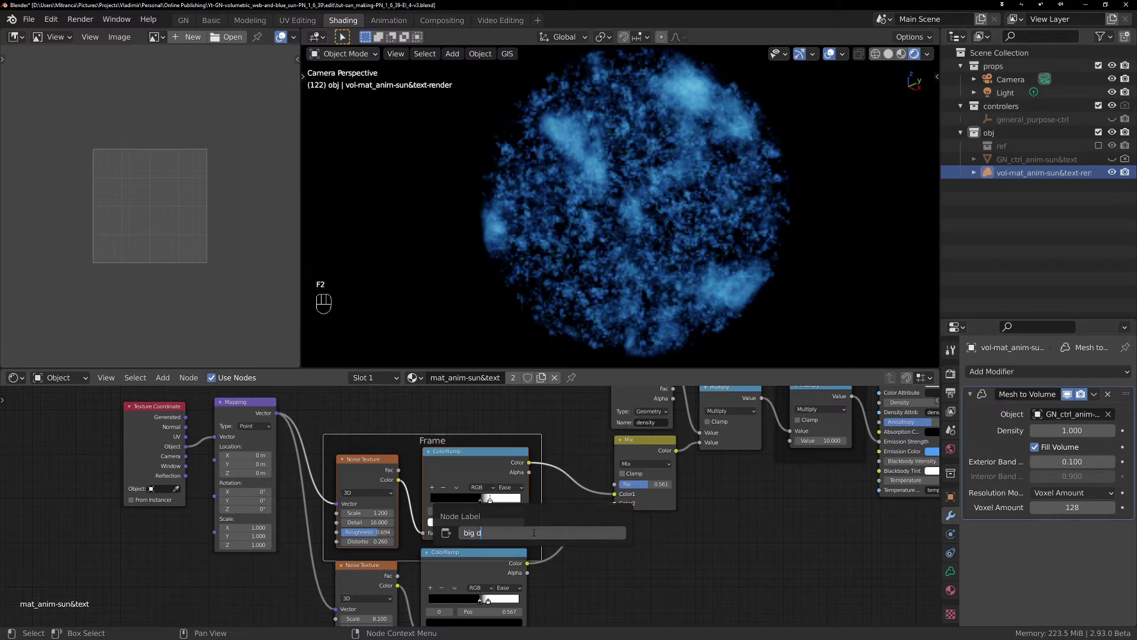
pyautogui.write('big texture')
pyautogui.press('Return')
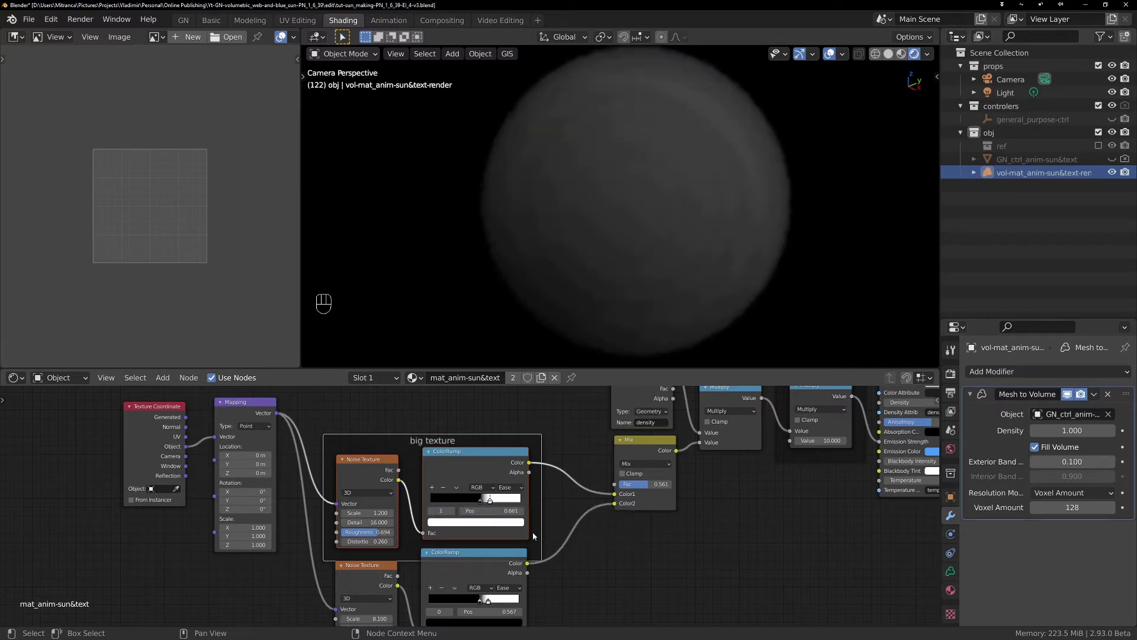
# Move the "big texture" frame up to leave a gap above the lower noise nodes.
pyautogui.moveTo(507, 537); pyautogui.dragTo(509, 415)
pyautogui.moveTo(422, 552); pyautogui.dragTo(431, 602)
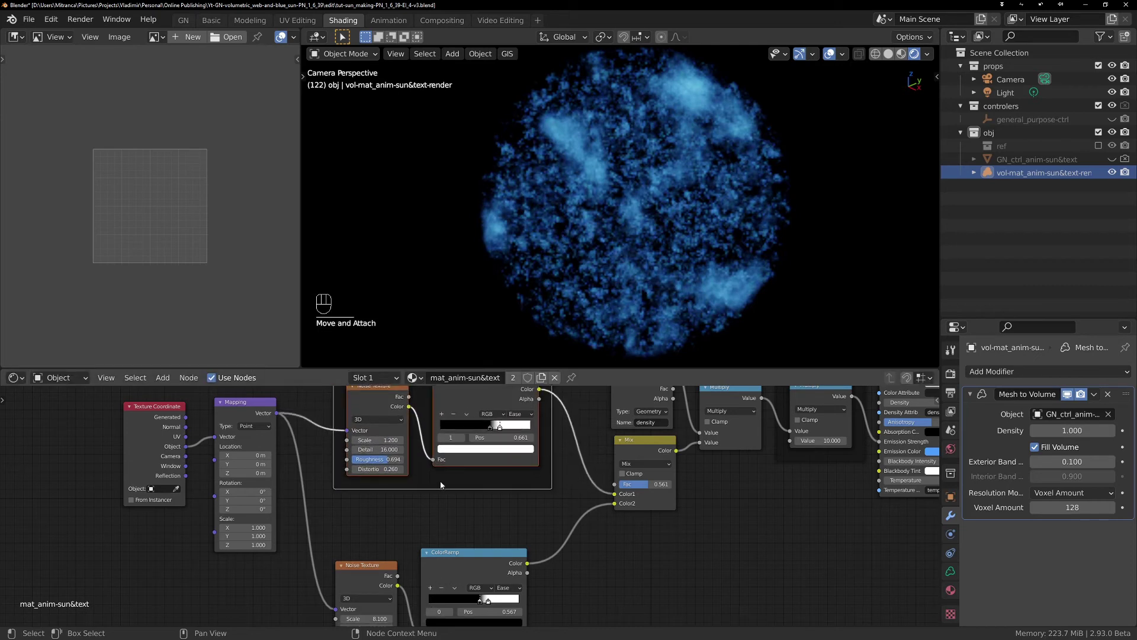
pyautogui.moveTo(441, 479); pyautogui.dragTo(436, 498)
# Frame the lower Noise Texture and ColorRamp nodes, label the frame "small texture", and align it under the upper frame.
pyautogui.moveTo(526, 560); pyautogui.dragTo(545, 486, button='middle')
pyautogui.moveTo(337, 455); pyautogui.dragTo(596, 598)
pyautogui.hotkey('ctrl', 'j')
pyautogui.press('F2')
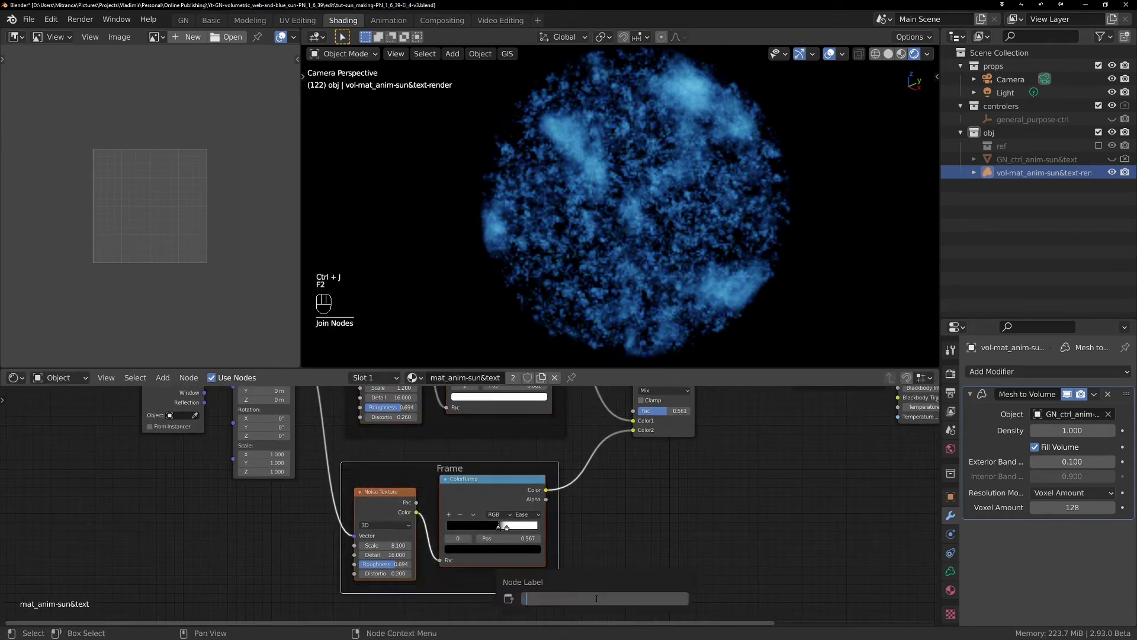
pyautogui.write('small texture')
pyautogui.press('Return')
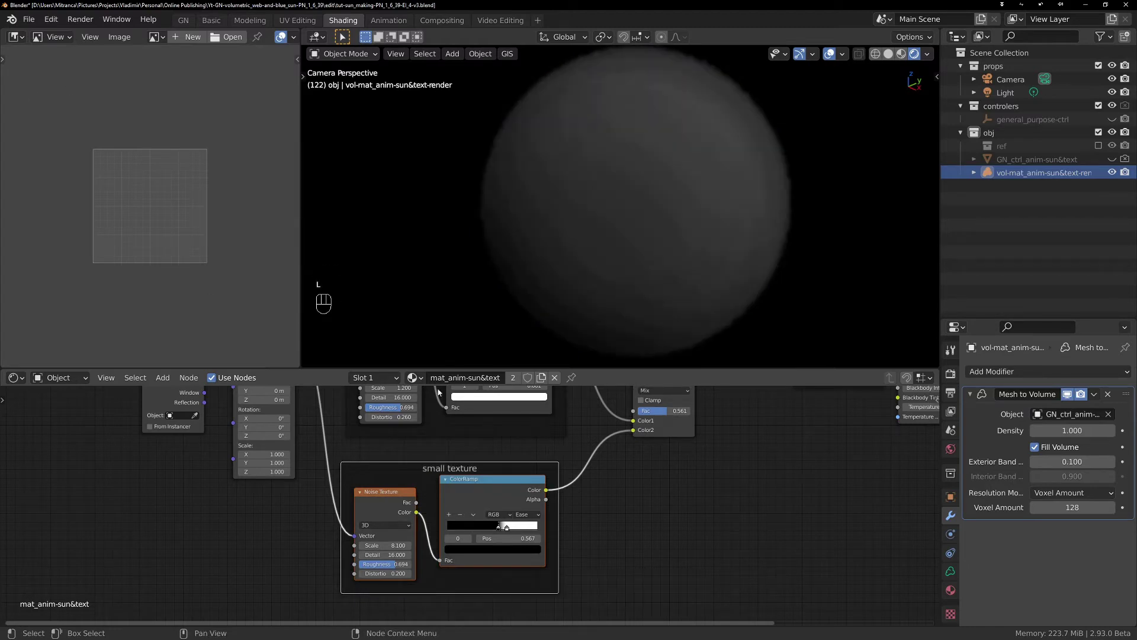
pyautogui.moveTo(522, 473); pyautogui.dragTo(528, 459)
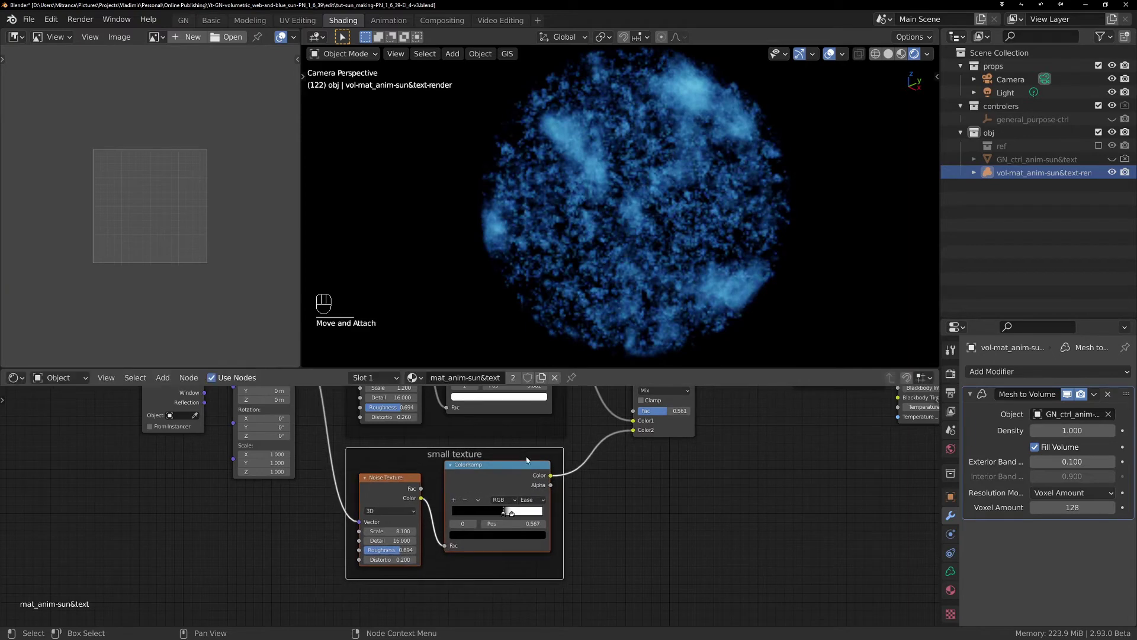
# Lower the "intensity" frame and the Attribute, Mix and first Multiply nodes to tidy the middle of the node tree.
pyautogui.moveTo(719, 459); pyautogui.dragTo(640, 570, button='middle')
pyautogui.scroll(-2, 644, 570)
pyautogui.moveTo(711, 555); pyautogui.dragTo(515, 541, button='middle')
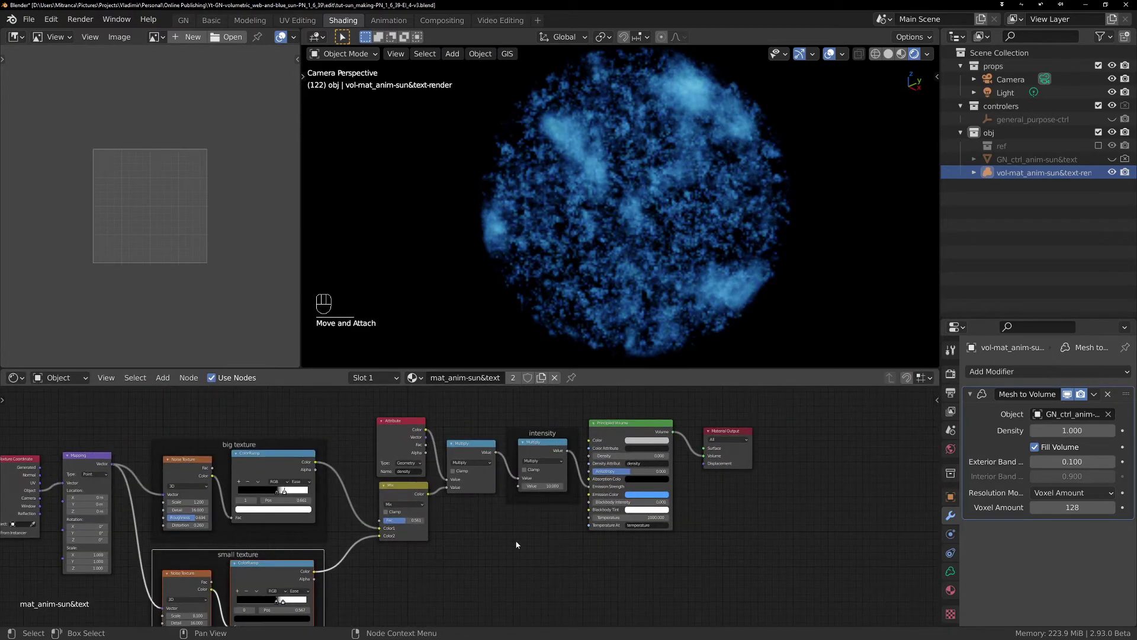
pyautogui.scroll(2, 516, 544)
pyautogui.moveTo(351, 404); pyautogui.dragTo(576, 510)
pyautogui.moveTo(570, 429)
pyautogui.mouseDown()
pyautogui.moveTo(563, 447)
pyautogui.moveTo(568, 434)
pyautogui.mouseUp()
pyautogui.moveTo(342, 395); pyautogui.dragTo(586, 488)
pyautogui.moveTo(567, 436); pyautogui.dragTo(567, 497)
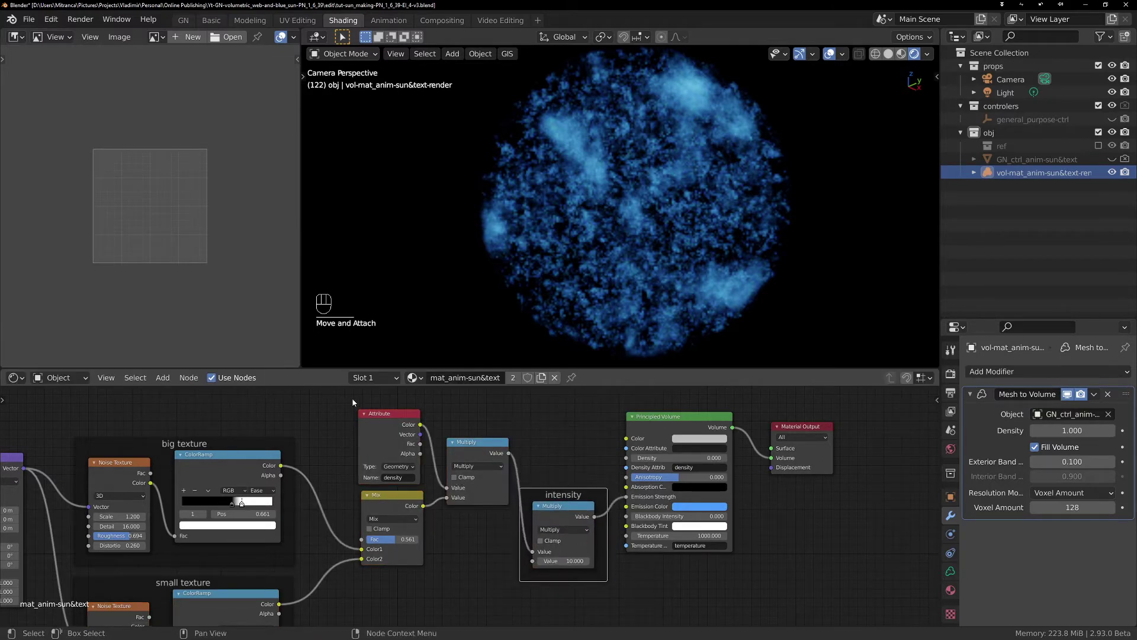
pyautogui.moveTo(345, 398); pyautogui.dragTo(455, 591)
pyautogui.moveTo(464, 444); pyautogui.dragTo(455, 525)
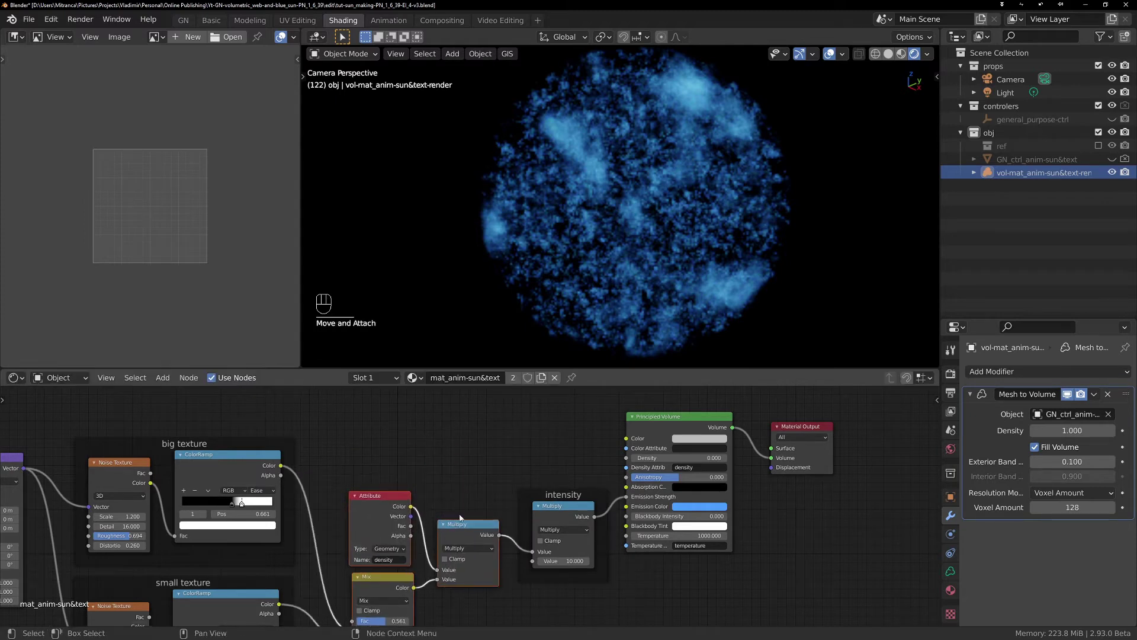
# Move the Material Output and Principled Volume nodes farther from the "intensity" frame.
pyautogui.moveTo(827, 508); pyautogui.dragTo(733, 533, button='middle')
pyautogui.moveTo(719, 461); pyautogui.dragTo(772, 459)
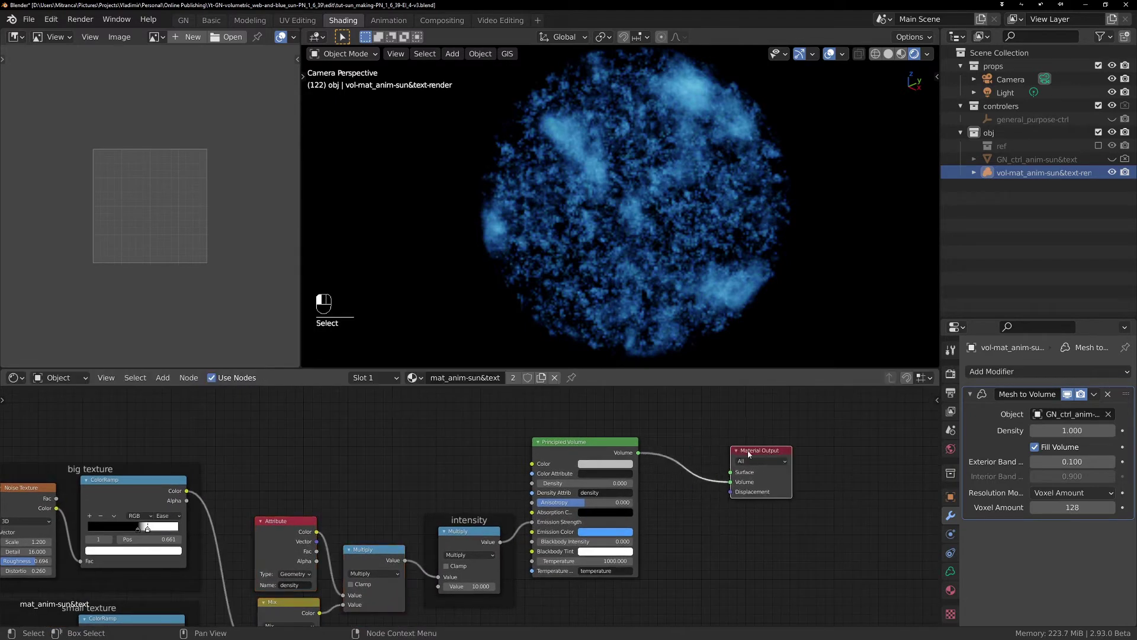
pyautogui.moveTo(583, 442); pyautogui.dragTo(656, 446)
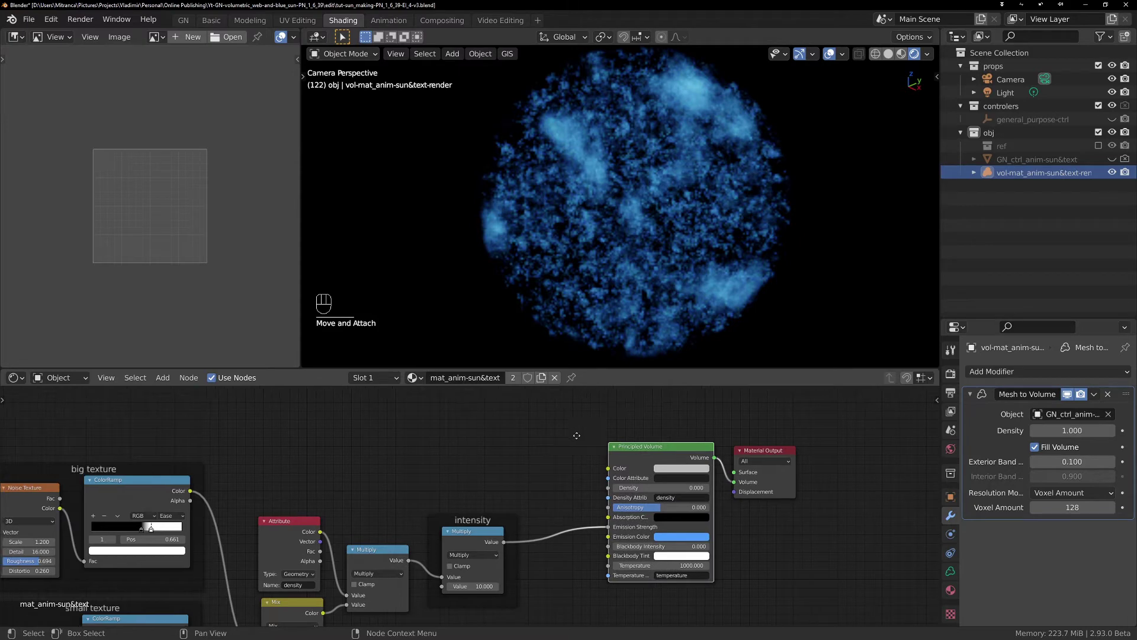
# Duplicate the Noise Texture and ColorRamp nodes of the "big texture" frame.
pyautogui.moveTo(400, 484); pyautogui.dragTo(498, 444, button='middle')
pyautogui.moveTo(456, 402); pyautogui.dragTo(528, 381, button='middle')
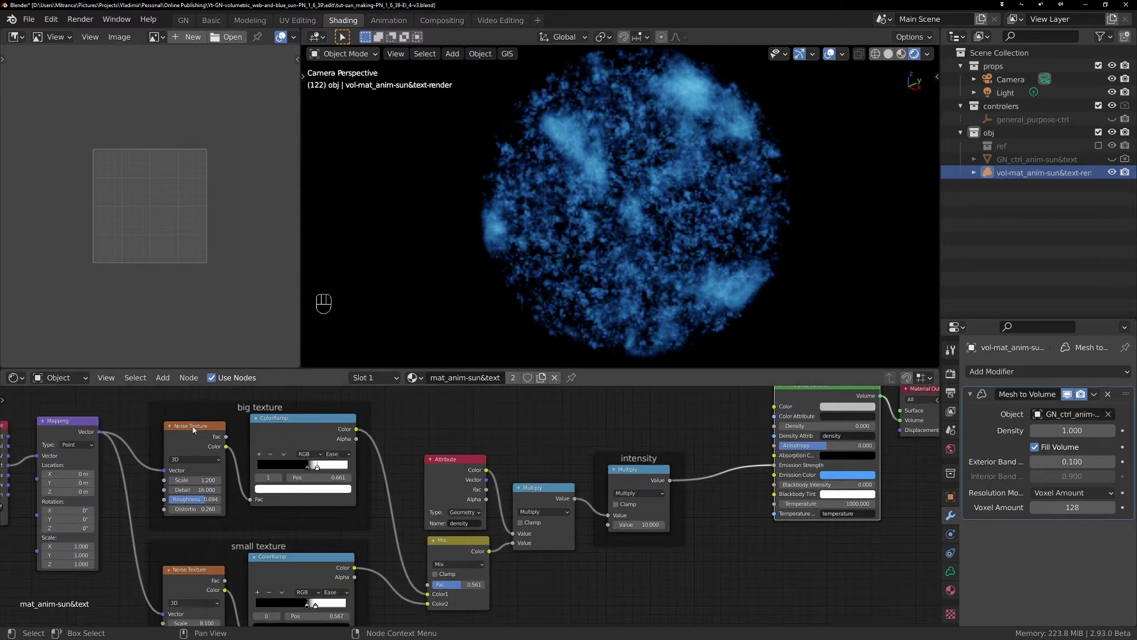
pyautogui.click(303, 435)
pyautogui.keyDown('shift'); pyautogui.click(310, 436); pyautogui.keyUp('shift')
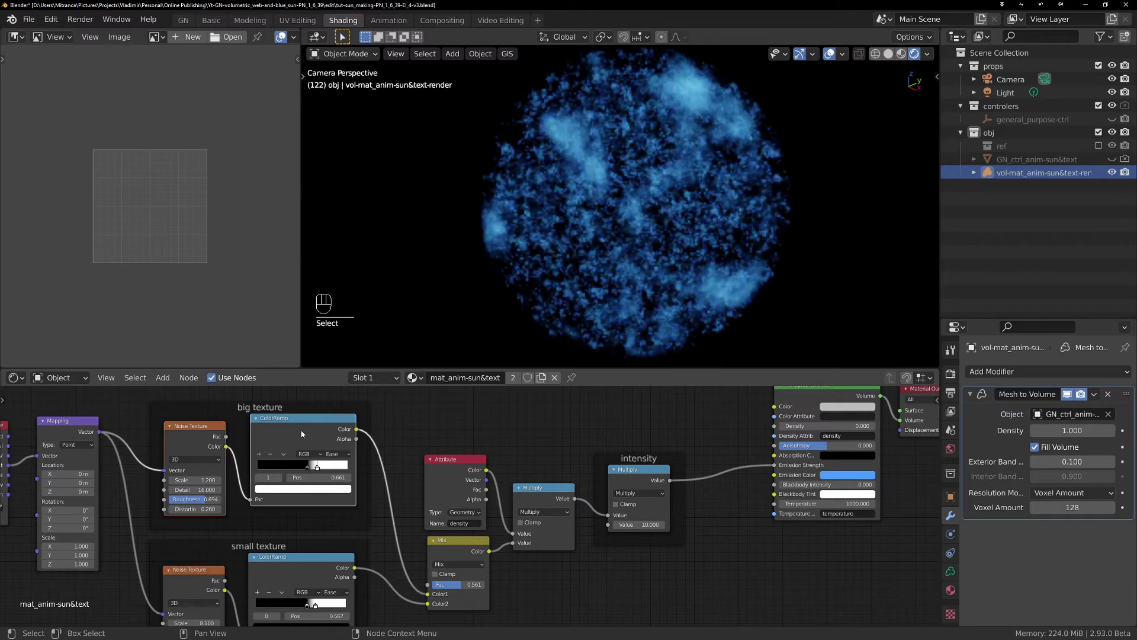
pyautogui.hotkey('shift', 'd')
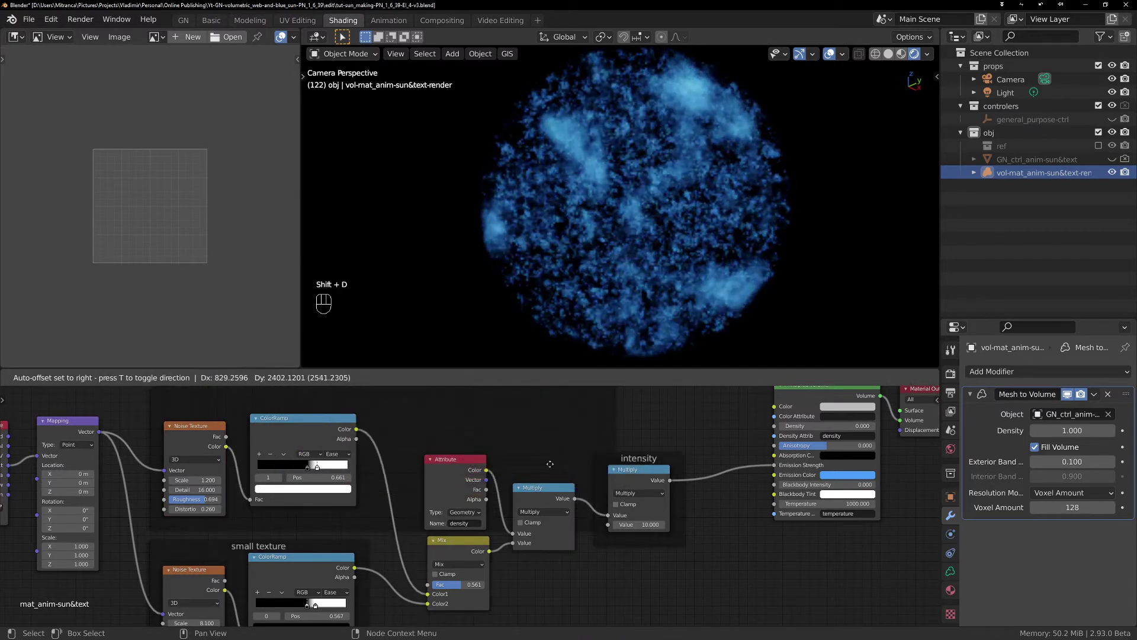
pyautogui.click(586, 449)
# Bring the duplicated Noise Texture and ColorRamp down to just above the node tree and detach them from the "big texture" frame.
pyautogui.scroll(-2, 586, 449)
pyautogui.scroll(-6, 587, 454)
pyautogui.moveTo(587, 461); pyautogui.dragTo(594, 557, button='middle')
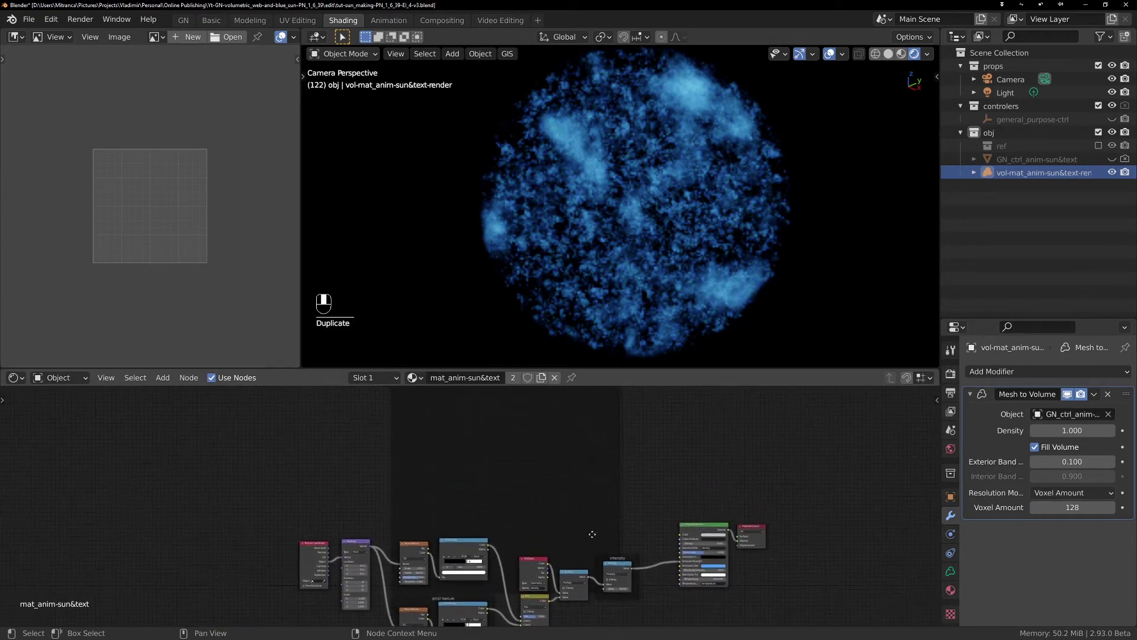
pyautogui.press('Home')
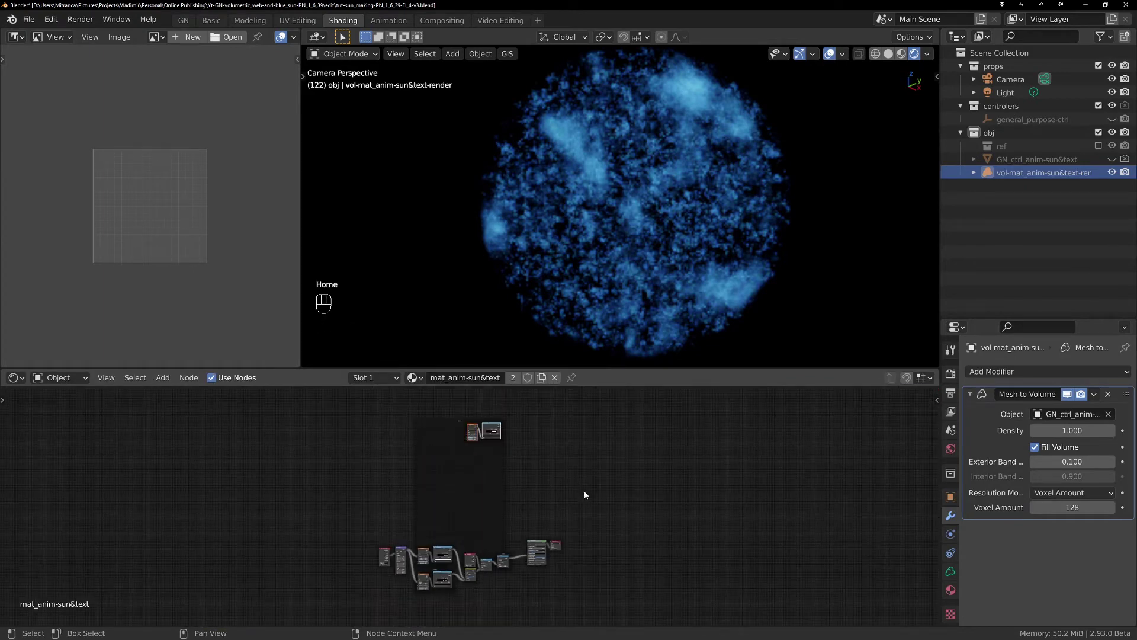
pyautogui.scroll(3, 447, 459)
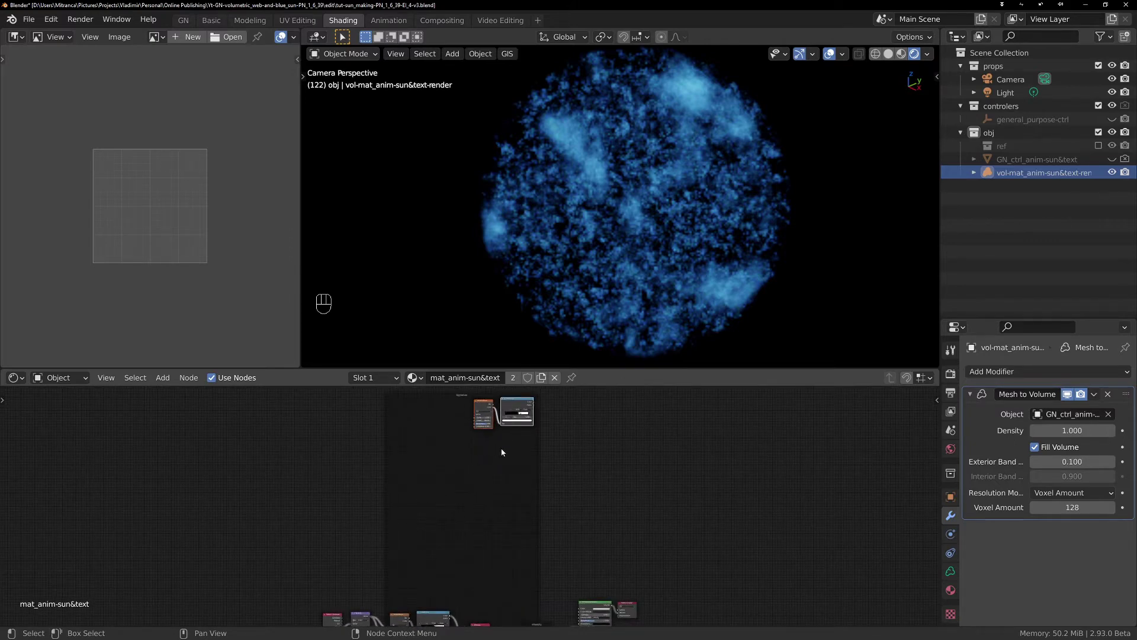
pyautogui.press('Home')
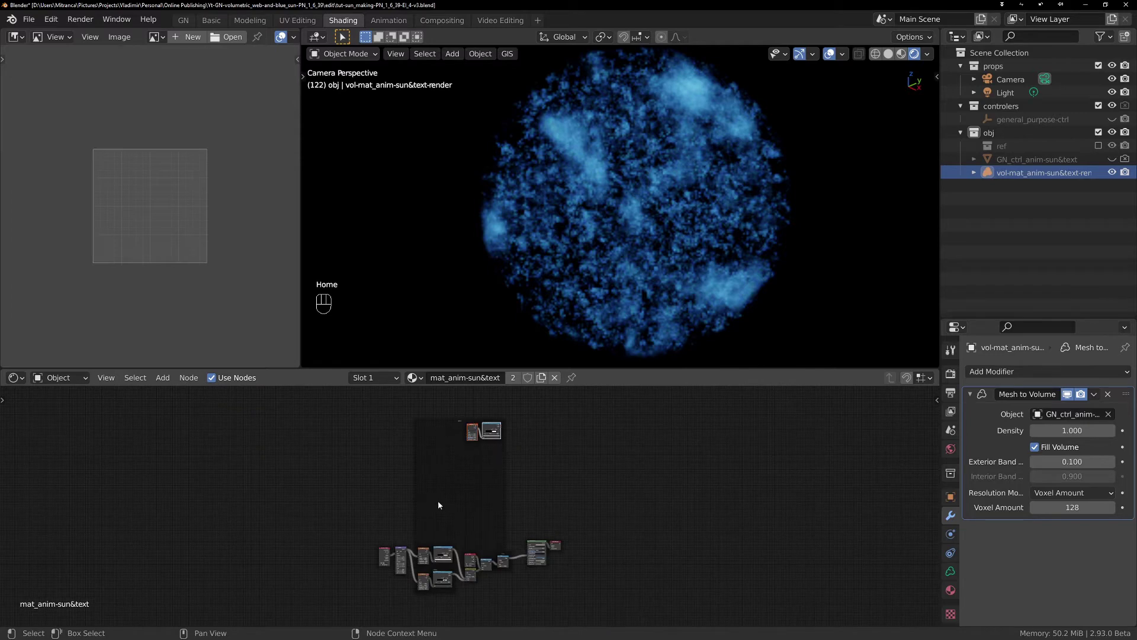
pyautogui.scroll(1, 438, 504)
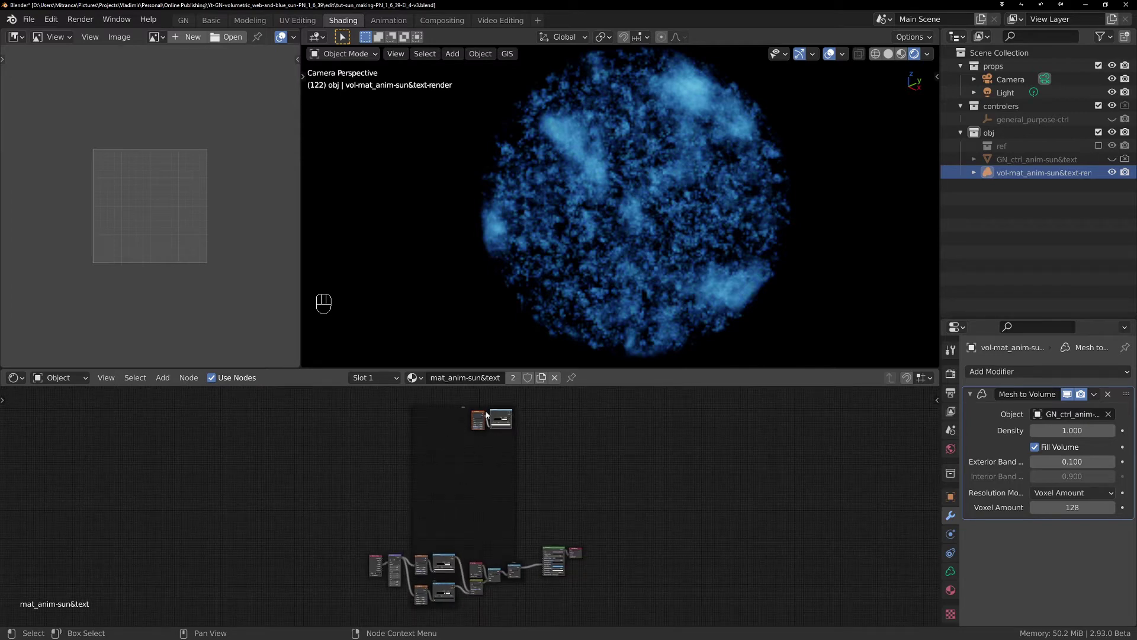
pyautogui.press('g')
pyautogui.click(487, 535)
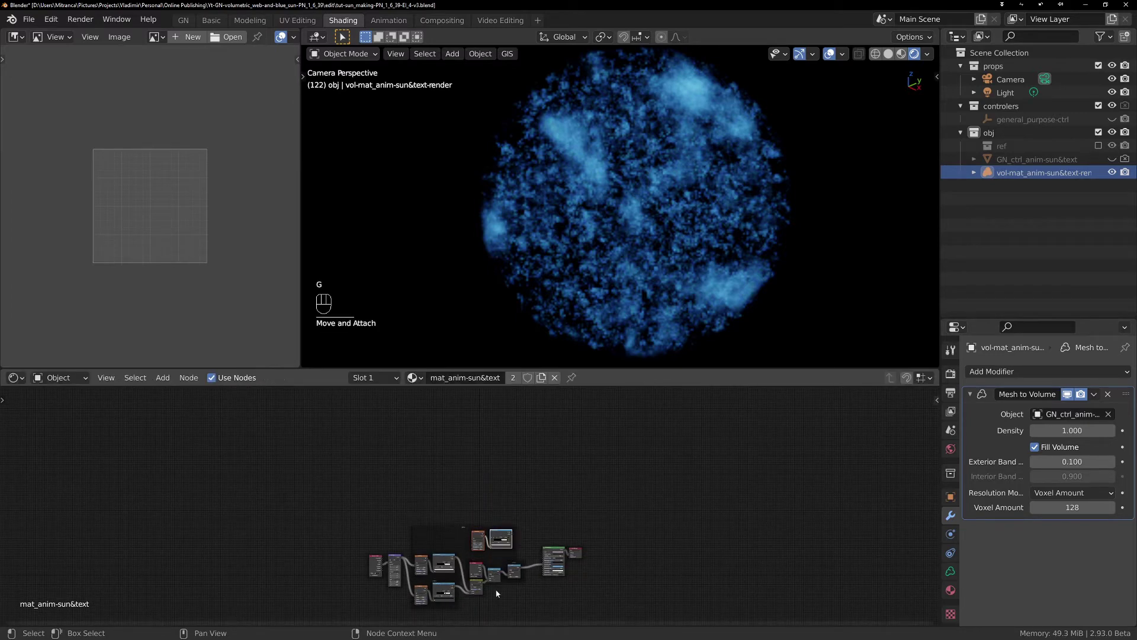
pyautogui.scroll(18, 496, 594)
pyautogui.moveTo(510, 542); pyautogui.dragTo(515, 519, button='middle')
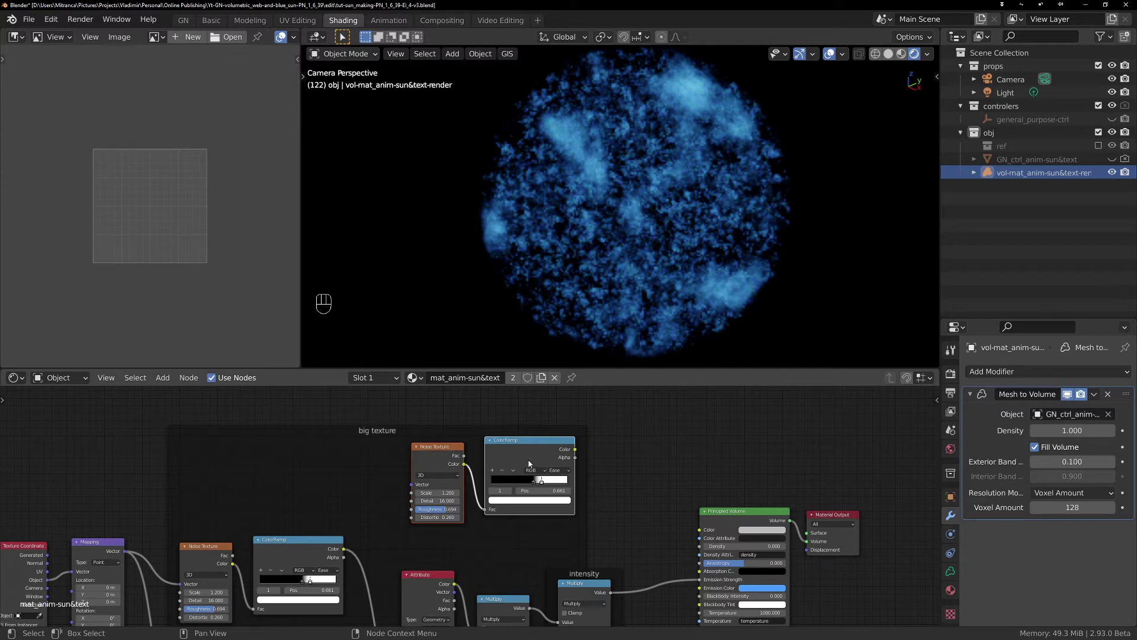
pyautogui.hotkey('alt', 'p')
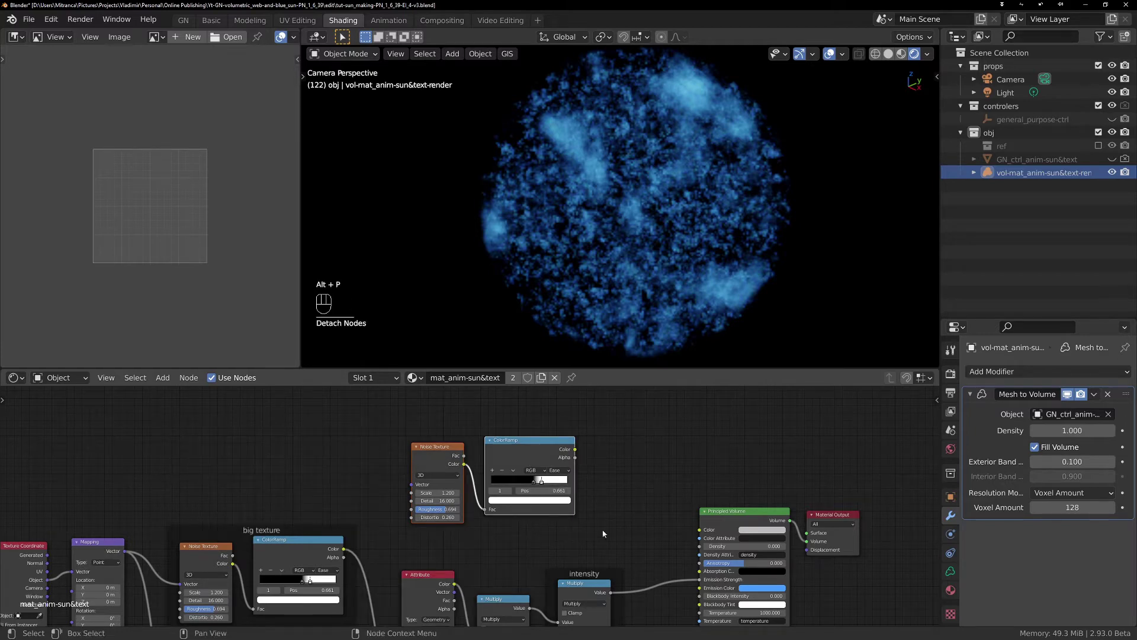
# Link the duplicated ColorRamp's Color to the Principled Volume's Density, and the Mapping Vector to the duplicated Noise Texture's Vector.
pyautogui.scroll(2, 581, 453)
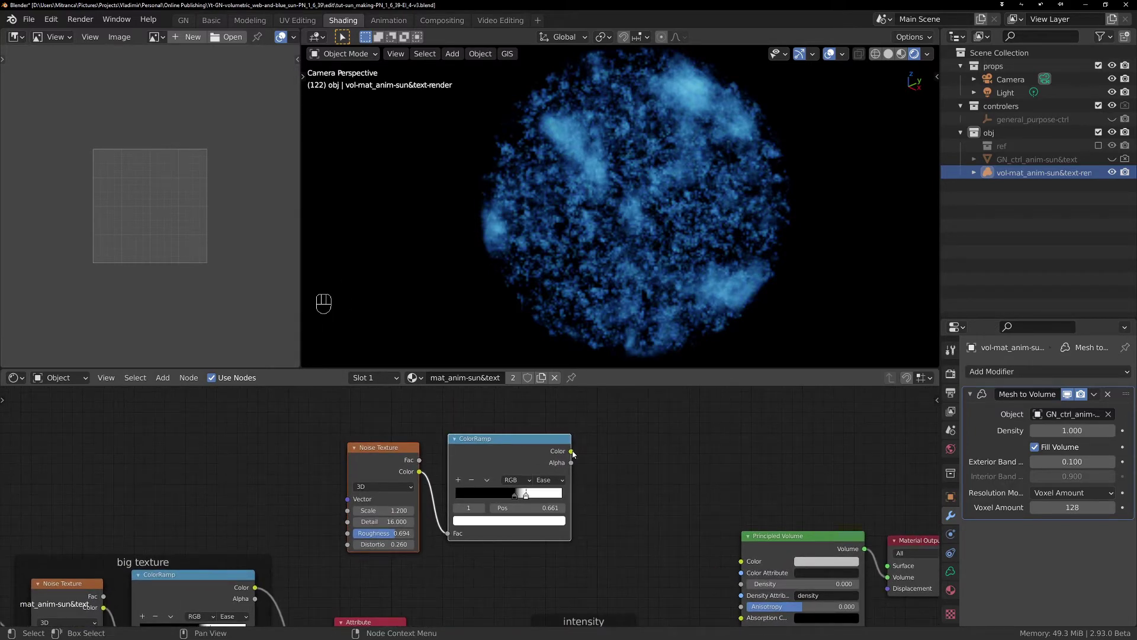
pyautogui.moveTo(572, 452); pyautogui.dragTo(741, 583)
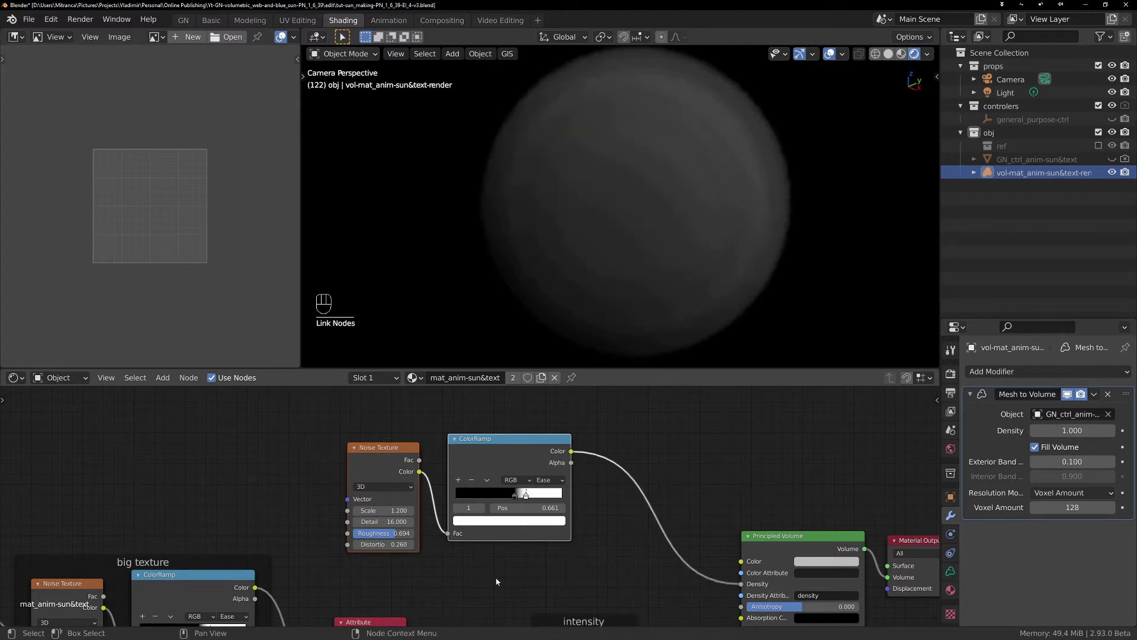
pyautogui.moveTo(411, 569); pyautogui.dragTo(561, 548, button='middle')
pyautogui.scroll(1, 432, 536)
pyautogui.moveTo(492, 507); pyautogui.dragTo(545, 467, button='middle')
pyautogui.scroll(-3, 544, 466)
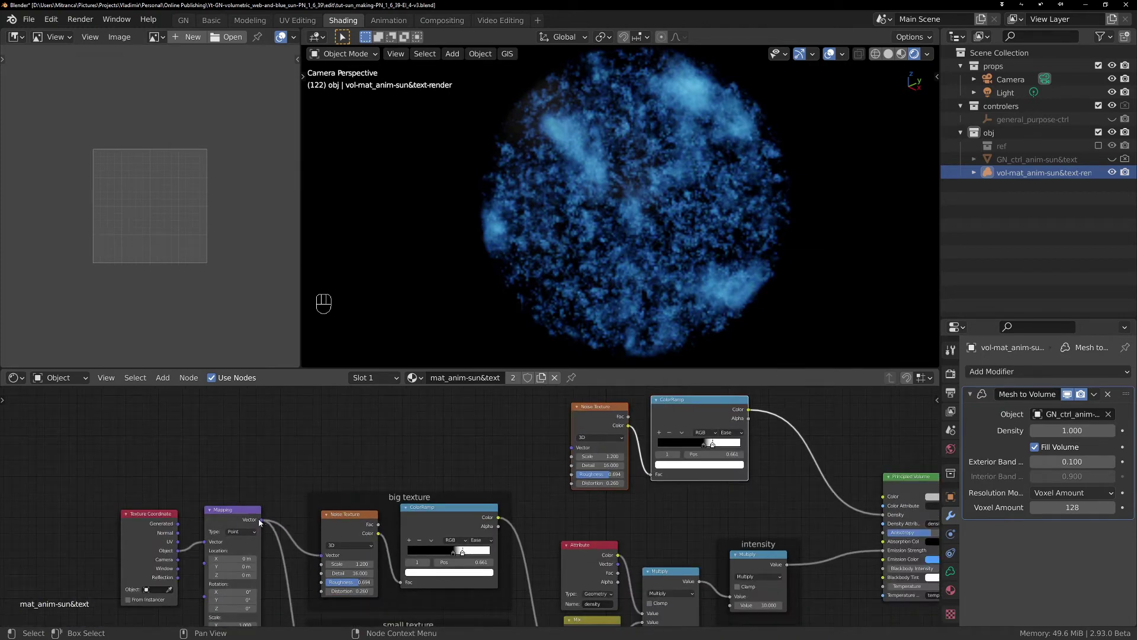
pyautogui.moveTo(260, 520); pyautogui.dragTo(571, 448)
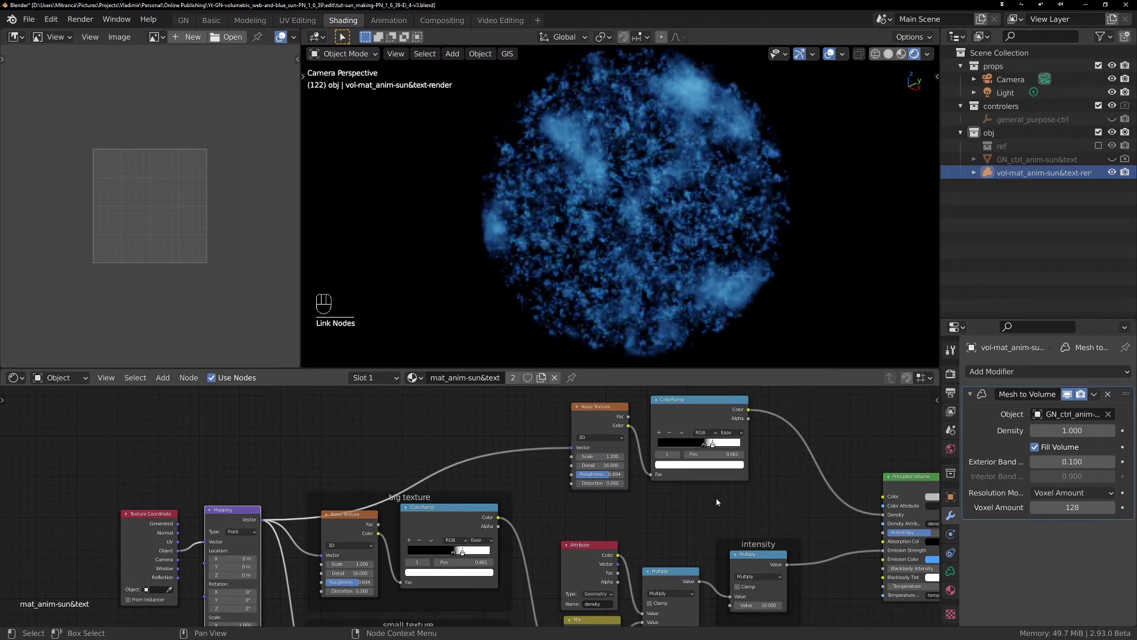
pyautogui.moveTo(759, 498); pyautogui.dragTo(660, 497, button='middle')
pyautogui.scroll(3, 639, 485)
pyautogui.scroll(8, 639, 485)
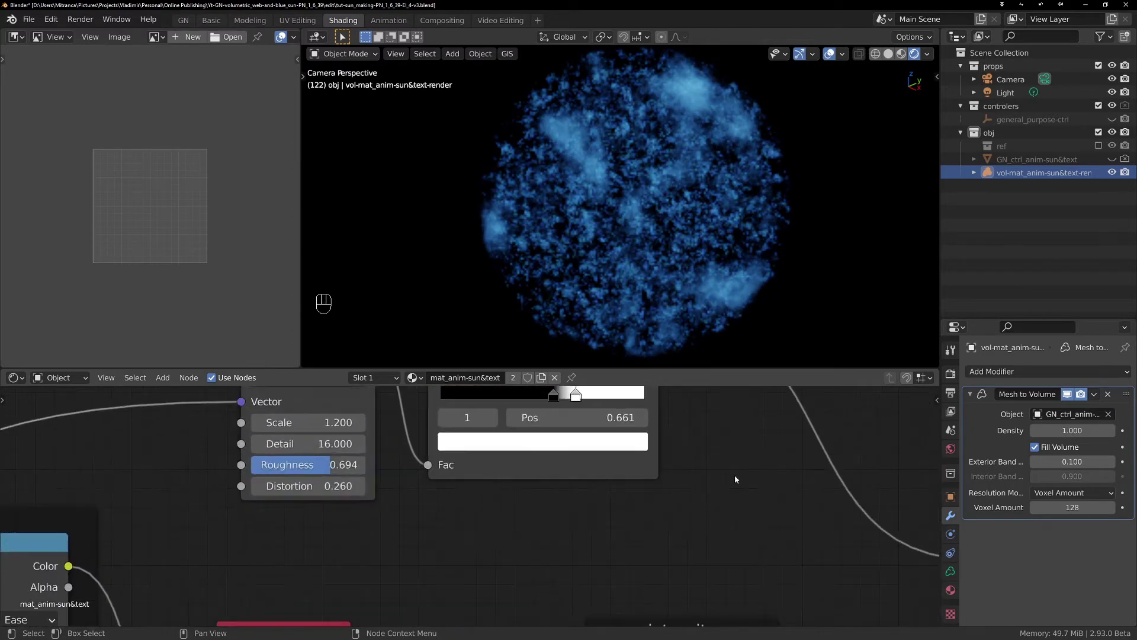
# Move the density Noise Texture closer to its ColorRamp and widen the gradient, setting the black stop to 0.373.
pyautogui.moveTo(736, 477); pyautogui.dragTo(766, 574, button='middle')
pyautogui.scroll(-1, 563, 468)
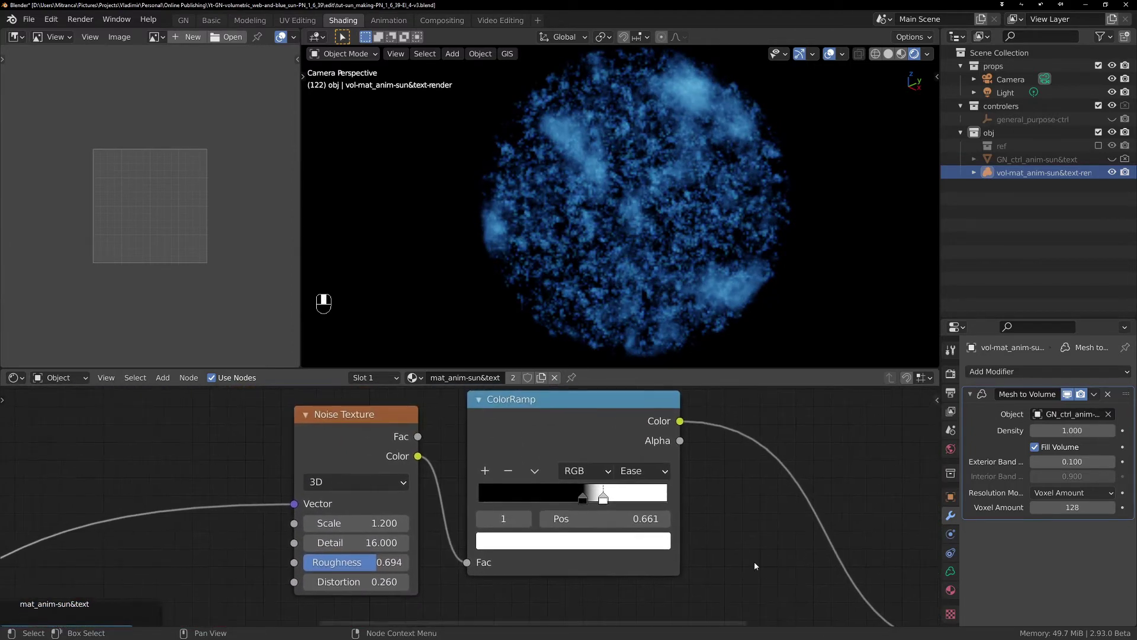
pyautogui.moveTo(559, 407); pyautogui.dragTo(597, 436)
pyautogui.moveTo(371, 415); pyautogui.dragTo(446, 444)
pyautogui.scroll(2, 721, 556)
pyautogui.moveTo(740, 561); pyautogui.dragTo(714, 522, button='middle')
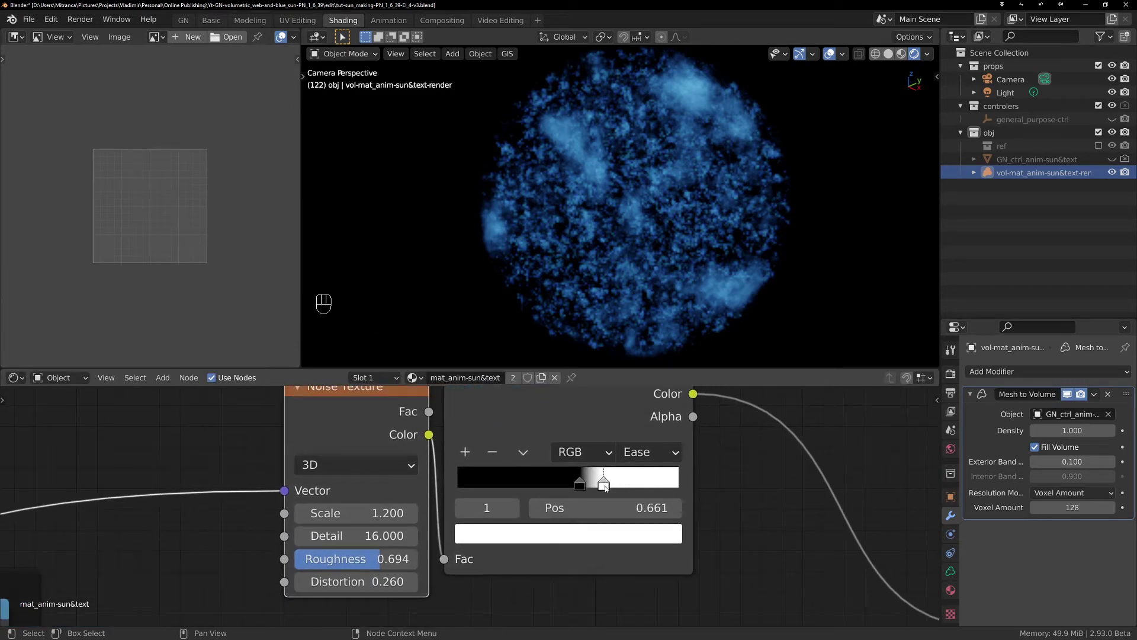
pyautogui.moveTo(610, 489); pyautogui.dragTo(540, 487)
# Set the Principled Volume's base color to fully saturated magenta with saturation 1.000 and value 0.500.
pyautogui.moveTo(718, 516); pyautogui.dragTo(552, 478, button='middle')
pyautogui.scroll(-5, 683, 502)
pyautogui.click(733, 523)
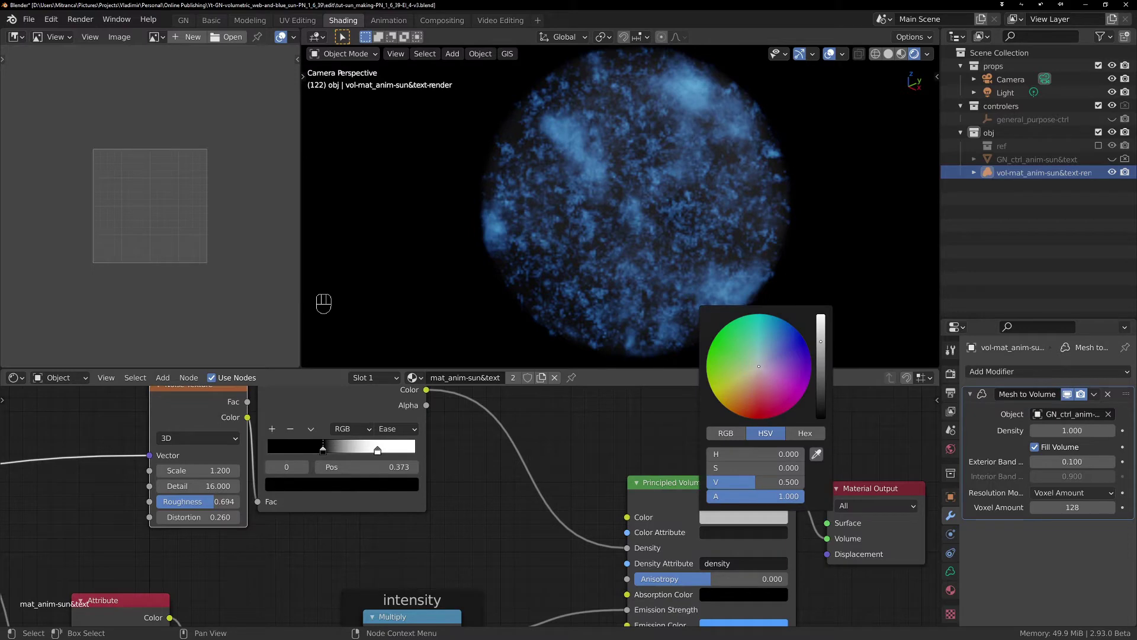
pyautogui.moveTo(761, 366); pyautogui.dragTo(801, 397)
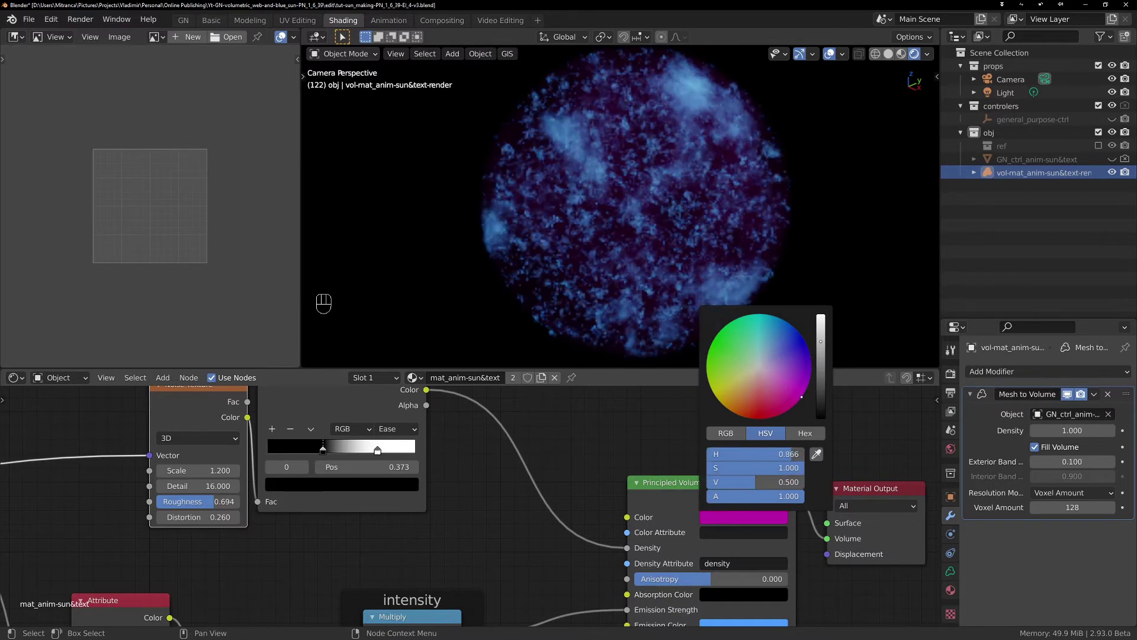
# Set the density ColorRamp's white stop to 0.691 and the connected Noise Texture's scale to 0.700.
pyautogui.moveTo(479, 510); pyautogui.dragTo(668, 546, button='middle')
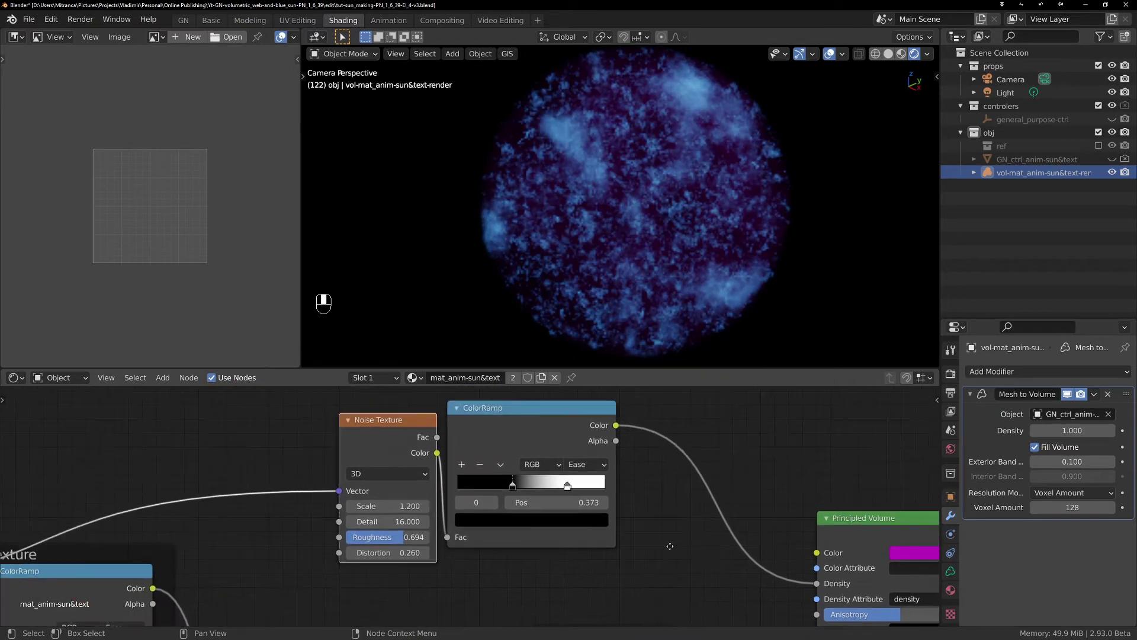
pyautogui.scroll(4, 701, 236)
pyautogui.scroll(-3, 661, 205)
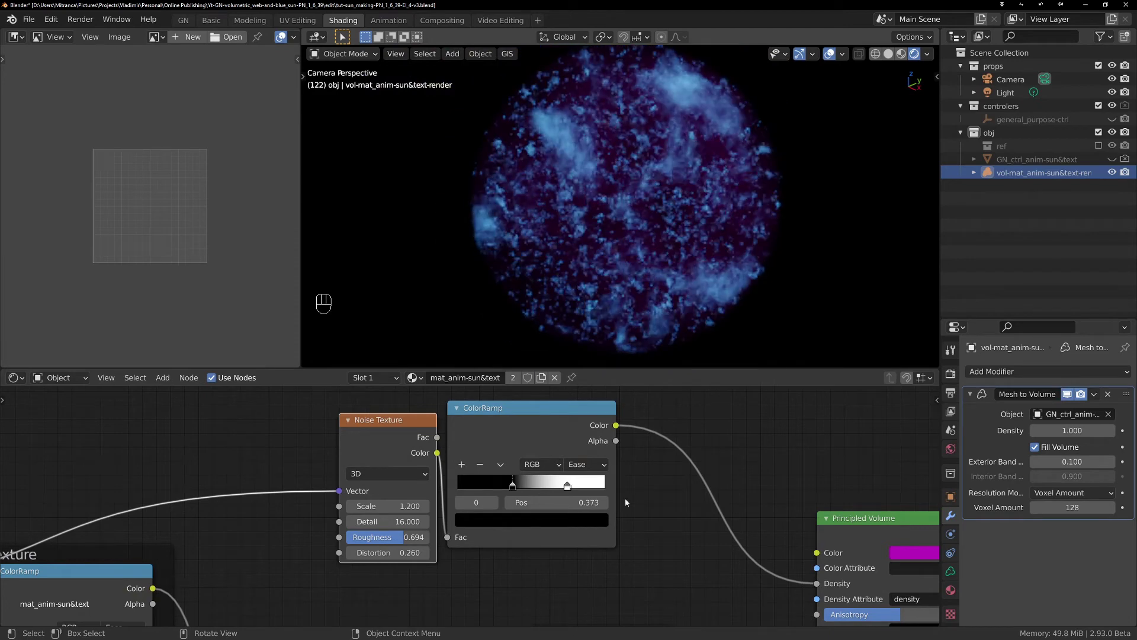
pyautogui.scroll(1, 586, 568)
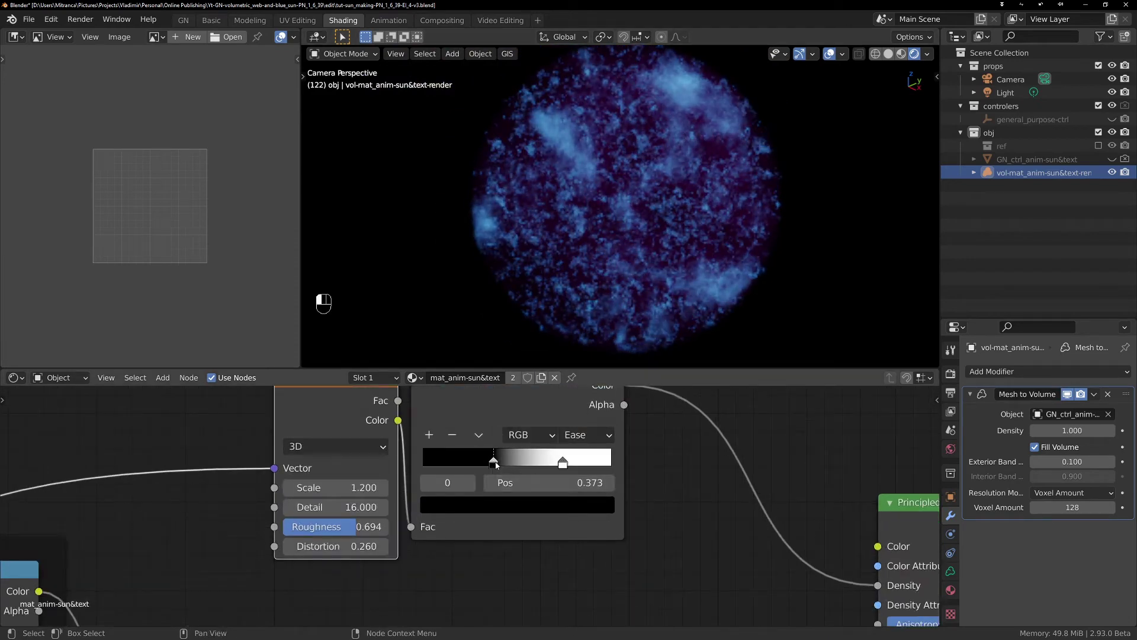
pyautogui.moveTo(496, 465); pyautogui.dragTo(553, 465)
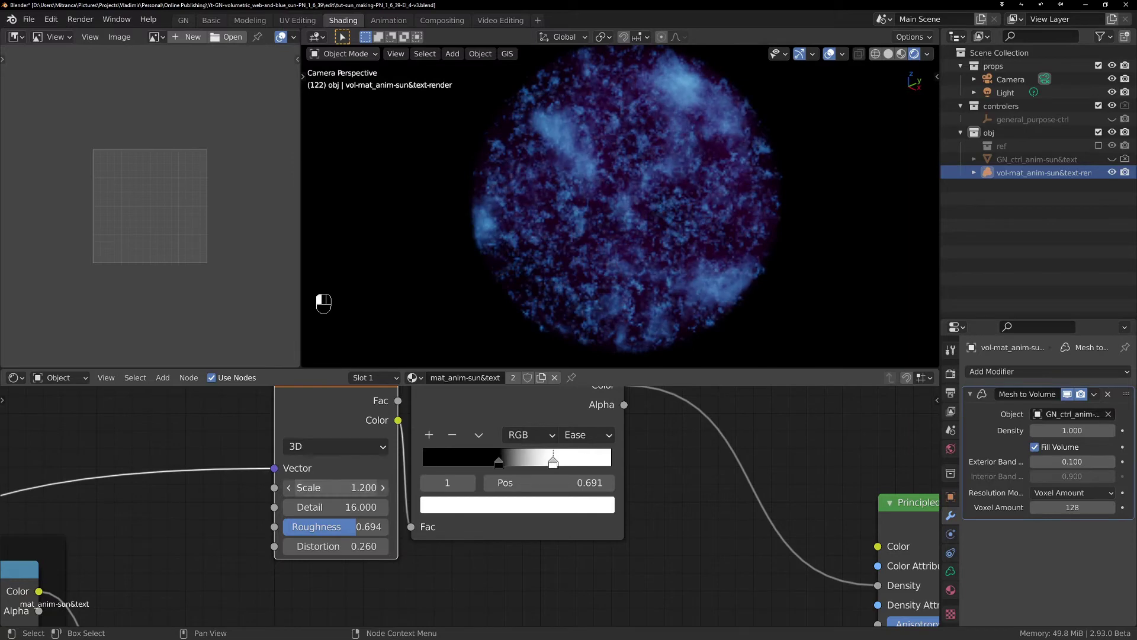
pyautogui.moveTo(356, 487); pyautogui.dragTo(334, 487)
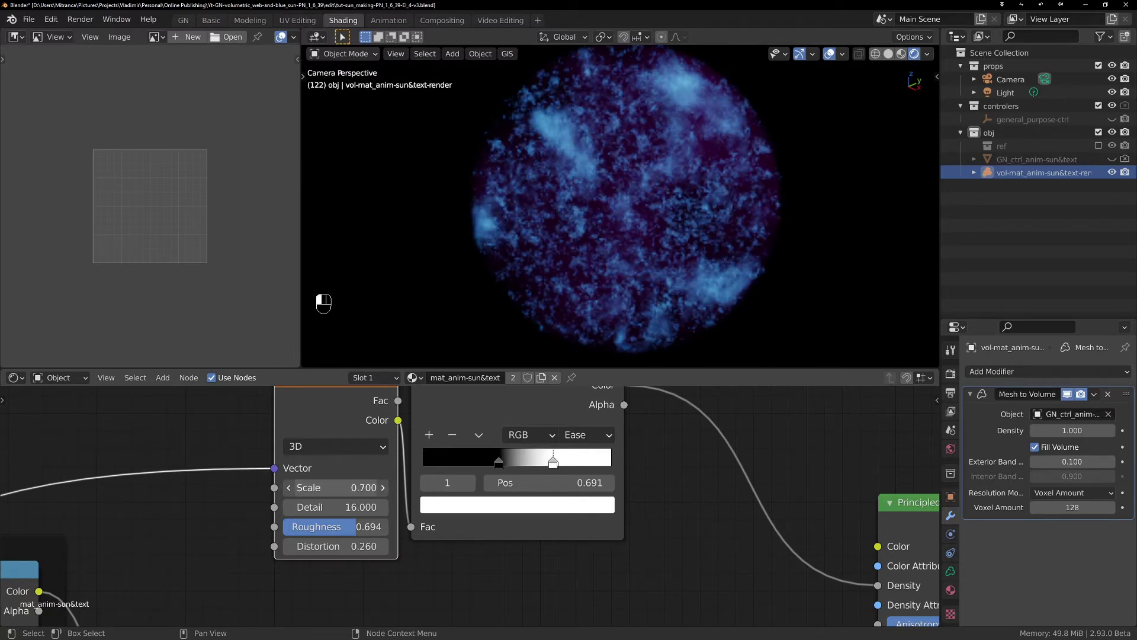
# Shift the density ColorRamp and its Noise Texture closer to the Principled Volume node, keeping them side by side.
pyautogui.moveTo(365, 424); pyautogui.dragTo(395, 450, button='middle')
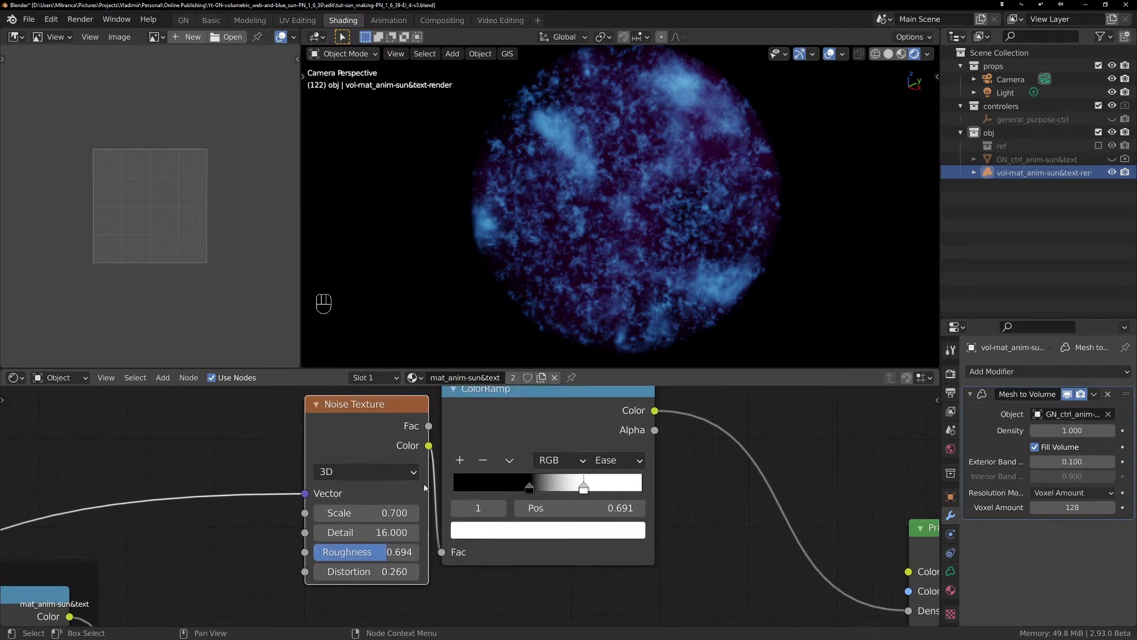
pyautogui.moveTo(635, 405); pyautogui.dragTo(706, 449)
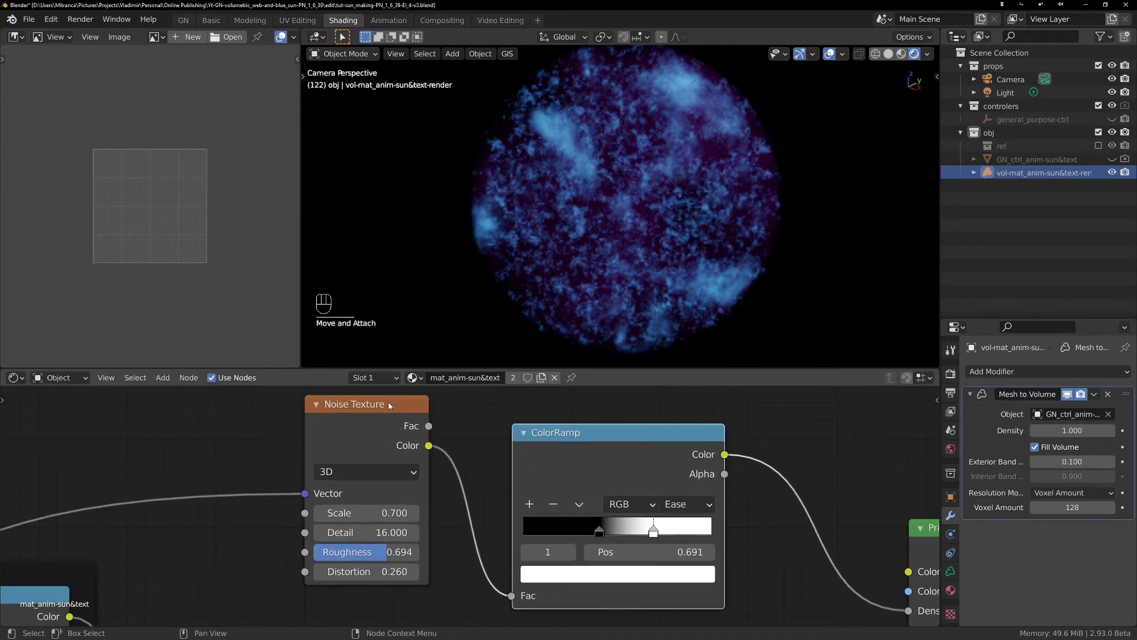
pyautogui.moveTo(390, 404); pyautogui.dragTo(448, 433)
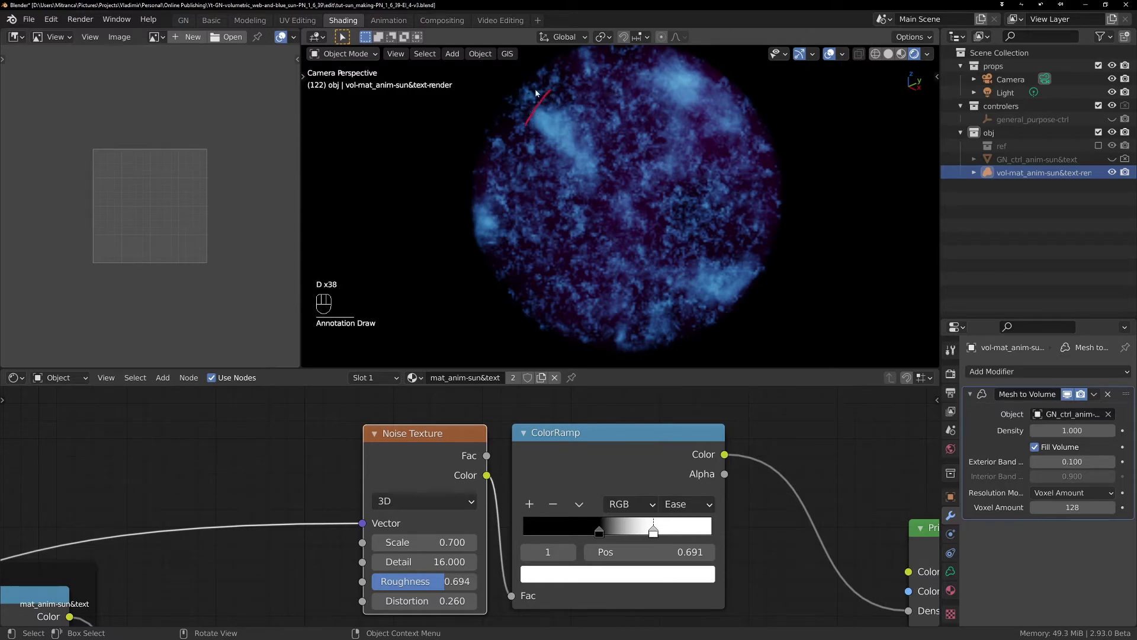
# Mark the sphere's upper-left edge with short annotation strokes in the viewport and erase them.
pyautogui.moveTo(537, 76); pyautogui.dragTo(513, 119)
pyautogui.moveTo(550, 90); pyautogui.dragTo(526, 125)
pyautogui.moveTo(537, 72)
pyautogui.mouseDown(button='right')
pyautogui.moveTo(540, 95)
pyautogui.moveTo(521, 80)
pyautogui.mouseUp(button='right')
# Tighten the density ColorRamp's gradient by setting the white stop to 0.521.
pyautogui.scroll(-5, 563, 273)
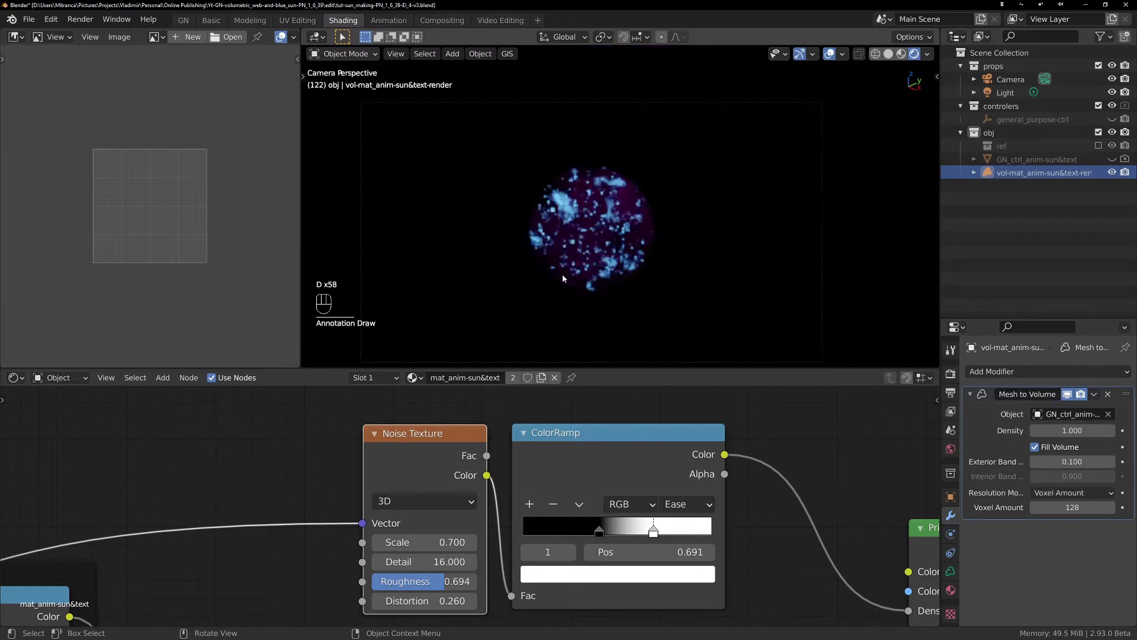
pyautogui.scroll(2, 571, 266)
pyautogui.scroll(1, 572, 266)
pyautogui.moveTo(599, 531); pyautogui.dragTo(670, 477, button='middle')
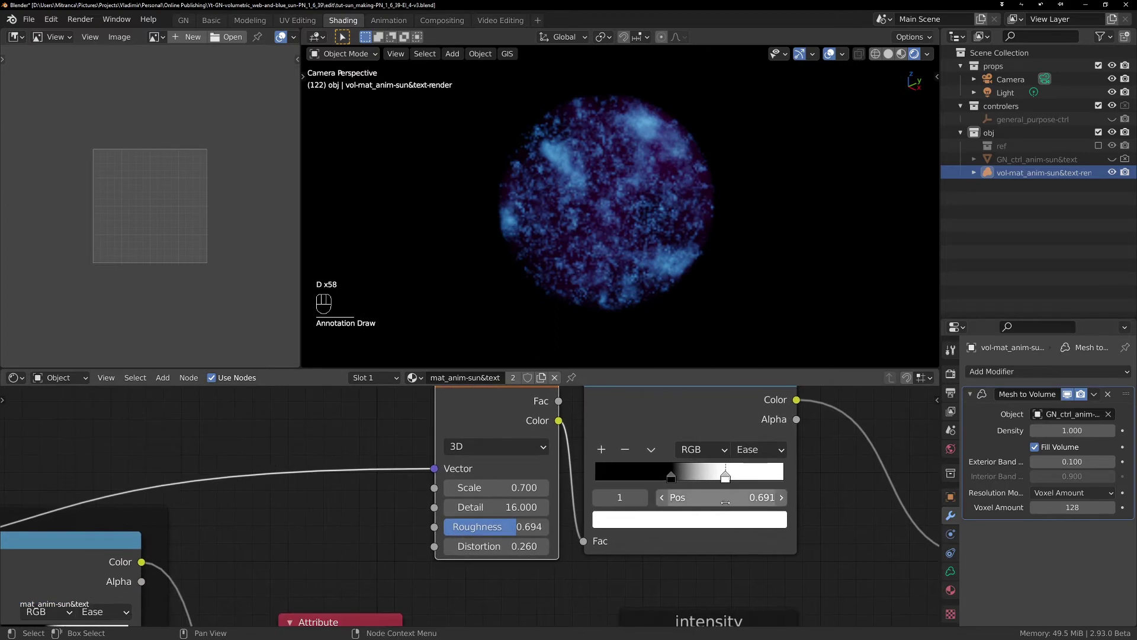
pyautogui.moveTo(726, 480); pyautogui.dragTo(693, 481)
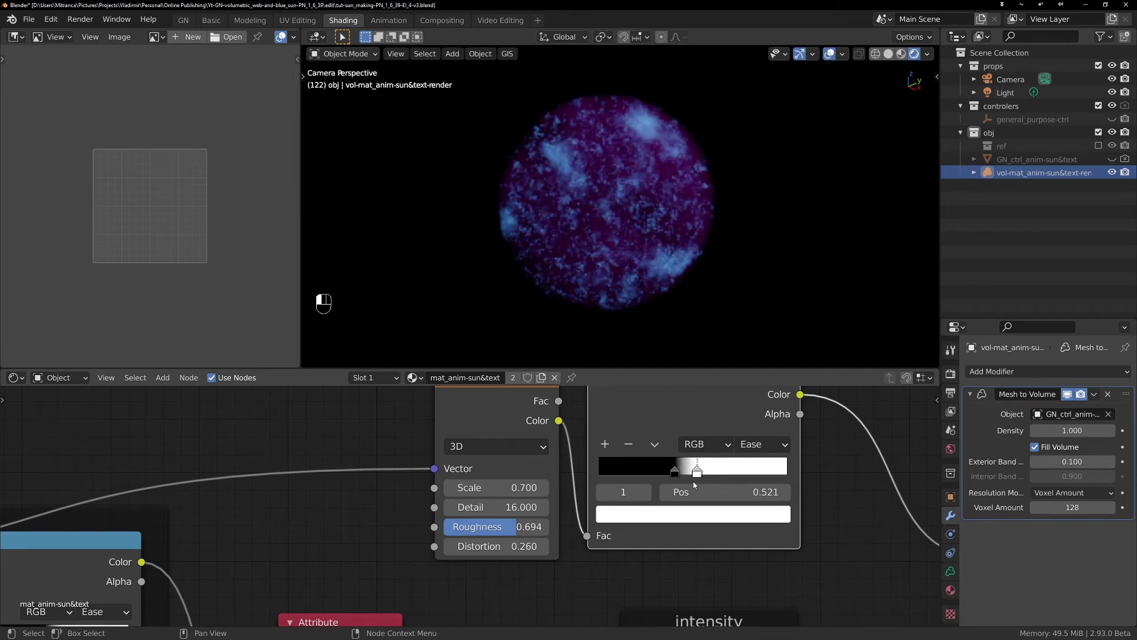
pyautogui.scroll(2, 585, 149)
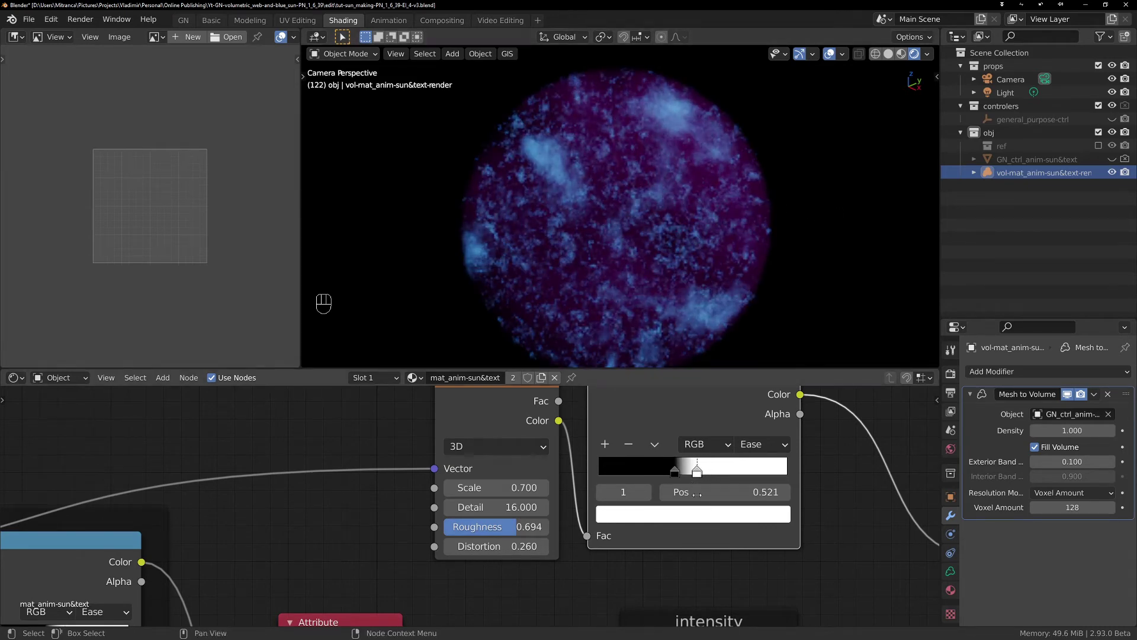
# Insert a Vector Math node between Mapping and the density Noise Texture, and set its operation to Length.
pyautogui.scroll(-2, 297, 503)
pyautogui.moveTo(300, 470); pyautogui.dragTo(582, 455, button='middle')
pyautogui.scroll(1, 563, 445)
pyautogui.hotkey('shift', 'a')
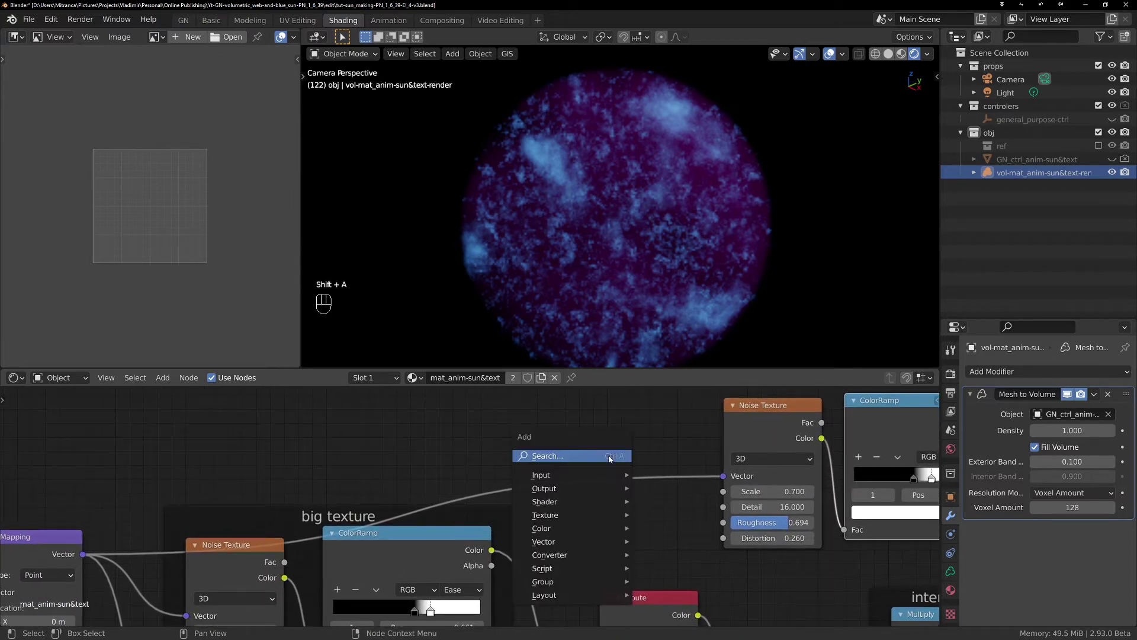
pyautogui.click(610, 456)
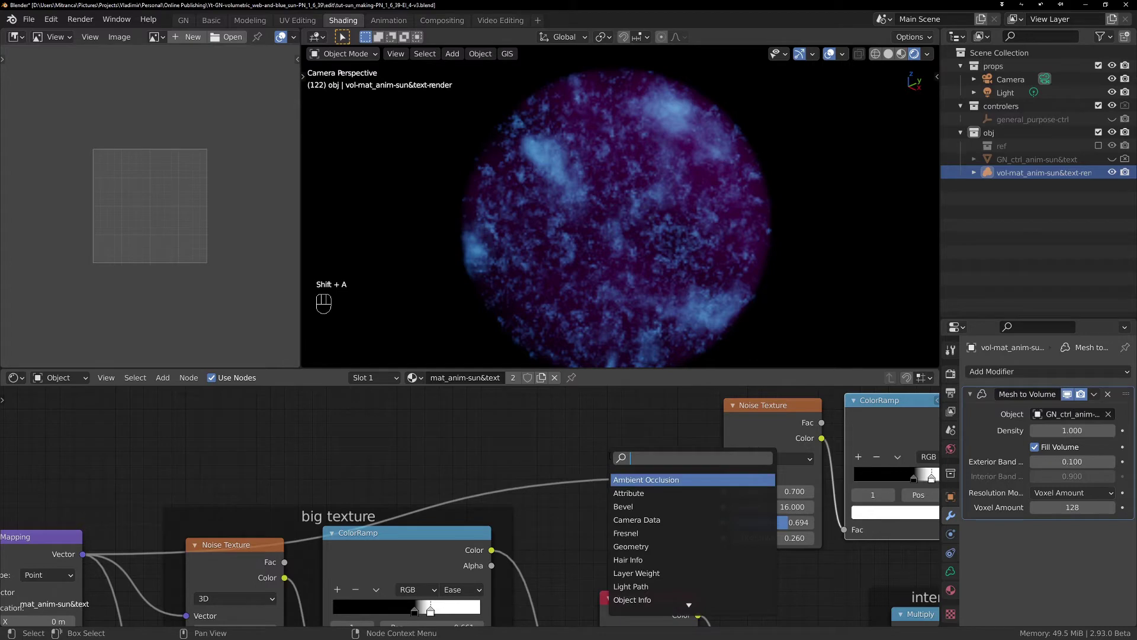
pyautogui.write('vector add')
pyautogui.press('Return')
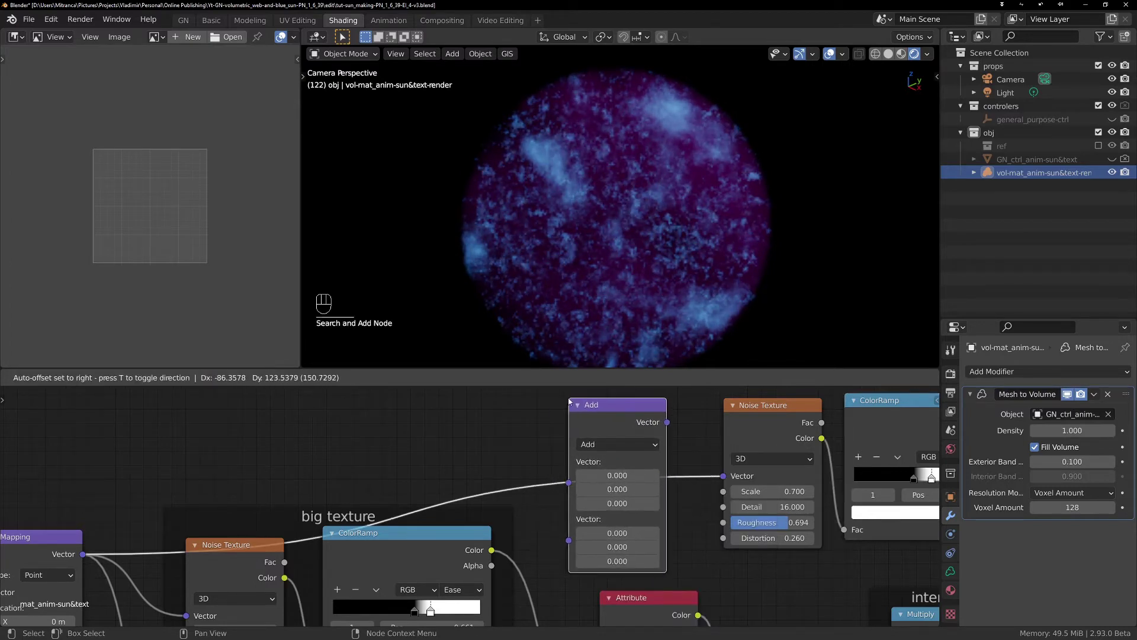
pyautogui.click(568, 398)
pyautogui.click(600, 445)
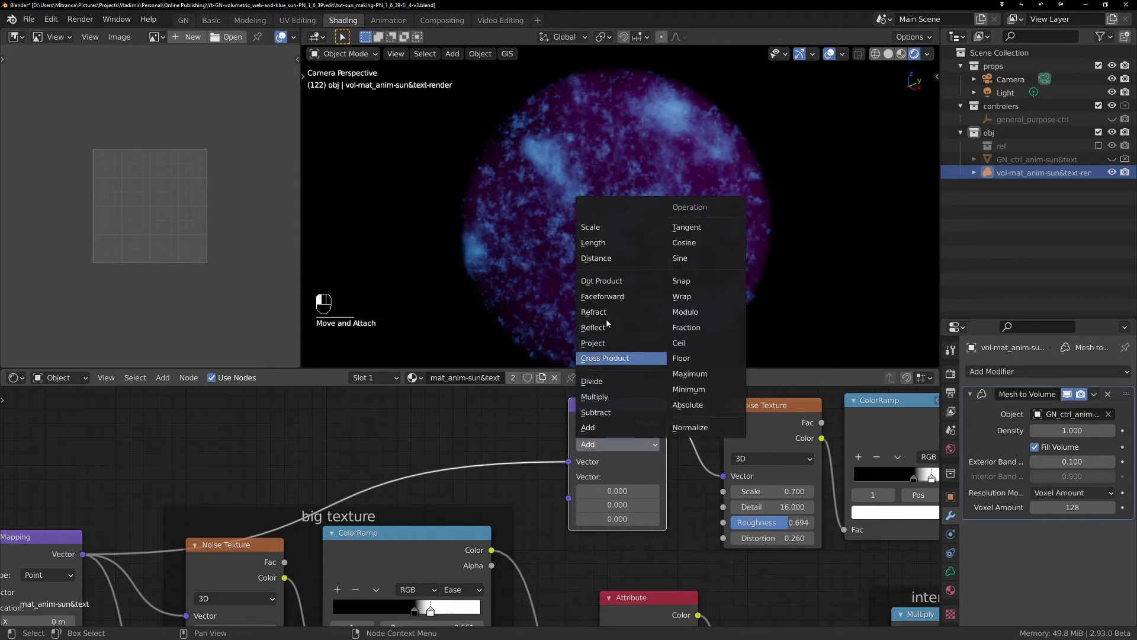
pyautogui.click(594, 242)
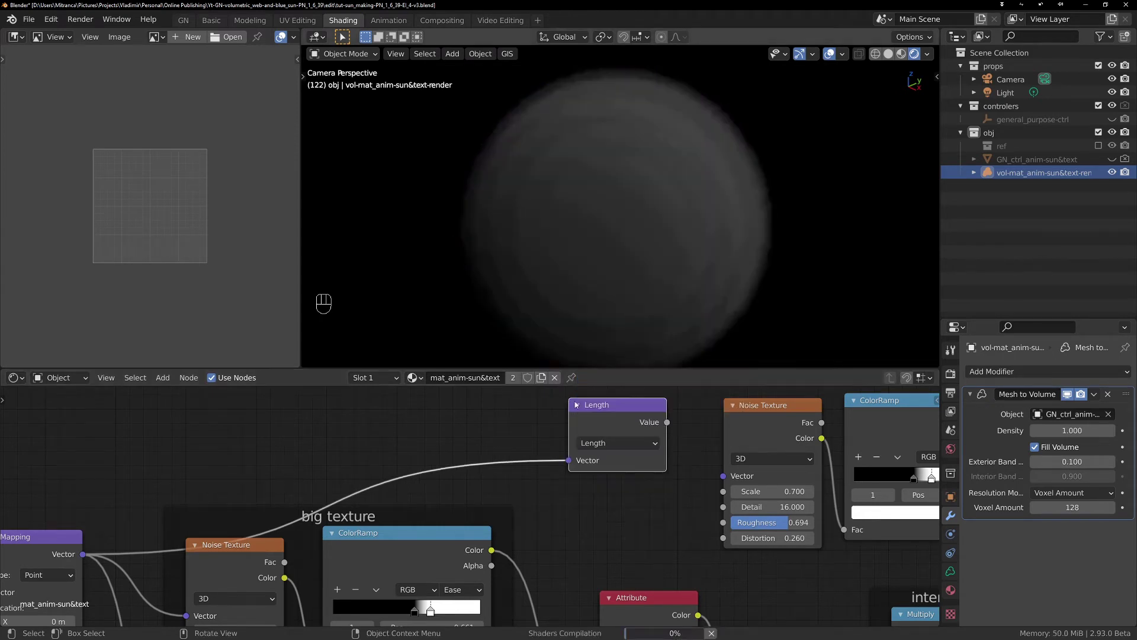
# Add a reroute on the link before the Length node and connect it to the density Noise Texture's Vector input.
pyautogui.moveTo(627, 410); pyautogui.dragTo(613, 432)
pyautogui.scroll(-3, 644, 480)
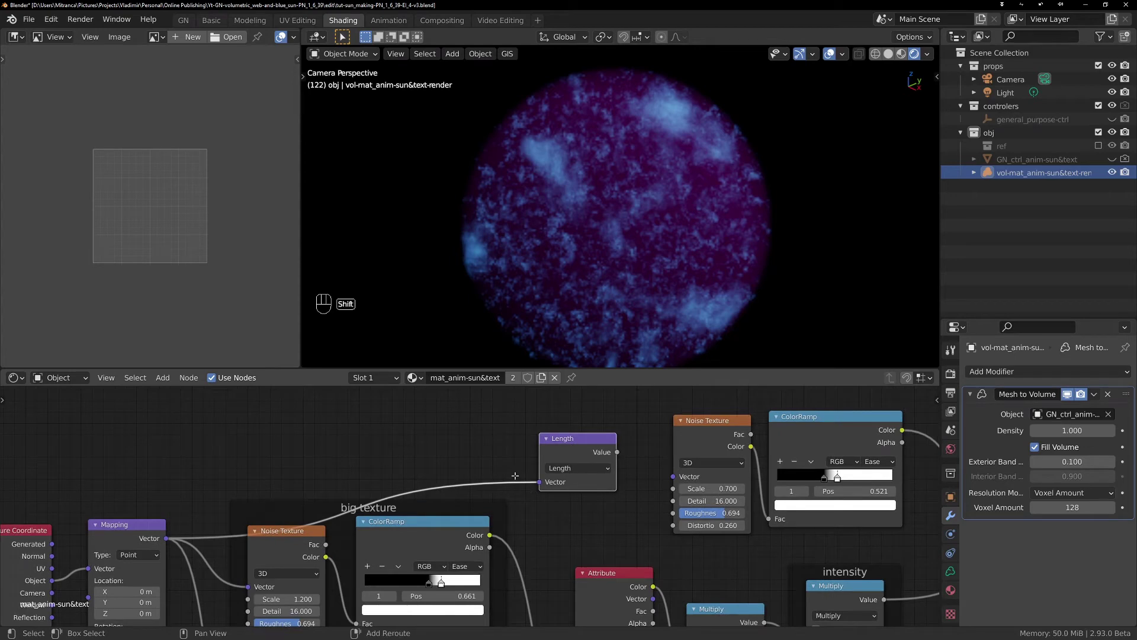
pyautogui.keyDown('shift'); pyautogui.moveTo(510, 472); pyautogui.dragTo(522, 489, button='right'); pyautogui.keyUp('shift')
pyautogui.moveTo(515, 482); pyautogui.dragTo(672, 476)
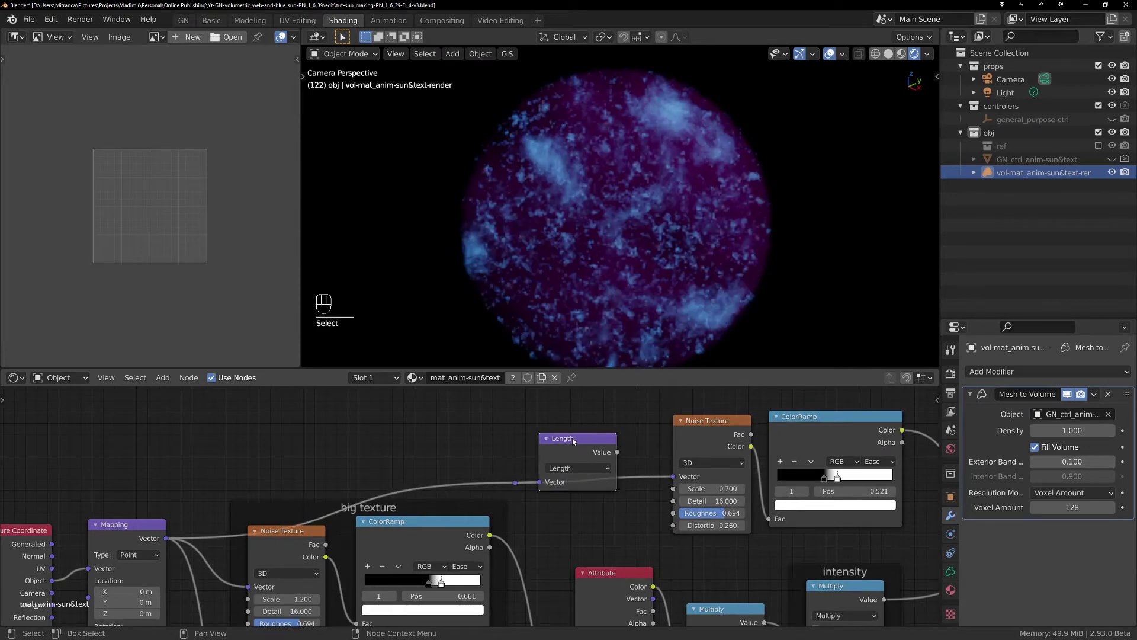
# Place the Length node above the reroute and move the density Noise Texture and ColorRamp below it.
pyautogui.moveTo(572, 440); pyautogui.dragTo(579, 408)
pyautogui.moveTo(610, 484); pyautogui.dragTo(438, 509, button='middle')
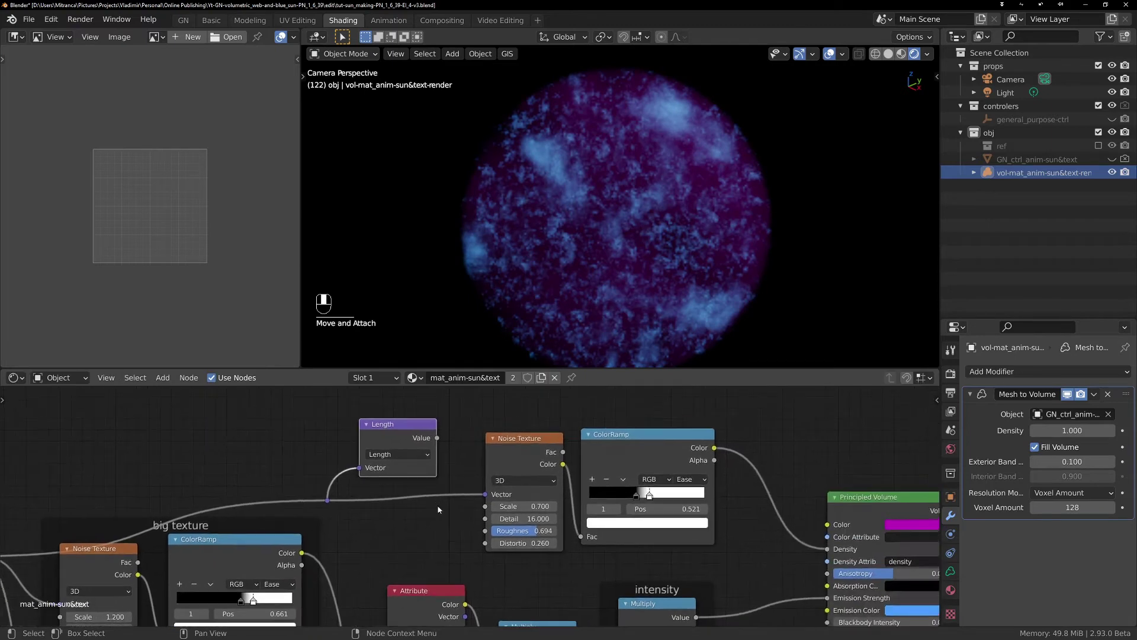
pyautogui.moveTo(519, 419); pyautogui.dragTo(657, 496)
pyautogui.moveTo(375, 428); pyautogui.dragTo(399, 413)
pyautogui.scroll(1, 486, 422)
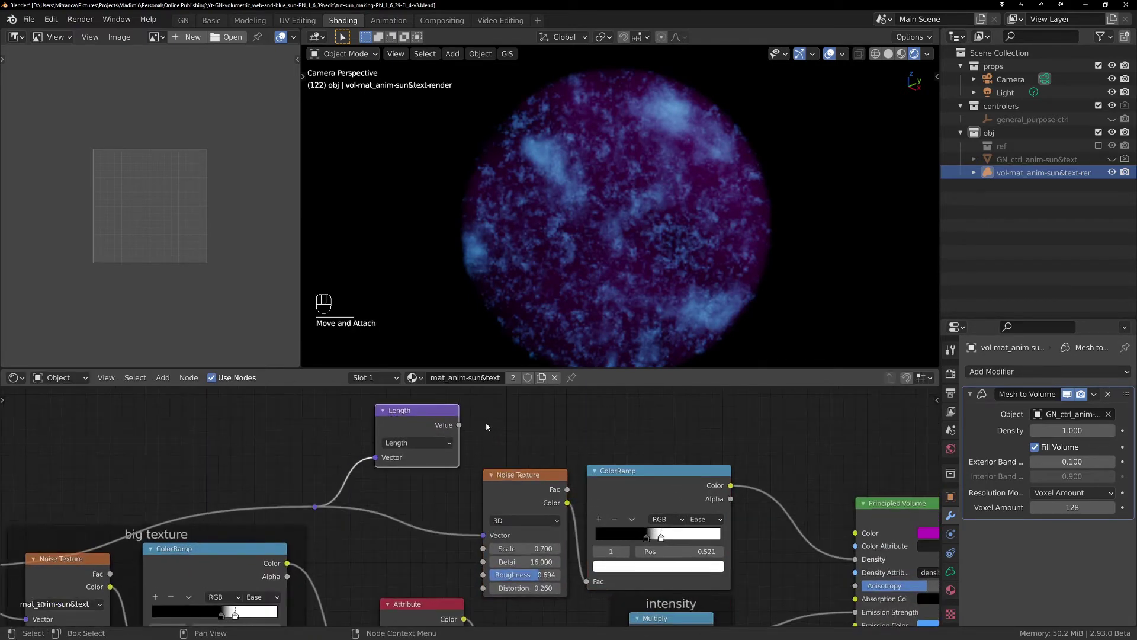
pyautogui.moveTo(471, 402); pyautogui.dragTo(554, 383, button='middle')
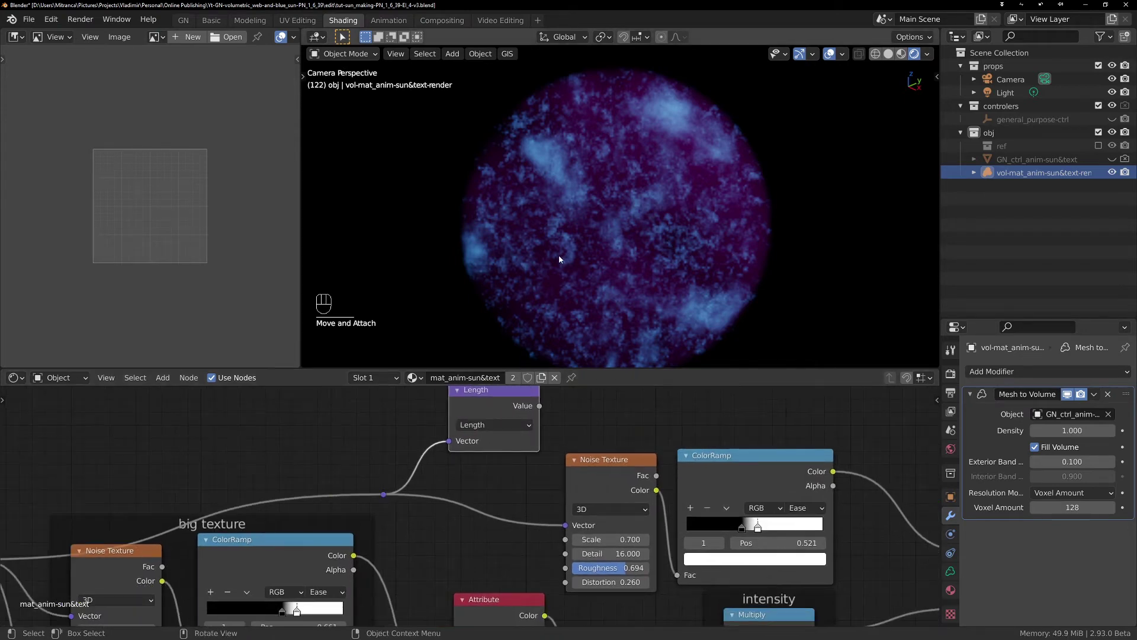
# Sketch an annotated arrow with tick marks from the sphere's center to its edge, and erase the strokes.
pyautogui.press('d')
pyautogui.moveTo(614, 236); pyautogui.dragTo(613, 240, button='right')
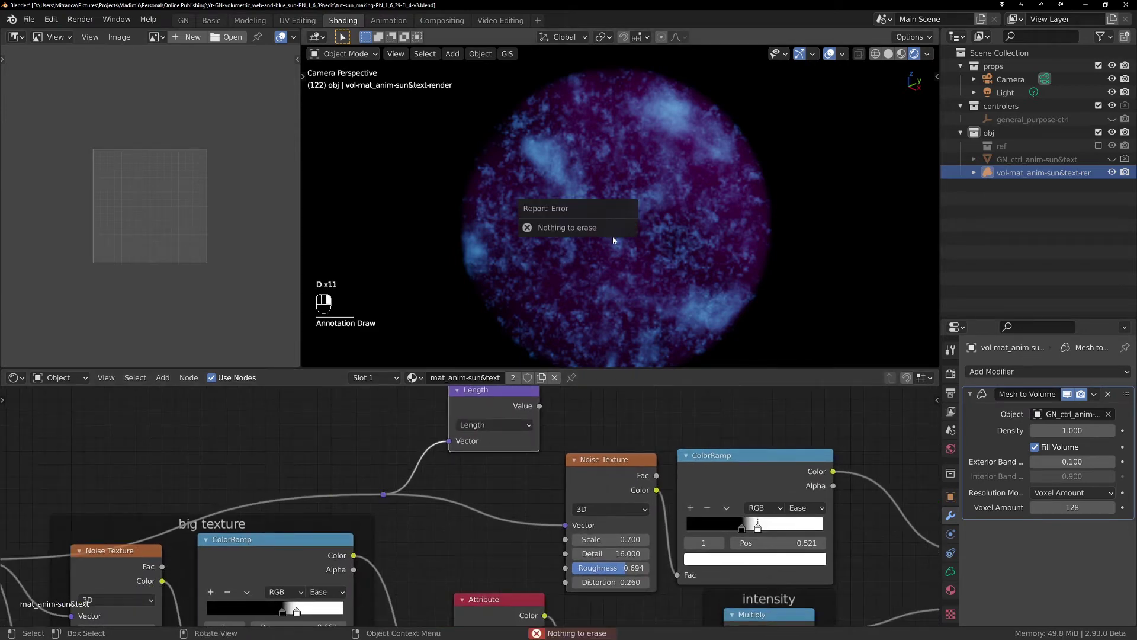
pyautogui.press('d')
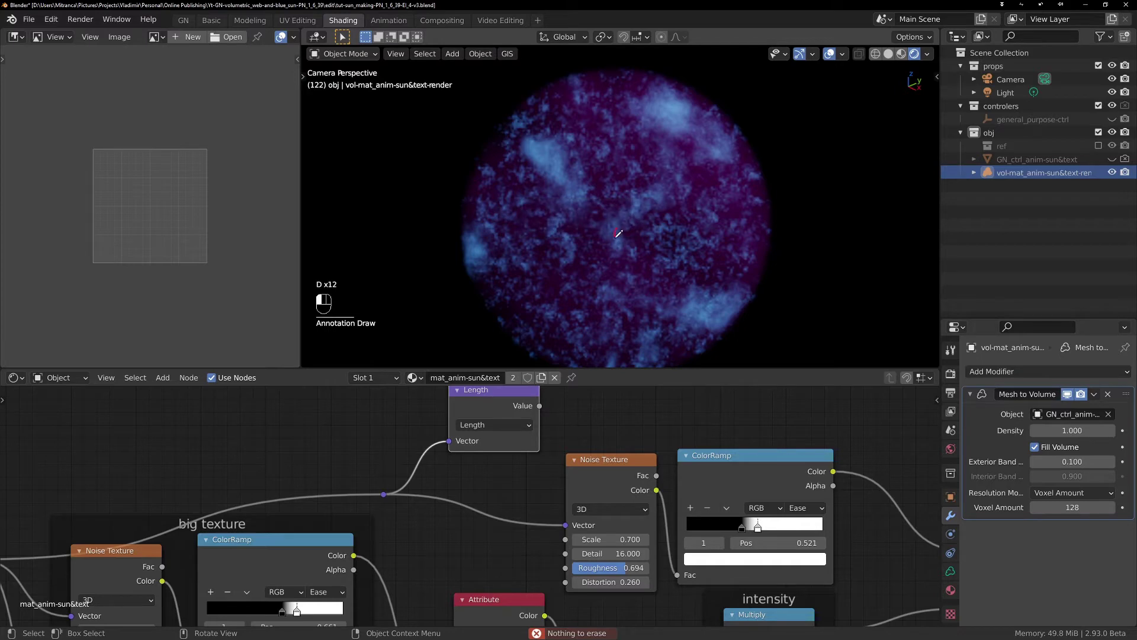
pyautogui.press('d')
pyautogui.moveTo(618, 226); pyautogui.dragTo(743, 148)
pyautogui.press('d')
pyautogui.moveTo(616, 209); pyautogui.dragTo(660, 183)
pyautogui.moveTo(710, 135); pyautogui.dragTo(716, 145)
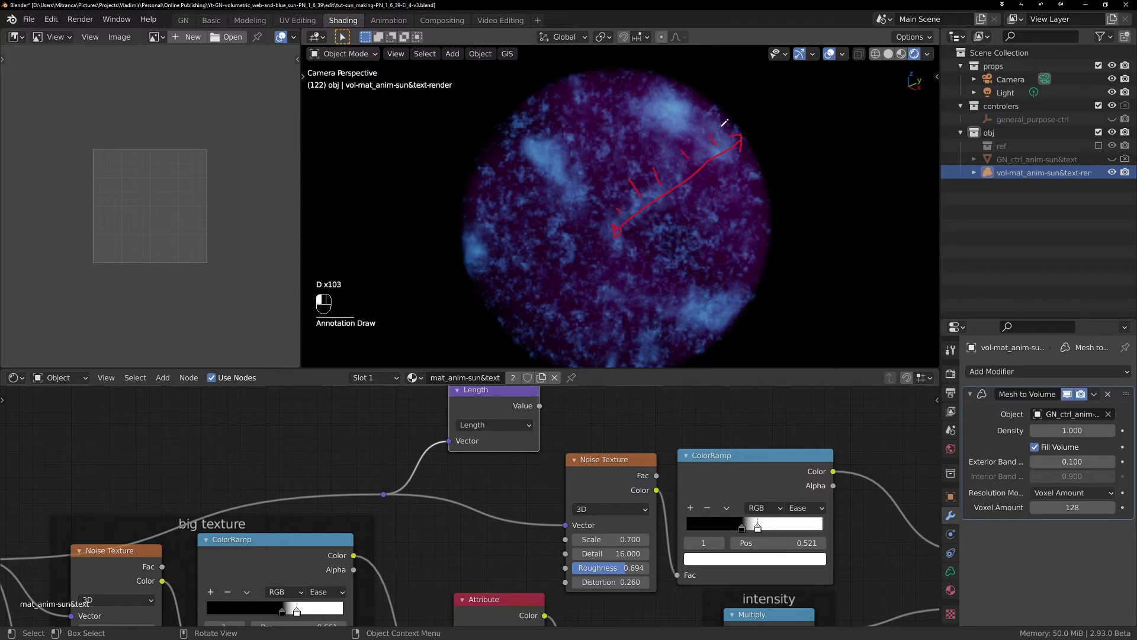
pyautogui.moveTo(617, 228); pyautogui.dragTo(617, 227)
pyautogui.moveTo(734, 129)
pyautogui.mouseDown(button='right')
pyautogui.moveTo(749, 127)
pyautogui.moveTo(627, 203)
pyautogui.moveTo(622, 274)
pyautogui.mouseUp(button='right')
# Raise the Length node slightly to leave more room above the density Noise Texture.
pyautogui.moveTo(683, 402); pyautogui.dragTo(587, 456, button='middle')
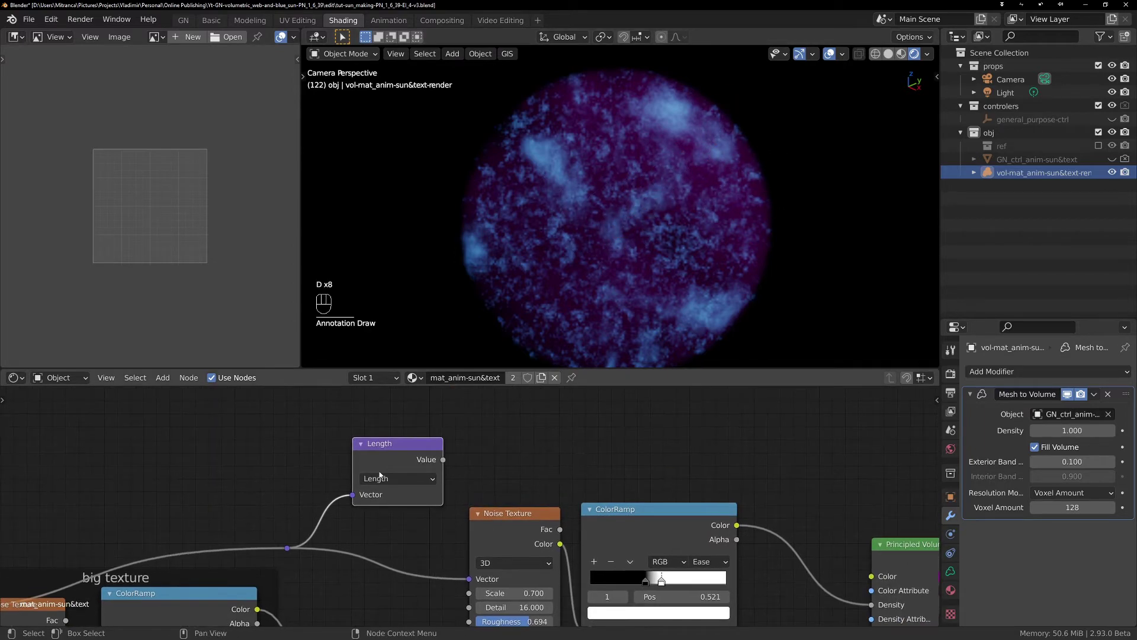
pyautogui.moveTo(375, 455); pyautogui.dragTo(384, 433)
pyautogui.moveTo(796, 503); pyautogui.dragTo(689, 485, button='middle')
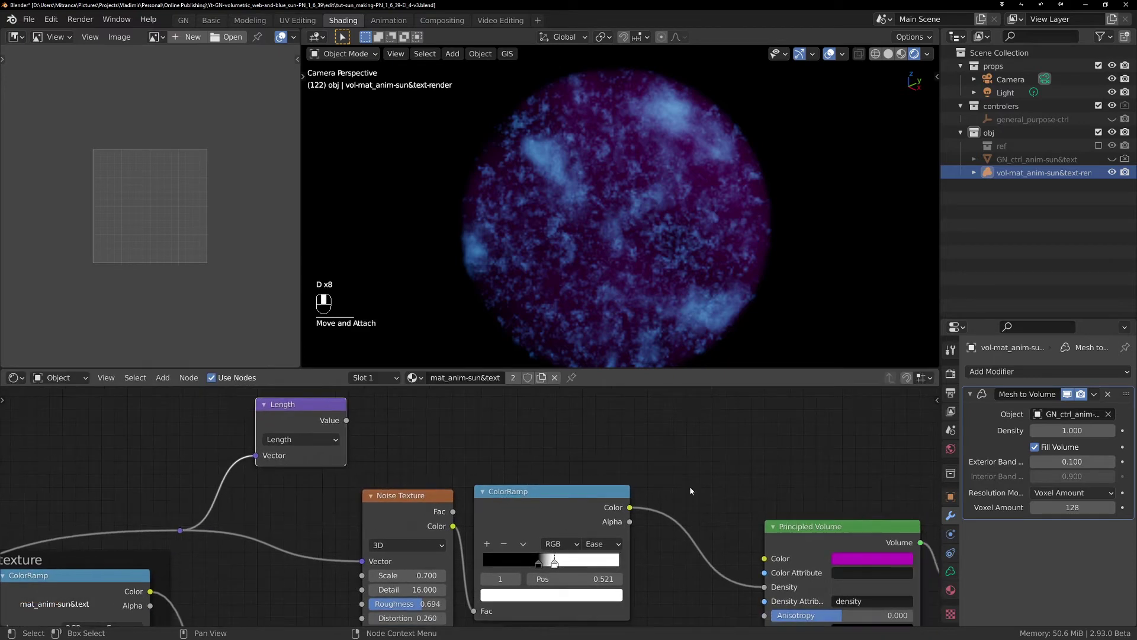
pyautogui.hotkey('shift', 'a')
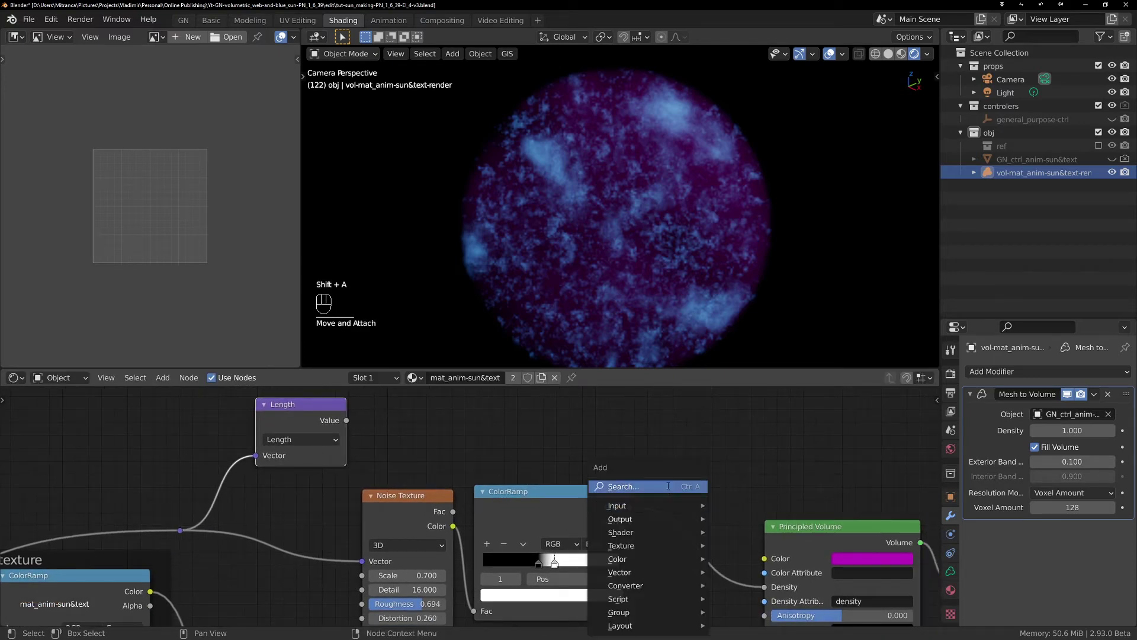
pyautogui.click(670, 487)
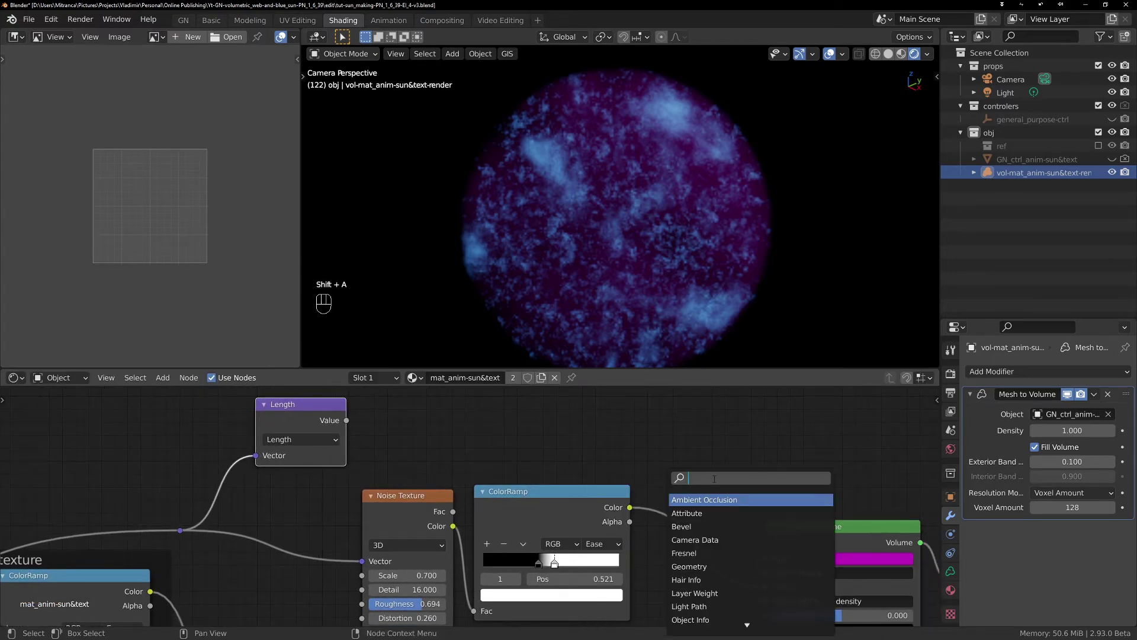
pyautogui.write('mix')
pyautogui.press('Return')
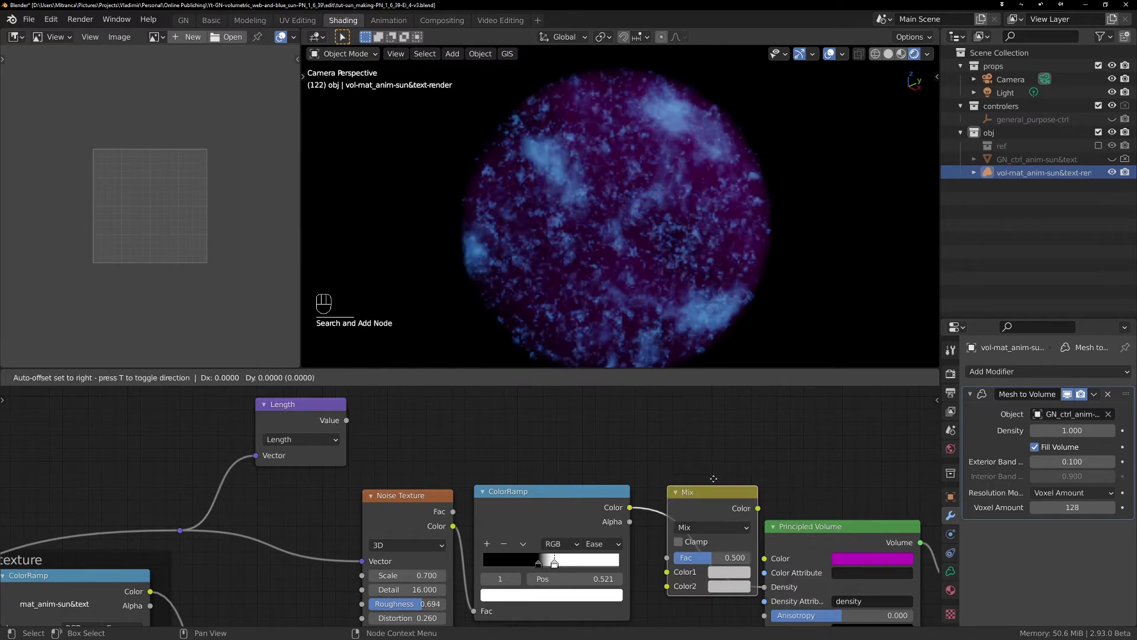
pyautogui.press('Escape')
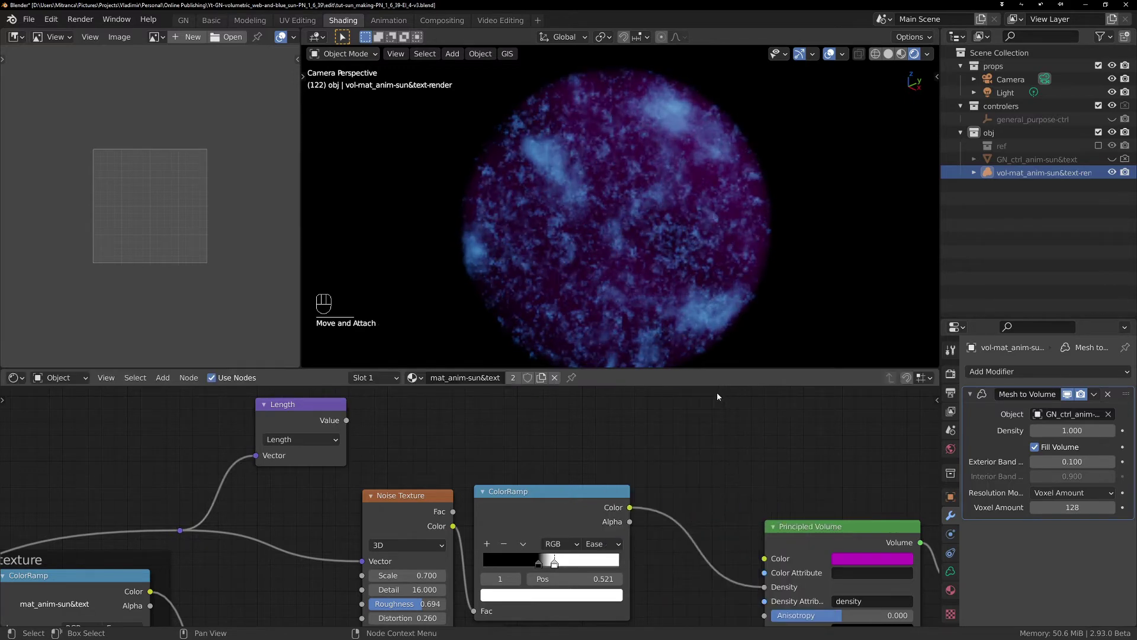
# Move the unconnected Mix node up above the Principled Volume node.
pyautogui.press('Home')
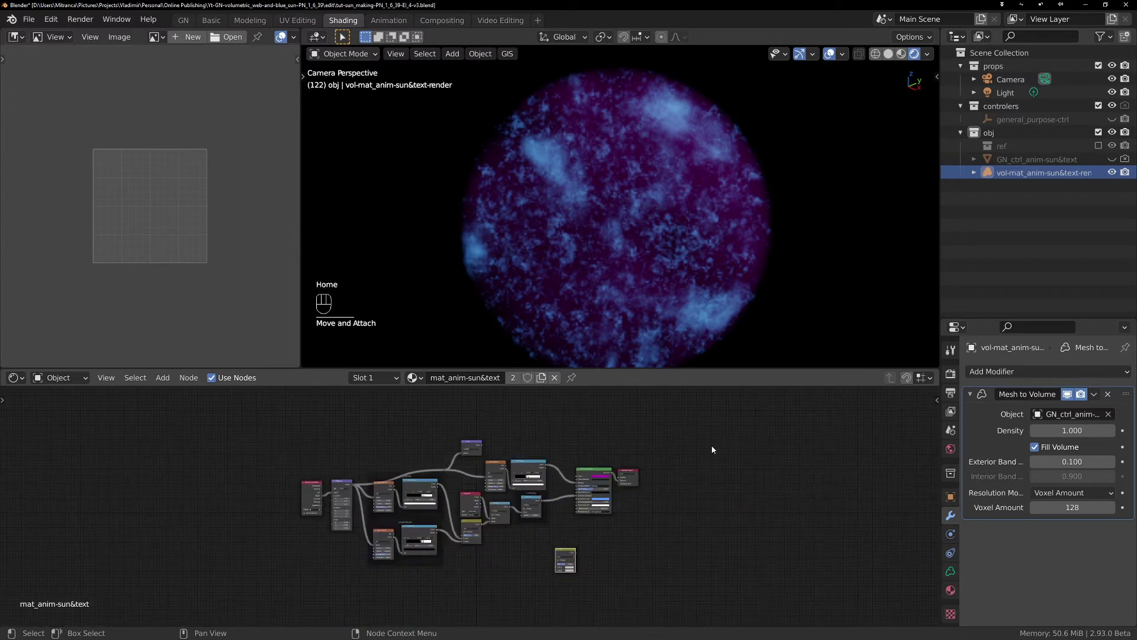
pyautogui.press('g')
pyautogui.click(564, 487)
pyautogui.scroll(7, 578, 473)
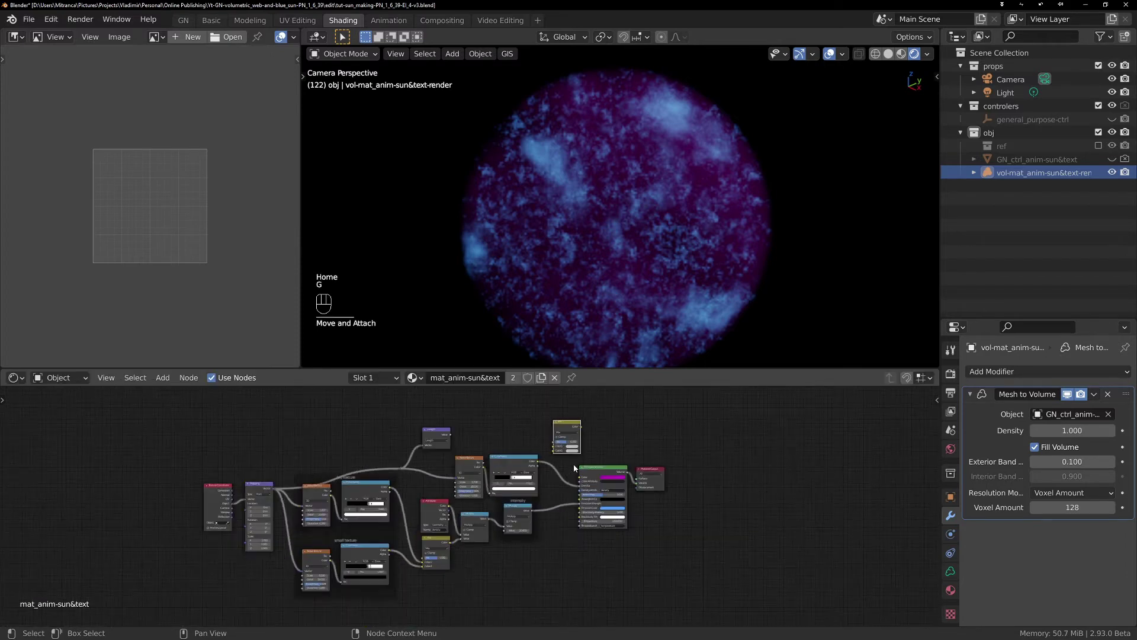
pyautogui.scroll(3, 579, 470)
pyautogui.scroll(-3, 614, 491)
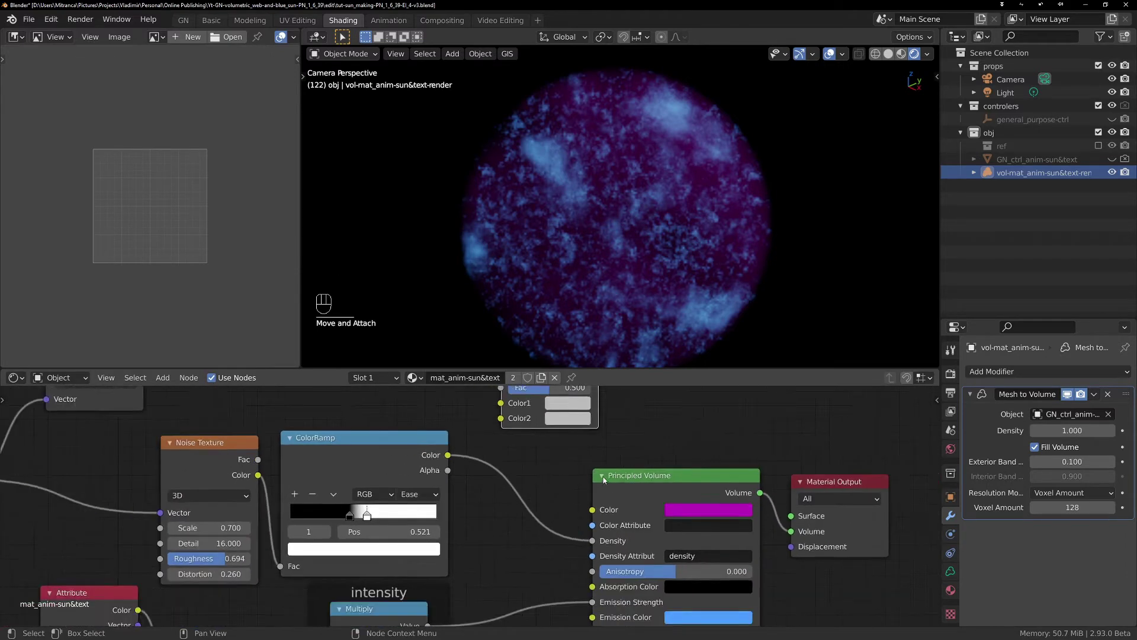
# Cut the density ColorRamp's link to the Principled Volume's Density, reconnect it for comparison, and cut it again.
pyautogui.moveTo(558, 501); pyautogui.dragTo(617, 543, button='middle')
pyautogui.keyDown('ctrl'); pyautogui.moveTo(616, 544); pyautogui.dragTo(595, 568, button='right'); pyautogui.keyUp('ctrl')
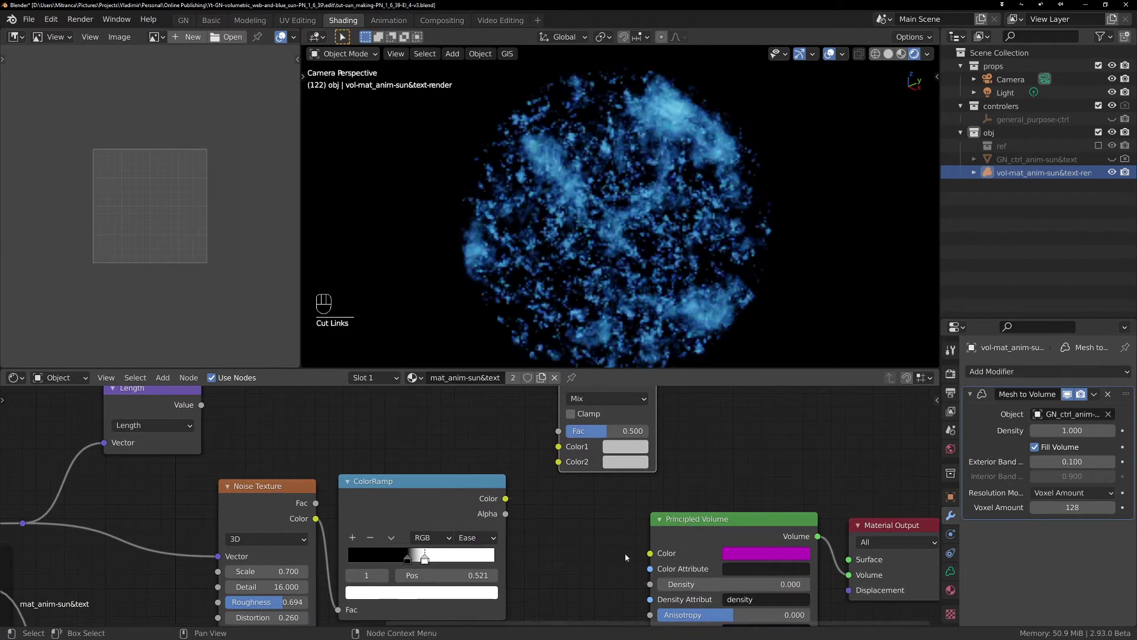
pyautogui.scroll(-4, 706, 473)
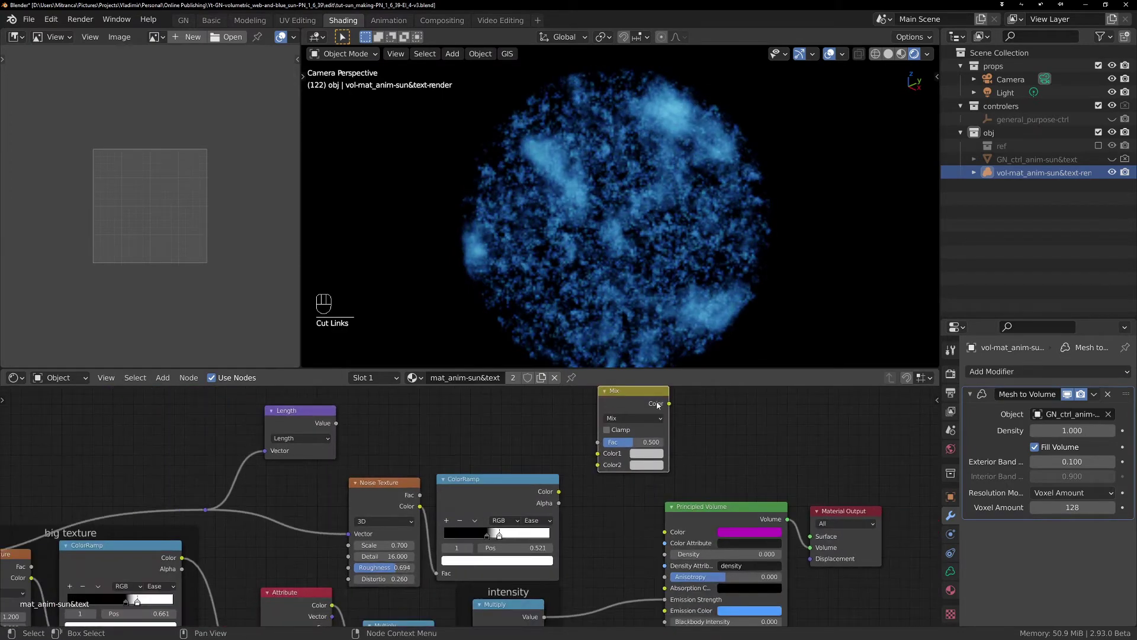
pyautogui.moveTo(650, 389); pyautogui.dragTo(644, 398)
pyautogui.moveTo(558, 492); pyautogui.dragTo(664, 554)
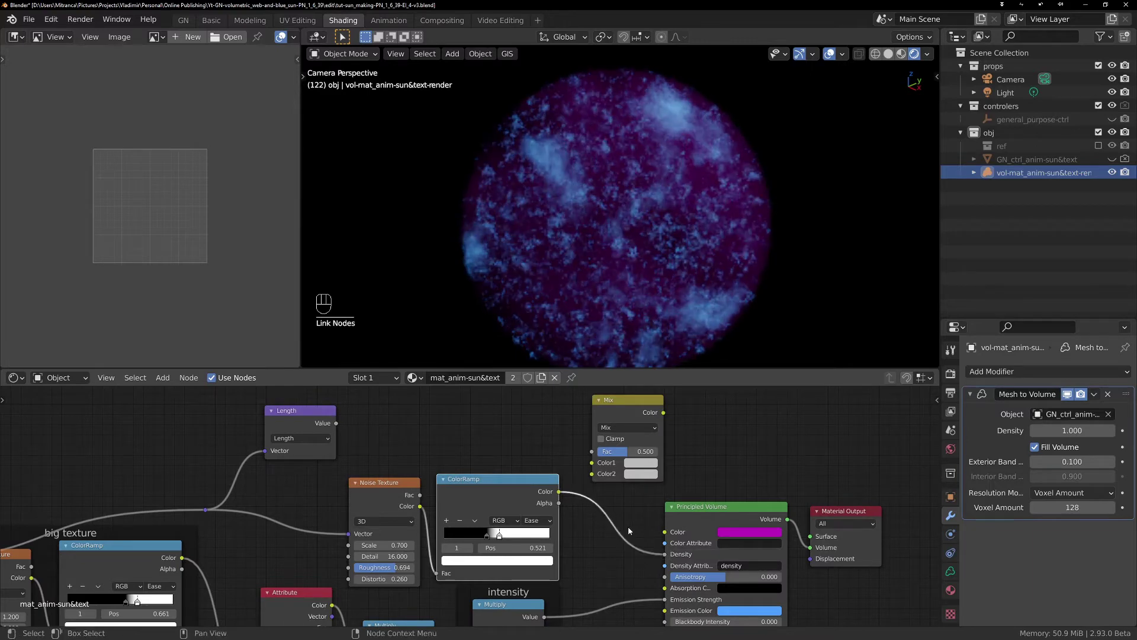
pyautogui.press('ctrl')
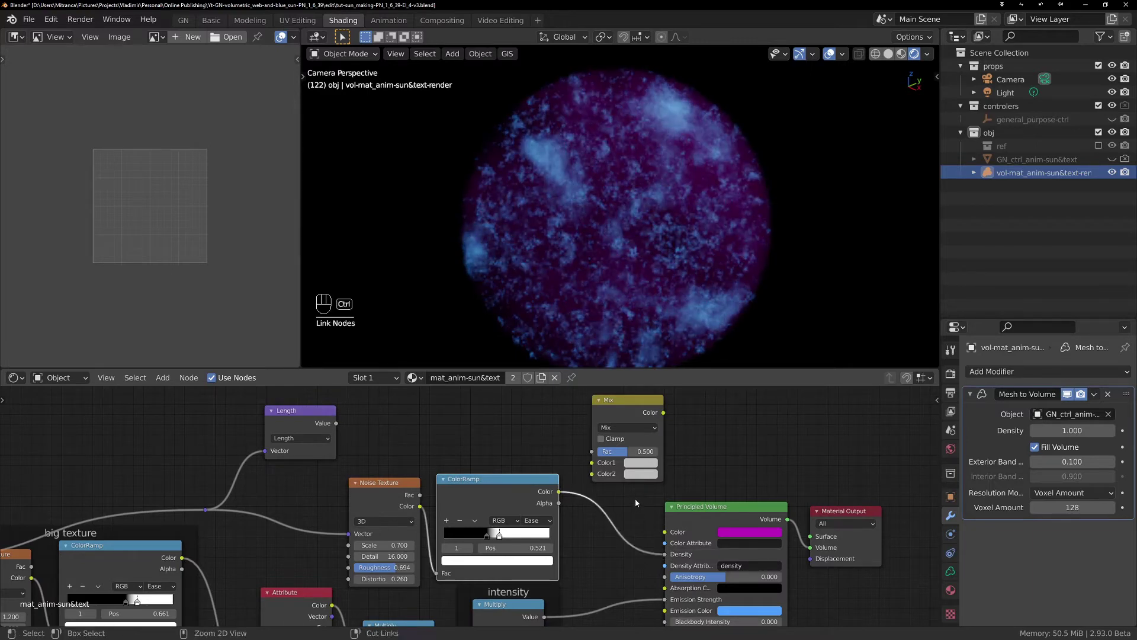
pyautogui.keyDown('ctrl'); pyautogui.moveTo(634, 500); pyautogui.dragTo(624, 563, button='right'); pyautogui.keyUp('ctrl')
# Try a Density of 15.700 on the Principled Volume node and reset it to 0.
pyautogui.scroll(1, 630, 571)
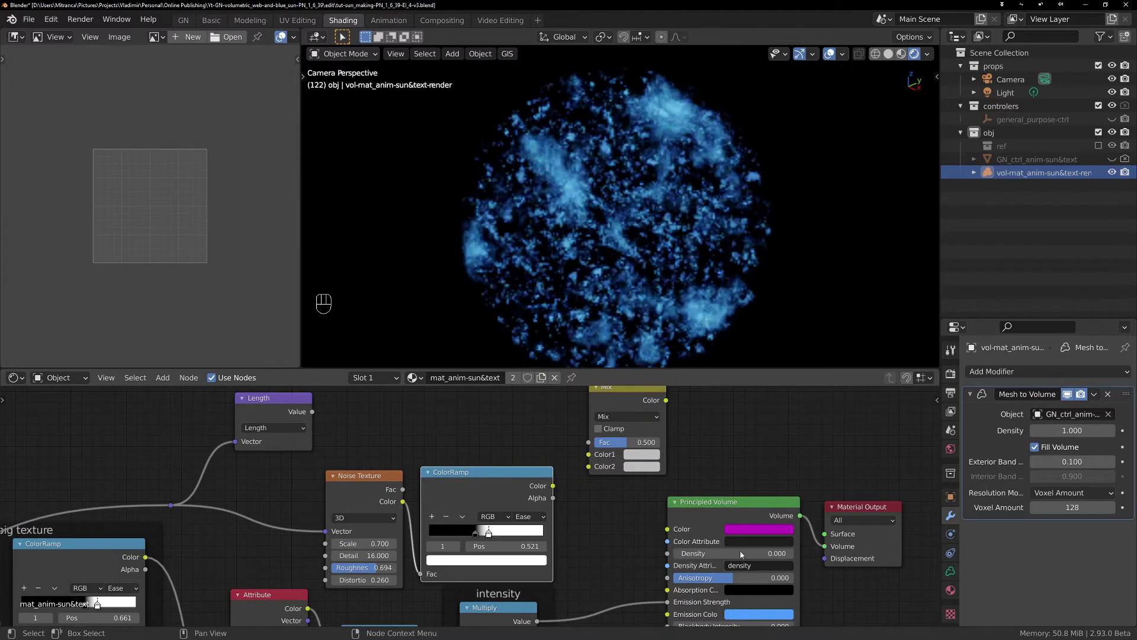
pyautogui.moveTo(720, 555); pyautogui.dragTo(751, 555)
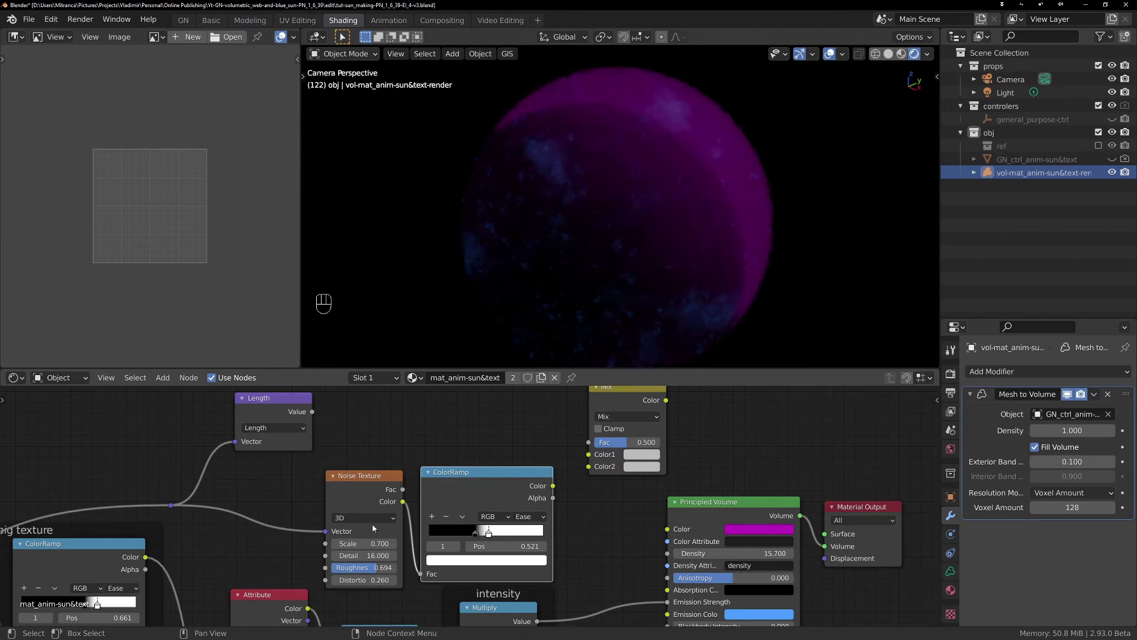
pyautogui.click(721, 554)
pyautogui.write('0')
pyautogui.press('Return')
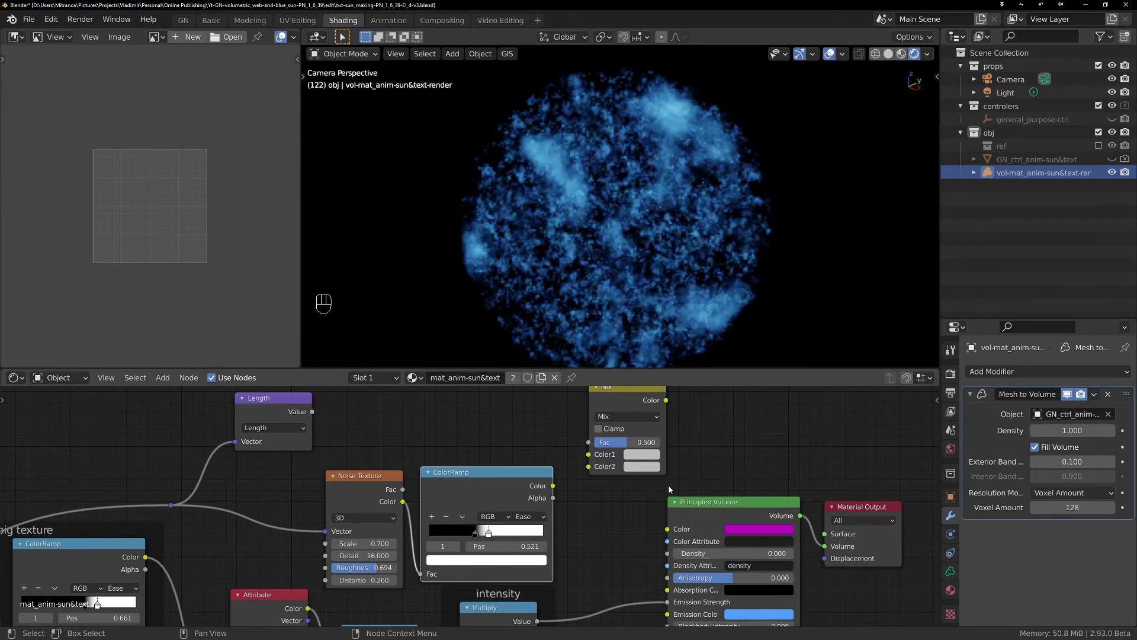
# Set the Mix node's Color2 to black and lower the node slightly toward the Principled Volume.
pyautogui.click(647, 467)
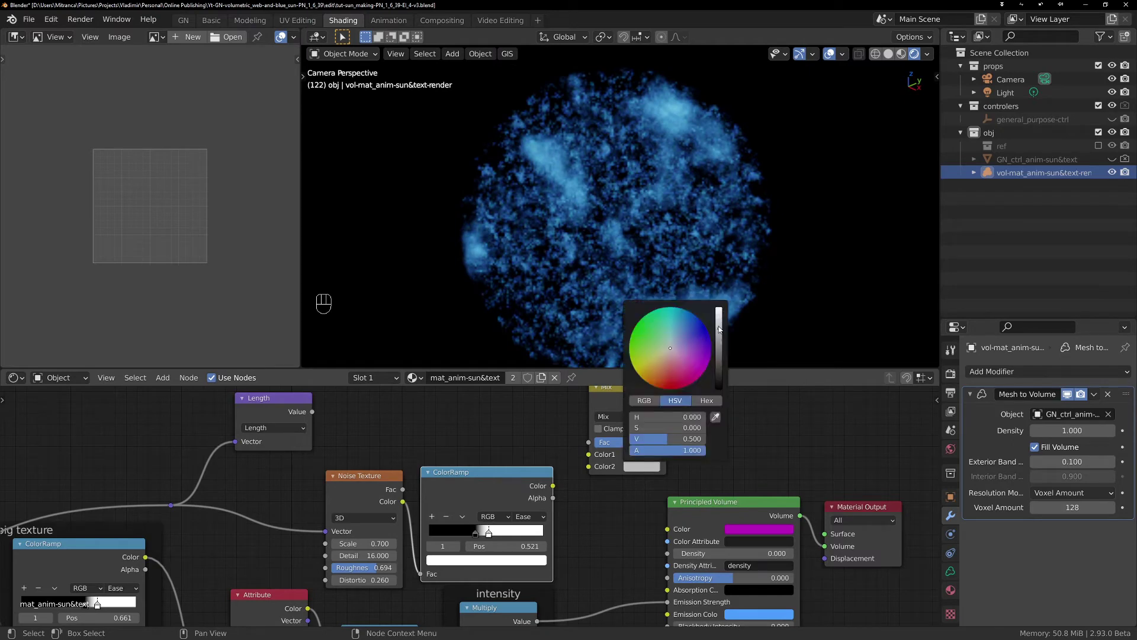
pyautogui.moveTo(720, 329); pyautogui.dragTo(719, 391)
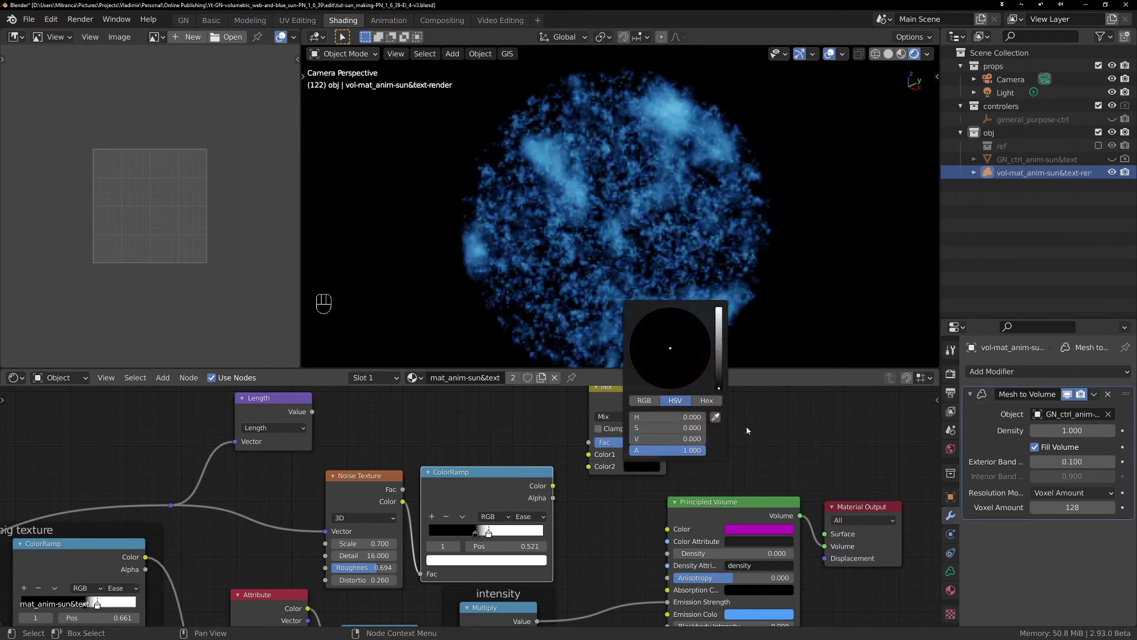
pyautogui.scroll(1, 699, 444)
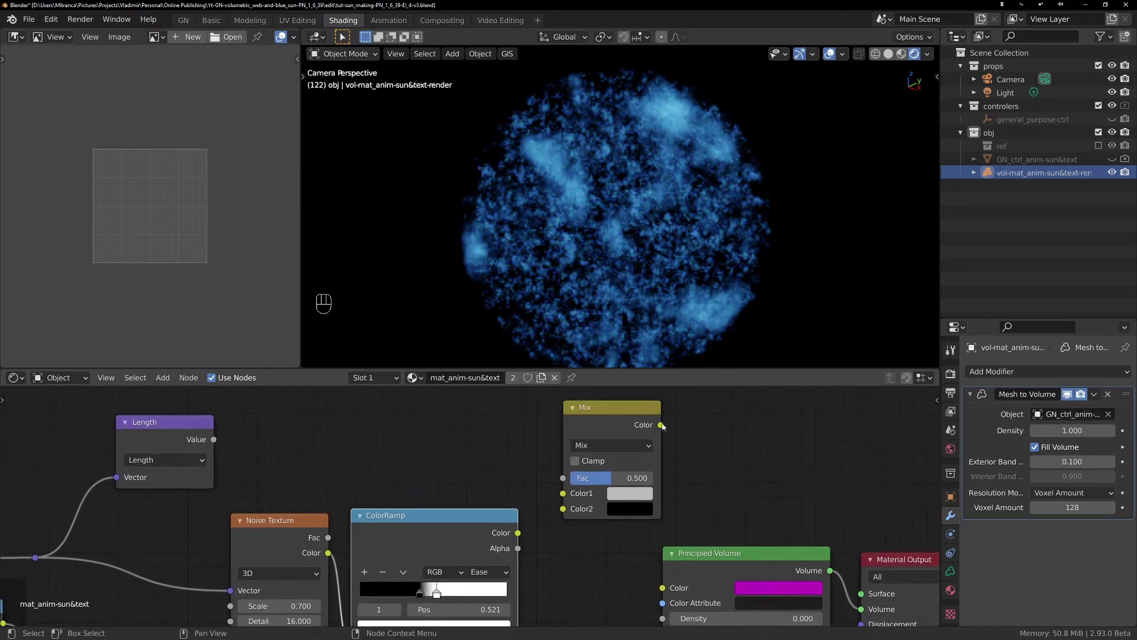
pyautogui.moveTo(632, 409); pyautogui.dragTo(632, 439)
pyautogui.click(633, 540)
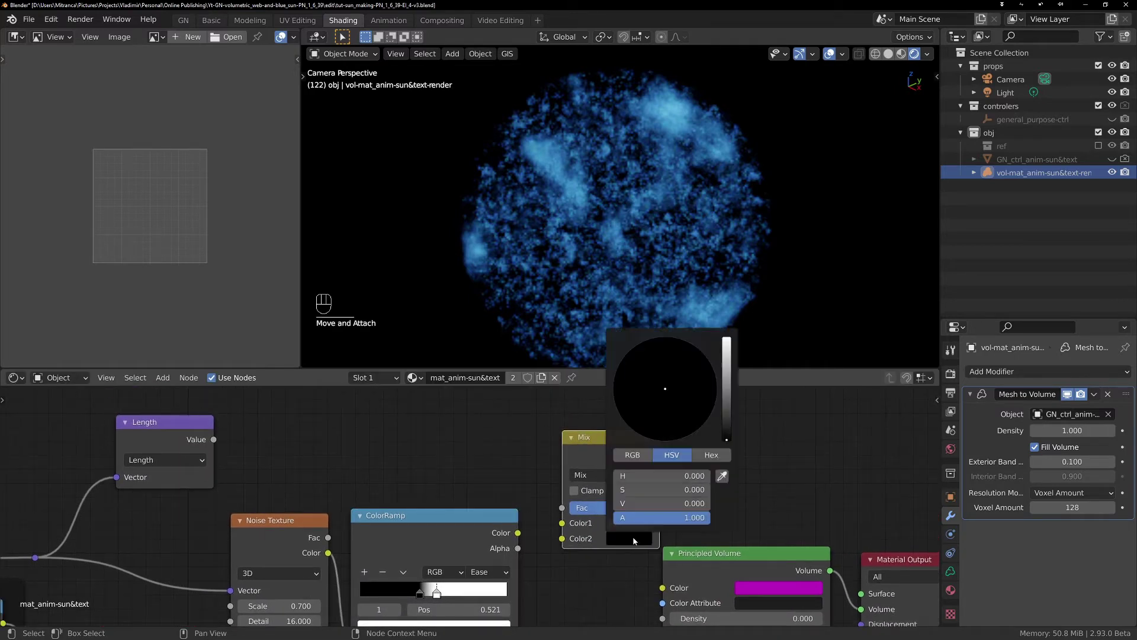
pyautogui.click(778, 481)
# Connect the Mix node's Color output to the Principled Volume's Density and the density ColorRamp's Color to Color1.
pyautogui.moveTo(775, 483); pyautogui.dragTo(765, 449, button='middle')
pyautogui.moveTo(645, 400); pyautogui.dragTo(688, 573)
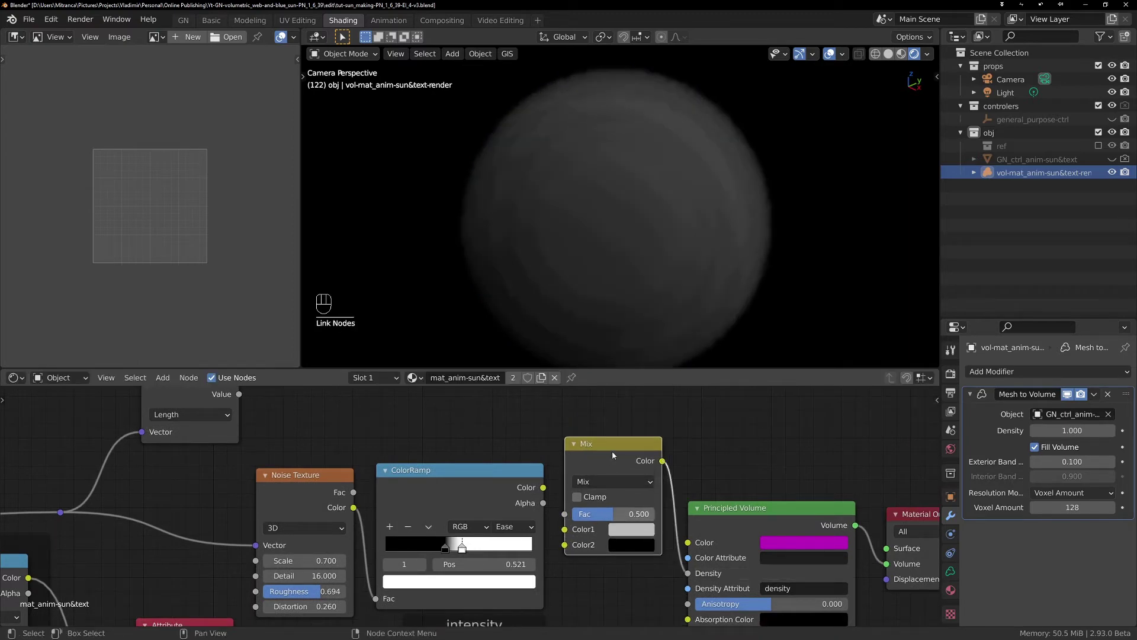
pyautogui.moveTo(612, 454); pyautogui.dragTo(621, 445)
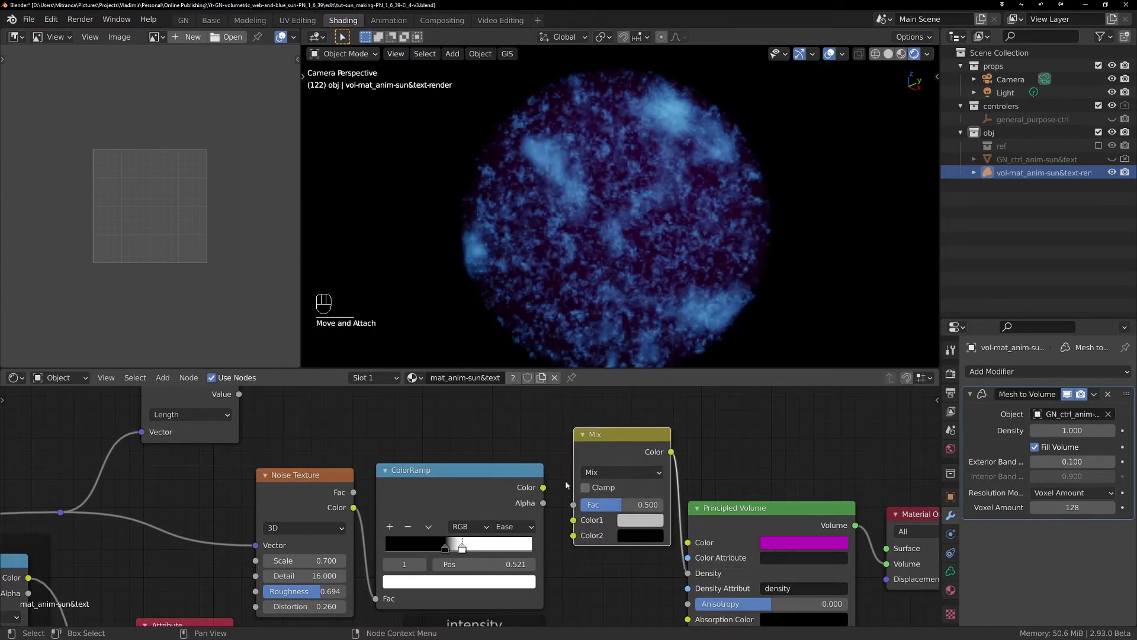
pyautogui.moveTo(543, 486); pyautogui.dragTo(581, 525)
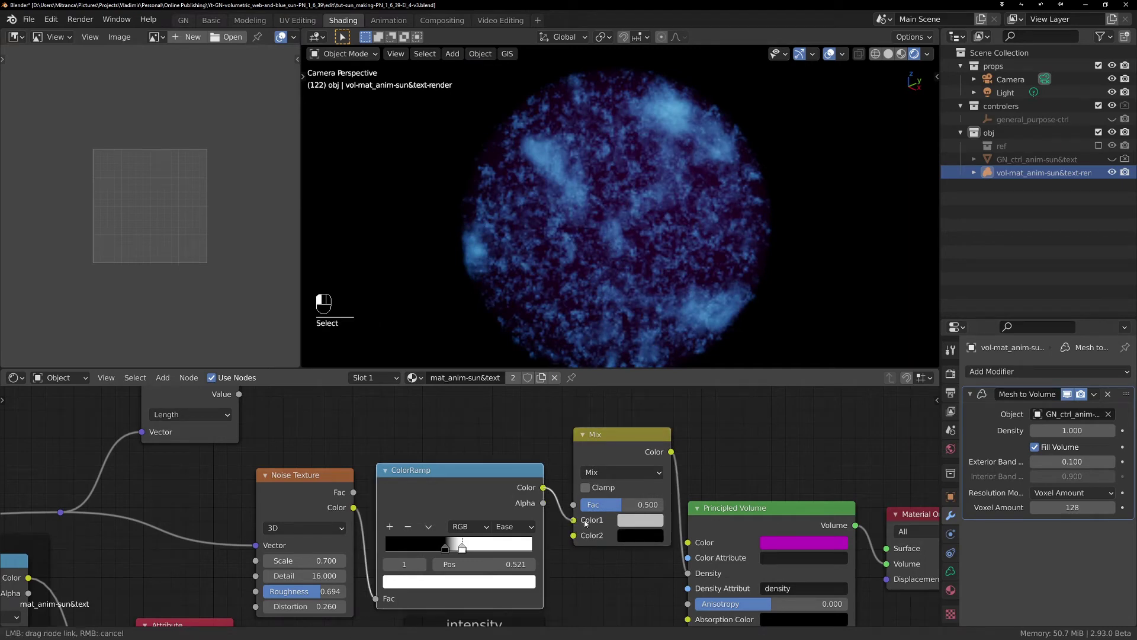
pyautogui.moveTo(326, 424); pyautogui.dragTo(280, 419)
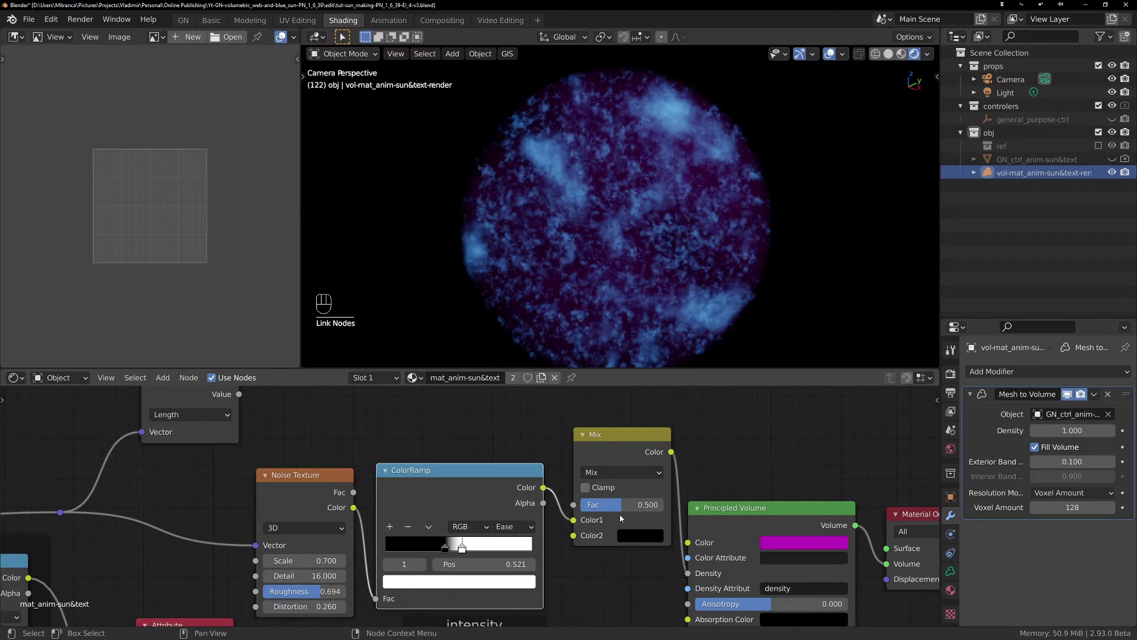
# Set the Mix node's Fac to 0, sketch an annotation around its Color1 input, and erase it.
pyautogui.moveTo(621, 508); pyautogui.dragTo(580, 507)
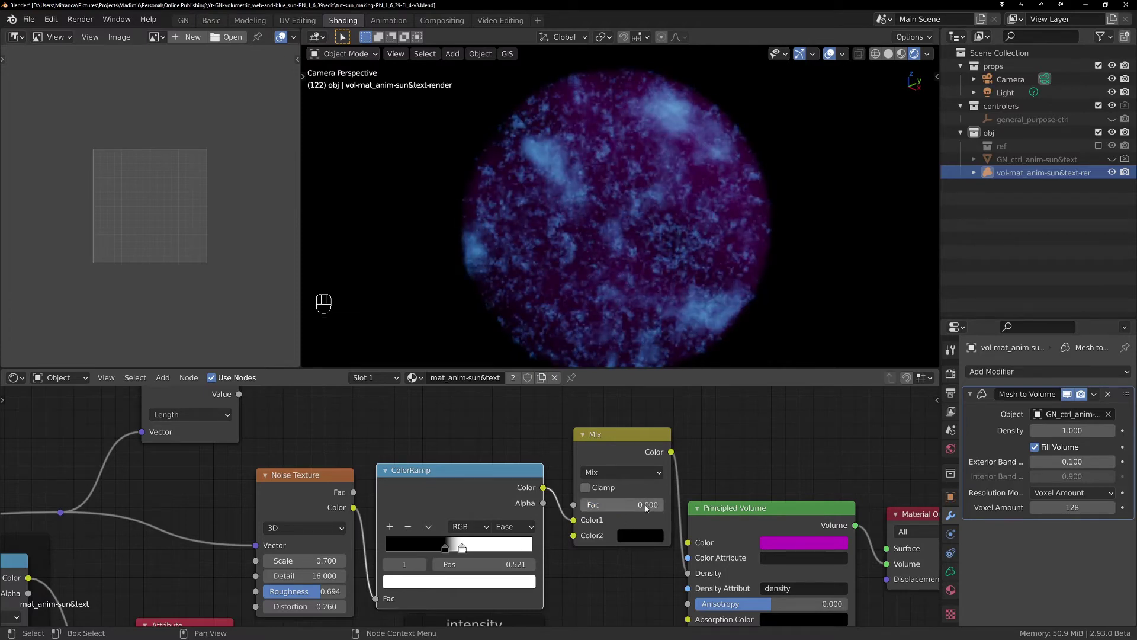
pyautogui.click(592, 505)
pyautogui.write('dddddddd')
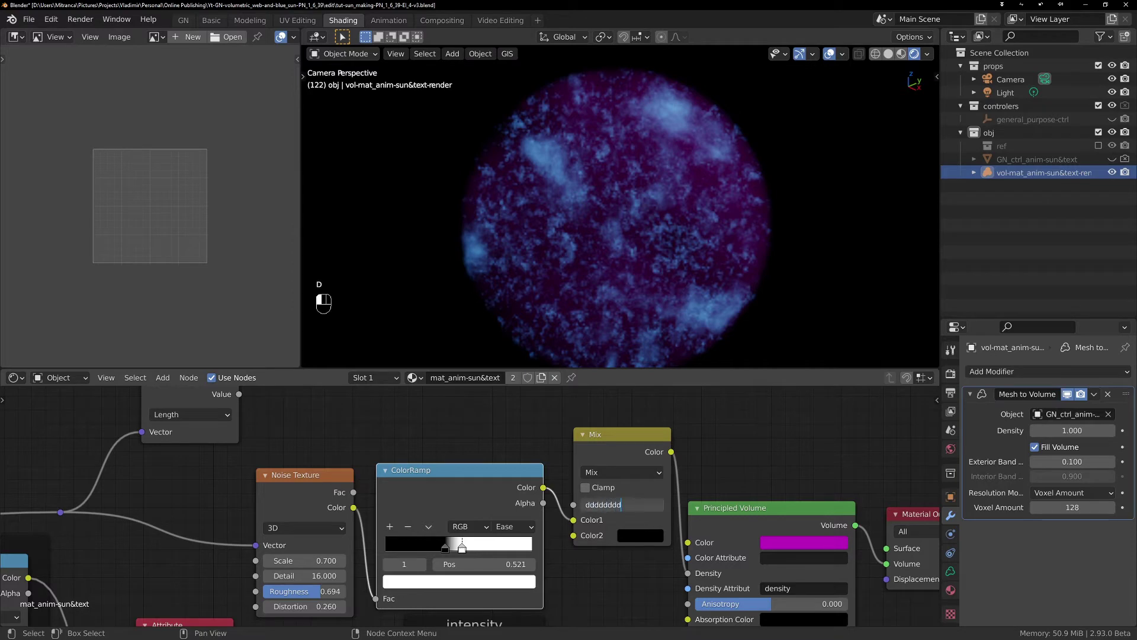
pyautogui.press('Return')
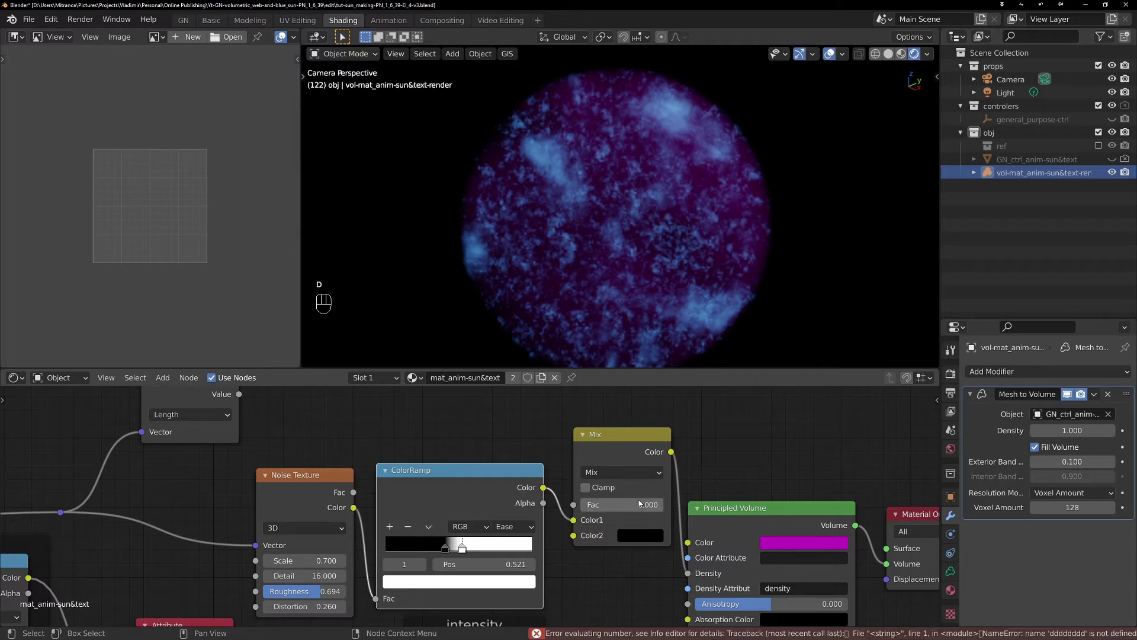
pyautogui.click(564, 531)
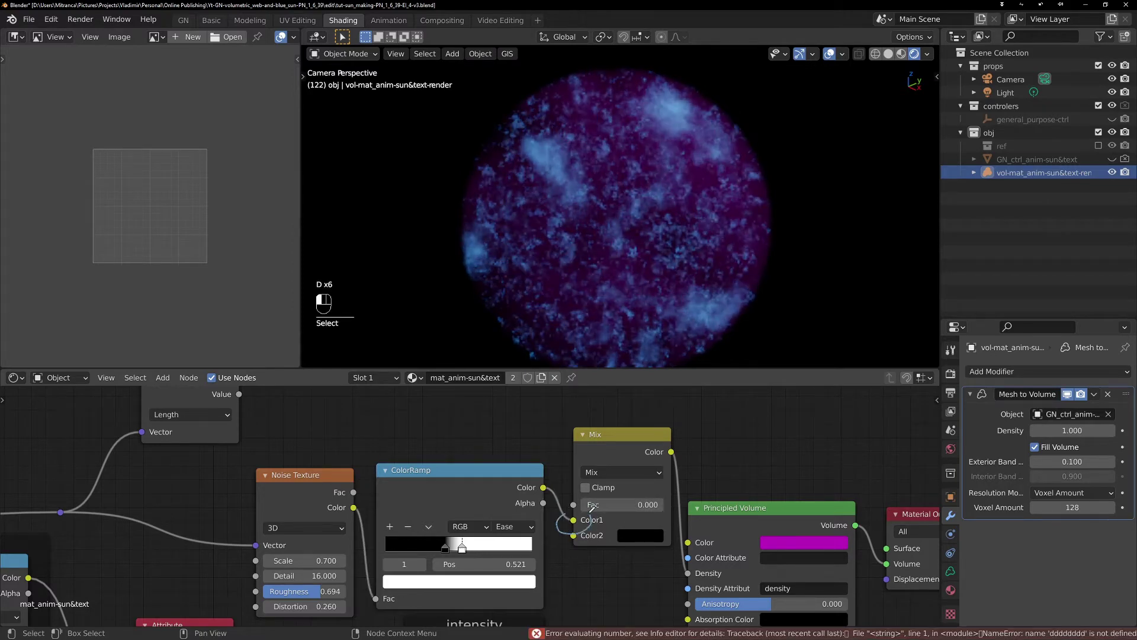
pyautogui.moveTo(566, 517); pyautogui.dragTo(587, 514)
pyautogui.moveTo(570, 524); pyautogui.dragTo(566, 521, button='right')
# Set the Mix node's Fac to 1, circle its Color2 input with an annotation, and erase the circle.
pyautogui.moveTo(588, 509); pyautogui.dragTo(668, 509)
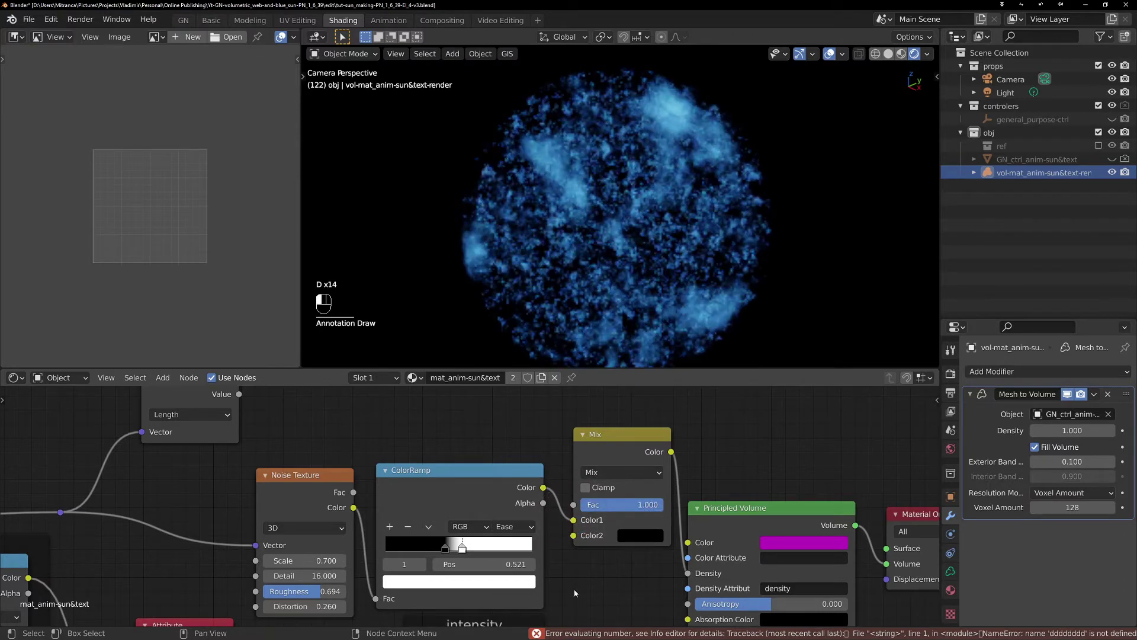
pyautogui.moveTo(563, 533)
pyautogui.mouseDown()
pyautogui.moveTo(575, 527)
pyautogui.moveTo(572, 558)
pyautogui.moveTo(564, 531)
pyautogui.mouseUp()
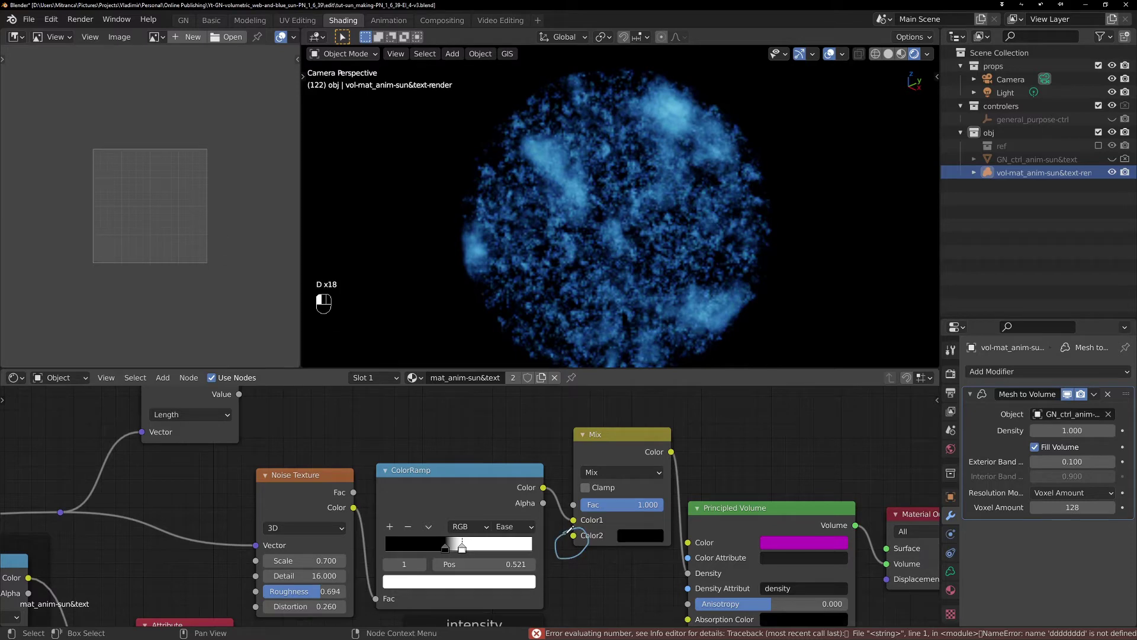
pyautogui.moveTo(600, 559)
pyautogui.mouseDown(button='right')
pyautogui.moveTo(569, 537)
pyautogui.moveTo(573, 556)
pyautogui.mouseUp(button='right')
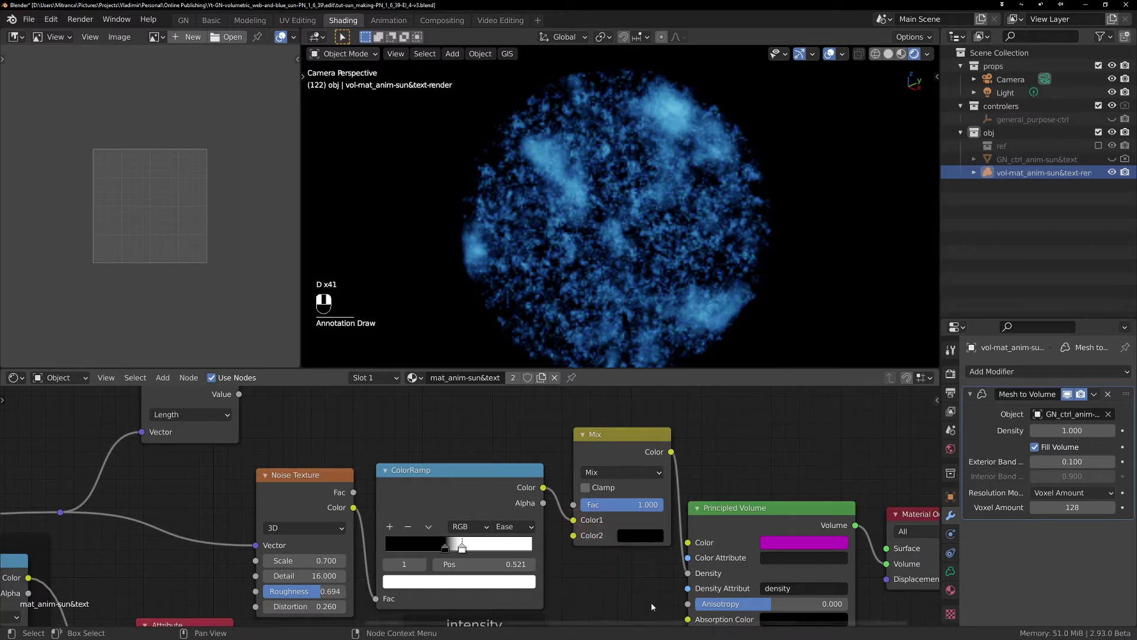
# Raise the Mix node and shift the density Noise Texture and ColorRamp left to space out the nodes.
pyautogui.scroll(-2, 479, 511)
pyautogui.moveTo(479, 511); pyautogui.dragTo(579, 533, button='middle')
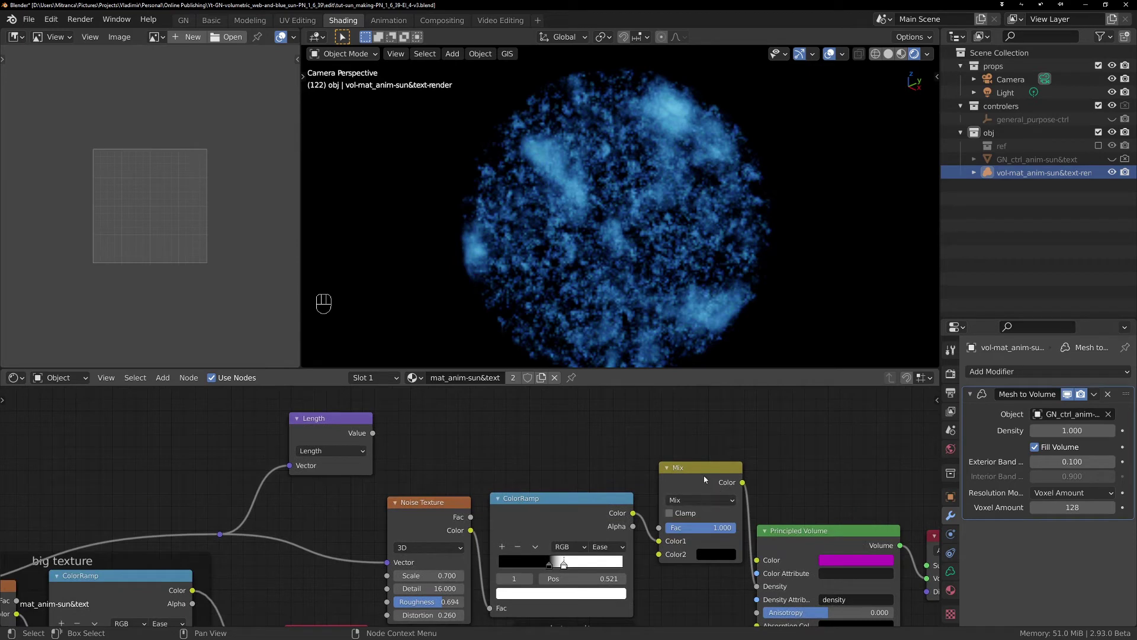
pyautogui.moveTo(705, 479); pyautogui.dragTo(698, 456)
pyautogui.moveTo(422, 502); pyautogui.dragTo(408, 504)
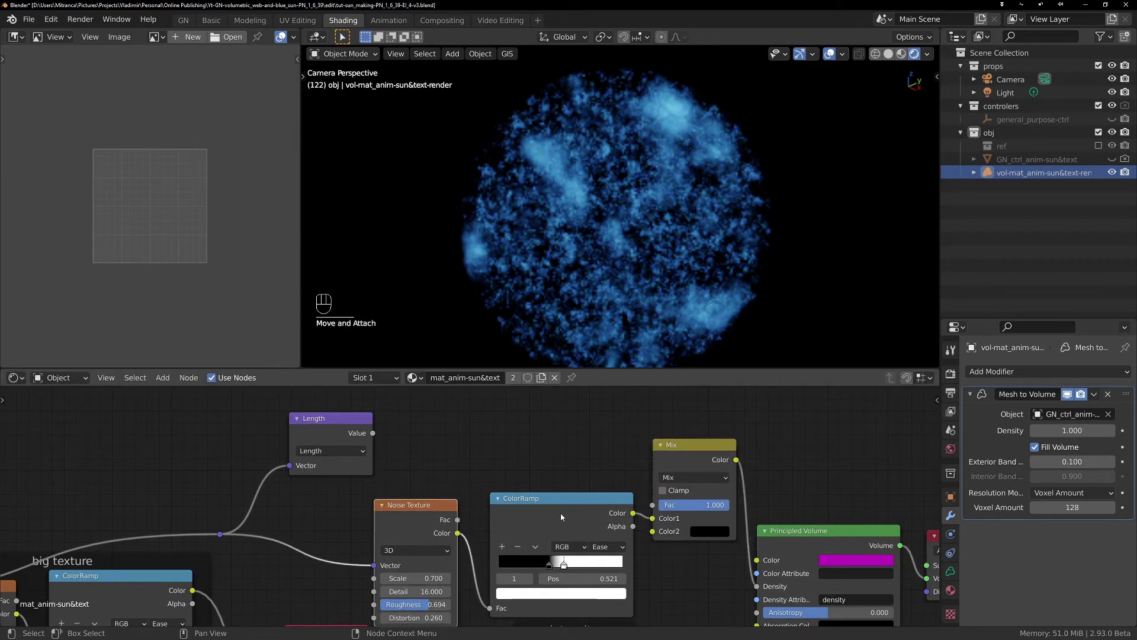
pyautogui.moveTo(561, 517); pyautogui.dragTo(542, 521)
# Move the Length node closer to the Mix node and connect its Value output to the Mix node's Fac.
pyautogui.moveTo(545, 569); pyautogui.dragTo(584, 414, button='middle')
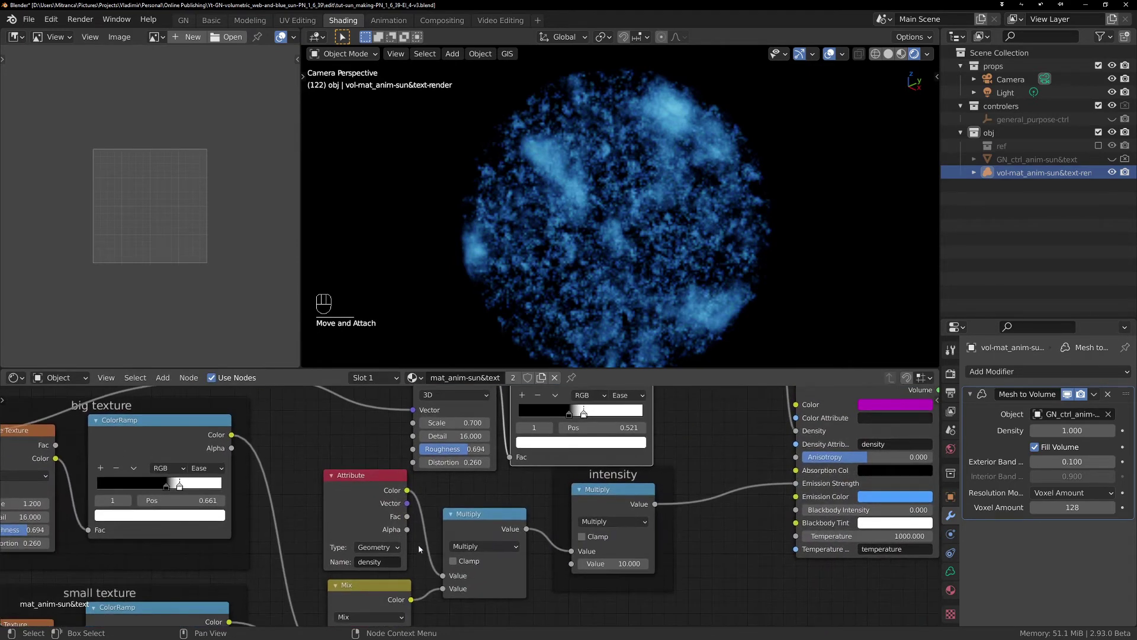
pyautogui.moveTo(419, 545); pyautogui.dragTo(480, 459, button='middle')
pyautogui.moveTo(747, 475); pyautogui.dragTo(655, 619, button='middle')
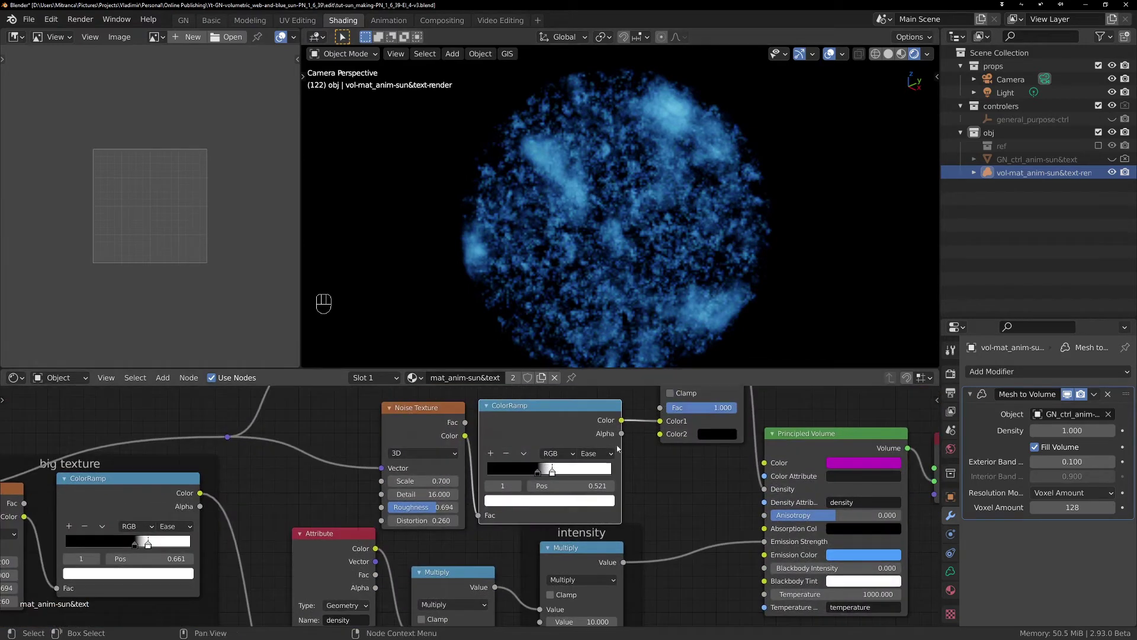
pyautogui.moveTo(617, 448); pyautogui.dragTo(622, 564, button='middle')
pyautogui.scroll(2, 541, 472)
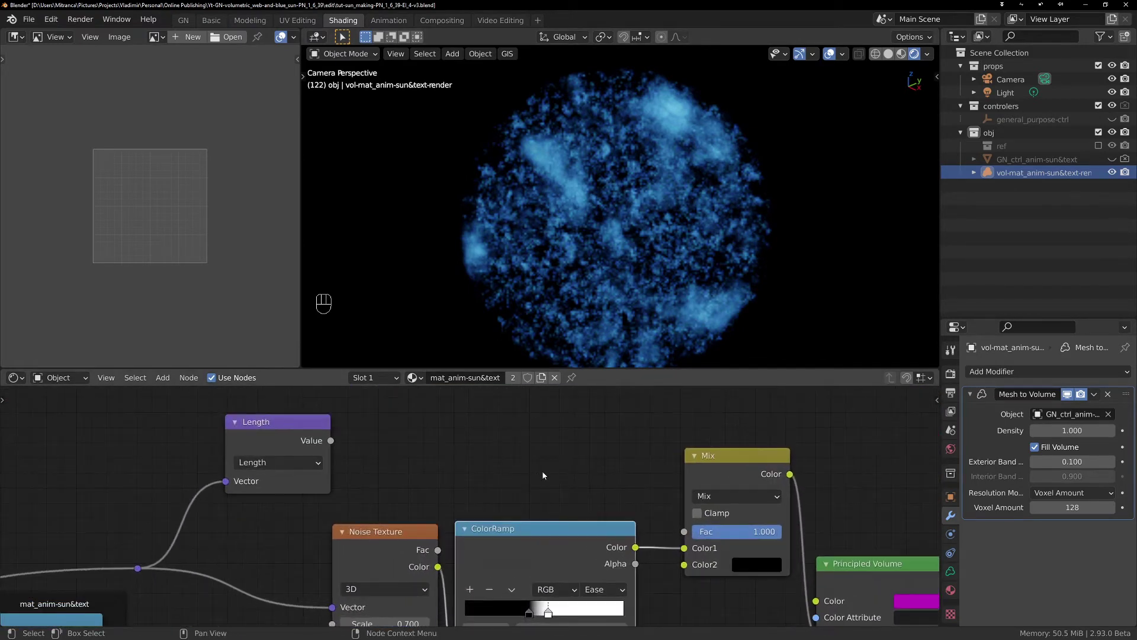
pyautogui.moveTo(279, 444); pyautogui.dragTo(687, 532)
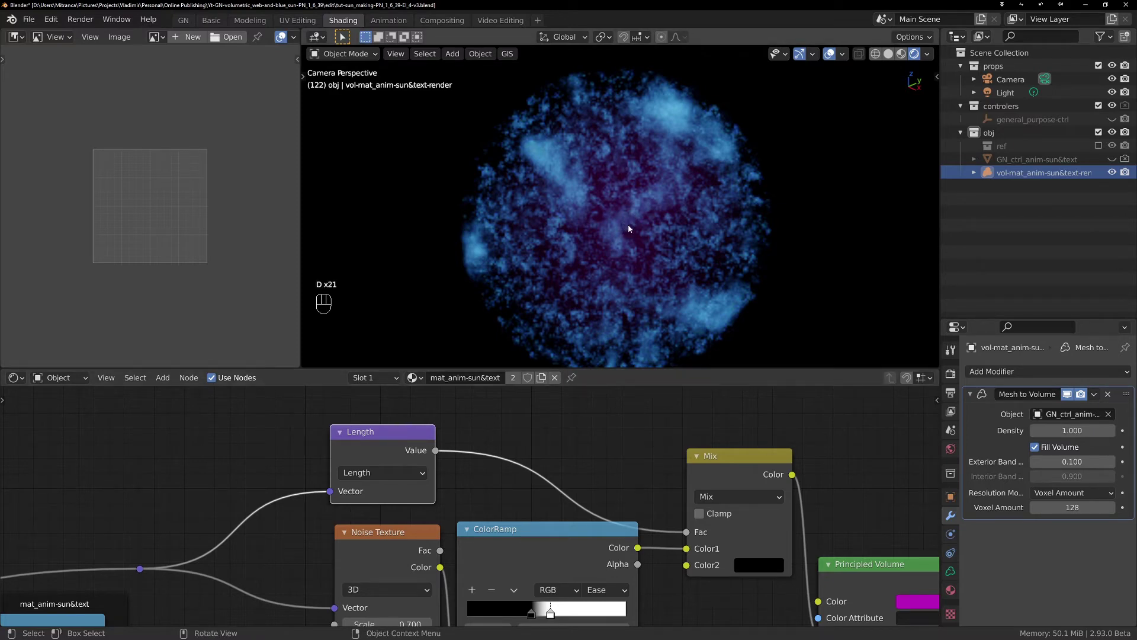
# Sketch annotation dots and lines from the sphere's center toward its edge, and erase the strokes.
pyautogui.click(621, 226)
pyautogui.moveTo(631, 256); pyautogui.dragTo(758, 193)
pyautogui.moveTo(715, 223); pyautogui.dragTo(755, 203)
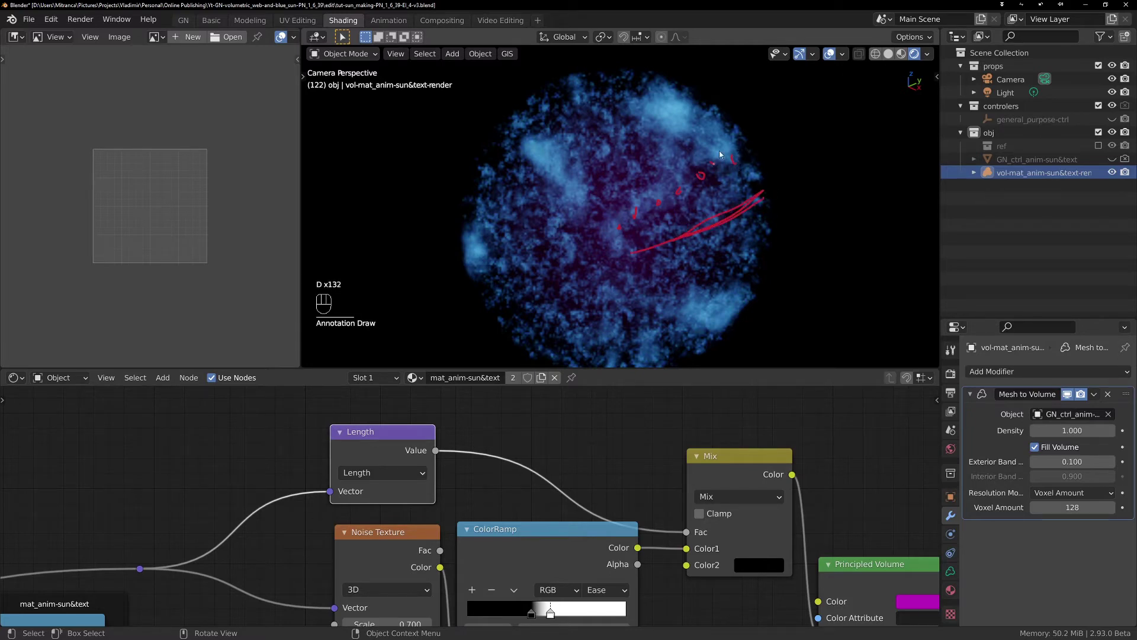
pyautogui.moveTo(728, 158)
pyautogui.mouseDown(button='right')
pyautogui.moveTo(756, 195)
pyautogui.moveTo(628, 247)
pyautogui.mouseUp(button='right')
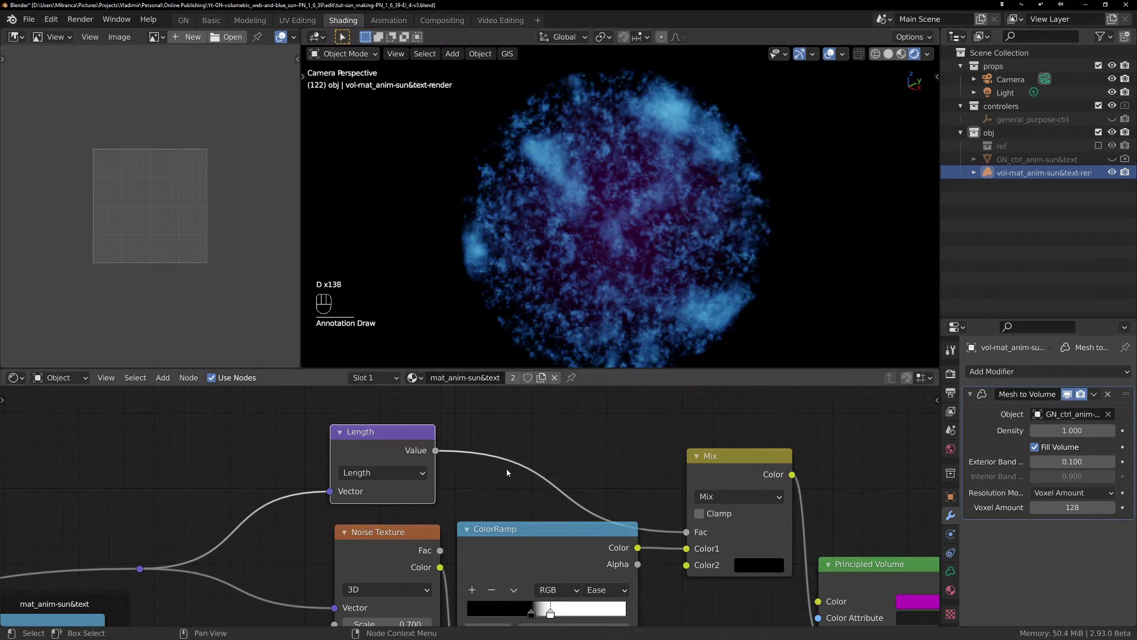
# Sketch an annotation loop around the sphere's central area and erase it.
pyautogui.scroll(1, 503, 471)
pyautogui.moveTo(481, 467); pyautogui.dragTo(566, 446, button='middle')
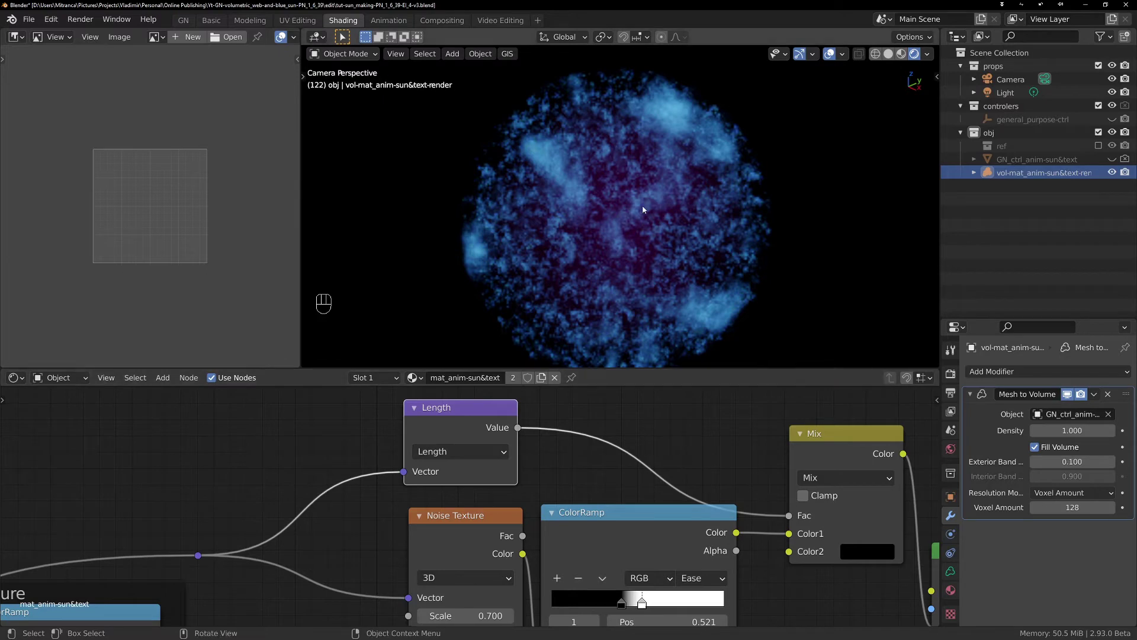
pyautogui.moveTo(635, 160); pyautogui.dragTo(578, 177)
pyautogui.moveTo(664, 161); pyautogui.dragTo(629, 158)
pyautogui.press('d')
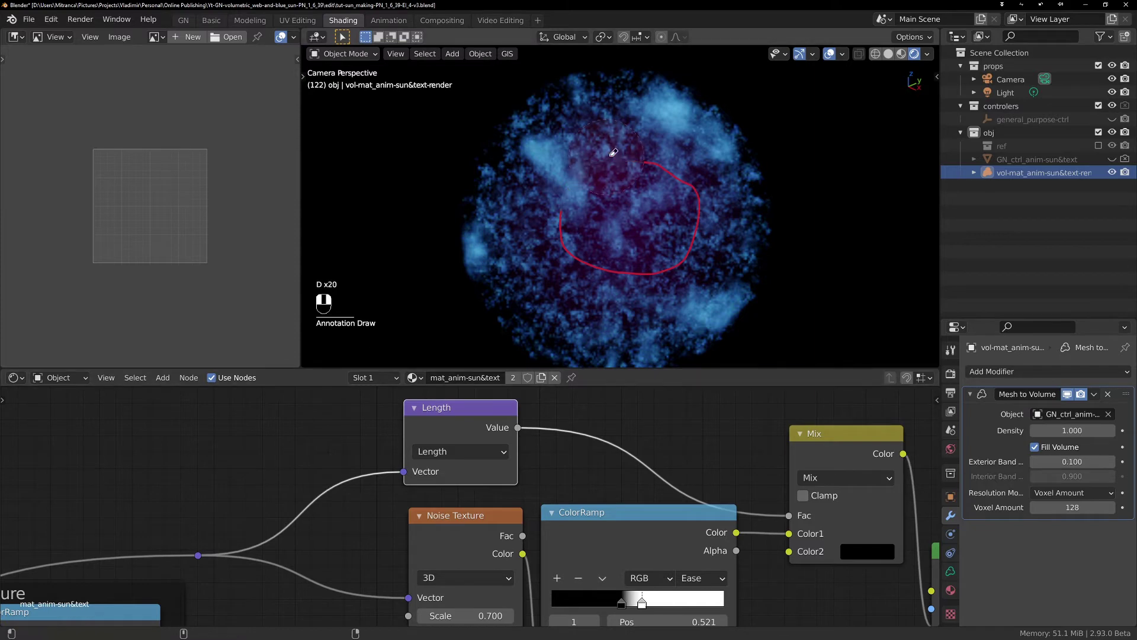
# Shift the Length node toward the Mix node, duplicate it, and insert the copy into the link feeding the original's Vector input.
pyautogui.moveTo(467, 408); pyautogui.dragTo(534, 404)
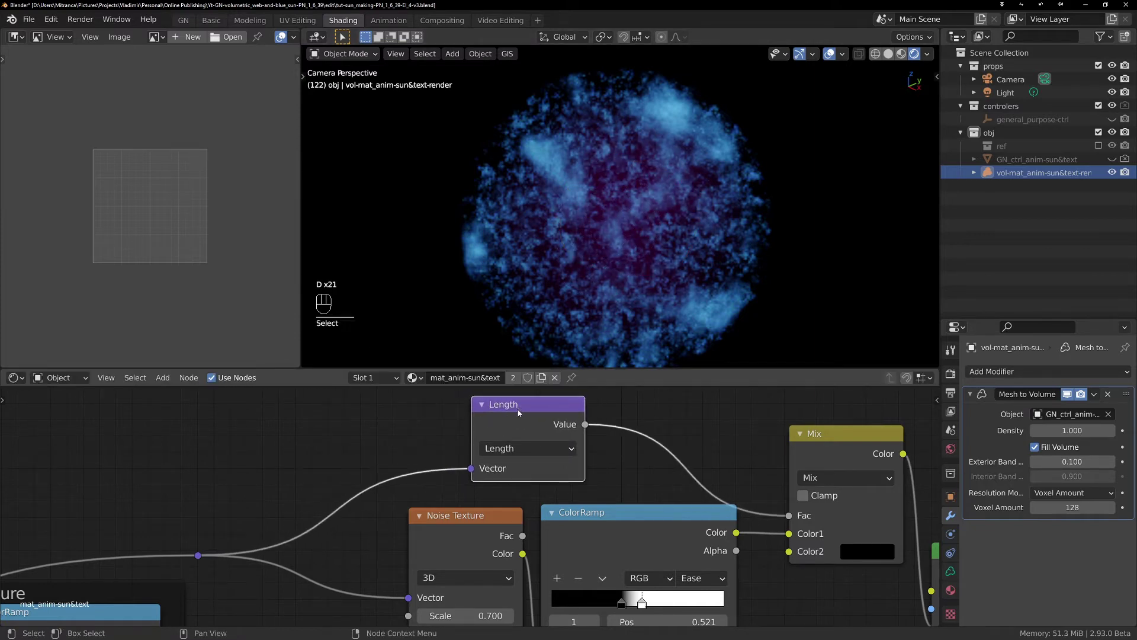
pyautogui.hotkey('shift', 'd')
pyautogui.rightClick(584, 441)
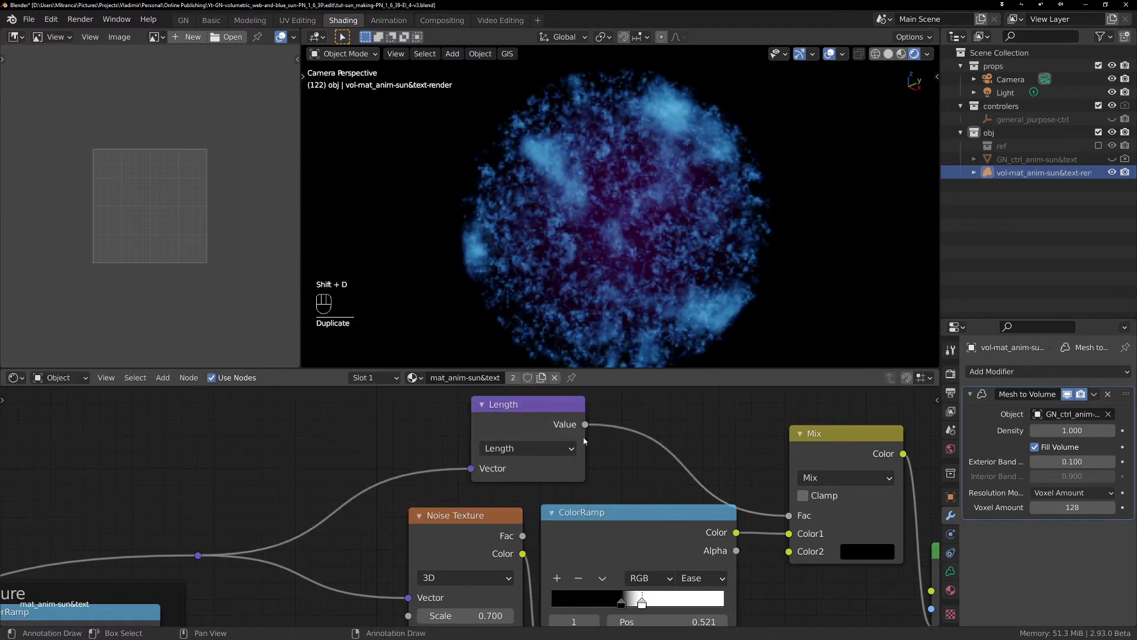
pyautogui.scroll(-3, 514, 422)
pyautogui.press('Home')
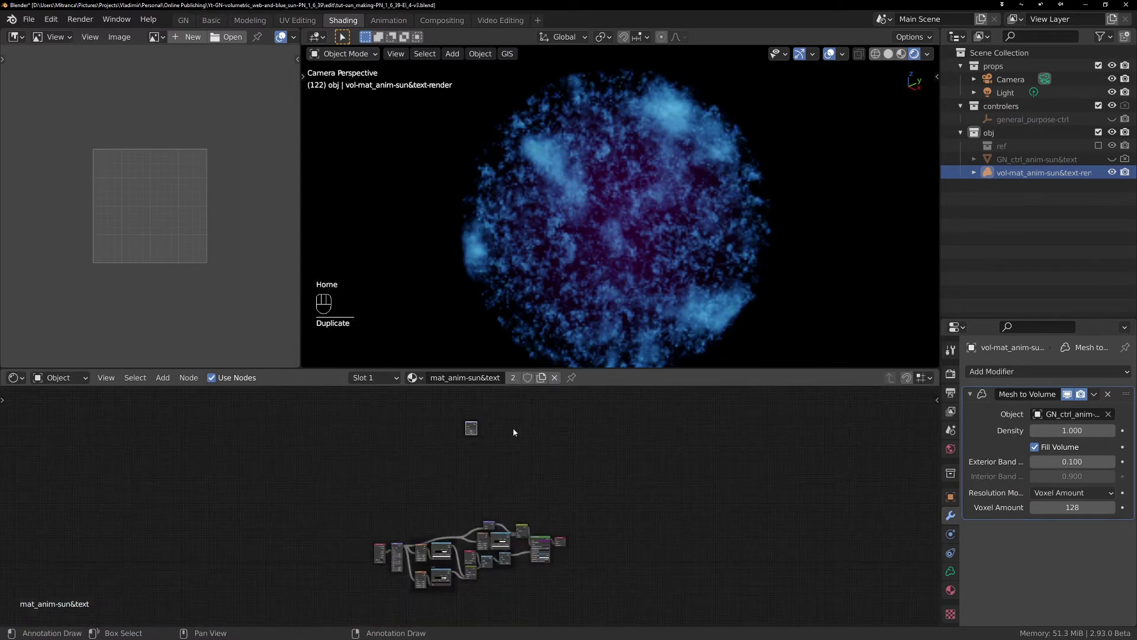
pyautogui.press('g')
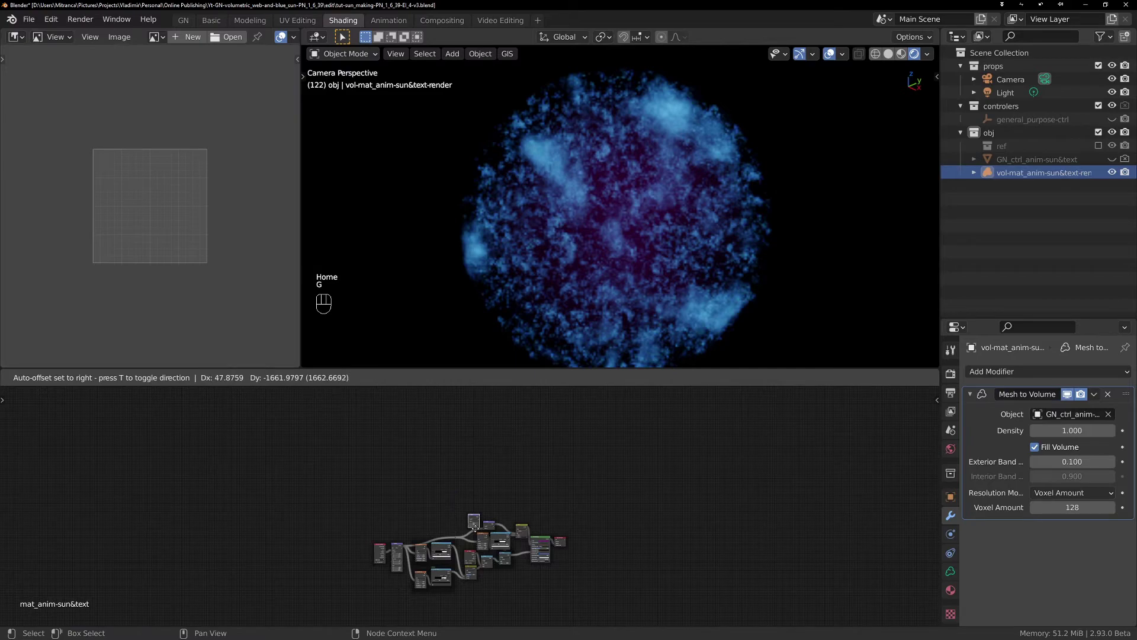
pyautogui.click(474, 529)
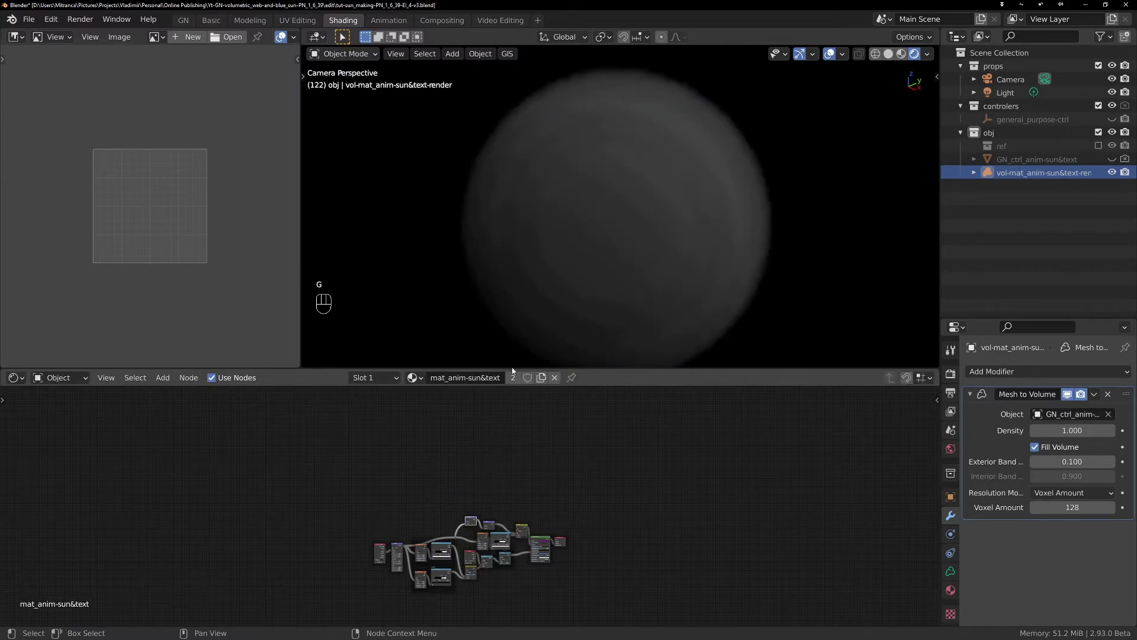
pyautogui.scroll(9, 501, 554)
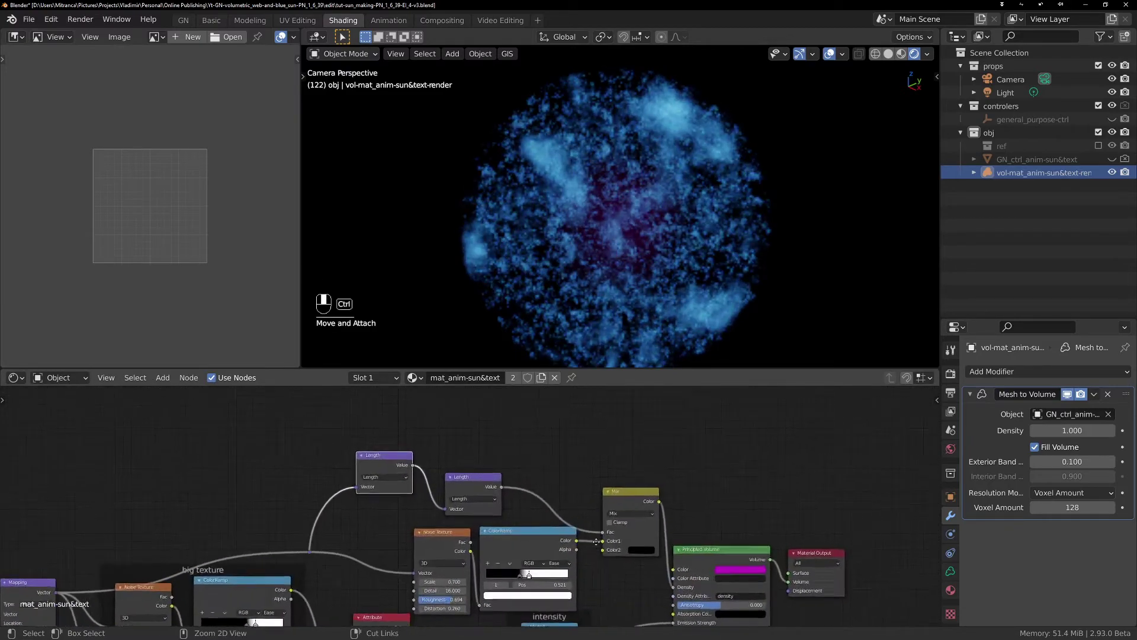
pyautogui.moveTo(287, 469); pyautogui.dragTo(442, 476, button='middle')
# Change the inserted copy's operation to Scale and connect its Vector output to the Length node's Vector input.
pyautogui.click(452, 439)
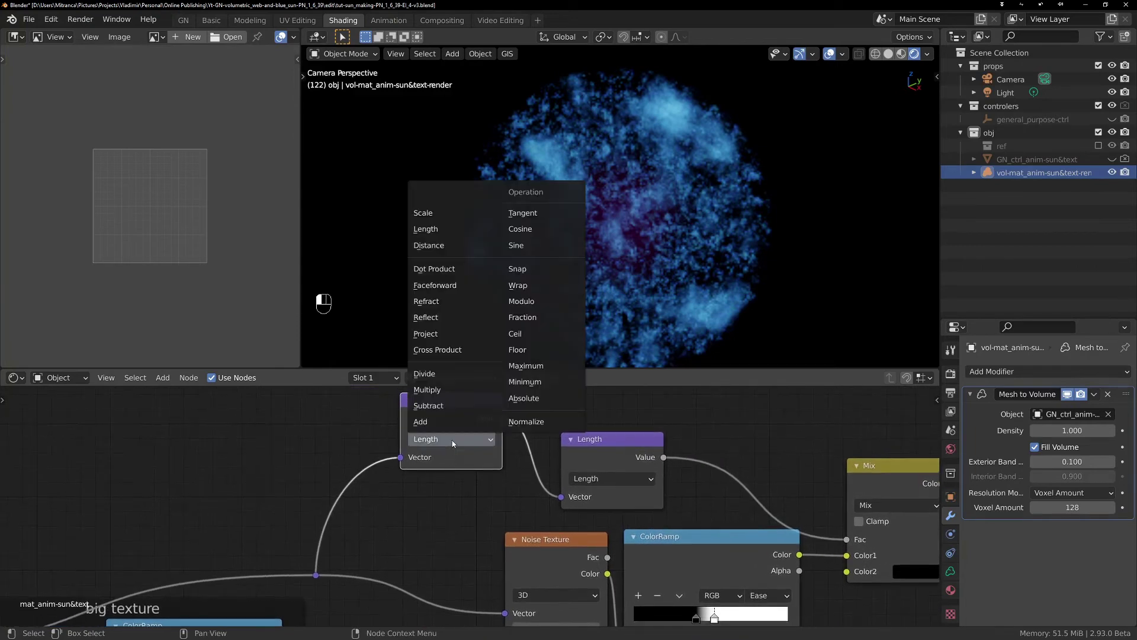
pyautogui.click(423, 212)
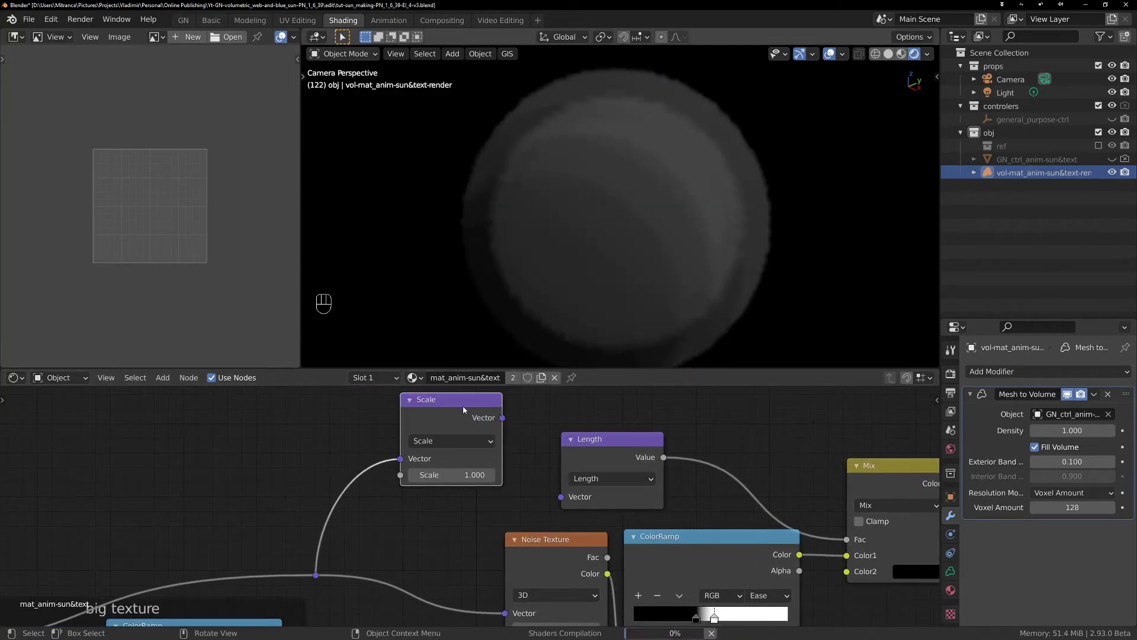
pyautogui.moveTo(446, 405); pyautogui.dragTo(554, 505)
pyautogui.moveTo(496, 445); pyautogui.dragTo(495, 444)
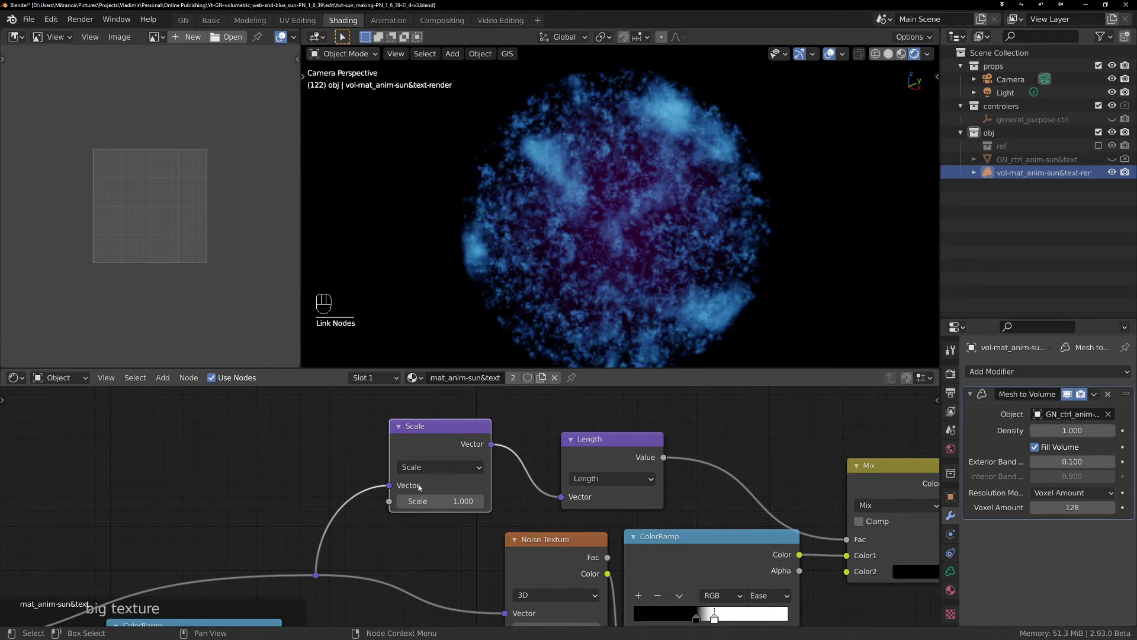
# Set the Scale node's Scale to 0.680 and move the Length node closer to it.
pyautogui.press('shift')
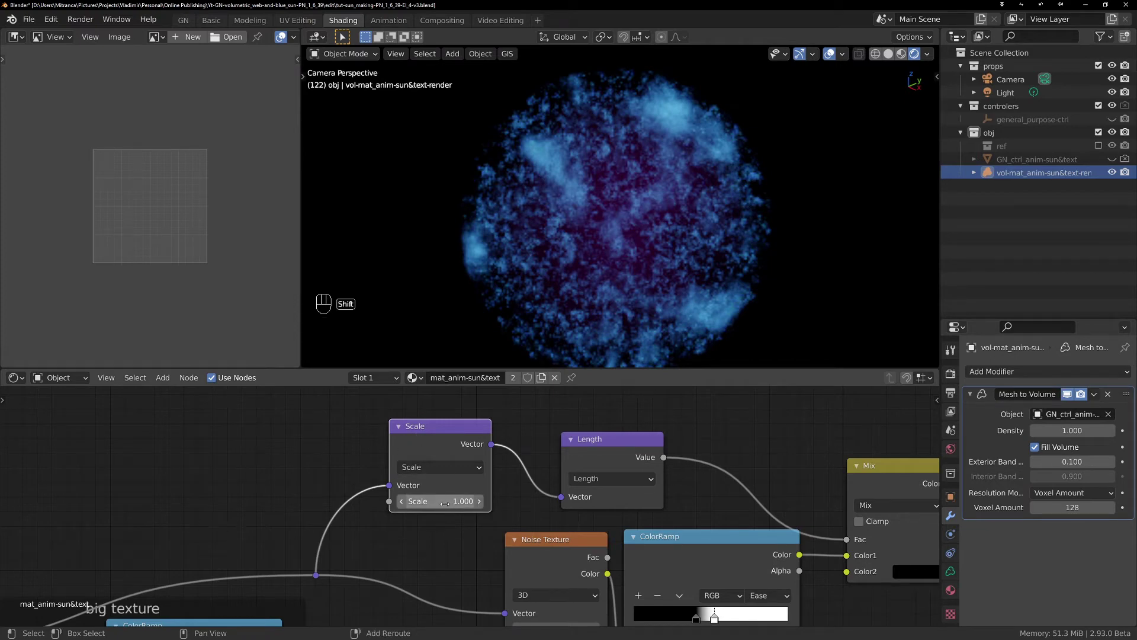
pyautogui.moveTo(445, 502)
pyautogui.keyDown('shift'); pyautogui.mouseDown()
pyautogui.moveTo(414, 502)
pyautogui.moveTo(448, 501)
pyautogui.moveTo(432, 501)
pyautogui.mouseUp(); pyautogui.keyUp('shift')
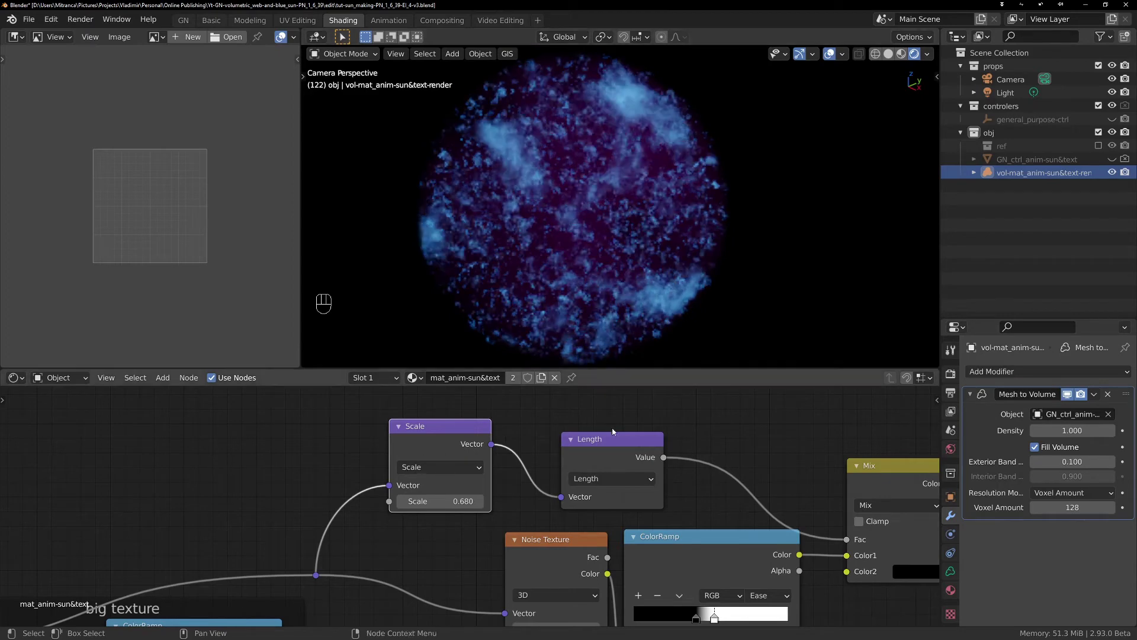
pyautogui.moveTo(598, 445); pyautogui.dragTo(568, 441)
# Join the Scale and Length nodes in a frame labelled "edge mask".
pyautogui.keyDown('ctrl'); pyautogui.moveTo(364, 397); pyautogui.dragTo(663, 526); pyautogui.keyUp('ctrl')
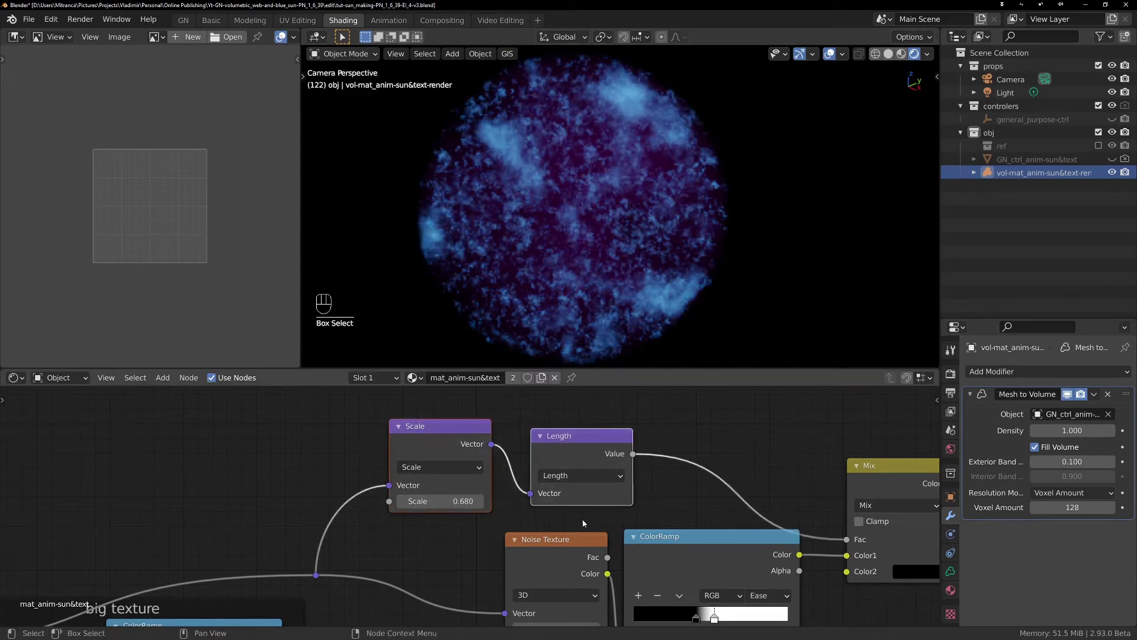
pyautogui.hotkey('ctrl', 'j')
pyautogui.press('F2')
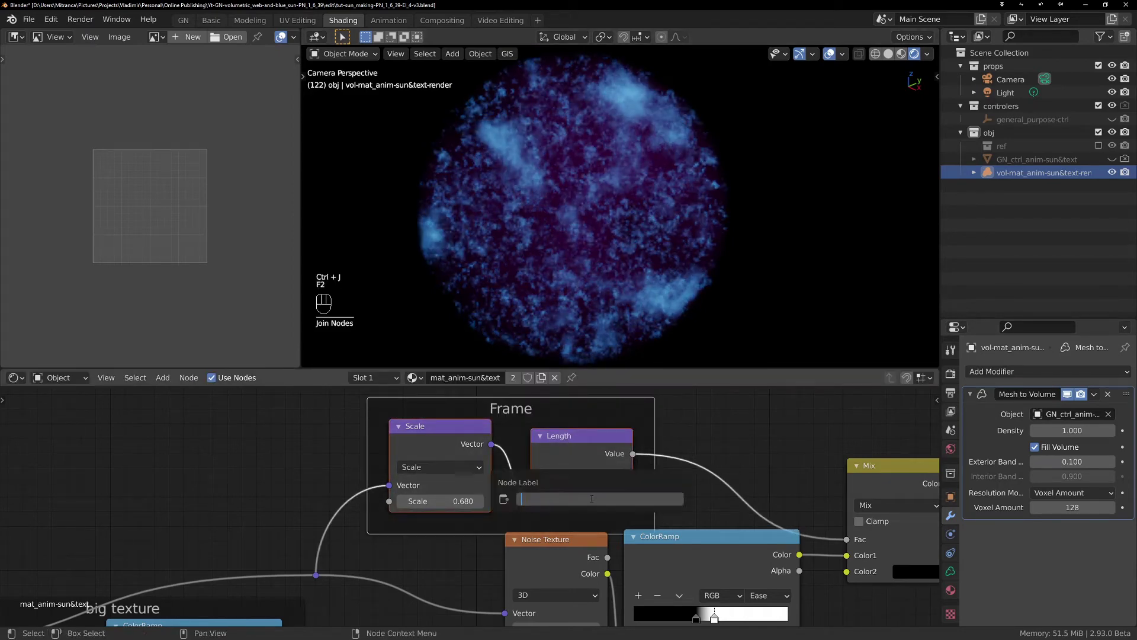
pyautogui.write('edge mask')
pyautogui.press('Return')
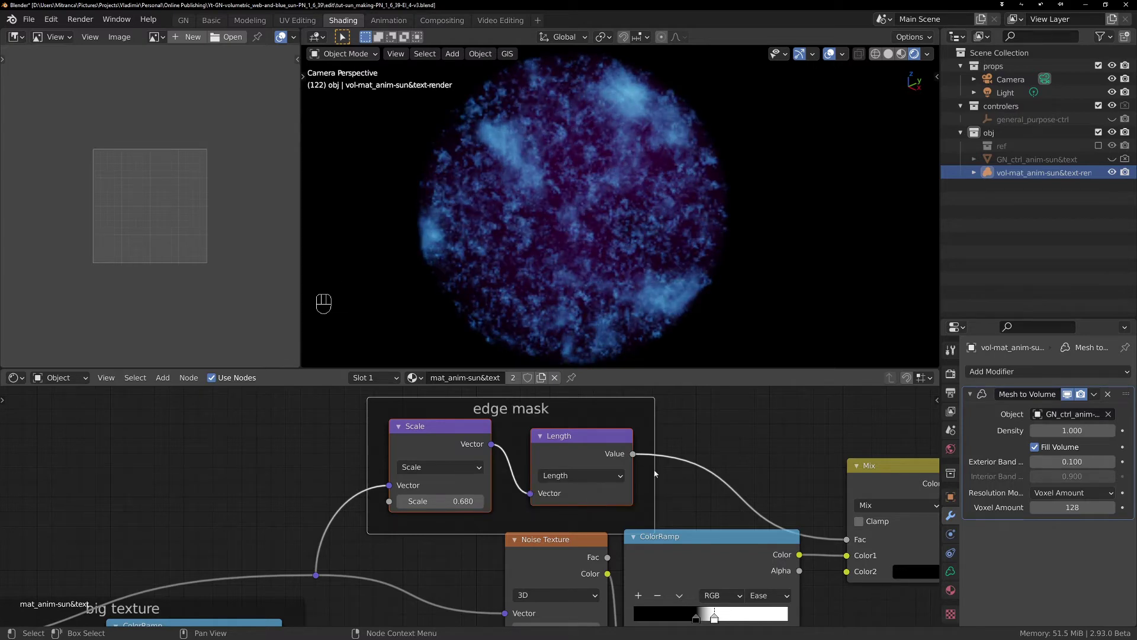
# Move the edge mask frame away from the density noise nodes and adjust the spacing of the Scale and Length nodes inside it.
pyautogui.moveTo(552, 434); pyautogui.dragTo(521, 425)
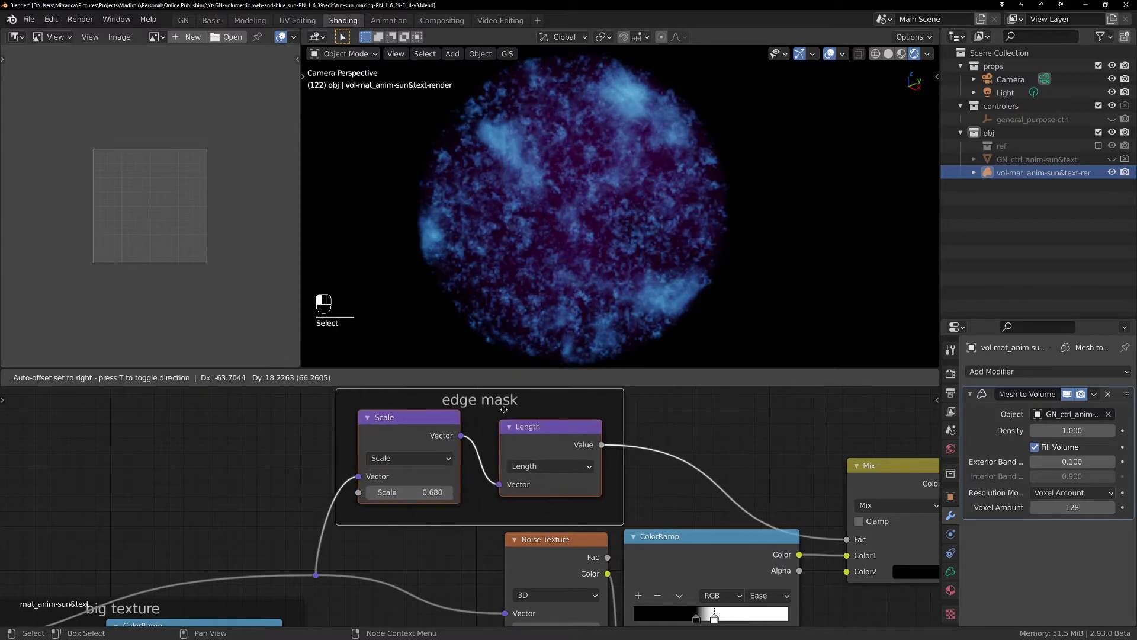
pyautogui.moveTo(425, 572); pyautogui.dragTo(531, 606, button='middle')
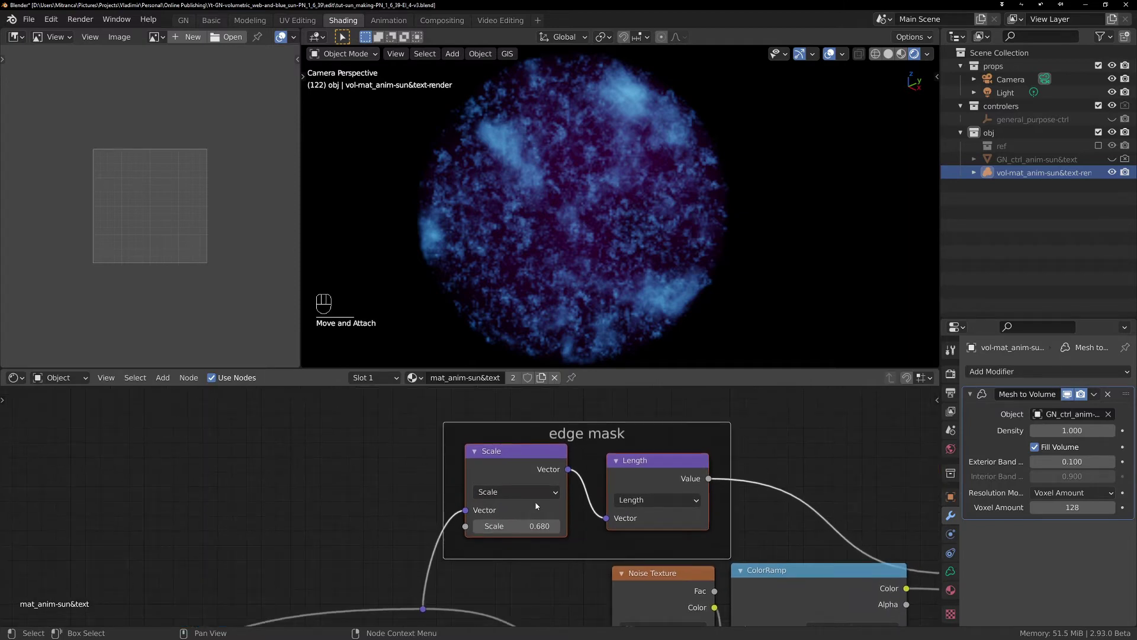
pyautogui.scroll(1, 536, 505)
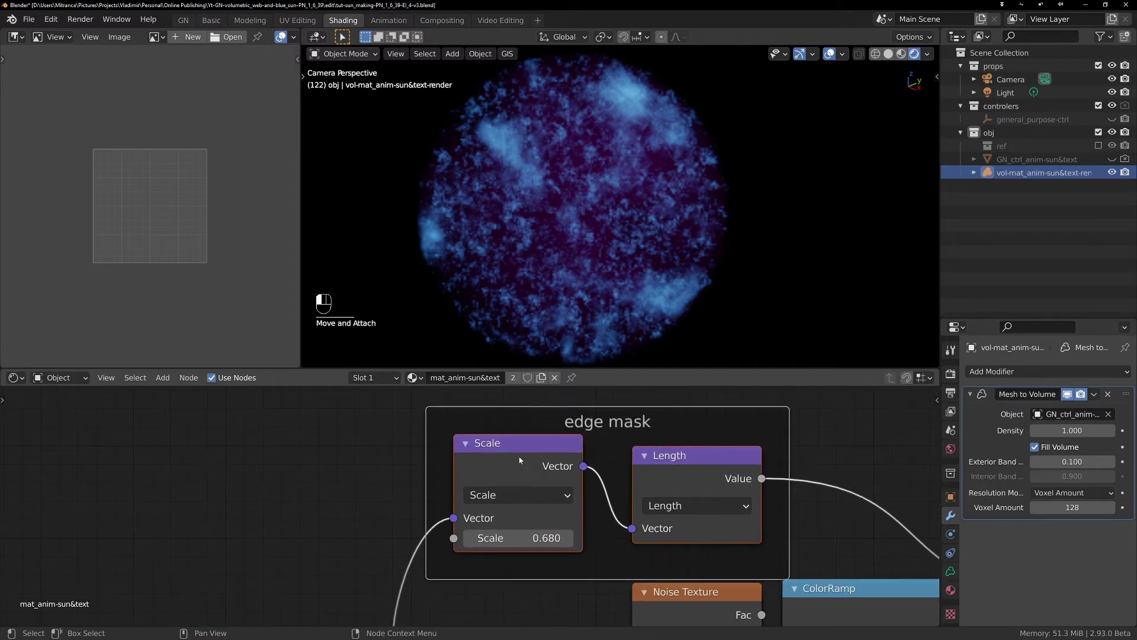
pyautogui.click(520, 459)
pyautogui.moveTo(527, 448); pyautogui.dragTo(546, 457)
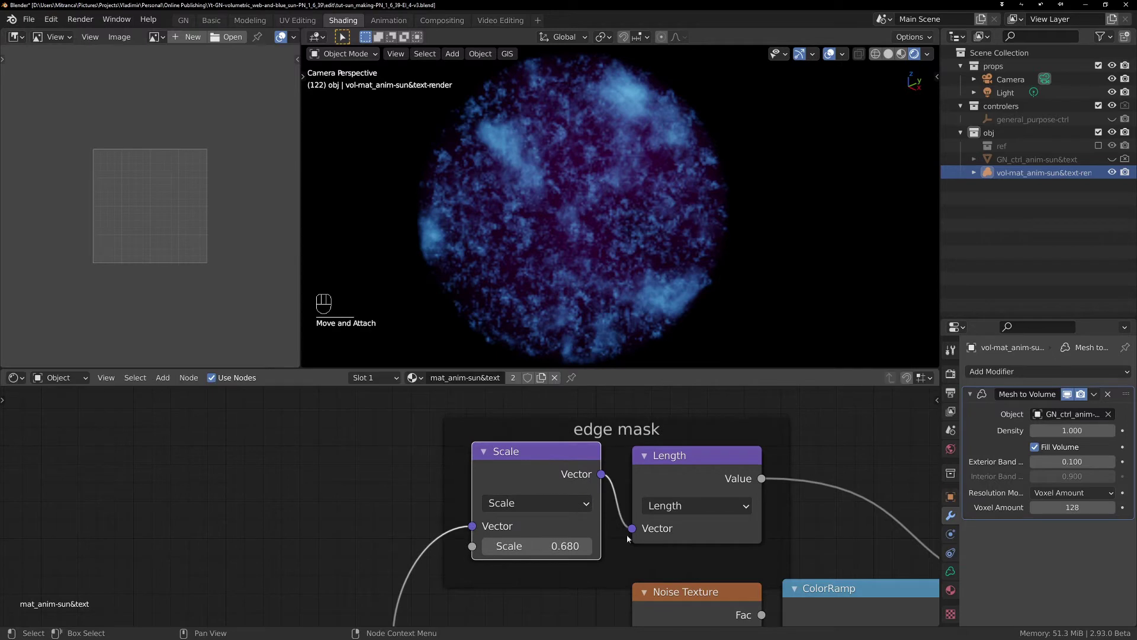
pyautogui.moveTo(607, 560); pyautogui.dragTo(548, 558, button='middle')
pyautogui.moveTo(637, 467); pyautogui.dragTo(641, 475)
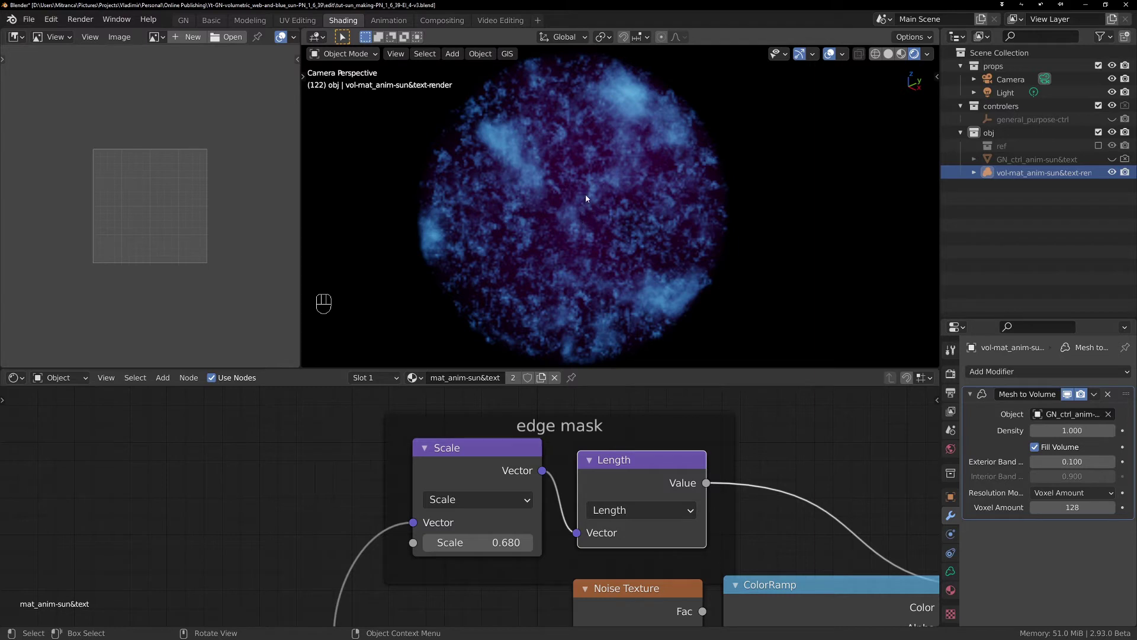
pyautogui.moveTo(636, 456); pyautogui.dragTo(647, 448)
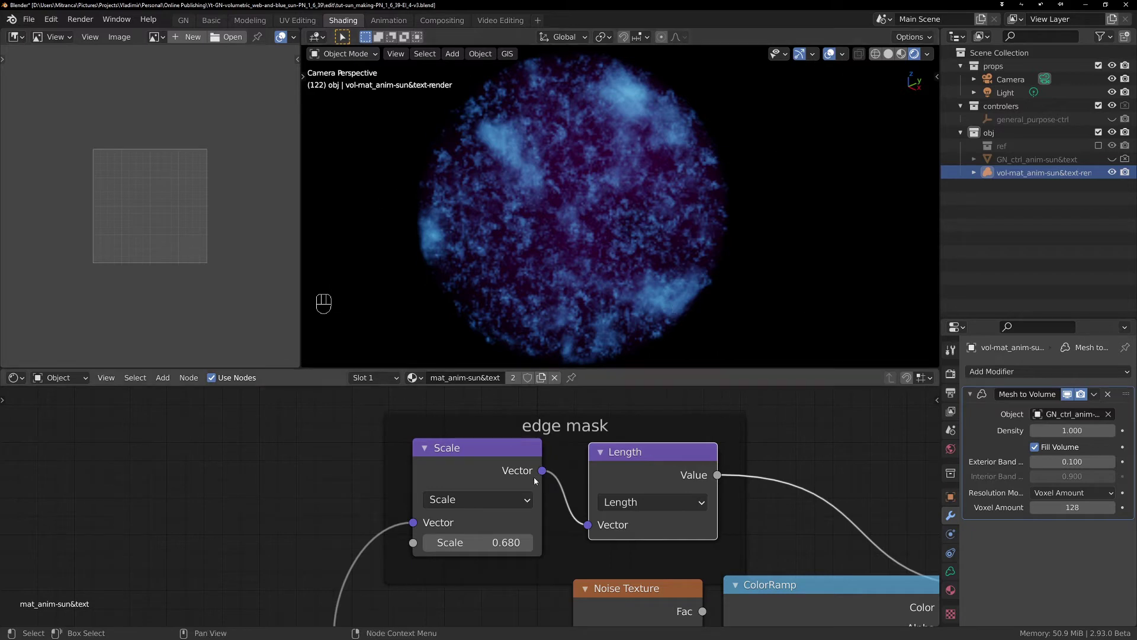
# Set the Scale value in the edge mask frame to 0.630 and check the sphere from farther away and up close.
pyautogui.scroll(-2, 521, 481)
pyautogui.moveTo(498, 490); pyautogui.dragTo(598, 456, button='middle')
pyautogui.click(596, 437)
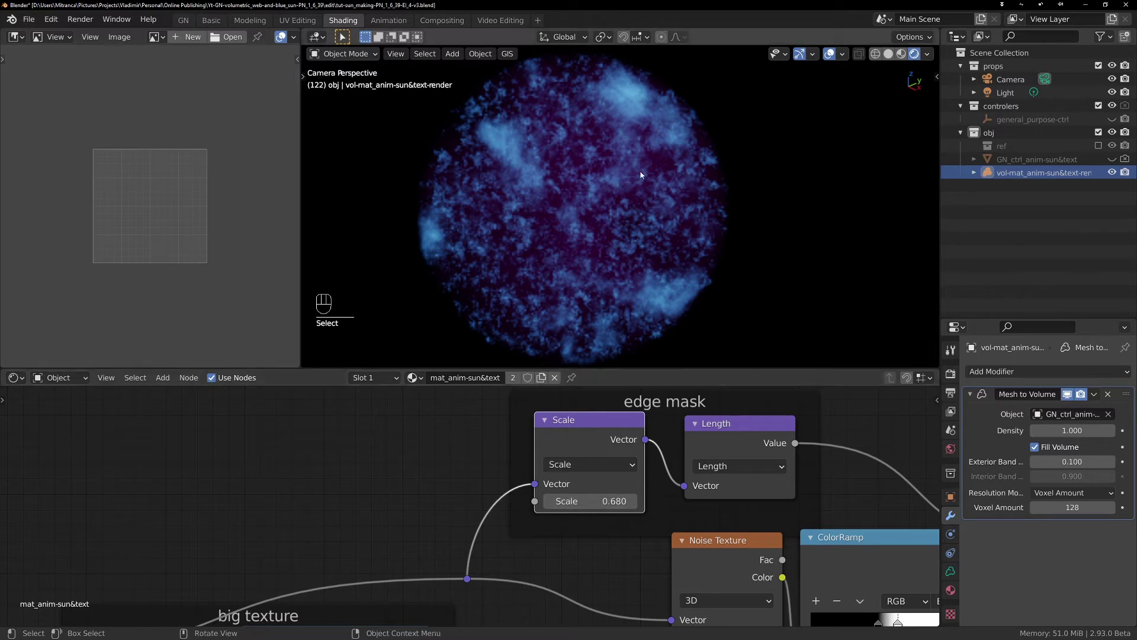
pyautogui.moveTo(586, 500)
pyautogui.mouseDown()
pyautogui.moveTo(634, 500)
pyautogui.moveTo(577, 500)
pyautogui.moveTo(587, 501)
pyautogui.mouseUp()
pyautogui.scroll(-4, 681, 267)
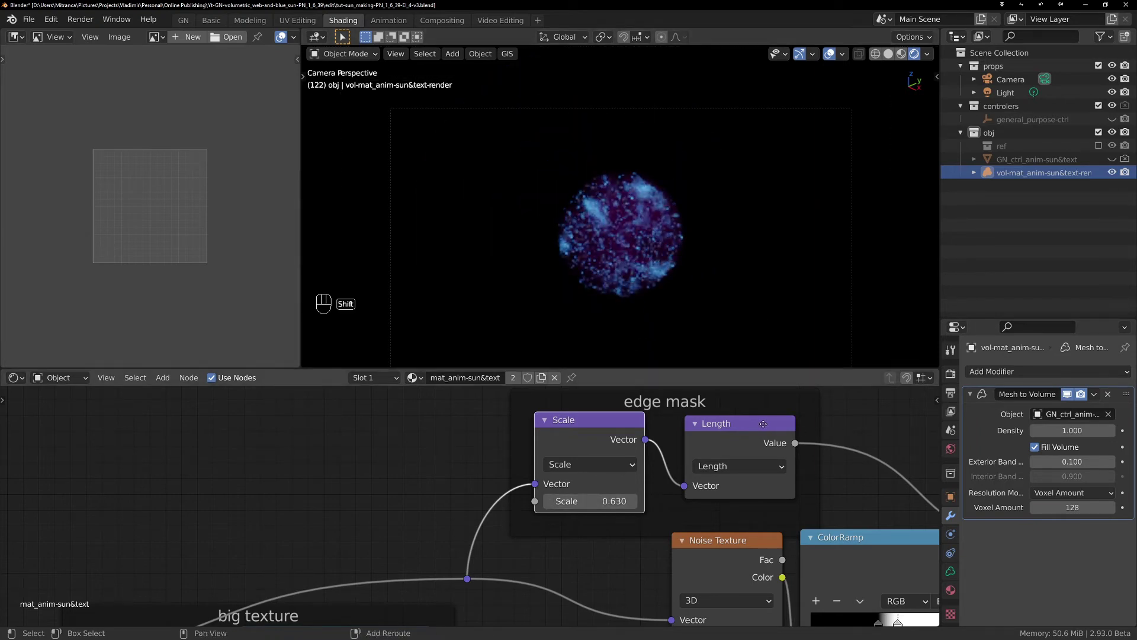
pyautogui.scroll(2, 763, 424)
pyautogui.scroll(4, 655, 198)
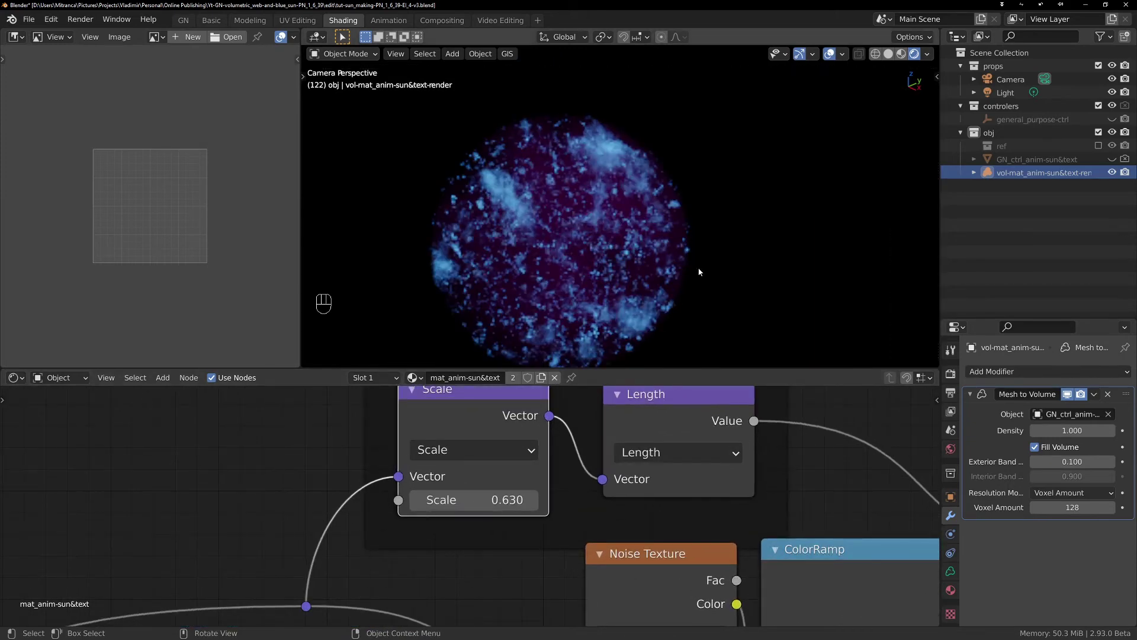
pyautogui.keyDown('shift'); pyautogui.moveTo(699, 271); pyautogui.dragTo(705, 210, button='middle'); pyautogui.keyUp('shift')
# Move the edge mask frame up and left to leave more room above the density nodes.
pyautogui.moveTo(849, 439); pyautogui.dragTo(579, 477, button='middle')
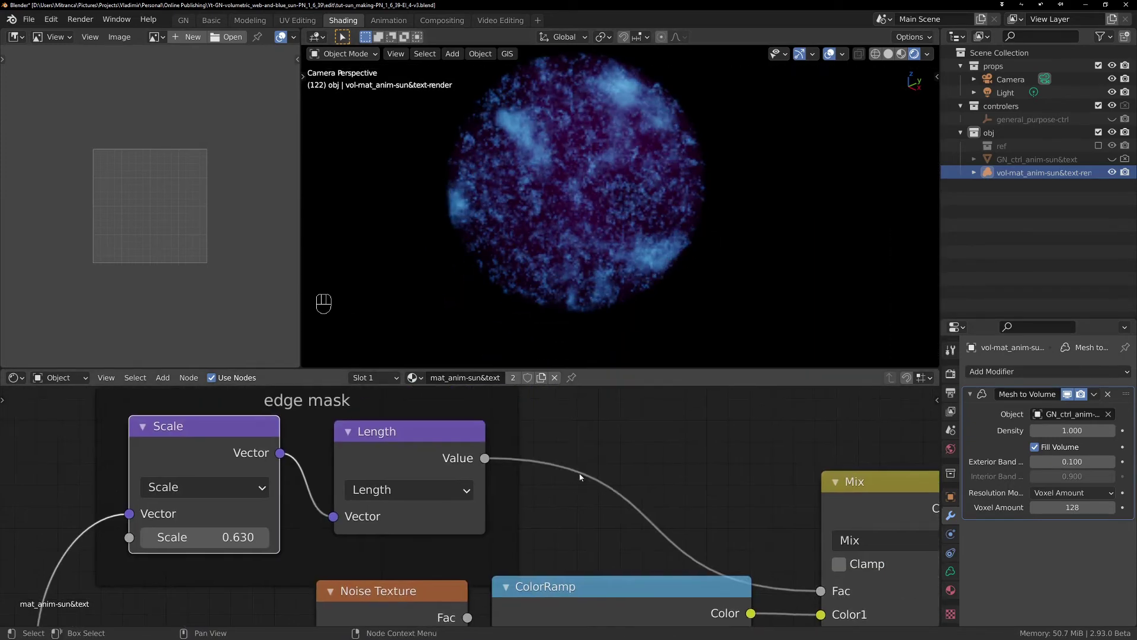
pyautogui.scroll(-2, 579, 477)
pyautogui.moveTo(472, 446); pyautogui.dragTo(451, 414)
pyautogui.moveTo(815, 568); pyautogui.dragTo(682, 516, button='middle')
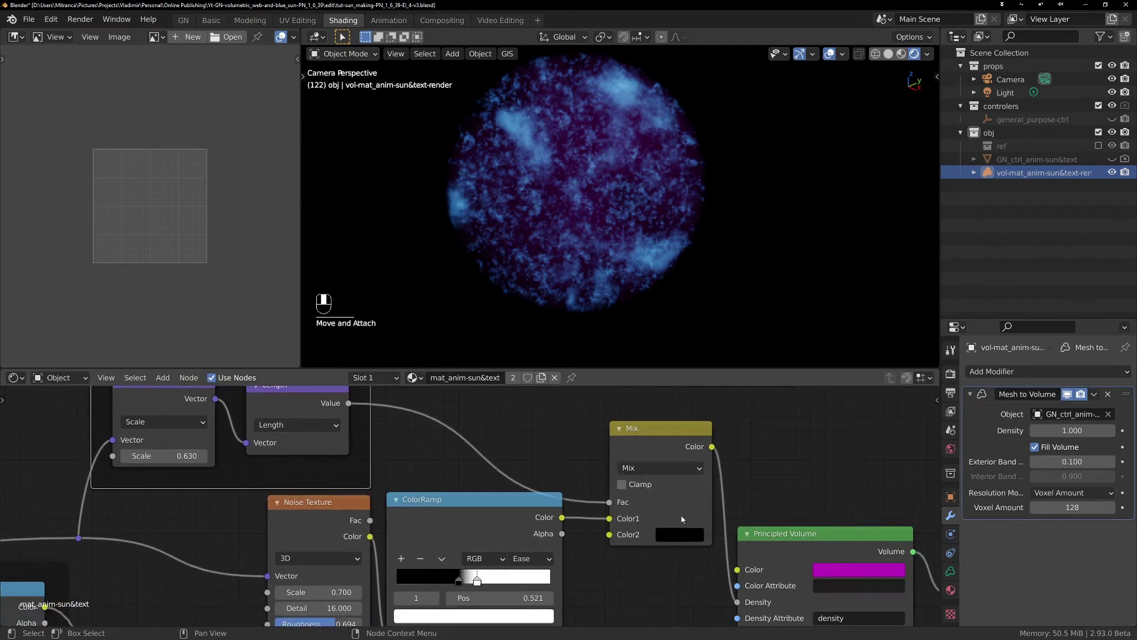
# Copy the Principled Volume's blue Emission Color onto its Color input.
pyautogui.moveTo(839, 453); pyautogui.dragTo(818, 392, button='middle')
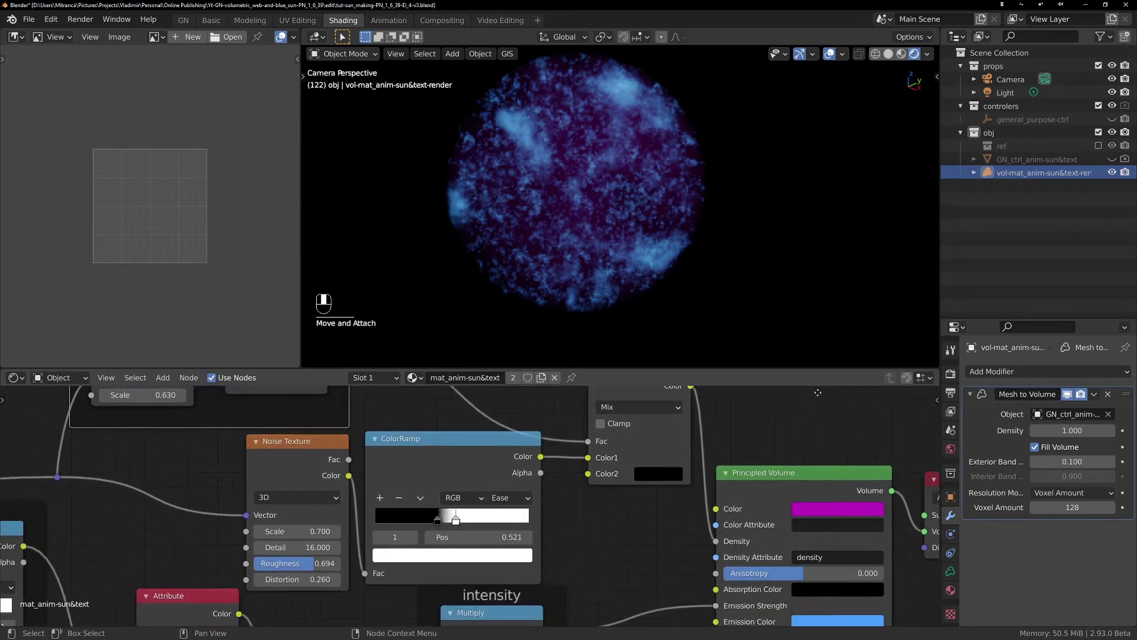
pyautogui.press('Home')
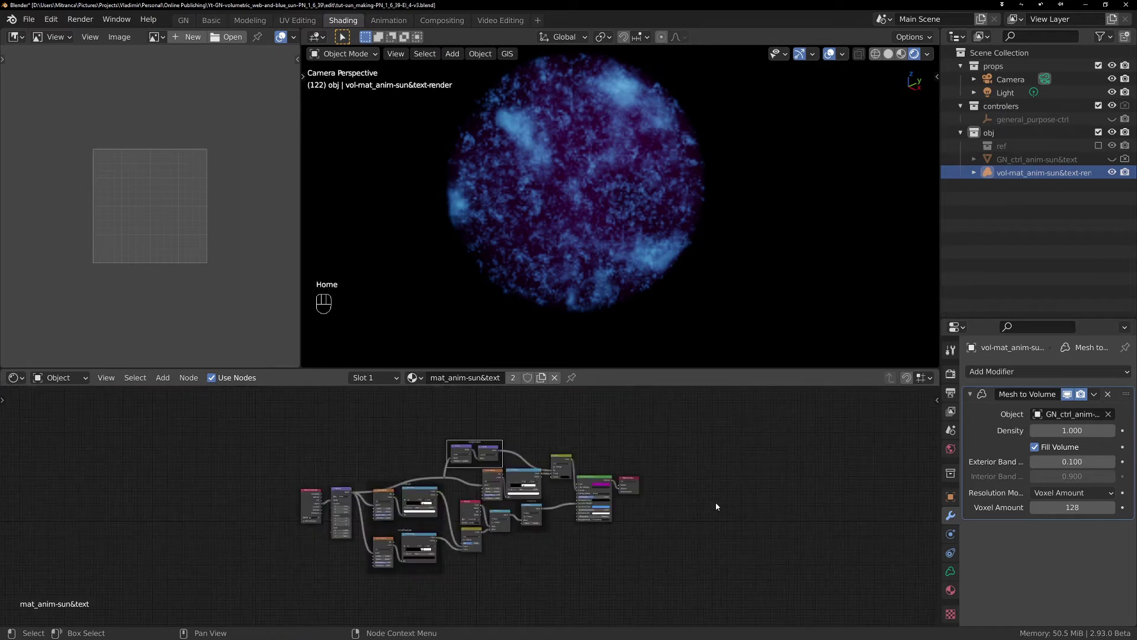
pyautogui.scroll(5, 592, 544)
pyautogui.keyDown('shift'); pyautogui.moveTo(631, 403); pyautogui.dragTo(771, 534, button='middle'); pyautogui.keyUp('shift')
pyautogui.scroll(4, 717, 531)
pyautogui.scroll(2, 771, 532)
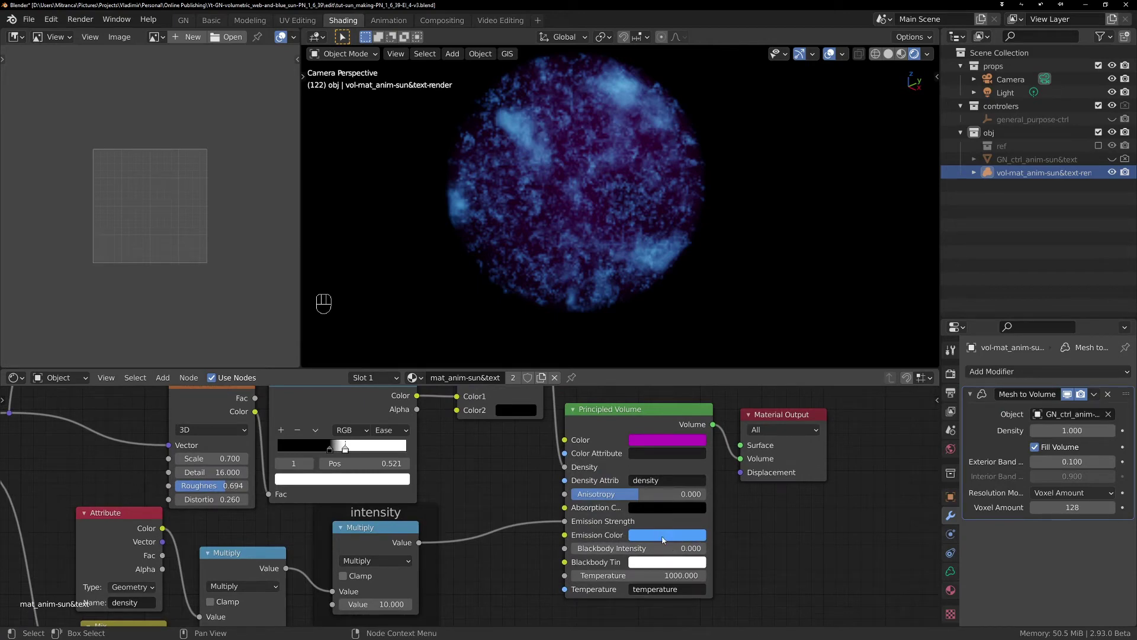
pyautogui.hotkey('ctrl', 'v')
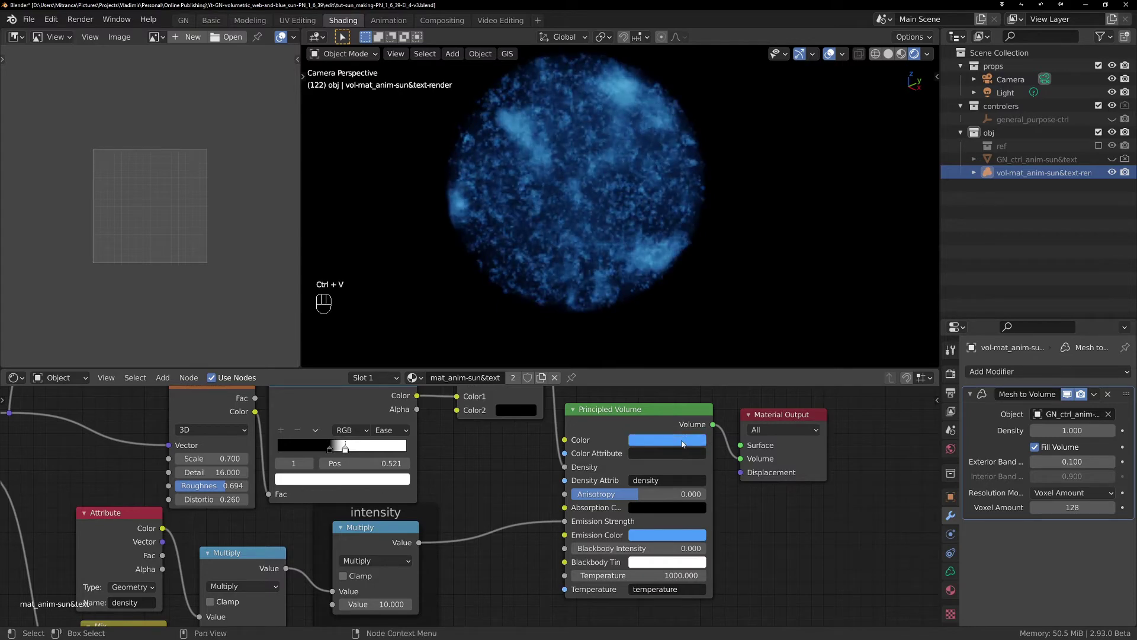
# Nudge the edge mask frame slightly upward and review the material's node layout.
pyautogui.moveTo(406, 483); pyautogui.dragTo(722, 546, button='middle')
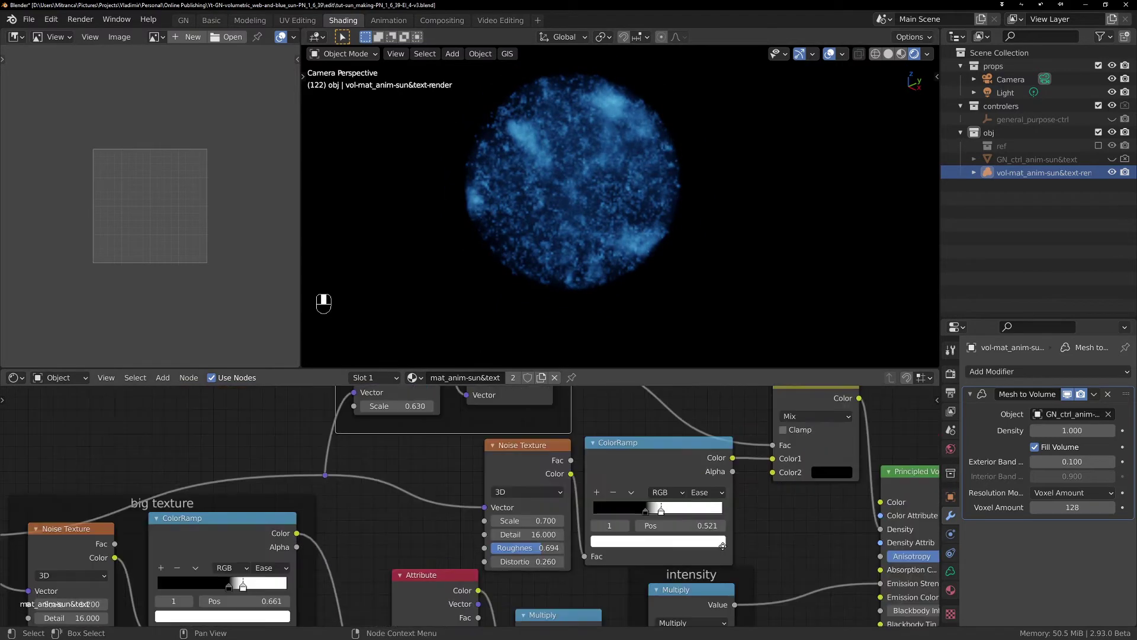
pyautogui.scroll(-3, 784, 494)
pyautogui.moveTo(781, 494); pyautogui.dragTo(738, 548, button='middle')
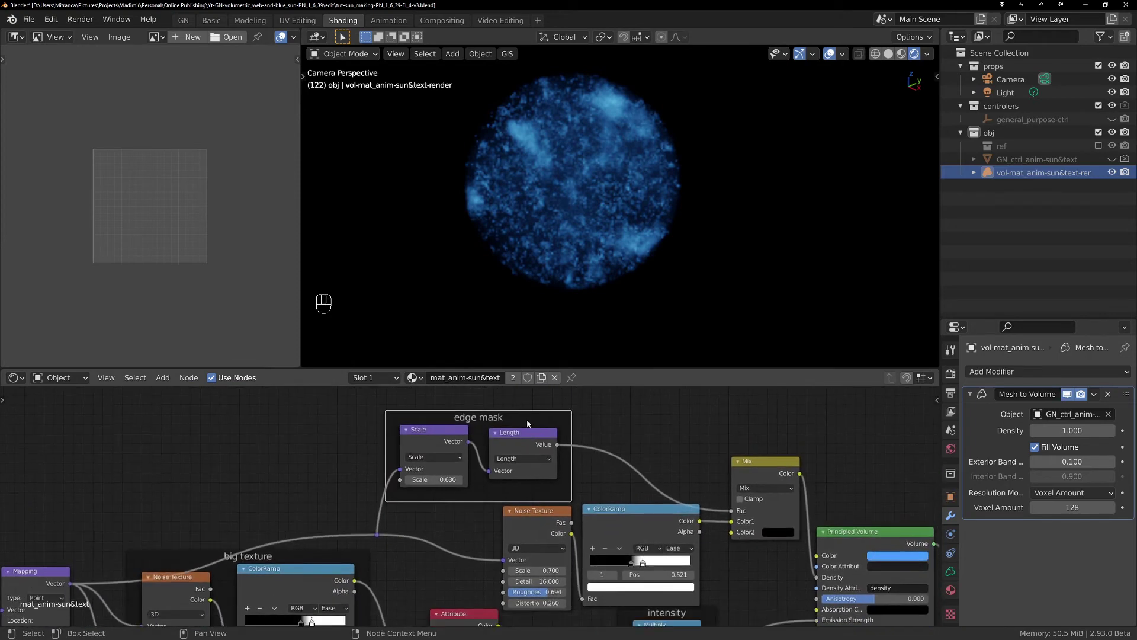
pyautogui.moveTo(524, 421); pyautogui.dragTo(528, 410)
pyautogui.moveTo(732, 560); pyautogui.dragTo(733, 525, button='middle')
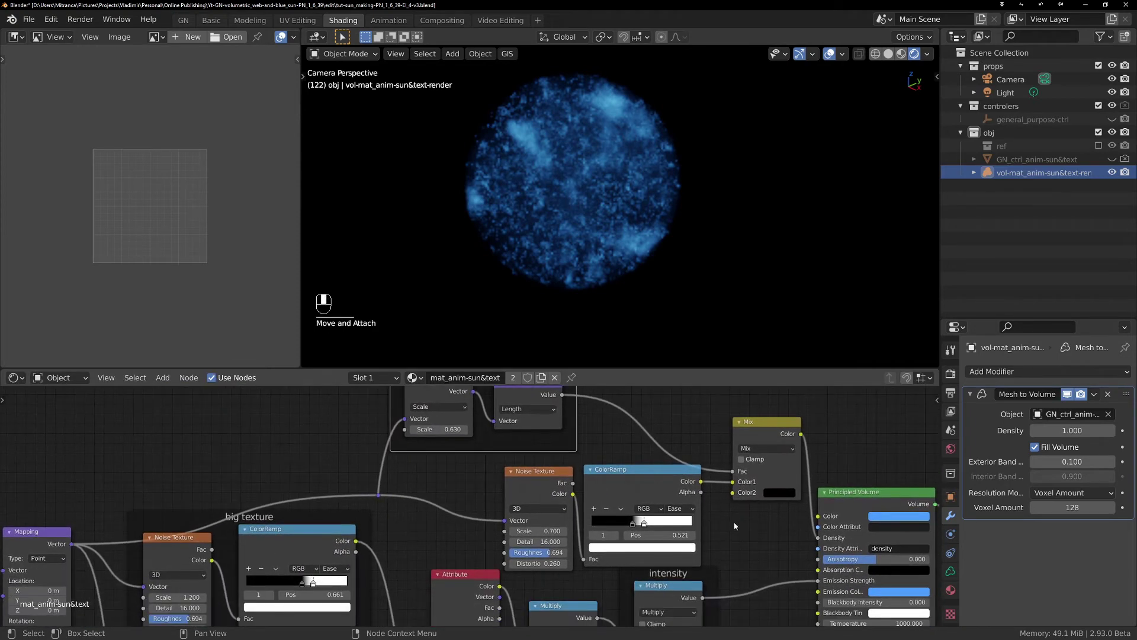
pyautogui.scroll(-5, 619, 457)
pyautogui.moveTo(619, 456); pyautogui.dragTo(614, 519, button='middle')
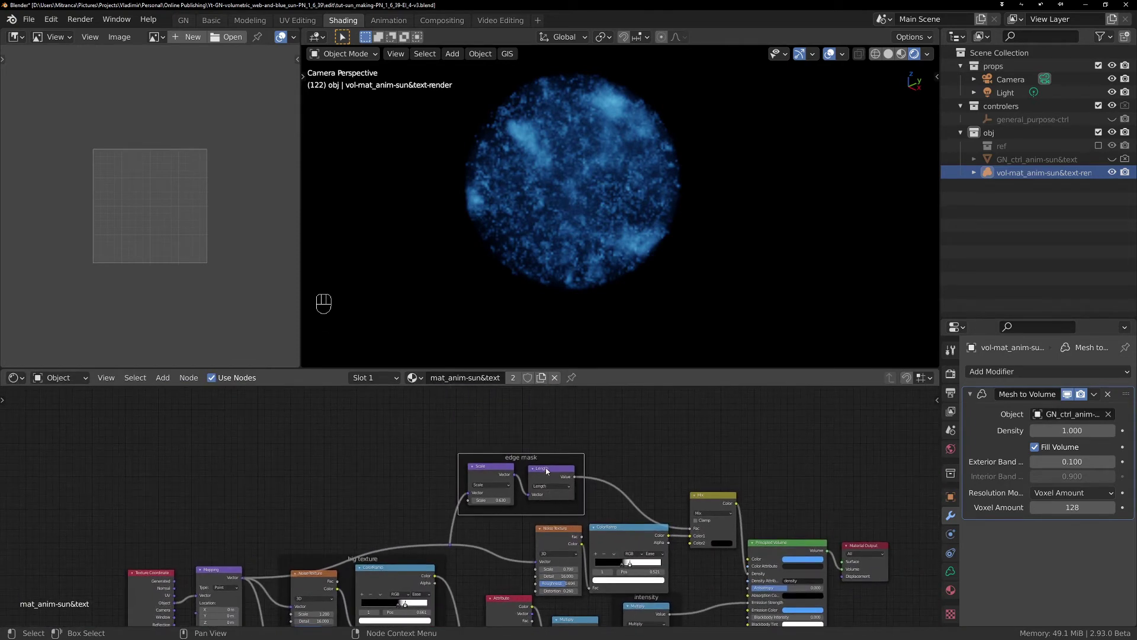
# Move the edge mask frame farther up and group the Noise Texture and ColorRamp below it in a frame labelled density.
pyautogui.moveTo(542, 458); pyautogui.dragTo(528, 407)
pyautogui.moveTo(567, 530); pyautogui.dragTo(614, 517)
pyautogui.moveTo(503, 494); pyautogui.dragTo(666, 585)
pyautogui.hotkey('ctrl', 'j')
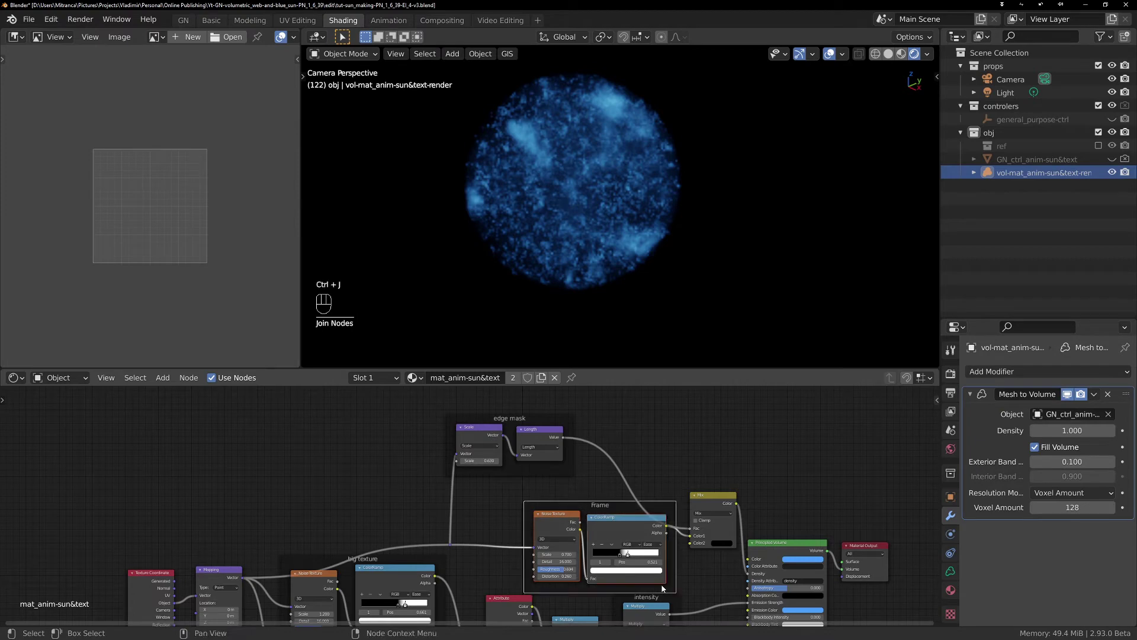
pyautogui.press('F2')
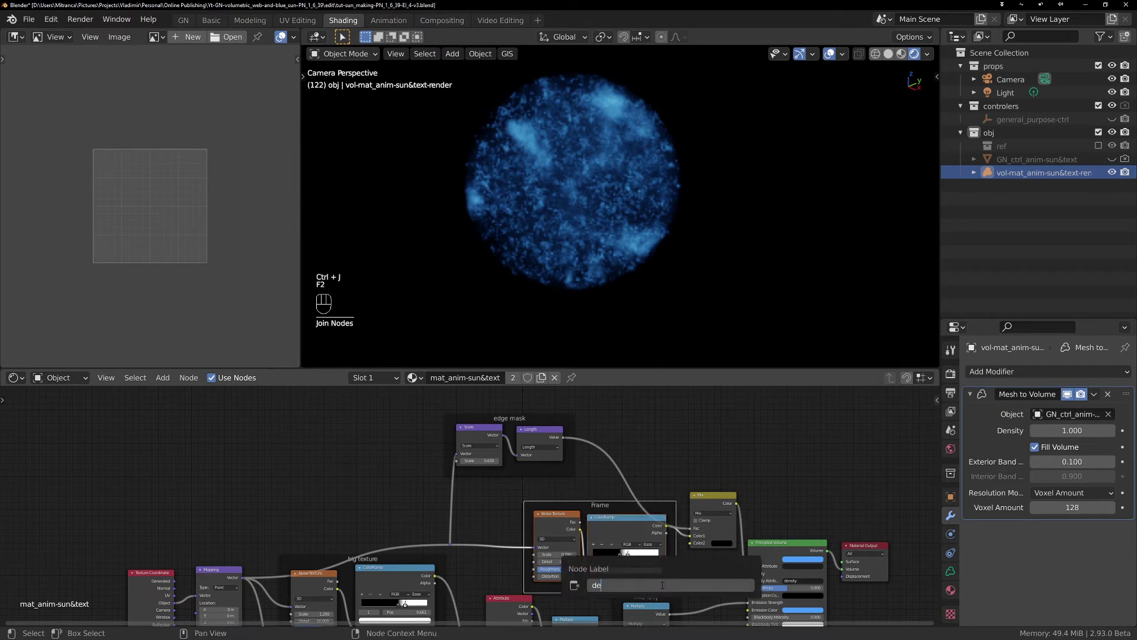
pyautogui.write('density')
pyautogui.press('Return')
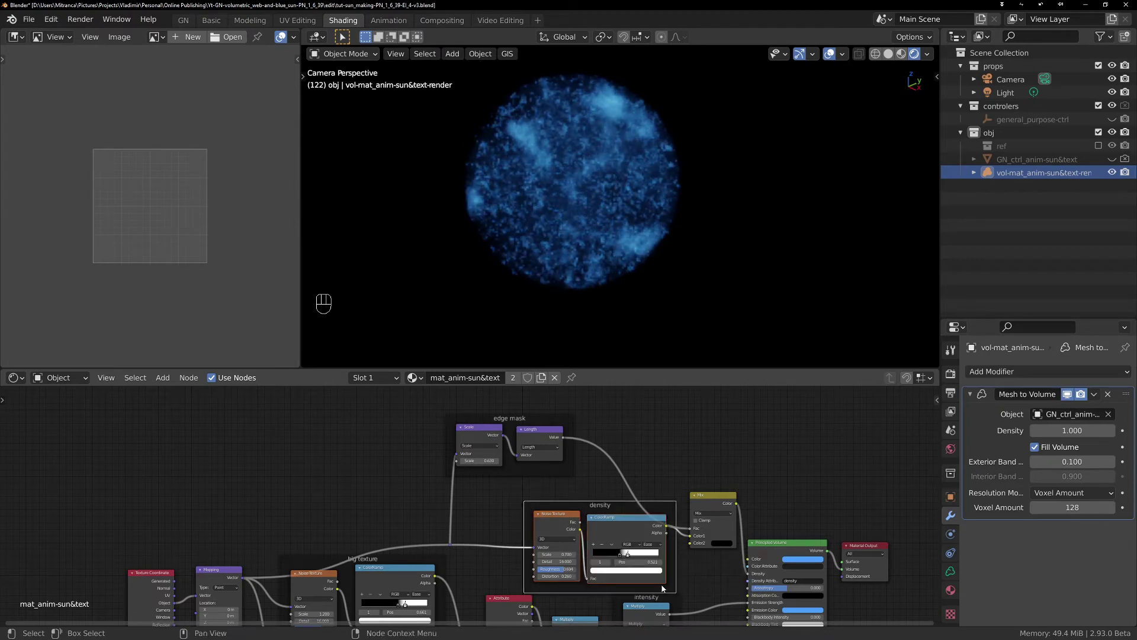
# Nudge the density frame slightly upward and check the sphere's edges and texture up close.
pyautogui.scroll(3, 641, 521)
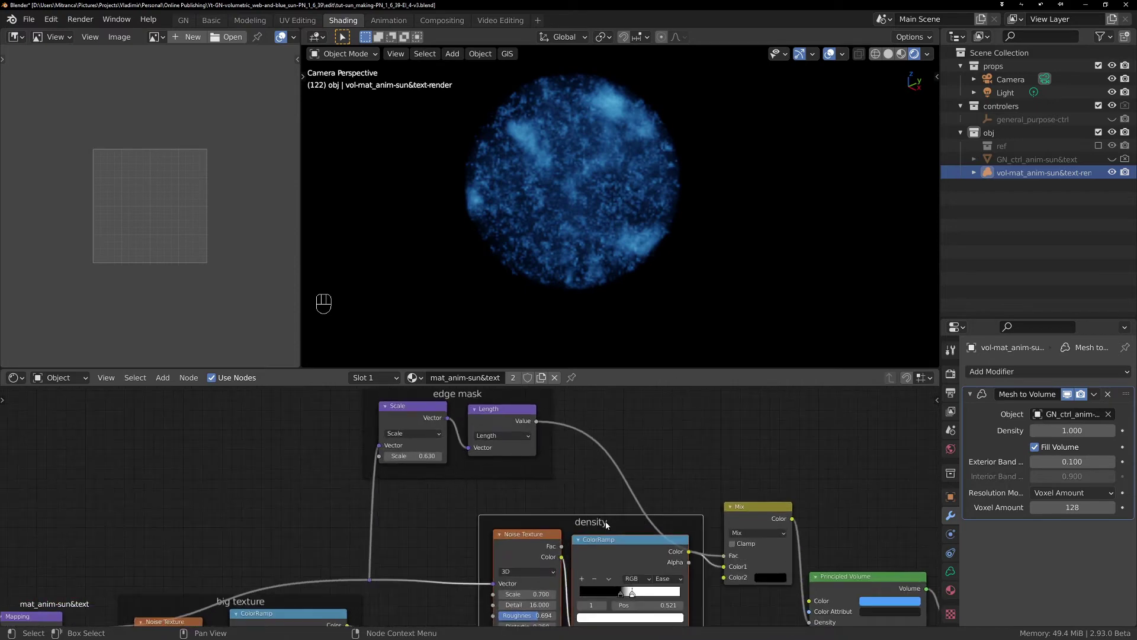
pyautogui.moveTo(606, 527); pyautogui.dragTo(602, 512)
pyautogui.scroll(-2, 600, 521)
pyautogui.moveTo(518, 513); pyautogui.dragTo(631, 496, button='middle')
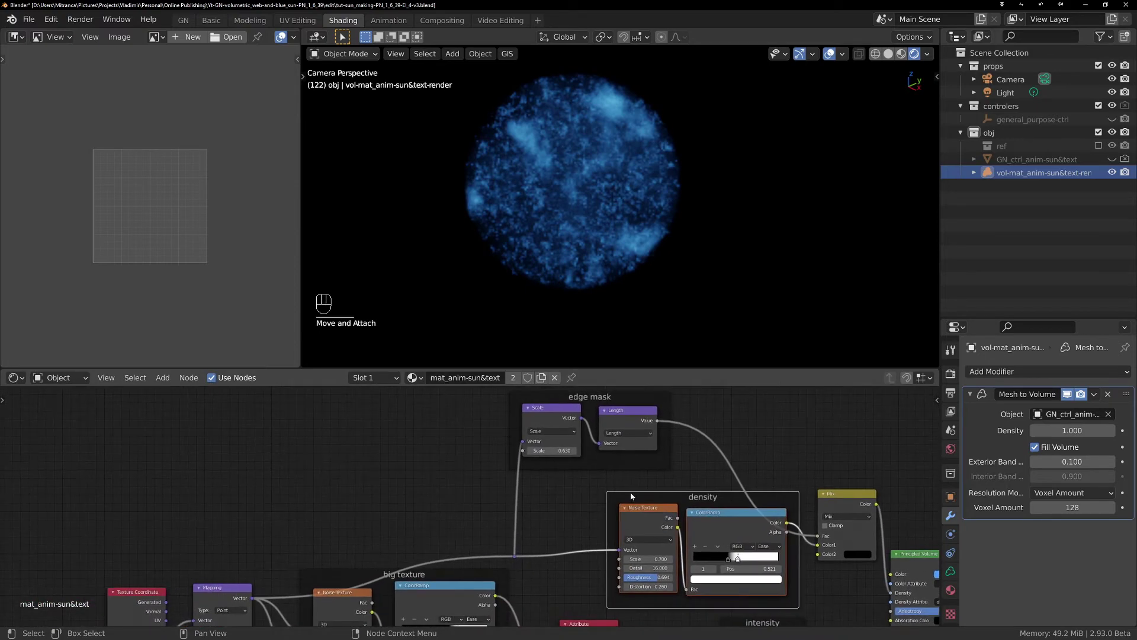
pyautogui.scroll(-2, 630, 497)
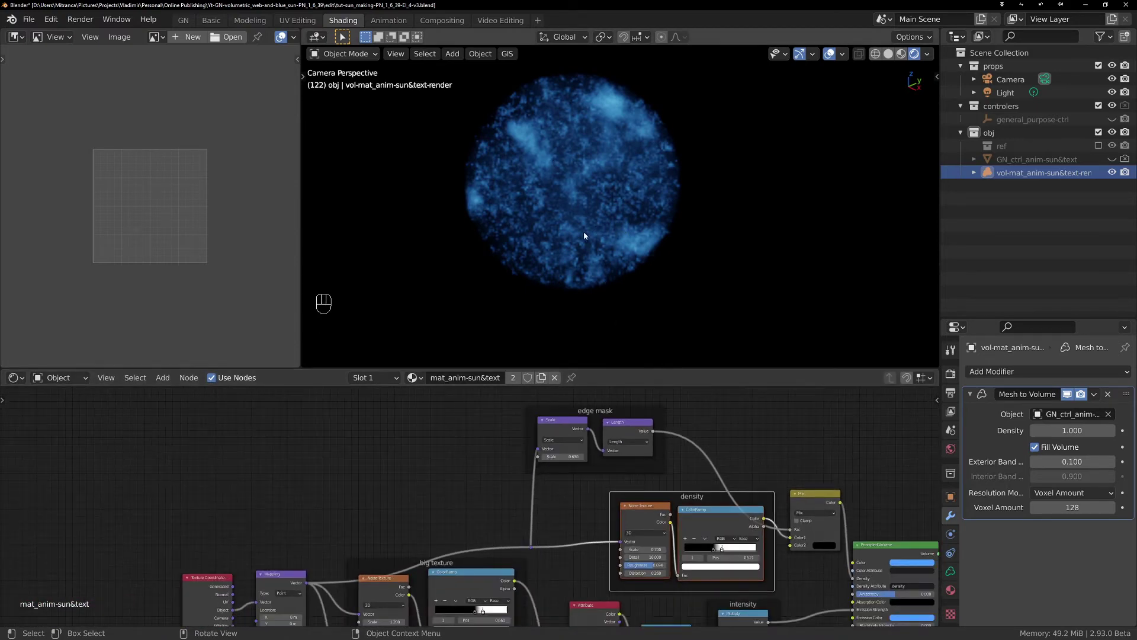
pyautogui.scroll(2, 551, 210)
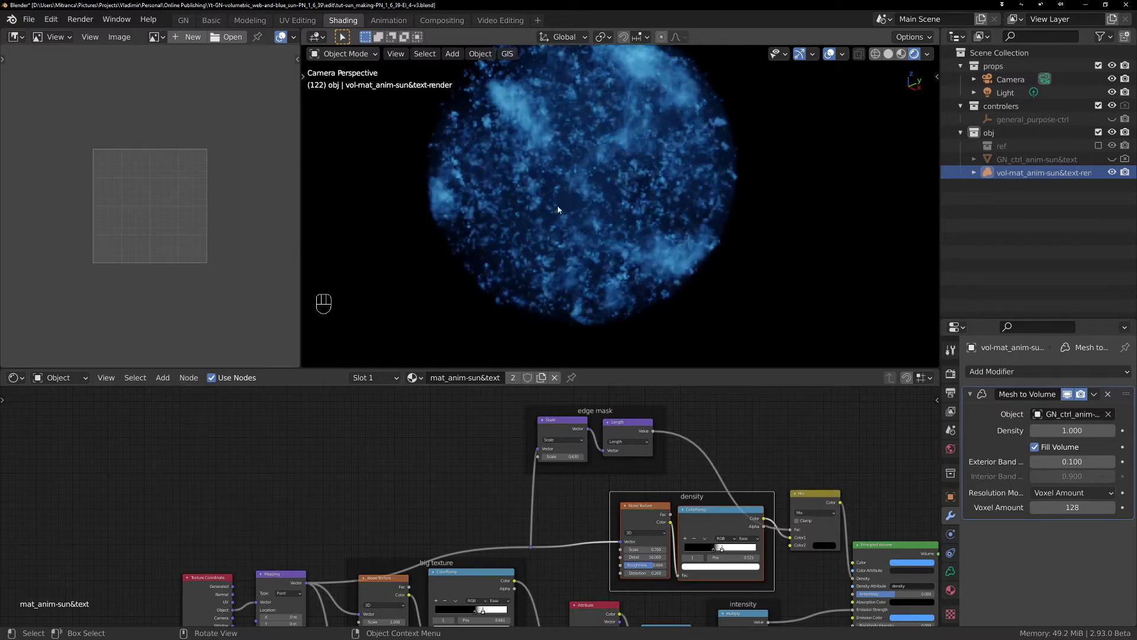
pyautogui.keyDown('shift'); pyautogui.moveTo(588, 205); pyautogui.dragTo(622, 224, button='middle'); pyautogui.keyUp('shift')
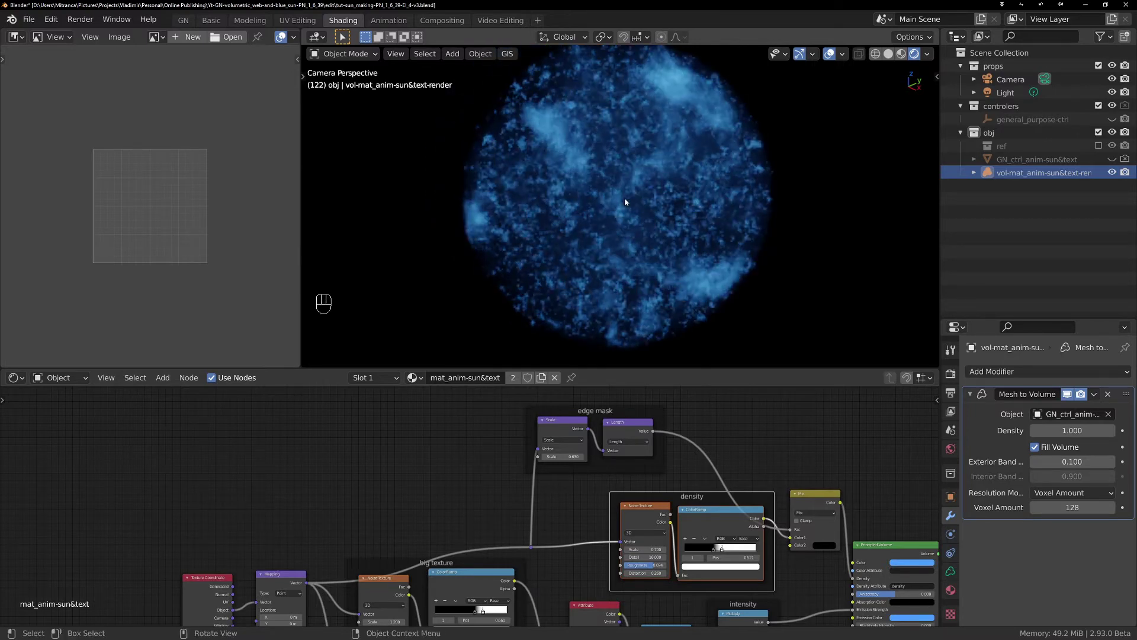
pyautogui.scroll(-1, 625, 198)
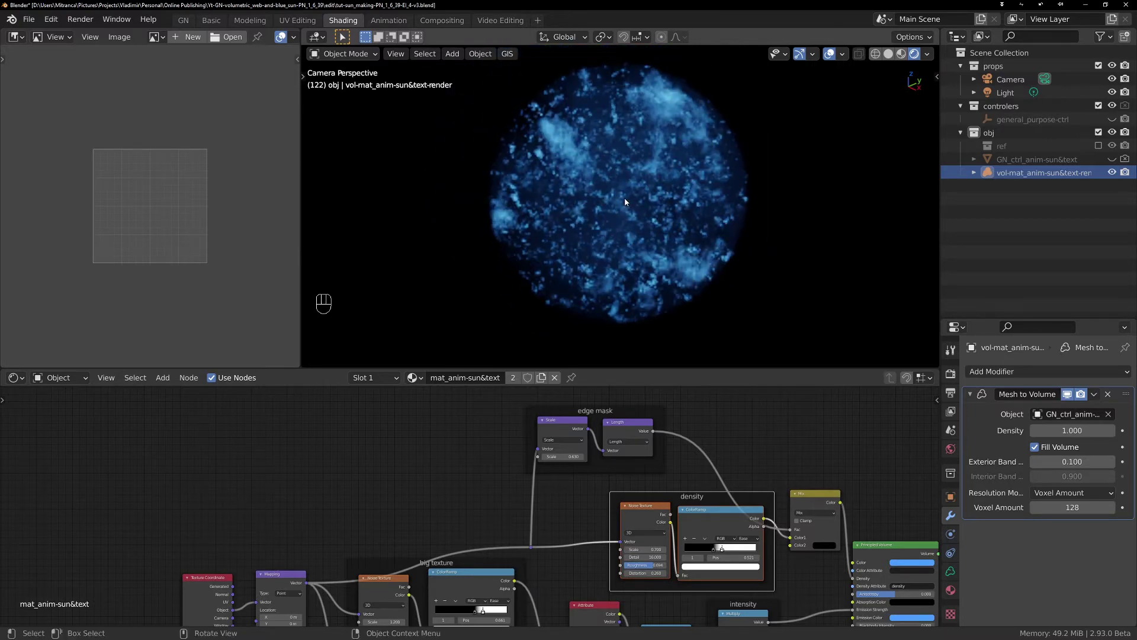
# Move the Texture Coordinate and Mapping nodes left, away from the big and small texture frames.
pyautogui.moveTo(388, 490); pyautogui.dragTo(504, 423, button='middle')
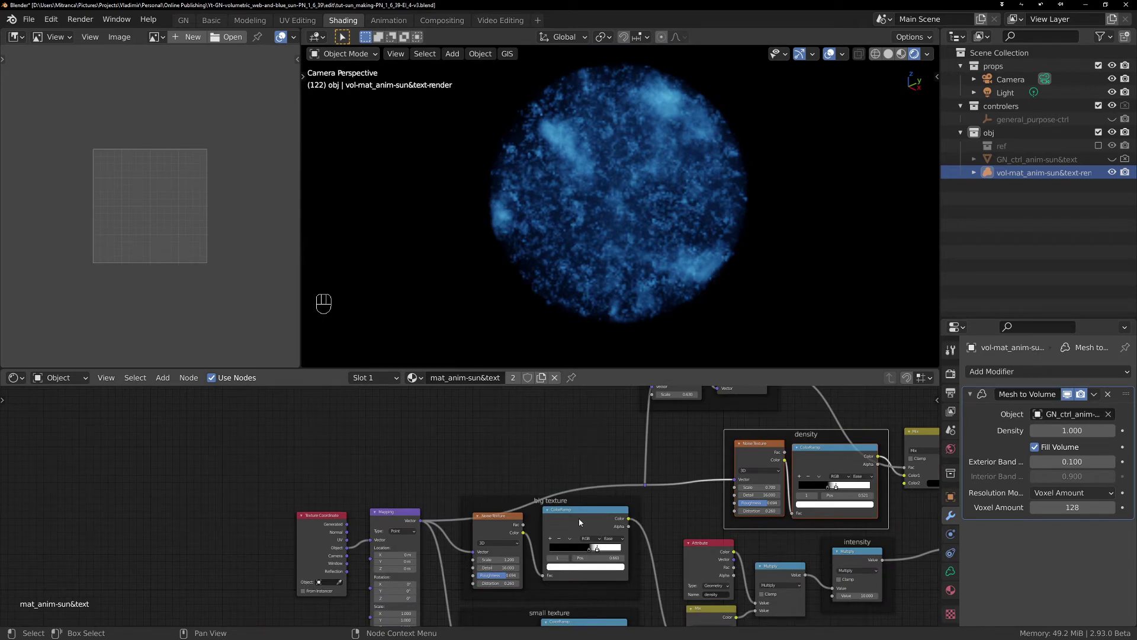
pyautogui.scroll(3, 580, 519)
pyautogui.moveTo(615, 507); pyautogui.dragTo(694, 434, button='middle')
pyautogui.moveTo(278, 408); pyautogui.dragTo(477, 619)
pyautogui.moveTo(433, 444); pyautogui.dragTo(312, 435)
pyautogui.moveTo(449, 496); pyautogui.dragTo(366, 452, button='middle')
pyautogui.scroll(2, 640, 132)
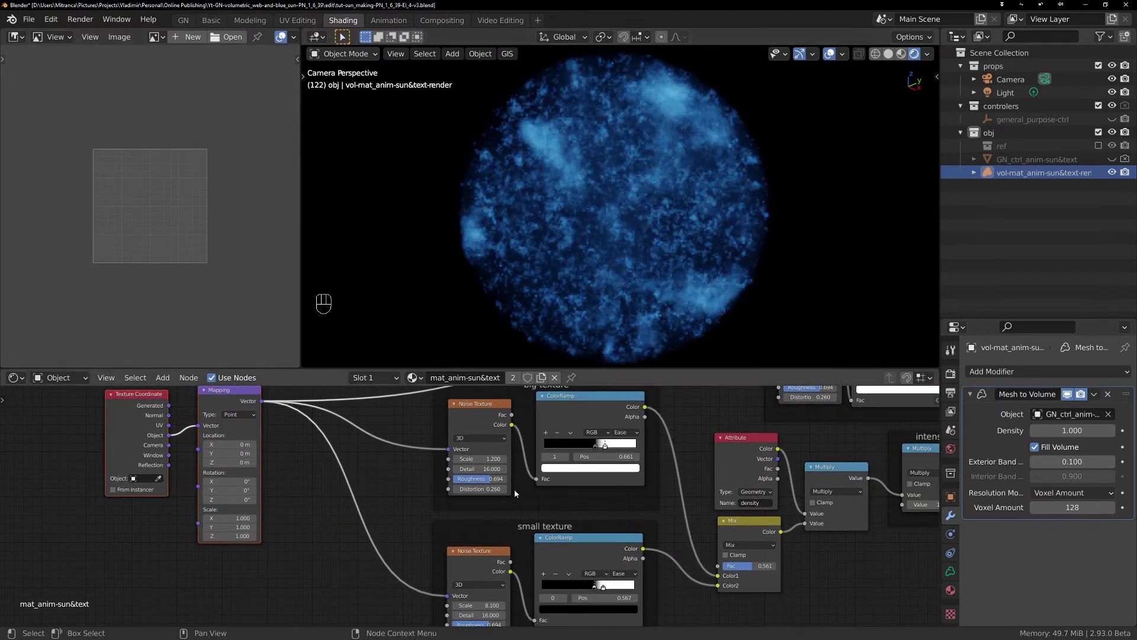
# Switch the big texture's Noise Texture to 4D and set its W value to 6.000.
pyautogui.scroll(3, 433, 510)
pyautogui.scroll(1, 432, 513)
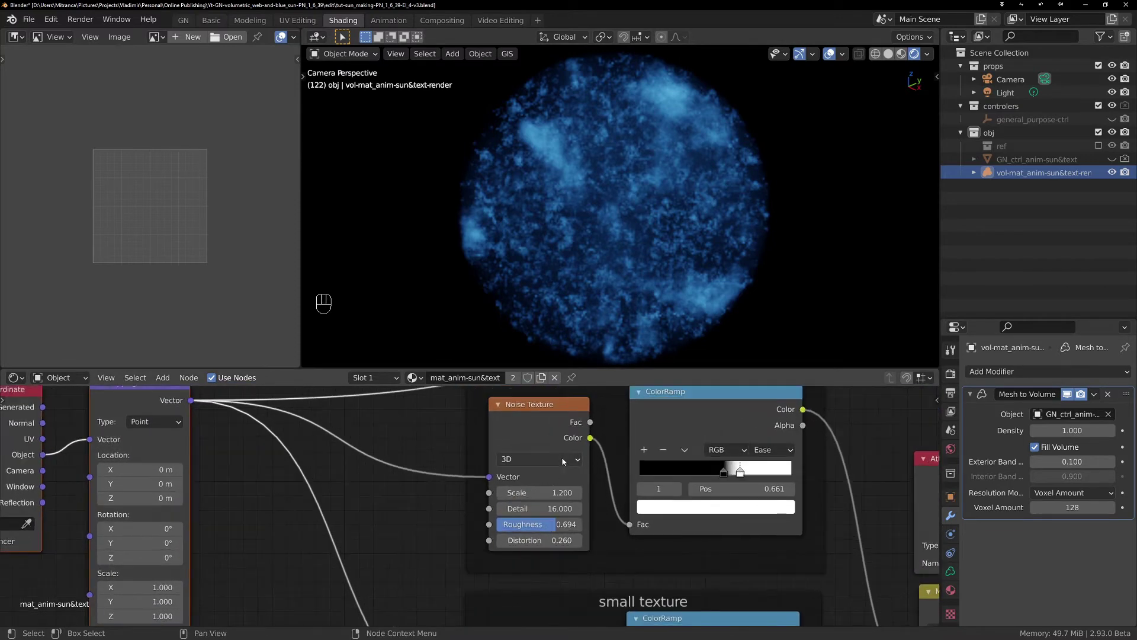
pyautogui.click(558, 458)
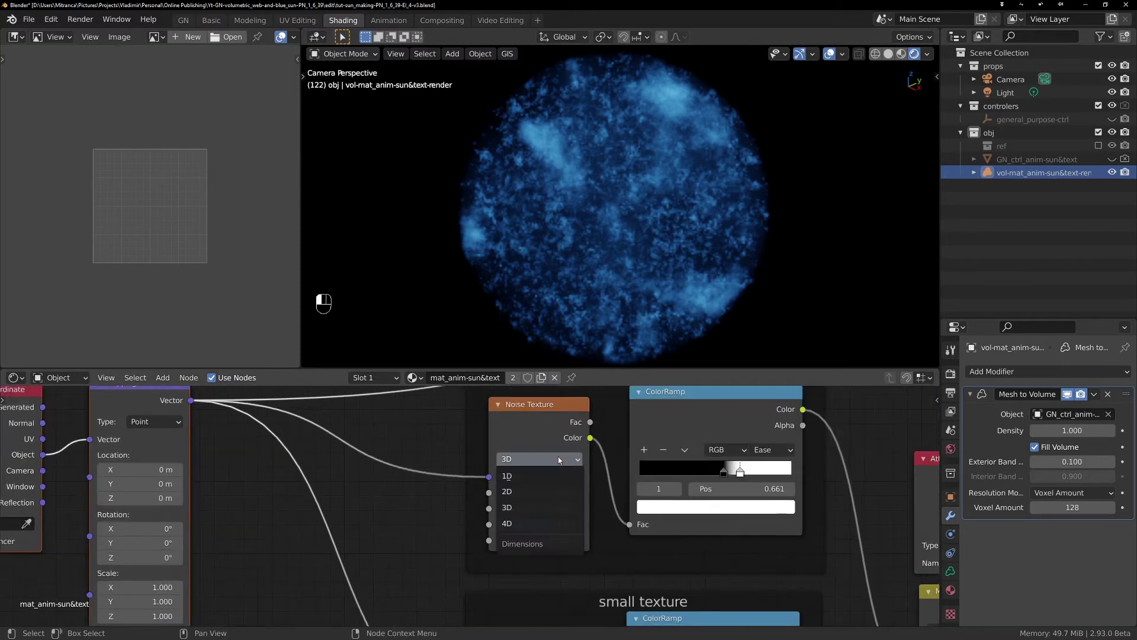
pyautogui.click(555, 522)
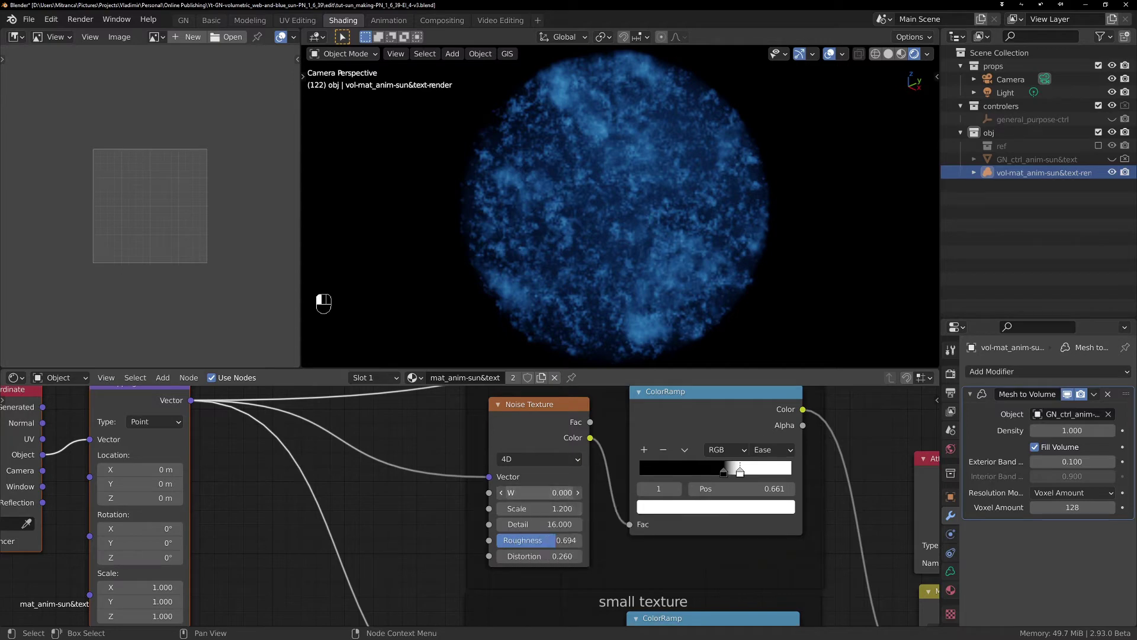
pyautogui.moveTo(532, 494); pyautogui.dragTo(584, 494)
pyautogui.scroll(-5, 422, 542)
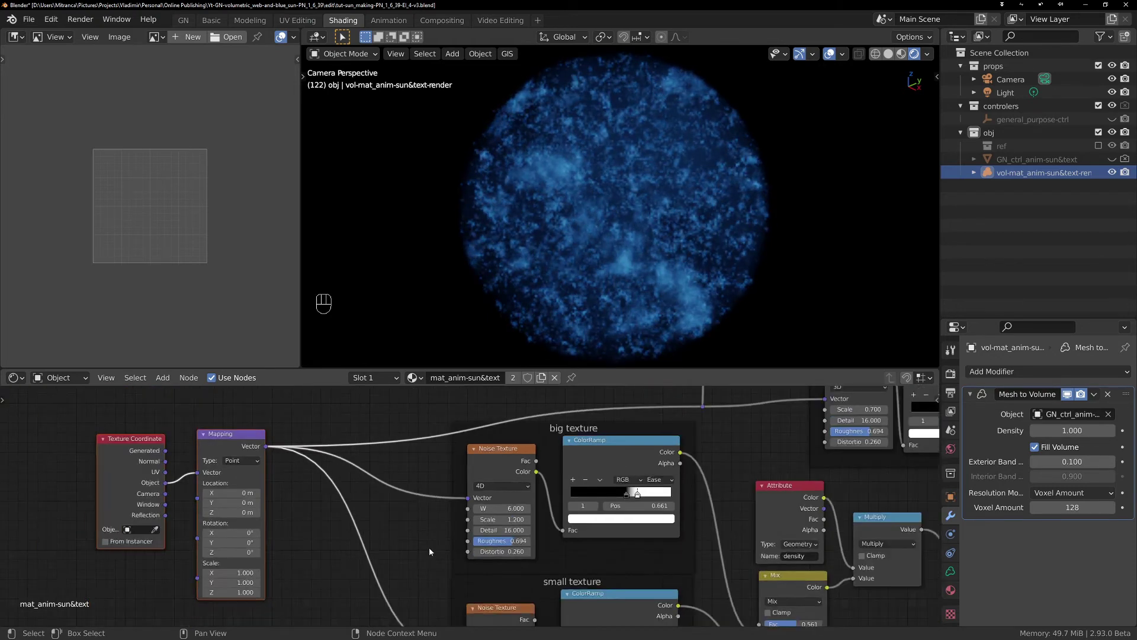
# Switch the small texture's Noise Texture to 4D and set its W value to 3.800.
pyautogui.moveTo(430, 547); pyautogui.dragTo(509, 410, button='middle')
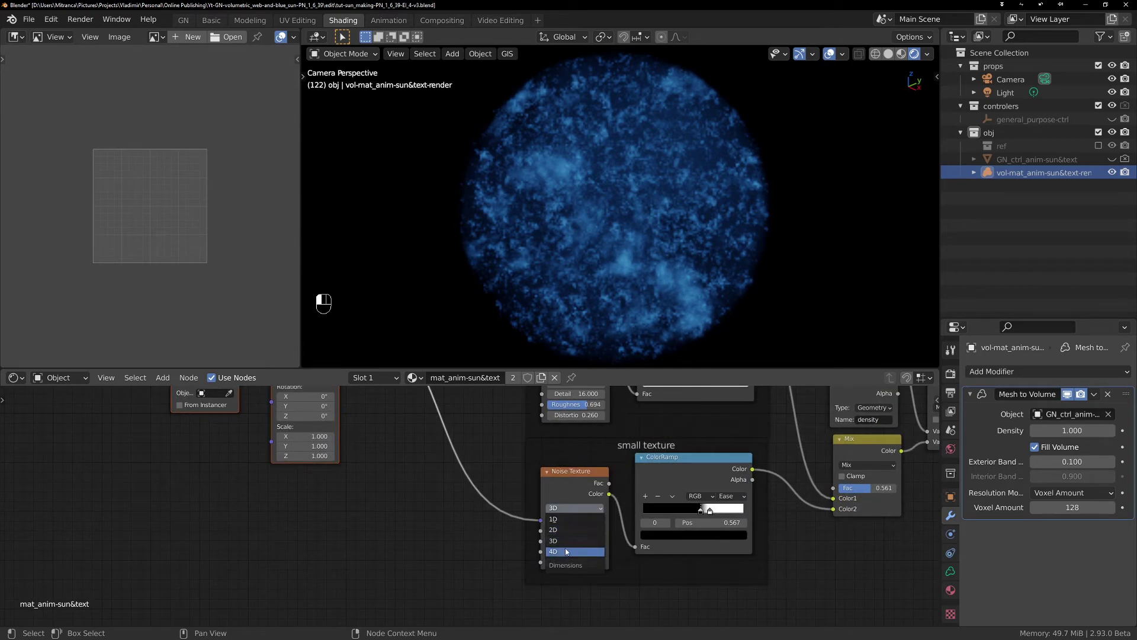
pyautogui.click(566, 551)
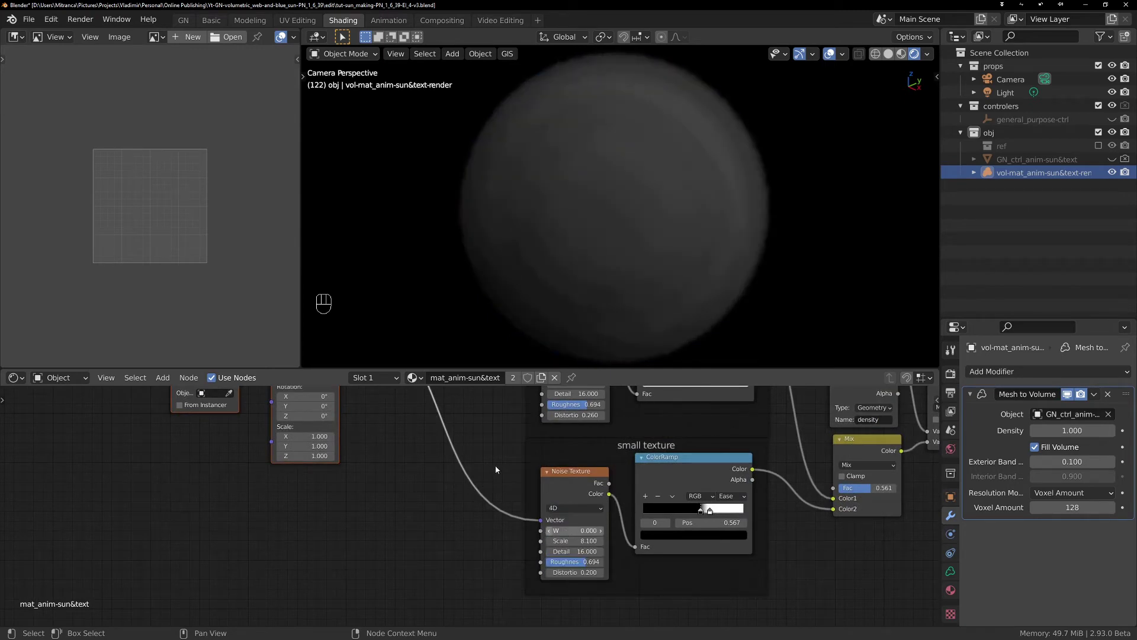
pyautogui.keyDown('shift'); pyautogui.scroll(3, 497, 464); pyautogui.keyUp('shift')
pyautogui.scroll(1, 504, 464)
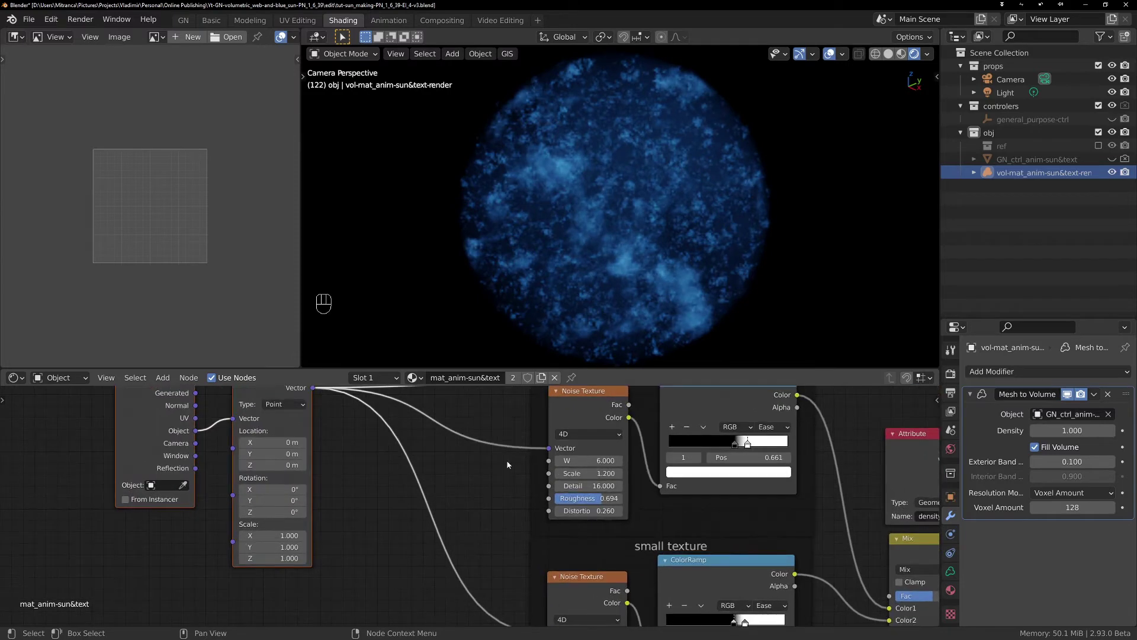
pyautogui.scroll(1, 533, 467)
pyautogui.keyDown('shift'); pyautogui.scroll(-3, 563, 562); pyautogui.keyUp('shift')
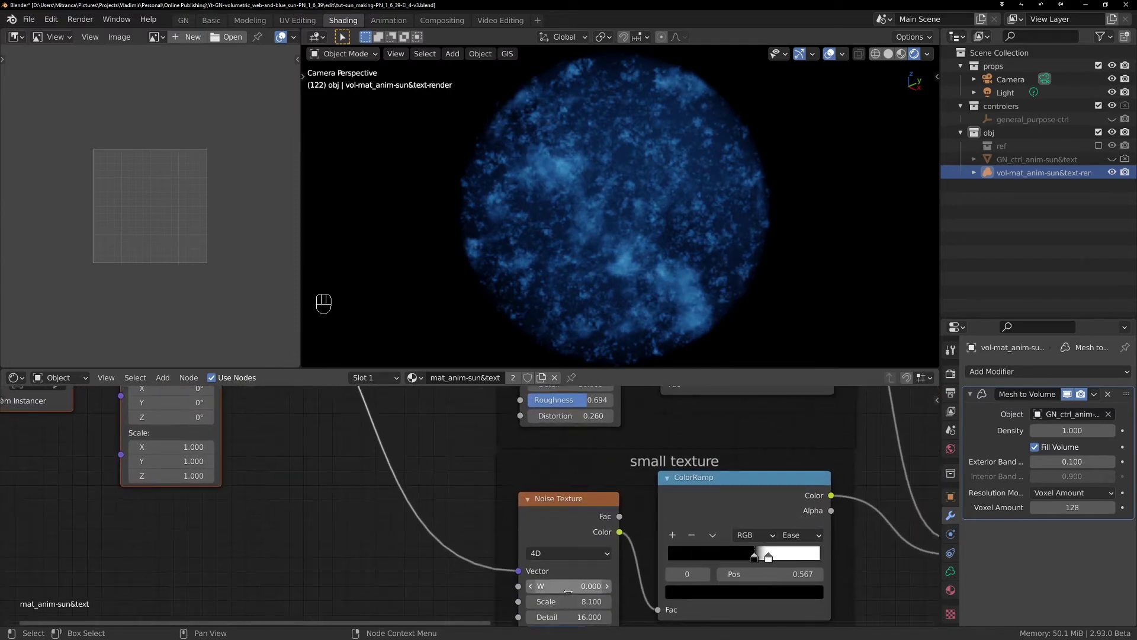
pyautogui.moveTo(568, 591); pyautogui.dragTo(616, 591)
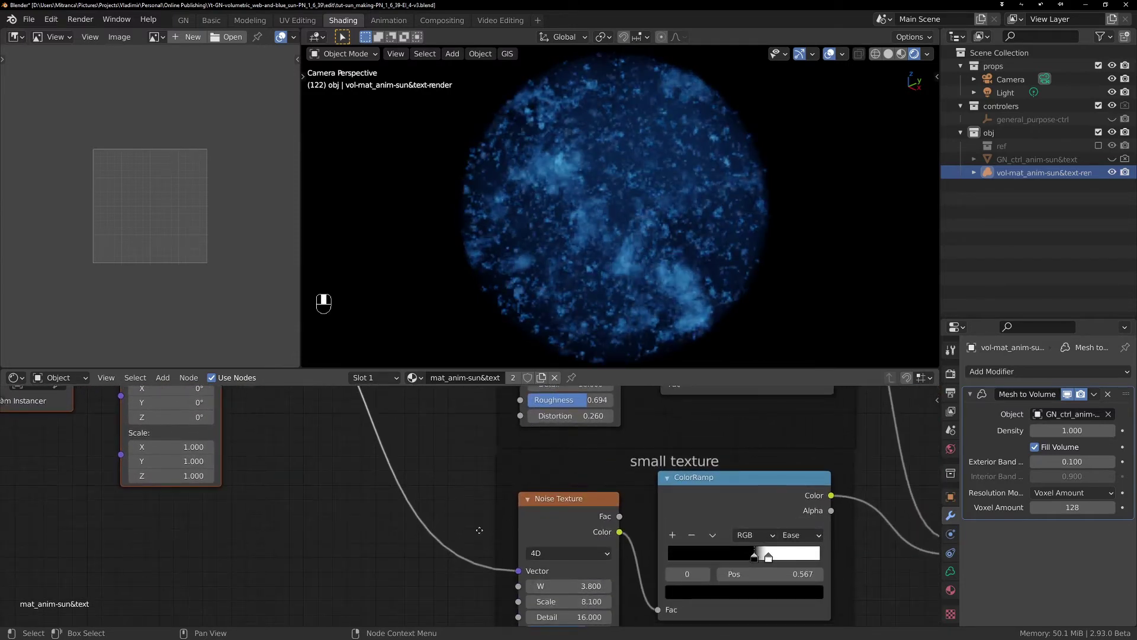
# Shift the Texture Coordinate and Mapping nodes farther left to open space for more nodes before the noise textures.
pyautogui.moveTo(479, 530); pyautogui.dragTo(509, 622, button='middle')
pyautogui.scroll(-3, 516, 528)
pyautogui.moveTo(514, 526); pyautogui.dragTo(573, 559, button='middle')
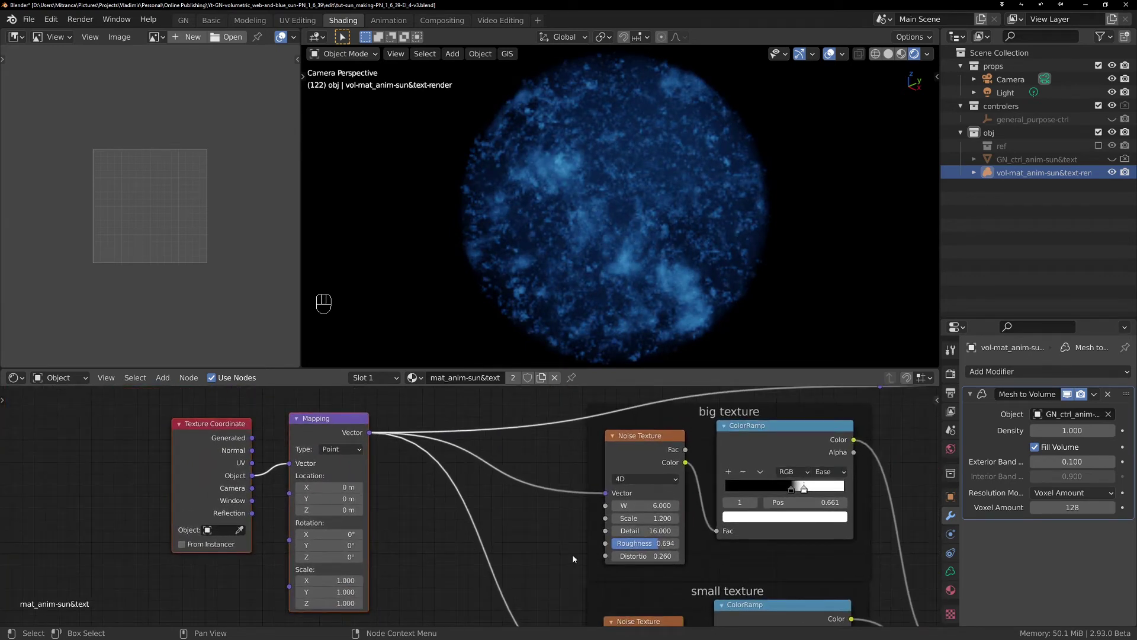
pyautogui.press('g')
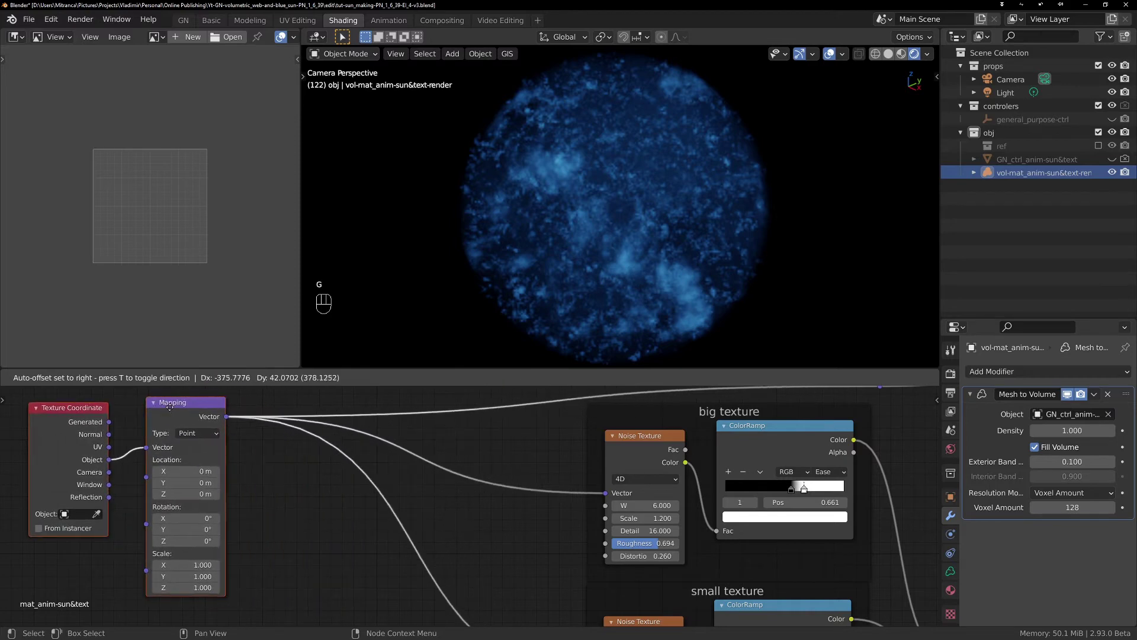
pyautogui.click(261, 477)
pyautogui.moveTo(273, 482); pyautogui.dragTo(393, 434, button='middle')
pyautogui.moveTo(434, 501); pyautogui.dragTo(432, 495, button='middle')
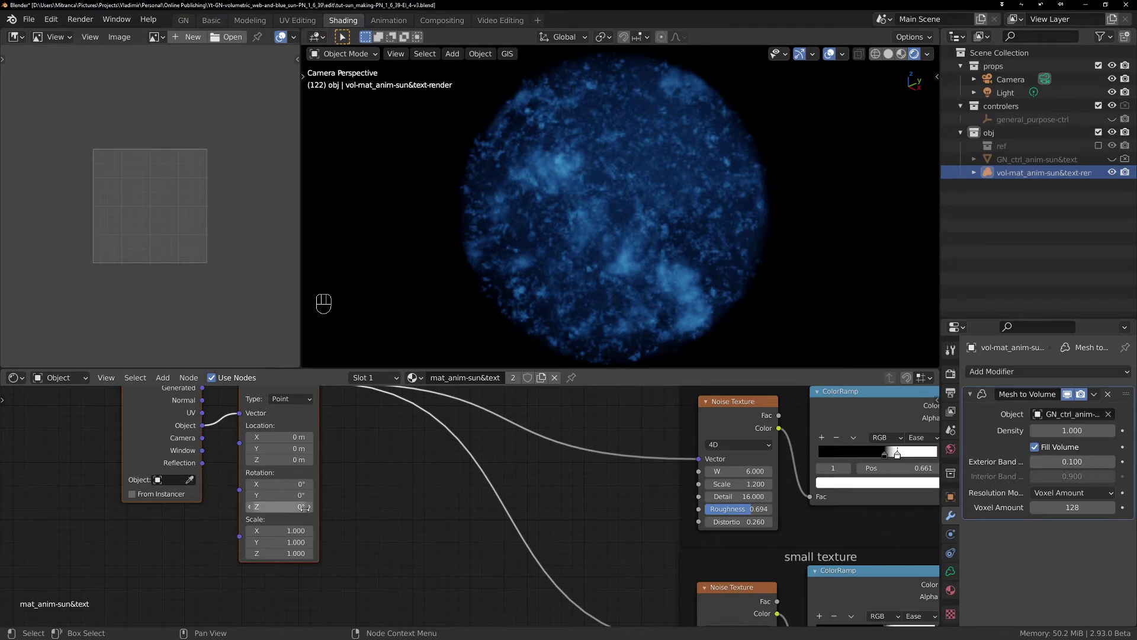
pyautogui.moveTo(414, 487); pyautogui.dragTo(421, 520, button='middle')
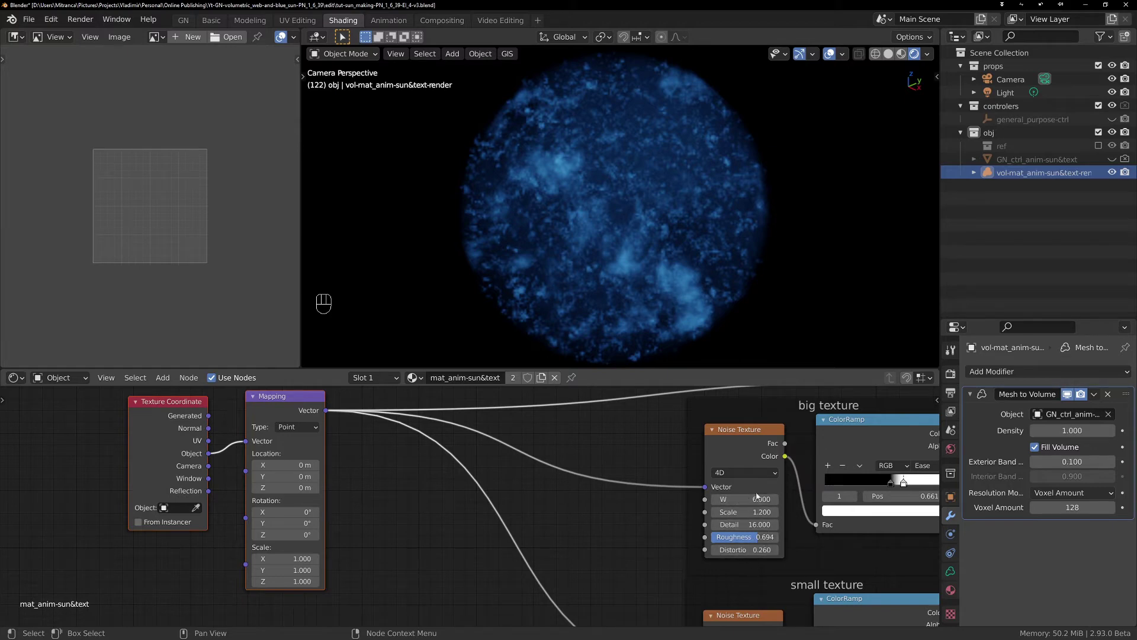
# Add a Value node between the Mapping node and the big texture frame and set its value to 1.700.
pyautogui.hotkey('shift', 'a')
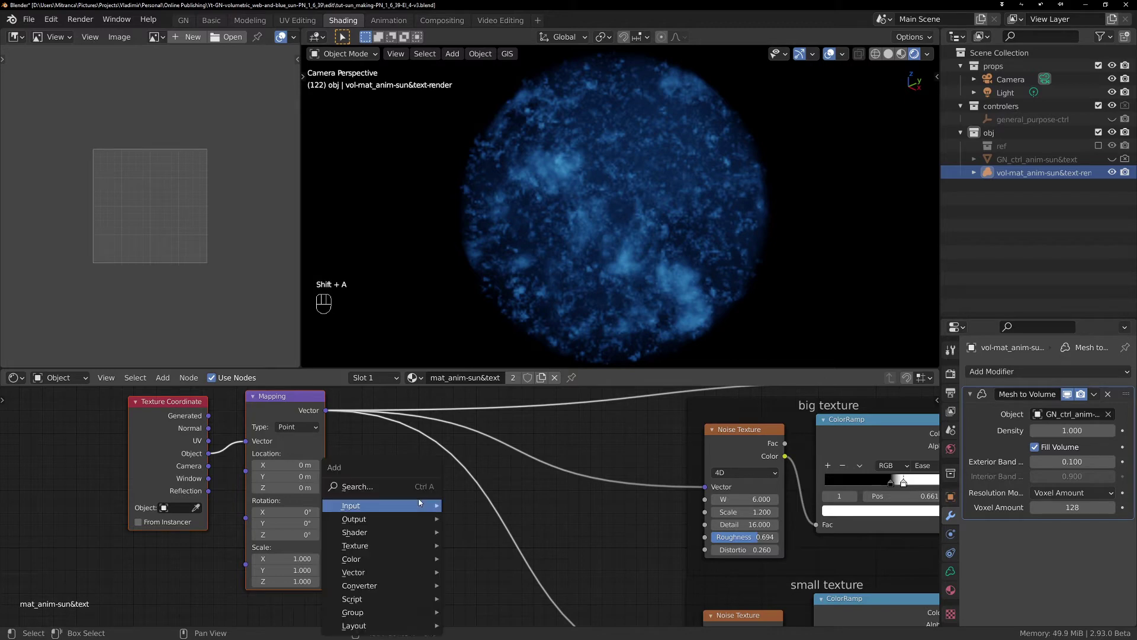
pyautogui.click(402, 484)
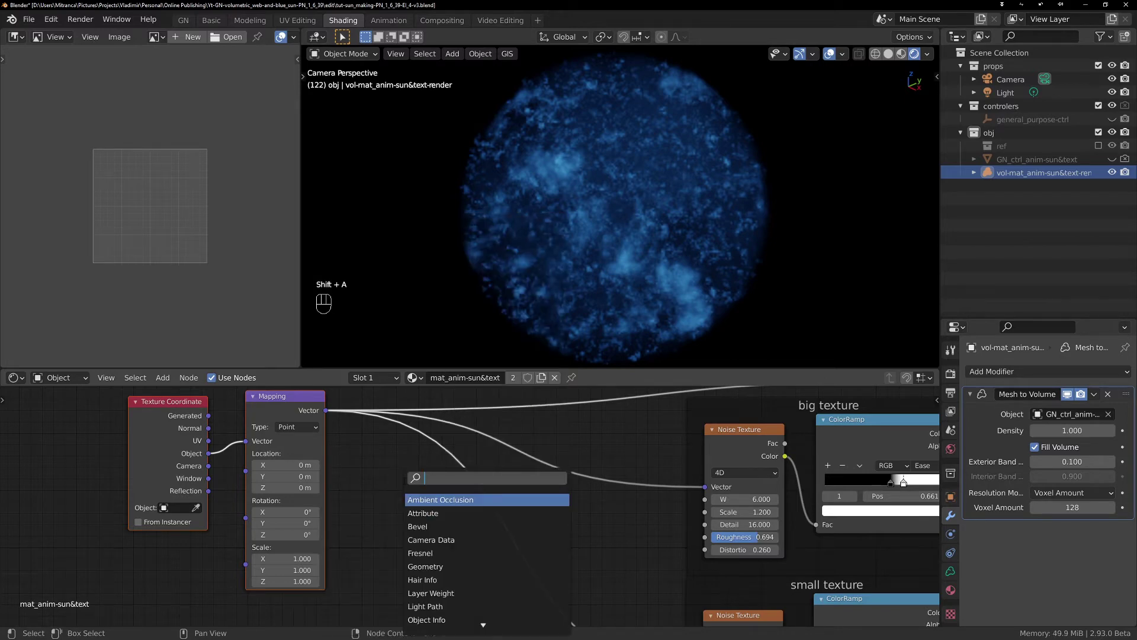
pyautogui.write('val')
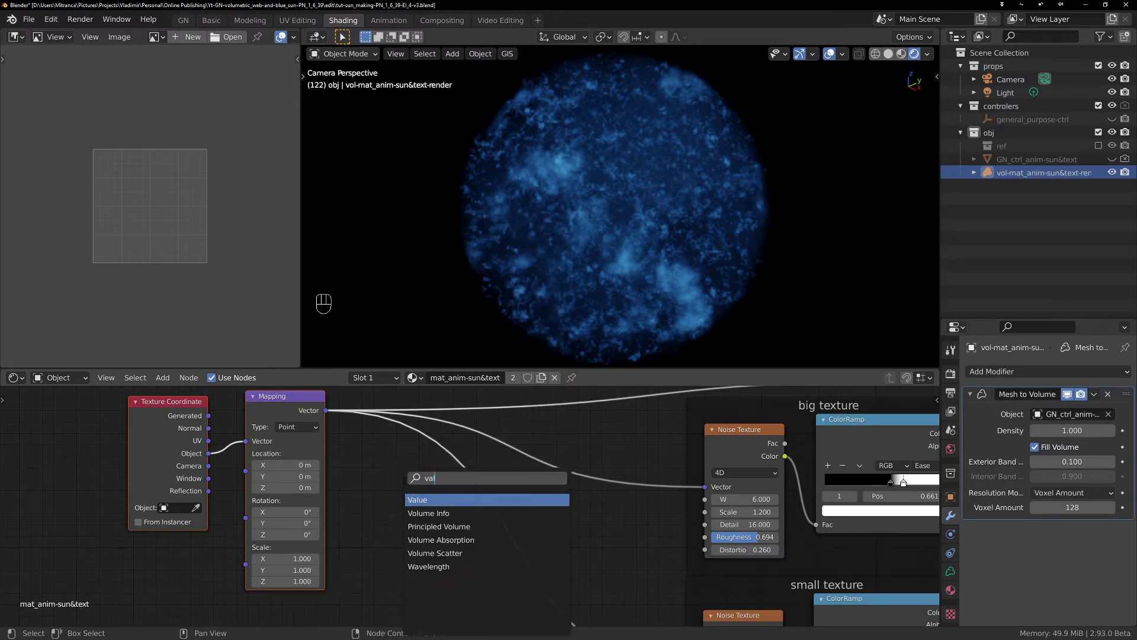
pyautogui.click(417, 500)
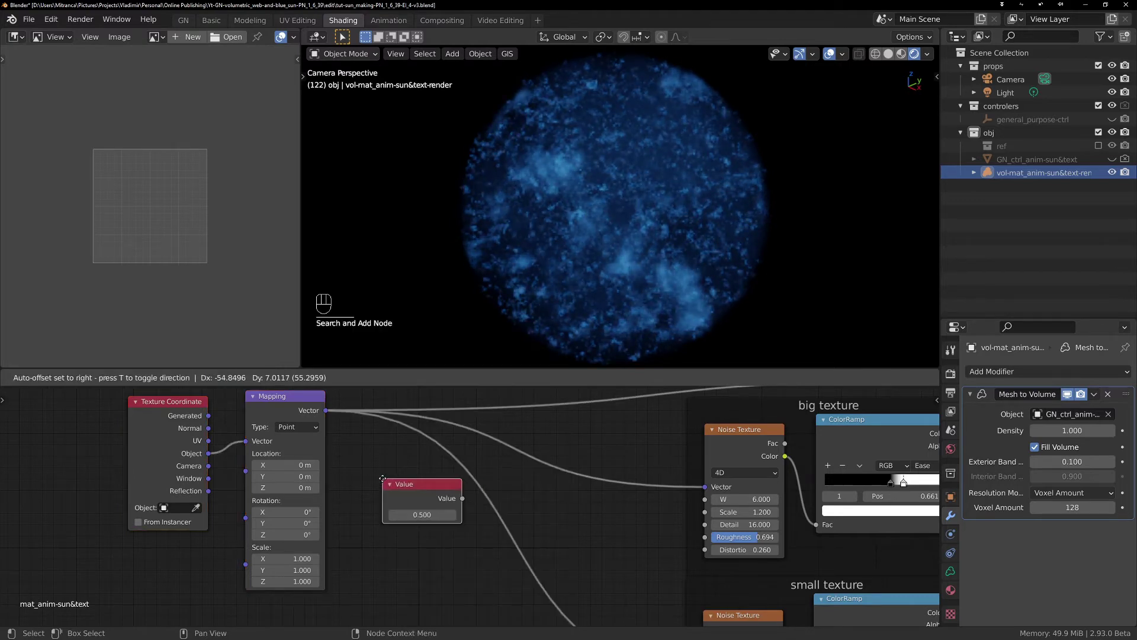
pyautogui.click(383, 477)
pyautogui.moveTo(416, 514); pyautogui.dragTo(379, 514)
pyautogui.scroll(2, 422, 528)
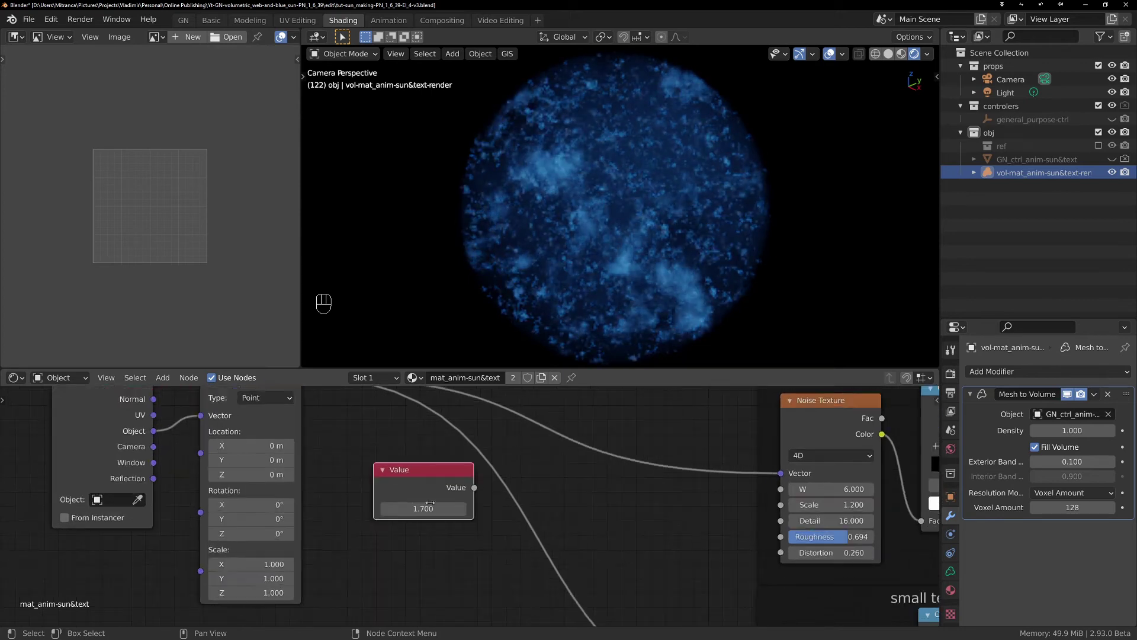
# Replace the Value node's number with the driver expression #frame.
pyautogui.click(422, 514)
pyautogui.write('1.7')
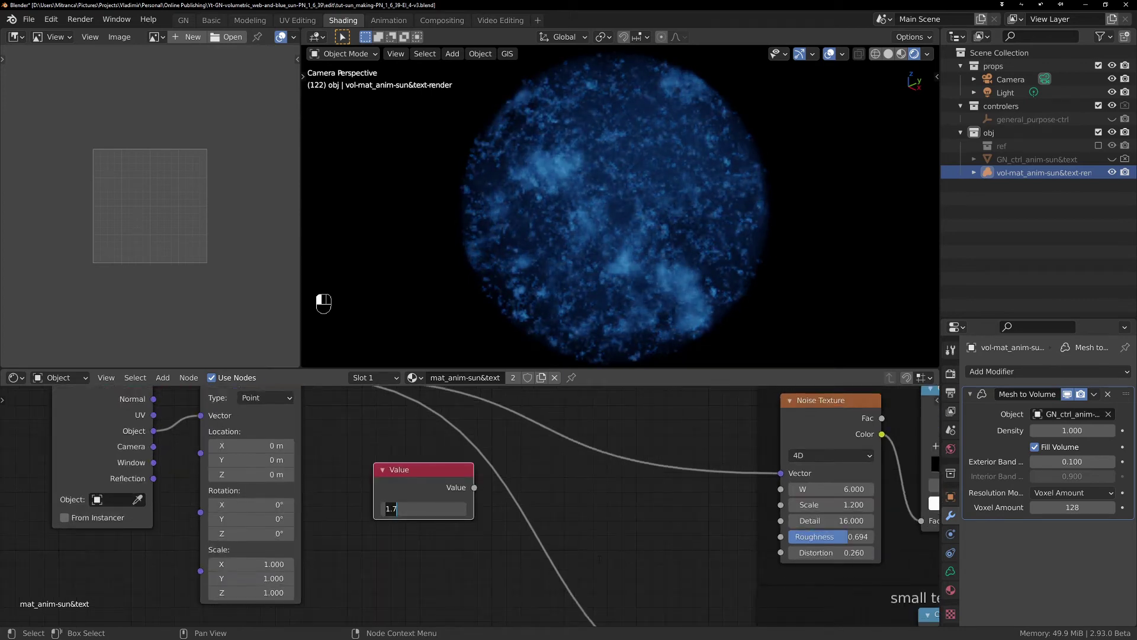
pyautogui.press('shift')
pyautogui.write('#')
pyautogui.write('ame')
pyautogui.press('Return')
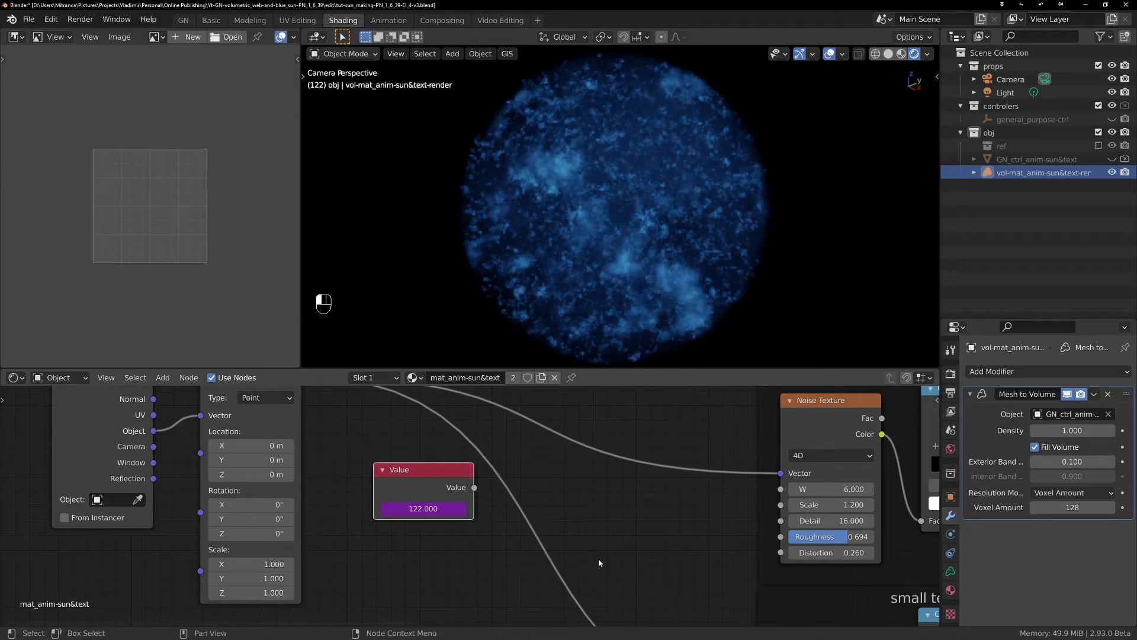
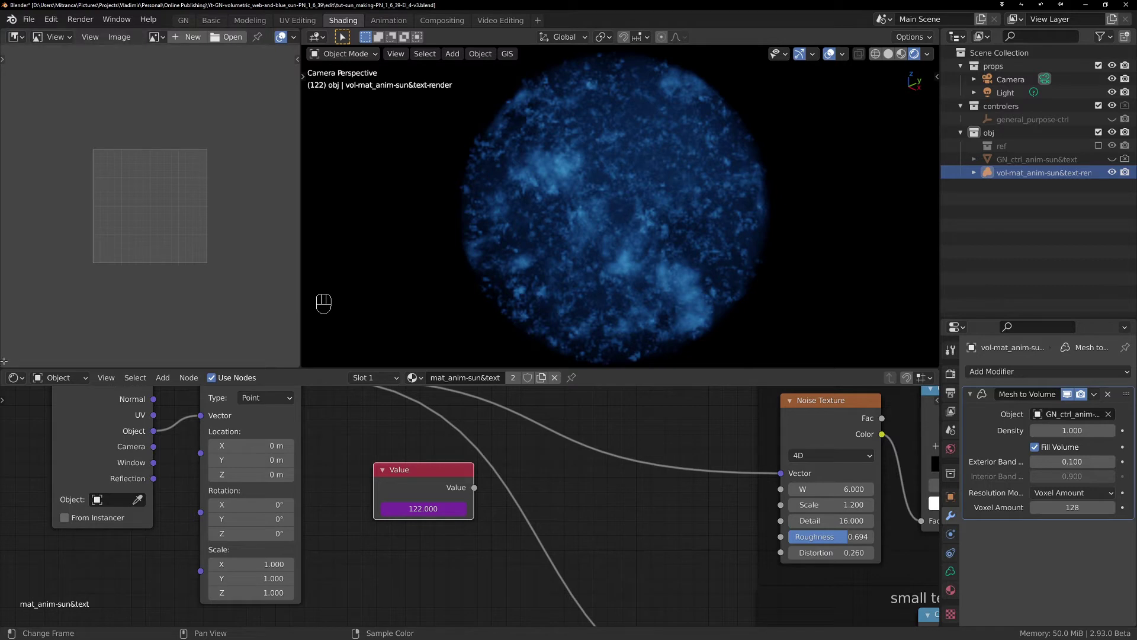
# Split a narrow strip off the bottom of the image editor and turn it into a Timeline.
pyautogui.moveTo(4, 361); pyautogui.dragTo(29, 329)
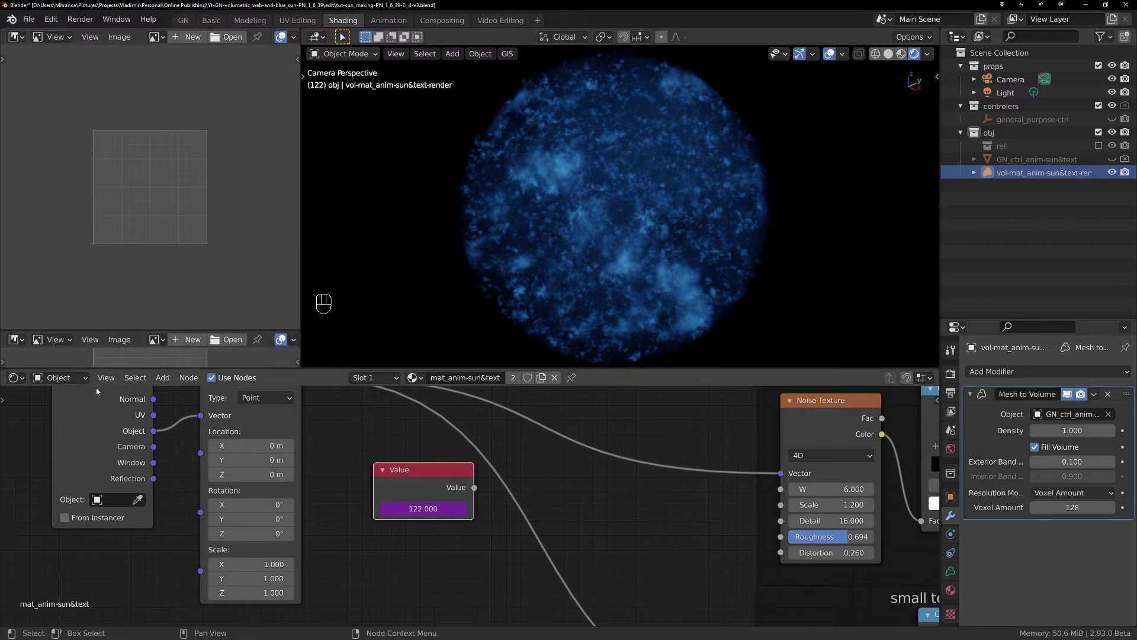
pyautogui.click(16, 339)
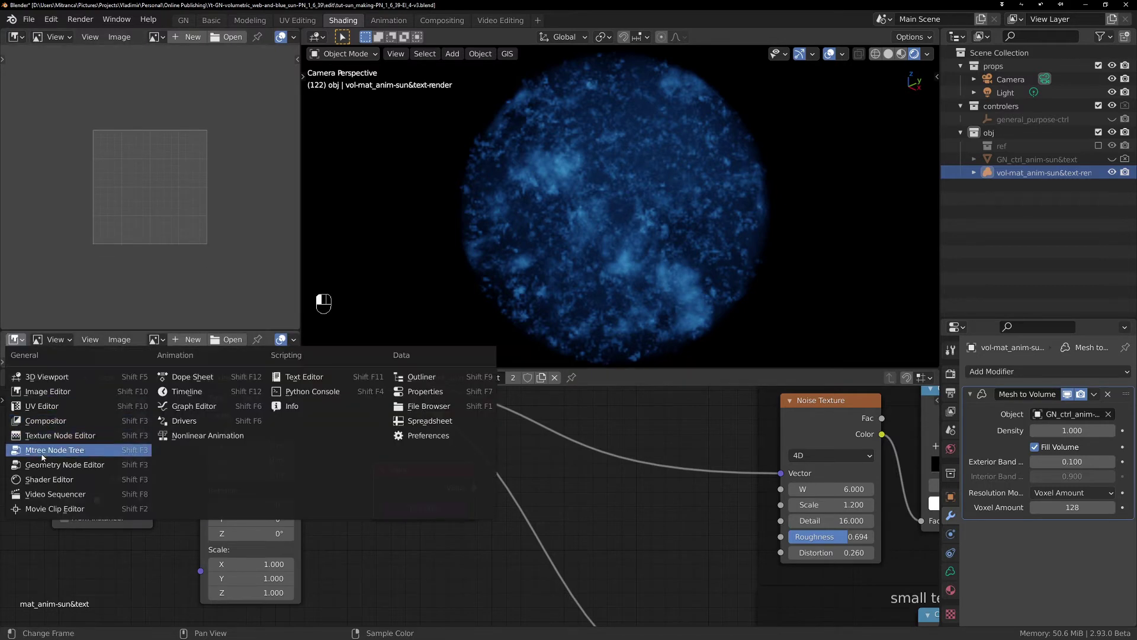
pyautogui.click(186, 390)
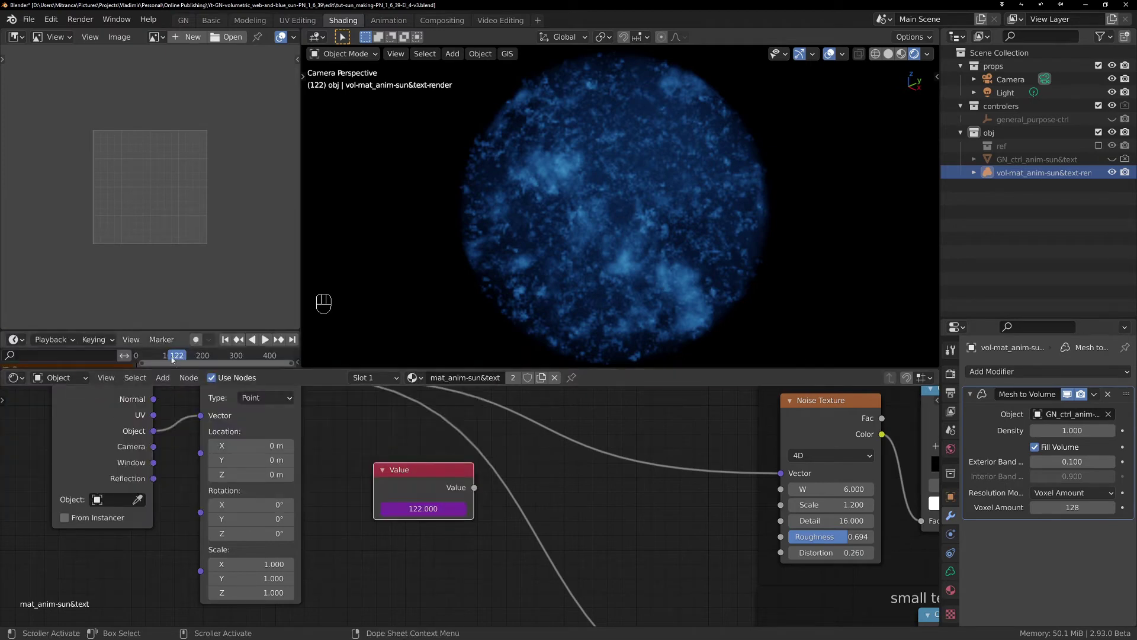
pyautogui.moveTo(151, 332); pyautogui.dragTo(148, 287)
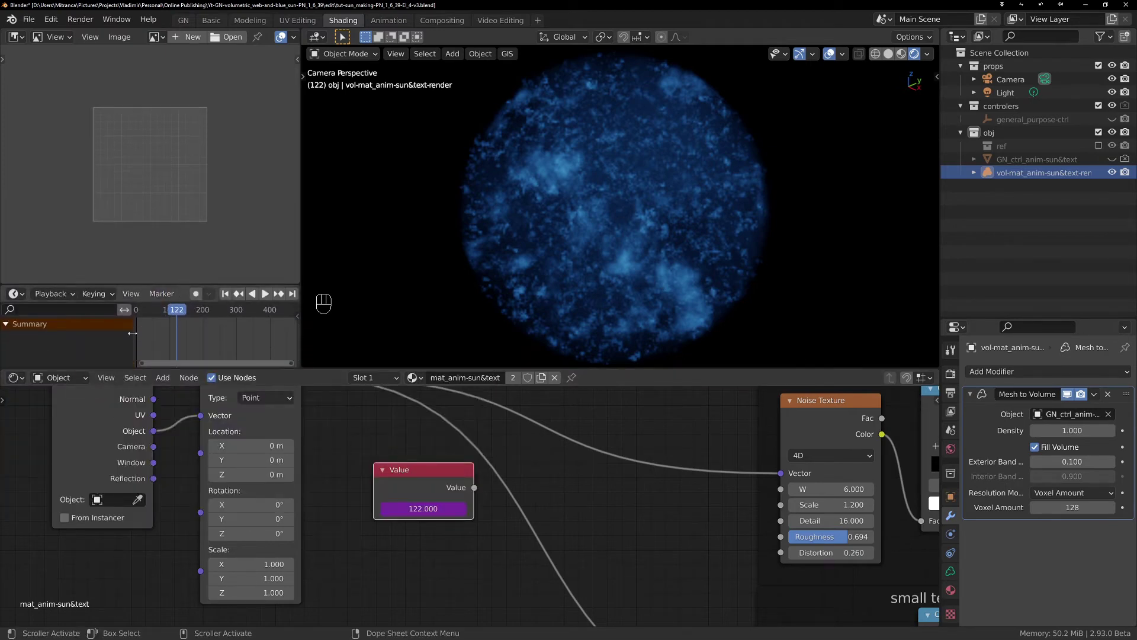
pyautogui.moveTo(132, 333); pyautogui.dragTo(53, 331)
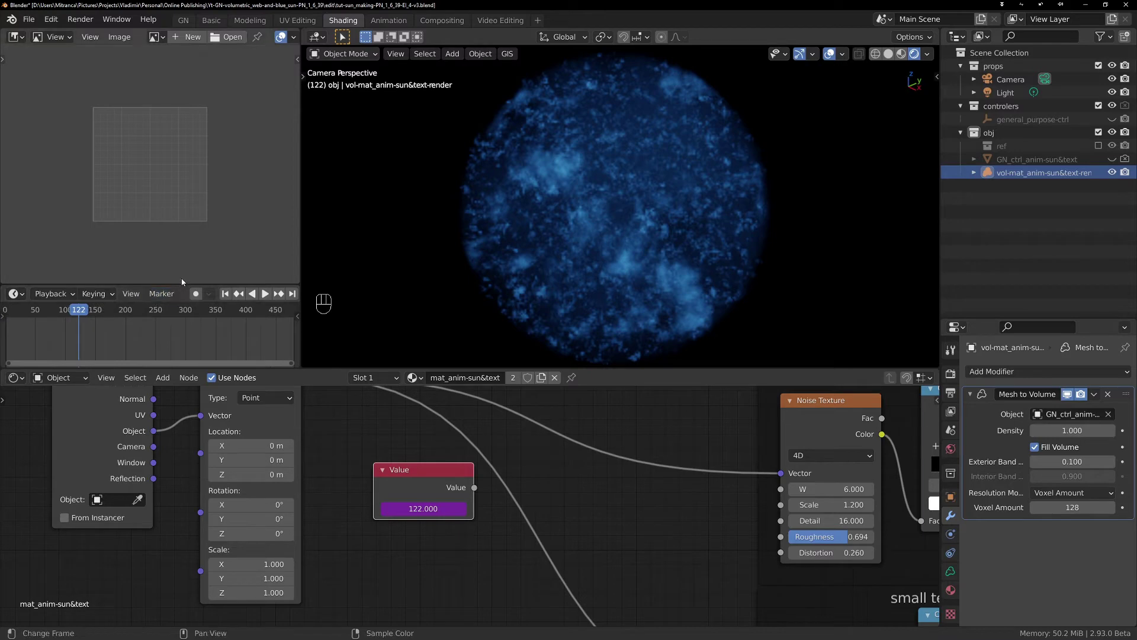
pyautogui.moveTo(179, 286); pyautogui.dragTo(177, 320)
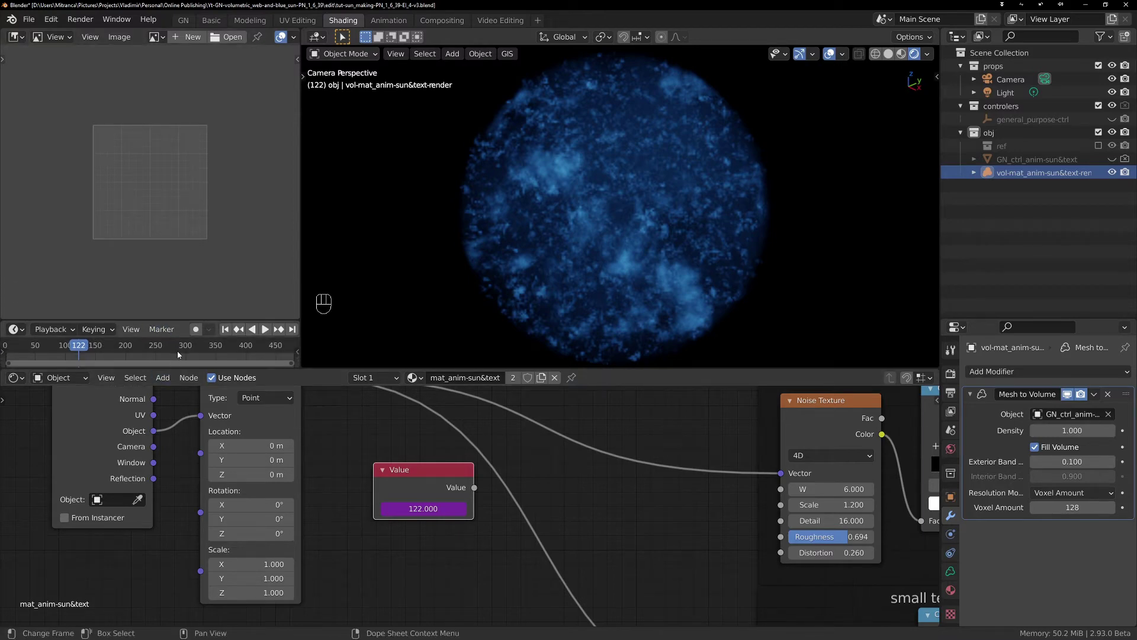
pyautogui.press('Home')
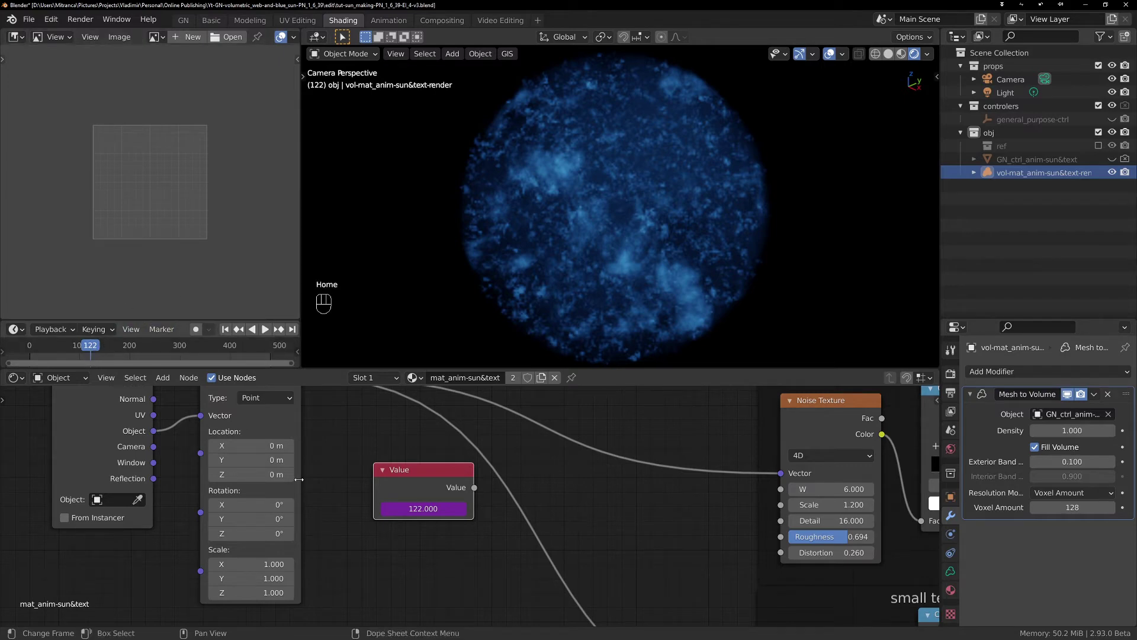
# Scrub back and forth through the timeline, ending at frame 17, to check how the Value node responds to the current frame.
pyautogui.moveTo(402, 468)
pyautogui.mouseDown()
pyautogui.moveTo(392, 435)
pyautogui.moveTo(382, 468)
pyautogui.moveTo(391, 457)
pyautogui.mouseUp()
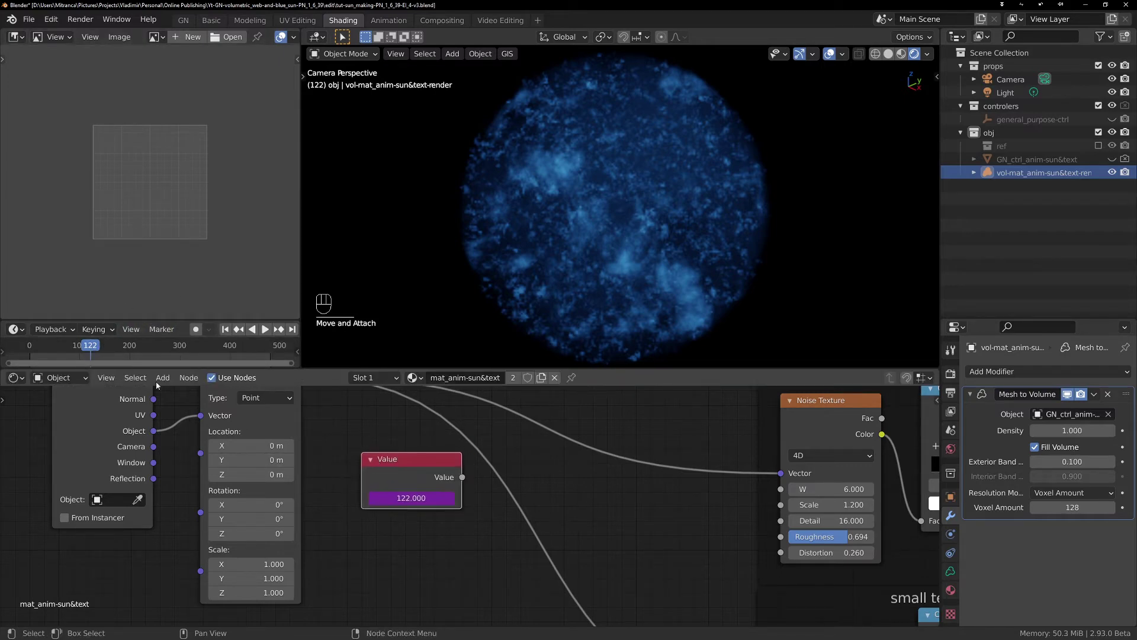
pyautogui.press('space')
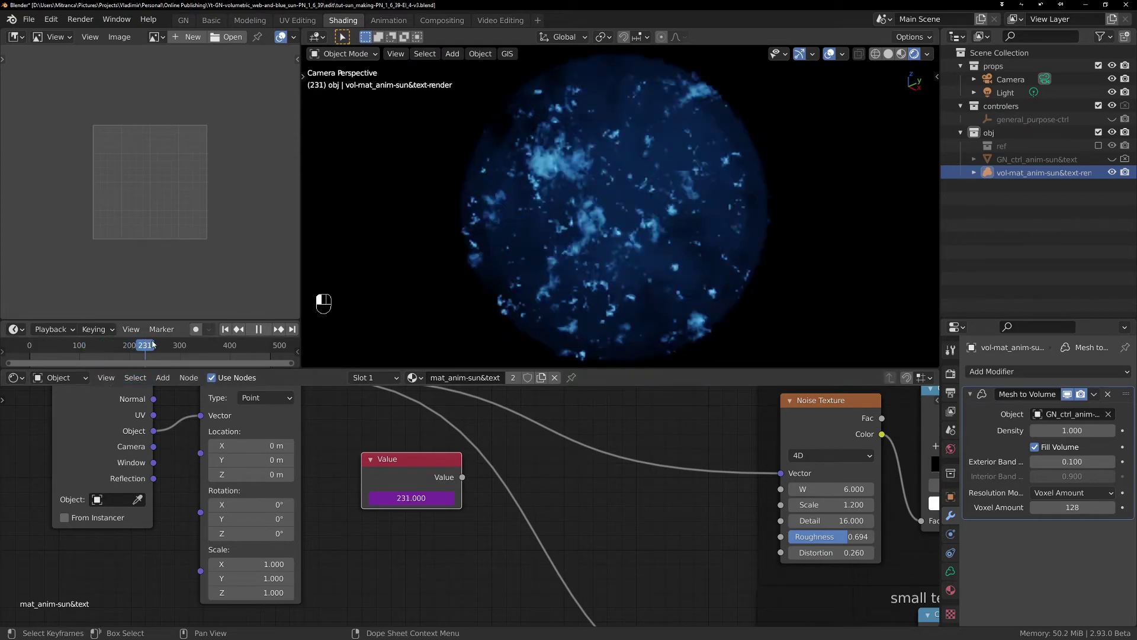
pyautogui.press('space')
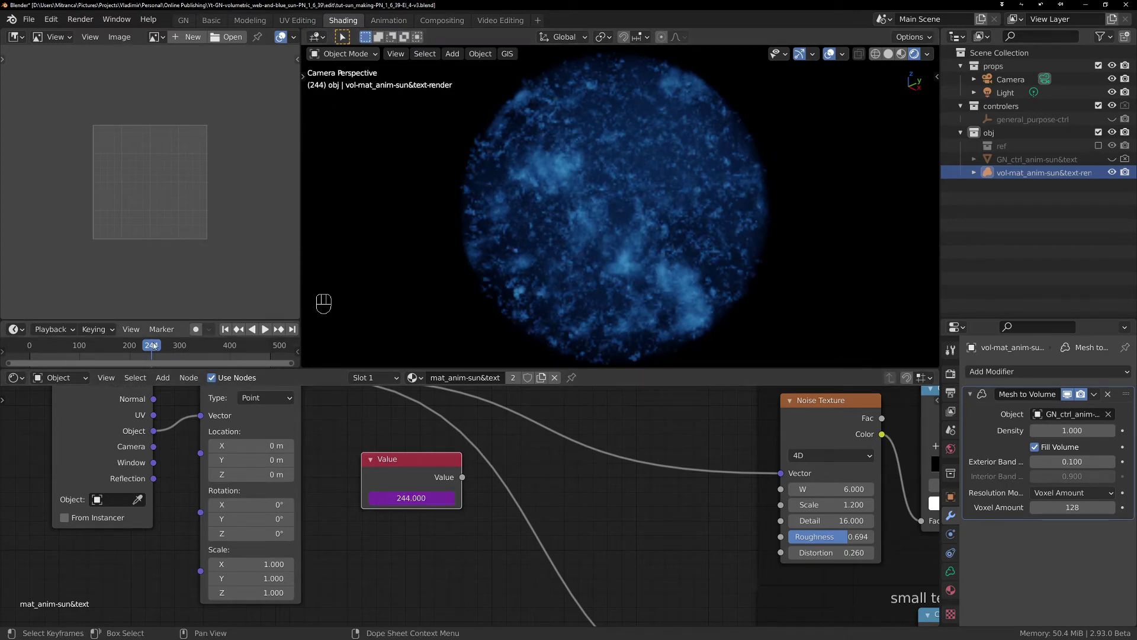
pyautogui.moveTo(153, 346); pyautogui.dragTo(74, 346)
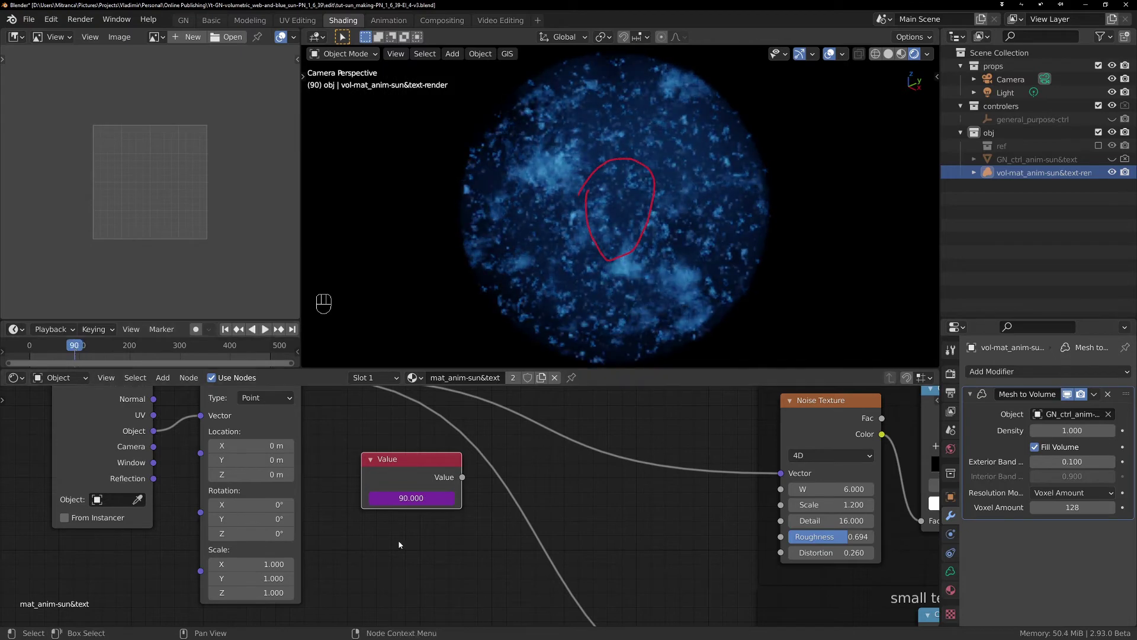
pyautogui.moveTo(73, 345); pyautogui.dragTo(55, 343)
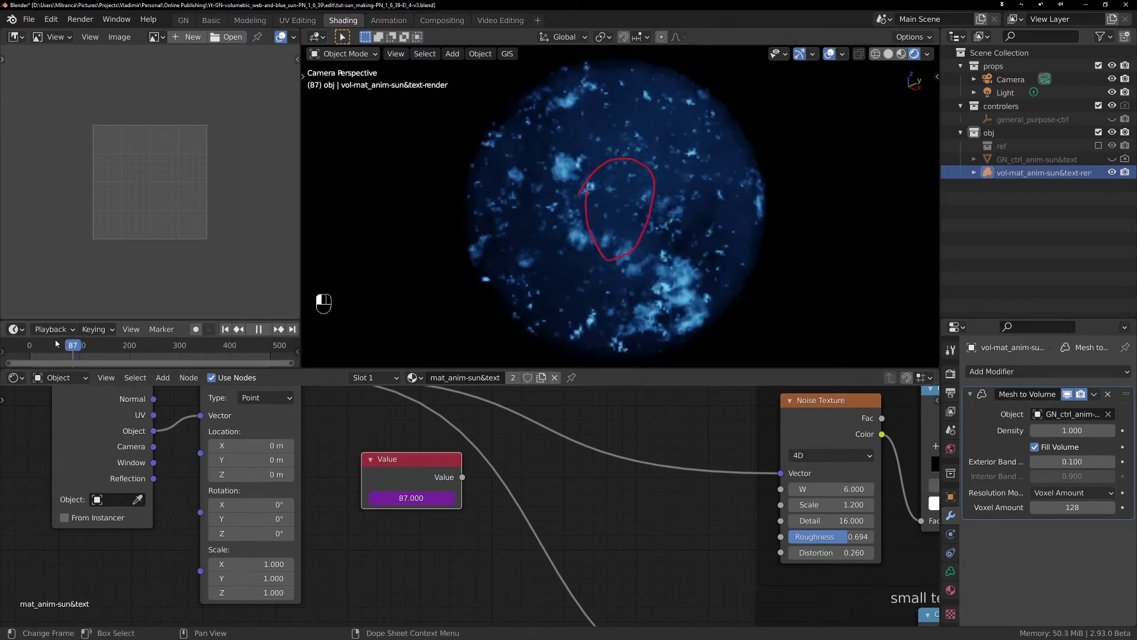
pyautogui.press('space')
# Shift the Value node slightly toward the Mapping node and connect its output to the W input of the big texture's Noise Texture.
pyautogui.scroll(1, 402, 549)
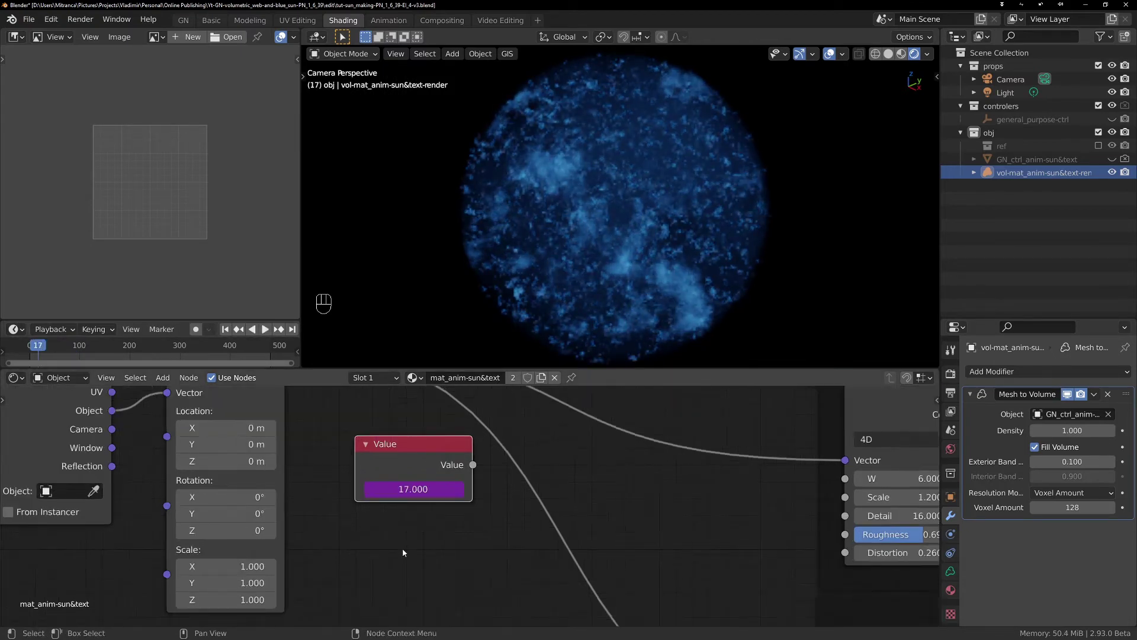
pyautogui.scroll(1, 403, 552)
pyautogui.moveTo(448, 459); pyautogui.dragTo(442, 474)
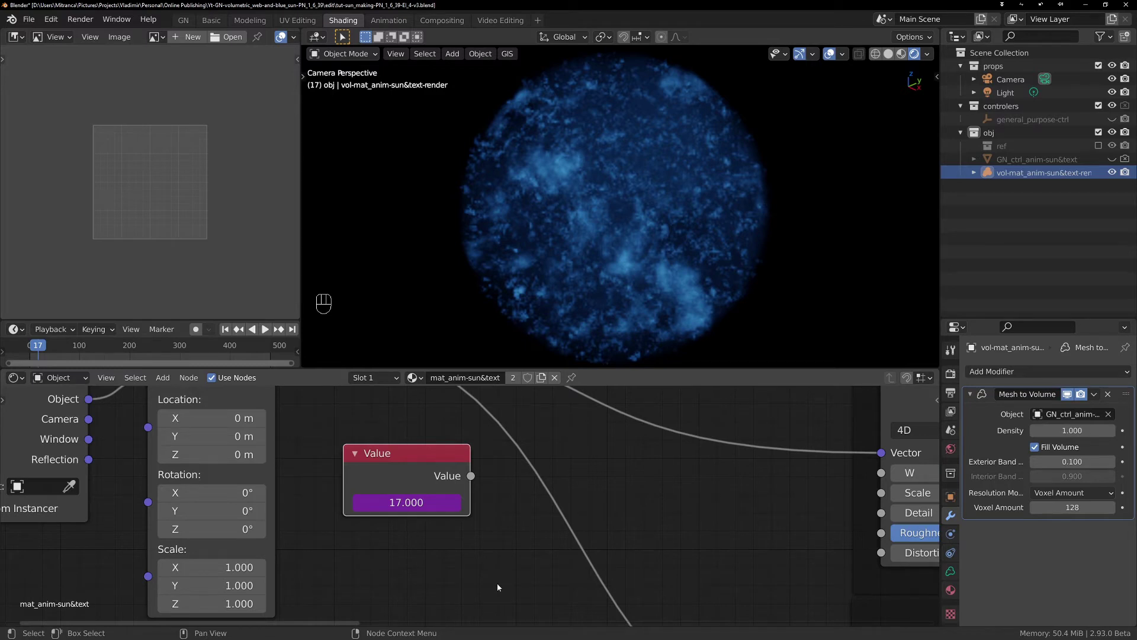
pyautogui.moveTo(418, 472); pyautogui.dragTo(400, 472)
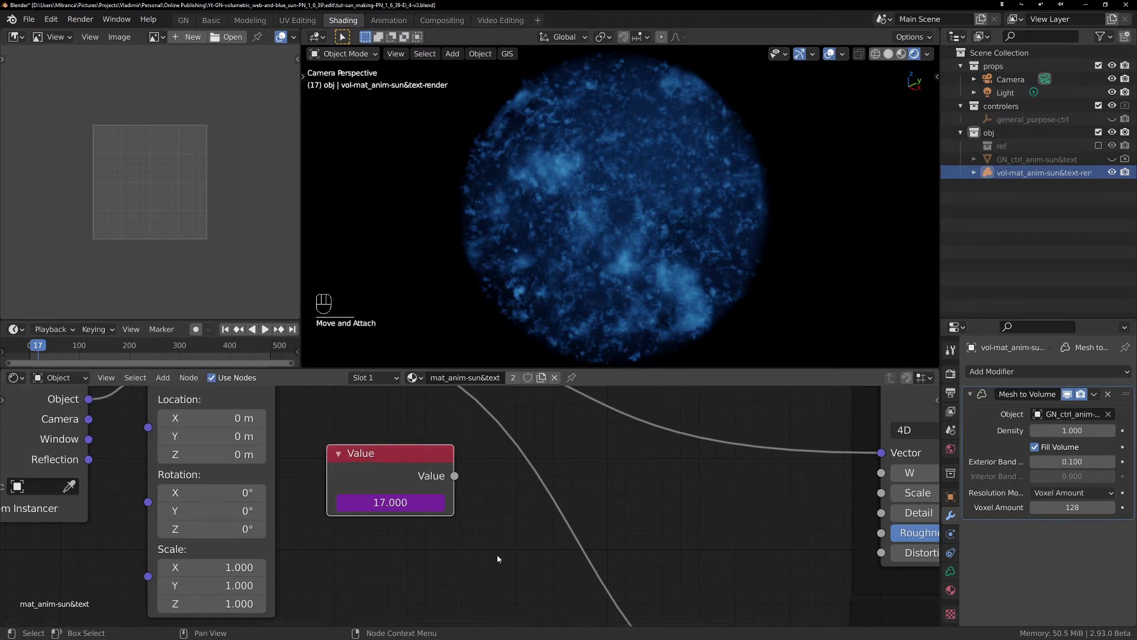
pyautogui.scroll(1, 496, 554)
pyautogui.scroll(-2, 512, 538)
pyautogui.moveTo(513, 543); pyautogui.dragTo(447, 525, button='middle')
pyautogui.scroll(-1, 435, 507)
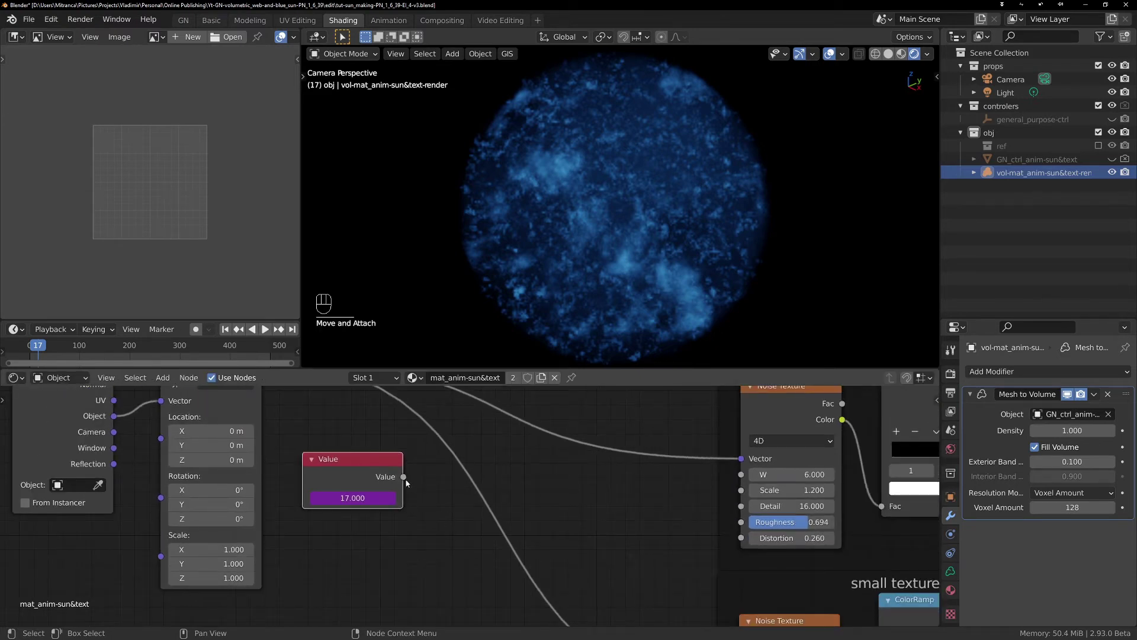
pyautogui.moveTo(404, 477); pyautogui.dragTo(741, 473)
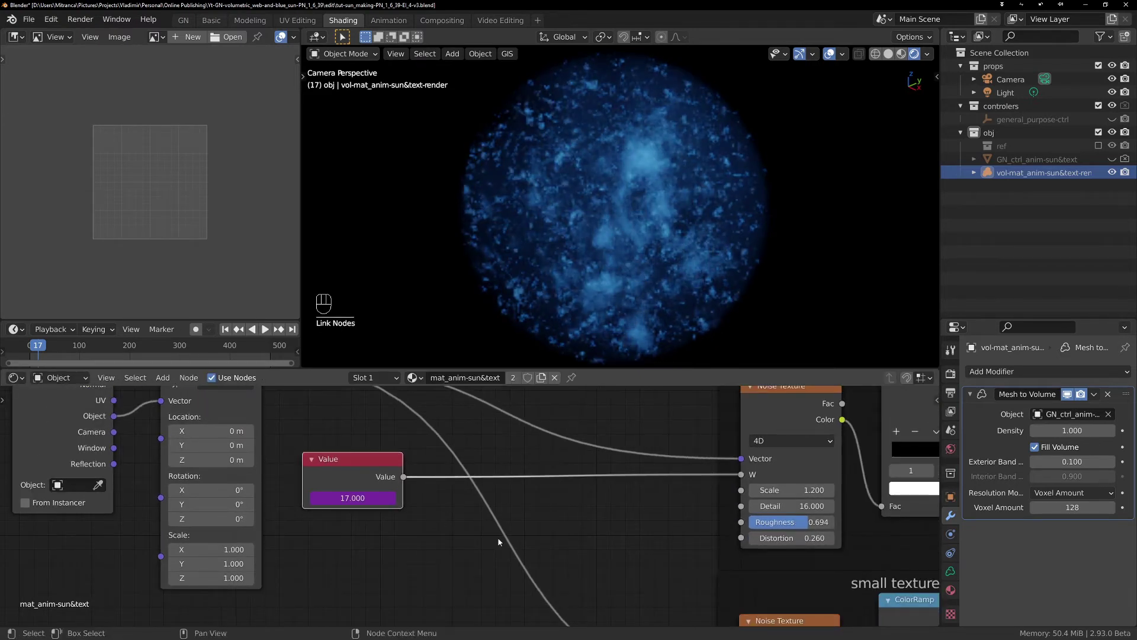
# Scrub the timeline forward and back to frame 6 to preview how the big texture evolves.
pyautogui.moveTo(39, 345); pyautogui.dragTo(153, 346)
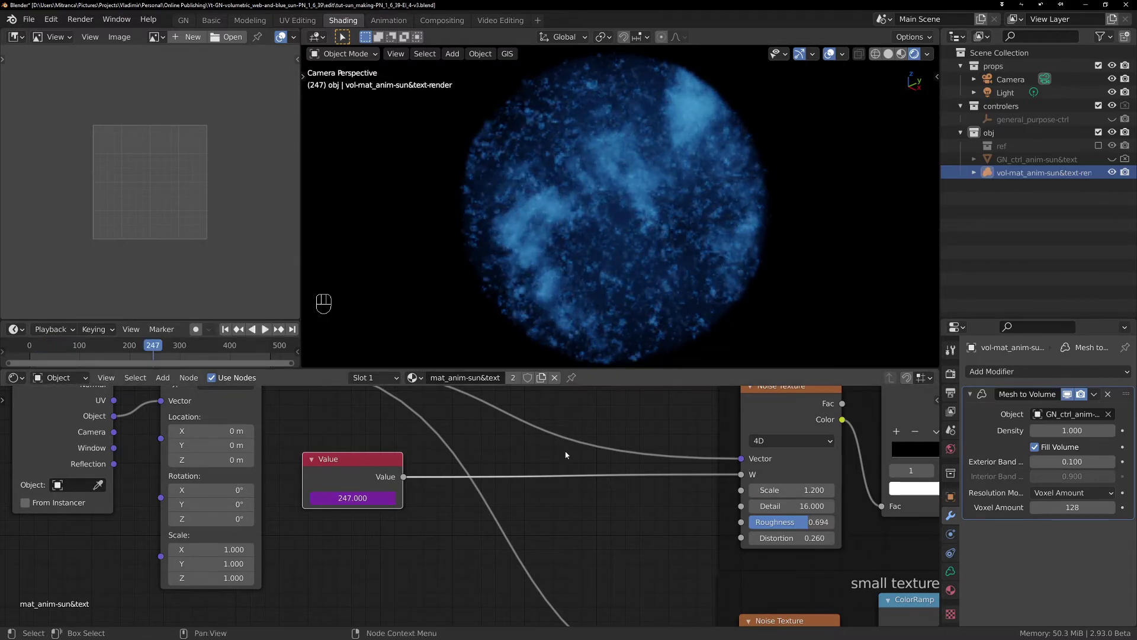
pyautogui.press('space')
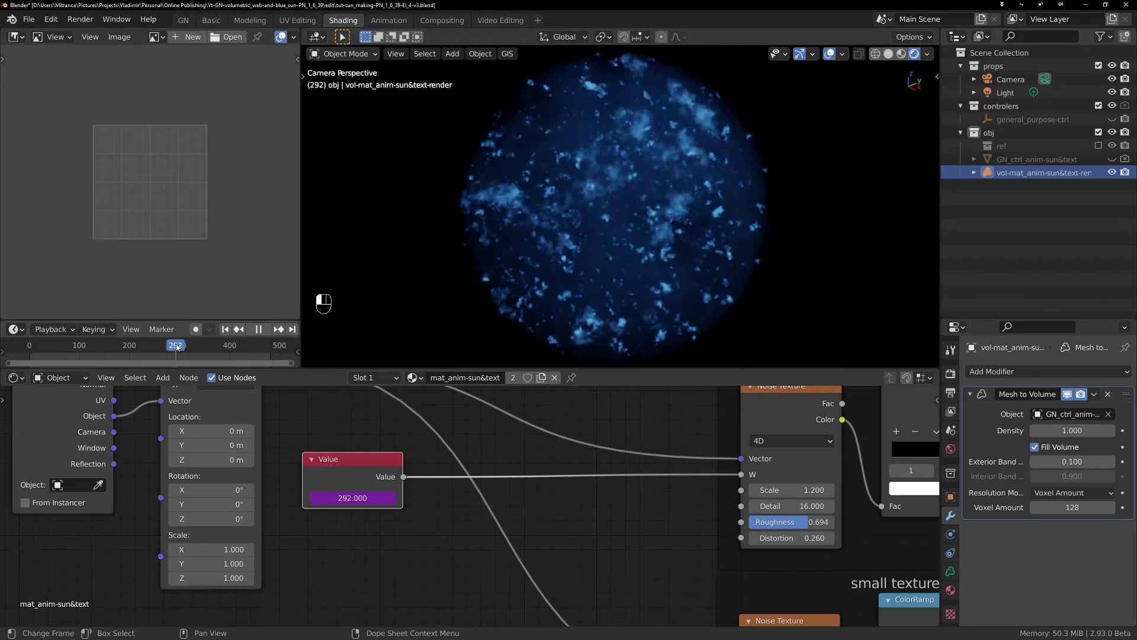
pyautogui.moveTo(176, 347); pyautogui.dragTo(33, 351)
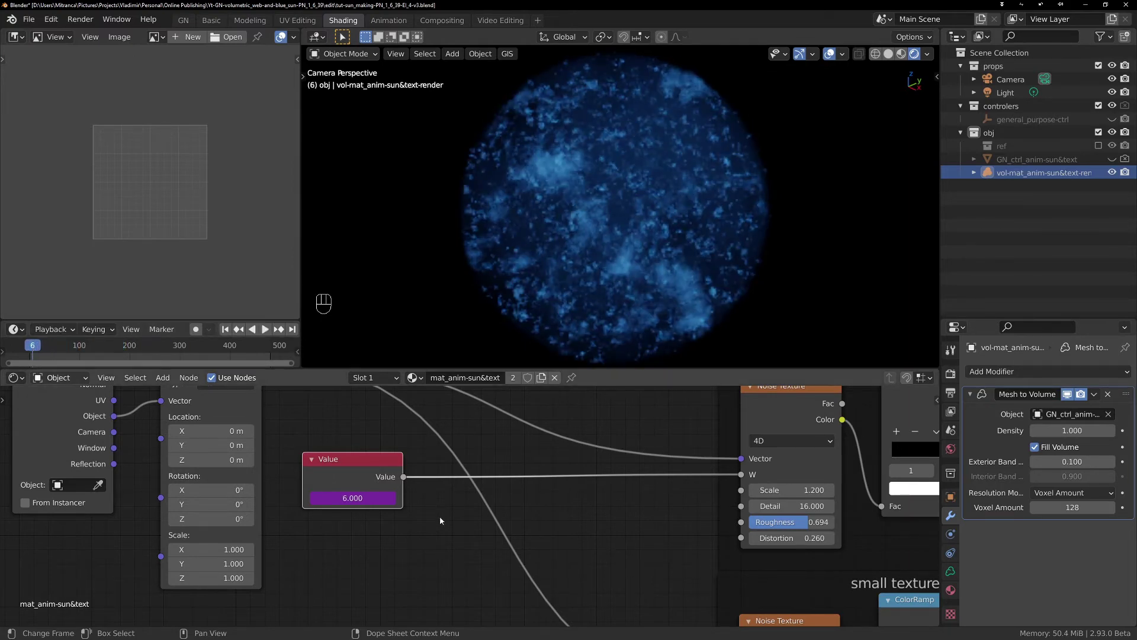
# Insert a Math node on the link between the Value node and the big Noise Texture's W input.
pyautogui.scroll(-2, 440, 521)
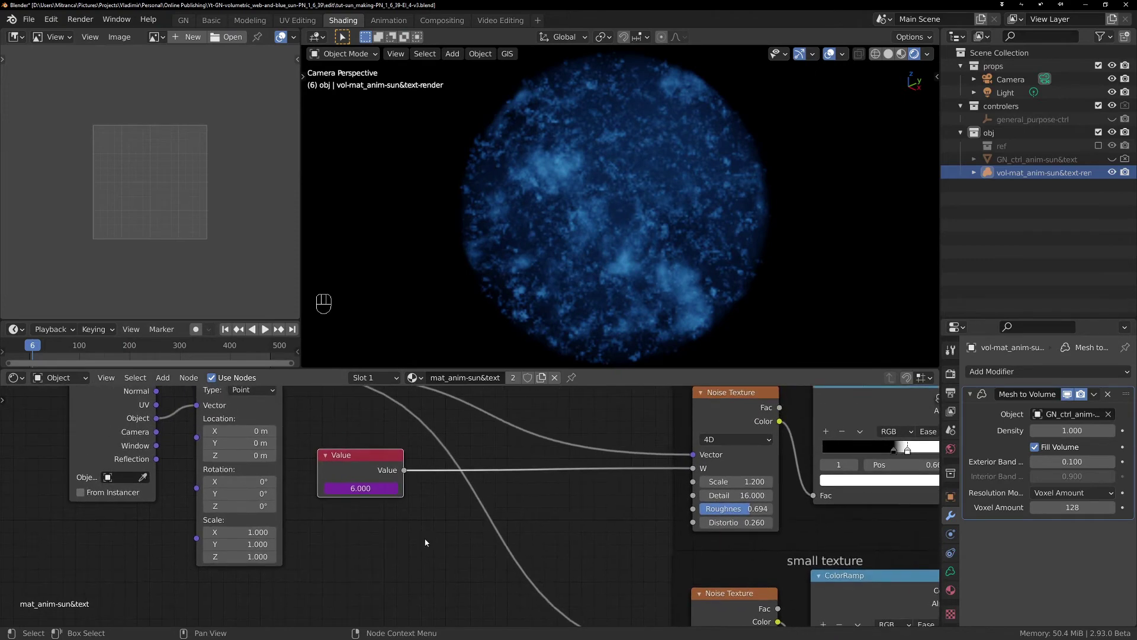
pyautogui.moveTo(356, 460); pyautogui.dragTo(351, 459)
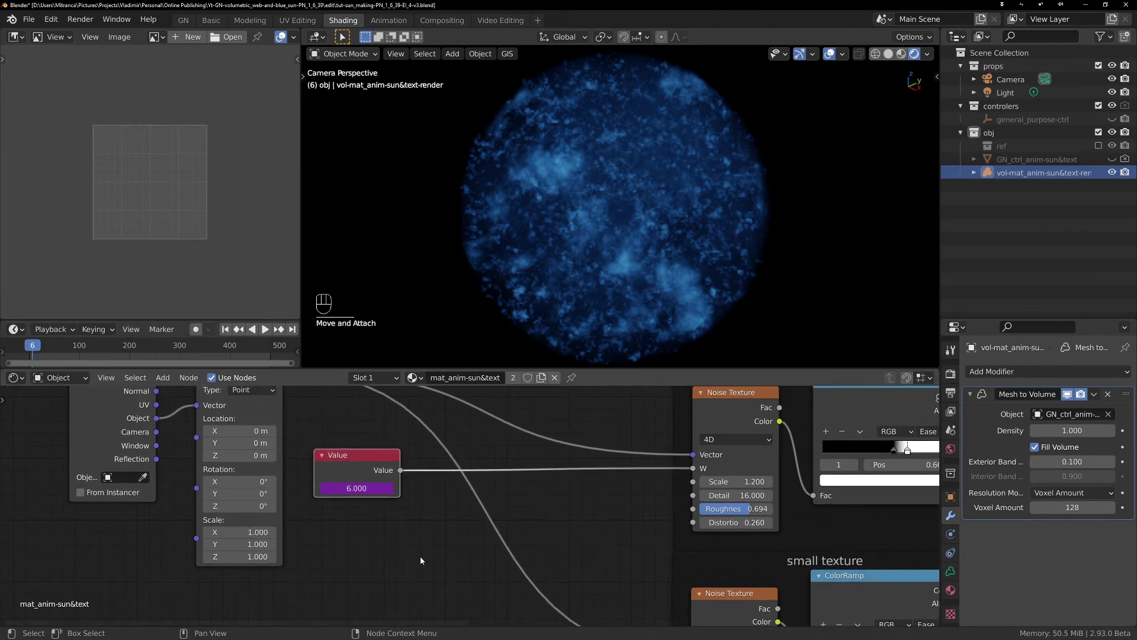
pyautogui.hotkey('shift', 'a')
pyautogui.click(355, 487)
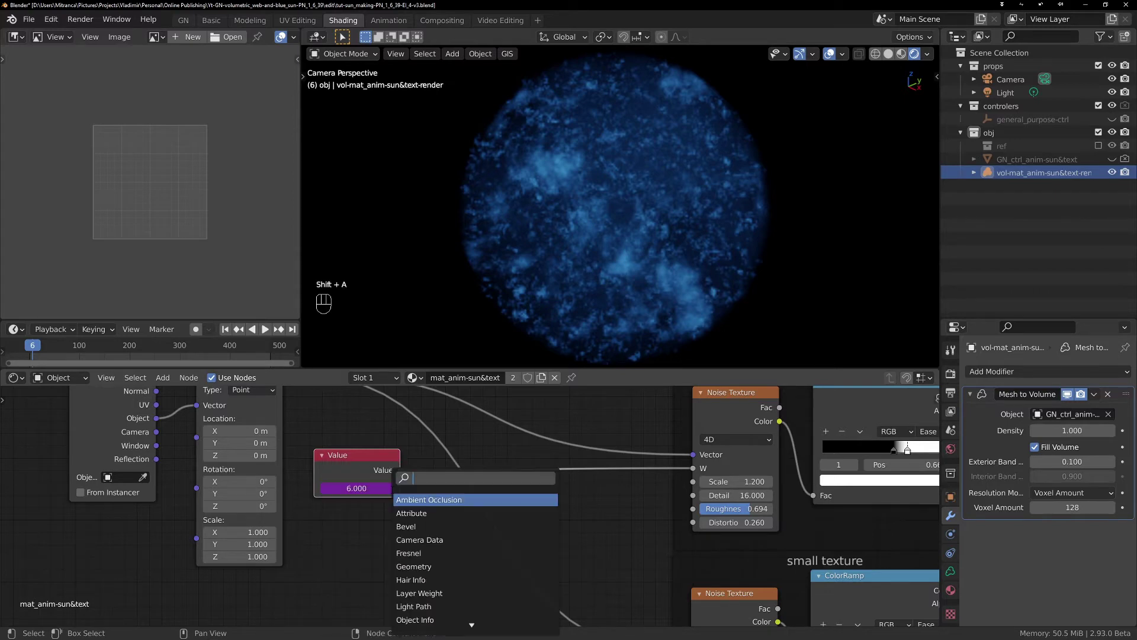
pyautogui.write('add')
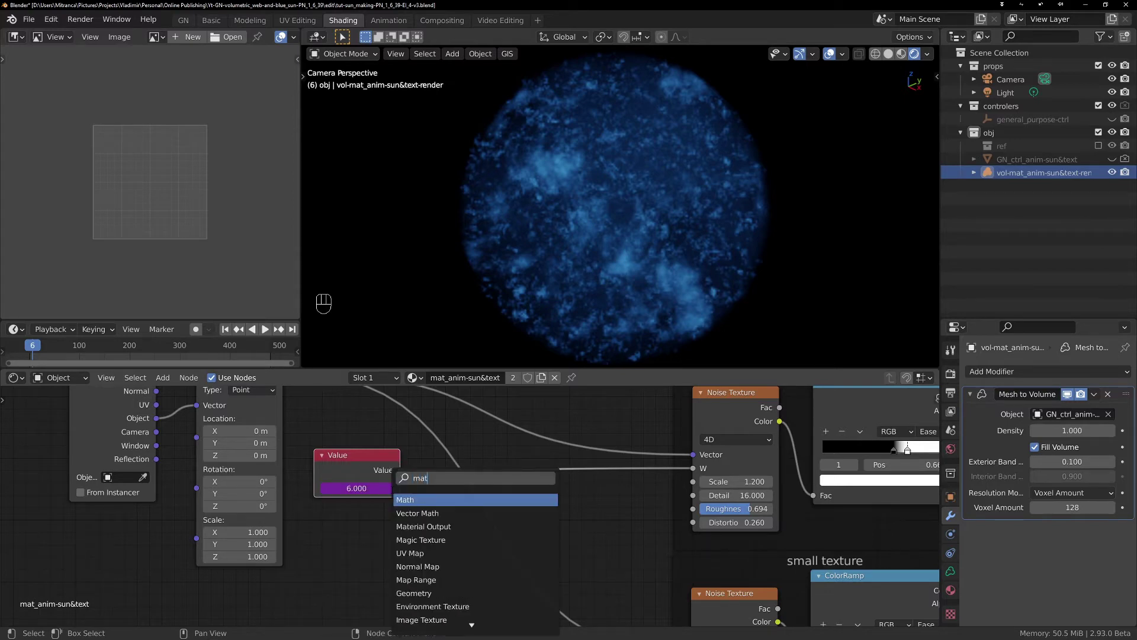
pyautogui.press('Return')
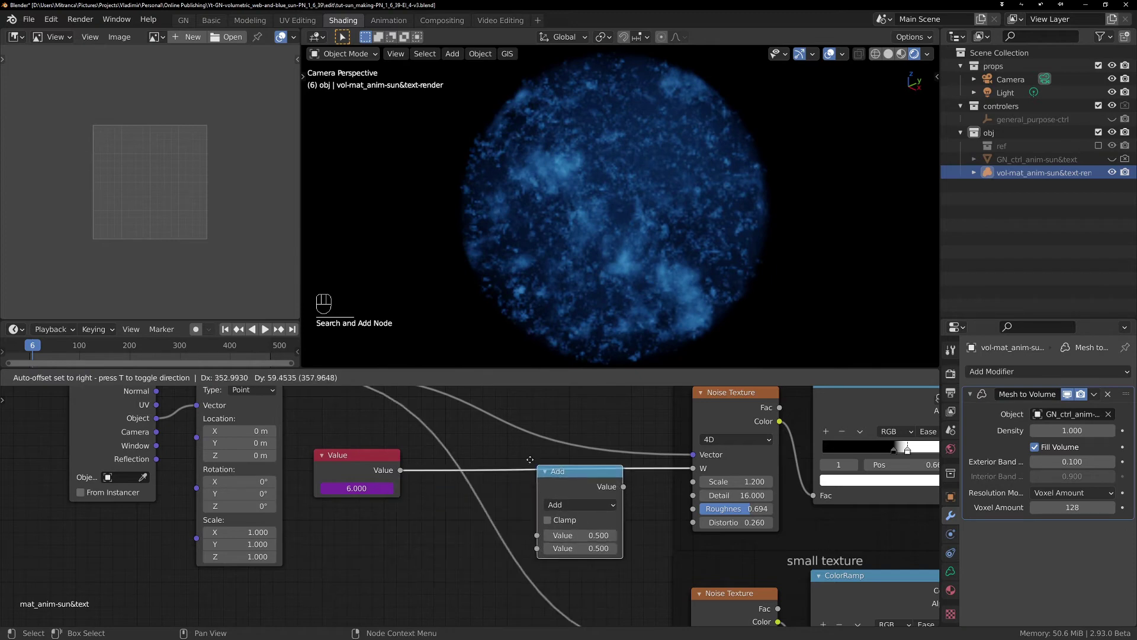
pyautogui.click(514, 457)
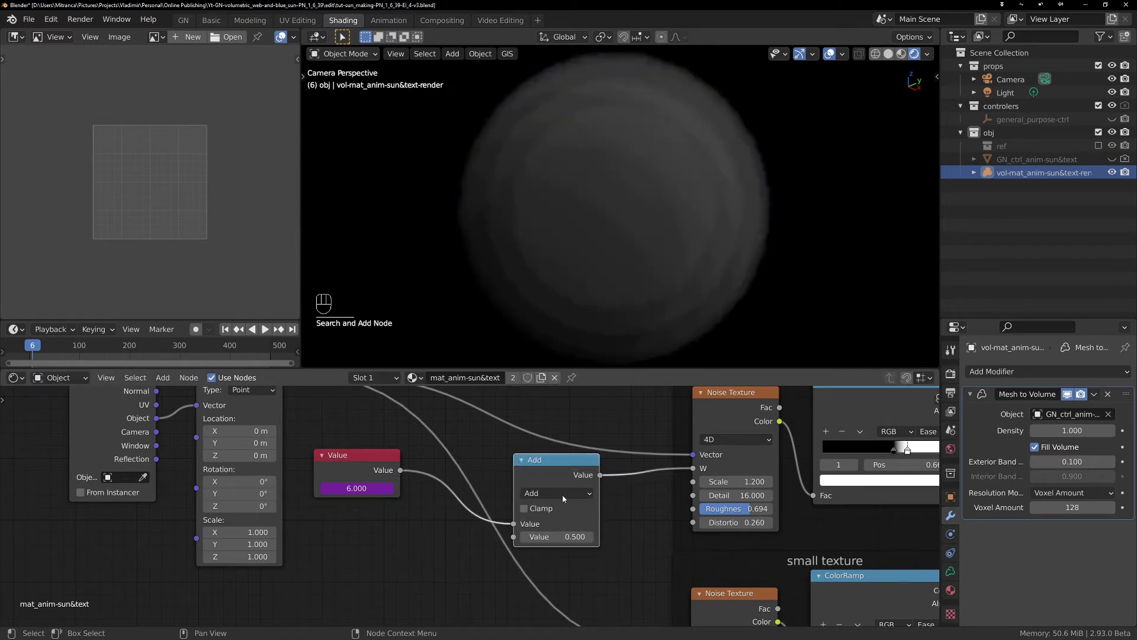
# Set the Math node to Multiply with a second value of 0.010 and move it closer to the Value node.
pyautogui.click(563, 494)
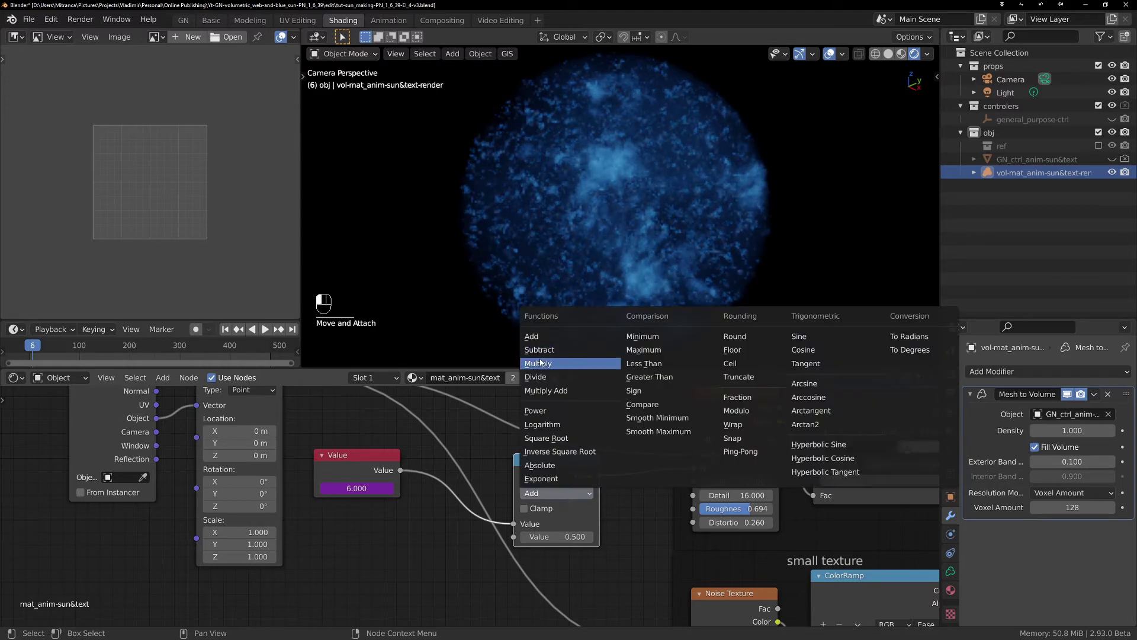
pyautogui.click(541, 364)
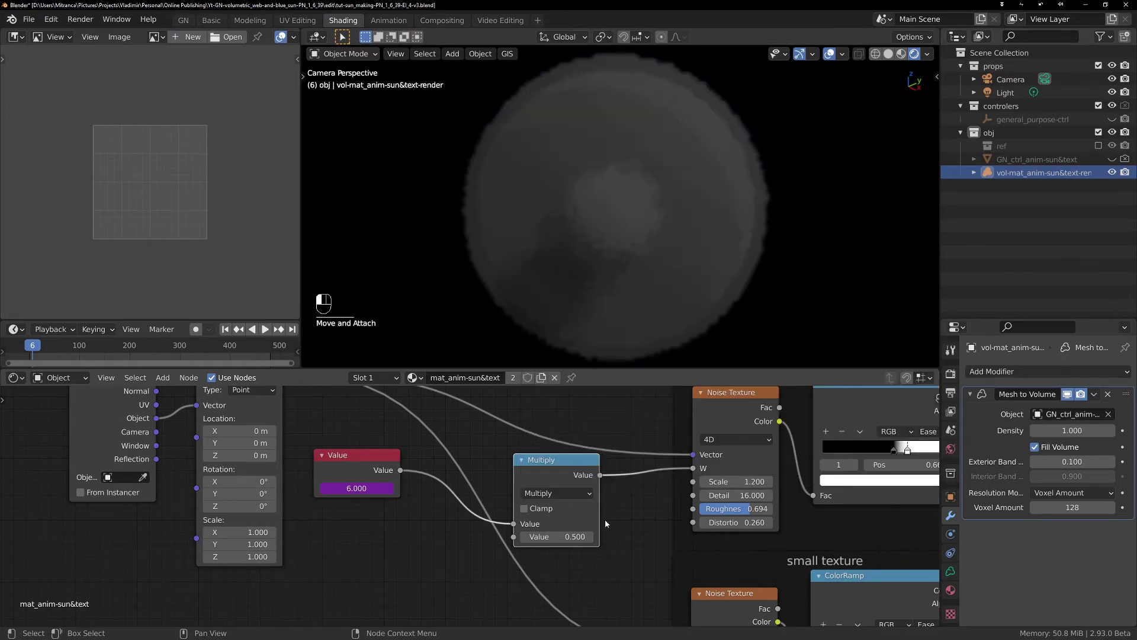
pyautogui.click(561, 537)
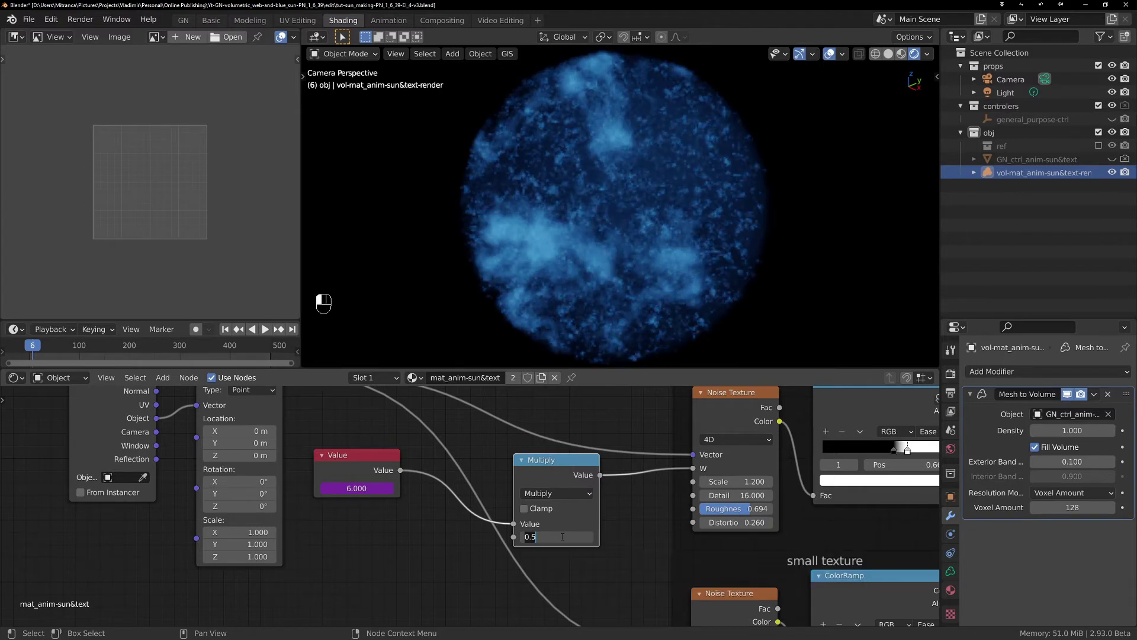
pyautogui.write('.01')
pyautogui.press('Return')
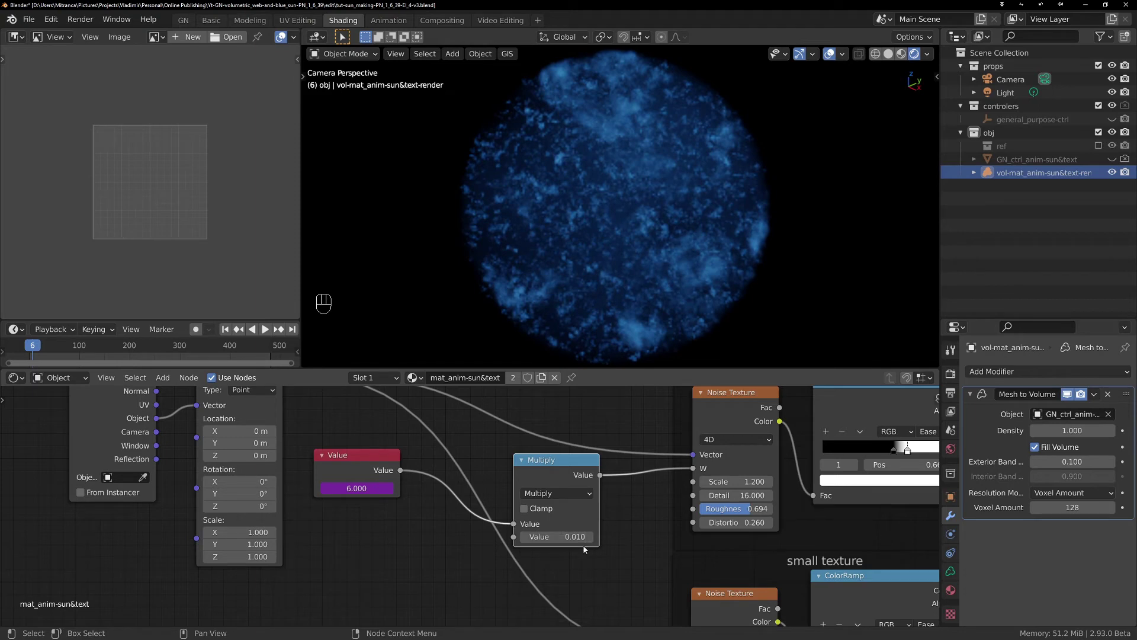
pyautogui.moveTo(548, 468); pyautogui.dragTo(504, 462)
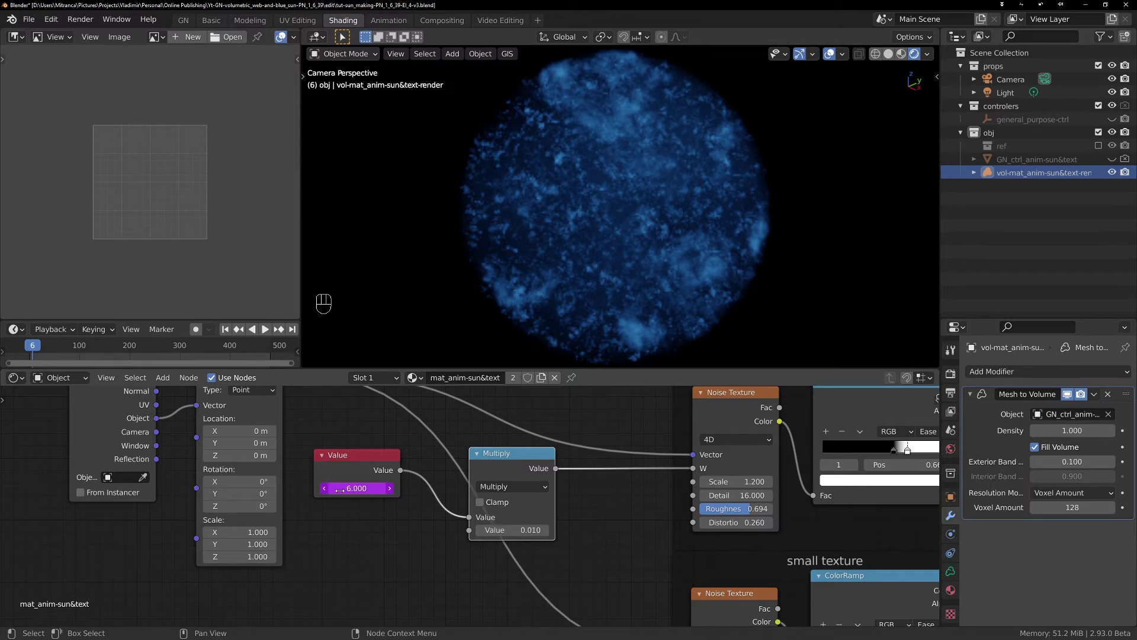
pyautogui.moveTo(350, 459); pyautogui.dragTo(357, 445)
# Duplicate the Multiply node with its incoming link kept and place the copy below the original.
pyautogui.moveTo(549, 501); pyautogui.dragTo(529, 472, button='middle')
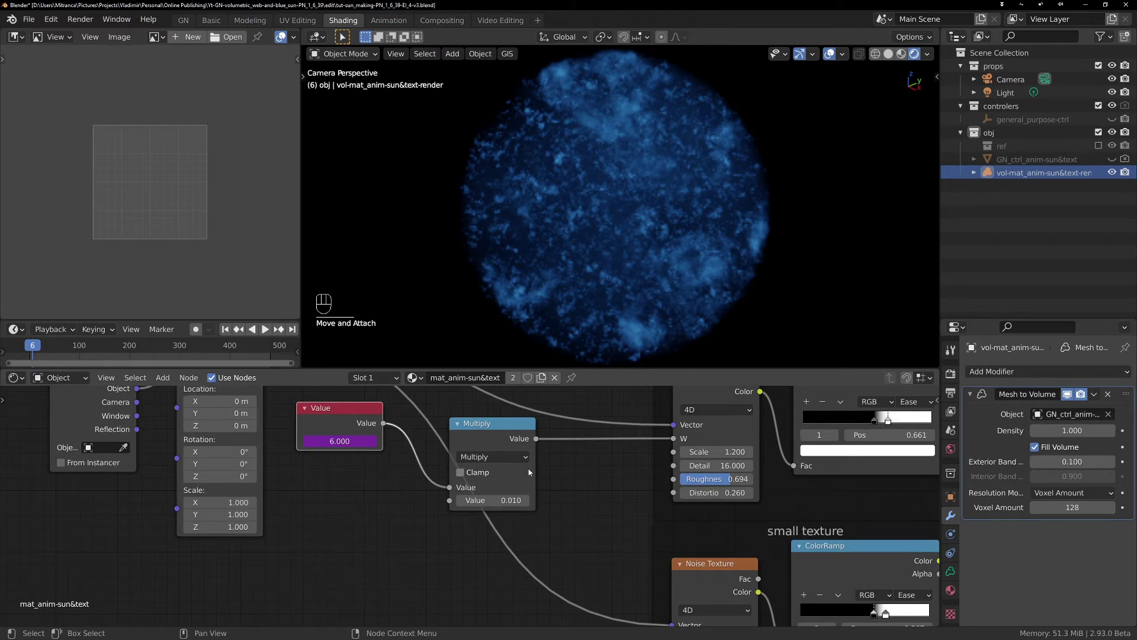
pyautogui.scroll(-1, 528, 472)
pyautogui.click(497, 439)
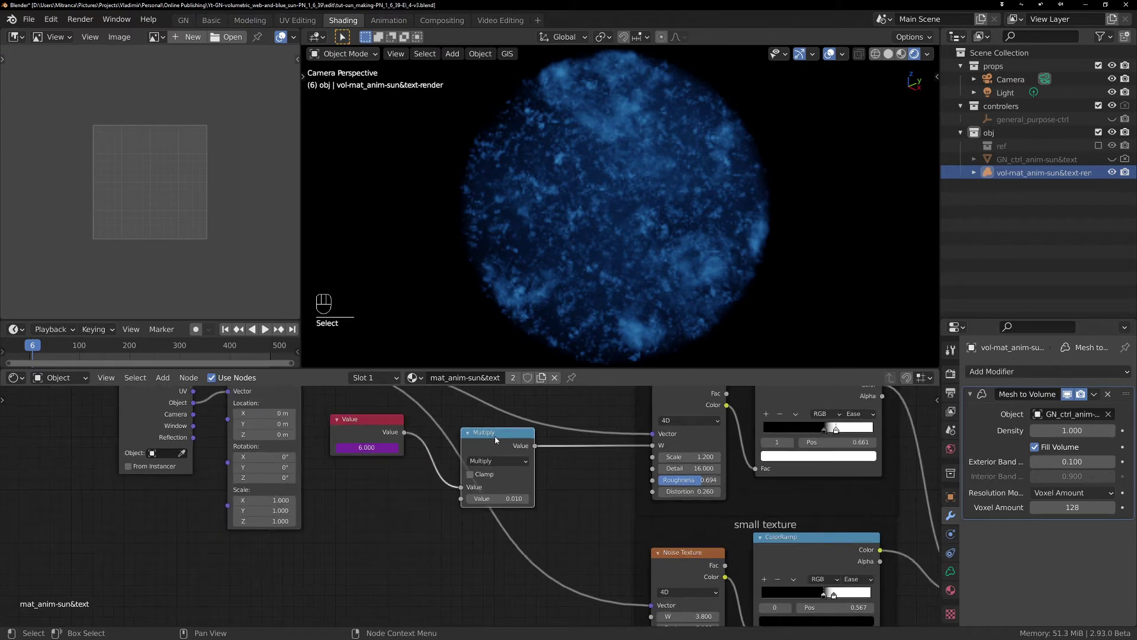
pyautogui.hotkey('ctrl', 'shift', 'd')
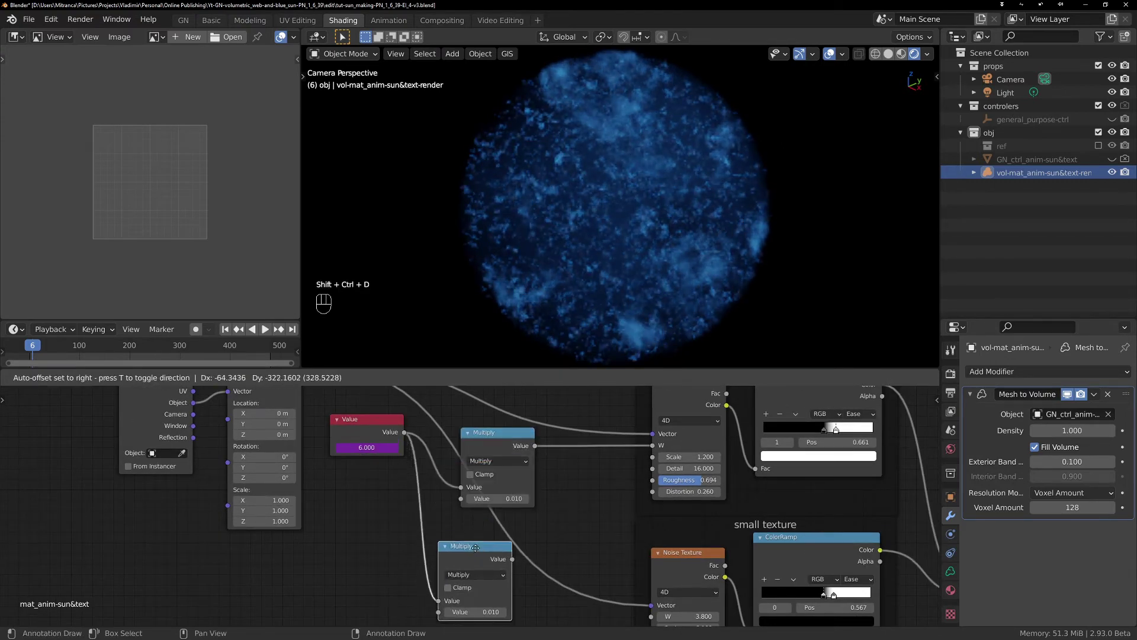
pyautogui.click(494, 536)
# Connect the duplicated Multiply node to the small texture's Noise Texture W input and align it directly beneath the first Multiply node.
pyautogui.moveTo(597, 547); pyautogui.dragTo(582, 493, button='middle')
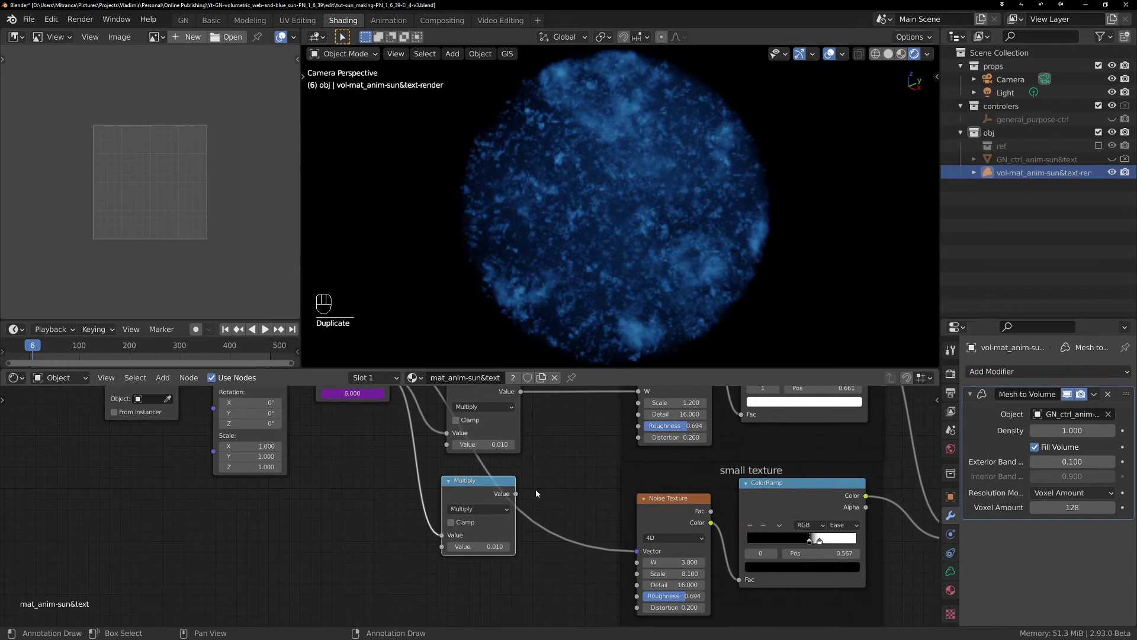
pyautogui.moveTo(631, 573); pyautogui.dragTo(638, 562)
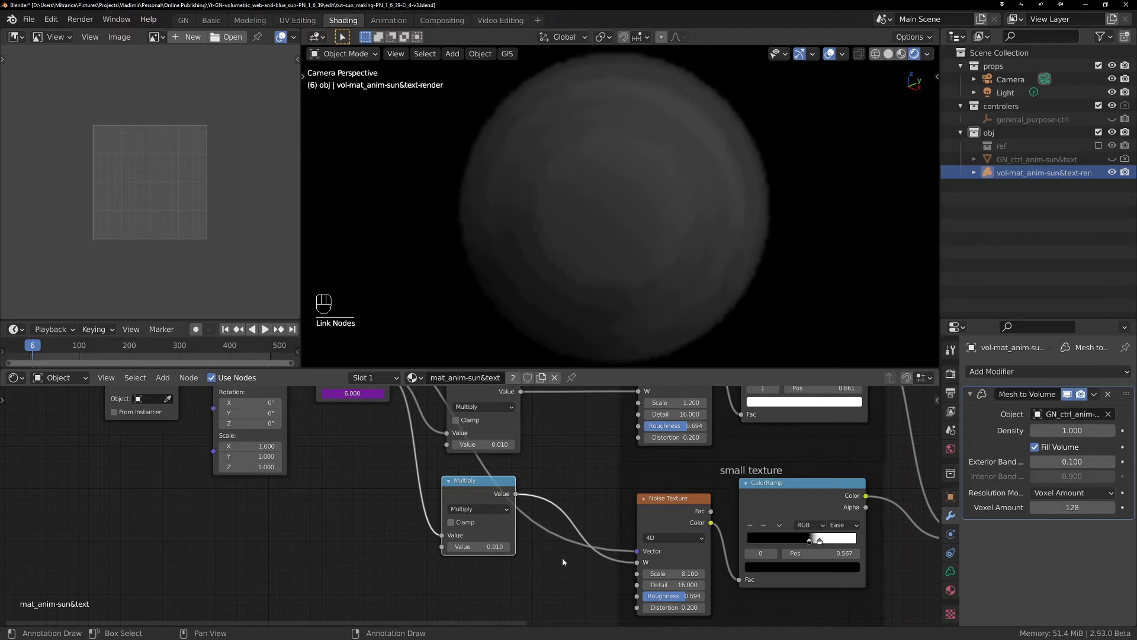
pyautogui.moveTo(566, 570); pyautogui.dragTo(592, 604, button='middle')
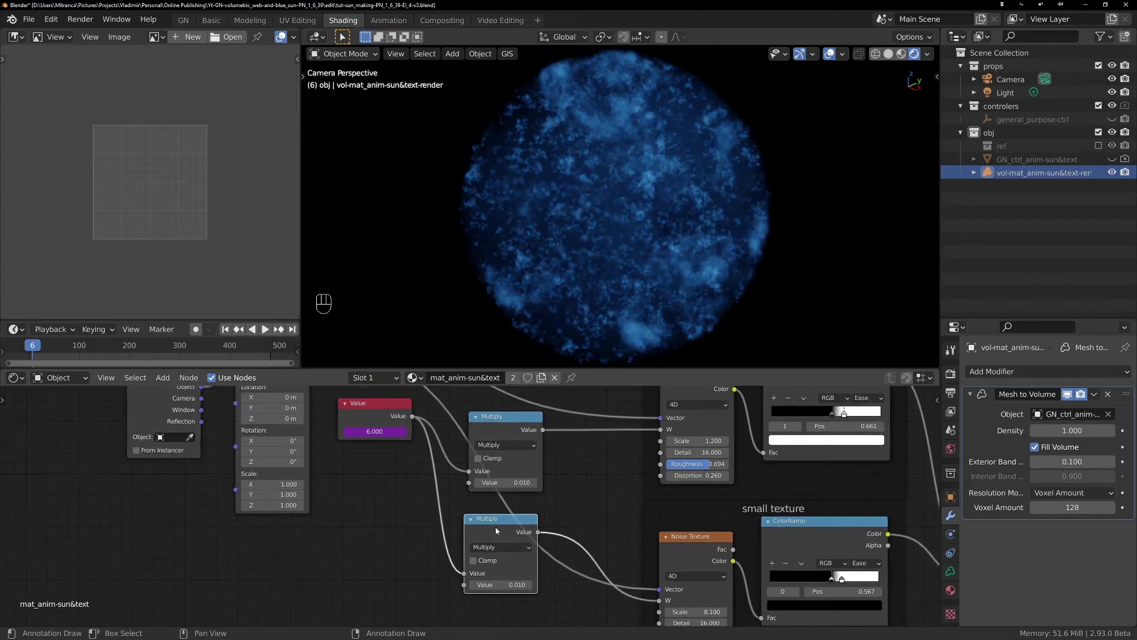
pyautogui.moveTo(497, 518); pyautogui.dragTo(502, 501)
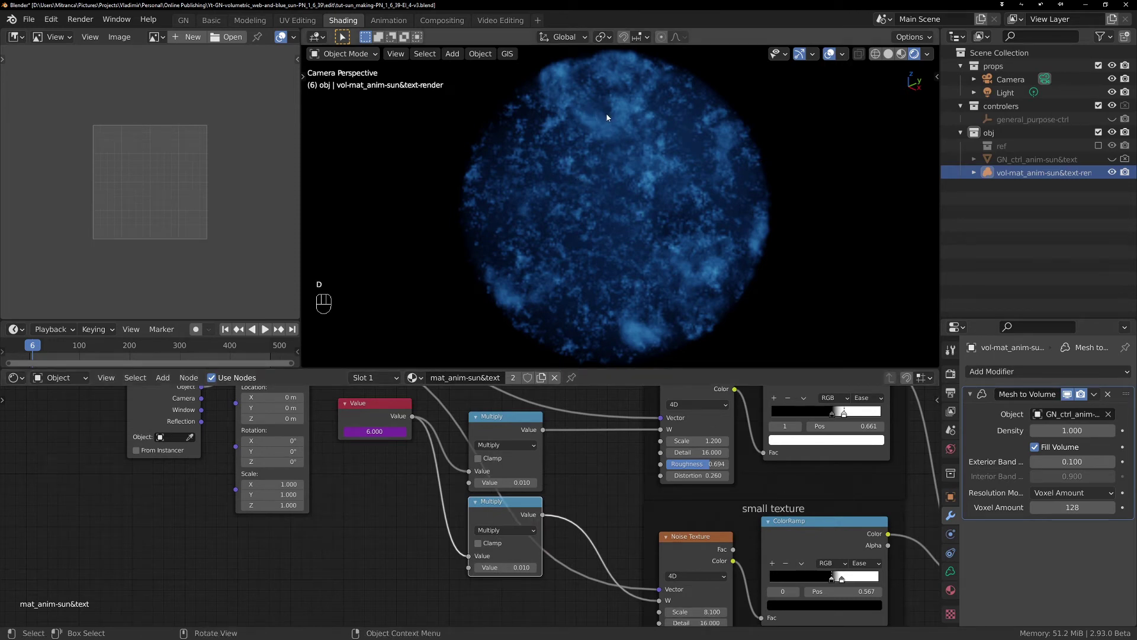
pyautogui.moveTo(607, 117)
pyautogui.mouseDown()
pyautogui.moveTo(581, 109)
pyautogui.moveTo(610, 141)
pyautogui.moveTo(616, 122)
pyautogui.mouseUp()
pyautogui.moveTo(616, 226)
pyautogui.mouseDown()
pyautogui.moveTo(616, 263)
pyautogui.moveTo(602, 224)
pyautogui.mouseUp()
pyautogui.moveTo(573, 145)
pyautogui.mouseDown(button='right')
pyautogui.moveTo(607, 154)
pyautogui.moveTo(604, 233)
pyautogui.moveTo(589, 257)
pyautogui.mouseUp(button='right')
pyautogui.moveTo(384, 435); pyautogui.dragTo(383, 401)
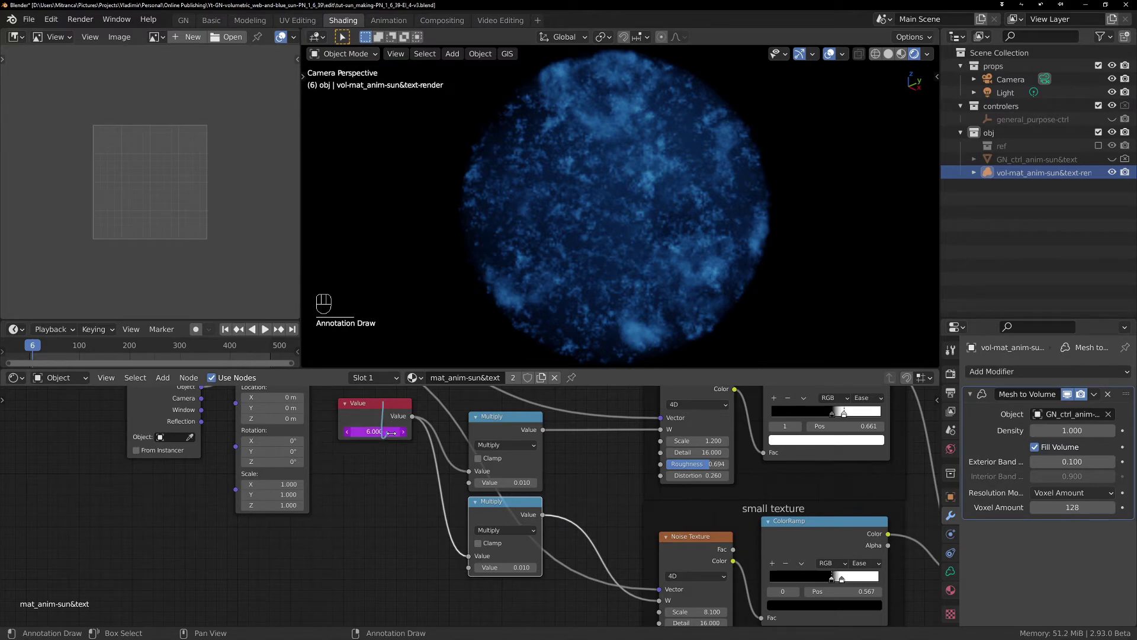
pyautogui.moveTo(391, 433)
pyautogui.mouseDown(button='right')
pyautogui.moveTo(385, 414)
pyautogui.moveTo(381, 445)
pyautogui.mouseUp(button='right')
pyautogui.click(368, 471)
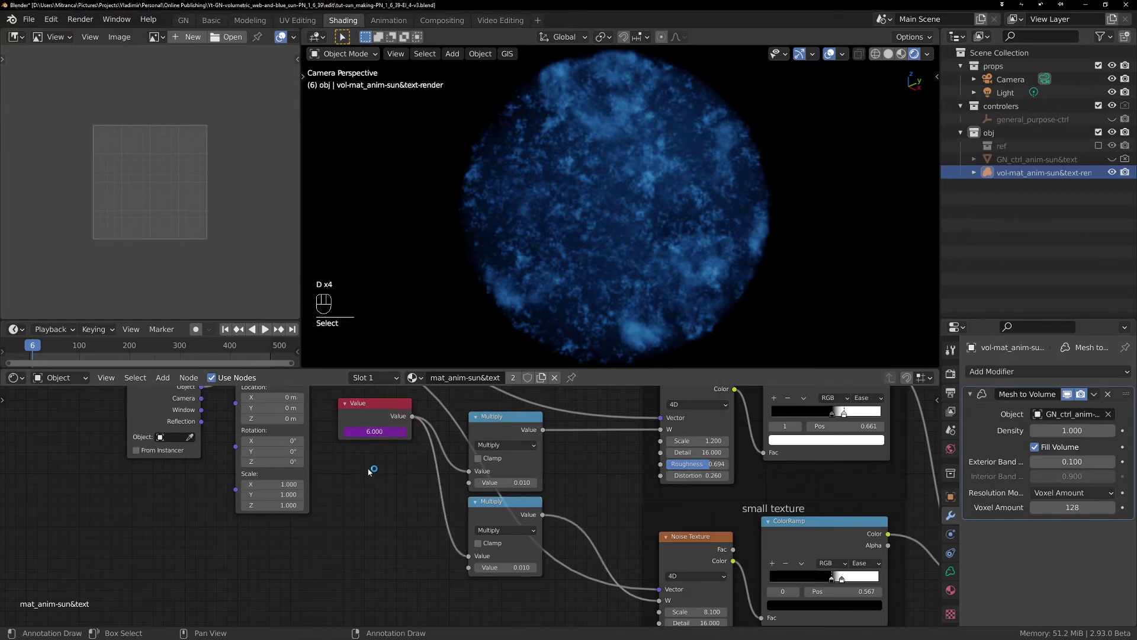
# Lower the Value node slightly, then frame it with both Multiply nodes and label the frame "animate textures".
pyautogui.moveTo(374, 402); pyautogui.dragTo(573, 590)
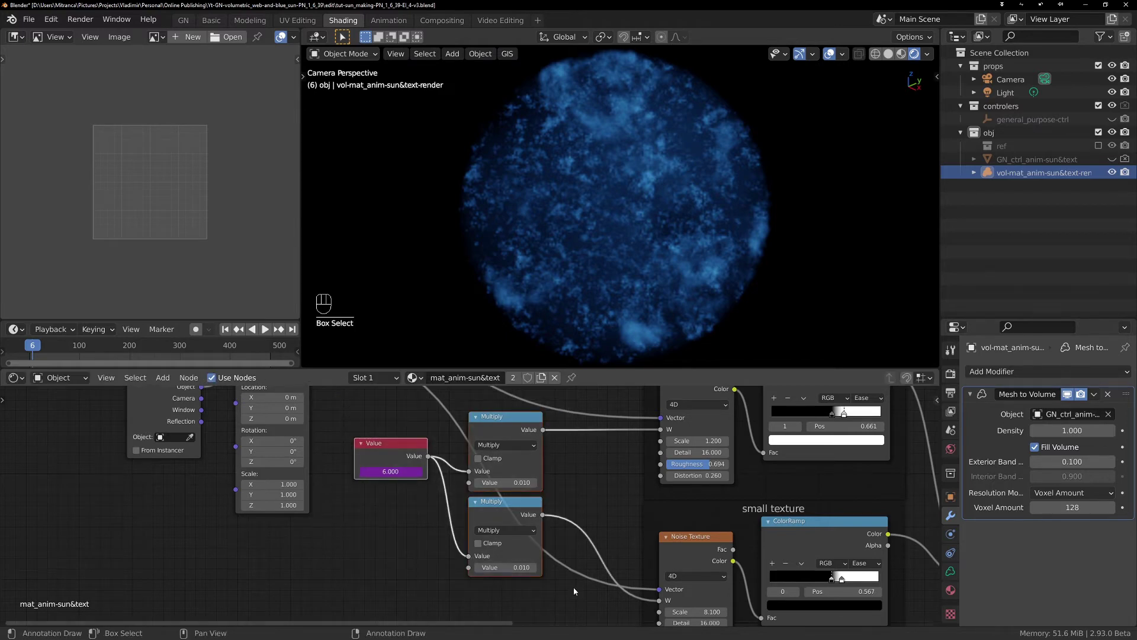
pyautogui.hotkey('ctrl', 'j')
pyautogui.press('F2')
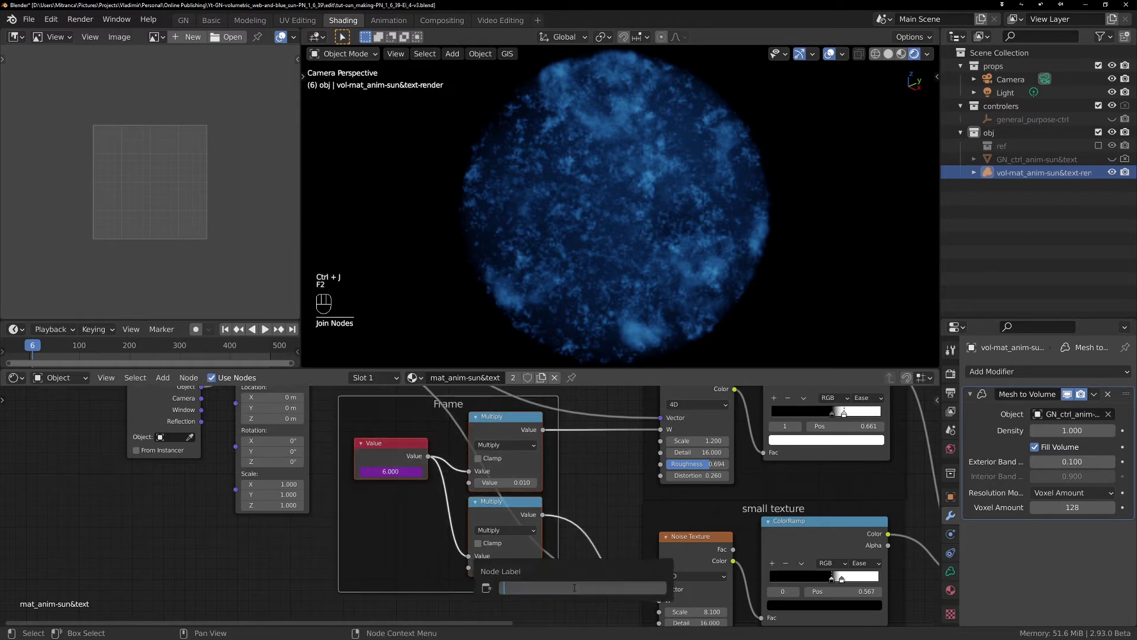
pyautogui.write('animate tex')
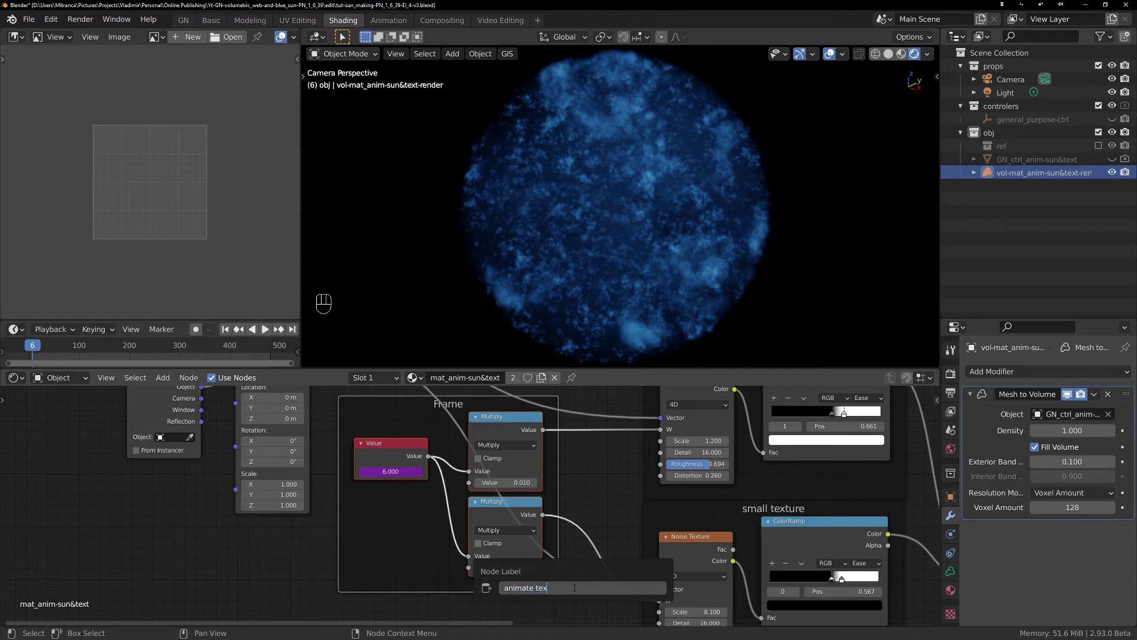
pyautogui.write('tures')
pyautogui.press('Return')
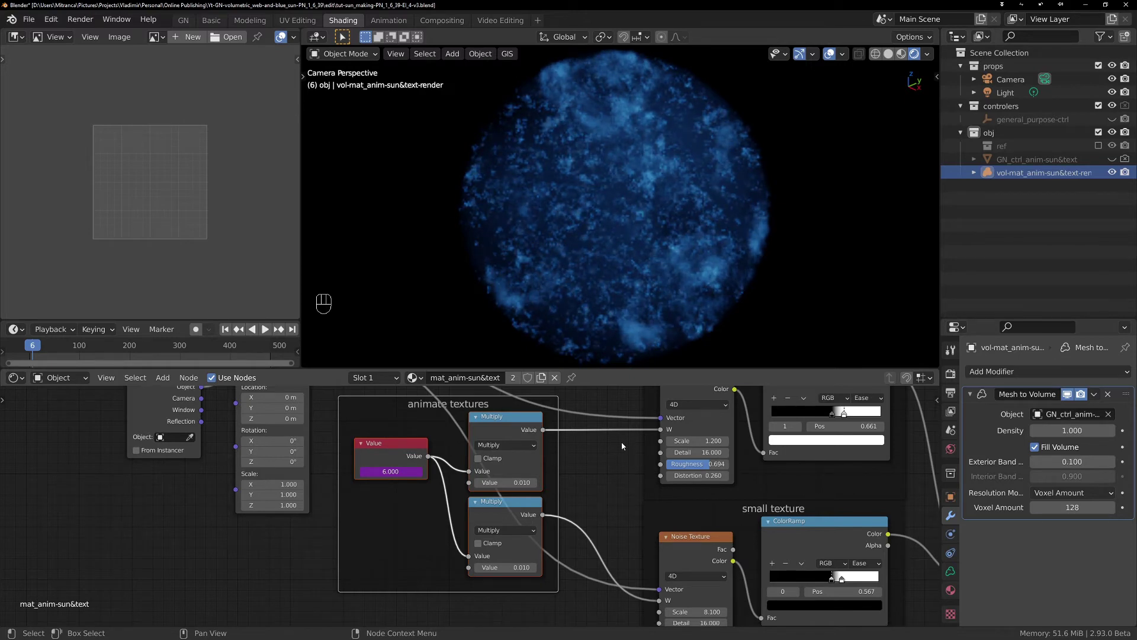
# Apply the animation-procedural color preset to the animate textures frame, nudge the frame slightly and expand its color setting.
pyautogui.moveTo(622, 446); pyautogui.dragTo(545, 480, button='middle')
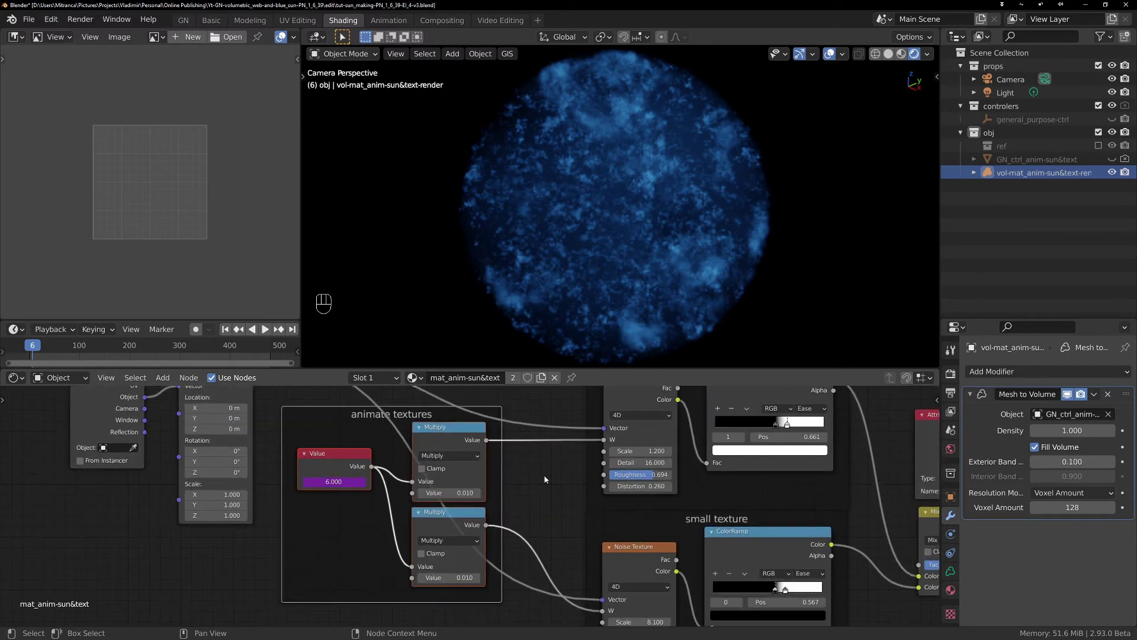
pyautogui.scroll(-1, 548, 482)
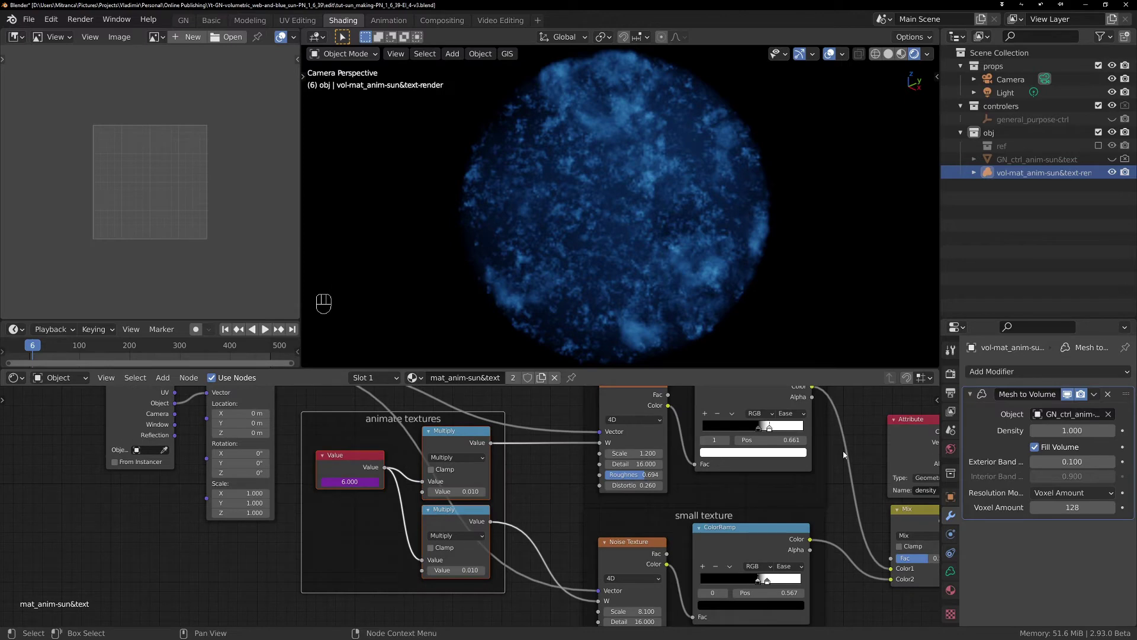
pyautogui.press('n')
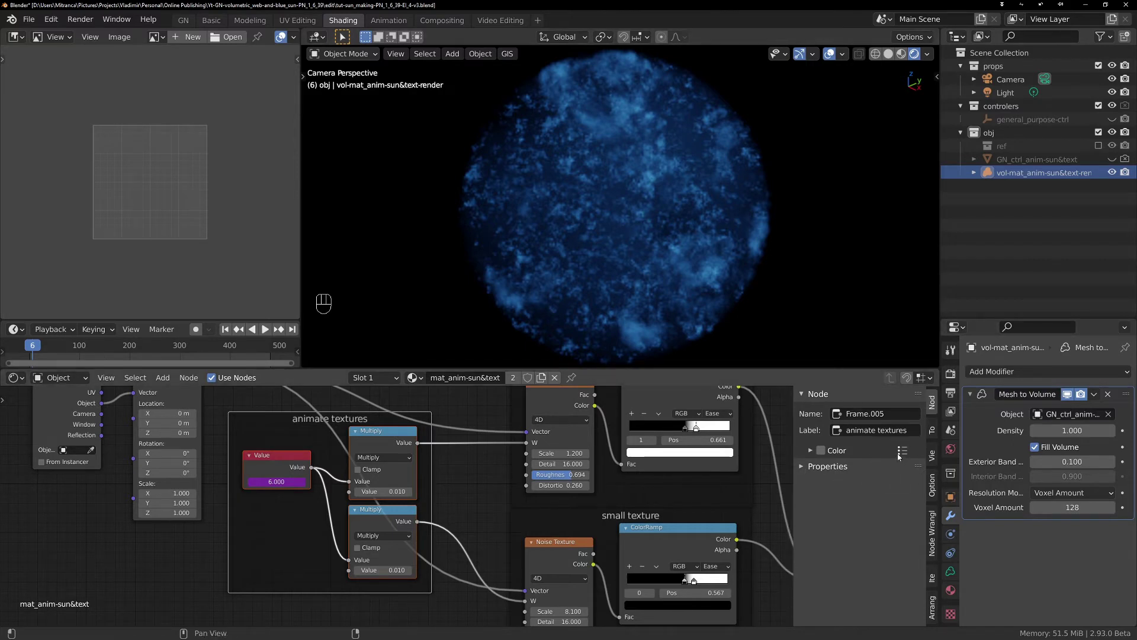
pyautogui.click(283, 417)
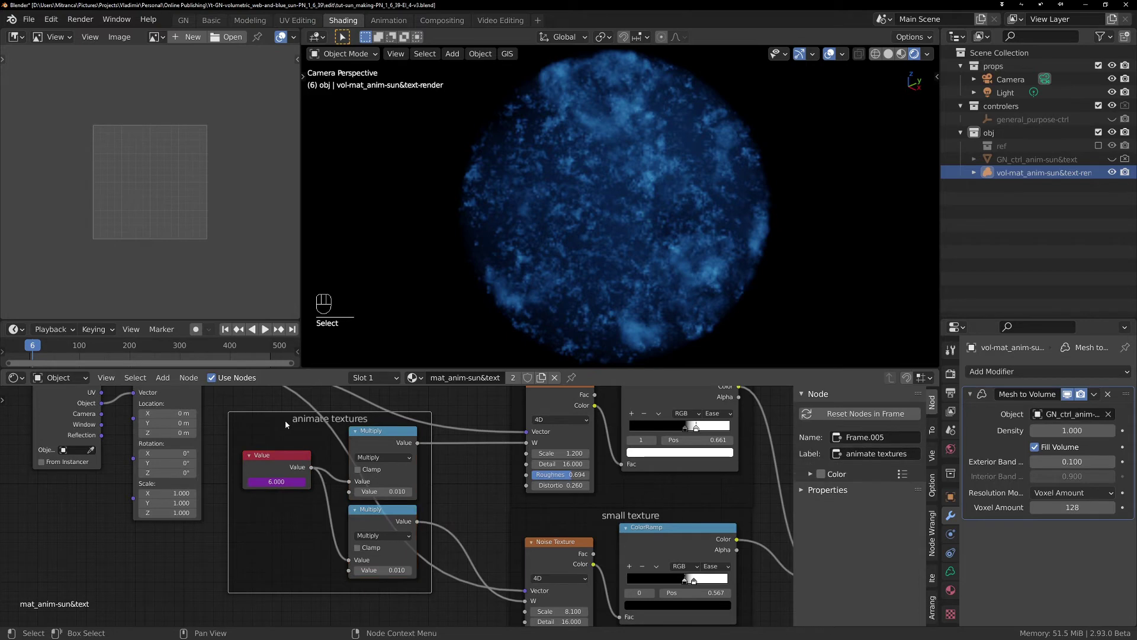
pyautogui.click(902, 474)
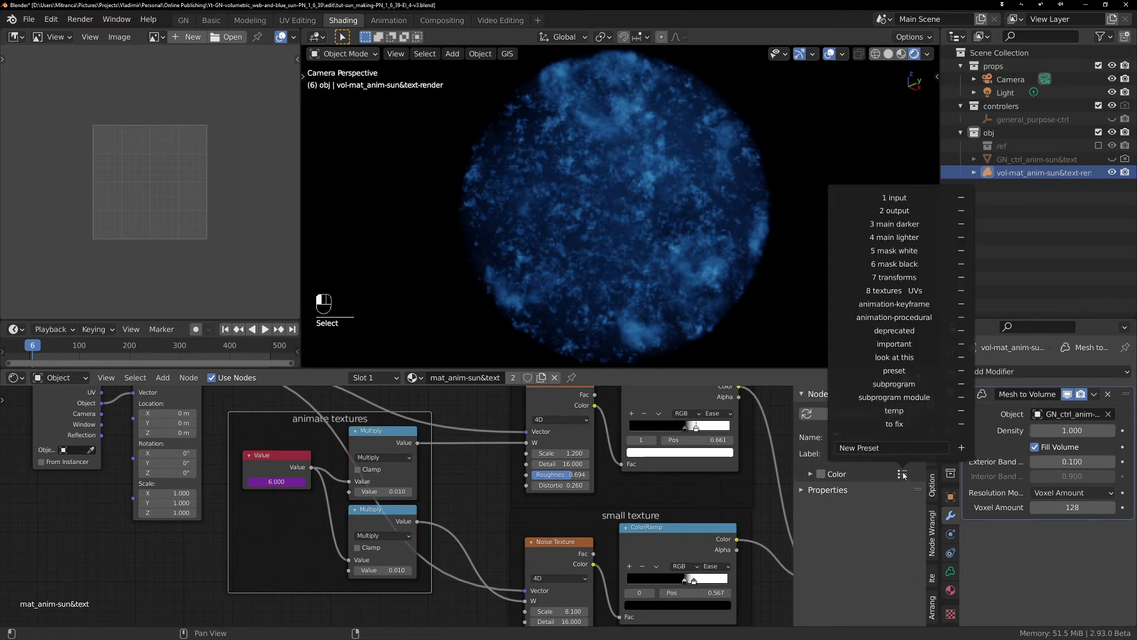
pyautogui.click(897, 322)
pyautogui.moveTo(318, 428); pyautogui.dragTo(320, 425)
pyautogui.click(811, 474)
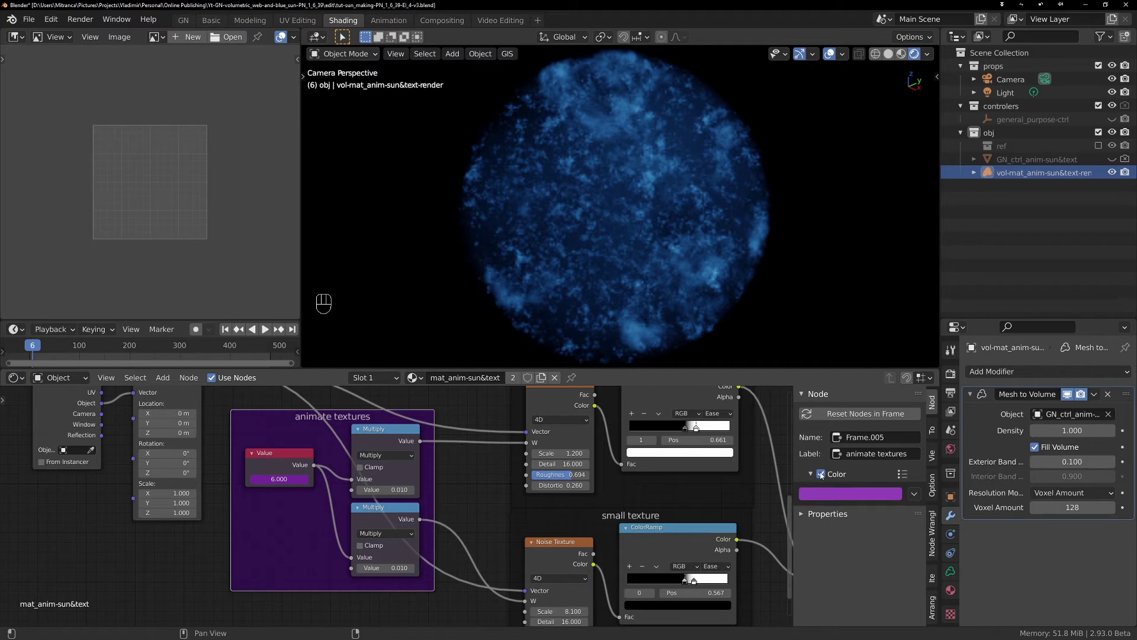
# Try a green color on the animate textures frame, then reapply the animation-procedural preset.
pyautogui.click(862, 492)
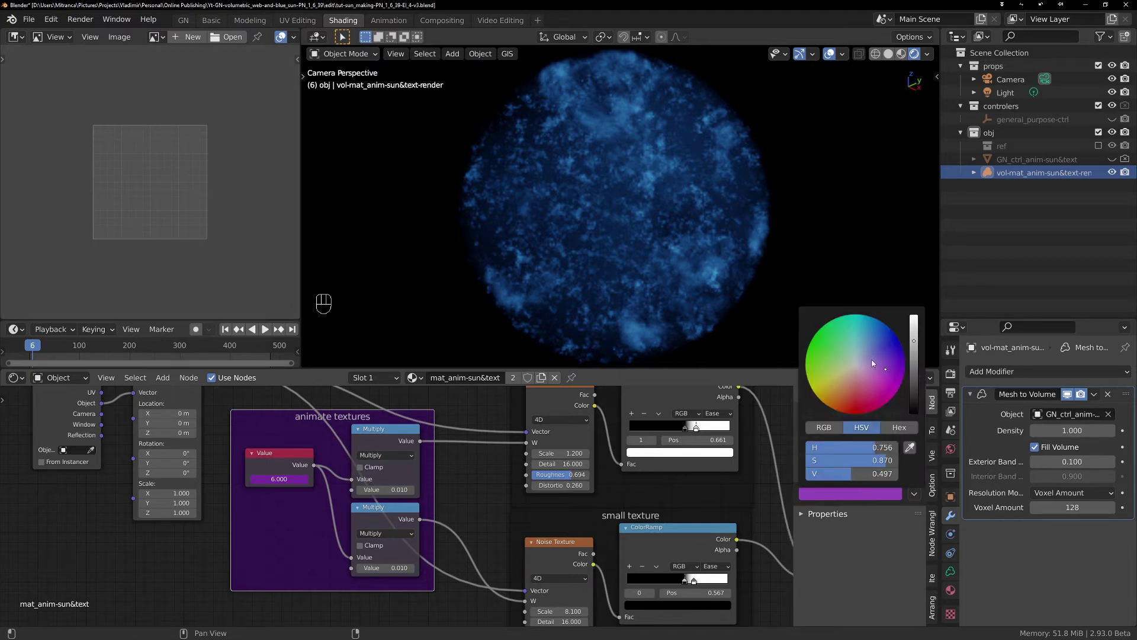
pyautogui.moveTo(889, 372); pyautogui.dragTo(835, 333)
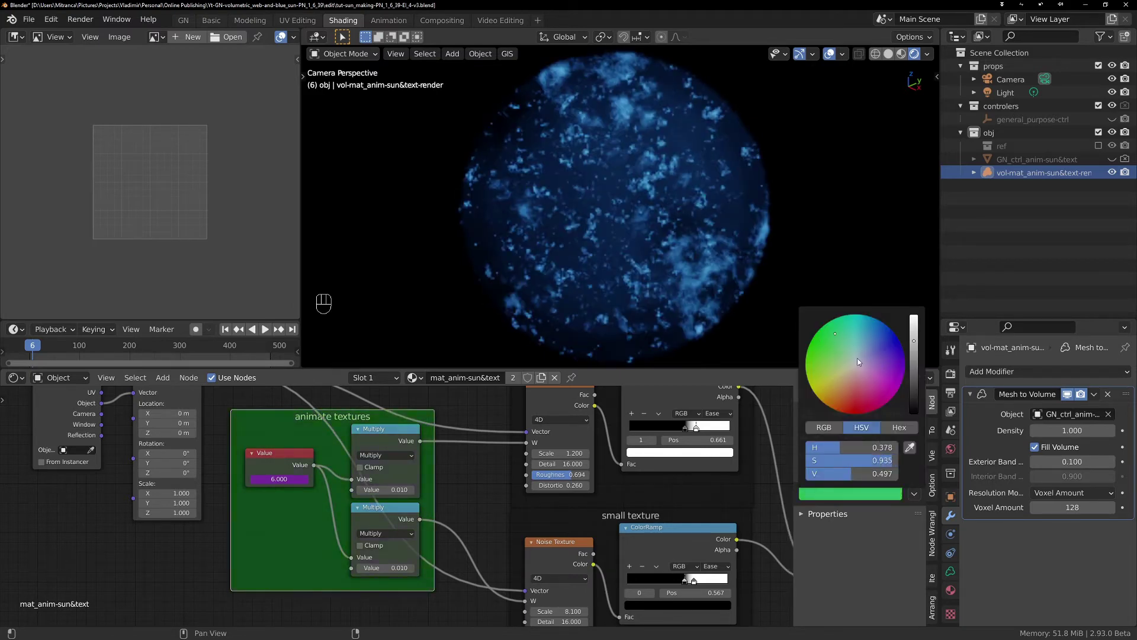
pyautogui.click(902, 473)
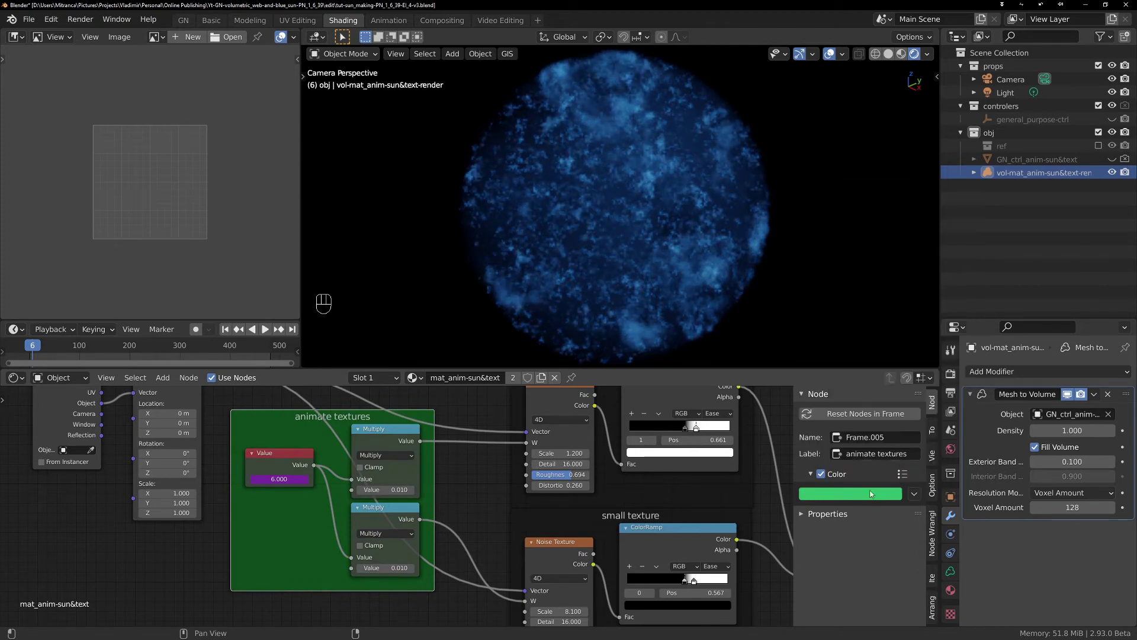
pyautogui.click(903, 474)
pyautogui.click(894, 317)
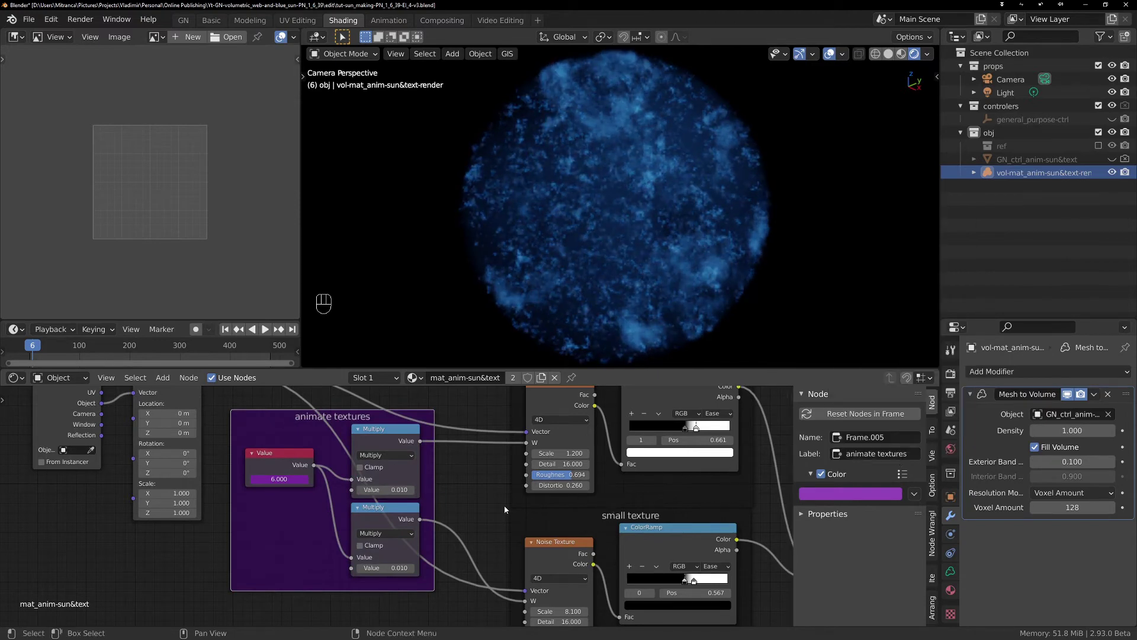
# Hide the node sidebar and slightly adjust the placement of the Value node and the animate textures frame.
pyautogui.press('n')
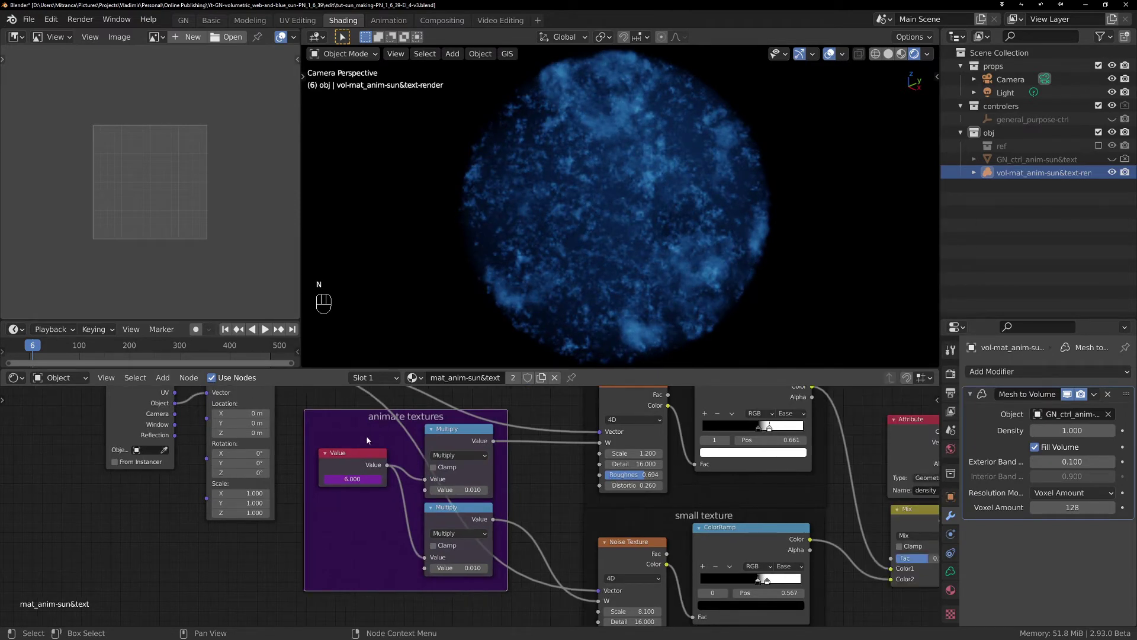
pyautogui.moveTo(365, 465)
pyautogui.mouseDown()
pyautogui.moveTo(358, 470)
pyautogui.moveTo(369, 461)
pyautogui.mouseUp()
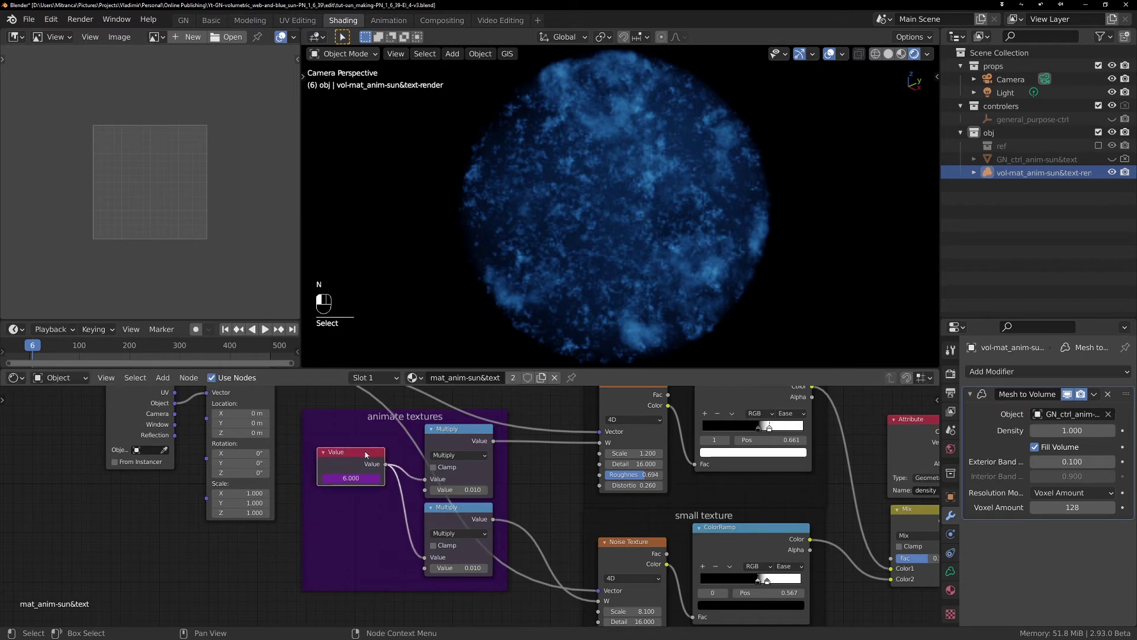
pyautogui.scroll(-3, 424, 502)
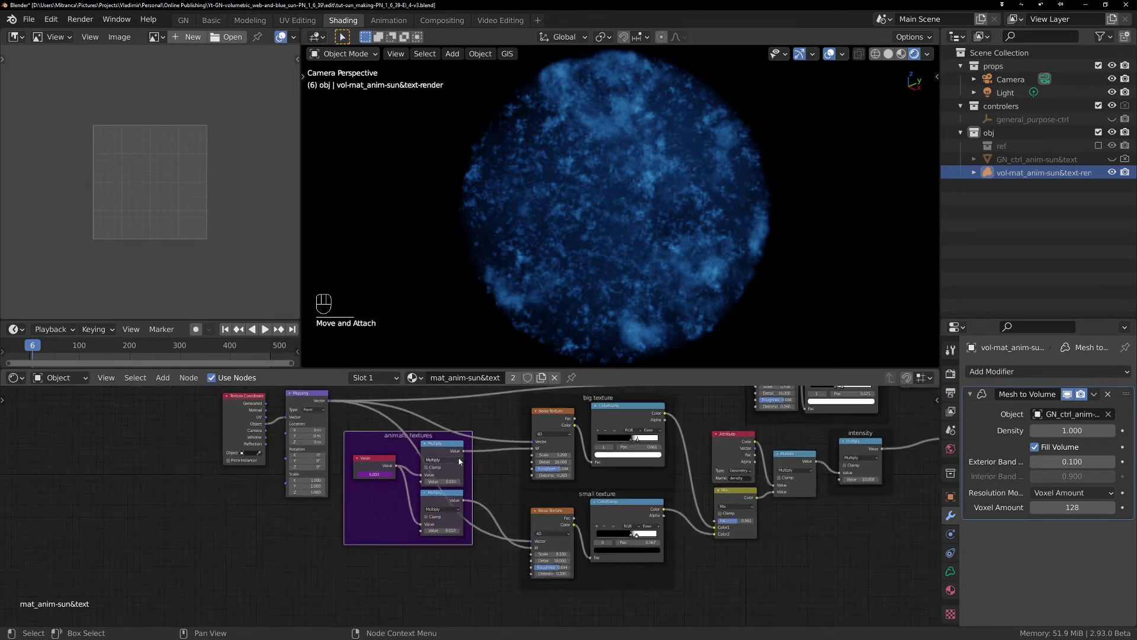
pyautogui.moveTo(424, 502); pyautogui.dragTo(424, 492, button='middle')
pyautogui.moveTo(347, 484); pyautogui.dragTo(354, 485)
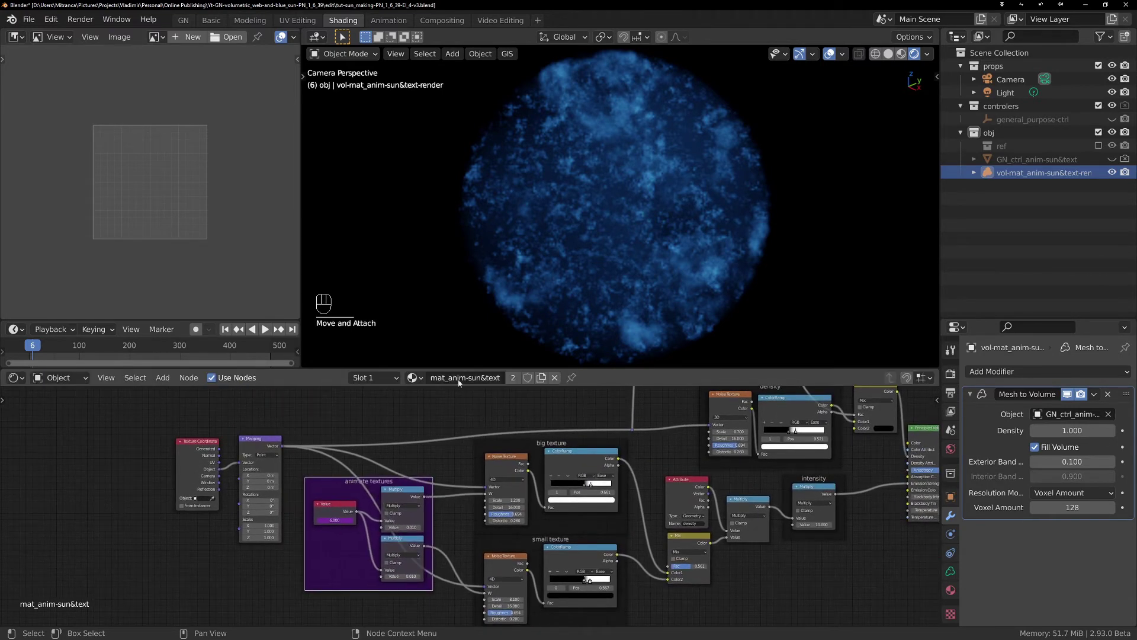
# Examine the timeline's frame range and the output dimensions, file format and expanded video encoding settings.
pyautogui.hscroll(5, 71, 328)
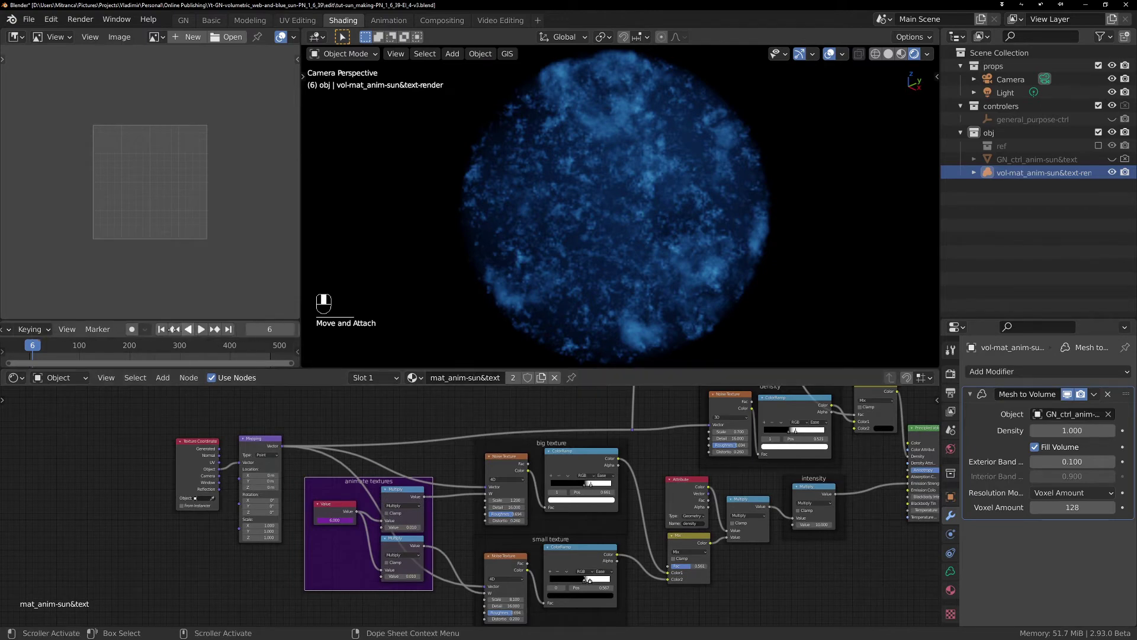
pyautogui.hscroll(2, 70, 328)
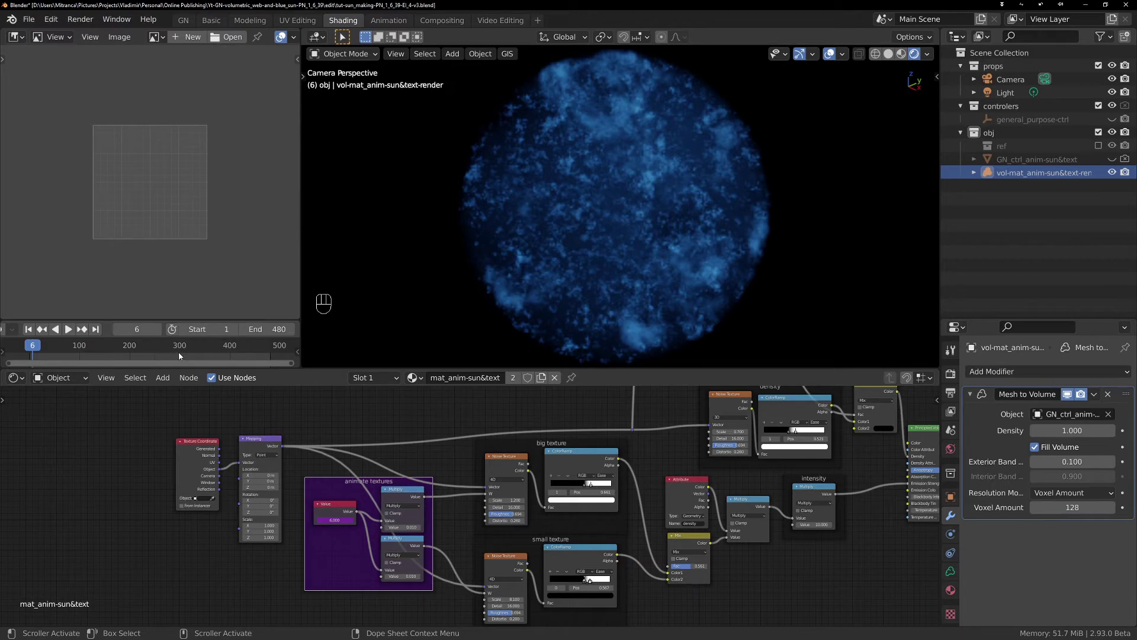
pyautogui.click(952, 393)
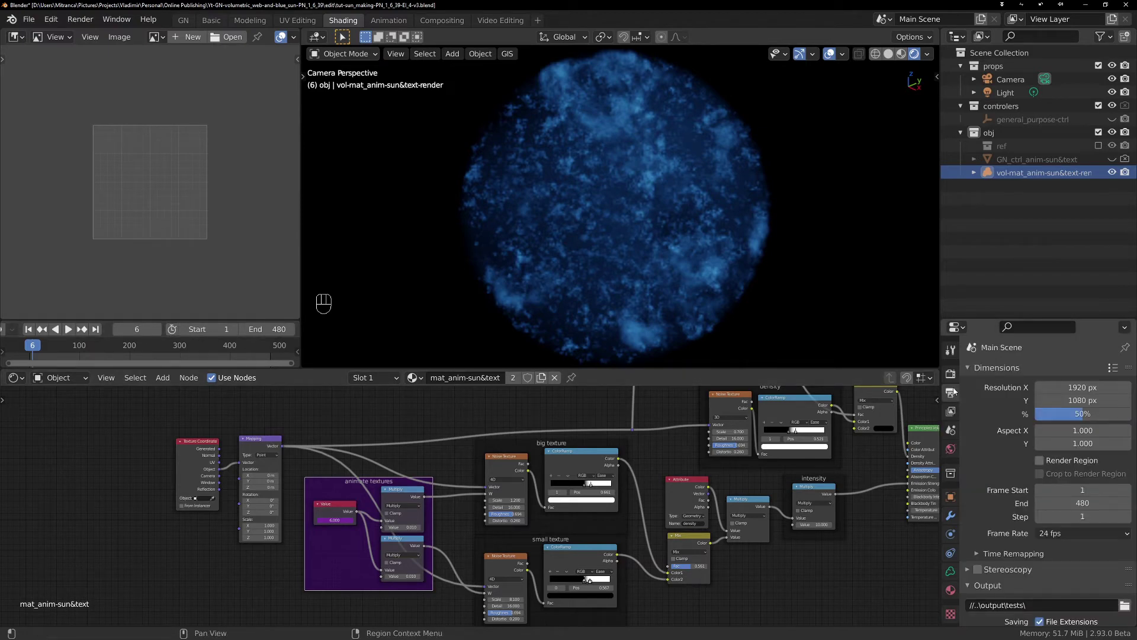
pyautogui.scroll(-5, 1018, 428)
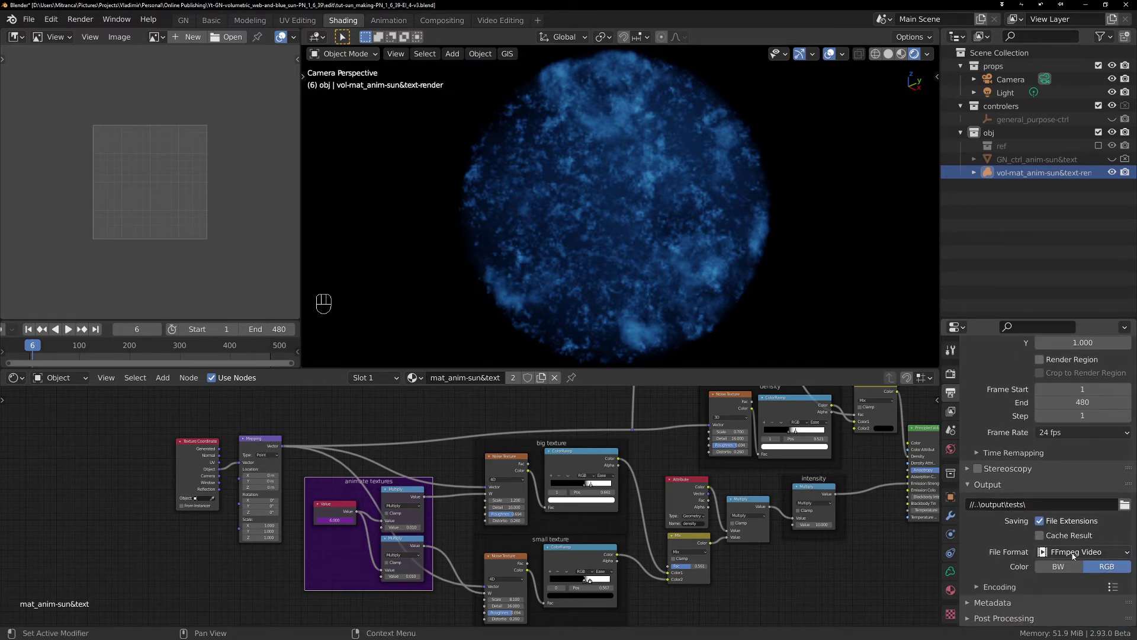
pyautogui.click(988, 588)
pyautogui.scroll(-6, 1030, 562)
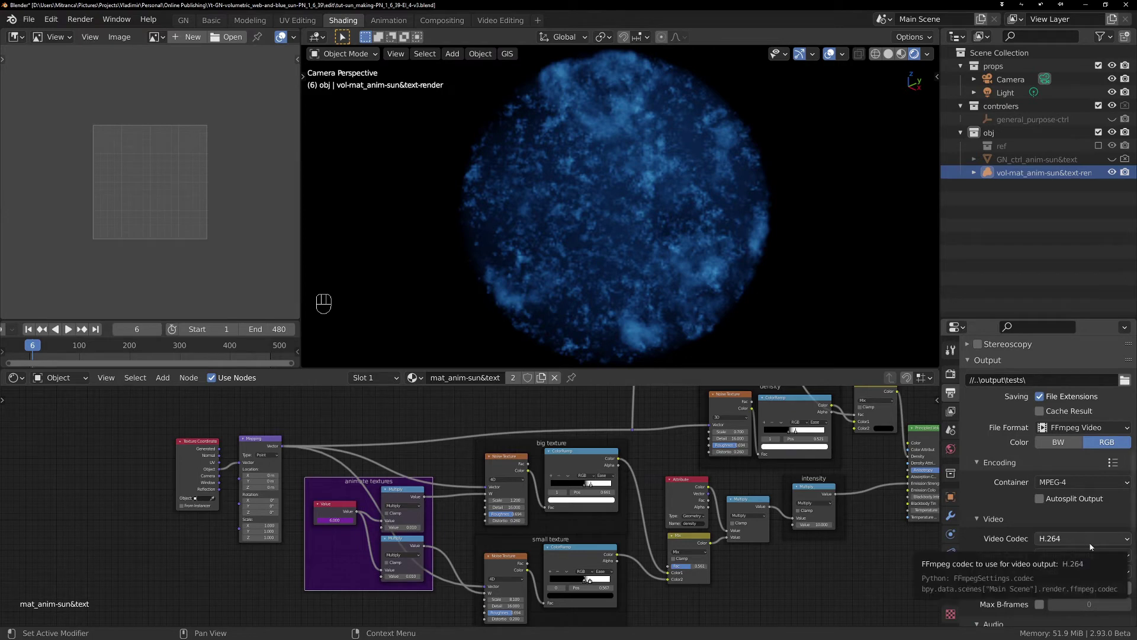
pyautogui.scroll(5, 1050, 533)
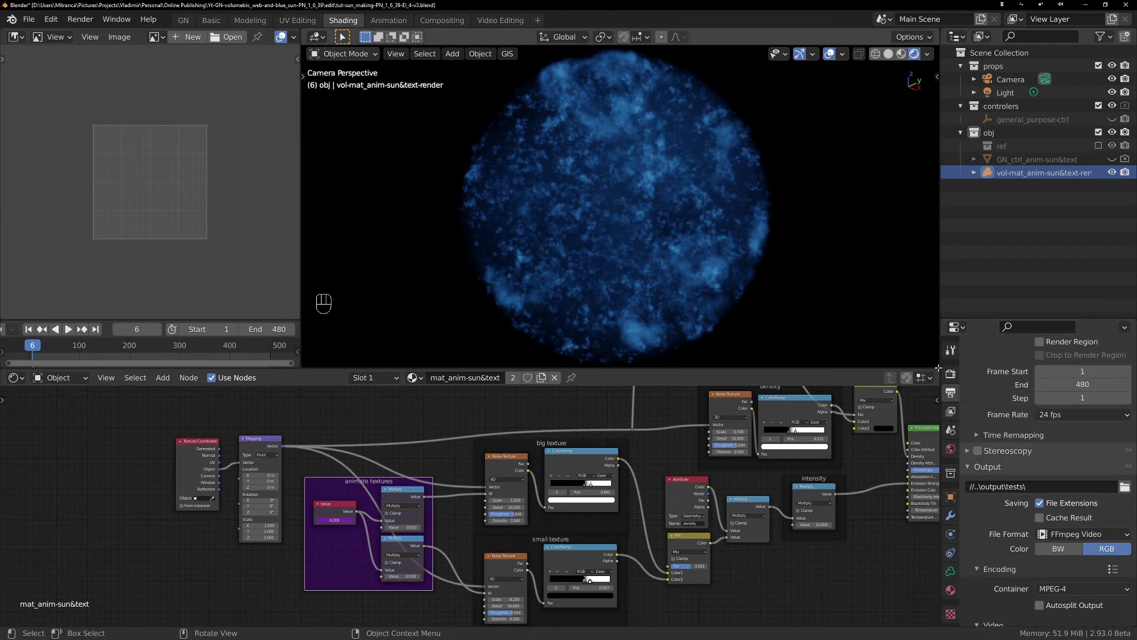
# Check the render sampling and volumetrics settings, then return to the output path and file format settings.
pyautogui.click(951, 373)
pyautogui.scroll(3, 1007, 403)
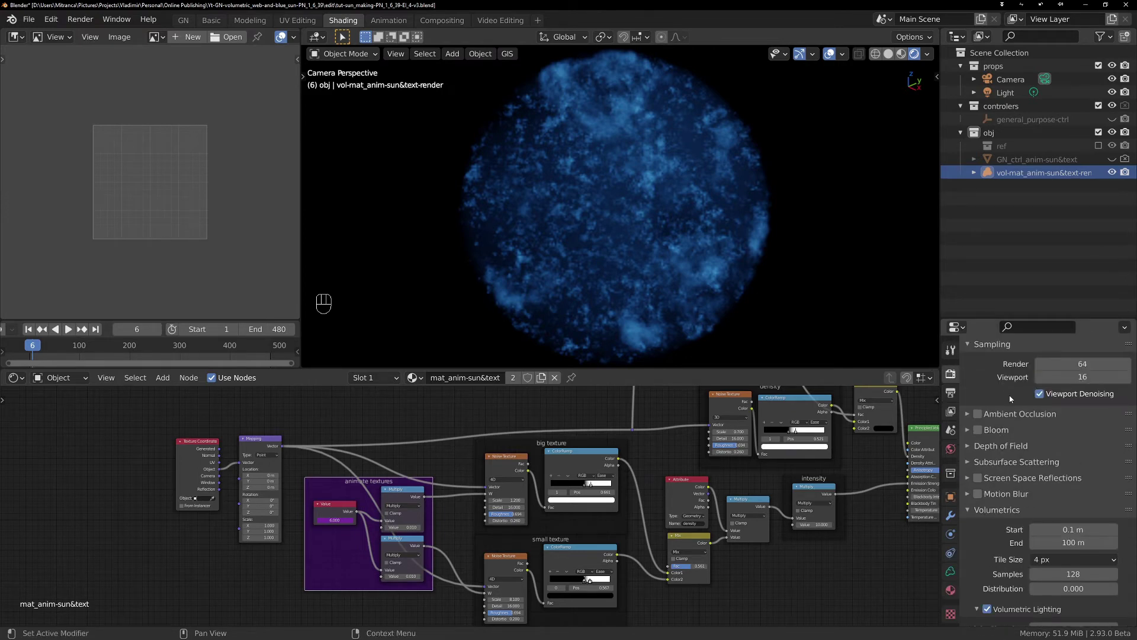
pyautogui.scroll(2, 1010, 399)
pyautogui.click(951, 393)
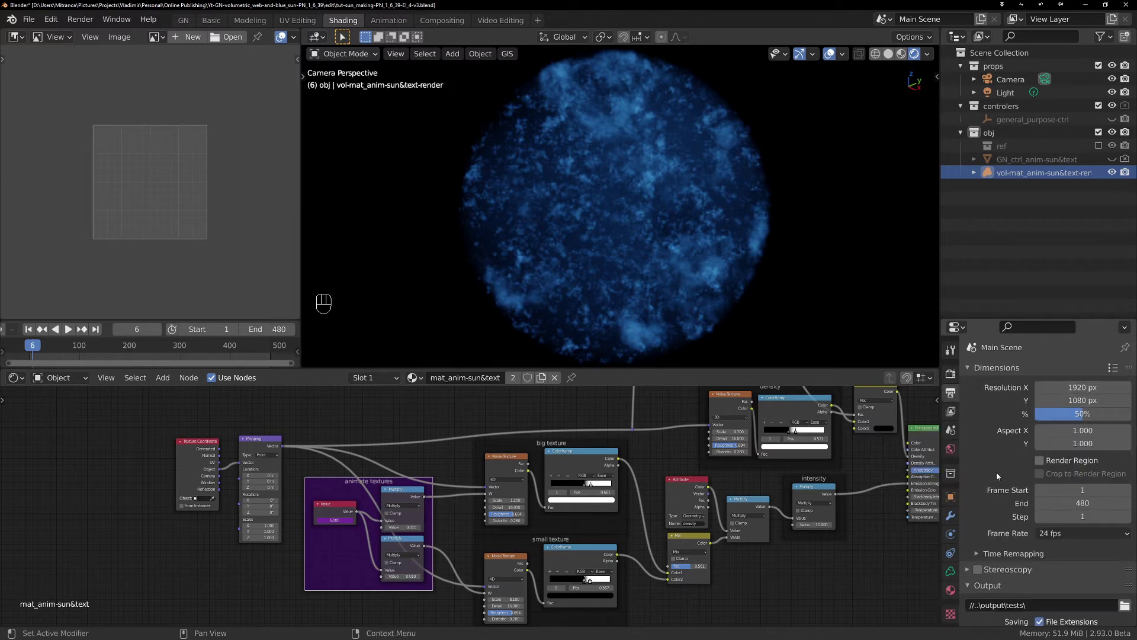
pyautogui.scroll(-5, 997, 521)
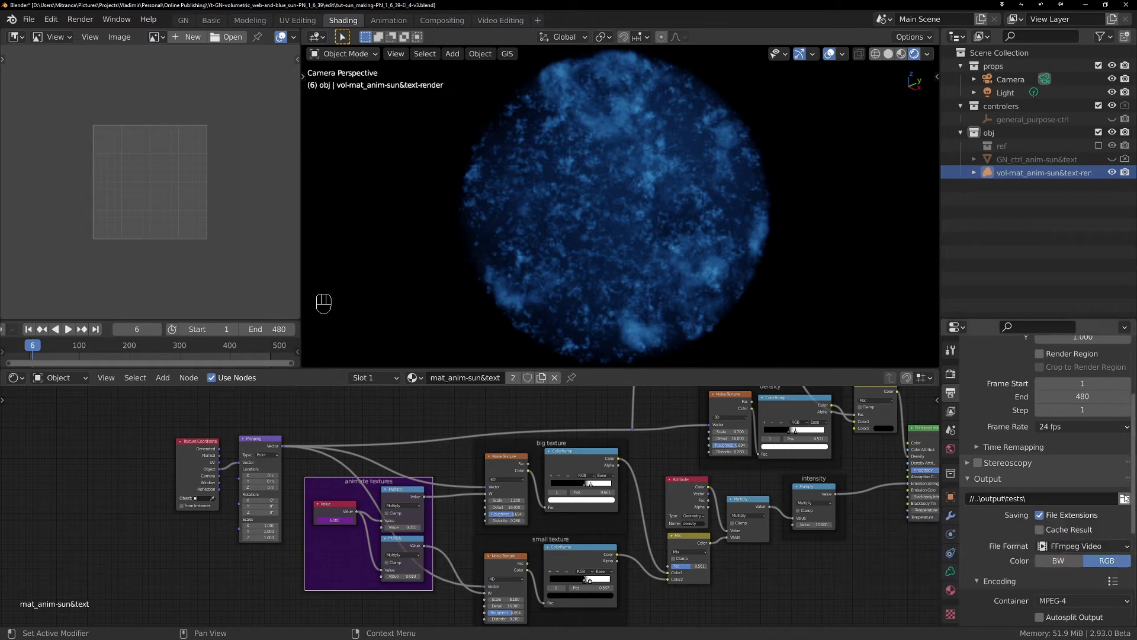
# Examine the relative output path //..\output\tests\ part by part without editing it.
pyautogui.click(1023, 499)
pyautogui.click(974, 499)
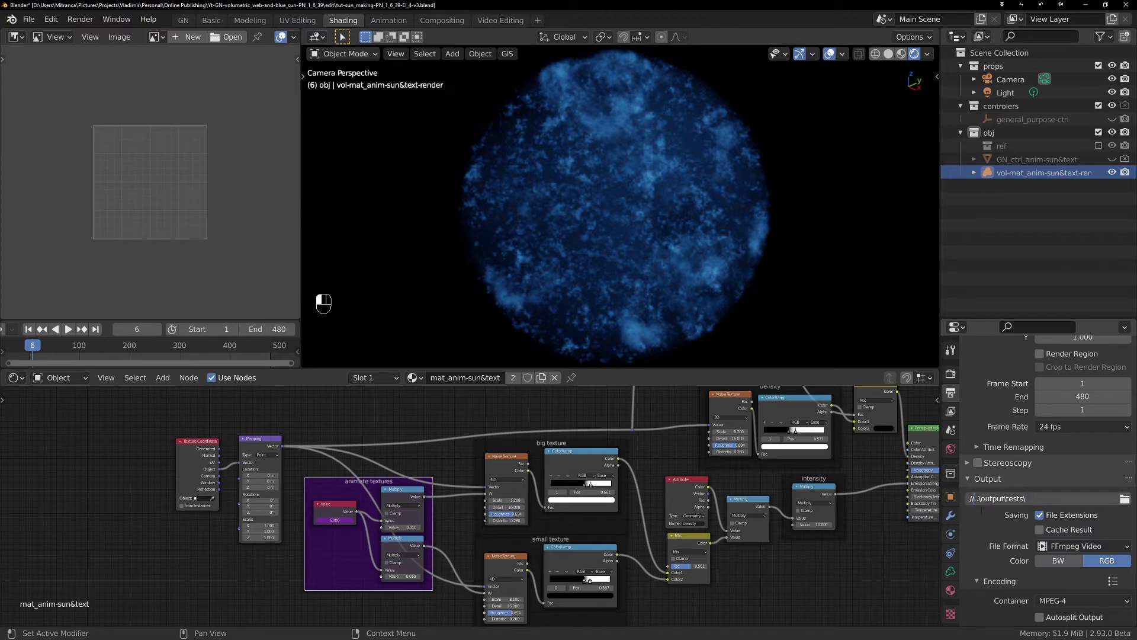
pyautogui.moveTo(970, 498); pyautogui.dragTo(976, 498)
pyautogui.click(1038, 497)
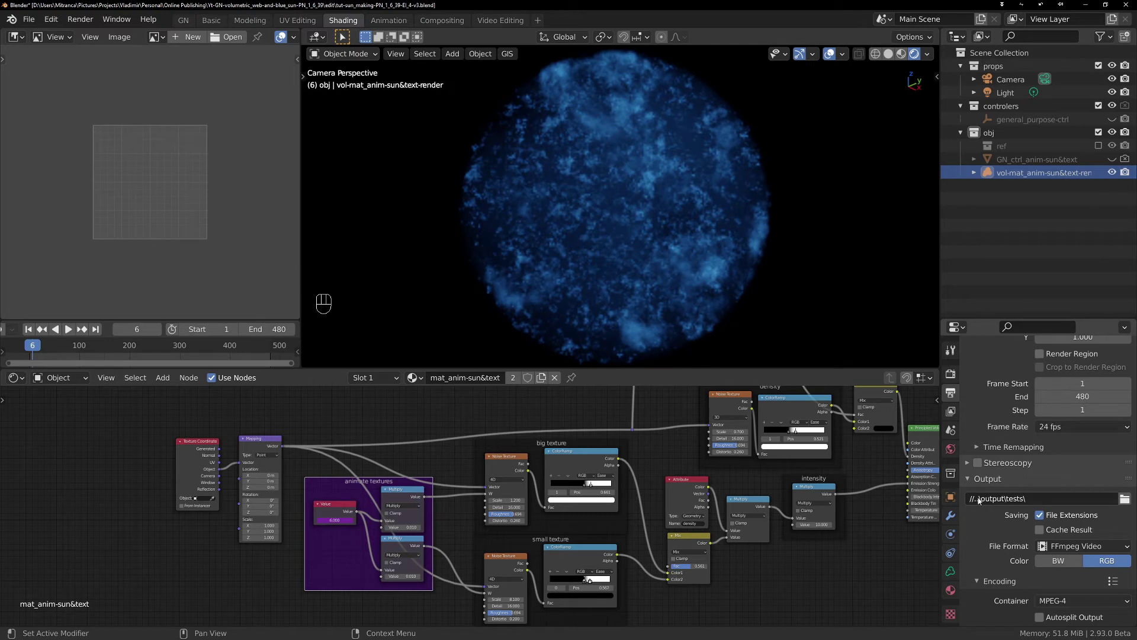
pyautogui.click(977, 502)
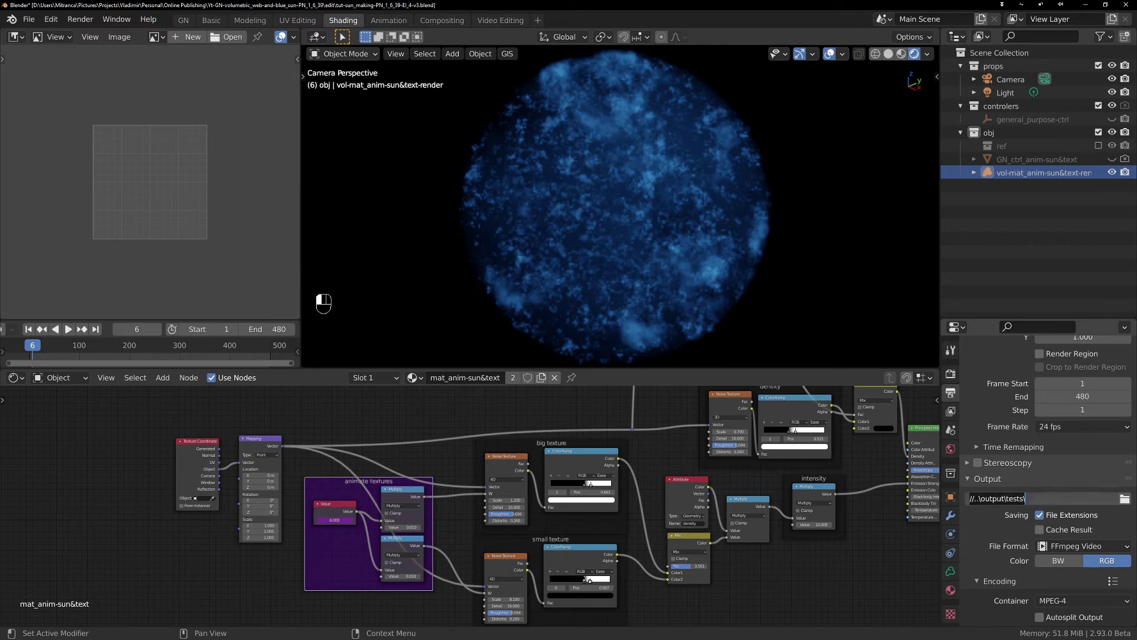
pyautogui.click(976, 499)
pyautogui.click(970, 498)
pyautogui.click(981, 500)
pyautogui.moveTo(980, 499); pyautogui.dragTo(1015, 499)
pyautogui.click(1040, 499)
pyautogui.moveTo(1004, 499); pyautogui.dragTo(1019, 499)
pyautogui.click(1032, 499)
# Check the sun up close in the camera view, then enable the timeline's preview range.
pyautogui.click(418, 417)
pyautogui.scroll(1, 561, 176)
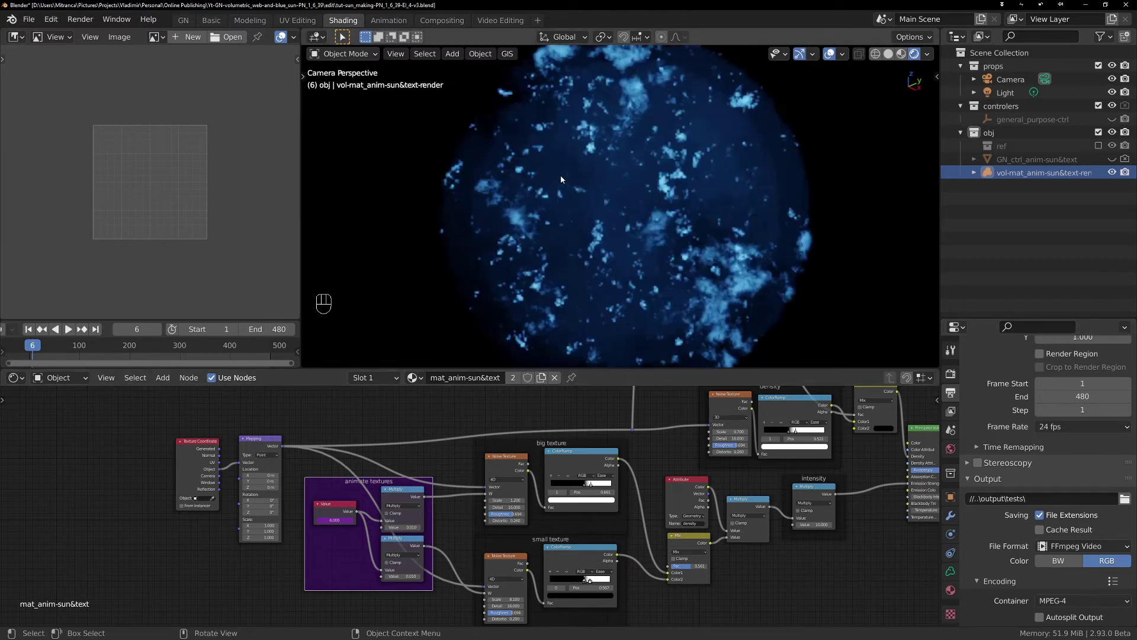
pyautogui.scroll(-1, 561, 179)
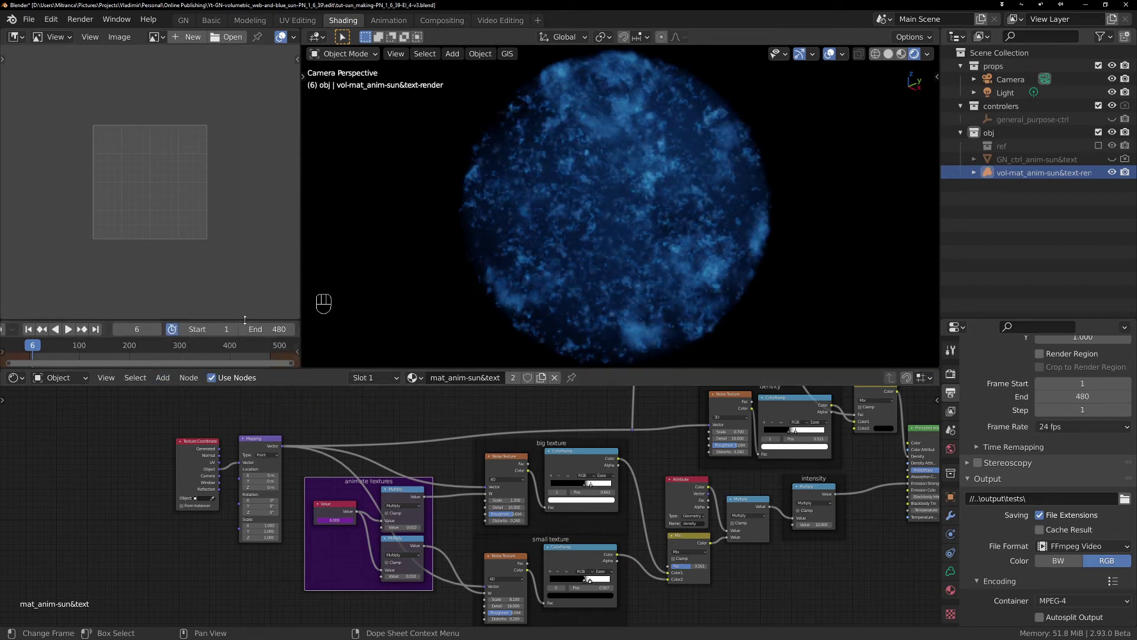
pyautogui.click(175, 330)
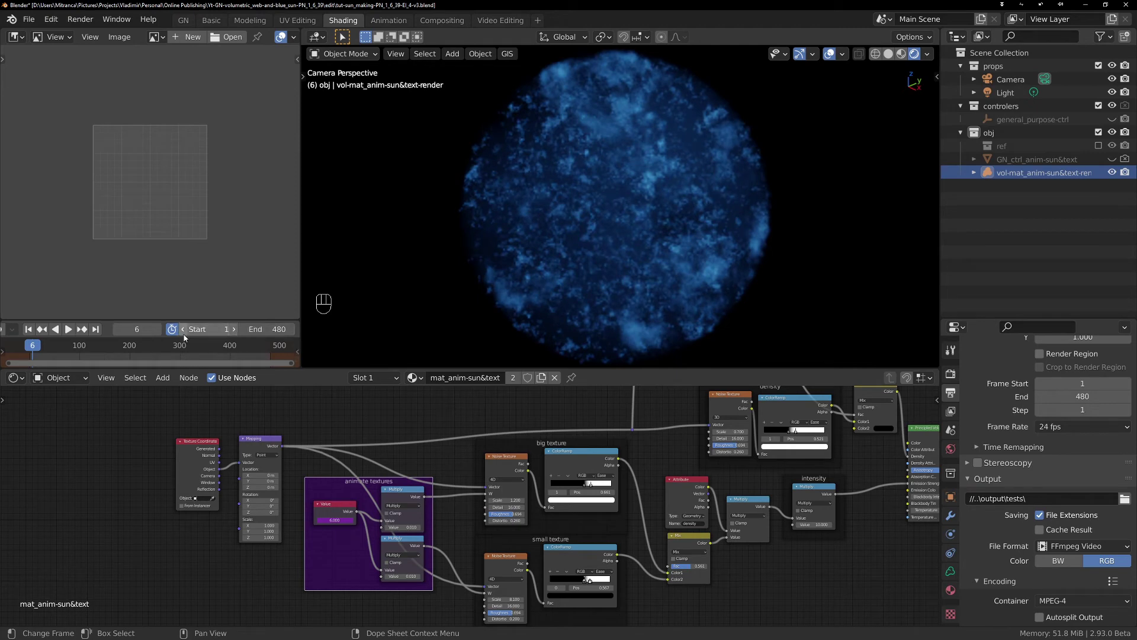
# Set the preview range's end frame to 48.
pyautogui.click(272, 329)
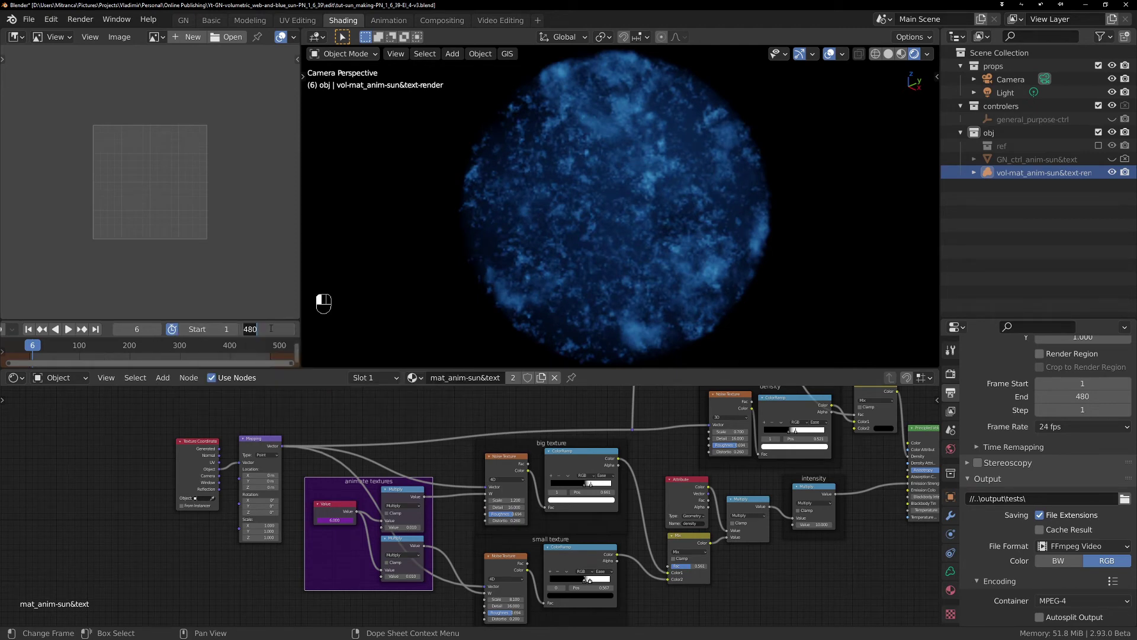
pyautogui.write('48')
pyautogui.press('Return')
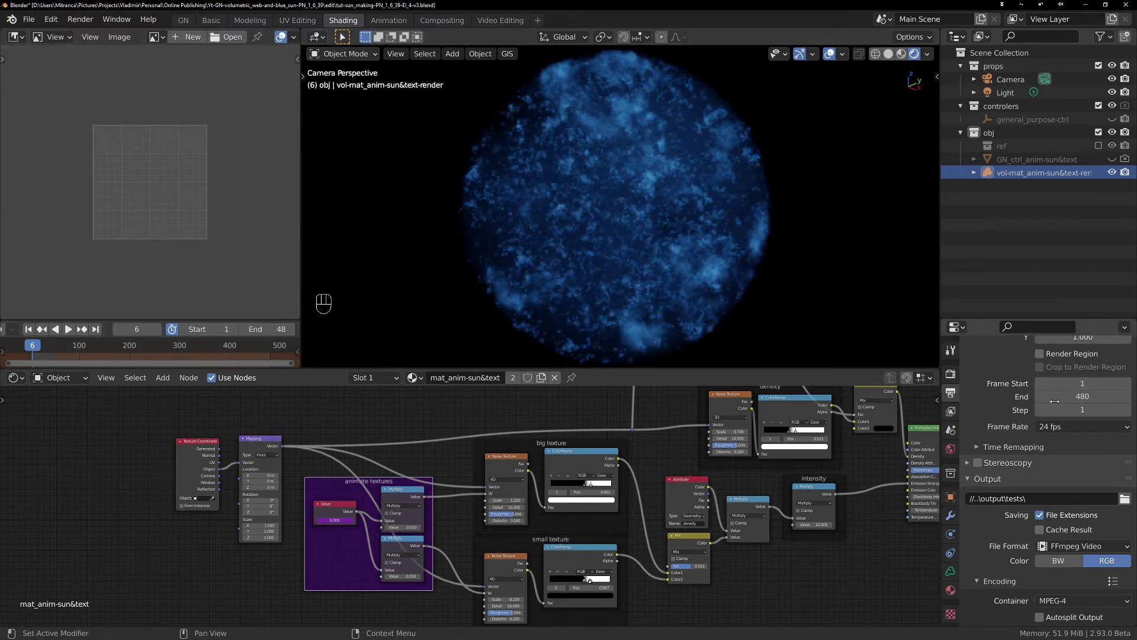
# Check the output resolution and frame range, then the Eevee sampling and volumetrics settings.
pyautogui.scroll(3, 989, 414)
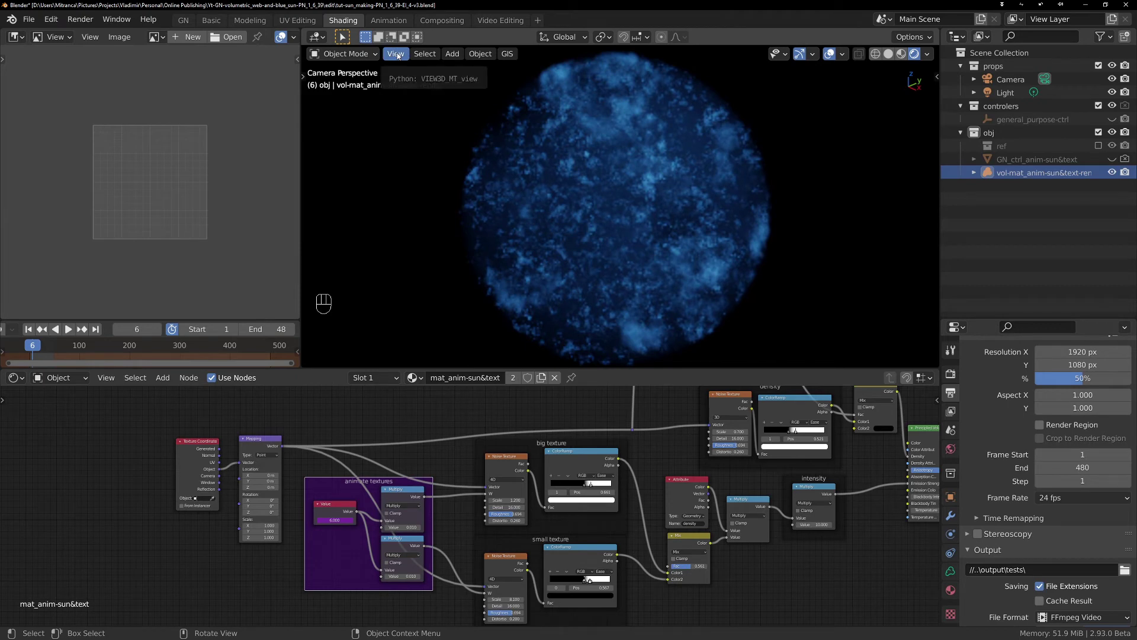
pyautogui.click(86, 23)
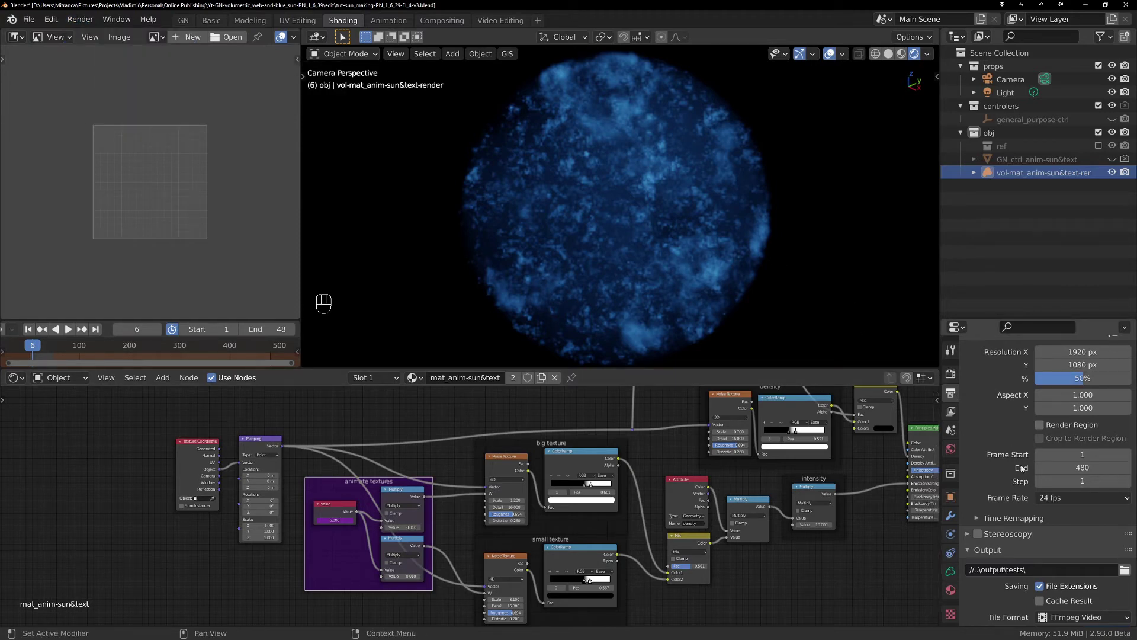
pyautogui.scroll(2, 1005, 436)
pyautogui.scroll(-4, 1005, 408)
pyautogui.click(951, 374)
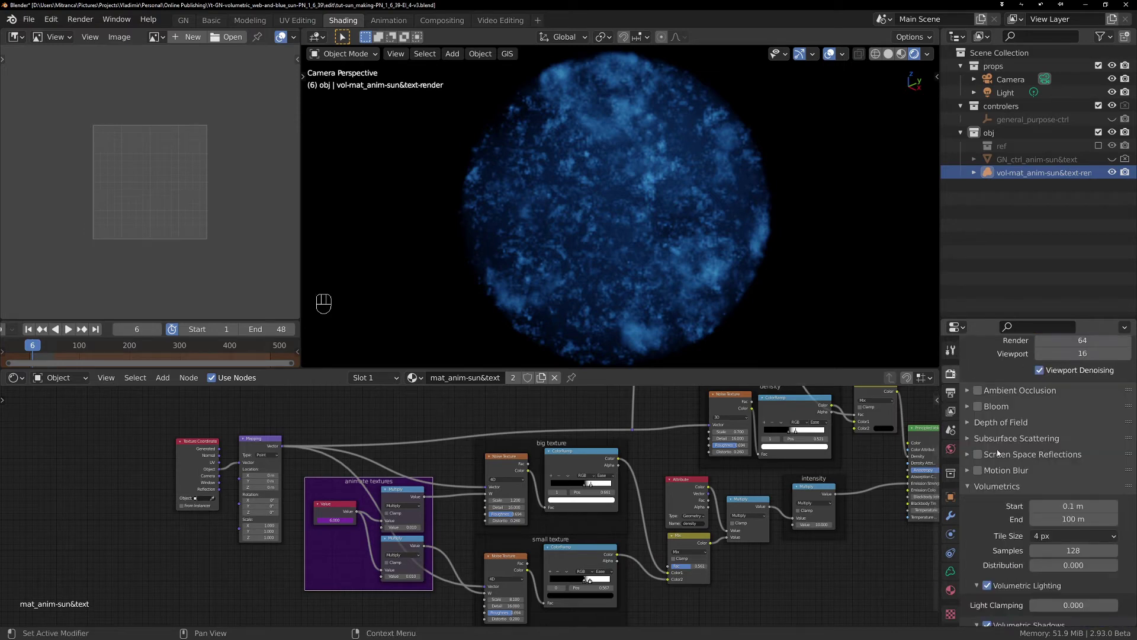
pyautogui.scroll(3, 1037, 403)
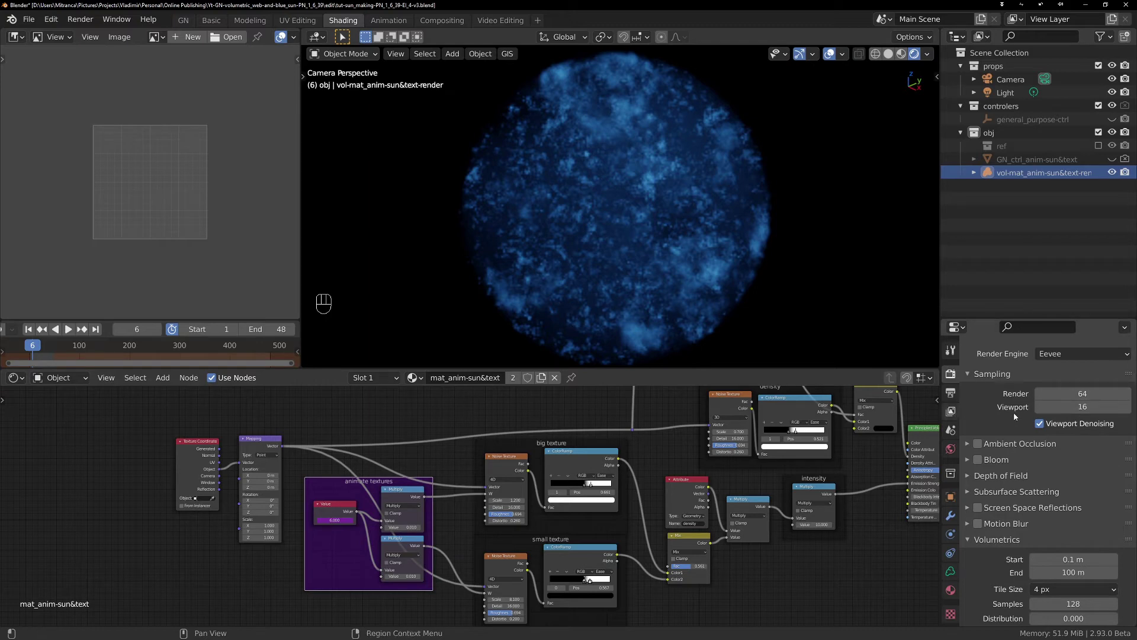
# Run a Viewport Render Animation of the preview range from the camera view, then close the render window.
pyautogui.click(395, 54)
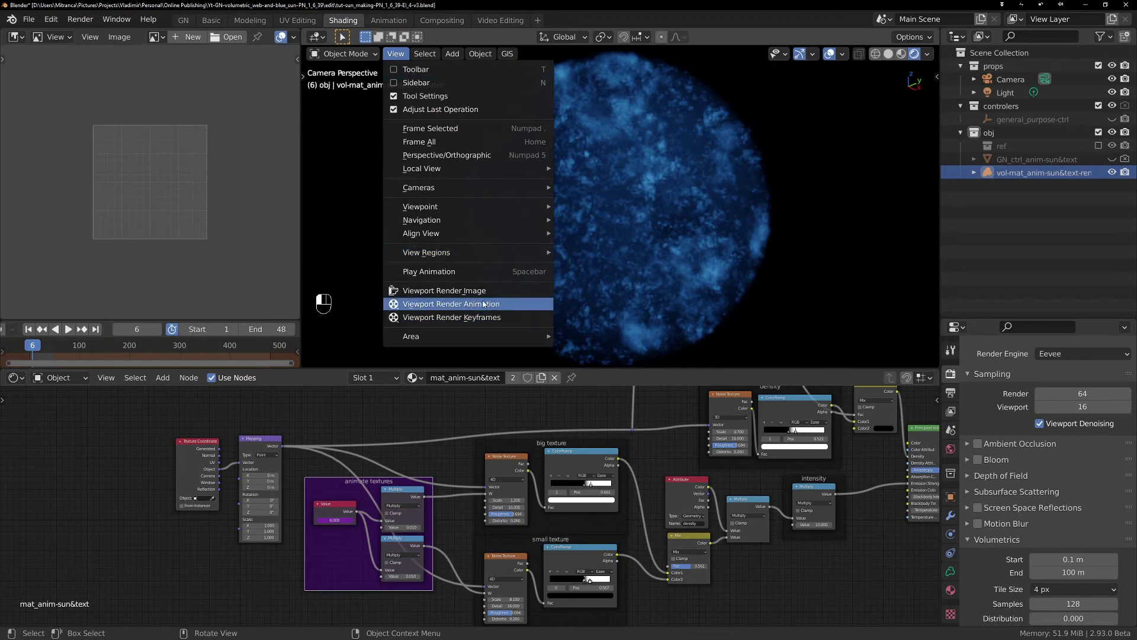
pyautogui.click(484, 305)
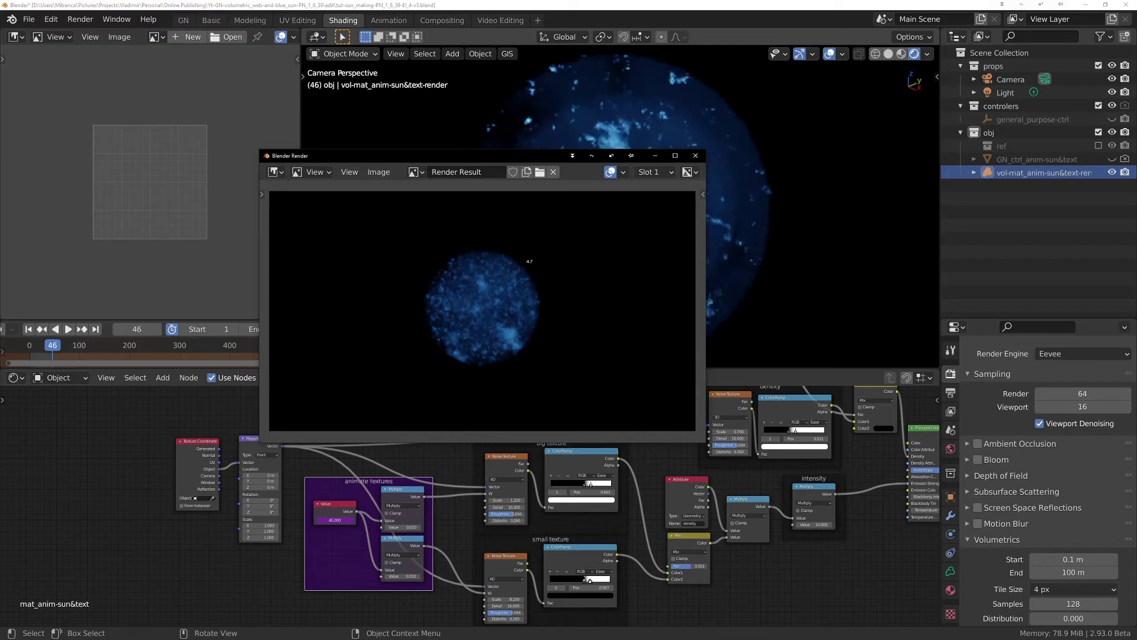
pyautogui.click(696, 156)
# Play back the rendered animation in its own player window, then close the player.
pyautogui.click(75, 21)
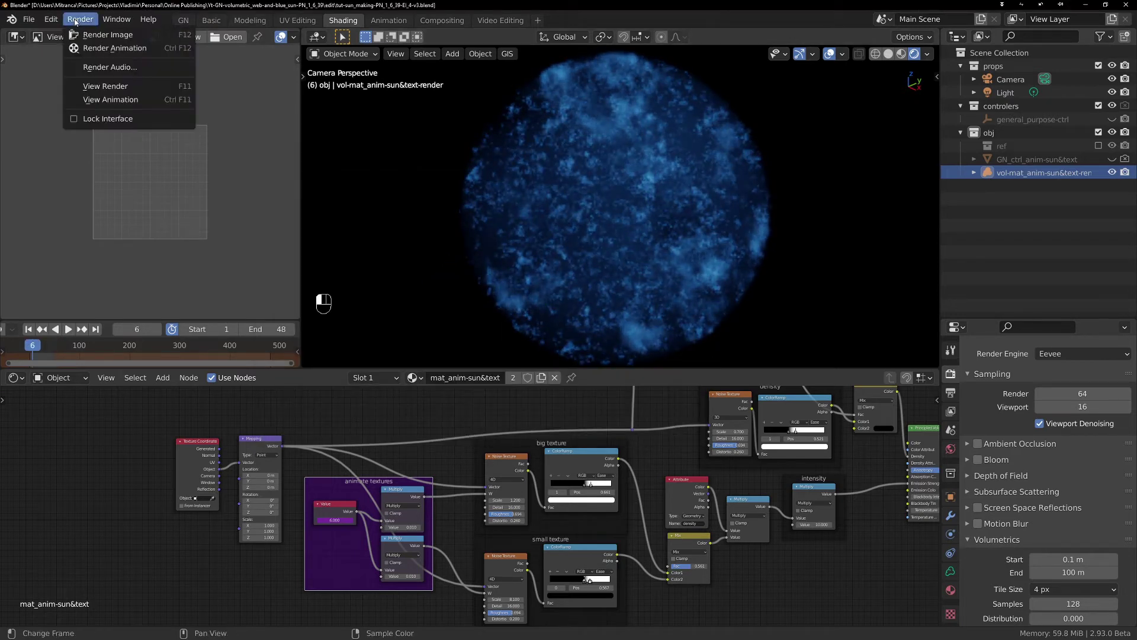
pyautogui.click(168, 101)
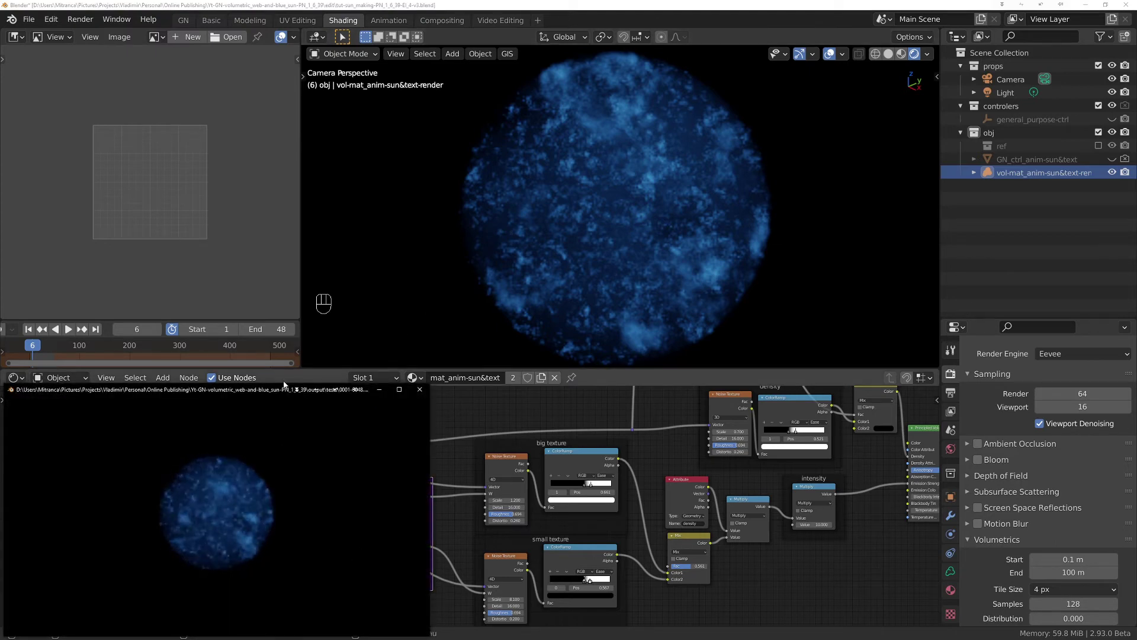
pyautogui.moveTo(284, 388); pyautogui.dragTo(634, 123)
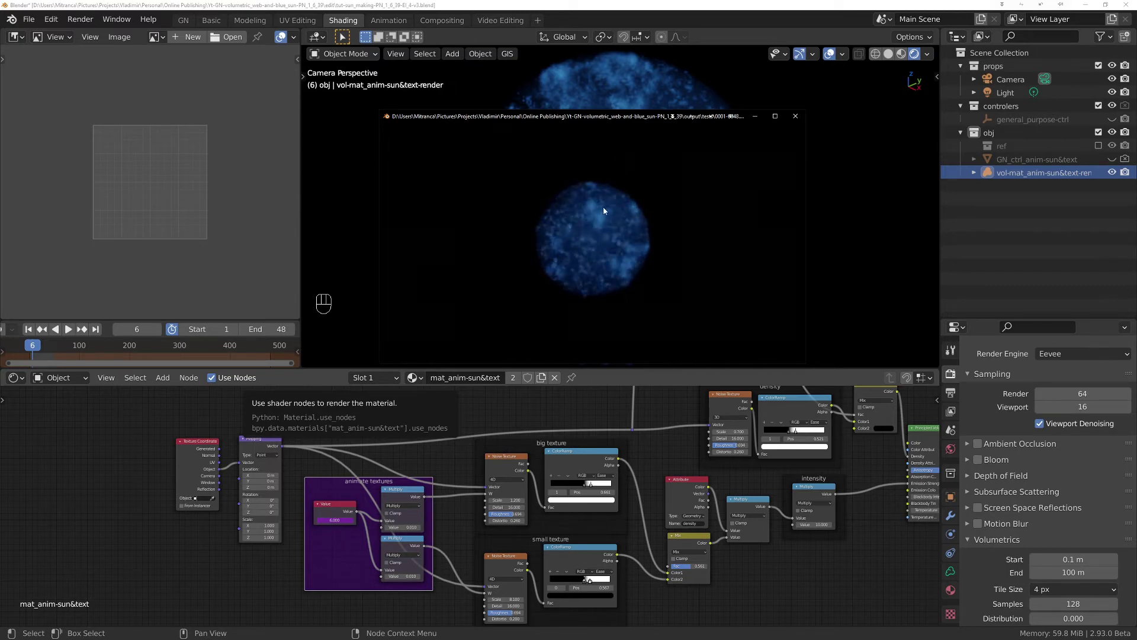
pyautogui.click(794, 117)
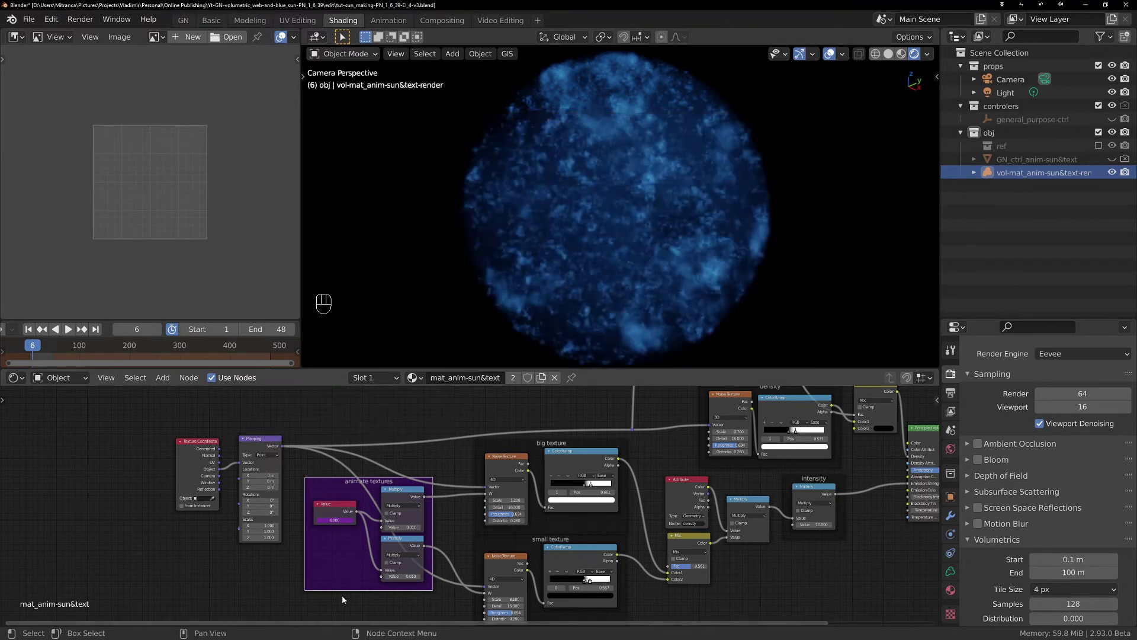
# Set the value of the Multiply node that drives the small texture's W input to 0.05.
pyautogui.scroll(5, 342, 594)
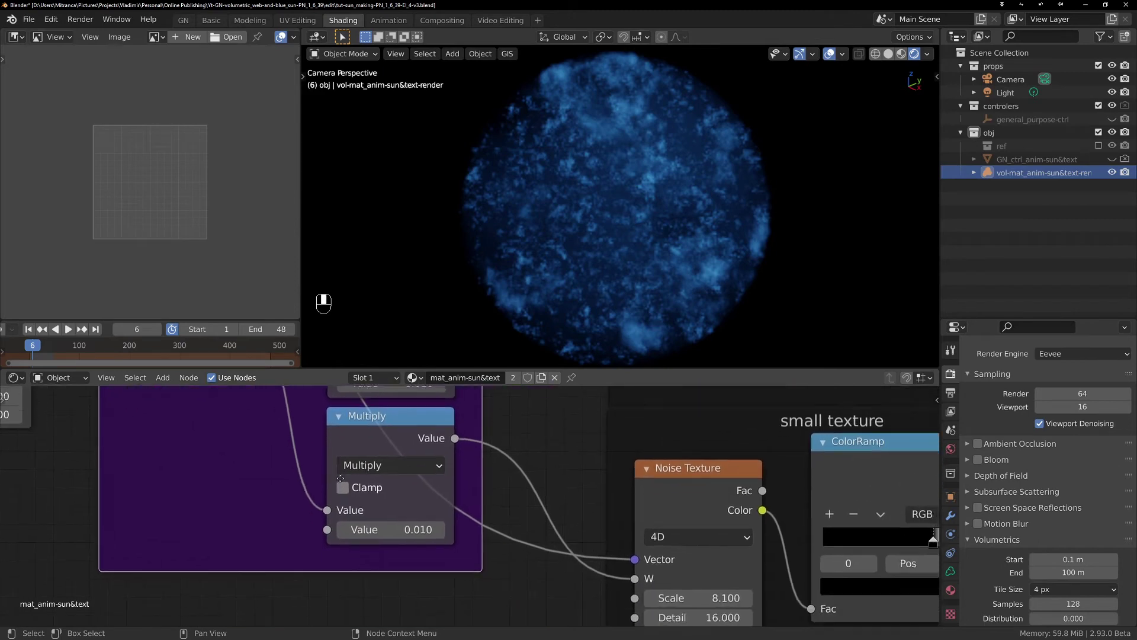
pyautogui.moveTo(340, 479); pyautogui.dragTo(341, 462, button='middle')
pyautogui.scroll(-3, 344, 484)
pyautogui.moveTo(402, 508); pyautogui.dragTo(446, 540, button='middle')
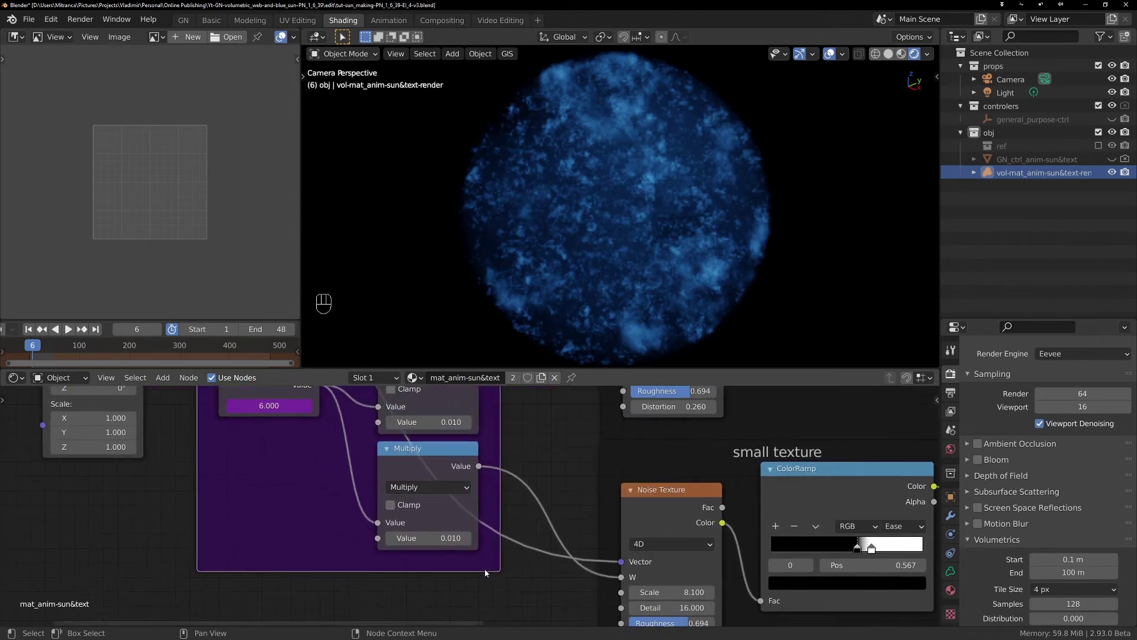
pyautogui.click(454, 538)
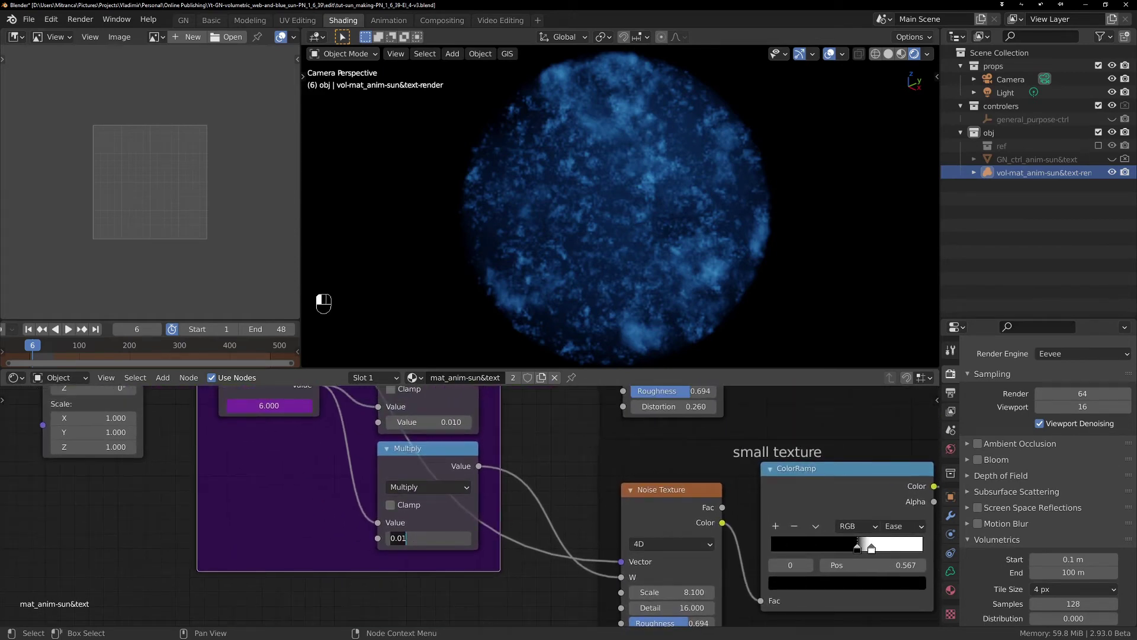
pyautogui.moveTo(402, 538); pyautogui.dragTo(416, 539)
pyautogui.write('5')
pyautogui.press('Return')
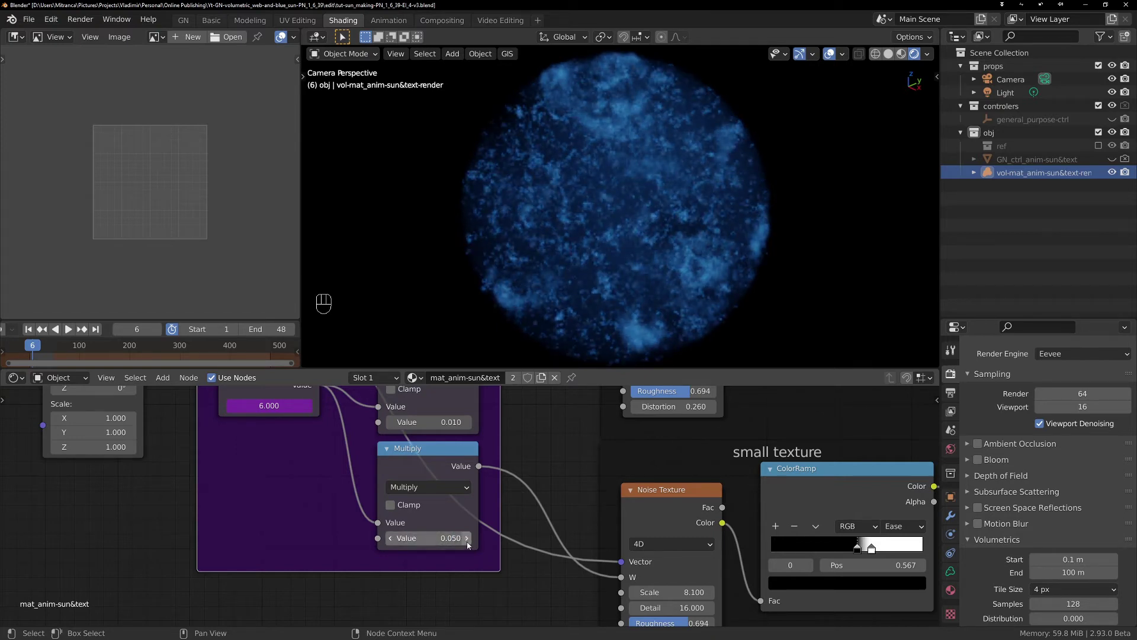
# Shift the animate textures frame slightly closer to the big and small texture frames in the node tree.
pyautogui.scroll(-4, 469, 540)
pyautogui.moveTo(464, 518); pyautogui.dragTo(502, 557, button='middle')
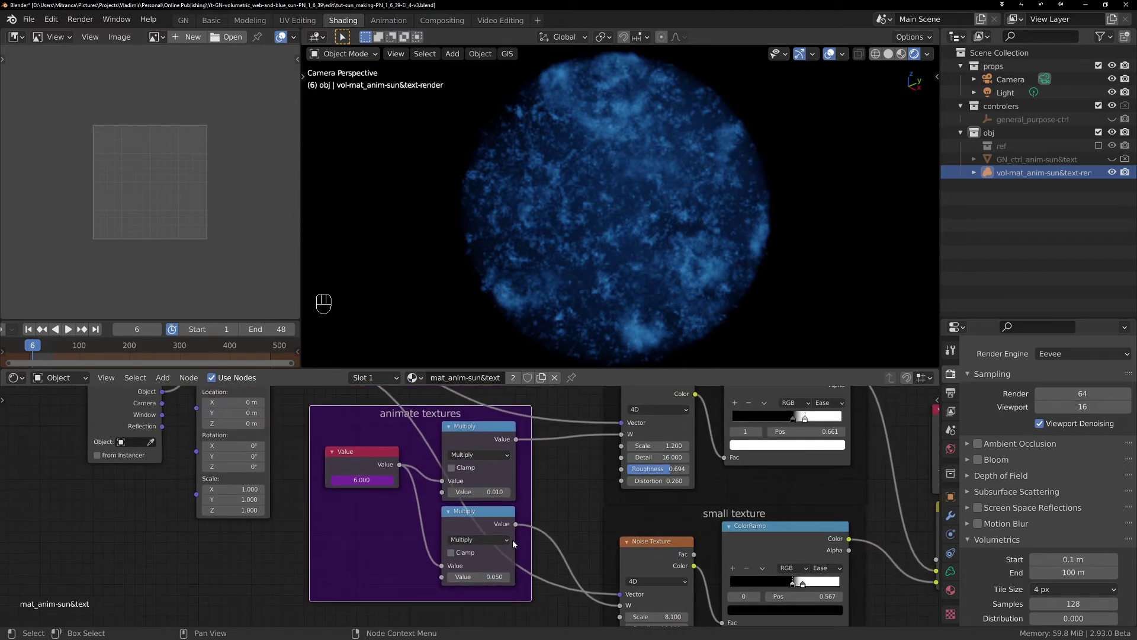
pyautogui.moveTo(401, 441); pyautogui.dragTo(407, 449)
pyautogui.scroll(-2, 527, 442)
pyautogui.moveTo(415, 387); pyautogui.dragTo(411, 413, button='middle')
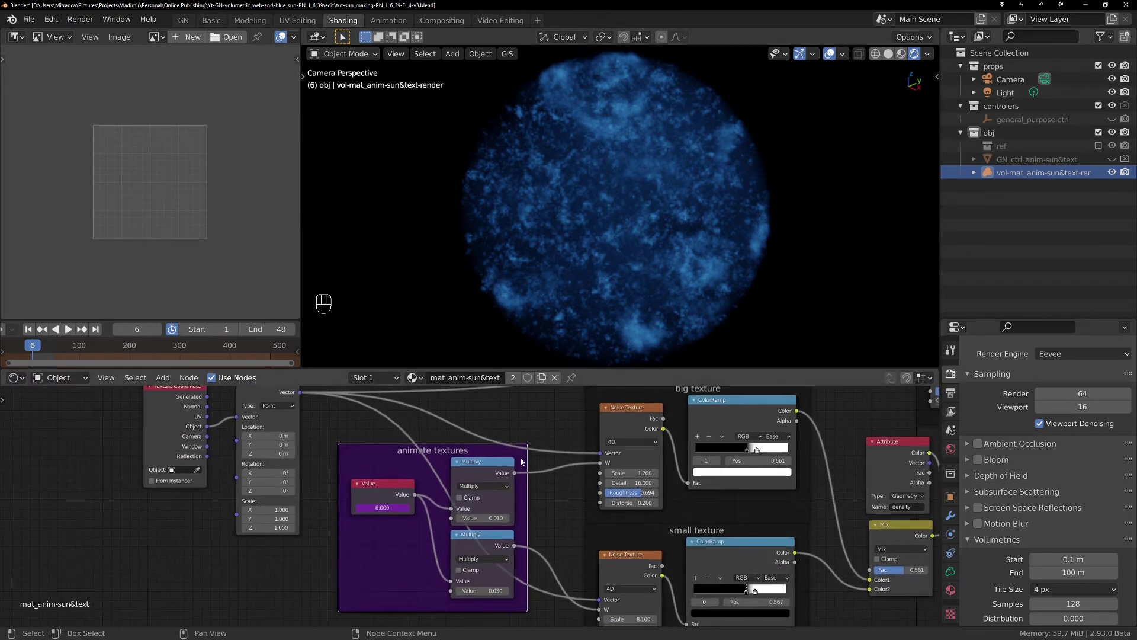
pyautogui.moveTo(521, 448); pyautogui.dragTo(470, 478, button='middle')
pyautogui.scroll(-1, 467, 499)
pyautogui.scroll(-1, 468, 499)
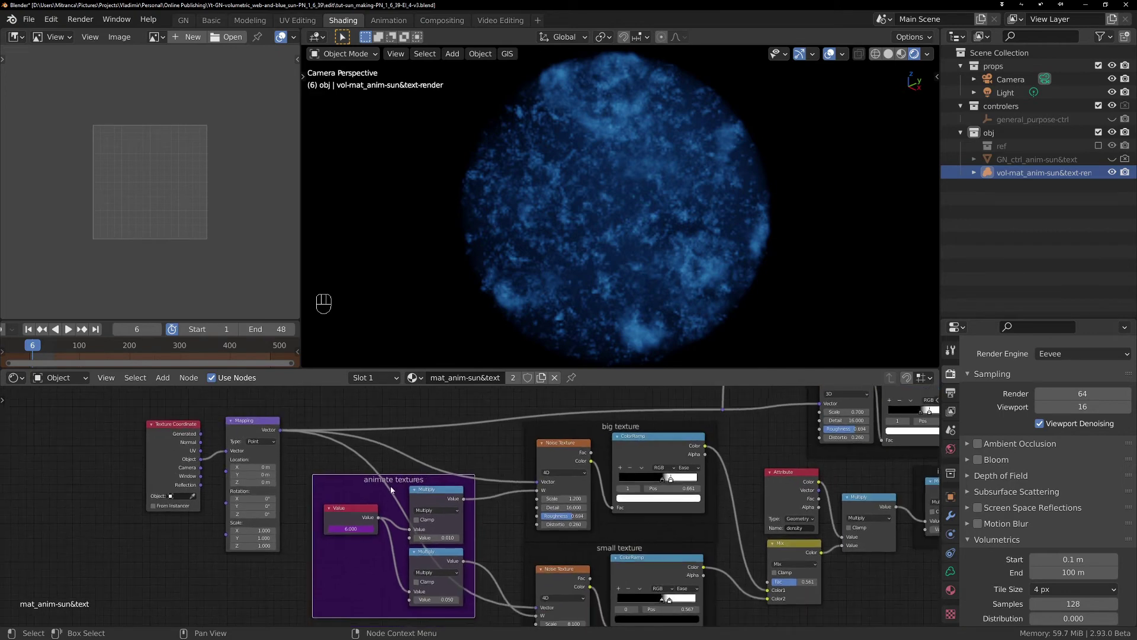
pyautogui.moveTo(356, 500)
pyautogui.mouseDown()
pyautogui.moveTo(382, 475)
pyautogui.moveTo(370, 487)
pyautogui.mouseUp()
# Move the edge mask frame directly above the density frame in the node tree and deselect it.
pyautogui.moveTo(689, 405); pyautogui.dragTo(436, 486, button='middle')
pyautogui.scroll(-1, 518, 439)
pyautogui.scroll(-1, 436, 486)
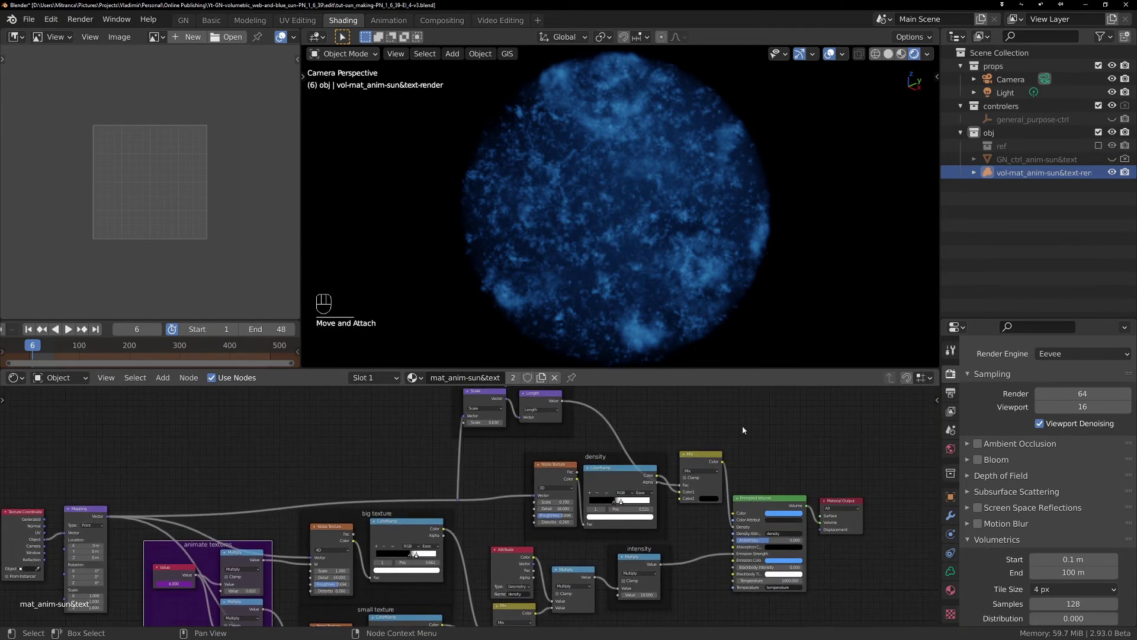
pyautogui.moveTo(742, 429); pyautogui.dragTo(820, 494, button='middle')
pyautogui.moveTo(607, 454); pyautogui.dragTo(615, 462)
pyautogui.scroll(3, 540, 559)
pyautogui.moveTo(583, 528); pyautogui.dragTo(490, 510, button='middle')
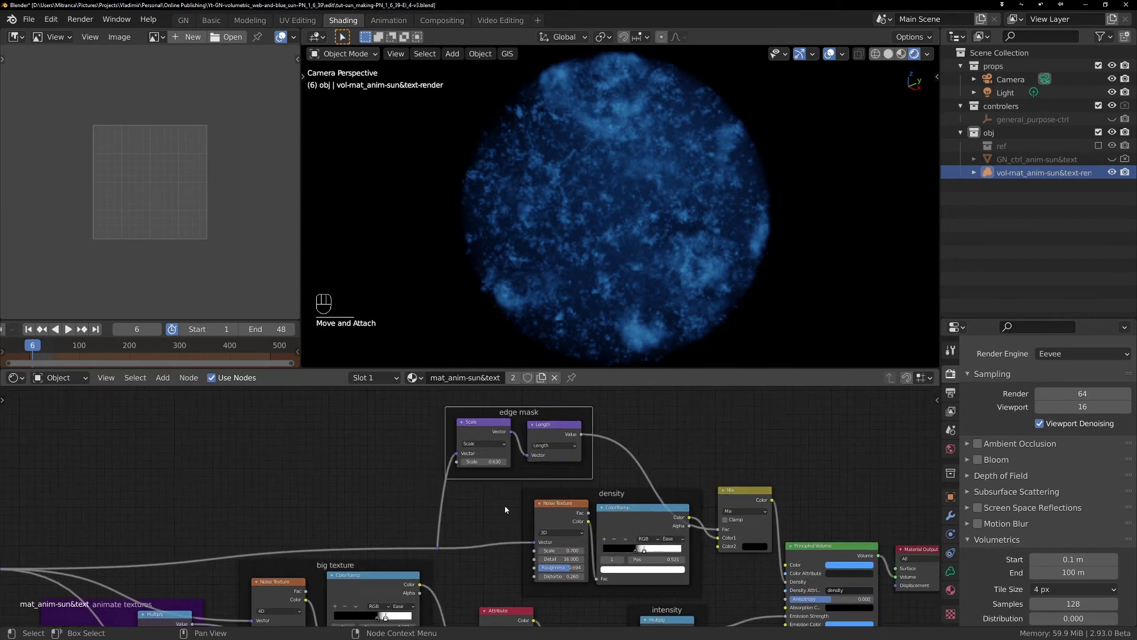
pyautogui.moveTo(476, 470); pyautogui.dragTo(550, 473)
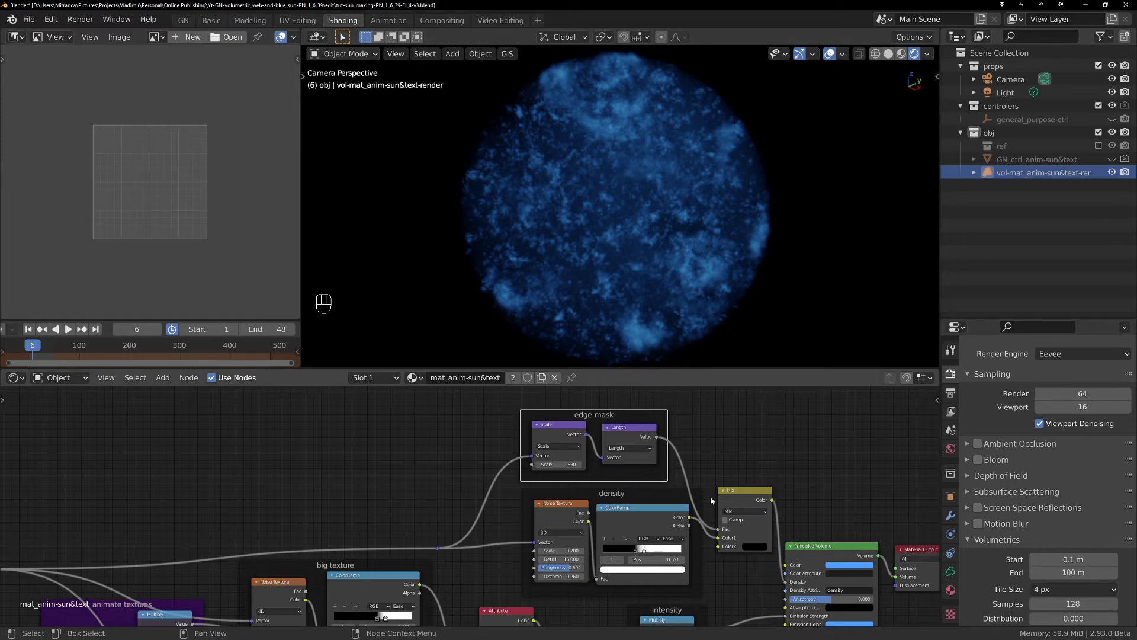
pyautogui.click(813, 438)
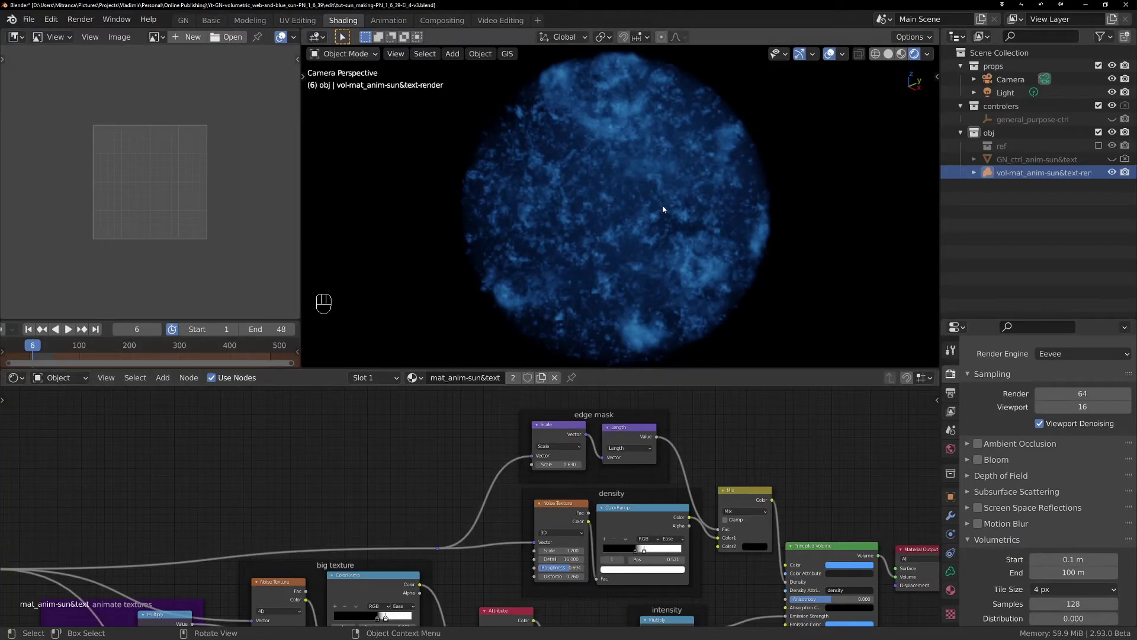
# Switch to the GN workspace and show the whole camera frame around the sun in its 3D viewport.
pyautogui.click(183, 20)
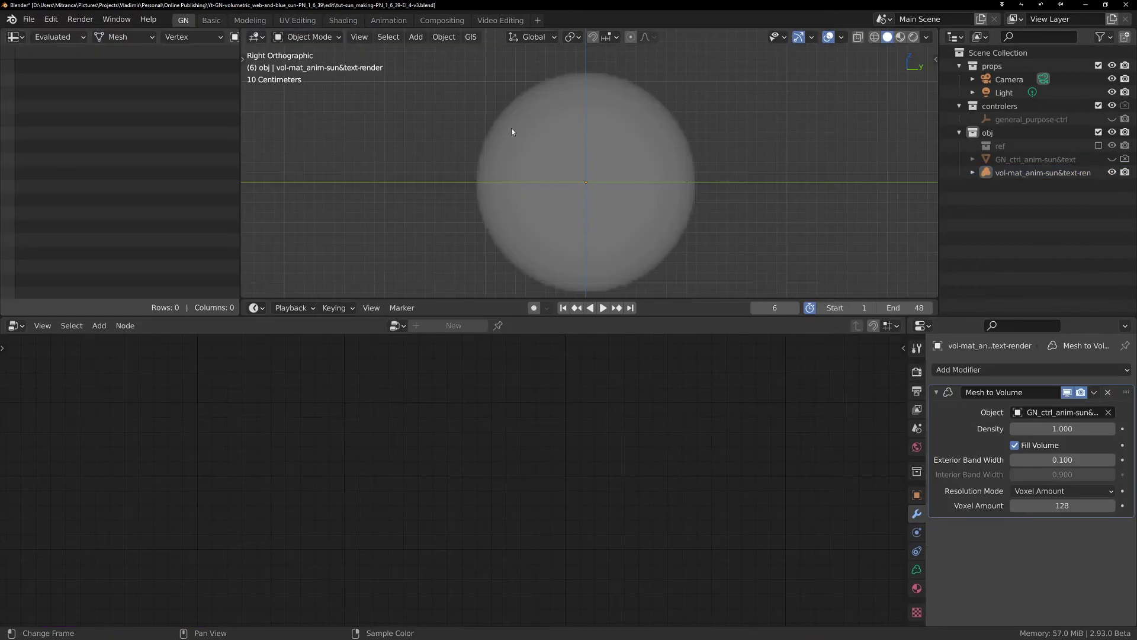
pyautogui.scroll(-2, 603, 155)
pyautogui.scroll(2, 623, 164)
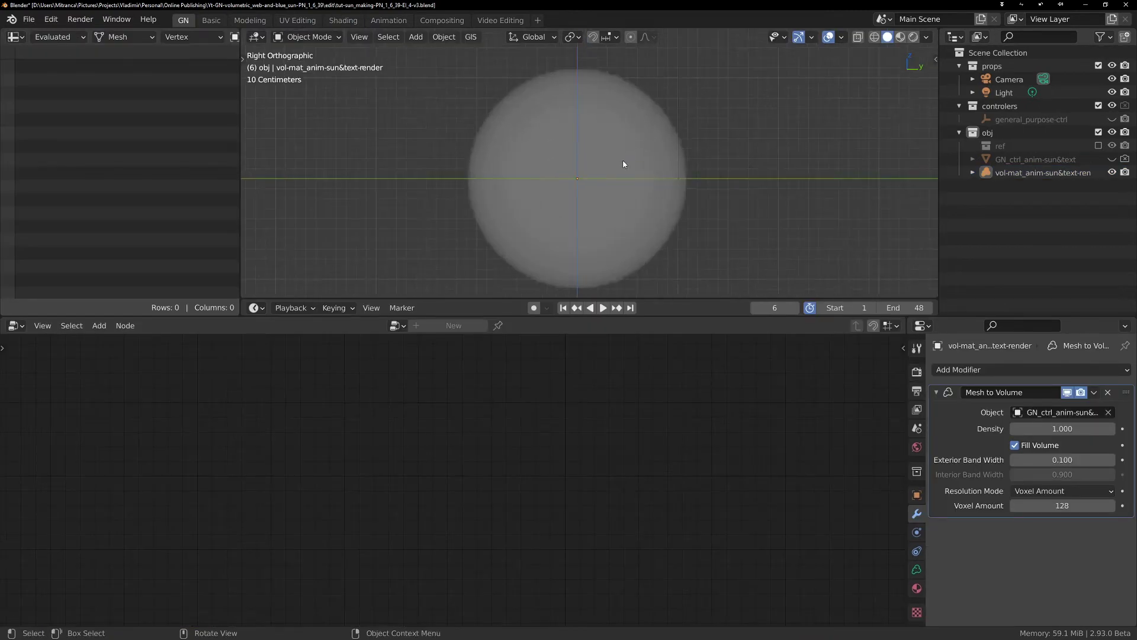
pyautogui.press('KP_0')
pyautogui.scroll(1, 609, 141)
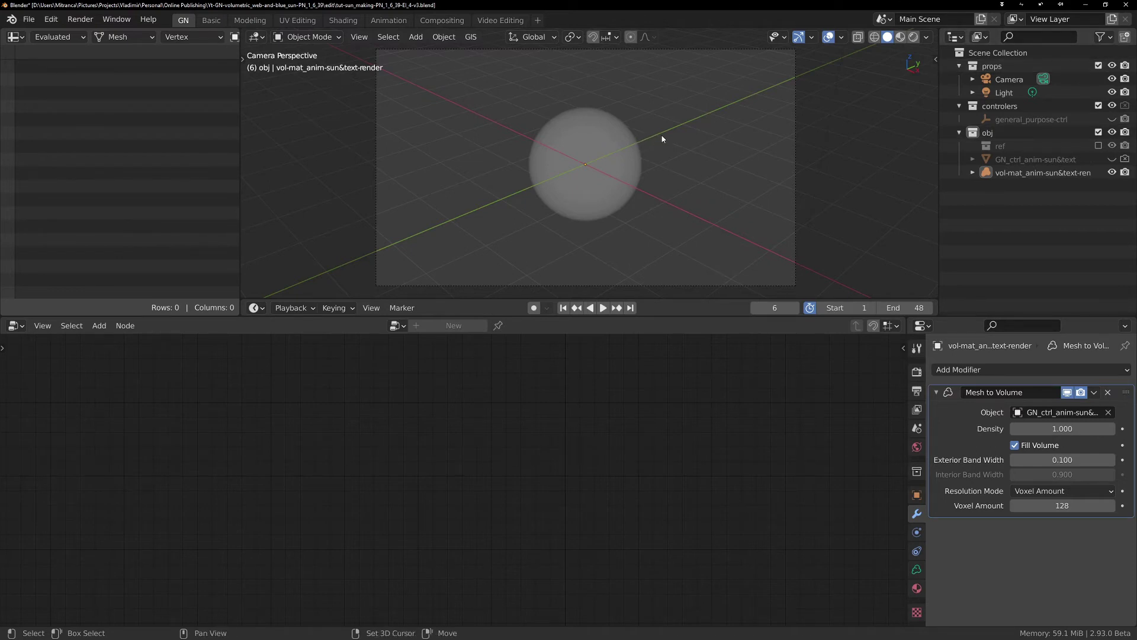
pyautogui.keyDown('shift'); pyautogui.moveTo(666, 131); pyautogui.dragTo(666, 133, button='middle'); pyautogui.keyUp('shift')
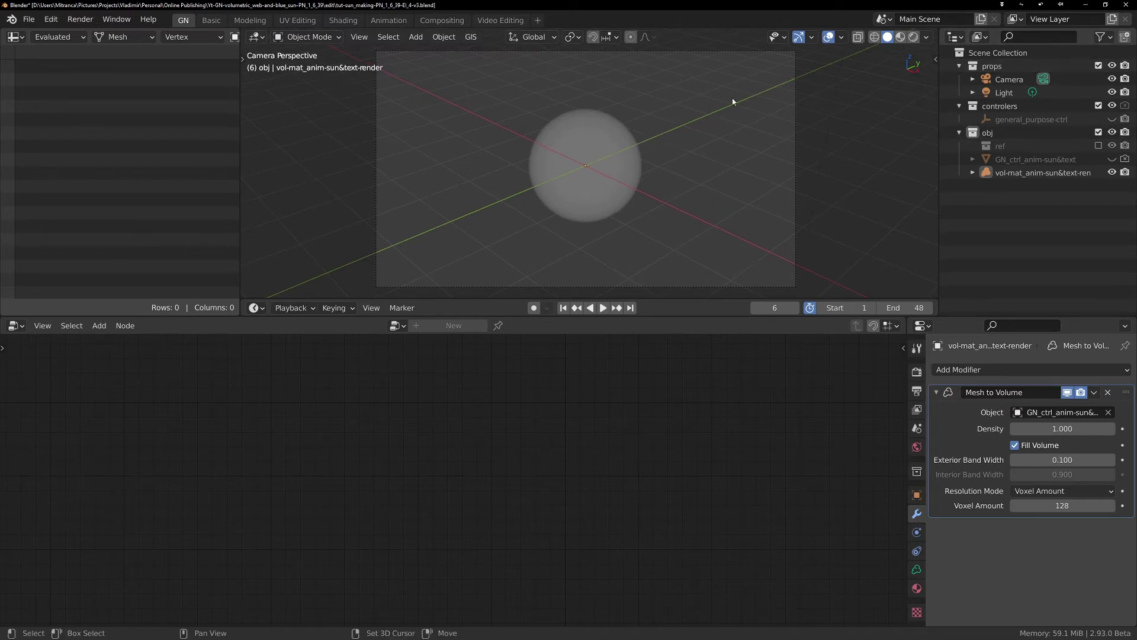
# Select the Camera object in the props collection.
pyautogui.click(994, 81)
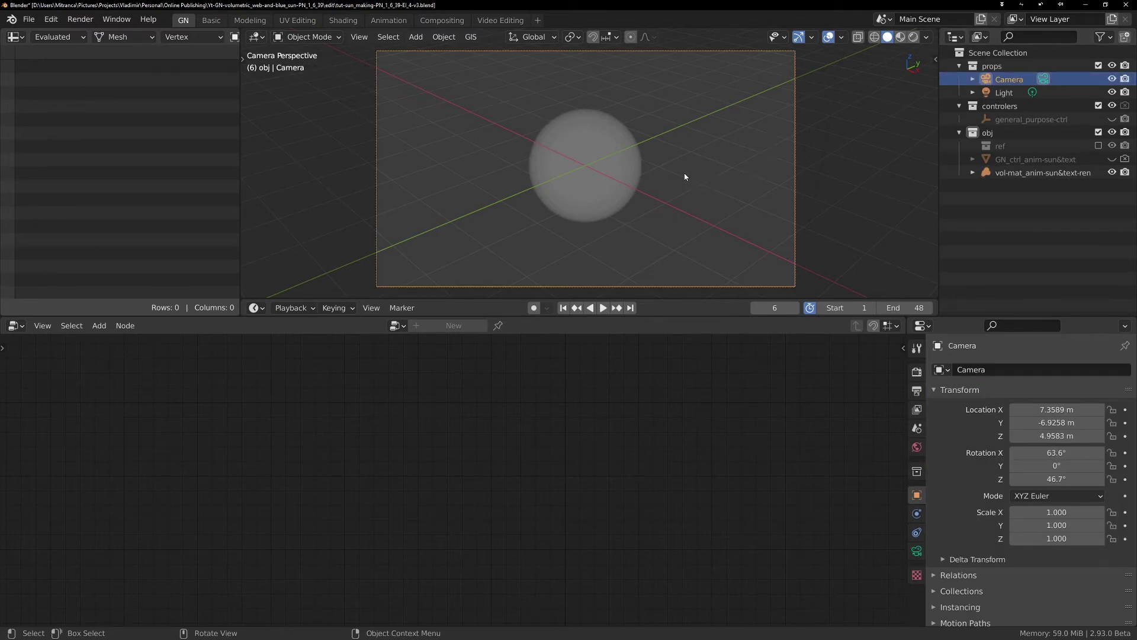
pyautogui.press('g')
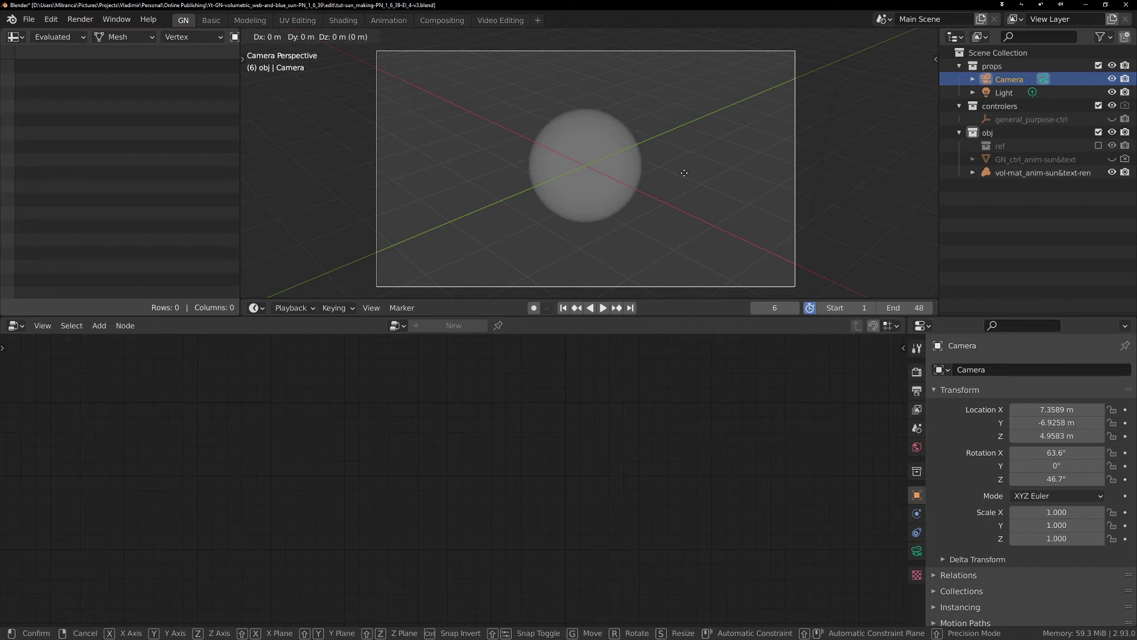
pyautogui.rightClick(684, 173)
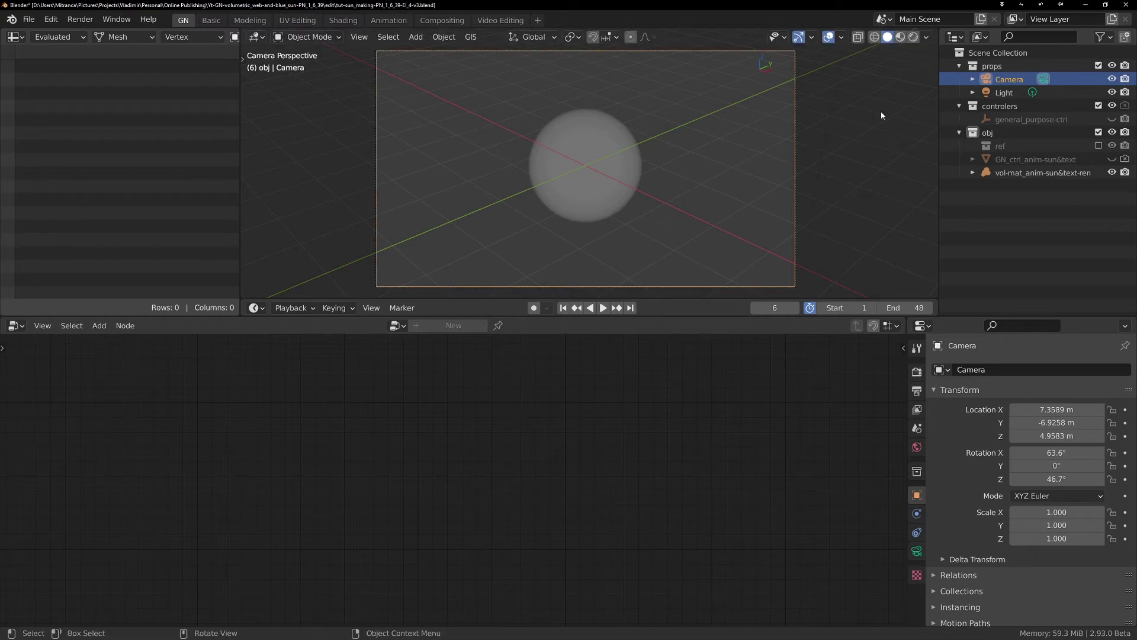
# Restart the Screencast Keys display in the 3D viewport.
pyautogui.press('n')
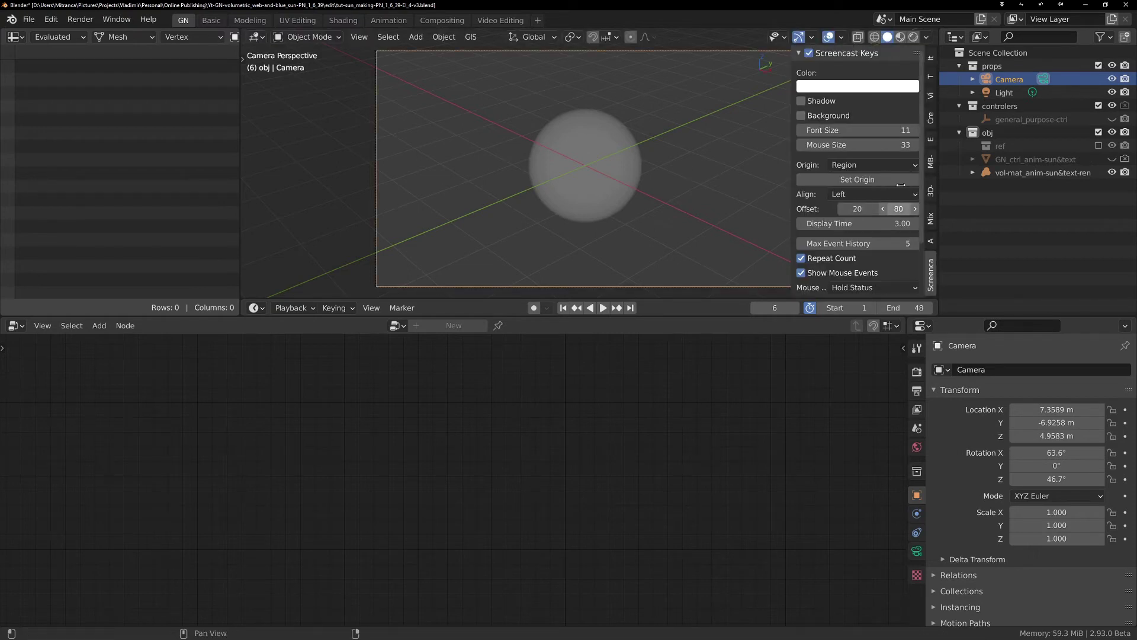
pyautogui.click(810, 53)
pyautogui.press('n')
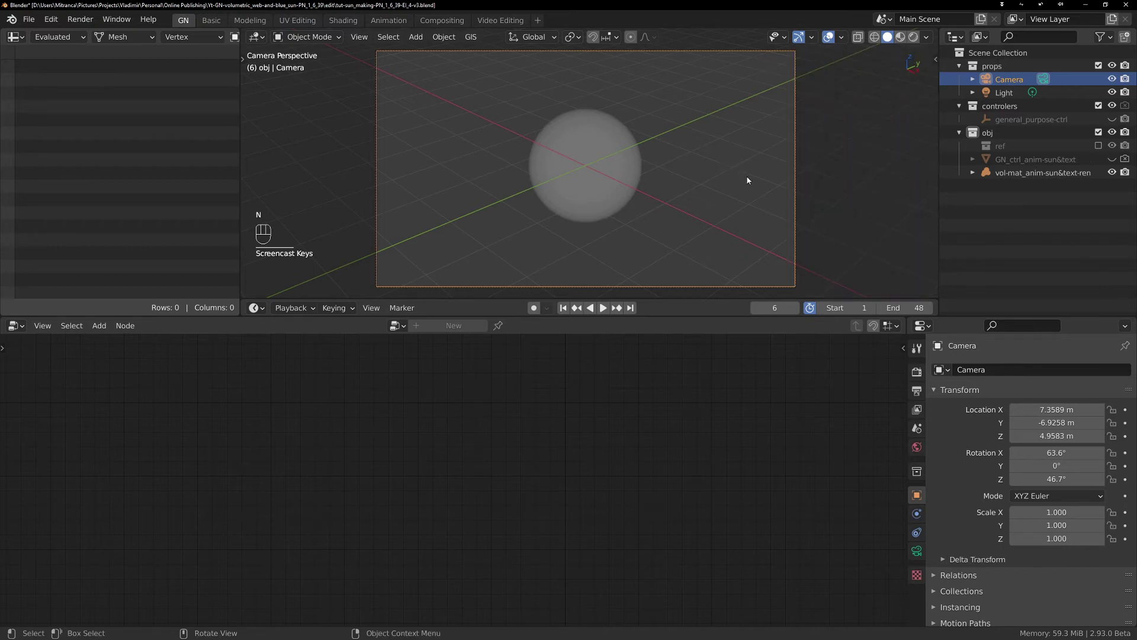
# Move the camera about 4.83 m along its local Z axis toward the sun so the sphere fills more of the frame.
pyautogui.press('g')
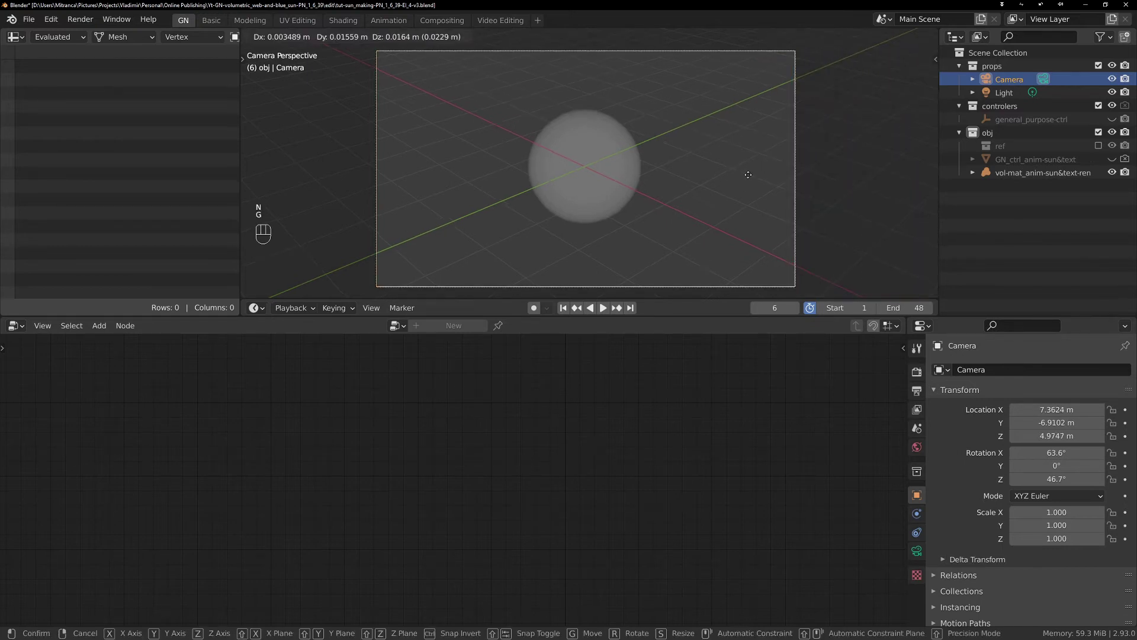
pyautogui.click(745, 178)
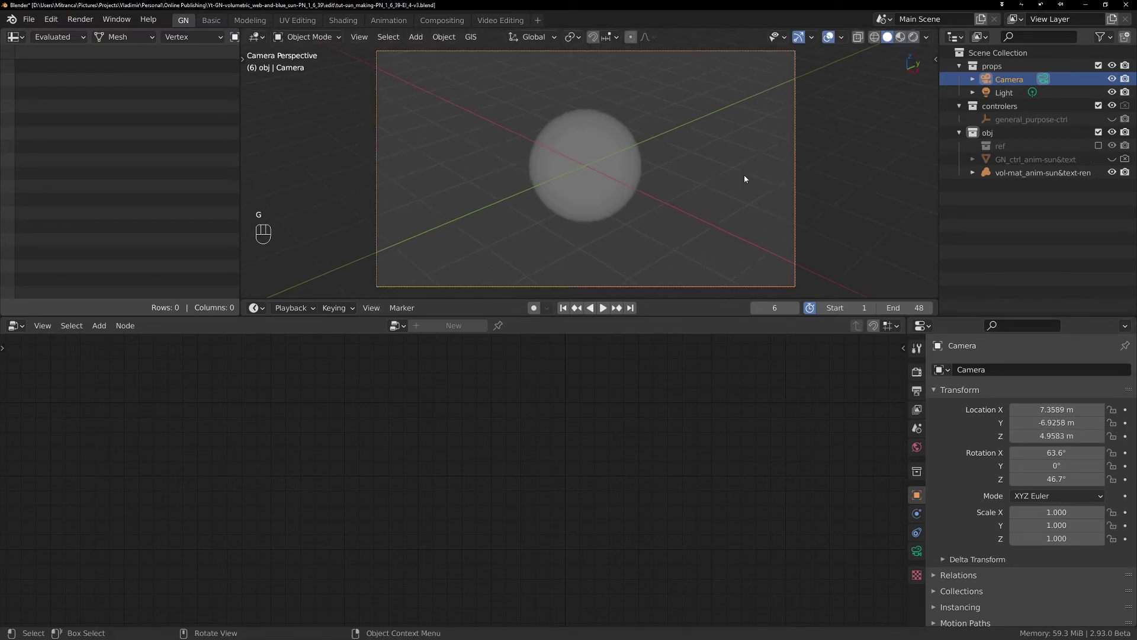
pyautogui.press('g')
pyautogui.press('z')
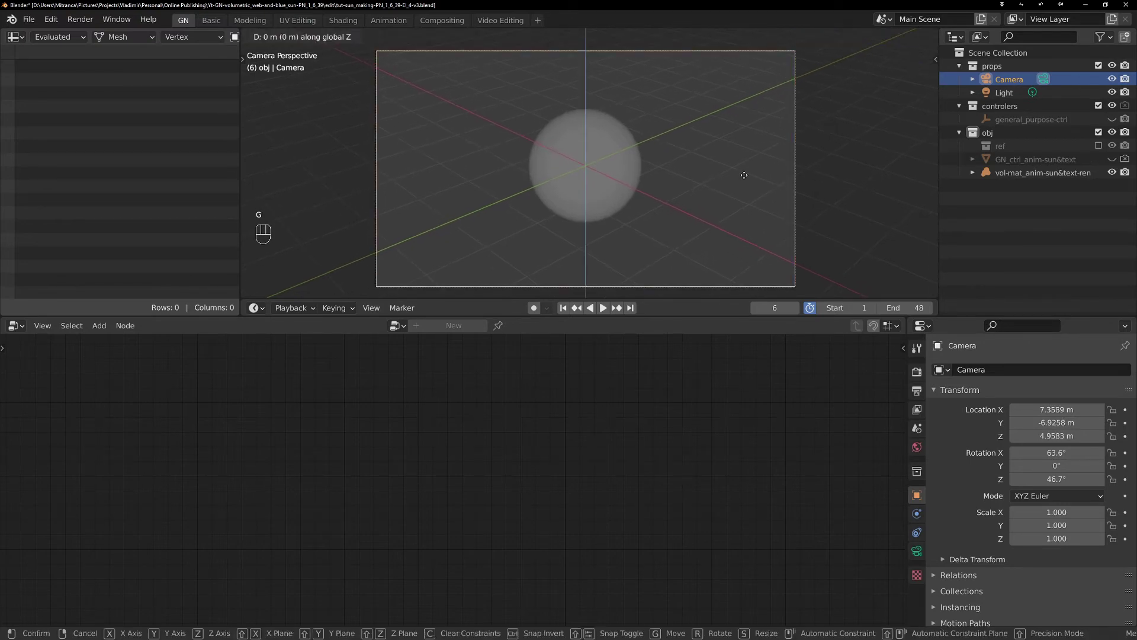
pyautogui.press('z')
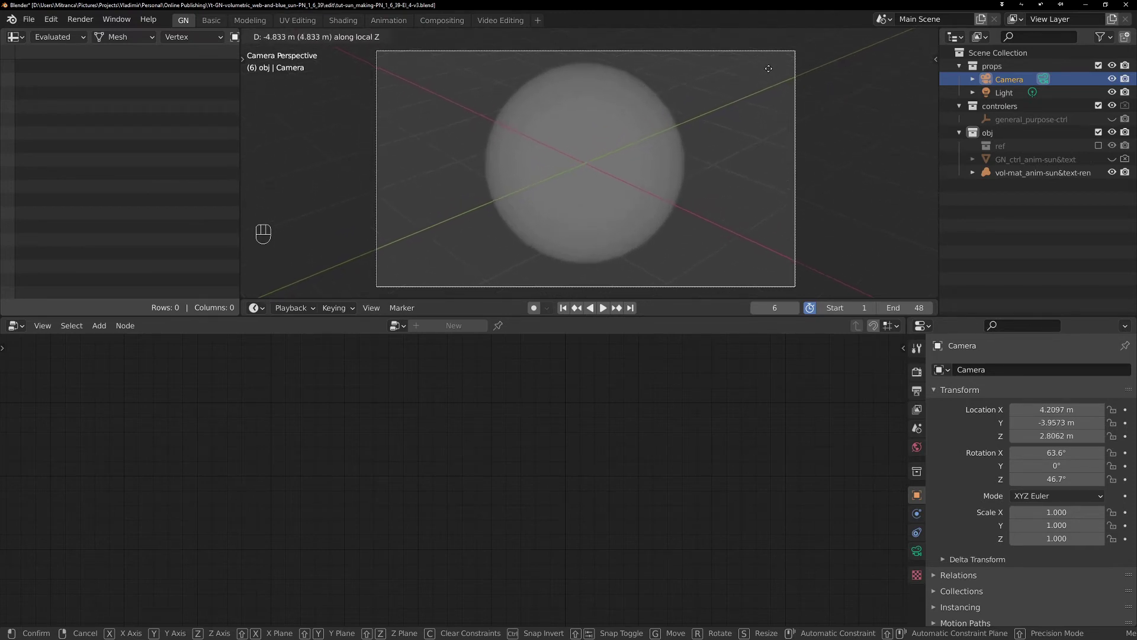
pyautogui.click(767, 76)
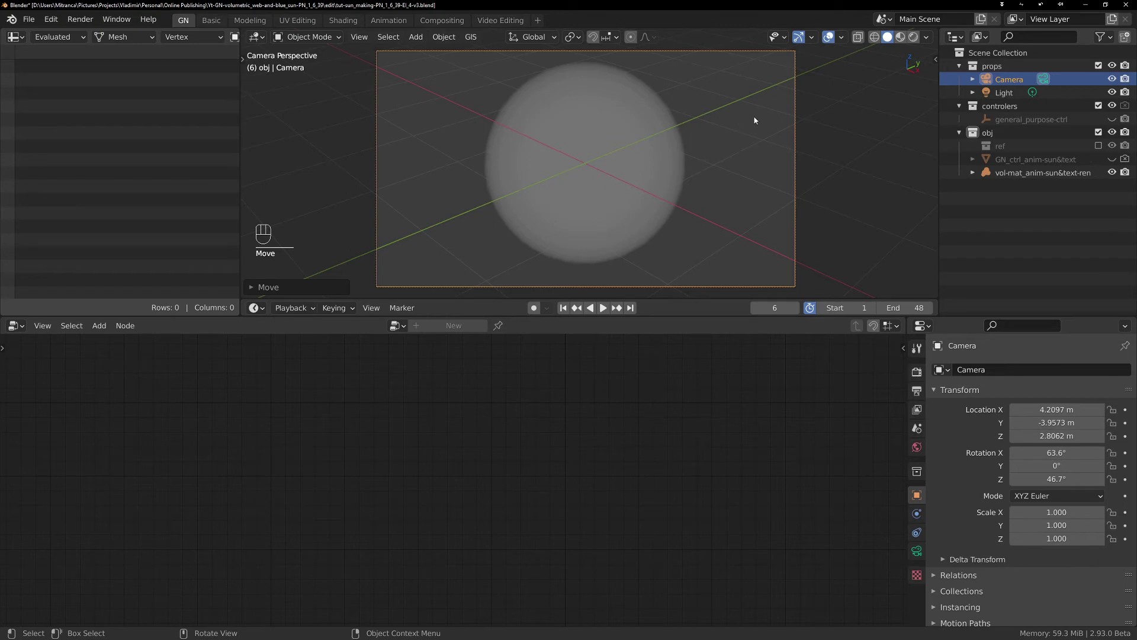
# Add a text object to the scene and align it to the camera view.
pyautogui.hotkey('shift', 'a')
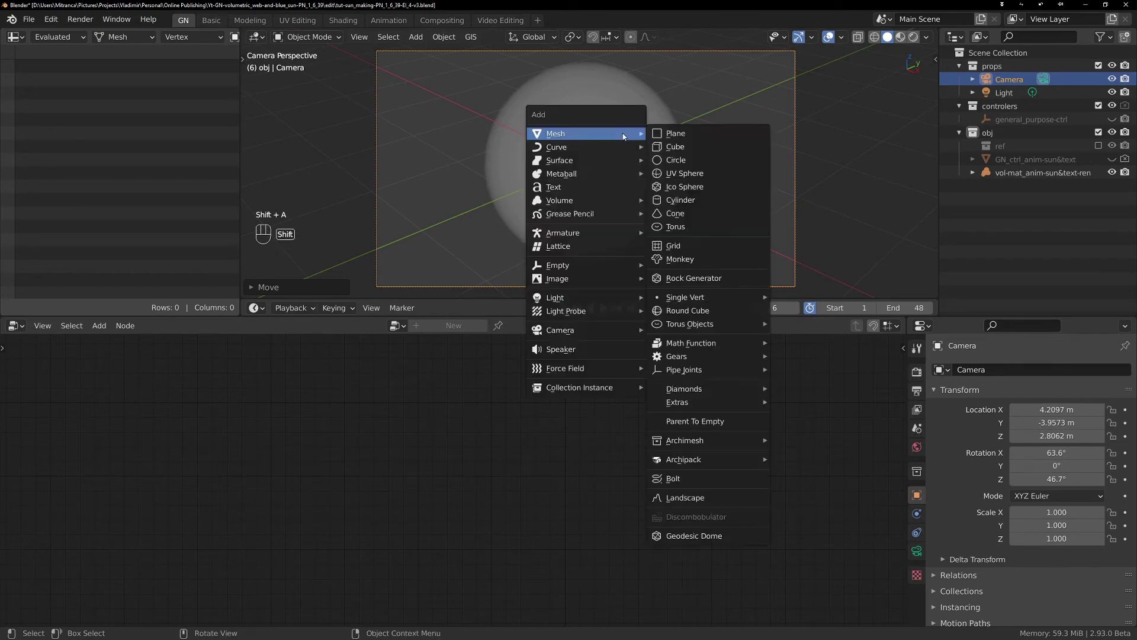
pyautogui.click(571, 187)
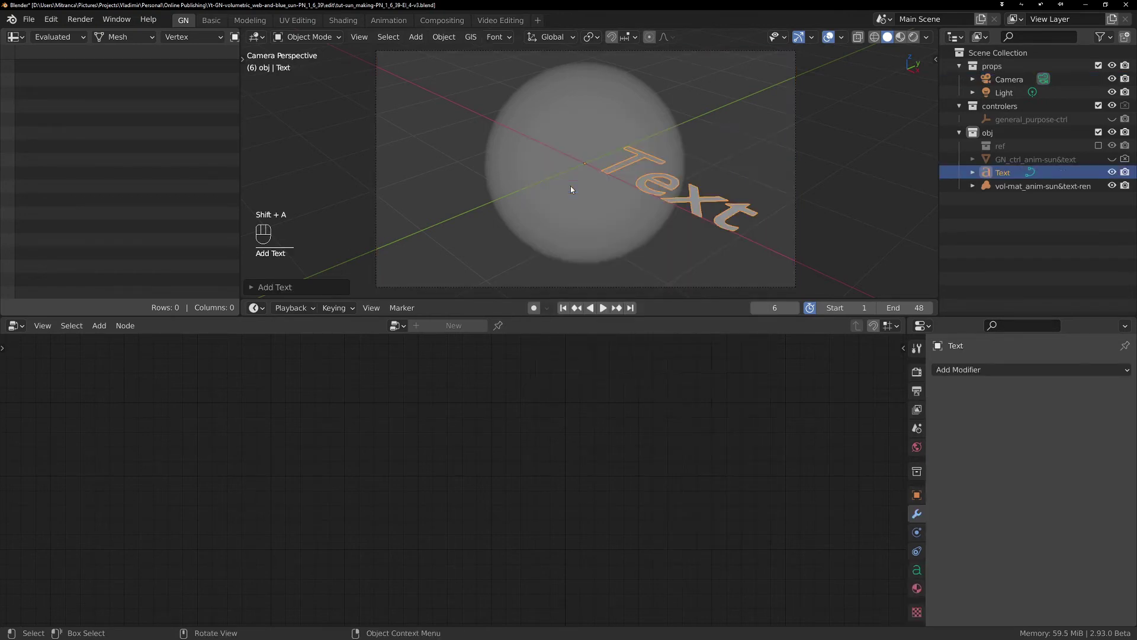
pyautogui.click(274, 287)
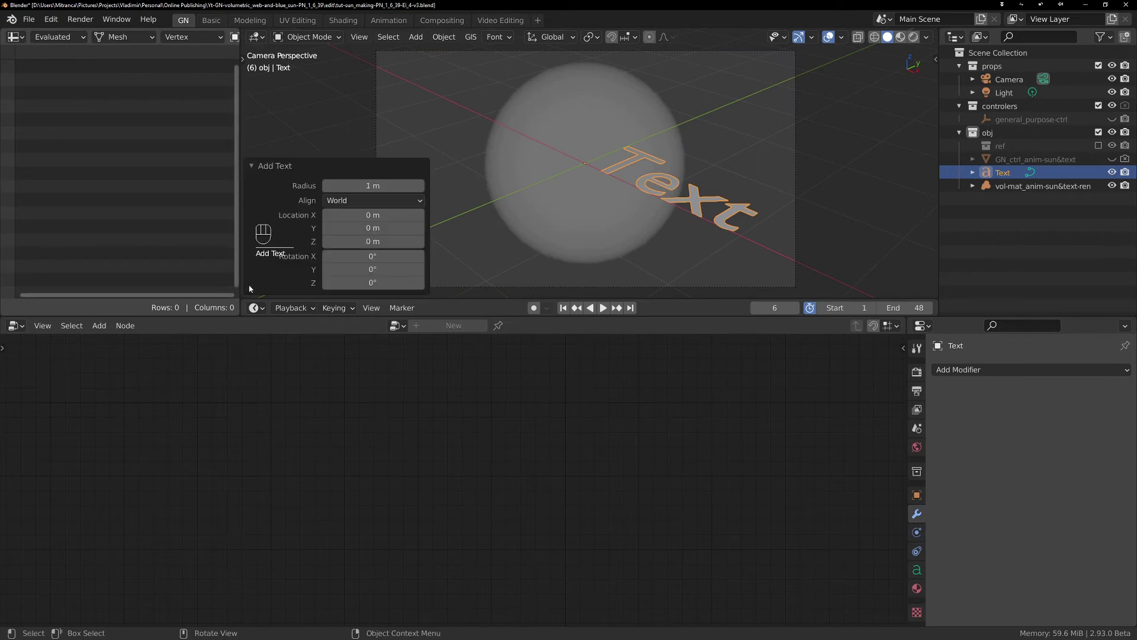
pyautogui.click(348, 201)
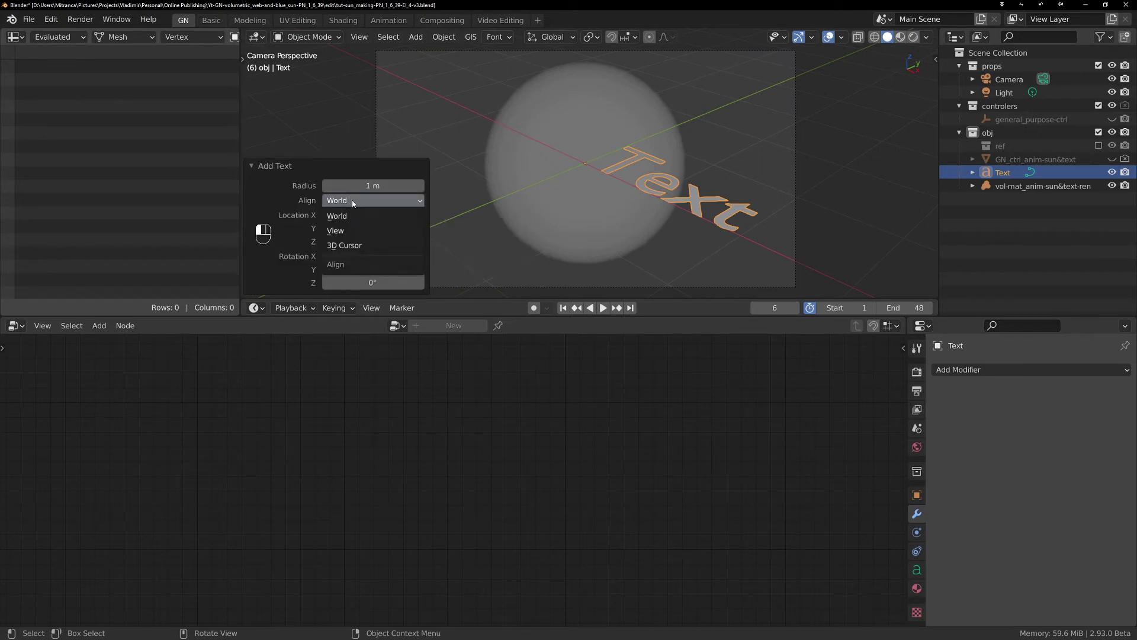
pyautogui.click(344, 231)
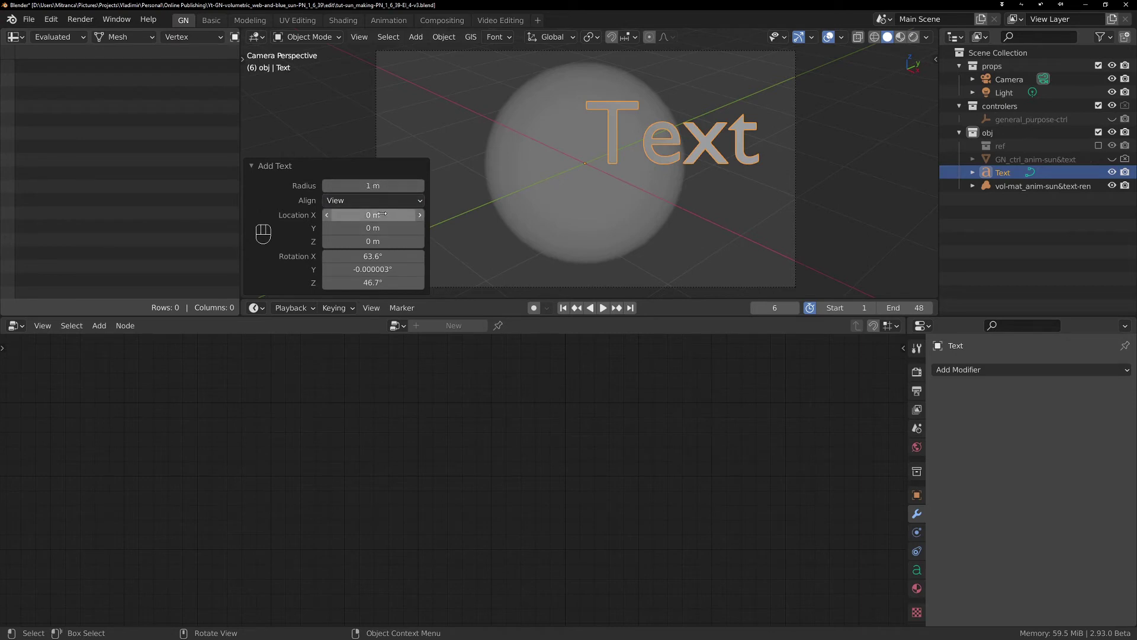
# Set the new text's location to -1.49, -0.27, -0.58 m and its radius to 1.19 m.
pyautogui.moveTo(372, 214); pyautogui.dragTo(353, 241)
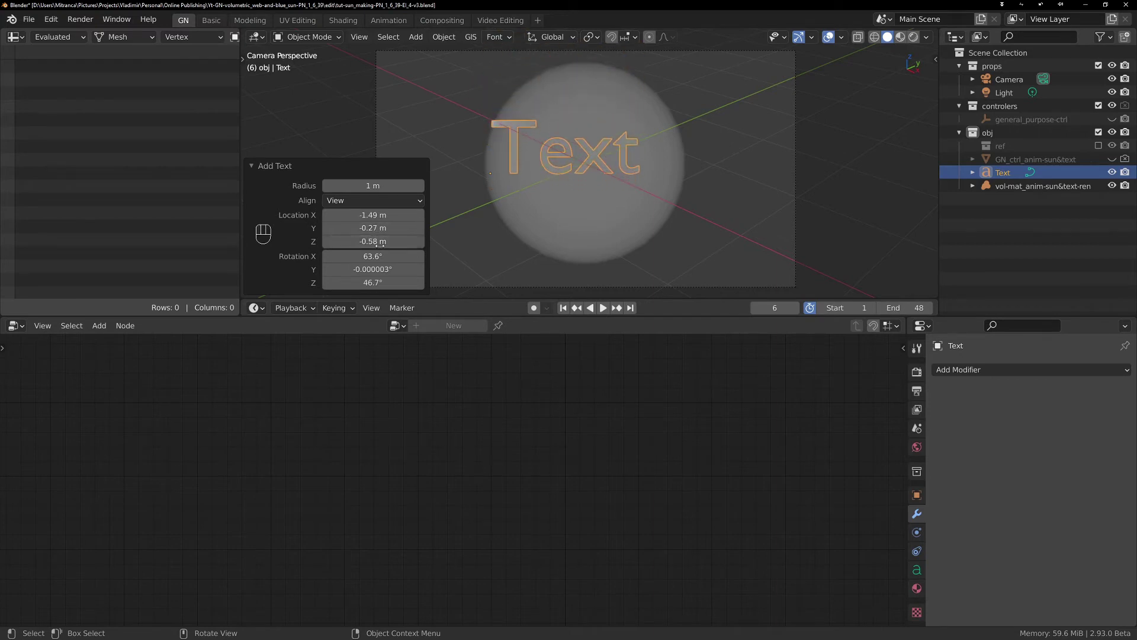
pyautogui.moveTo(373, 186); pyautogui.dragTo(384, 186)
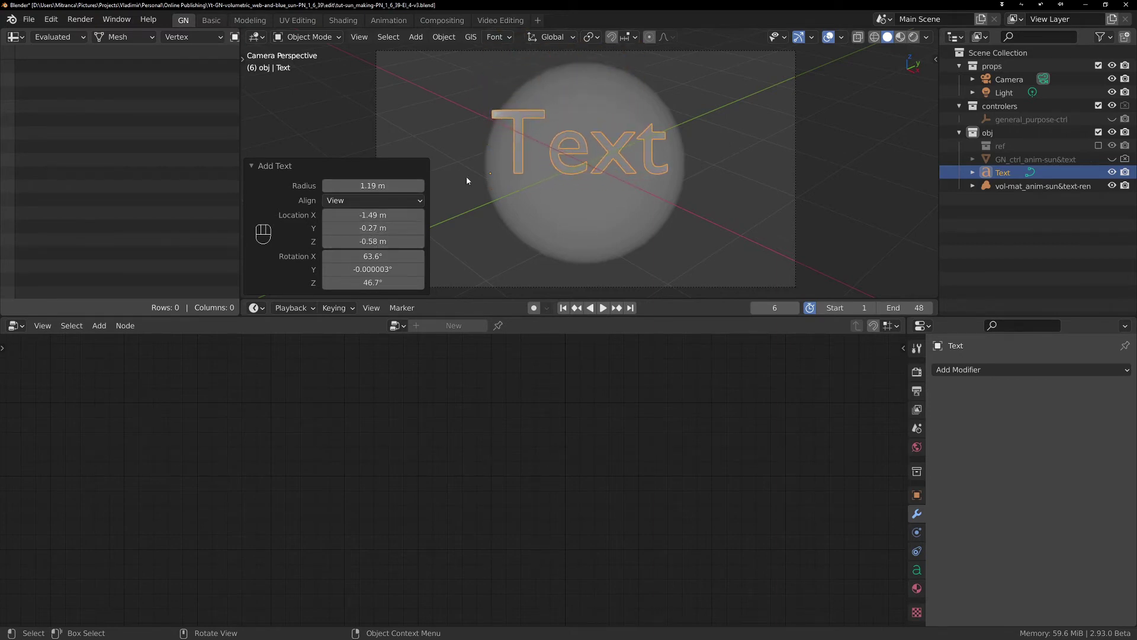
pyautogui.click(254, 166)
# Replace the text object's default content with "Something".
pyautogui.press('Tab')
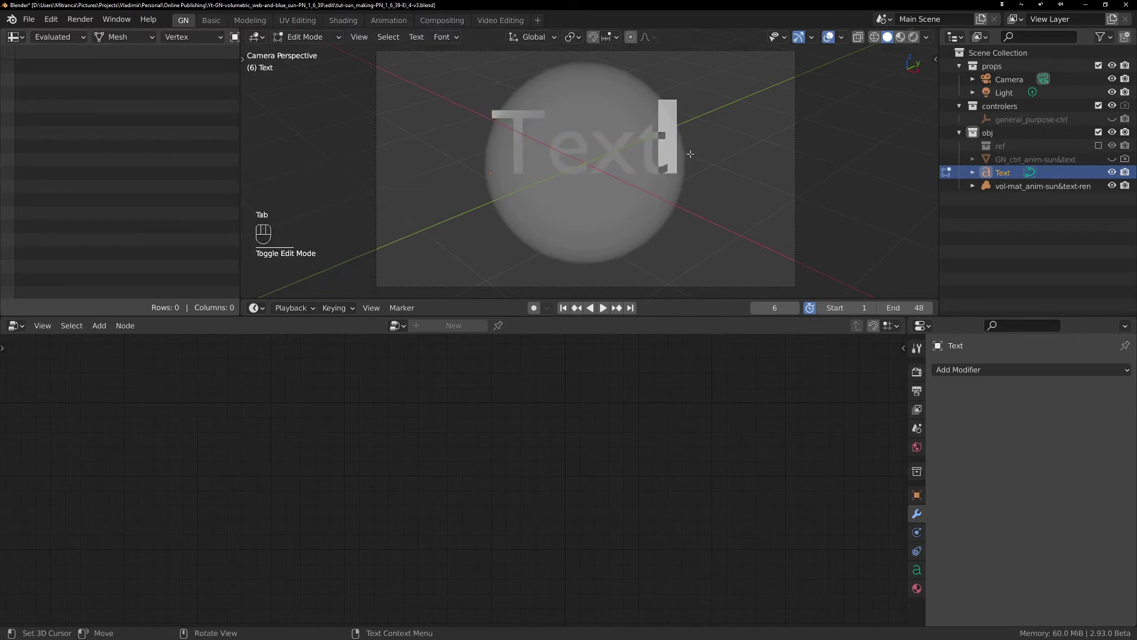
pyautogui.press('BackSpace')
pyautogui.press('BackSpace')
pyautogui.press('BackSpace')
pyautogui.press('BackSpace')
pyautogui.write('Something')
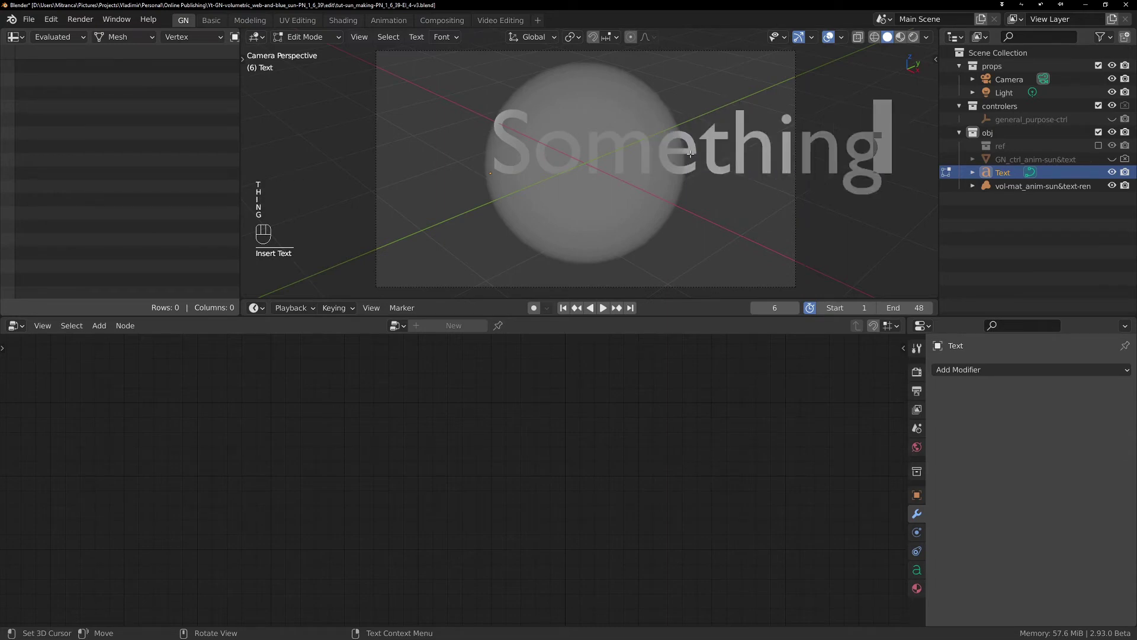
pyautogui.press('Tab')
# Centre the text over the sun and move it along its local Z axis toward the camera, checking it through the camera view.
pyautogui.press('g')
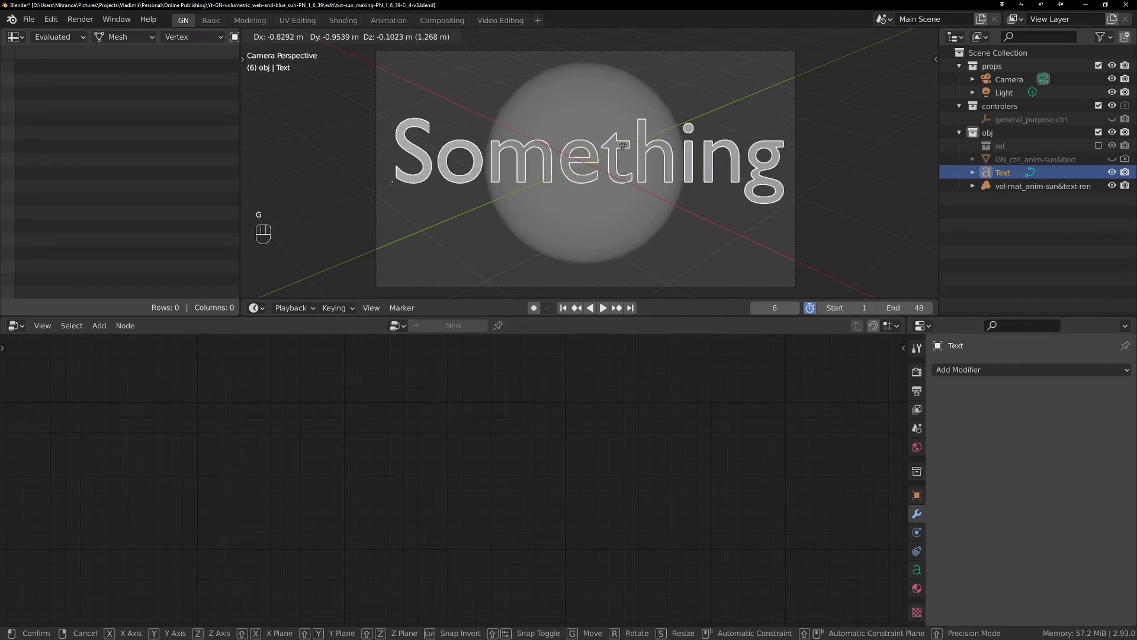
pyautogui.click(589, 172)
pyautogui.moveTo(588, 172)
pyautogui.mouseDown(button='middle')
pyautogui.moveTo(727, 176)
pyautogui.moveTo(578, 170)
pyautogui.mouseUp(button='middle')
pyautogui.press('g')
pyautogui.press('z')
pyautogui.press('z')
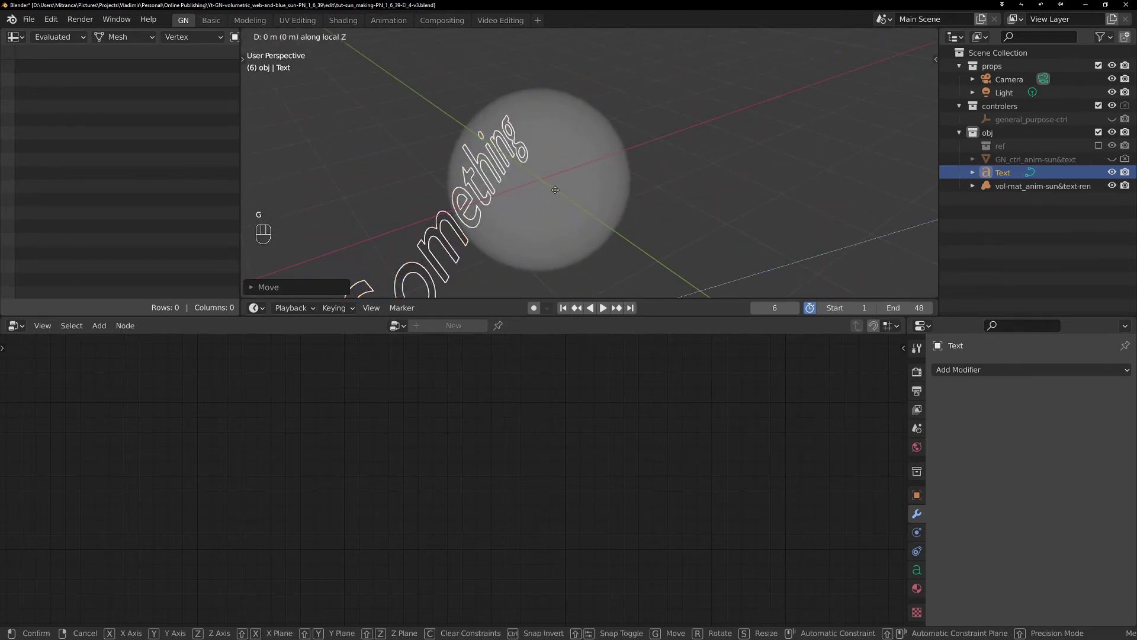
pyautogui.click(659, 182)
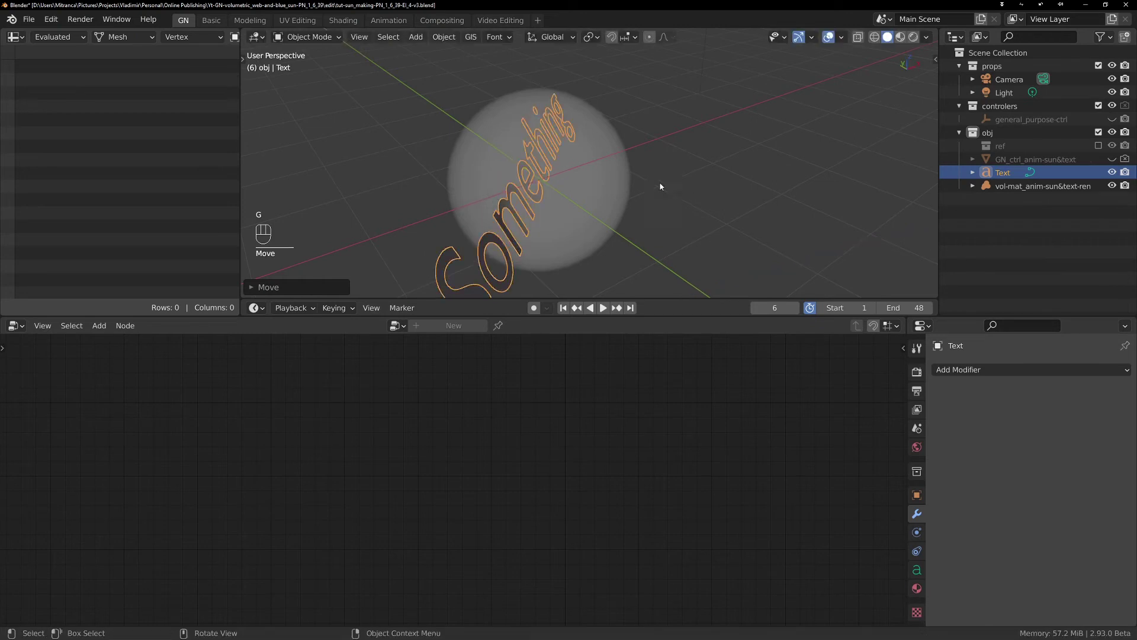
pyautogui.press('KP_0')
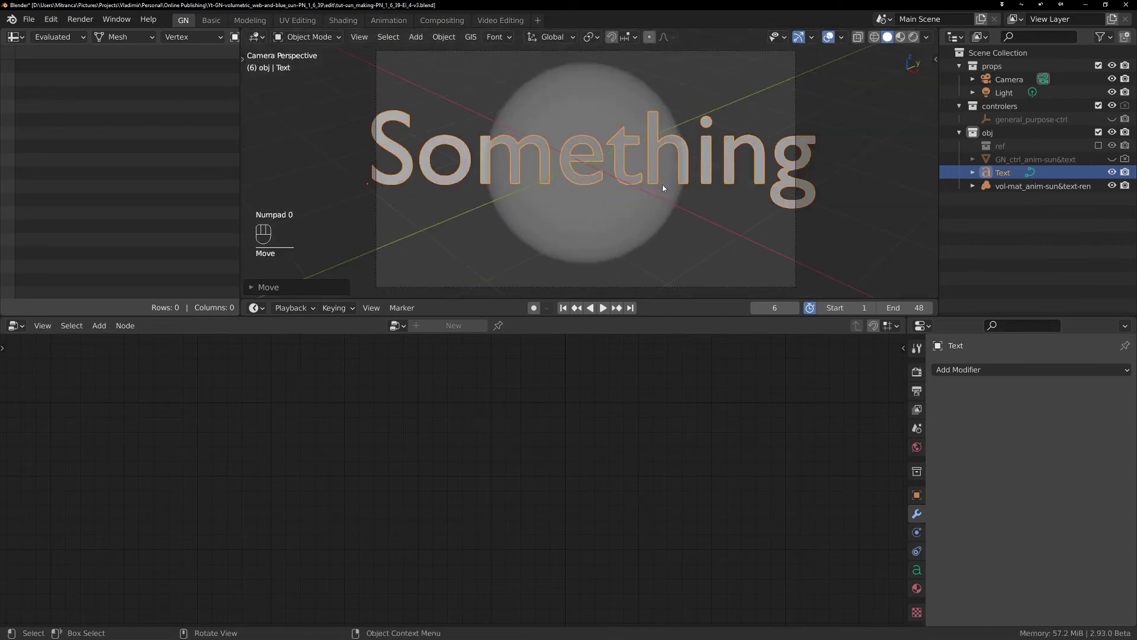
# Scale the text down to fit inside the camera frame and recentre it over the sun.
pyautogui.press('s')
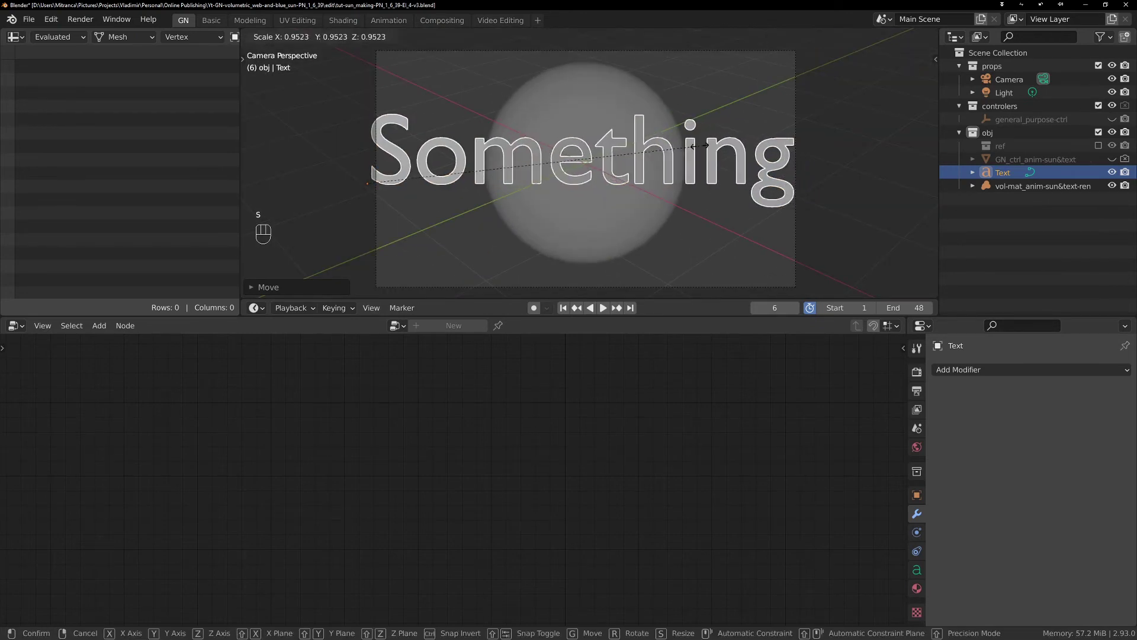
pyautogui.click(684, 150)
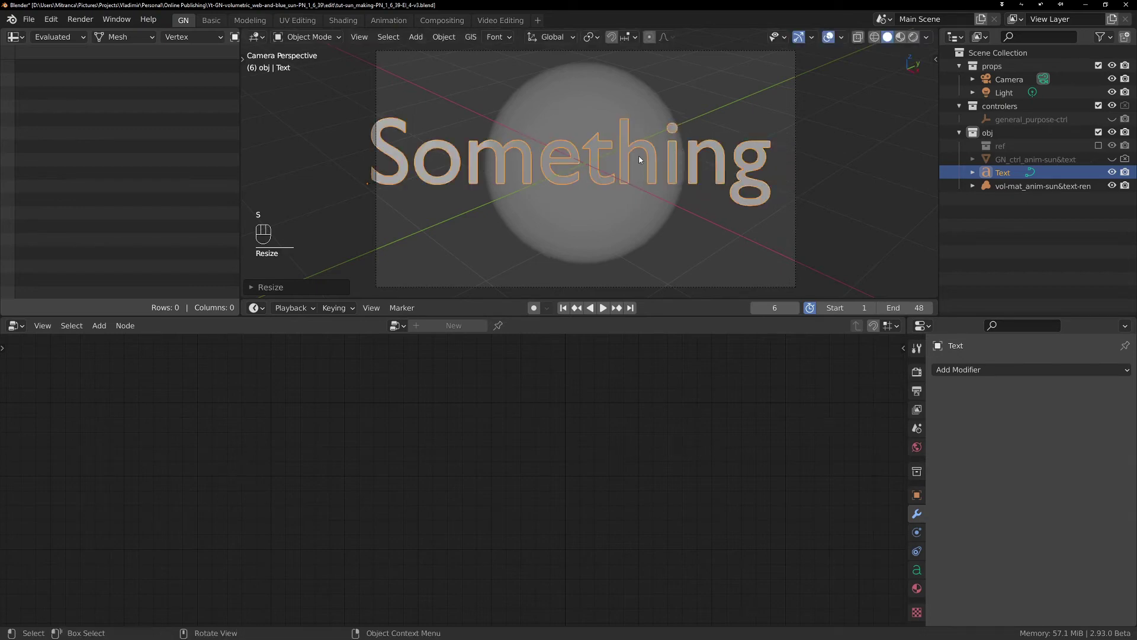
pyautogui.press('g')
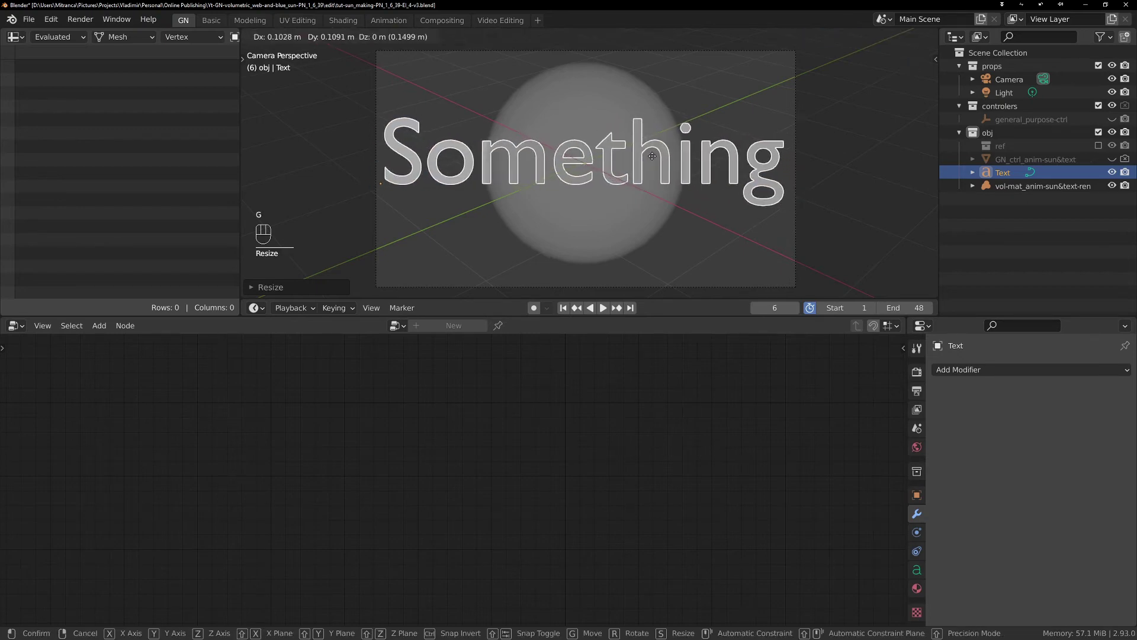
pyautogui.click(655, 155)
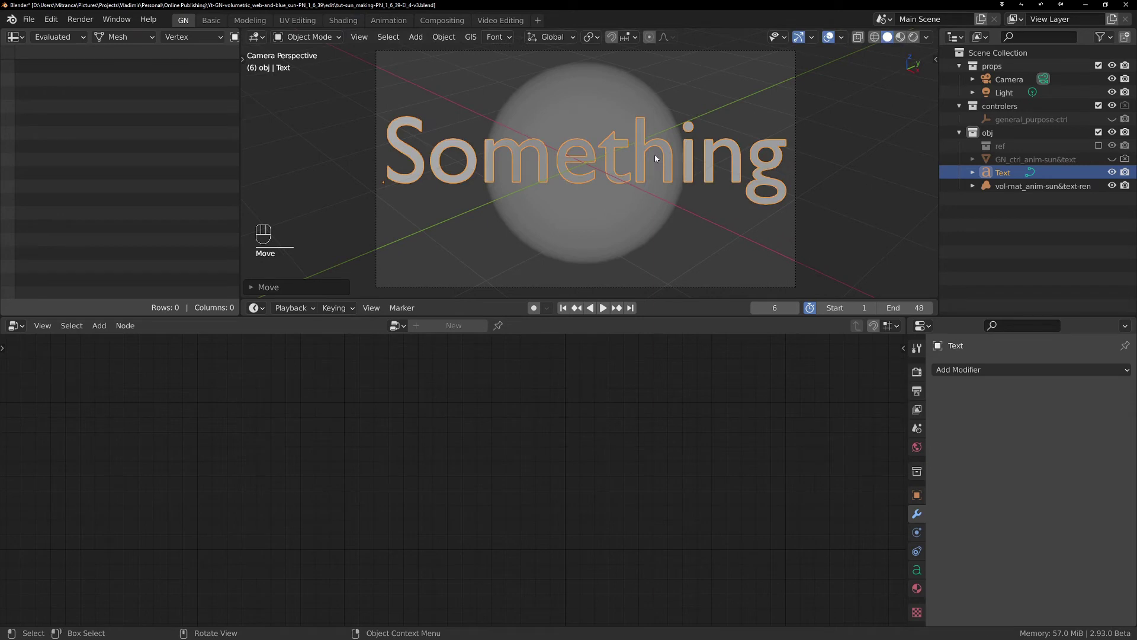
# Apply the text's scale and extrude its geometry by 0.065 m.
pyautogui.hotkey('ctrl', 'a')
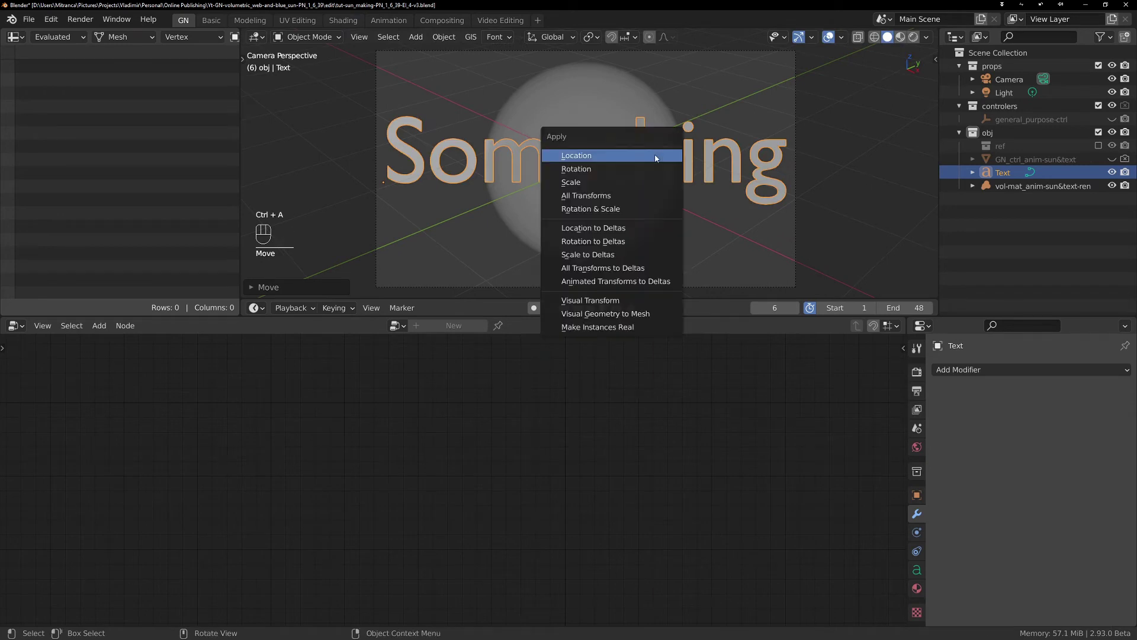
pyautogui.click(605, 184)
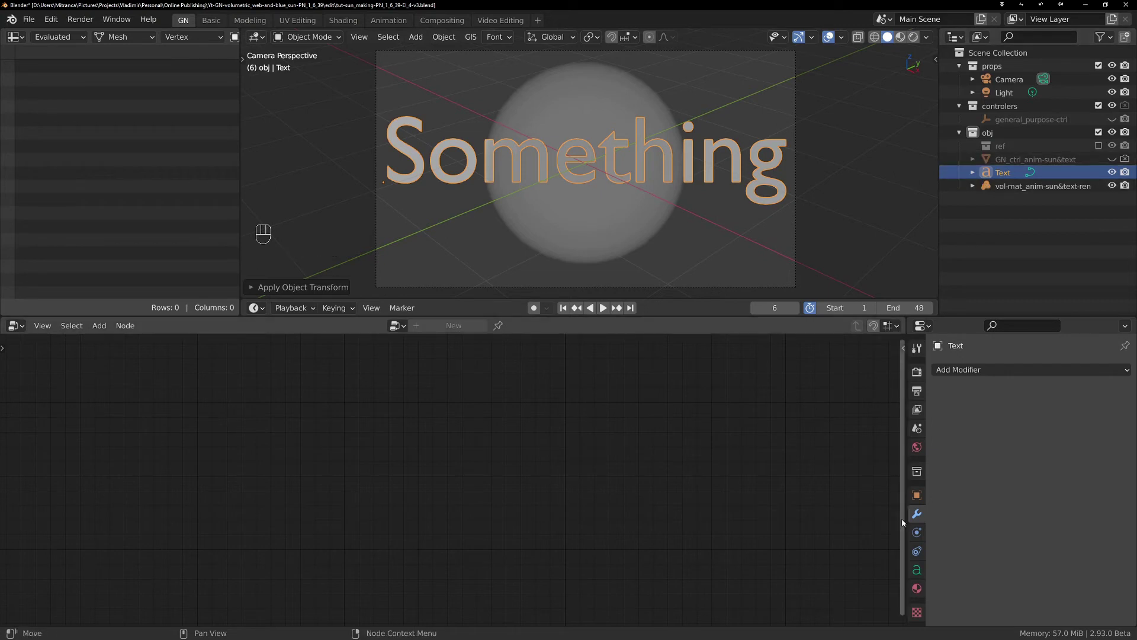
pyautogui.click(917, 570)
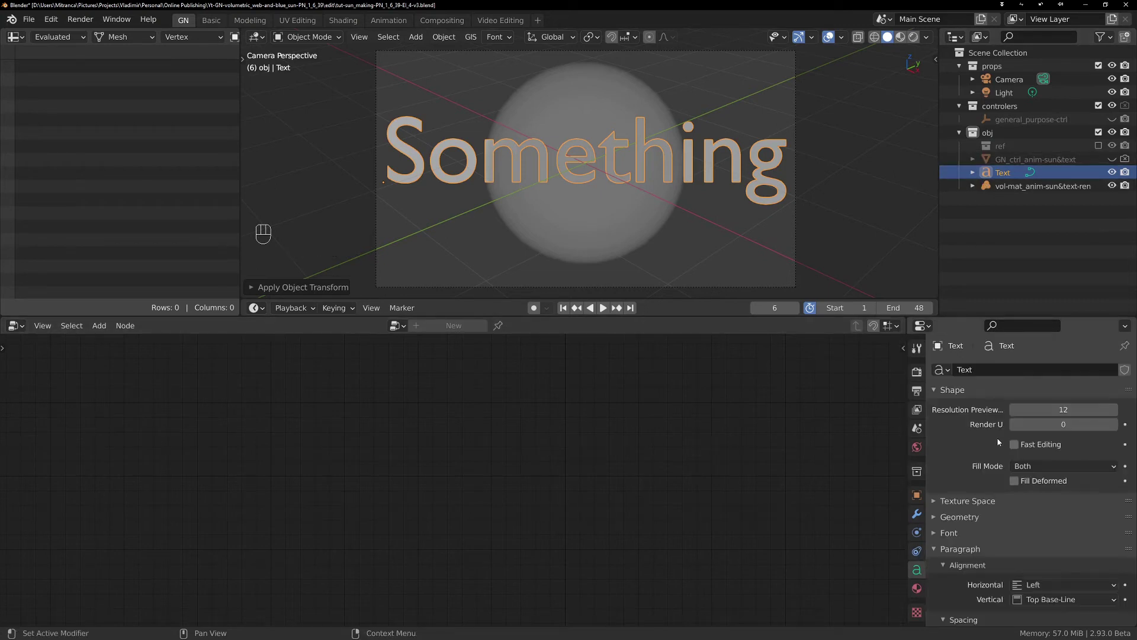
pyautogui.click(950, 517)
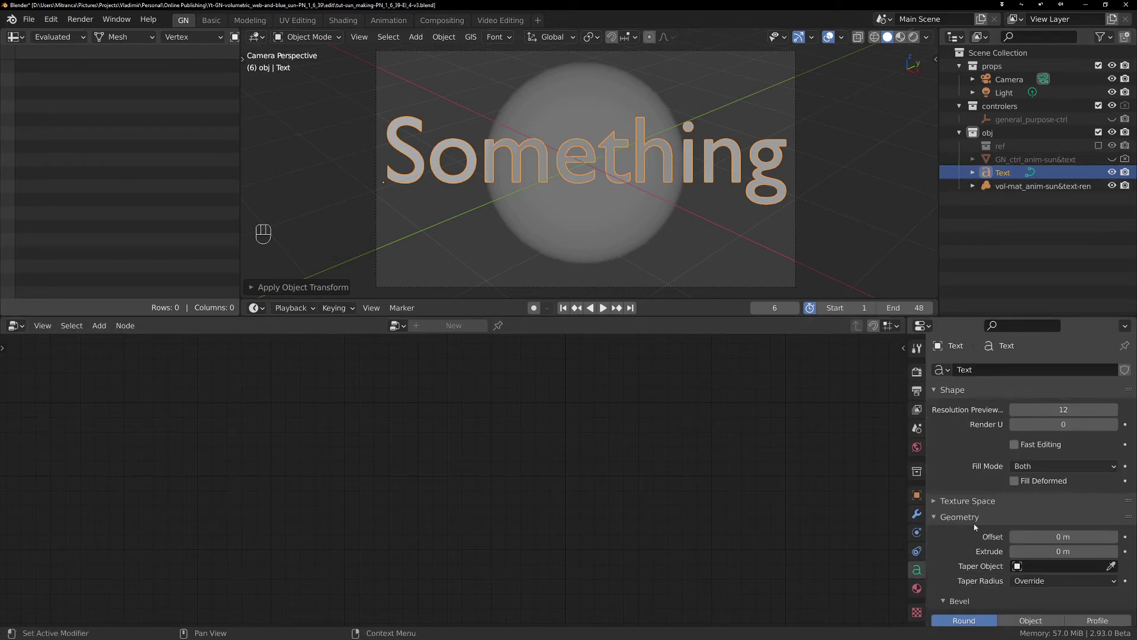
pyautogui.keyDown('shift'); pyautogui.moveTo(1063, 551); pyautogui.dragTo(1097, 551); pyautogui.keyUp('shift')
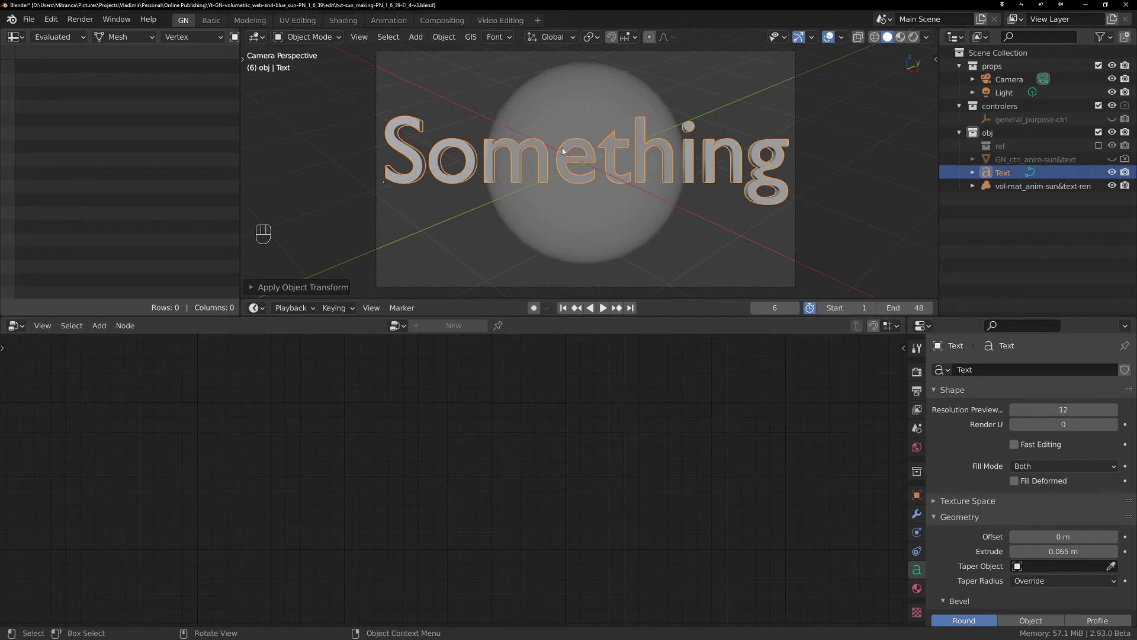
# Convert the extruded text object to a mesh.
pyautogui.click(444, 37)
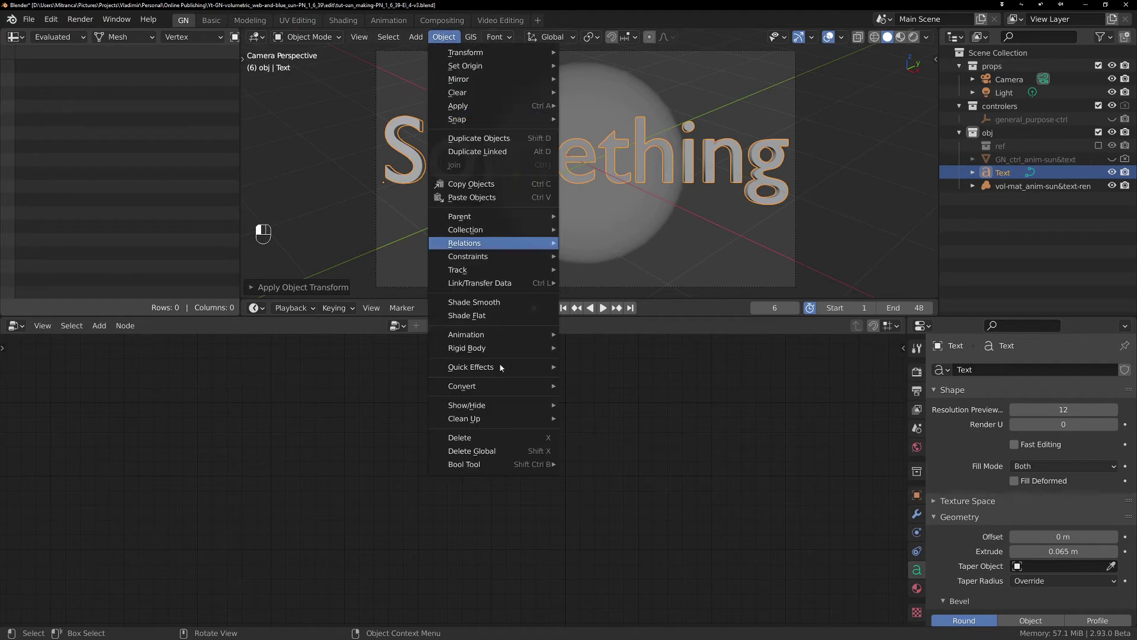
pyautogui.moveTo(509, 385)
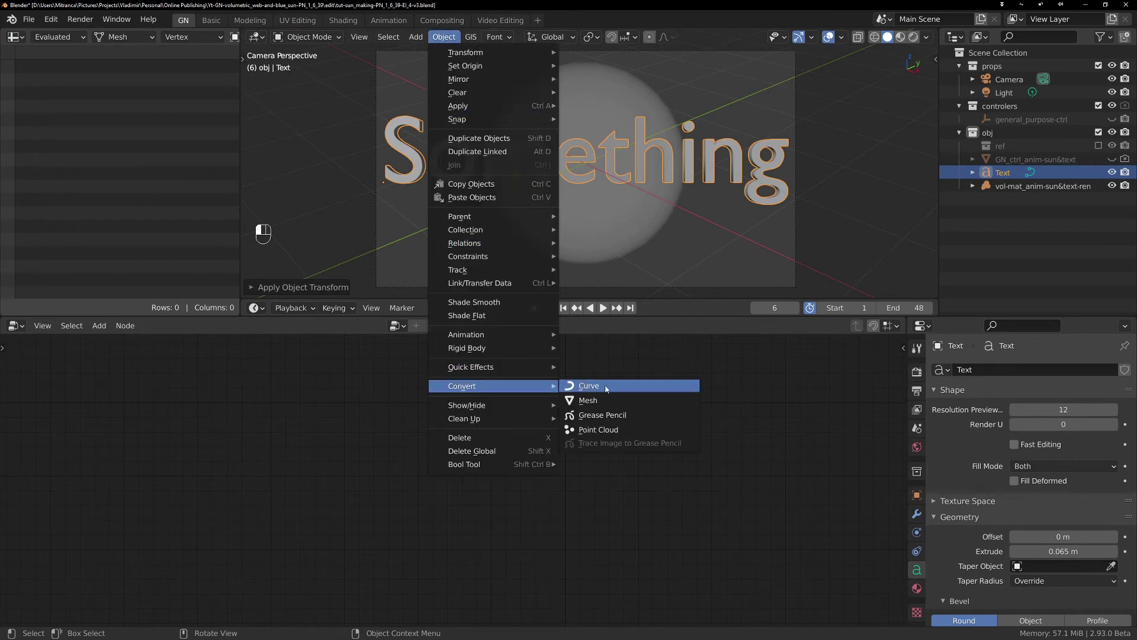
pyautogui.click(590, 401)
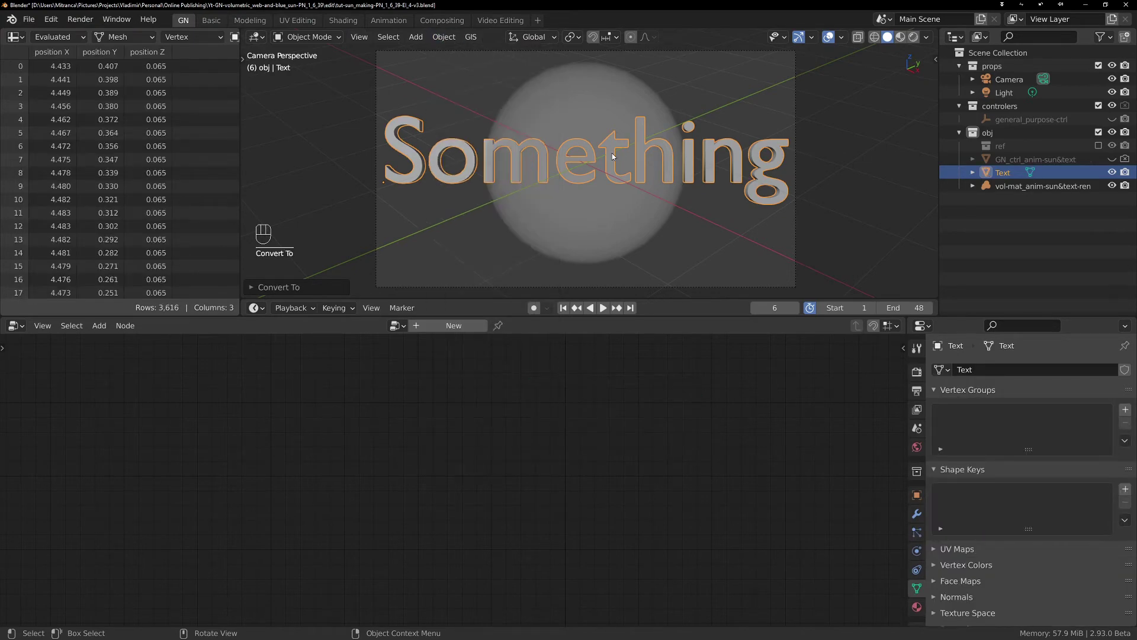
# Search the operators for "conve" to find the mesh conversion command.
pyautogui.press('F3')
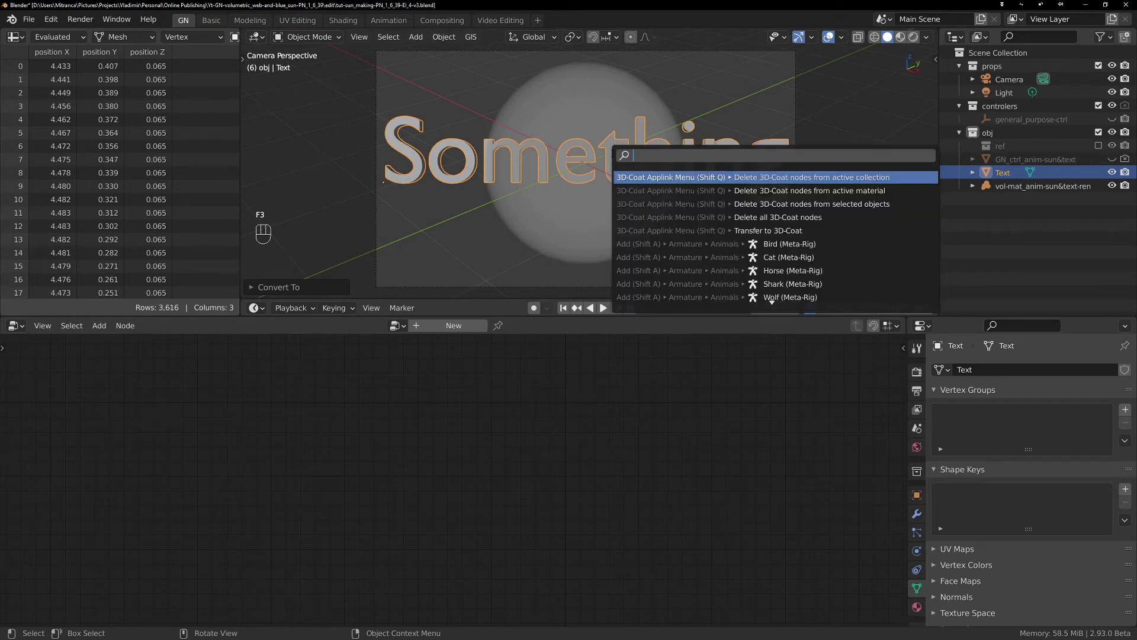
pyautogui.write('conve')
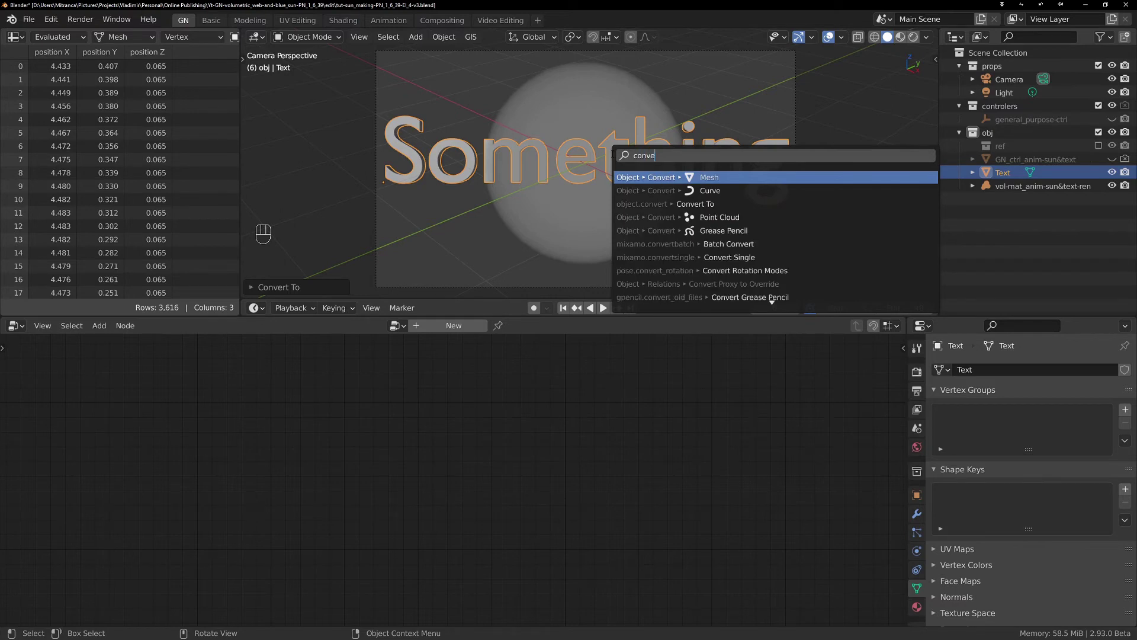
pyautogui.press('Return')
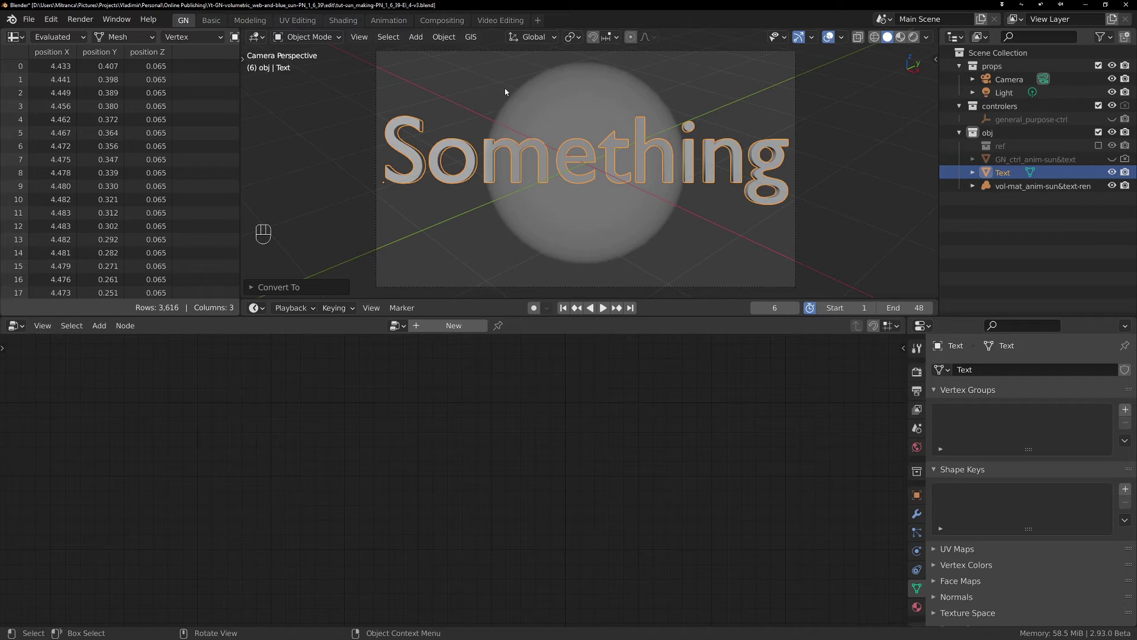
# Rename the converted text object as ref_text.
pyautogui.doubleClick(1006, 173)
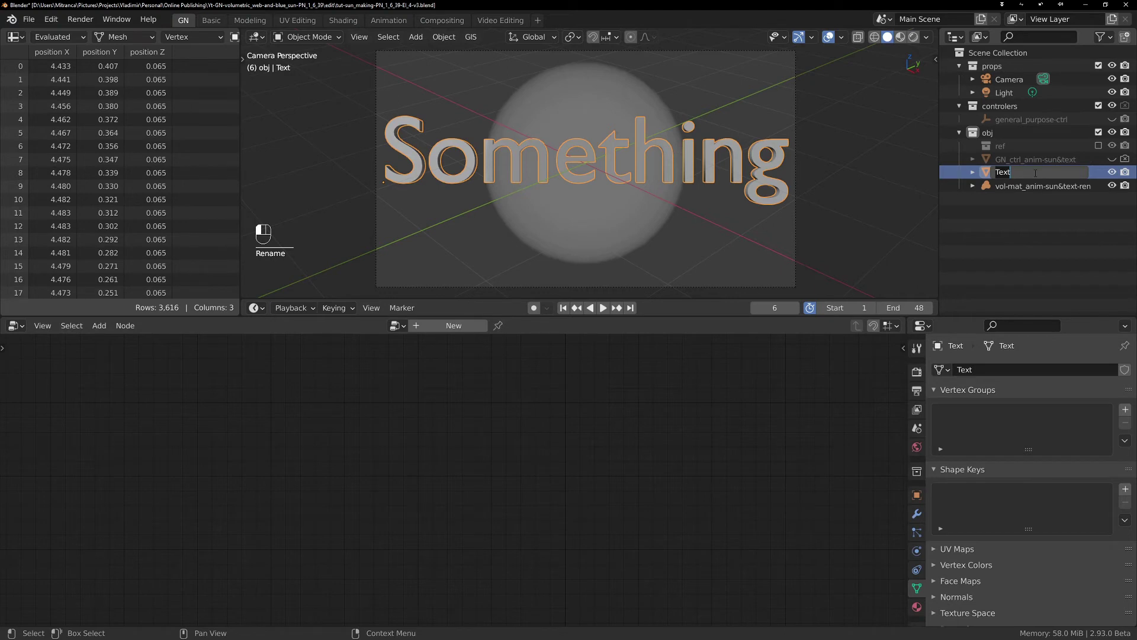
pyautogui.write('ref_text')
pyautogui.press('Return')
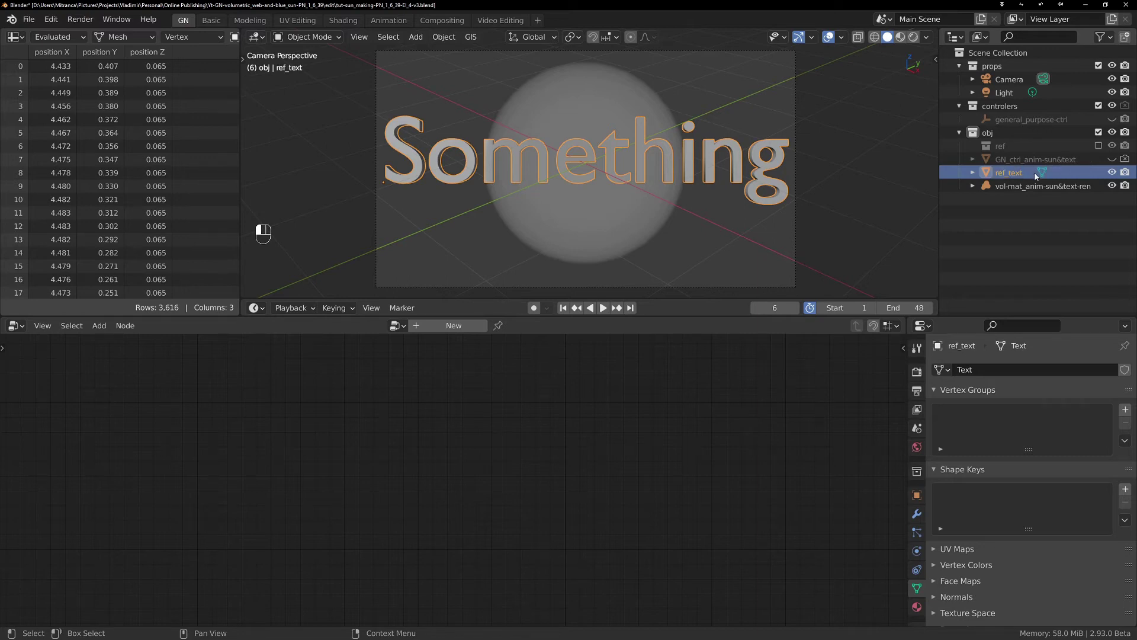
# Hide ref_text and add an Object Info node to the GN_ctrl_anim-sun&text geometry node tree, below the UV Sphere node.
pyautogui.click(1112, 172)
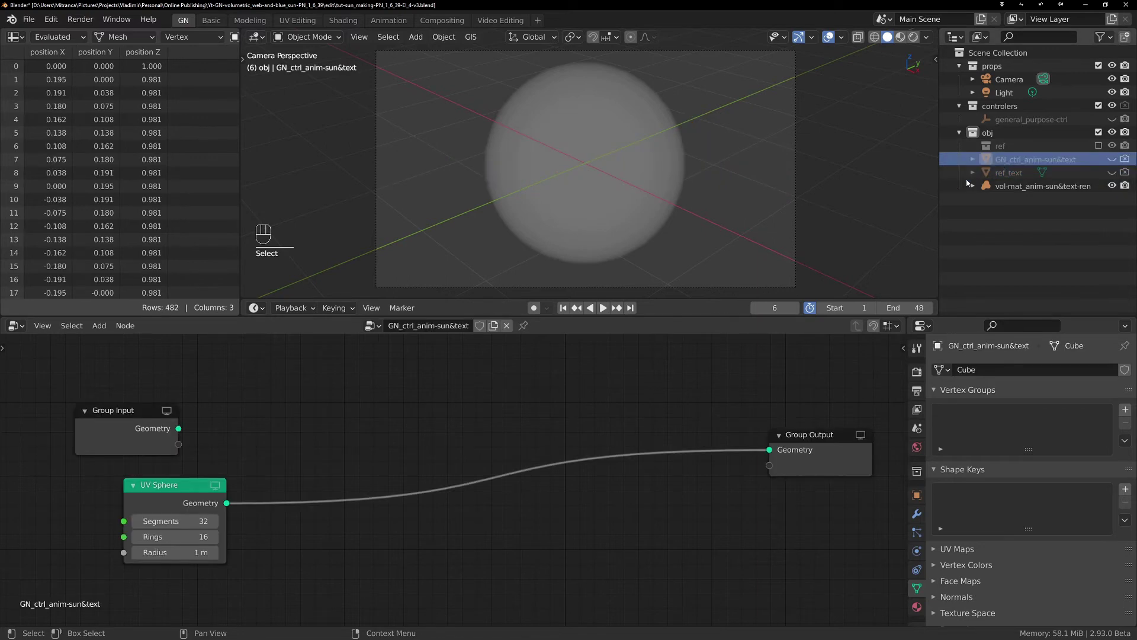
pyautogui.click(1043, 159)
pyautogui.moveTo(287, 549); pyautogui.dragTo(333, 494, button='middle')
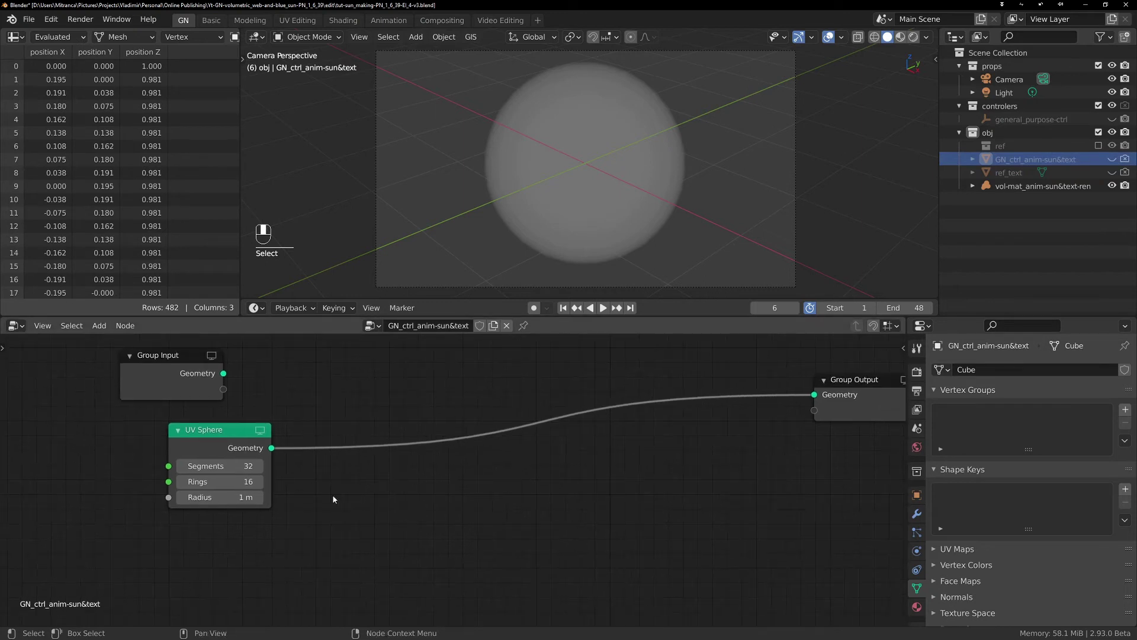
pyautogui.hotkey('shift', 'a')
pyautogui.click(368, 465)
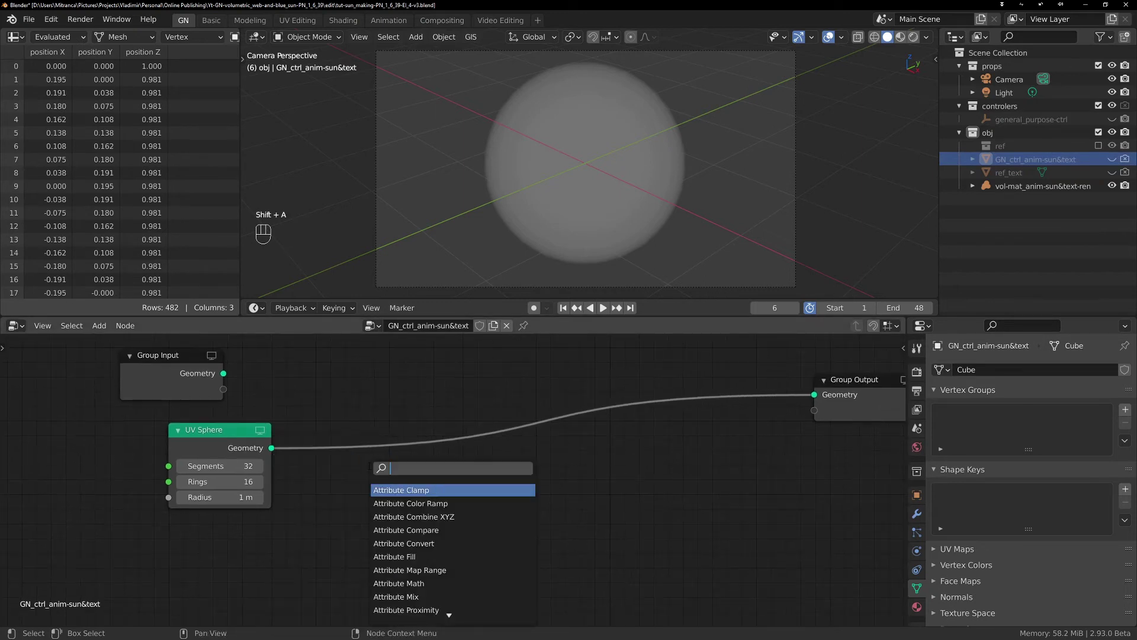
pyautogui.write('obje')
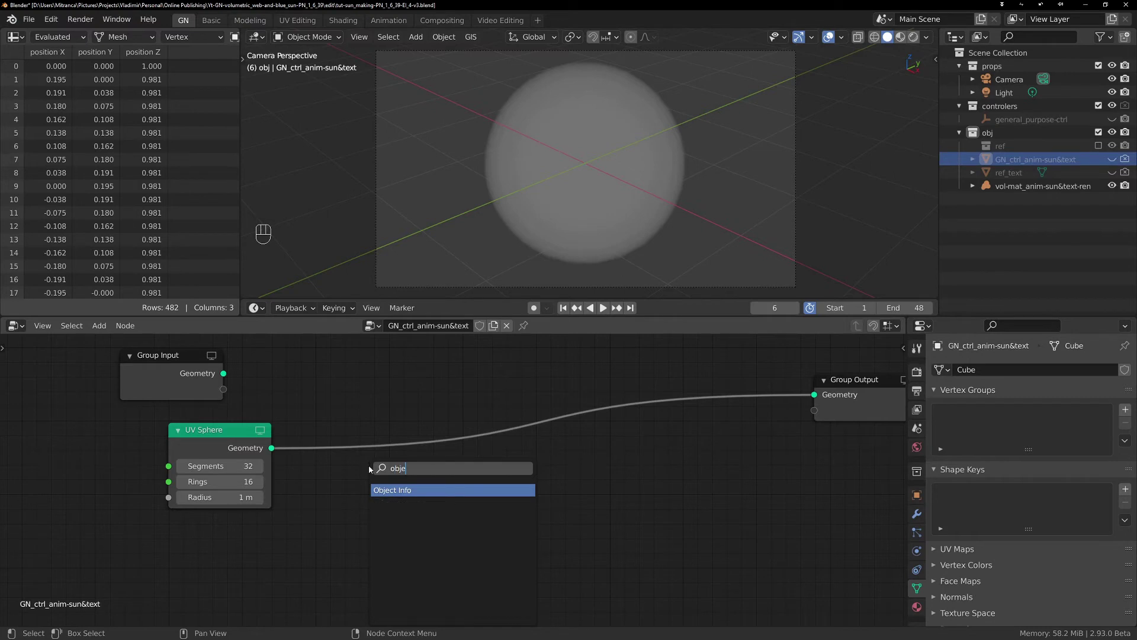
pyautogui.press('Return')
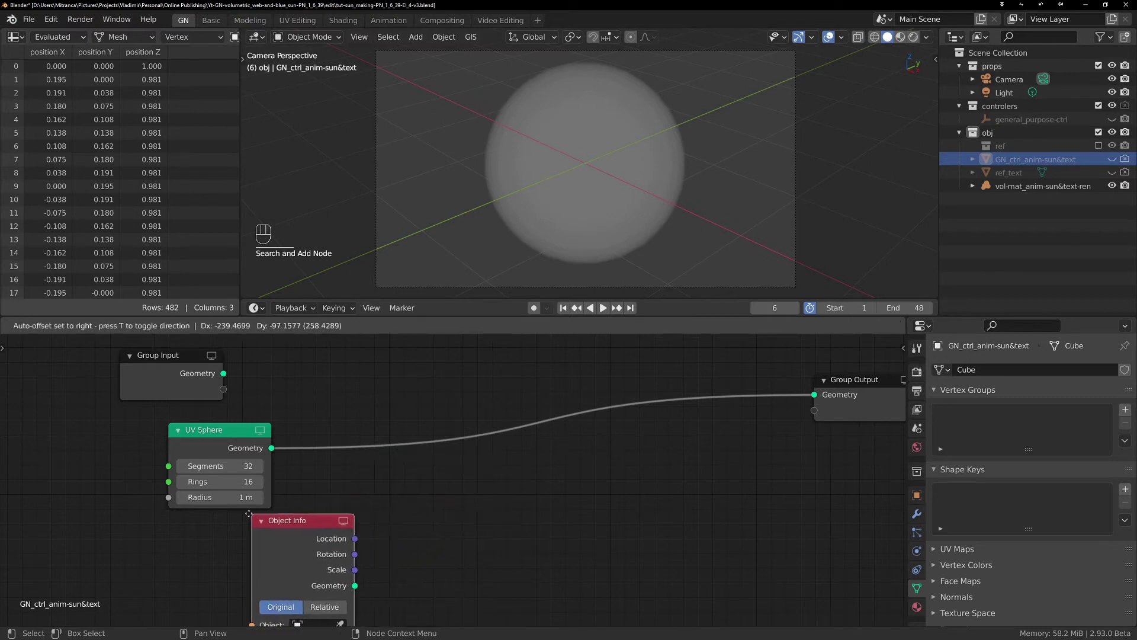
pyautogui.click(313, 470)
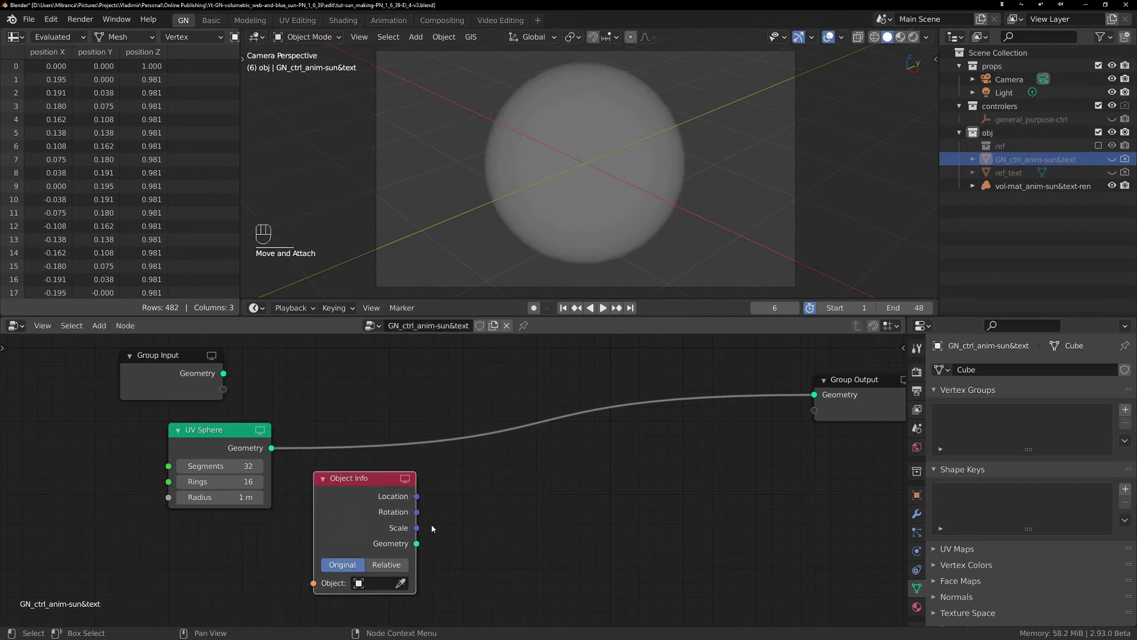
# Assign ref_text to the Object Info node and connect its geometry to the Group Output in place of the UV Sphere.
pyautogui.click(400, 583)
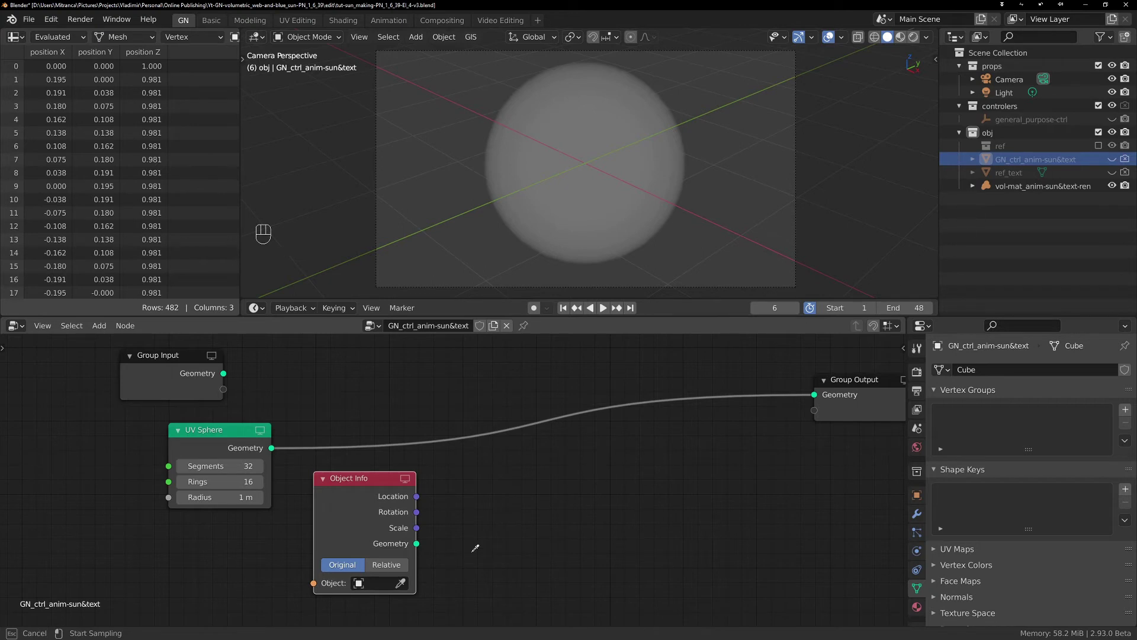
pyautogui.click(1008, 173)
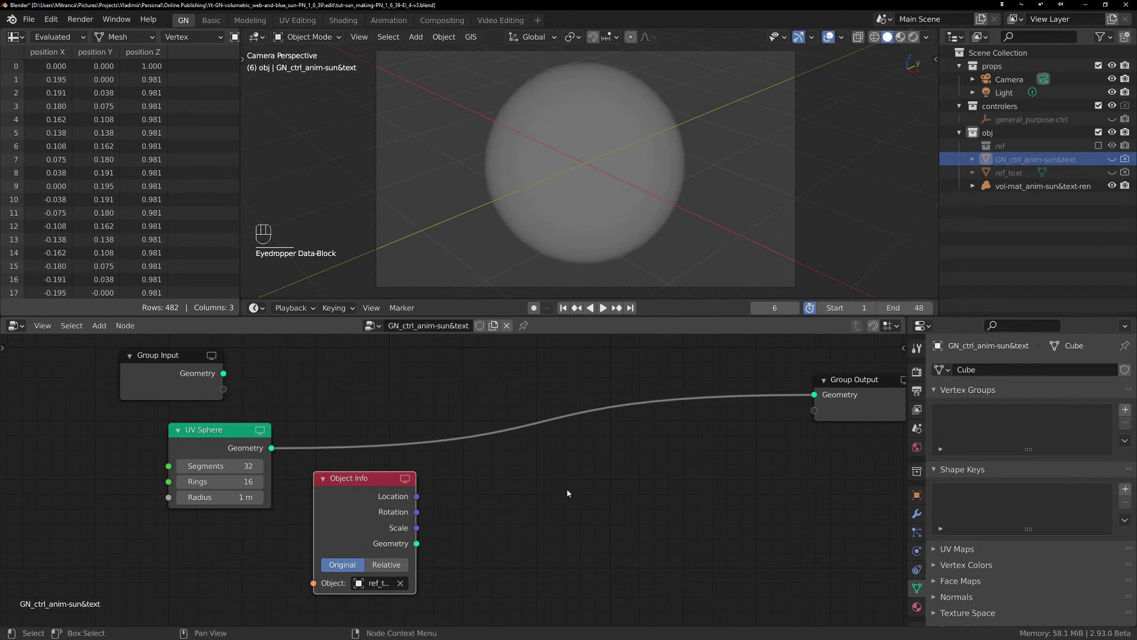
pyautogui.moveTo(416, 544); pyautogui.dragTo(814, 394)
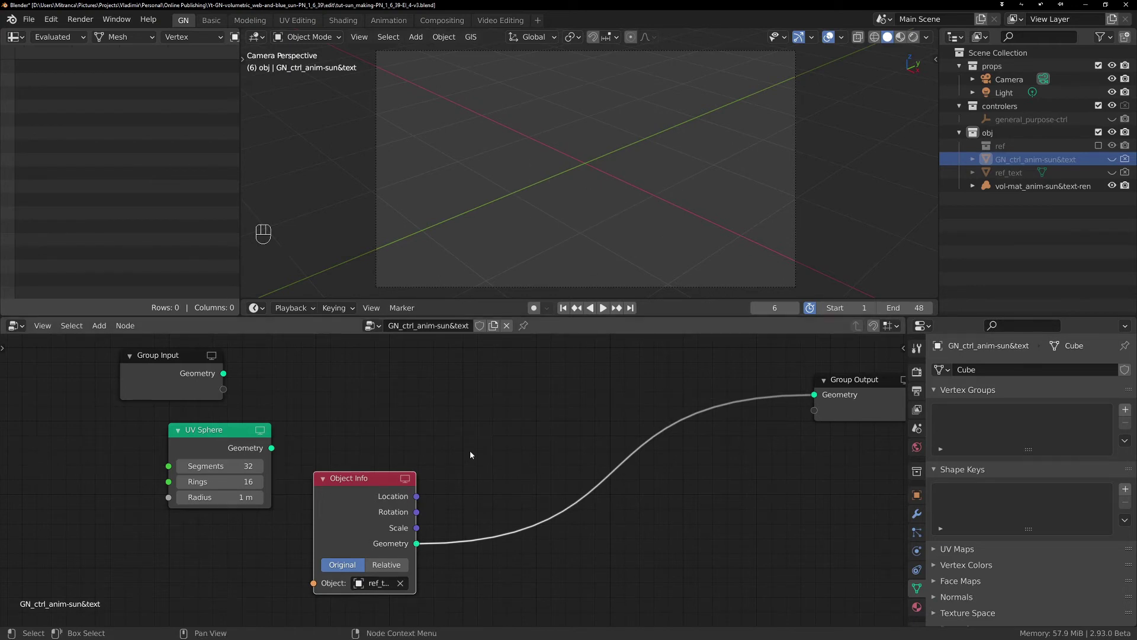
pyautogui.moveTo(470, 450); pyautogui.dragTo(481, 401, button='middle')
pyautogui.moveTo(379, 444); pyautogui.dragTo(265, 486)
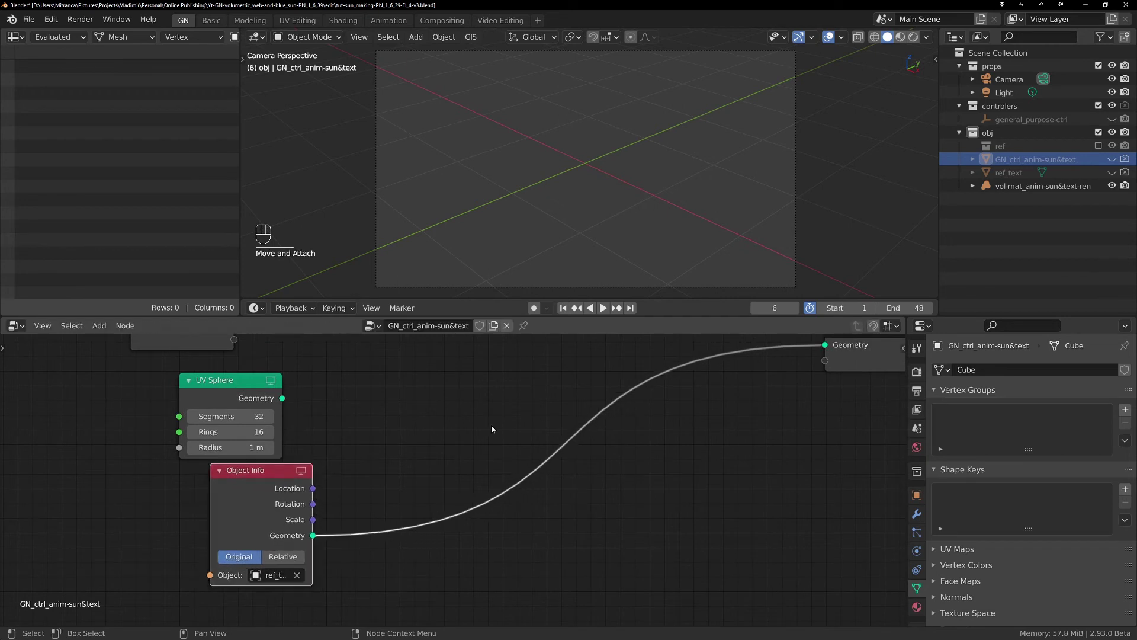
# Insert a Subdivide node between Object Info and Group Output, with its Level set to 0.
pyautogui.hotkey('shift', 'a')
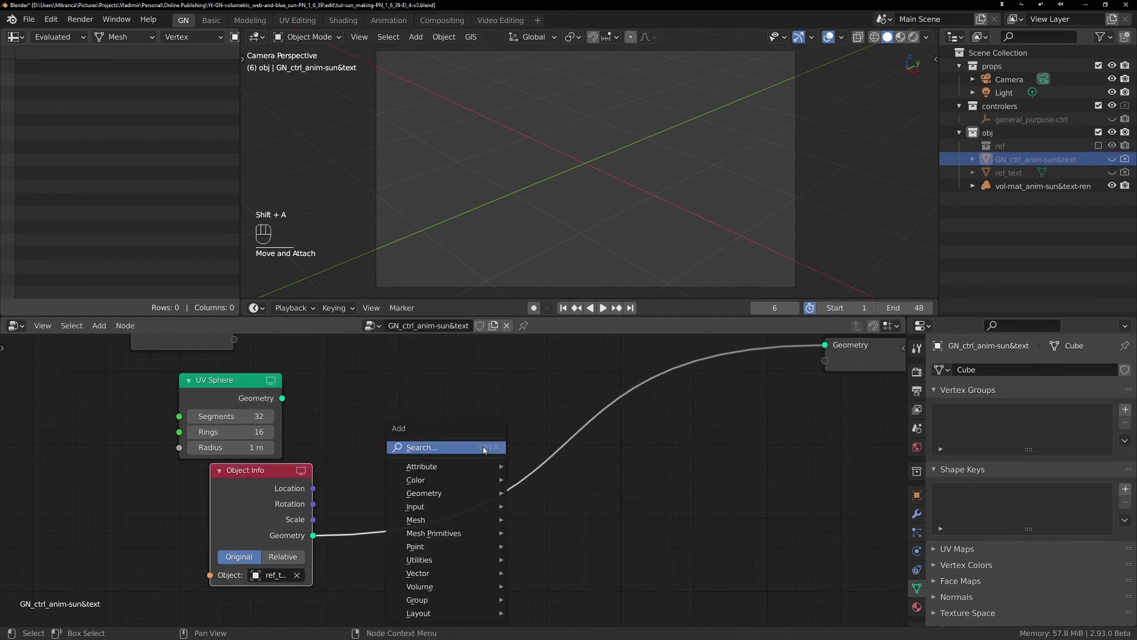
pyautogui.moveTo(458, 521)
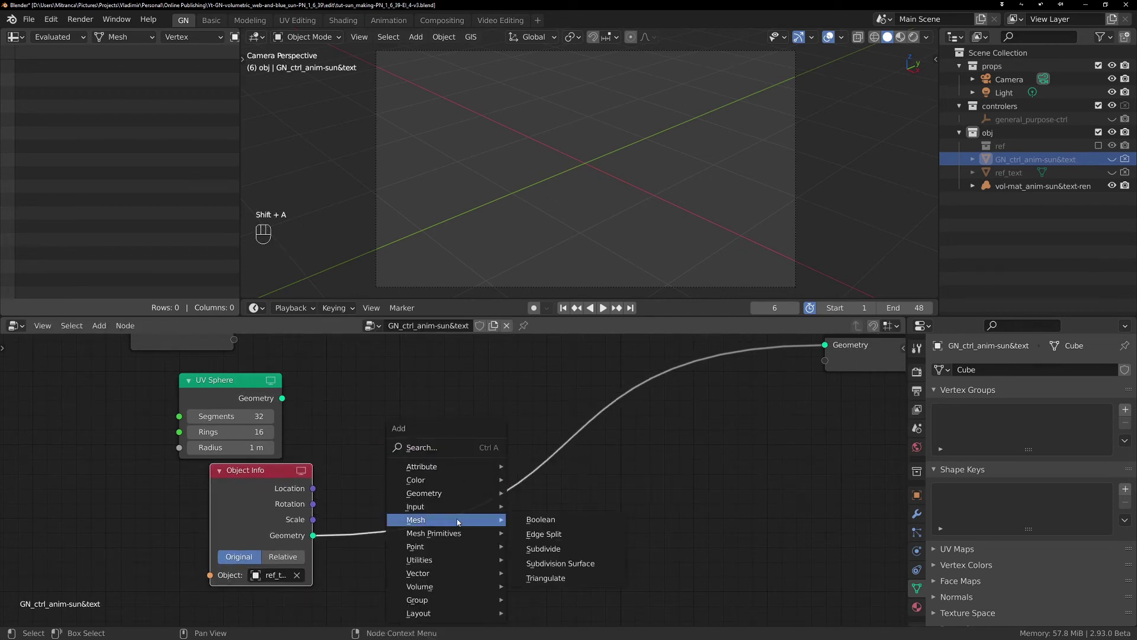
pyautogui.click(543, 548)
pyautogui.click(610, 538)
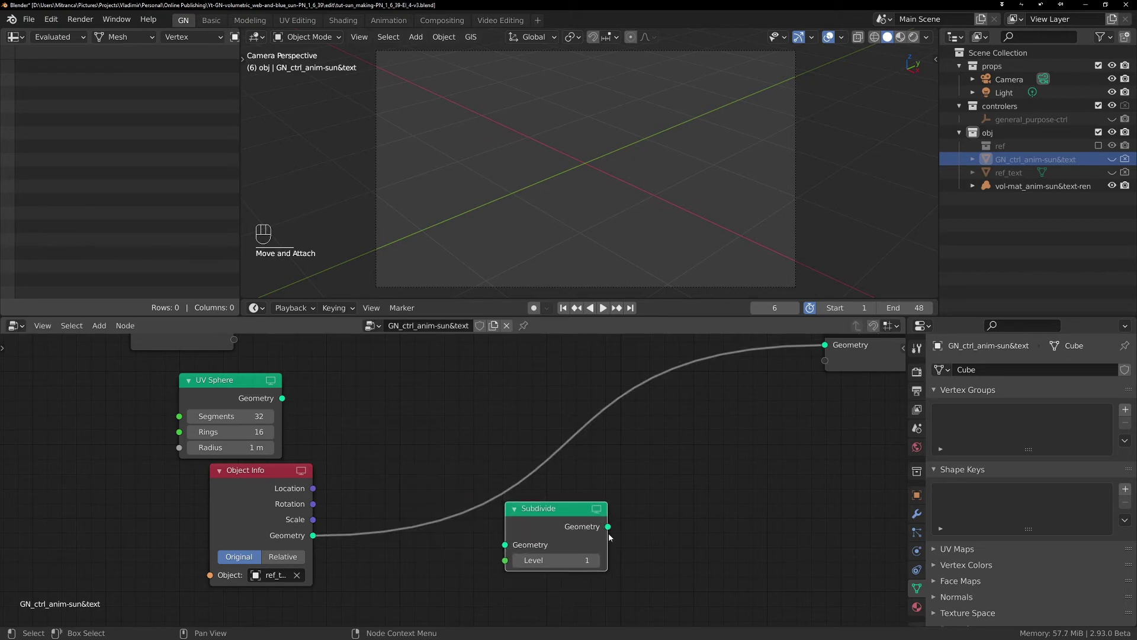
pyautogui.moveTo(577, 510); pyautogui.dragTo(427, 505)
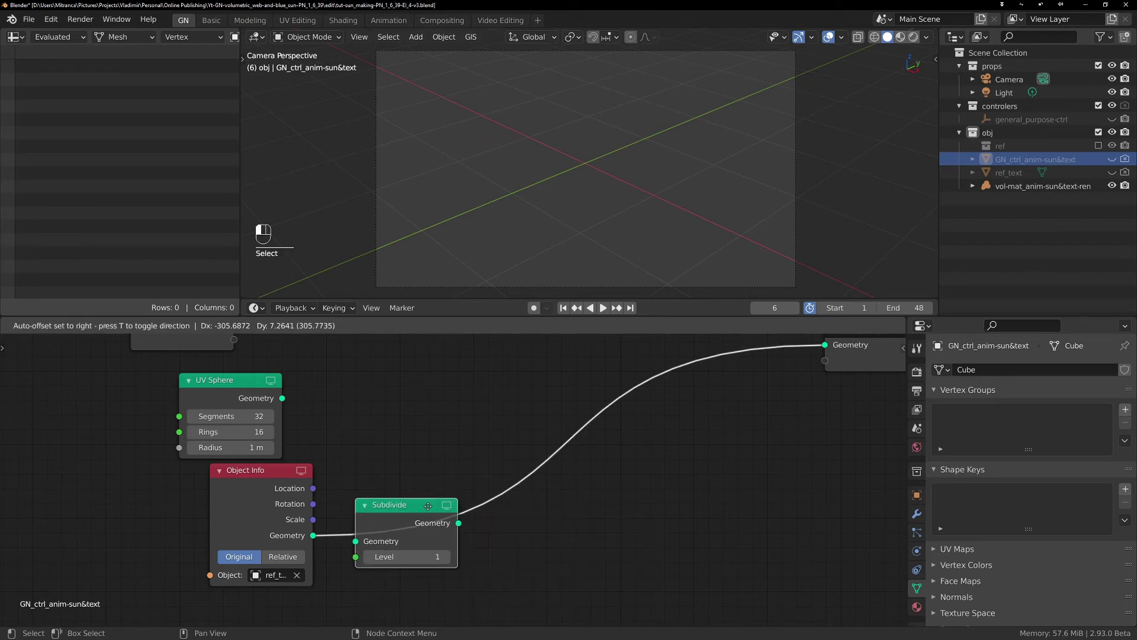
pyautogui.moveTo(492, 528); pyautogui.dragTo(508, 527)
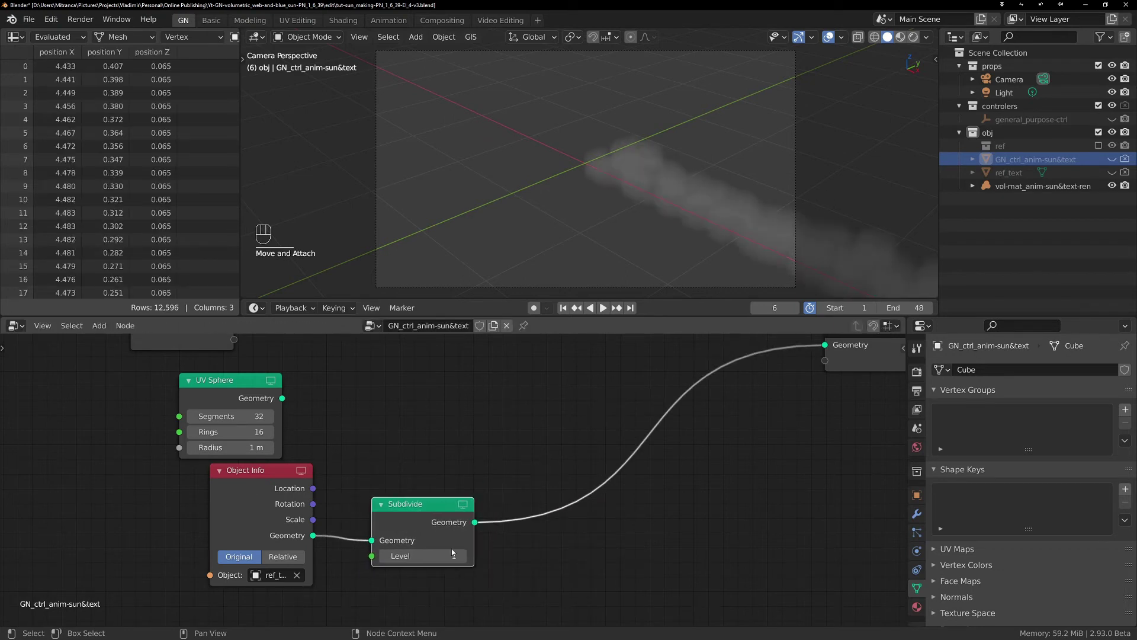
pyautogui.click(384, 556)
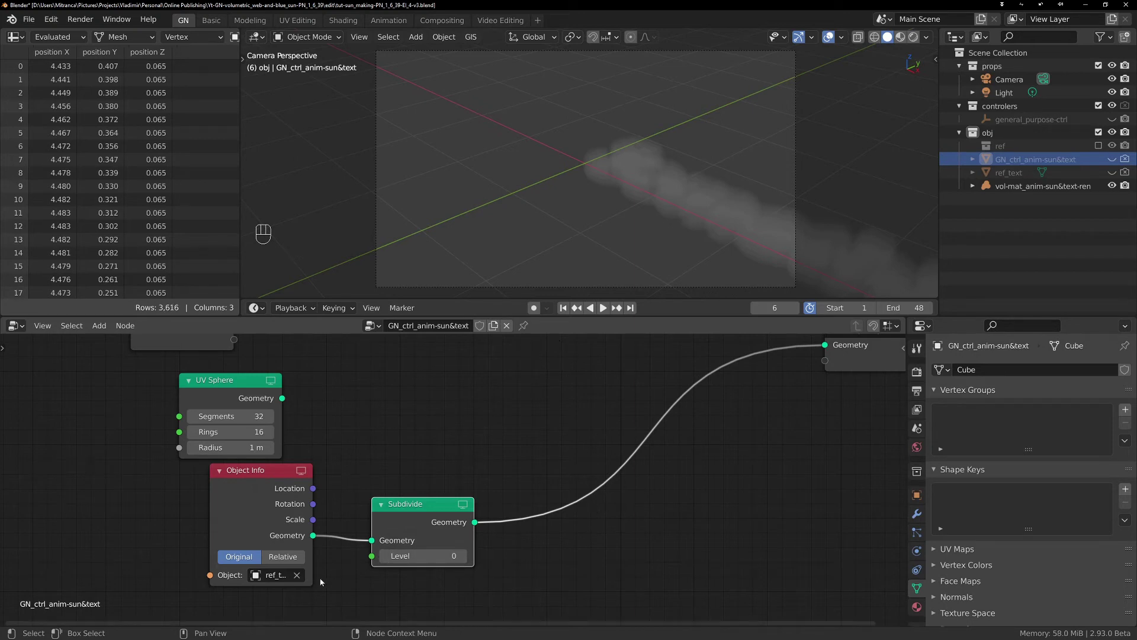
# Inspect where ref_text's origin lies beside the letter S, using temporary visibility and a temporary circle annotation.
pyautogui.scroll(-1, 665, 181)
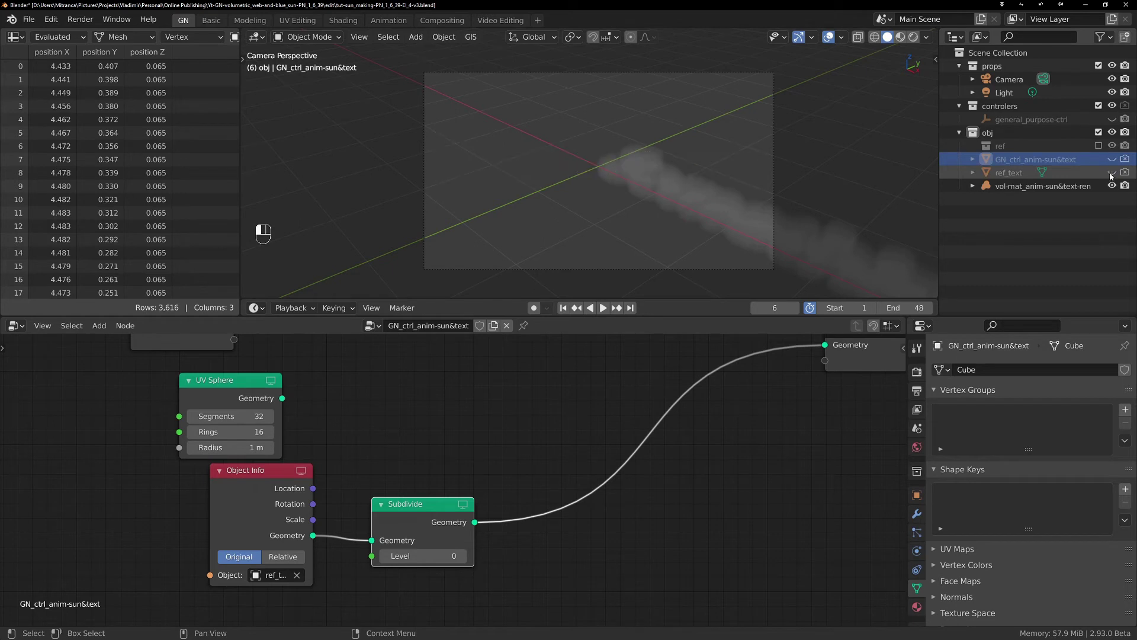
pyautogui.scroll(1, 229, 550)
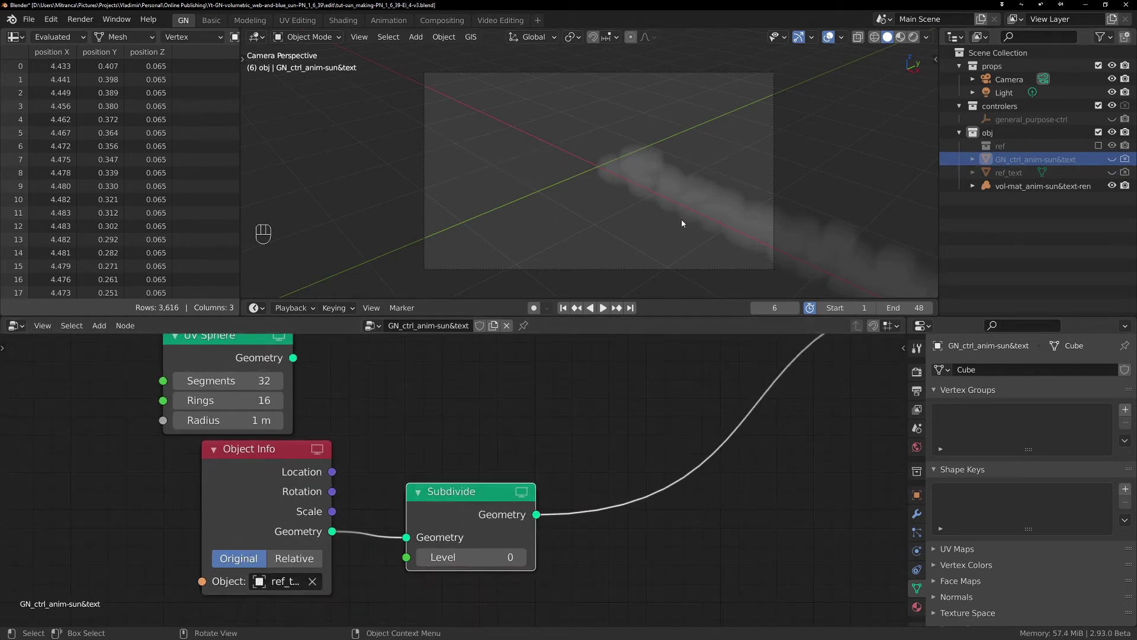
pyautogui.click(1111, 173)
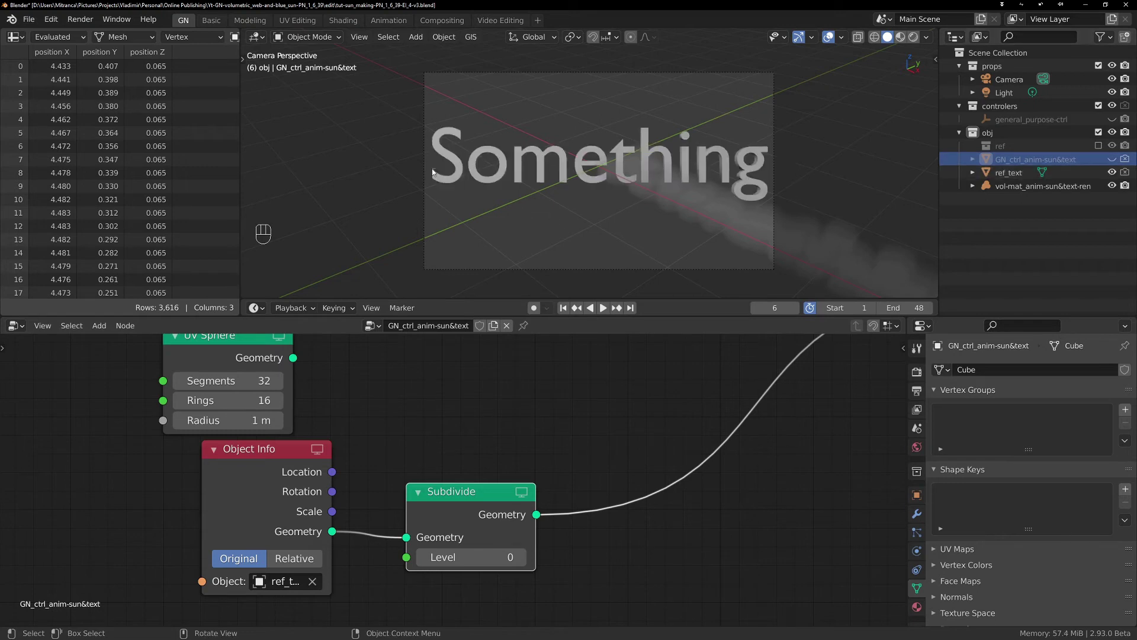
pyautogui.scroll(4, 441, 183)
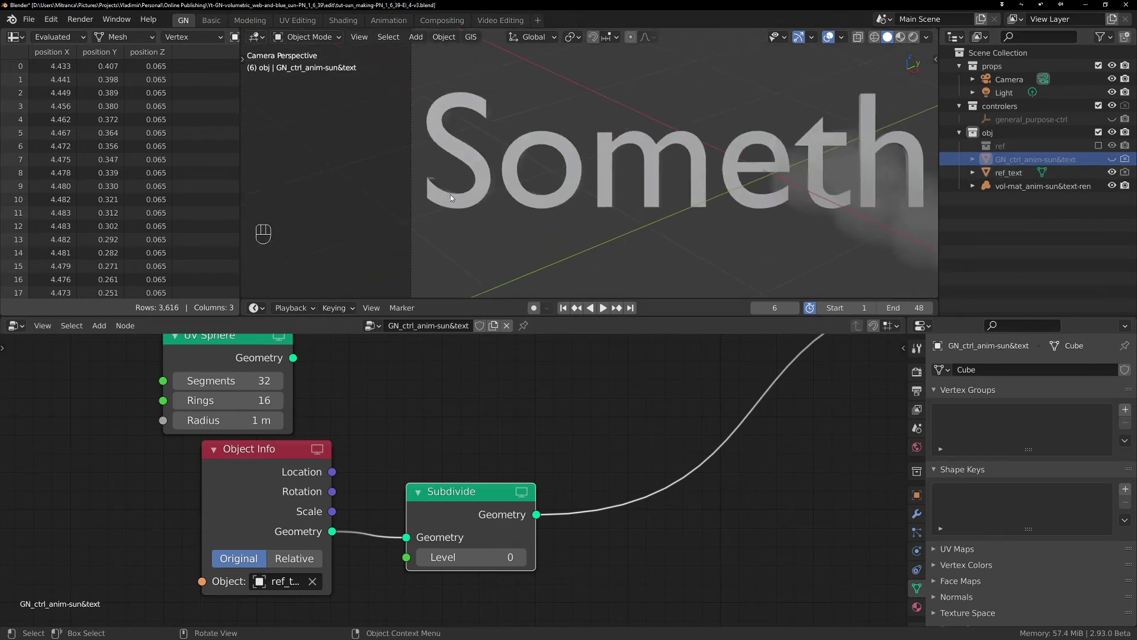
pyautogui.click(1001, 172)
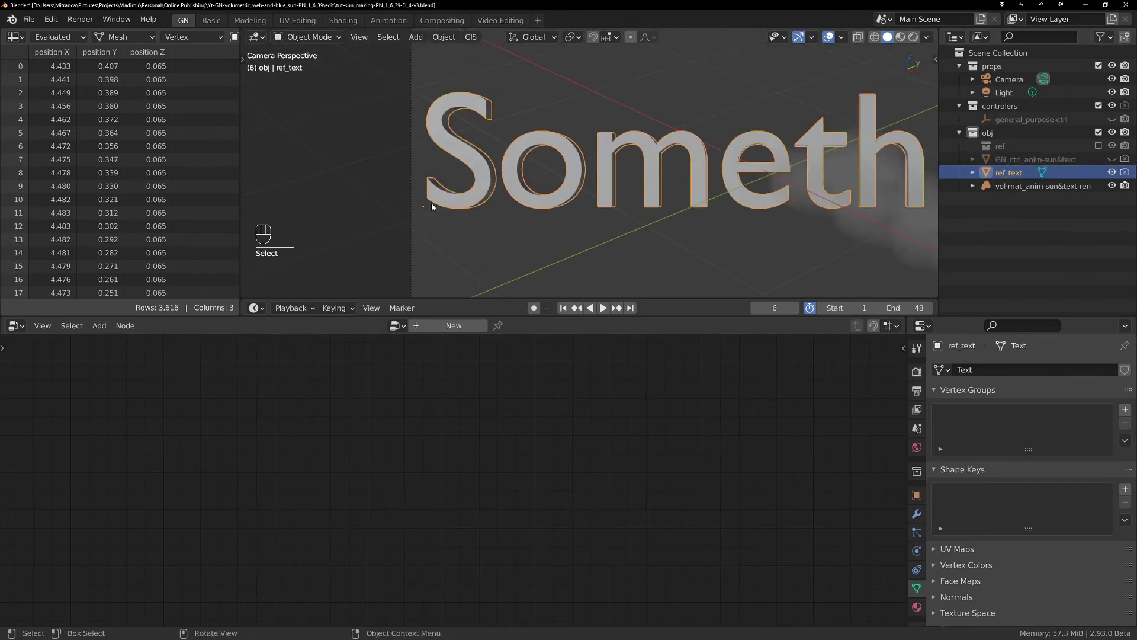
pyautogui.moveTo(432, 202)
pyautogui.mouseDown()
pyautogui.moveTo(418, 198)
pyautogui.moveTo(427, 202)
pyautogui.mouseUp()
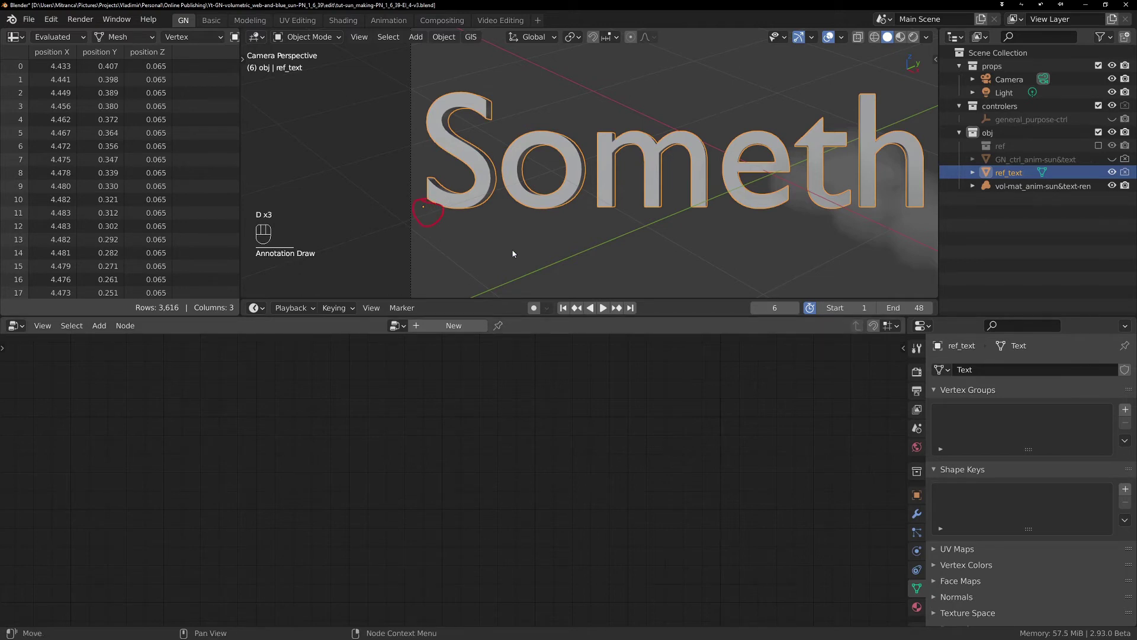
pyautogui.moveTo(431, 203); pyautogui.dragTo(441, 223, button='right')
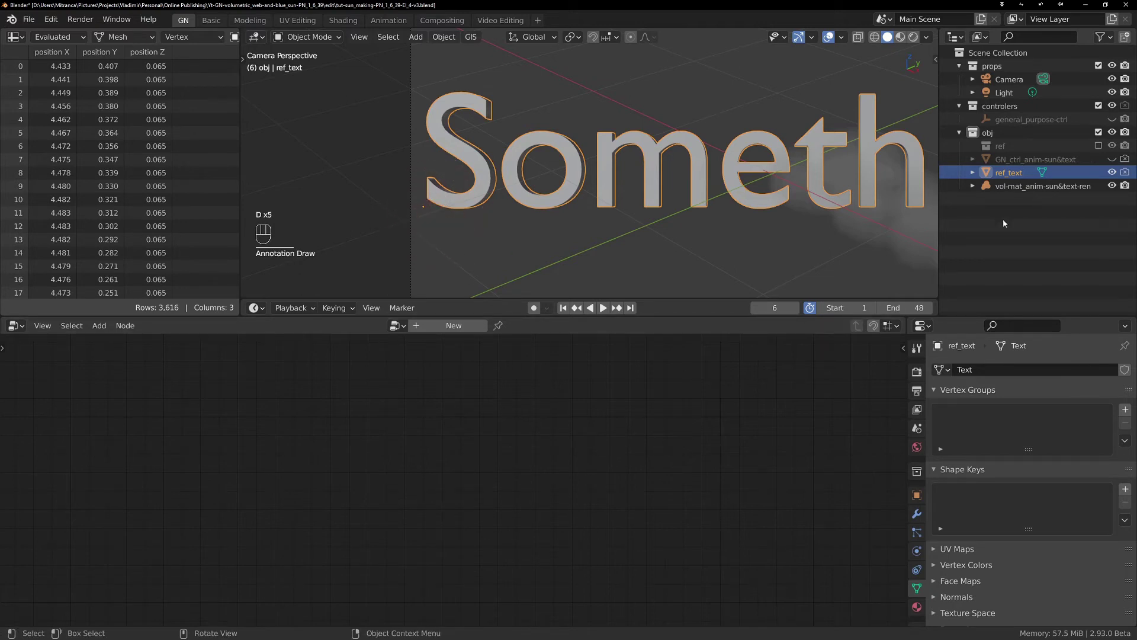
pyautogui.click(1112, 172)
pyautogui.press('d')
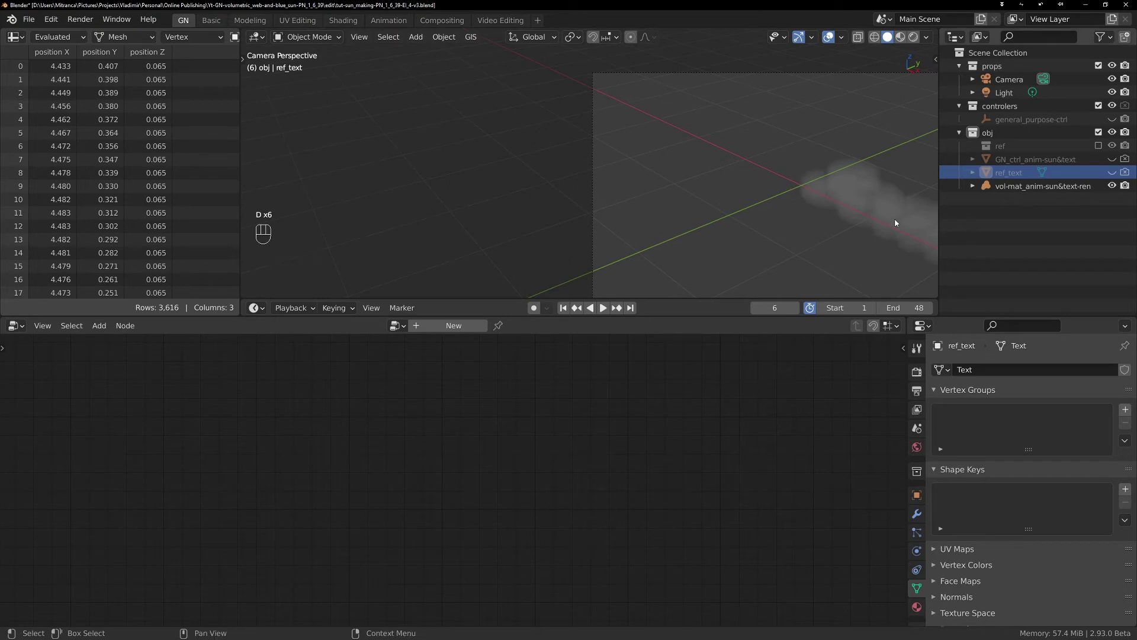
# Switch the Object Info node in GN_ctrl_anim-sun&text from Original to Relative space and center the resulting volume text in view.
pyautogui.click(1024, 159)
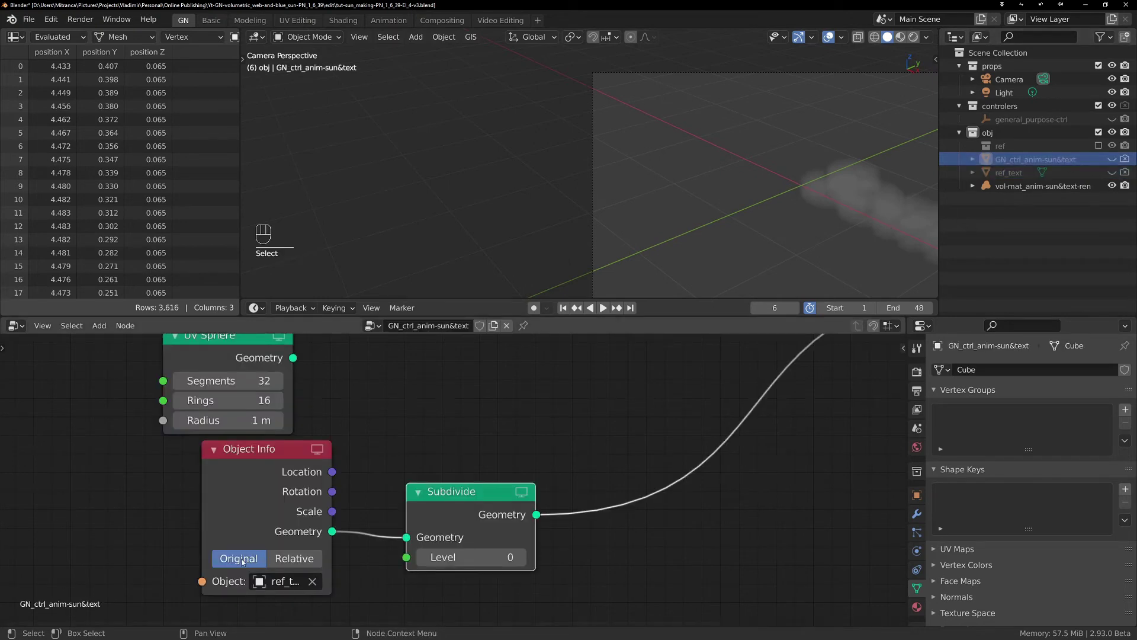
pyautogui.click(291, 560)
pyautogui.keyDown('shift'); pyautogui.moveTo(747, 212); pyautogui.dragTo(563, 160, button='middle'); pyautogui.keyUp('shift')
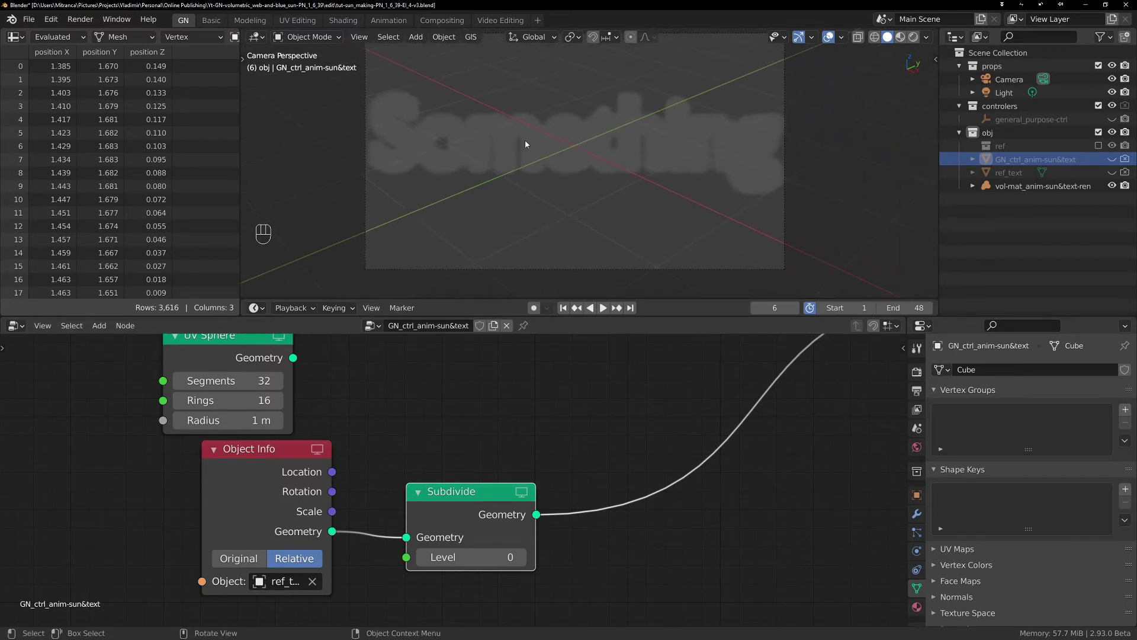
# Tidy the node tree by placing Object Info directly below UV Sphere and Subdivide close beside it.
pyautogui.moveTo(499, 494); pyautogui.dragTo(449, 500)
pyautogui.moveTo(299, 448); pyautogui.dragTo(263, 451)
pyautogui.click(407, 502)
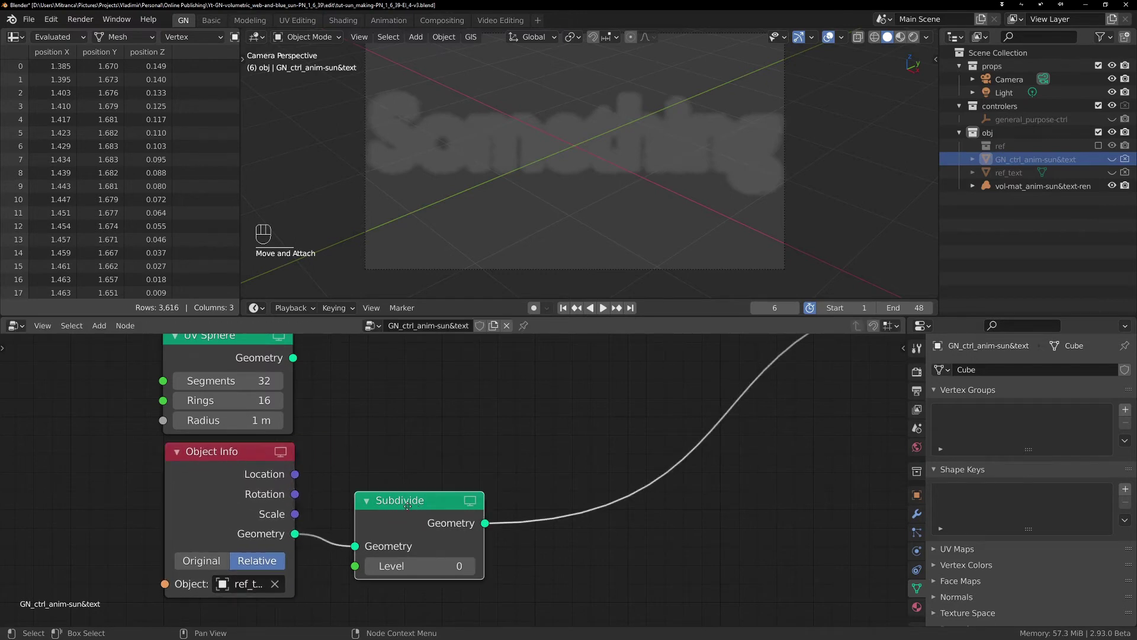
pyautogui.moveTo(408, 505); pyautogui.dragTo(370, 502)
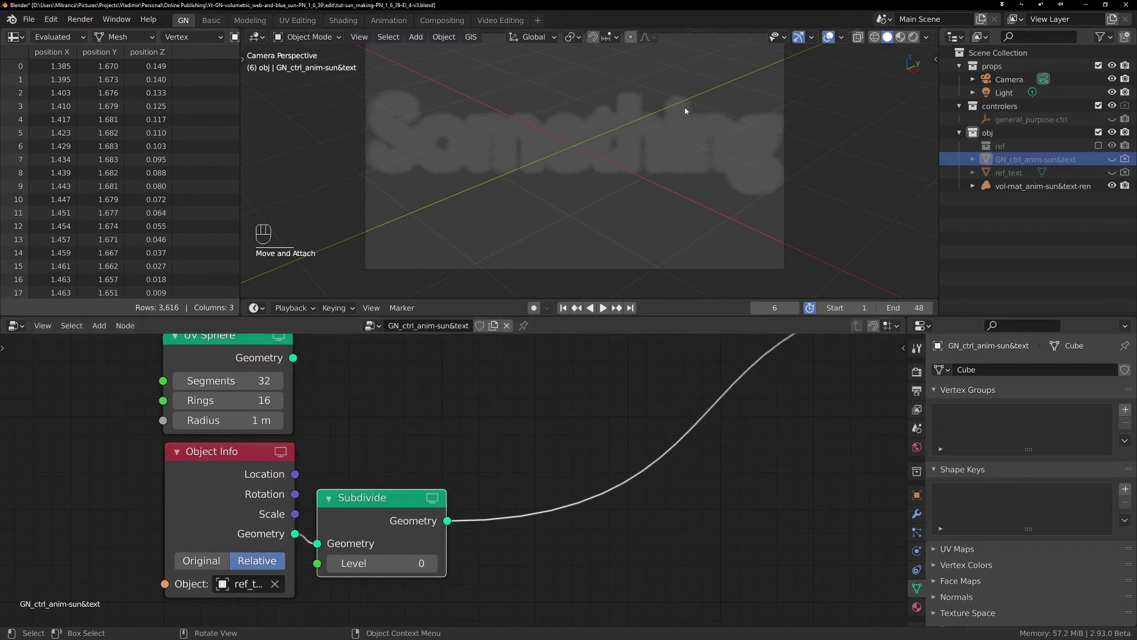
# In the Shading workspace, set the Mesh to Volume exterior band width of vol-mat_anim-sun&text-render to 0.04.
pyautogui.click(342, 20)
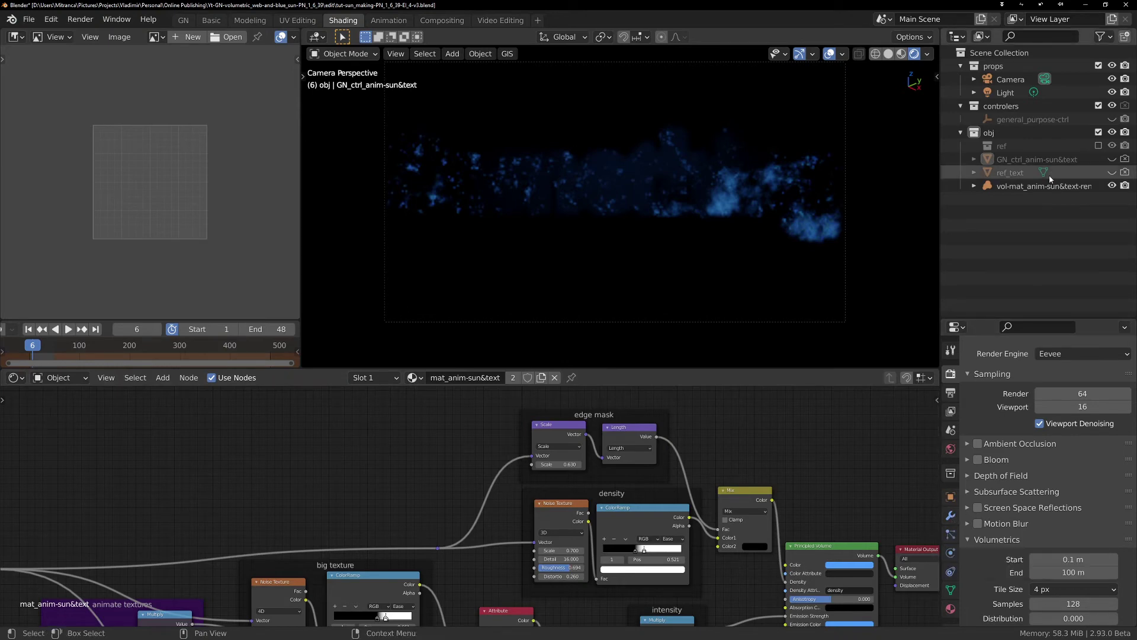
pyautogui.click(1028, 187)
pyautogui.click(951, 517)
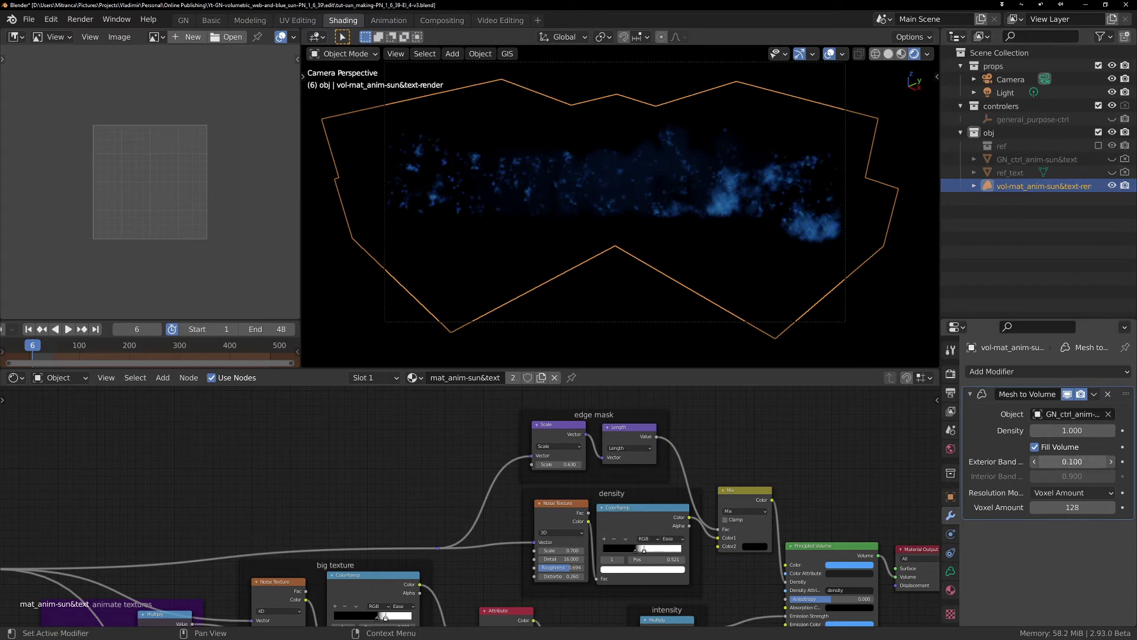
pyautogui.moveTo(1072, 461); pyautogui.dragTo(1035, 462)
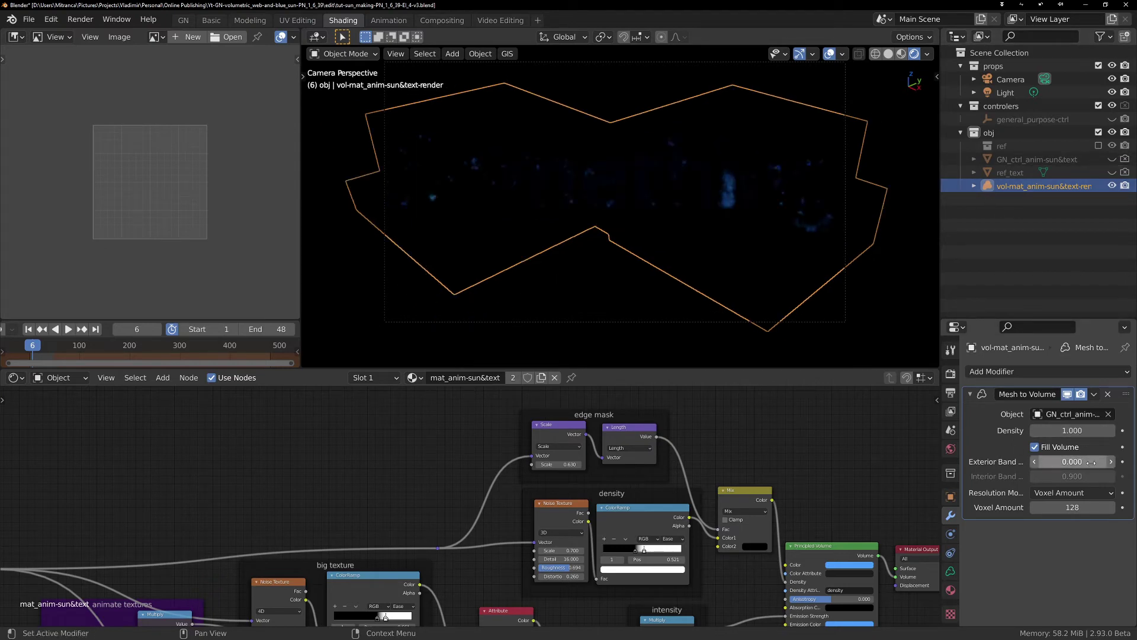
pyautogui.click(1112, 461)
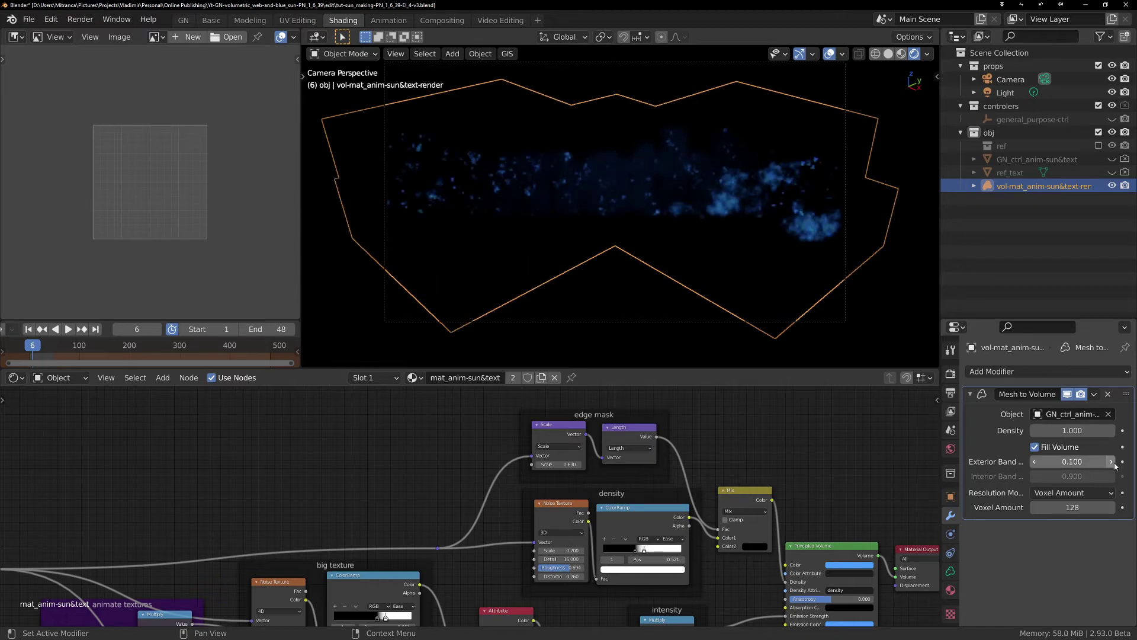
pyautogui.click(1072, 462)
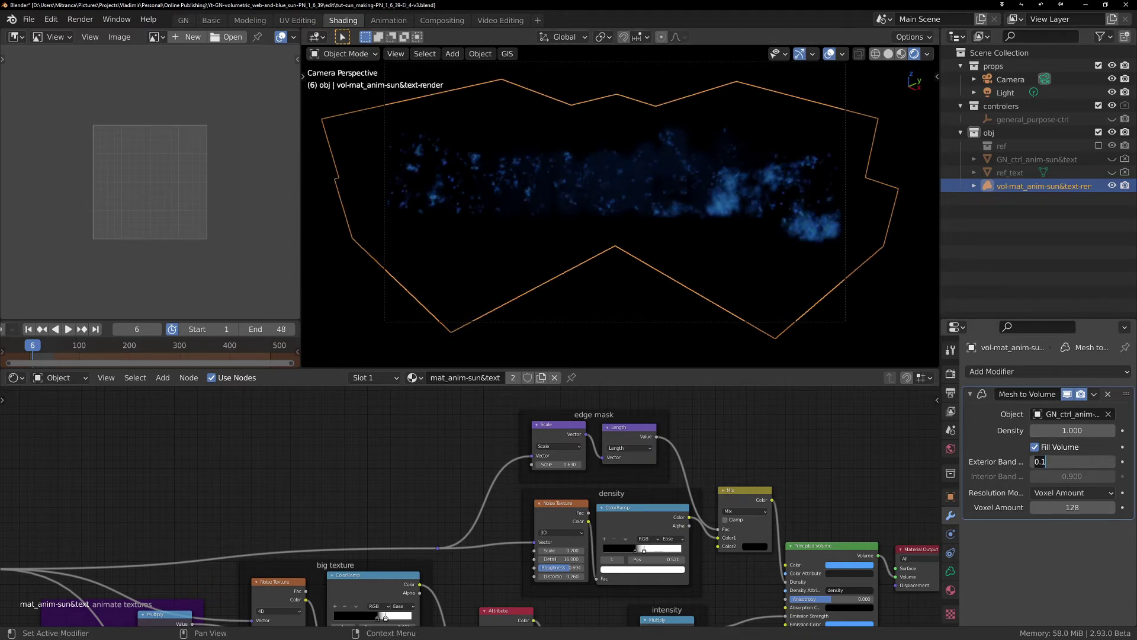
pyautogui.write('0.4')
pyautogui.press('BackSpace')
pyautogui.write('04')
pyautogui.press('Return')
# Examine the big texture, density and volume output nodes of mat_anim-sun&text alongside the rendered volume.
pyautogui.moveTo(800, 497); pyautogui.dragTo(780, 456, button='middle')
pyautogui.moveTo(567, 527); pyautogui.dragTo(517, 507, button='middle')
pyautogui.moveTo(418, 517); pyautogui.dragTo(604, 433, button='middle')
pyautogui.scroll(6, 447, 455)
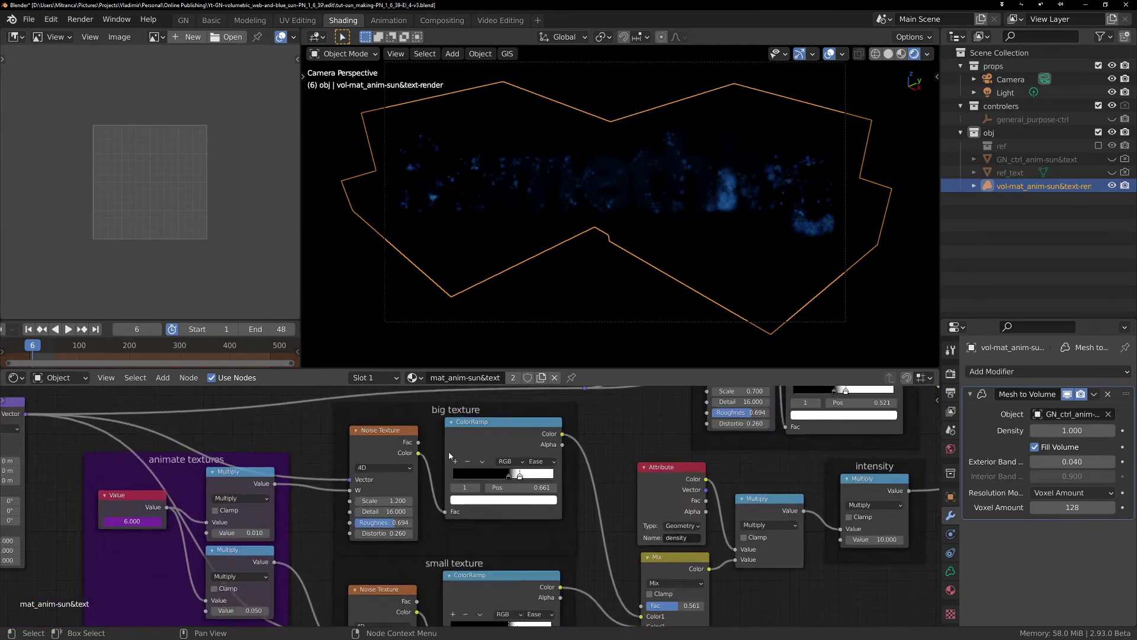
pyautogui.moveTo(466, 448); pyautogui.dragTo(531, 490, button='middle')
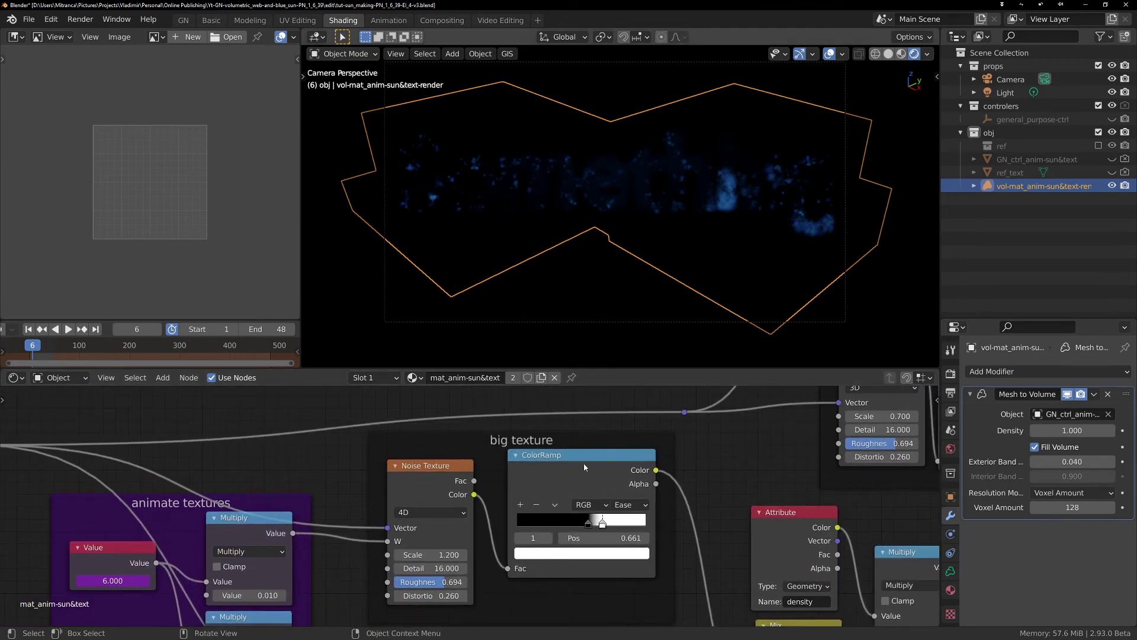
pyautogui.scroll(-2, 633, 515)
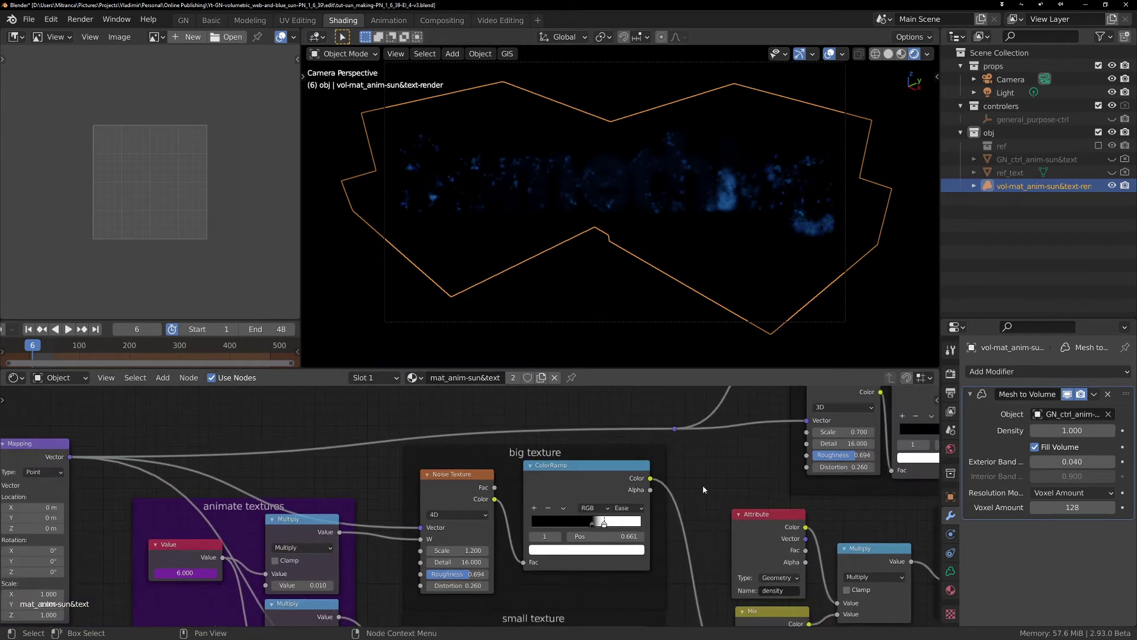
pyautogui.moveTo(738, 460); pyautogui.dragTo(292, 522, button='middle')
pyautogui.moveTo(731, 404); pyautogui.dragTo(688, 429, button='middle')
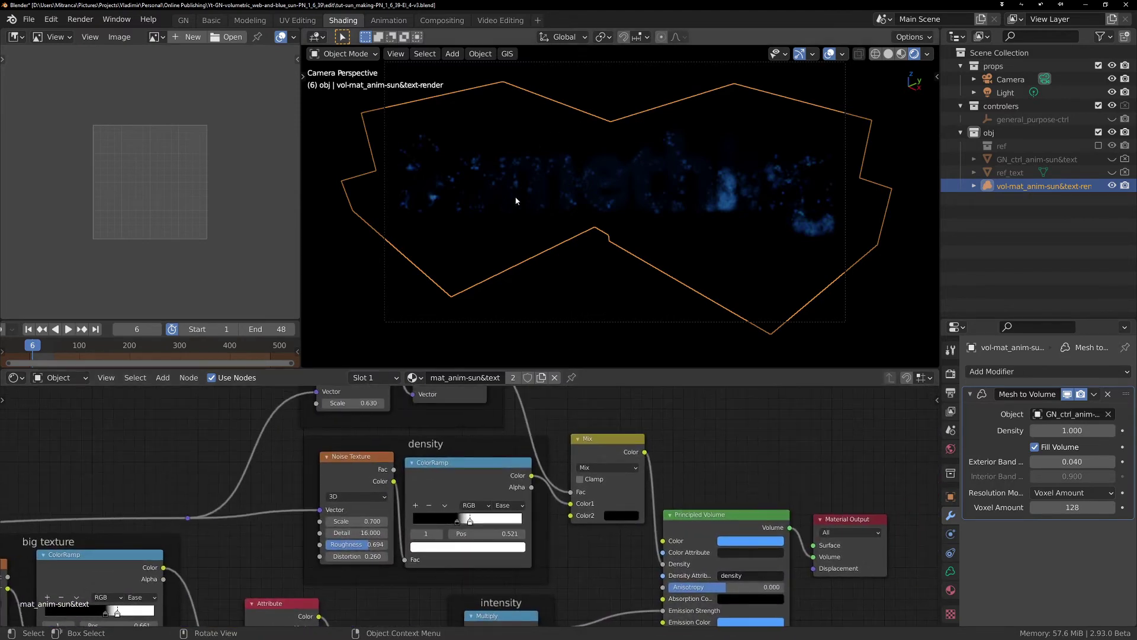
pyautogui.scroll(1, 494, 179)
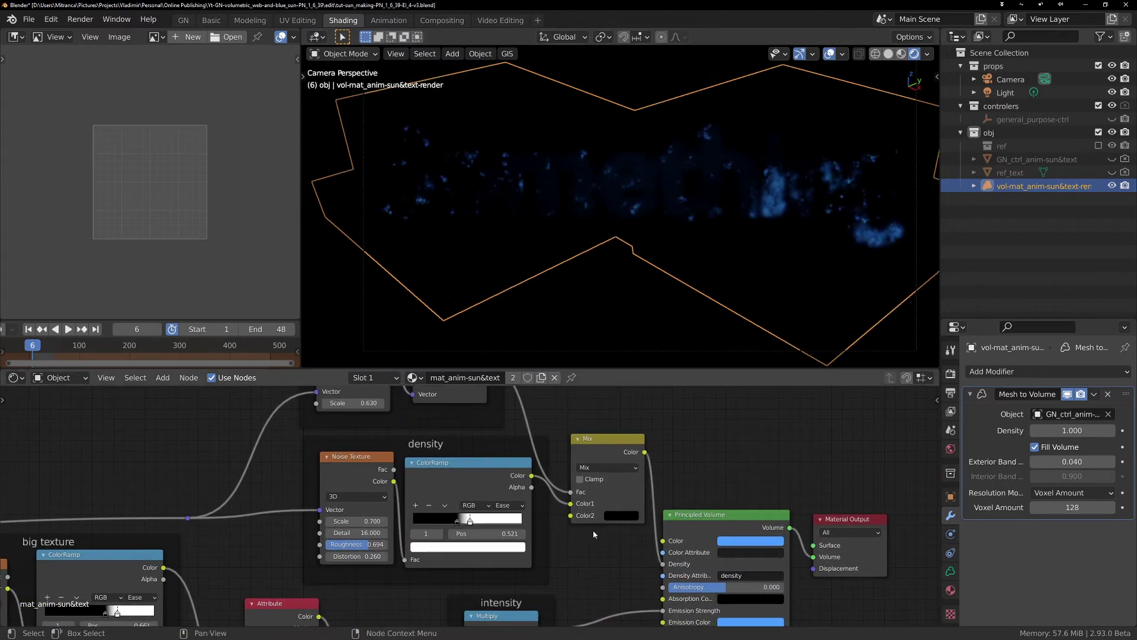
# Cut the Mix link into the Principled Volume's Density input and set the density to 1.
pyautogui.moveTo(608, 530); pyautogui.dragTo(668, 496, button='middle')
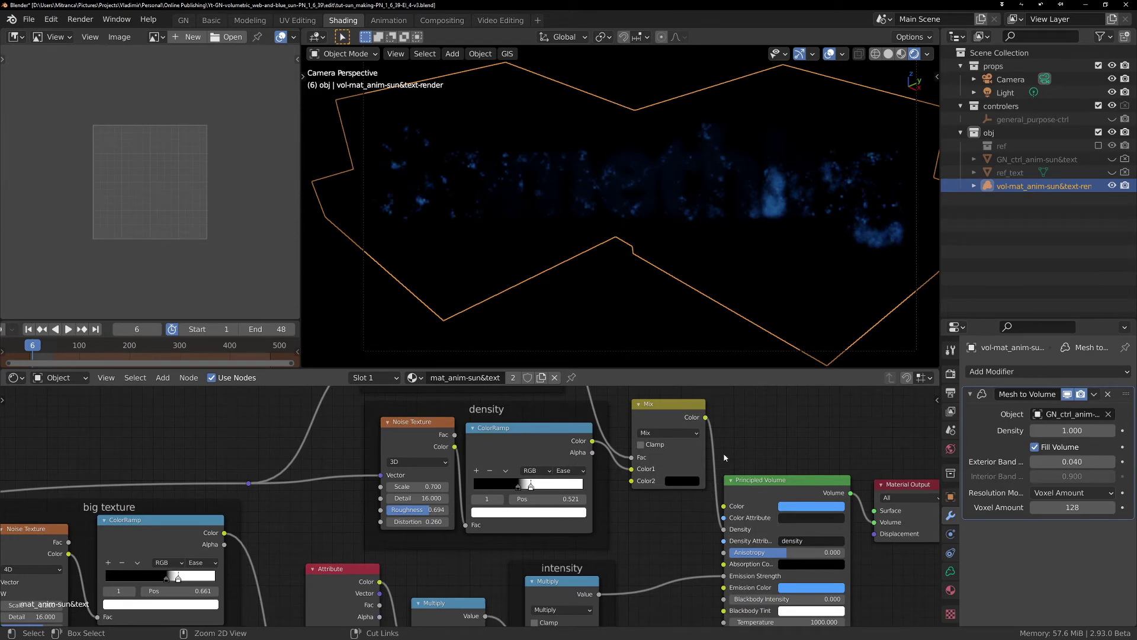
pyautogui.keyDown('ctrl'); pyautogui.moveTo(725, 457); pyautogui.dragTo(713, 472, button='right'); pyautogui.keyUp('ctrl')
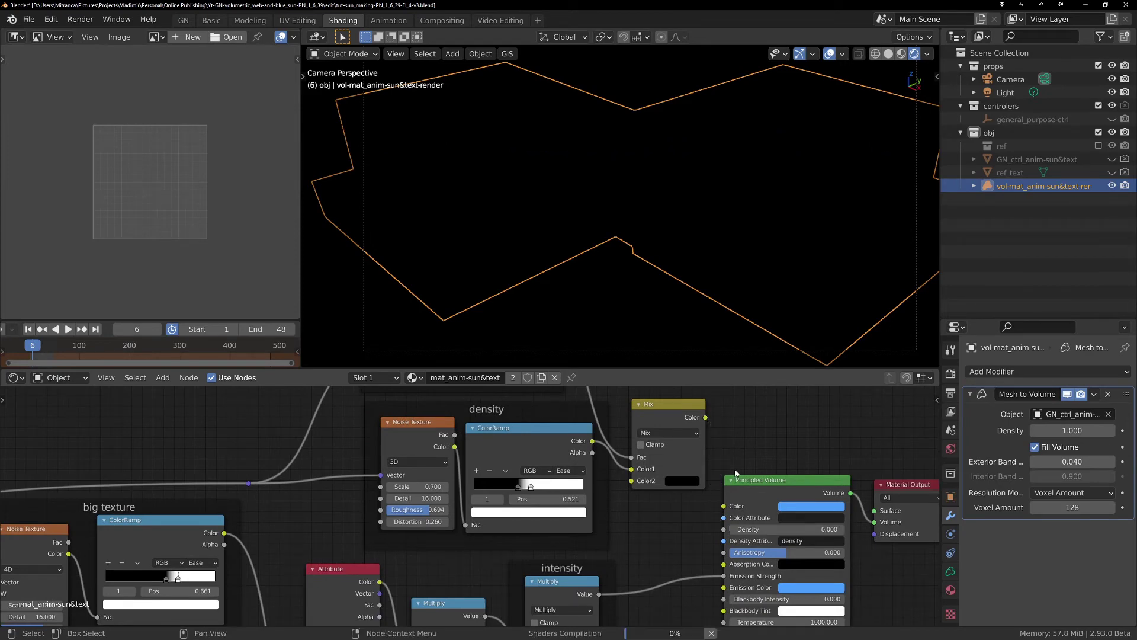
pyautogui.doubleClick(763, 527)
pyautogui.write('1')
pyautogui.press('Return')
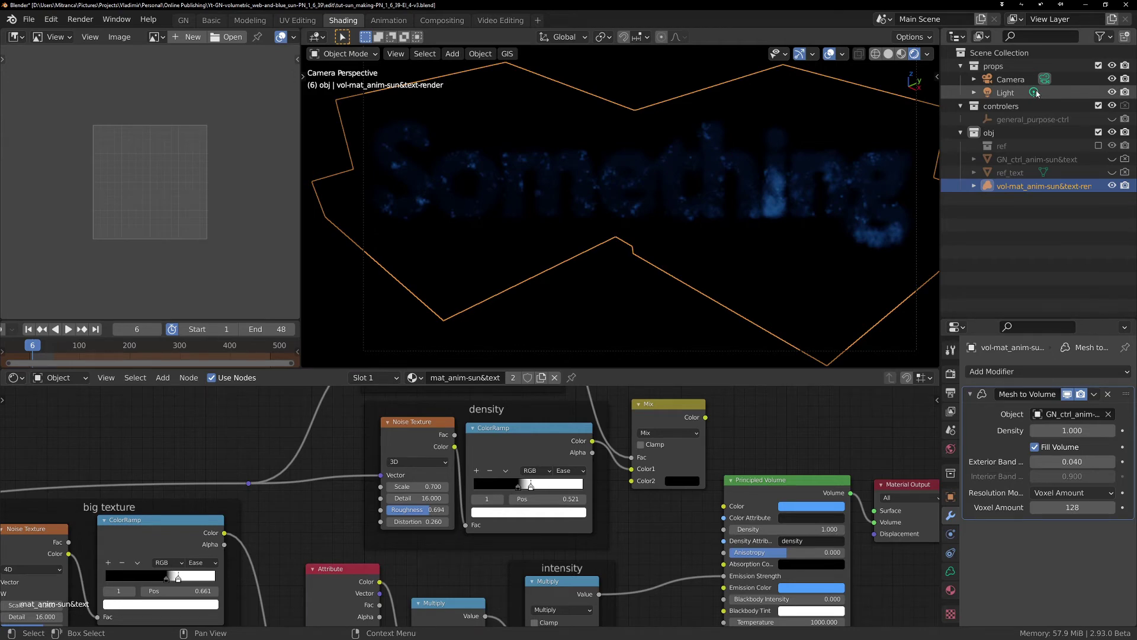
# Change the scene's Light to the Sun type with a strength of 100.
pyautogui.click(1007, 92)
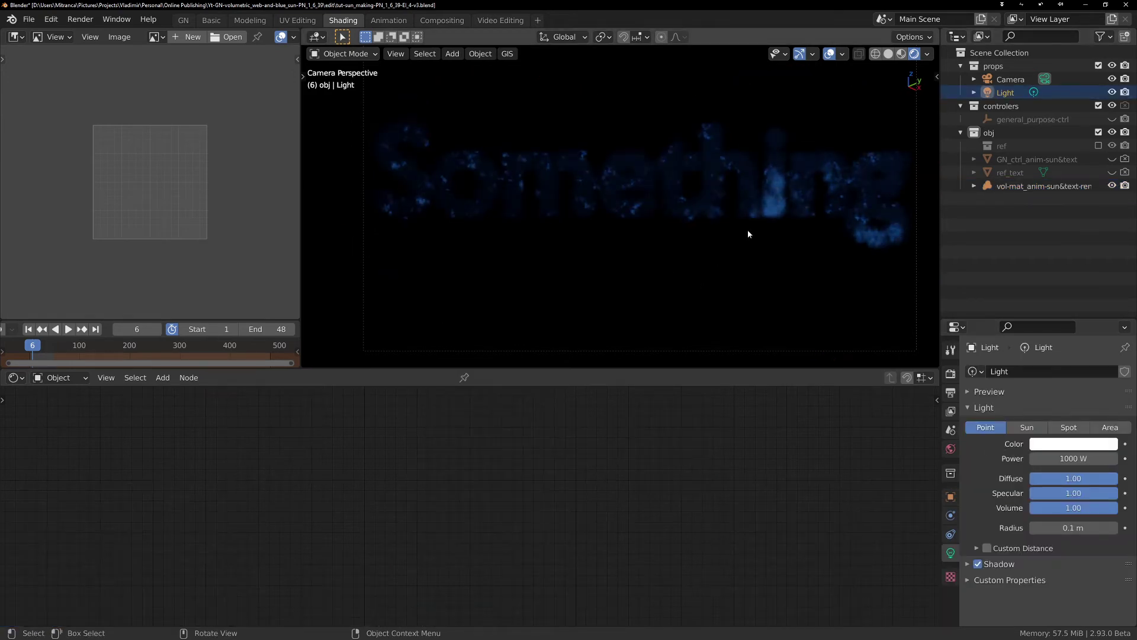
pyautogui.click(1028, 427)
pyautogui.click(1060, 459)
pyautogui.click(1060, 459)
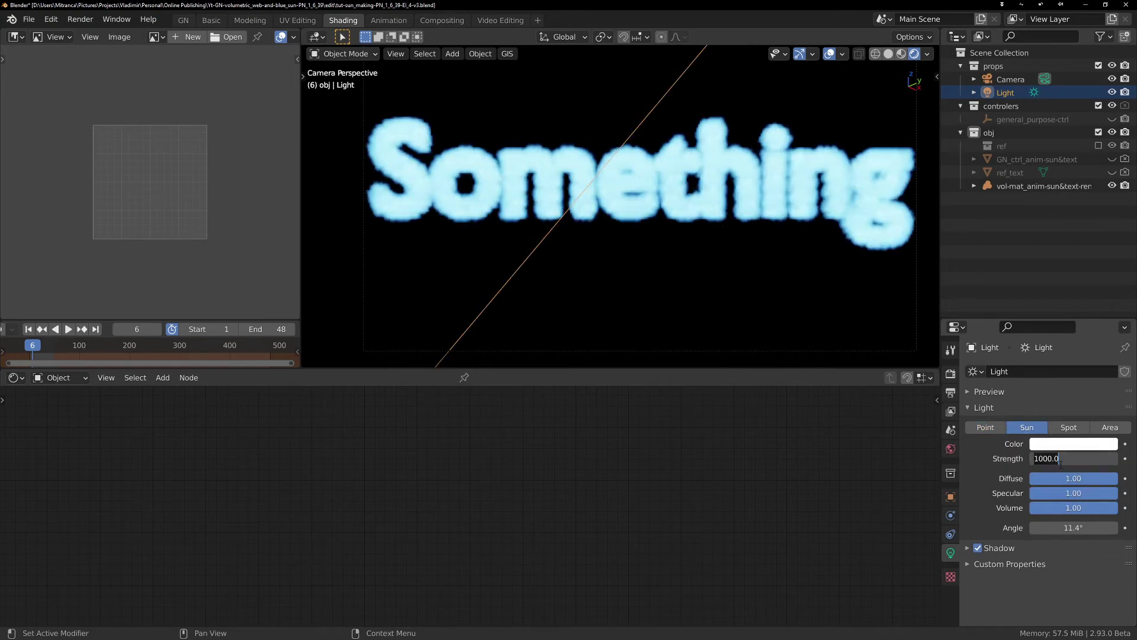
pyautogui.click(1048, 459)
pyautogui.press('Delete')
pyautogui.press('Return')
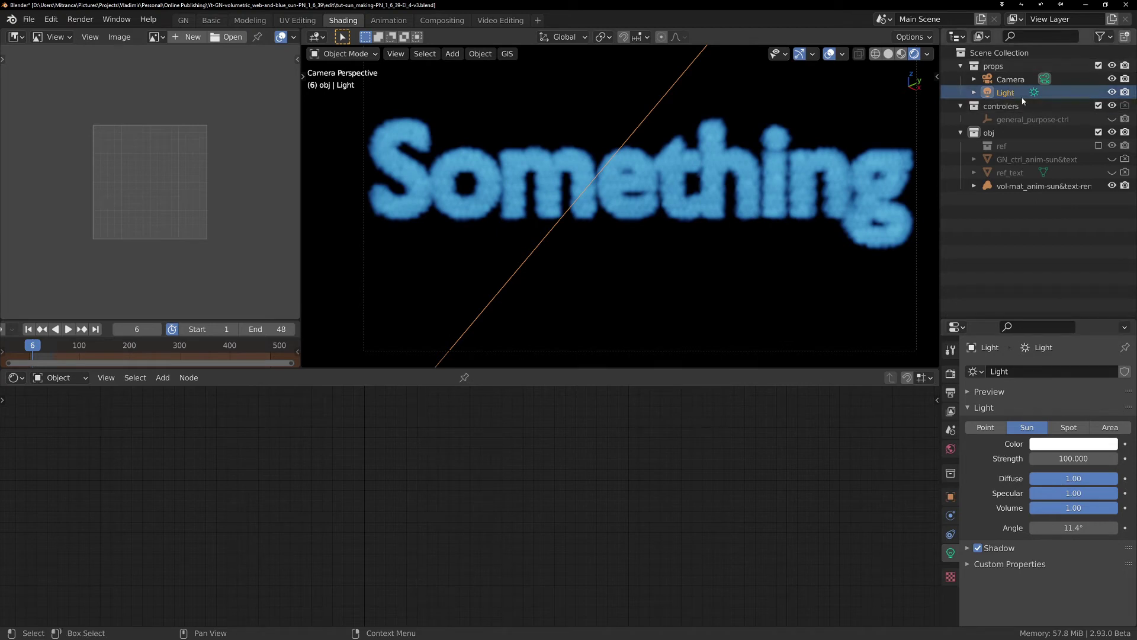
pyautogui.scroll(-3, 663, 153)
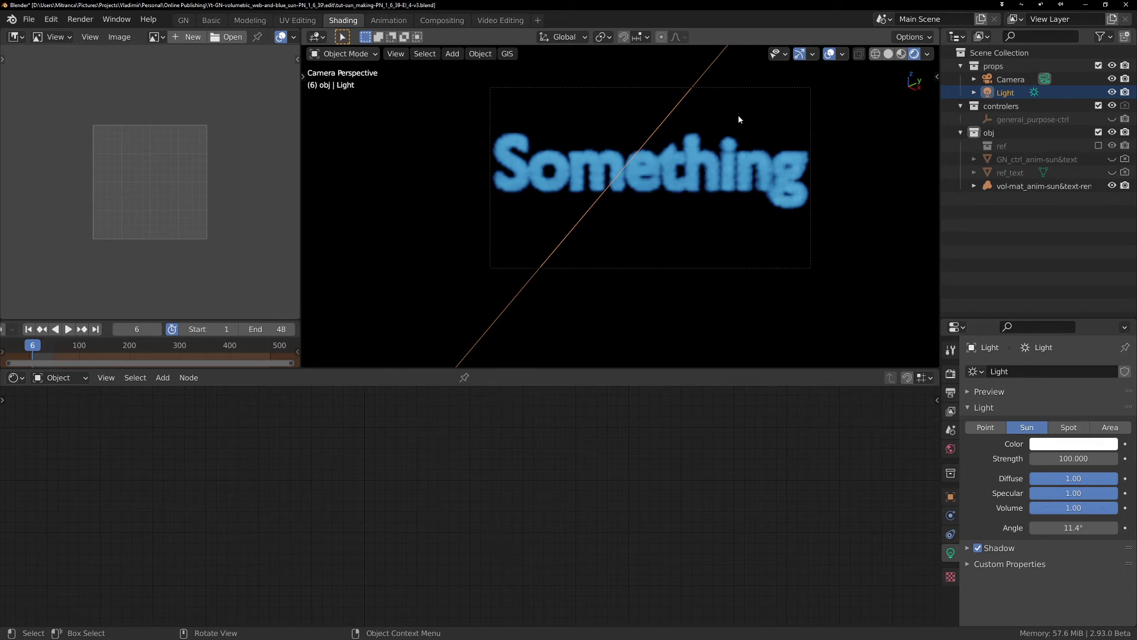
pyautogui.scroll(2, 609, 165)
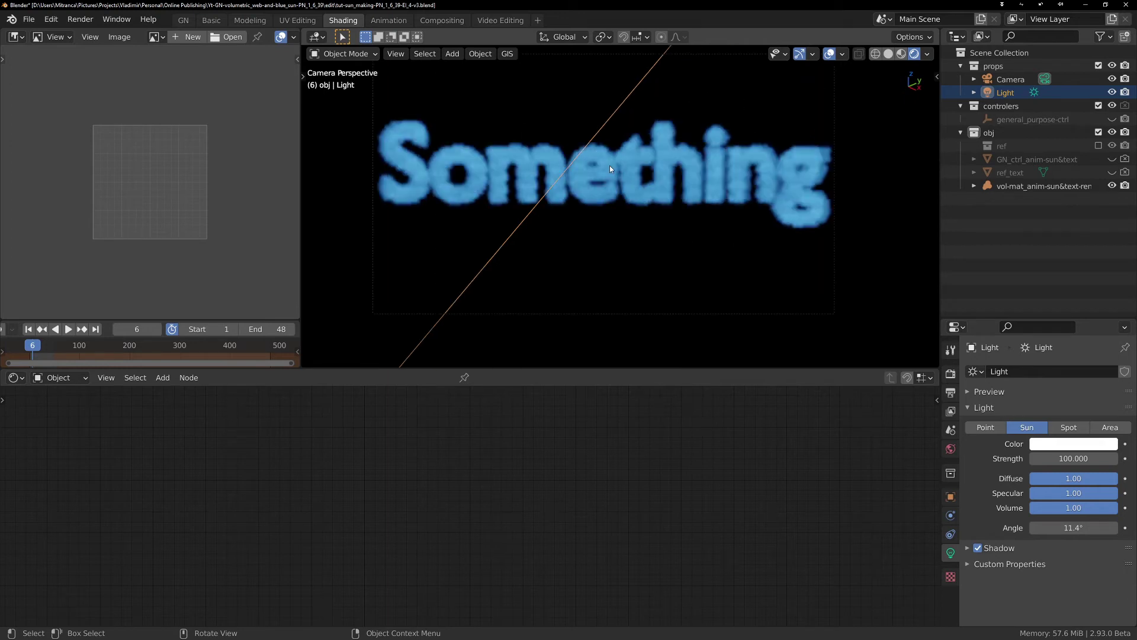
pyautogui.click(1028, 431)
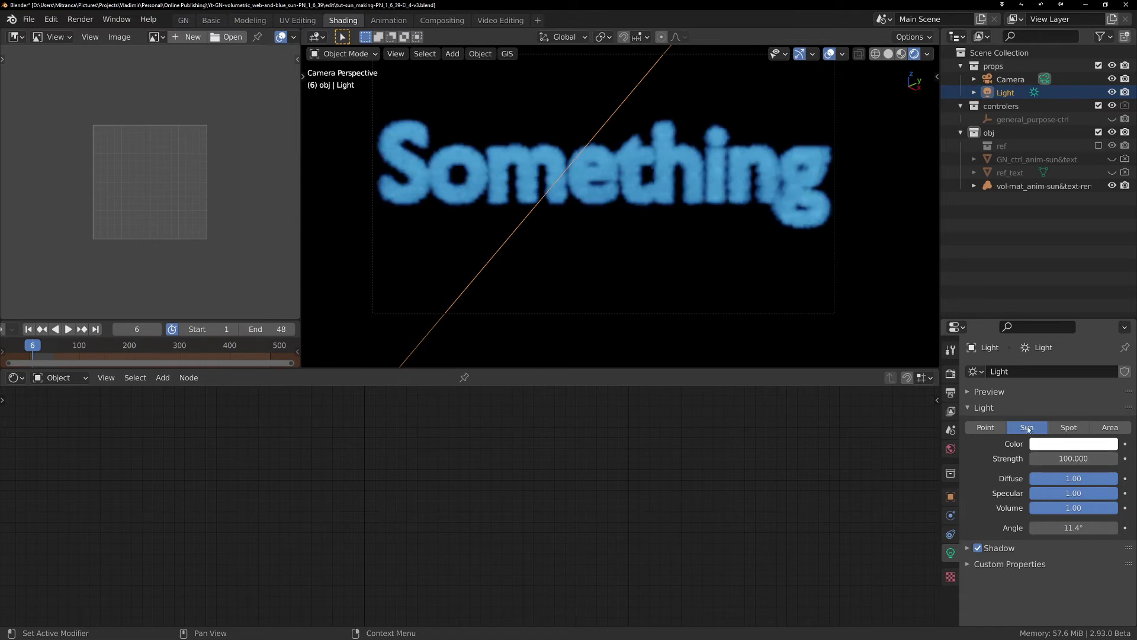
# Reconnect the Mix node's Color output to Principled Volume Density on vol-mat_anim-sun&text-render and check the edge mask nodes.
pyautogui.click(1006, 187)
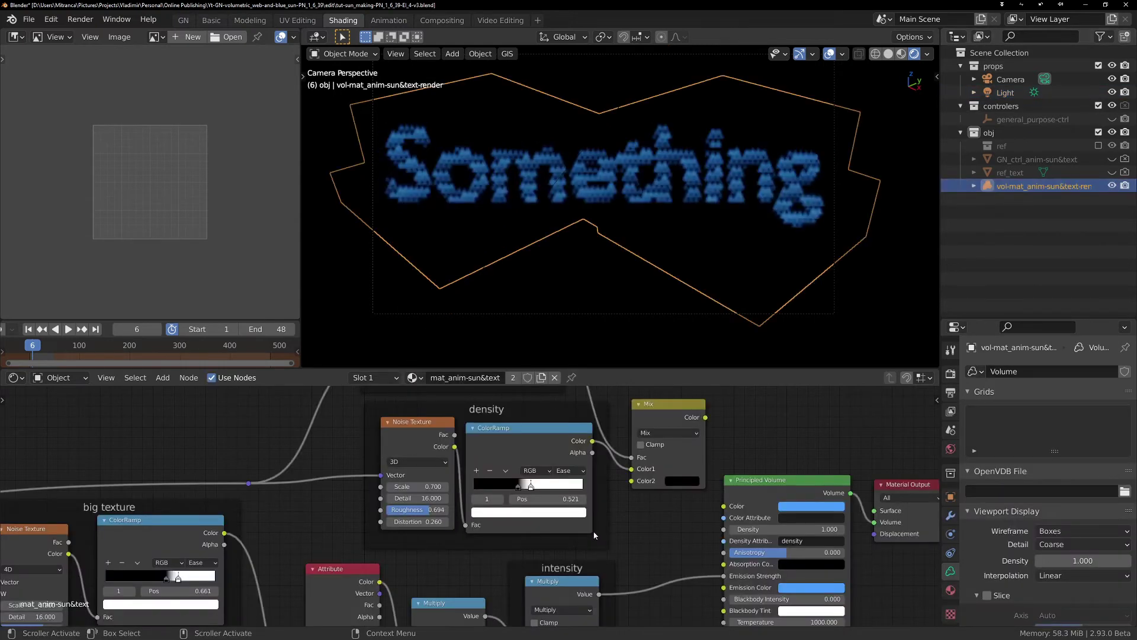
pyautogui.moveTo(705, 417); pyautogui.dragTo(724, 528)
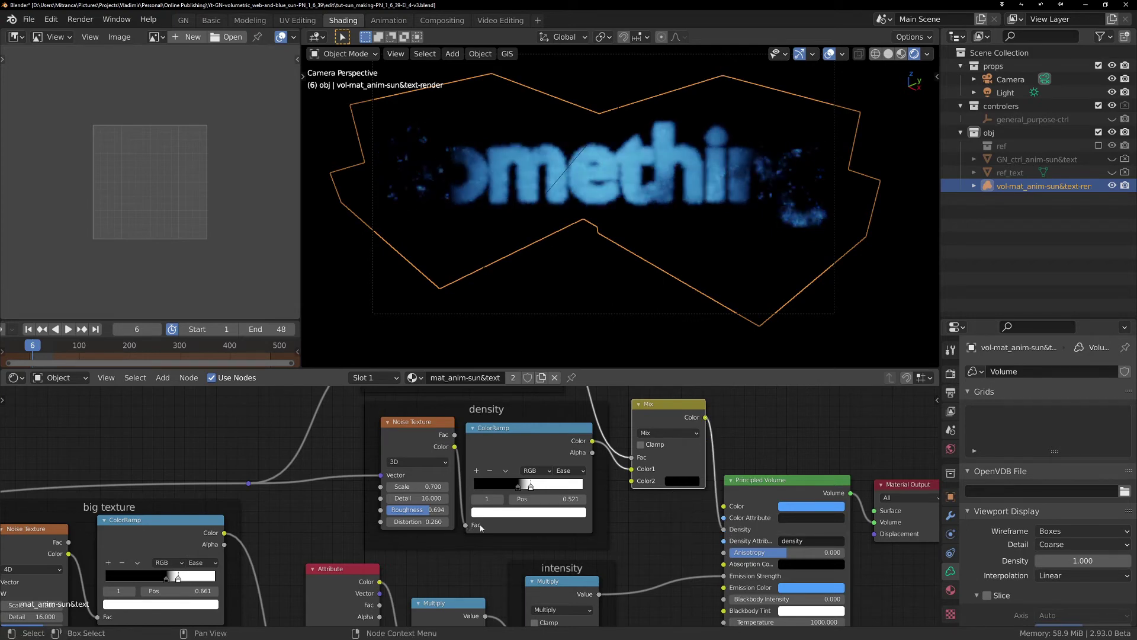
pyautogui.moveTo(577, 470); pyautogui.dragTo(673, 519, button='middle')
pyautogui.moveTo(598, 462); pyautogui.dragTo(562, 436)
pyautogui.moveTo(561, 433); pyautogui.dragTo(587, 493, button='middle')
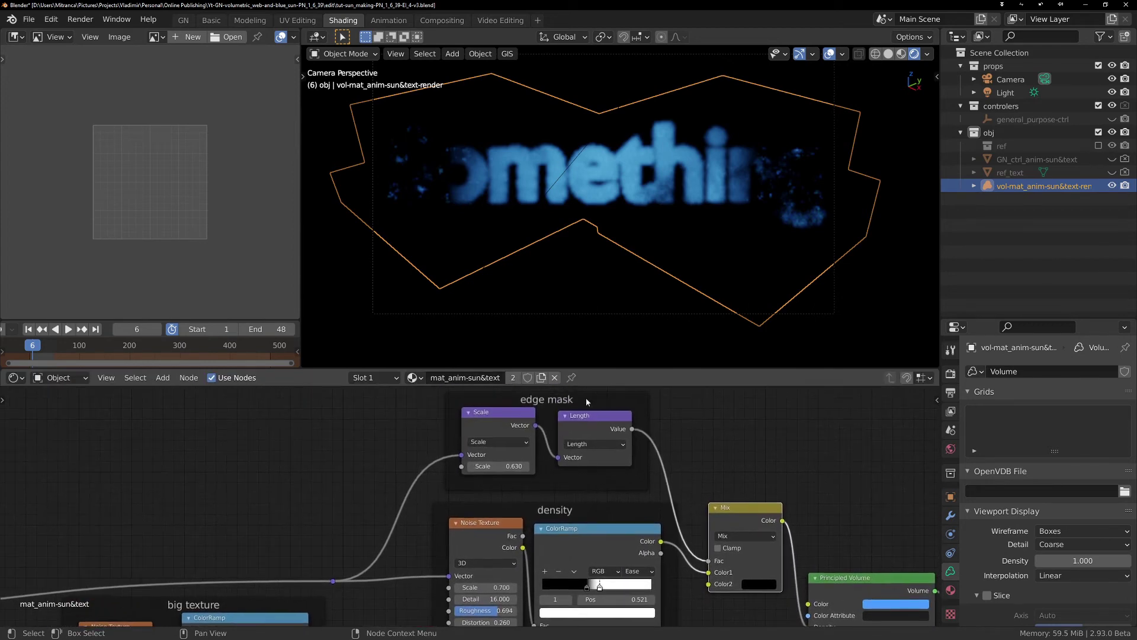
pyautogui.moveTo(585, 396)
pyautogui.mouseDown()
pyautogui.moveTo(576, 398)
pyautogui.moveTo(585, 397)
pyautogui.mouseUp()
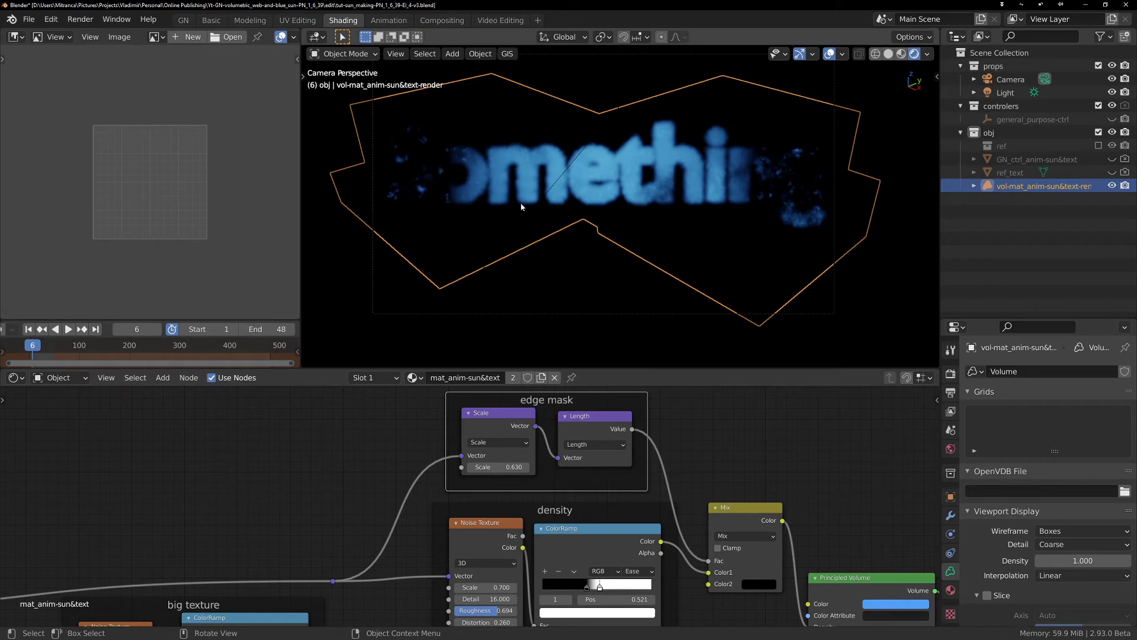
pyautogui.moveTo(717, 490); pyautogui.dragTo(649, 489, button='middle')
pyautogui.moveTo(734, 507); pyautogui.dragTo(662, 463, button='middle')
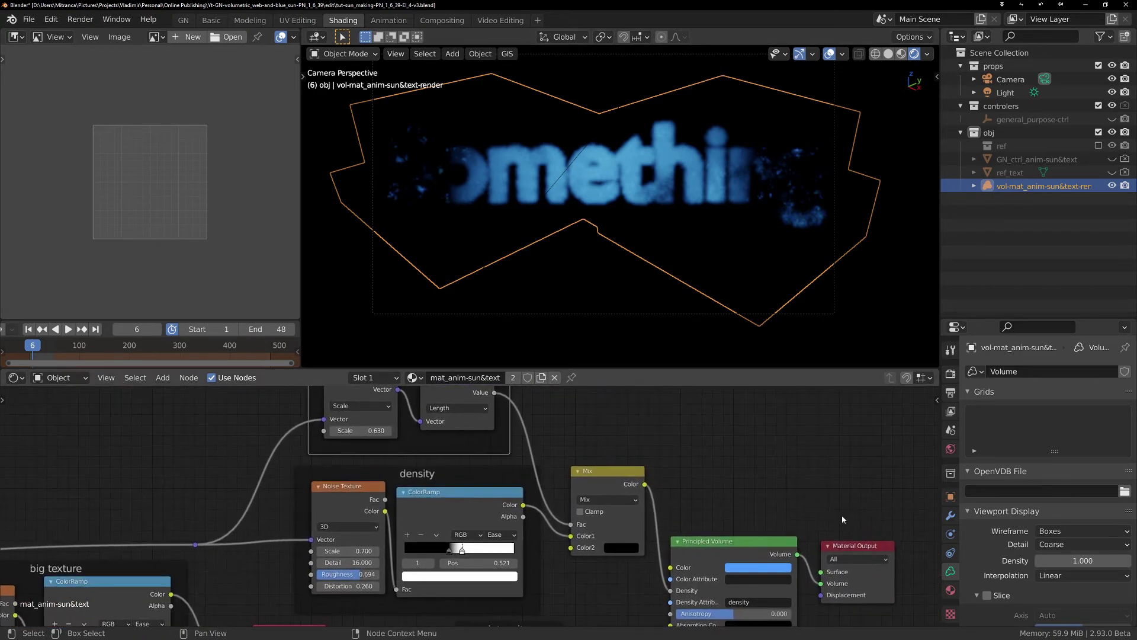
# Move the Principled Volume and Material Output nodes farther from the Mix node to free up space between them.
pyautogui.scroll(-2, 842, 518)
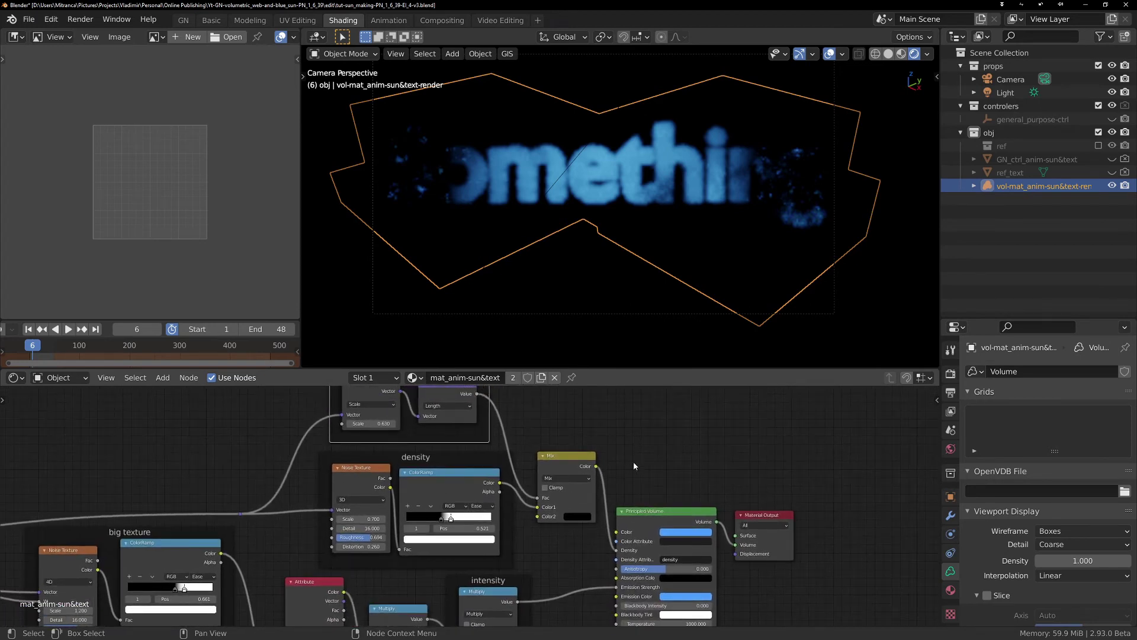
pyautogui.moveTo(633, 466); pyautogui.dragTo(684, 460, button='middle')
pyautogui.moveTo(702, 472); pyautogui.dragTo(848, 578)
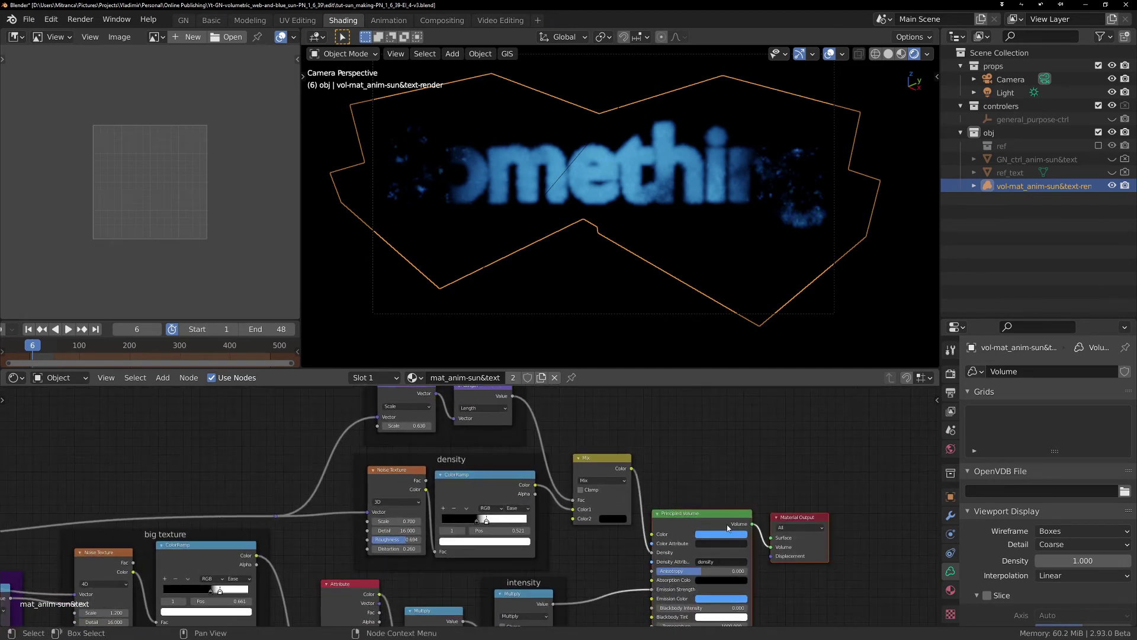
pyautogui.press('g')
pyautogui.click(548, 550)
# Duplicate the Mix node and chain the copy between the original Mix, through its Color1 input, and the Principled Volume's Density.
pyautogui.moveTo(589, 467); pyautogui.dragTo(580, 463)
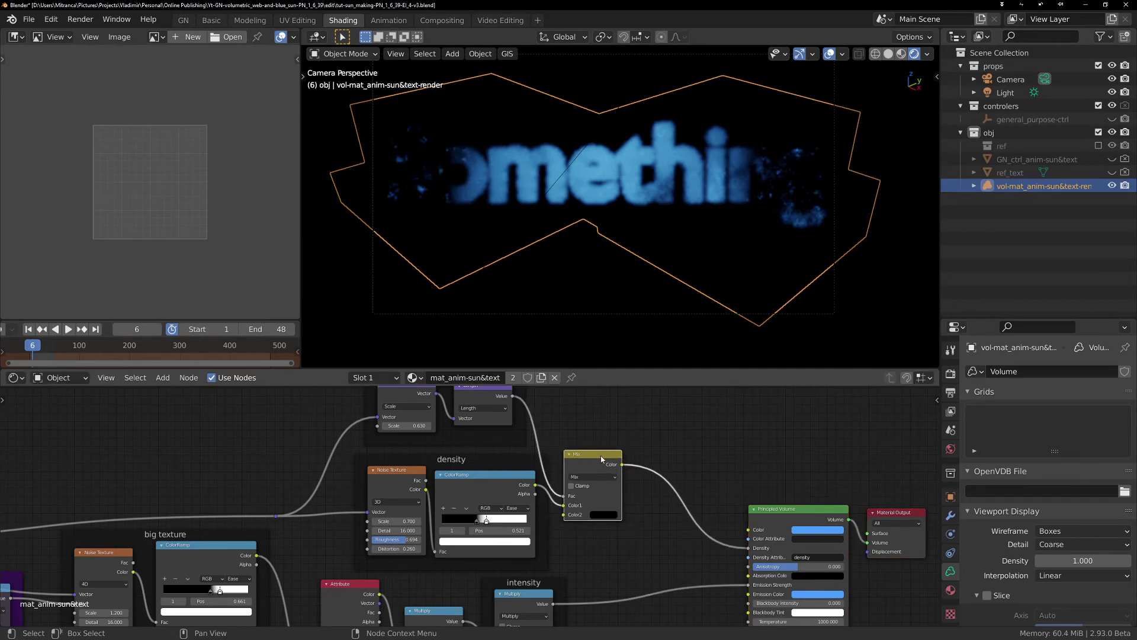
pyautogui.hotkey('shift', 'd')
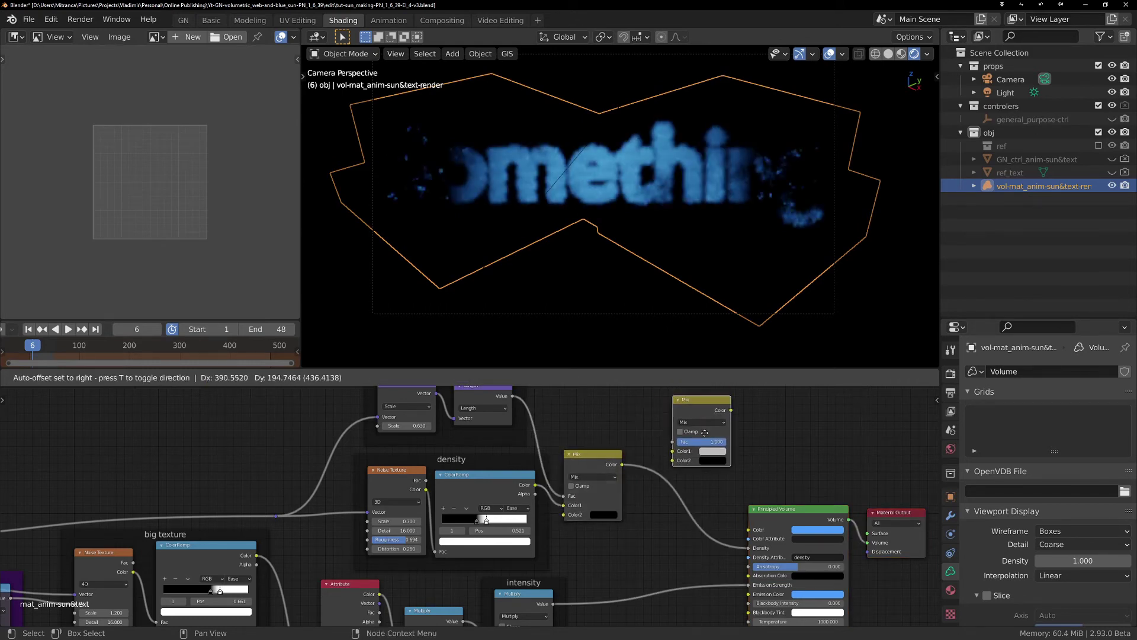
pyautogui.click(732, 418)
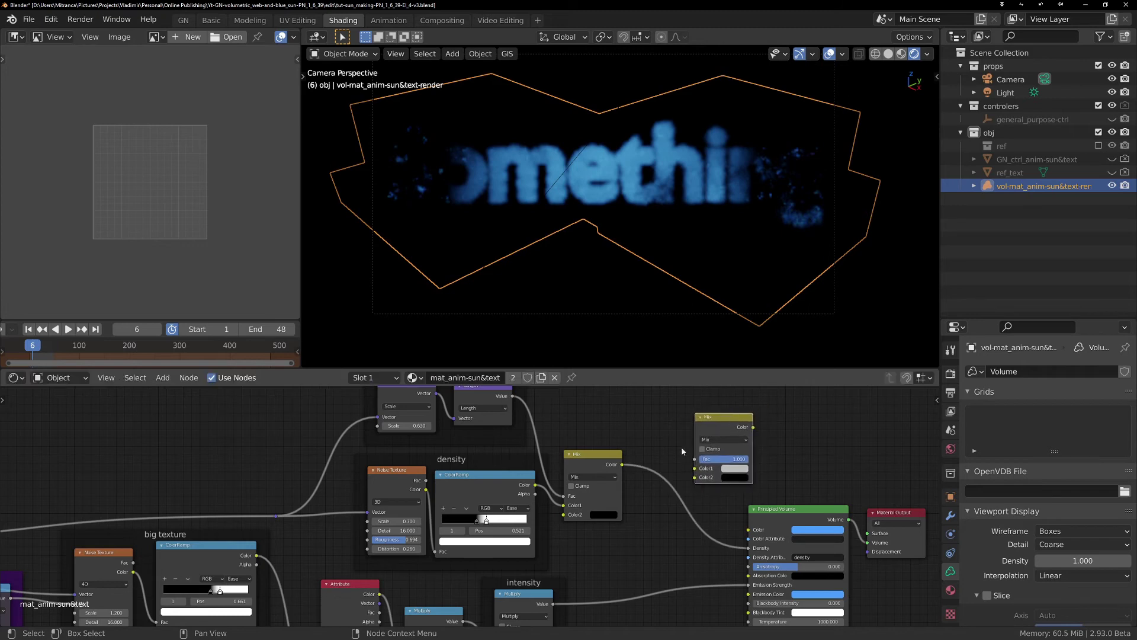
pyautogui.click(629, 463)
pyautogui.moveTo(629, 464); pyautogui.dragTo(696, 468)
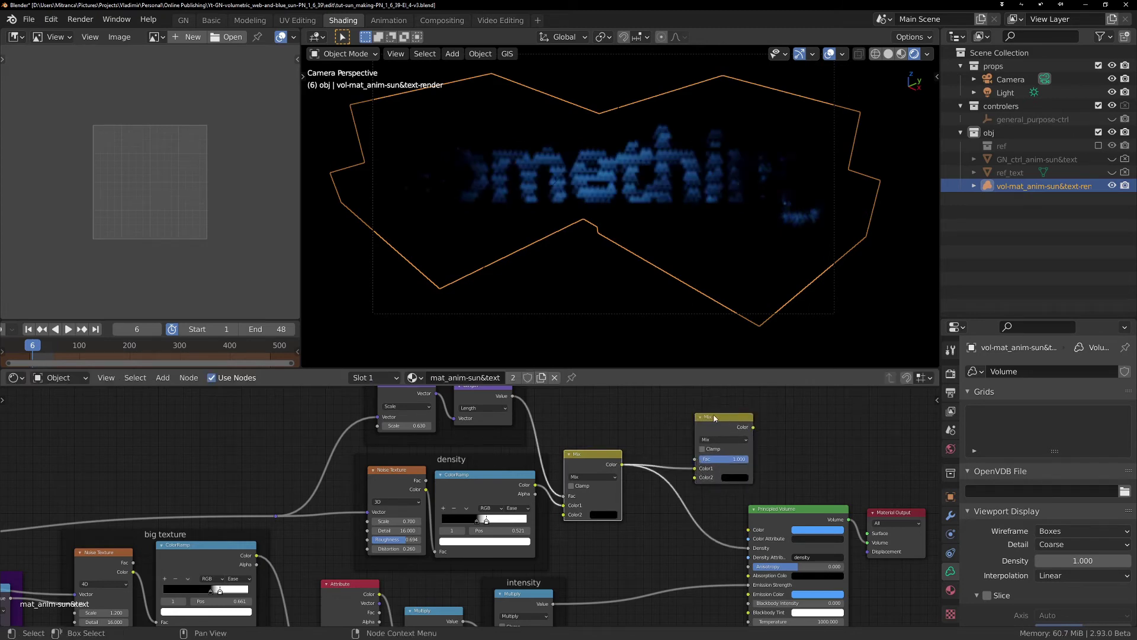
pyautogui.moveTo(714, 419); pyautogui.dragTo(749, 548)
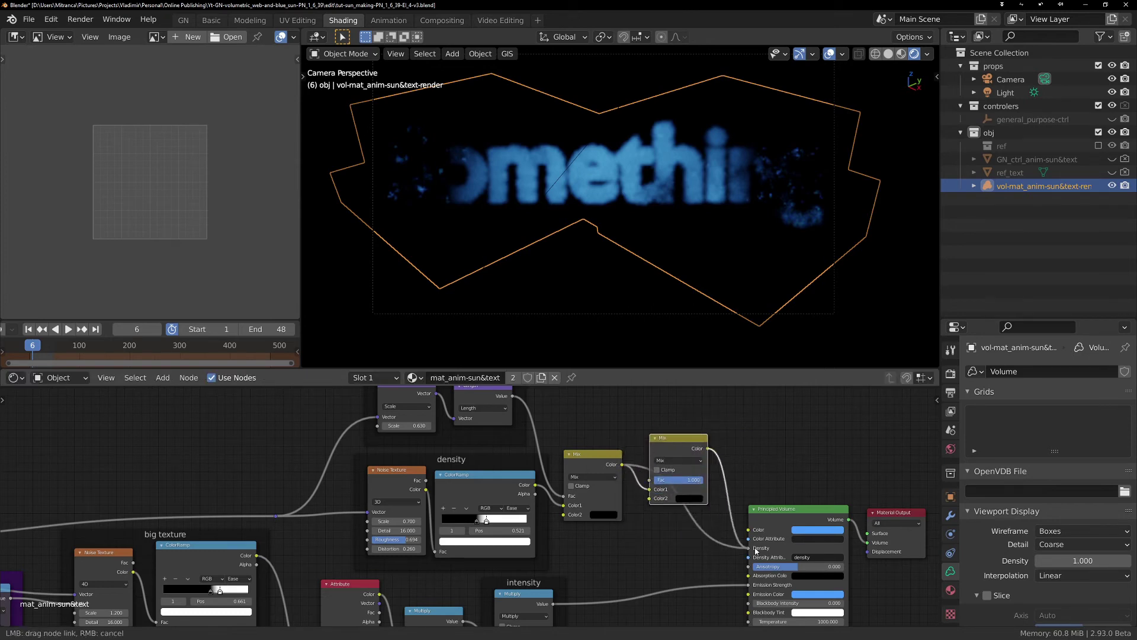
# Brighten the duplicated Mix node's Color2 from black to a dark grey and nudge the node into place.
pyautogui.click(695, 502)
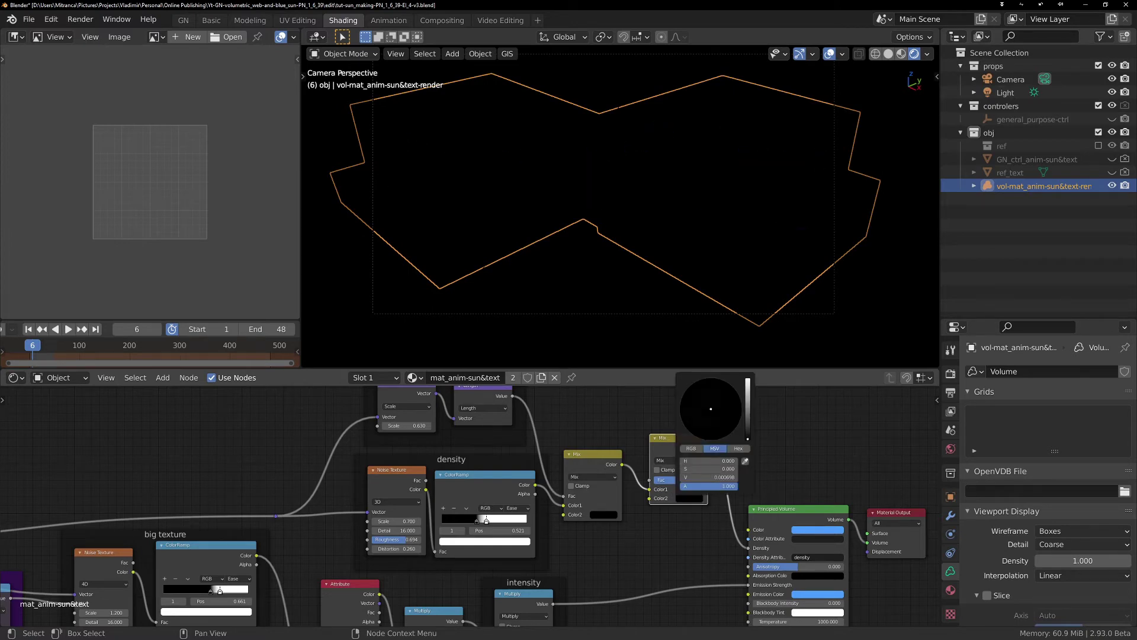
pyautogui.moveTo(747, 441); pyautogui.dragTo(748, 419)
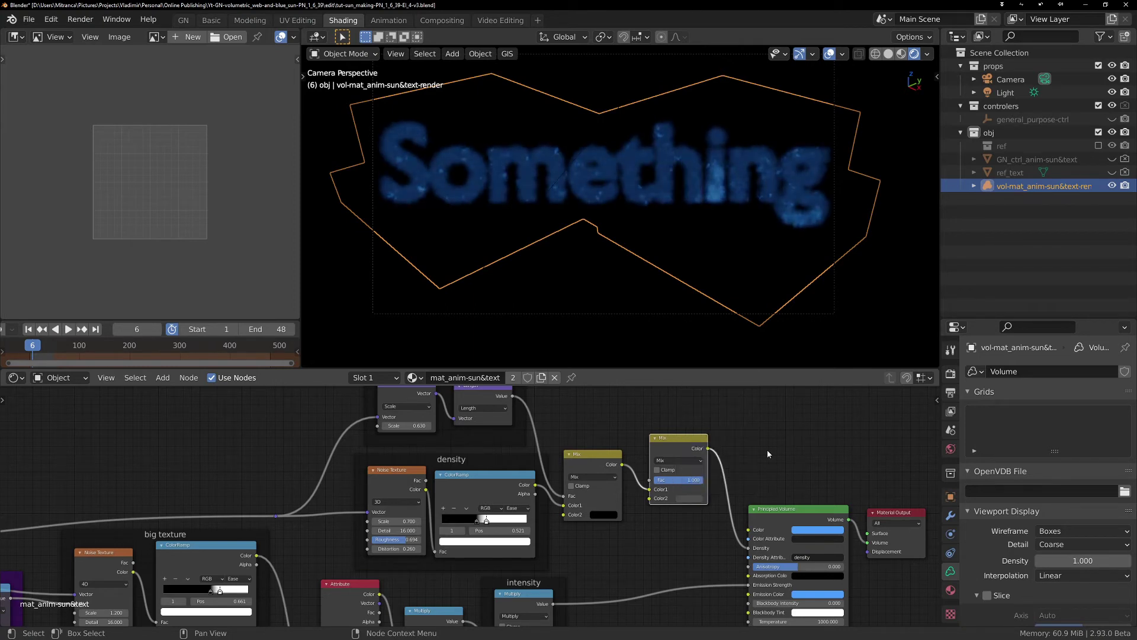
pyautogui.moveTo(676, 445); pyautogui.dragTo(682, 448)
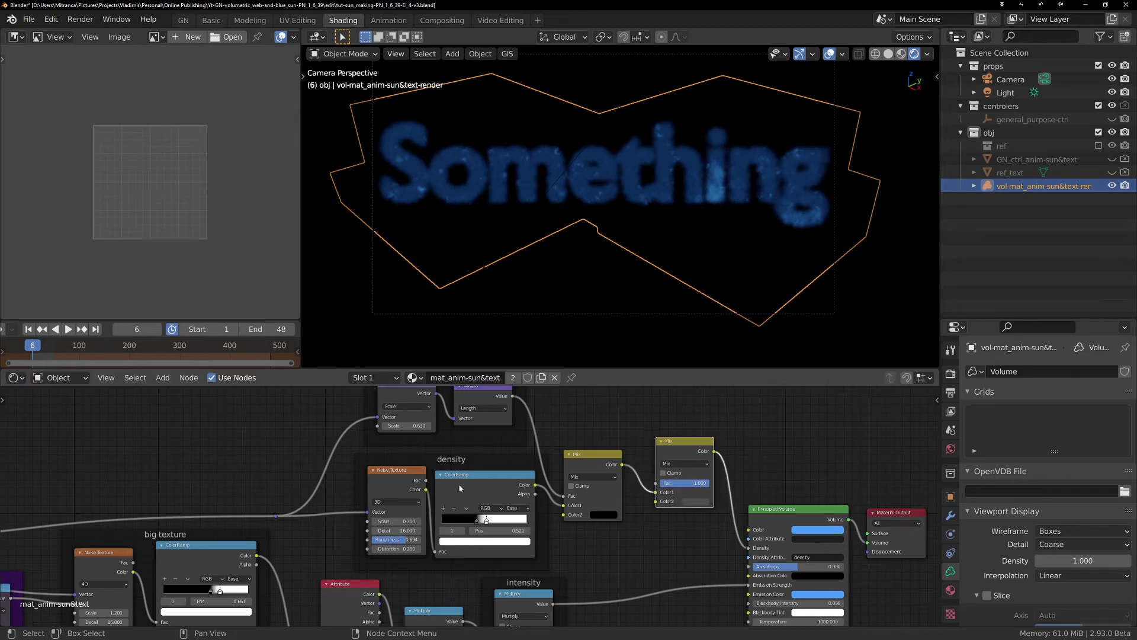
# Rearrange both Mix nodes and move the edge mask and density frames upward to free space beneath the density frame.
pyautogui.click(418, 474)
pyautogui.keyDown('shift'); pyautogui.click(504, 501); pyautogui.keyUp('shift')
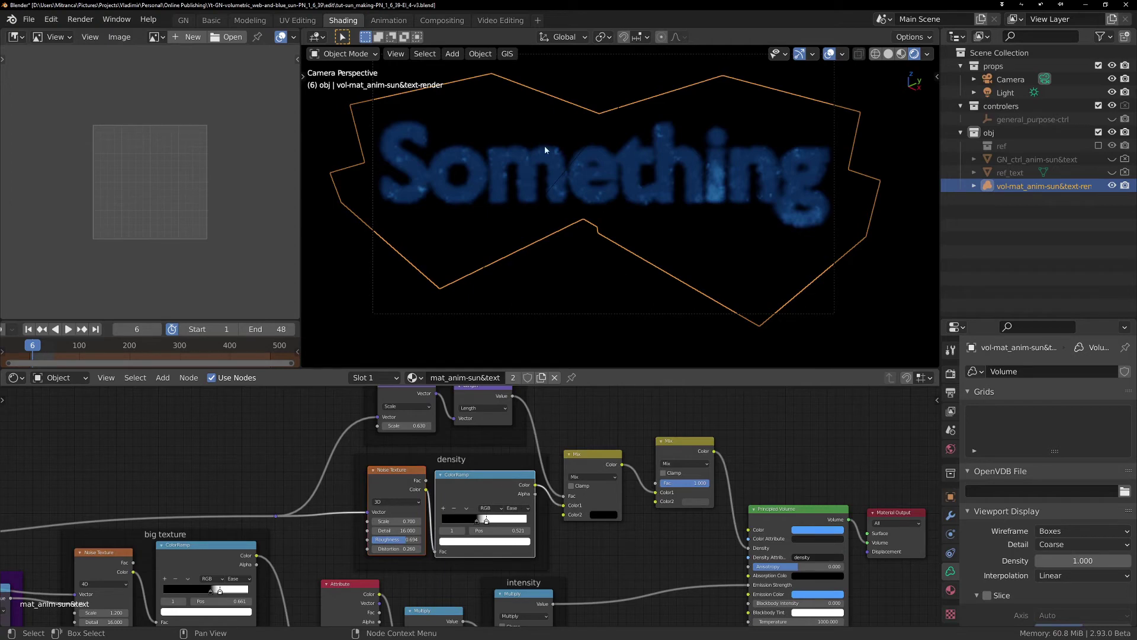
pyautogui.moveTo(606, 455); pyautogui.dragTo(612, 404)
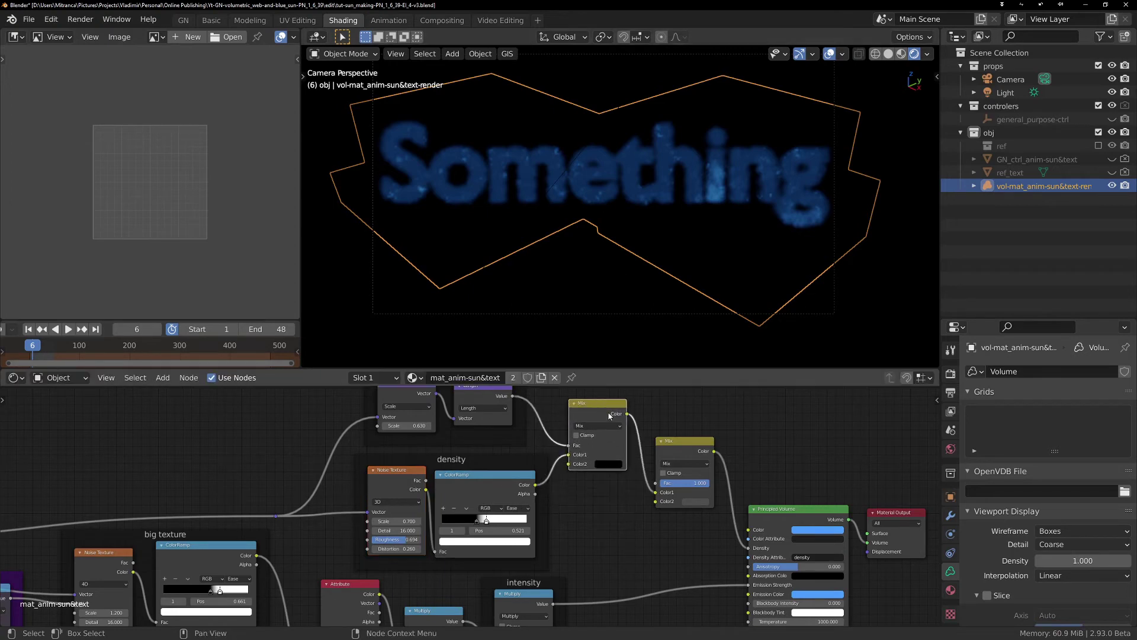
pyautogui.moveTo(678, 441); pyautogui.dragTo(690, 430)
pyautogui.scroll(-2, 610, 511)
pyautogui.moveTo(610, 511); pyautogui.dragTo(630, 575, button='middle')
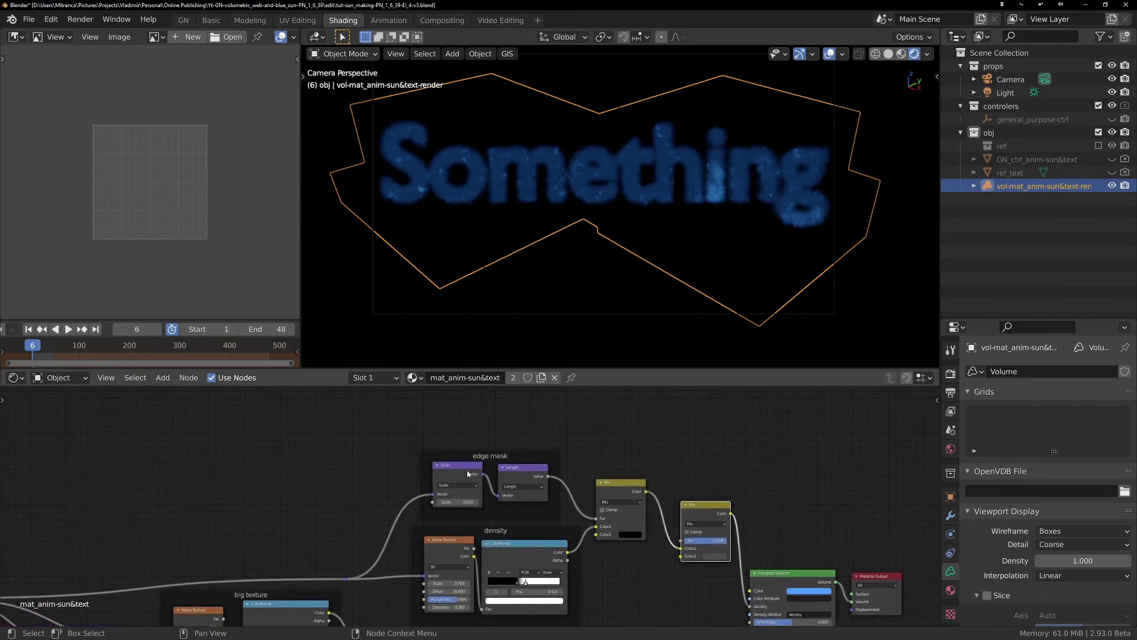
pyautogui.moveTo(496, 459); pyautogui.dragTo(517, 412)
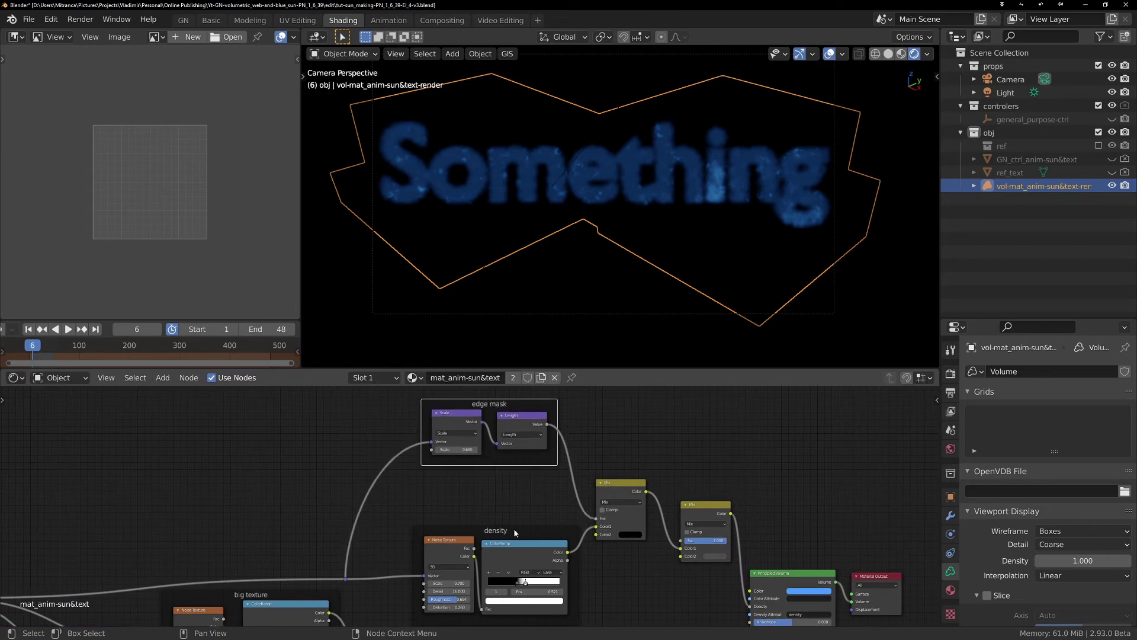
pyautogui.moveTo(514, 532); pyautogui.dragTo(502, 482)
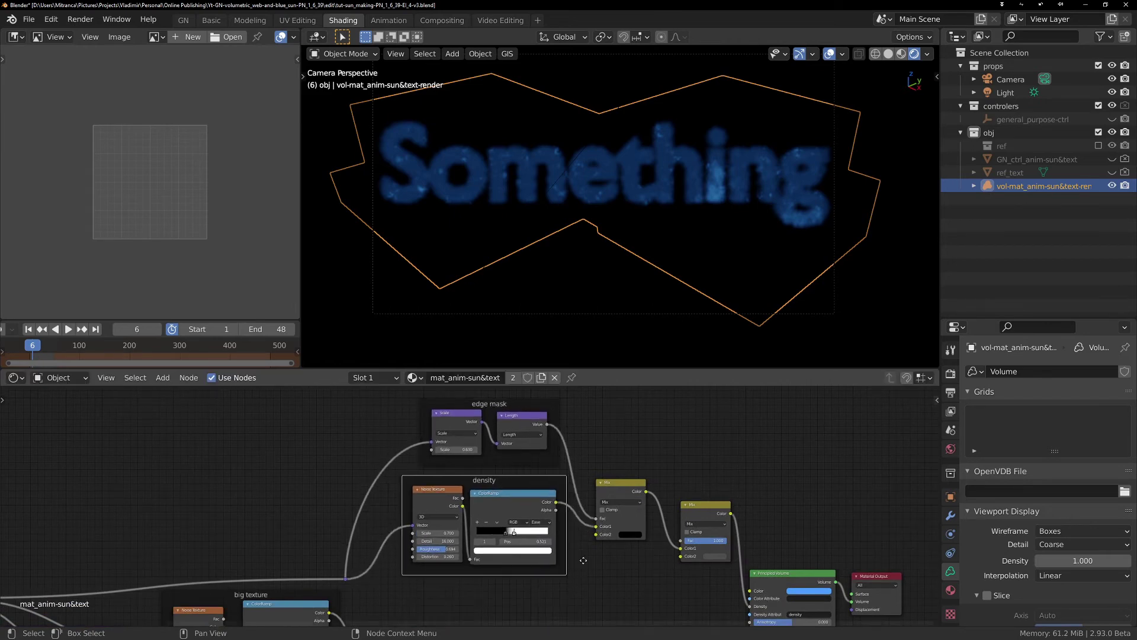
# Duplicate the density frame's Noise Texture and ColorRamp nodes and place the copies below the originals.
pyautogui.moveTo(583, 560); pyautogui.dragTo(585, 532, button='middle')
pyautogui.click(447, 457)
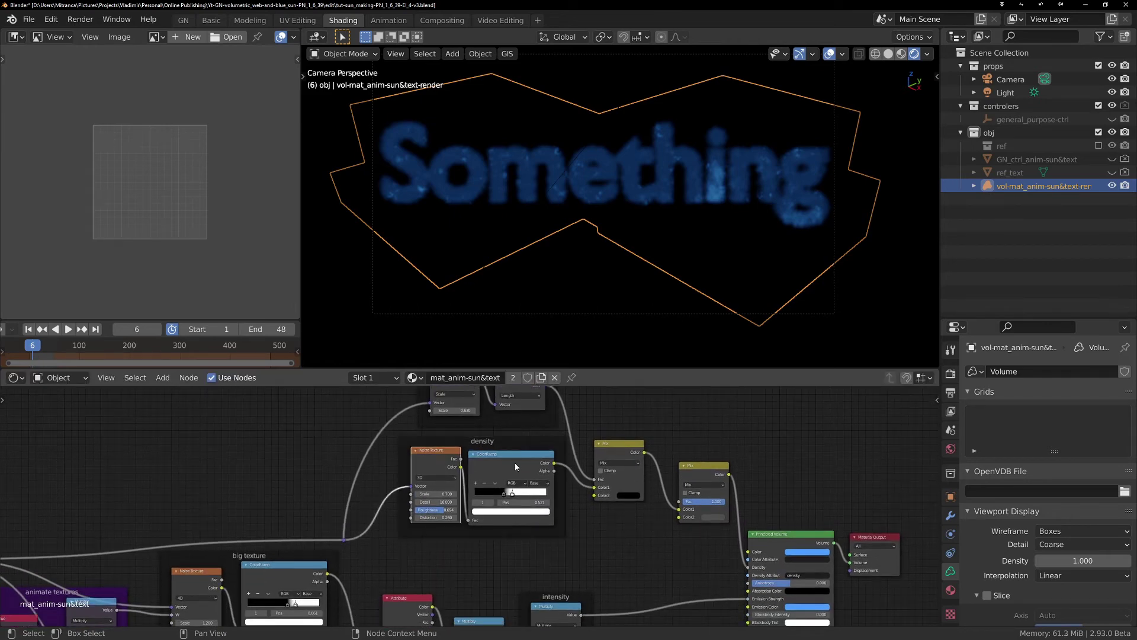
pyautogui.keyDown('shift'); pyautogui.click(513, 457); pyautogui.keyUp('shift')
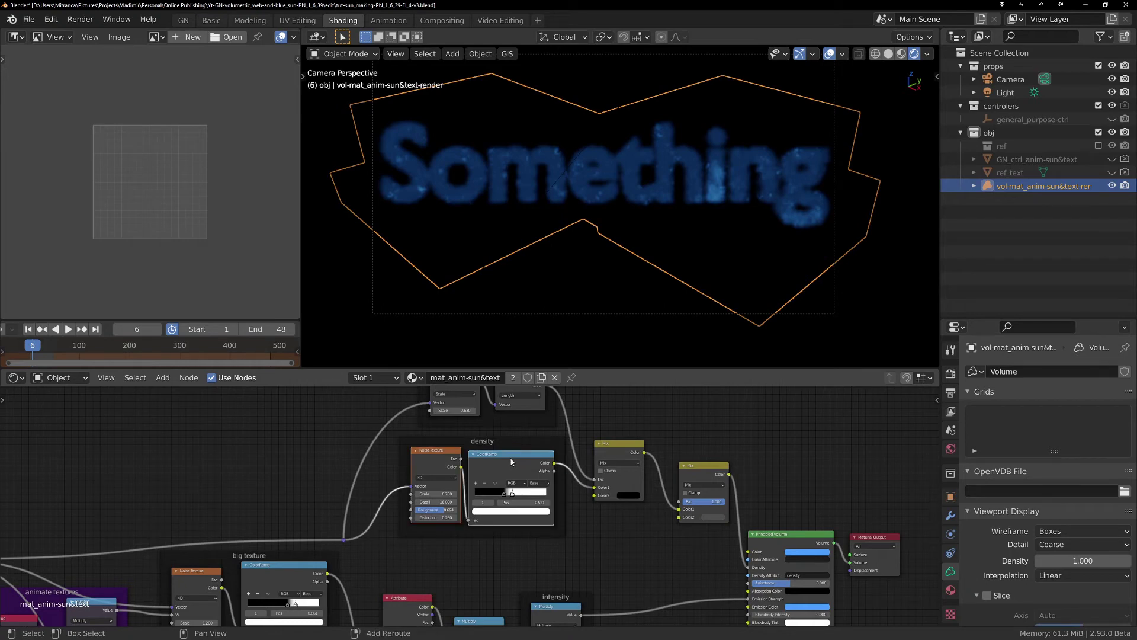
pyautogui.hotkey('shift', 'd')
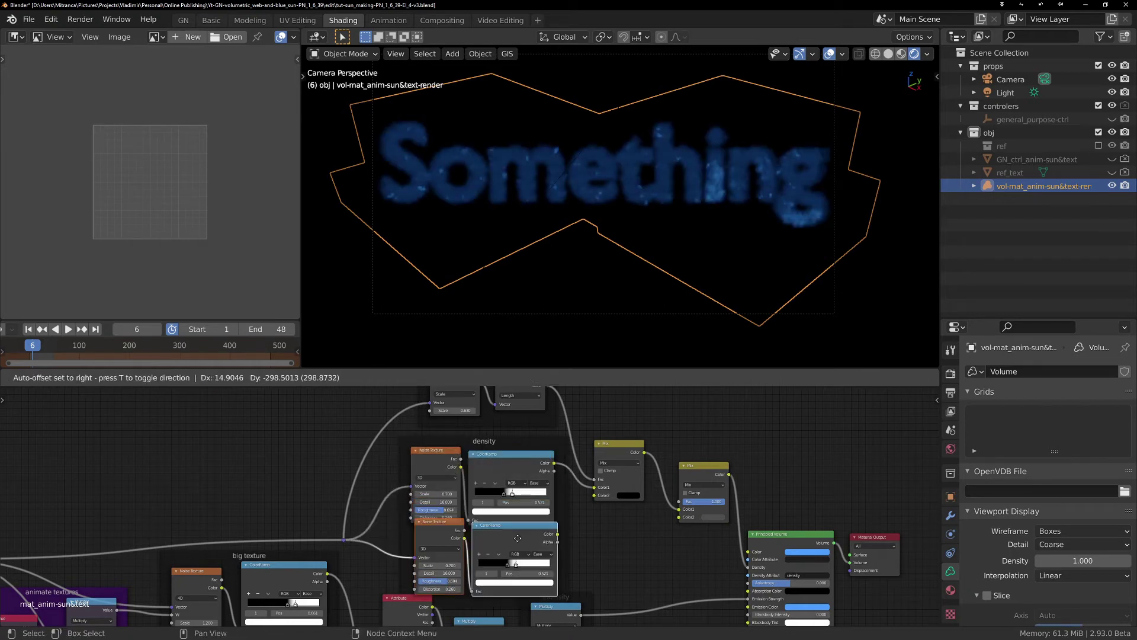
# Place the duplicated Noise Texture and ColorRamp directly below the original pair in the density frame.
pyautogui.click(516, 539)
pyautogui.scroll(-2, 549, 466)
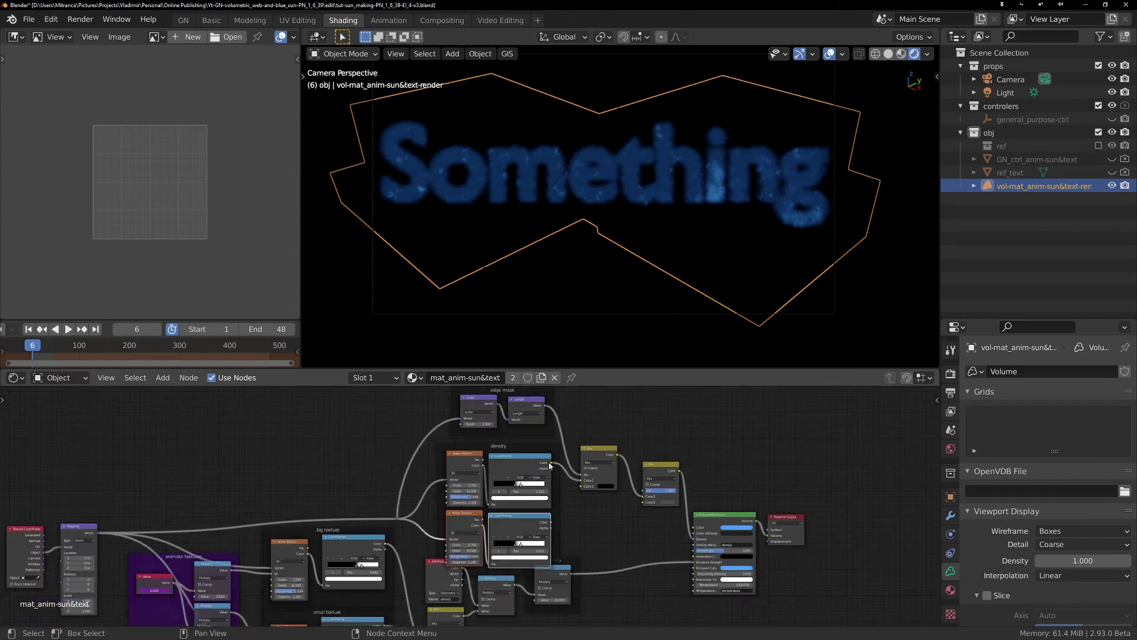
pyautogui.scroll(-3, 549, 465)
# Move the density and edge mask frames together slightly upward, clear of the intensity nodes.
pyautogui.click(541, 452)
pyautogui.keyDown('shift'); pyautogui.click(541, 430); pyautogui.keyUp('shift')
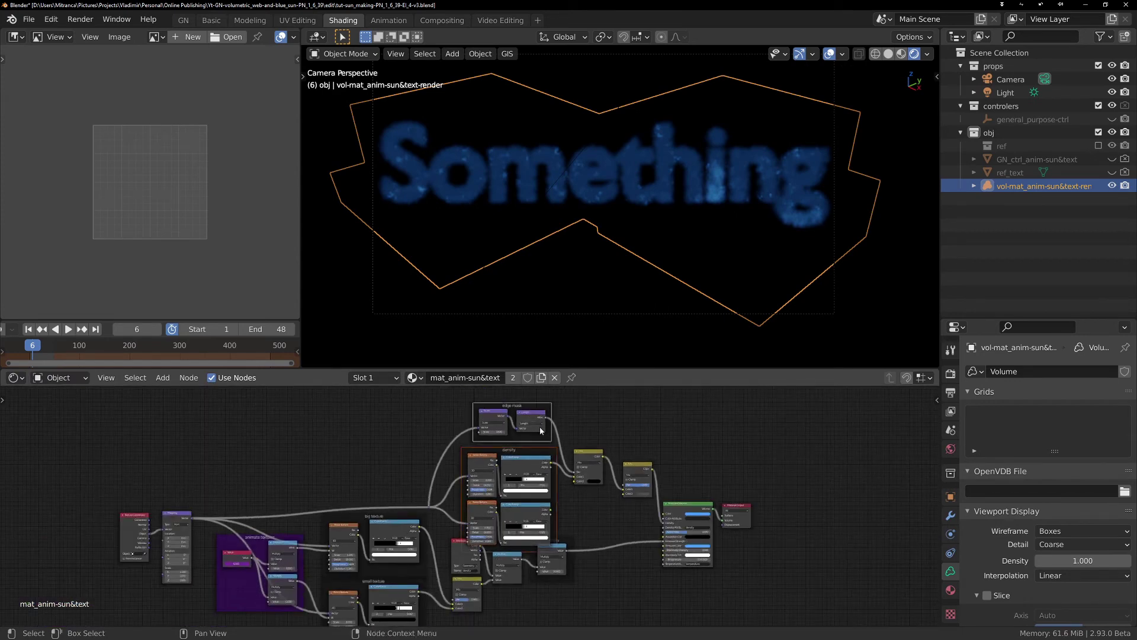
pyautogui.press('g')
pyautogui.click(536, 405)
# Connect the lower density ColorRamp's Color output to Color2 of the last Mix node.
pyautogui.scroll(9, 577, 533)
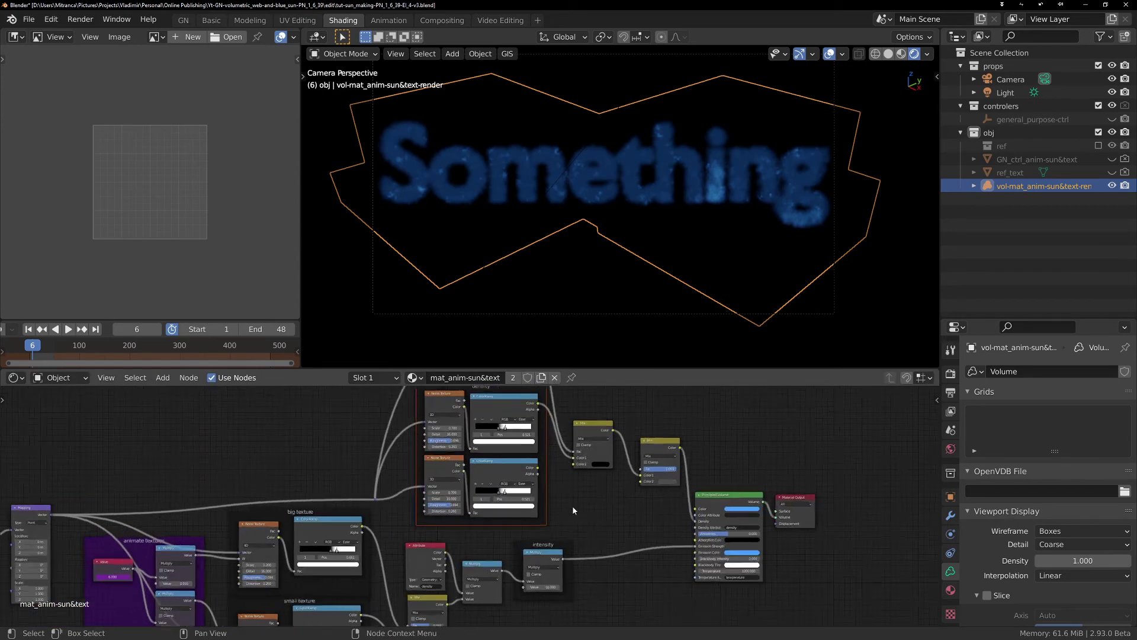
pyautogui.moveTo(585, 482); pyautogui.dragTo(521, 492, button='middle')
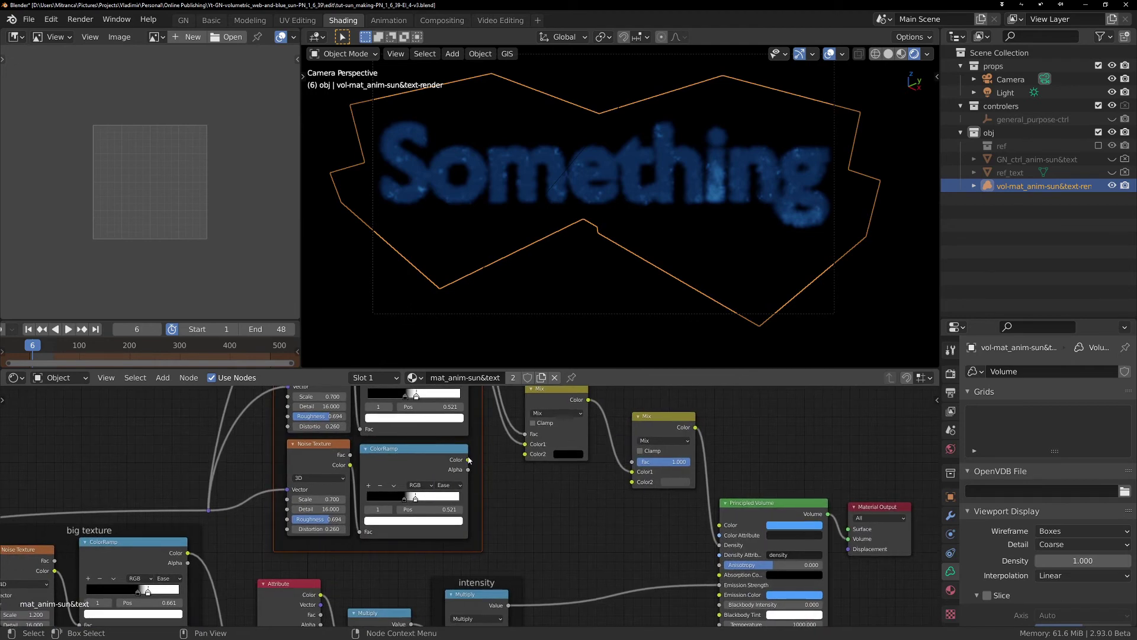
pyautogui.moveTo(467, 460); pyautogui.dragTo(592, 510)
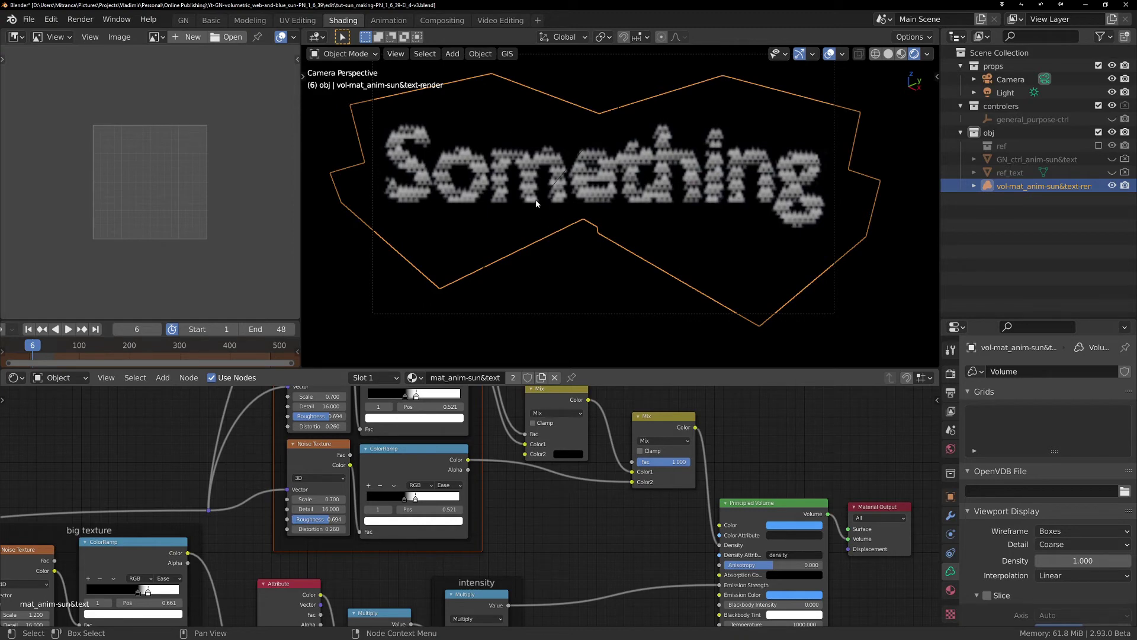
# Set the Scale of the lower density Noise Texture to 6.400.
pyautogui.scroll(3, 443, 541)
pyautogui.moveTo(442, 541); pyautogui.dragTo(600, 553, button='middle')
pyautogui.moveTo(454, 501); pyautogui.dragTo(501, 501)
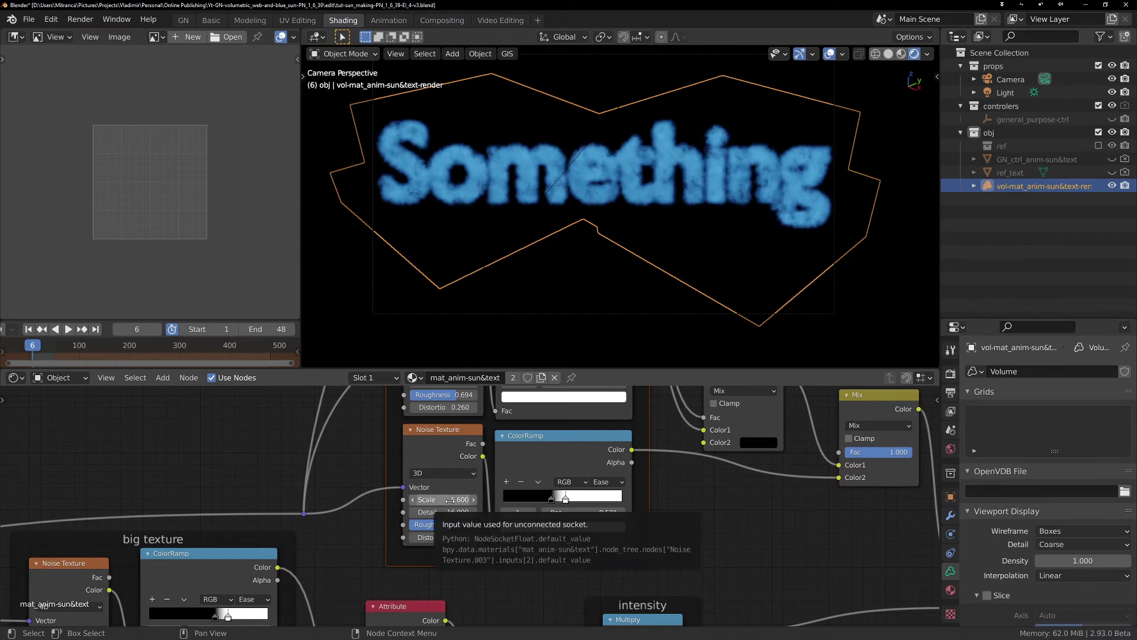
pyautogui.moveTo(450, 501)
pyautogui.mouseDown()
pyautogui.moveTo(462, 500)
pyautogui.moveTo(452, 500)
pyautogui.mouseUp()
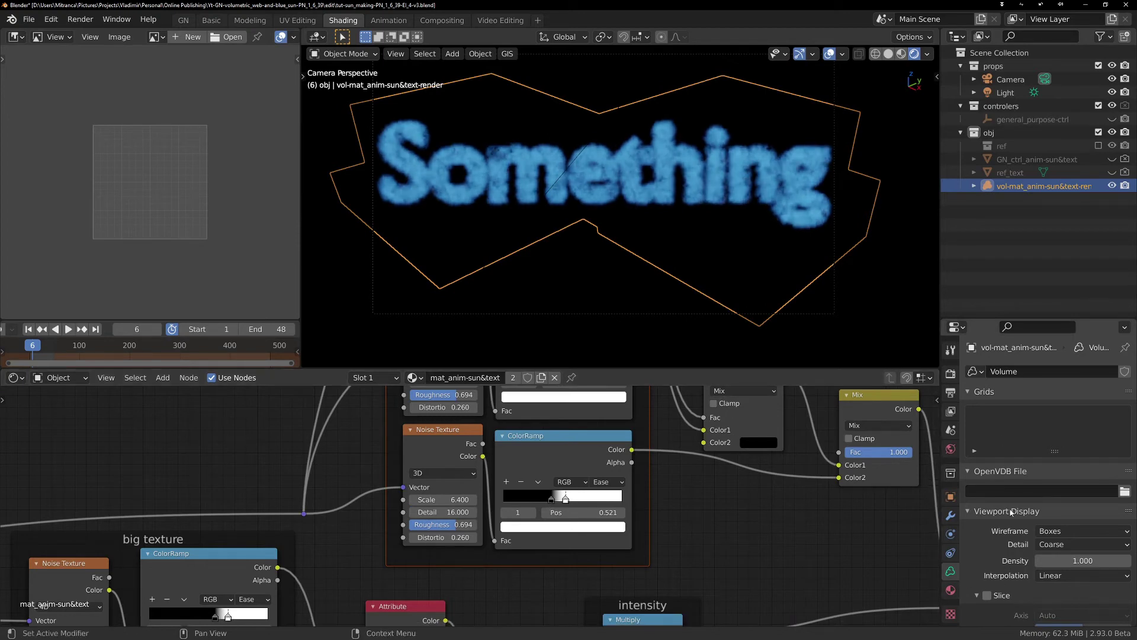
# Set the Mesh to Volume modifier's Exterior Band Width to 0.020.
pyautogui.click(950, 515)
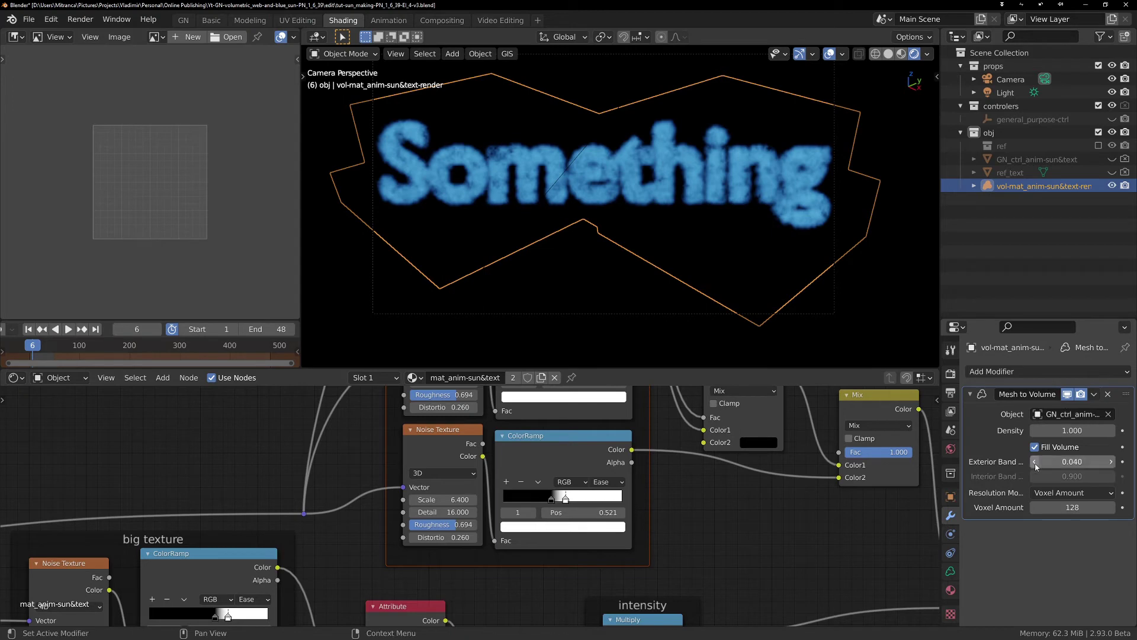
pyautogui.click(1076, 461)
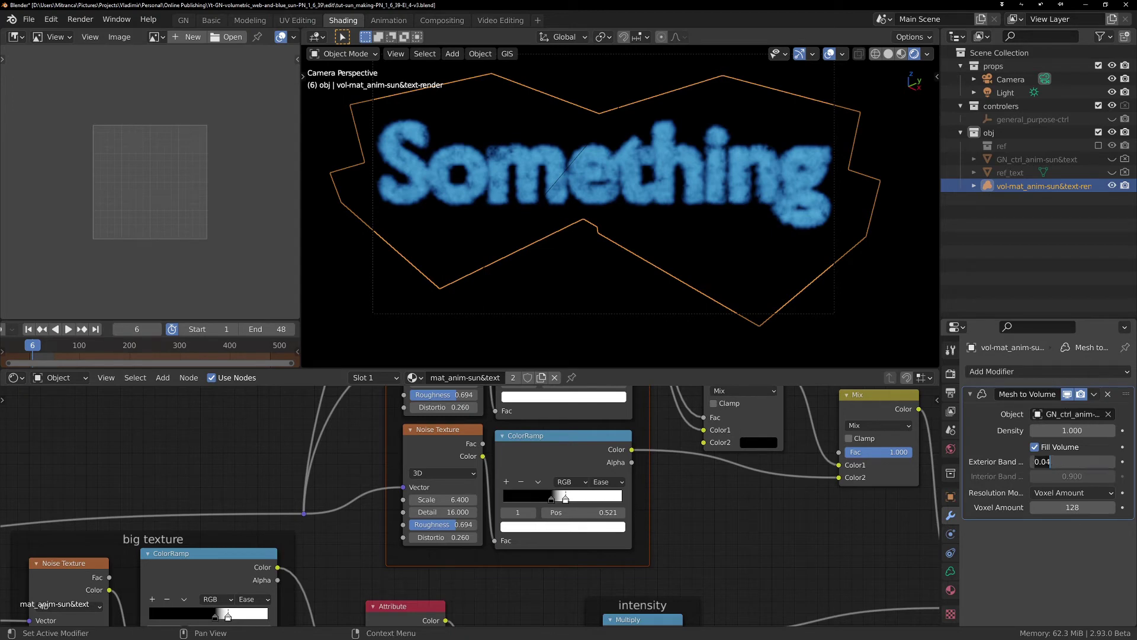
pyautogui.moveTo(1046, 463); pyautogui.dragTo(1059, 464)
pyautogui.press('Return')
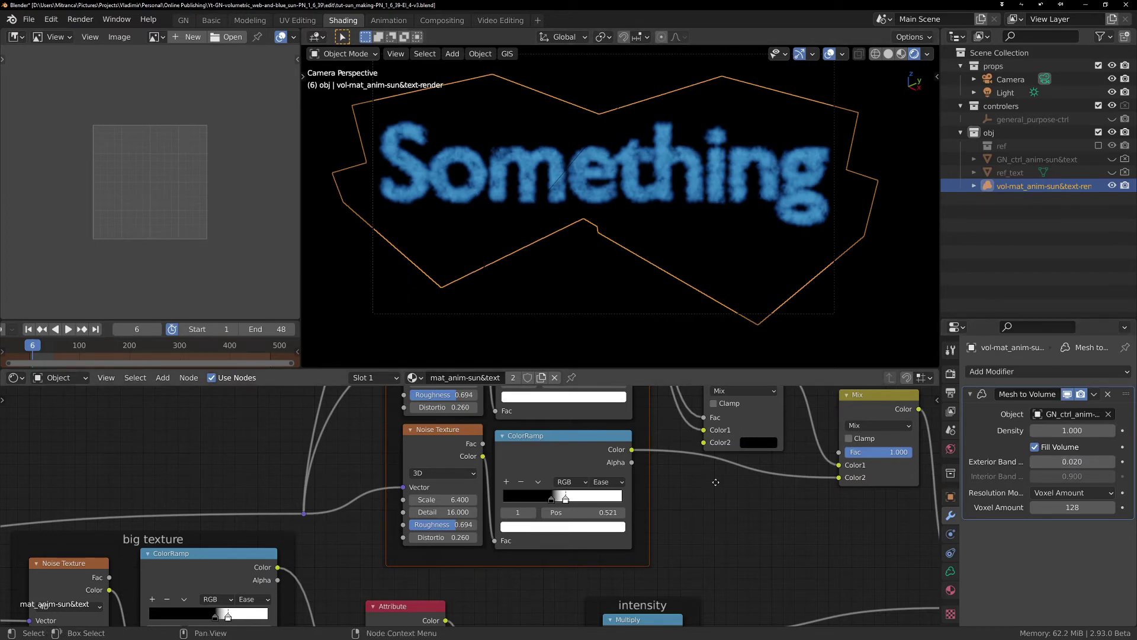
# Shift the last Mix node slightly farther away from the first Mix node.
pyautogui.moveTo(864, 437); pyautogui.dragTo(806, 503, button='middle')
pyautogui.moveTo(830, 464); pyautogui.dragTo(832, 460)
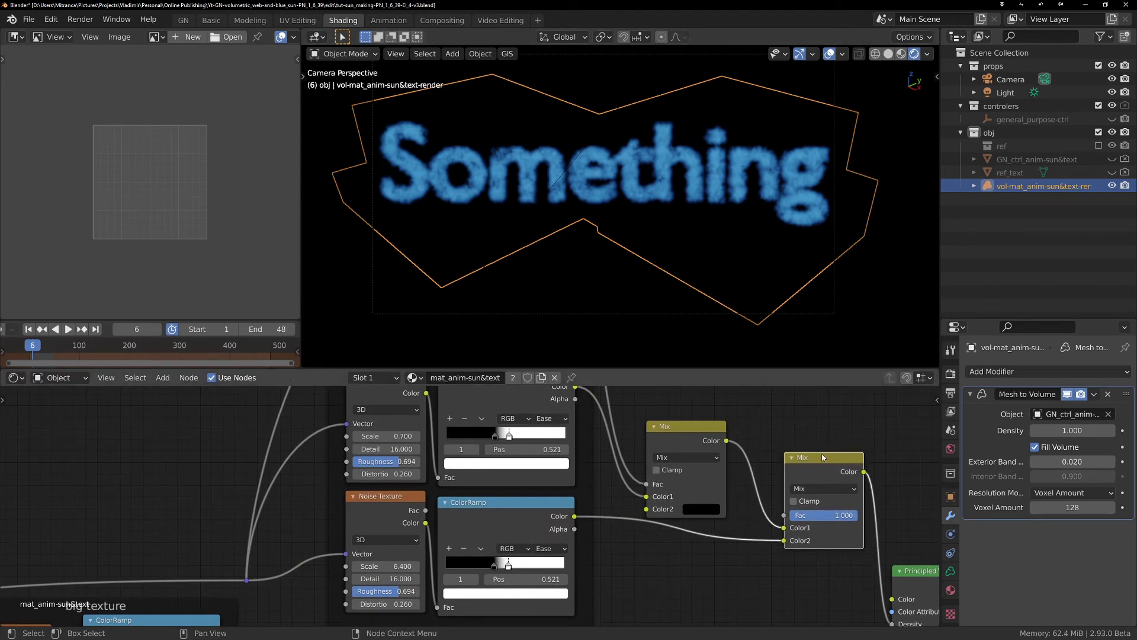
pyautogui.moveTo(823, 457); pyautogui.dragTo(830, 456)
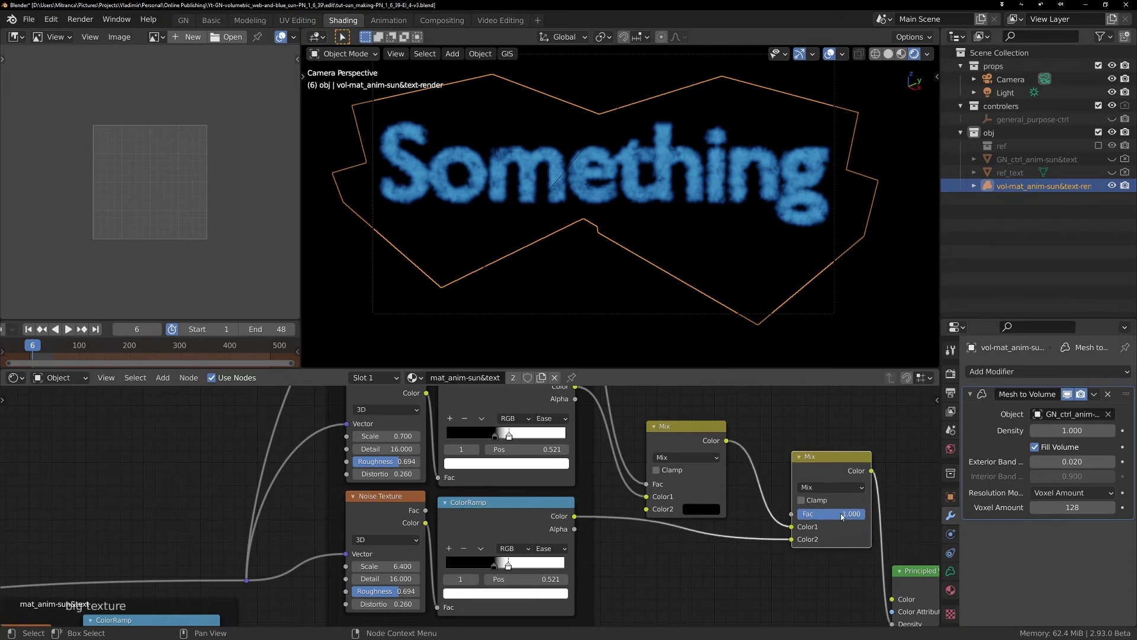
# Add a Value node above the Mix nodes and set its value to 1.
pyautogui.hotkey('shift', 'a')
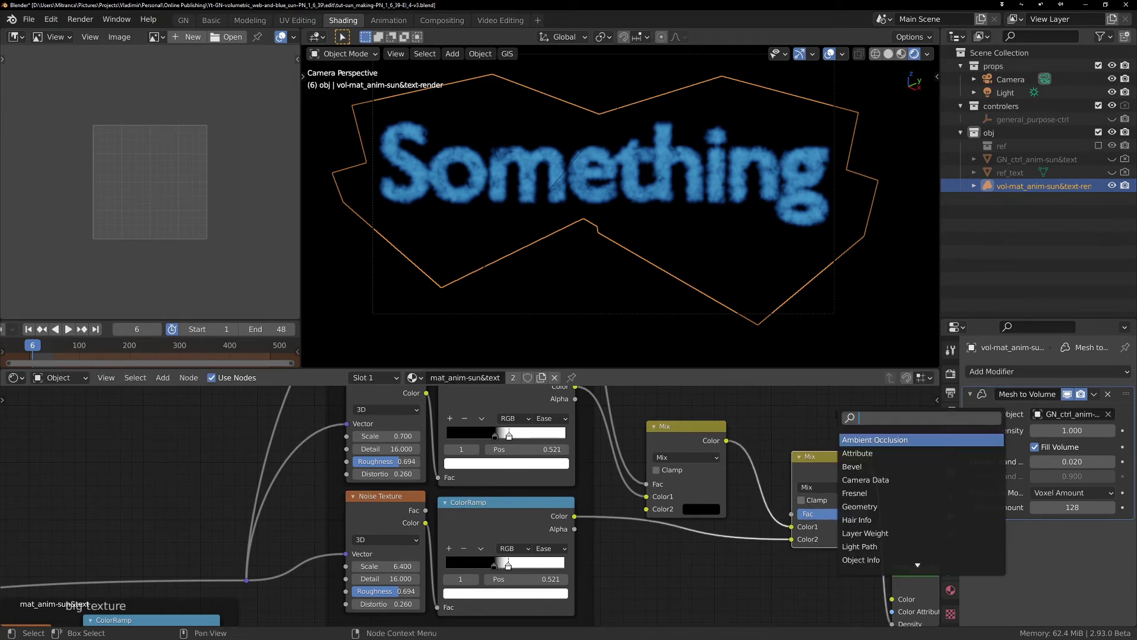
pyautogui.write('va')
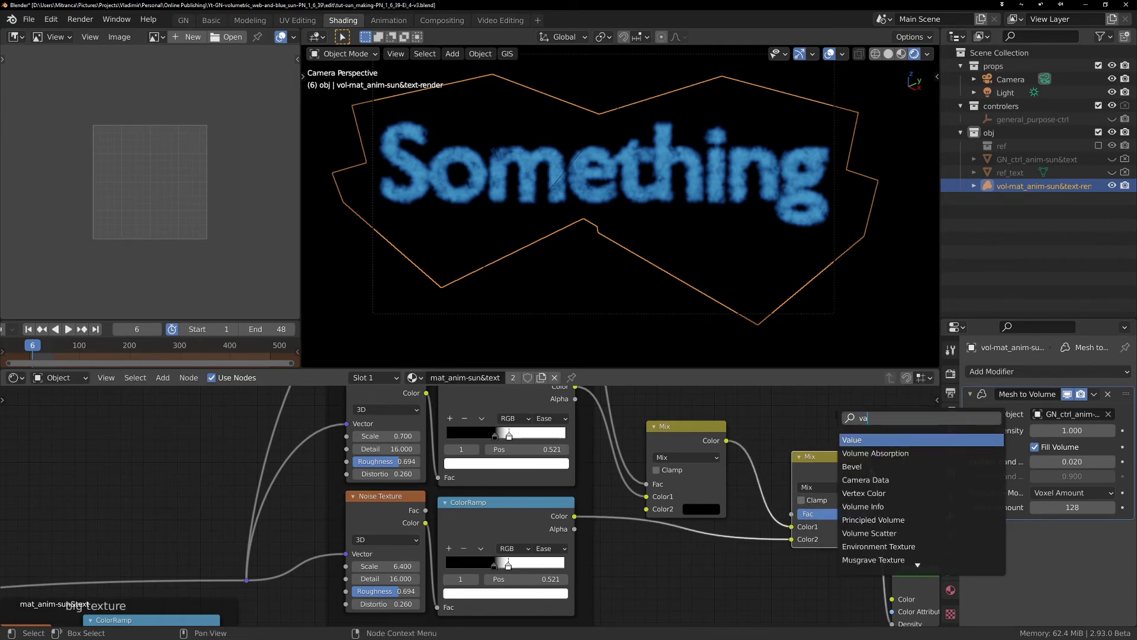
pyautogui.press('Return')
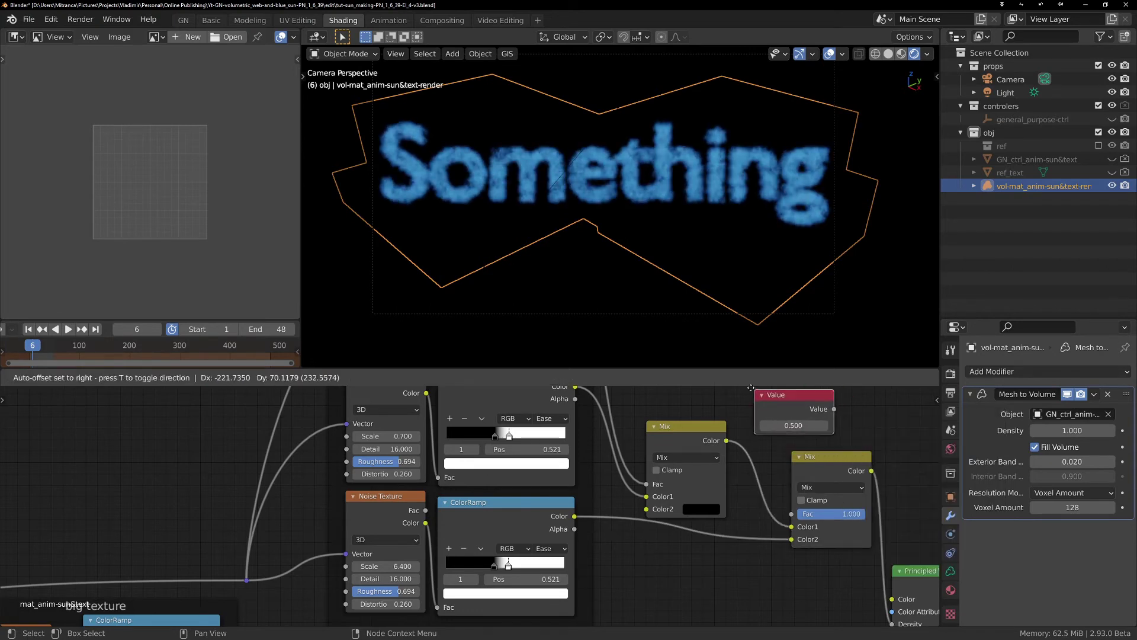
pyautogui.click(749, 388)
pyautogui.click(802, 426)
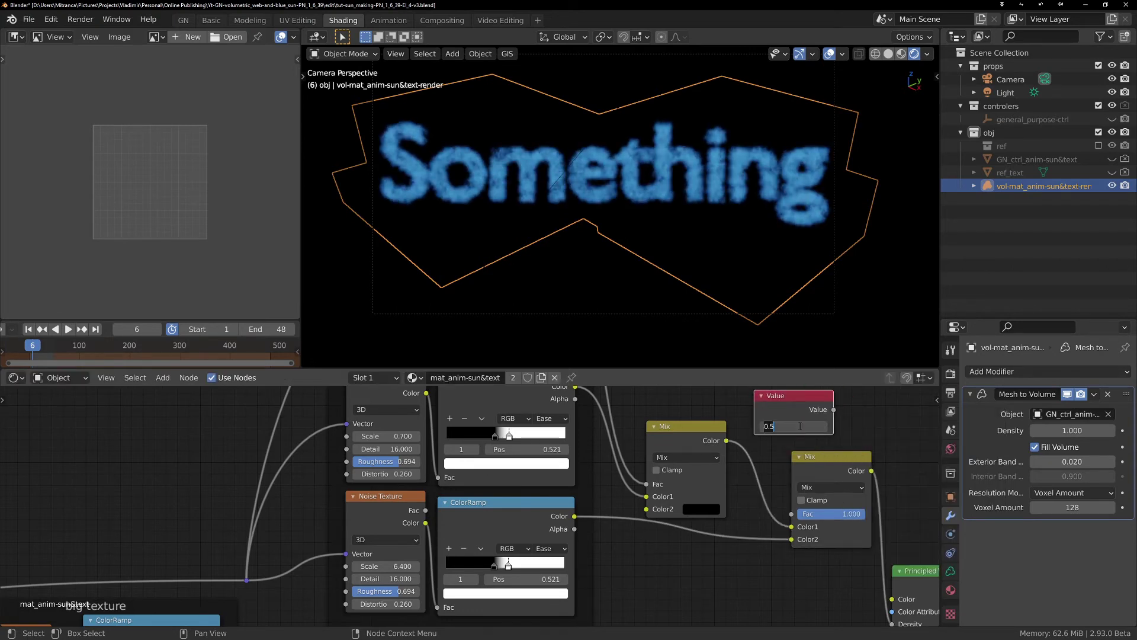
pyautogui.write('1')
pyautogui.press('Return')
# Connect the Value node to the last Mix node's Fac and position the Value node above the first Mix node.
pyautogui.moveTo(833, 409); pyautogui.dragTo(792, 515)
pyautogui.moveTo(835, 455); pyautogui.dragTo(800, 544, button='middle')
pyautogui.scroll(1, 823, 501)
pyautogui.moveTo(758, 484); pyautogui.dragTo(670, 430)
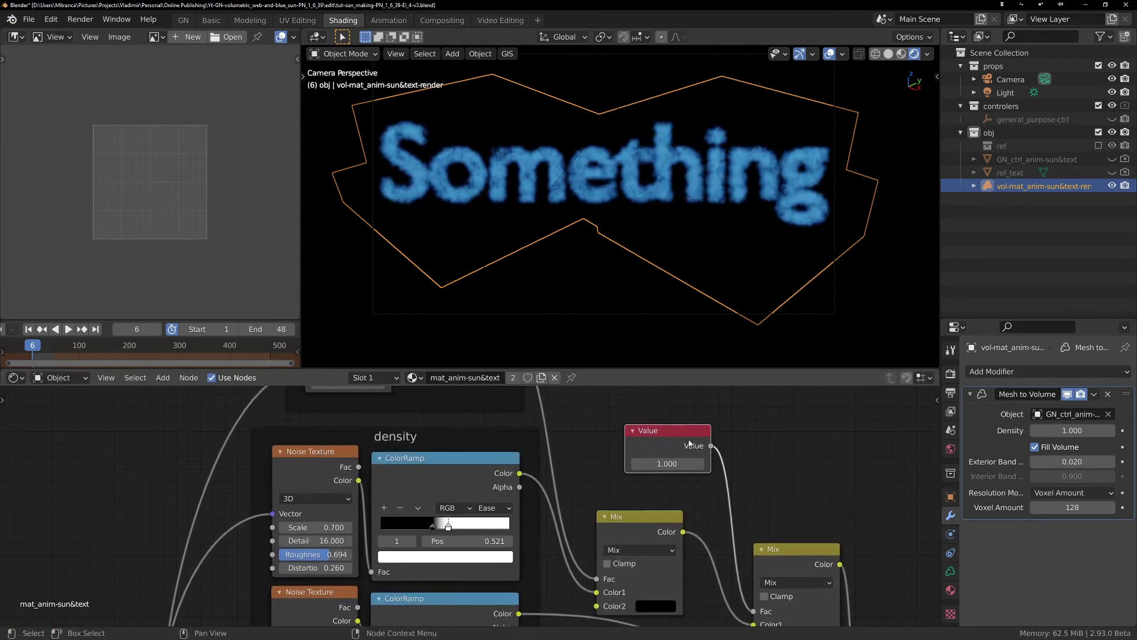
# Enclose the Value node in a frame labelled "animate morph FX".
pyautogui.hotkey('ctrl', 'j')
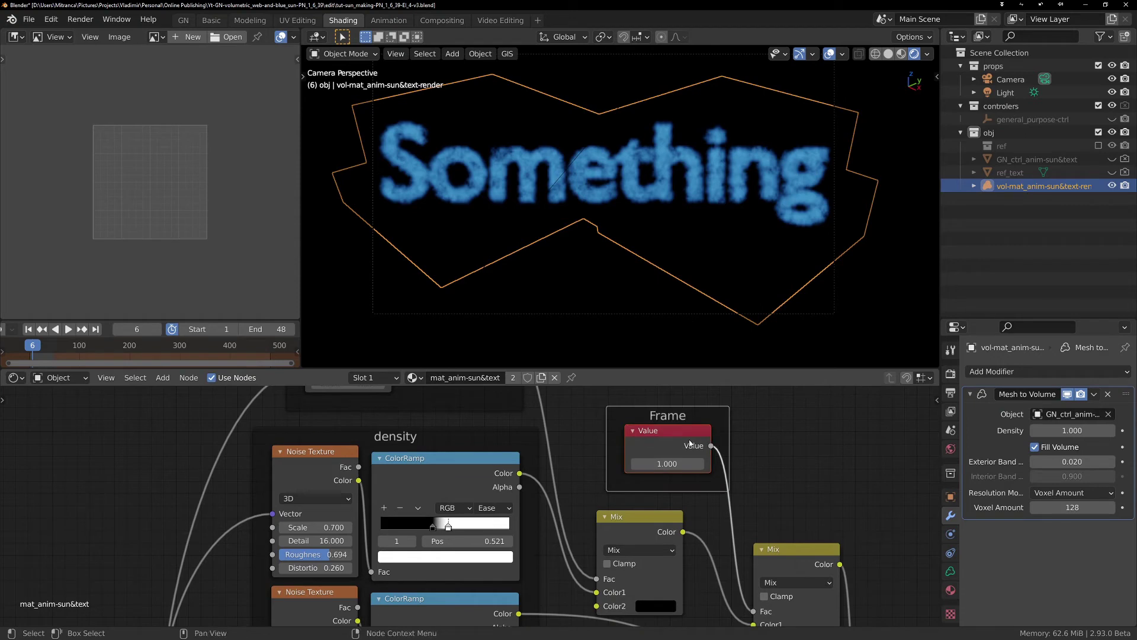
pyautogui.press('F2')
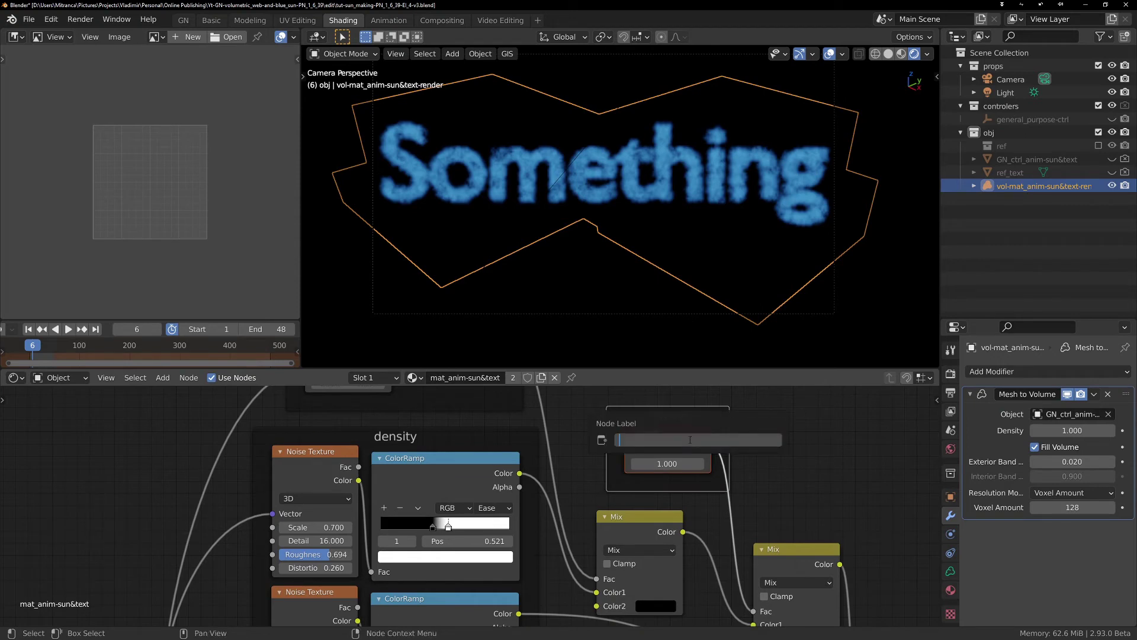
pyautogui.write('animate morph FX')
pyautogui.press('Return')
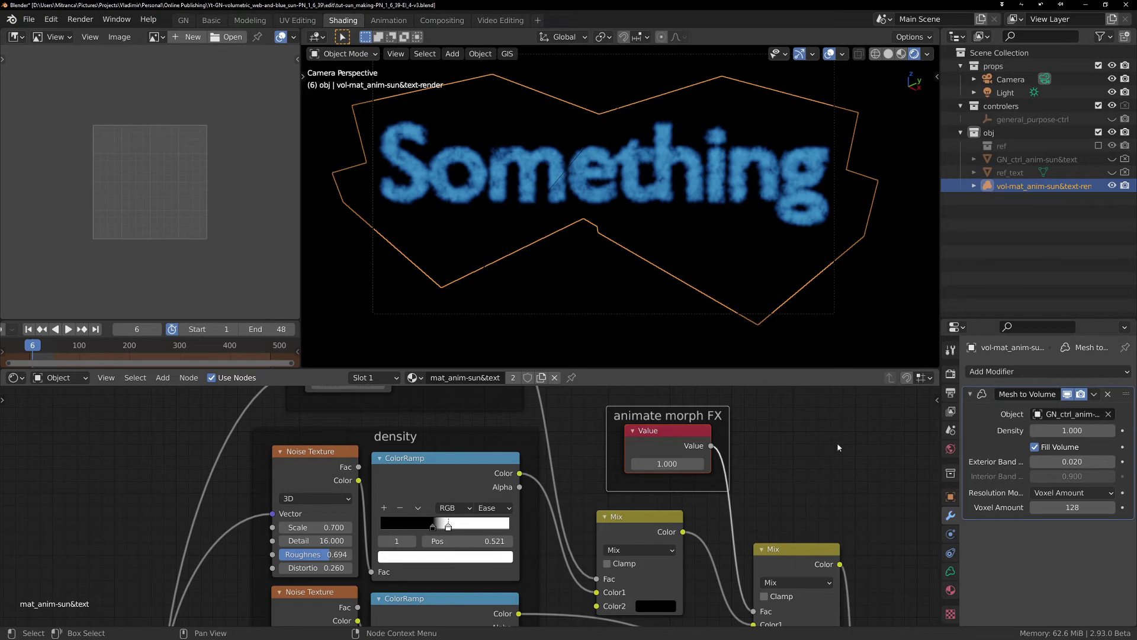
# Color the animate morph FX frame purple using a saved node color preset and nudge the frame slightly sideways.
pyautogui.press('n')
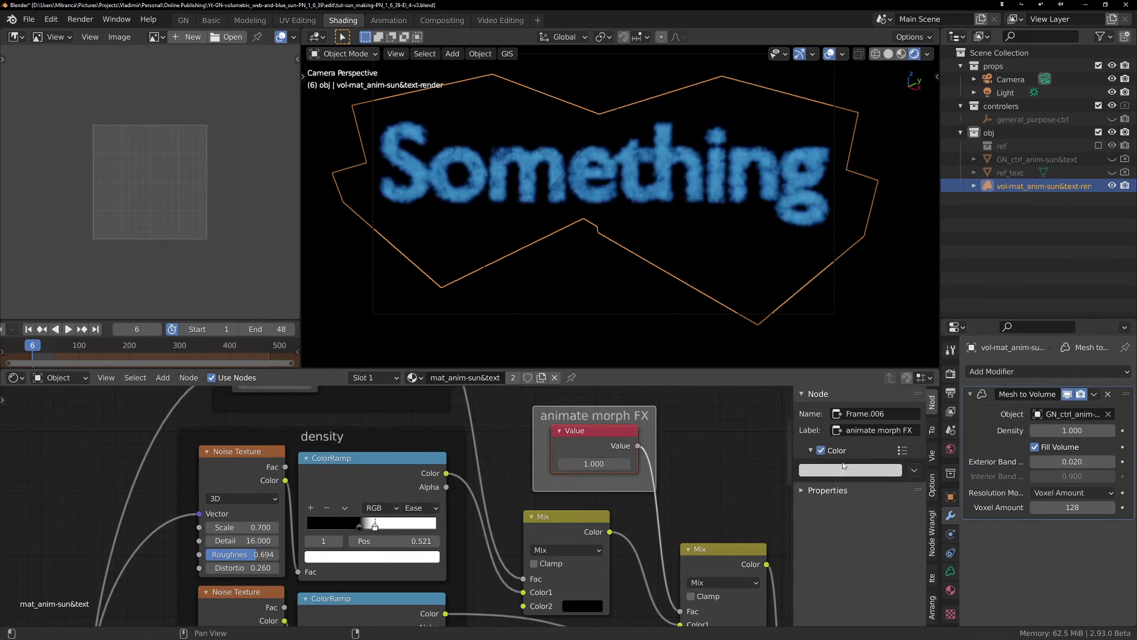
pyautogui.click(844, 469)
pyautogui.moveTo(887, 374); pyautogui.dragTo(864, 396)
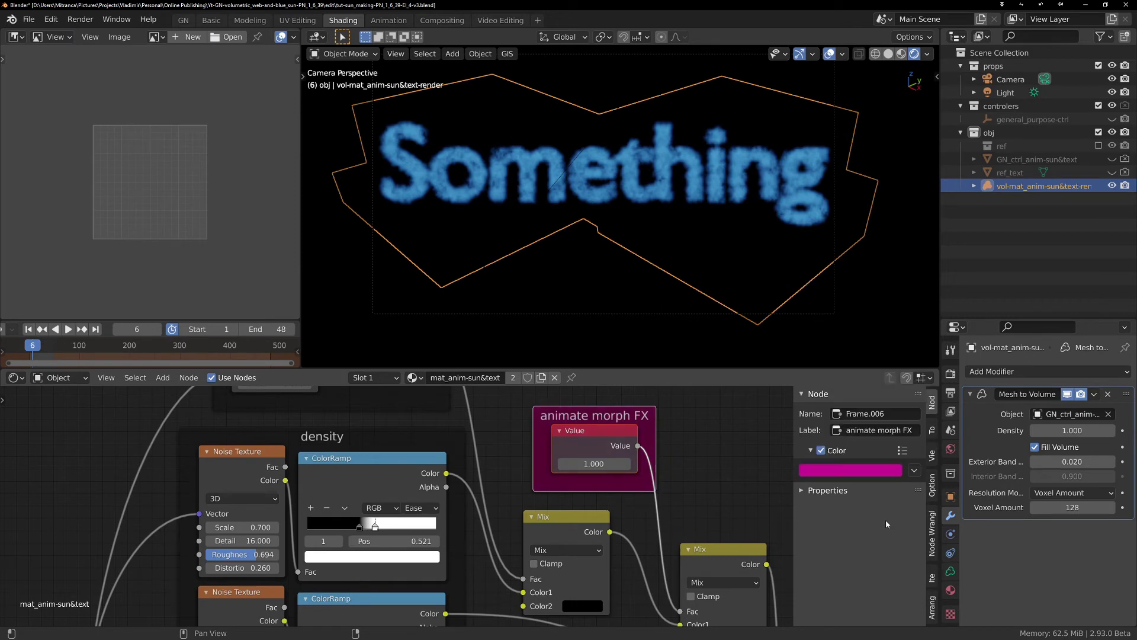
pyautogui.click(902, 451)
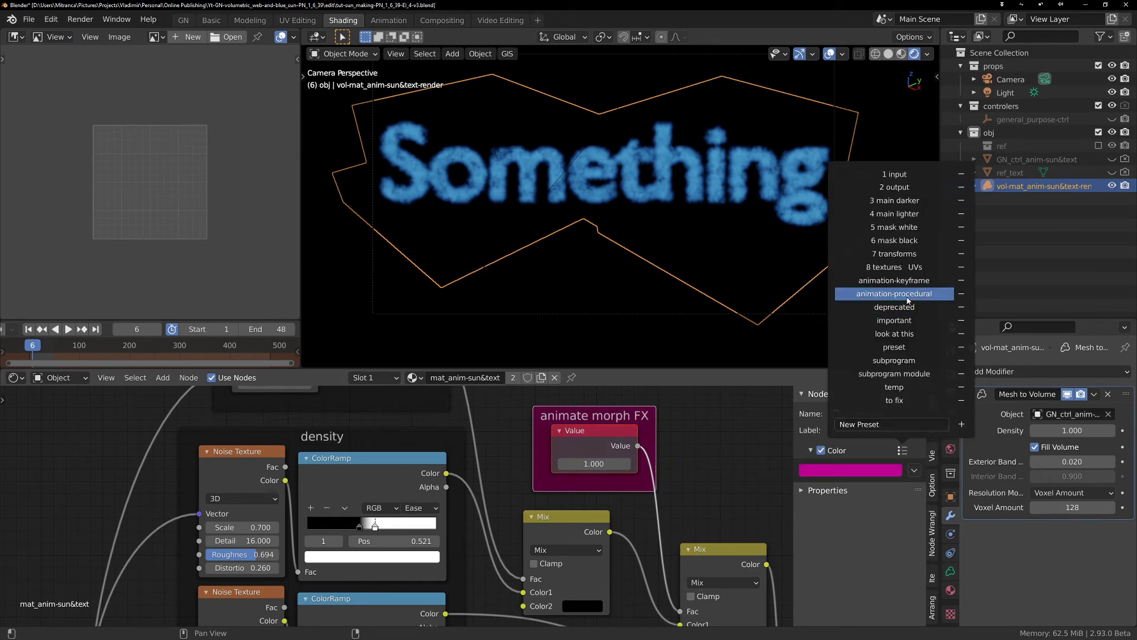
pyautogui.click(906, 307)
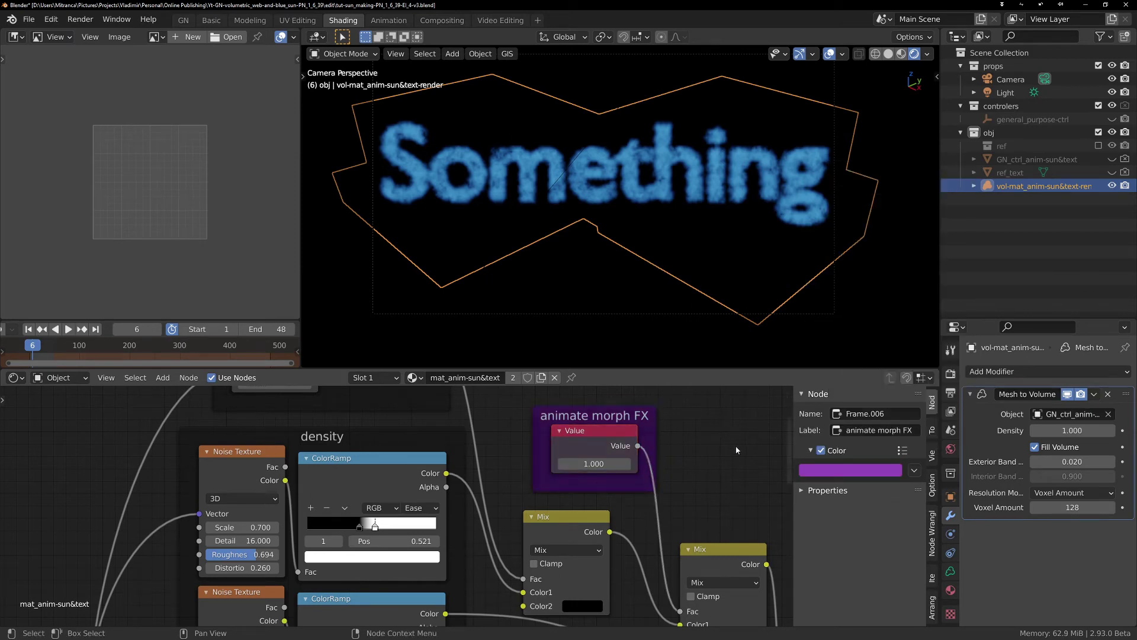
pyautogui.press('n')
pyautogui.scroll(-3, 739, 447)
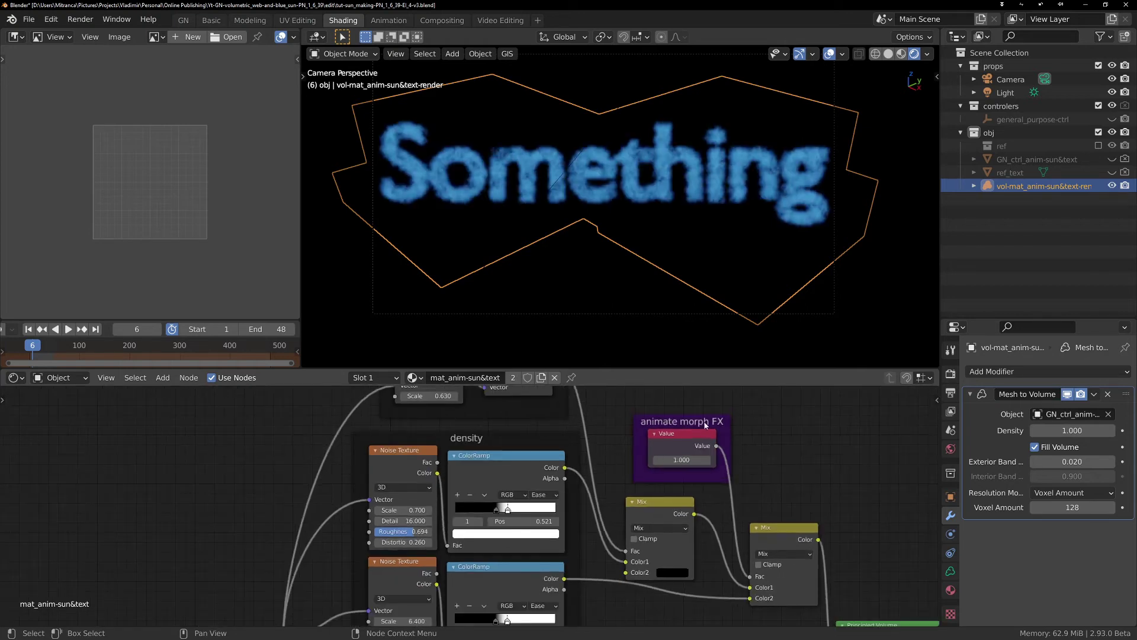
pyautogui.moveTo(704, 422); pyautogui.dragTo(691, 423)
# Examine the material node tree, from the animate textures and big texture nodes to the density and morph nodes.
pyautogui.moveTo(234, 476); pyautogui.dragTo(546, 411, button='middle')
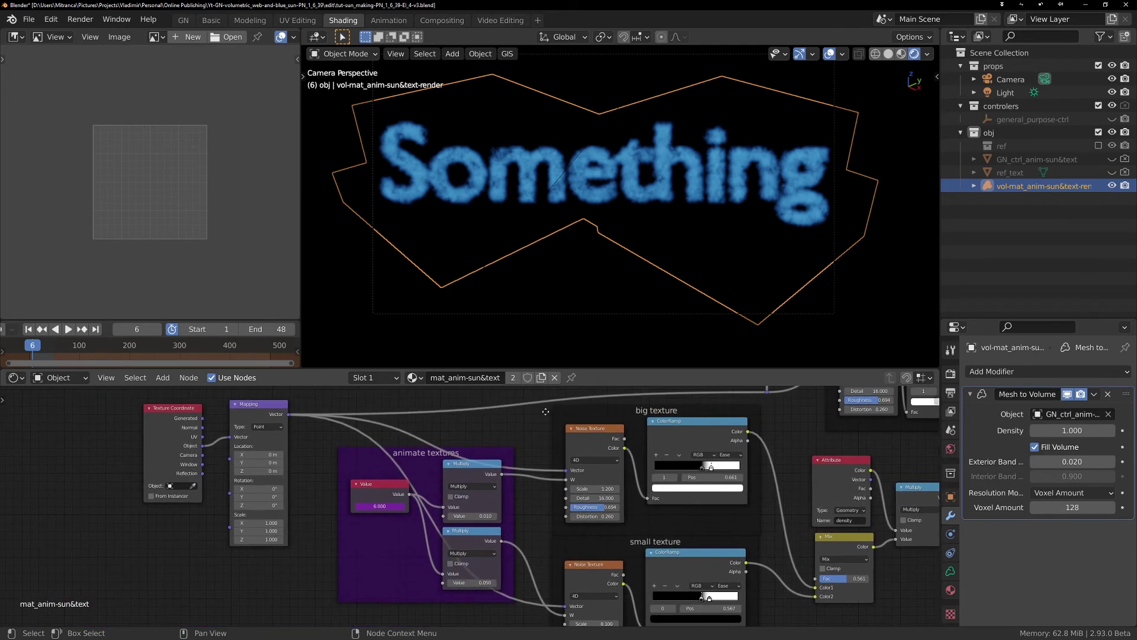
pyautogui.scroll(2, 564, 503)
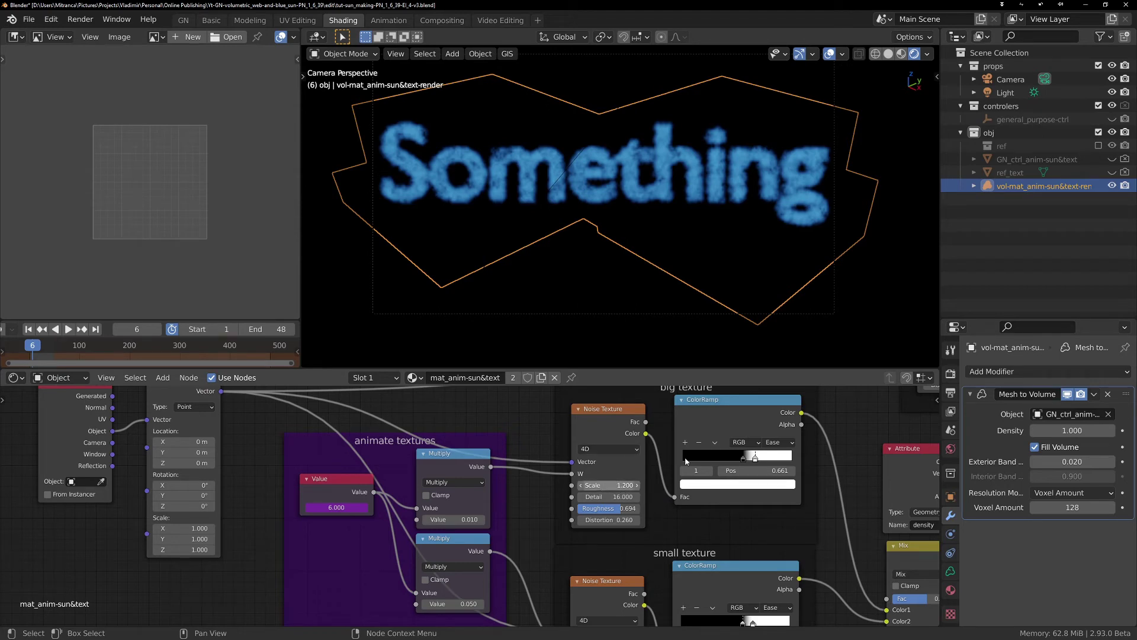
pyautogui.moveTo(716, 417); pyautogui.dragTo(585, 504, button='middle')
pyautogui.moveTo(650, 487); pyautogui.dragTo(588, 555, button='middle')
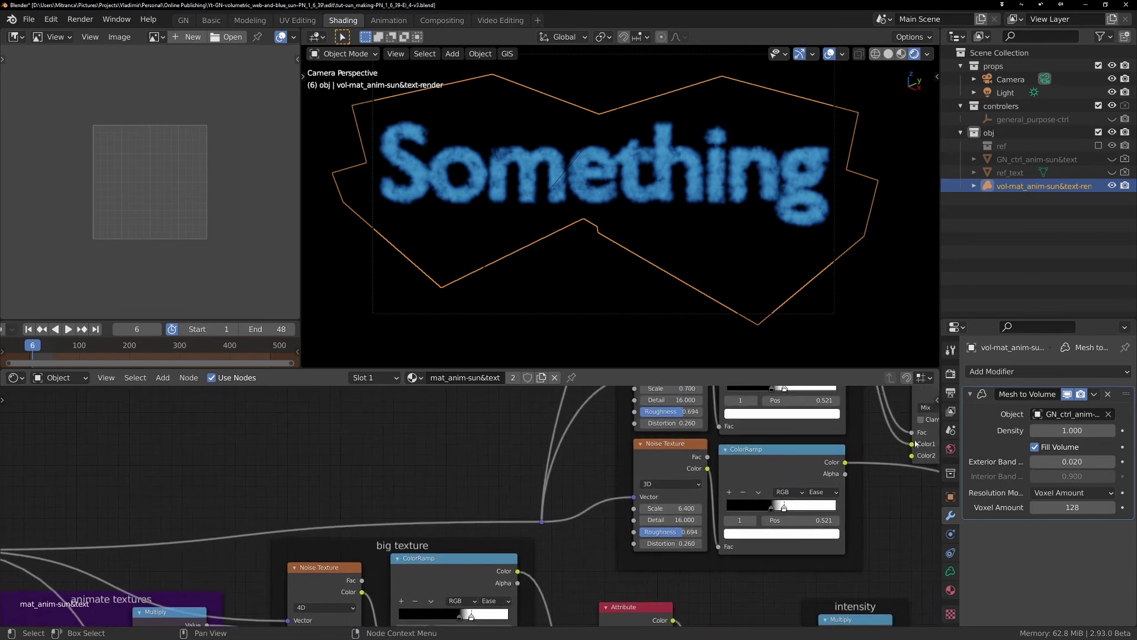
pyautogui.moveTo(868, 472); pyautogui.dragTo(694, 552, button='middle')
pyautogui.scroll(-2, 694, 553)
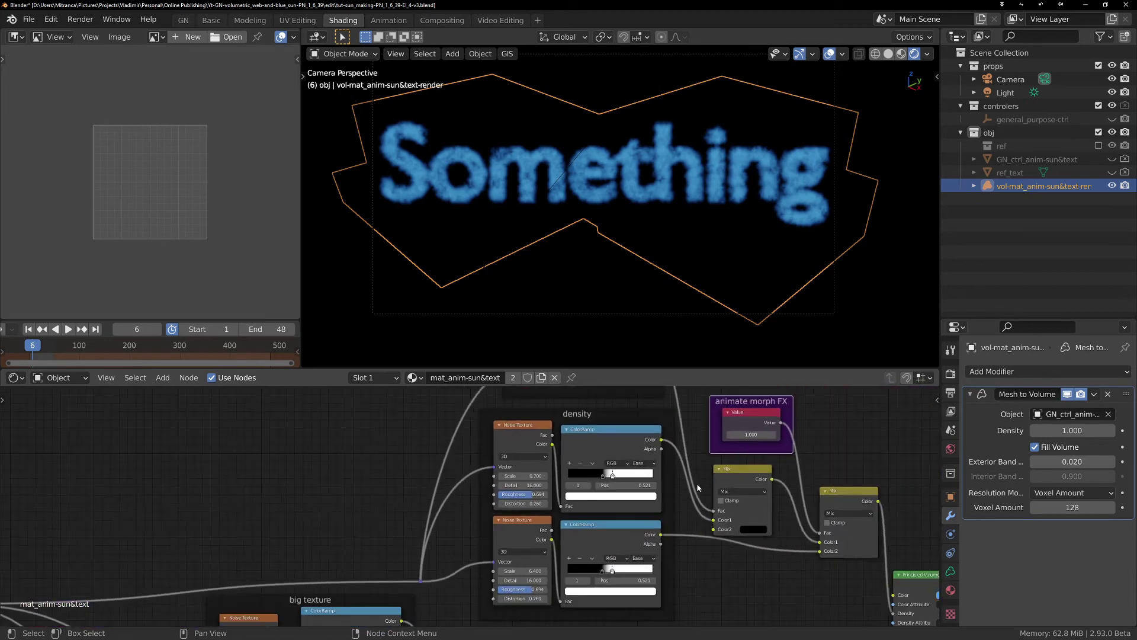
pyautogui.moveTo(357, 439); pyautogui.dragTo(592, 421, button='middle')
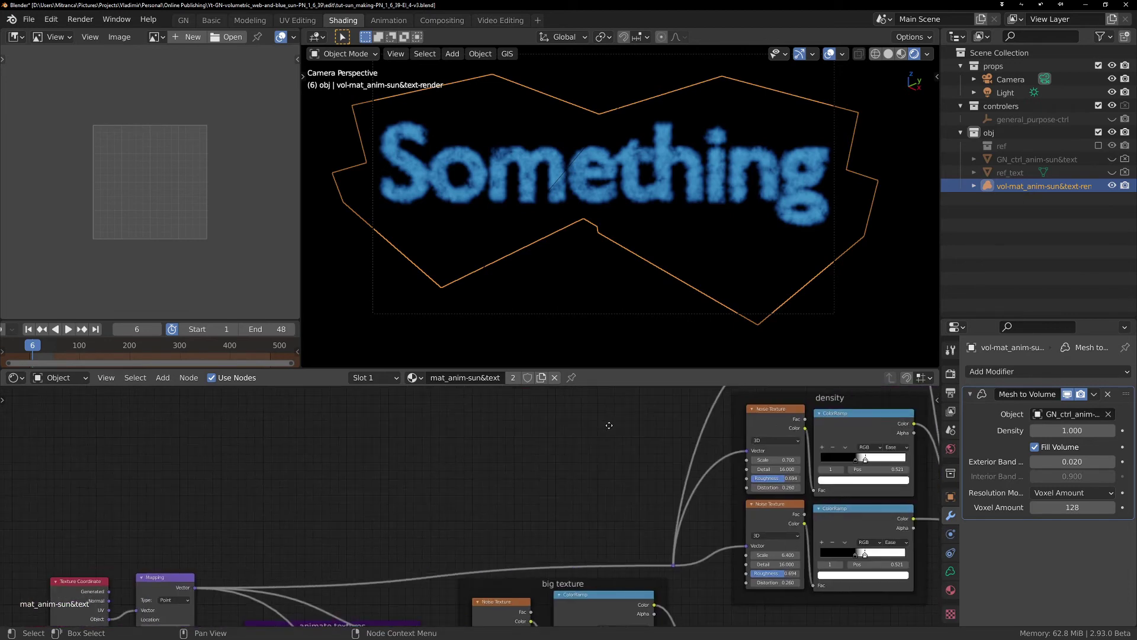
# In the GN workspace, hide the vol-mat_anim-sun&text-render volume in the viewport and disable it in renders.
pyautogui.click(183, 20)
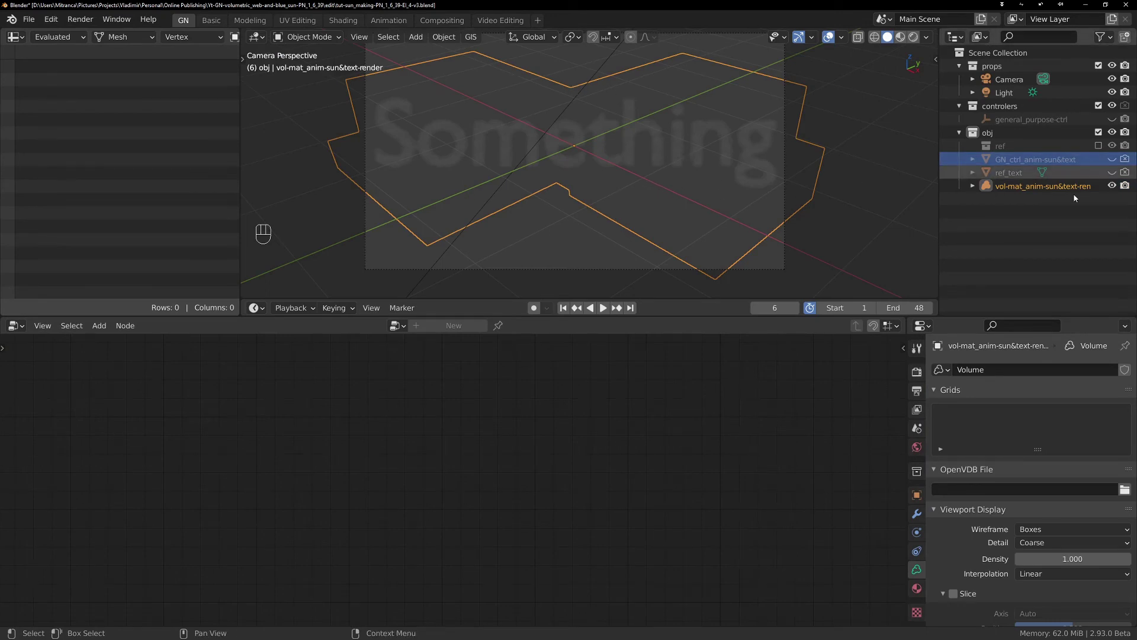
pyautogui.click(1112, 187)
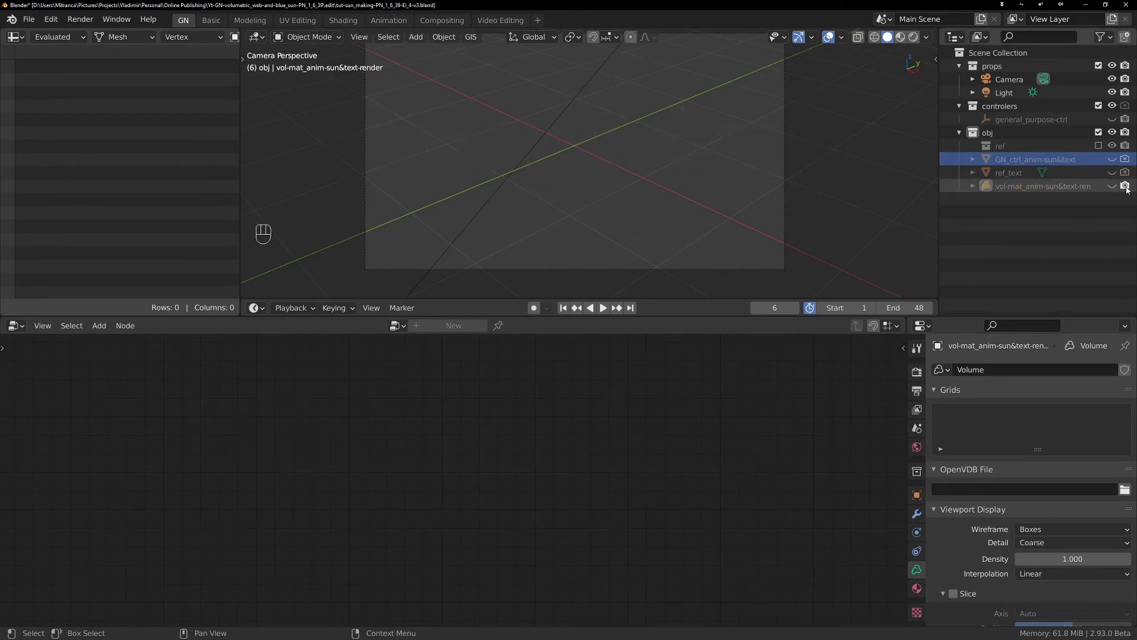
pyautogui.click(1125, 186)
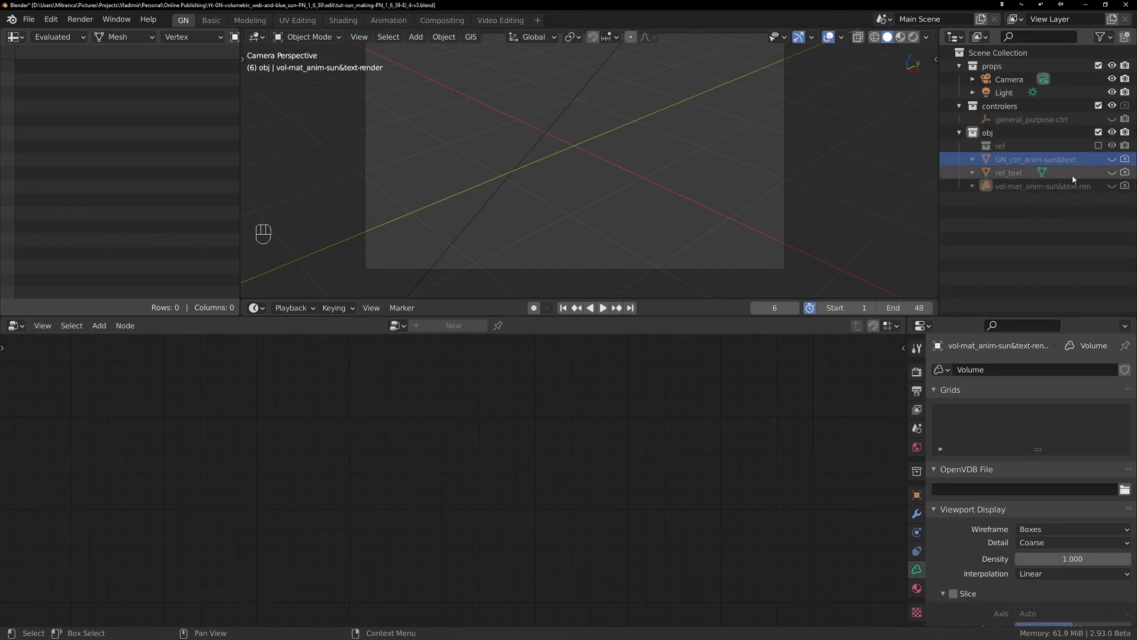
# Show GN_ctrl_anim-sun&text in the viewport, enable it in renders, and select it to display its geometry nodes.
pyautogui.click(1111, 159)
pyautogui.click(1124, 159)
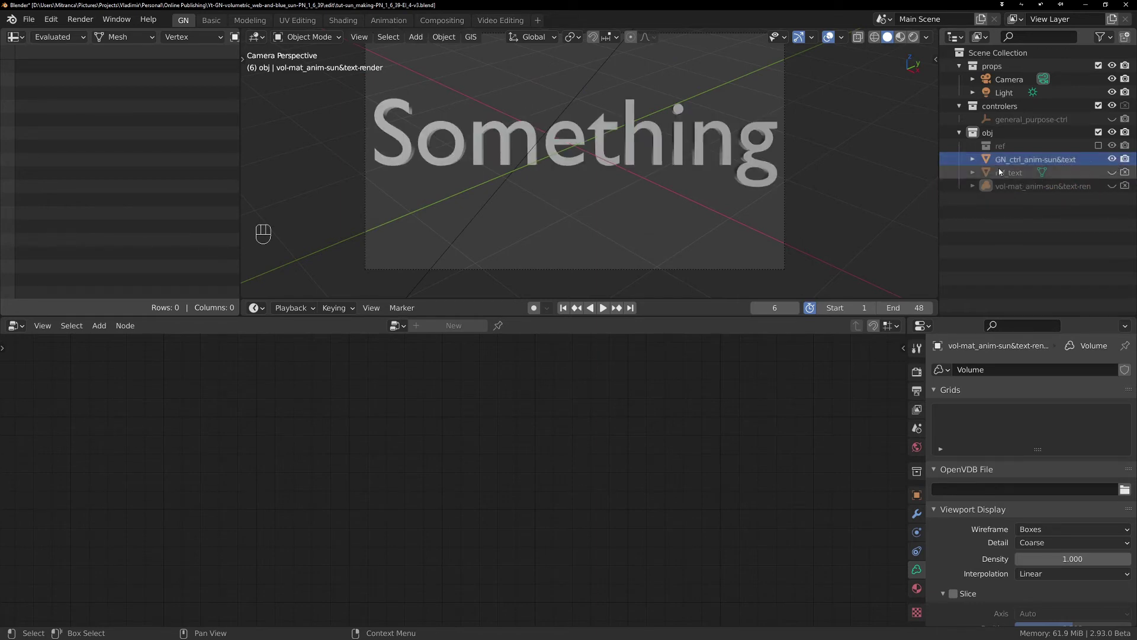
pyautogui.click(1005, 160)
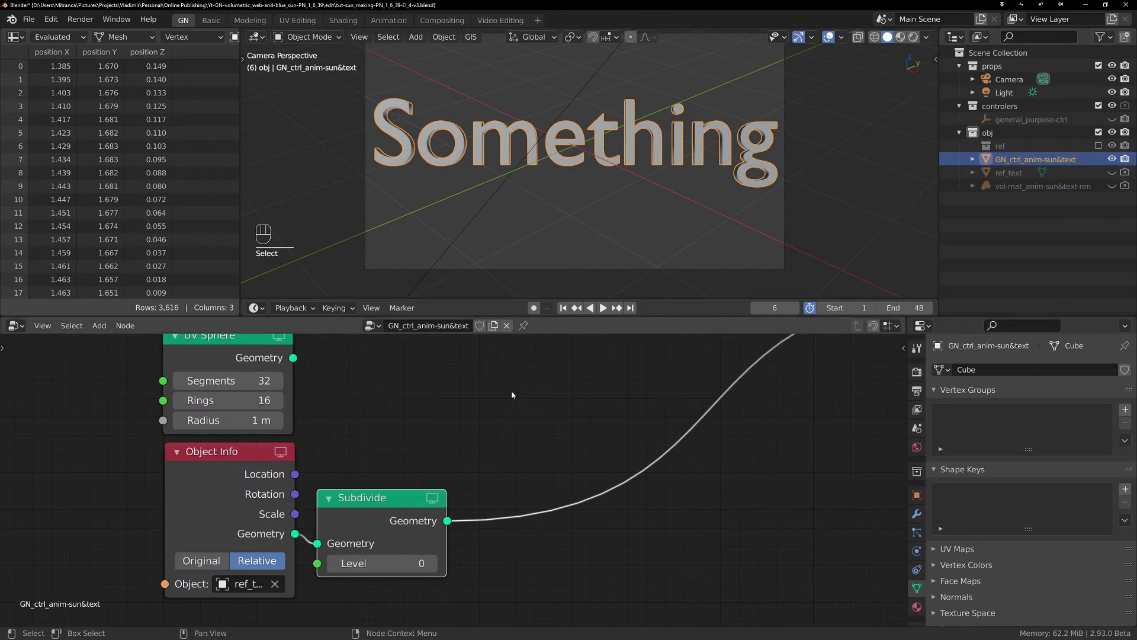
# Enlarge the spreadsheet and the node editor areas and frame the whole GN_ctrl_anim-sun&text node tree.
pyautogui.press('Home')
pyautogui.moveTo(672, 430); pyautogui.dragTo(905, 502)
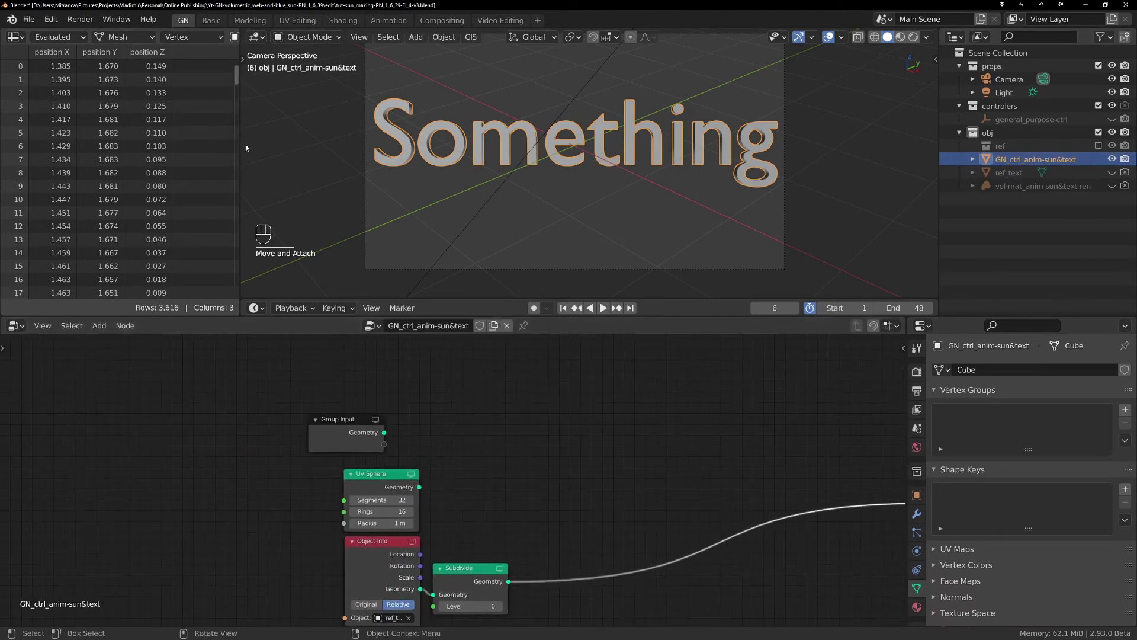
pyautogui.moveTo(242, 144); pyautogui.dragTo(546, 119)
pyautogui.scroll(1, 655, 143)
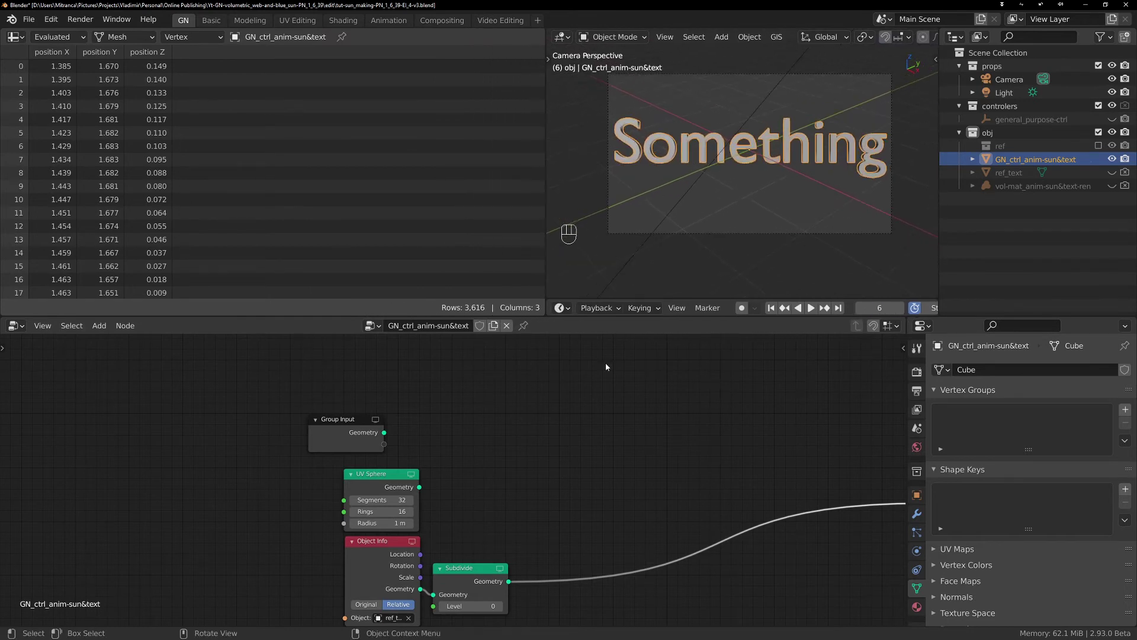
pyautogui.press('Home')
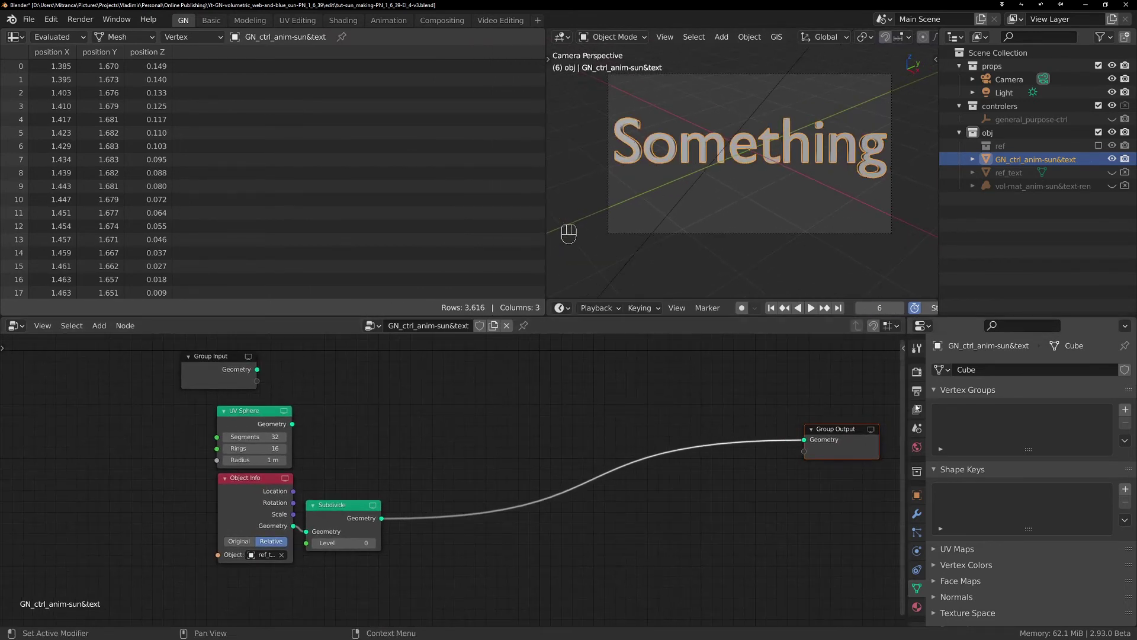
pyautogui.moveTo(909, 409); pyautogui.dragTo(932, 409)
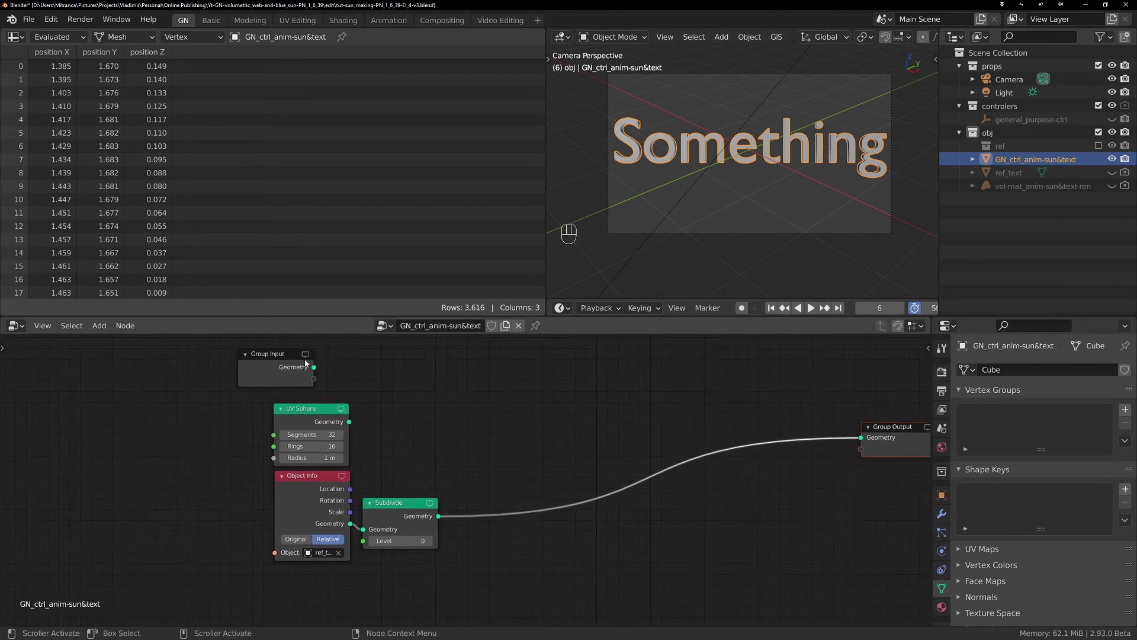
# Rearrange the Group Input, Object Info, UV Sphere and Subdivide nodes so UV Sphere sits directly above Subdivide.
pyautogui.moveTo(305, 363); pyautogui.dragTo(335, 367)
pyautogui.moveTo(324, 496); pyautogui.dragTo(320, 497)
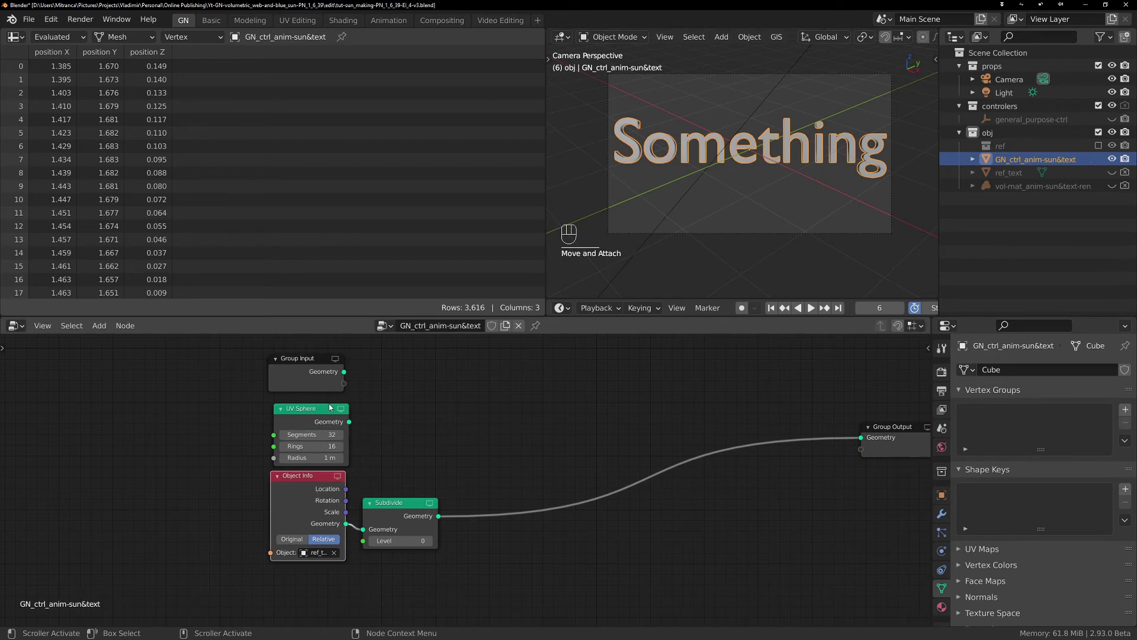
pyautogui.moveTo(327, 416); pyautogui.dragTo(419, 427)
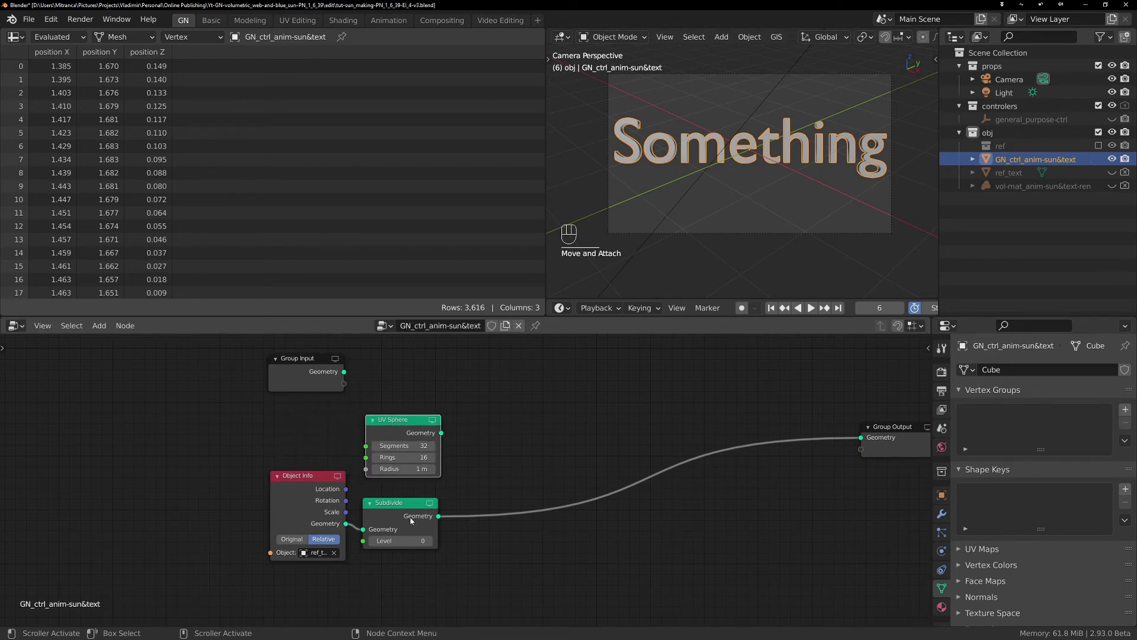
pyautogui.moveTo(403, 508); pyautogui.dragTo(407, 496)
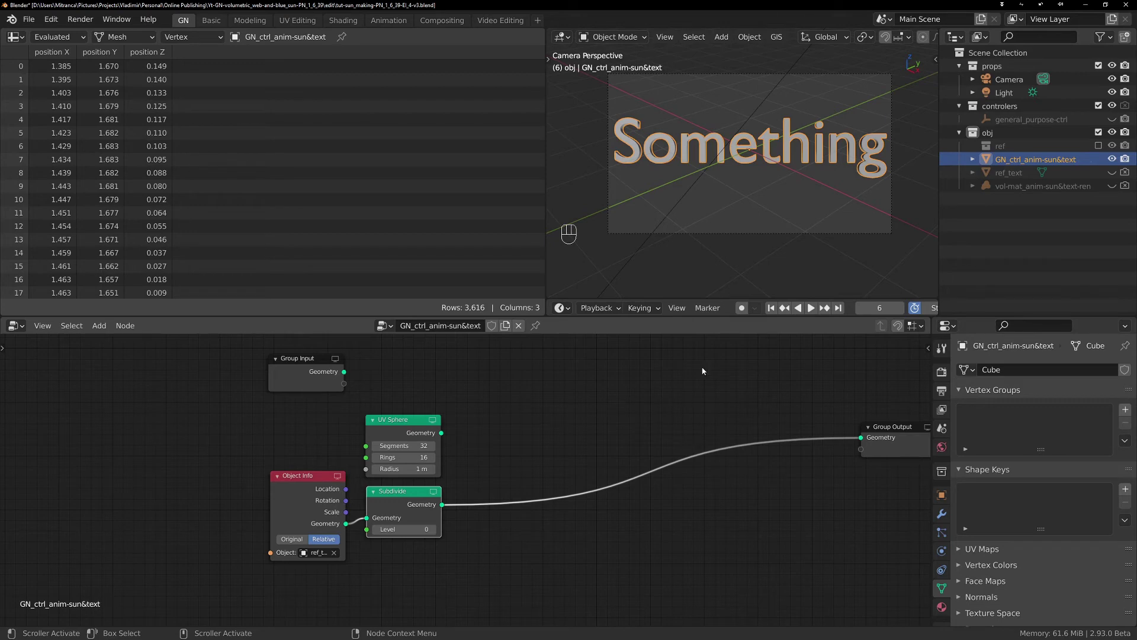
pyautogui.scroll(2, 772, 131)
pyautogui.scroll(-1, 773, 130)
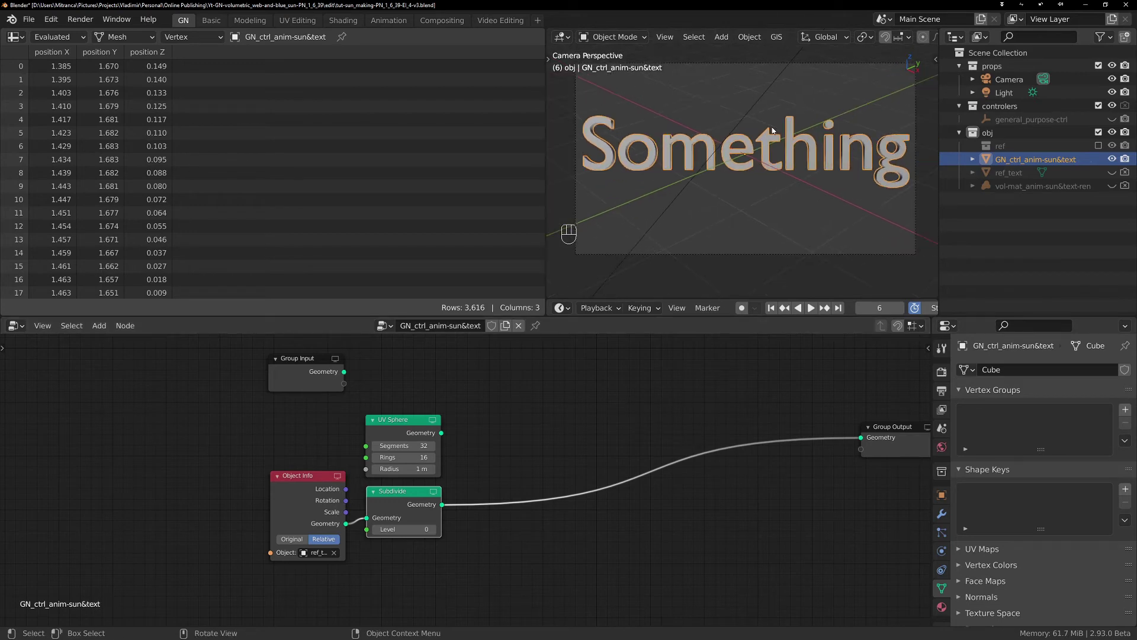
pyautogui.scroll(1, 533, 430)
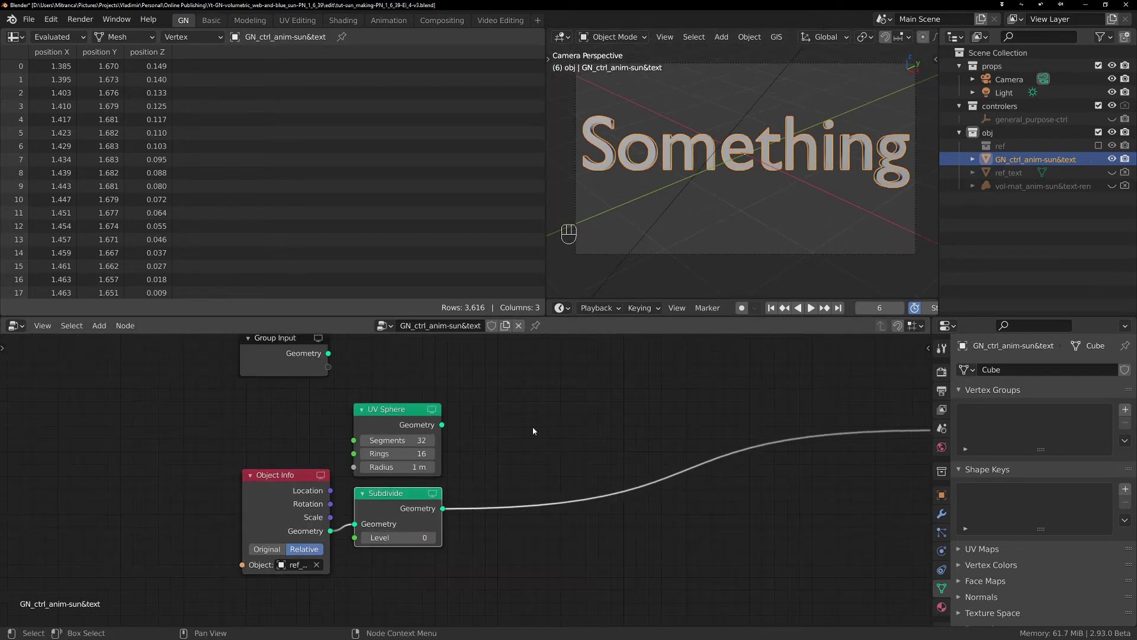
pyautogui.click(532, 430)
pyautogui.hotkey('shift', 'a')
pyautogui.moveTo(513, 367)
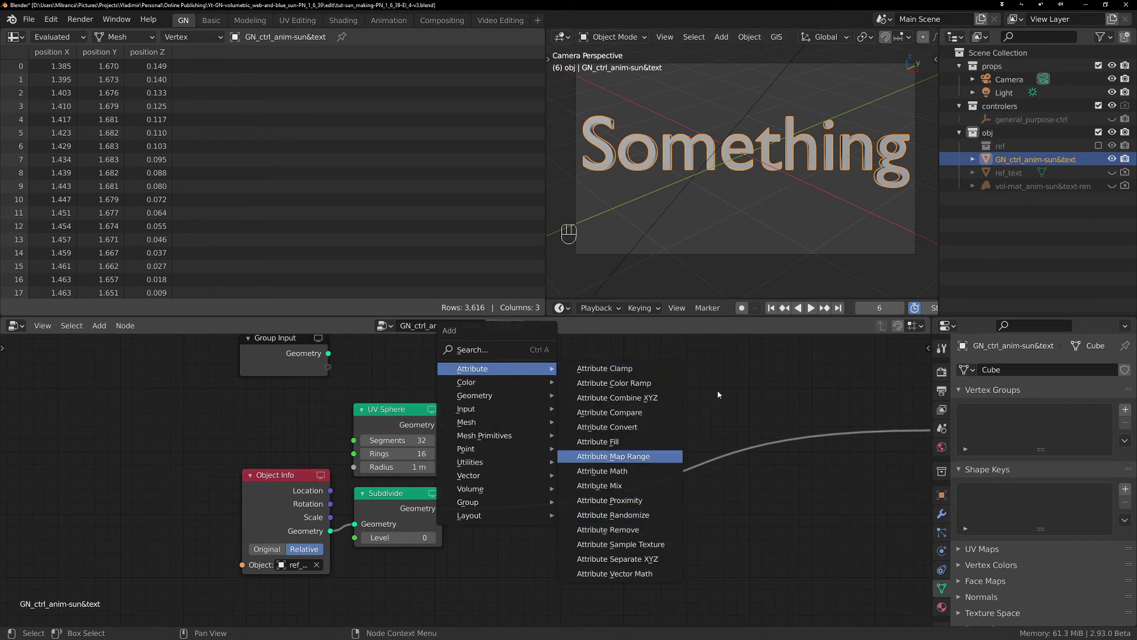
pyautogui.press('Escape')
pyautogui.press('Escape')
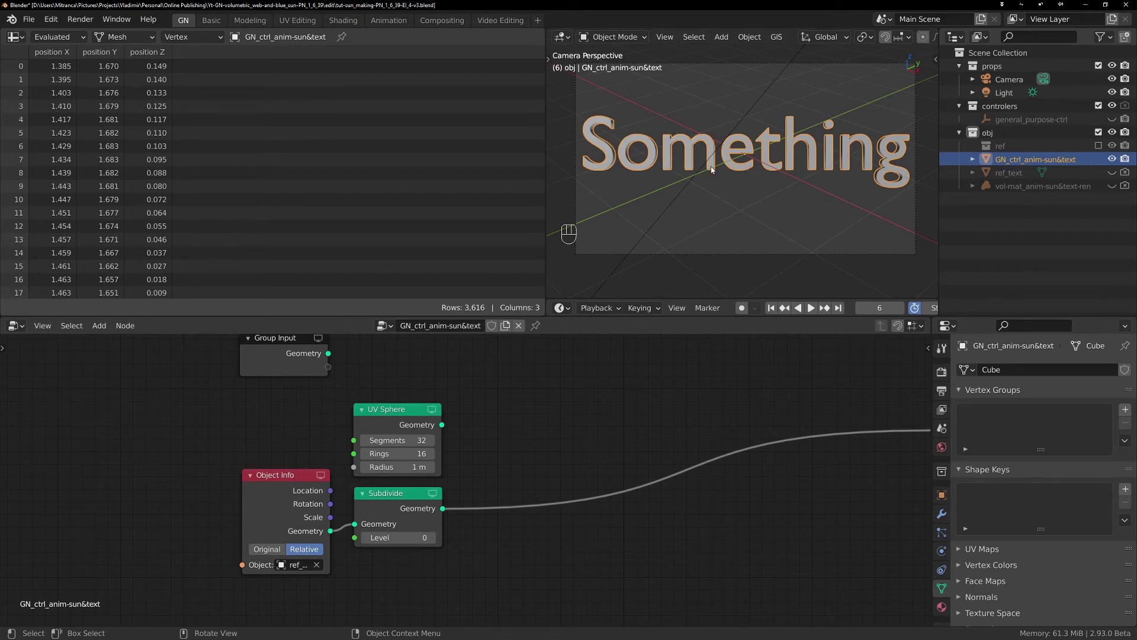
# In the Basic workspace, add a UV sphere mesh and move it away from the Something text.
pyautogui.click(215, 22)
pyautogui.scroll(-8, 503, 155)
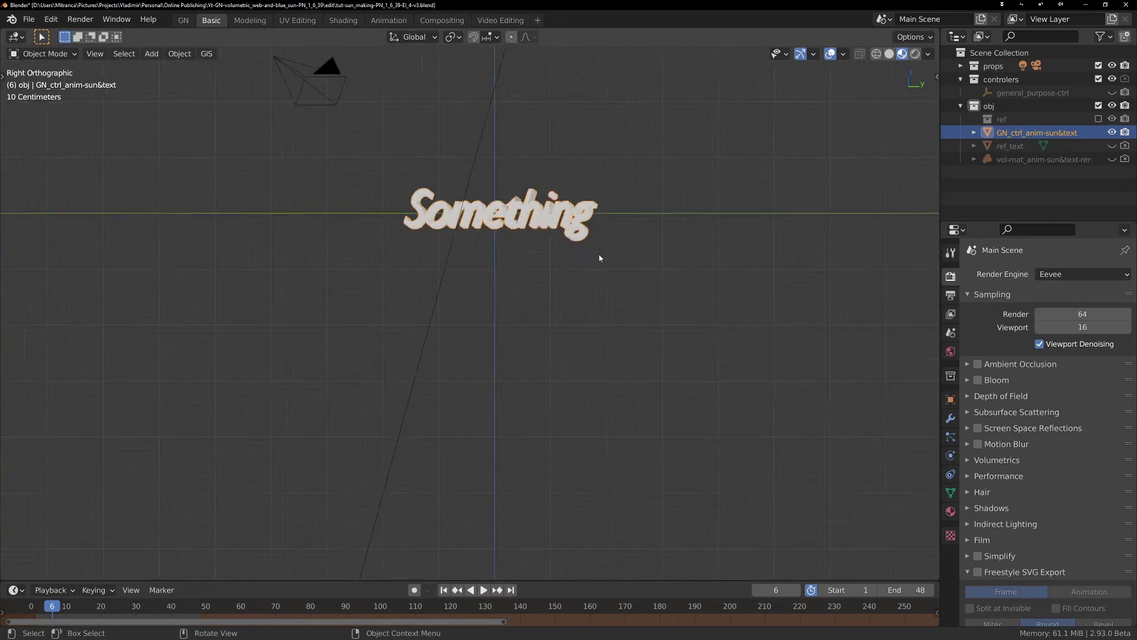
pyautogui.moveTo(601, 254); pyautogui.dragTo(638, 288, button='middle')
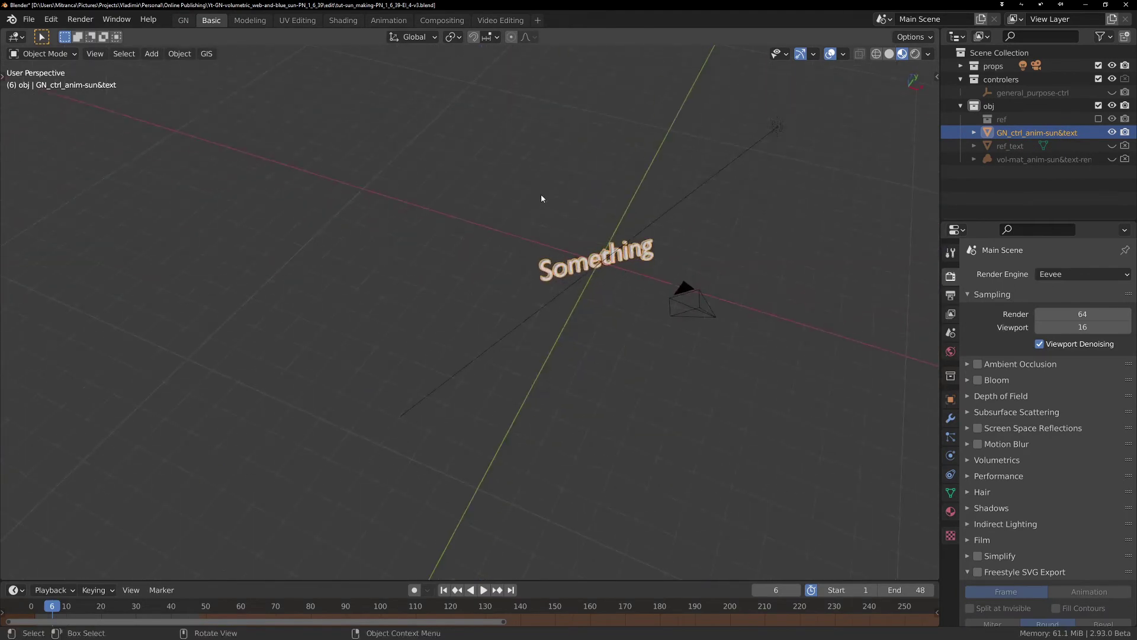
pyautogui.hotkey('shift', 'a')
pyautogui.moveTo(541, 193)
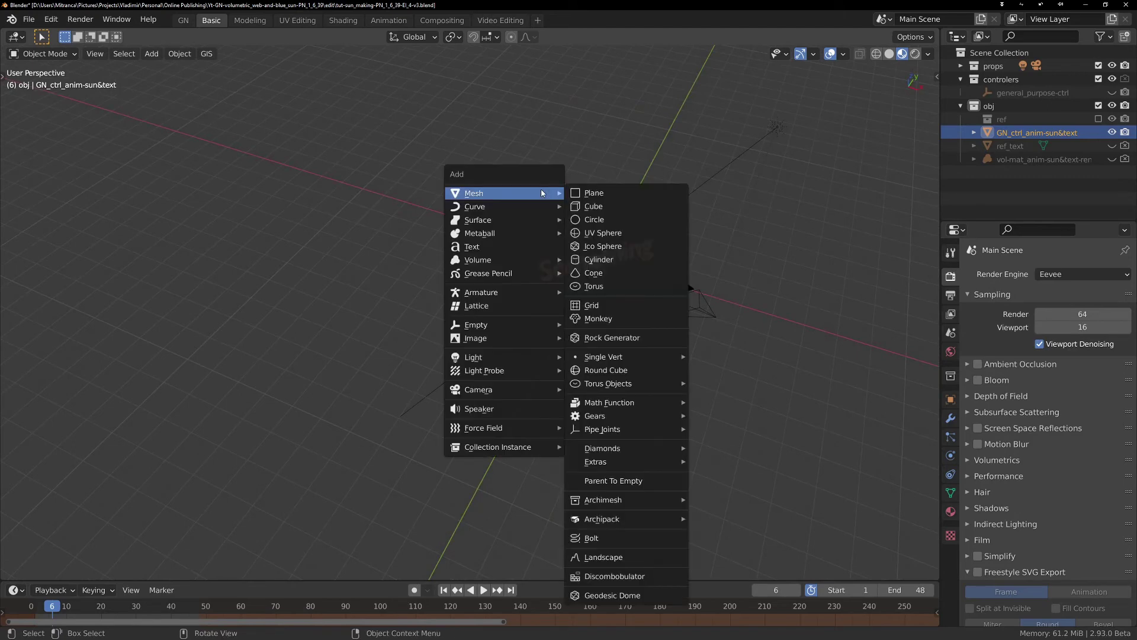
pyautogui.click(622, 232)
pyautogui.scroll(1, 631, 256)
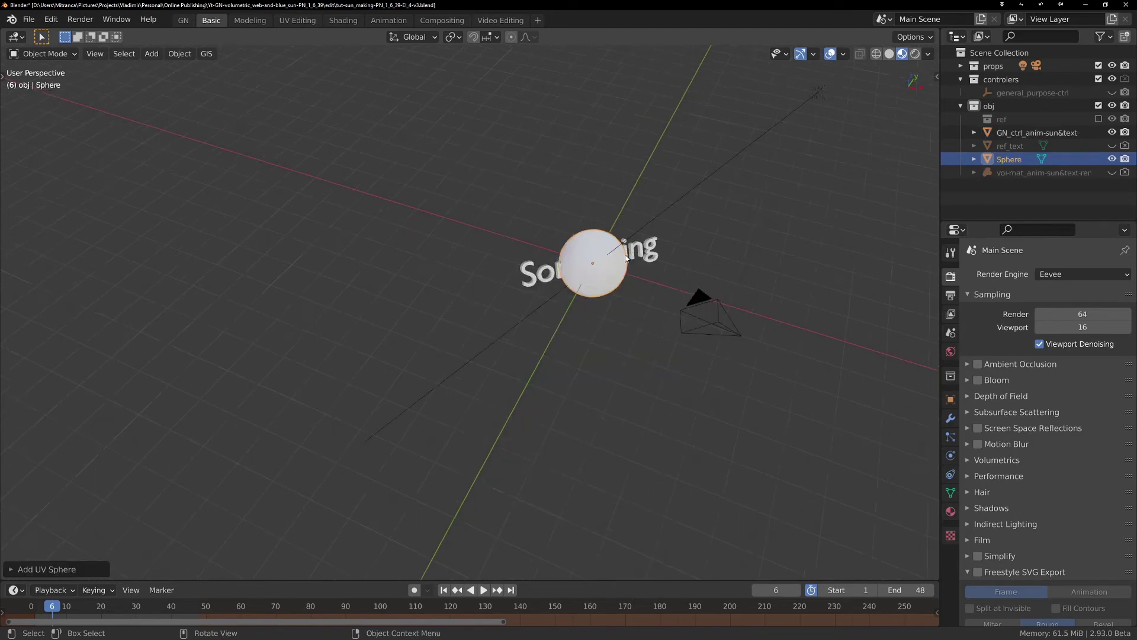
pyautogui.press('g')
pyautogui.click(429, 198)
pyautogui.scroll(4, 415, 193)
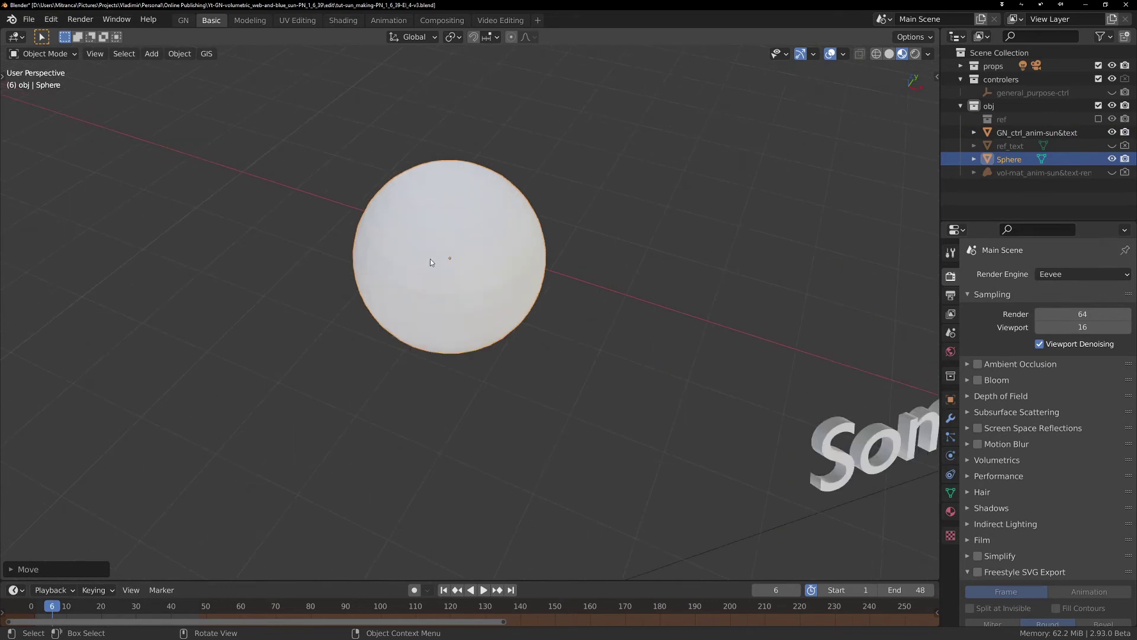
# Enter Edit Mode on the sphere and examine how its vertices, edges and faces make up the mesh.
pyautogui.press('Tab')
pyautogui.scroll(3, 476, 237)
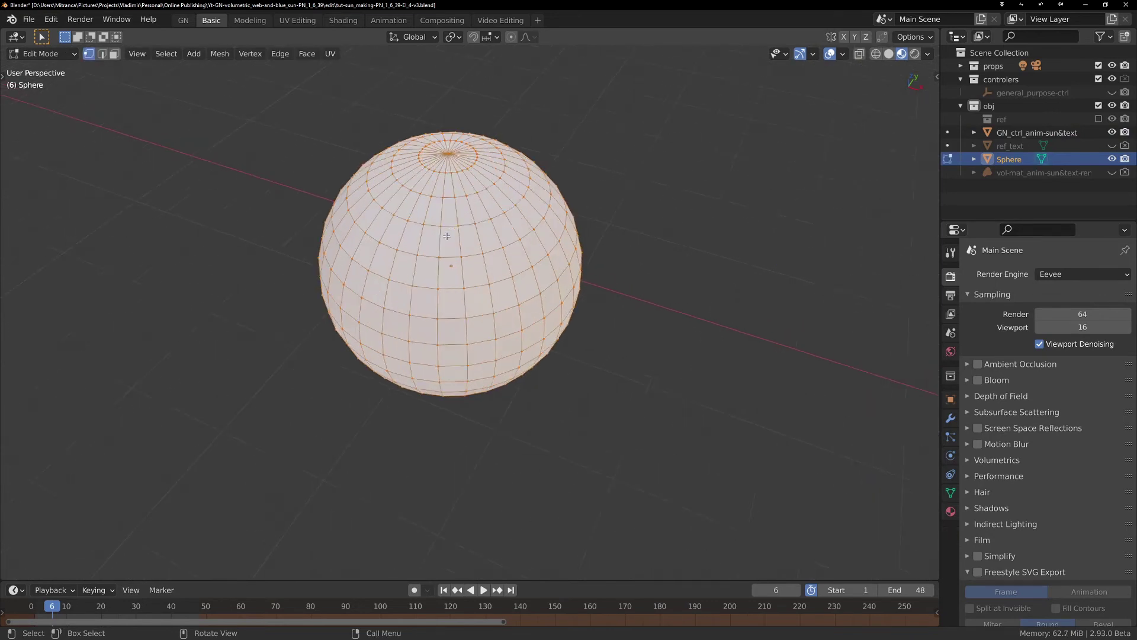
pyautogui.moveTo(476, 238); pyautogui.dragTo(503, 238, button='middle')
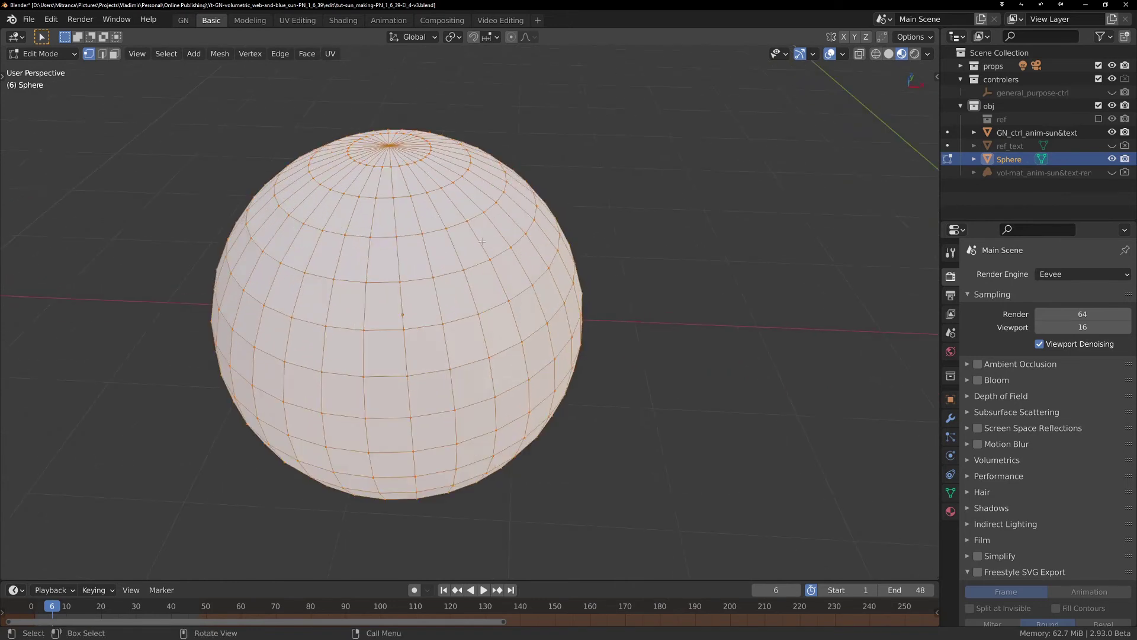
pyautogui.moveTo(444, 221)
pyautogui.mouseDown()
pyautogui.moveTo(436, 237)
pyautogui.moveTo(445, 222)
pyautogui.mouseUp()
pyautogui.moveTo(464, 260)
pyautogui.mouseDown()
pyautogui.moveTo(469, 278)
pyautogui.moveTo(461, 258)
pyautogui.mouseUp()
pyautogui.moveTo(468, 215)
pyautogui.mouseDown()
pyautogui.moveTo(487, 262)
pyautogui.moveTo(474, 218)
pyautogui.moveTo(465, 249)
pyautogui.moveTo(473, 239)
pyautogui.mouseUp()
pyautogui.scroll(3, 468, 240)
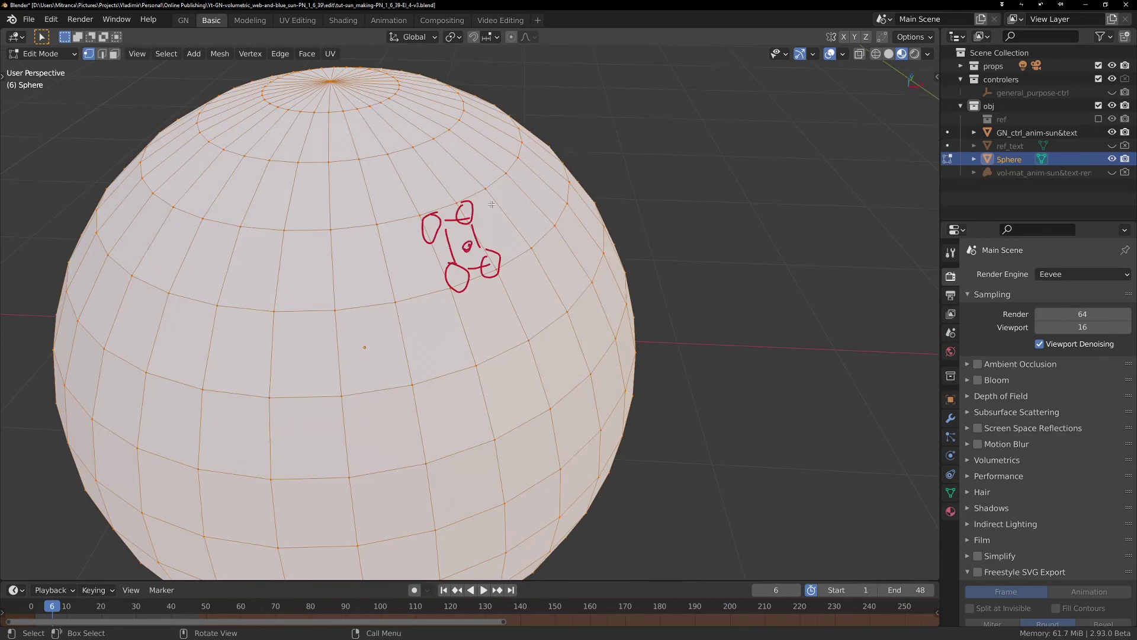
pyautogui.scroll(-2, 491, 204)
pyautogui.scroll(1, 208, 169)
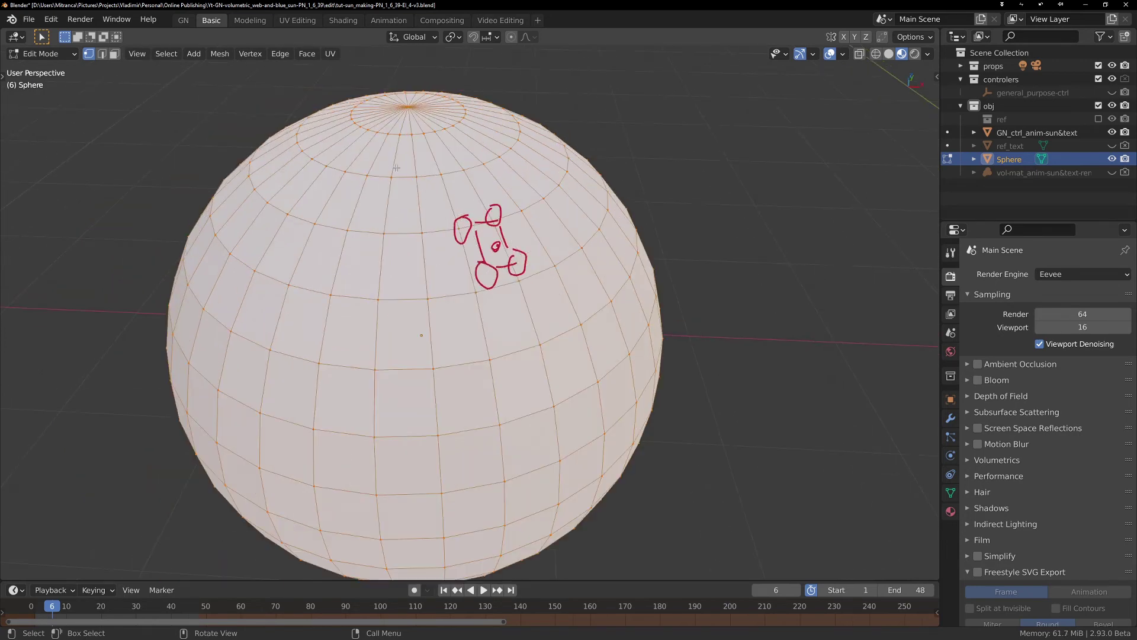
pyautogui.moveTo(414, 168); pyautogui.dragTo(414, 171)
pyautogui.moveTo(418, 228)
pyautogui.mouseDown()
pyautogui.moveTo(418, 238)
pyautogui.moveTo(382, 243)
pyautogui.moveTo(374, 230)
pyautogui.moveTo(430, 274)
pyautogui.mouseUp()
pyautogui.moveTo(436, 314); pyautogui.dragTo(442, 333)
pyautogui.moveTo(437, 388); pyautogui.dragTo(441, 414)
pyautogui.moveTo(505, 323); pyautogui.dragTo(583, 287)
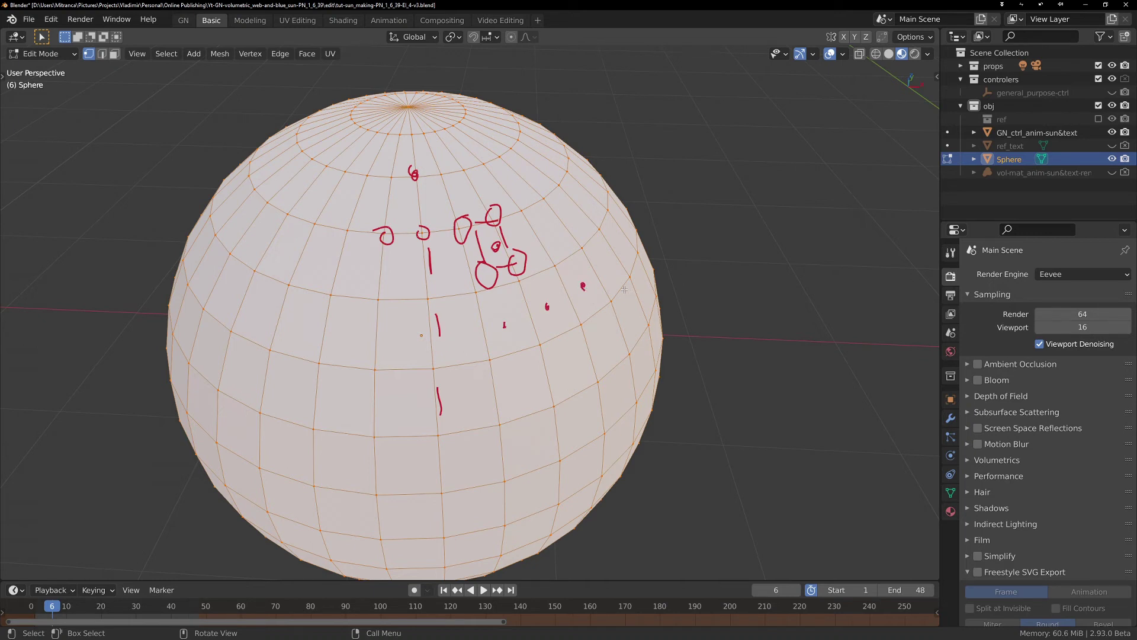
pyautogui.moveTo(453, 258)
pyautogui.mouseDown()
pyautogui.moveTo(410, 178)
pyautogui.moveTo(442, 393)
pyautogui.moveTo(469, 217)
pyautogui.moveTo(571, 291)
pyautogui.moveTo(369, 343)
pyautogui.mouseUp()
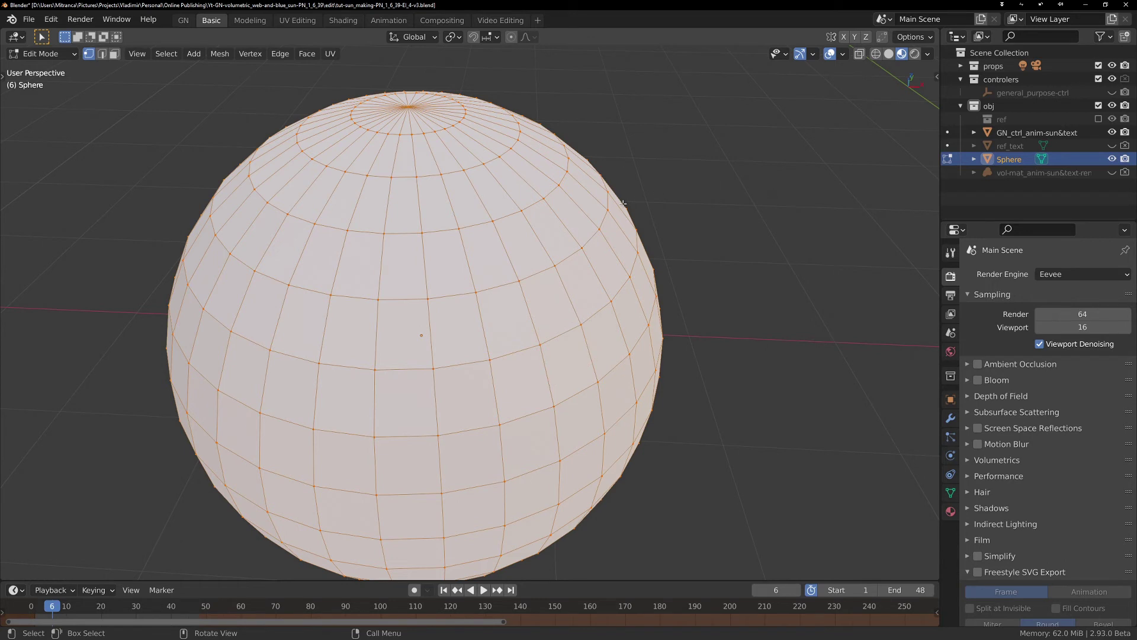
# Return the sphere to Object Mode and delete it.
pyautogui.press('Tab')
pyautogui.scroll(-3, 424, 209)
pyautogui.moveTo(432, 203); pyautogui.dragTo(473, 263, button='middle')
pyautogui.press('x')
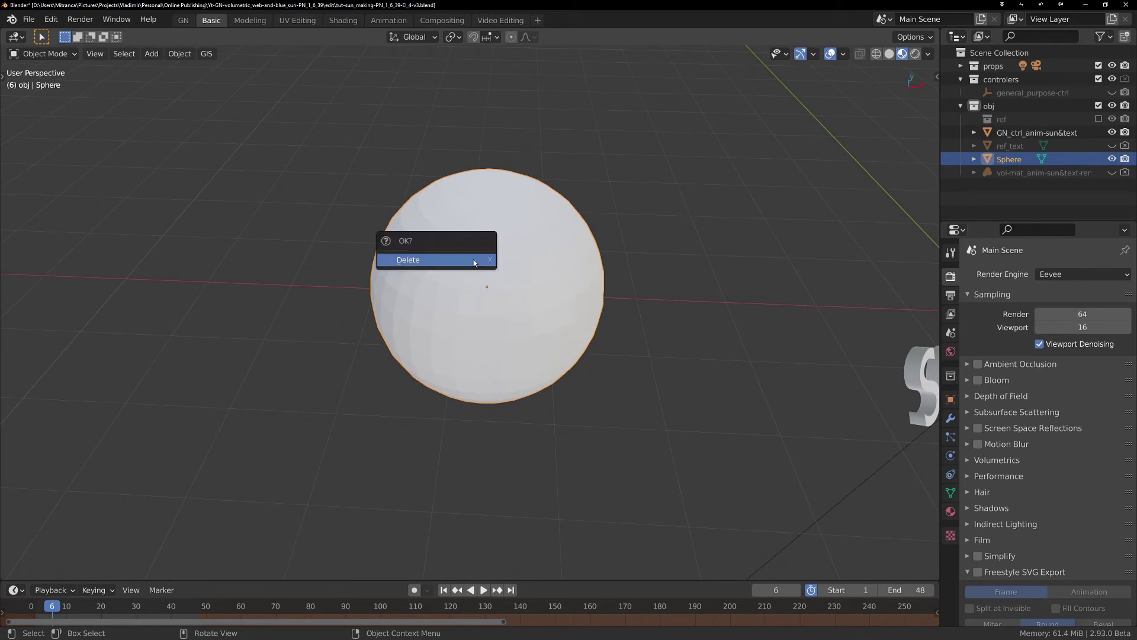
pyautogui.click(474, 260)
# Return to the GN workspace and select GN_ctrl_anim-sun&text to display its full node tree.
pyautogui.click(183, 20)
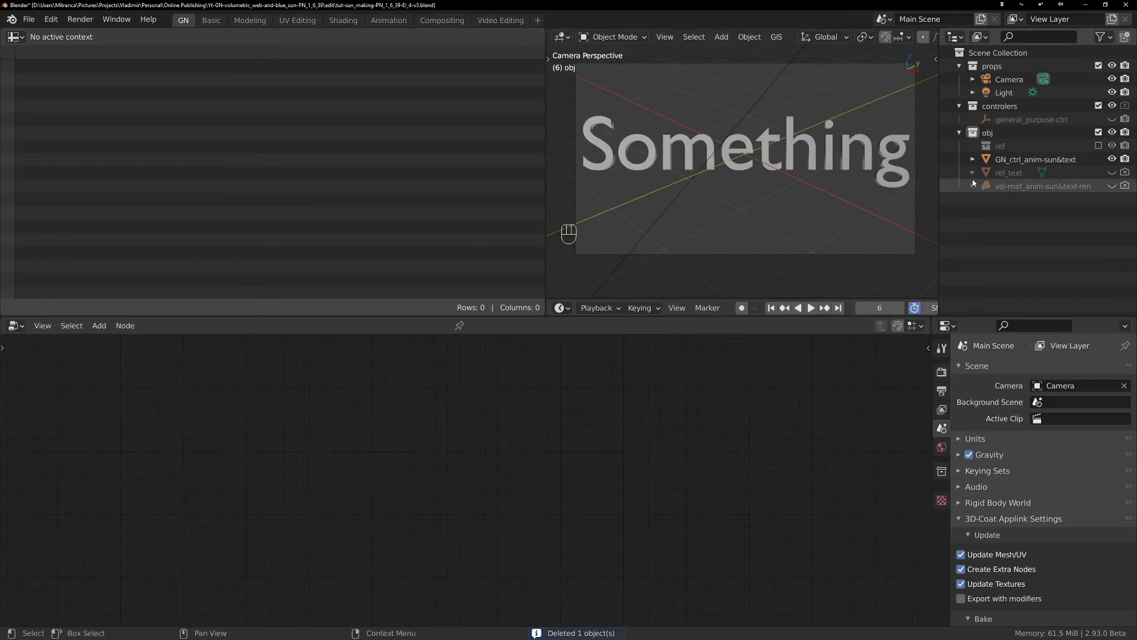
pyautogui.click(1035, 158)
pyautogui.press('Home')
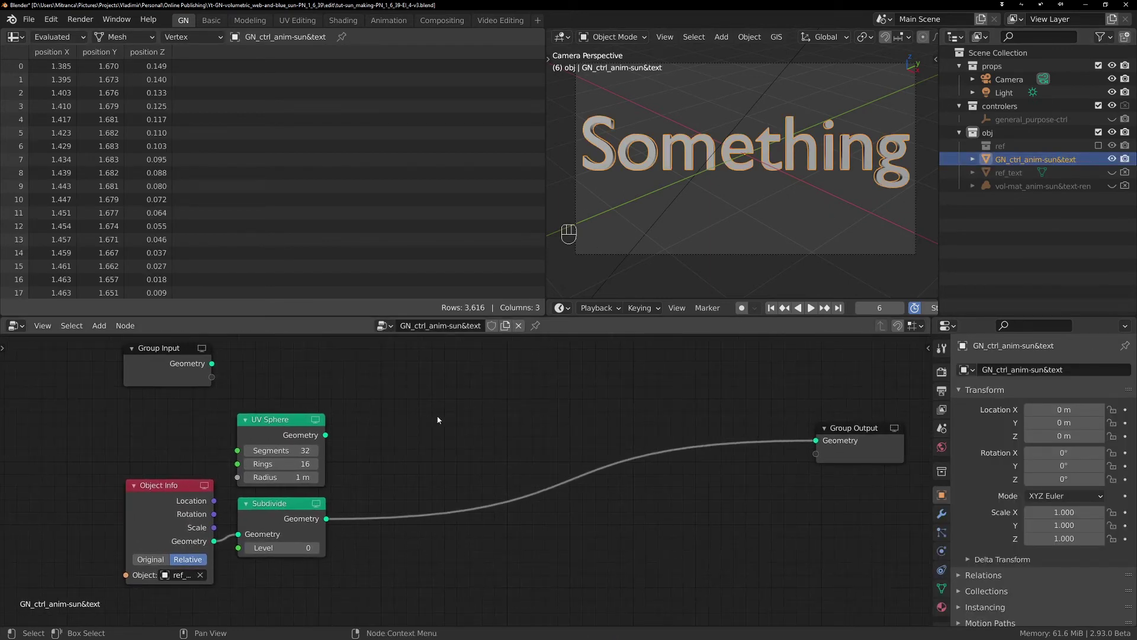
# Add an Attribute Convert node and place it unconnected above the link between Subdivide and Group Output.
pyautogui.hotkey('shift', 'a')
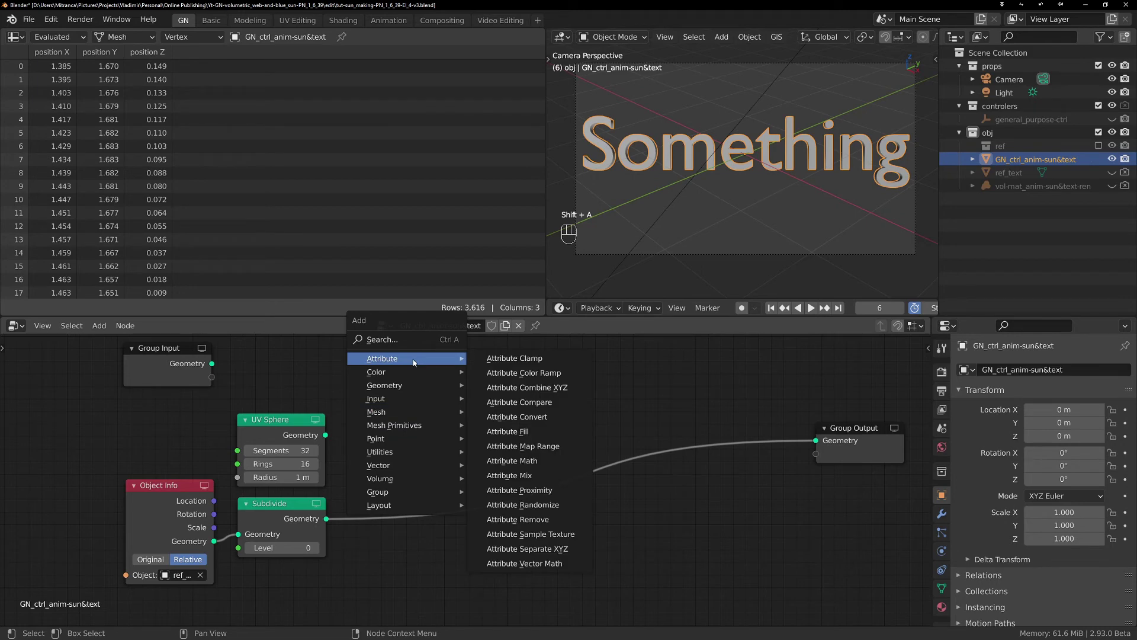
pyautogui.hotkey('shift', 'a')
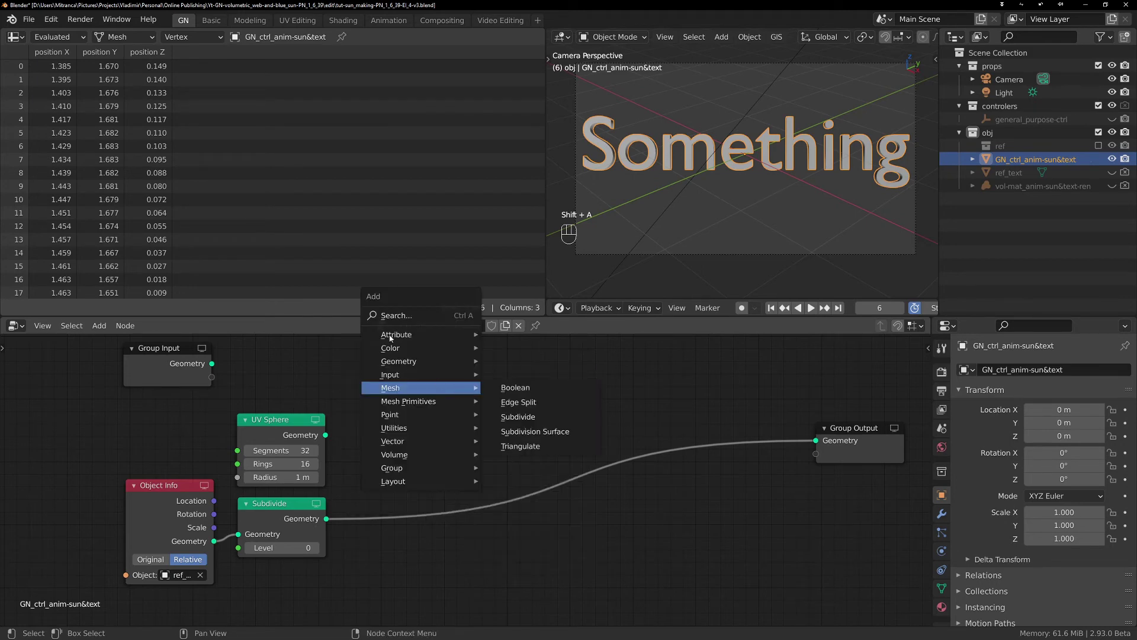
pyautogui.click(415, 318)
pyautogui.write('a')
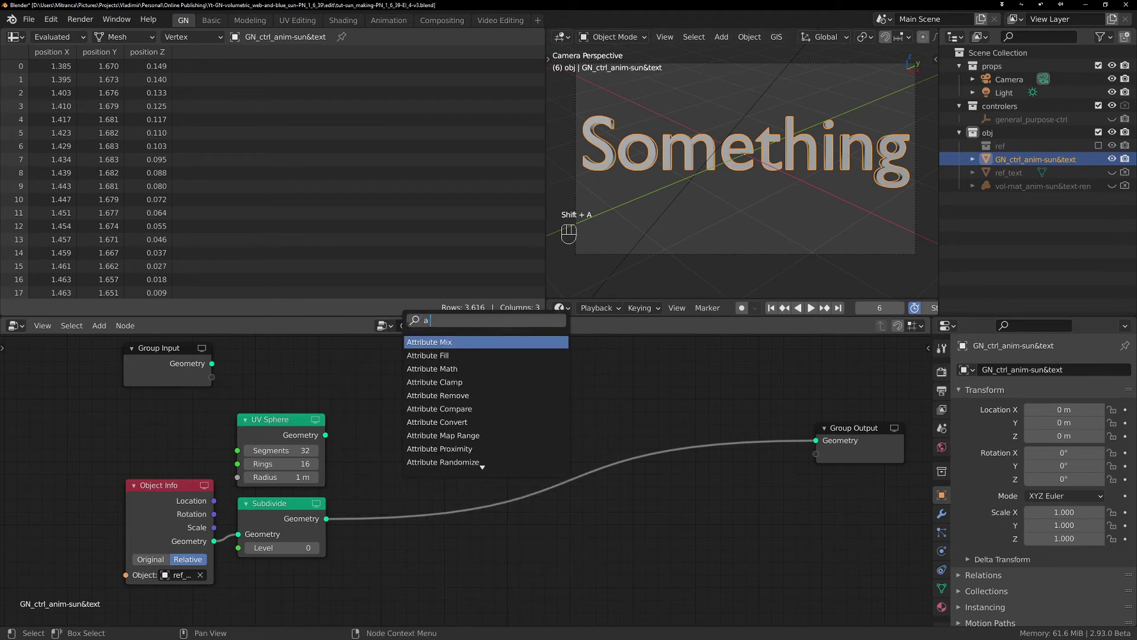
pyautogui.write(' con')
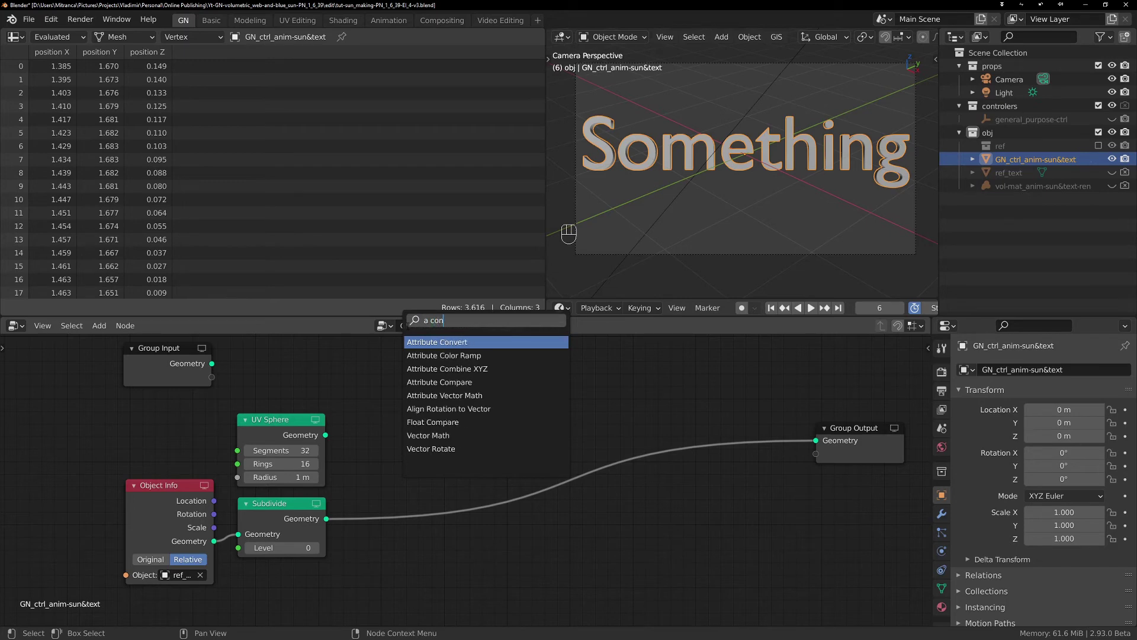
pyautogui.press('Return')
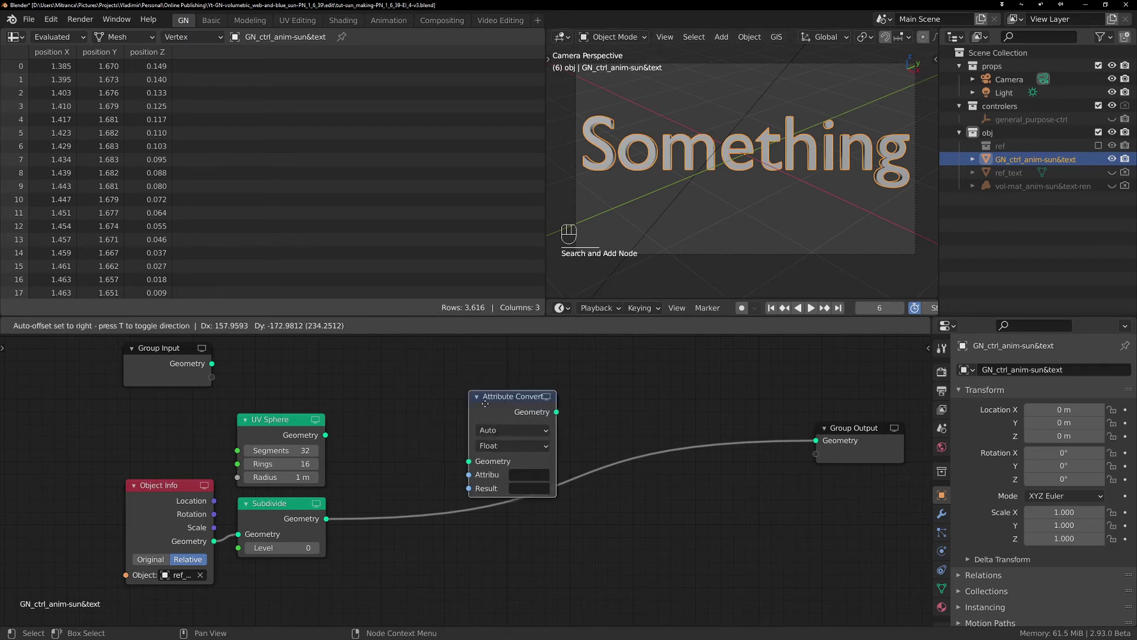
pyautogui.click(472, 378)
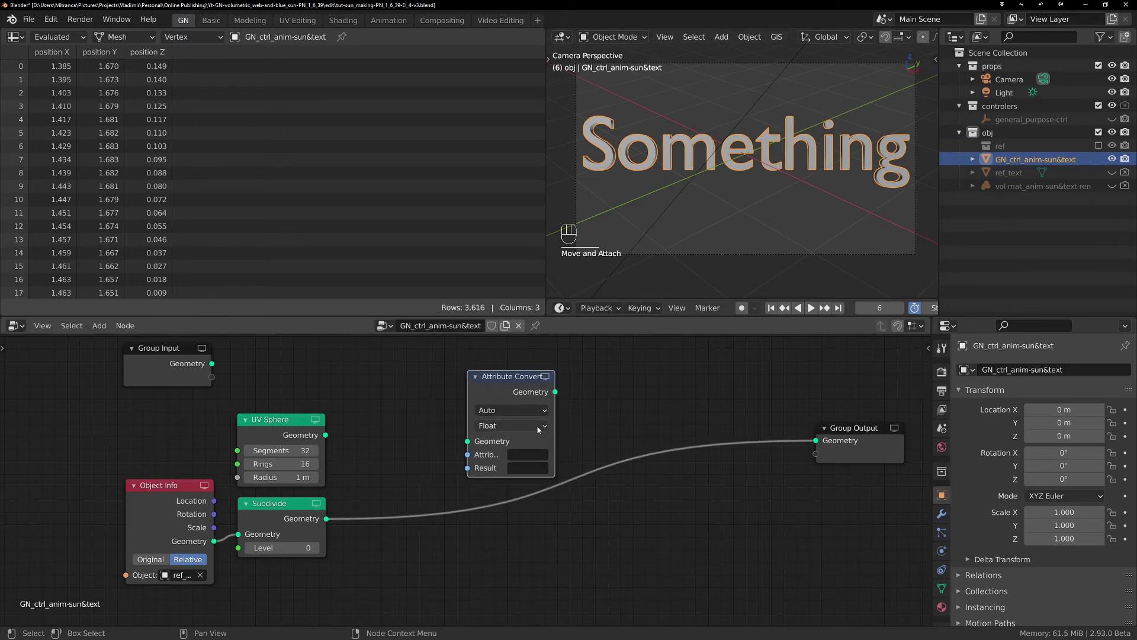
# Set the Attribute Convert node's data type to Color after trying Vector.
pyautogui.click(512, 426)
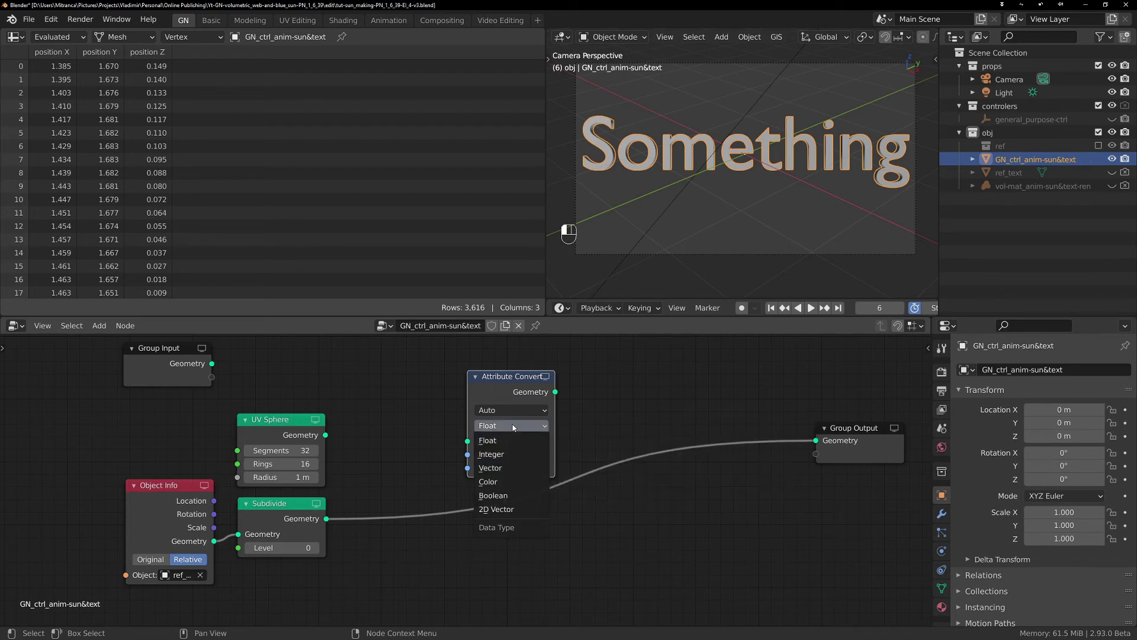
pyautogui.click(508, 472)
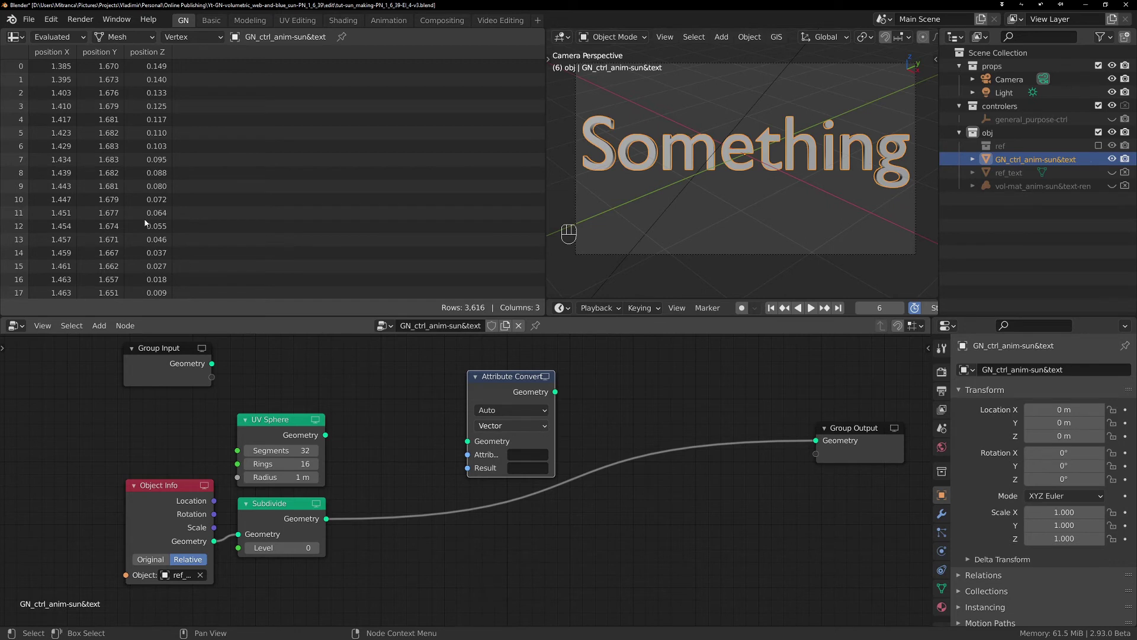
pyautogui.click(498, 425)
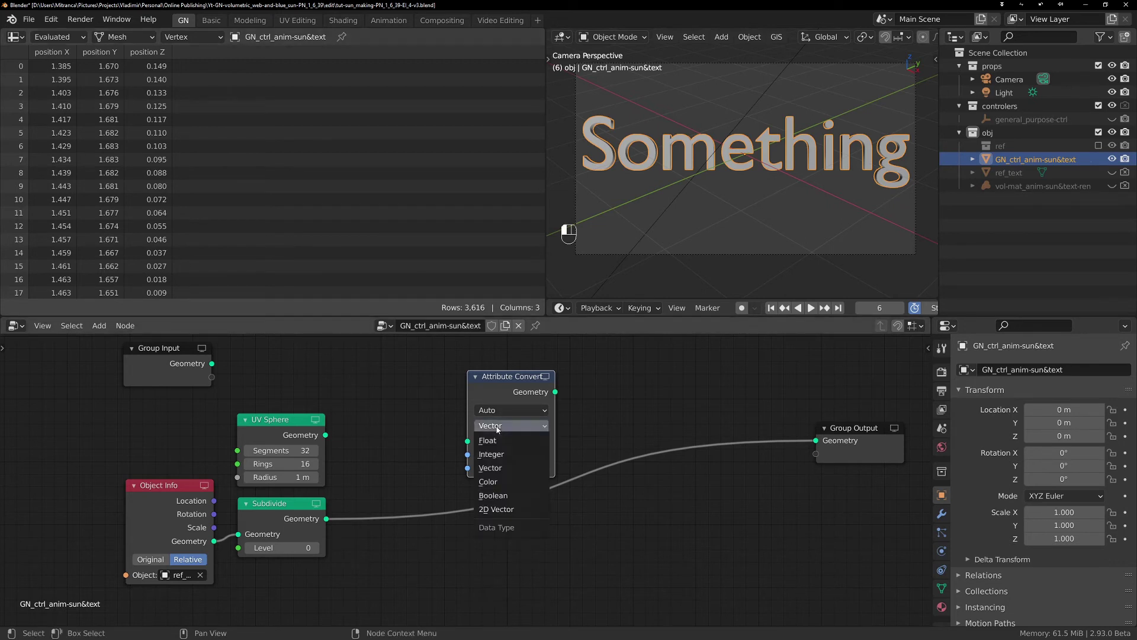
pyautogui.click(500, 484)
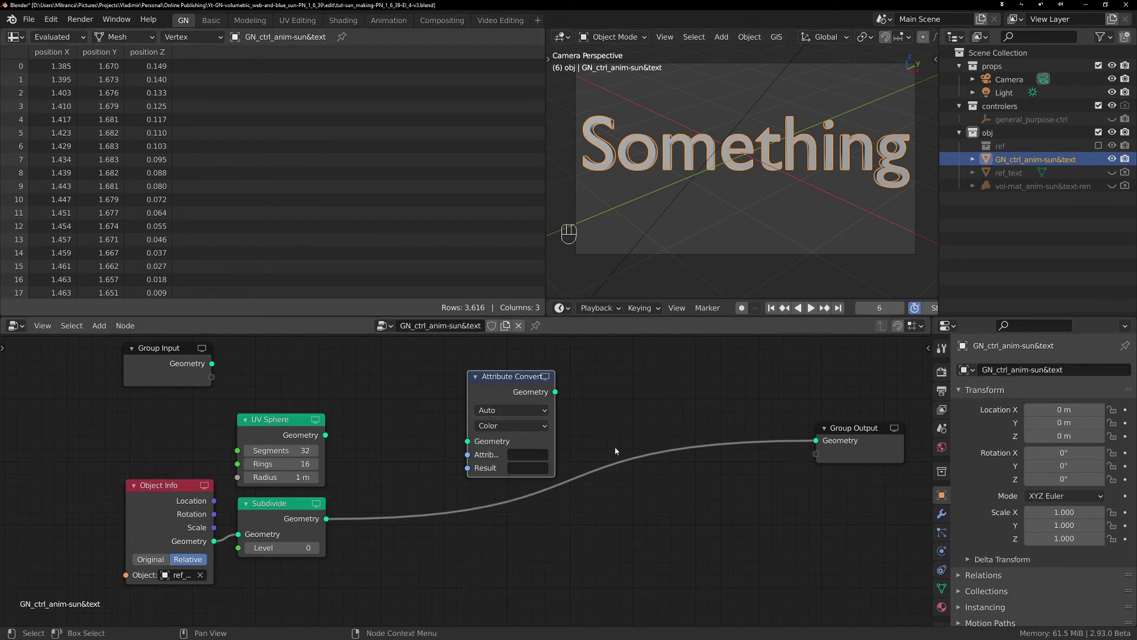
# Check the Attribute Convert node's data type options and delete the node from the tree.
pyautogui.click(535, 427)
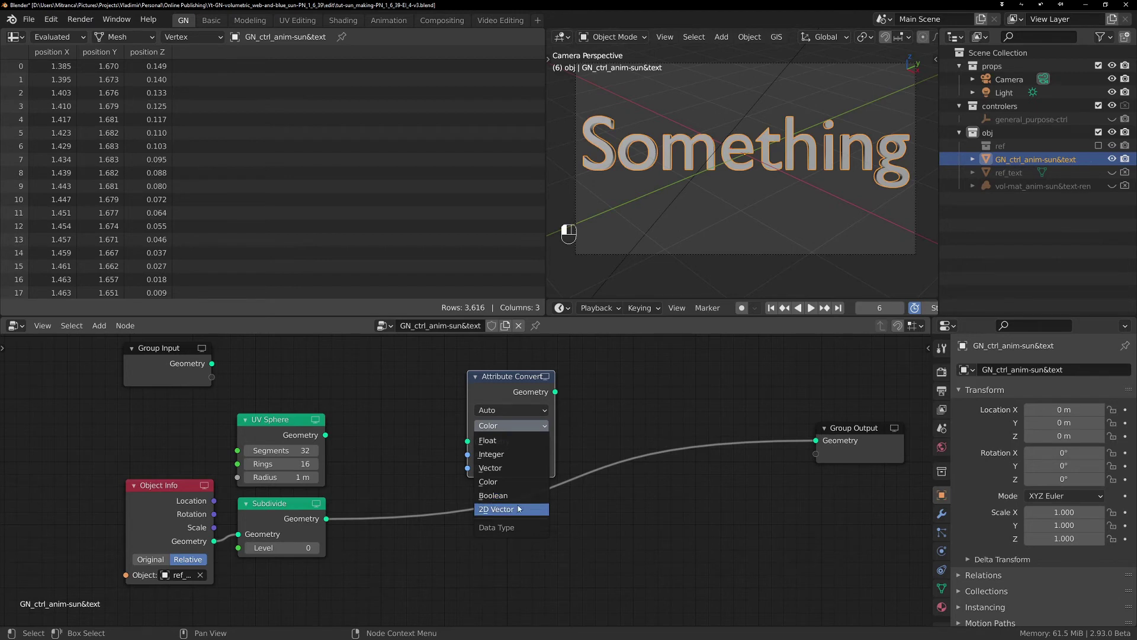
pyautogui.moveTo(516, 385); pyautogui.dragTo(502, 361)
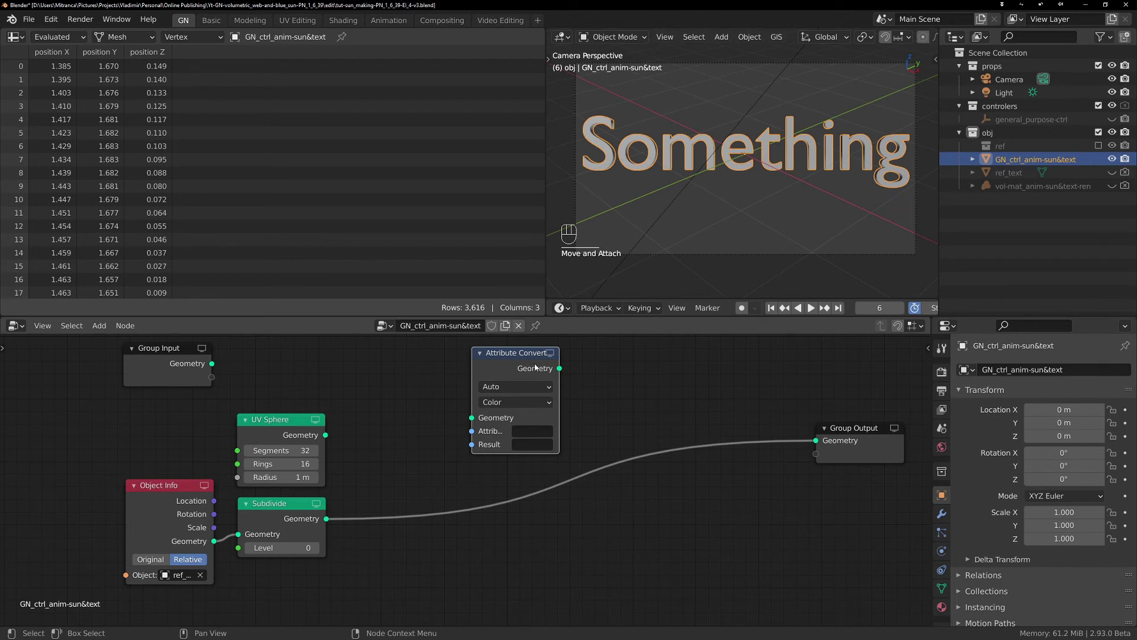
pyautogui.moveTo(536, 367); pyautogui.dragTo(511, 367)
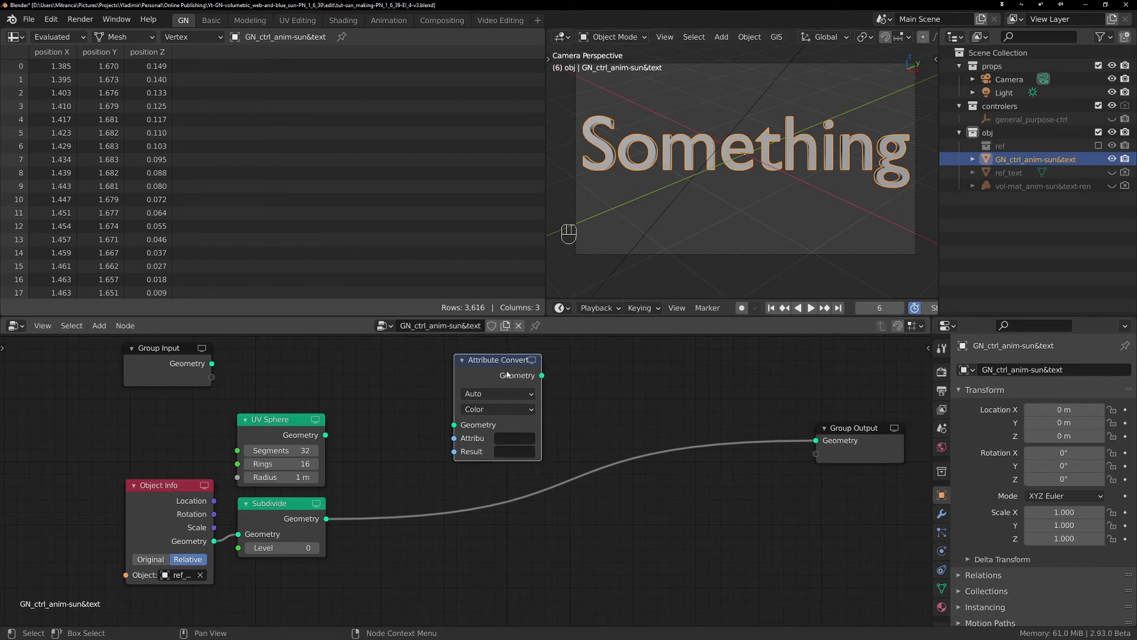
pyautogui.moveTo(508, 374); pyautogui.dragTo(477, 364)
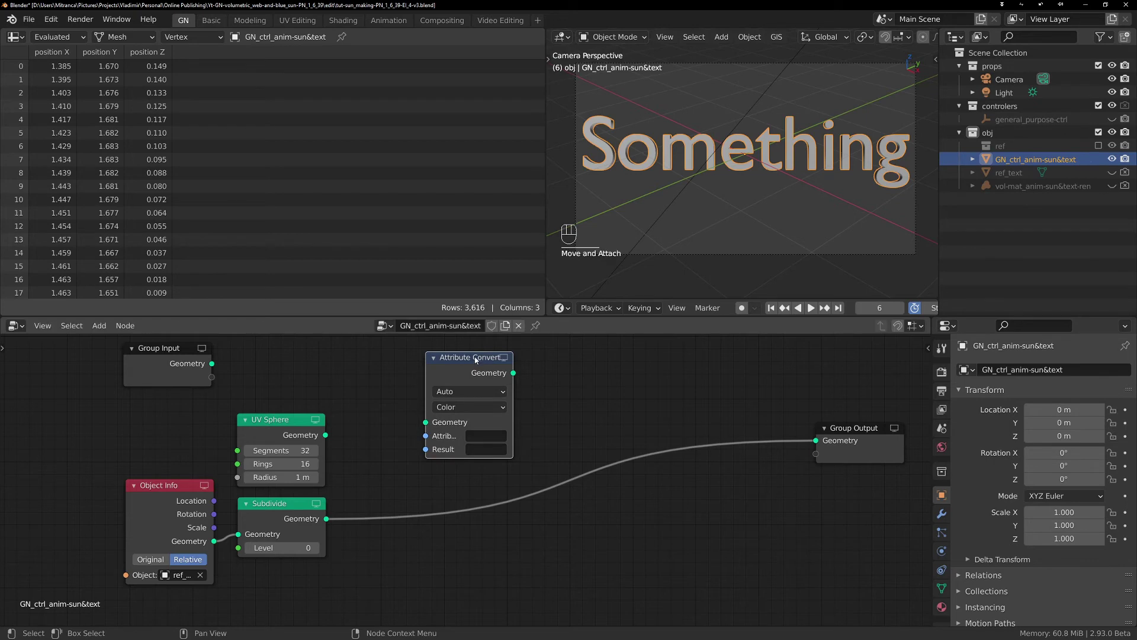
pyautogui.press('x')
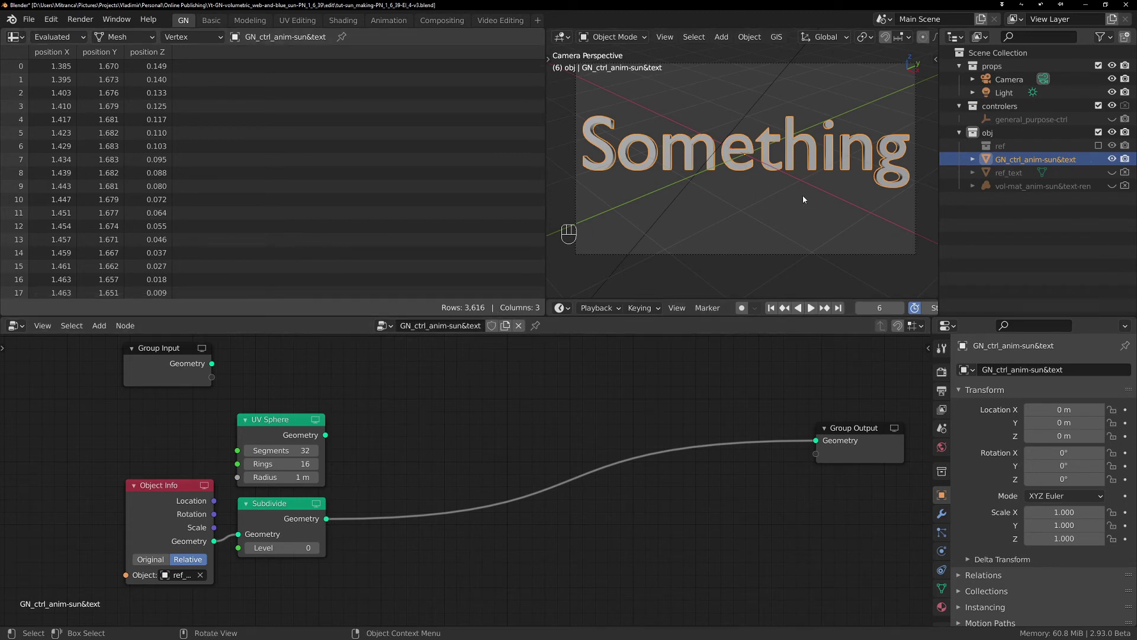
# Link the UV Sphere to the Group Output, inspect its vertex rows to the end of the spreadsheet, and reconnect Subdivide.
pyautogui.moveTo(327, 437); pyautogui.dragTo(820, 447)
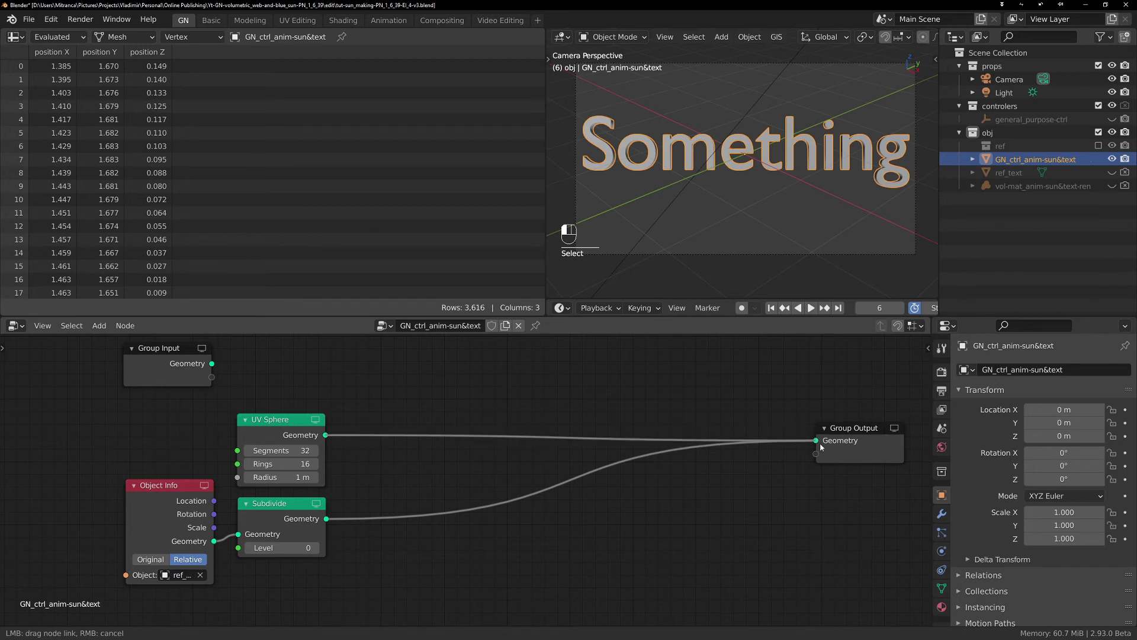
pyautogui.moveTo(730, 442); pyautogui.dragTo(459, 379)
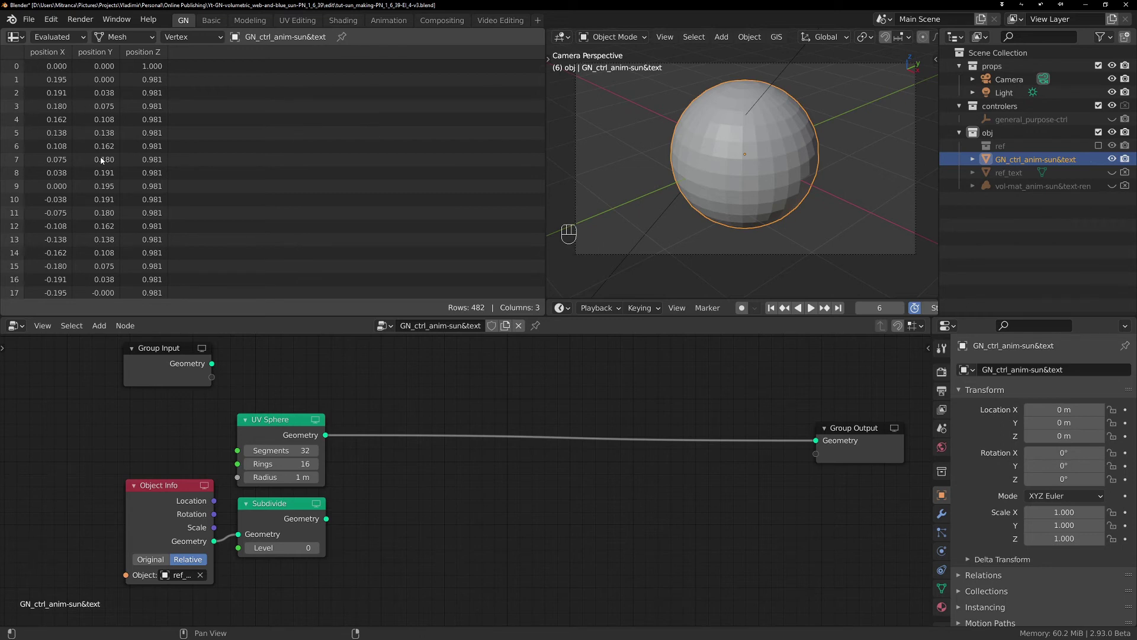
pyautogui.moveTo(541, 76); pyautogui.dragTo(524, 324)
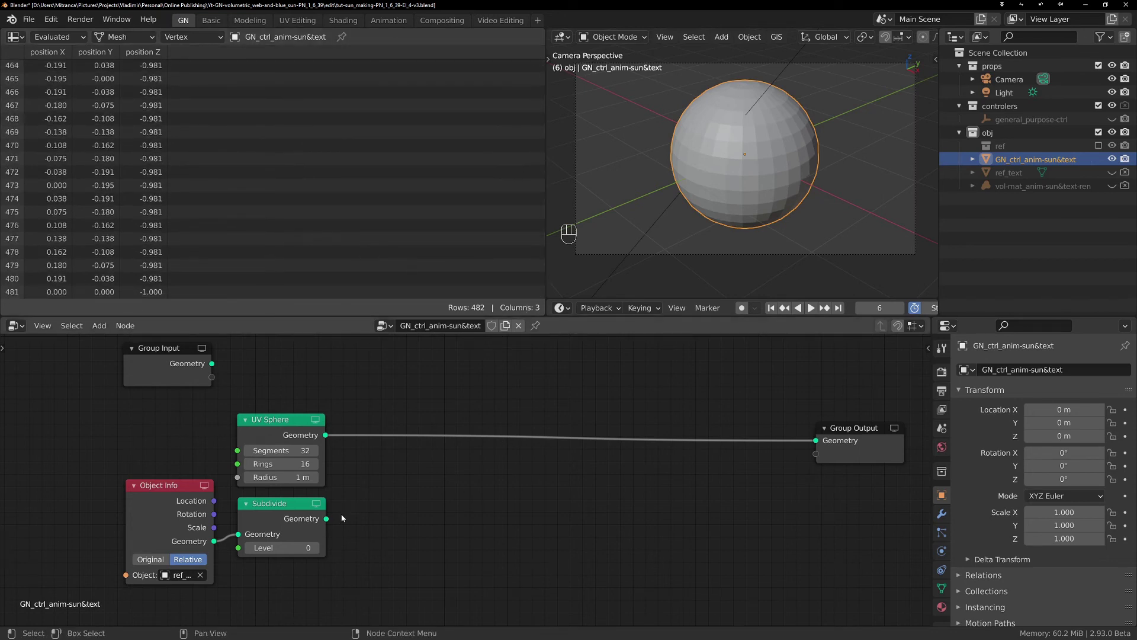
pyautogui.moveTo(326, 518); pyautogui.dragTo(809, 442)
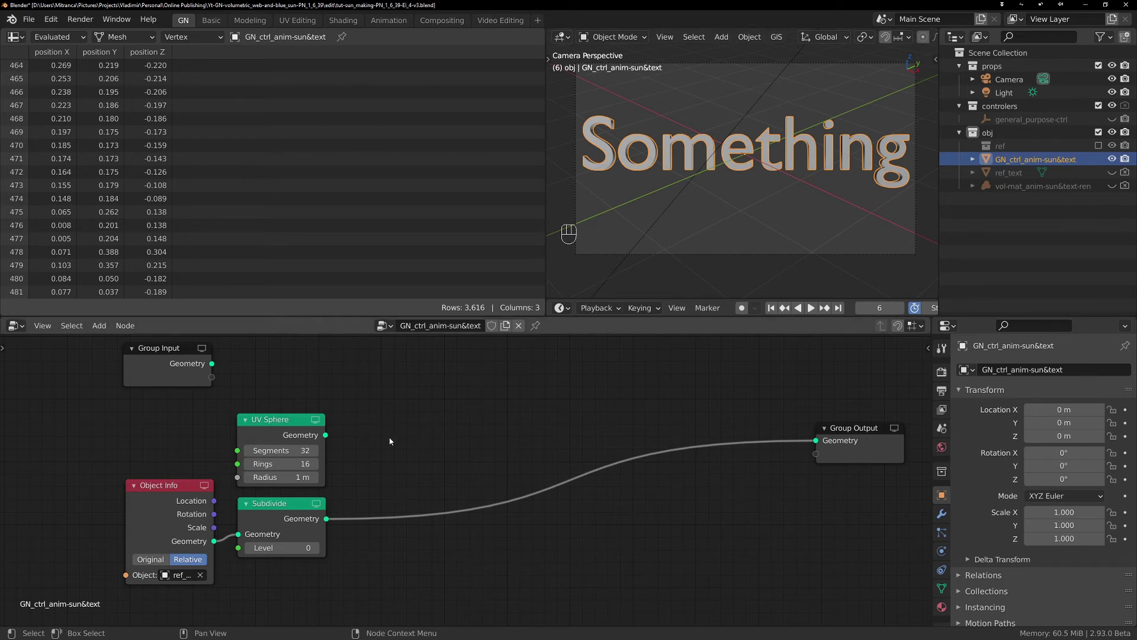
# Annotate circles around the UV Sphere and Subdivide nodes plus an arrow between two small marks, and erase the annotations.
pyautogui.moveTo(298, 425); pyautogui.dragTo(298, 420)
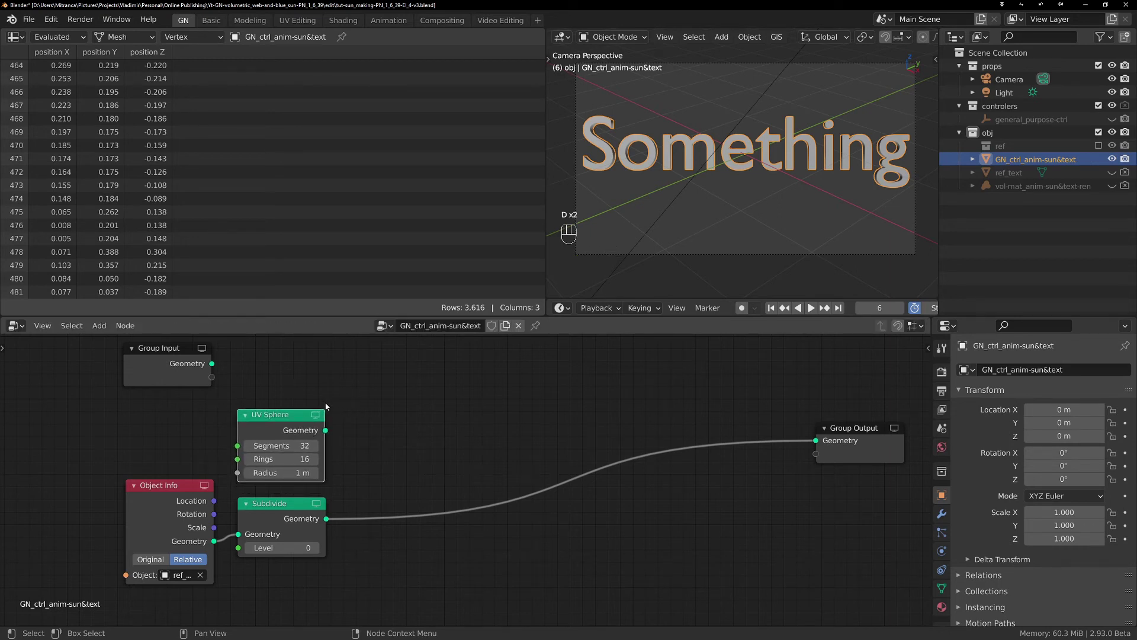
pyautogui.moveTo(317, 391)
pyautogui.mouseDown()
pyautogui.moveTo(225, 439)
pyautogui.moveTo(337, 467)
pyautogui.moveTo(322, 414)
pyautogui.moveTo(275, 392)
pyautogui.mouseUp()
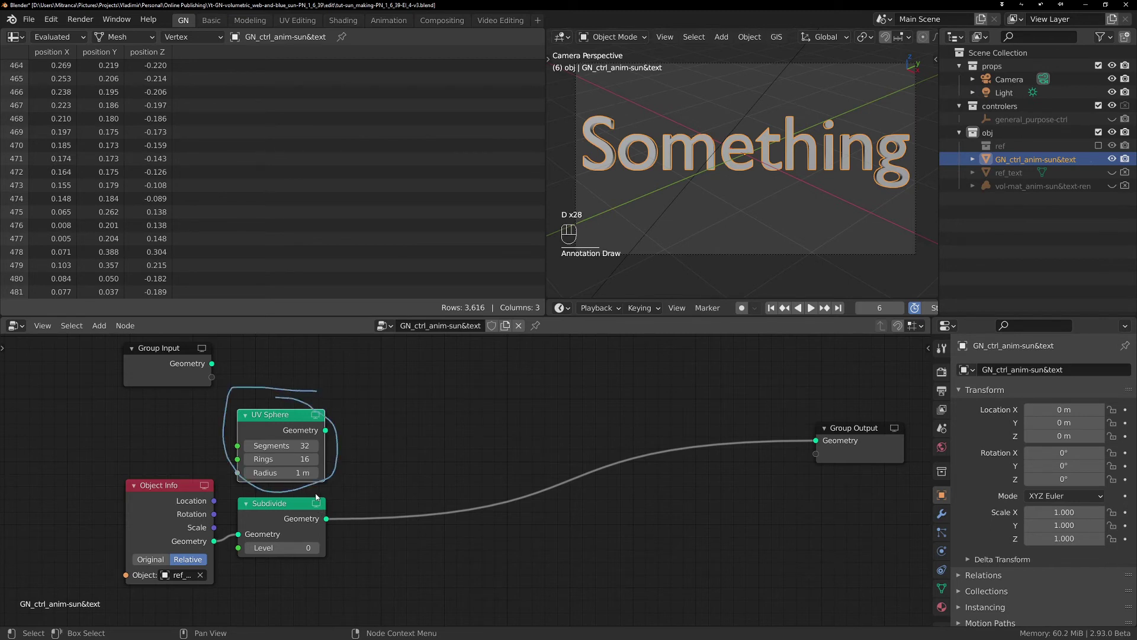
pyautogui.moveTo(317, 497)
pyautogui.mouseDown()
pyautogui.moveTo(225, 503)
pyautogui.moveTo(323, 579)
pyautogui.moveTo(331, 500)
pyautogui.mouseUp()
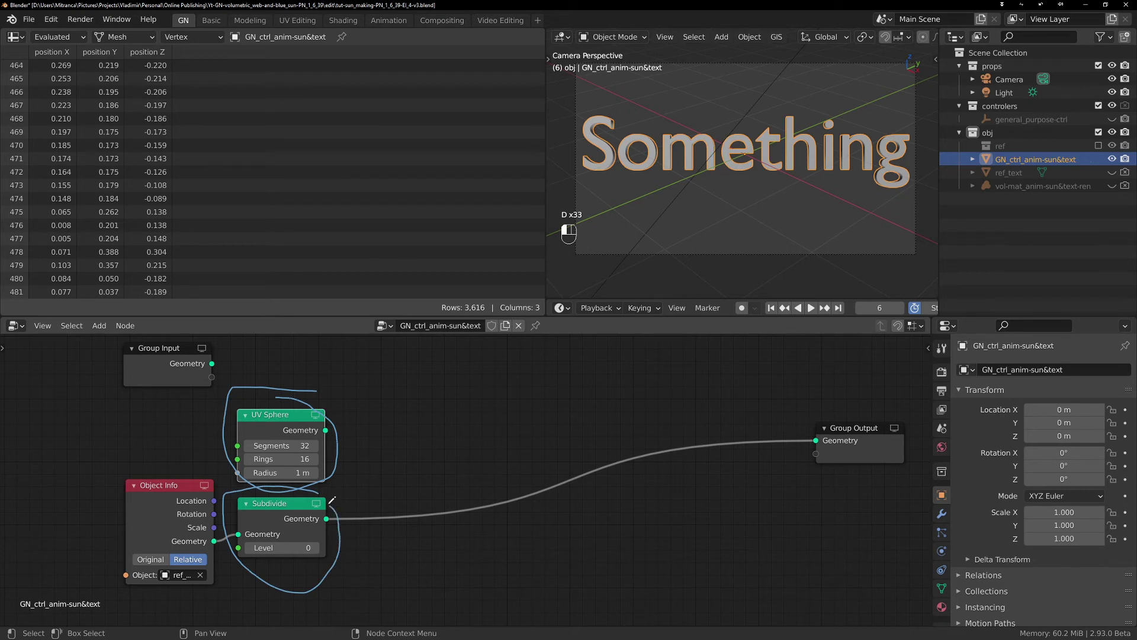
pyautogui.moveTo(425, 386)
pyautogui.mouseDown()
pyautogui.moveTo(437, 397)
pyautogui.moveTo(425, 398)
pyautogui.mouseUp()
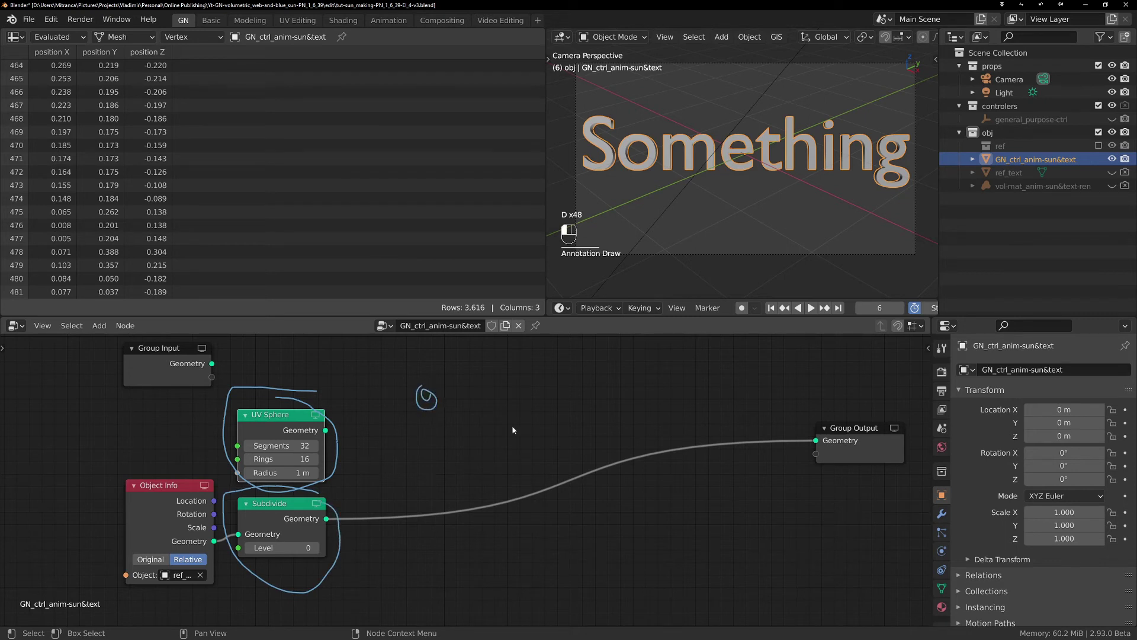
pyautogui.moveTo(612, 494); pyautogui.dragTo(608, 495)
pyautogui.moveTo(441, 408)
pyautogui.mouseDown()
pyautogui.moveTo(602, 486)
pyautogui.moveTo(564, 493)
pyautogui.mouseUp()
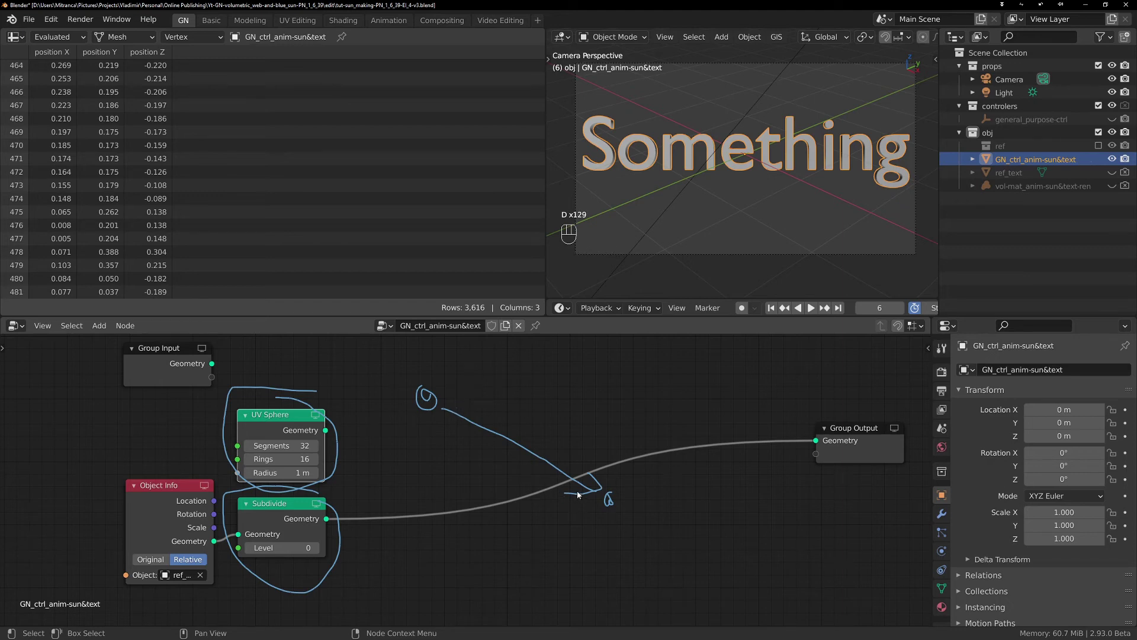
pyautogui.moveTo(401, 421)
pyautogui.mouseDown(button='right')
pyautogui.moveTo(419, 381)
pyautogui.moveTo(587, 520)
pyautogui.moveTo(332, 445)
pyautogui.moveTo(323, 431)
pyautogui.moveTo(240, 453)
pyautogui.moveTo(343, 451)
pyautogui.moveTo(249, 525)
pyautogui.moveTo(290, 548)
pyautogui.mouseUp(button='right')
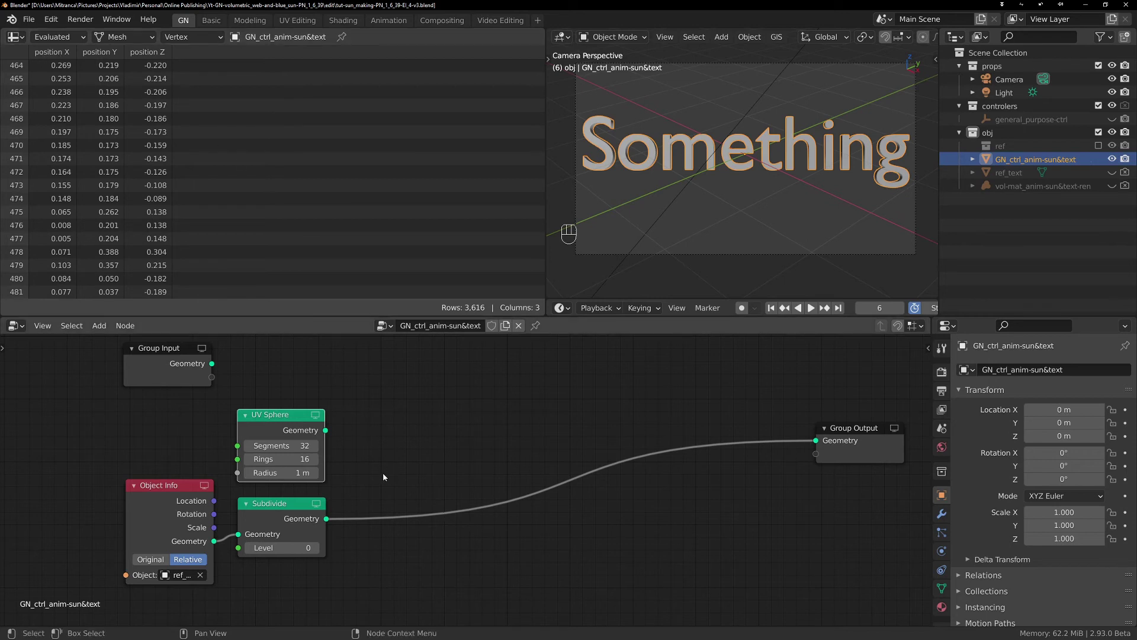
# Switch the Group Output to the UV Sphere and back to Subdivide to compare the two meshes.
pyautogui.moveTo(291, 423); pyautogui.dragTo(816, 441)
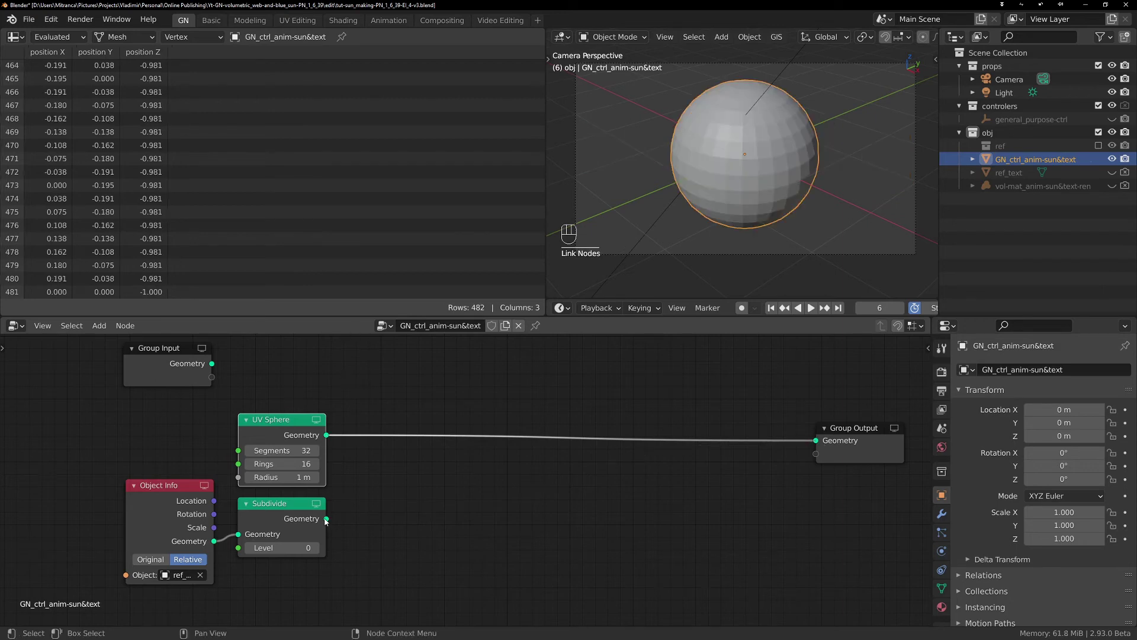
pyautogui.moveTo(325, 520); pyautogui.dragTo(816, 441)
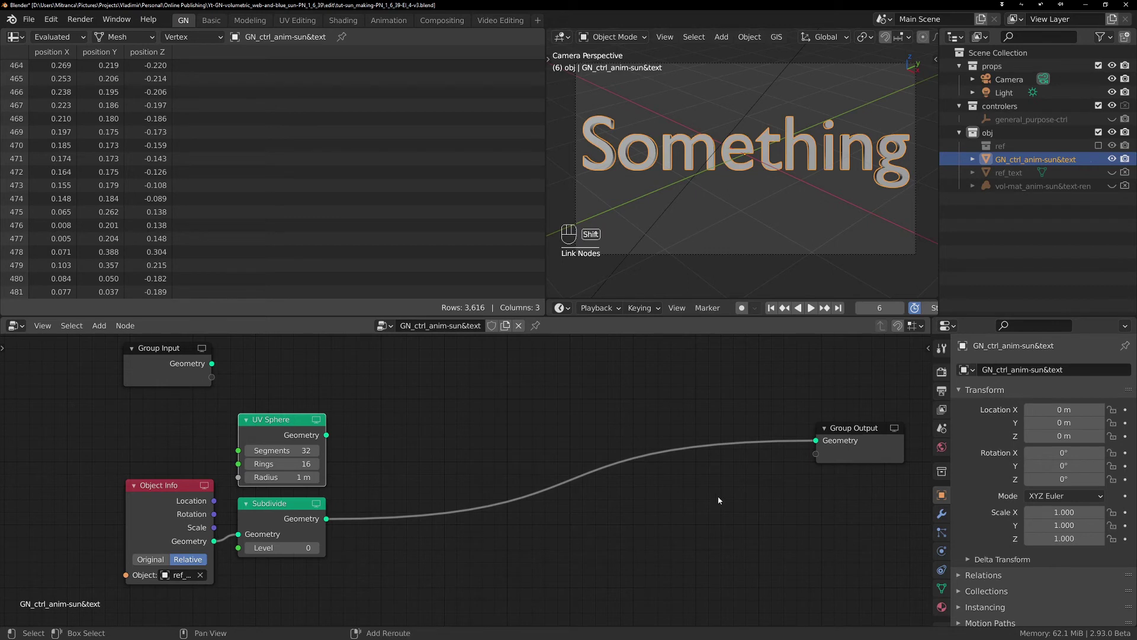
# Add a Join Geometry node in the empty area just before the Group Output.
pyautogui.hotkey('shift', 'a')
pyautogui.click(695, 463)
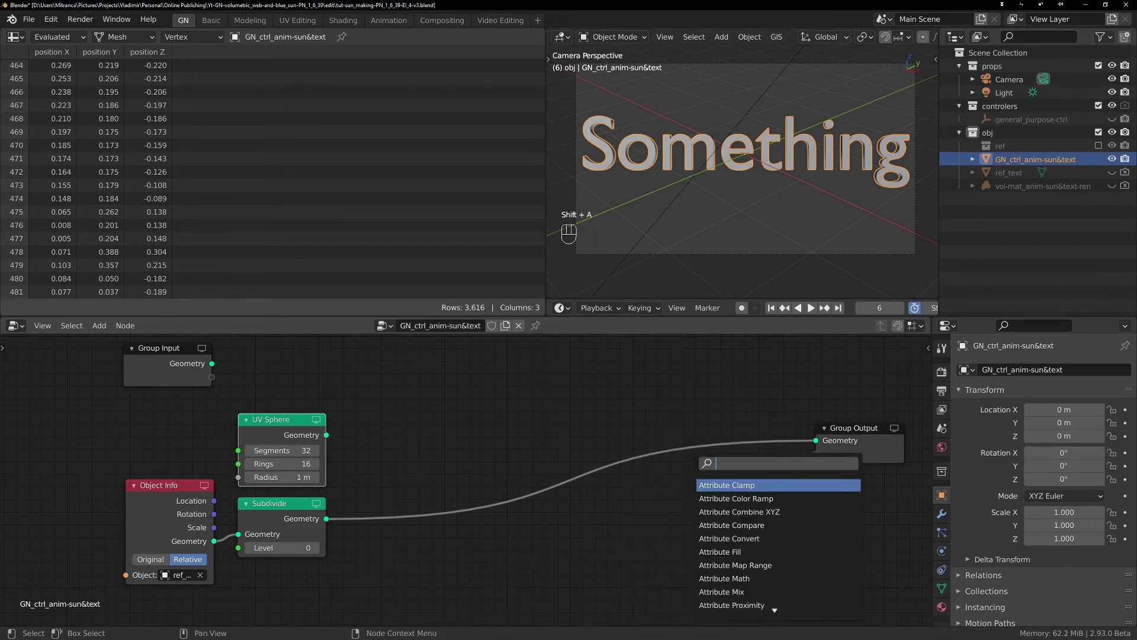
pyautogui.write('join')
pyautogui.press('Return')
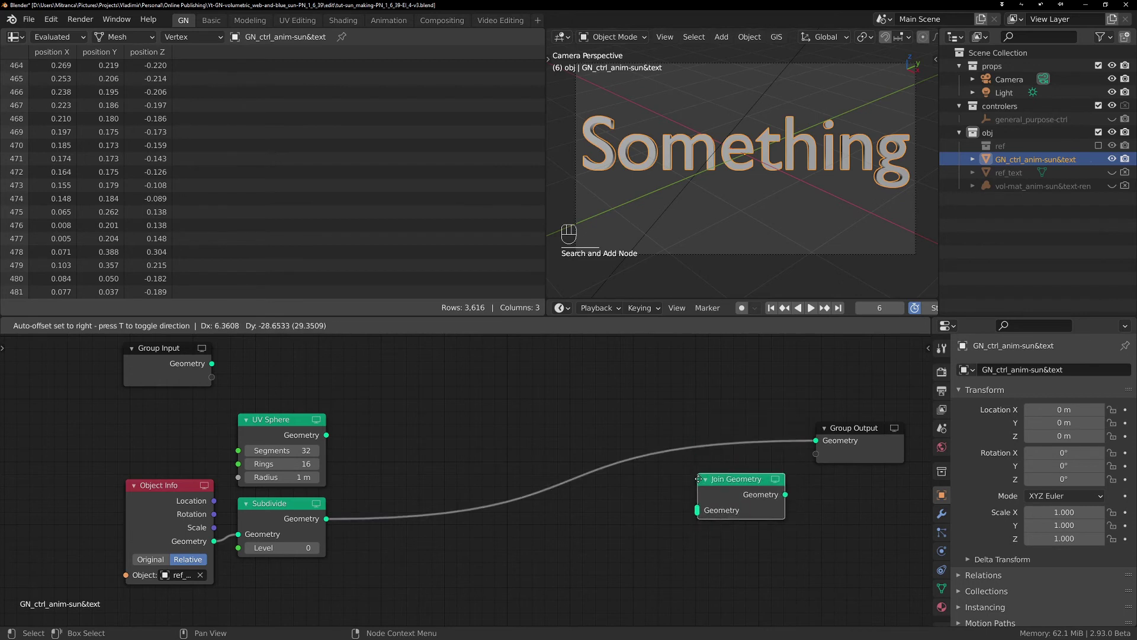
pyautogui.click(699, 474)
# Feed UV Sphere and Subdivide into Join Geometry, link it to the Group Output, and place it midway along the chain.
pyautogui.moveTo(327, 435); pyautogui.dragTo(697, 507)
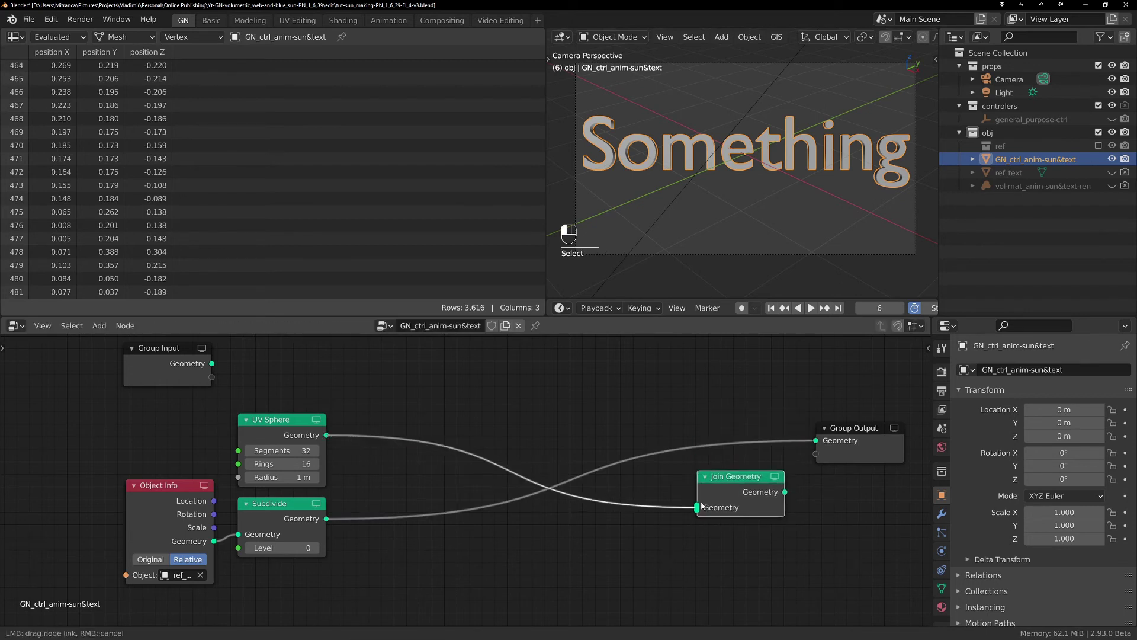
pyautogui.moveTo(815, 440); pyautogui.dragTo(697, 507)
pyautogui.moveTo(751, 478); pyautogui.dragTo(816, 441)
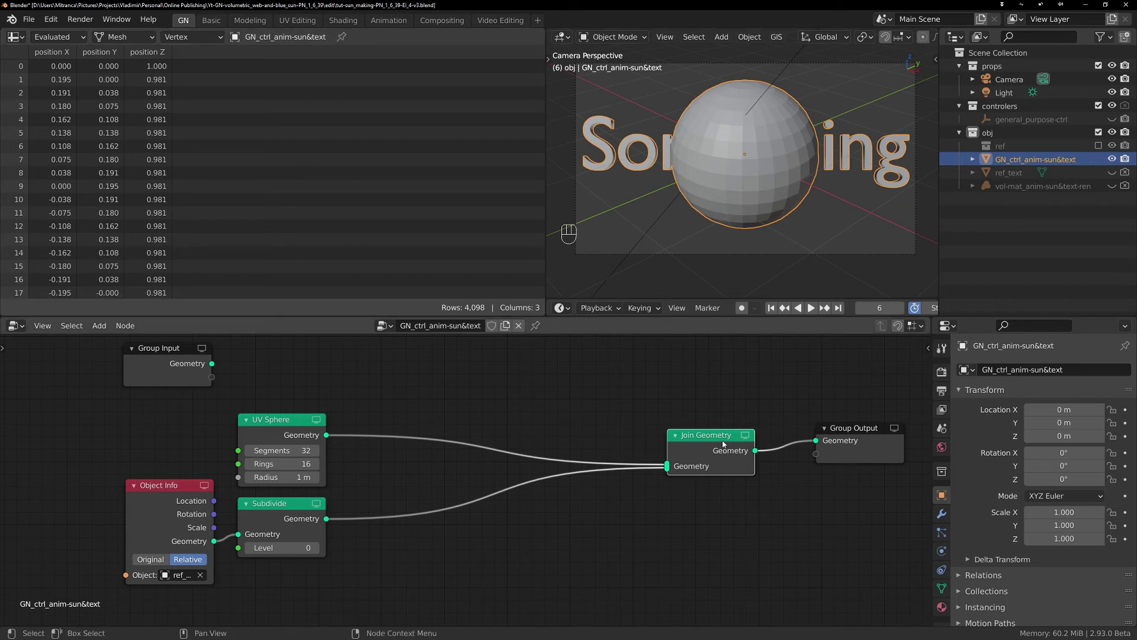
pyautogui.moveTo(714, 443)
pyautogui.mouseDown()
pyautogui.moveTo(656, 443)
pyautogui.moveTo(754, 443)
pyautogui.moveTo(720, 440)
pyautogui.mouseUp()
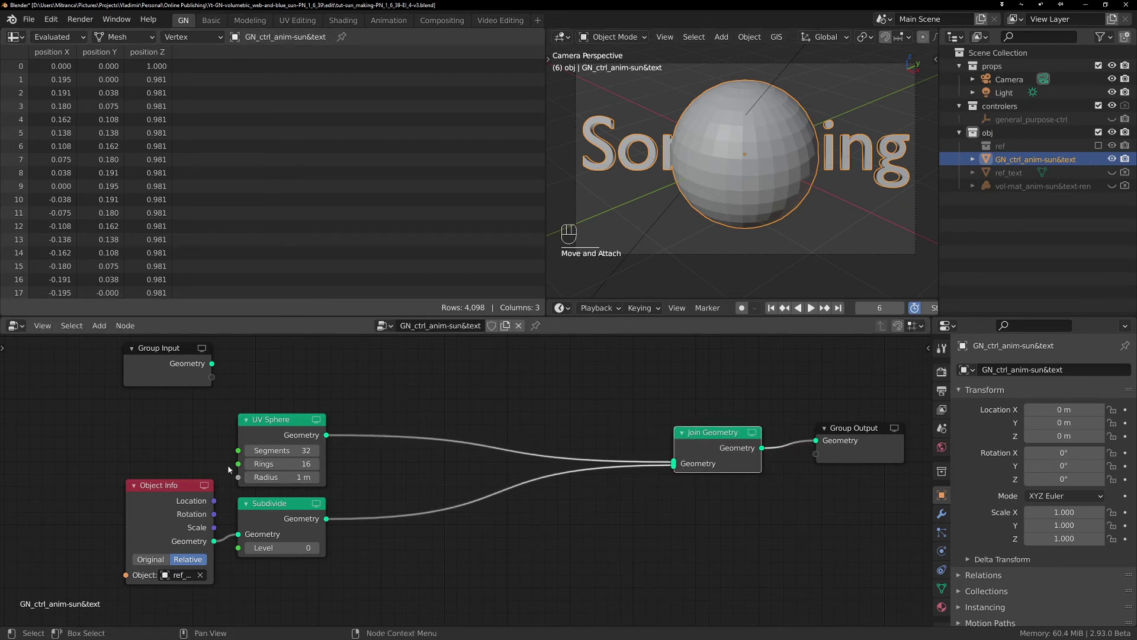
pyautogui.moveTo(707, 446); pyautogui.dragTo(555, 454)
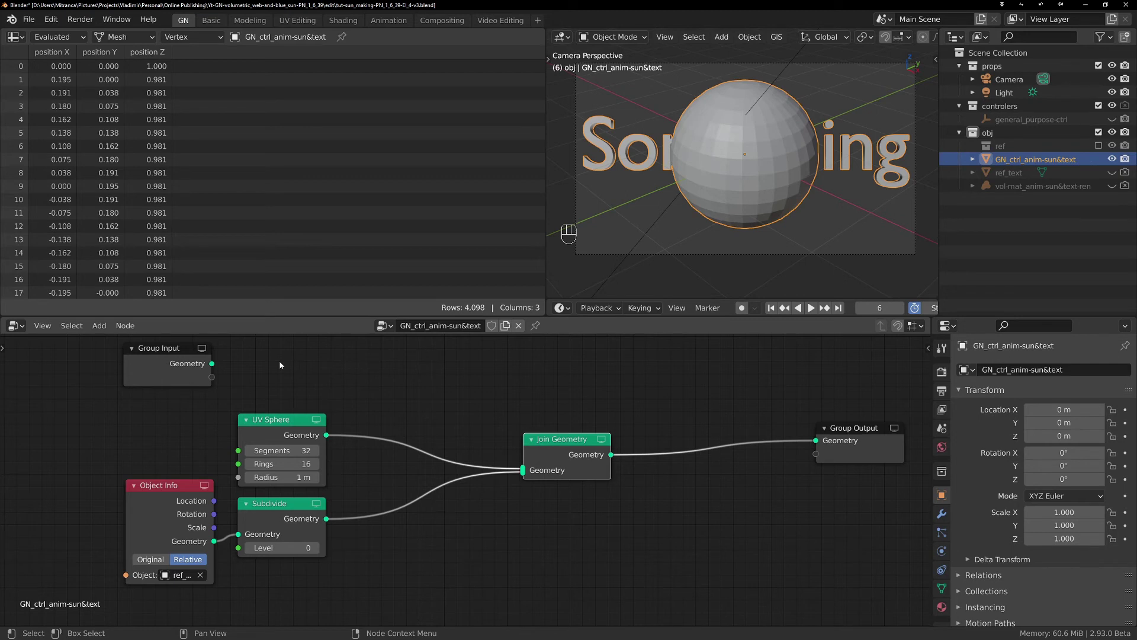
# Annotate a long arrow above the nodes from input to output showing the data flow, and erase it.
pyautogui.press('d')
pyautogui.click(167, 402)
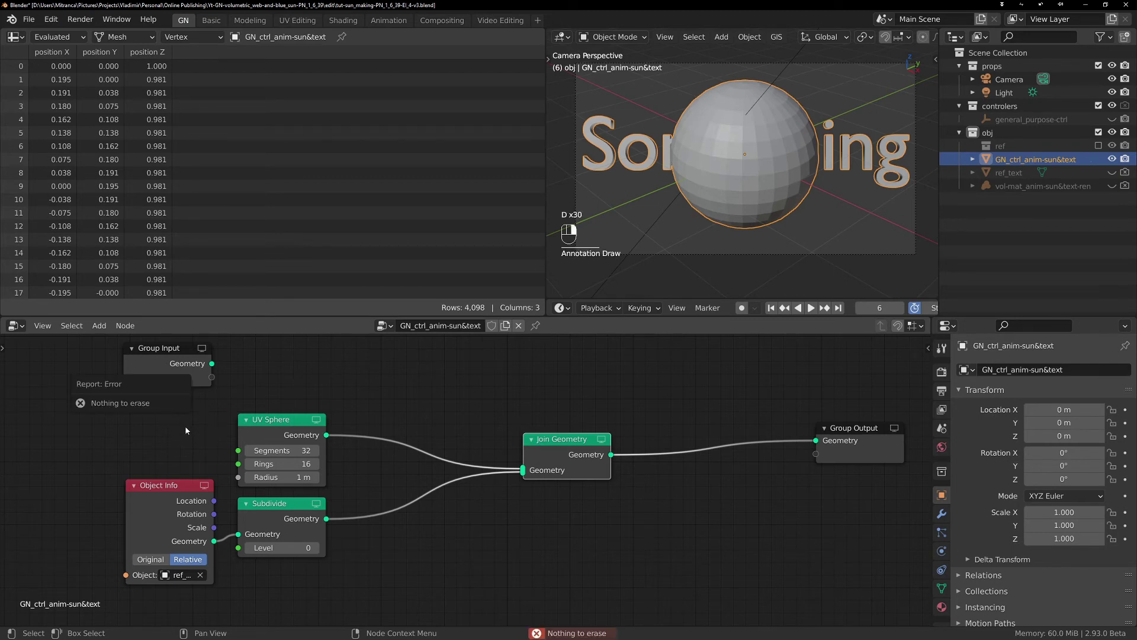
pyautogui.moveTo(171, 417); pyautogui.dragTo(794, 395)
pyautogui.moveTo(281, 390)
pyautogui.mouseDown()
pyautogui.moveTo(313, 398)
pyautogui.moveTo(298, 407)
pyautogui.mouseUp()
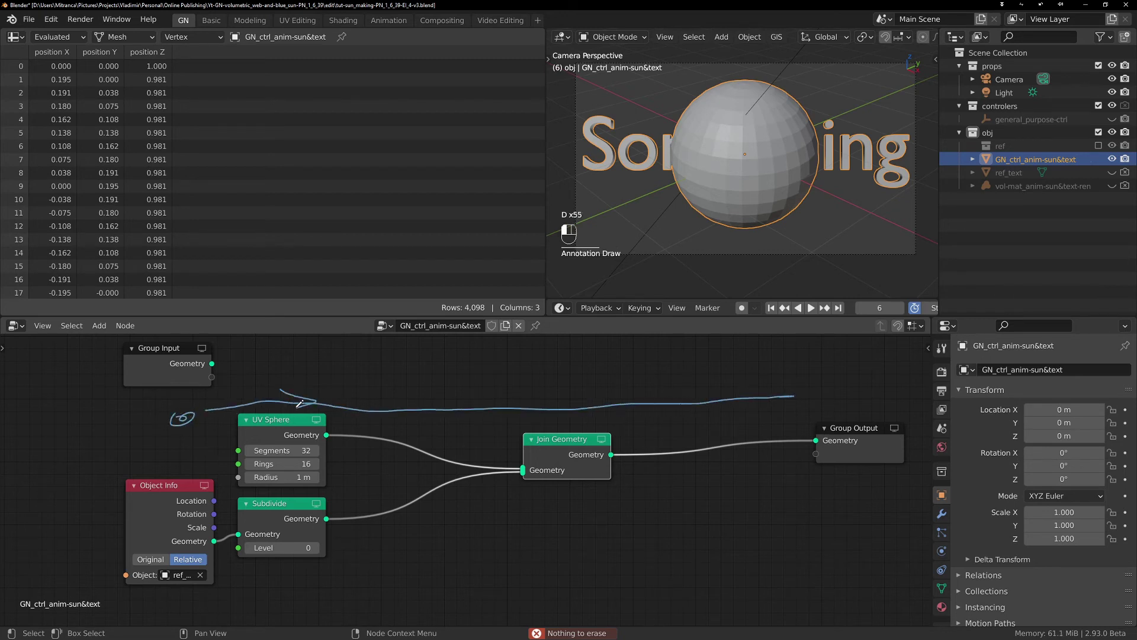
pyautogui.moveTo(468, 398)
pyautogui.mouseDown()
pyautogui.moveTo(520, 408)
pyautogui.moveTo(493, 418)
pyautogui.mouseUp()
pyautogui.moveTo(675, 391)
pyautogui.mouseDown()
pyautogui.moveTo(741, 397)
pyautogui.moveTo(674, 418)
pyautogui.mouseUp()
pyautogui.moveTo(782, 386)
pyautogui.mouseDown()
pyautogui.moveTo(799, 392)
pyautogui.moveTo(774, 406)
pyautogui.mouseUp()
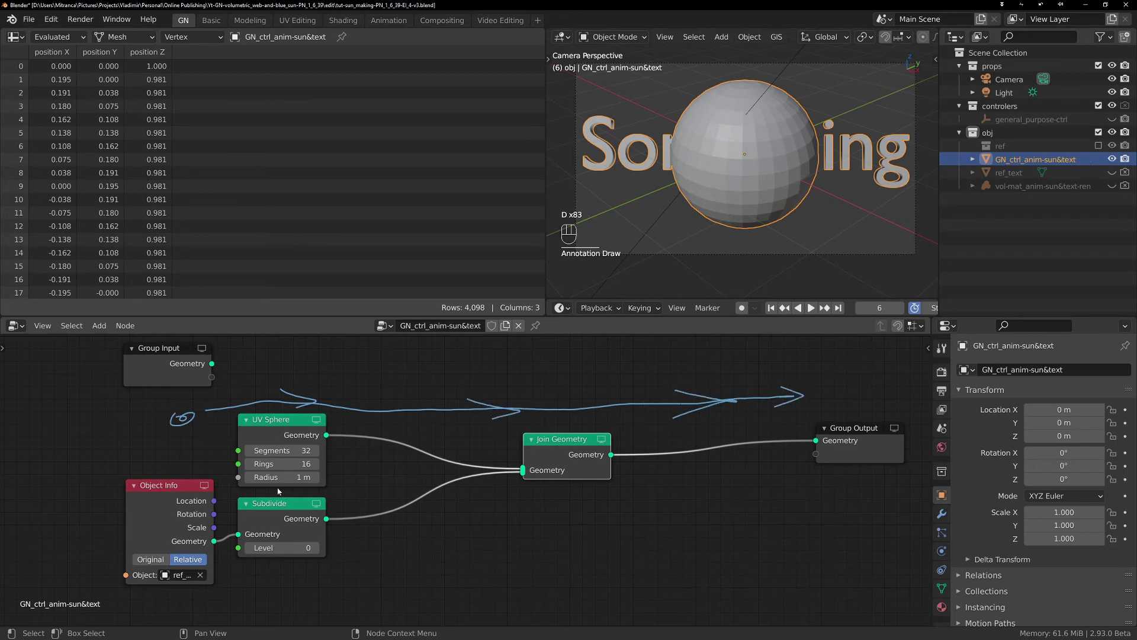
pyautogui.moveTo(166, 436)
pyautogui.mouseDown(button='right')
pyautogui.moveTo(381, 393)
pyautogui.moveTo(774, 381)
pyautogui.moveTo(790, 391)
pyautogui.mouseUp(button='right')
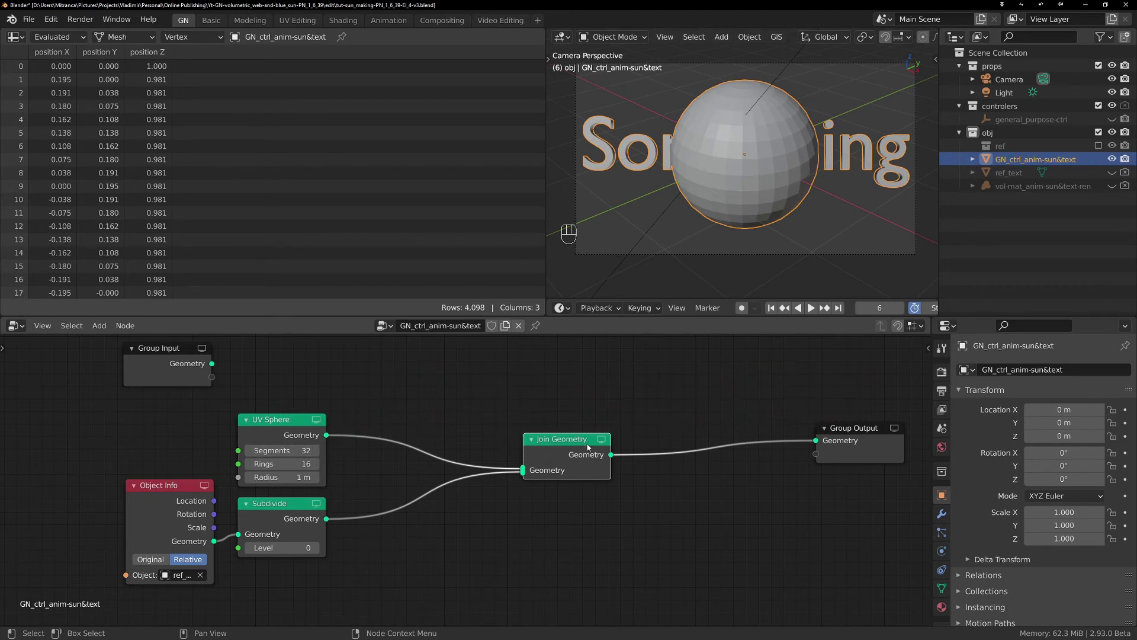
# Move Join Geometry closer to the Group Output and align UV Sphere above Subdivide, leaving space between them and the join.
pyautogui.moveTo(588, 447); pyautogui.dragTo(655, 434)
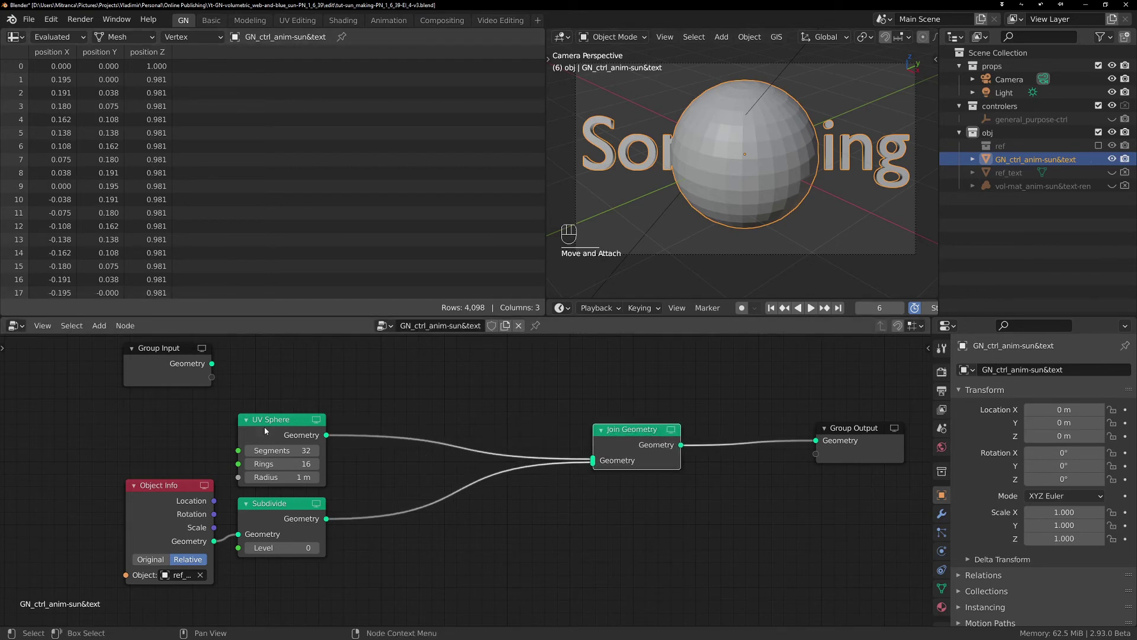
pyautogui.moveTo(265, 431); pyautogui.dragTo(258, 400)
pyautogui.moveTo(648, 432); pyautogui.dragTo(715, 427)
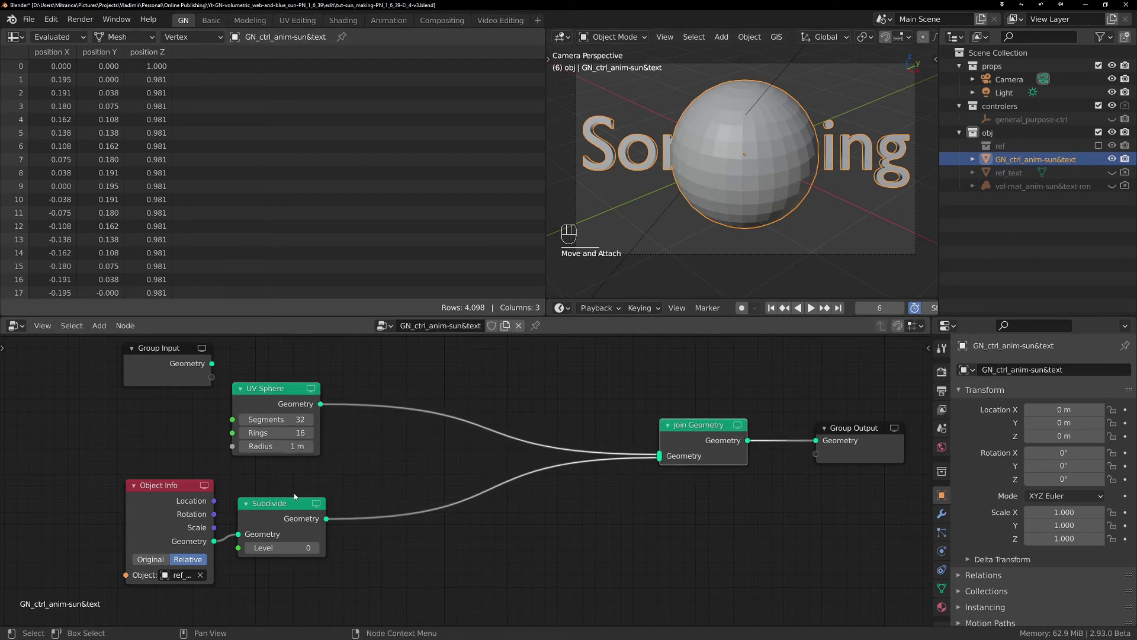
pyautogui.moveTo(286, 391); pyautogui.dragTo(298, 419)
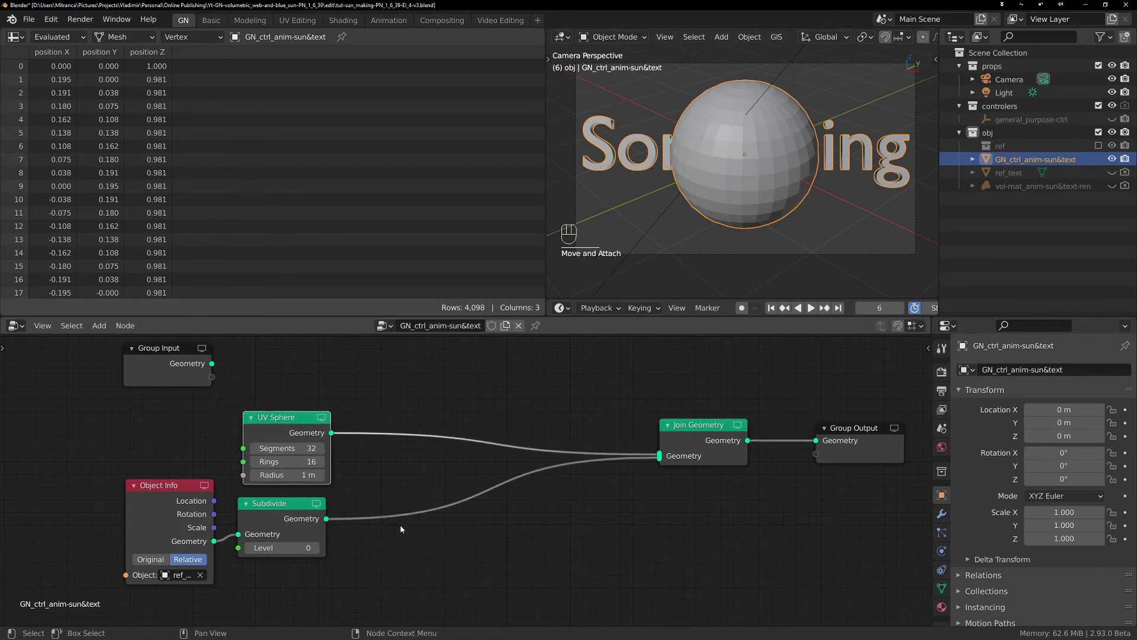
pyautogui.moveTo(424, 542)
pyautogui.mouseDown(button='middle')
pyautogui.moveTo(488, 511)
pyautogui.moveTo(425, 533)
pyautogui.mouseUp(button='middle')
pyautogui.moveTo(293, 411); pyautogui.dragTo(289, 411)
pyautogui.moveTo(301, 497); pyautogui.dragTo(303, 498)
pyautogui.moveTo(299, 423); pyautogui.dragTo(297, 422)
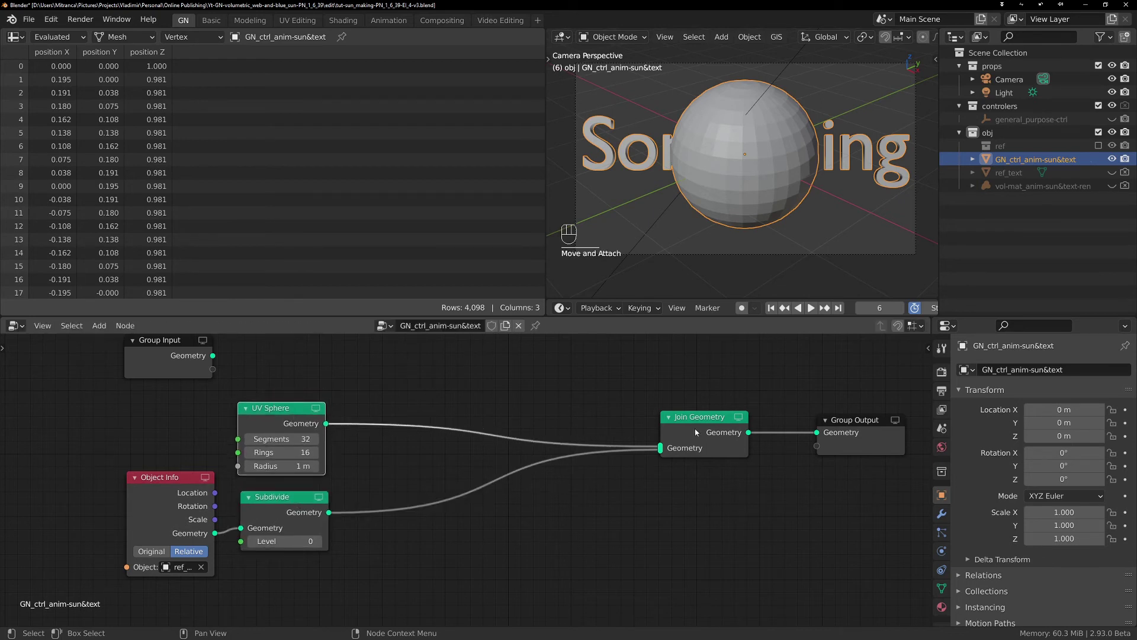
pyautogui.moveTo(698, 426); pyautogui.dragTo(674, 421)
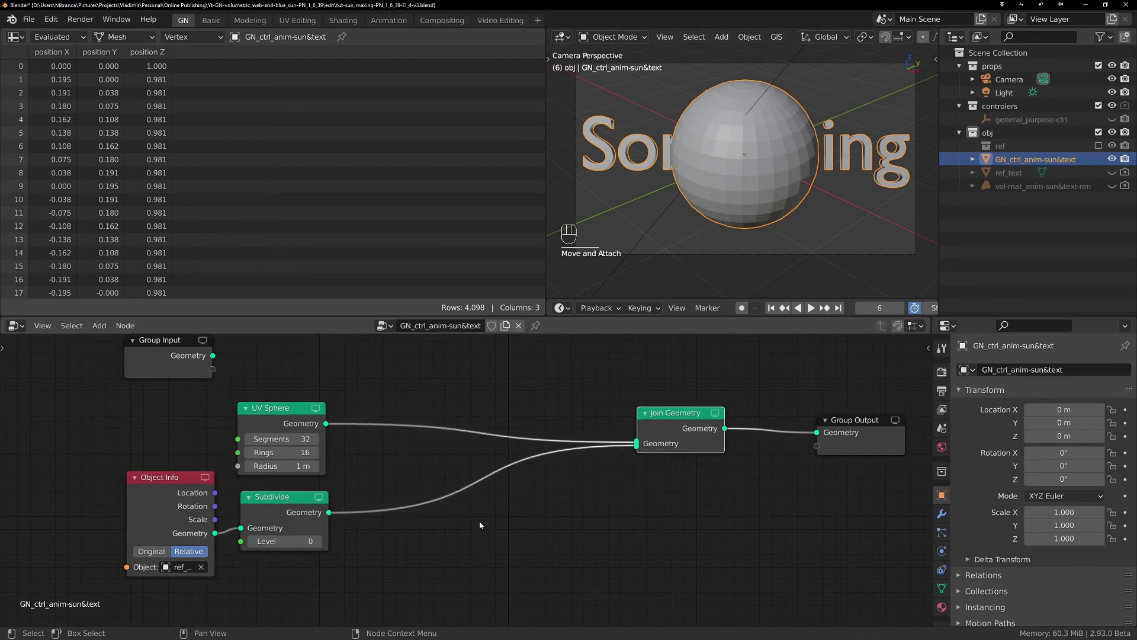
# Add an Attribute Convert node and insert it on the link between Subdivide and Join Geometry.
pyautogui.hotkey('shift', 'a')
pyautogui.click(478, 460)
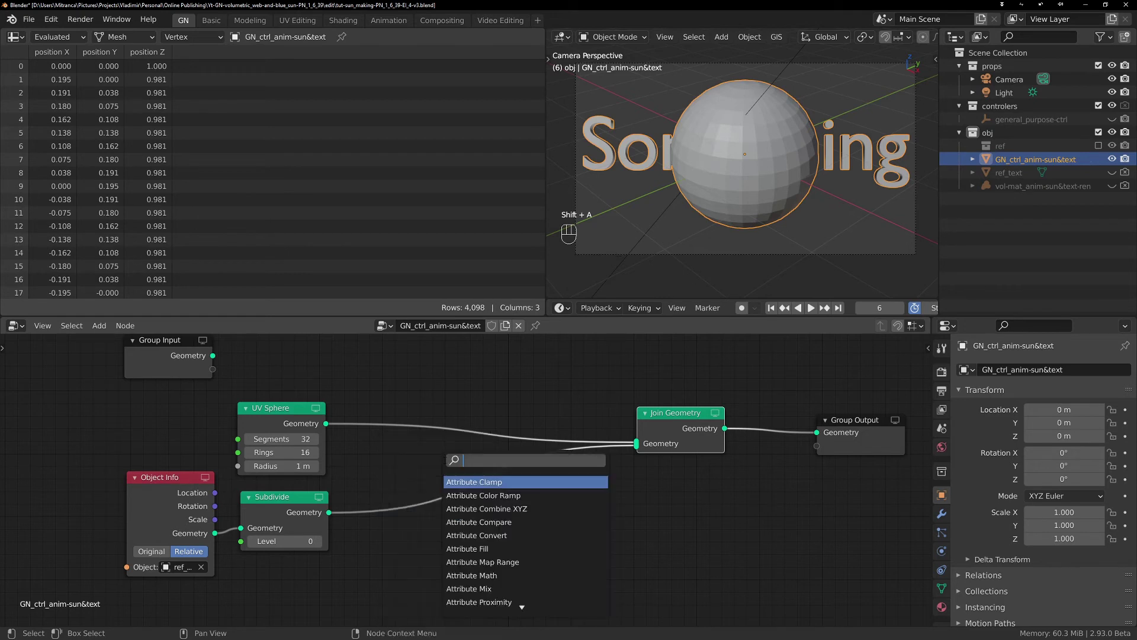
pyautogui.write('cover')
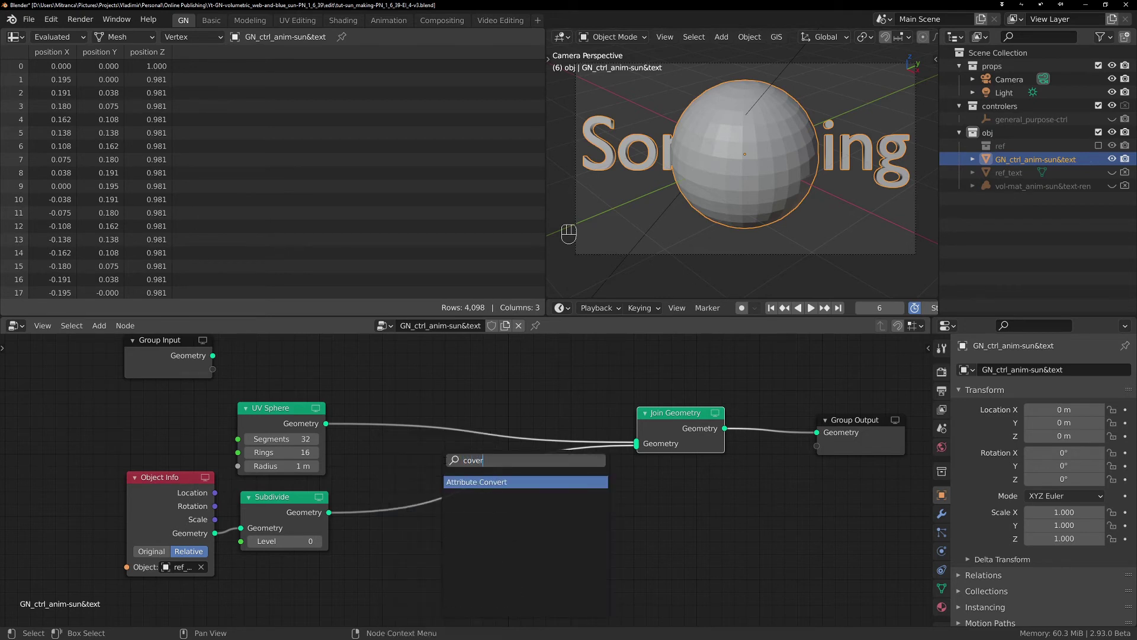
pyautogui.press('Return')
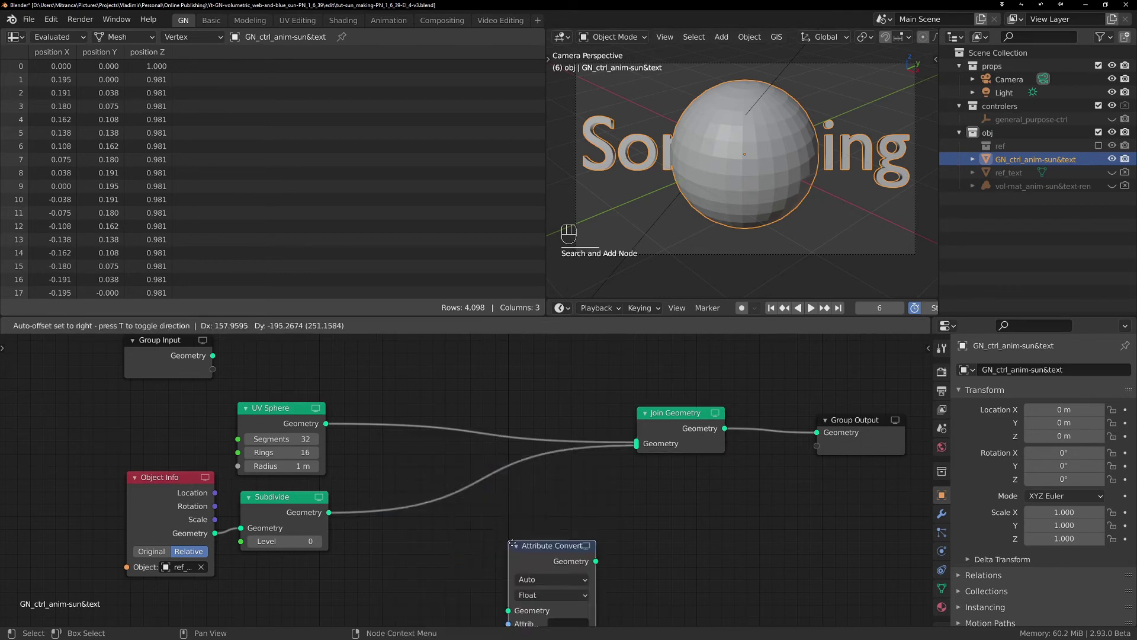
pyautogui.click(382, 460)
pyautogui.moveTo(532, 511); pyautogui.dragTo(571, 490, button='middle')
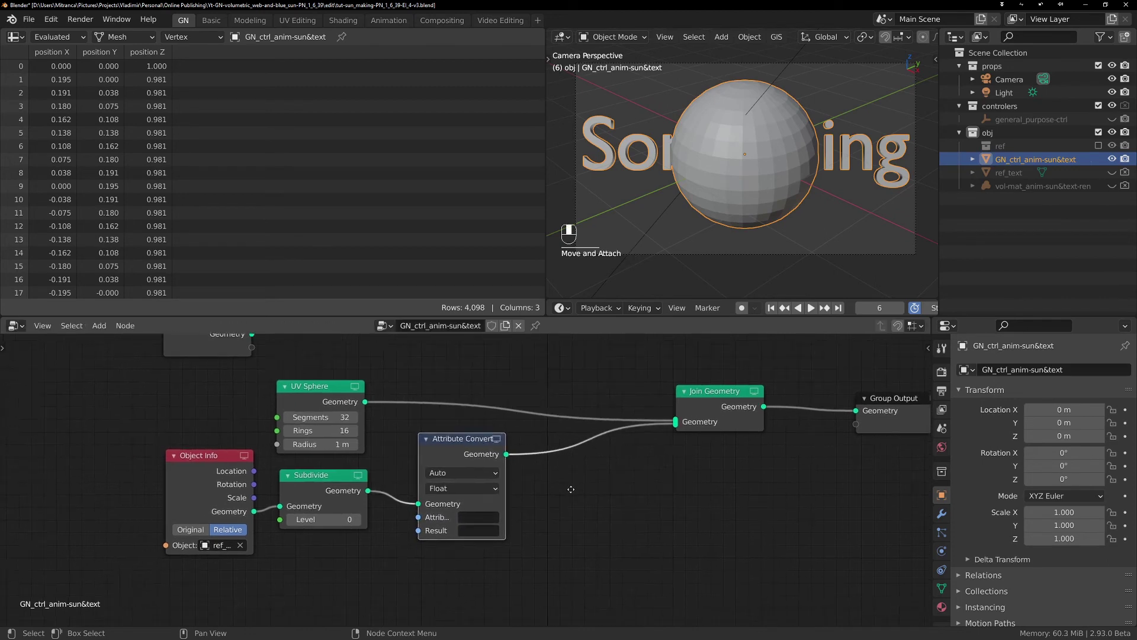
# Set the Attribute Convert node's source attribute to position and its result to pos.text.
pyautogui.click(479, 516)
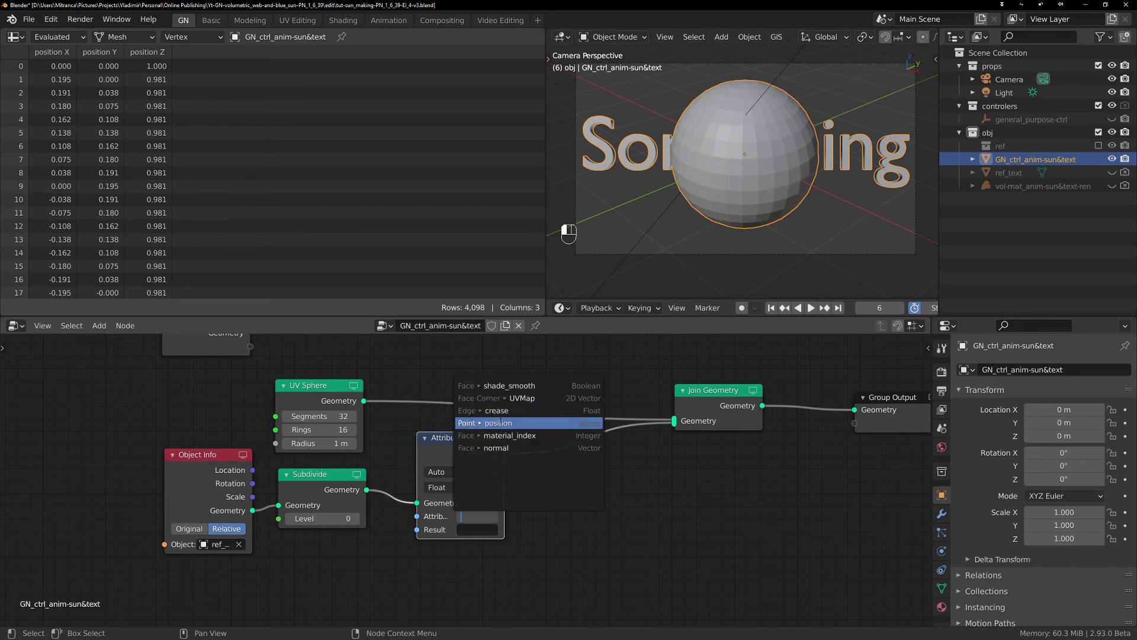
pyautogui.press('Return')
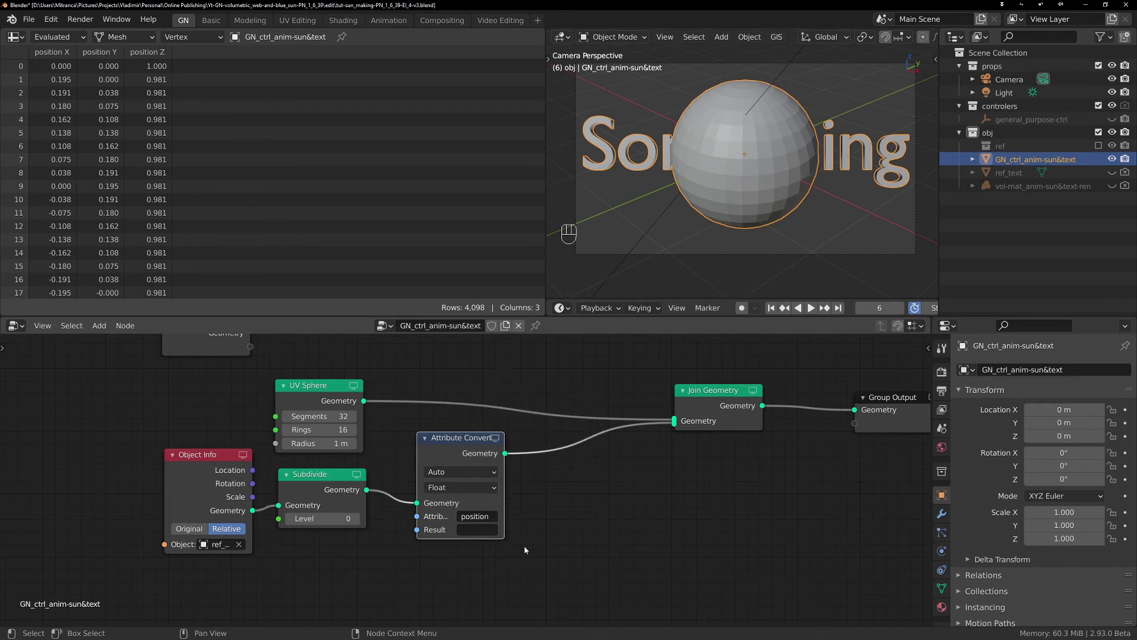
pyautogui.click(478, 529)
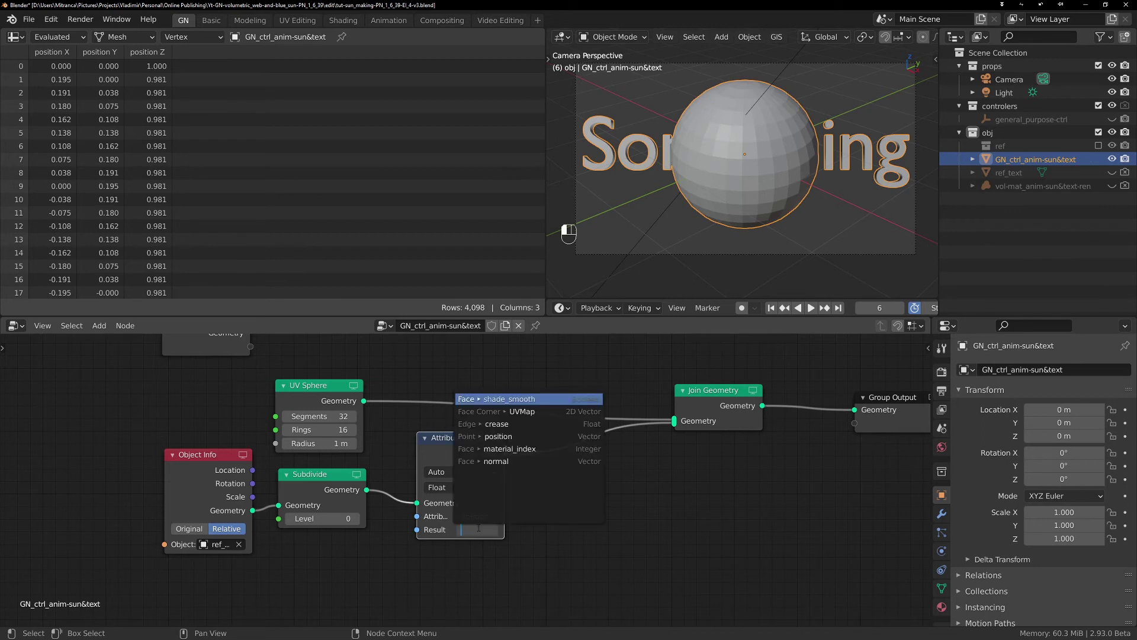
pyautogui.write('po')
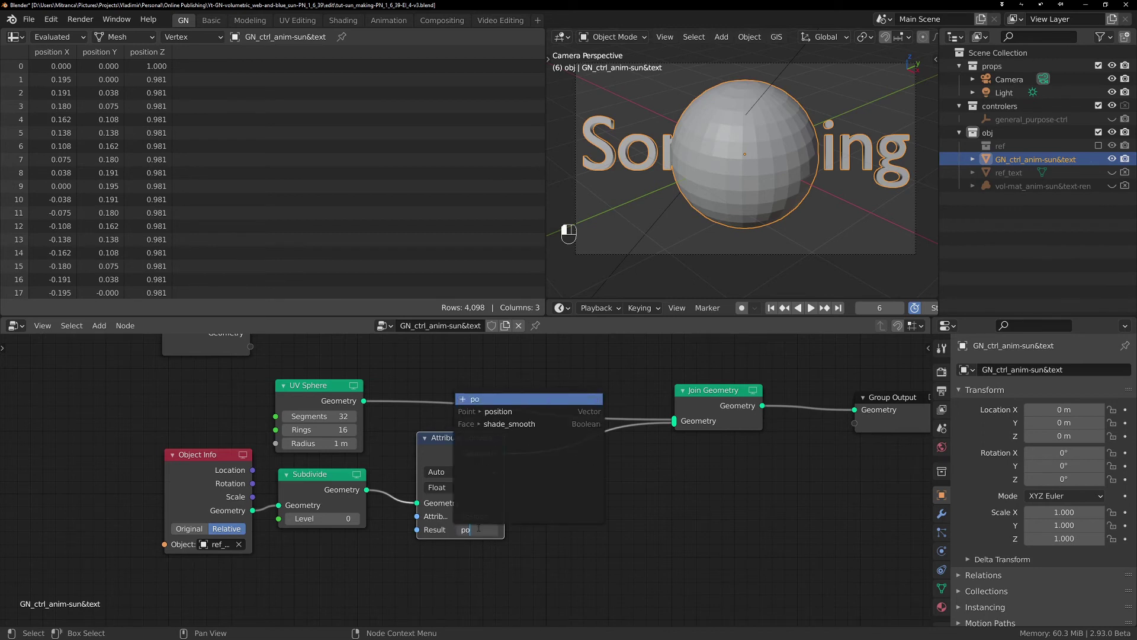
pyautogui.write('s.text')
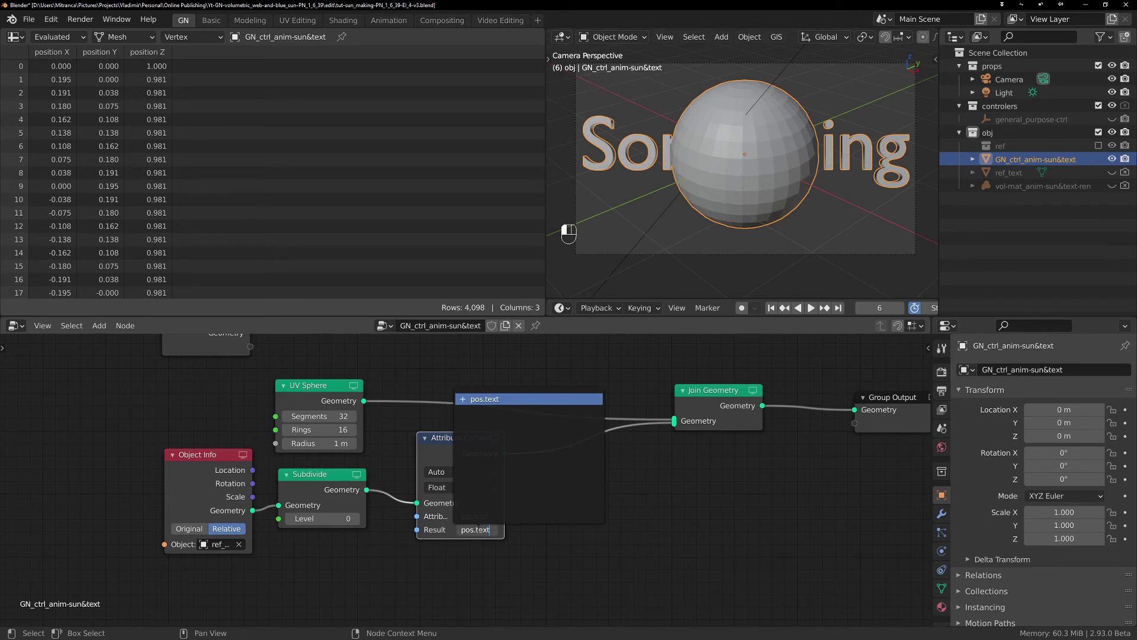
pyautogui.press('Return')
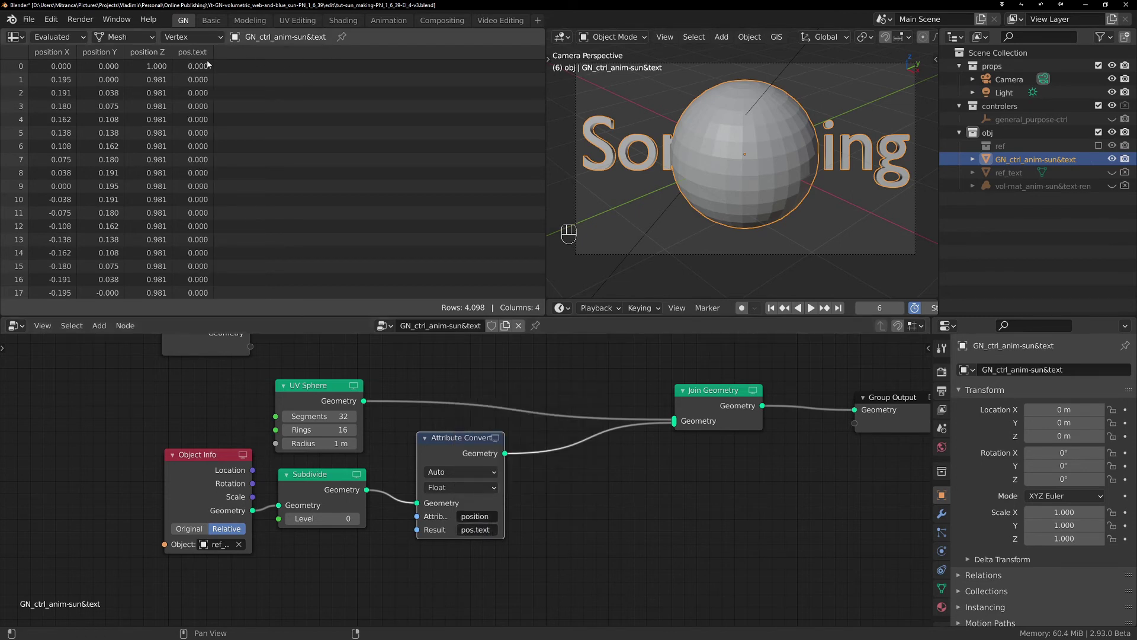
# Preview the Attribute Convert output in the spreadsheet, set its data type to Vector, and shift the node slightly down beside Subdivide.
pyautogui.moveTo(460, 450)
pyautogui.mouseDown()
pyautogui.moveTo(439, 454)
pyautogui.moveTo(451, 454)
pyautogui.mouseUp()
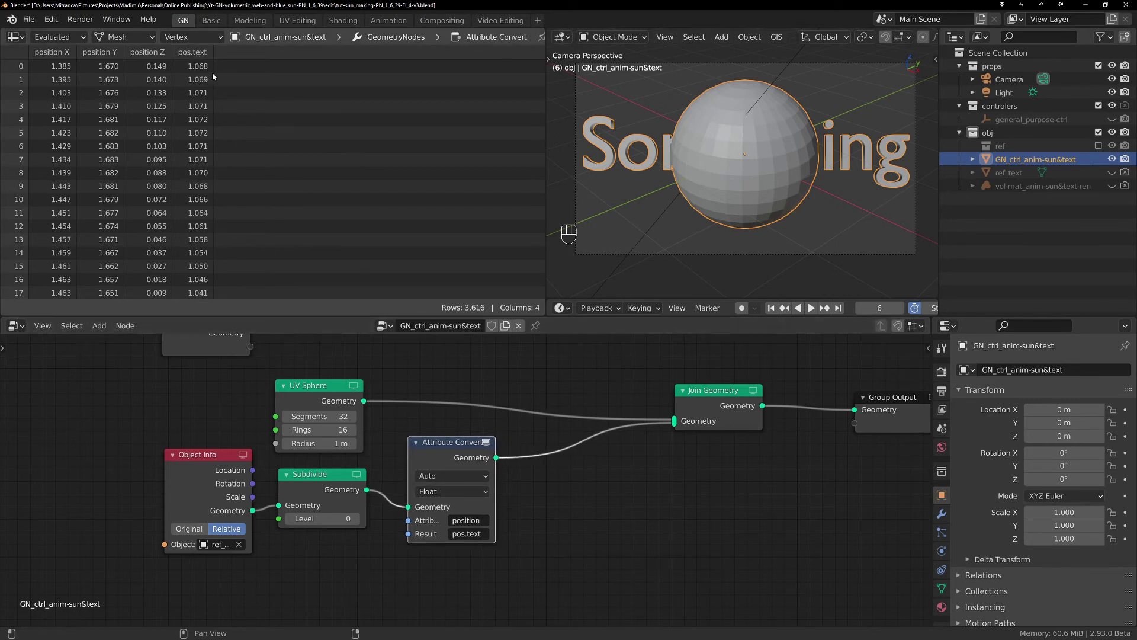
pyautogui.click(472, 495)
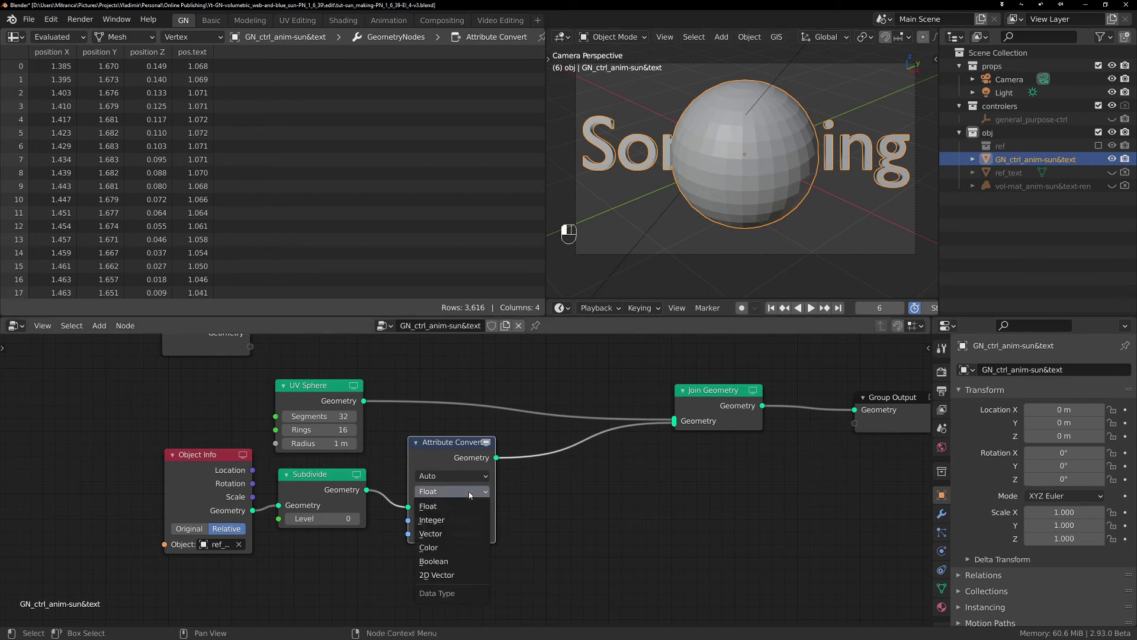
pyautogui.click(443, 533)
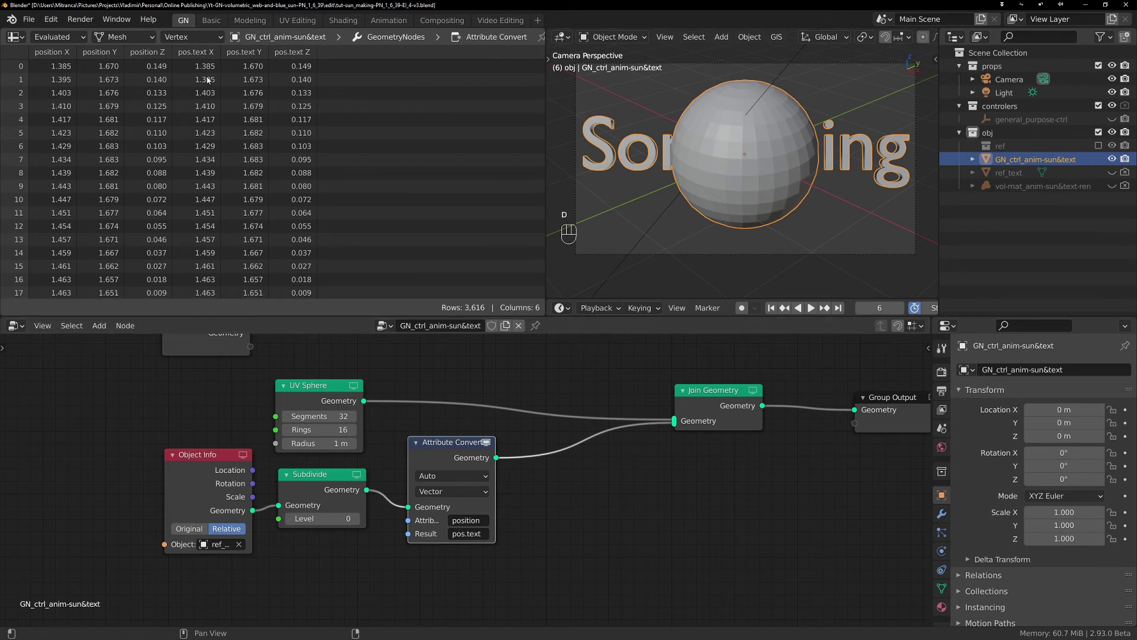
pyautogui.moveTo(447, 444); pyautogui.dragTo(455, 463)
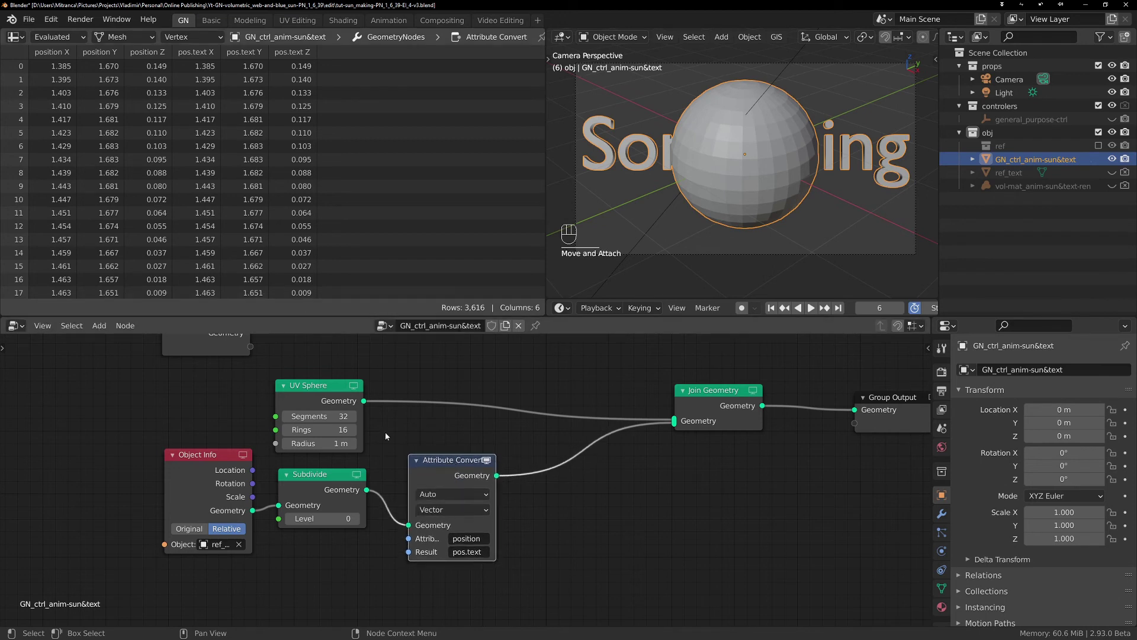
# Duplicate the Attribute Convert node and insert the copy on the link between UV Sphere and Join Geometry.
pyautogui.hotkey('shift', 'd')
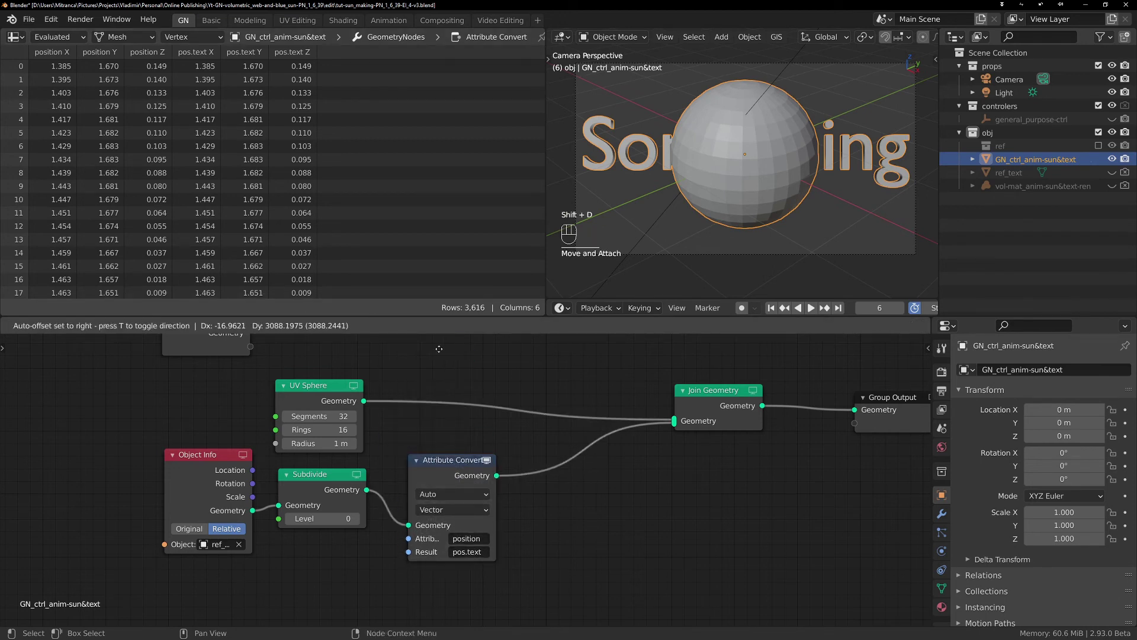
pyautogui.click(446, 422)
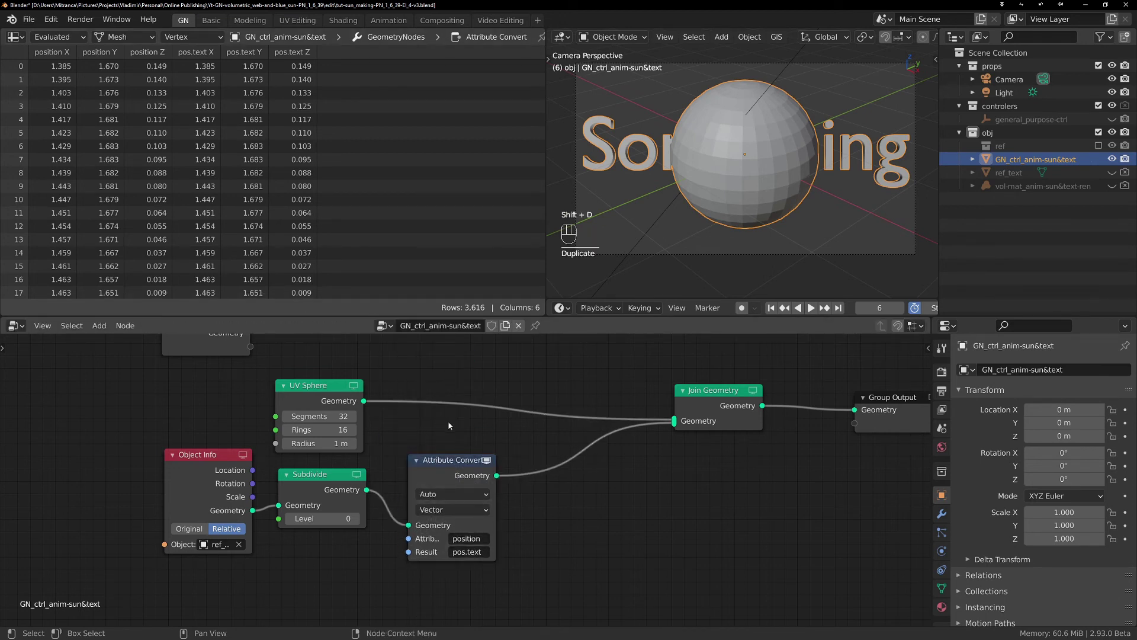
pyautogui.press('Home')
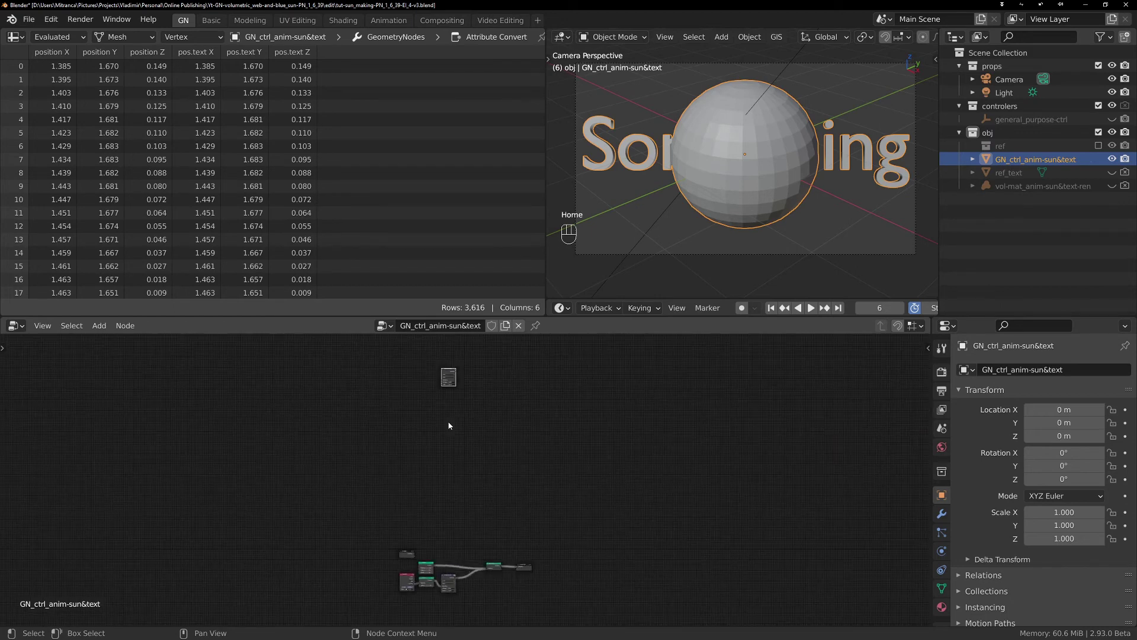
pyautogui.press('g')
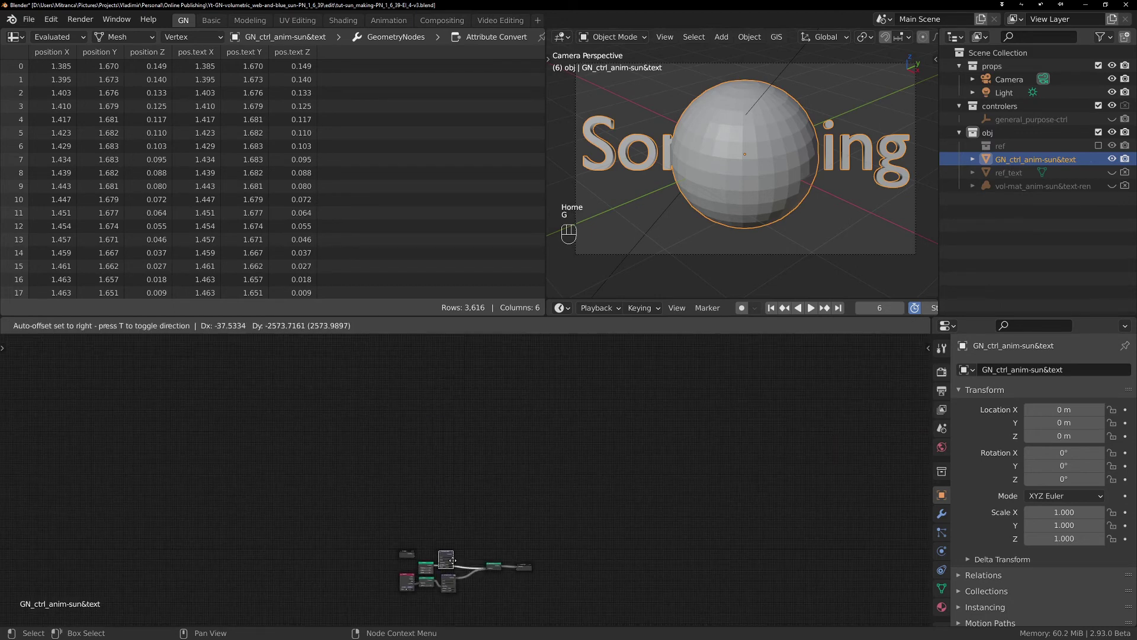
pyautogui.click(456, 577)
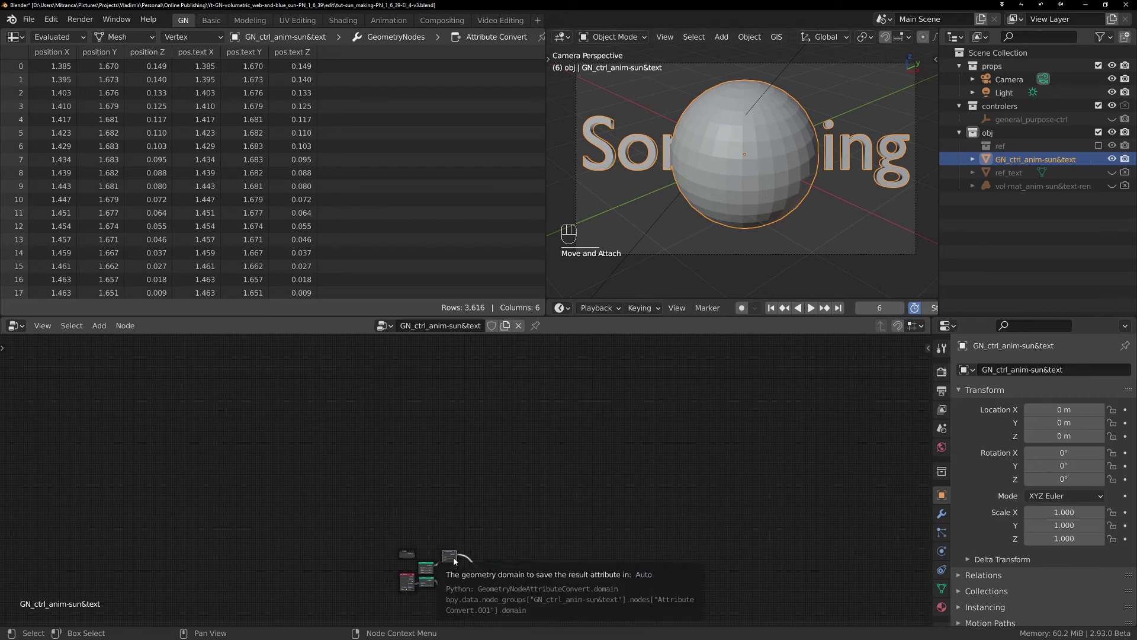
pyautogui.hotkey('shift', 'c')
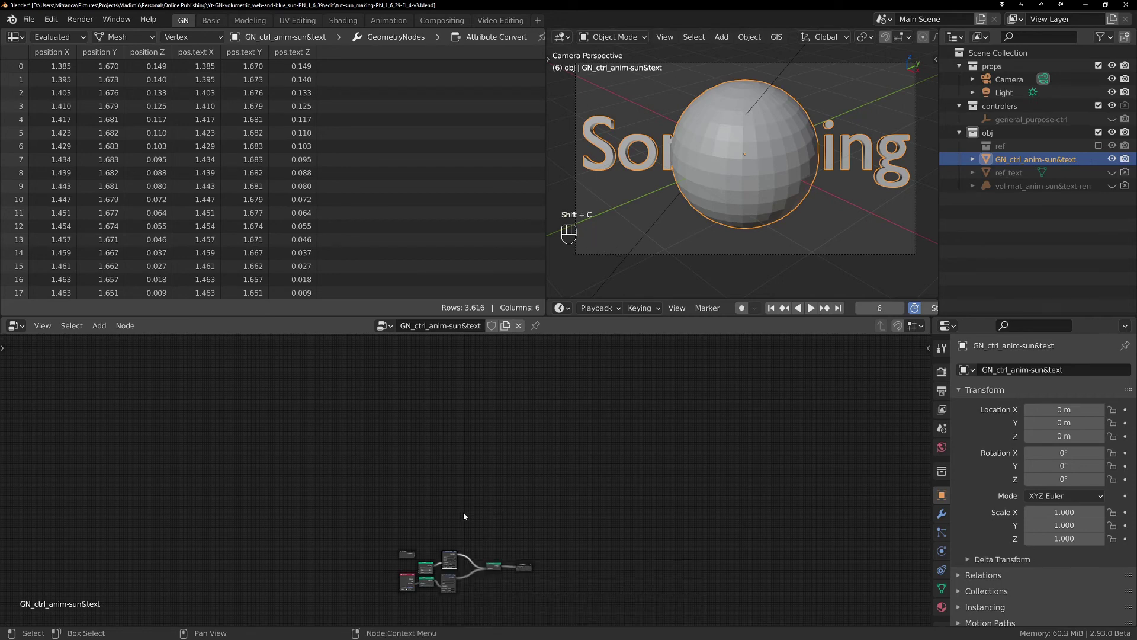
pyautogui.press('Home')
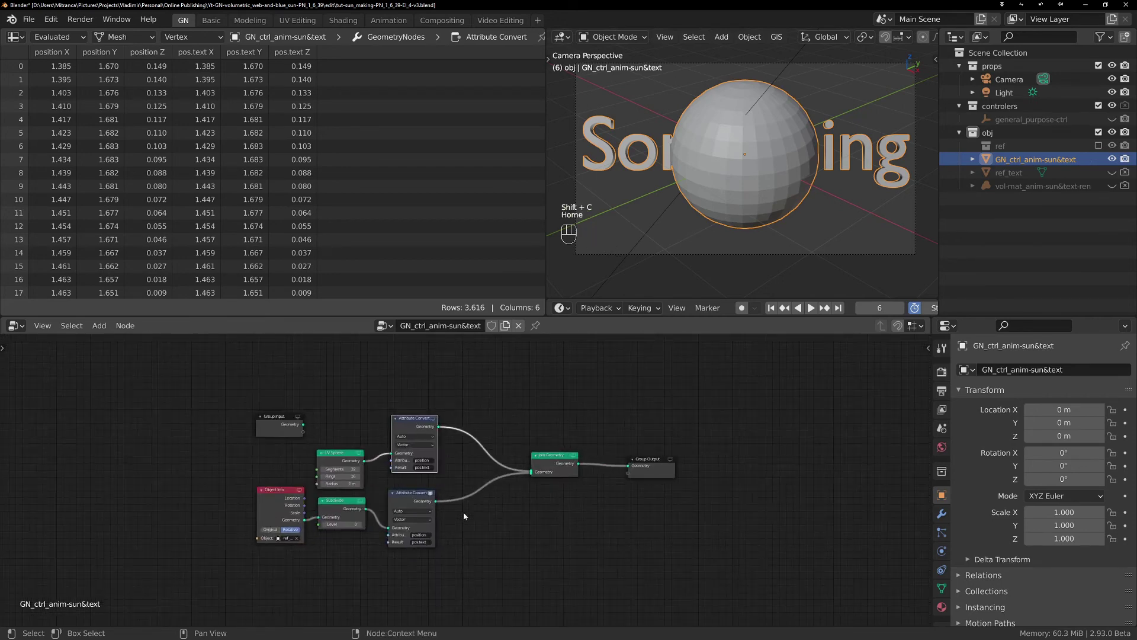
# Change the result name of the UV Sphere's Attribute Convert node to pos.sun.
pyautogui.scroll(5, 424, 399)
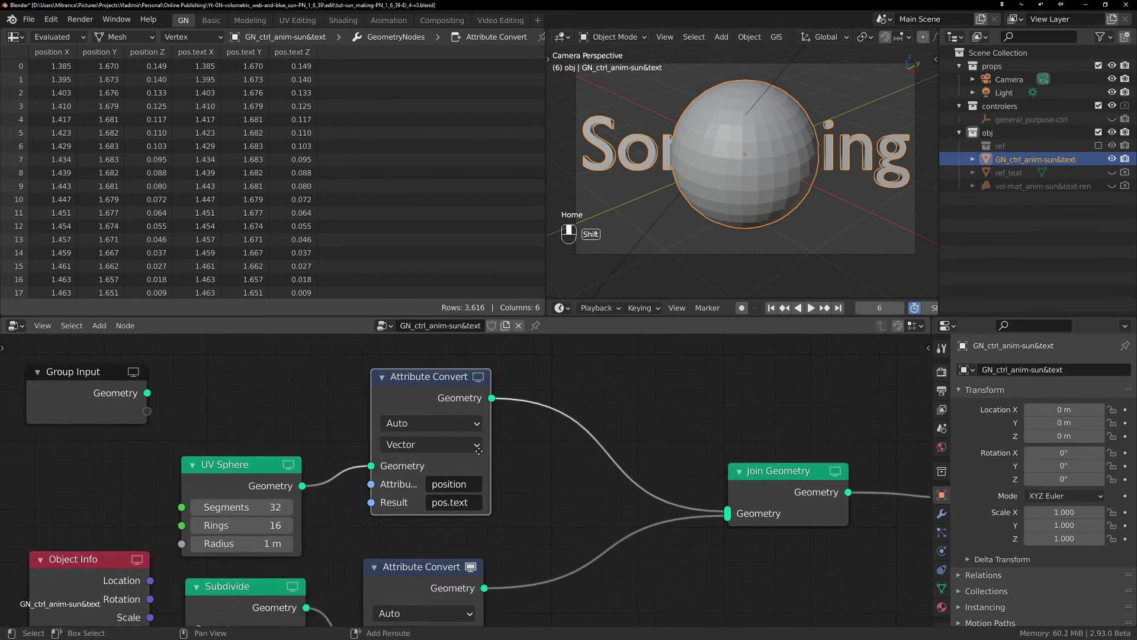
pyautogui.keyDown('shift'); pyautogui.moveTo(479, 451); pyautogui.dragTo(490, 453, button='middle'); pyautogui.keyUp('shift')
pyautogui.click(459, 487)
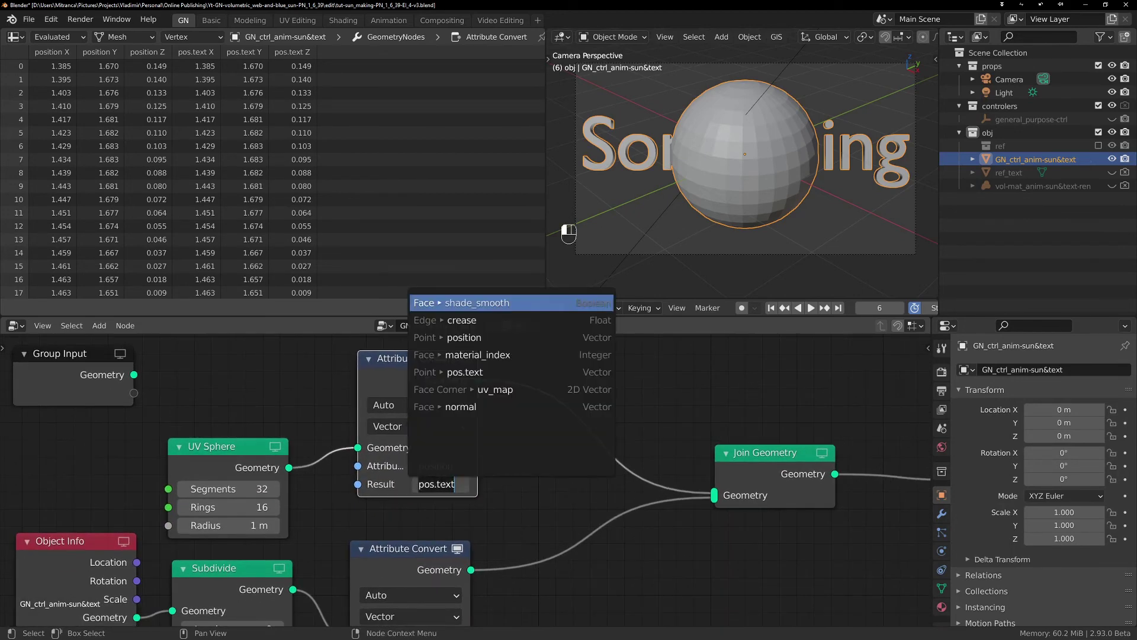
pyautogui.hotkey('ctrl', 'shift', 'Left')
pyautogui.write('sun')
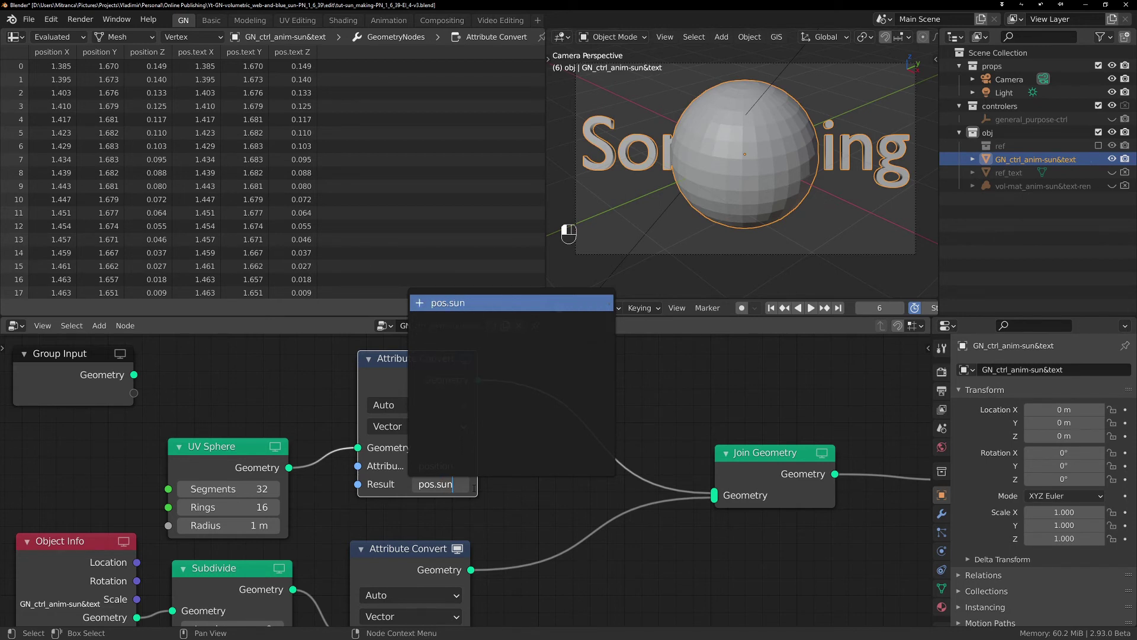
pyautogui.press('Return')
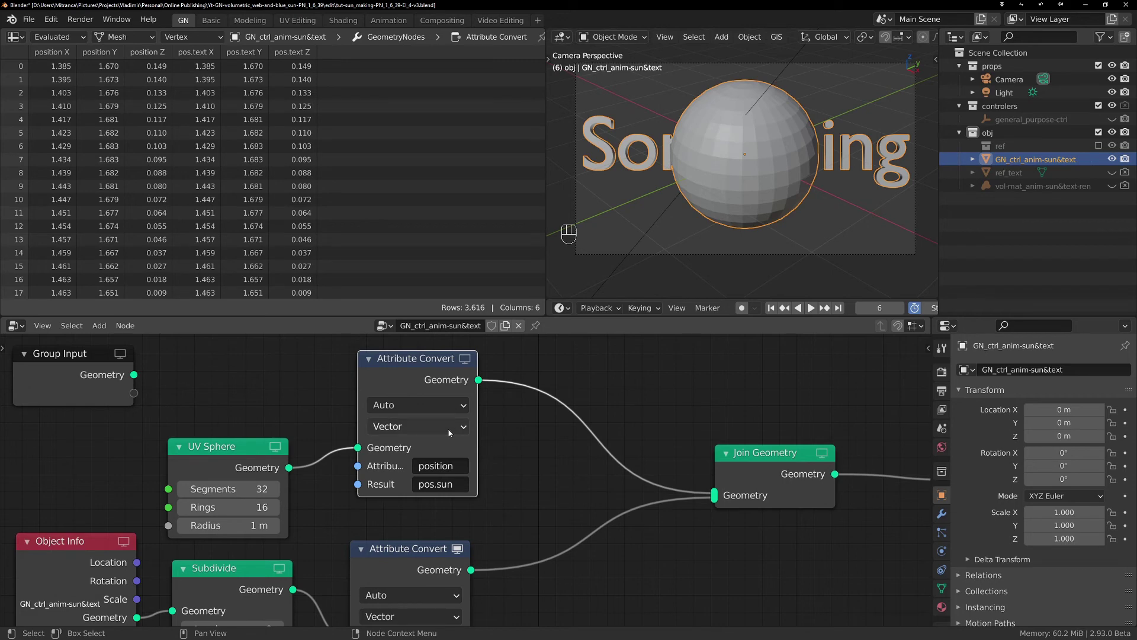
# Compare the spreadsheet data of Join Geometry and both Attribute Convert nodes, leaving the preview on Join Geometry.
pyautogui.click(821, 453)
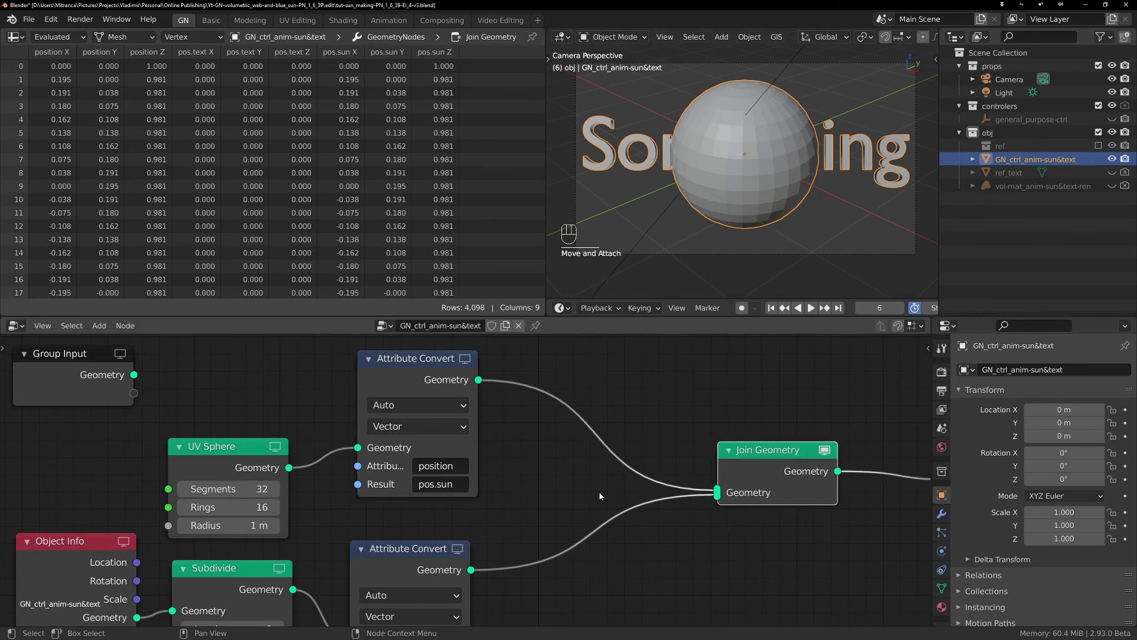
pyautogui.moveTo(502, 506); pyautogui.dragTo(561, 494, button='middle')
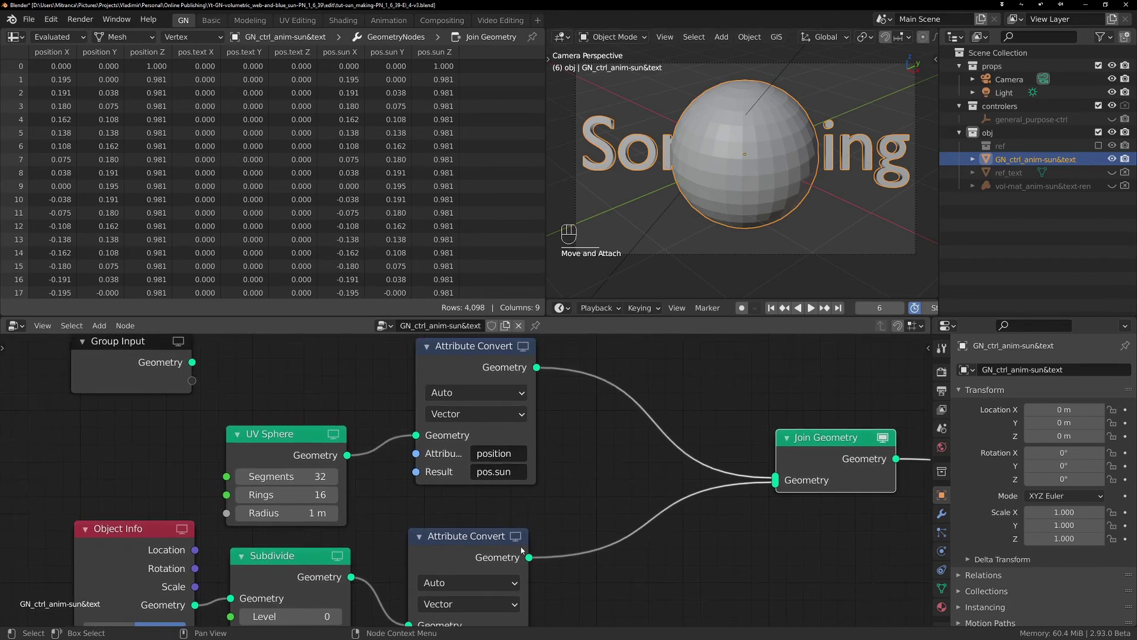
pyautogui.click(518, 527)
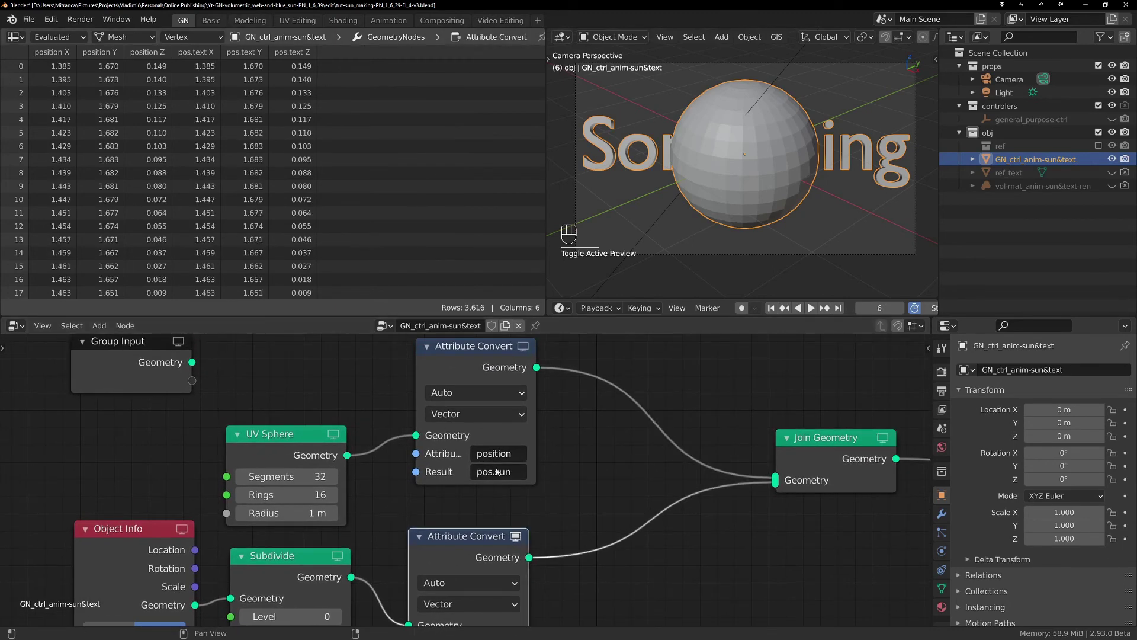
pyautogui.click(524, 348)
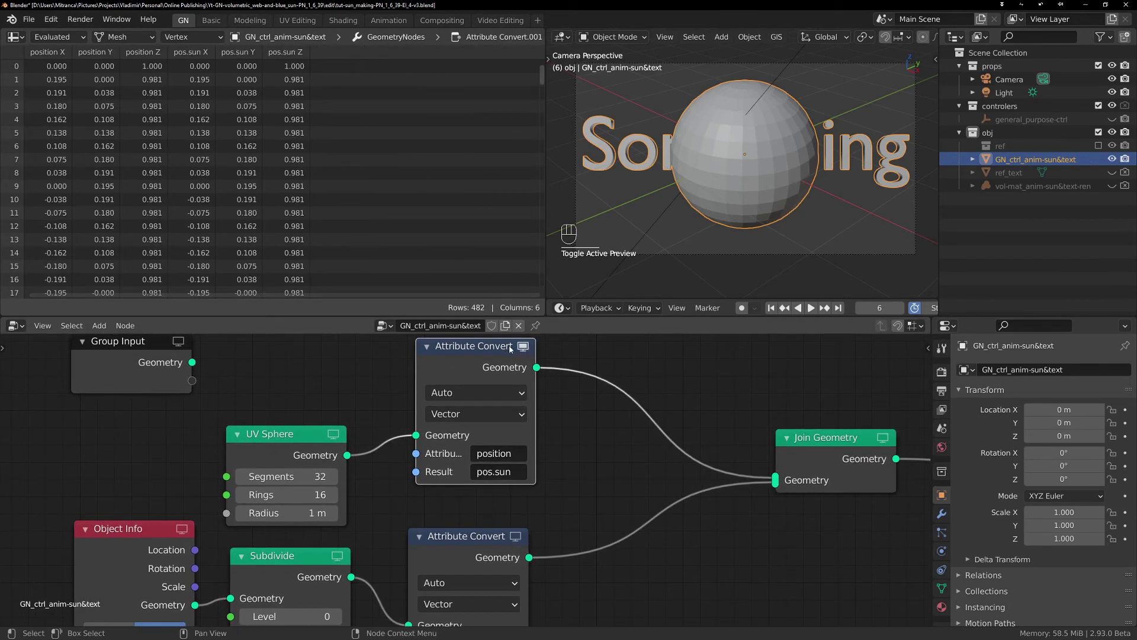
pyautogui.click(881, 438)
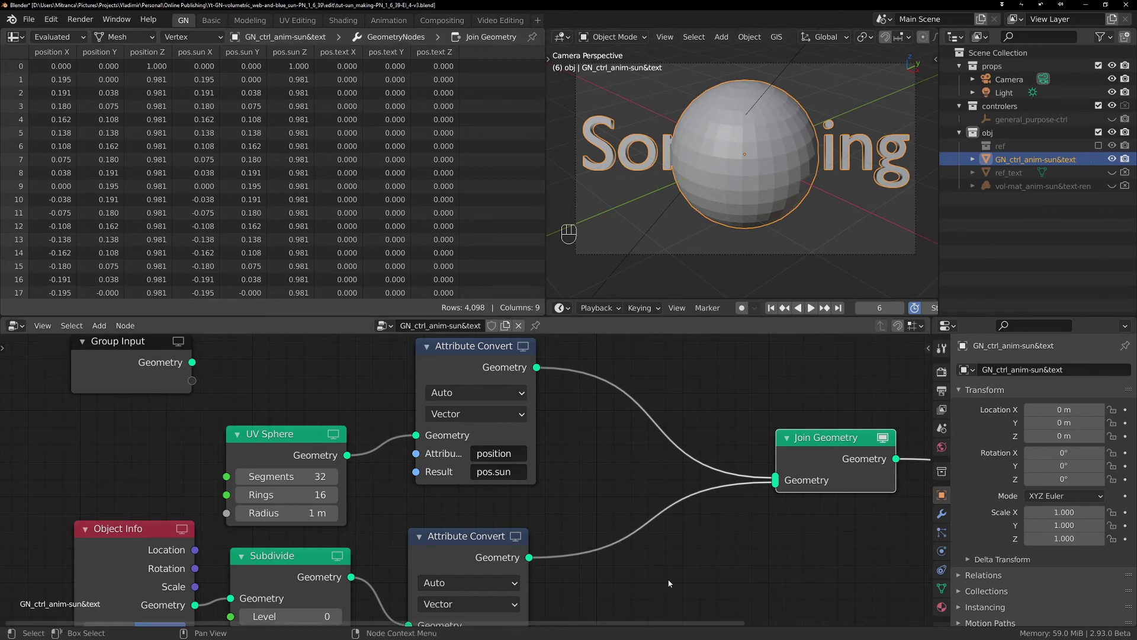
# Move Join Geometry close to the Attribute Convert nodes to free space before Group Output, and nudge the pos.sun convert node slightly down.
pyautogui.moveTo(688, 528); pyautogui.dragTo(448, 493, button='middle')
pyautogui.moveTo(594, 407); pyautogui.dragTo(409, 433)
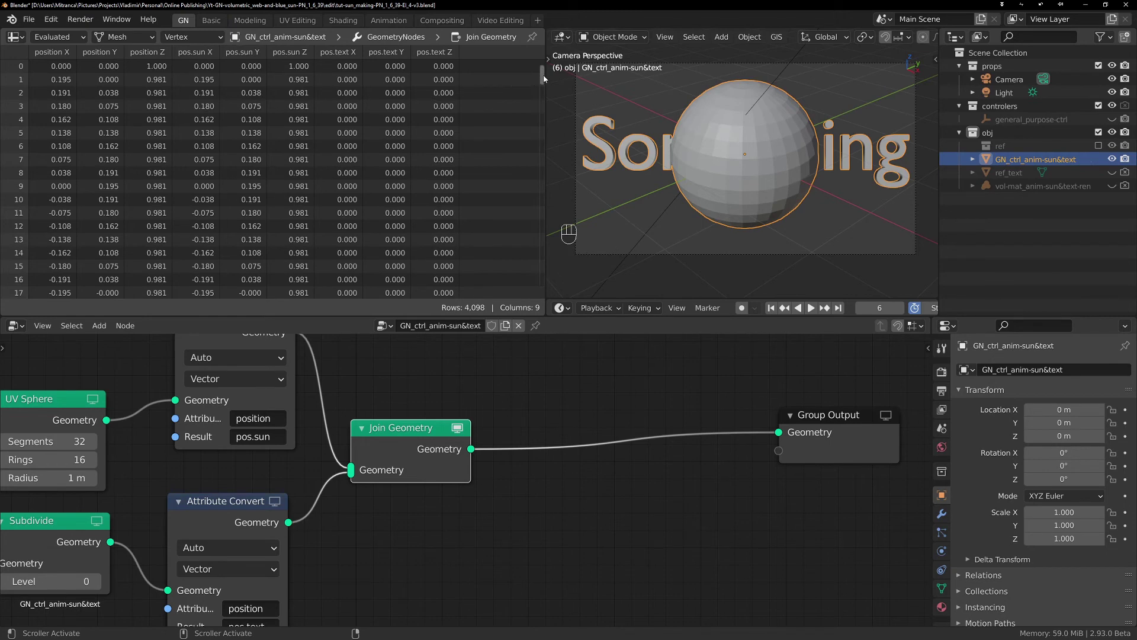
pyautogui.moveTo(543, 77); pyautogui.dragTo(545, 53)
pyautogui.moveTo(438, 375); pyautogui.dragTo(495, 416, button='middle')
pyautogui.moveTo(315, 357); pyautogui.dragTo(313, 371)
pyautogui.moveTo(629, 510); pyautogui.dragTo(618, 499, button='middle')
# Add an Attribute Mix node and insert it on the link between Join Geometry and Group Output.
pyautogui.hotkey('shift', 'a')
pyautogui.click(613, 457)
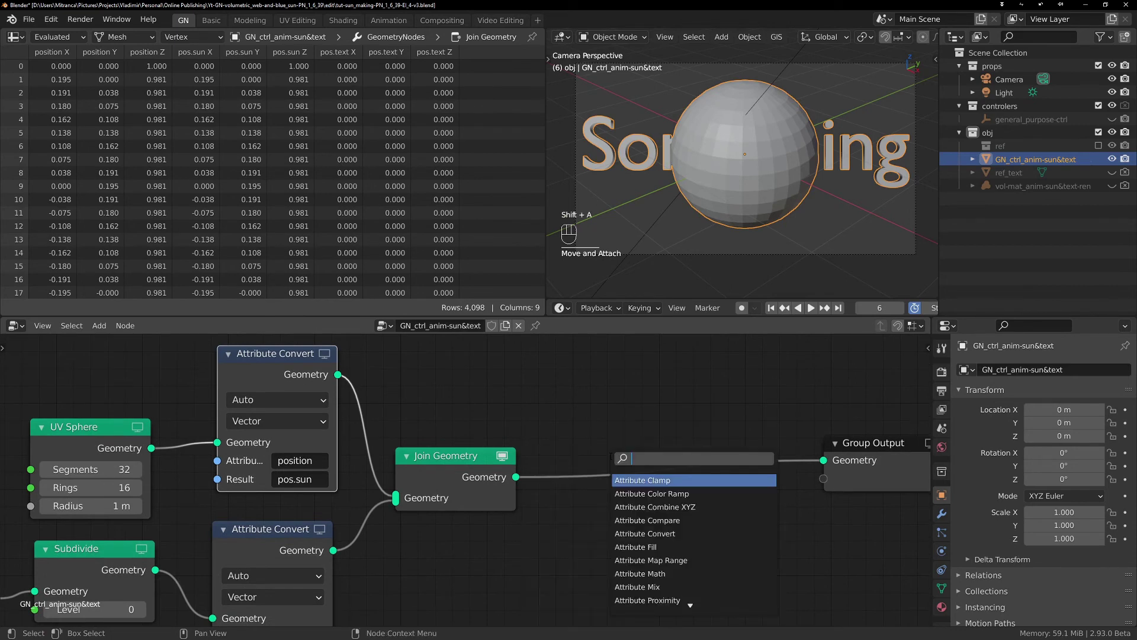
pyautogui.write('mix')
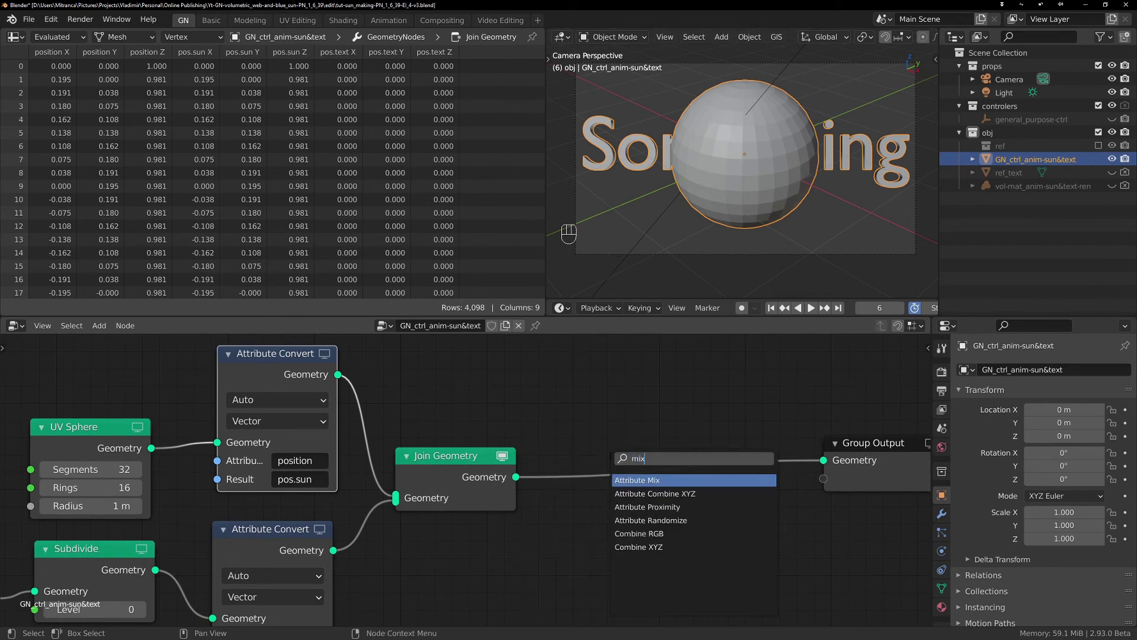
pyautogui.click(651, 479)
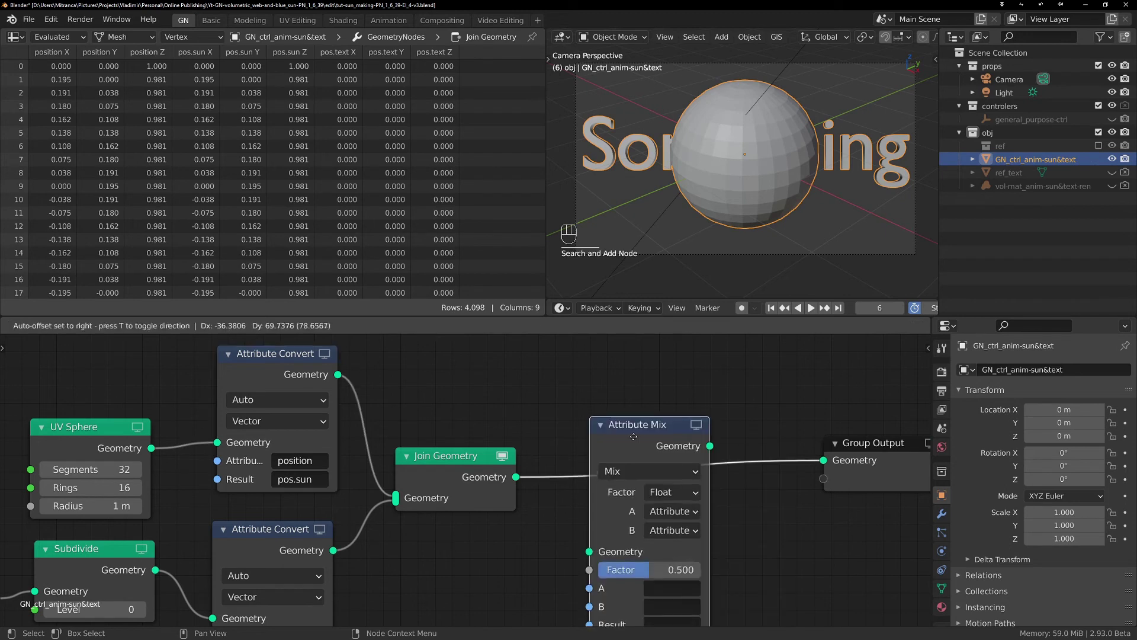
pyautogui.click(644, 421)
pyautogui.moveTo(720, 528); pyautogui.dragTo(698, 477, button='middle')
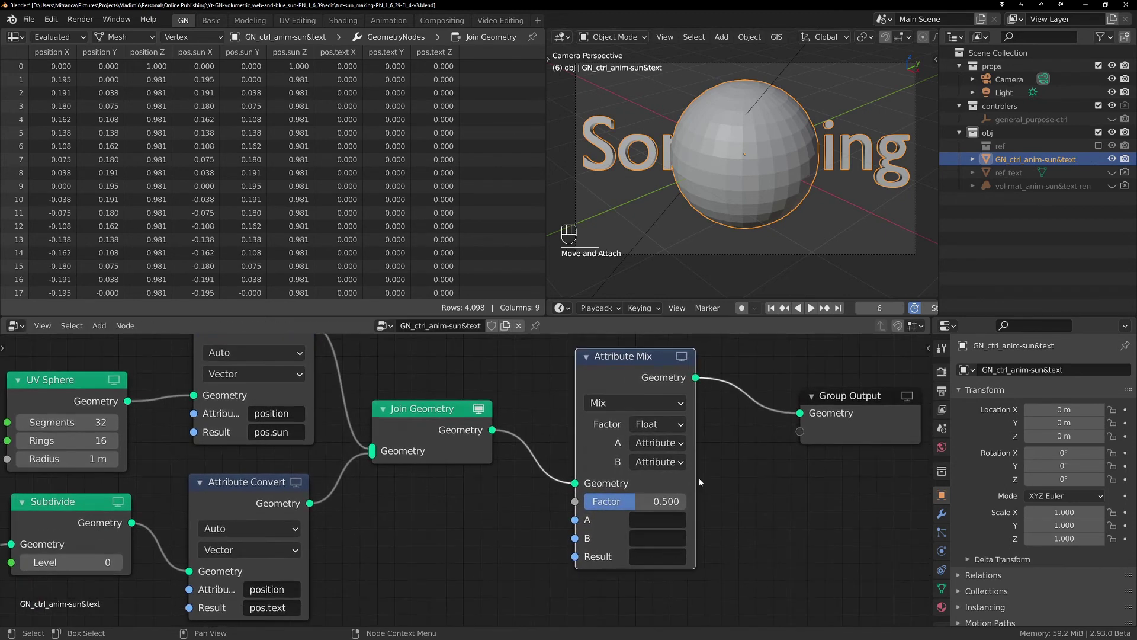
# Set the Attribute Mix node's A to pos.sun, B to pos.text and Result to position.
pyautogui.click(663, 519)
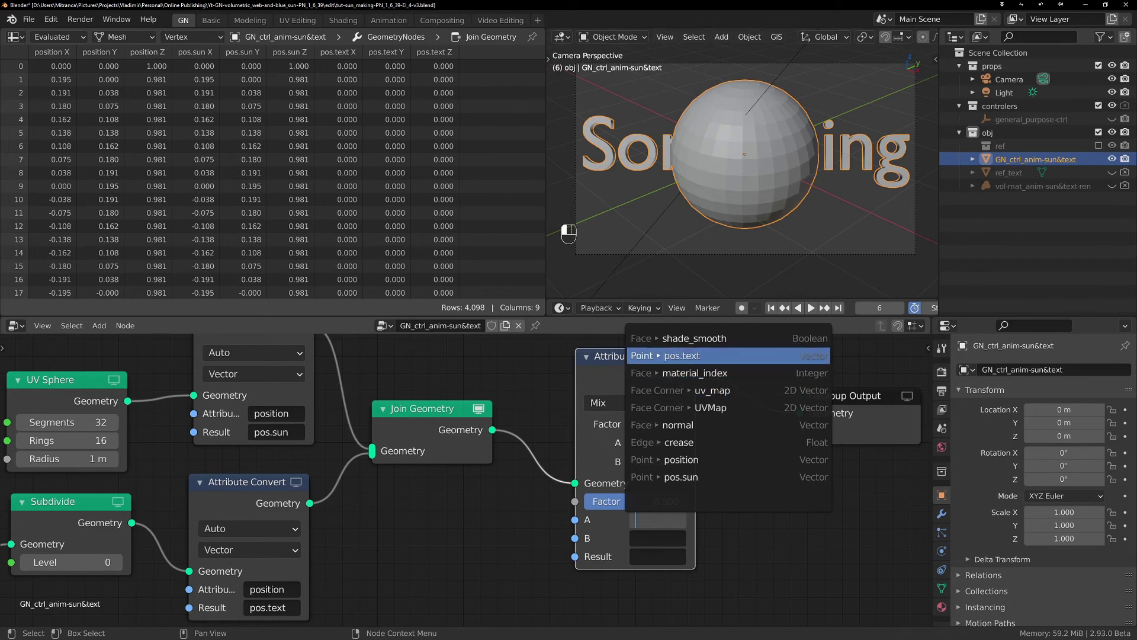
pyautogui.click(681, 477)
pyautogui.click(660, 538)
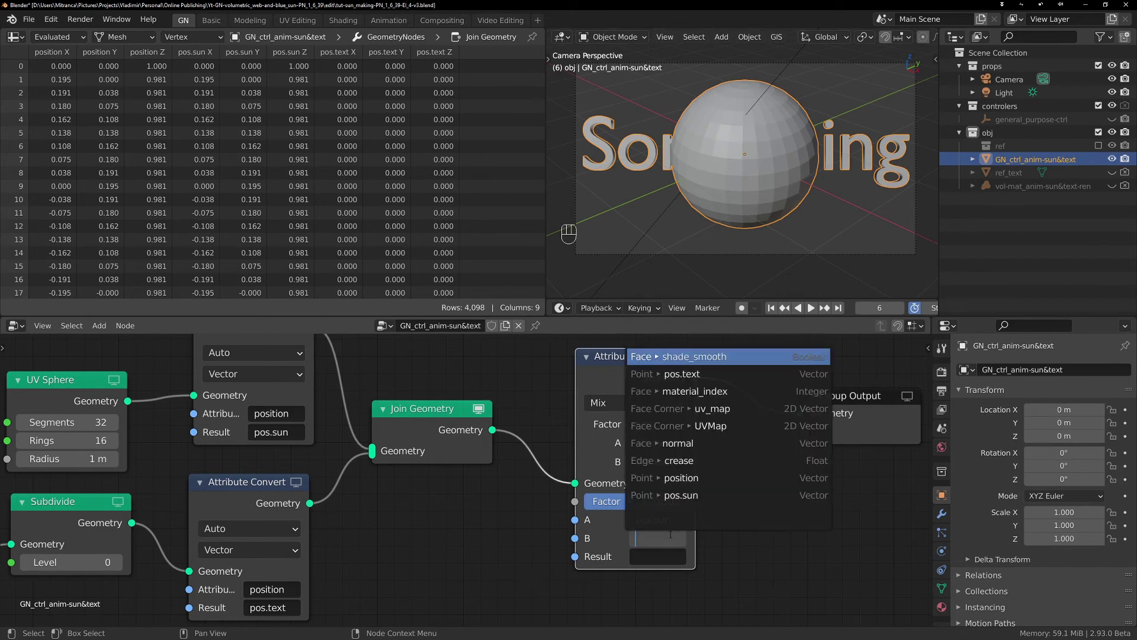
pyautogui.click(705, 374)
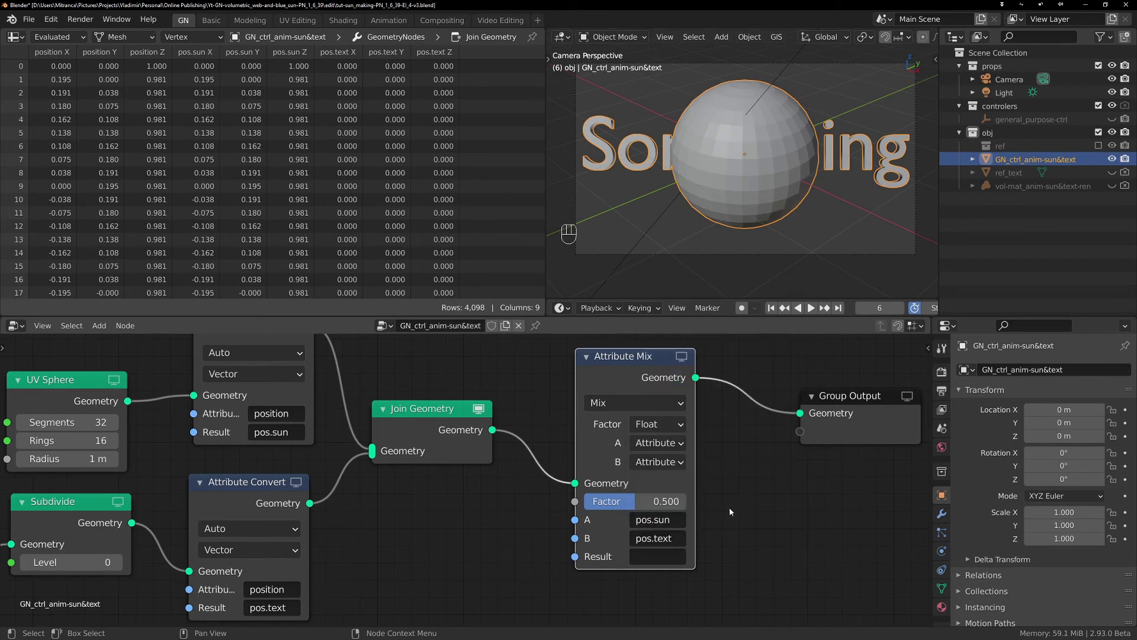
pyautogui.click(653, 558)
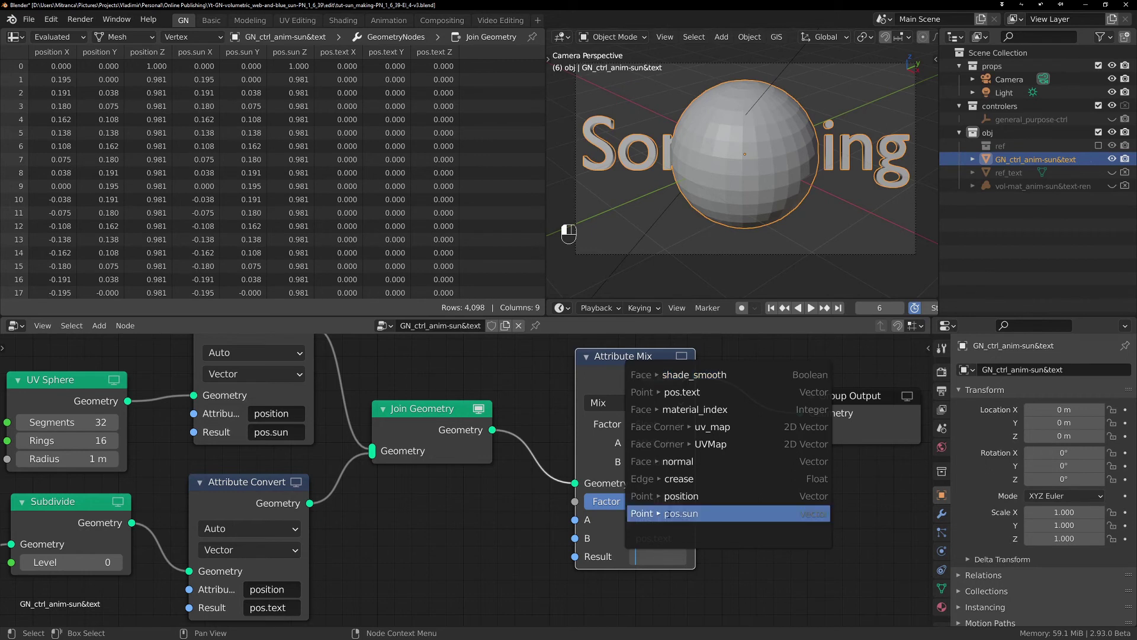
pyautogui.click(680, 498)
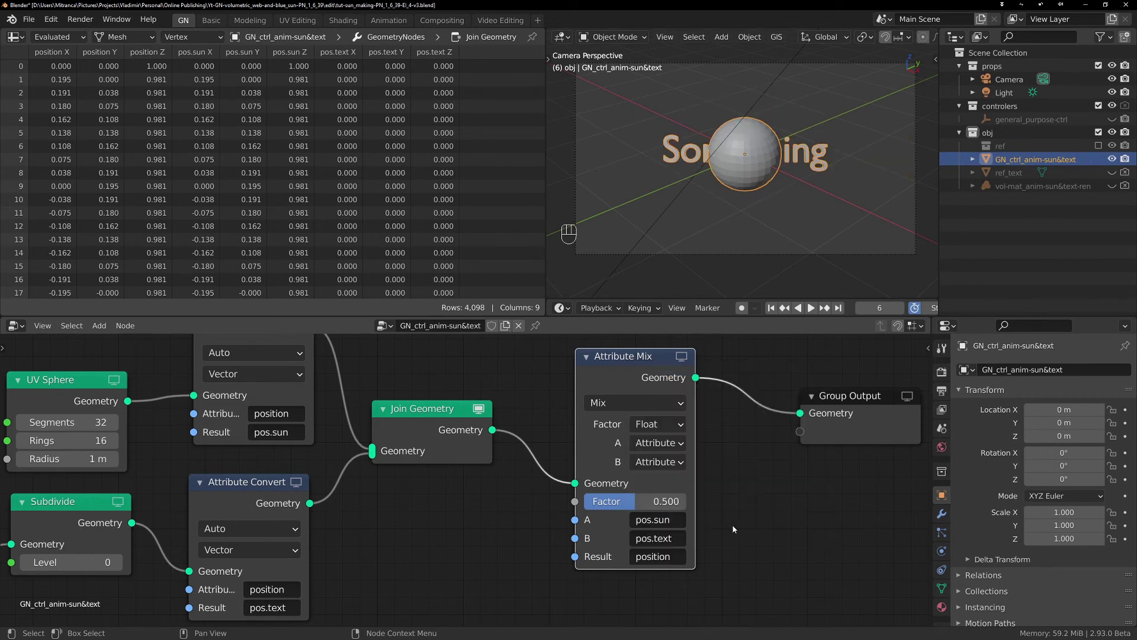
pyautogui.moveTo(734, 529); pyautogui.dragTo(717, 547, button='middle')
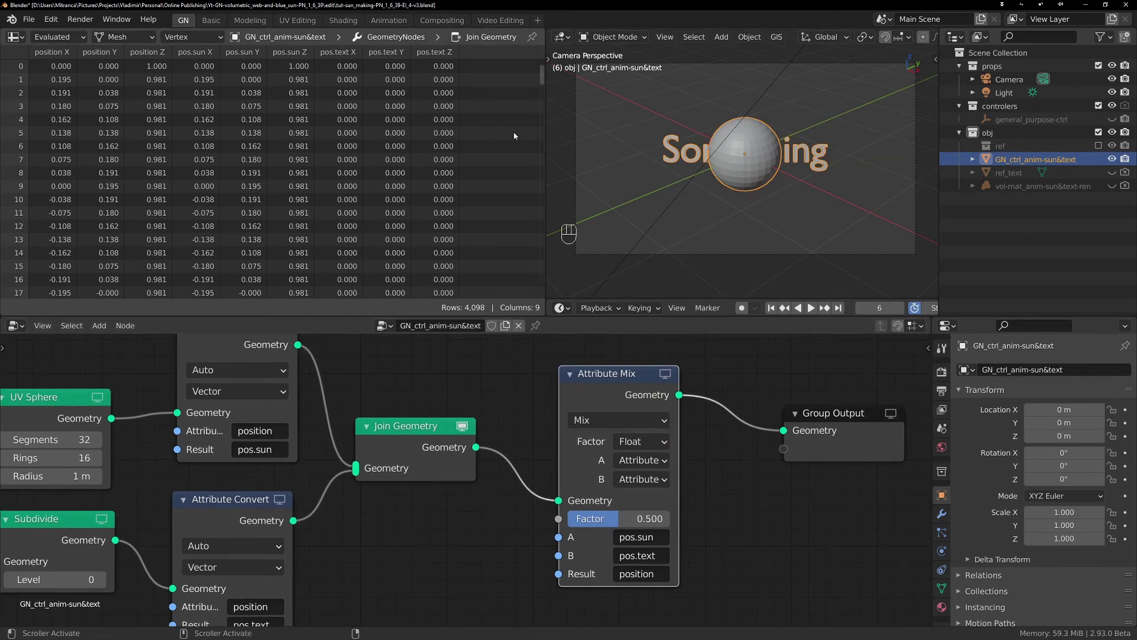
# Give the 3D viewport more width than the spreadsheet and test the Attribute Mix Factor at 1 and at 0.
pyautogui.moveTo(545, 141); pyautogui.dragTo(473, 147)
pyautogui.moveTo(774, 472); pyautogui.dragTo(756, 462, button='middle')
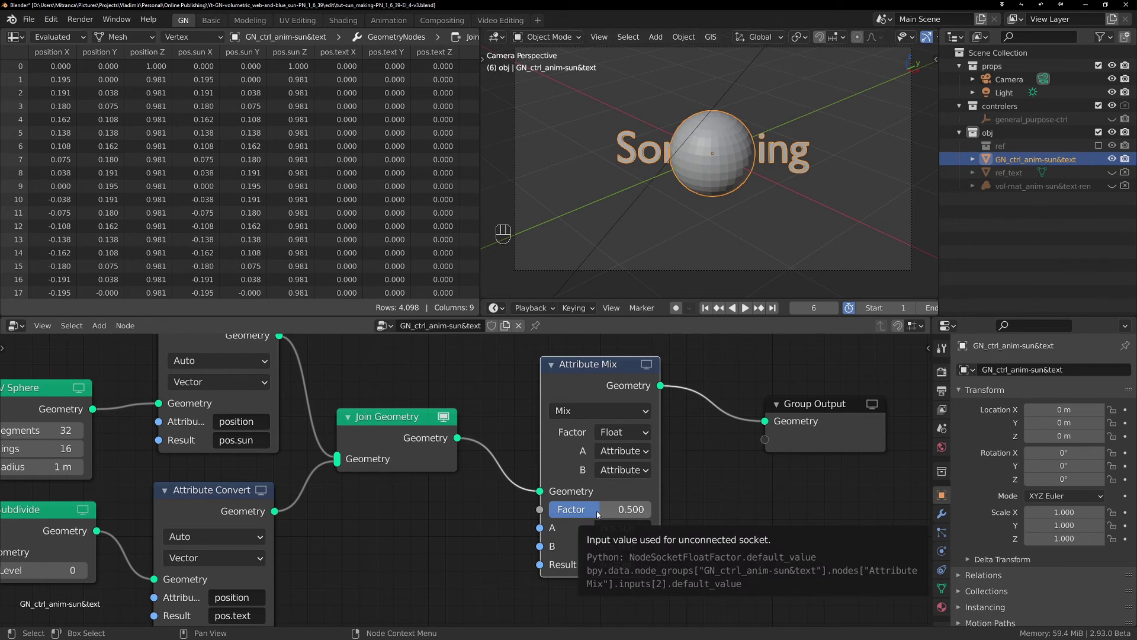
pyautogui.click(595, 507)
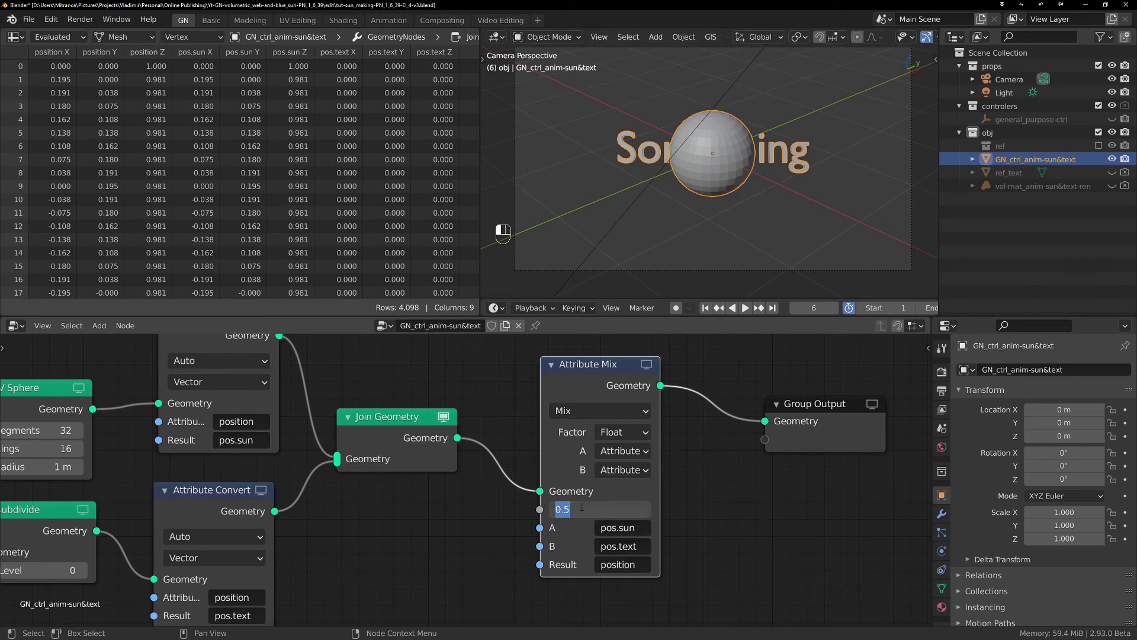
pyautogui.write('1')
pyautogui.press('Return')
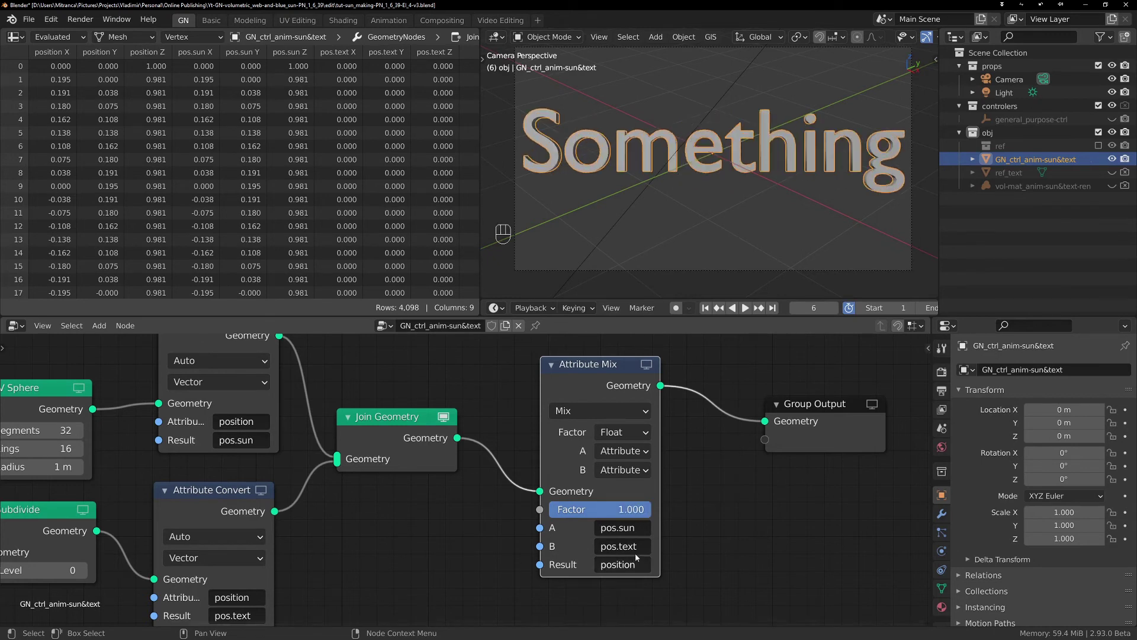
pyautogui.moveTo(405, 578); pyautogui.dragTo(452, 534, button='middle')
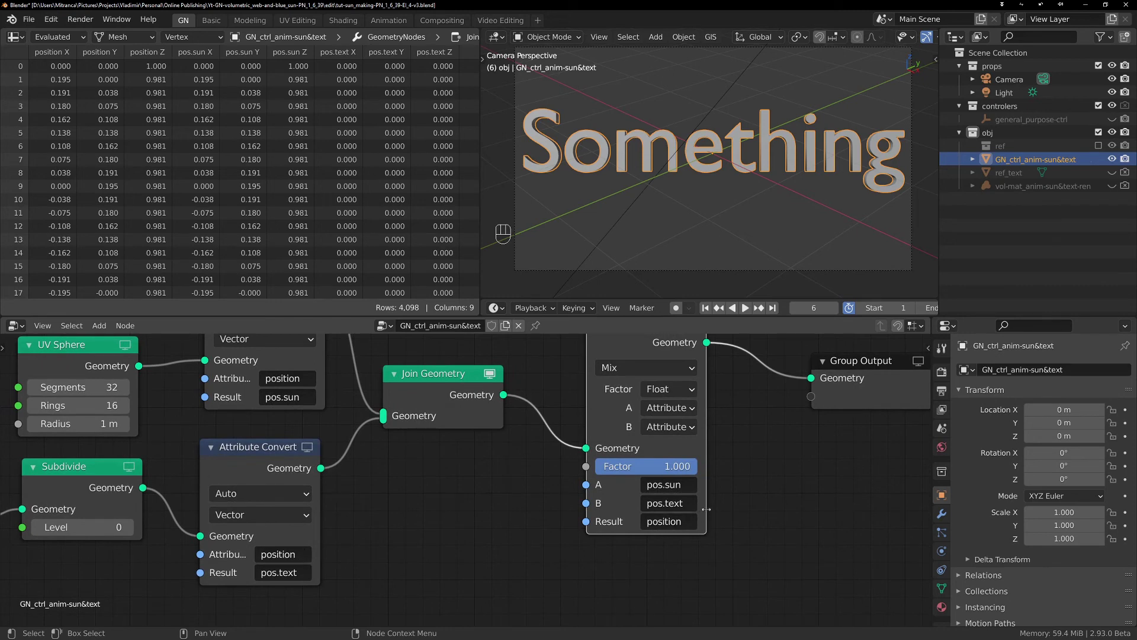
pyautogui.moveTo(694, 467); pyautogui.dragTo(598, 460)
pyautogui.scroll(-1, 710, 178)
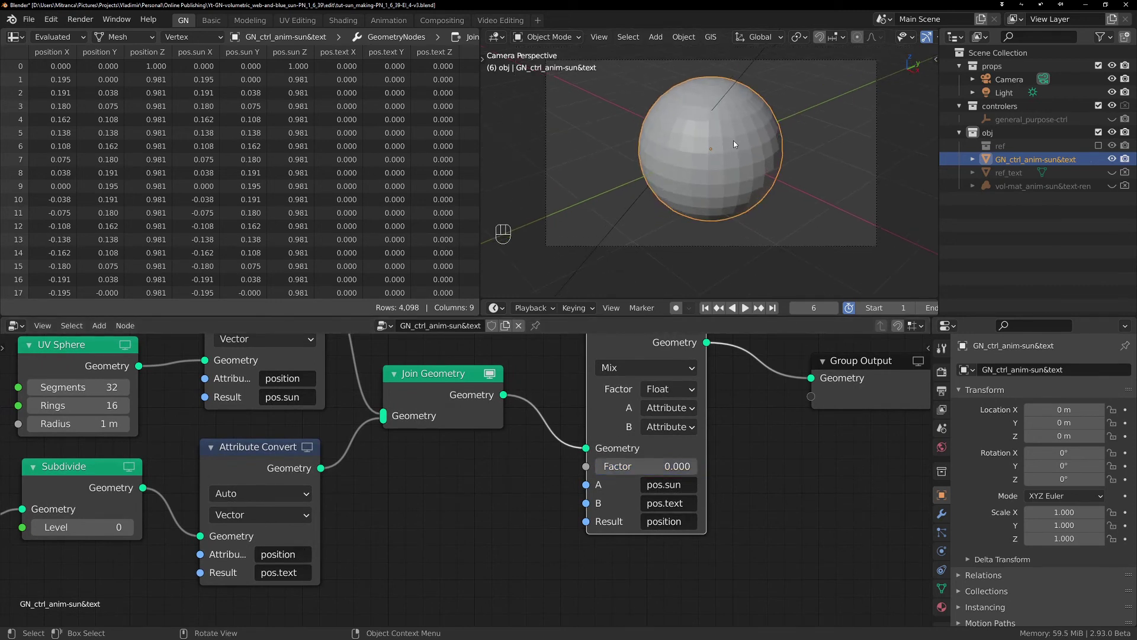
# Spread the nodes apart, placing Attribute Mix beside Group Output and moving the sun and text branches with Join Geometry away from it.
pyautogui.moveTo(437, 428); pyautogui.dragTo(530, 481, button='middle')
pyautogui.scroll(-2, 530, 481)
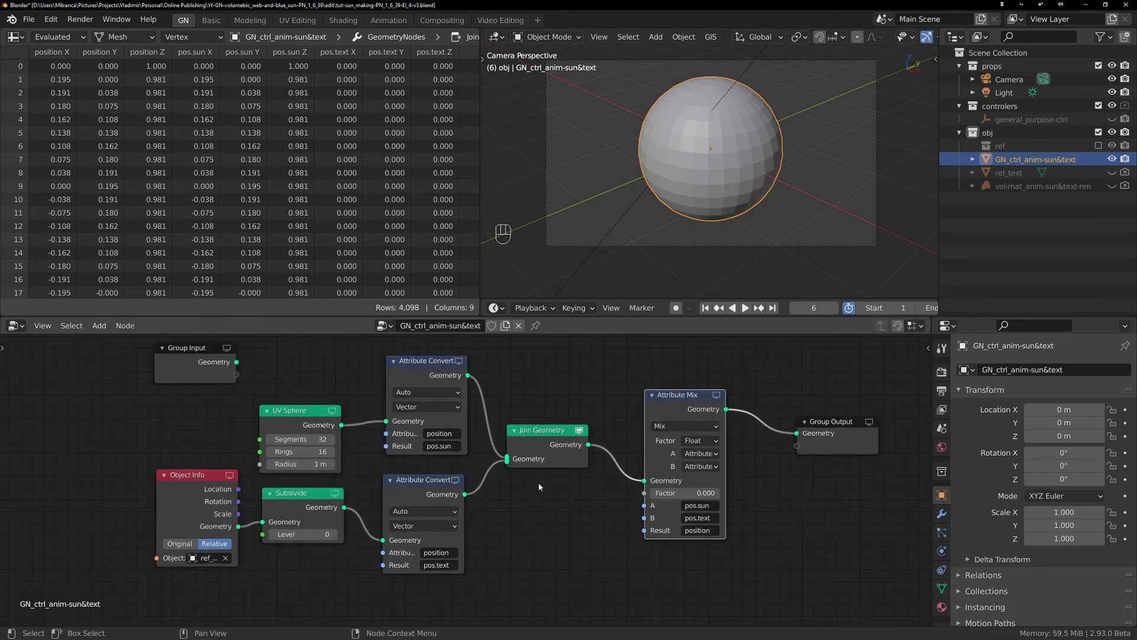
pyautogui.moveTo(231, 375); pyautogui.dragTo(218, 354)
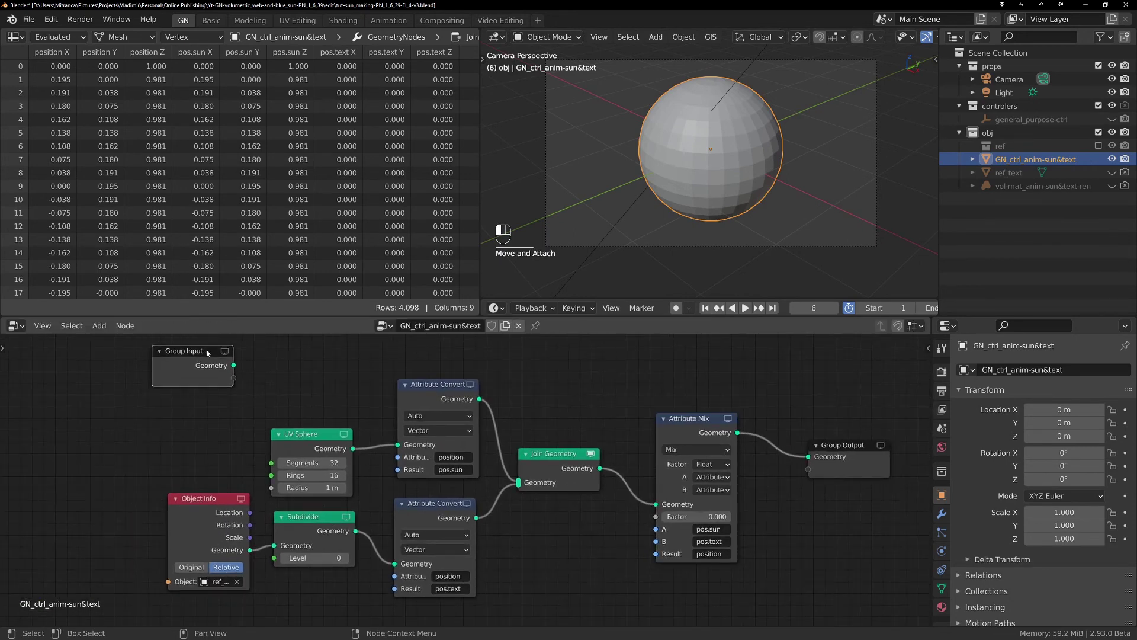
pyautogui.moveTo(687, 523); pyautogui.dragTo(663, 522)
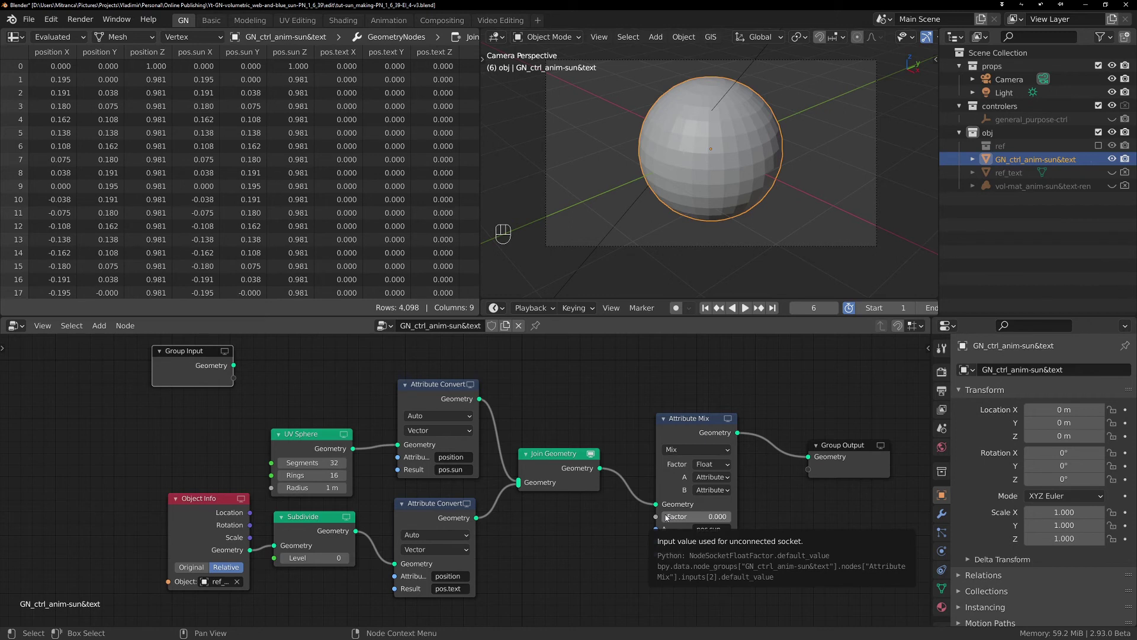
pyautogui.moveTo(862, 474); pyautogui.dragTo(891, 455)
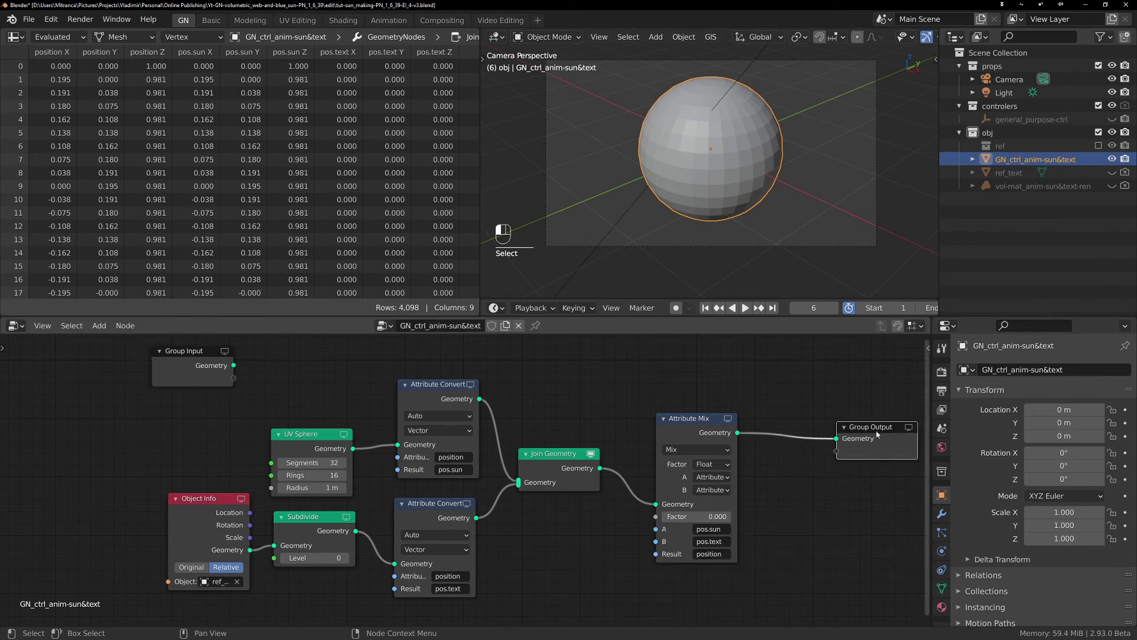
pyautogui.moveTo(709, 430); pyautogui.dragTo(783, 424)
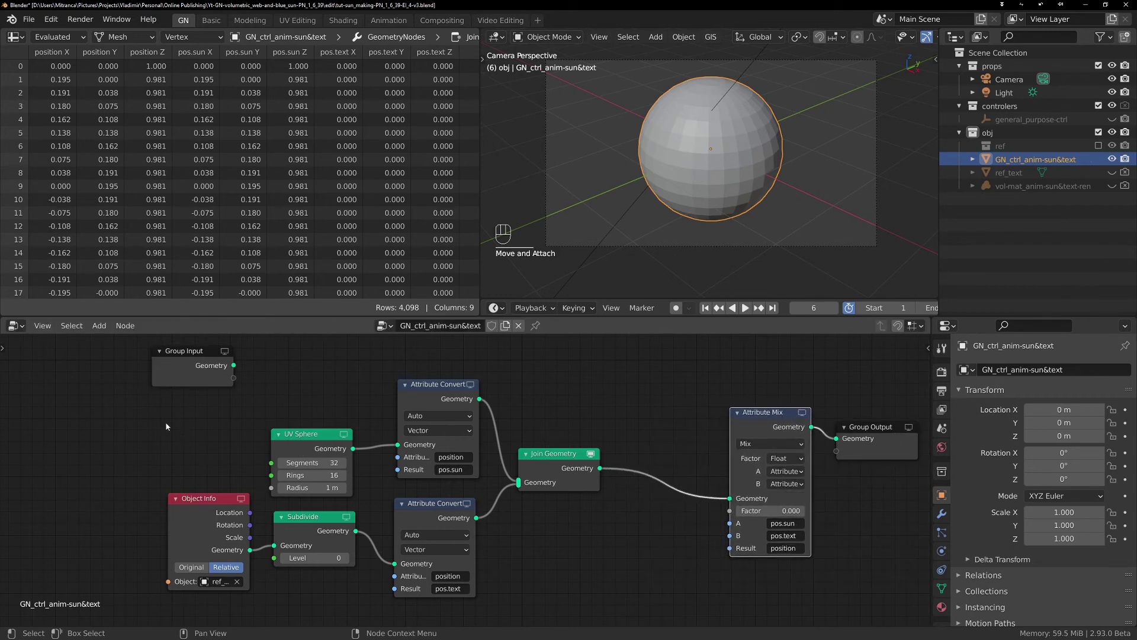
pyautogui.moveTo(145, 402); pyautogui.dragTo(554, 609)
pyautogui.moveTo(565, 456); pyautogui.dragTo(421, 443)
pyautogui.moveTo(792, 421); pyautogui.dragTo(788, 416)
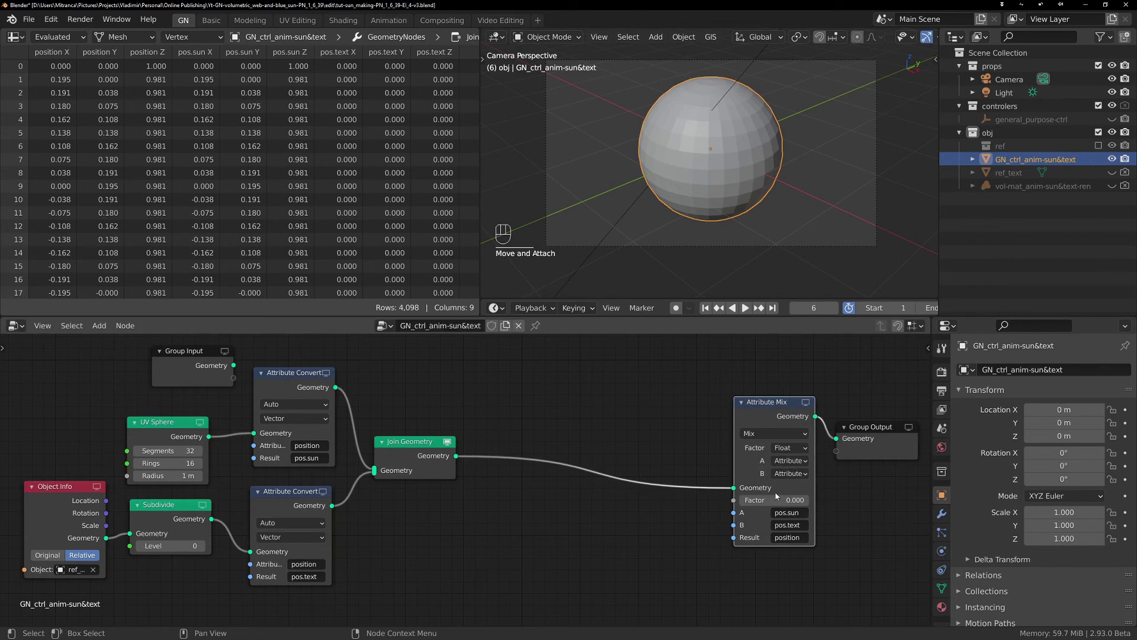
# Preview Attribute Mix in the spreadsheet while varying its Factor to compare positions, and return the Factor to 0.
pyautogui.moveTo(773, 496); pyautogui.dragTo(814, 497)
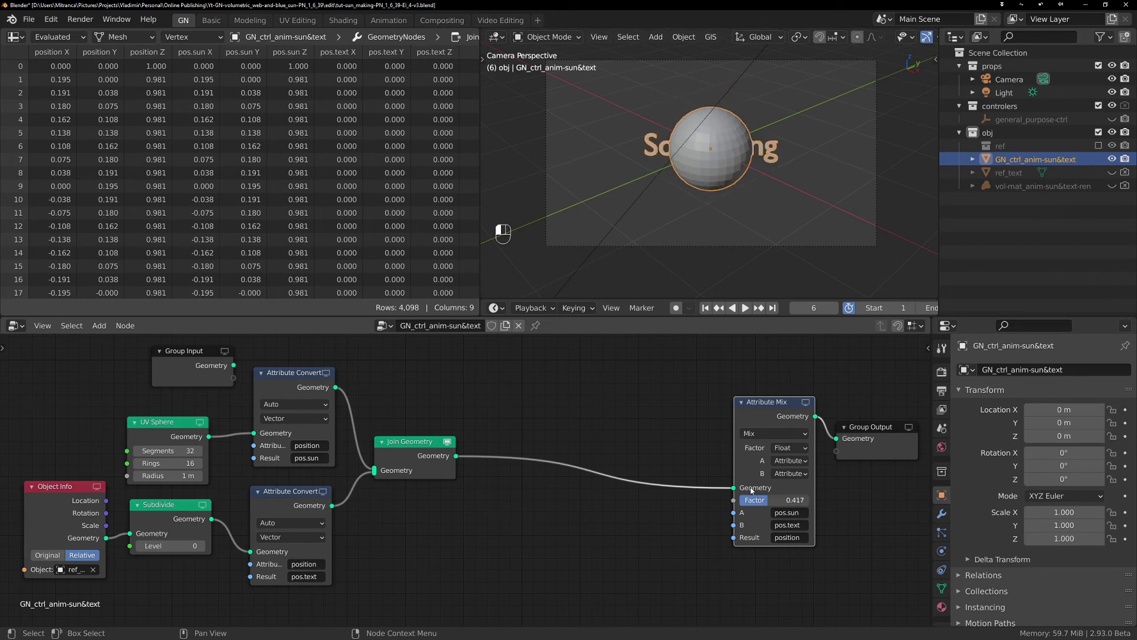
pyautogui.click(806, 403)
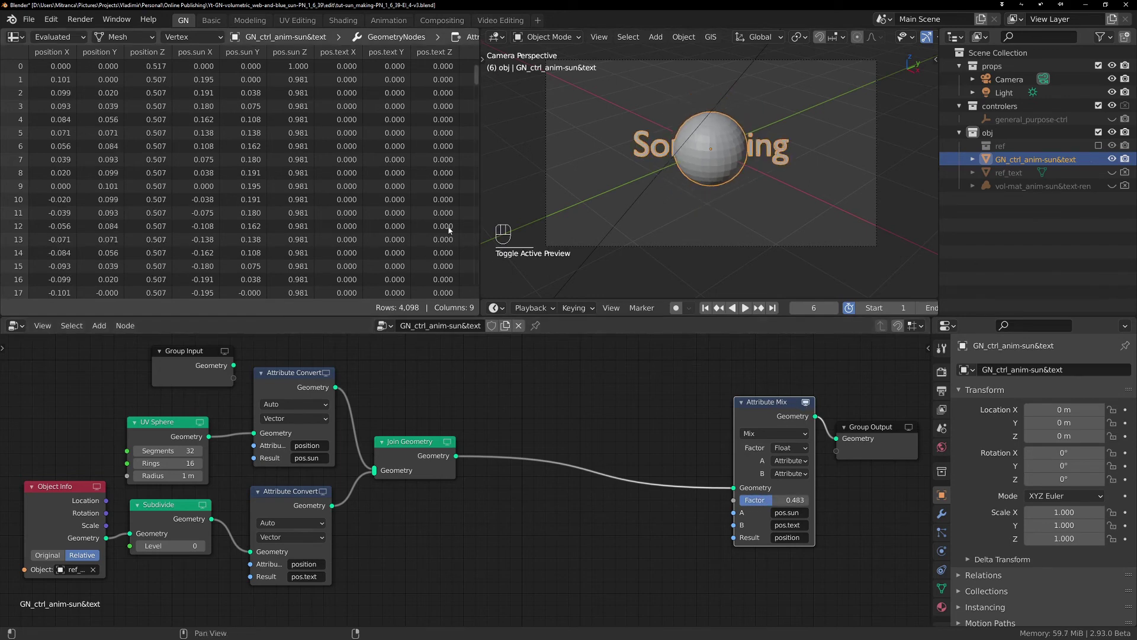
pyautogui.moveTo(793, 500)
pyautogui.mouseDown()
pyautogui.moveTo(818, 500)
pyautogui.moveTo(795, 500)
pyautogui.mouseUp()
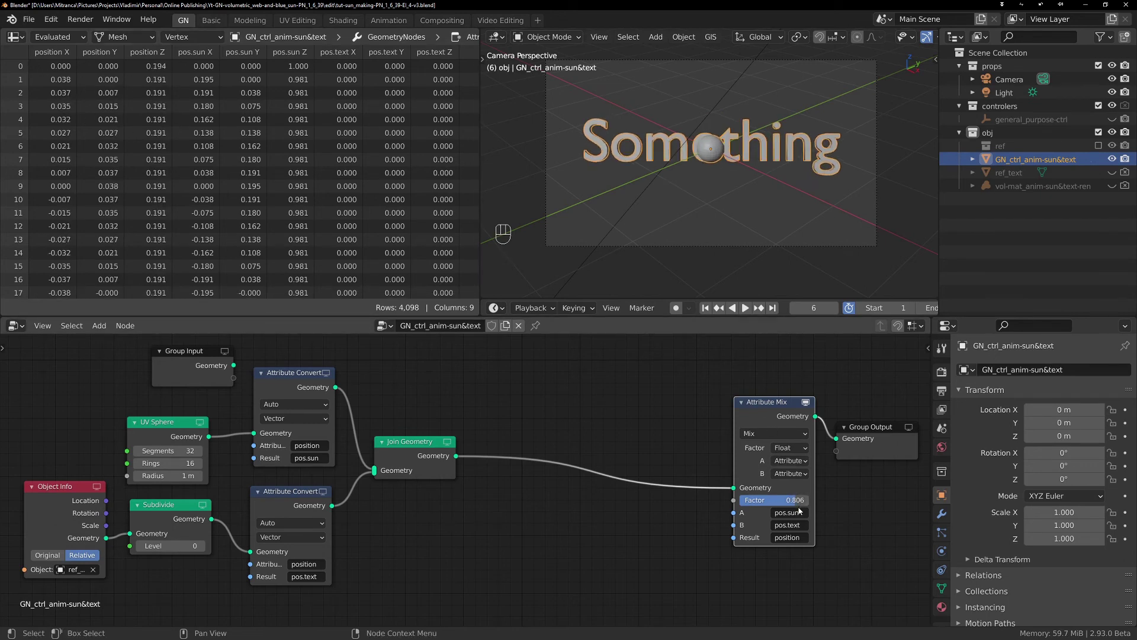
pyautogui.moveTo(800, 500); pyautogui.dragTo(734, 500)
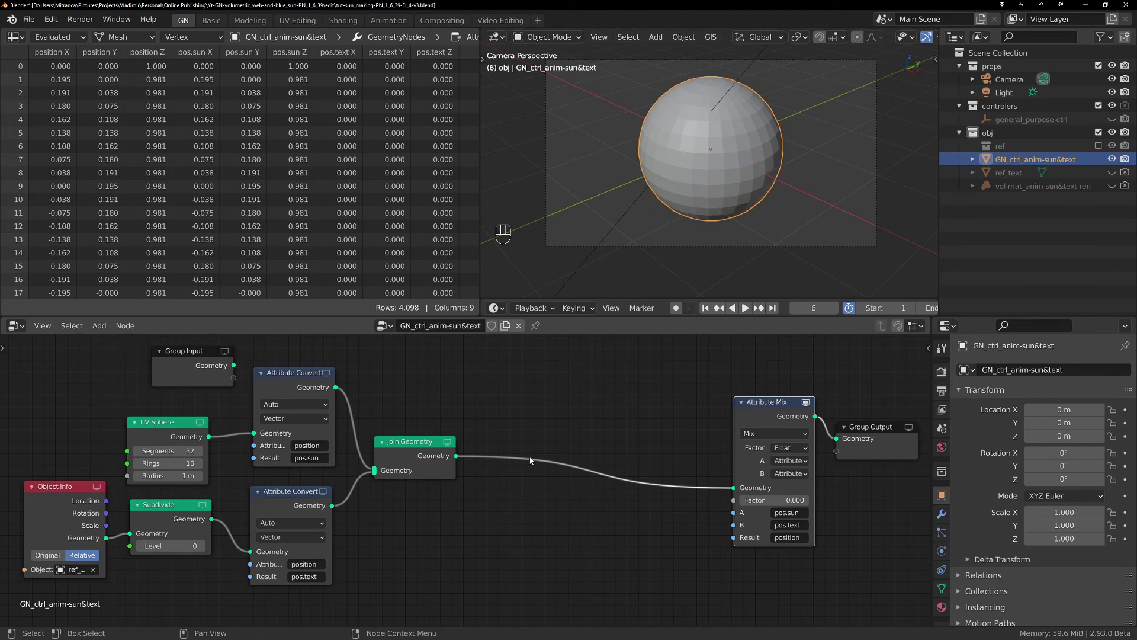
# Add an Attribute Randomize node on the link between Join Geometry and Attribute Mix.
pyautogui.hotkey('shift', 'a')
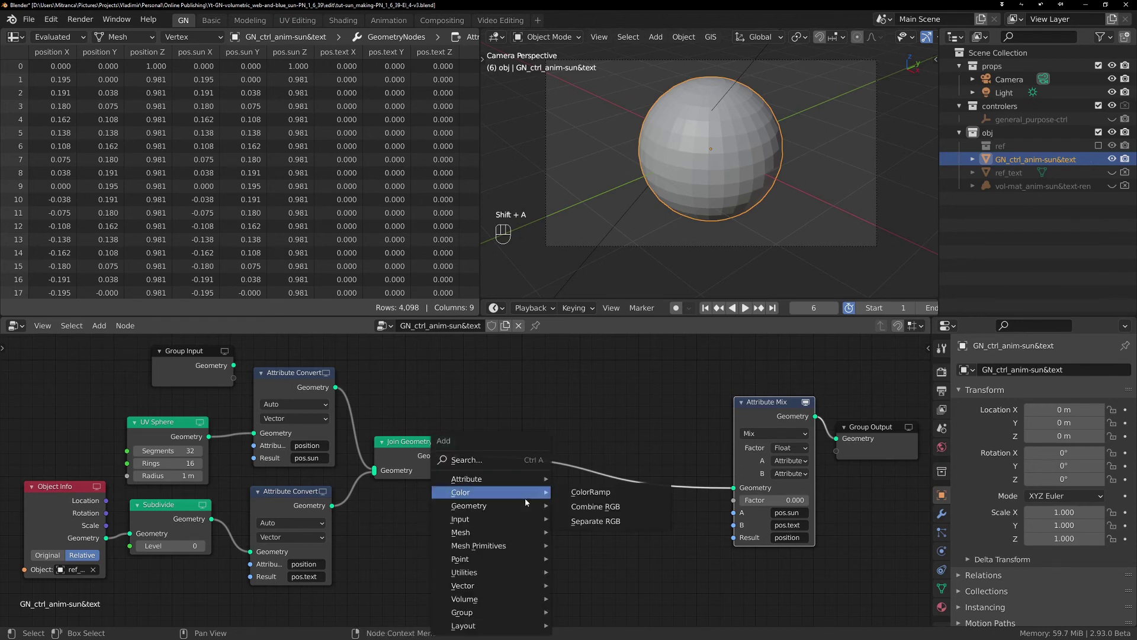
pyautogui.click(521, 466)
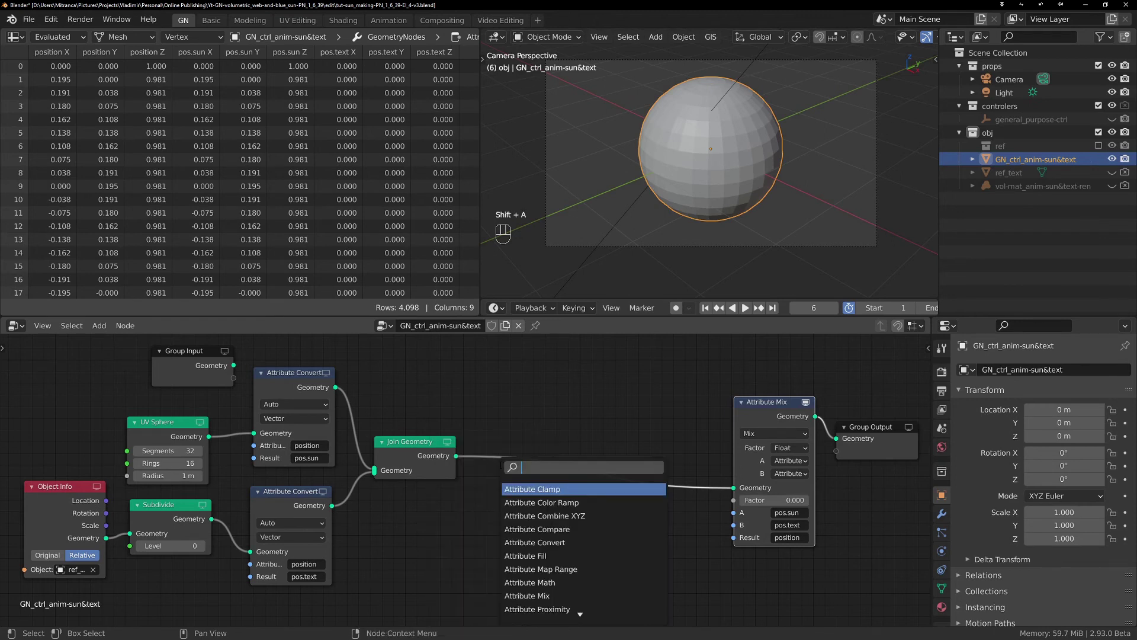
pyautogui.write('a')
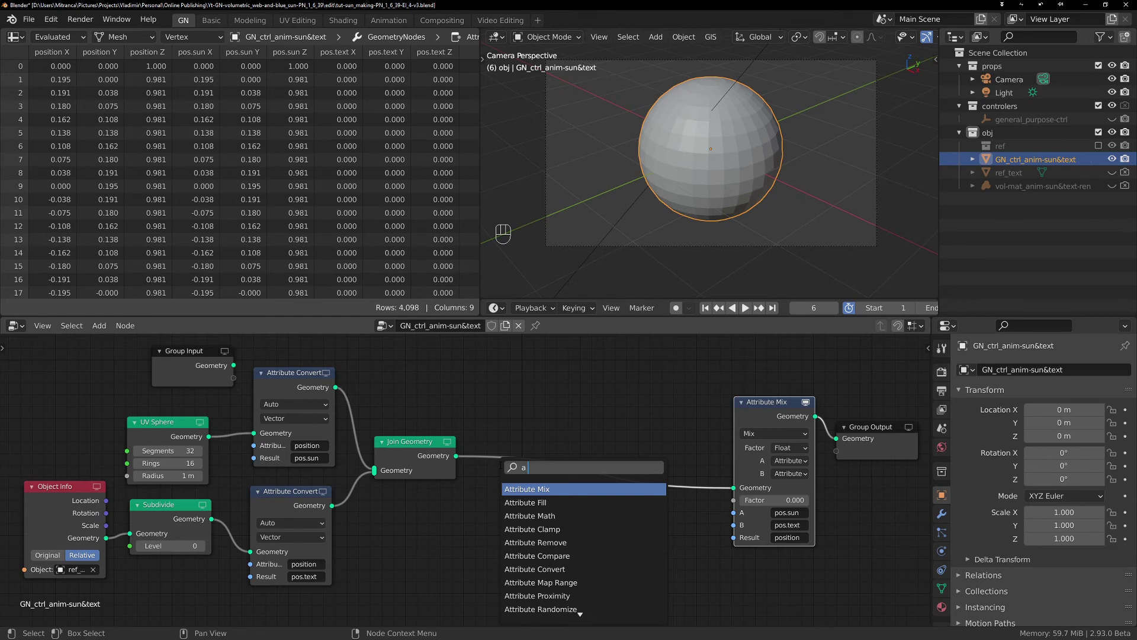
pyautogui.write(' rad')
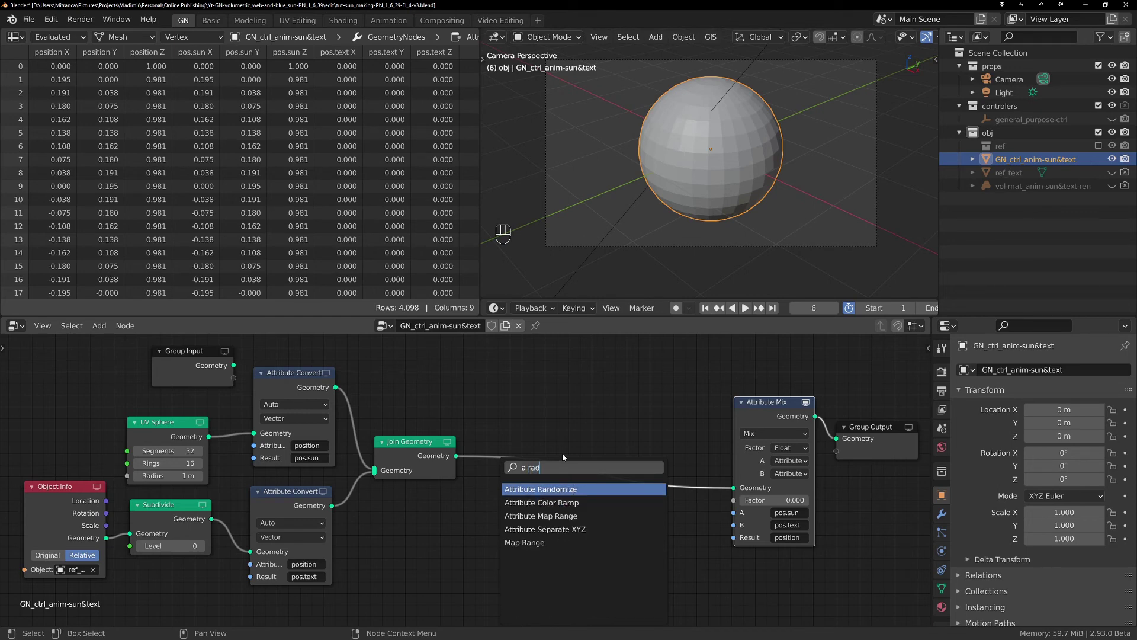
pyautogui.press('Return')
pyautogui.click(568, 423)
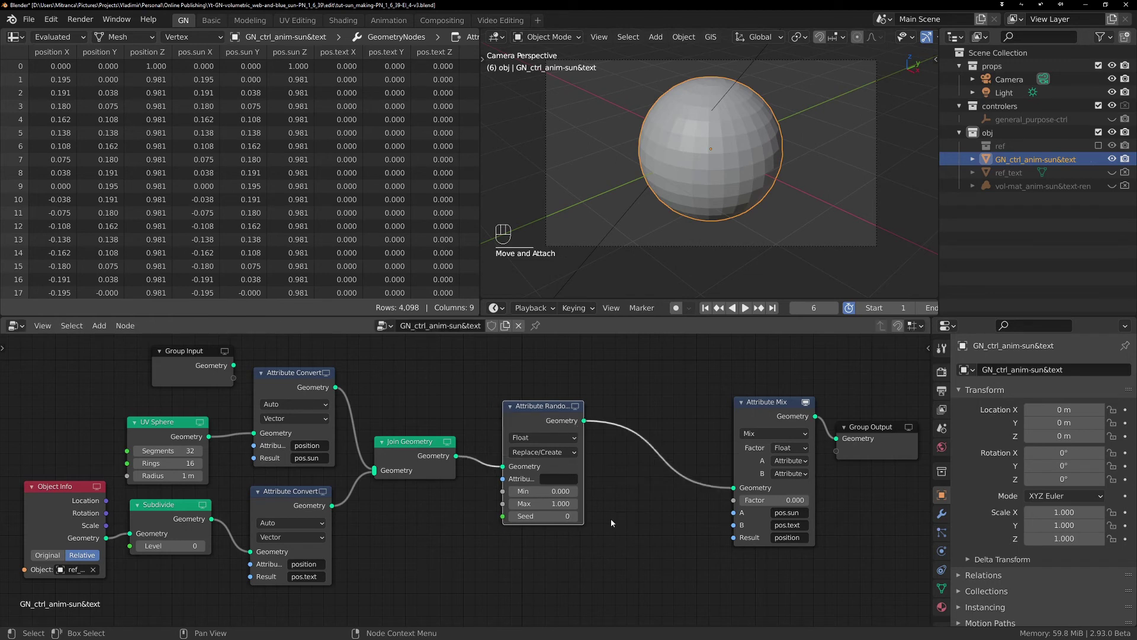
# Name the Attribute Randomize node's attribute factor and widen the spreadsheet to show the new column.
pyautogui.scroll(1, 611, 522)
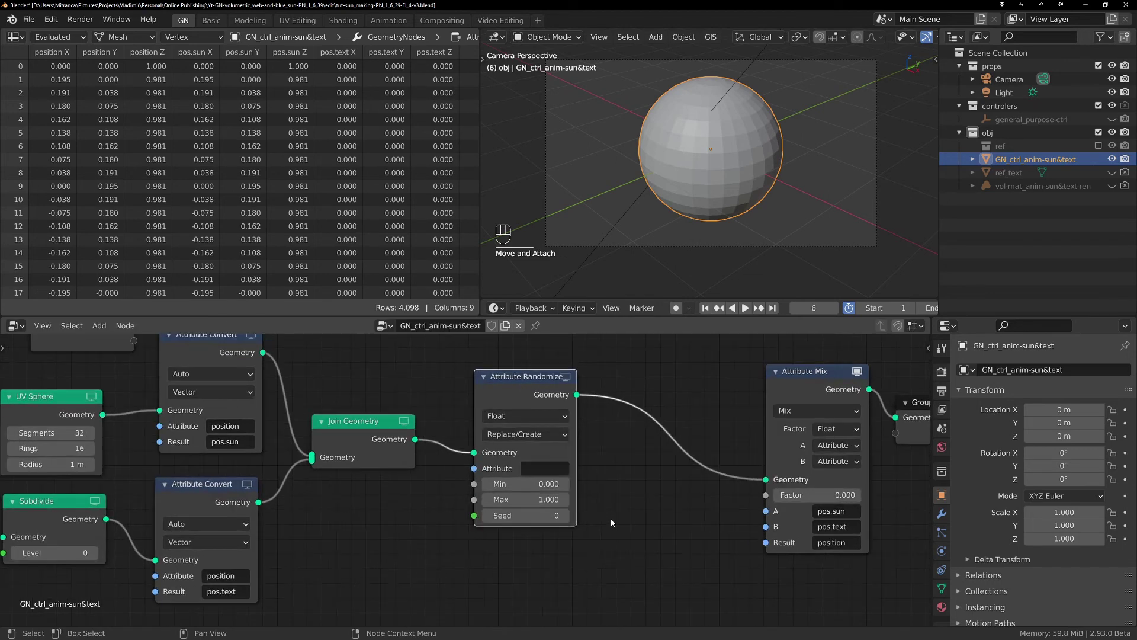
pyautogui.click(546, 468)
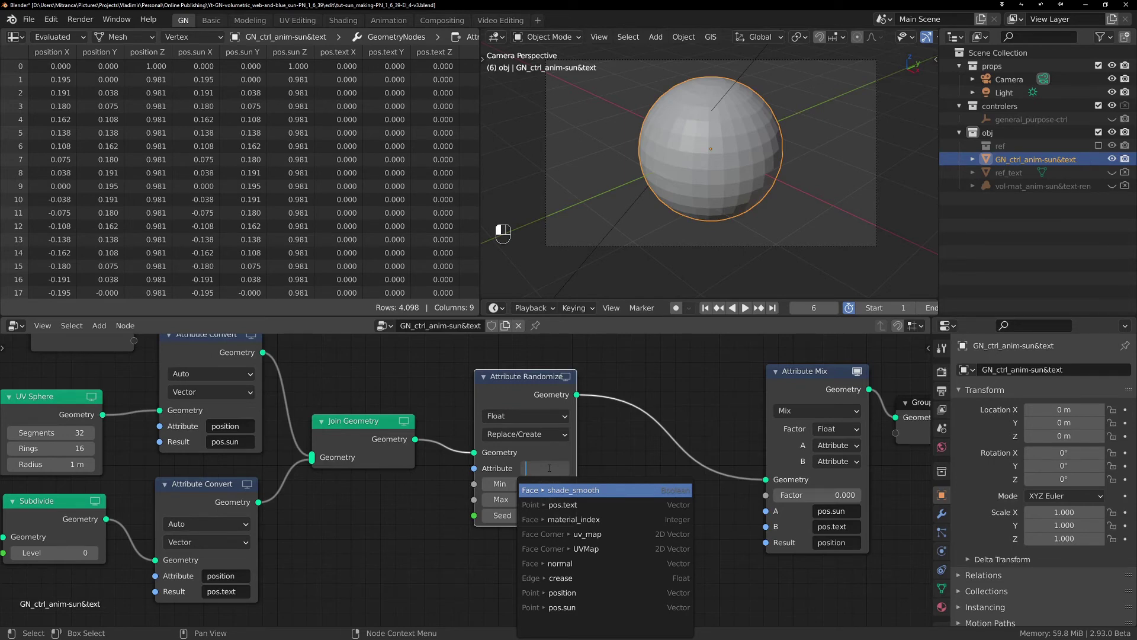
pyautogui.write('factor')
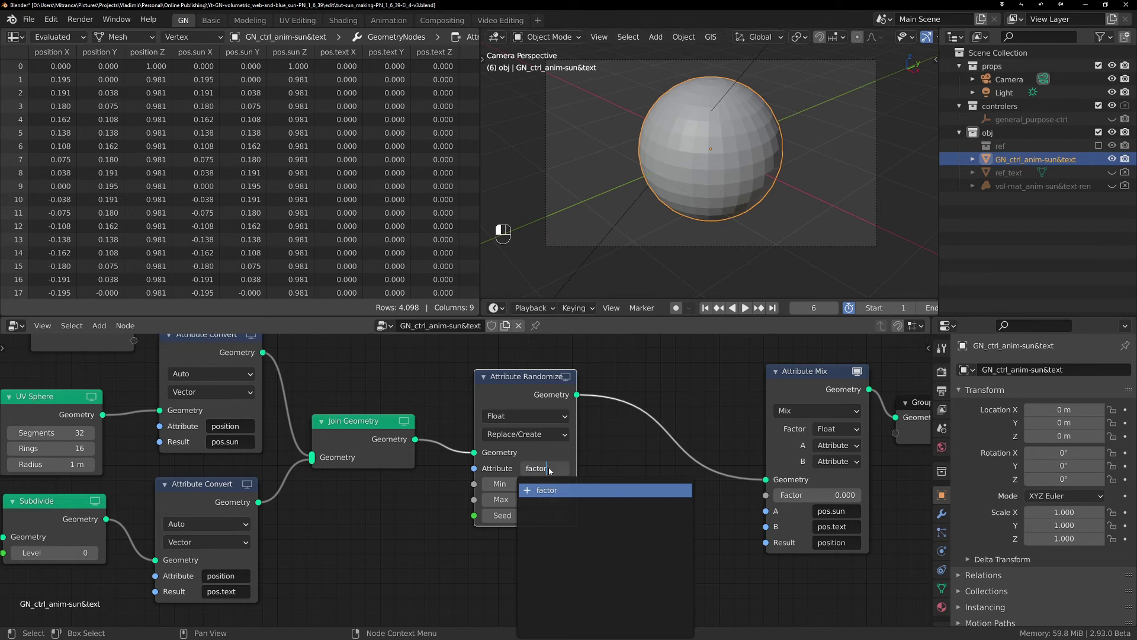
pyautogui.click(549, 471)
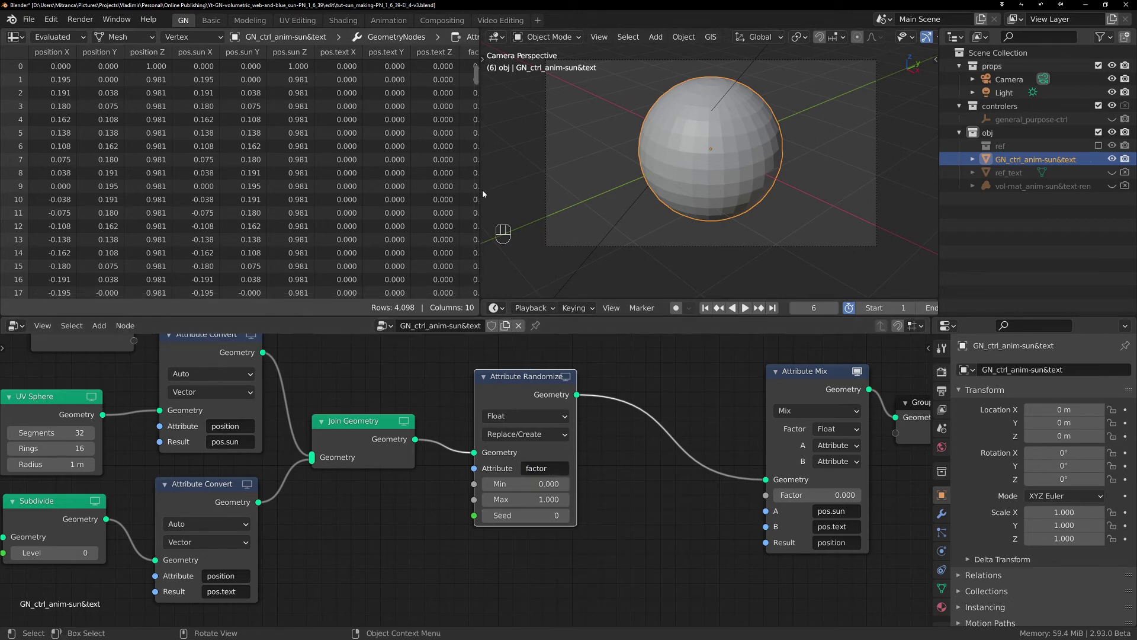
pyautogui.moveTo(482, 193); pyautogui.dragTo(528, 173)
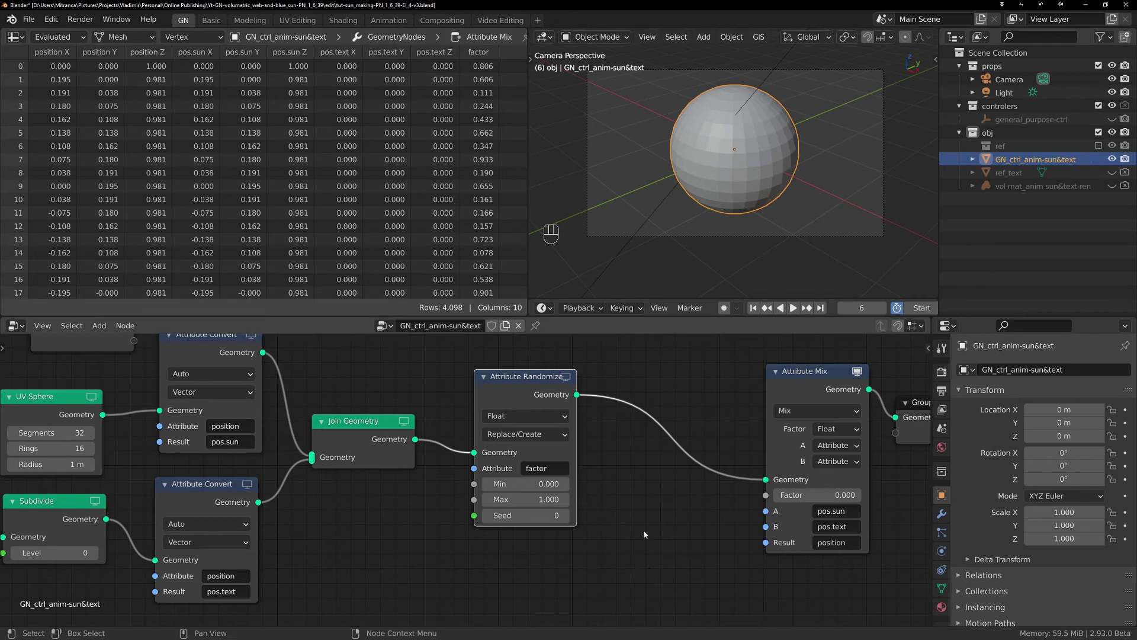
# Switch the Attribute Mix node's Factor type to Attribute and use the factor attribute for it.
pyautogui.moveTo(642, 535); pyautogui.dragTo(641, 522, button='middle')
pyautogui.moveTo(645, 454); pyautogui.dragTo(566, 466, button='middle')
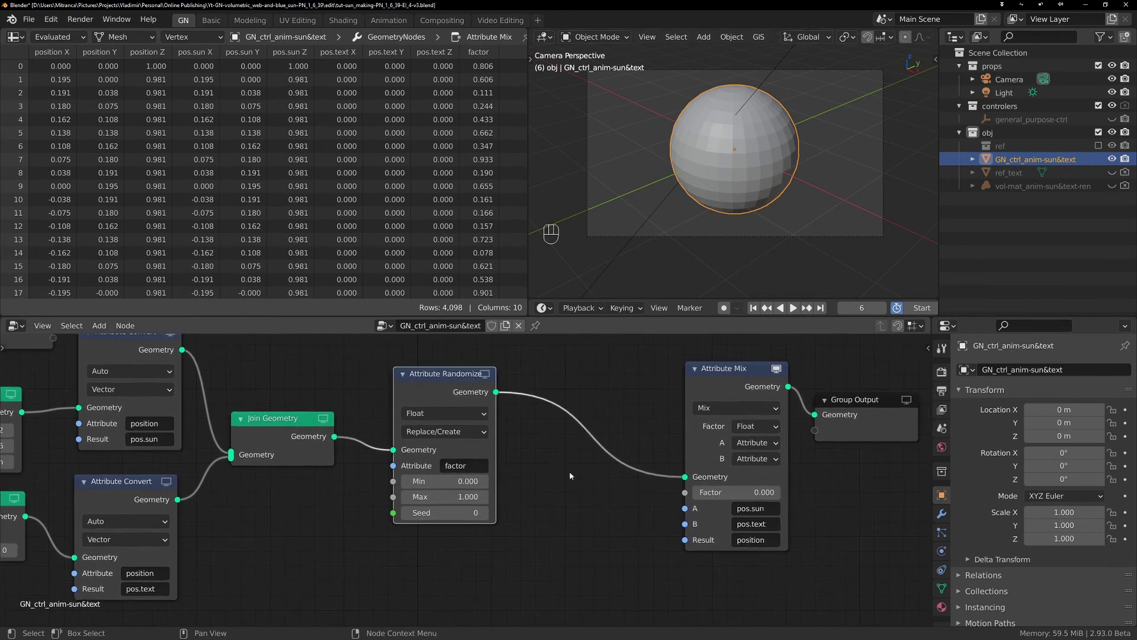
pyautogui.click(773, 430)
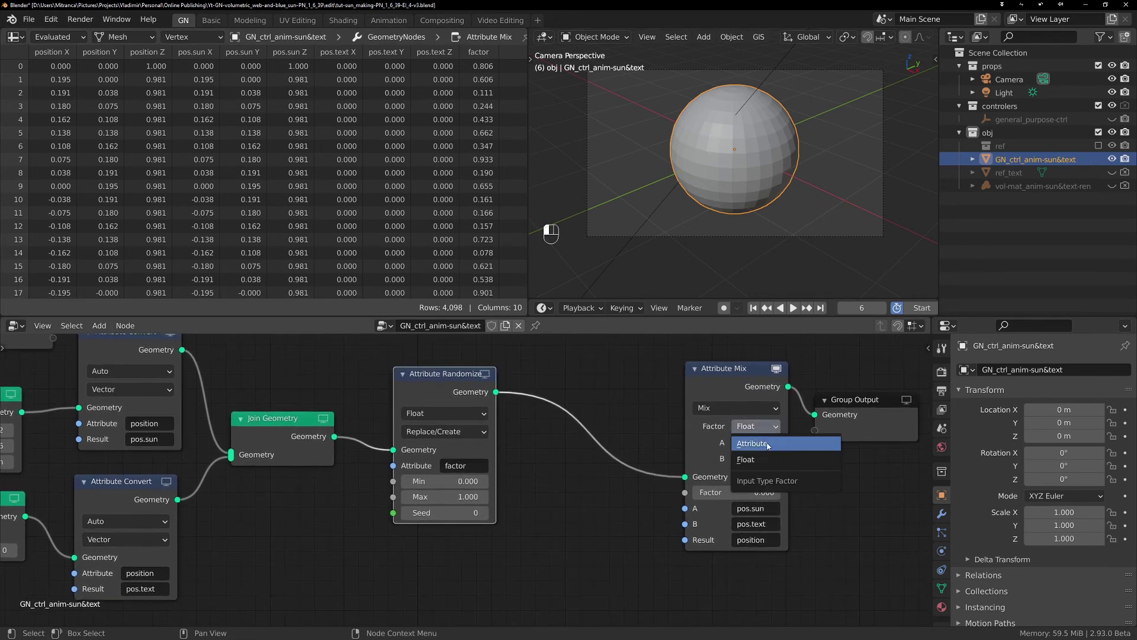
pyautogui.click(762, 448)
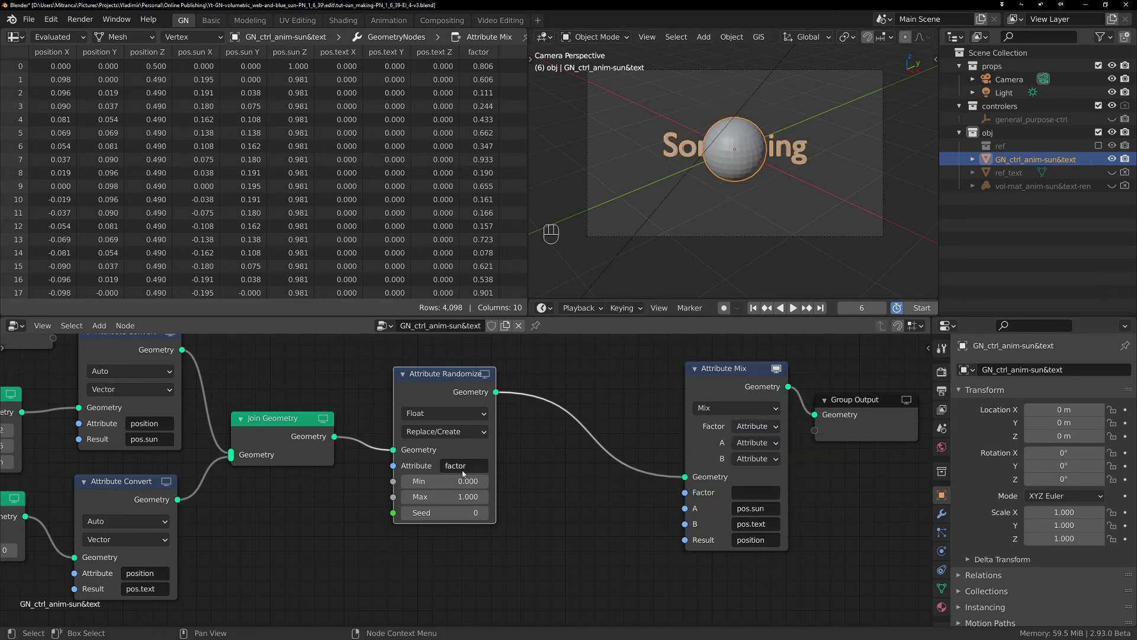
pyautogui.hotkey('ctrl', 'c')
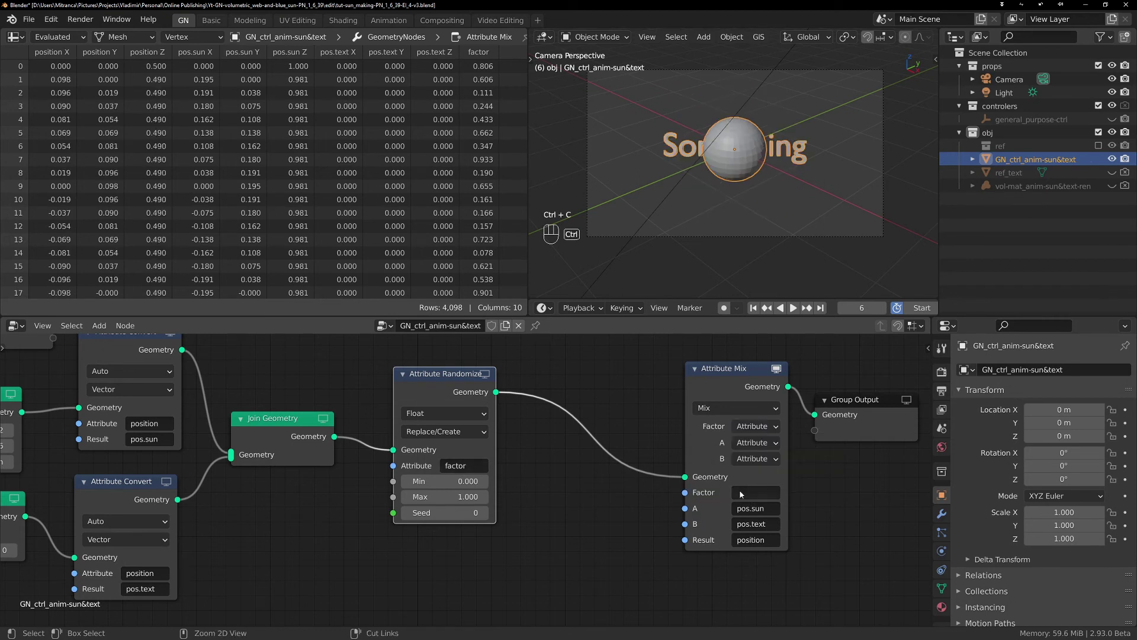
pyautogui.hotkey('ctrl', 'v')
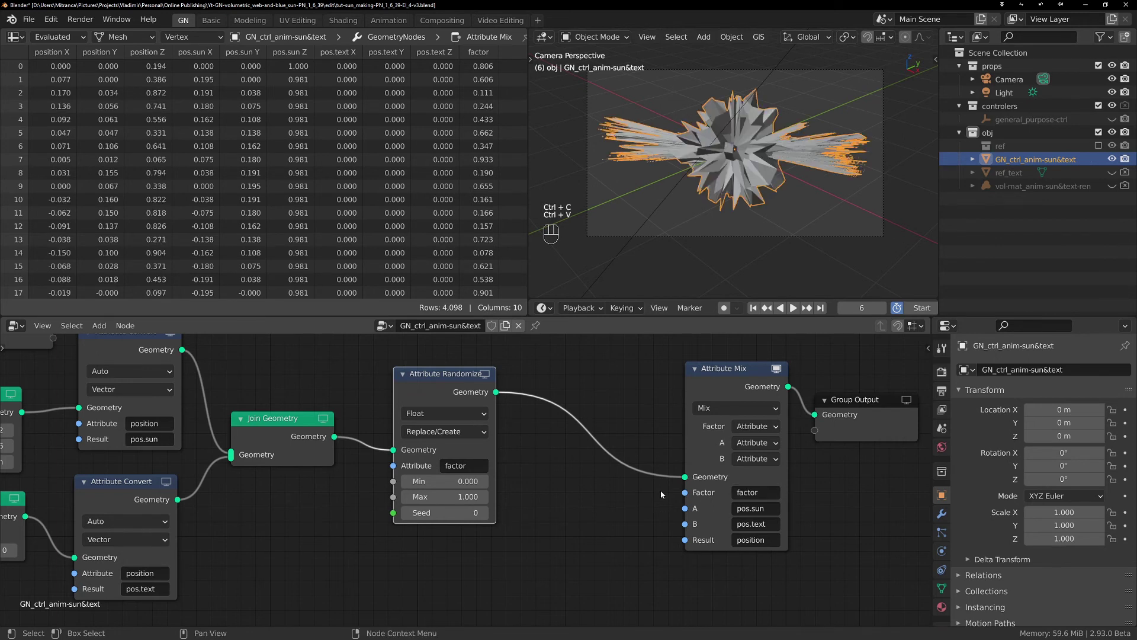
# Set the Attribute Randomize node's Max to 0 to test the factor at its lowest value.
pyautogui.moveTo(456, 376); pyautogui.dragTo(479, 382)
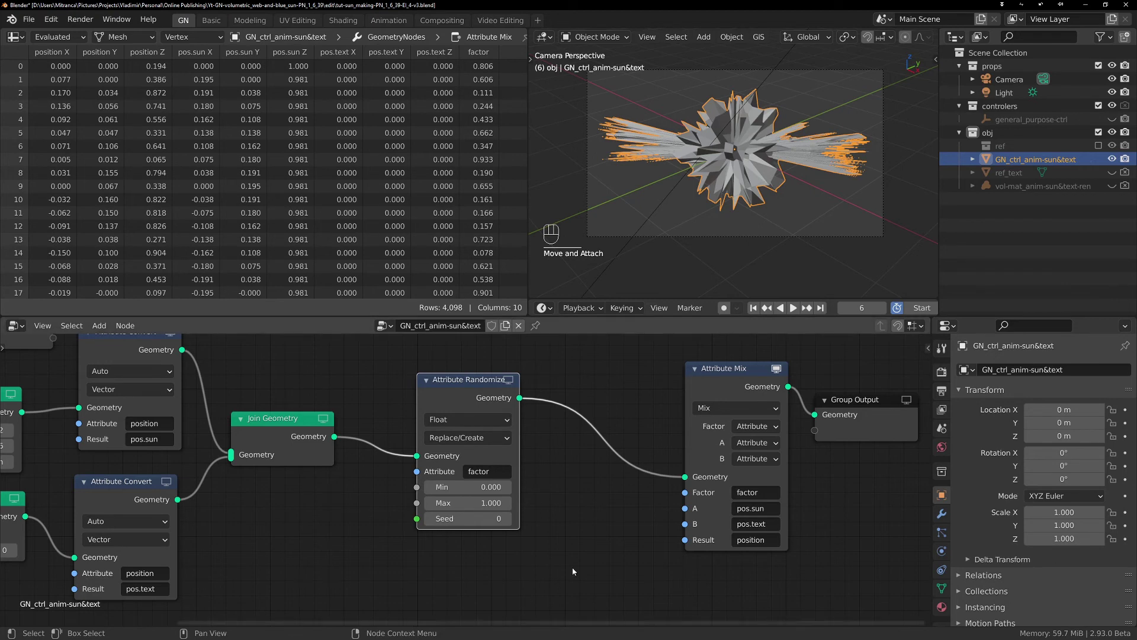
pyautogui.moveTo(434, 495); pyautogui.dragTo(560, 500, button='middle')
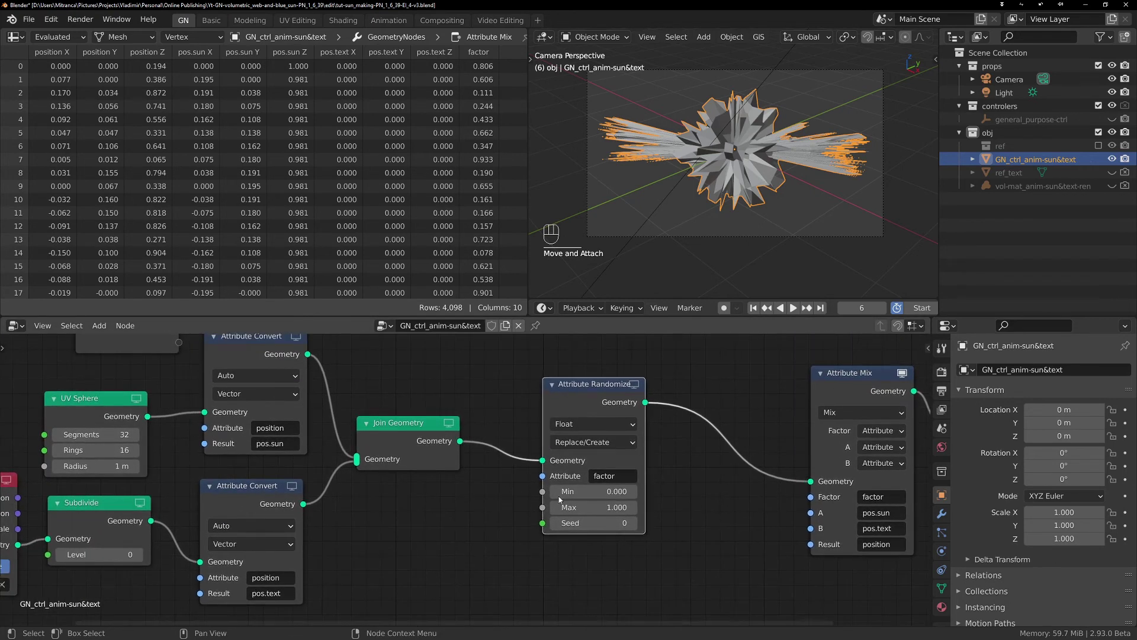
pyautogui.click(616, 506)
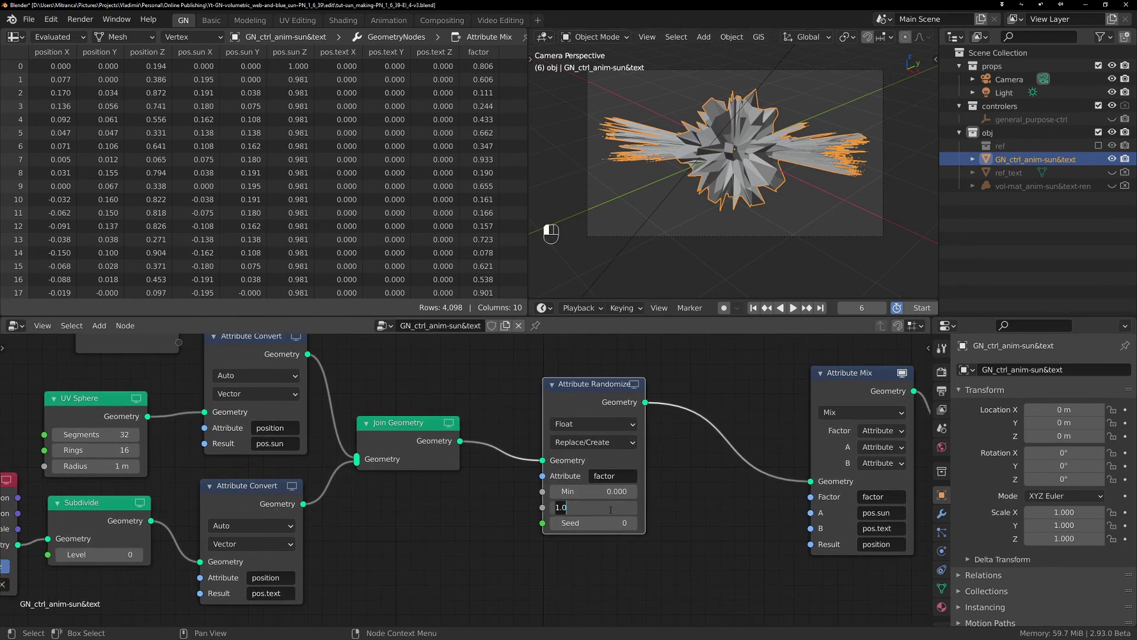
pyautogui.press('Return')
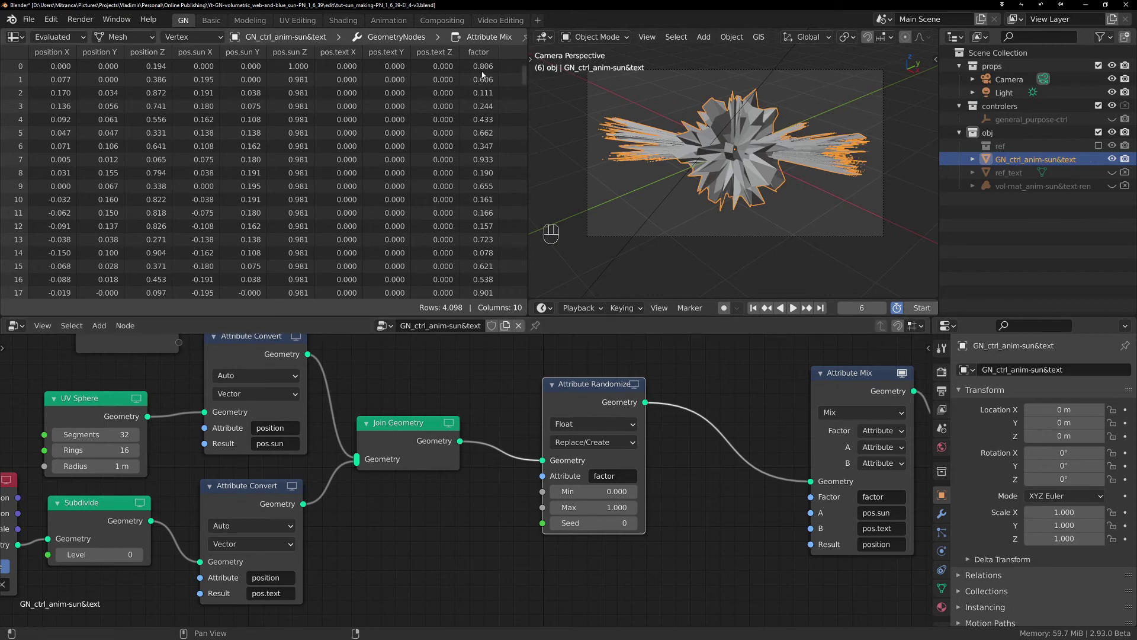
pyautogui.click(601, 503)
pyautogui.write('0')
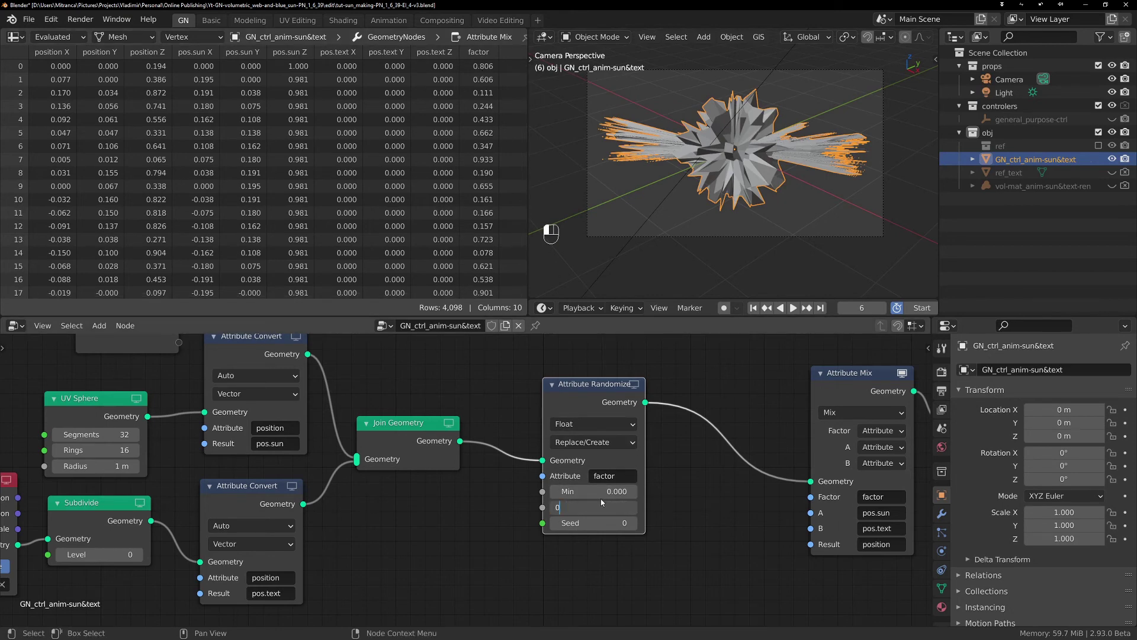
pyautogui.press('Return')
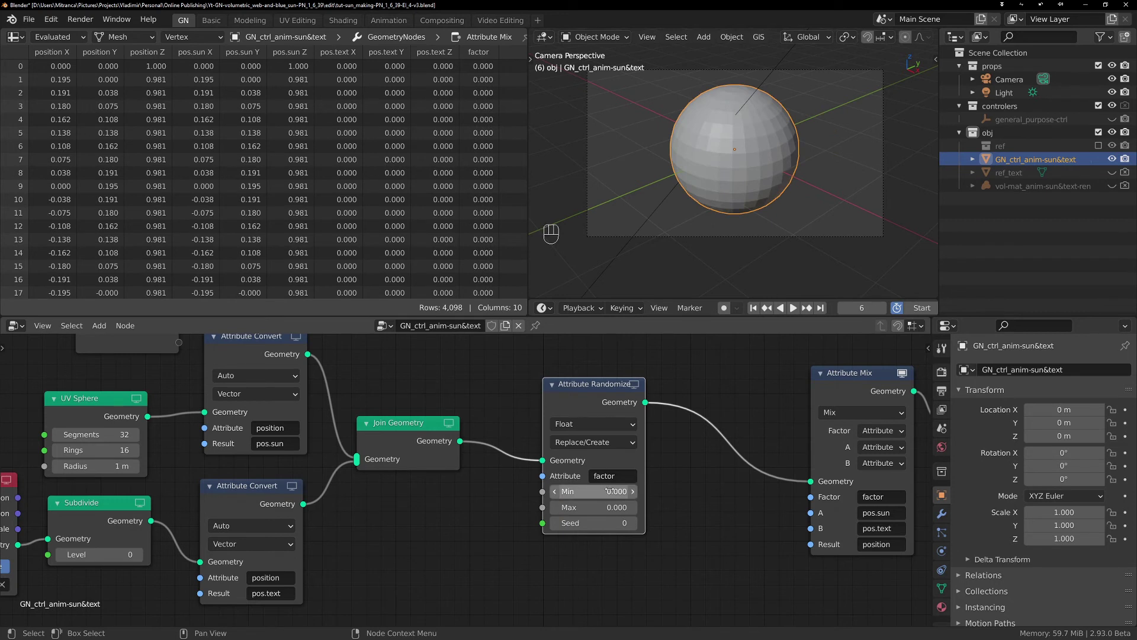
# Set both Min and Max of Attribute Randomize to 1 to test the factor at its highest value.
pyautogui.click(610, 491)
pyautogui.write('1')
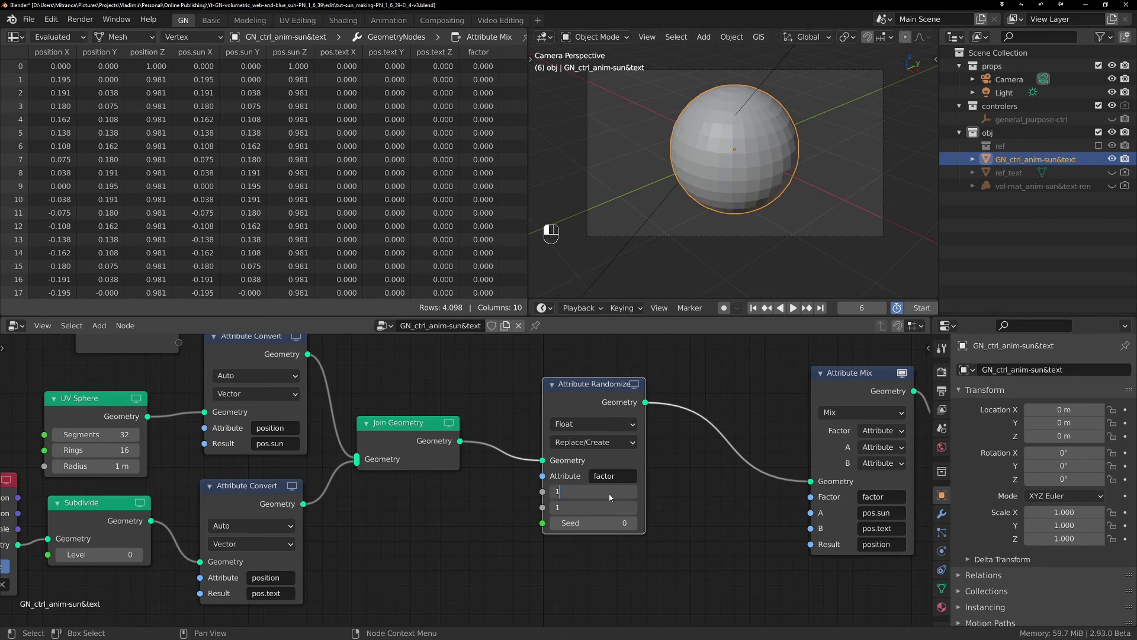
pyautogui.press('Return')
# Move the Attribute Randomize node away from Join Geometry and closer to Attribute Mix.
pyautogui.moveTo(661, 410); pyautogui.dragTo(563, 392, button='middle')
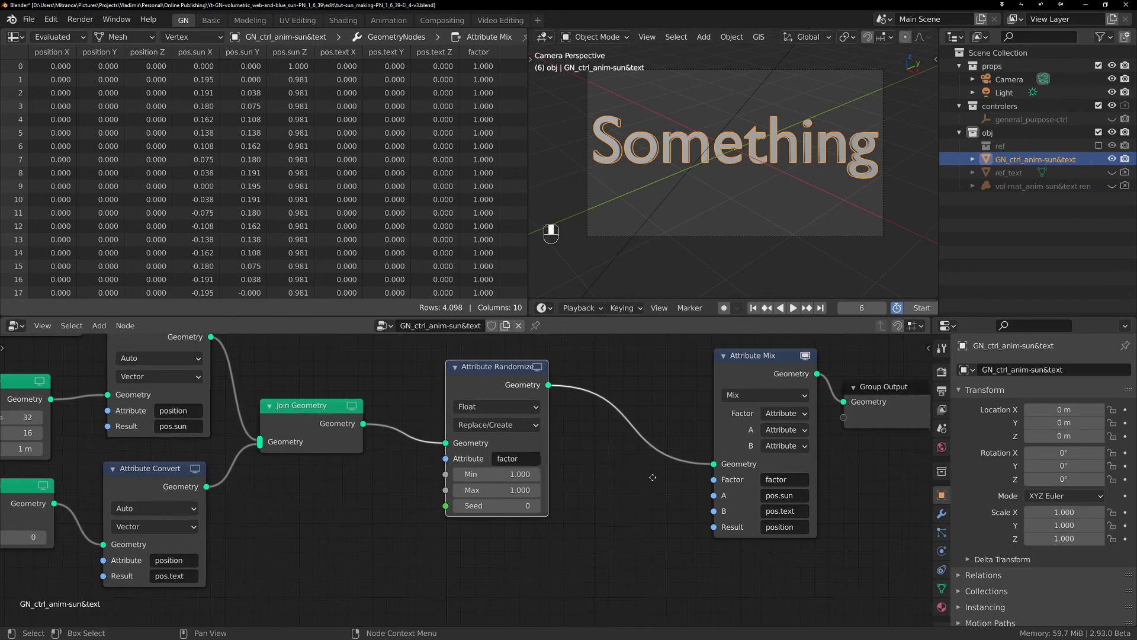
pyautogui.moveTo(494, 378); pyautogui.dragTo(574, 379)
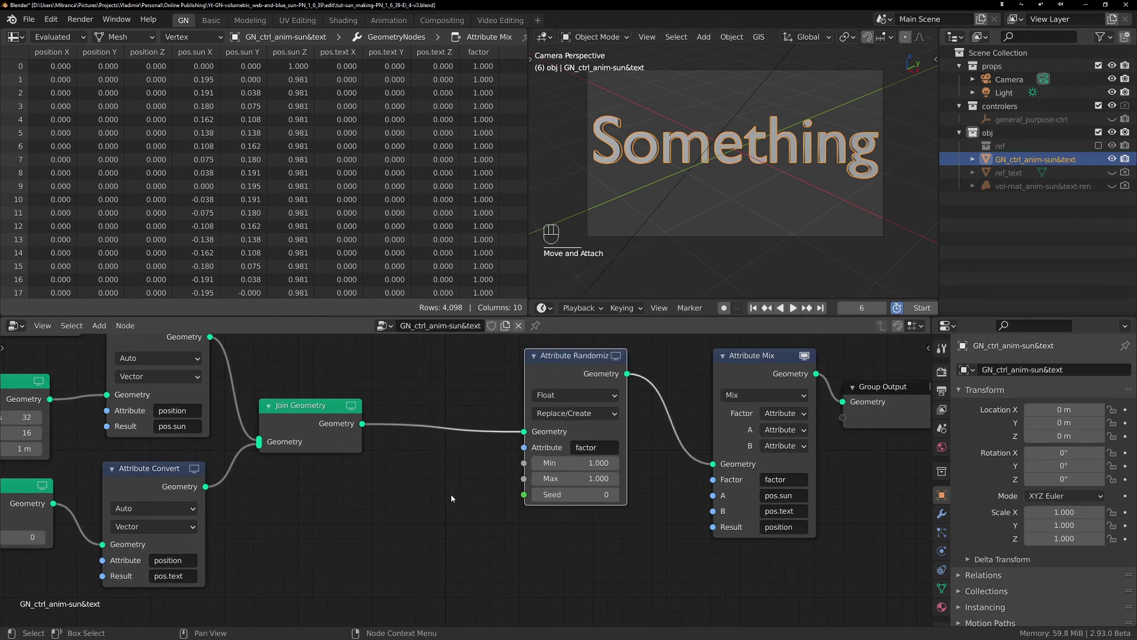
pyautogui.moveTo(450, 494); pyautogui.dragTo(567, 537, button='middle')
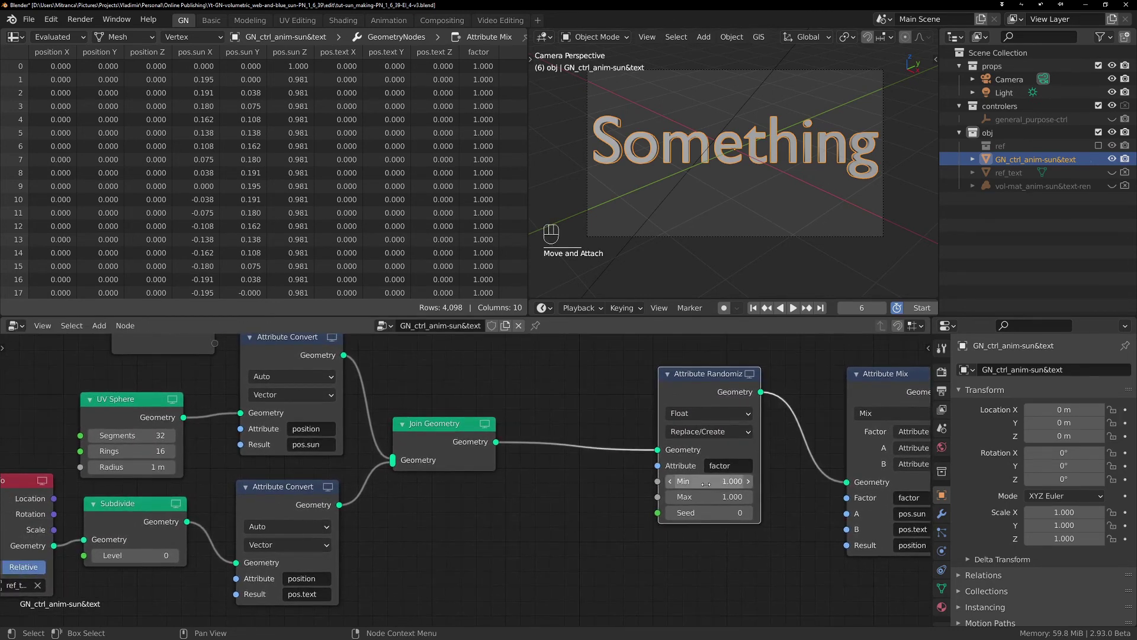
pyautogui.moveTo(708, 382); pyautogui.dragTo(726, 387)
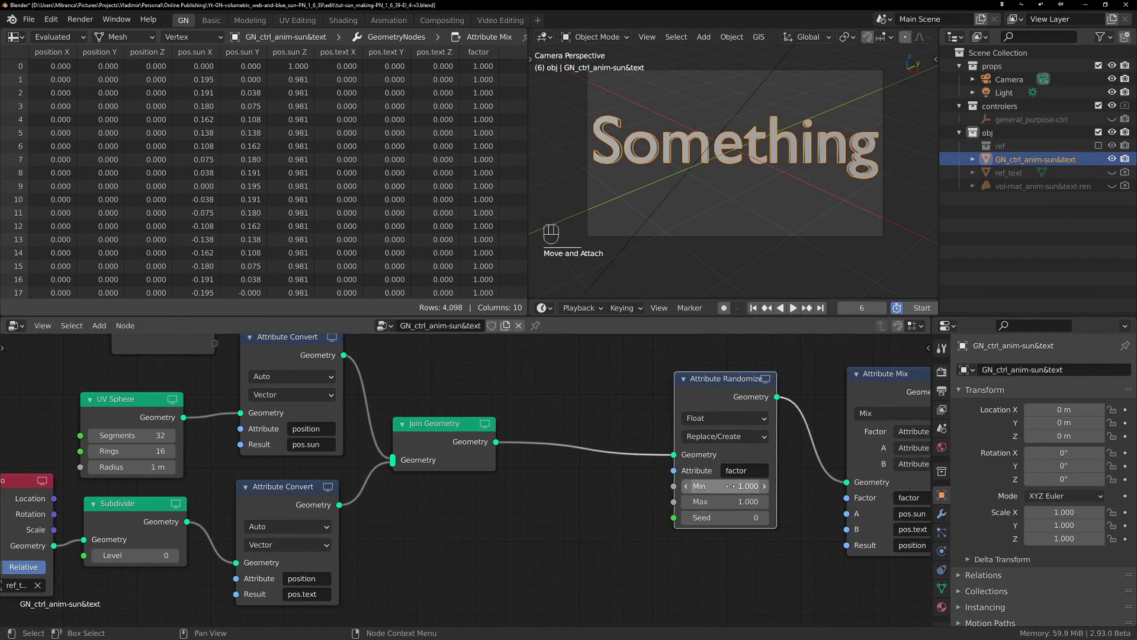
# Try a randomized factor range with Min 0 and Max 0.2 in Attribute Randomize.
pyautogui.click(731, 486)
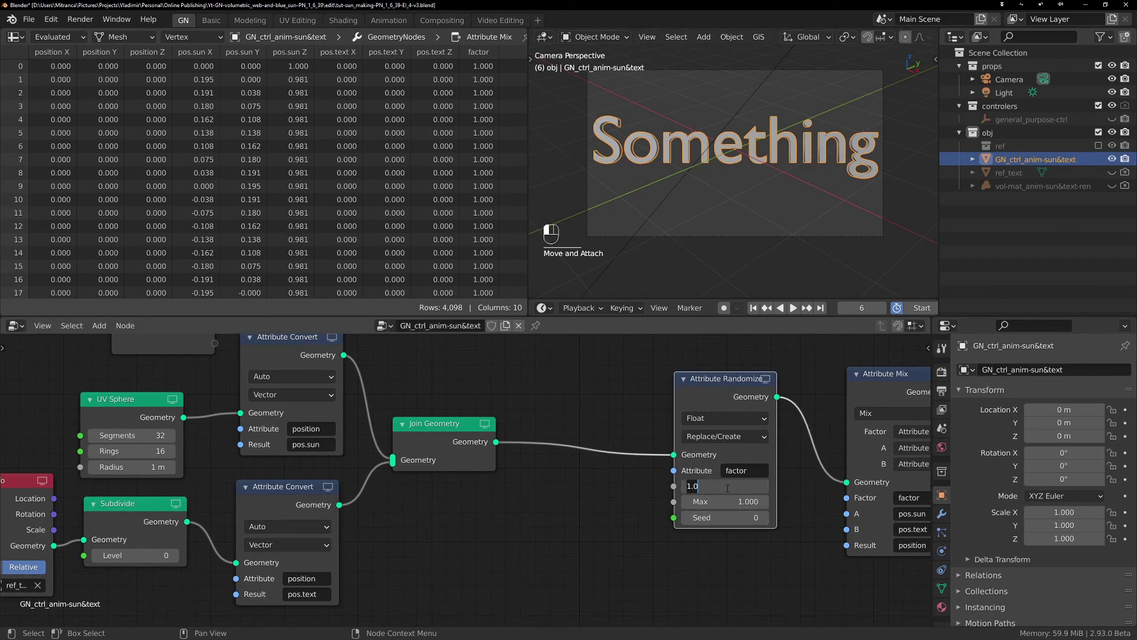
pyautogui.write('0')
pyautogui.press('Return')
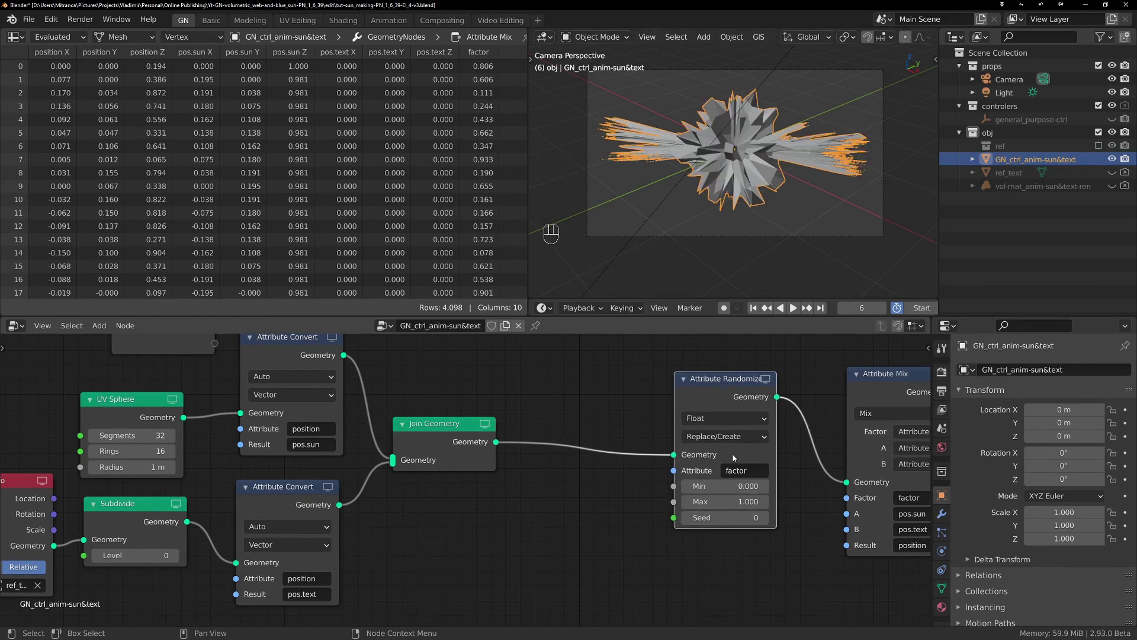
pyautogui.click(747, 502)
pyautogui.write('0.2')
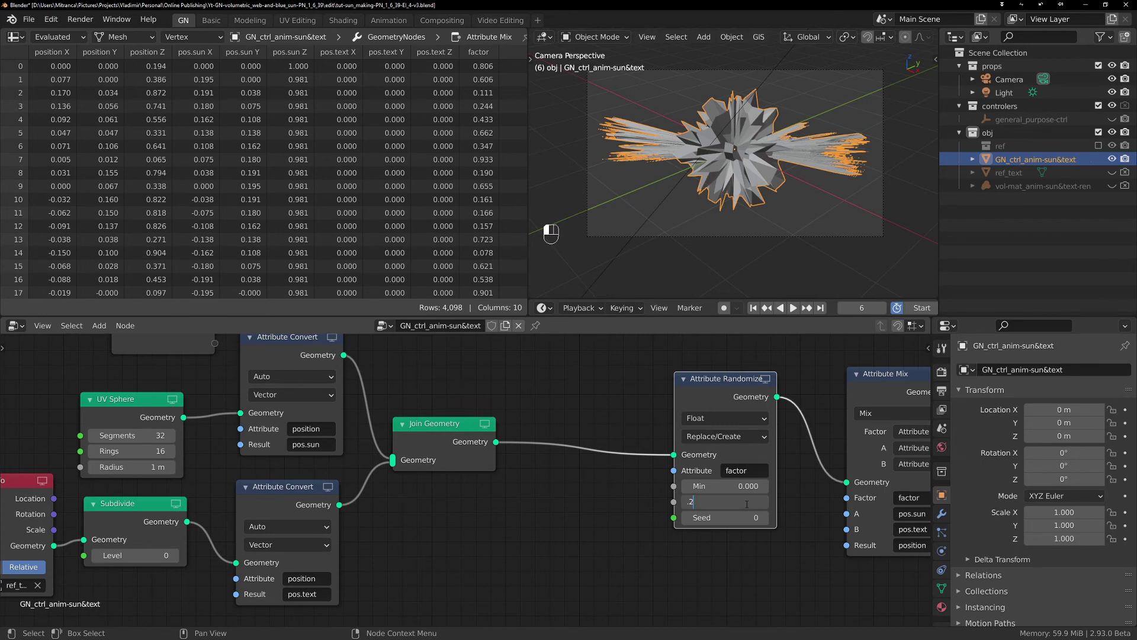
pyautogui.press('Return')
# Raise the Attribute Randomize range to Max 0.6 and Min 0.5, and inspect the partly morphed mesh.
pyautogui.click(745, 501)
pyautogui.write('0.4')
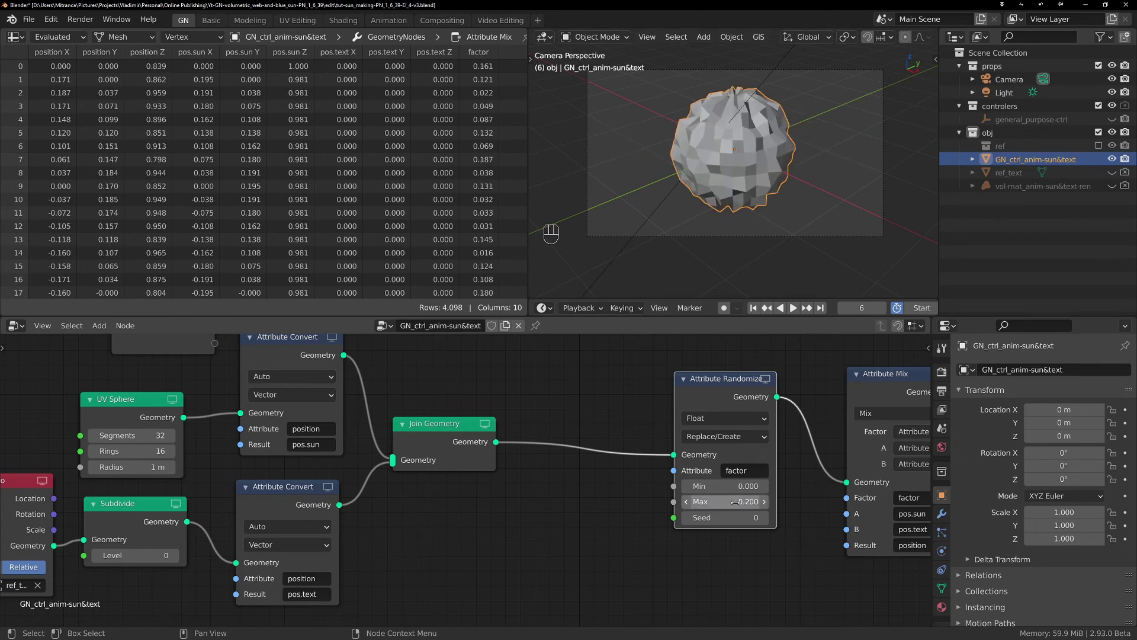
pyautogui.press('Return')
pyautogui.moveTo(746, 502)
pyautogui.mouseDown()
pyautogui.moveTo(763, 501)
pyautogui.moveTo(747, 501)
pyautogui.mouseUp()
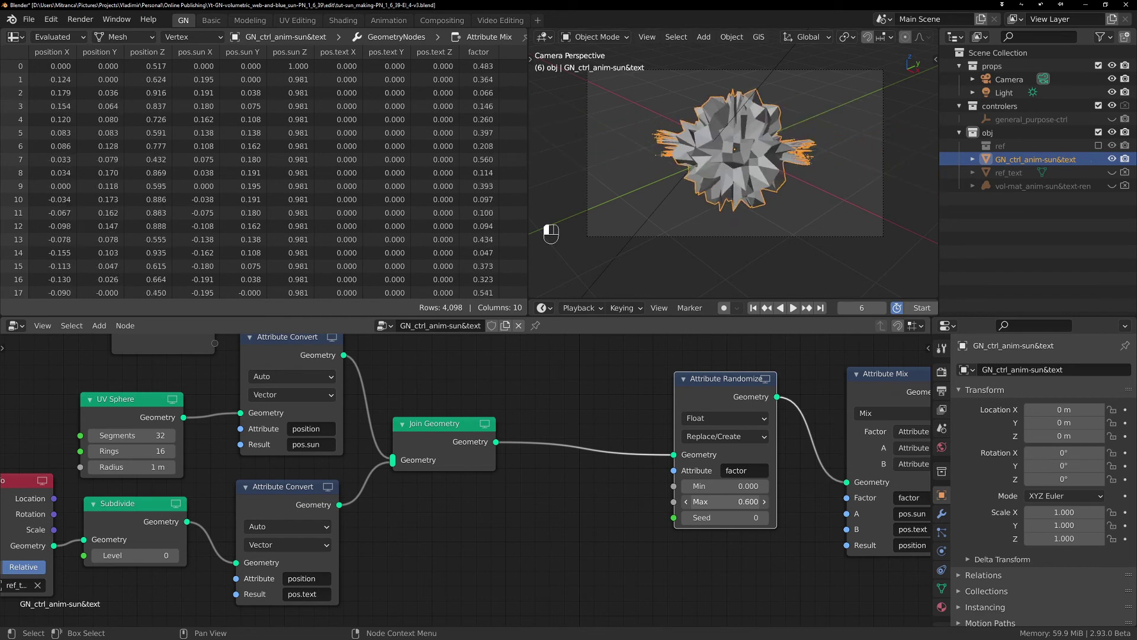
pyautogui.click(725, 486)
pyautogui.write('0.5')
pyautogui.press('Return')
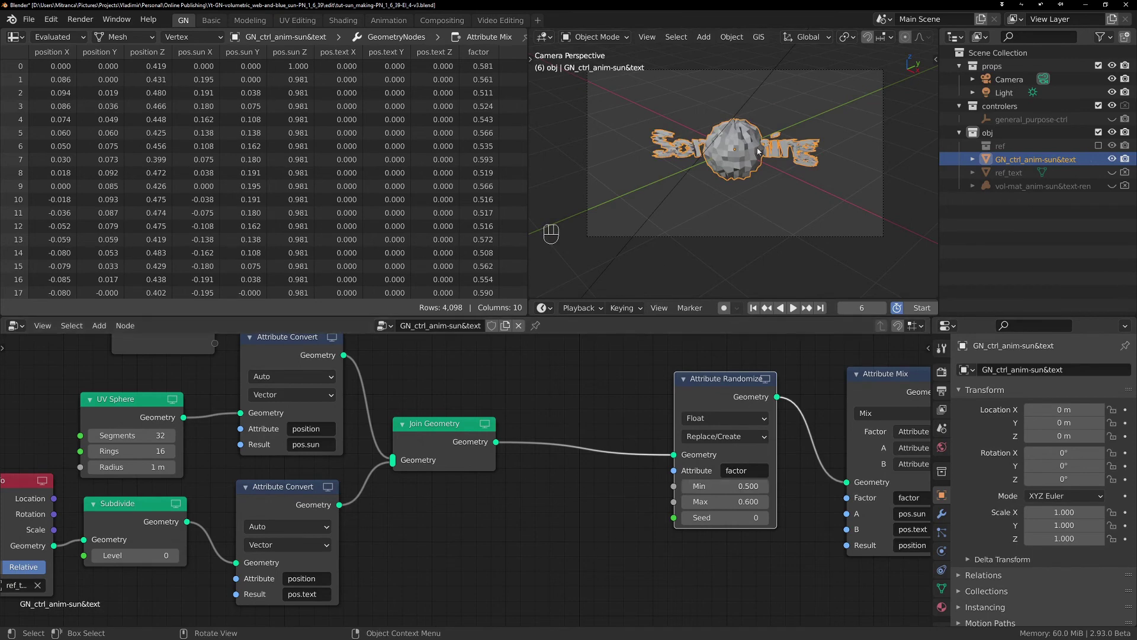
pyautogui.scroll(2, 729, 166)
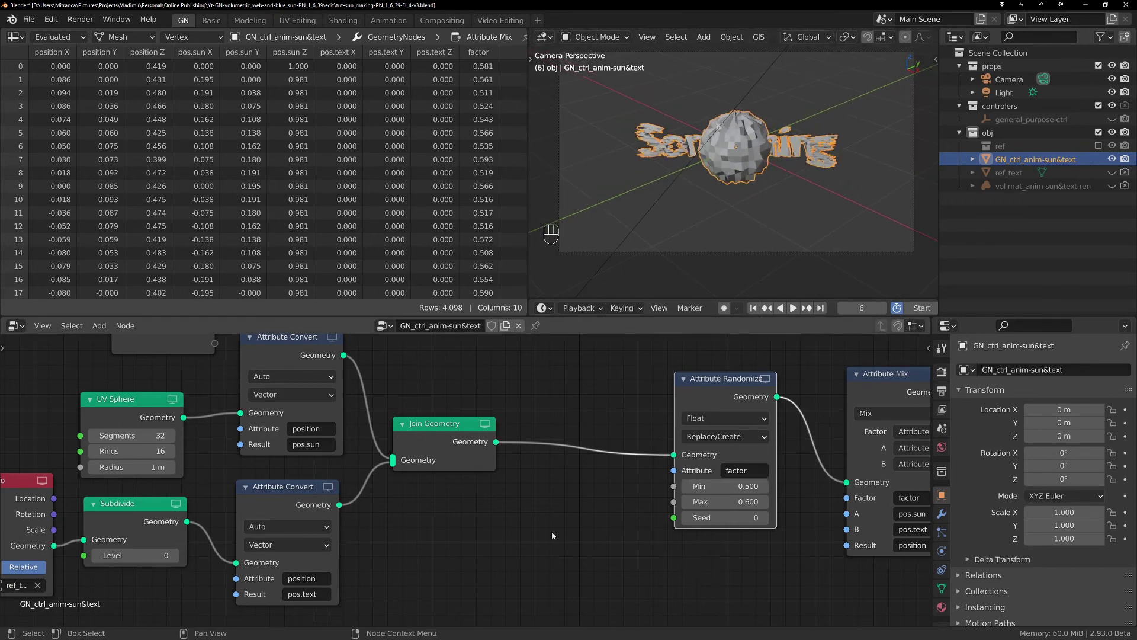
# Shift Attribute Randomize right beside Attribute Mix, leaving free space after Join Geometry for more nodes.
pyautogui.moveTo(552, 530); pyautogui.dragTo(592, 527, button='middle')
pyautogui.moveTo(750, 397); pyautogui.dragTo(777, 398)
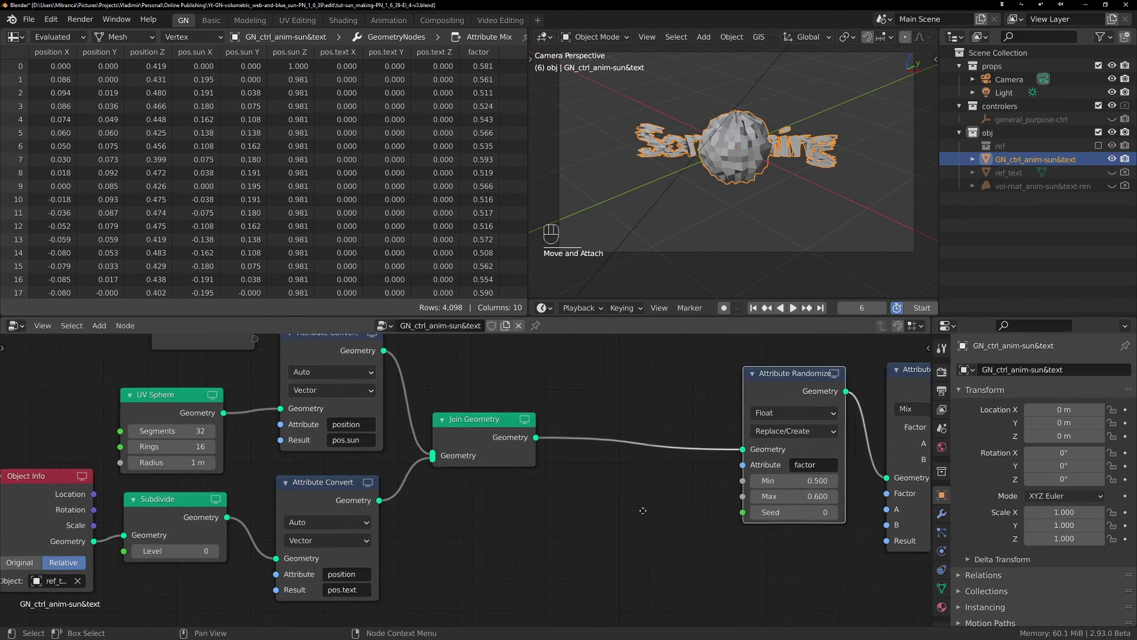
pyautogui.scroll(-2, 642, 479)
pyautogui.moveTo(641, 476); pyautogui.dragTo(545, 486, button='middle')
pyautogui.scroll(-2, 597, 480)
pyautogui.scroll(2, 553, 465)
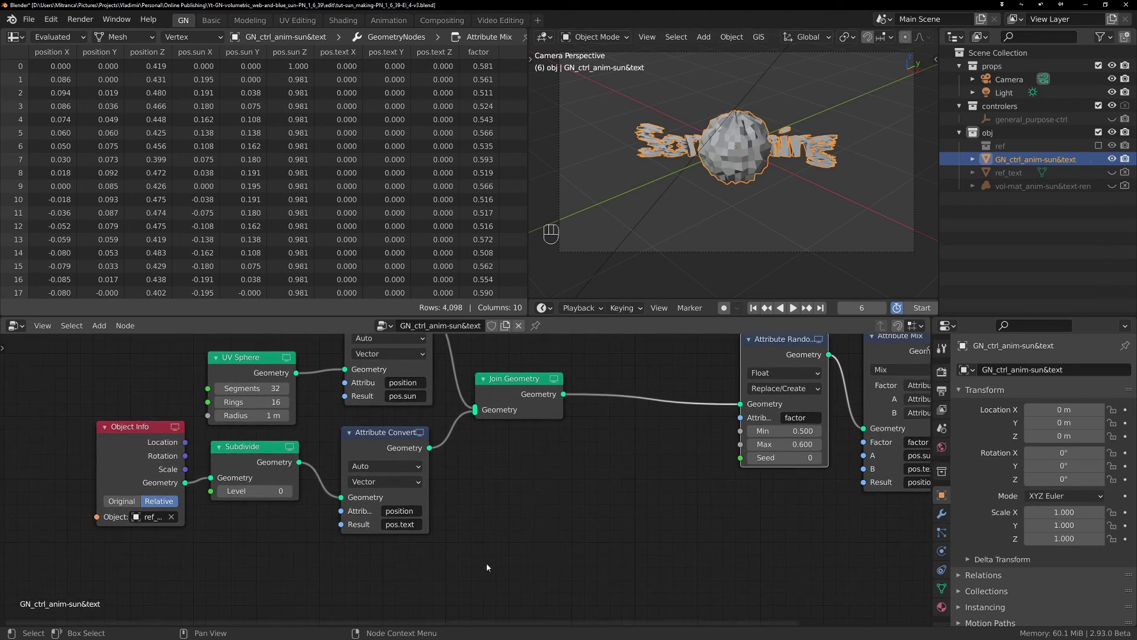
# Add a Value node below Join Geometry, beside the text branch's Attribute Convert node.
pyautogui.hotkey('shift', 'a')
pyautogui.click(543, 465)
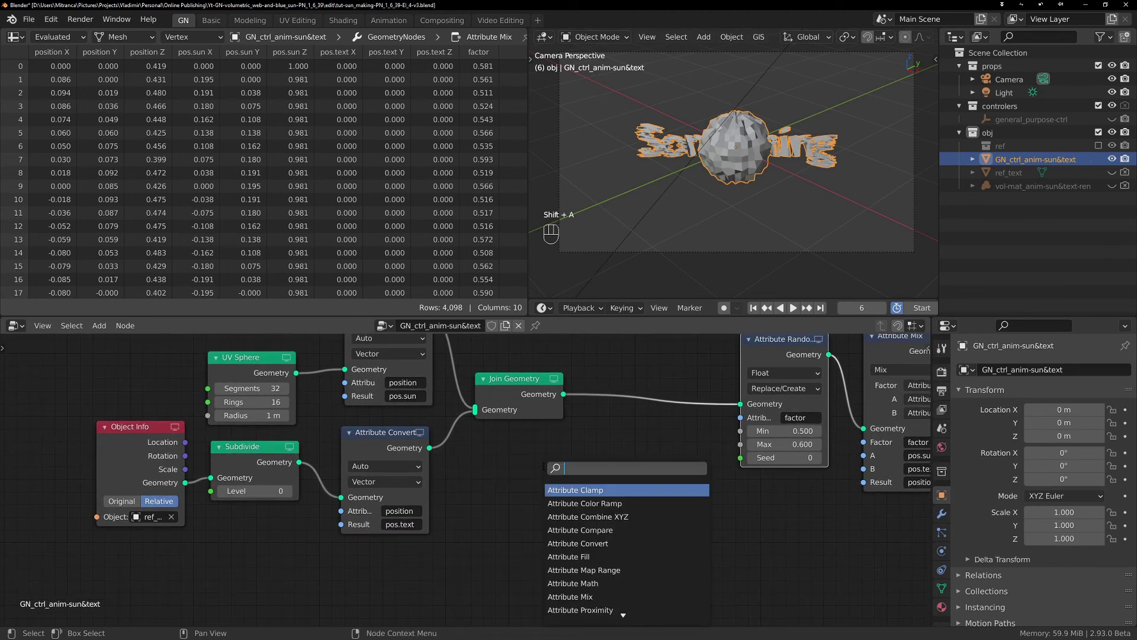
pyautogui.write('v')
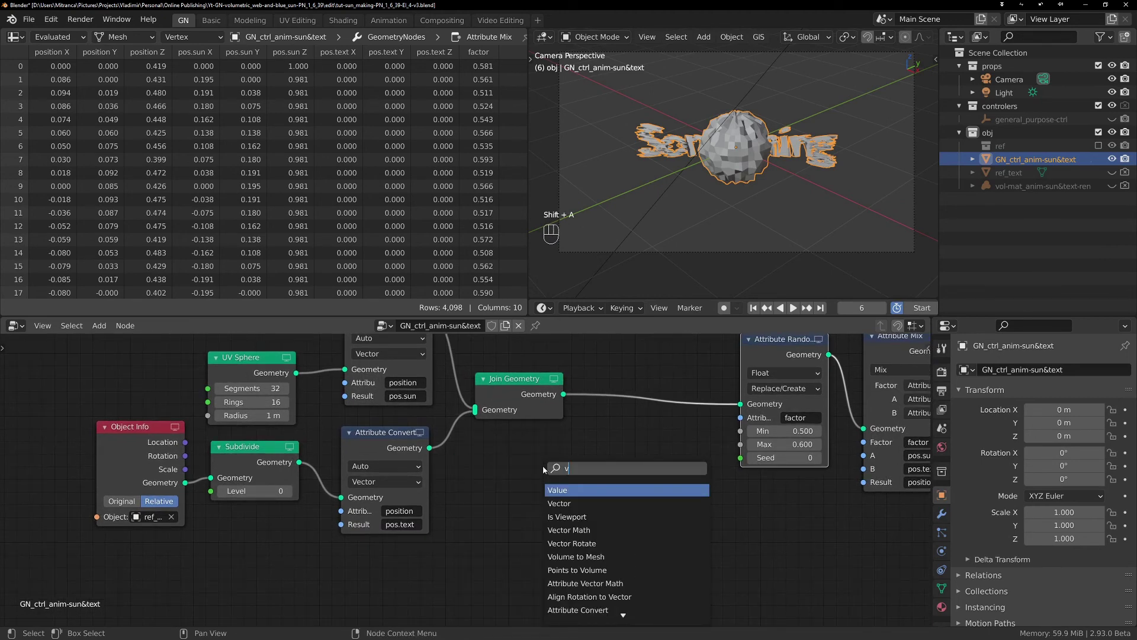
pyautogui.press('Return')
pyautogui.click(495, 510)
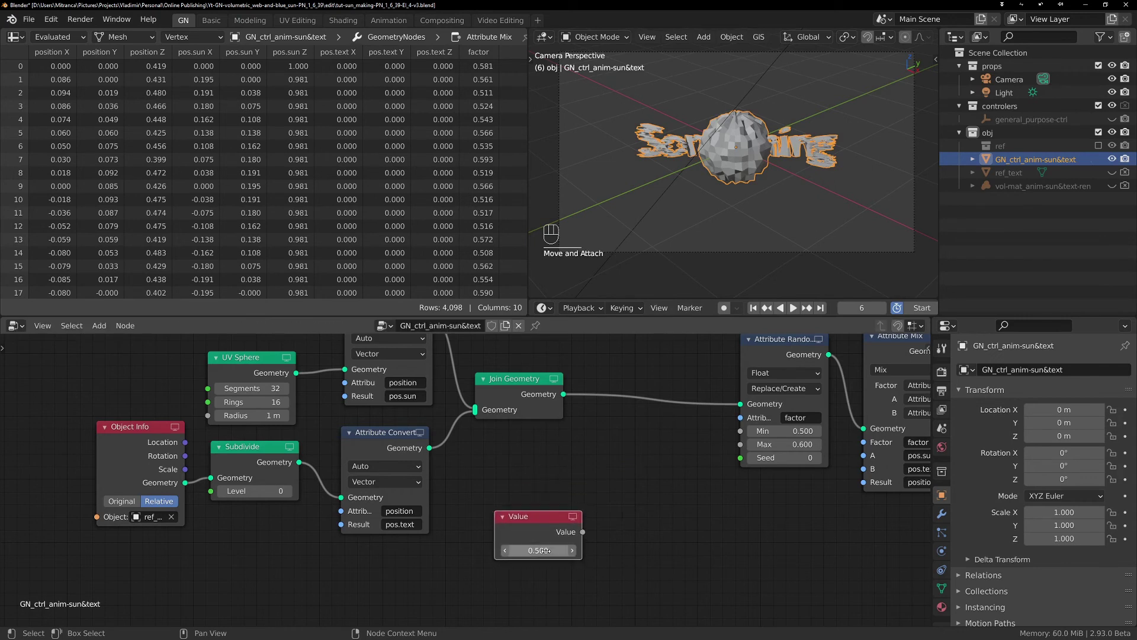
# Drive the Value node with #frame, test it by changing the current frame to 14, and move the node slightly aside.
pyautogui.click(547, 550)
pyautogui.write('#')
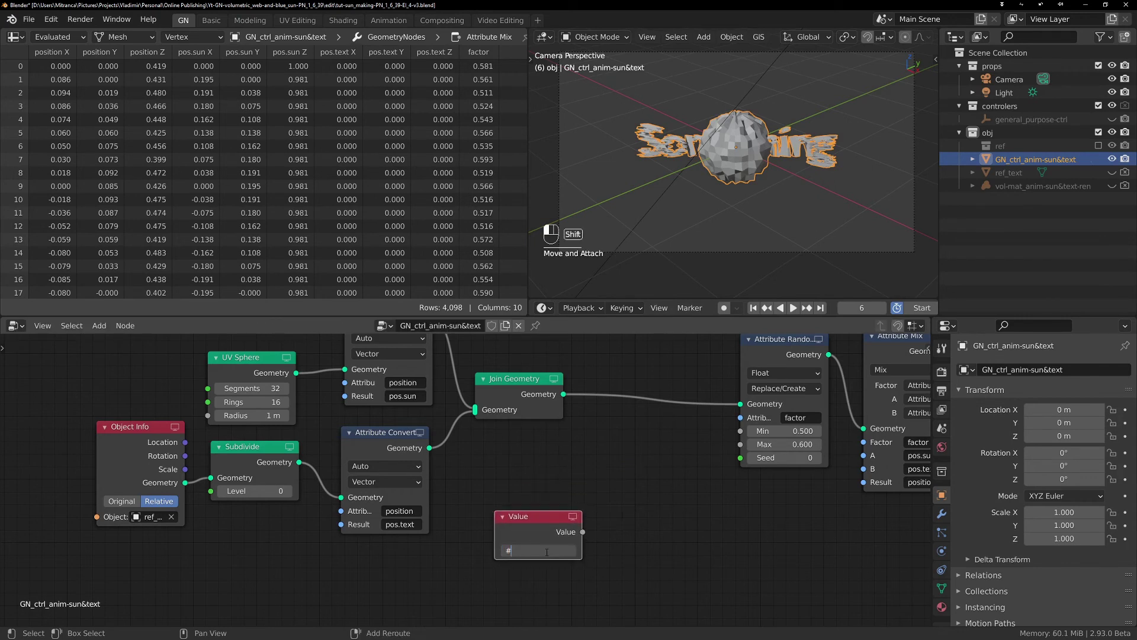
pyautogui.write('fra')
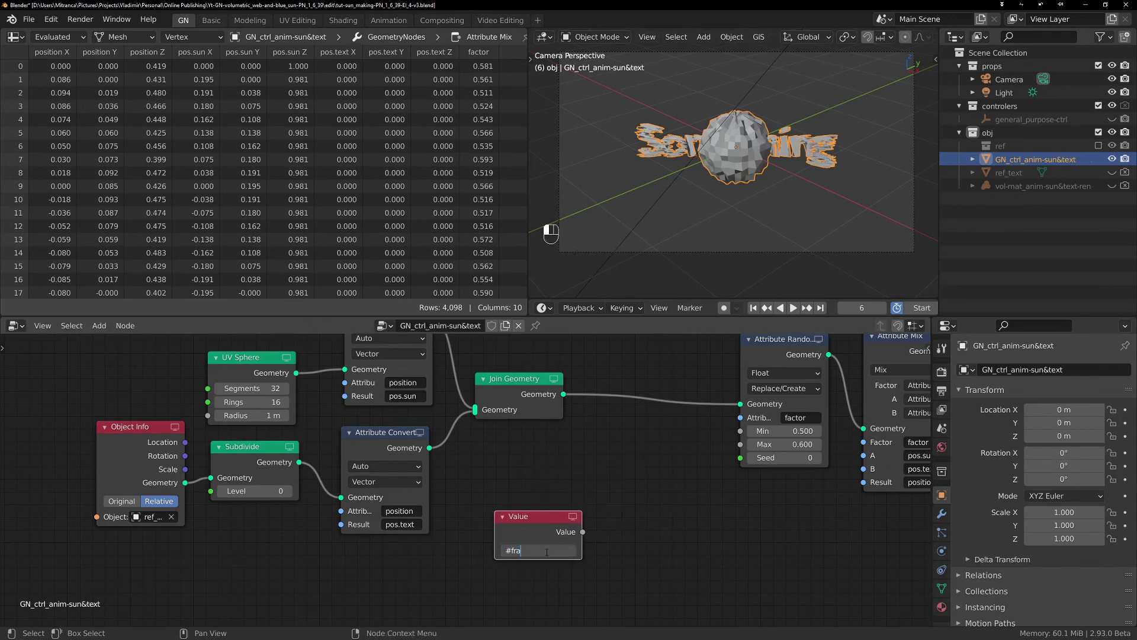
pyautogui.write('me')
pyautogui.press('Return')
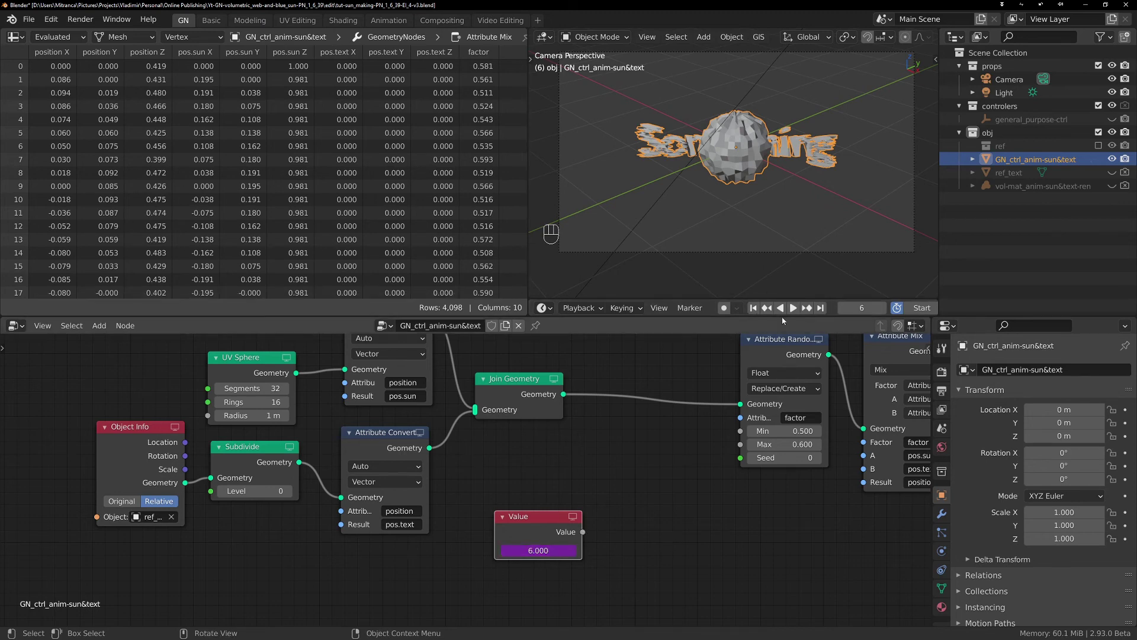
pyautogui.moveTo(862, 308); pyautogui.dragTo(882, 308)
pyautogui.moveTo(536, 516); pyautogui.dragTo(499, 520)
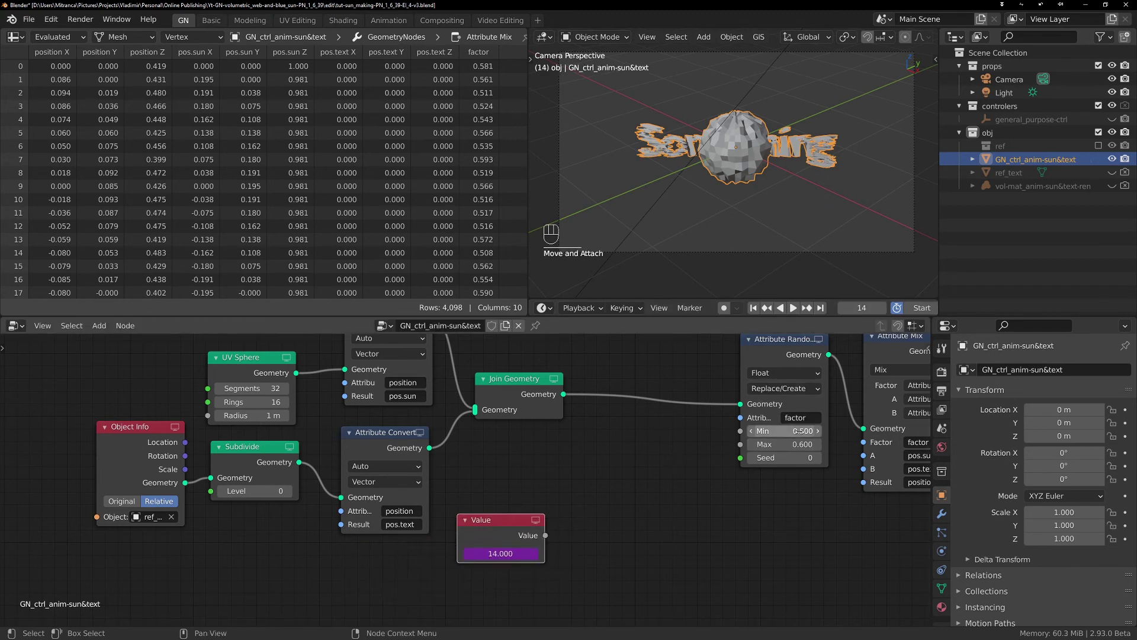
# Add a Map Range node between the Value and Attribute Randomize nodes, widen it and nudge it into place.
pyautogui.moveTo(635, 512); pyautogui.dragTo(607, 507, button='middle')
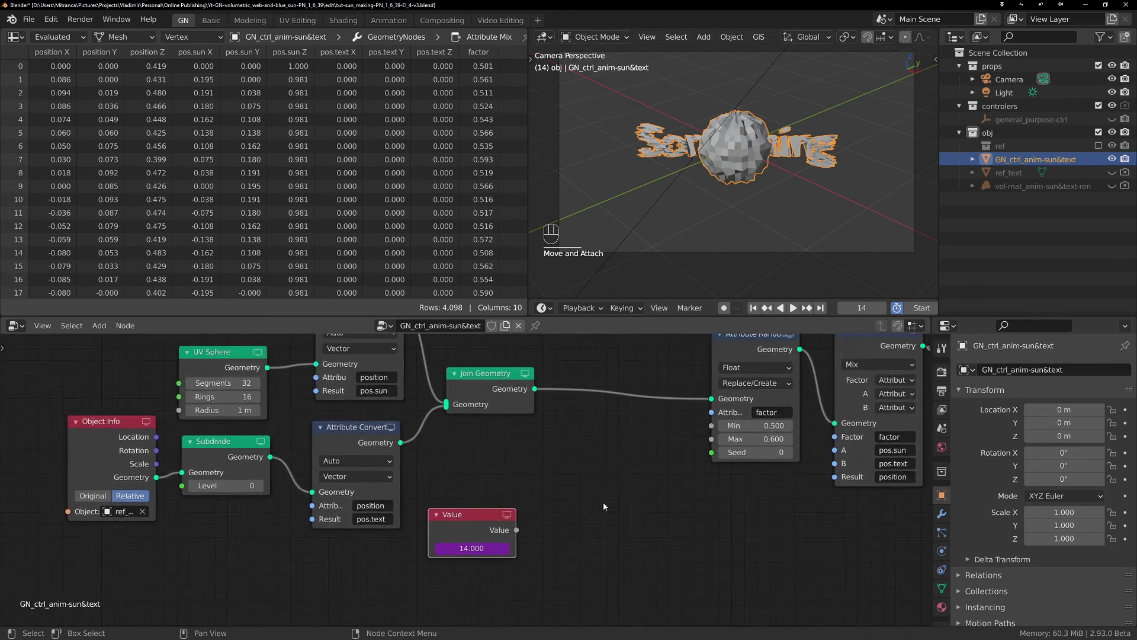
pyautogui.hotkey('shift', 'a')
pyautogui.moveTo(572, 486)
pyautogui.click(560, 459)
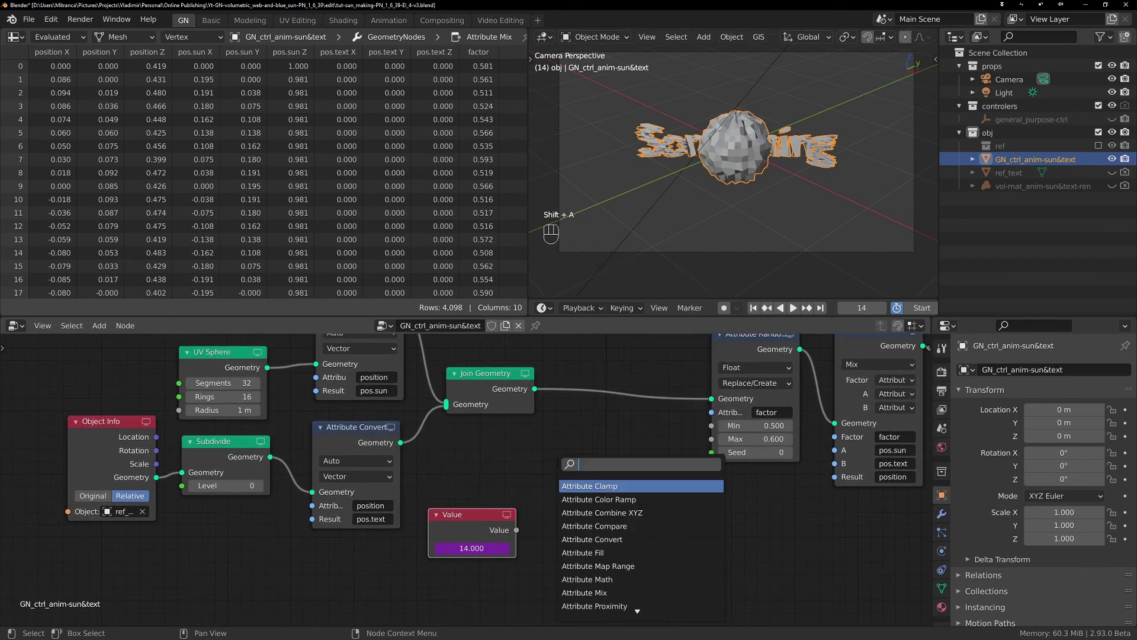
pyautogui.write('map')
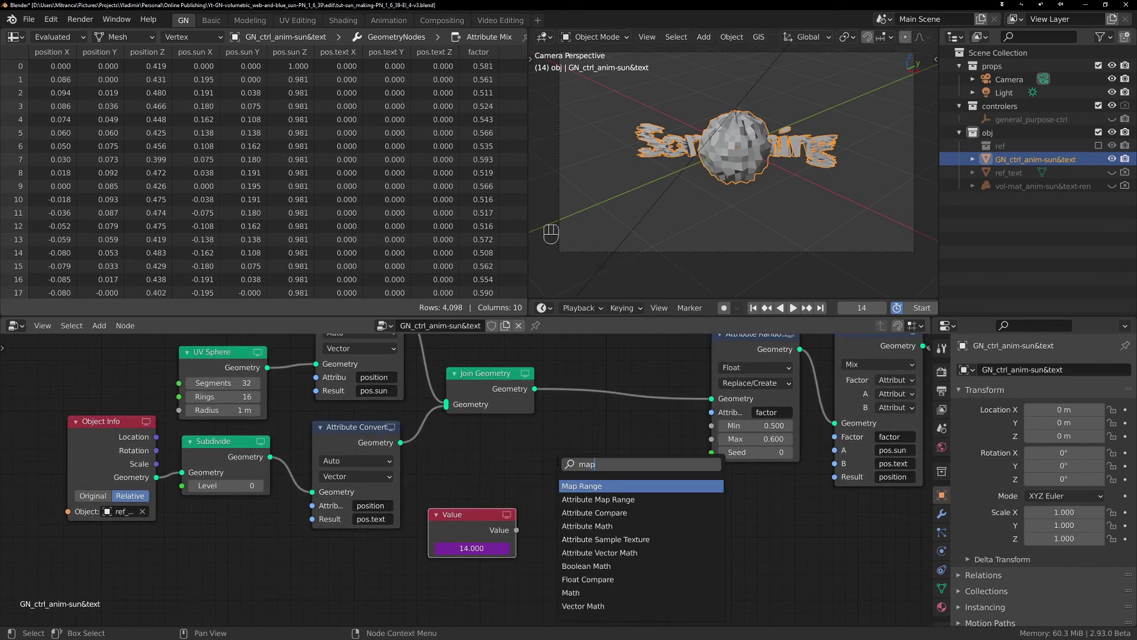
pyautogui.click(583, 481)
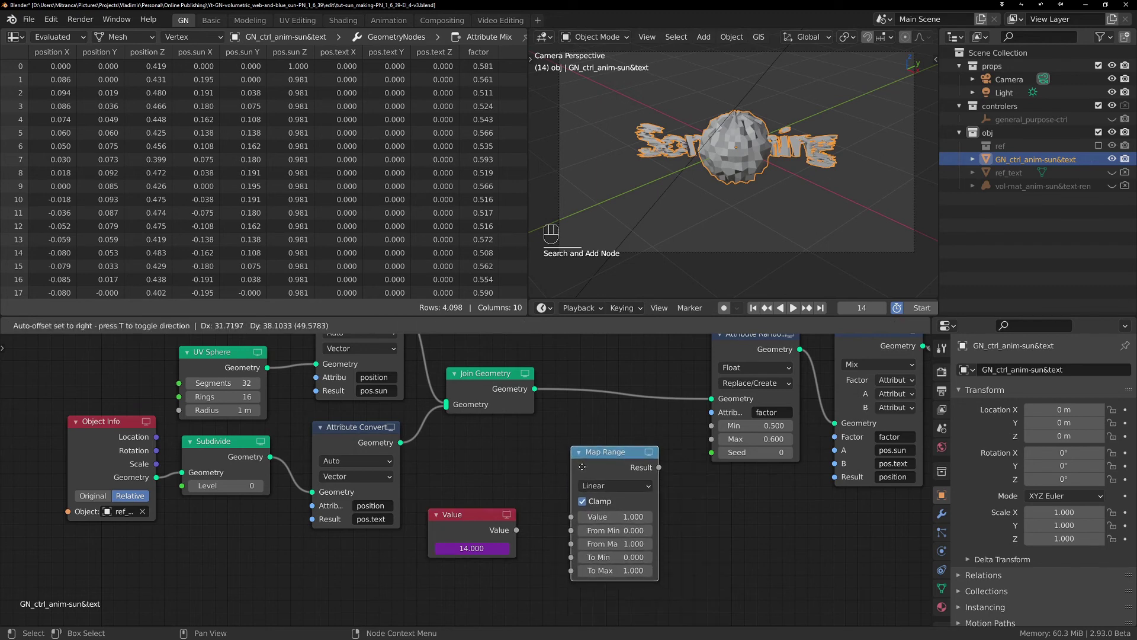
pyautogui.click(580, 463)
pyautogui.moveTo(700, 520); pyautogui.dragTo(673, 482, button='middle')
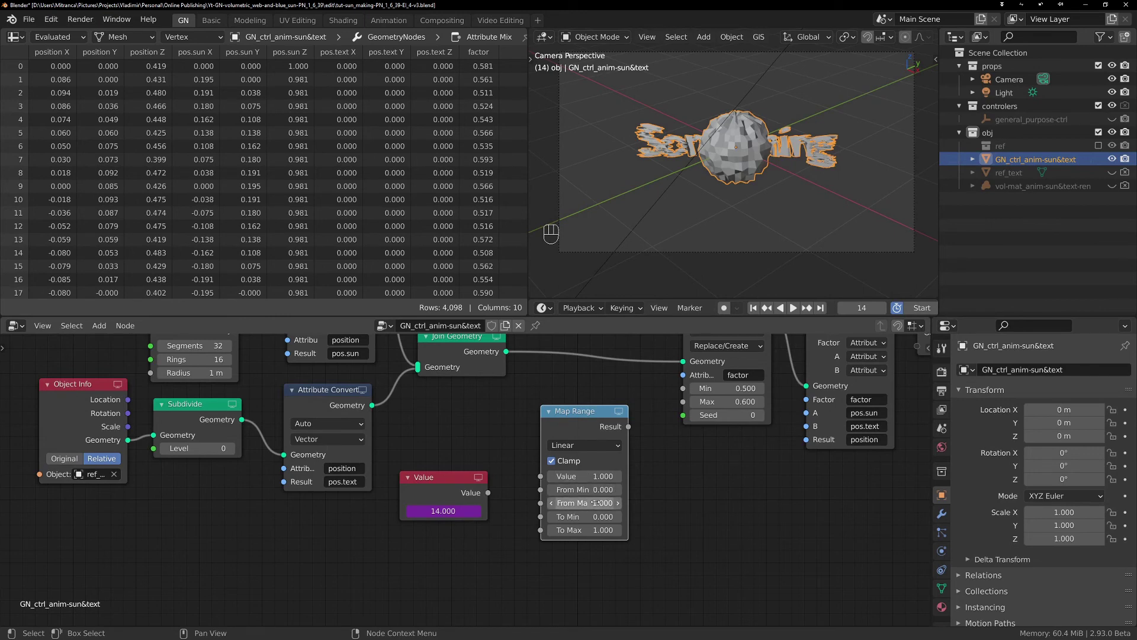
pyautogui.moveTo(626, 478); pyautogui.dragTo(641, 478)
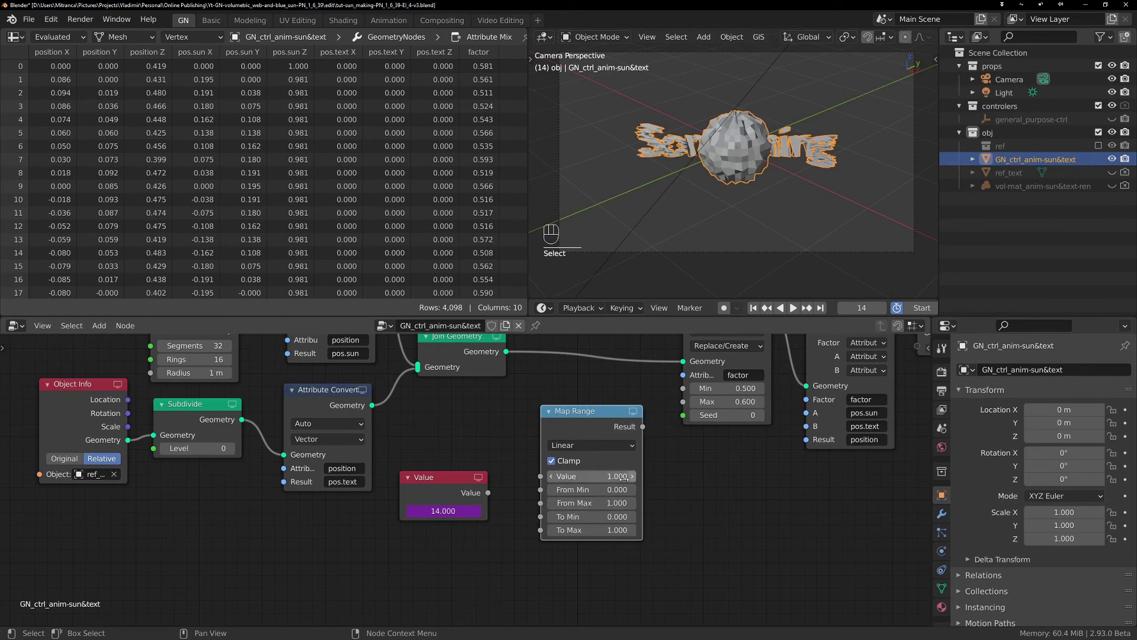
pyautogui.moveTo(595, 415); pyautogui.dragTo(588, 420)
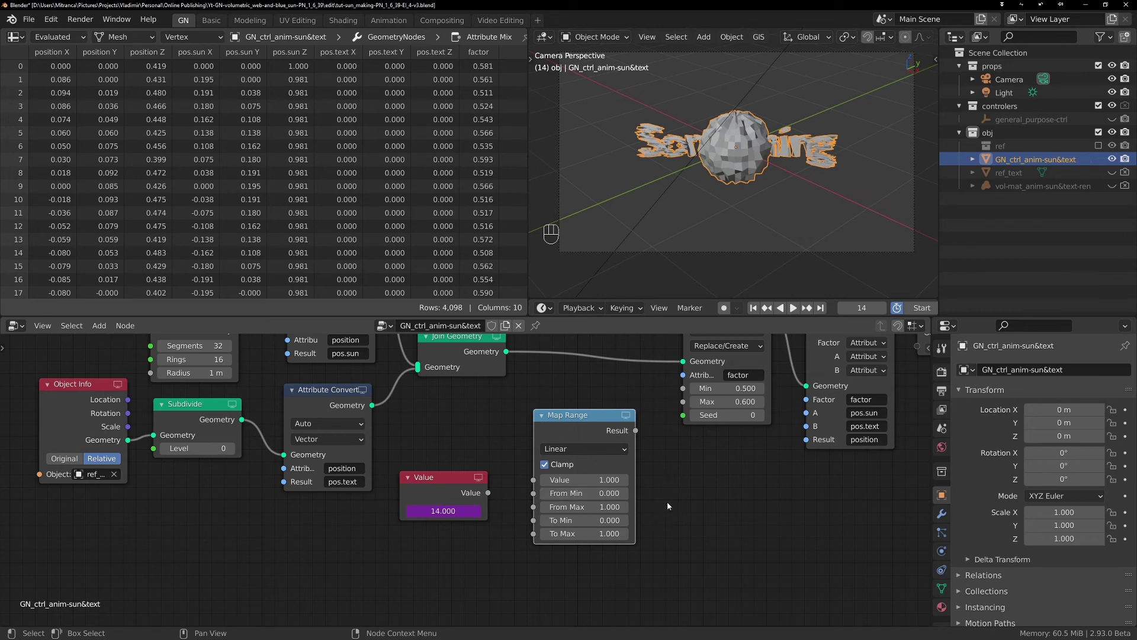
# Annotate a 0 … 1 range beside the Map Range node and outline its From and To fields.
pyautogui.press('shift')
pyautogui.moveTo(687, 480)
pyautogui.mouseDown()
pyautogui.moveTo(675, 477)
pyautogui.moveTo(694, 484)
pyautogui.moveTo(685, 473)
pyautogui.mouseUp()
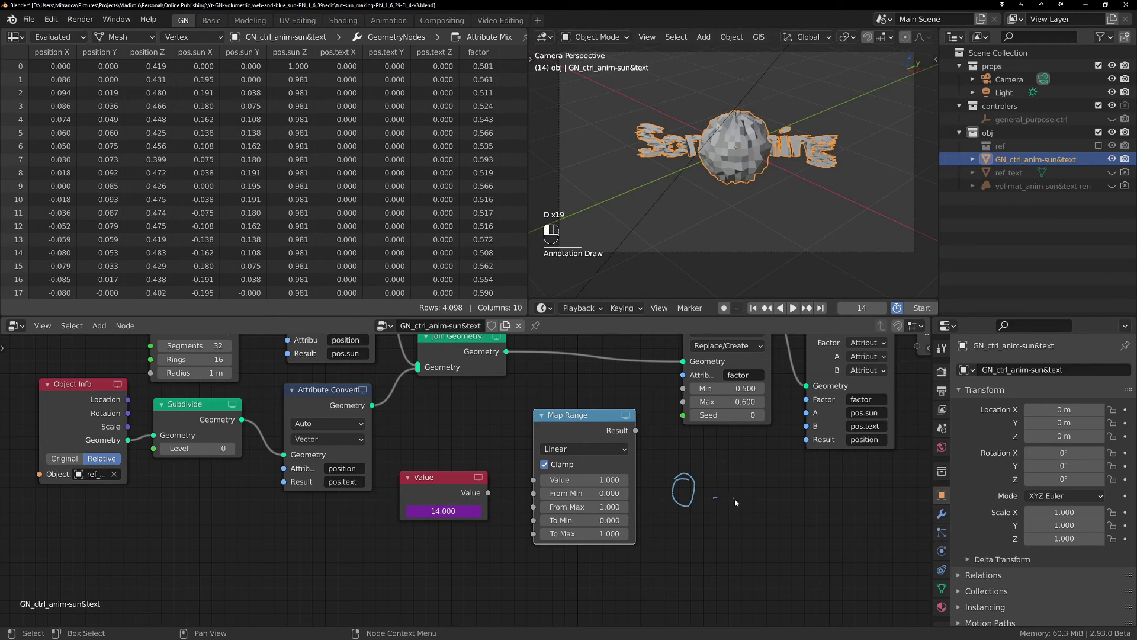
pyautogui.click(759, 499)
pyautogui.moveTo(791, 503); pyautogui.dragTo(794, 473)
pyautogui.moveTo(642, 489)
pyautogui.mouseDown()
pyautogui.moveTo(530, 491)
pyautogui.moveTo(585, 511)
pyautogui.moveTo(644, 503)
pyautogui.moveTo(641, 488)
pyautogui.mouseUp()
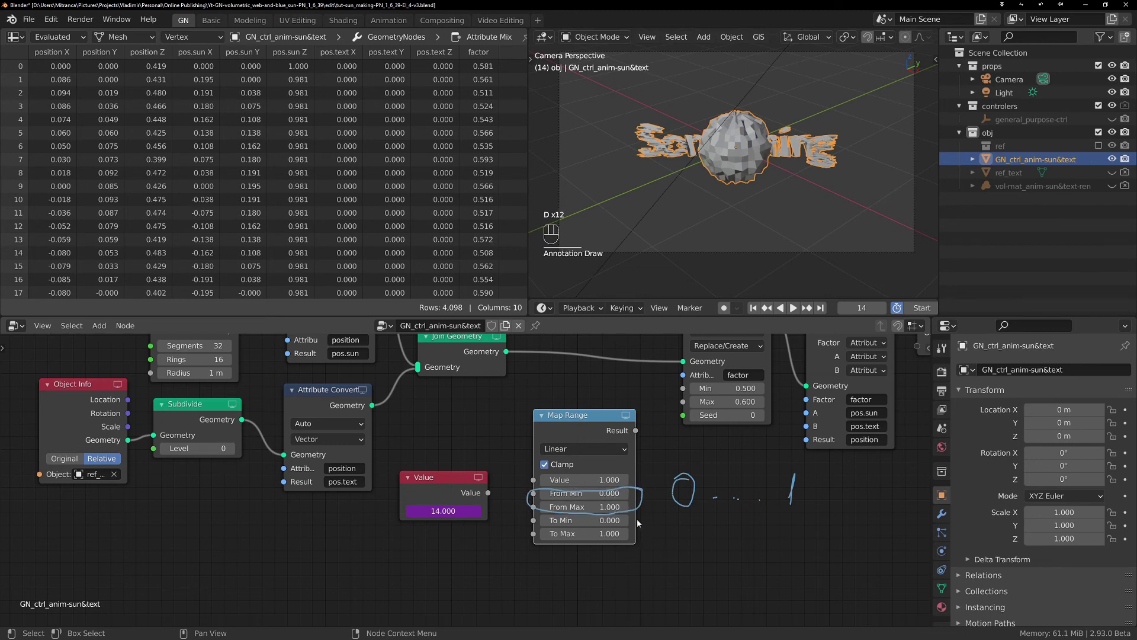
pyautogui.moveTo(635, 517); pyautogui.dragTo(632, 551)
pyautogui.moveTo(523, 517)
pyautogui.mouseDown()
pyautogui.moveTo(523, 546)
pyautogui.moveTo(631, 550)
pyautogui.moveTo(635, 537)
pyautogui.mouseUp()
pyautogui.moveTo(523, 517); pyautogui.dragTo(636, 516)
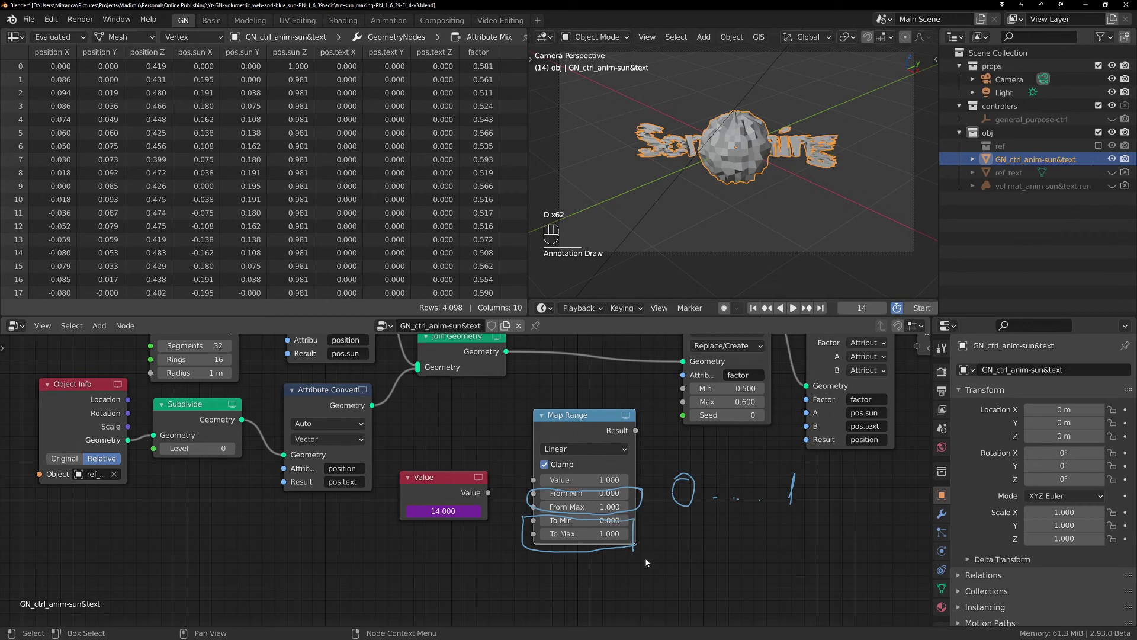
# Set the Map Range node's To Min to 2 and To Max to 5.
pyautogui.click(610, 521)
pyautogui.write('2')
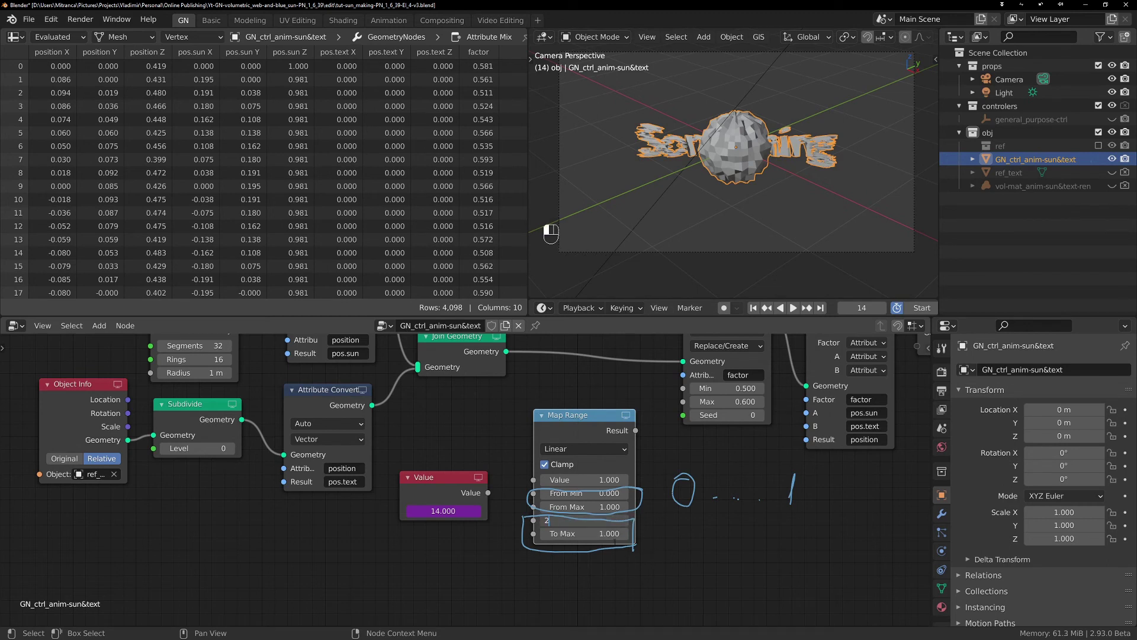
pyautogui.press('Return')
pyautogui.click(594, 534)
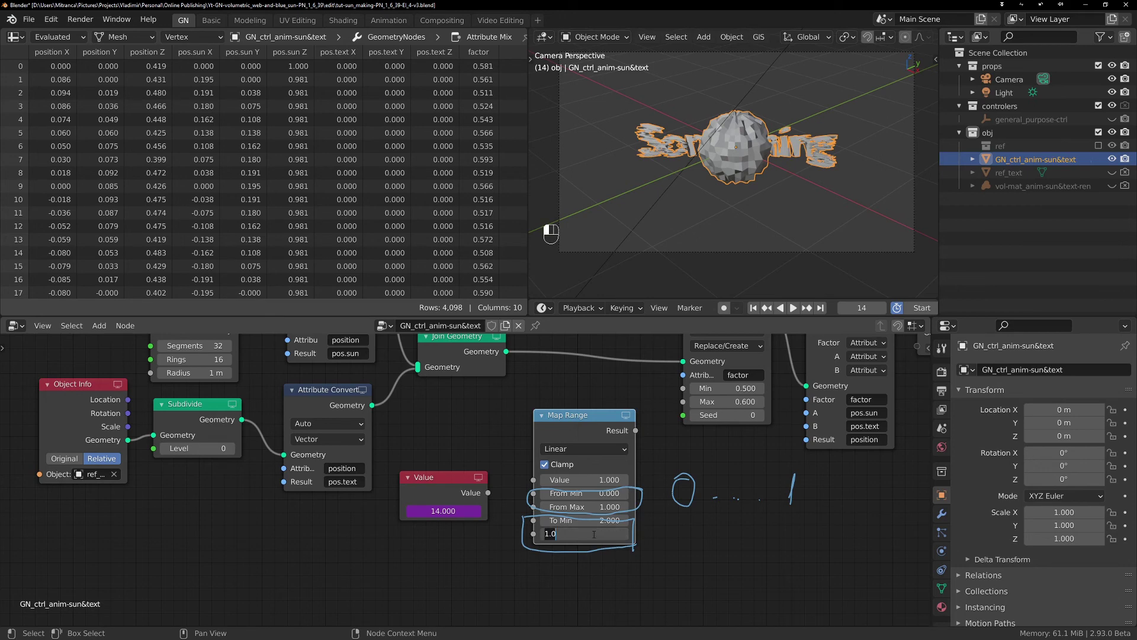
pyautogui.write('5')
pyautogui.press('Return')
# Annotate arrows from 0 to 2 and from 1 to 5 beside the Map Range node, redrawing the 5.
pyautogui.press('d')
pyautogui.press('d')
pyautogui.moveTo(685, 514)
pyautogui.mouseDown()
pyautogui.moveTo(689, 548)
pyautogui.moveTo(711, 565)
pyautogui.mouseUp()
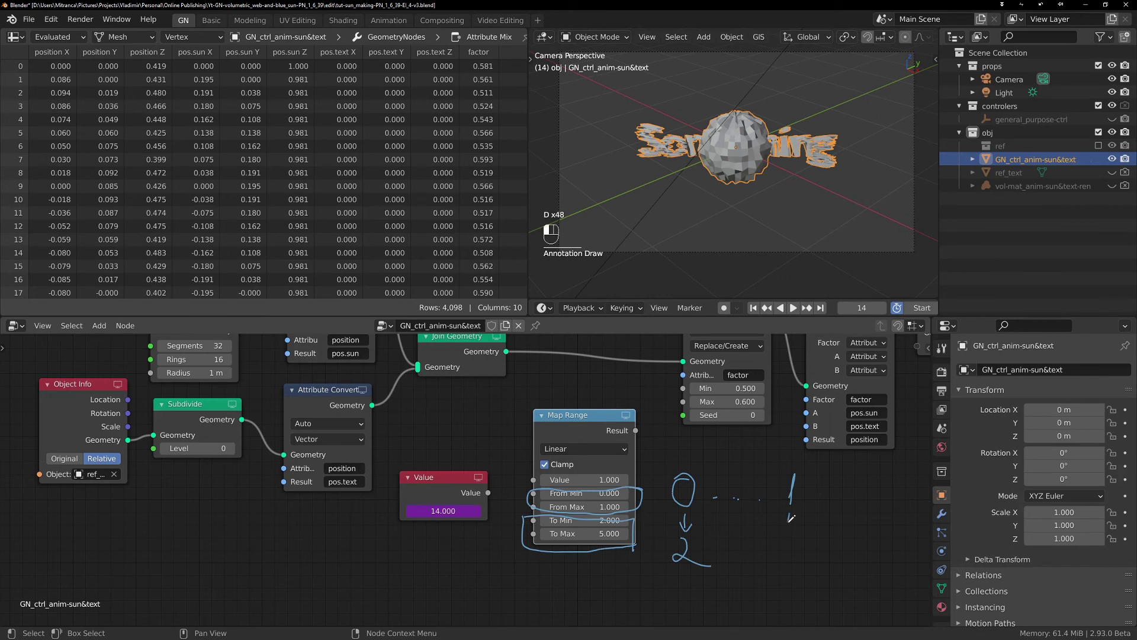
pyautogui.moveTo(788, 521)
pyautogui.mouseDown()
pyautogui.moveTo(802, 519)
pyautogui.moveTo(789, 554)
pyautogui.moveTo(803, 563)
pyautogui.moveTo(788, 571)
pyautogui.mouseUp()
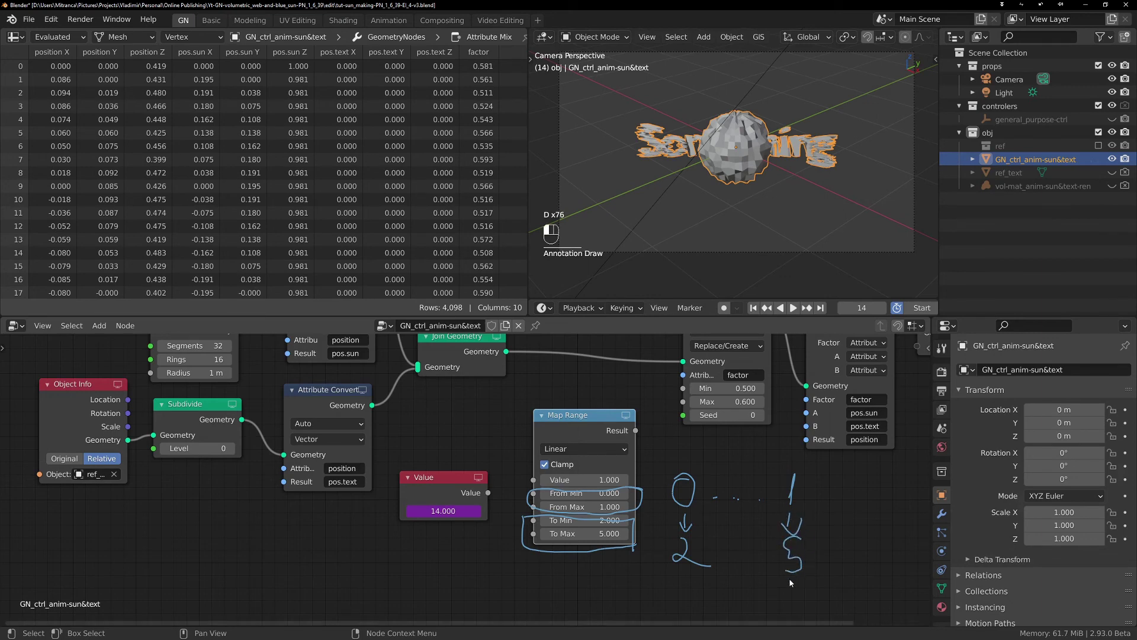
pyautogui.moveTo(794, 563)
pyautogui.mouseDown(button='right')
pyautogui.moveTo(790, 541)
pyautogui.moveTo(794, 549)
pyautogui.mouseUp(button='right')
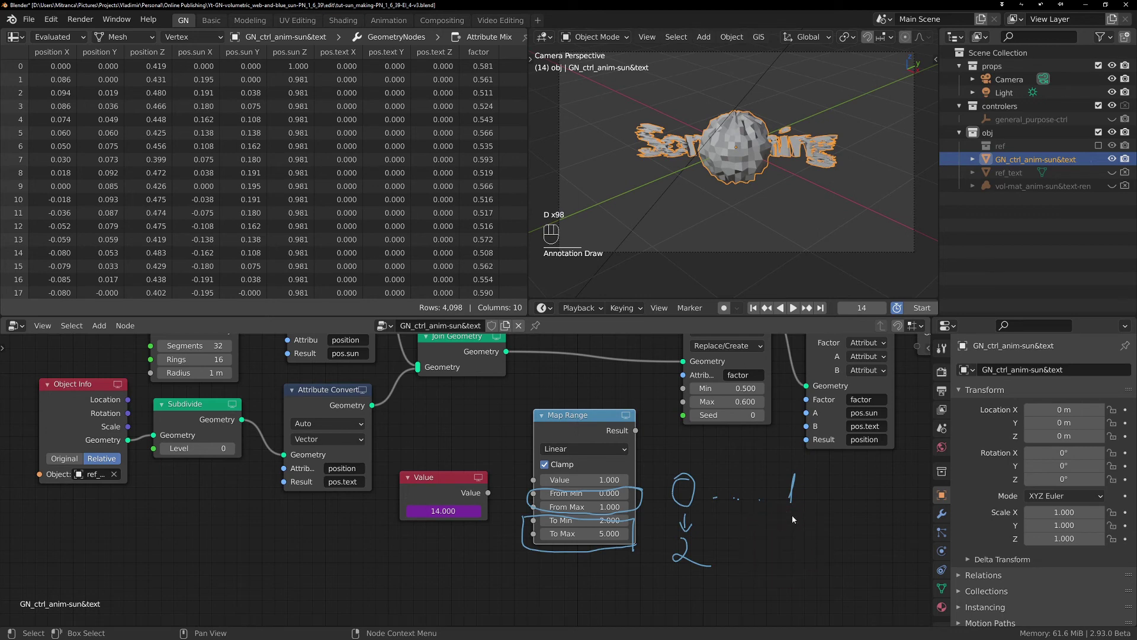
pyautogui.moveTo(793, 514); pyautogui.dragTo(801, 542)
pyautogui.moveTo(810, 529)
pyautogui.mouseDown()
pyautogui.moveTo(795, 561)
pyautogui.moveTo(814, 569)
pyautogui.moveTo(794, 578)
pyautogui.mouseUp()
# Annotate dots between 2 and 5, and write 0.5 above its mapped midpoint value of 3.5.
pyautogui.click(735, 565)
pyautogui.moveTo(718, 567); pyautogui.dragTo(722, 567)
pyautogui.moveTo(733, 567); pyautogui.dragTo(740, 567)
pyautogui.moveTo(749, 566); pyautogui.dragTo(782, 568)
pyautogui.moveTo(742, 492); pyautogui.dragTo(742, 513)
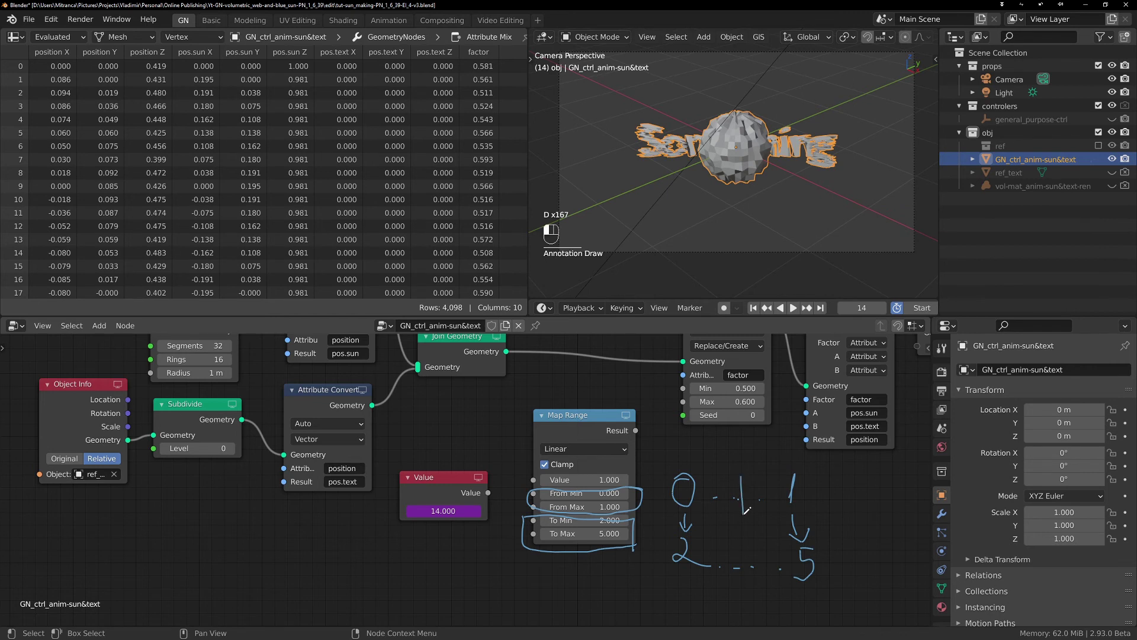
pyautogui.moveTo(732, 447)
pyautogui.mouseDown()
pyautogui.moveTo(758, 461)
pyautogui.moveTo(769, 441)
pyautogui.mouseUp()
pyautogui.moveTo(744, 536)
pyautogui.mouseDown(button='right')
pyautogui.moveTo(736, 533)
pyautogui.moveTo(752, 590)
pyautogui.mouseUp(button='right')
pyautogui.click(719, 568)
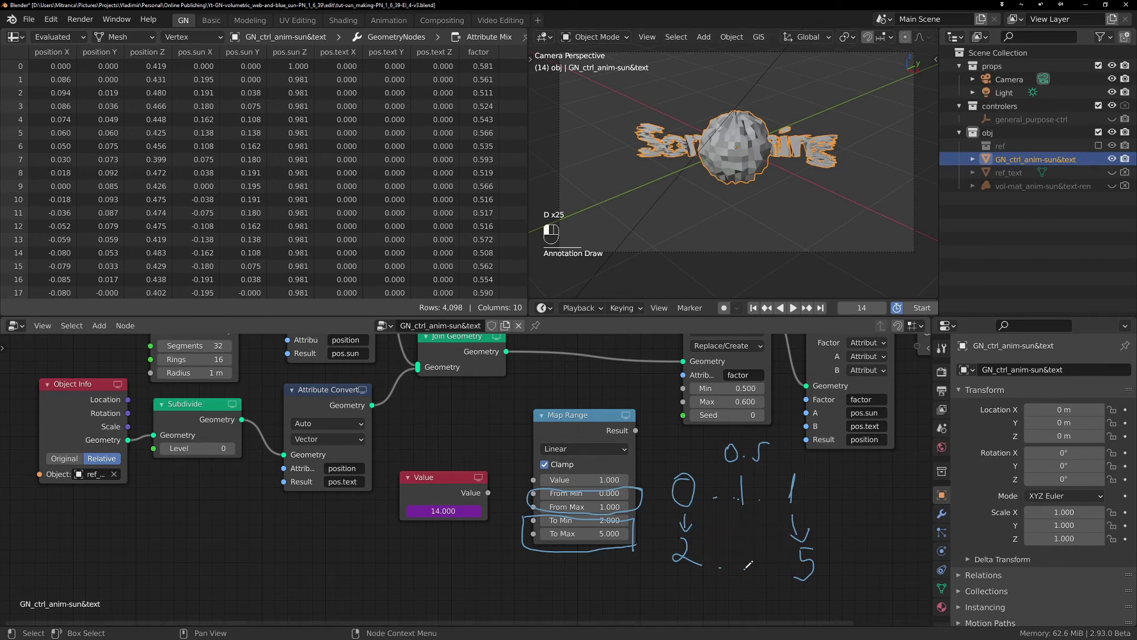
pyautogui.click(775, 571)
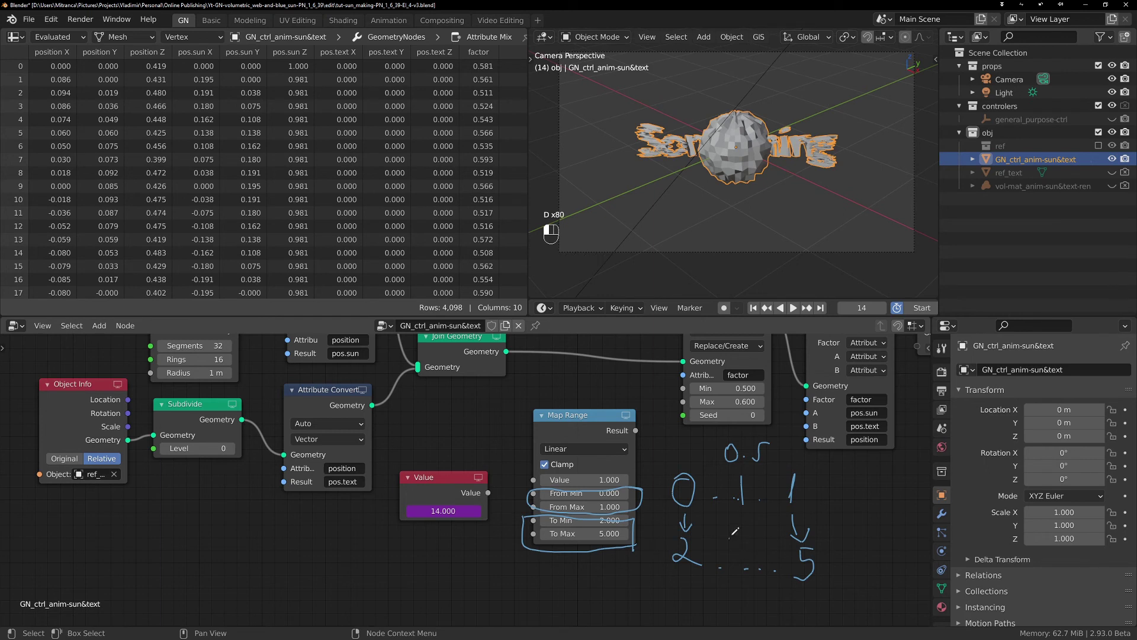
pyautogui.moveTo(730, 534)
pyautogui.mouseDown()
pyautogui.moveTo(764, 557)
pyautogui.moveTo(777, 532)
pyautogui.mouseUp()
pyautogui.click(754, 555)
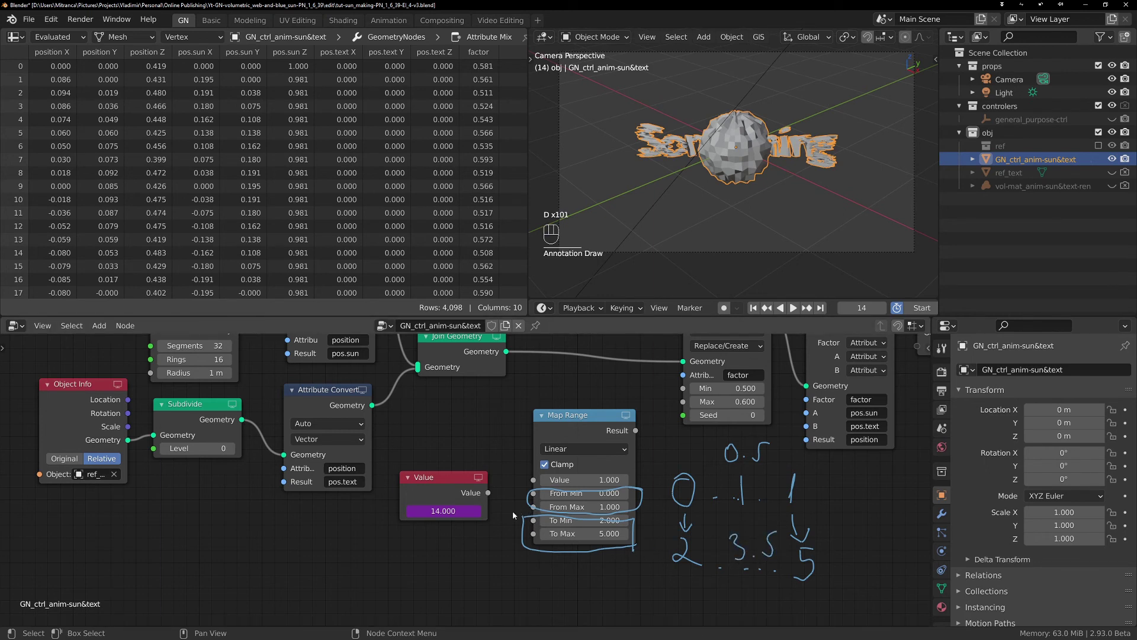
# Erase all annotations around the Map Range node.
pyautogui.moveTo(760, 468)
pyautogui.mouseDown(button='right')
pyautogui.moveTo(736, 452)
pyautogui.moveTo(802, 520)
pyautogui.moveTo(751, 581)
pyautogui.moveTo(605, 592)
pyautogui.moveTo(640, 512)
pyautogui.mouseUp(button='right')
pyautogui.moveTo(553, 499); pyautogui.dragTo(592, 503, button='right')
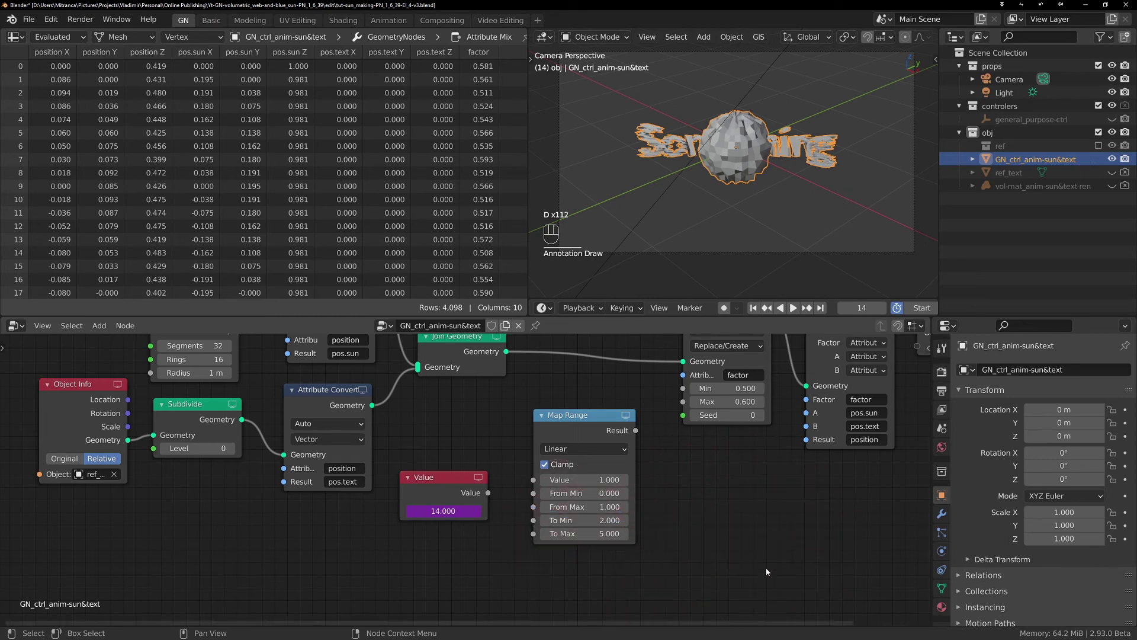
# Connect the Value node's output to Map Range's Value input and shift both nodes away from Attribute Randomize.
pyautogui.moveTo(488, 493); pyautogui.dragTo(533, 480)
pyautogui.moveTo(458, 476); pyautogui.dragTo(337, 507)
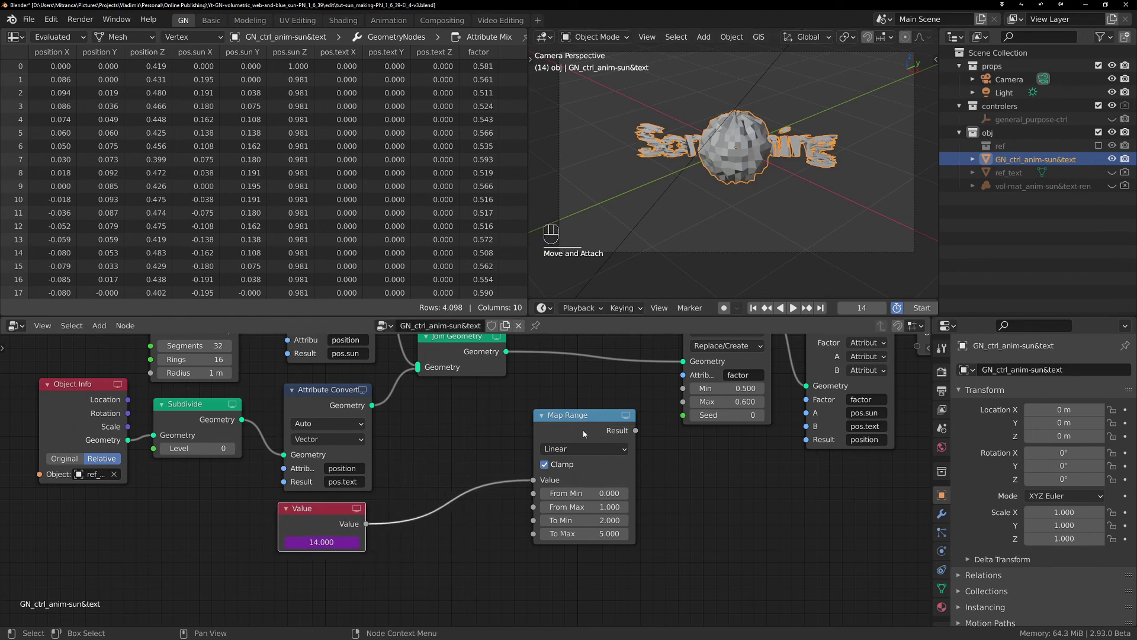
pyautogui.moveTo(583, 434); pyautogui.dragTo(520, 422)
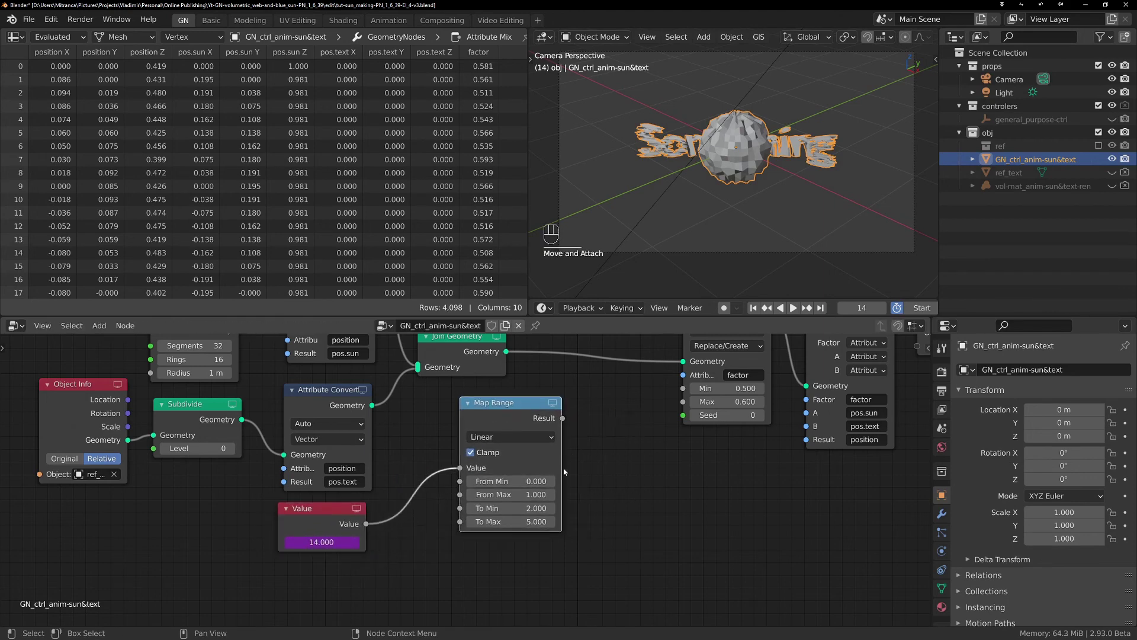
# Set Map Range's From Min to 1 and From Max to 48, and show the scene's output frame rate settings.
pyautogui.moveTo(515, 481); pyautogui.dragTo(525, 481)
pyautogui.click(521, 480)
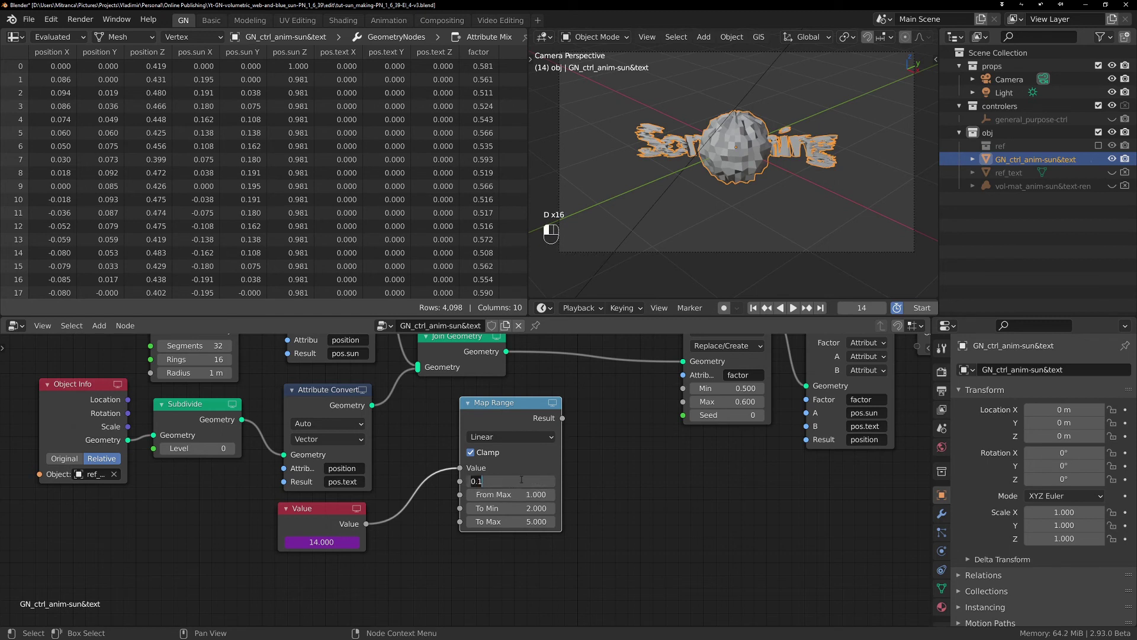
pyautogui.write('1')
pyautogui.press('Tab')
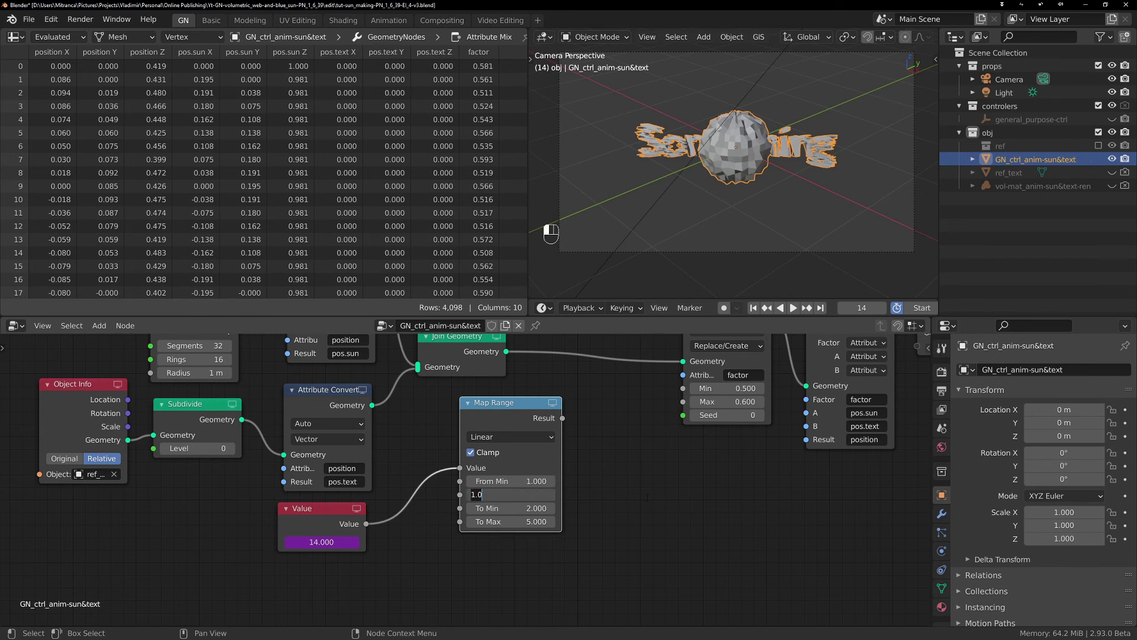
pyautogui.write('48')
pyautogui.press('Return')
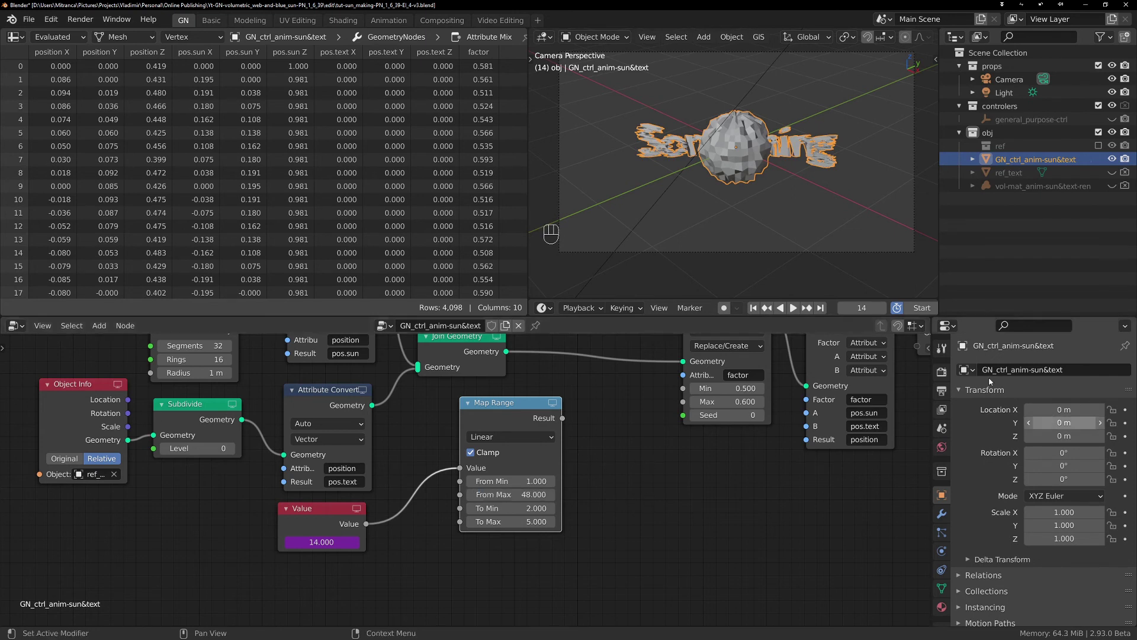
pyautogui.click(941, 371)
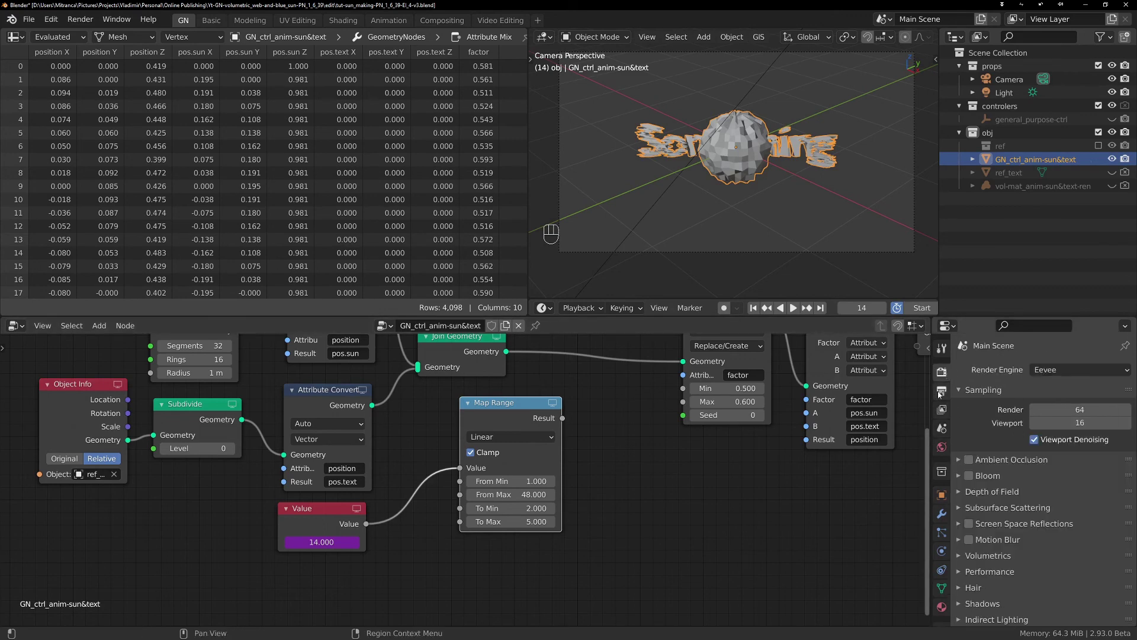
pyautogui.click(942, 391)
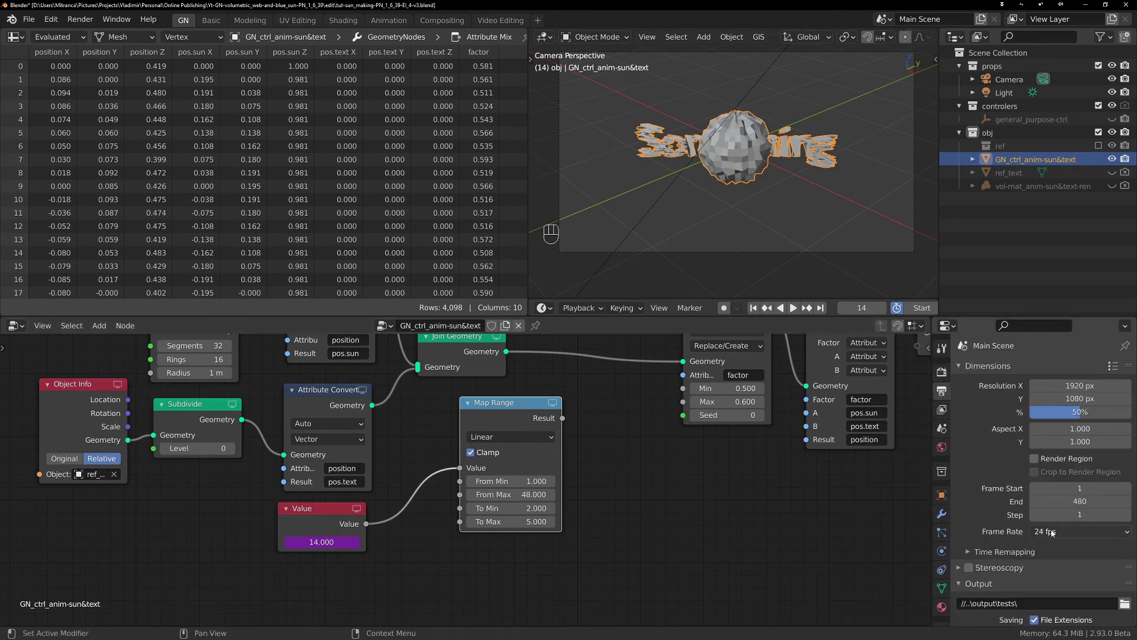
# Nudge the Map Range node closer to the Value node, and set its To Min to 0 and To Max to 1.
pyautogui.scroll(2, 598, 480)
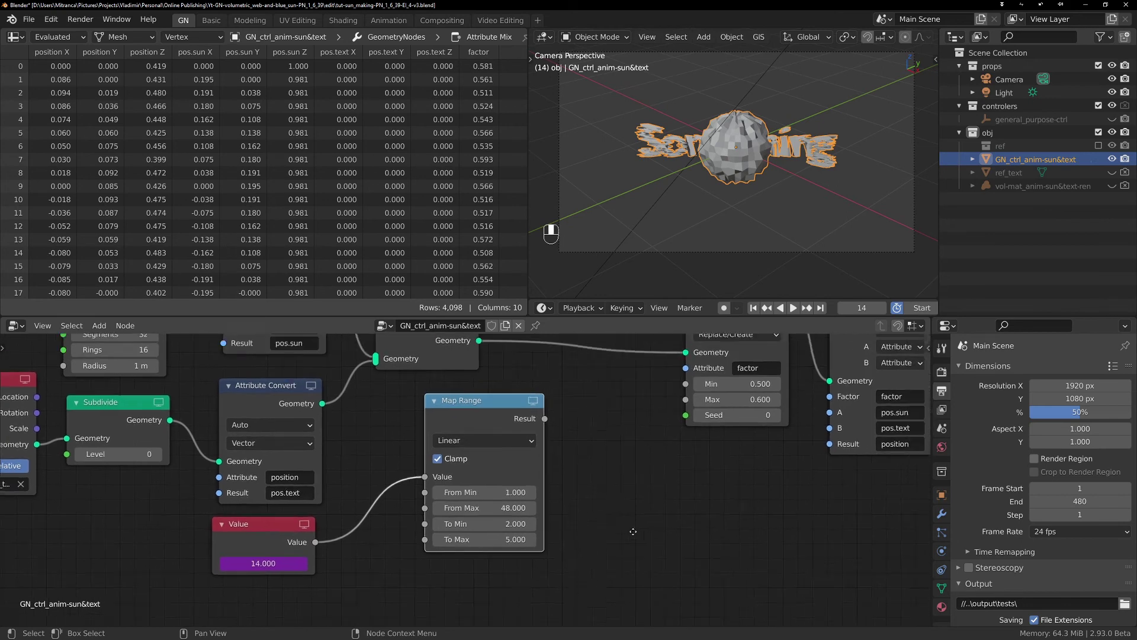
pyautogui.scroll(-1, 598, 481)
pyautogui.moveTo(506, 422); pyautogui.dragTo(484, 422)
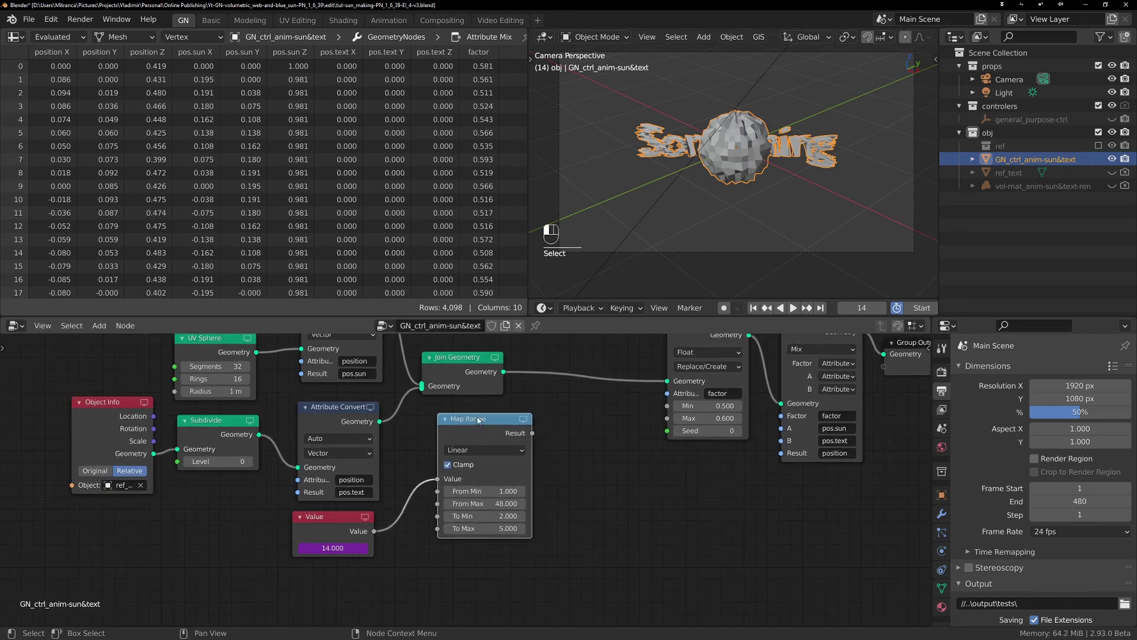
pyautogui.scroll(1, 551, 514)
pyautogui.click(491, 517)
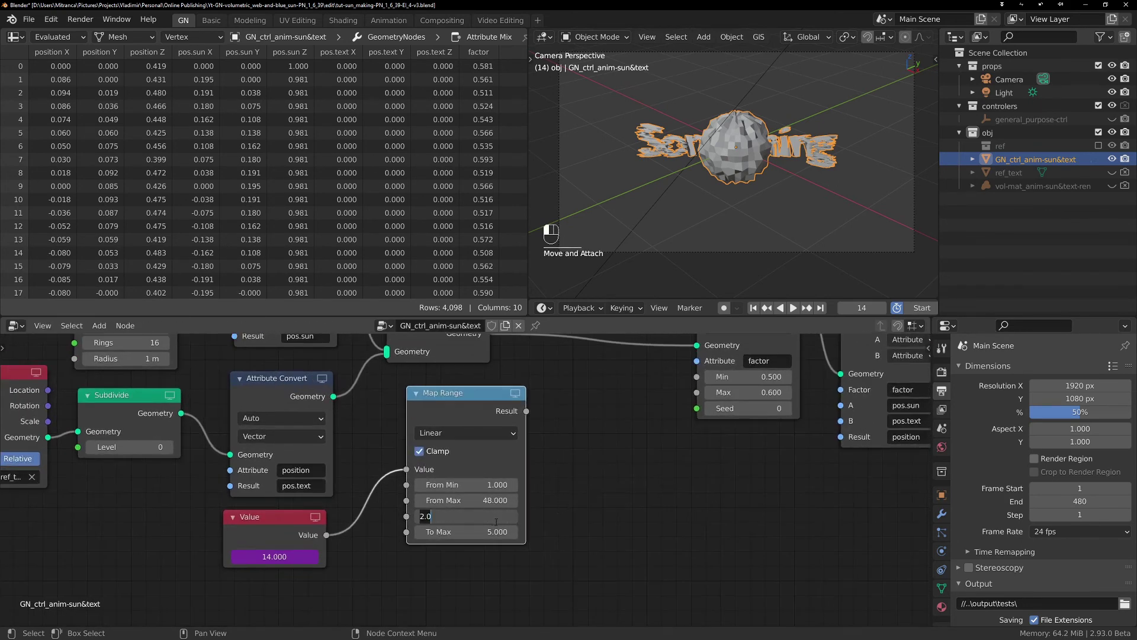
pyautogui.write('0')
pyautogui.press('Return')
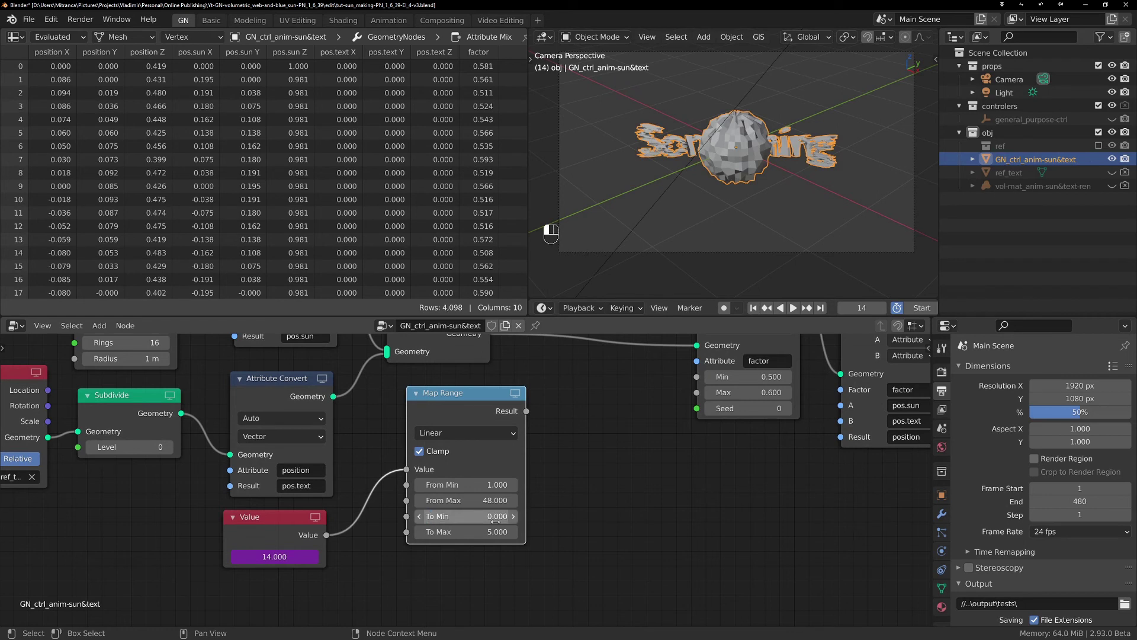
pyautogui.click(472, 532)
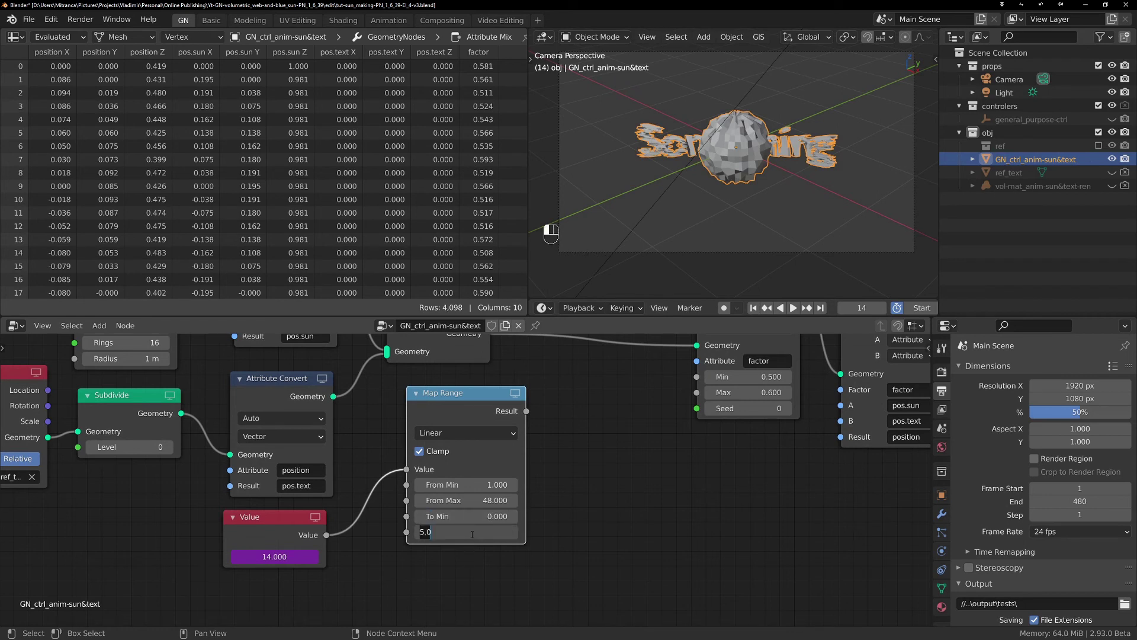
pyautogui.write('1')
pyautogui.press('Return')
# Connect the Map Range Result to the Min input of Attribute Randomize.
pyautogui.moveTo(526, 411); pyautogui.dragTo(693, 379)
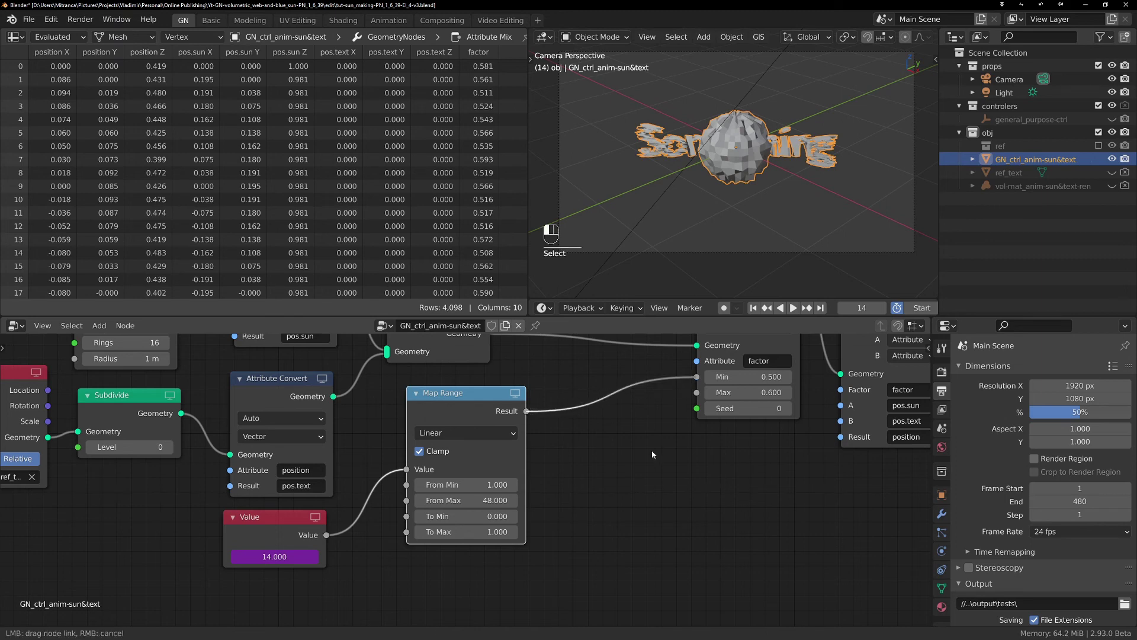
pyautogui.moveTo(650, 484); pyautogui.dragTo(703, 462, button='middle')
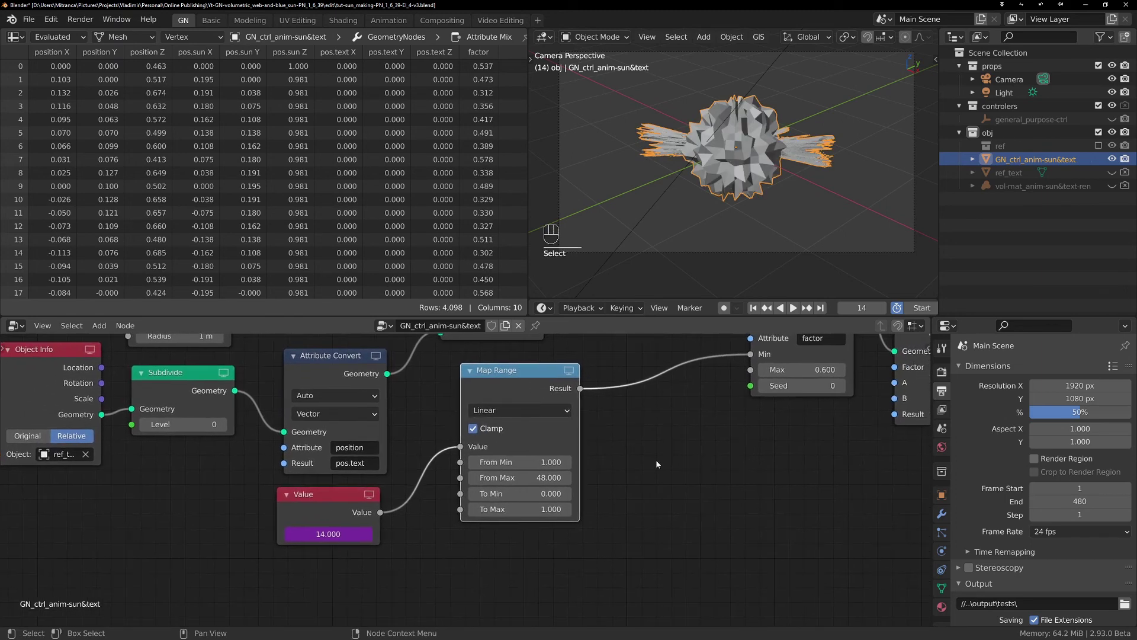
pyautogui.scroll(-2, 656, 460)
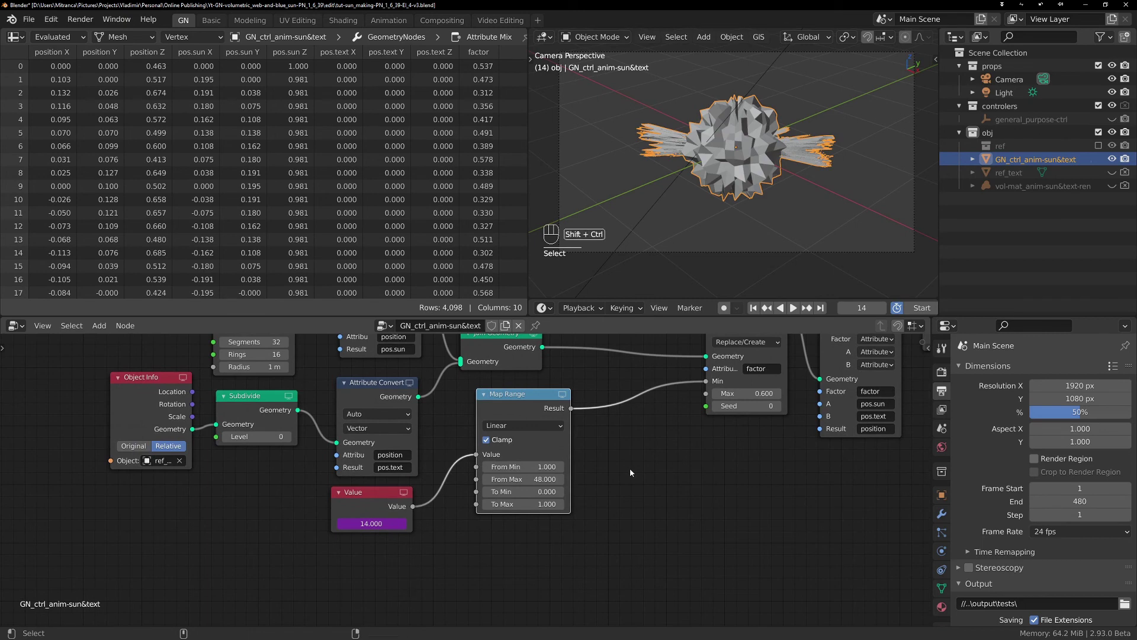
# Duplicate the Map Range node with its Value link kept, place it below the original, and connect its Result to Attribute Randomize's Max.
pyautogui.hotkey('ctrl', 'shift', 'd')
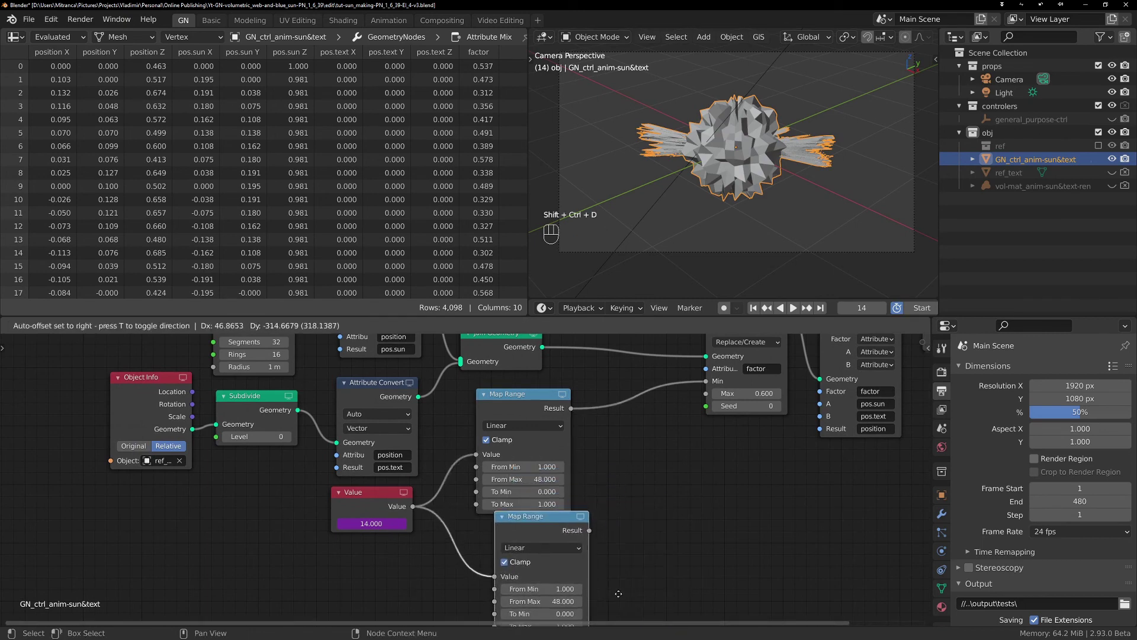
pyautogui.click(602, 605)
pyautogui.moveTo(600, 560); pyautogui.dragTo(587, 532, button='middle')
pyautogui.scroll(-2, 591, 531)
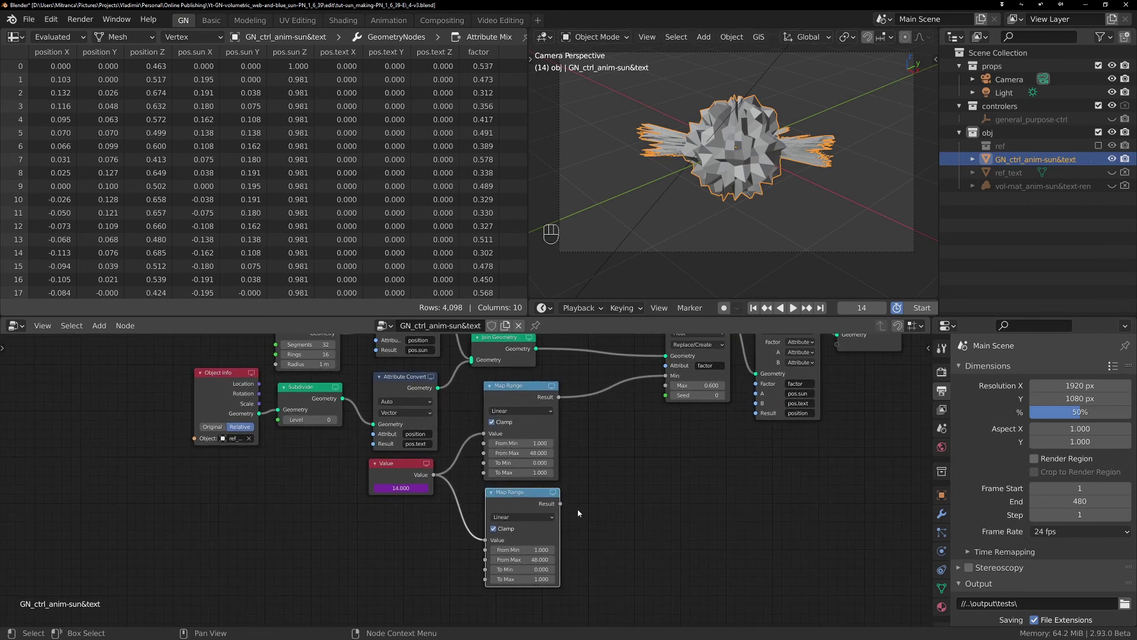
pyautogui.moveTo(561, 507); pyautogui.dragTo(665, 386)
pyautogui.moveTo(607, 523); pyautogui.dragTo(626, 501, button='middle')
pyautogui.scroll(1, 626, 501)
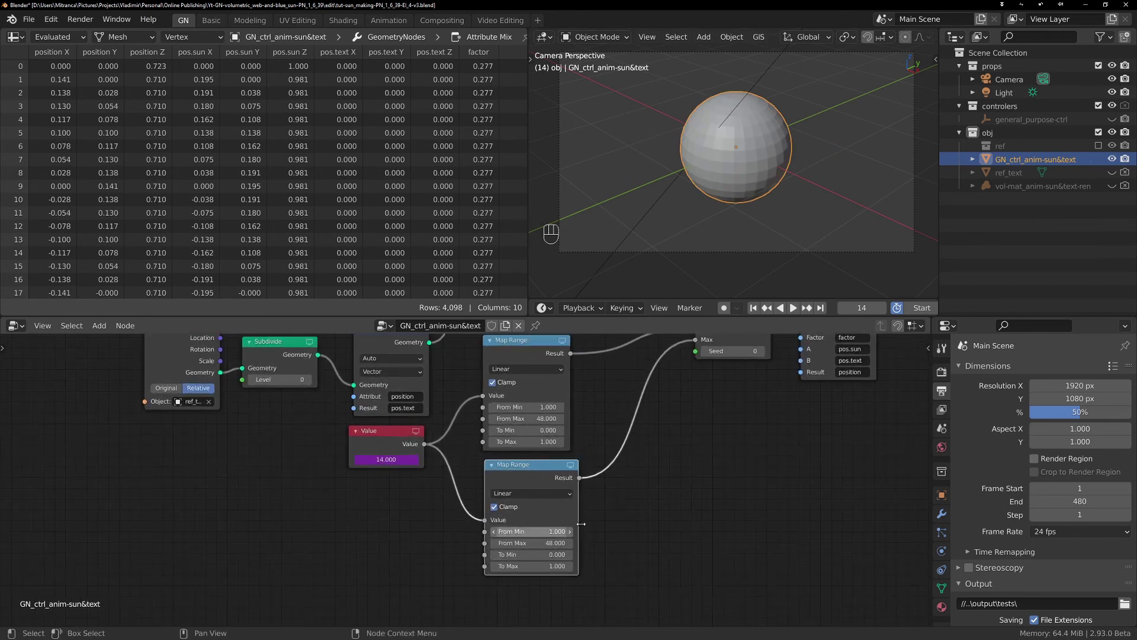
# Set the duplicated Map Range's From Max to 40.
pyautogui.click(546, 543)
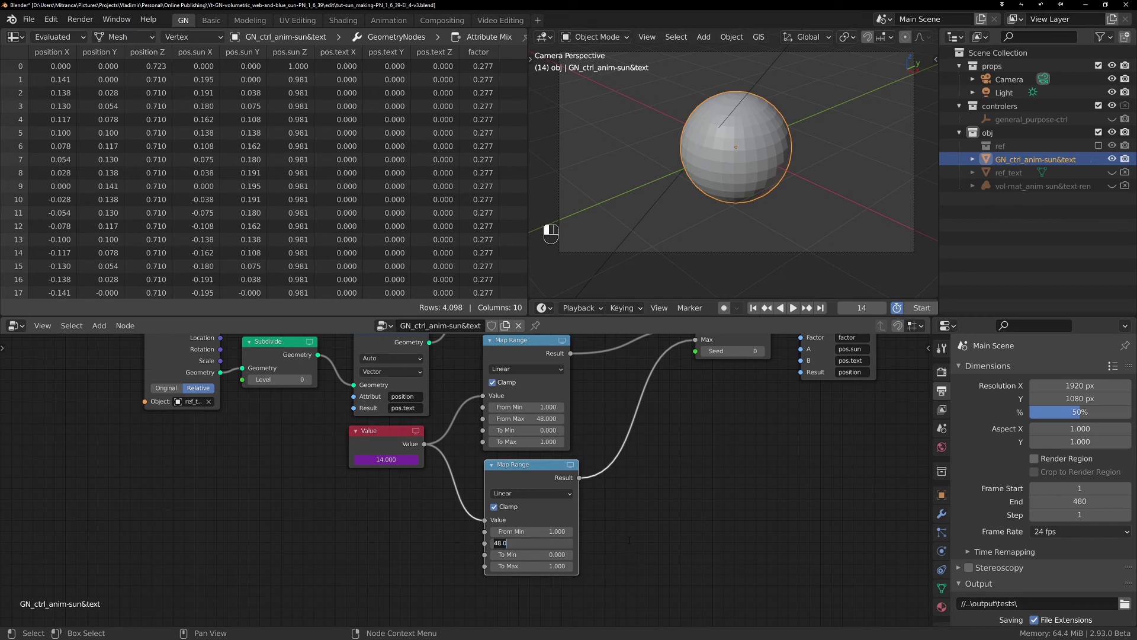
pyautogui.press('BackSpace')
pyautogui.press('BackSpace')
pyautogui.press('BackSpace')
pyautogui.write('0')
pyautogui.press('Return')
pyautogui.press('KP_Decimal')
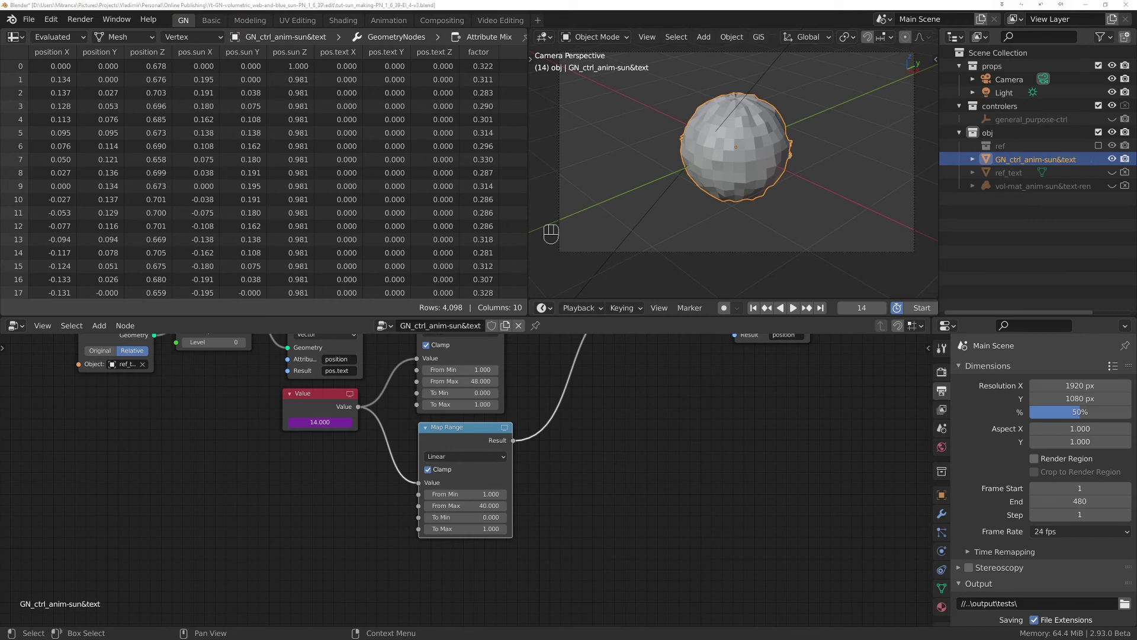
# Move the Value node farther away from the two Map Range nodes.
pyautogui.moveTo(350, 467); pyautogui.dragTo(444, 557, button='middle')
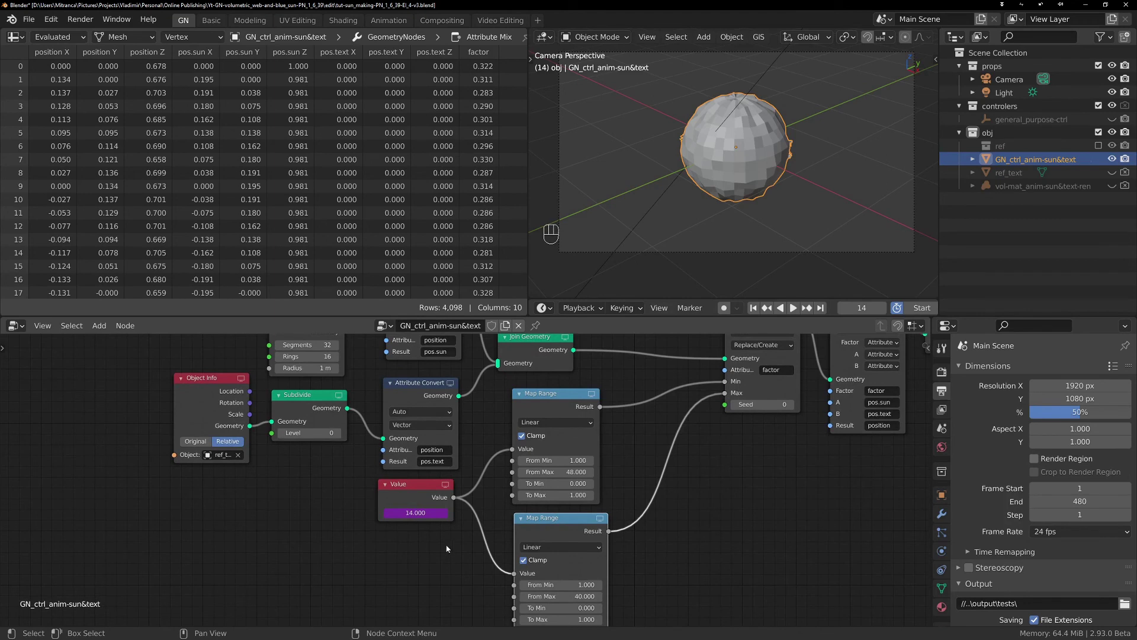
pyautogui.scroll(2, 444, 546)
pyautogui.moveTo(397, 473); pyautogui.dragTo(349, 496)
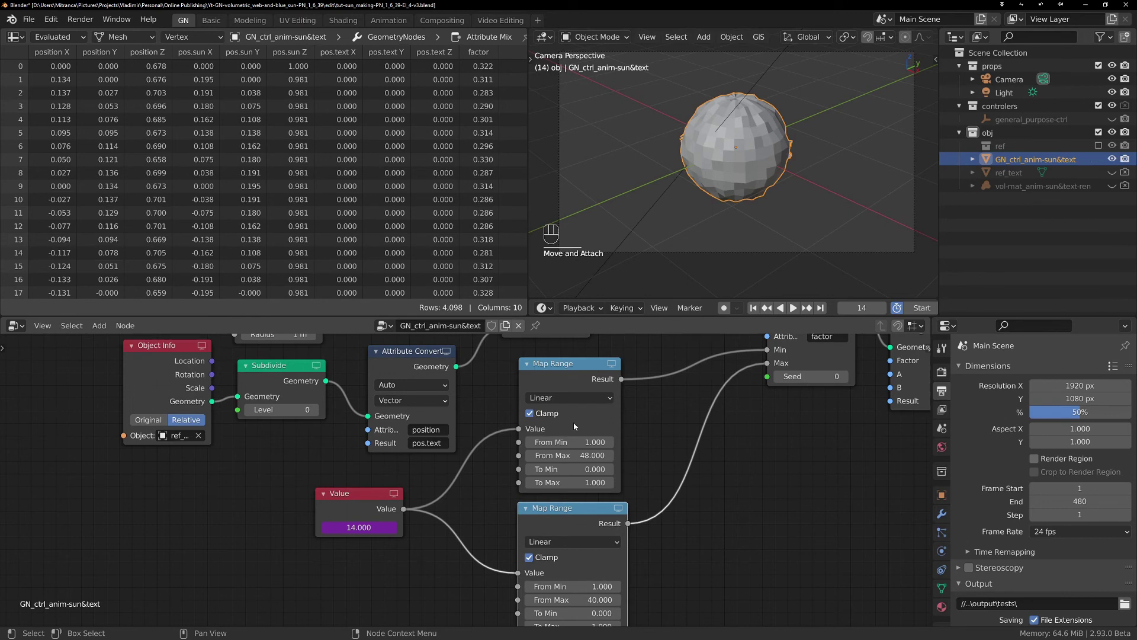
# Try a From Min of 10 and toggle Clamp on the upper Map Range, and restore From Min to 1 with Clamp enabled.
pyautogui.scroll(2, 573, 424)
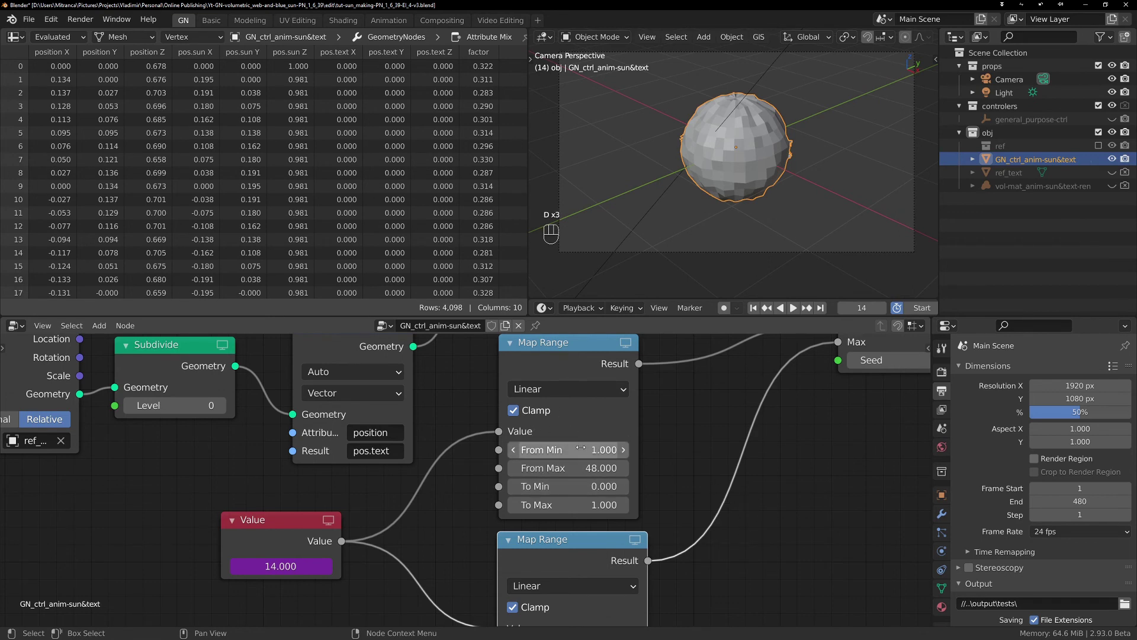
pyautogui.click(613, 449)
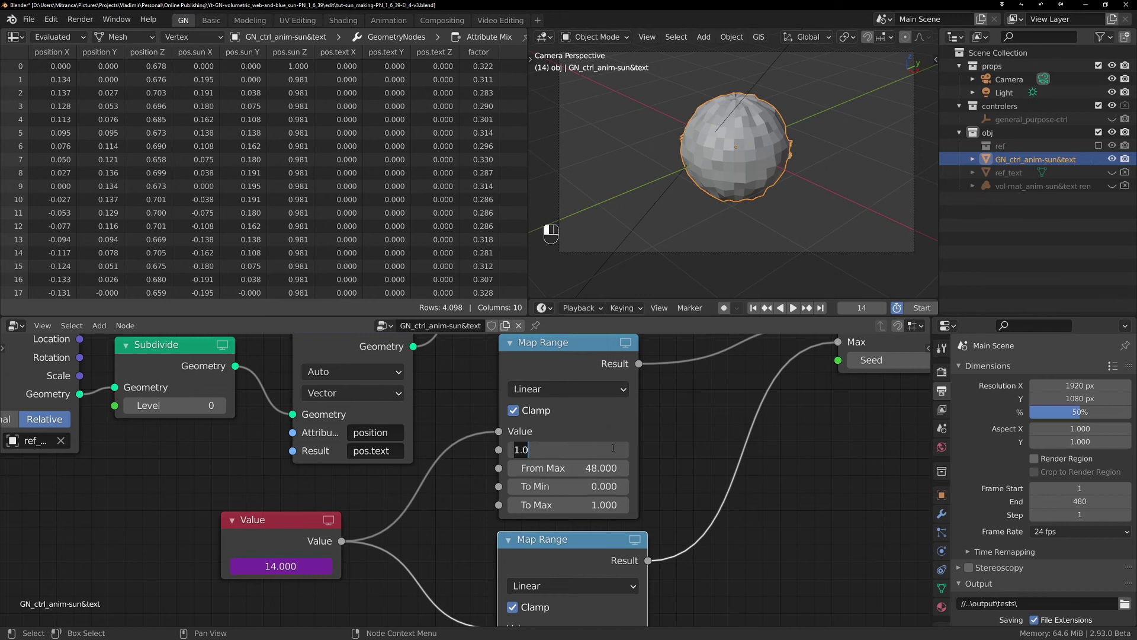
pyautogui.write('10')
pyautogui.press('Return')
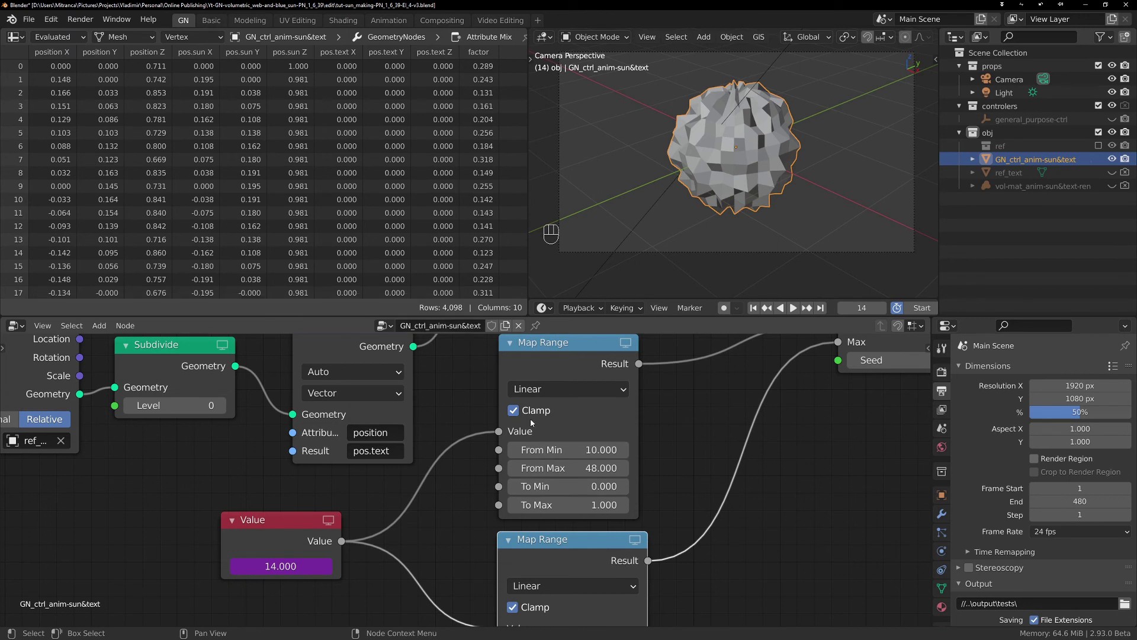
pyautogui.click(513, 411)
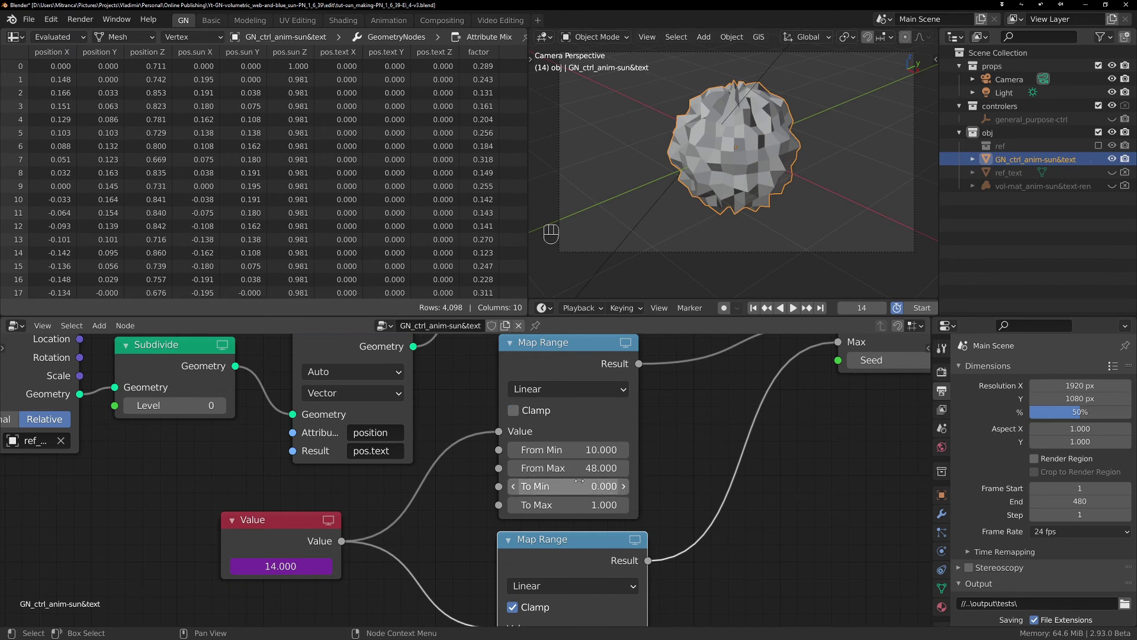
pyautogui.click(514, 411)
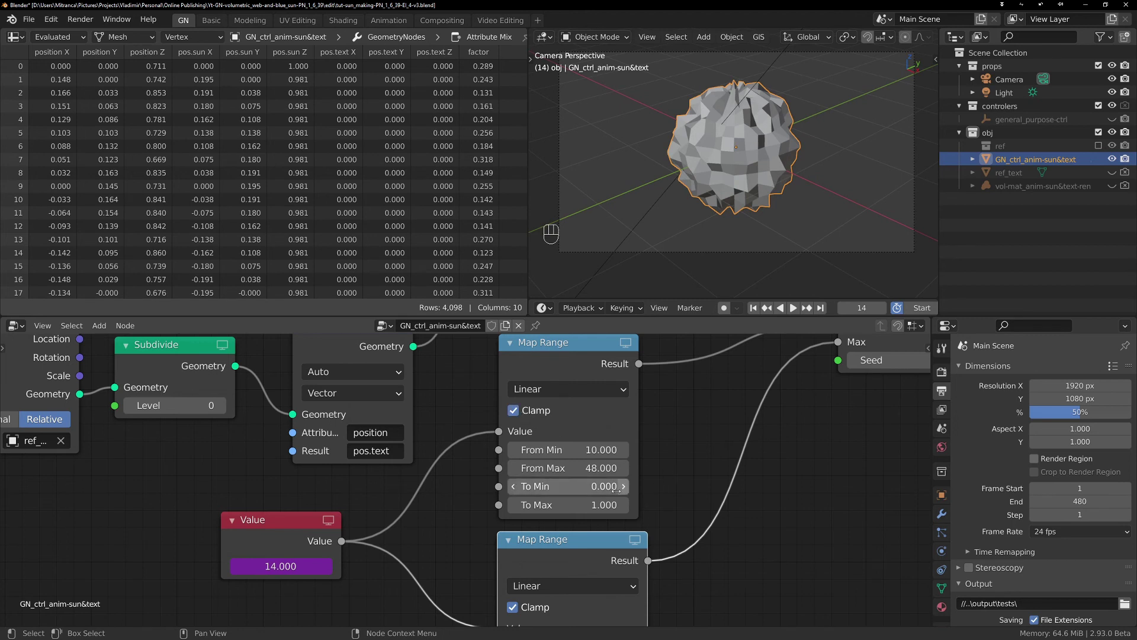
pyautogui.click(585, 448)
pyautogui.write('1')
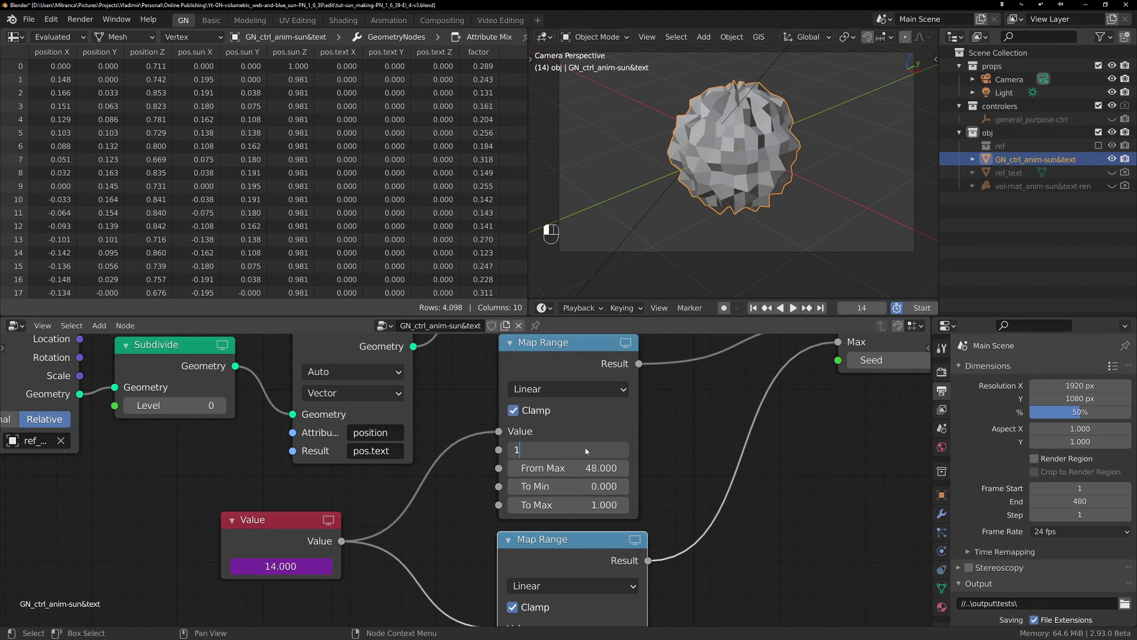
pyautogui.press('Return')
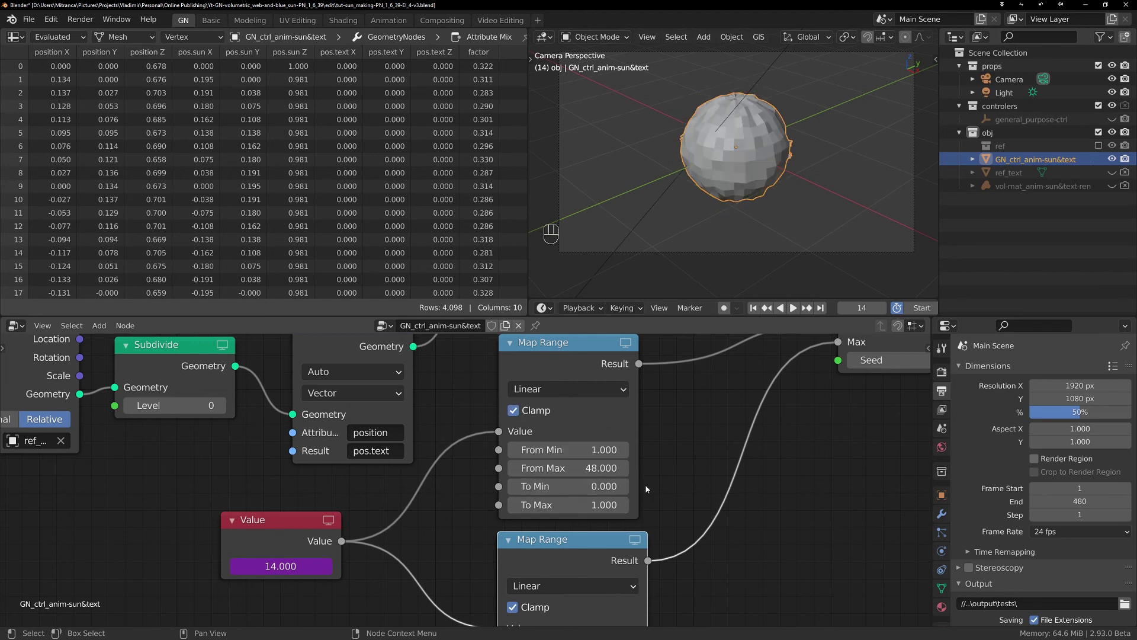
# Annotate the upper Map Range, disable its Clamp, and scrub the timeline to frame 134 to inspect the unclamped morph.
pyautogui.press('d')
pyautogui.moveTo(642, 474)
pyautogui.mouseDown()
pyautogui.moveTo(639, 509)
pyautogui.moveTo(640, 477)
pyautogui.moveTo(640, 503)
pyautogui.moveTo(638, 491)
pyautogui.mouseUp()
pyautogui.scroll(-1, 673, 422)
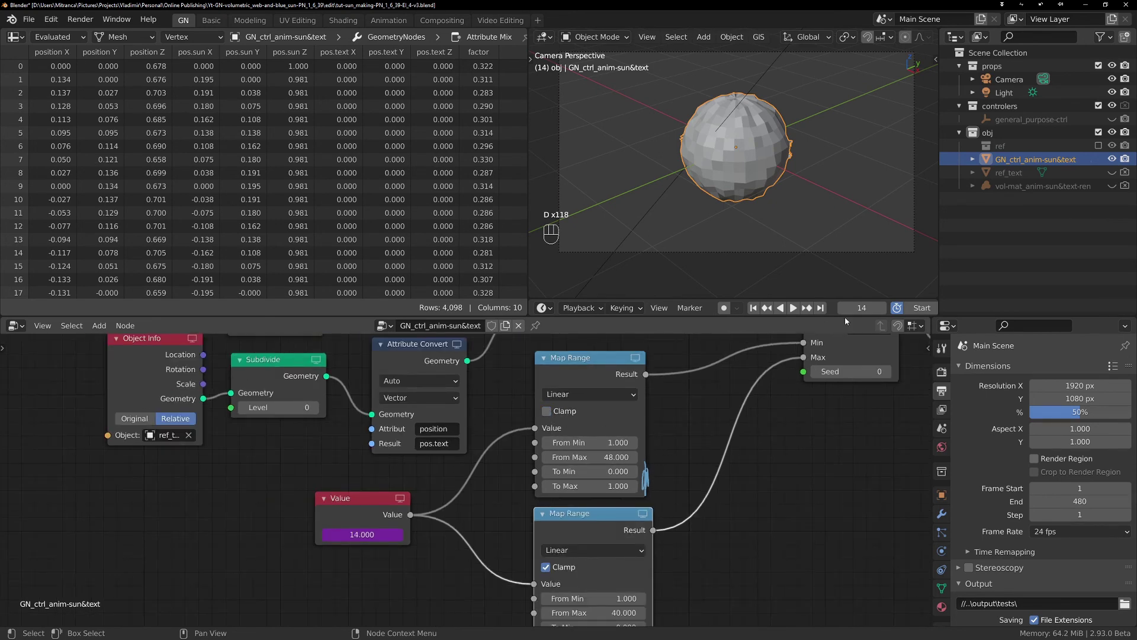
pyautogui.moveTo(862, 307)
pyautogui.mouseDown()
pyautogui.moveTo(906, 308)
pyautogui.moveTo(863, 307)
pyautogui.moveTo(883, 307)
pyautogui.mouseUp()
pyautogui.scroll(-5, 759, 155)
pyautogui.scroll(5, 791, 184)
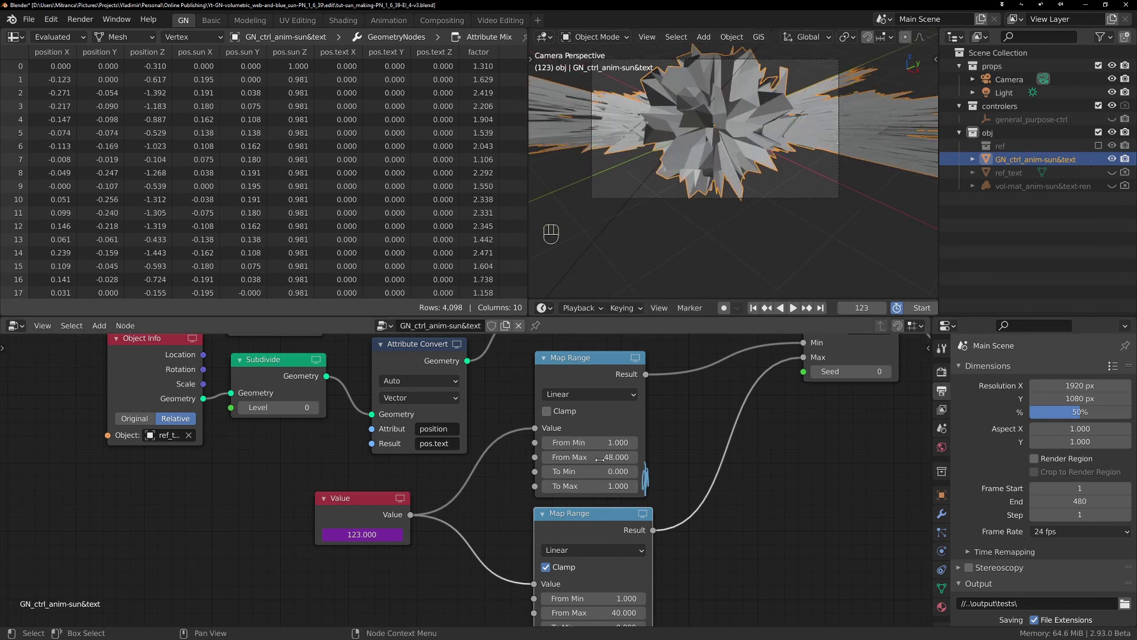
pyautogui.scroll(-4, 776, 176)
pyautogui.moveTo(868, 308); pyautogui.dragTo(888, 308)
# Re-enable Clamp on the upper Map Range, reframe the camera view, and erase the annotation beside the node.
pyautogui.click(550, 412)
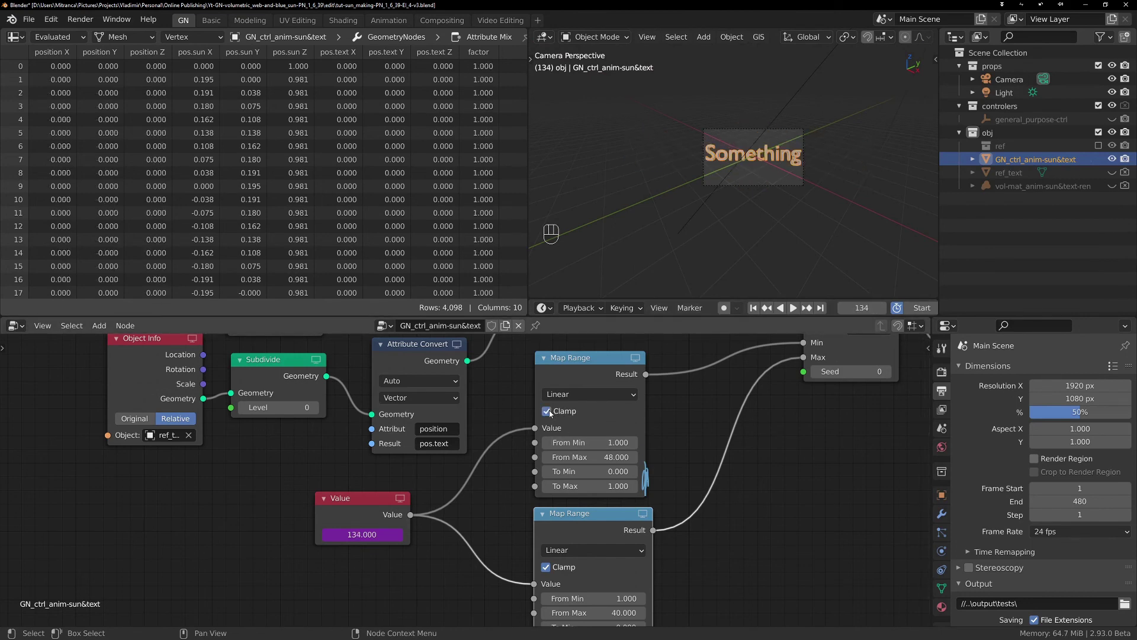
pyautogui.scroll(4, 758, 158)
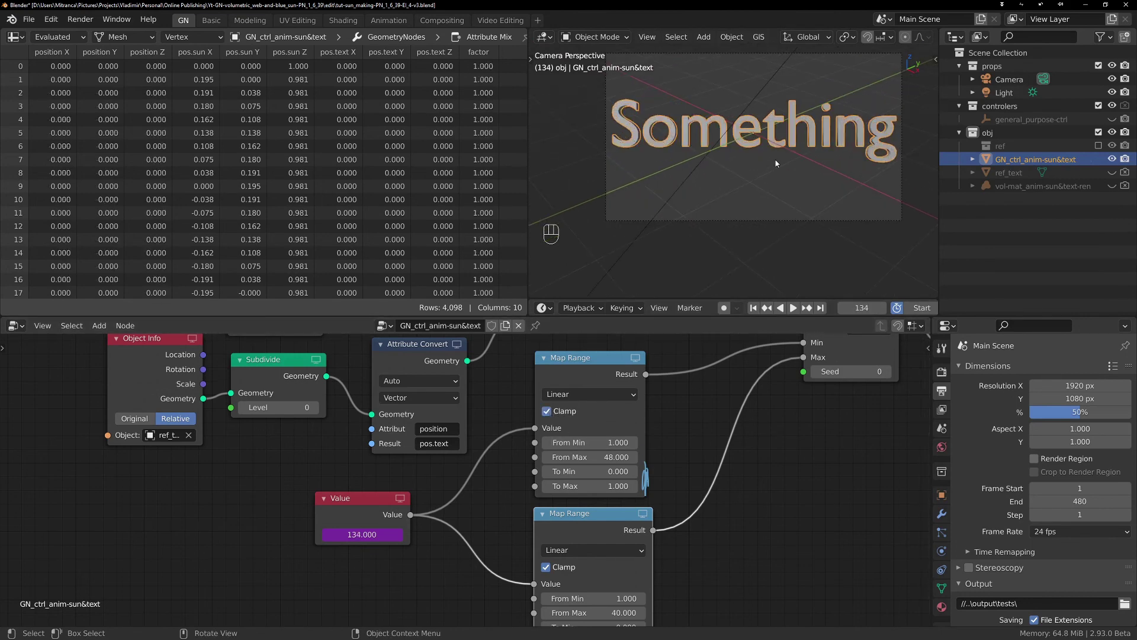
pyautogui.keyDown('shift'); pyautogui.moveTo(775, 158); pyautogui.dragTo(759, 190, button='middle'); pyautogui.keyUp('shift')
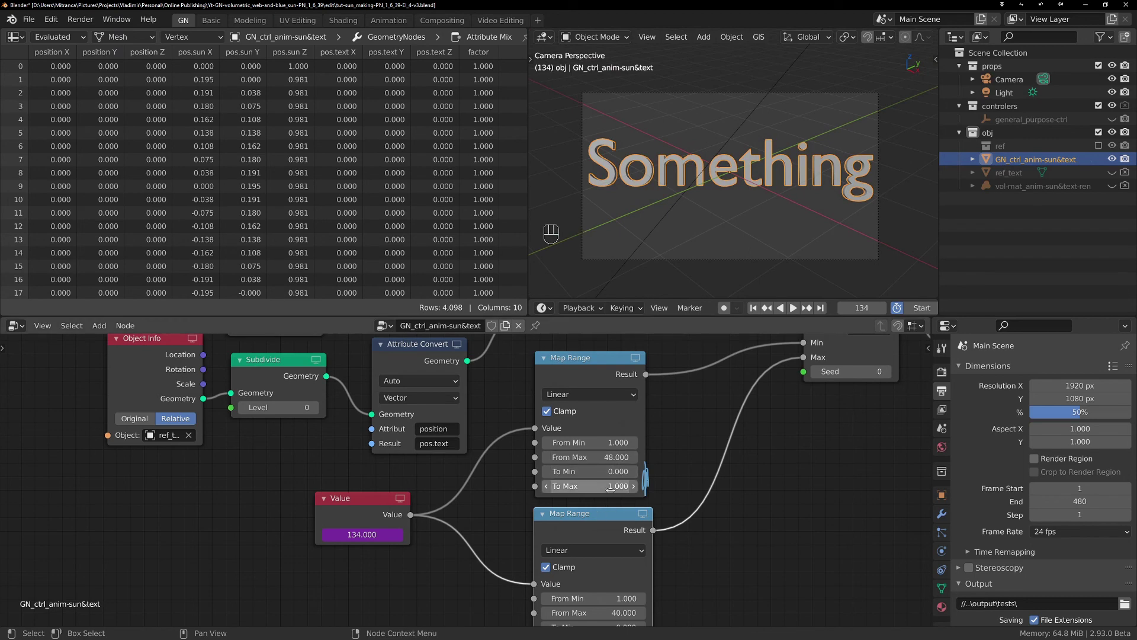
pyautogui.moveTo(649, 459)
pyautogui.mouseDown(button='right')
pyautogui.moveTo(652, 491)
pyautogui.moveTo(675, 497)
pyautogui.mouseUp(button='right')
pyautogui.scroll(-3, 710, 502)
pyautogui.moveTo(696, 502); pyautogui.dragTo(659, 505, button='middle')
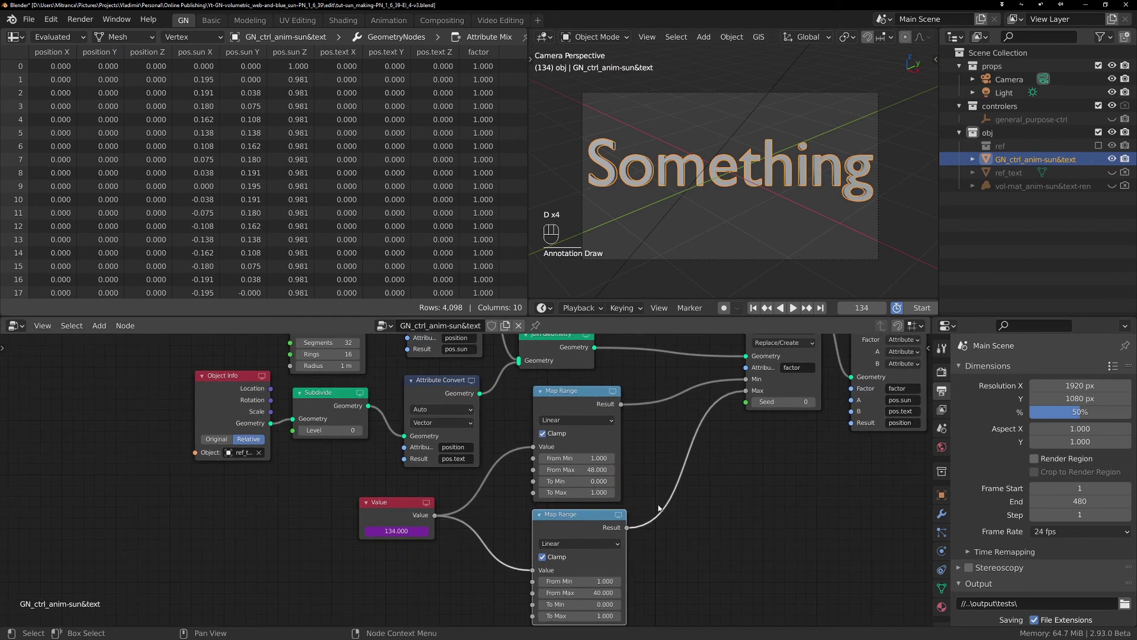
# Return to frame 1 and advance the timeline through frame 45 to frame 48 to check the sun-to-text morph.
pyautogui.click(858, 308)
pyautogui.write('1')
pyautogui.press('Return')
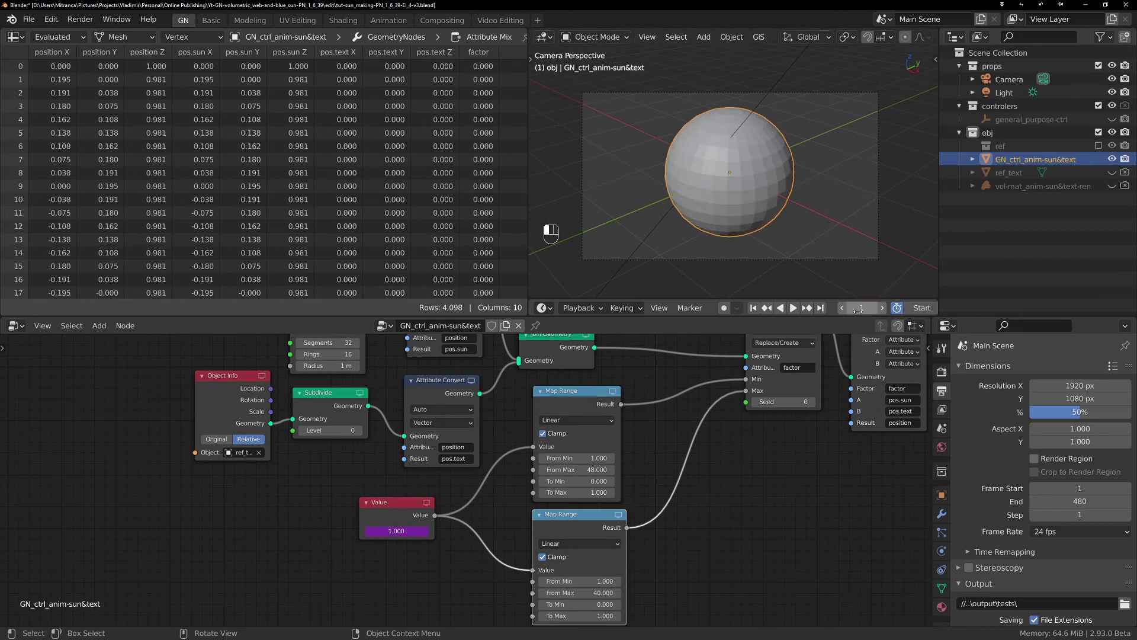
pyautogui.moveTo(863, 308); pyautogui.dragTo(996, 308)
pyautogui.press('d')
pyautogui.moveTo(717, 160); pyautogui.dragTo(735, 184, button='right')
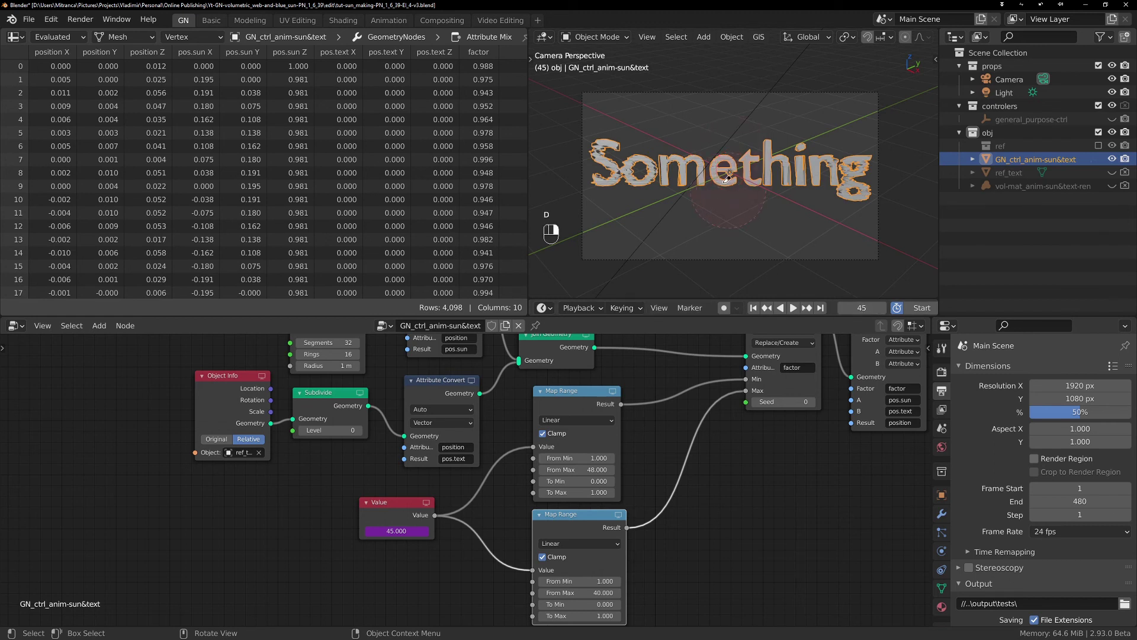
pyautogui.click(881, 308)
pyautogui.click(881, 308)
pyautogui.click(880, 308)
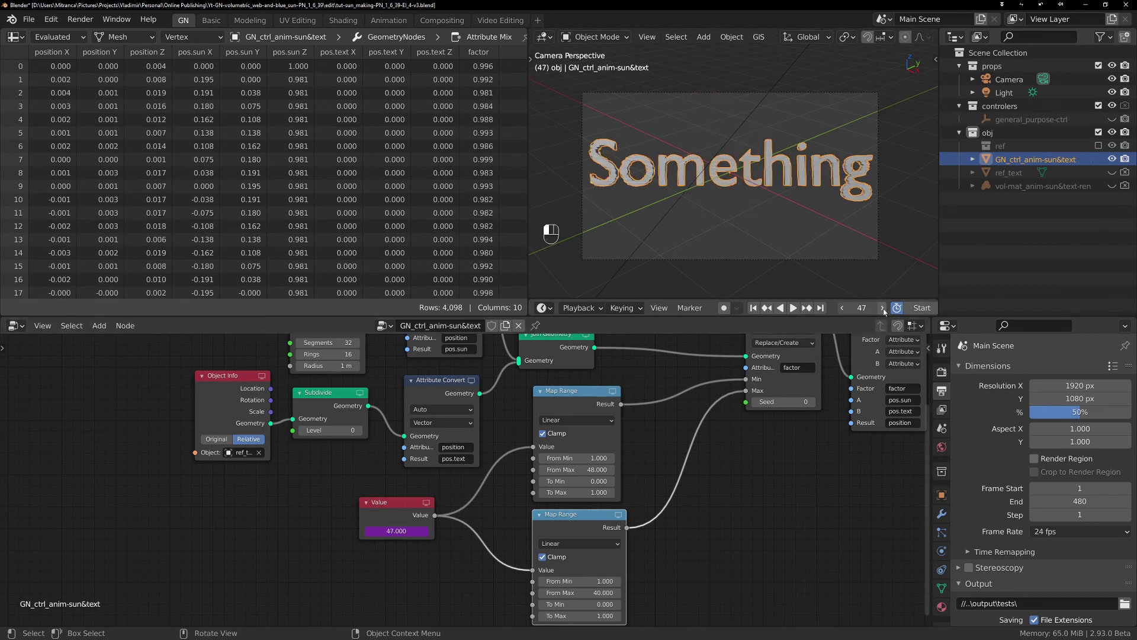
pyautogui.scroll(1, 775, 173)
pyautogui.scroll(-1, 774, 173)
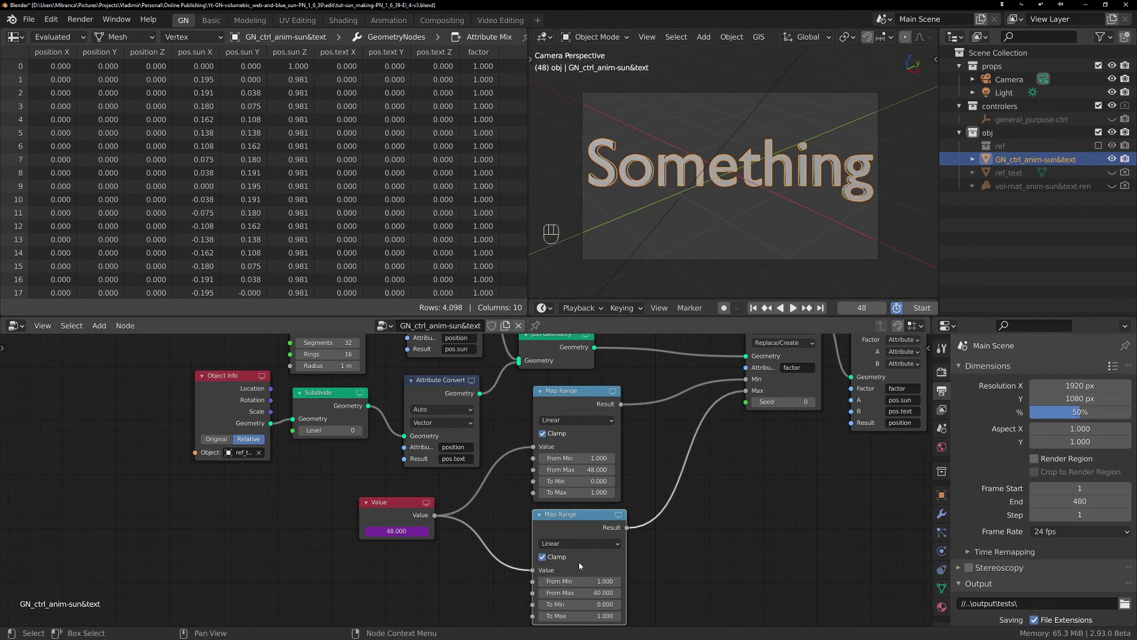
# Hide GN_ctrl_anim-sun&text and make the vol-mat_anim-sun&text-ren volume object visible.
pyautogui.click(1112, 159)
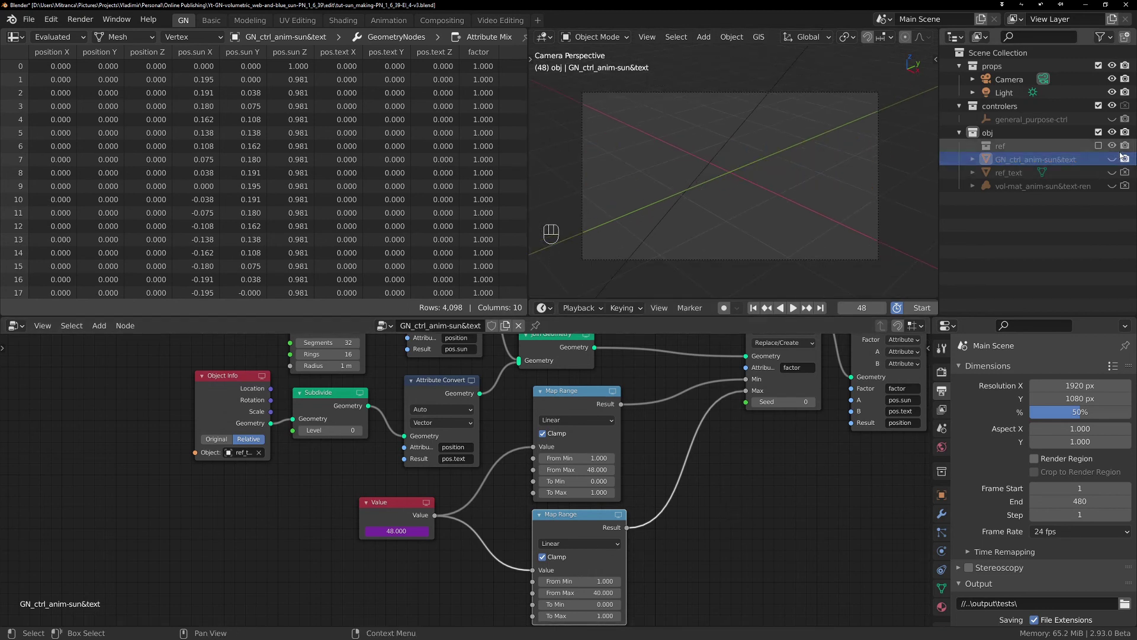
pyautogui.click(1125, 186)
pyautogui.click(1112, 186)
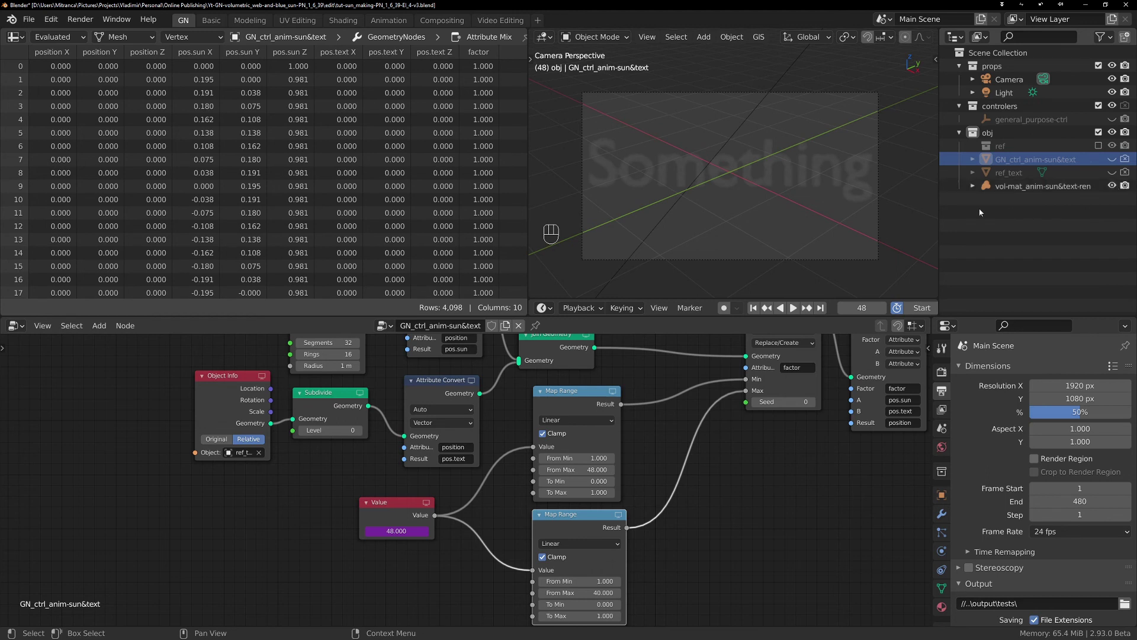
pyautogui.scroll(1, 794, 179)
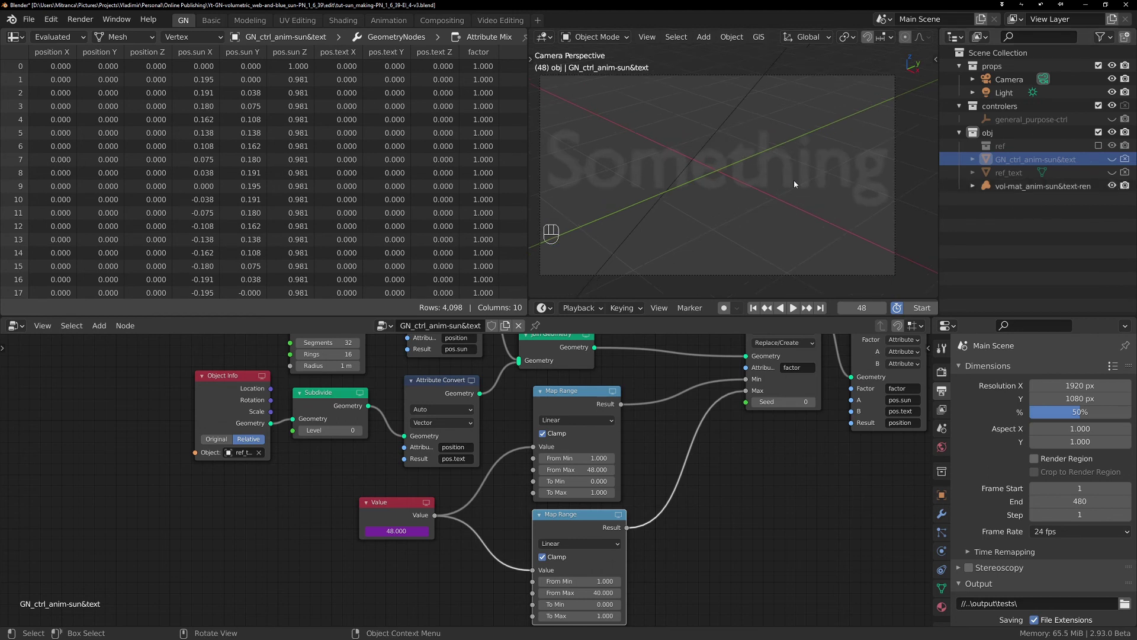
# Scrub to frame 31, switch the viewport to rendered shading, and advance to frame 38 to preview the volume morph.
pyautogui.moveTo(862, 308); pyautogui.dragTo(904, 308)
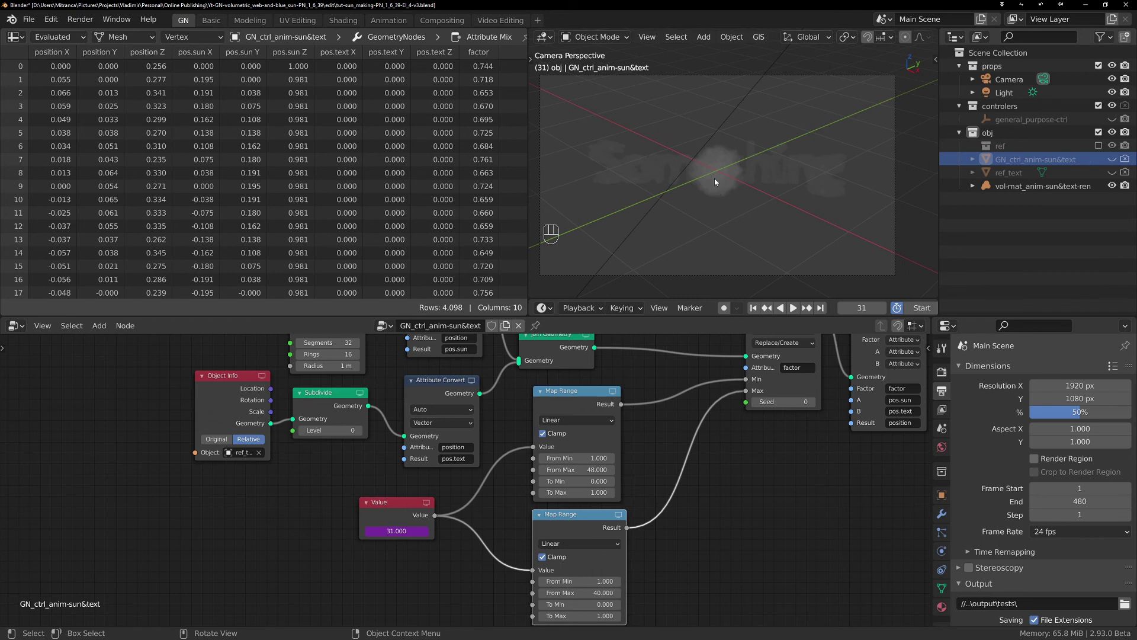
pyautogui.press('z')
pyautogui.click(724, 110)
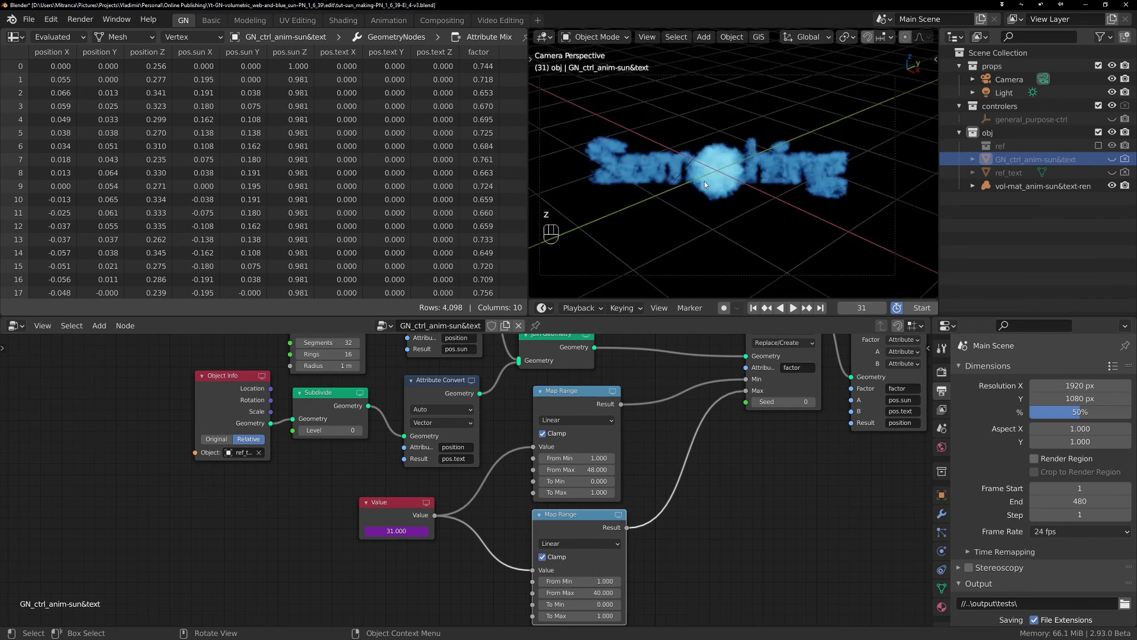
pyautogui.moveTo(863, 307)
pyautogui.mouseDown()
pyautogui.moveTo(818, 307)
pyautogui.moveTo(875, 308)
pyautogui.mouseUp()
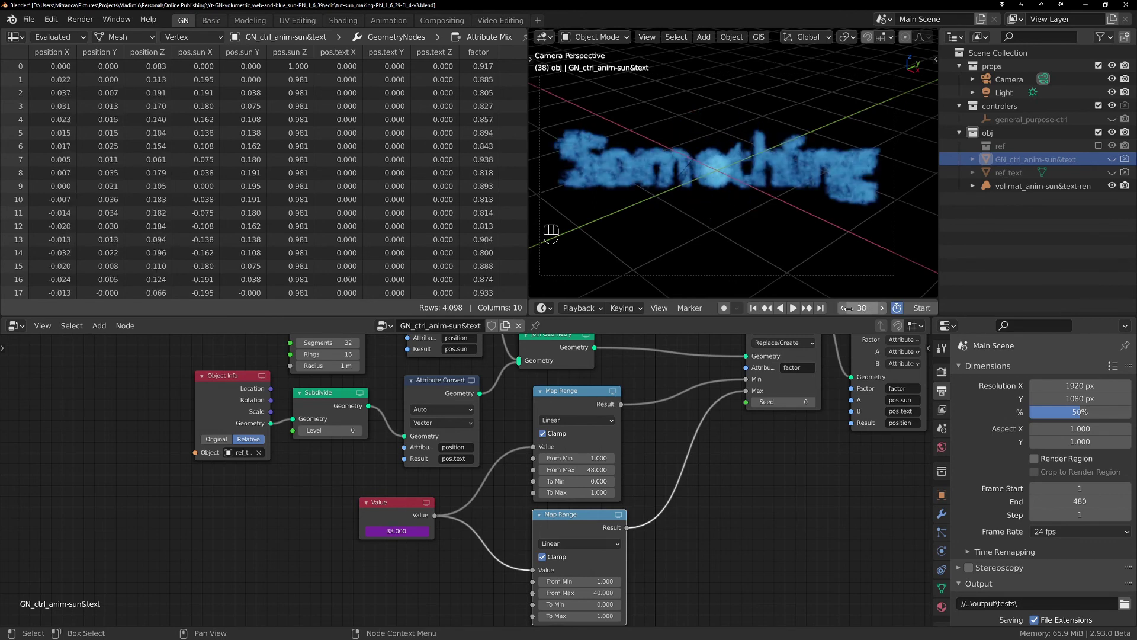
# Select the Value node and both Map Range nodes and move them together down and away from the Attribute Convert node.
pyautogui.scroll(-1, 706, 478)
pyautogui.moveTo(678, 489); pyautogui.dragTo(759, 465, button='middle')
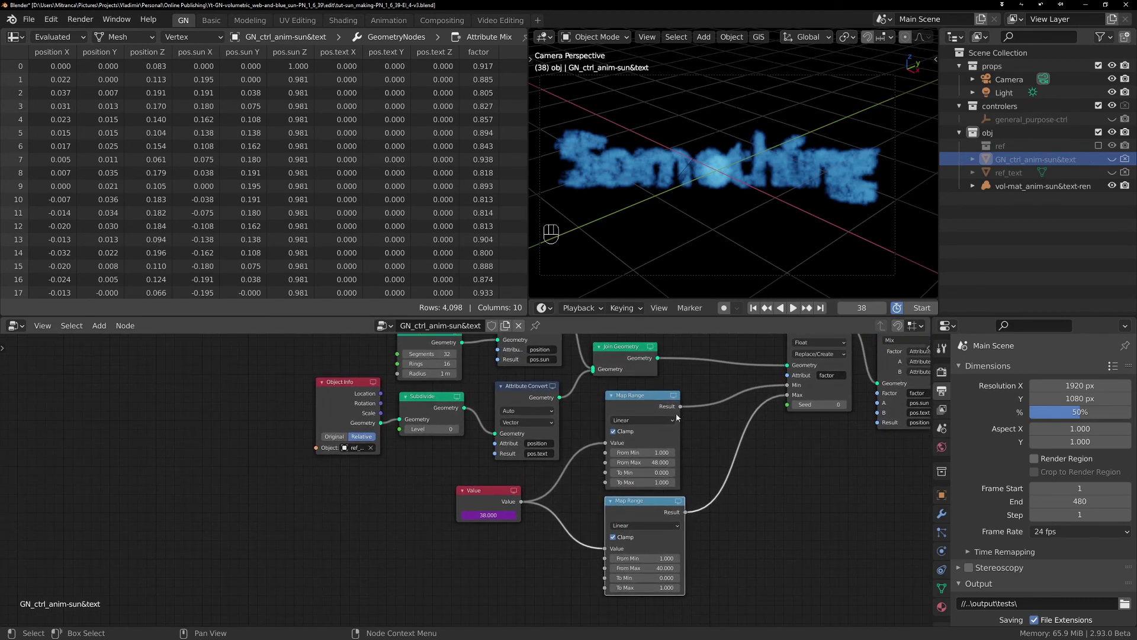
pyautogui.click(652, 408)
pyautogui.keyDown('shift'); pyautogui.click(648, 499); pyautogui.keyUp('shift')
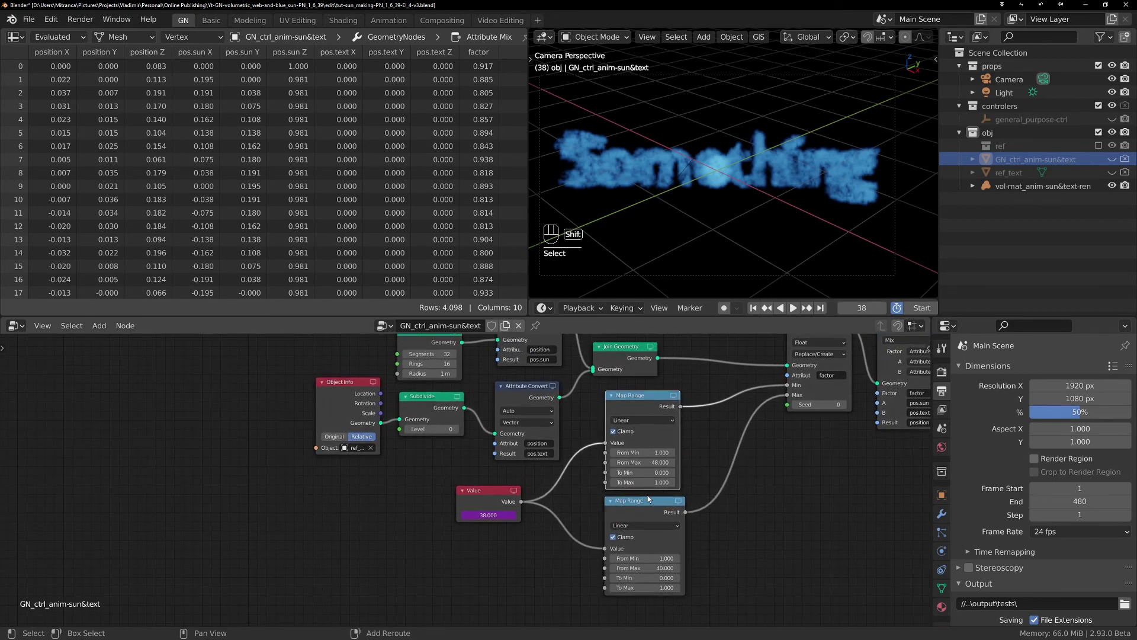
pyautogui.keyDown('shift'); pyautogui.click(481, 496); pyautogui.keyUp('shift')
pyautogui.press('g')
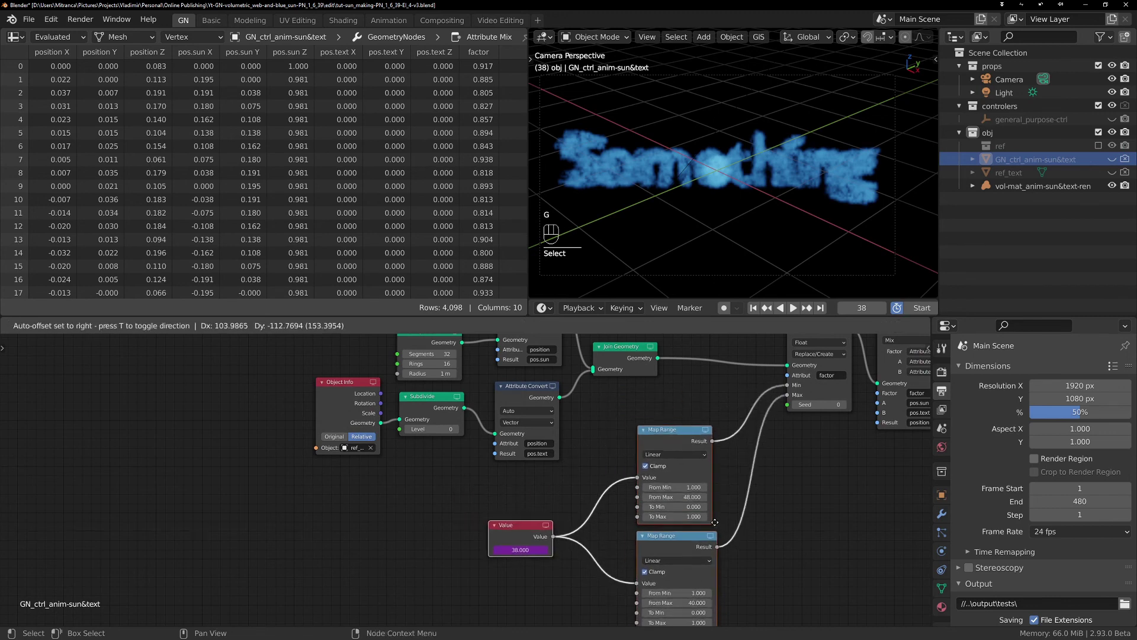
pyautogui.click(714, 521)
pyautogui.moveTo(580, 519); pyautogui.dragTo(590, 488, button='middle')
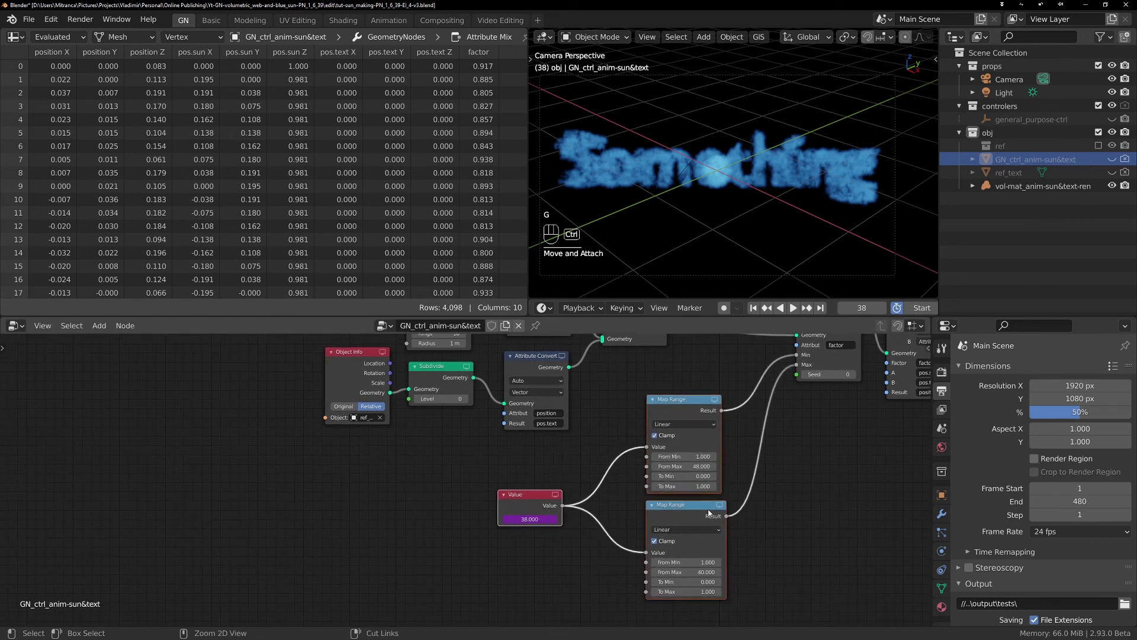
# Join the selected Value and Map Range nodes in a frame labelled "anim morphing".
pyautogui.hotkey('ctrl', 'j')
pyautogui.press('F2')
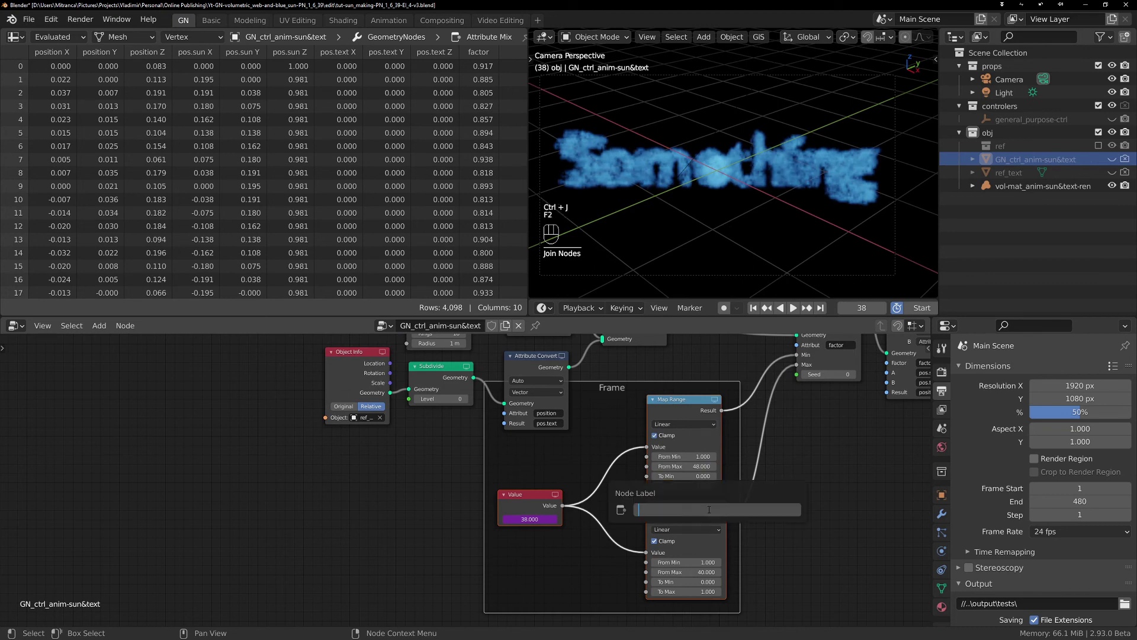
pyautogui.write('anim morphing')
pyautogui.press('Return')
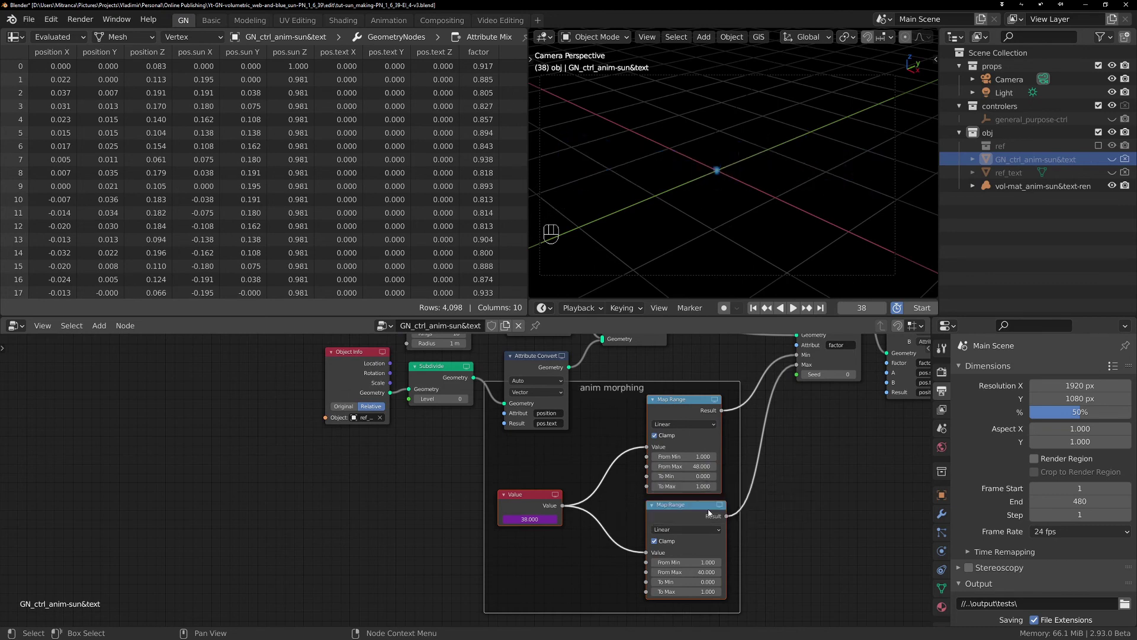
# Apply the animation-procedural color preset to the anim morphing frame.
pyautogui.press('n')
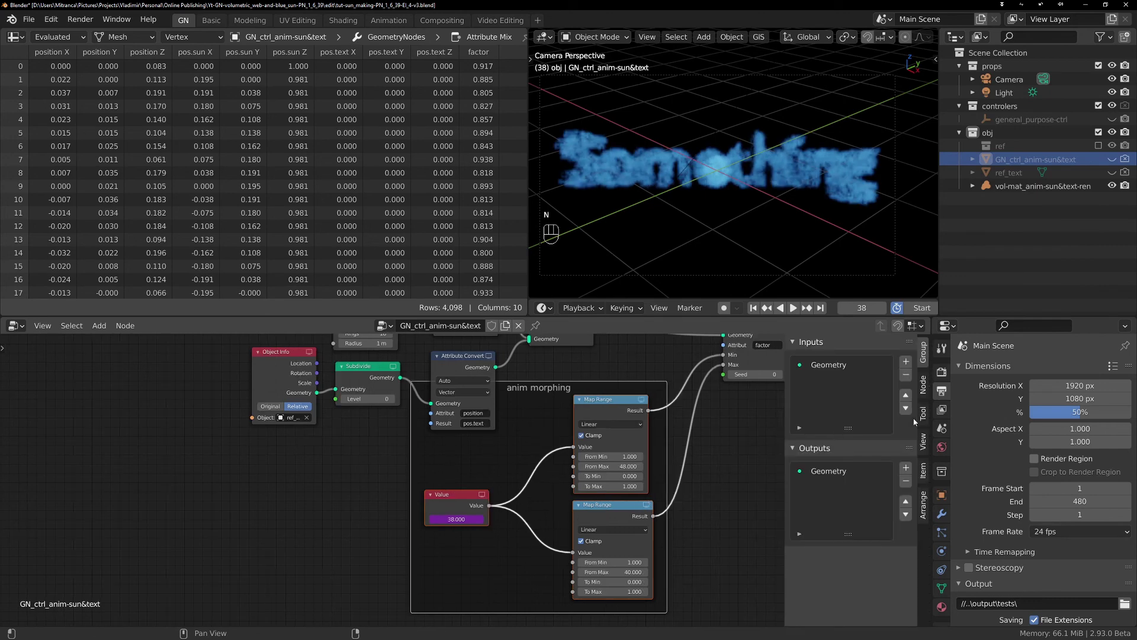
pyautogui.click(924, 386)
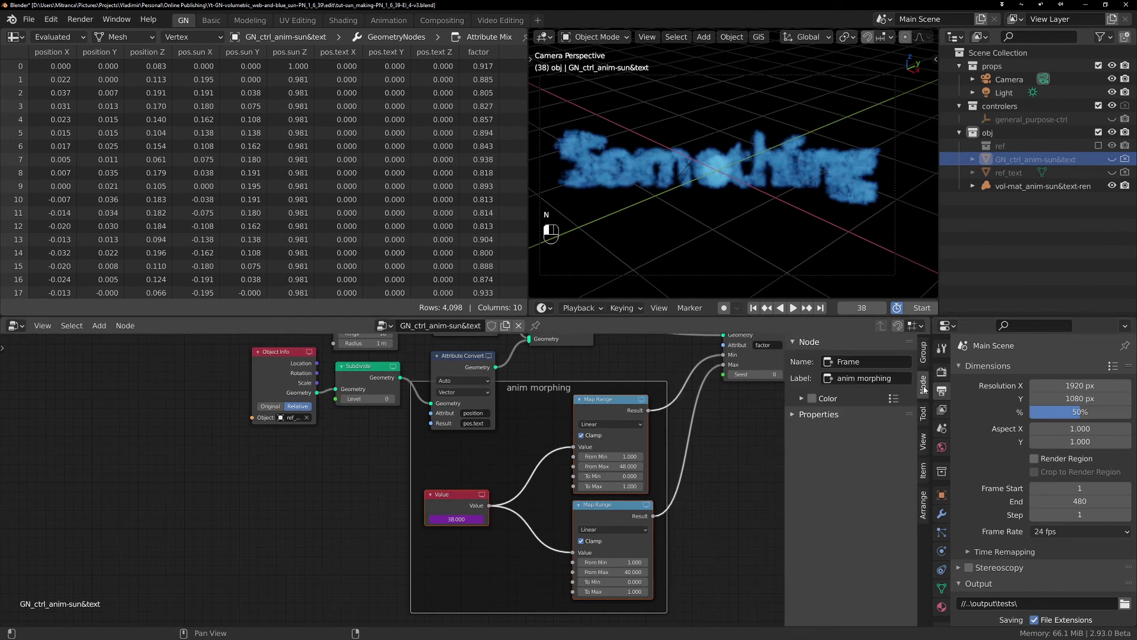
pyautogui.click(893, 398)
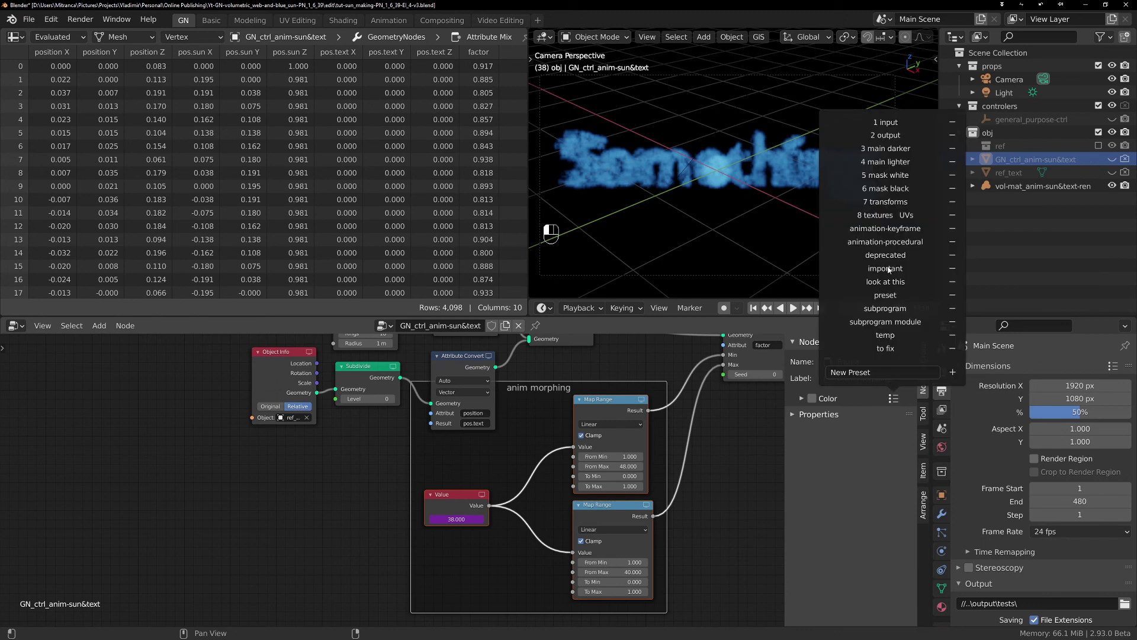
pyautogui.click(889, 243)
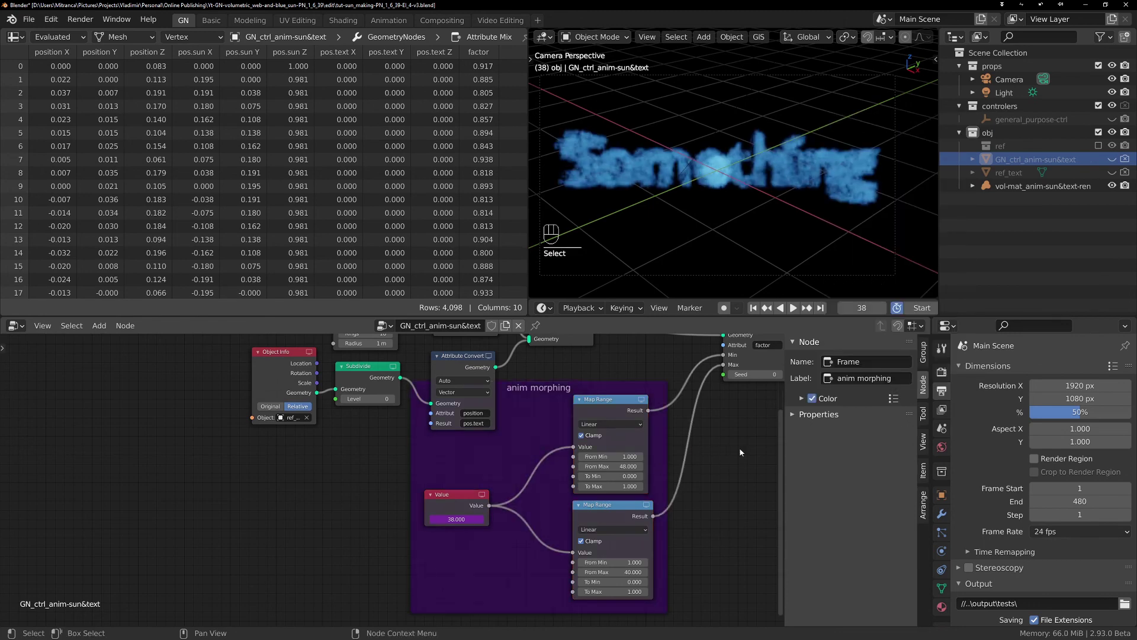
pyautogui.press('n')
# Move the anim morphing frame down until it clears the lower Attribute Convert node.
pyautogui.scroll(-2, 788, 454)
pyautogui.scroll(1, 464, 442)
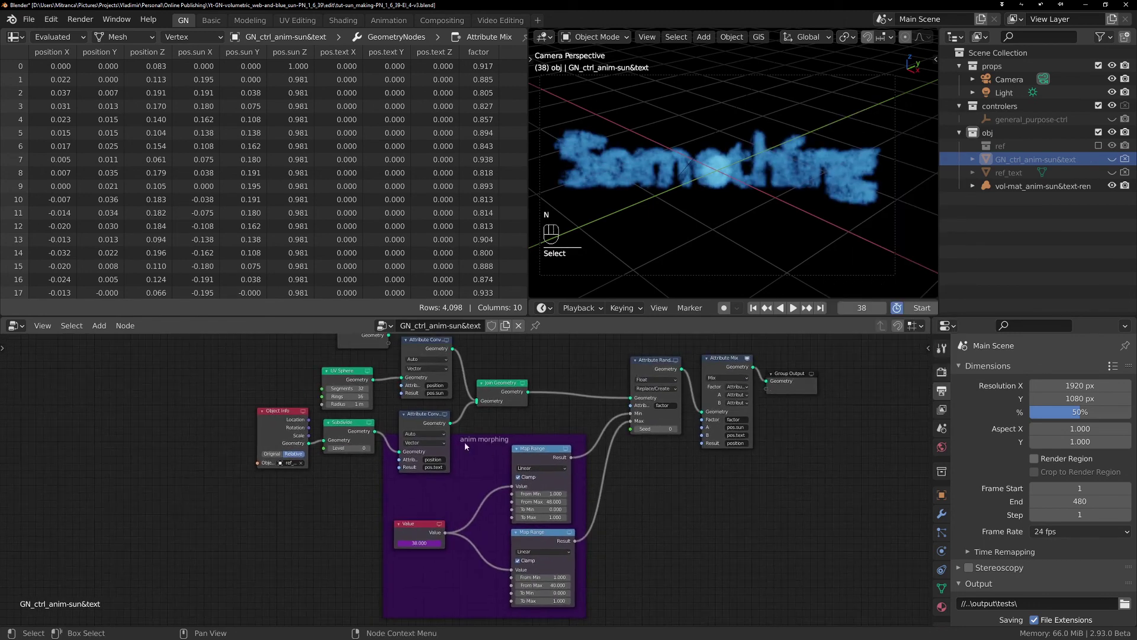
pyautogui.moveTo(464, 442); pyautogui.dragTo(433, 491)
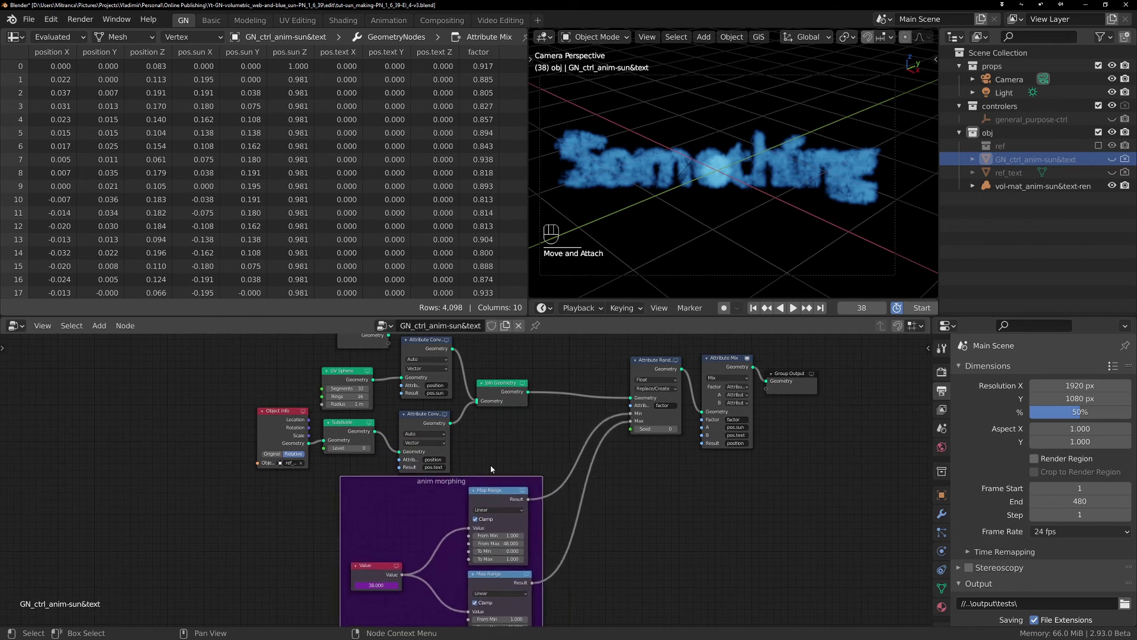
pyautogui.moveTo(372, 353); pyautogui.dragTo(435, 391, button='middle')
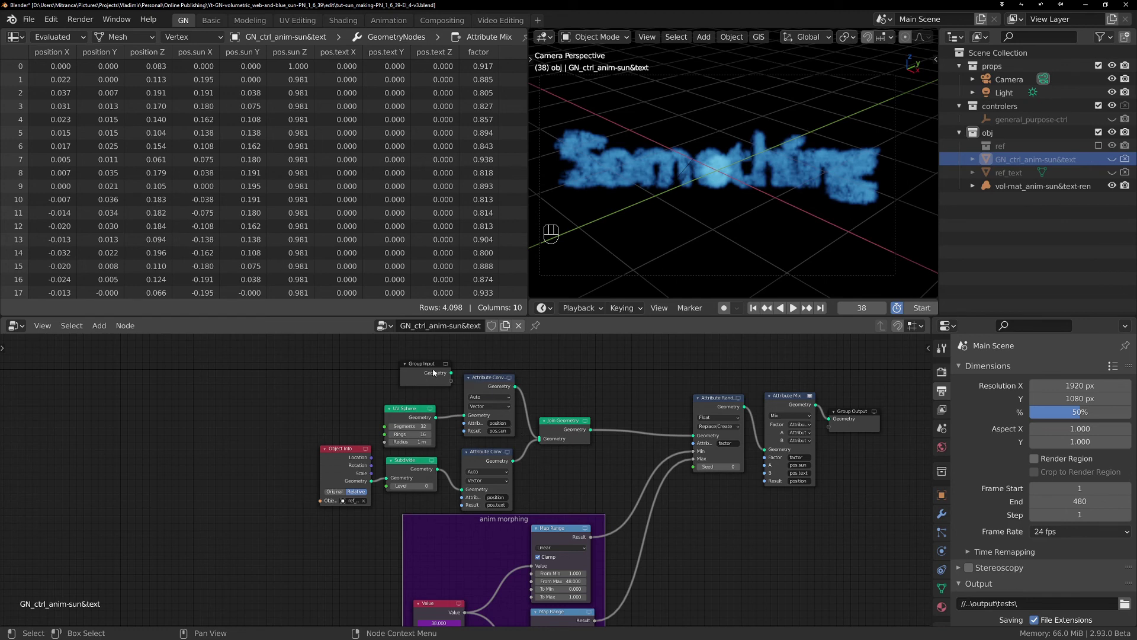
# Shift the Group Input, Object Info and Subdivide nodes and the anim morphing frame left to tidy the node layout.
pyautogui.moveTo(423, 376); pyautogui.dragTo(406, 386)
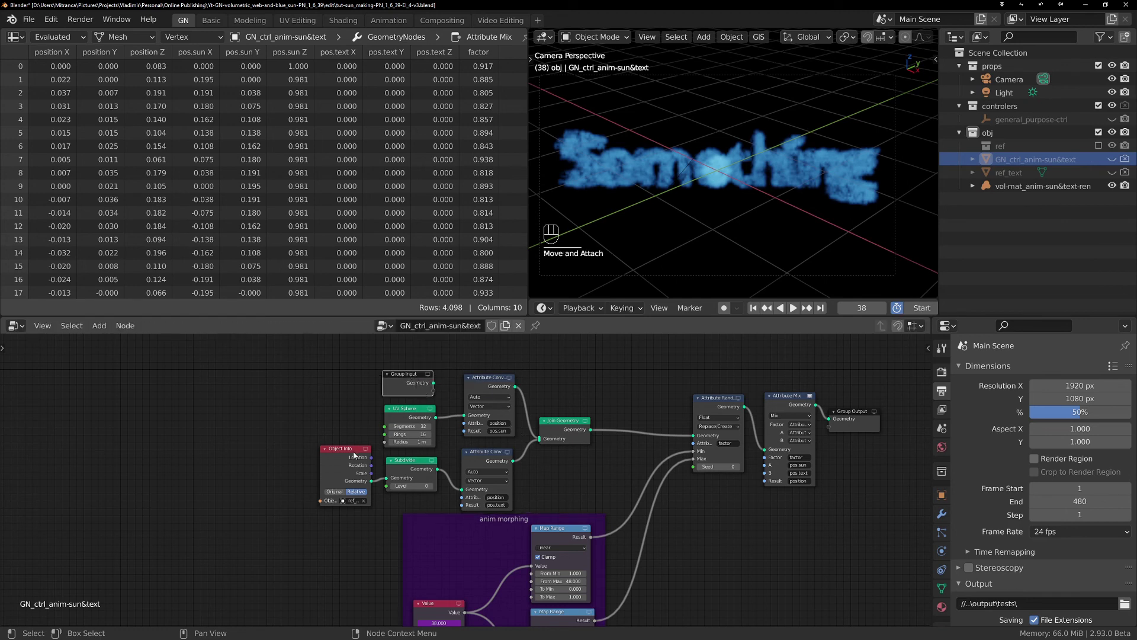
pyautogui.moveTo(354, 455); pyautogui.dragTo(320, 459)
pyautogui.moveTo(416, 462); pyautogui.dragTo(383, 472)
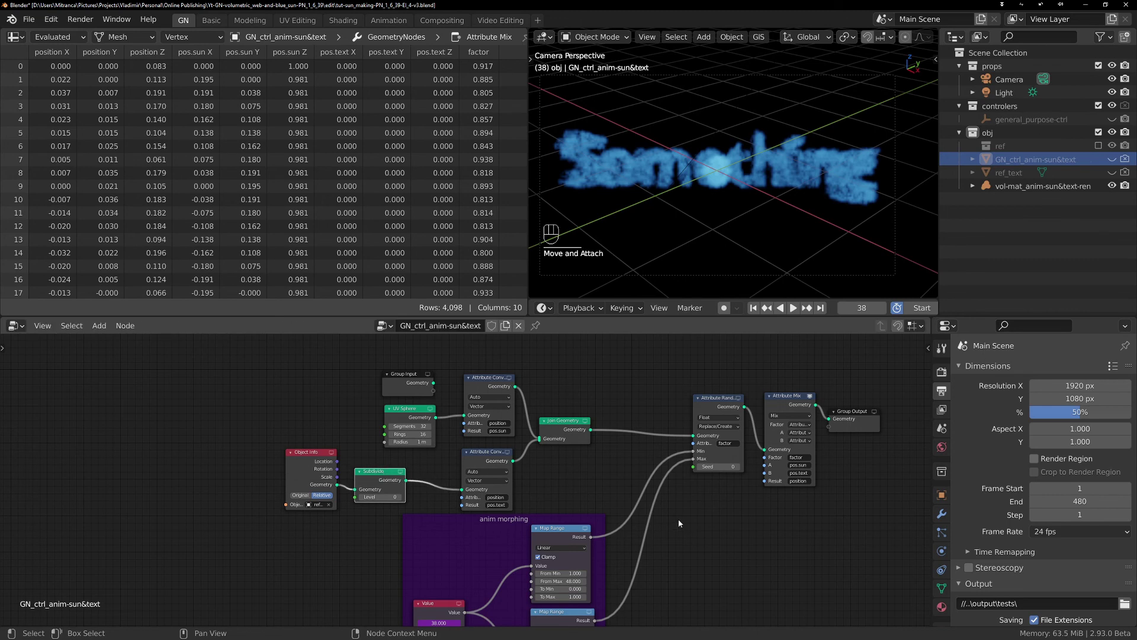
pyautogui.moveTo(607, 533); pyautogui.dragTo(532, 480, button='middle')
pyautogui.moveTo(507, 464); pyautogui.dragTo(412, 469)
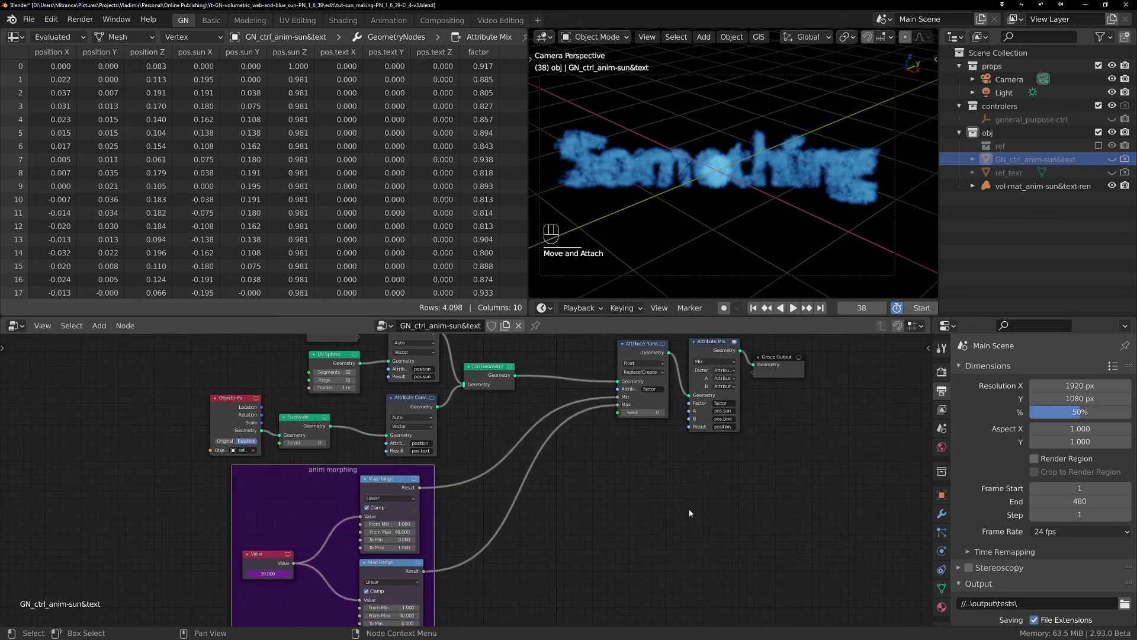
pyautogui.moveTo(689, 513); pyautogui.dragTo(685, 532, button='middle')
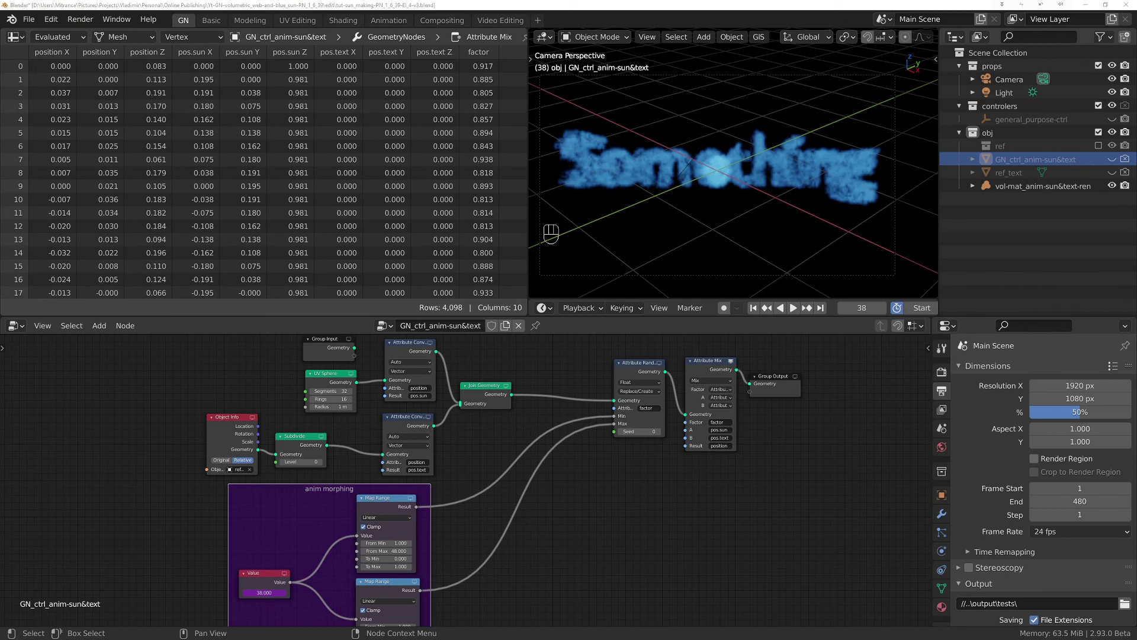
# Switch to the Shading workspace and examine the full mat_anim-sun&text material node tree.
pyautogui.click(344, 20)
pyautogui.scroll(-5, 567, 464)
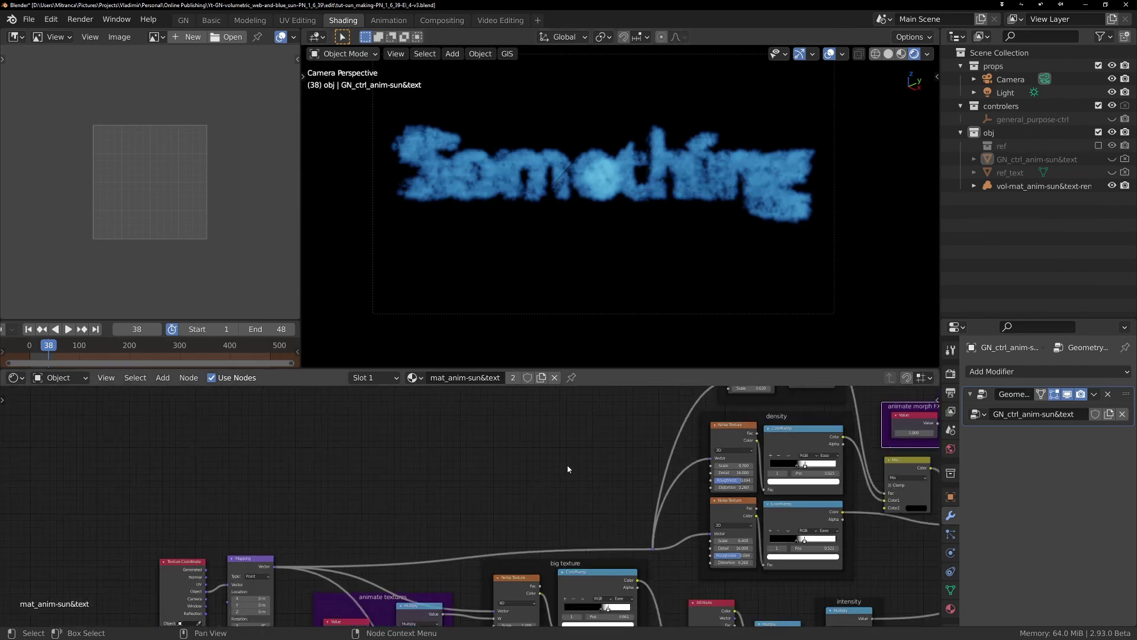
pyautogui.keyDown('shift'); pyautogui.moveTo(599, 451); pyautogui.dragTo(545, 618, button='middle'); pyautogui.keyUp('shift')
pyautogui.scroll(-4, 589, 502)
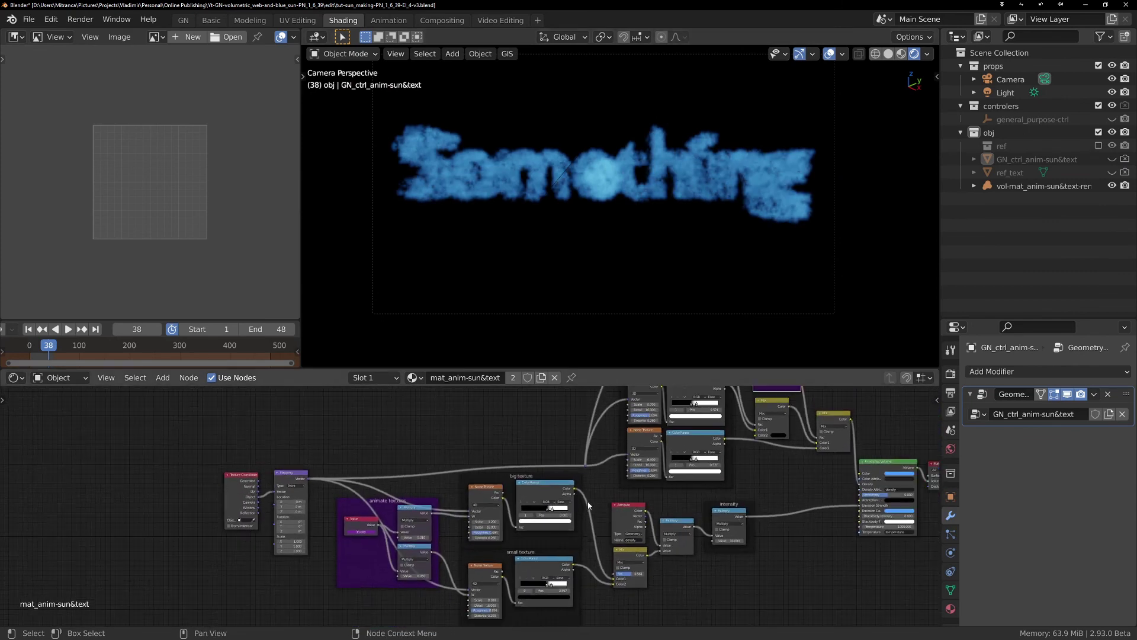
pyautogui.keyDown('shift'); pyautogui.moveTo(591, 502); pyautogui.dragTo(588, 532, button='middle'); pyautogui.keyUp('shift')
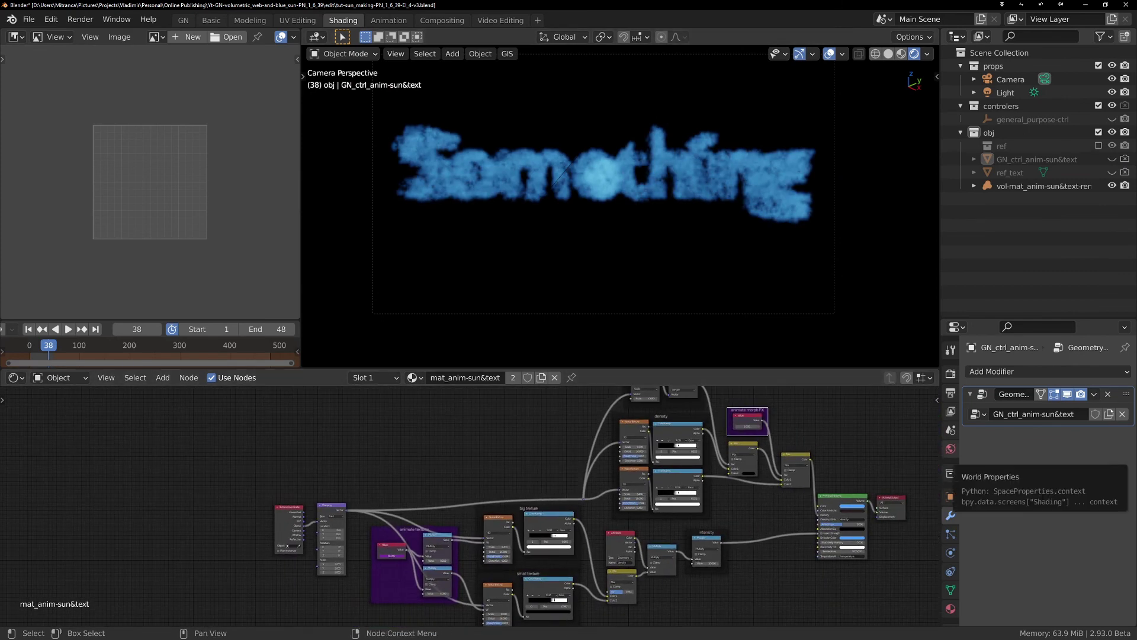
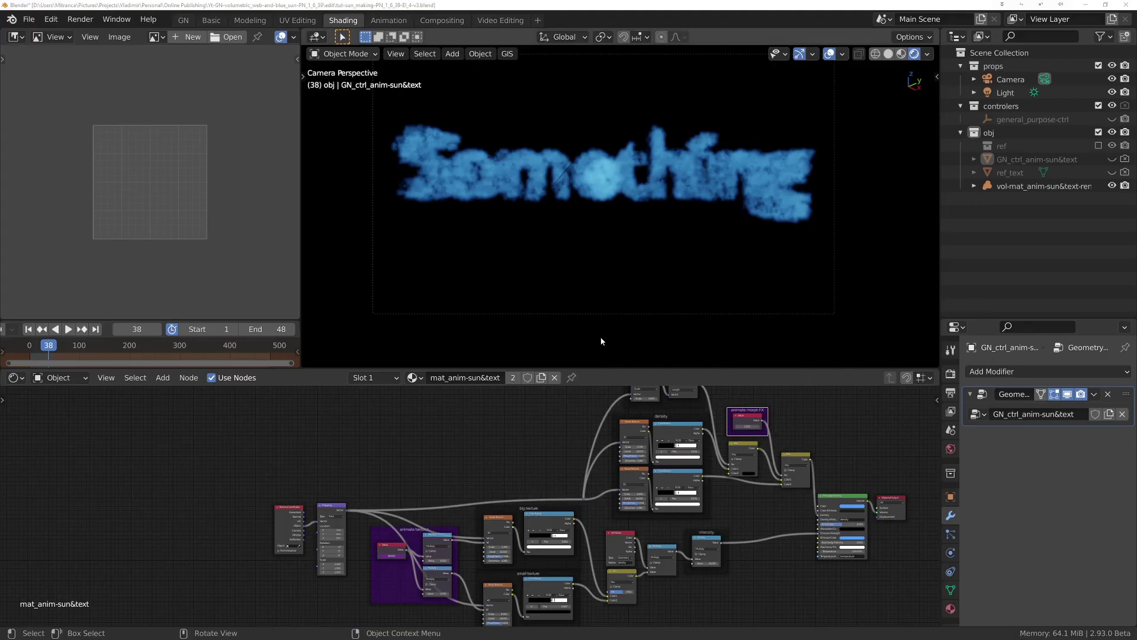
# In the Basic workspace, hide vol-mat_anim-sun&text-ren from viewport and render, enable the ref collection, and hide its Plane object.
pyautogui.click(214, 23)
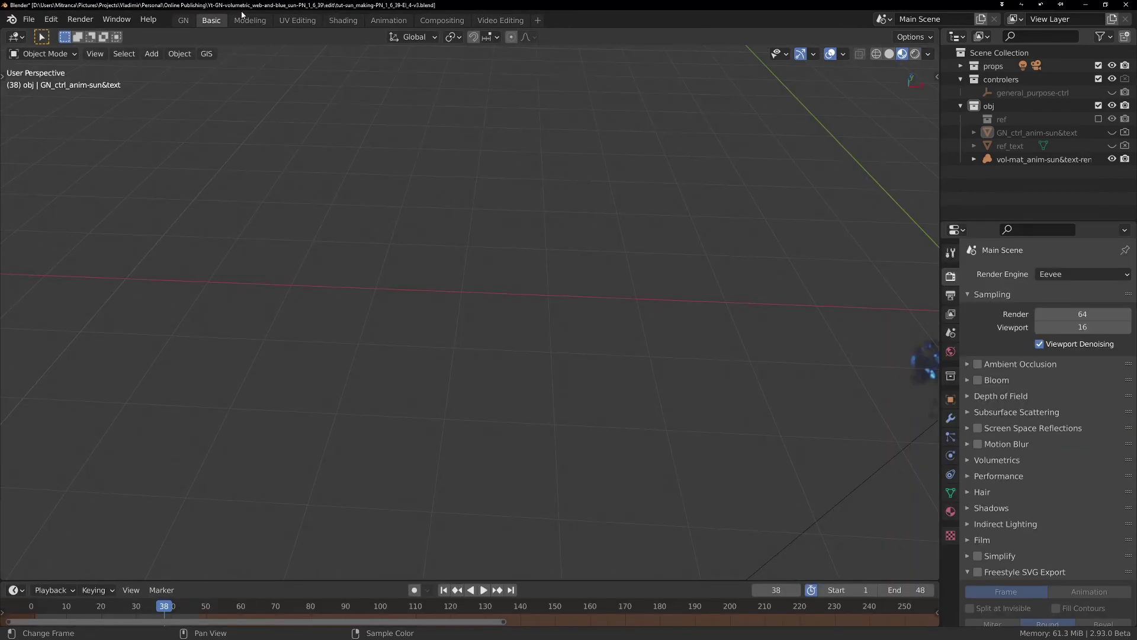
pyautogui.click(1112, 159)
pyautogui.click(1125, 159)
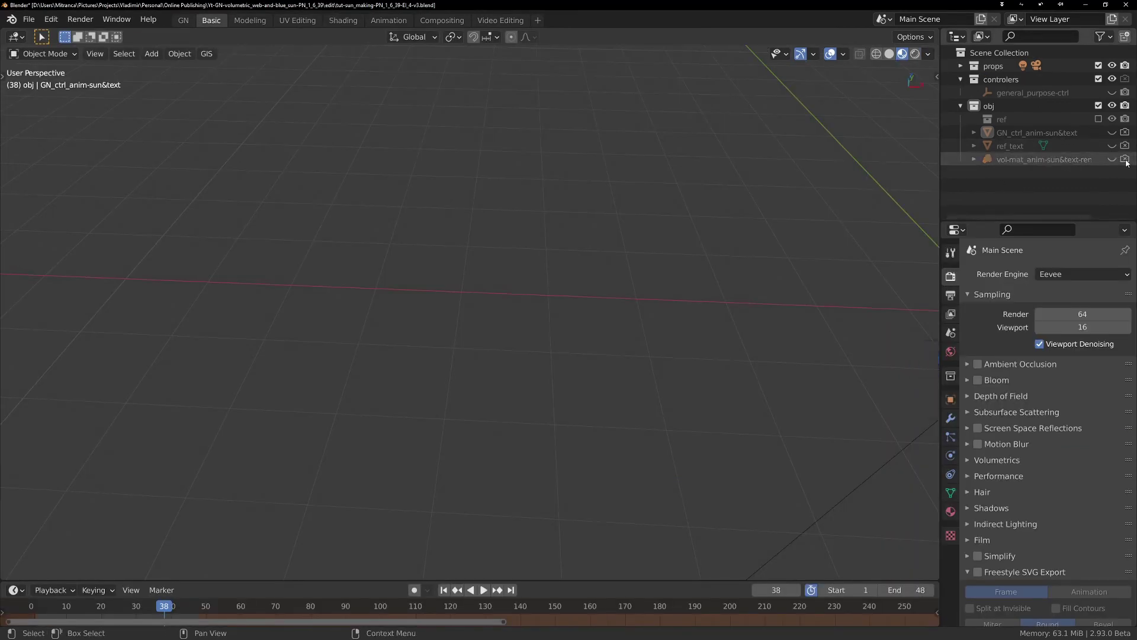
pyautogui.click(1098, 119)
pyautogui.click(1114, 146)
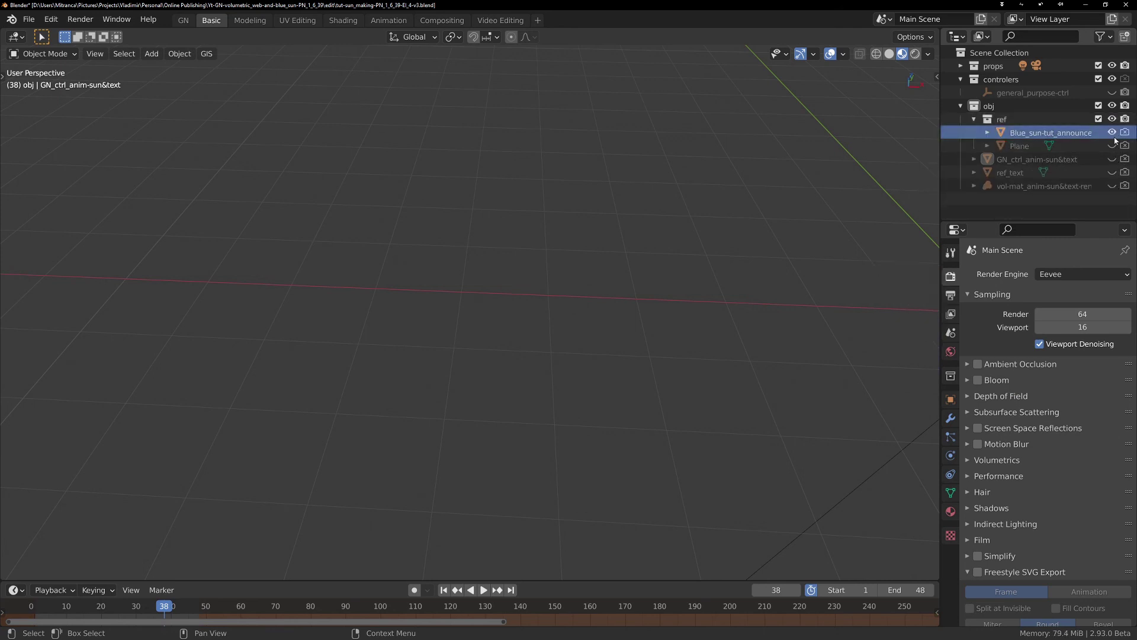
# Look at the Blue_sun-tut_announce reference plane in the Right orthographic view.
pyautogui.scroll(-1, 792, 244)
pyautogui.moveTo(831, 273); pyautogui.dragTo(761, 225, button='middle')
pyautogui.press('KP_7')
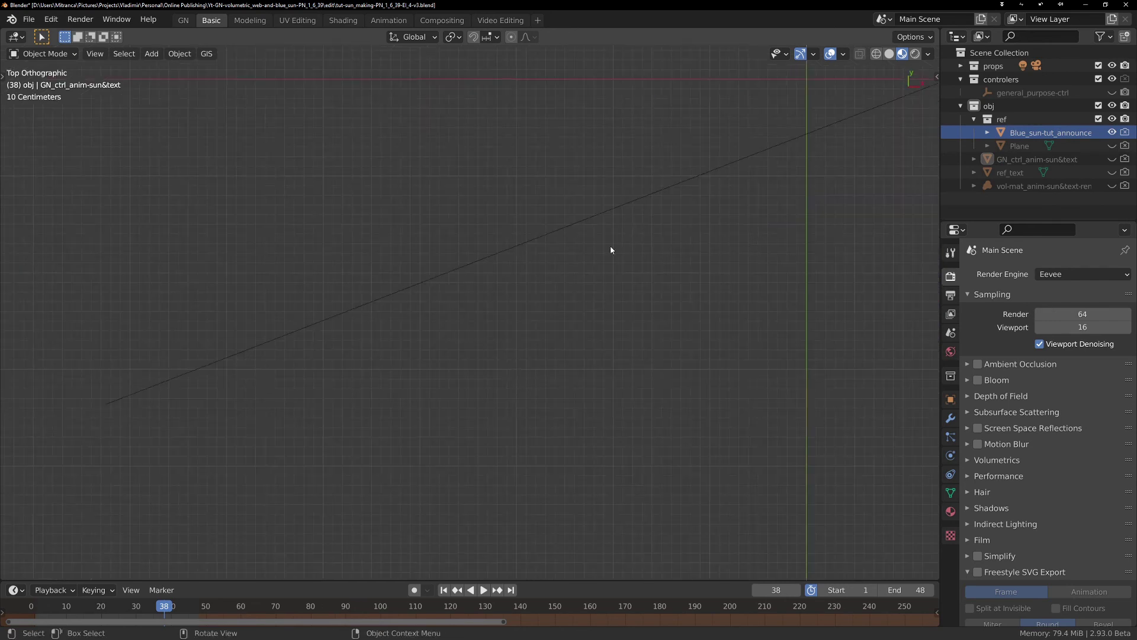
pyautogui.scroll(-5, 643, 251)
pyautogui.press('`')
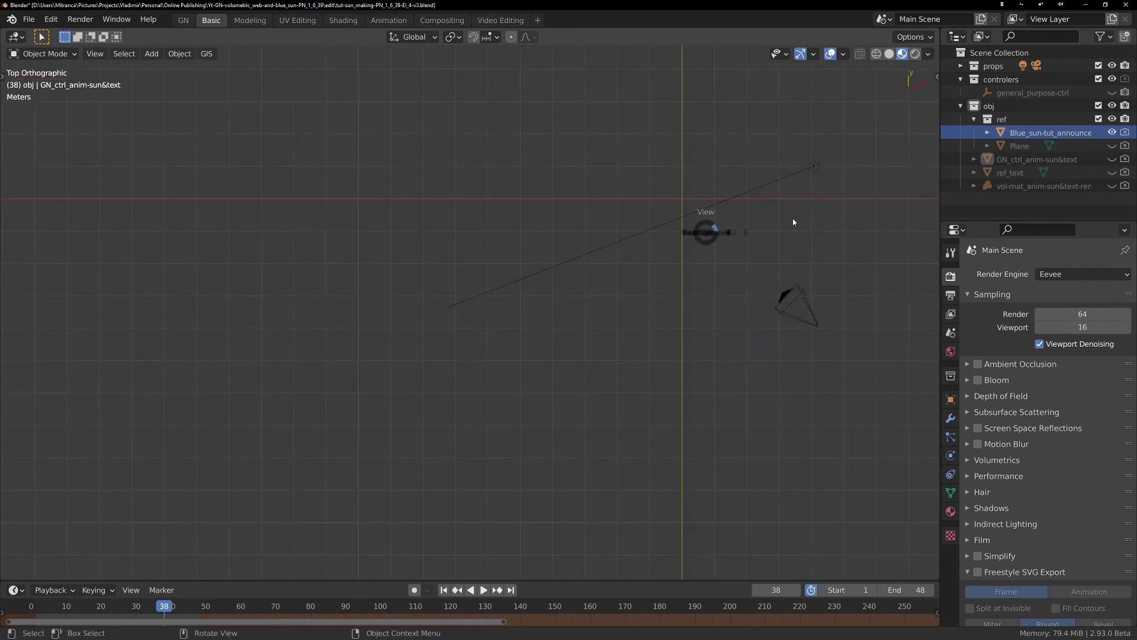
pyautogui.click(807, 219)
pyautogui.scroll(3, 592, 325)
pyautogui.scroll(2, 599, 358)
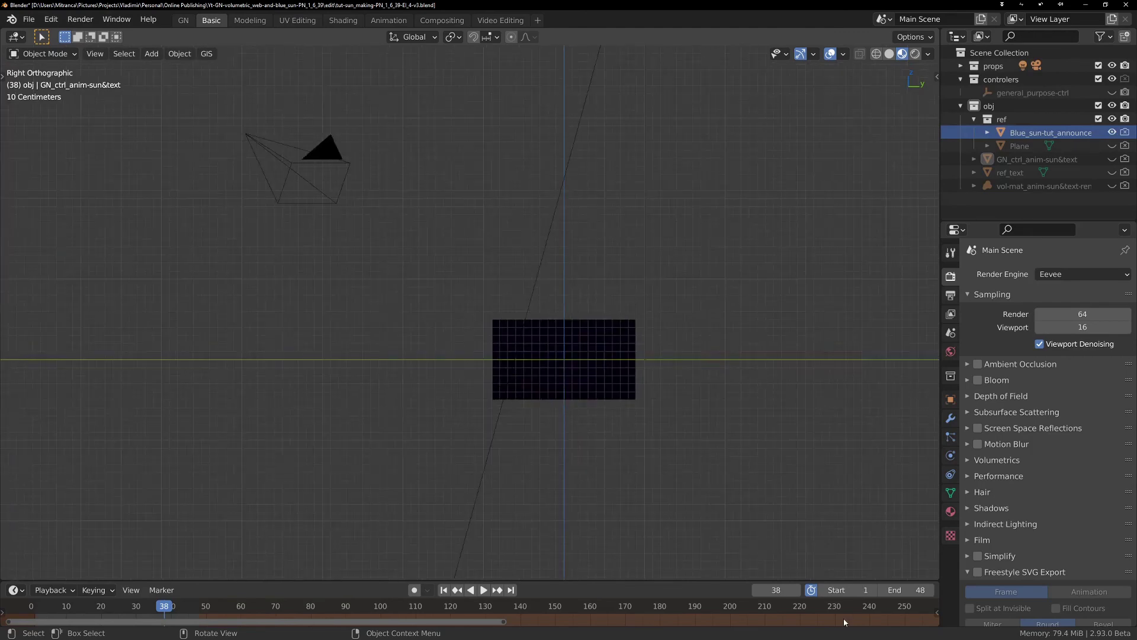
# Scrub the timeline to frame 213 to examine the glowing text in the reference footage.
pyautogui.moveTo(205, 607); pyautogui.dragTo(248, 607)
pyautogui.scroll(5, 566, 375)
pyautogui.keyDown('shift'); pyautogui.moveTo(625, 398); pyautogui.dragTo(547, 292, button='middle'); pyautogui.keyUp('shift')
pyautogui.click(796, 590)
pyautogui.moveTo(252, 605); pyautogui.dragTo(774, 606)
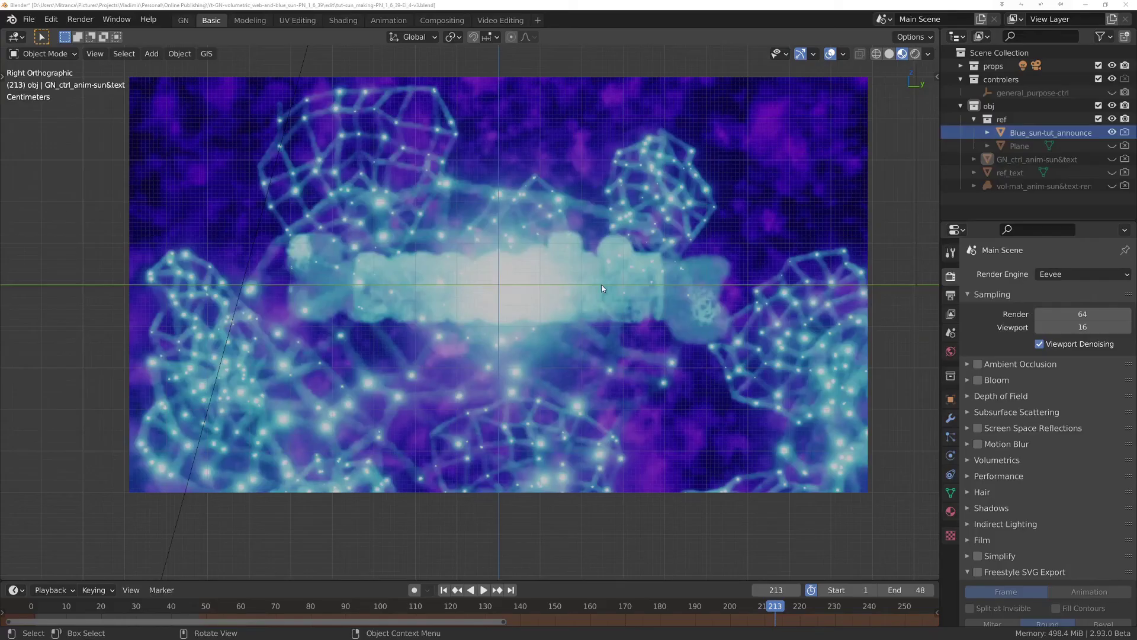
pyautogui.scroll(-3, 529, 245)
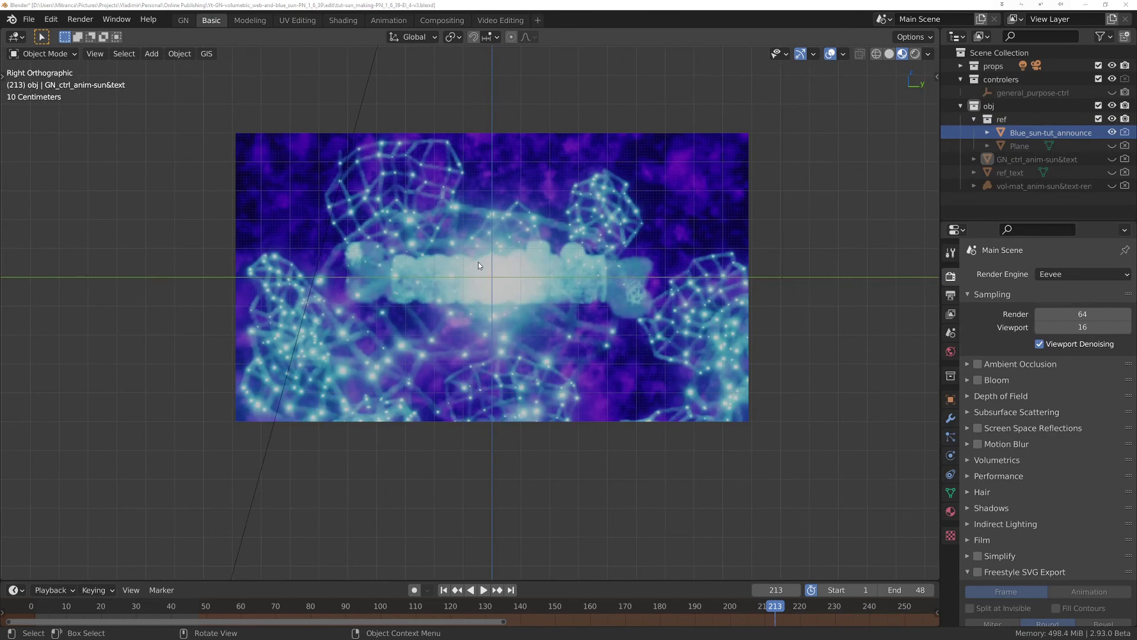
# Return to the GN workspace and exclude the ref collection from the view layer.
pyautogui.click(184, 20)
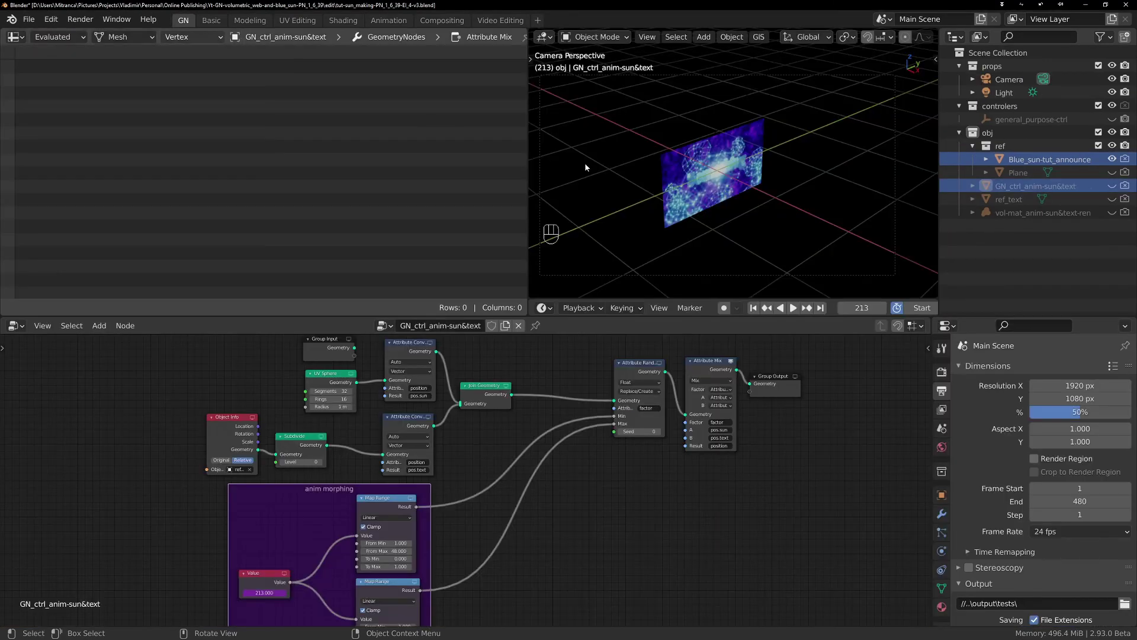
pyautogui.click(1099, 146)
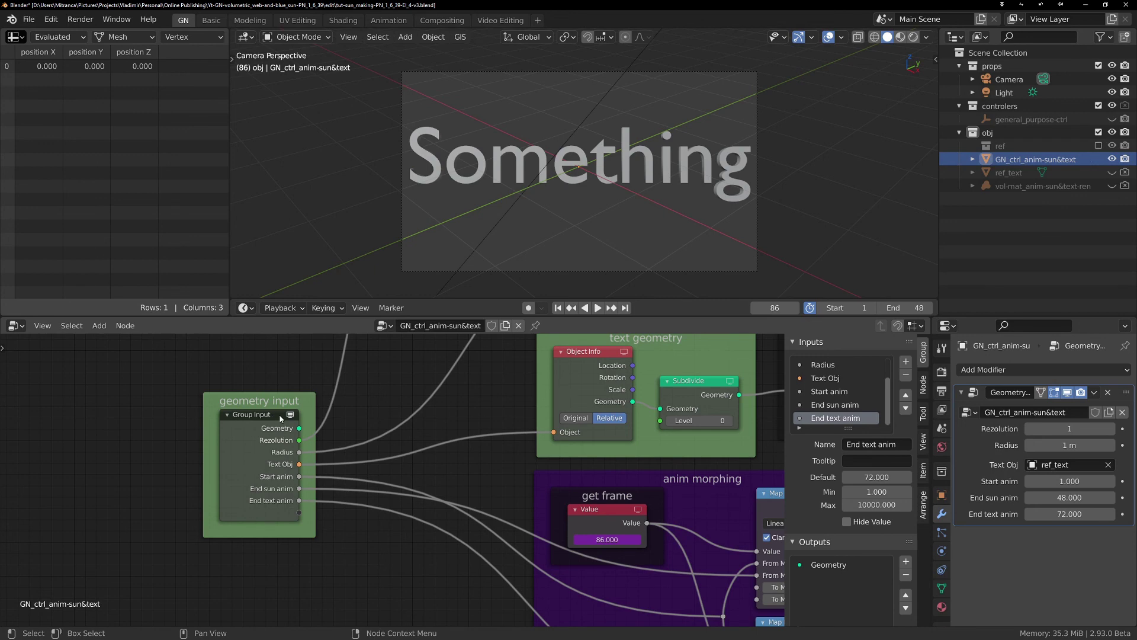
# Adjust the Group Input node's position, then select GN_ctrl_anim-sun&text and show its modifier properties.
pyautogui.moveTo(281, 418); pyautogui.dragTo(254, 421)
pyautogui.scroll(3, 337, 539)
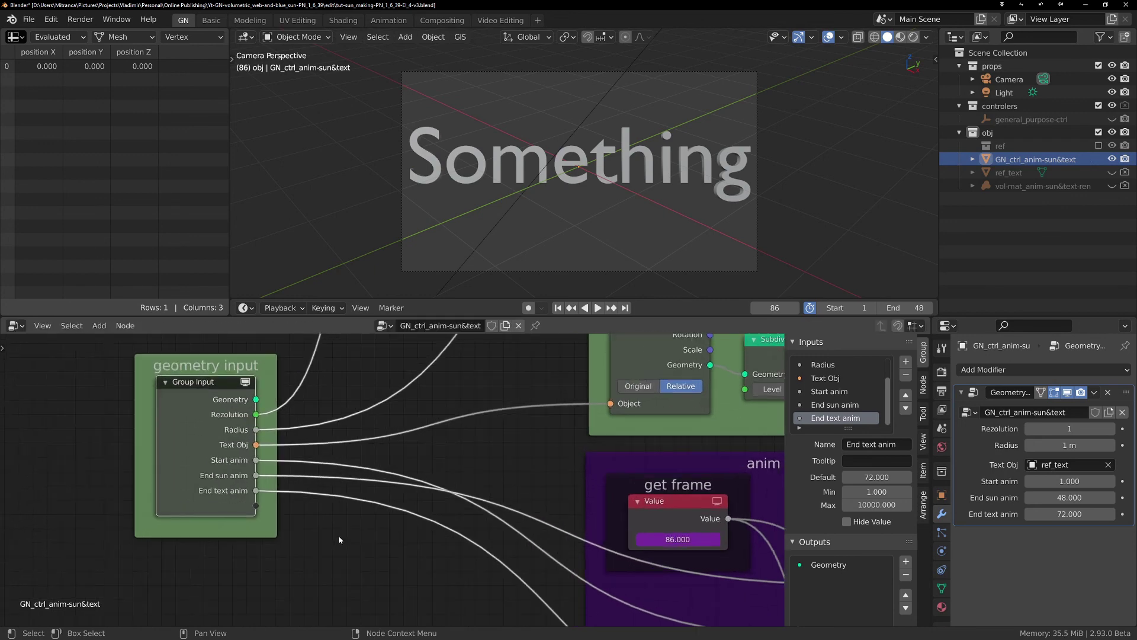
pyautogui.moveTo(339, 536)
pyautogui.mouseDown(button='middle')
pyautogui.moveTo(335, 480)
pyautogui.moveTo(328, 510)
pyautogui.moveTo(345, 528)
pyautogui.mouseUp(button='middle')
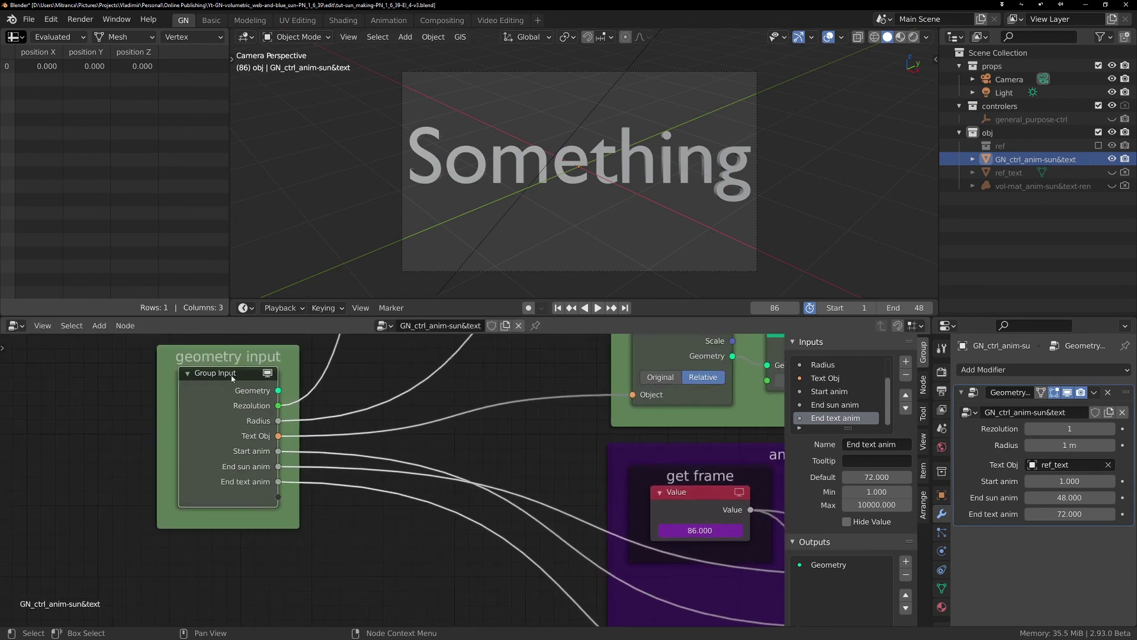
pyautogui.moveTo(219, 375); pyautogui.dragTo(237, 372)
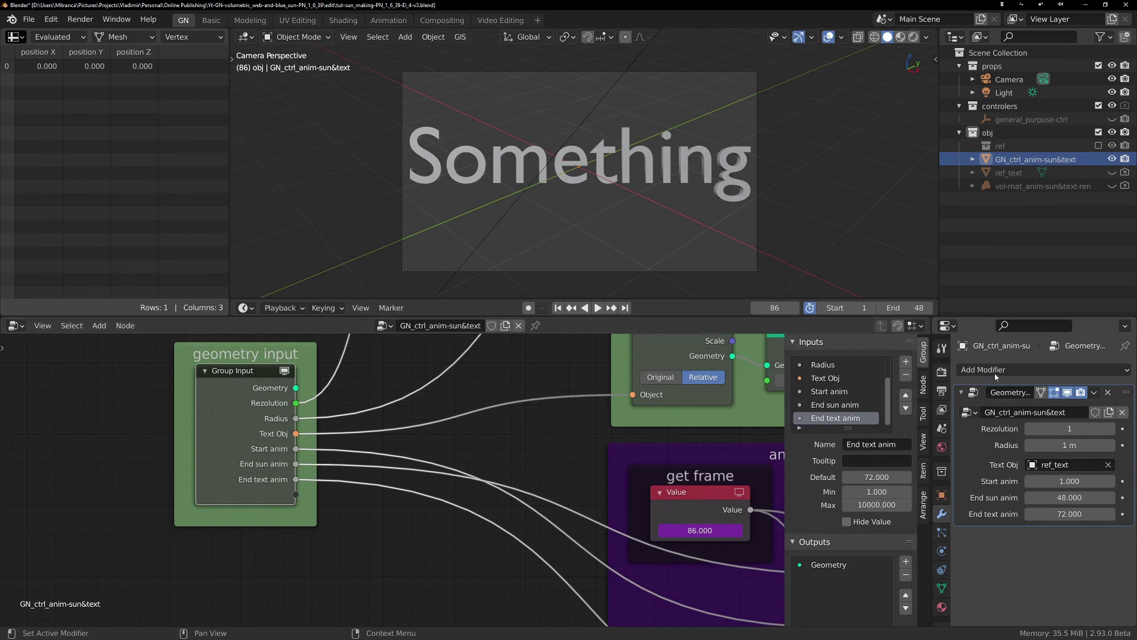
pyautogui.click(987, 159)
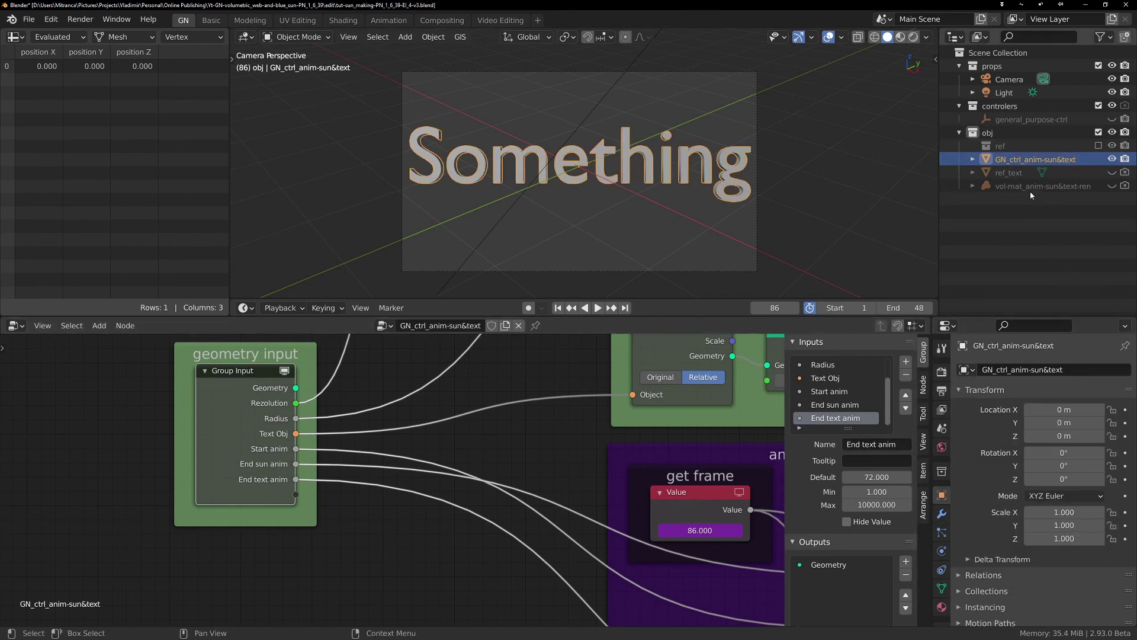
pyautogui.click(945, 514)
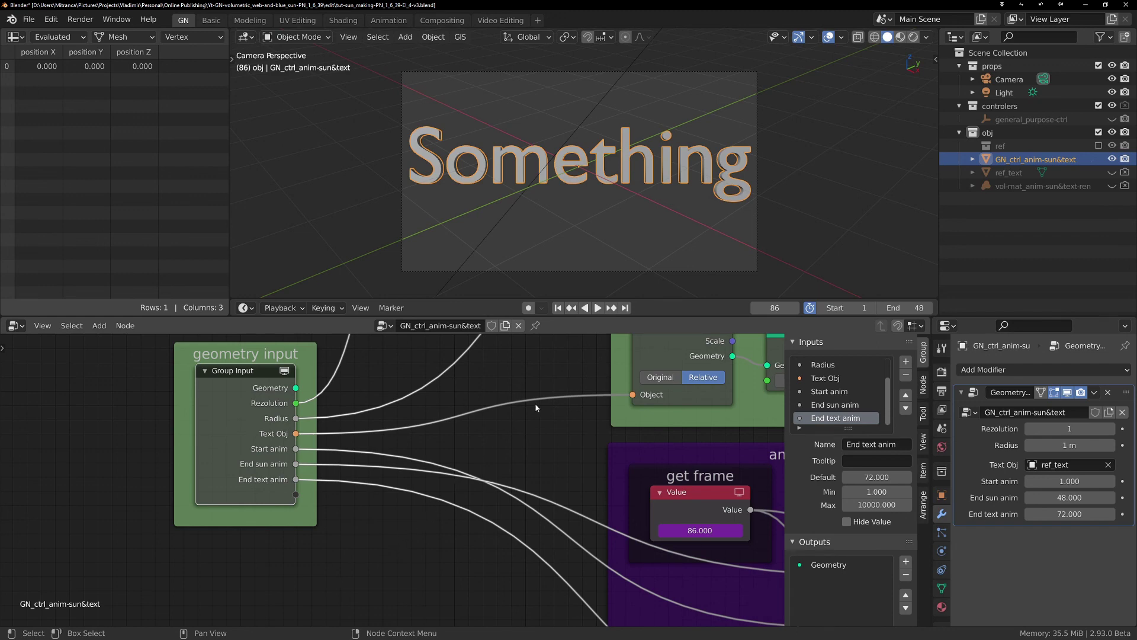
# Expose the Subdivide node's Level as a new group input by linking it to the Group Input's empty socket.
pyautogui.moveTo(631, 397); pyautogui.dragTo(625, 434, button='middle')
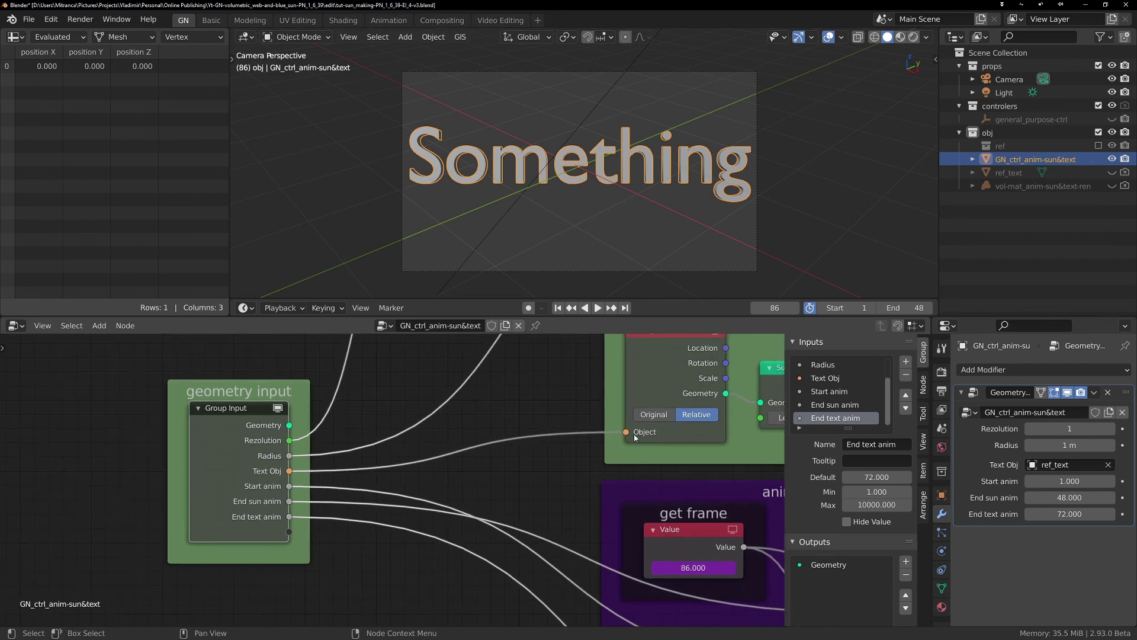
pyautogui.moveTo(763, 419); pyautogui.dragTo(640, 420, button='middle')
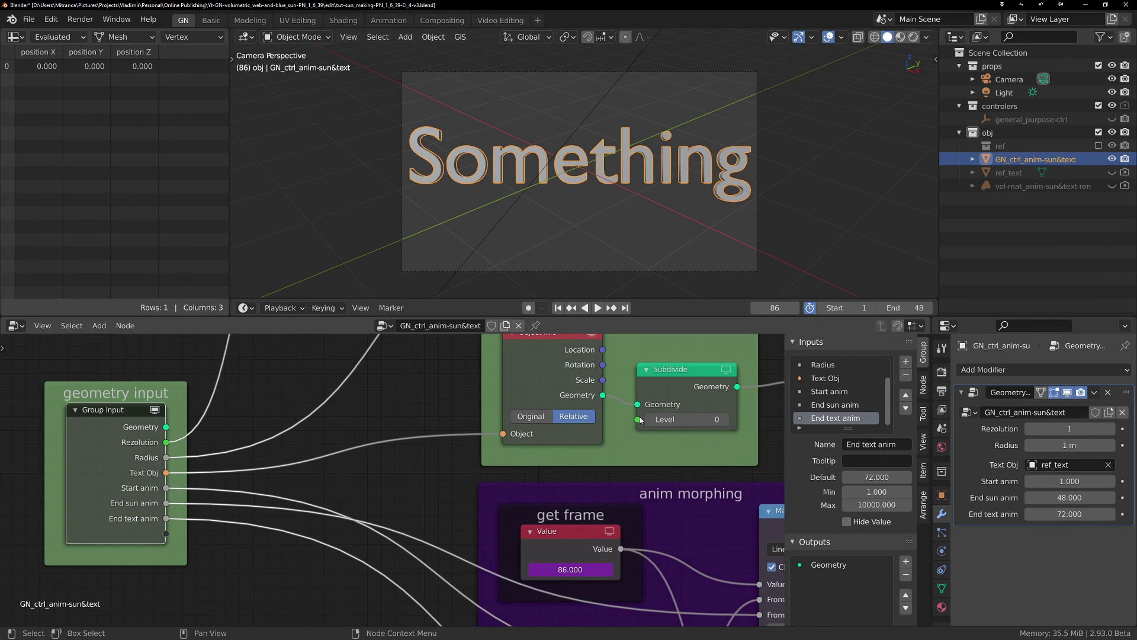
pyautogui.moveTo(638, 419); pyautogui.dragTo(166, 535)
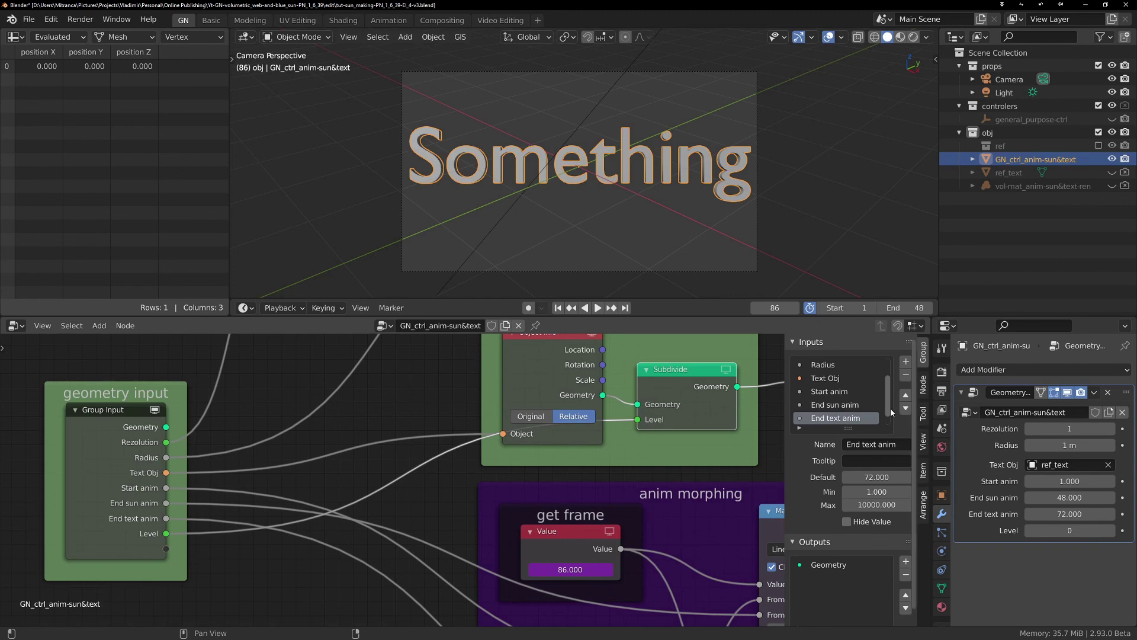
# Remove the Level input from the GN_ctrl_anim-sun&text node group, after trying to reorder it above End text anim.
pyautogui.press('n')
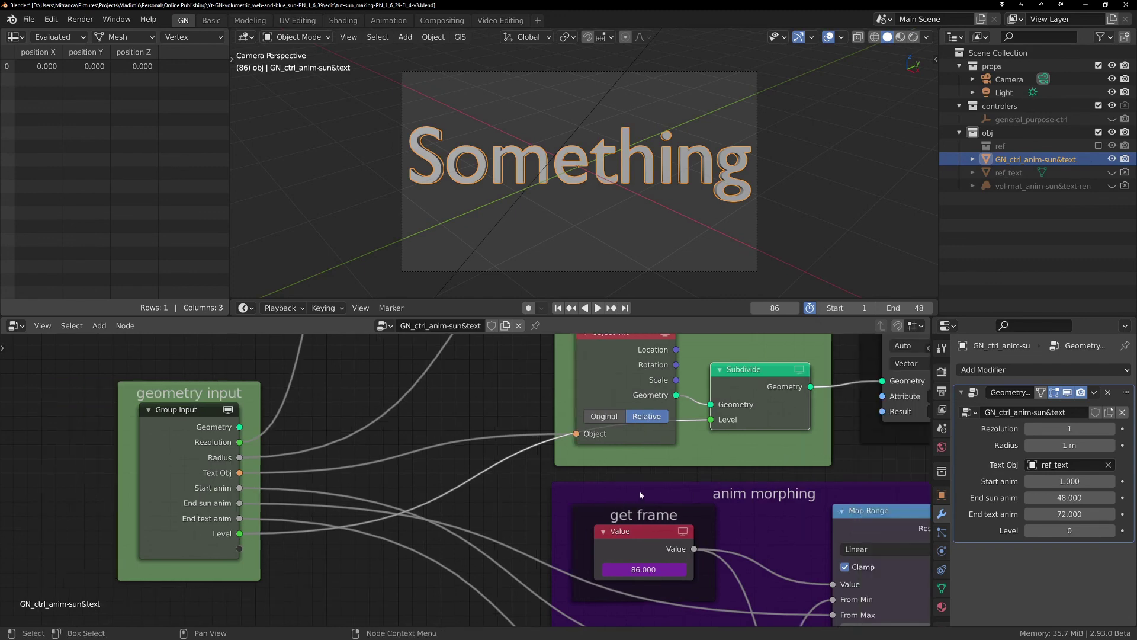
pyautogui.press('n')
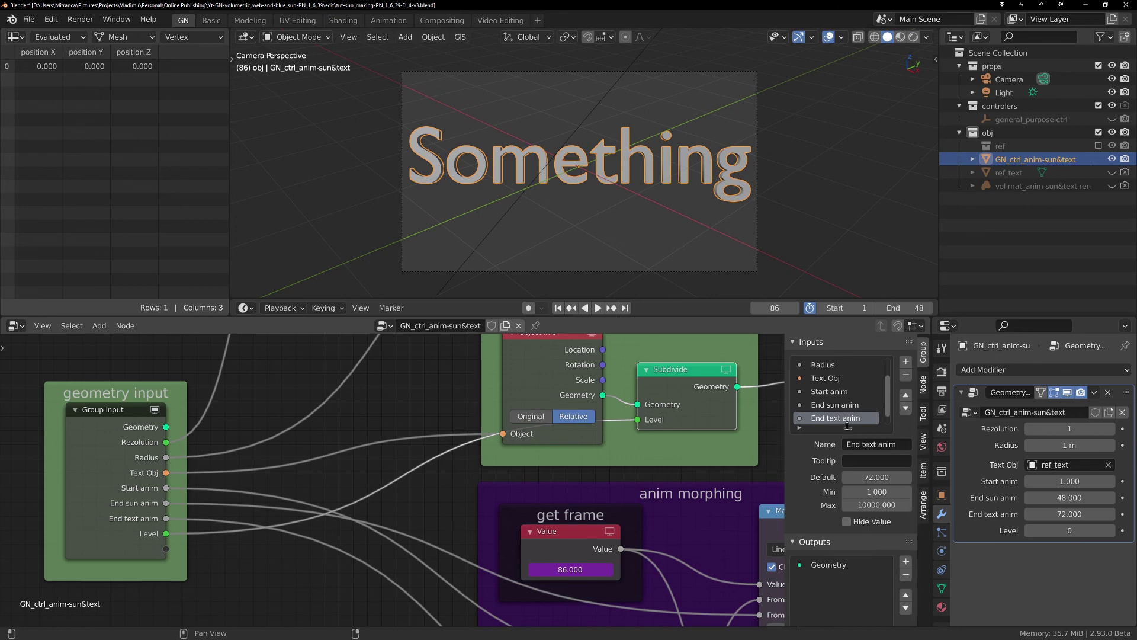
pyautogui.scroll(-1, 847, 425)
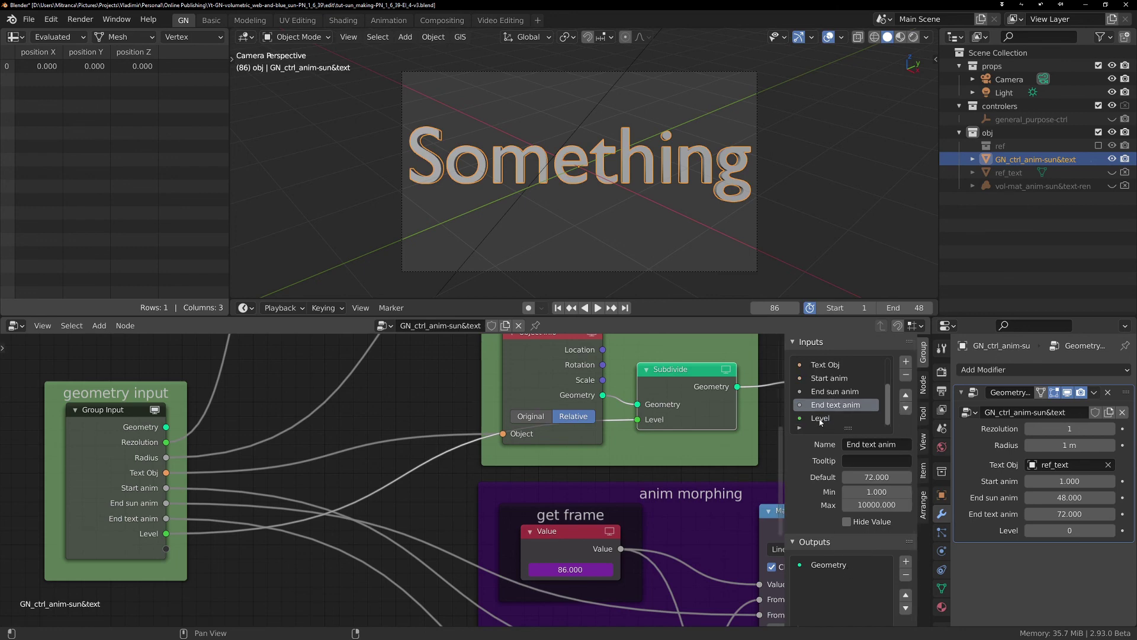
pyautogui.click(820, 419)
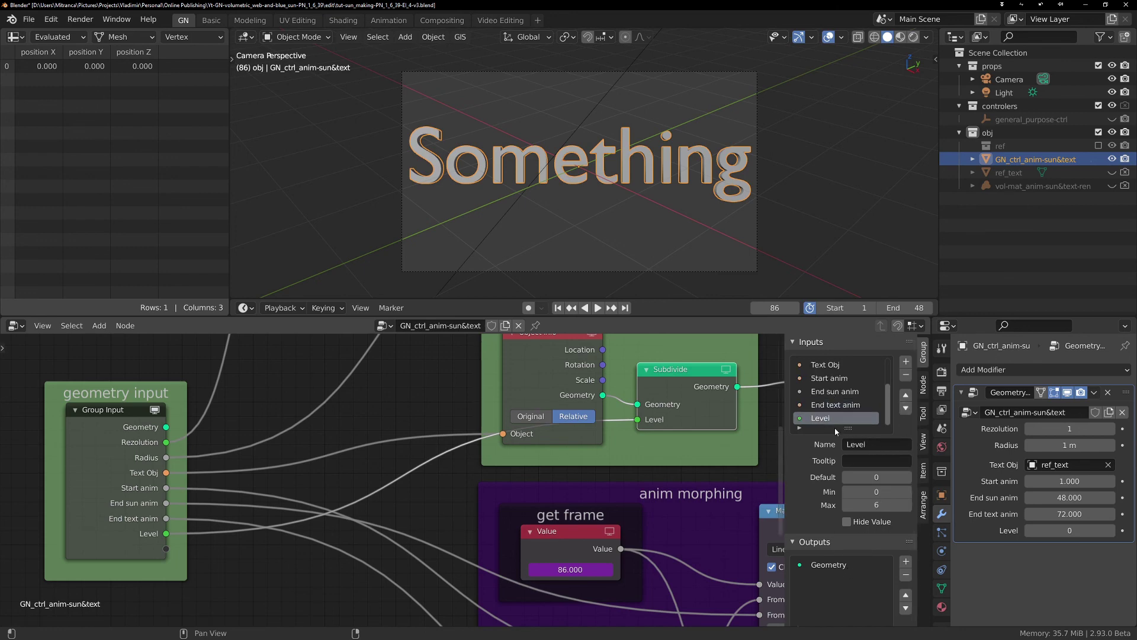
pyautogui.click(868, 444)
pyautogui.click(864, 461)
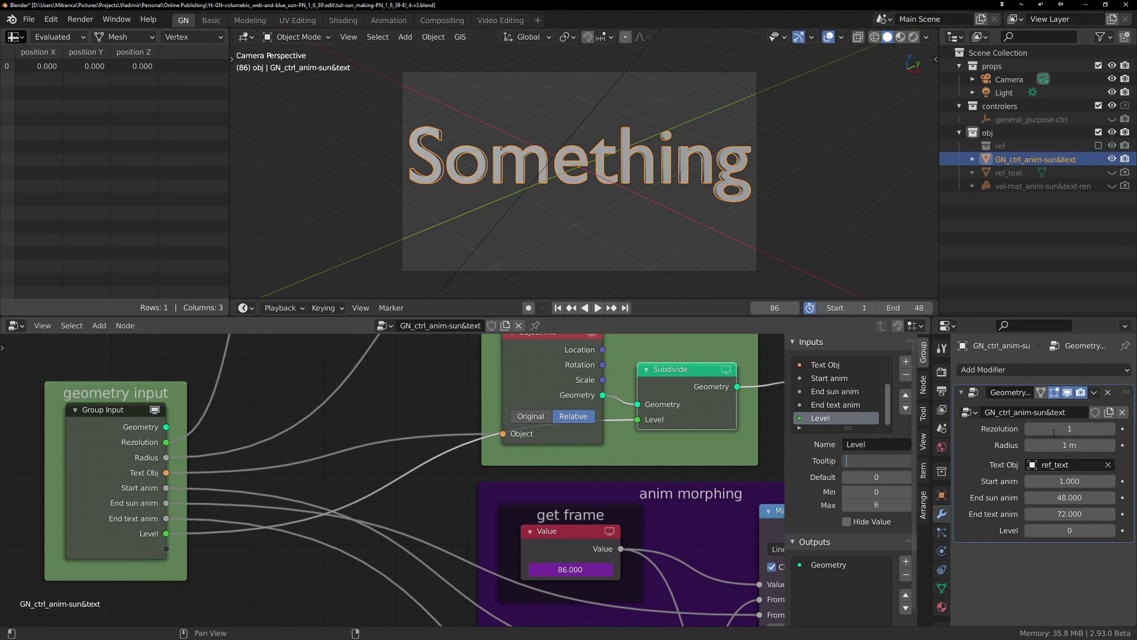
pyautogui.click(1007, 515)
pyautogui.moveTo(1046, 426)
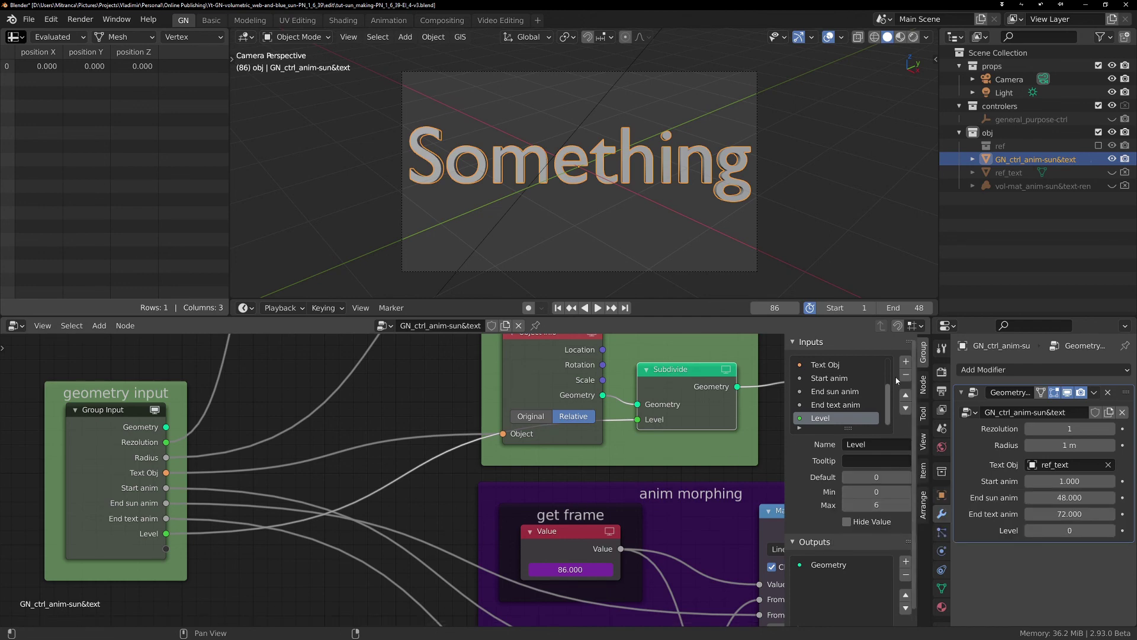
pyautogui.click(906, 394)
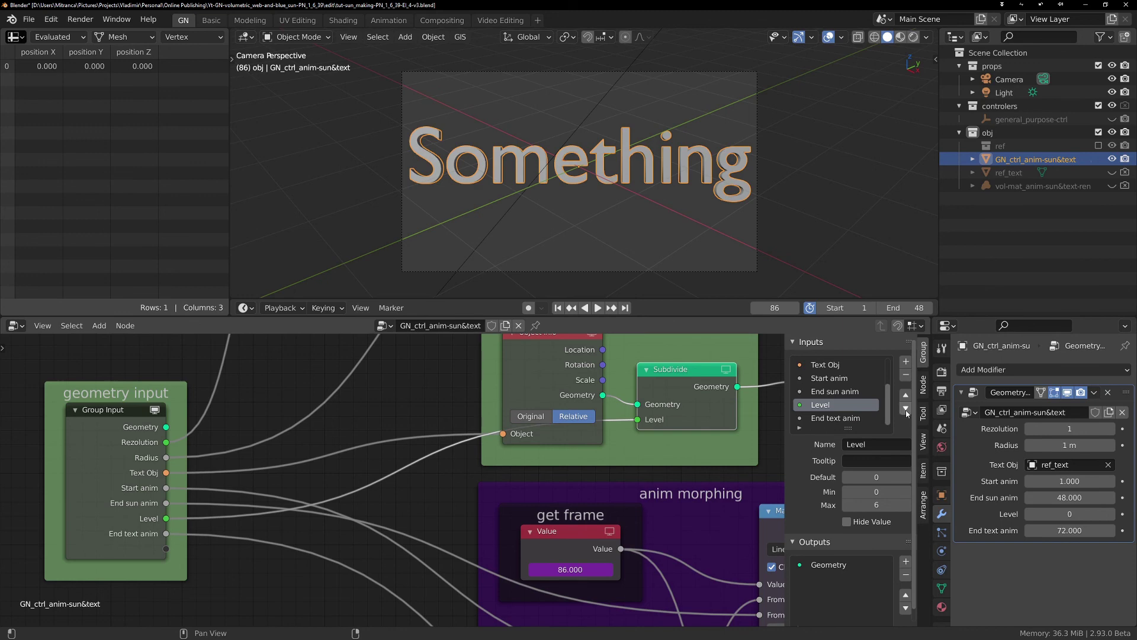
pyautogui.click(906, 374)
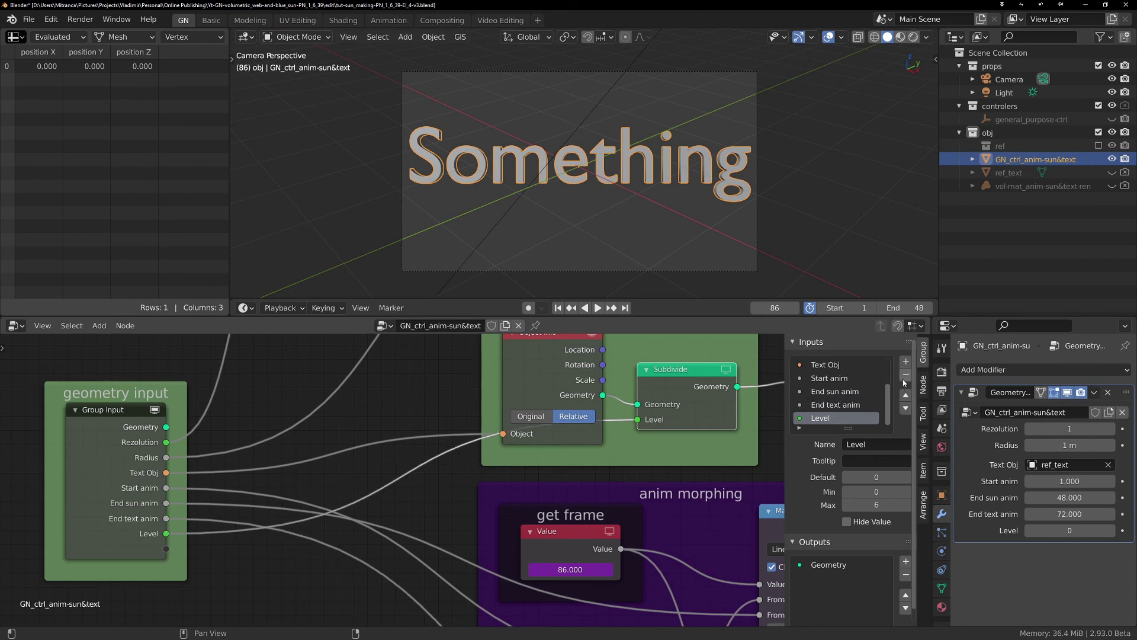
# Examine the complete geometry node tree from group input to group output alongside the modifier's exposed parameters, nudging the Divide node slightly.
pyautogui.scroll(-3, 486, 457)
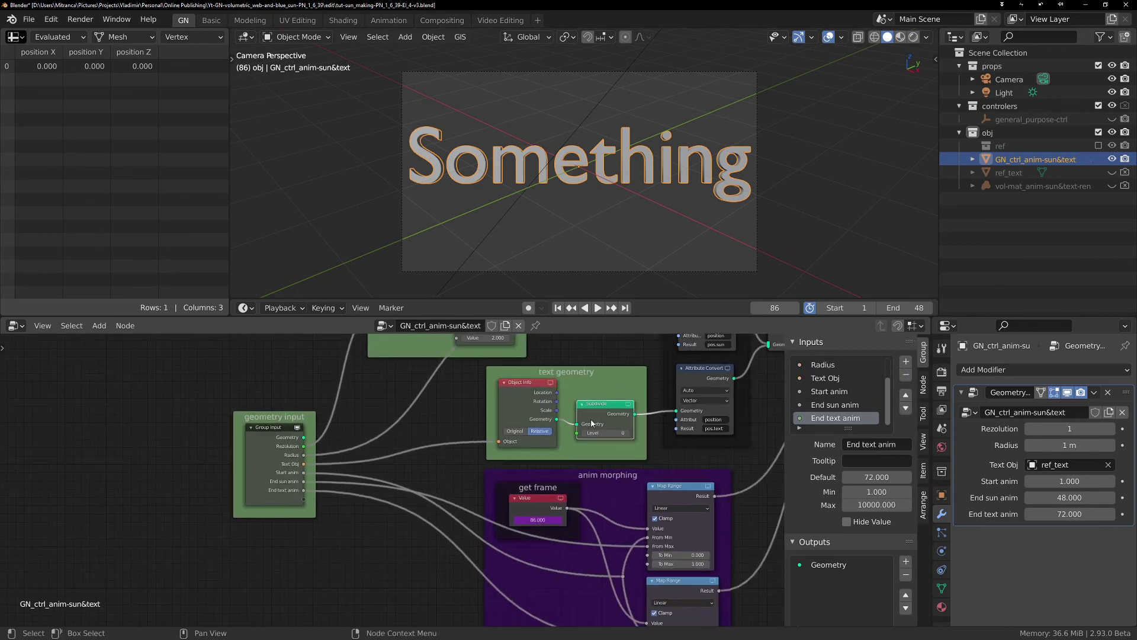
pyautogui.hotkey('ctrl', 'space')
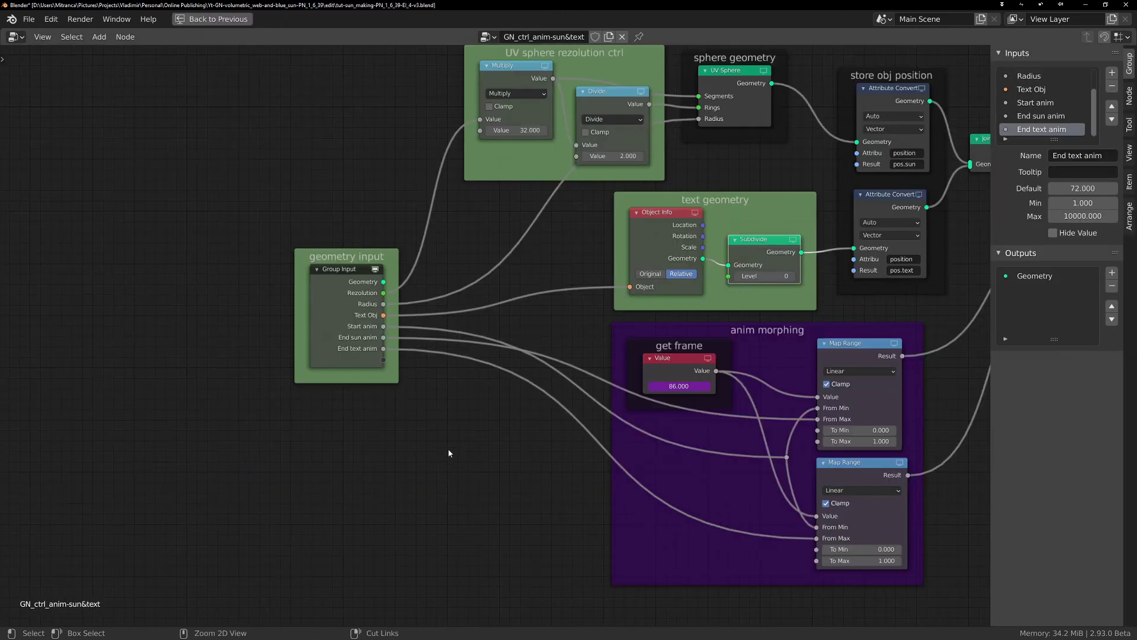
pyautogui.moveTo(925, 297); pyautogui.dragTo(731, 308, button='middle')
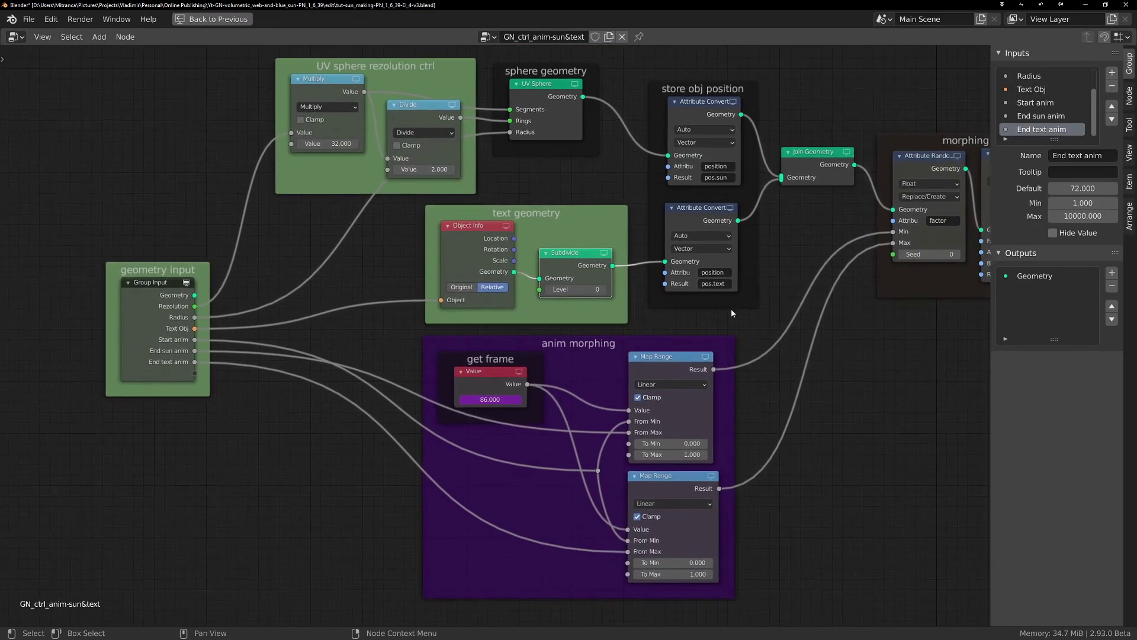
pyautogui.moveTo(805, 301); pyautogui.dragTo(751, 324, button='middle')
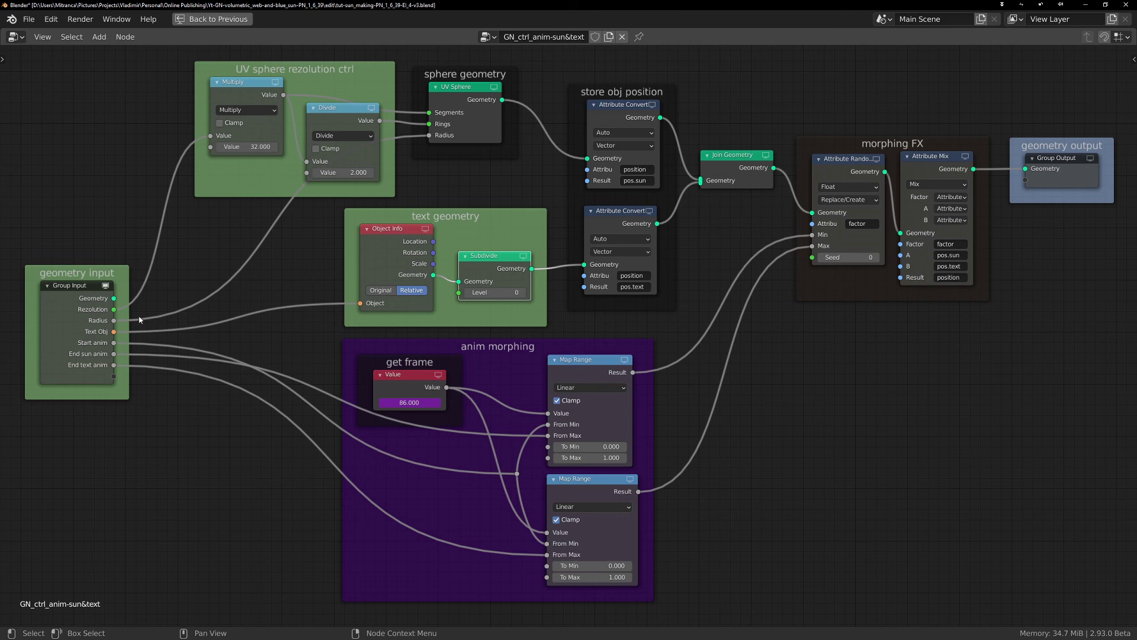
pyautogui.hotkey('ctrl', 'space')
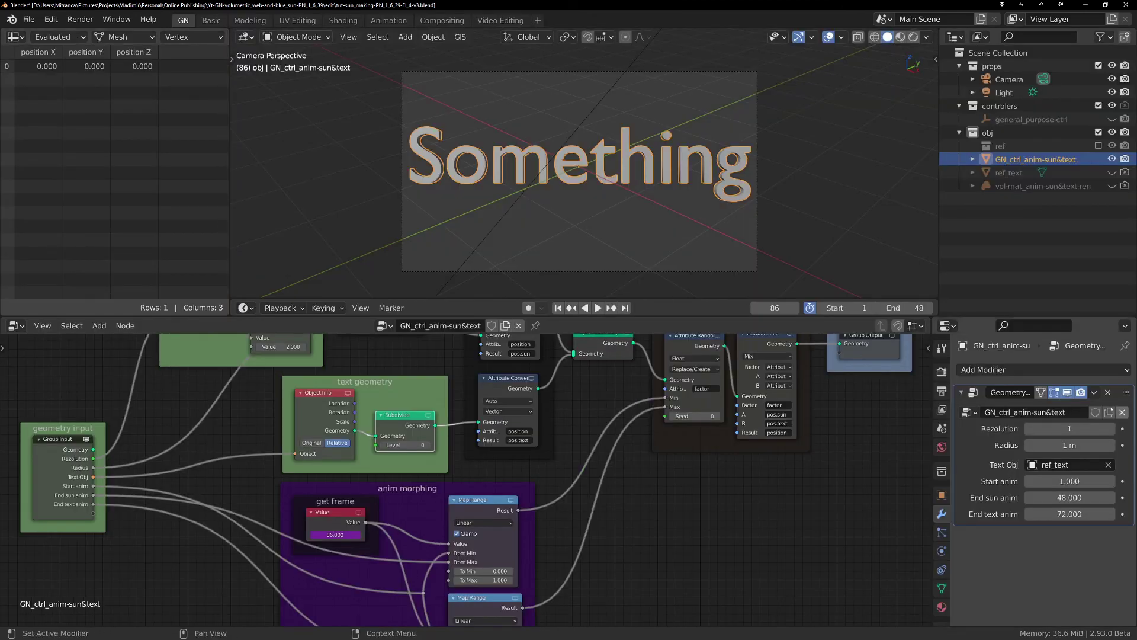
pyautogui.click(1111, 429)
pyautogui.click(1029, 429)
pyautogui.hotkey('ctrl', 'space')
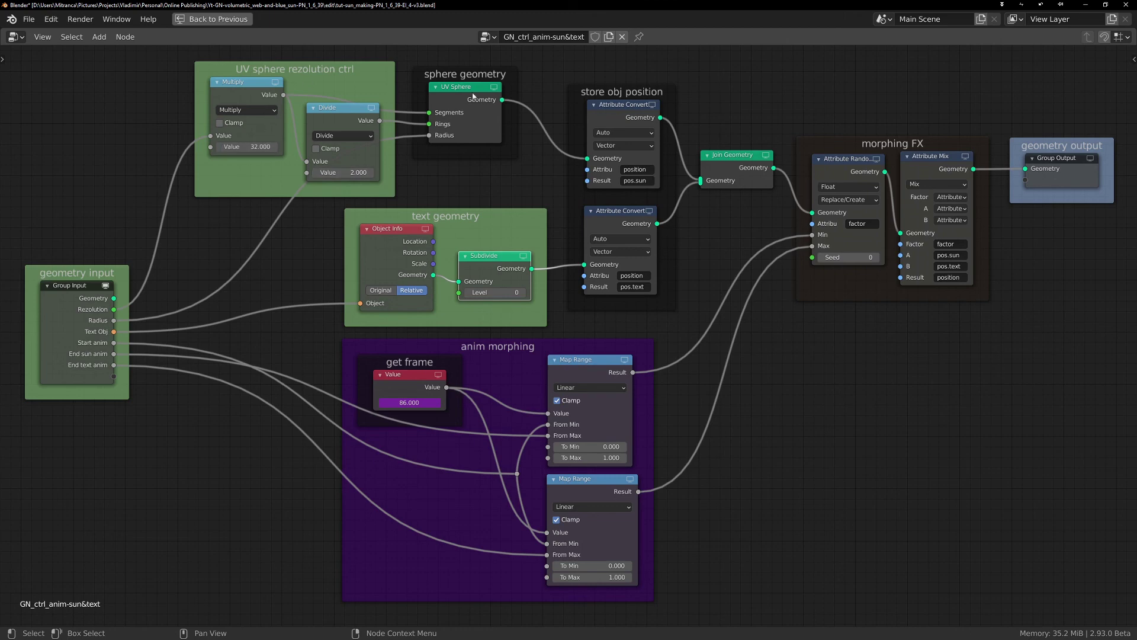
pyautogui.moveTo(332, 110); pyautogui.dragTo(327, 116)
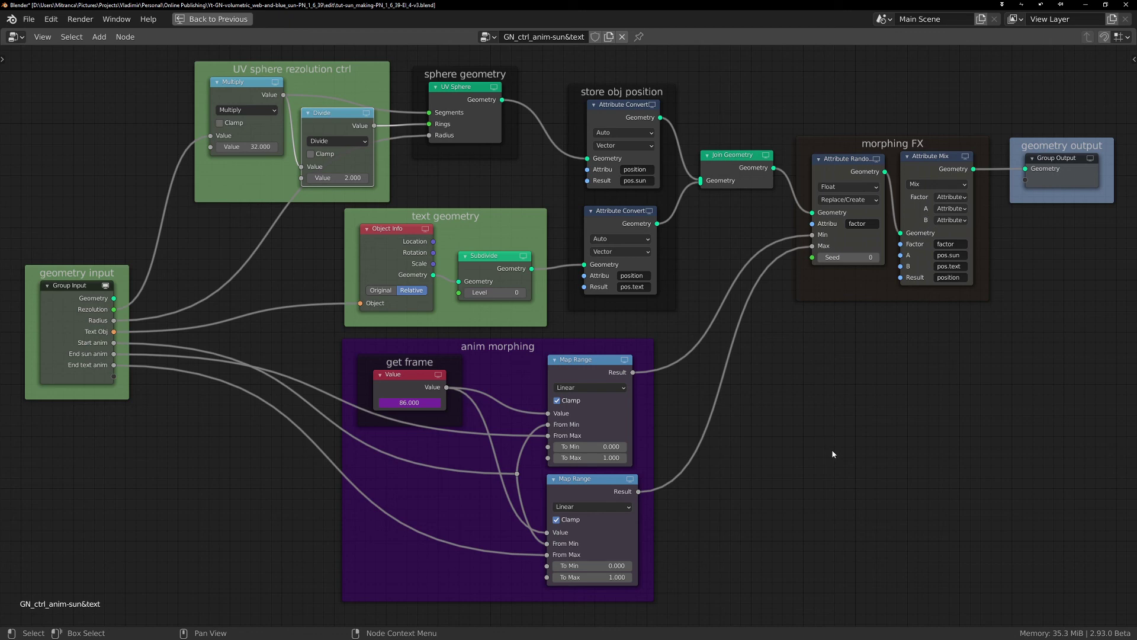
pyautogui.hotkey('ctrl', 'space')
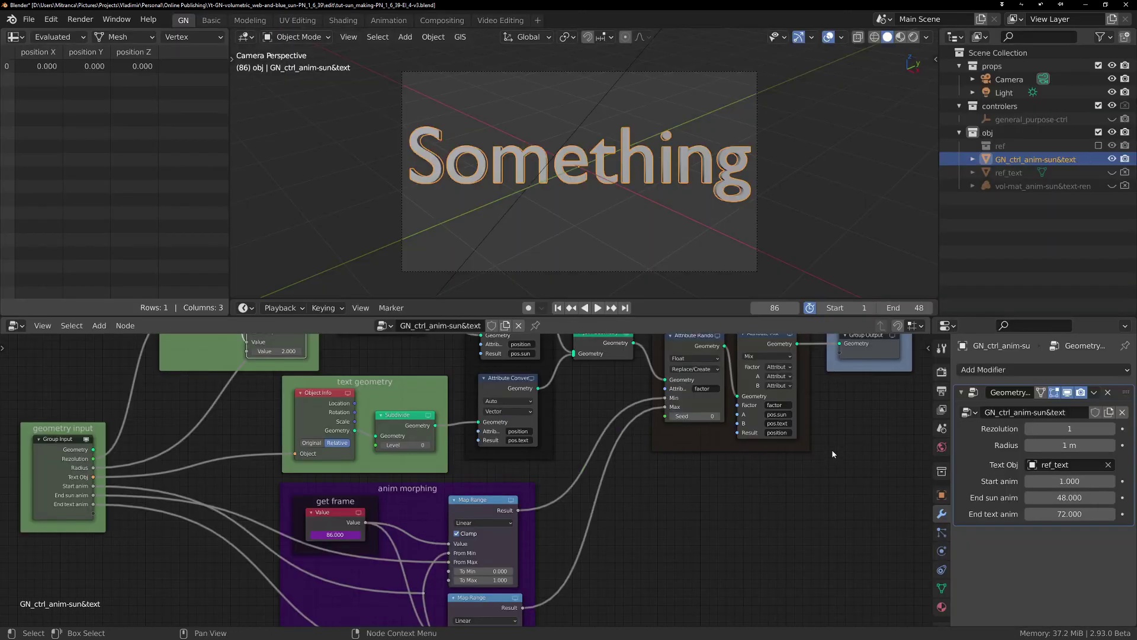
pyautogui.moveTo(750, 523); pyautogui.dragTo(744, 494, button='middle')
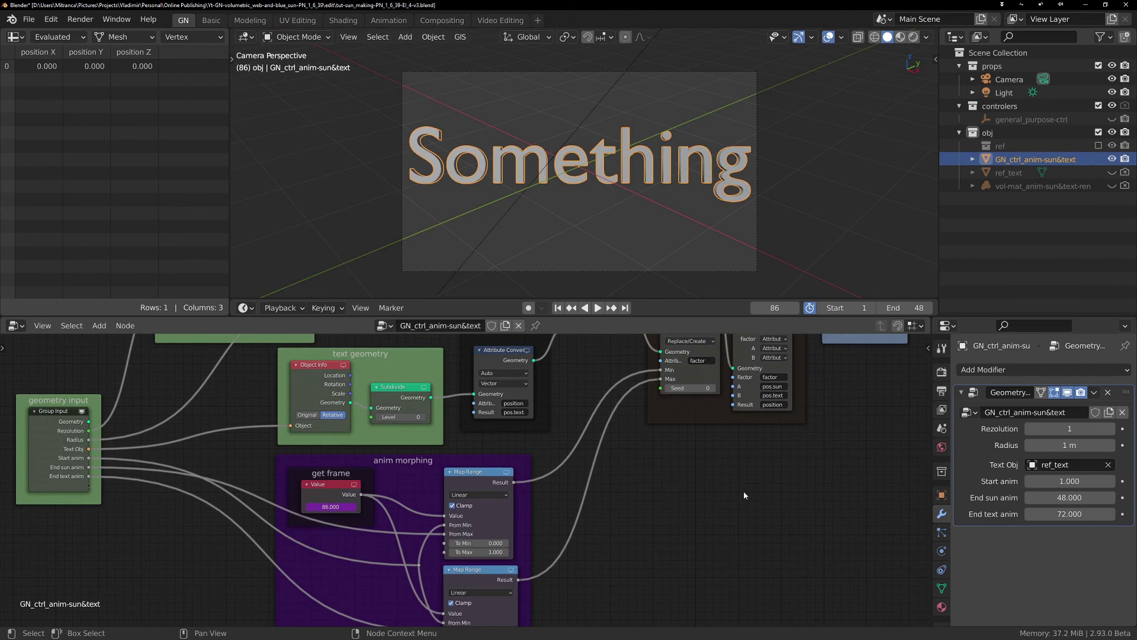
pyautogui.scroll(1, 790, 503)
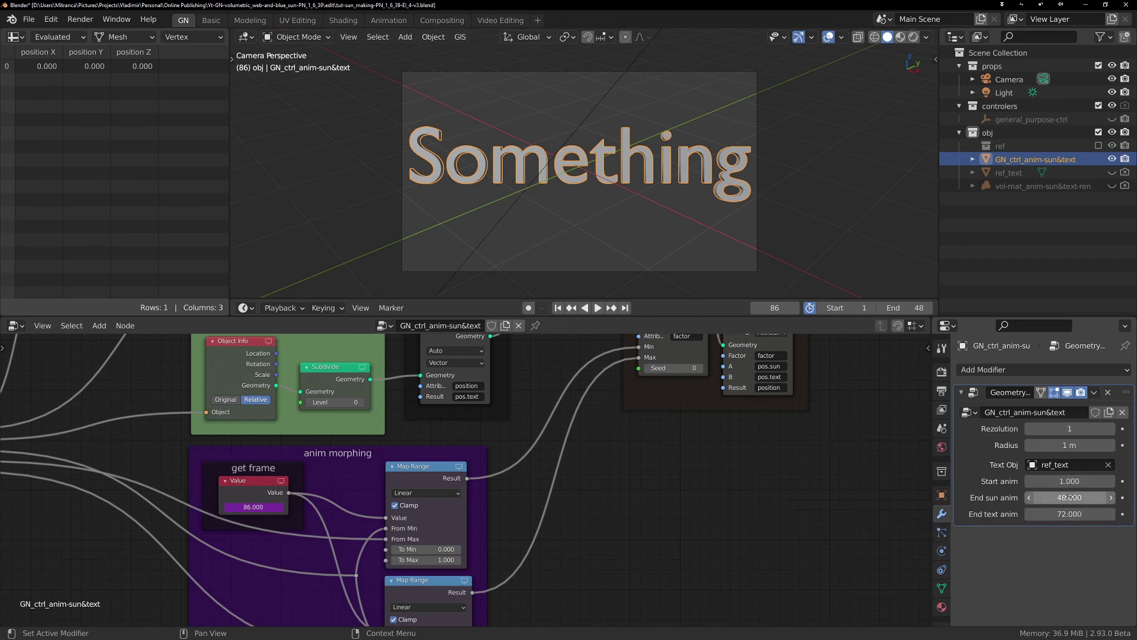
# Bring up the Copy as New Driver option for the End sun anim and End text anim modifier inputs.
pyautogui.rightClick(1069, 498)
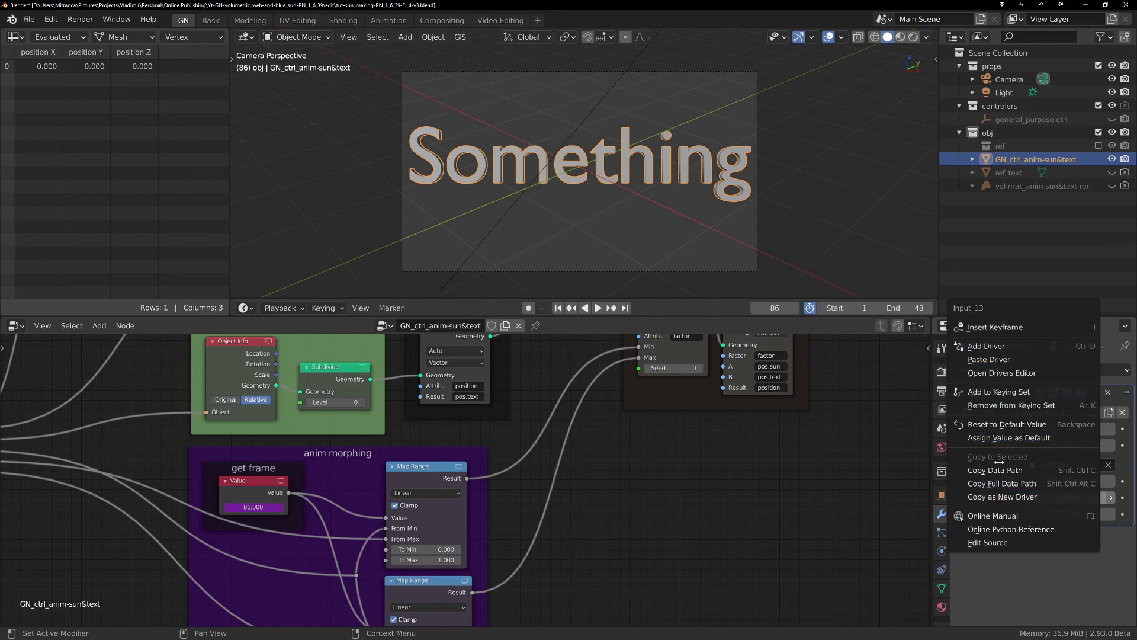
pyautogui.rightClick(1082, 515)
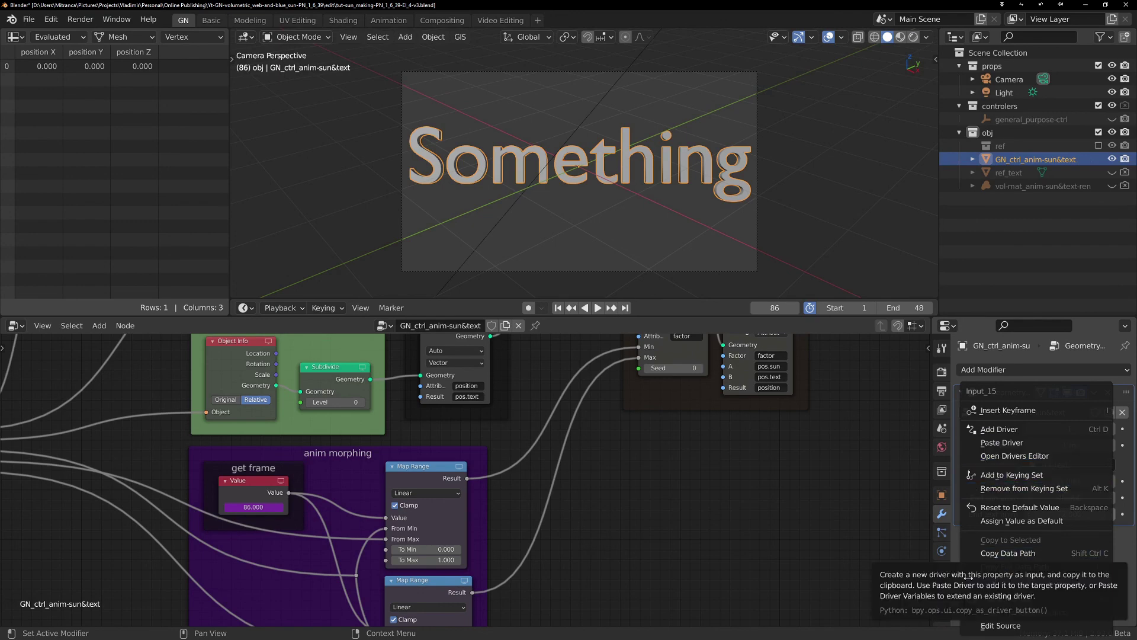
pyautogui.click(1061, 583)
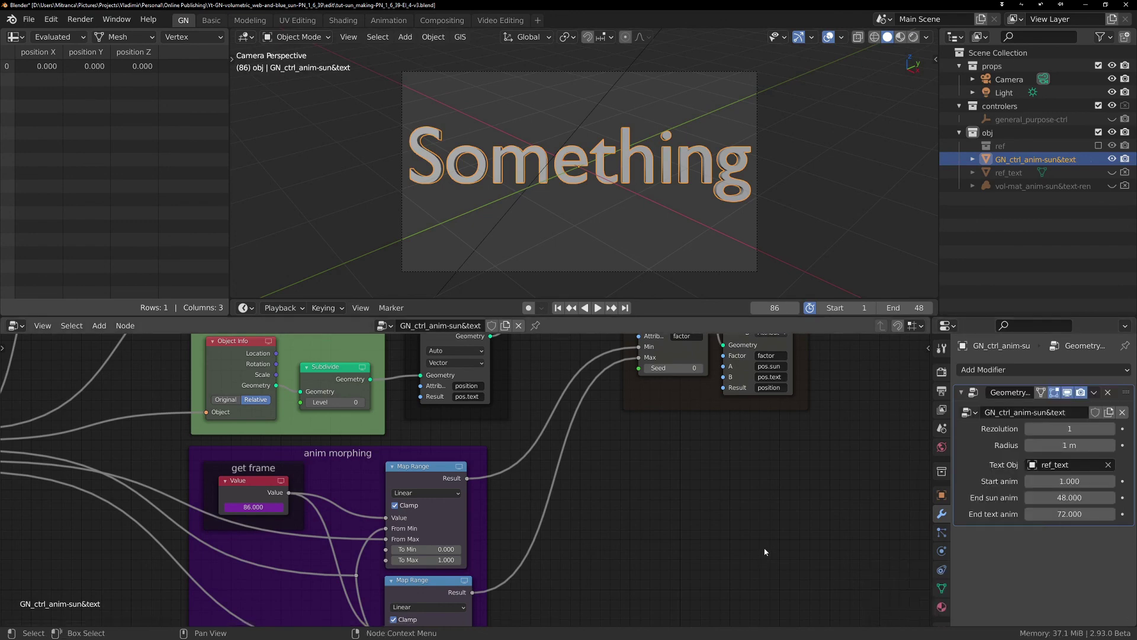
# Switch to the Shading workspace and examine the mat_anim-sun&text nodes, from the density texture mix to the animate morph FX frame.
pyautogui.click(343, 20)
pyautogui.press('Home')
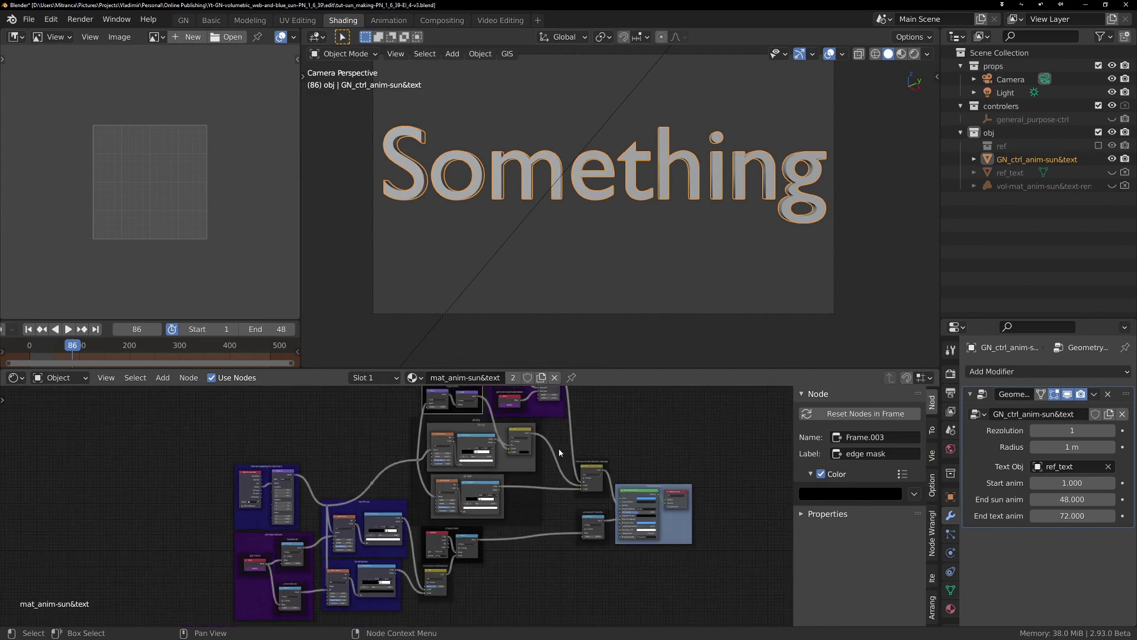
pyautogui.hotkey('ctrl', 'space')
pyautogui.press('Home')
pyautogui.scroll(4, 704, 144)
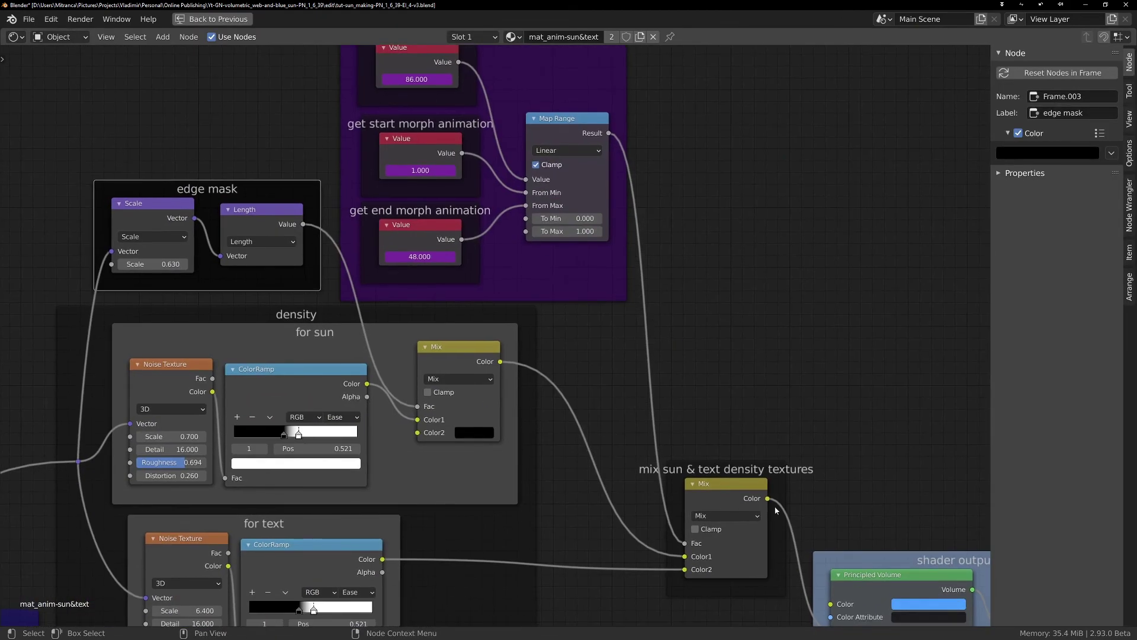
pyautogui.moveTo(775, 509); pyautogui.dragTo(650, 390, button='middle')
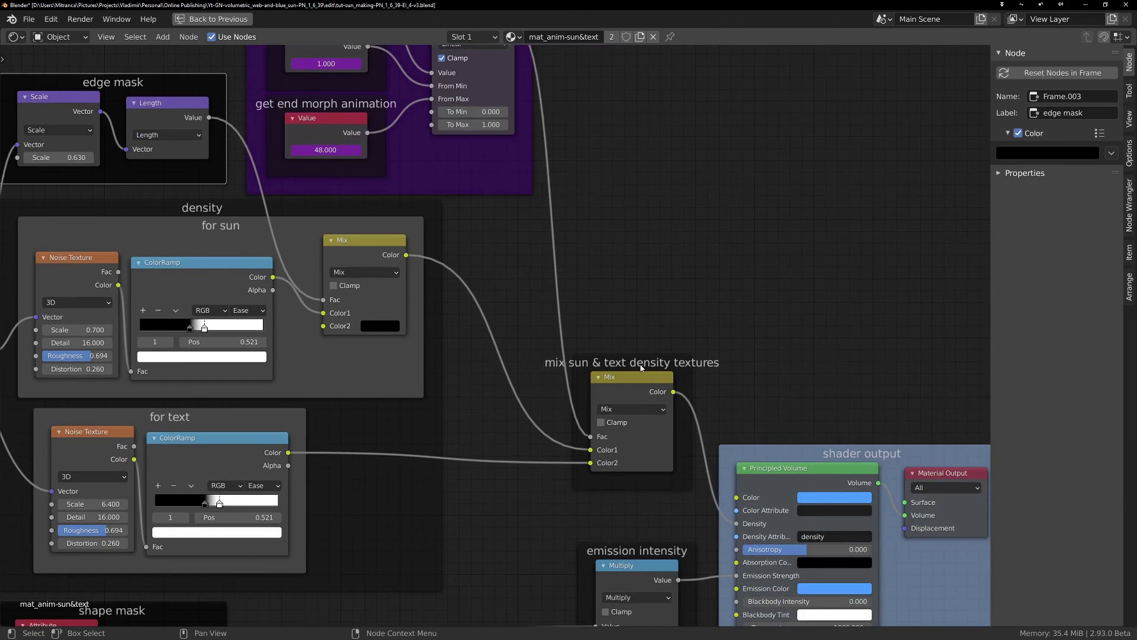
pyautogui.moveTo(603, 285); pyautogui.dragTo(729, 362, button='middle')
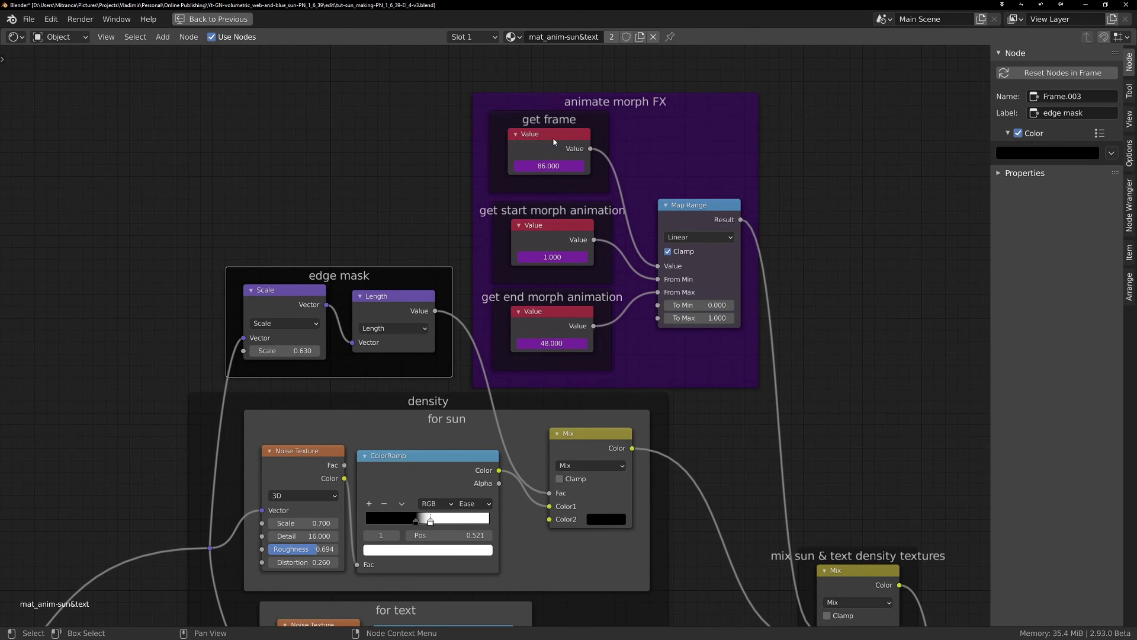
# Nudge the get frame Value node and try the Paste Driver option on the get start morph animation value.
pyautogui.moveTo(553, 137); pyautogui.dragTo(549, 141)
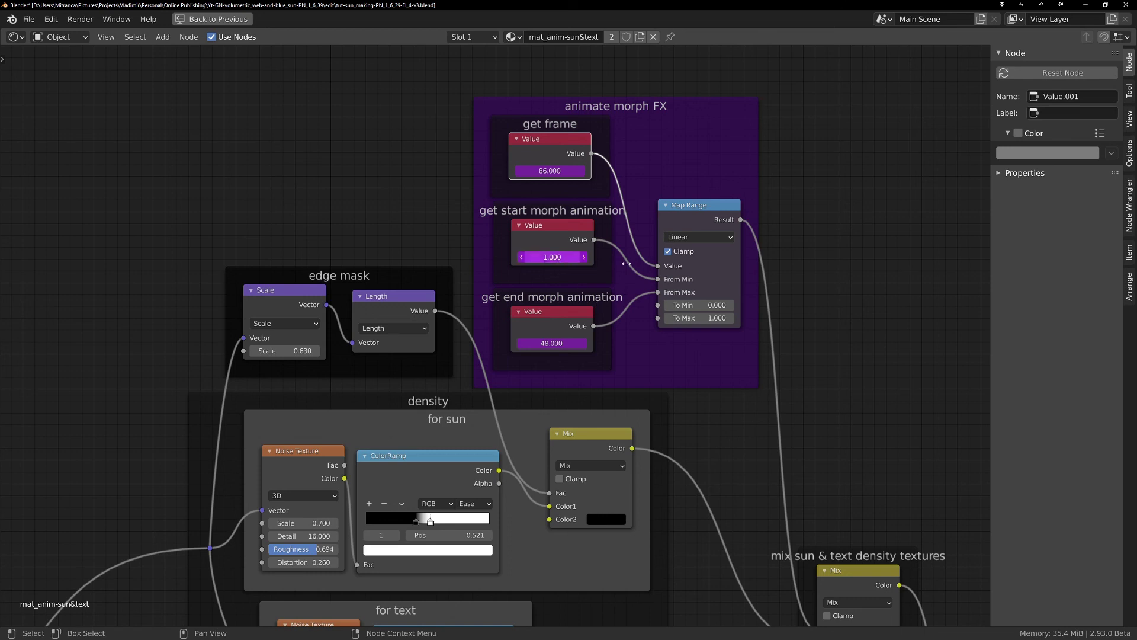
pyautogui.rightClick(553, 254)
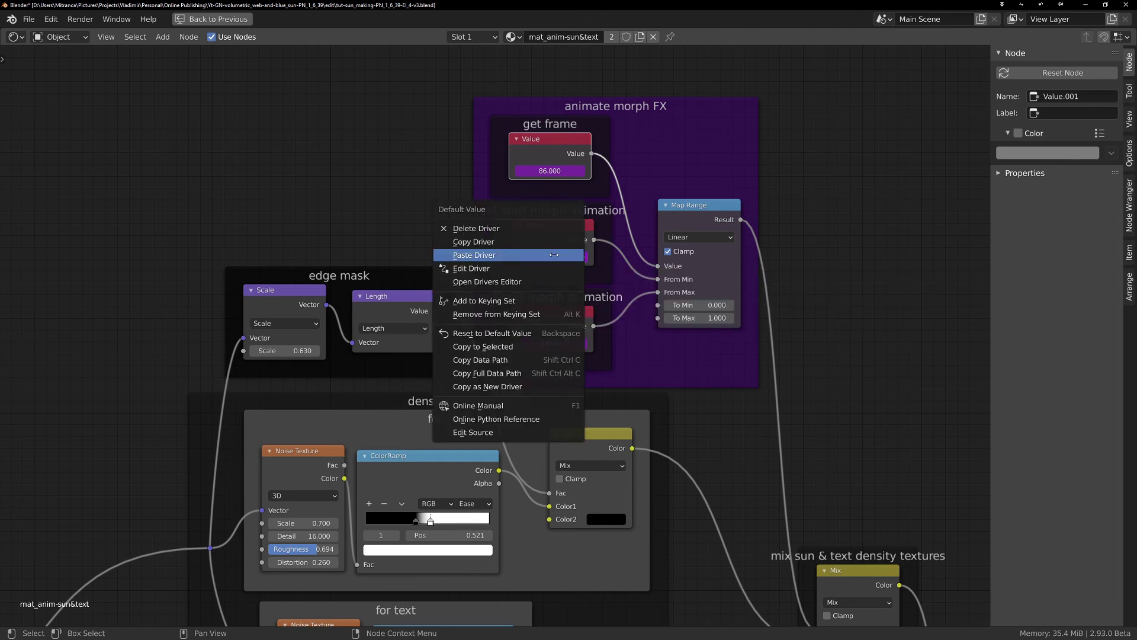
pyautogui.click(496, 254)
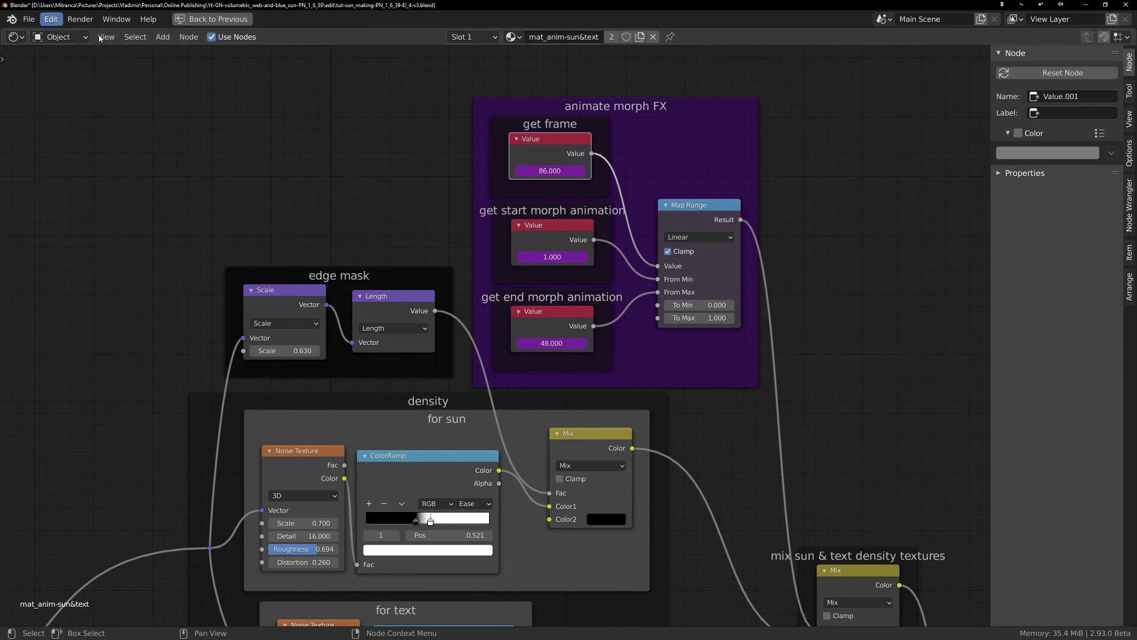
# Set the modifier's Start anim to 24 to check that the get start morph animation value follows it.
pyautogui.hotkey('ctrl', 'space')
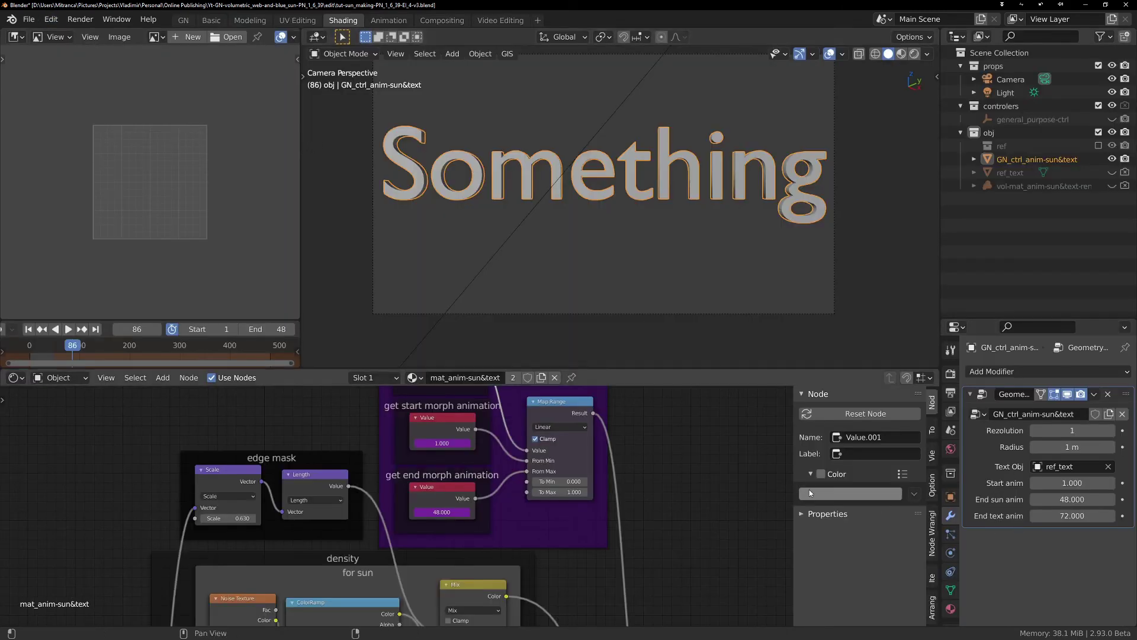
pyautogui.scroll(1, 646, 516)
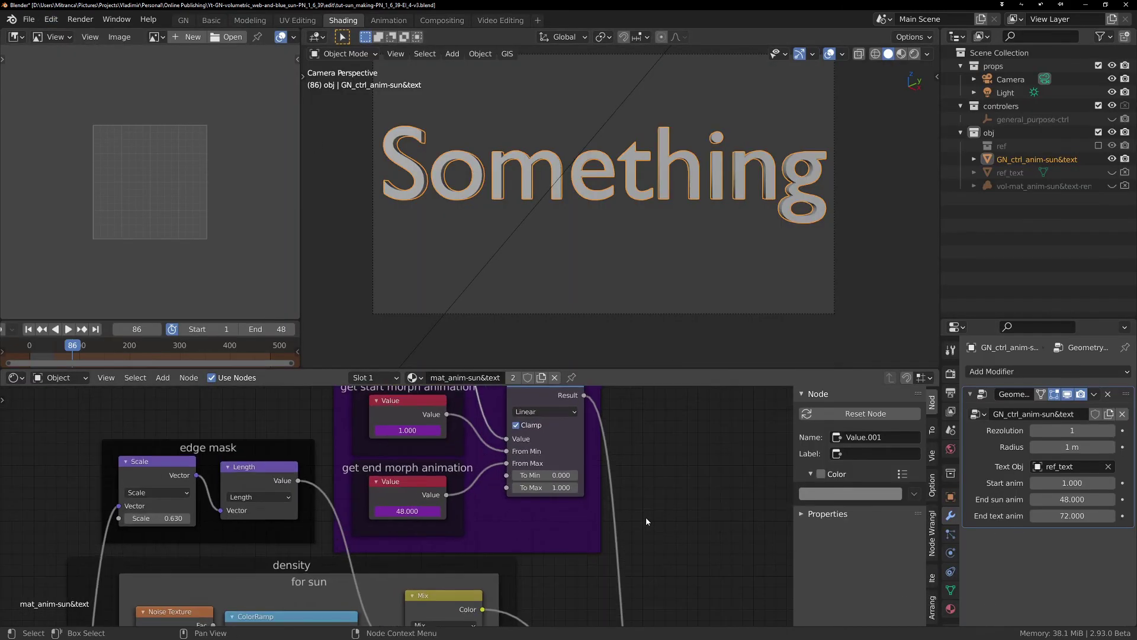
pyautogui.click(1078, 484)
pyautogui.write('24')
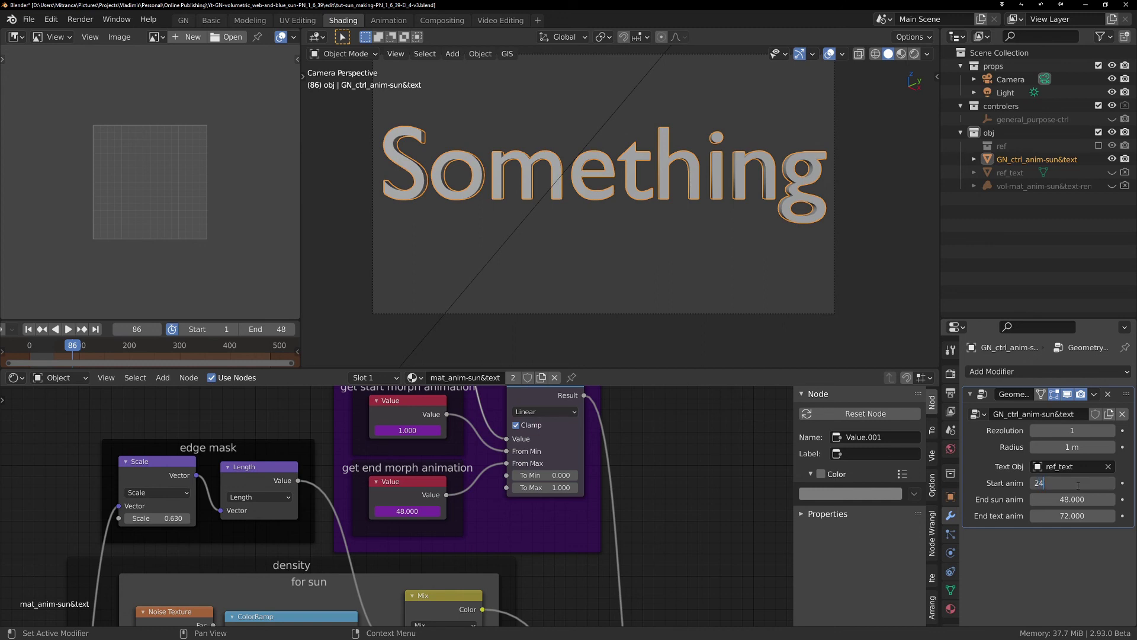
pyautogui.press('Return')
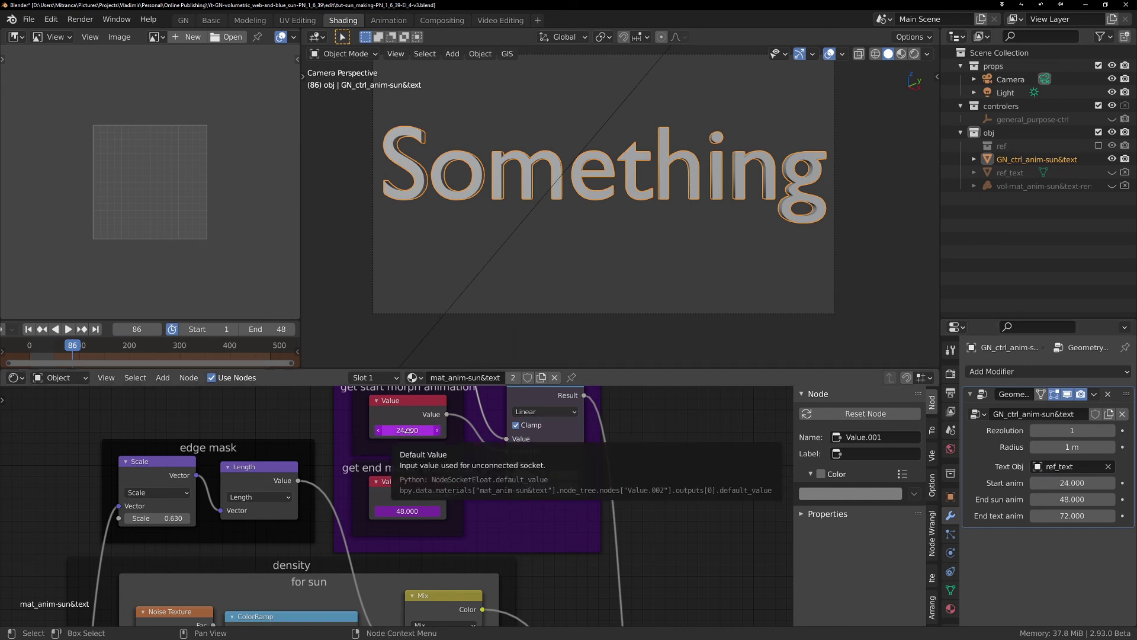
# Copy the Start anim modifier input as a new driver and bring up the driver options of the get start morph animation value.
pyautogui.rightClick(1070, 486)
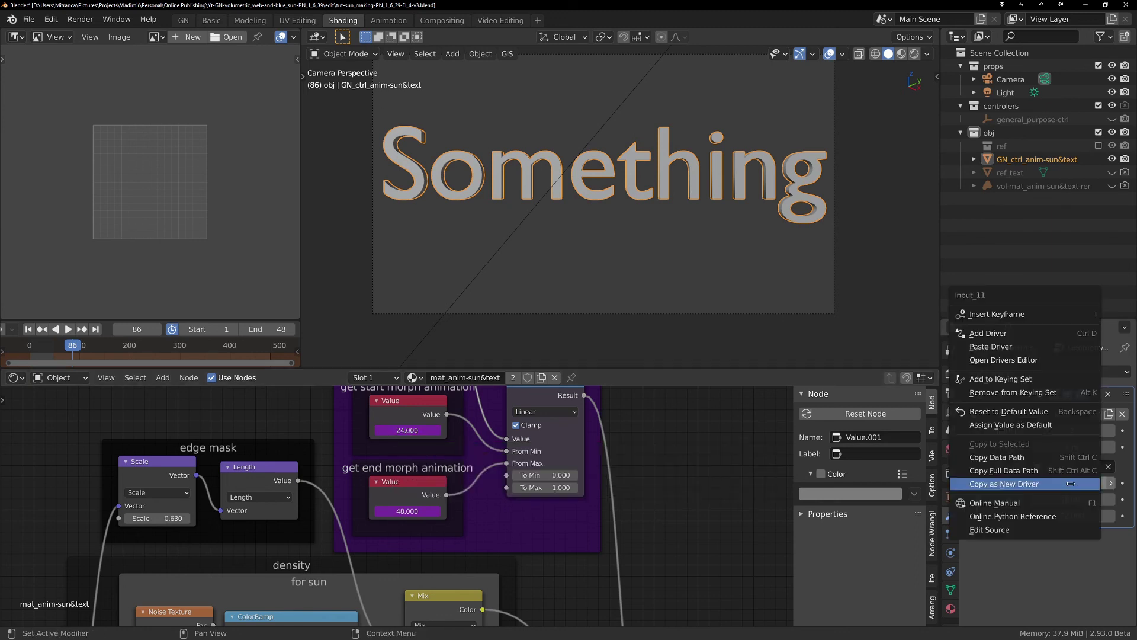
pyautogui.click(1019, 484)
pyautogui.rightClick(421, 433)
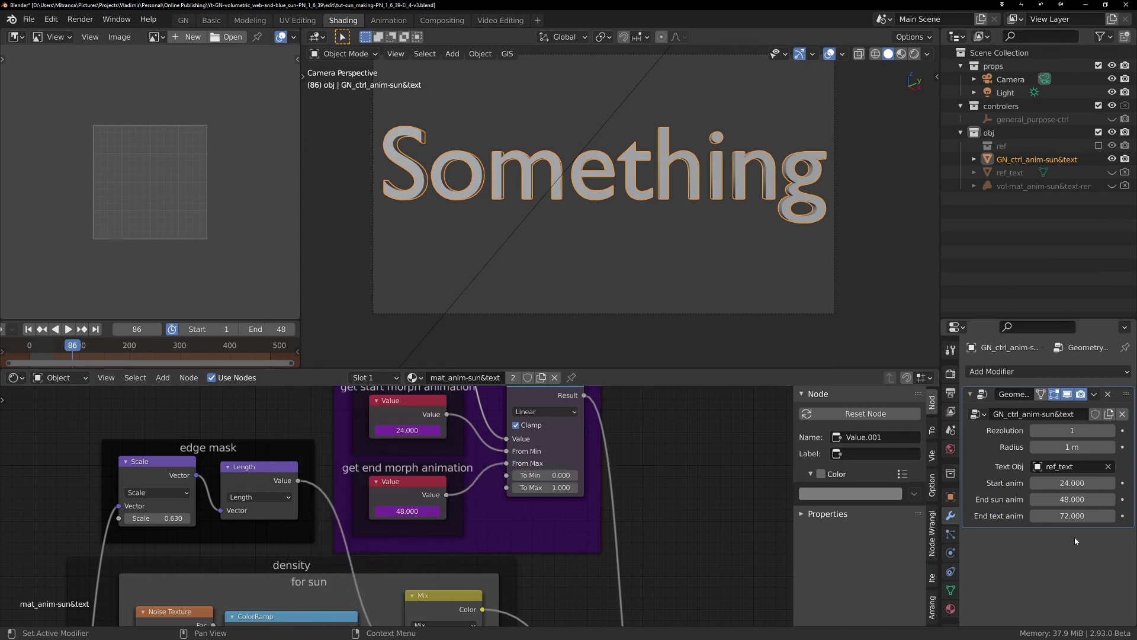
# Set the modifier's Start anim to 1.
pyautogui.doubleClick(1065, 483)
pyautogui.write('1')
pyautogui.press('Return')
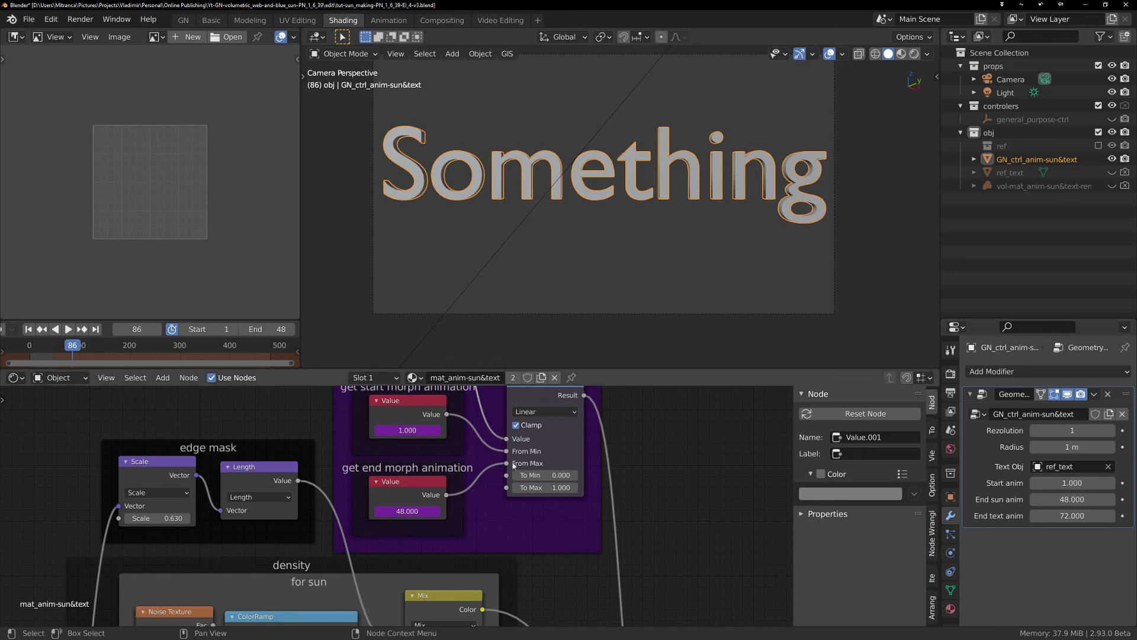
# Review the complete mat_anim-sun&text shader node tree enlarged, from texture mapping and animated textures to density, morph animation and shader output.
pyautogui.hotkey('ctrl', 'space')
pyautogui.scroll(-2, 532, 463)
pyautogui.moveTo(531, 463); pyautogui.dragTo(572, 302, button='middle')
pyautogui.scroll(-3, 540, 314)
pyautogui.moveTo(545, 352); pyautogui.dragTo(611, 254, button='middle')
pyautogui.scroll(-1, 390, 306)
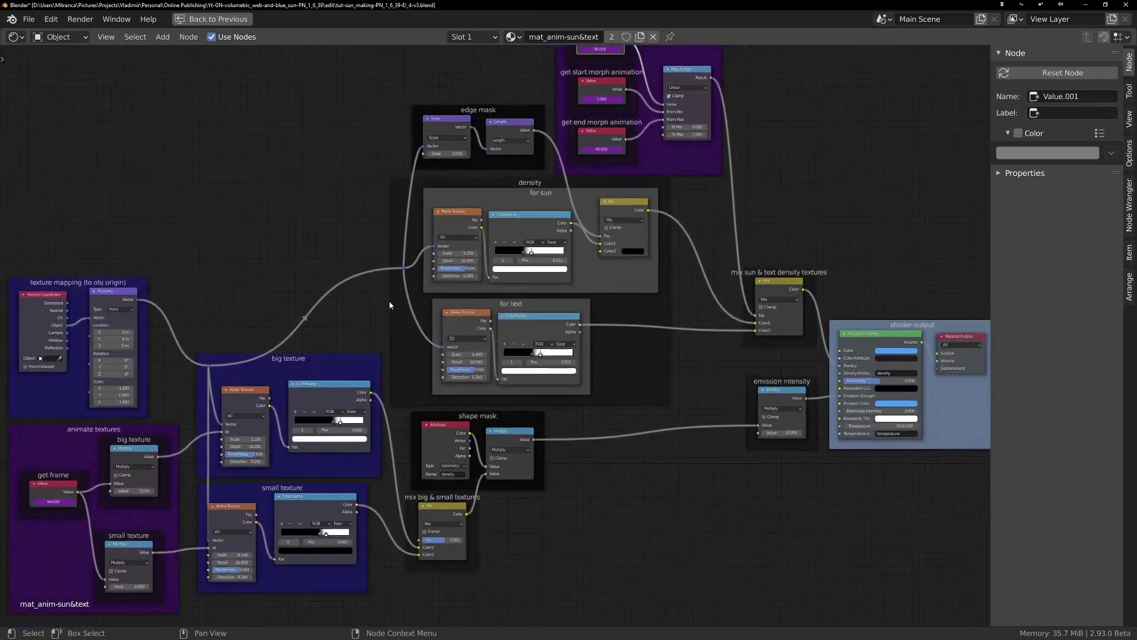
pyautogui.moveTo(390, 305); pyautogui.dragTo(450, 288, button='middle')
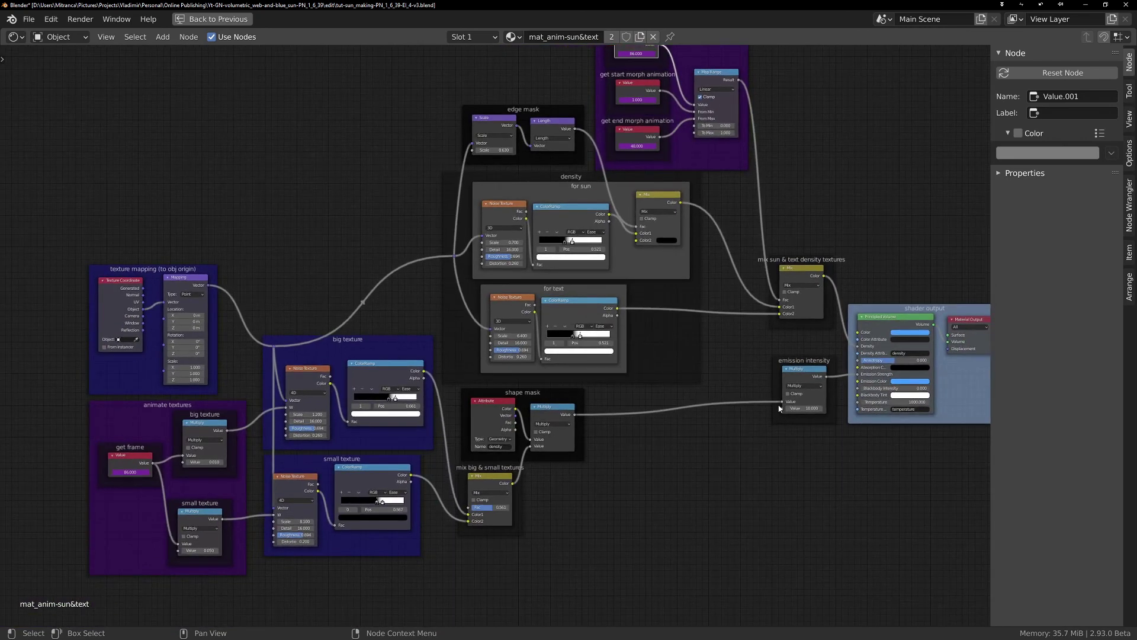
pyautogui.press('n')
pyautogui.scroll(1, 751, 482)
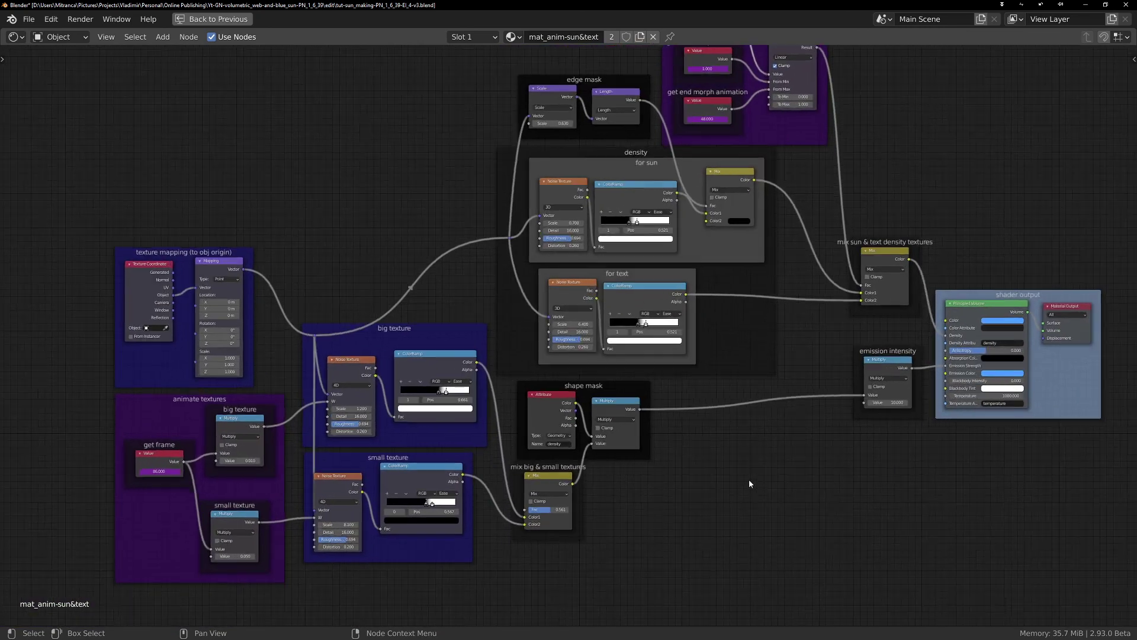
pyautogui.scroll(1, 751, 481)
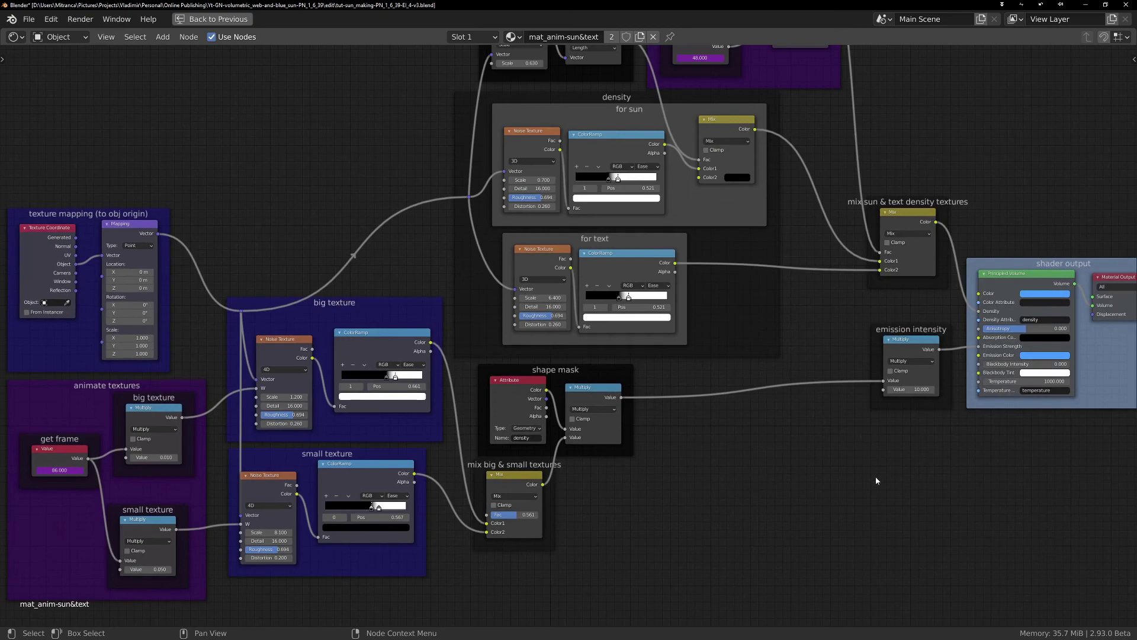
pyautogui.moveTo(886, 473); pyautogui.dragTo(787, 611, button='middle')
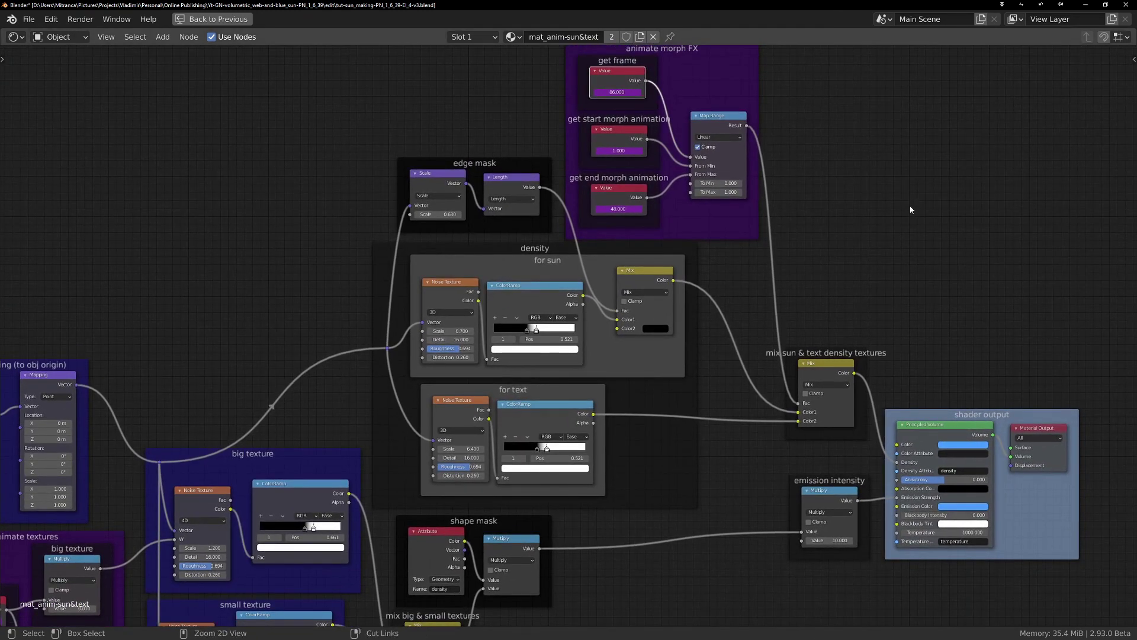
pyautogui.hotkey('ctrl', 'space')
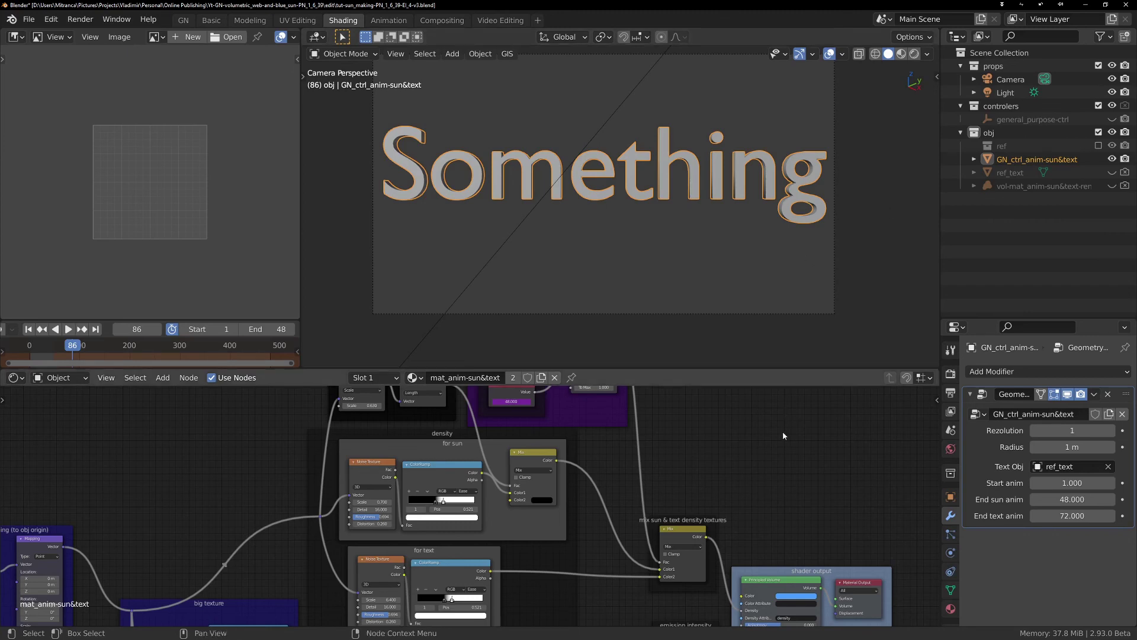